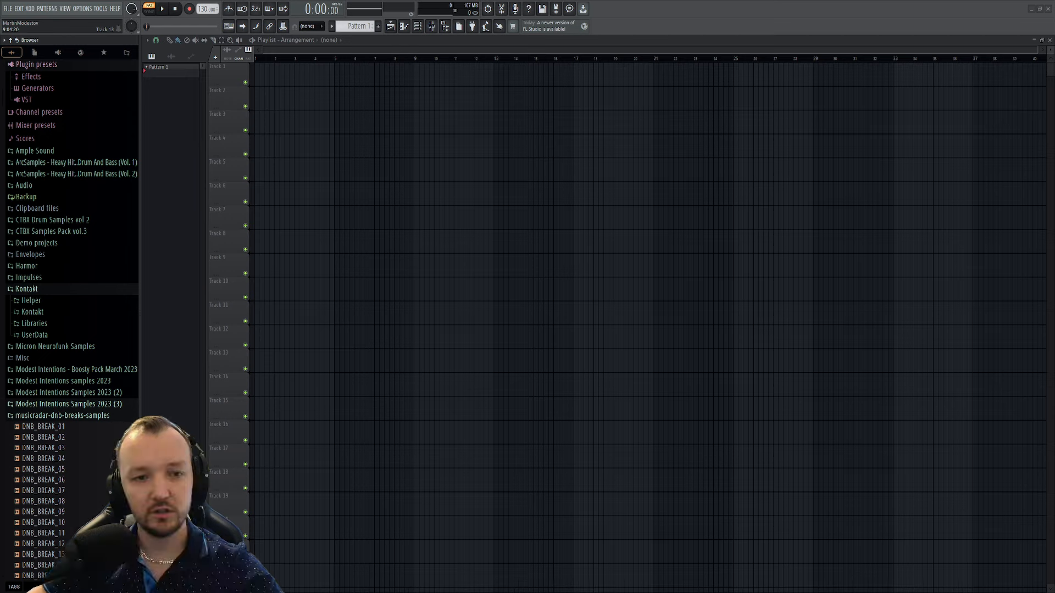
- Audition full drumloops and snares in the Drums folder of the ArcSamples Heavy Hitters Drum And Bass (Vol. 1) pack
left_click(82, 162)
left_click(61, 187)
left_click(49, 195)
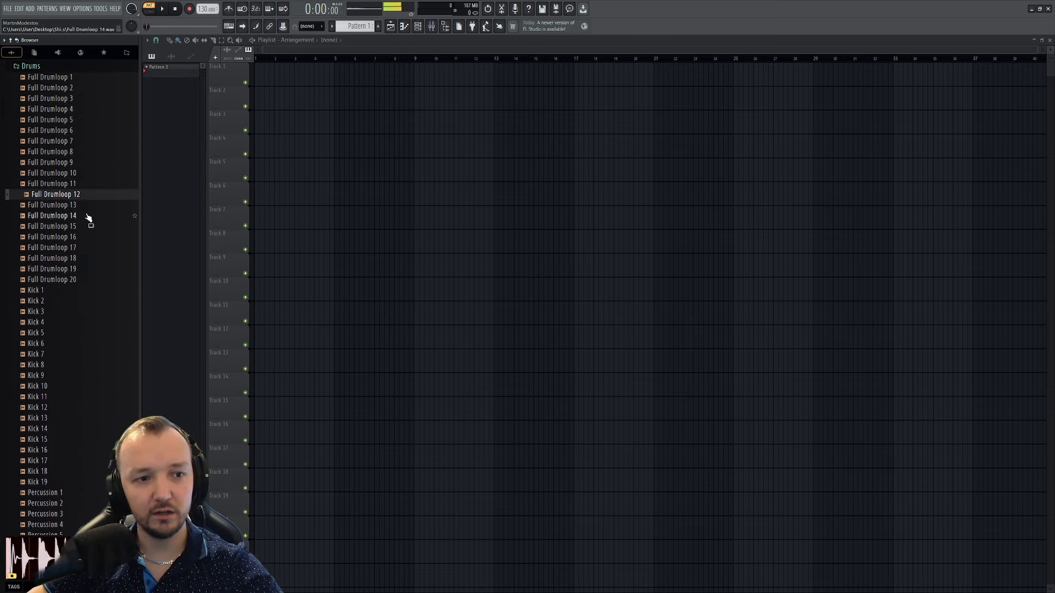
left_click(94, 238)
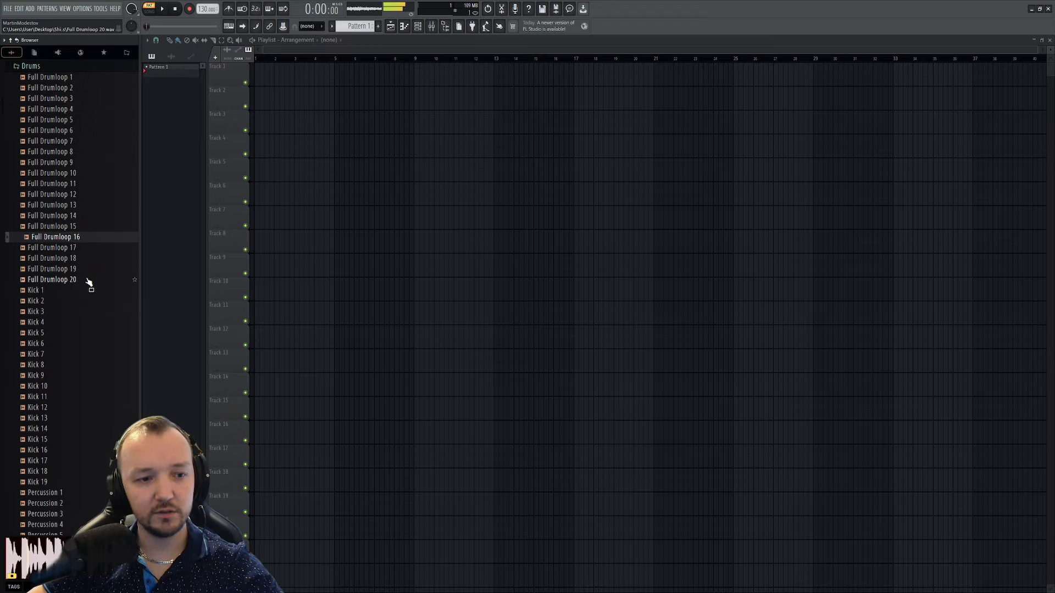
scroll(83, 285, "down", 10)
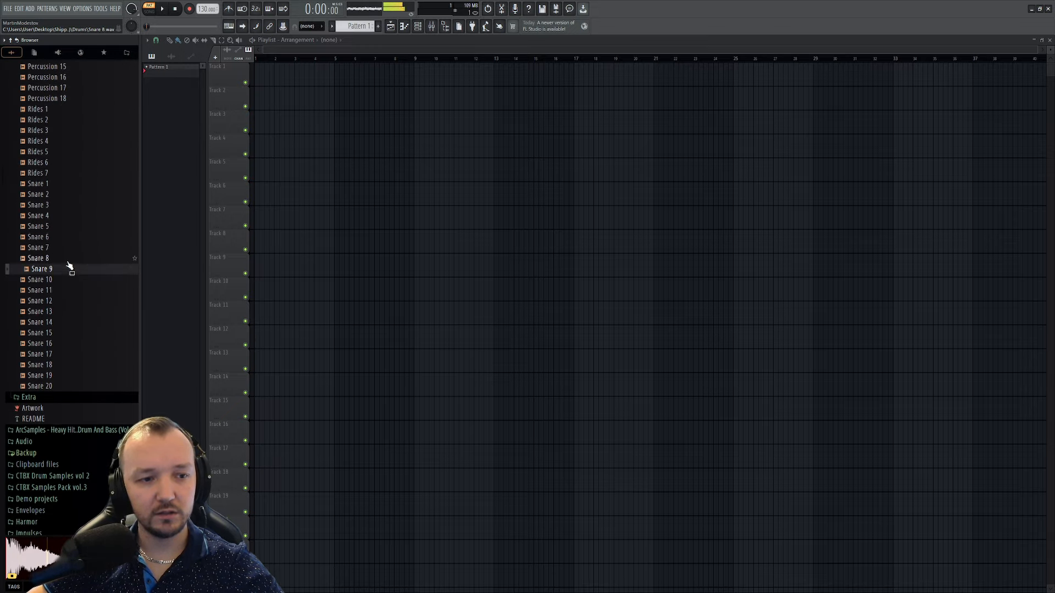
scroll(69, 275, "up", 10)
left_click(62, 184)
- Audition several loops, including Full Drumloop 15, in the Full Drumloops folder of the ArcSamples Heavy Hitters (Vol. 2) pack
left_click(76, 196)
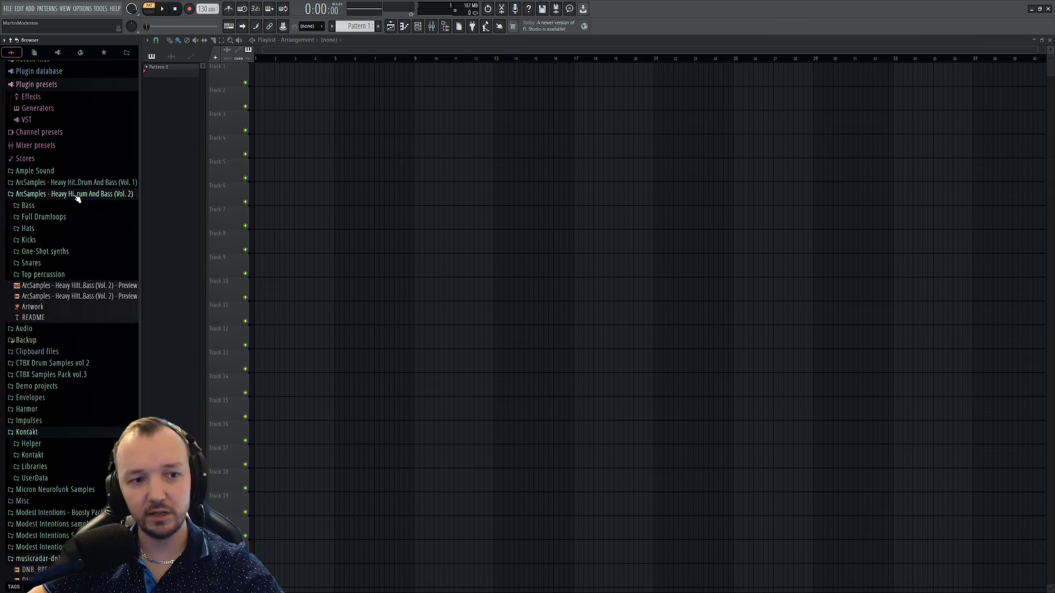
left_click(50, 219)
left_click(63, 294)
left_click(74, 376)
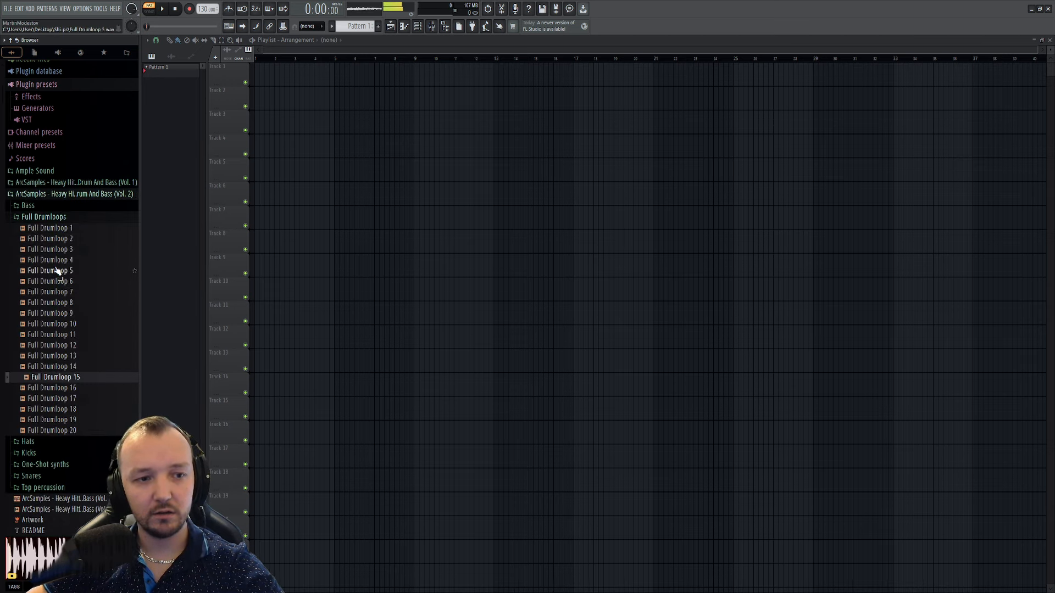
left_click(46, 220)
left_click(47, 218)
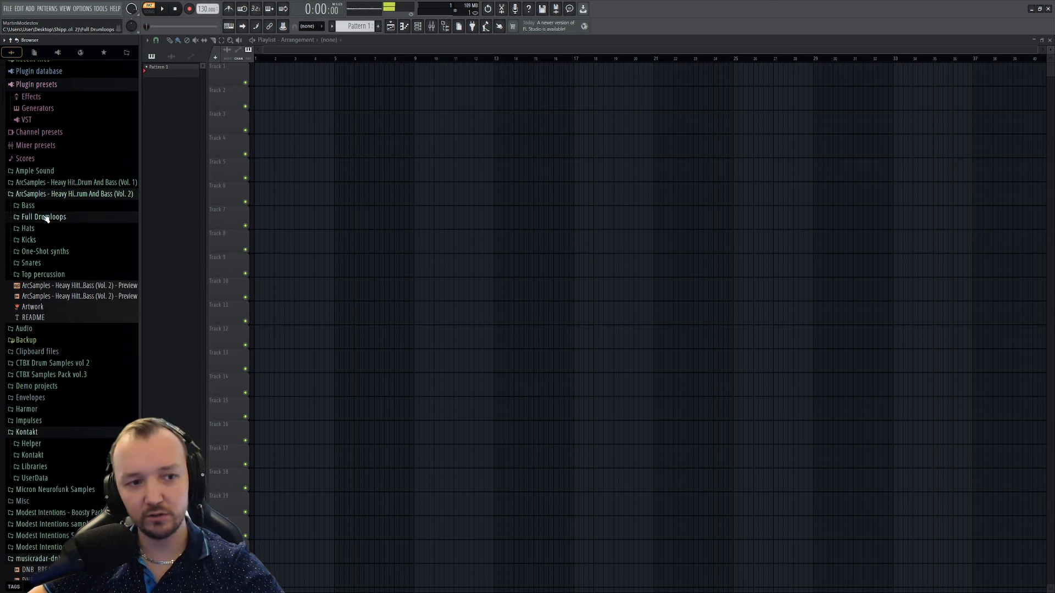
- Audition several sounds in the Vol. 2 Bass folder, including Bass 20, Bass 23 and Bass 12
left_click(33, 206)
left_click(61, 259)
left_click(61, 356)
left_click_drag(61, 431, 58, 440)
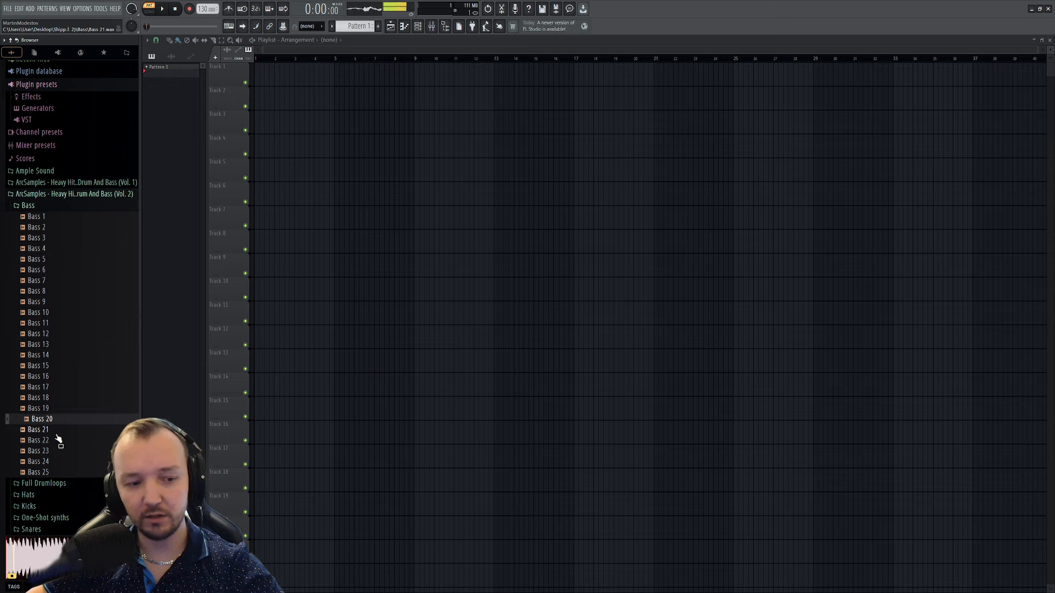
left_click(52, 452)
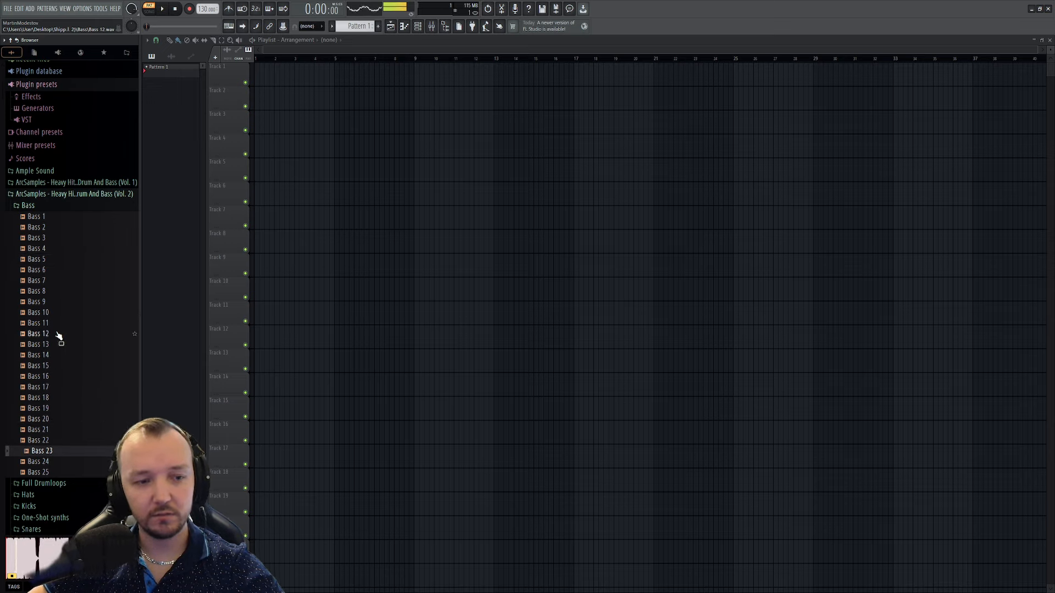
left_click(58, 334)
left_click(57, 207)
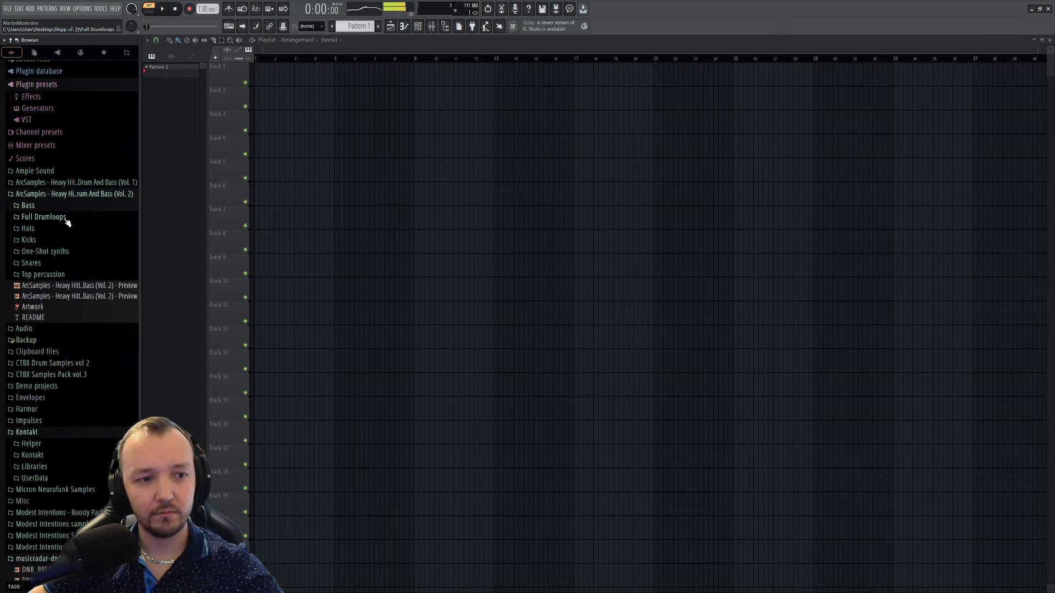
- Audition several one-shot synths from the Vol. 2 pack, including Synth 16, and collapse their folder
left_click(53, 252)
left_click(52, 294)
left_click(53, 369)
left_click(55, 422)
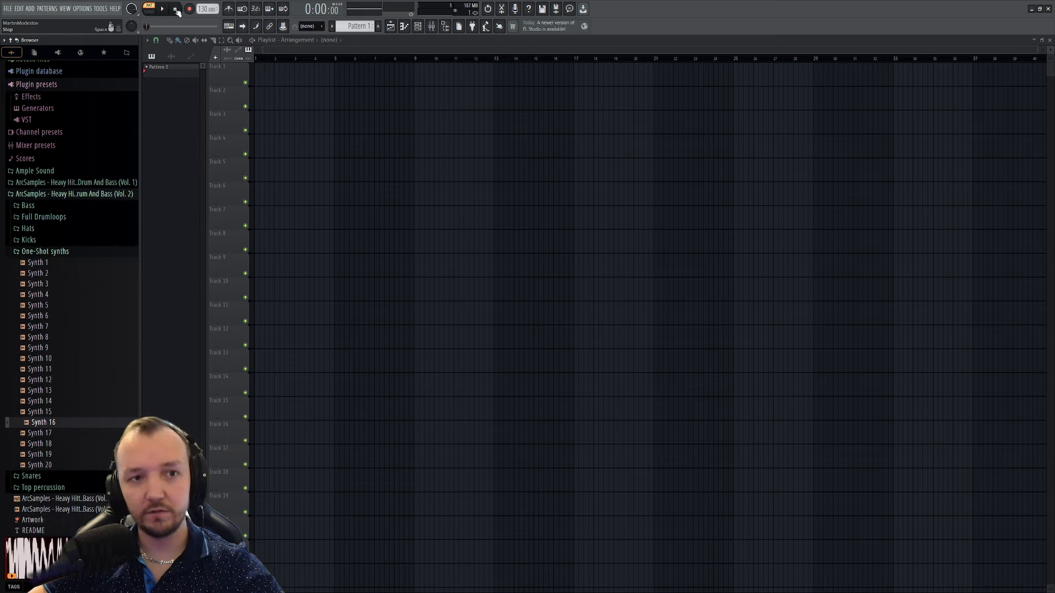
left_click(52, 251)
- Collapse the ArcSamples, musicradar-dnb-breaks-samples and Kontakt folders and widen the browser to show the full folder names
left_click(90, 183)
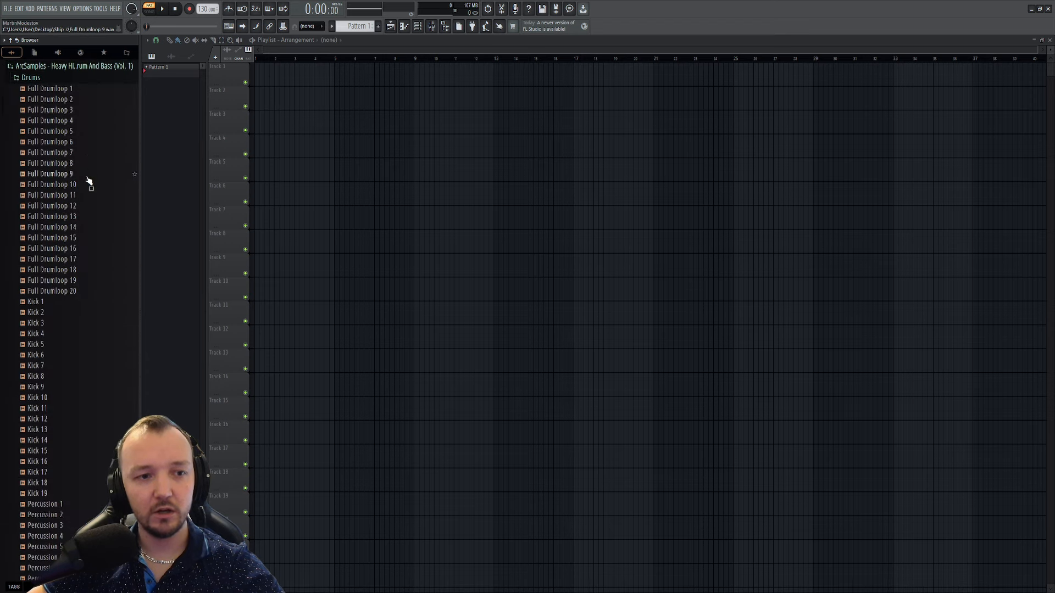
left_click(105, 69)
scroll(59, 313, "up", 6)
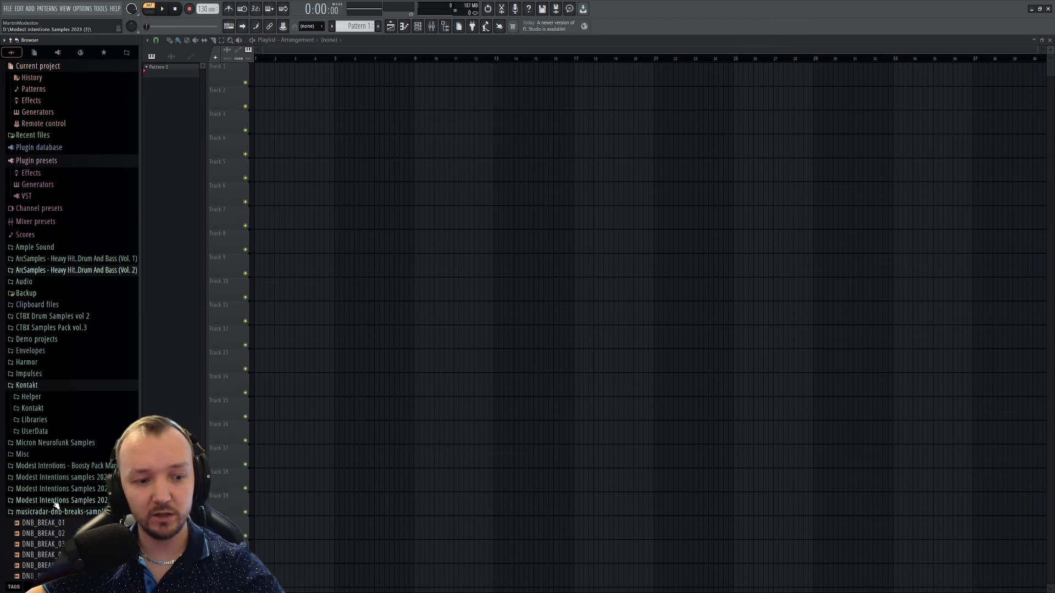
left_click(48, 489)
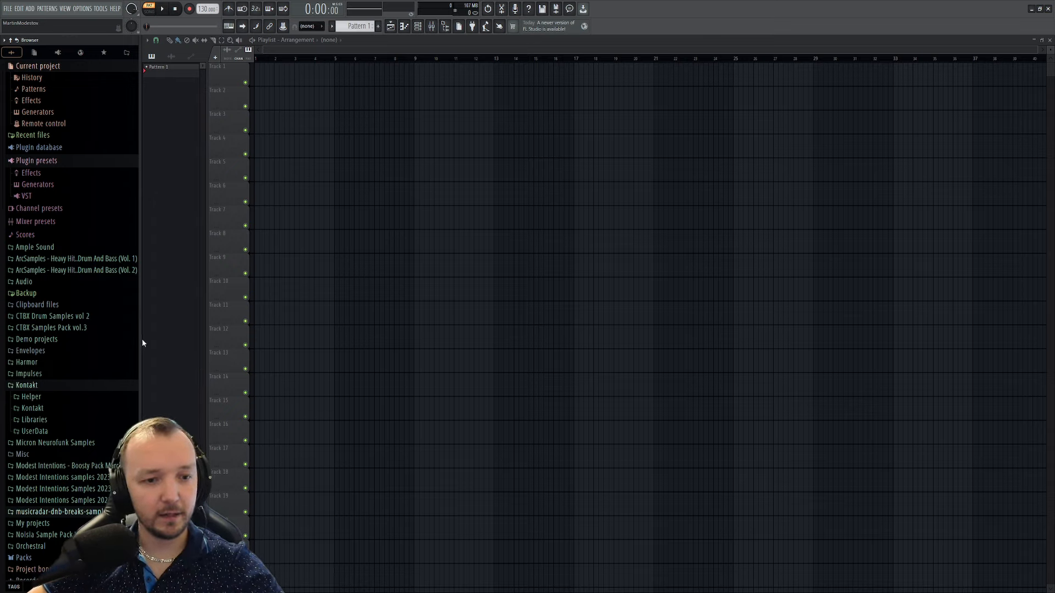
left_click_drag(141, 417, 132, 417)
left_click(34, 387)
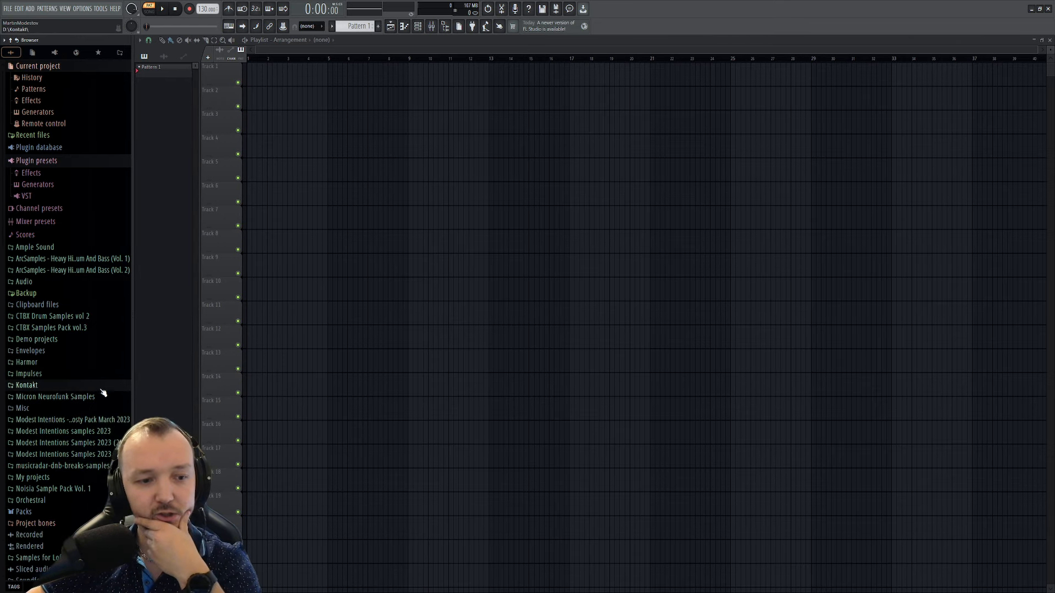
scroll(70, 271, "down", 4)
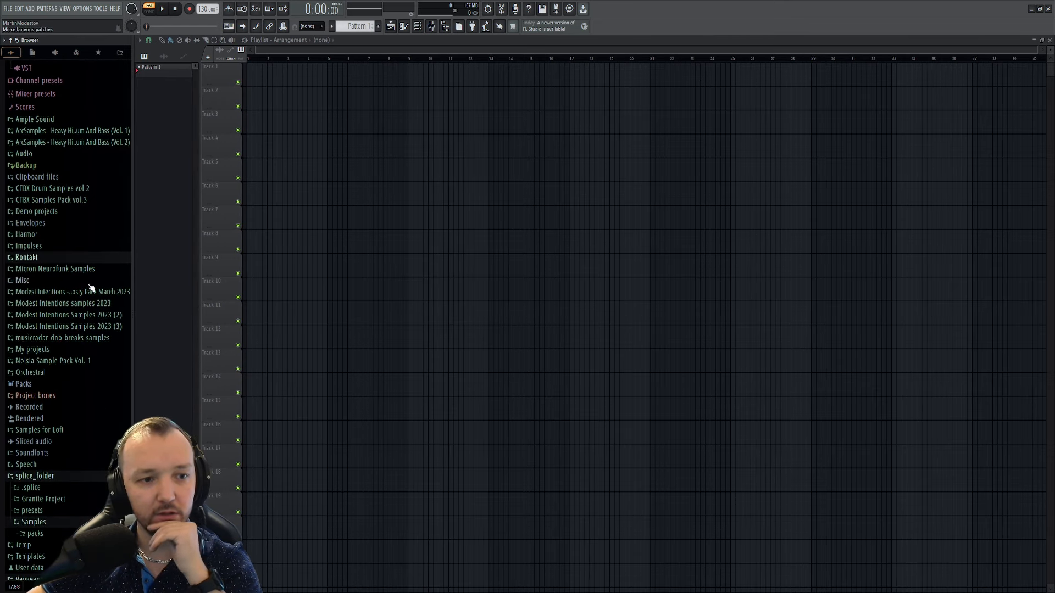
left_click_drag(133, 309, 159, 305)
- Expand the Modest Intentions samples 2023 folder and look through its drumloops, kicks, percussion loops and snares
left_click(105, 307)
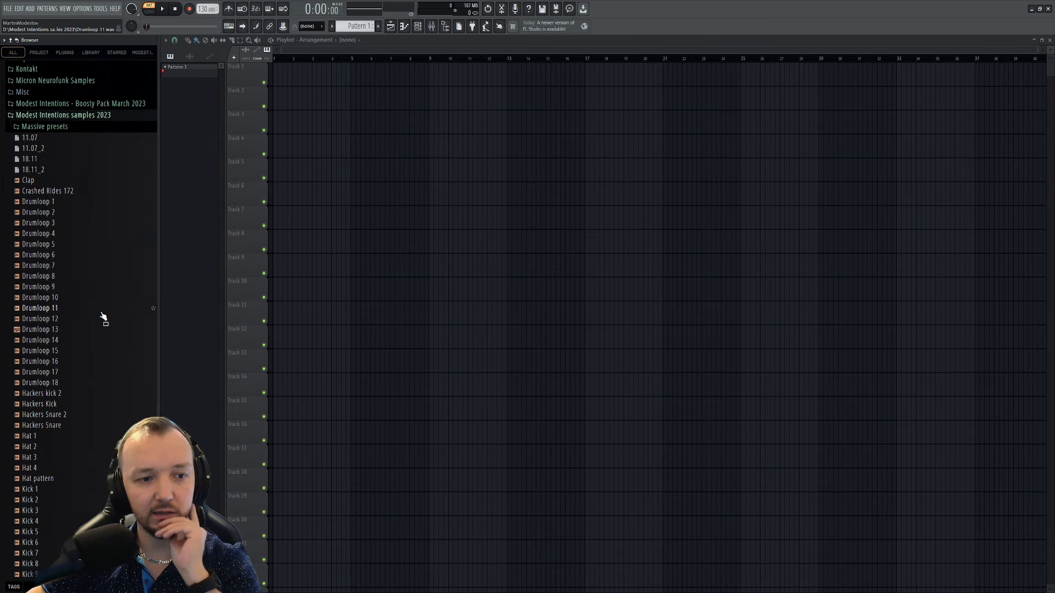
scroll(90, 315, "up", 2)
scroll(91, 306, "down", 10)
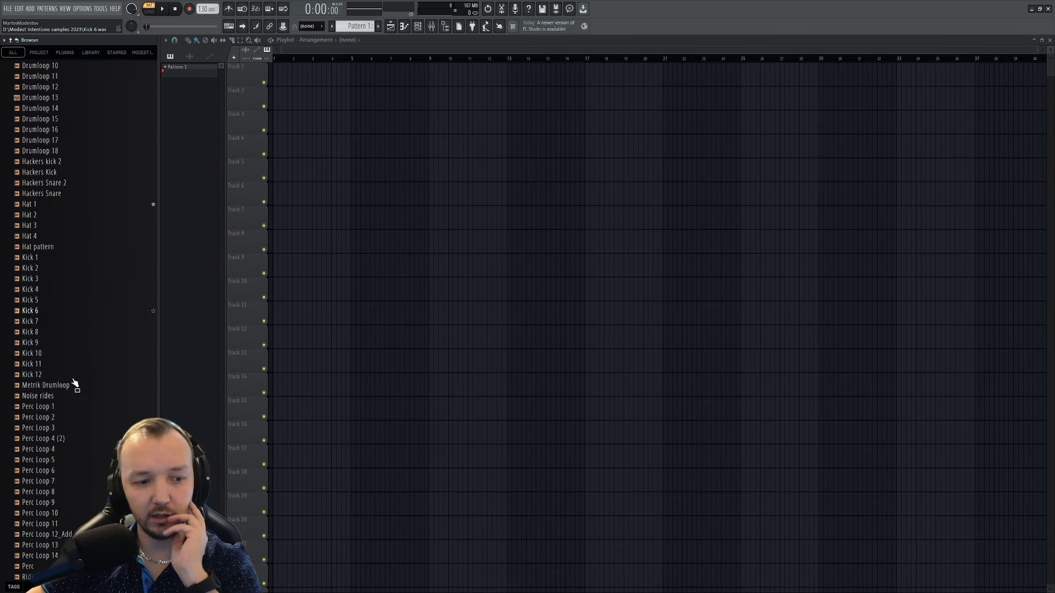
scroll(71, 426, "down", 6)
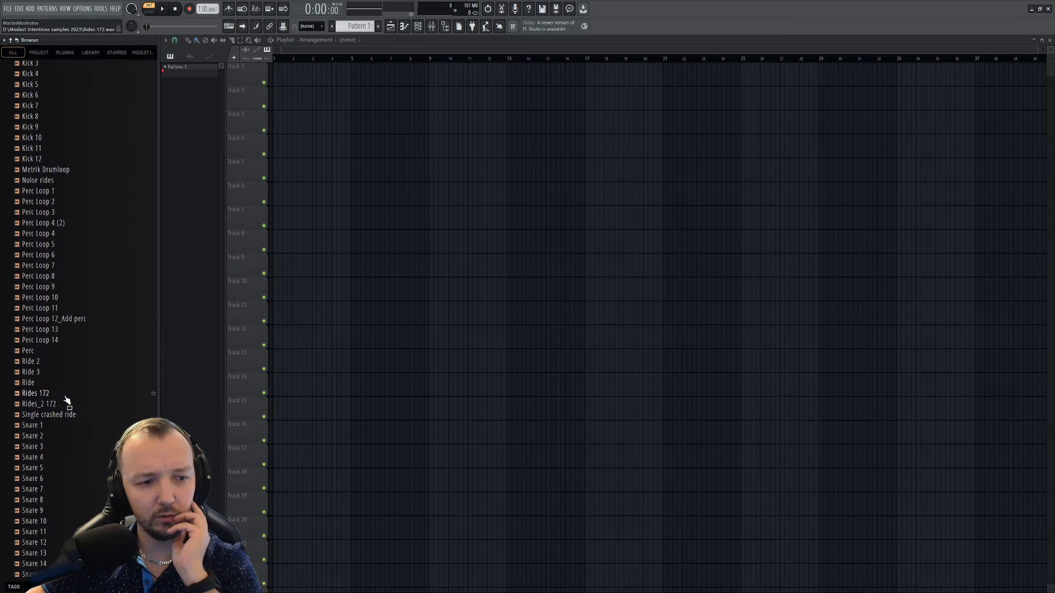
scroll(114, 337, "up", 6)
scroll(87, 332, "up", 6)
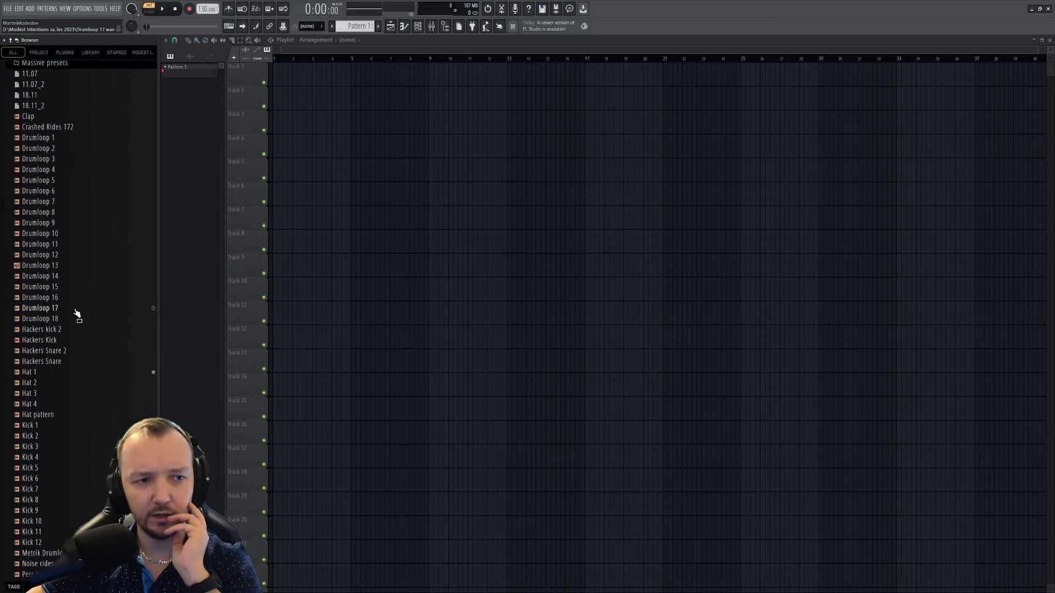
scroll(66, 175, "up", 8)
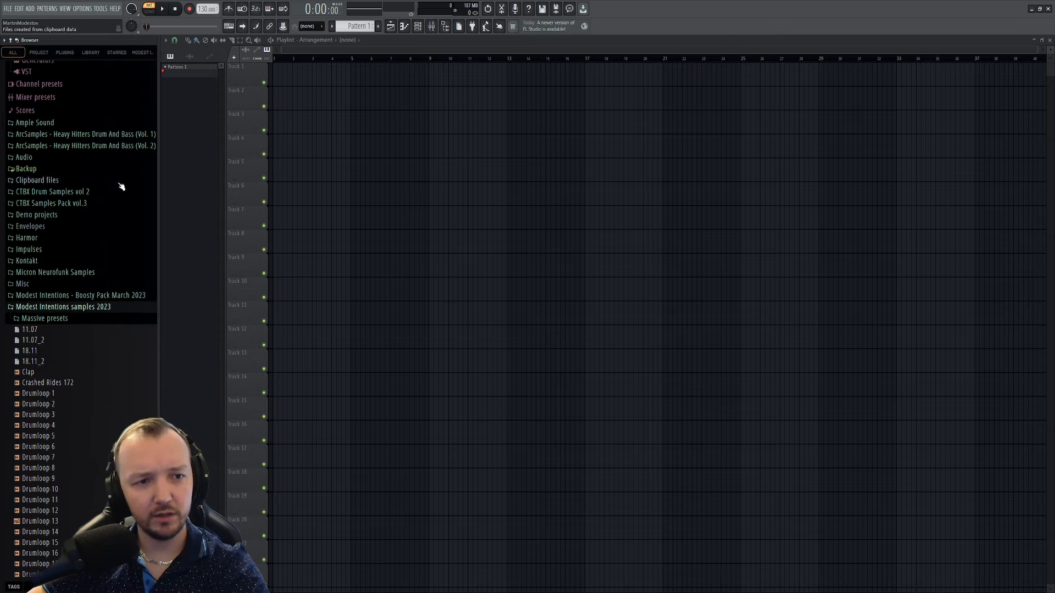
- Audition the full drumloops one after another up to Full Drumloop 20 in the ArcSamples Vol. 1 Drums folder
left_click(104, 136)
left_click(60, 93)
key("Down")
key("Down")
key("Down")
key("Down")
key("Down")
key("Down")
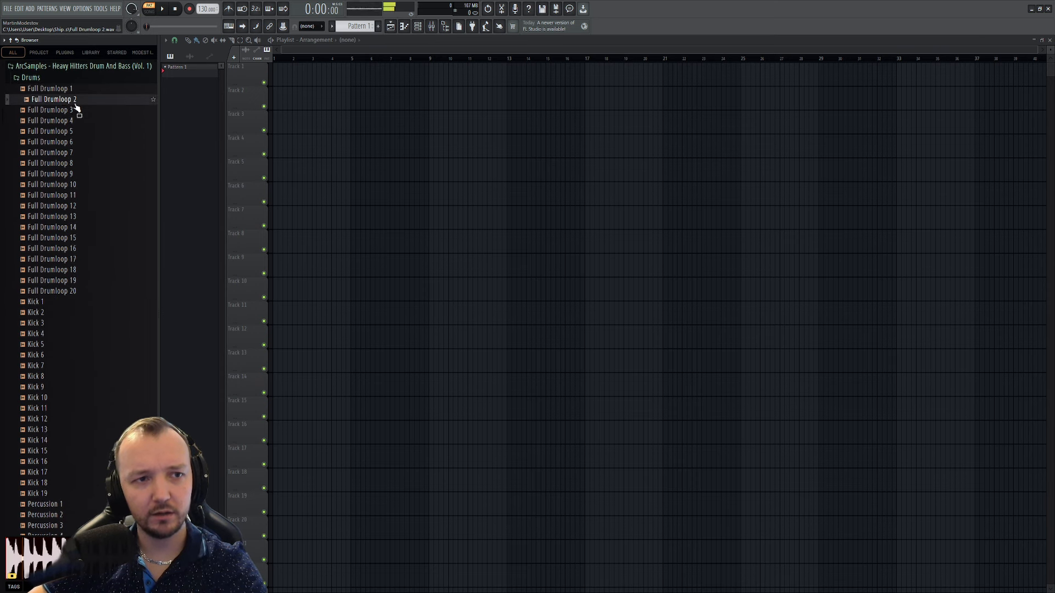
key("Down")
key("Down")
key("Down")
key("Down")
key("Down")
key("Down")
key("Down")
key("Down")
key("Down")
key("Down")
key("Down")
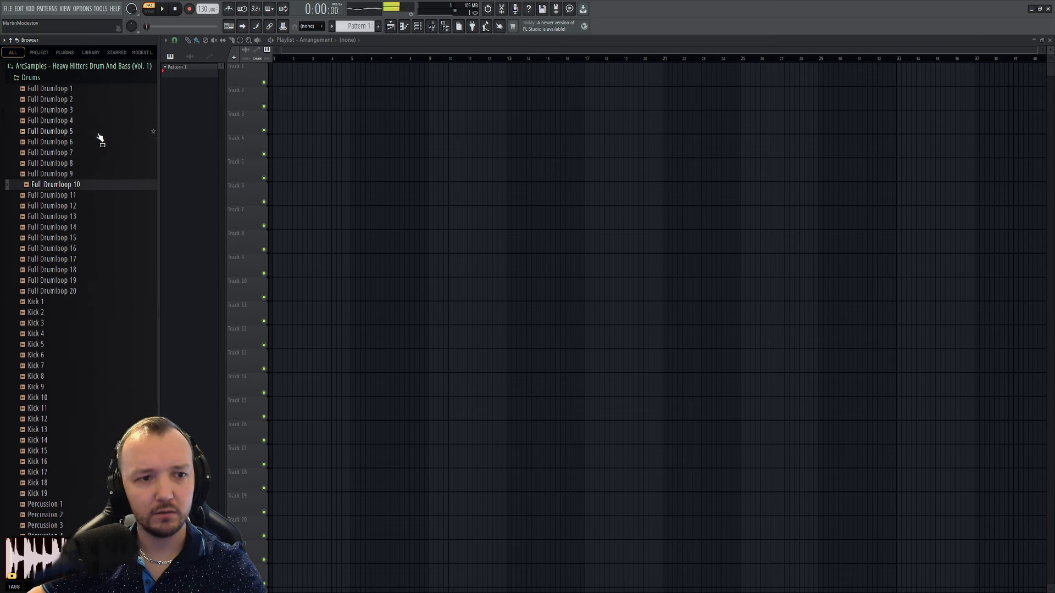
key("Down")
key("Down")
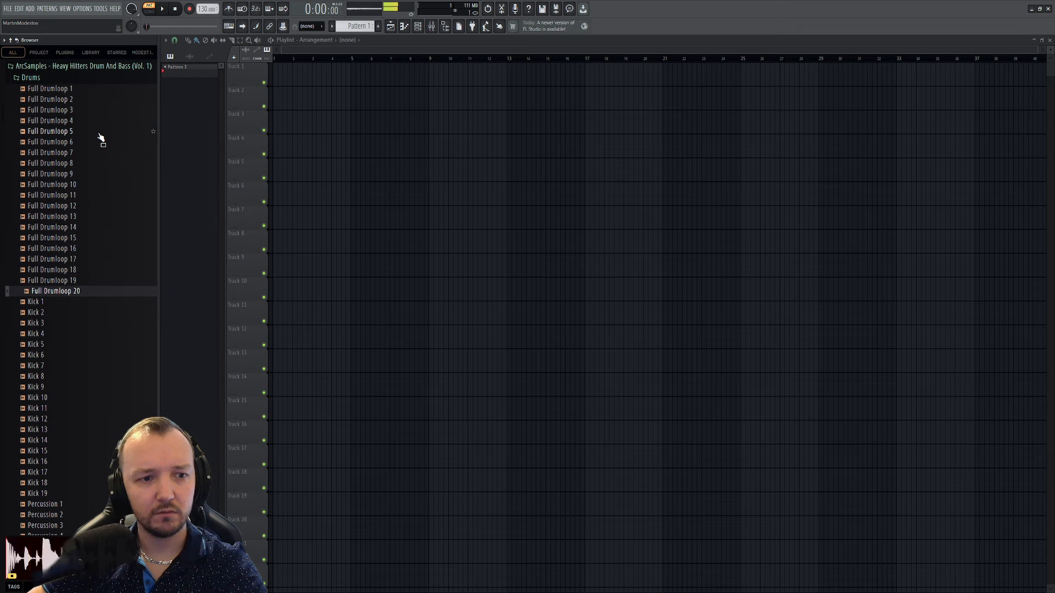
key("Up")
key("Up")
key("Down")
key("Down")
left_click(72, 67)
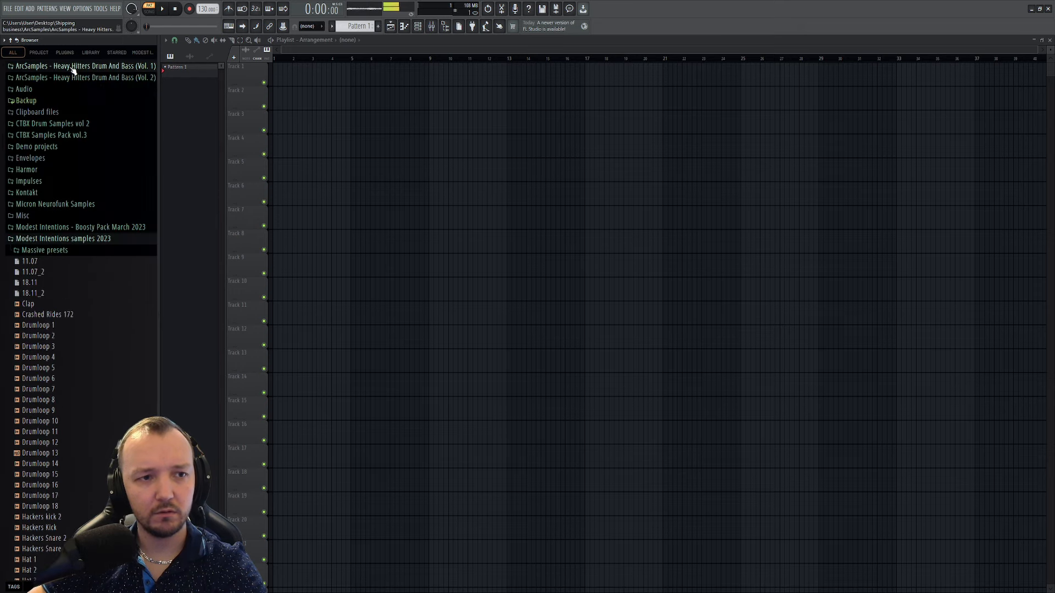
- Audition Drumloop 1, Drumloop 3, Drumloop 4 and Drumloop 5 in the Modest Intentions samples 2023 folder
scroll(106, 352, "down", 4)
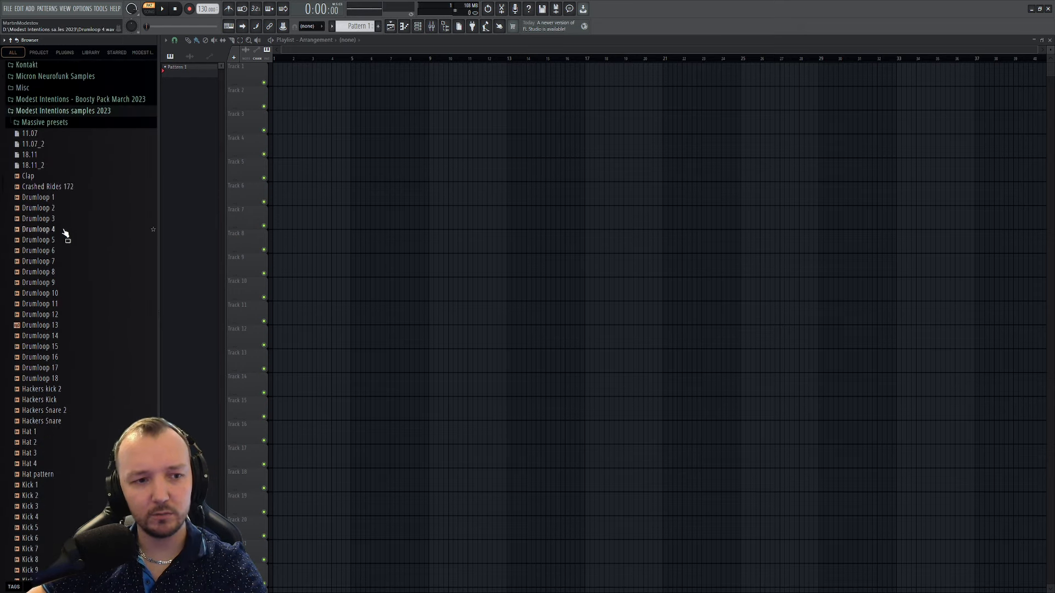
left_click(59, 202)
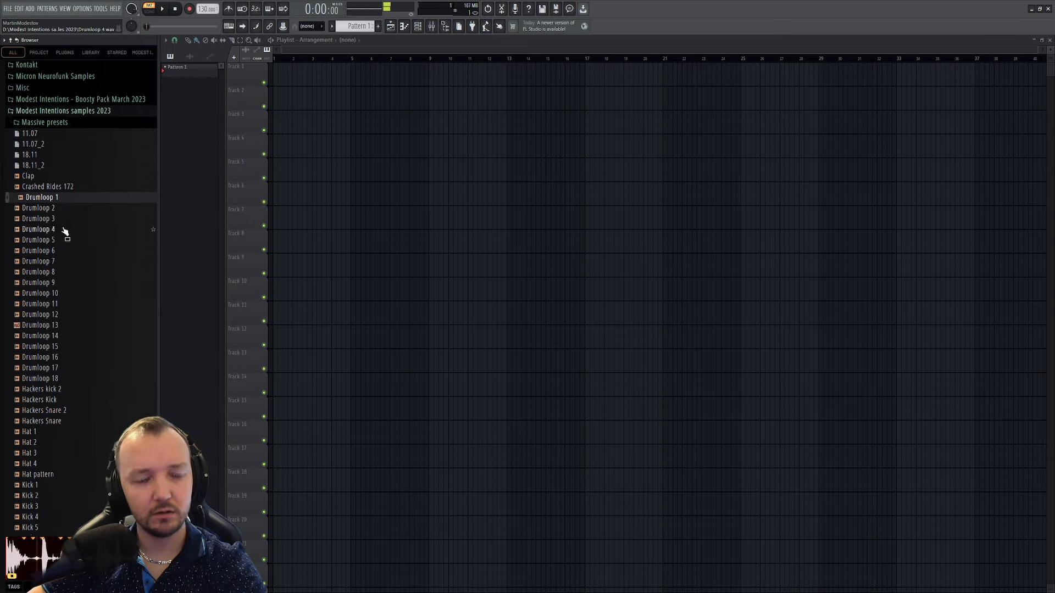
left_click(56, 230)
left_click(59, 218)
left_click(67, 242)
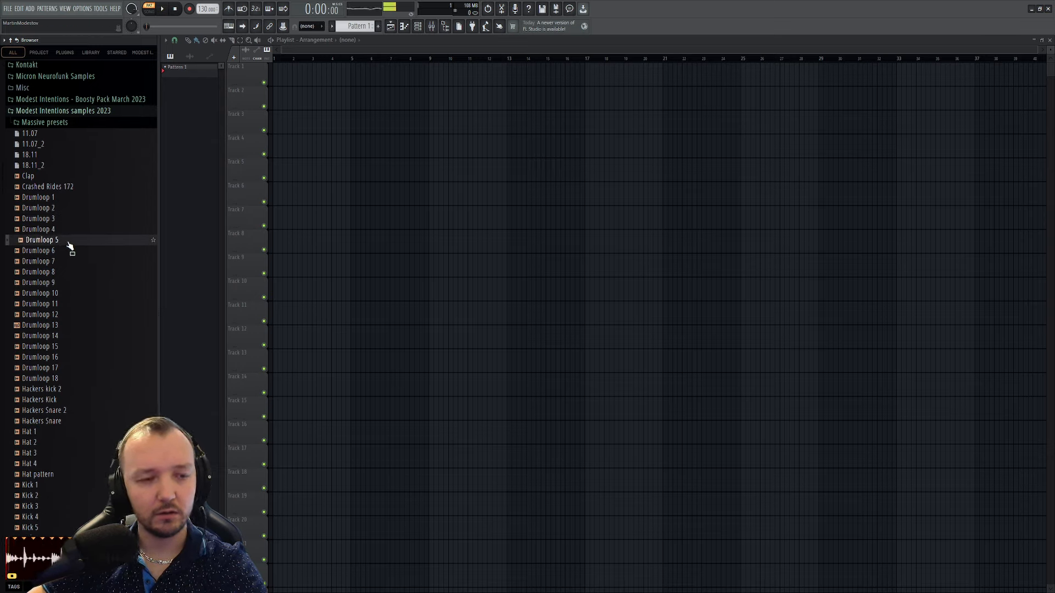
- Place Drumloop 5 at the start of Track 1 in the playlist and set the project tempo to 174 BPM
left_click_drag(63, 242, 243, 97)
scroll(244, 98, "up", 3)
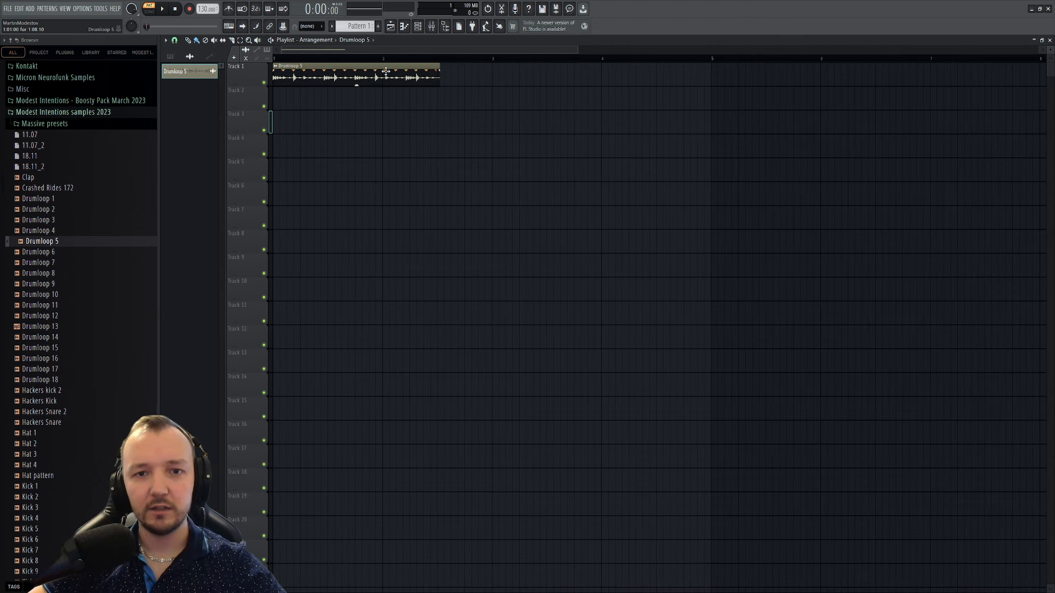
left_click_drag(204, 9, 204, 0)
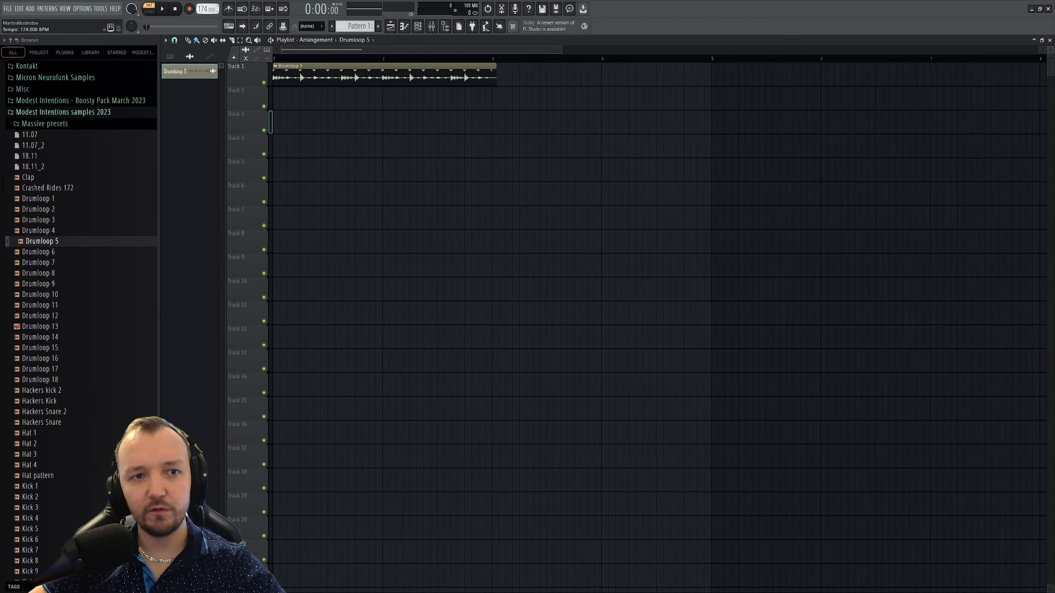
- Play the loop in song mode and normalize the Drumloop 5 audio clip
key("l")
key("space")
double_click(340, 66)
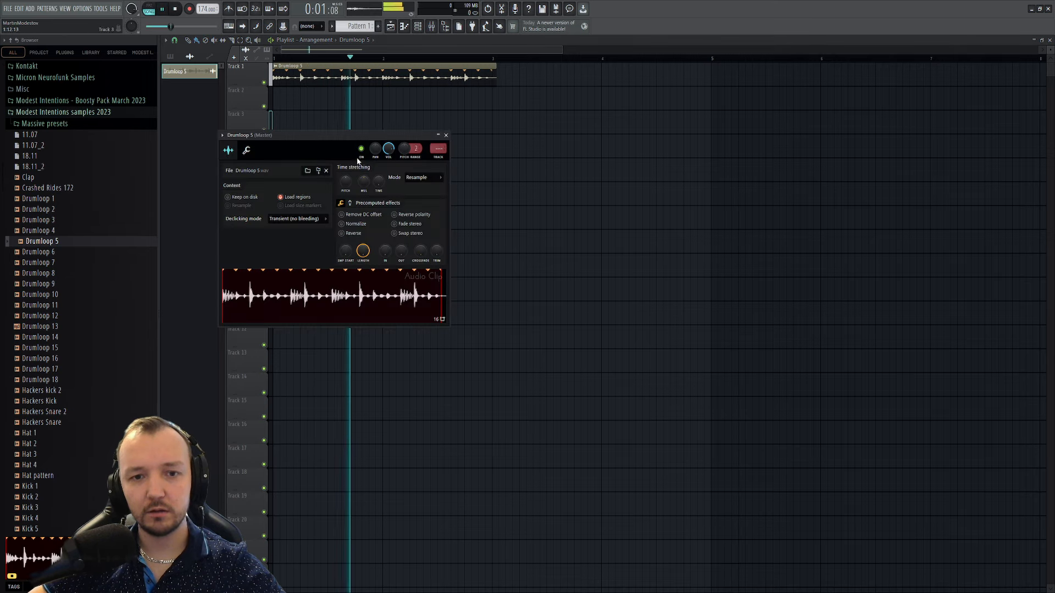
key("space")
left_click(353, 225)
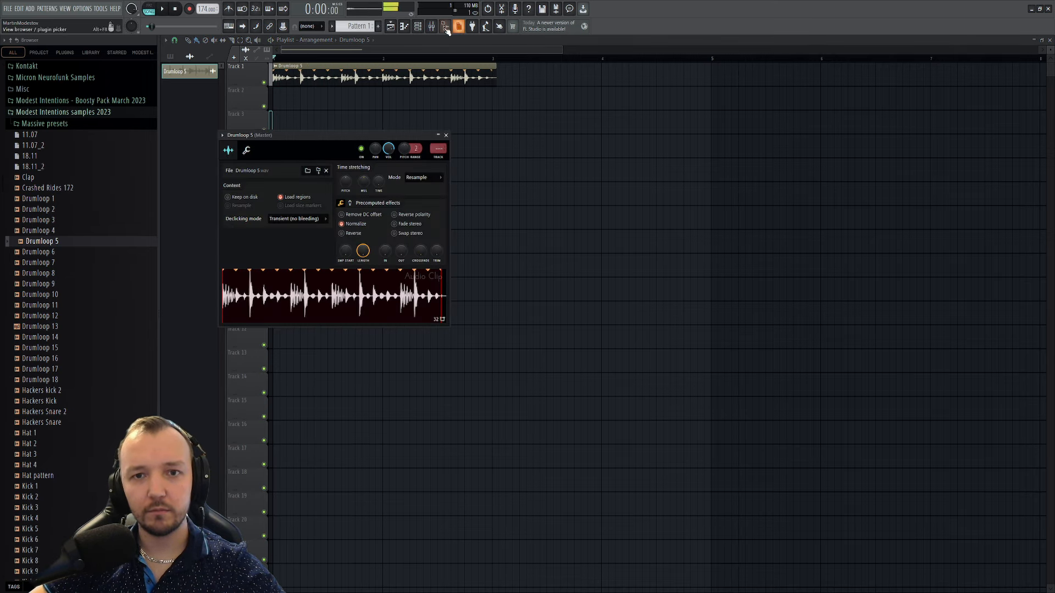
- Route the Drumloop 5 clip to mixer track 1, check its level during playback, and name the mixer track Break
left_click_drag(438, 149, 437, 144)
left_click(432, 26)
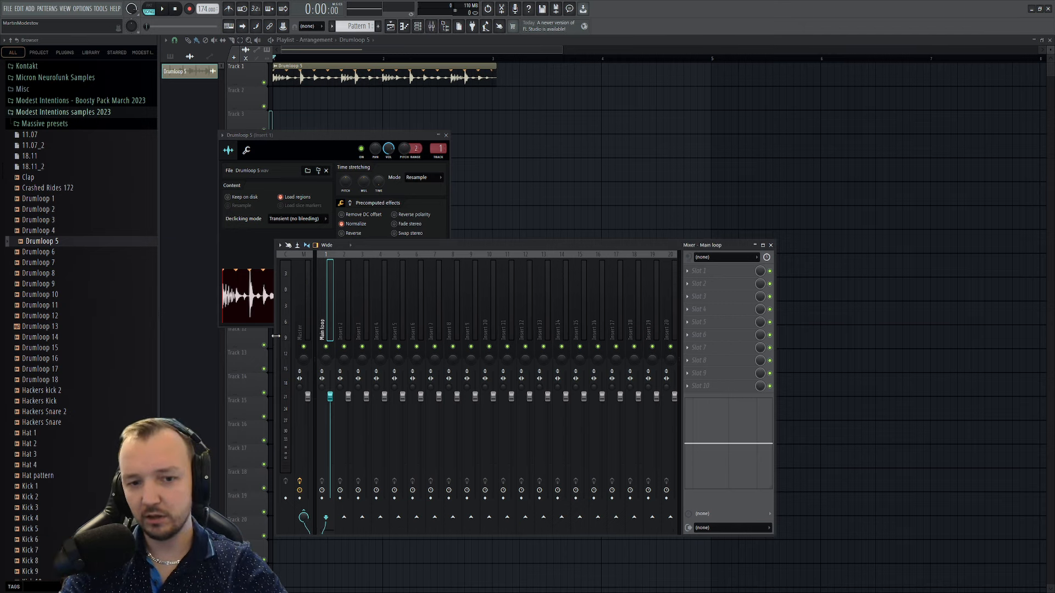
key("space")
key("space")
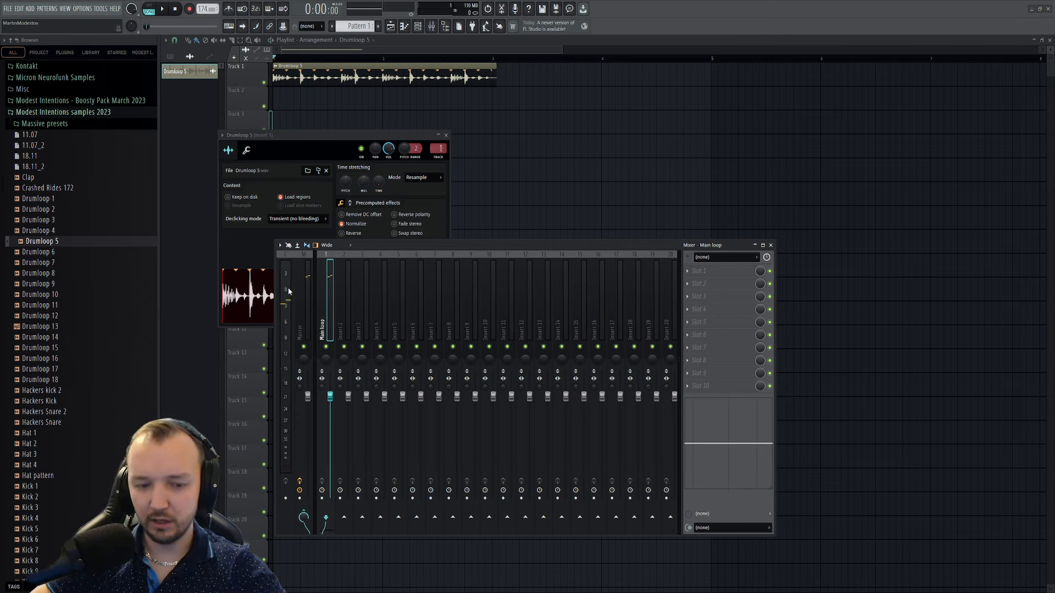
type("Break")
key("Return")
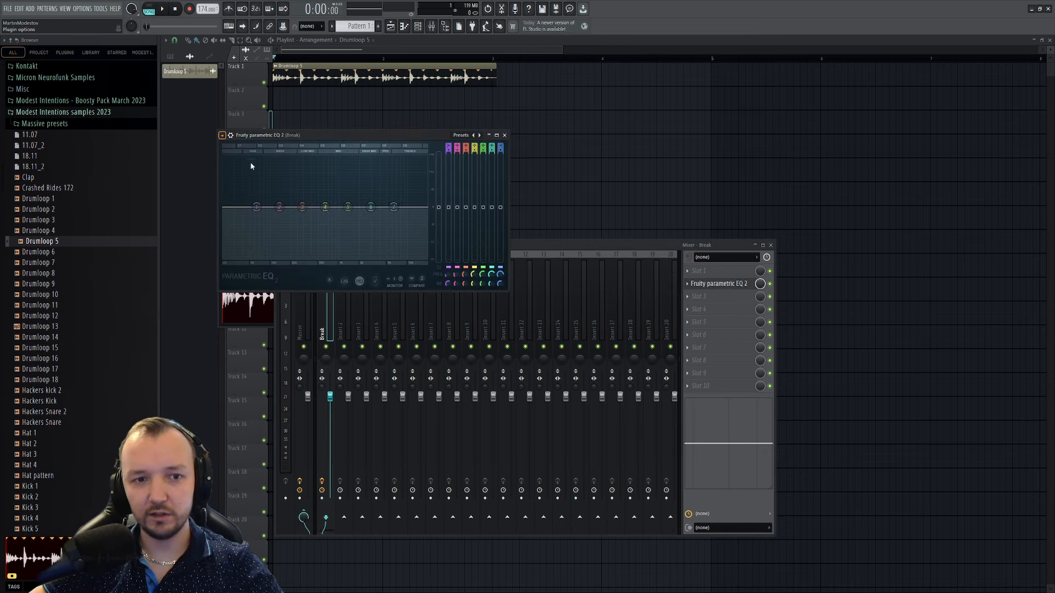
- Switch the preset of Fruity parametric EQ 2 on the Break track, adjust its first band during playback, and close the open windows
left_click(479, 135)
left_click_drag(448, 283, 448, 263)
key("space")
left_click_drag(448, 274, 448, 258)
key("F12")
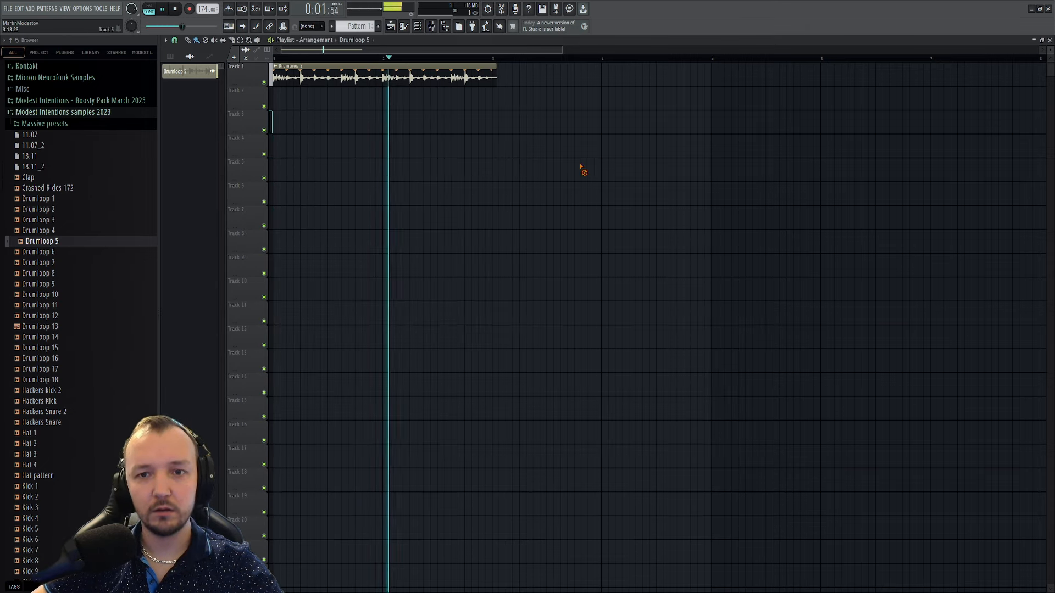
- Stop playback and open the VEDH2 Bassdrums folder of the Vengeance Essential Deep House pack
key("space")
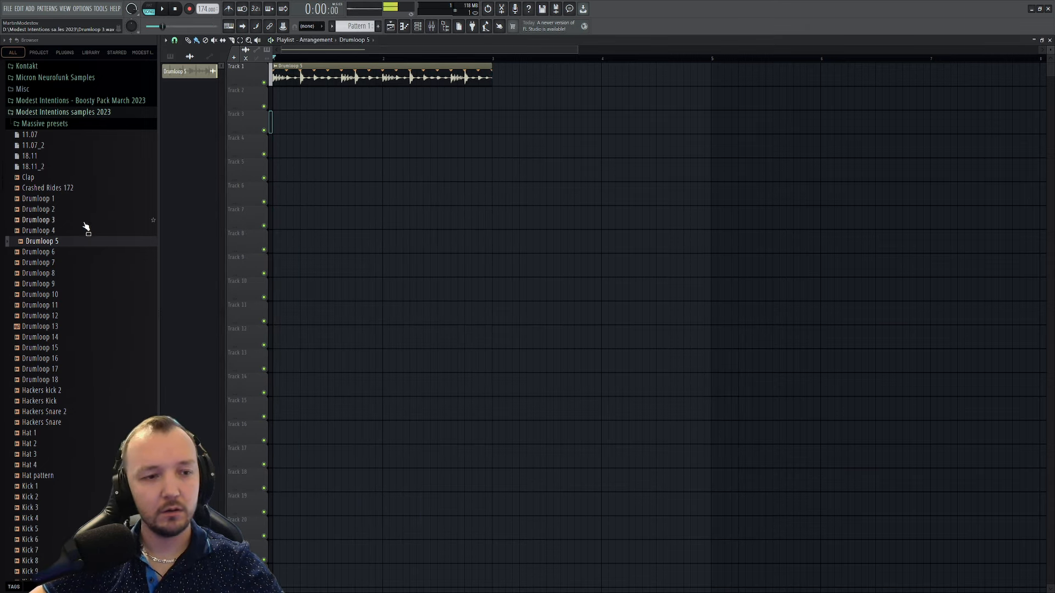
left_click(79, 112)
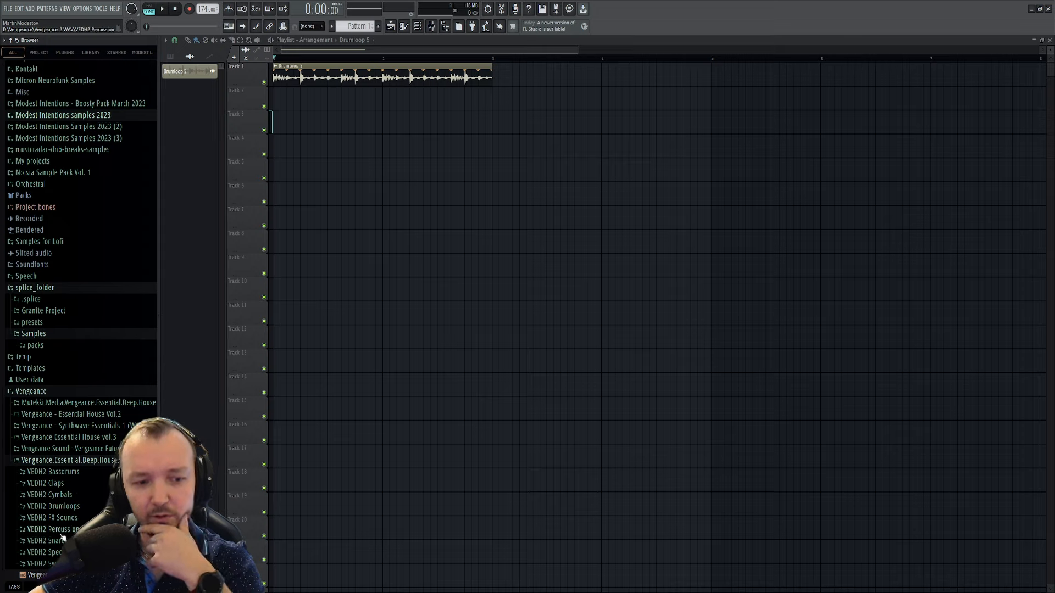
left_click(63, 507)
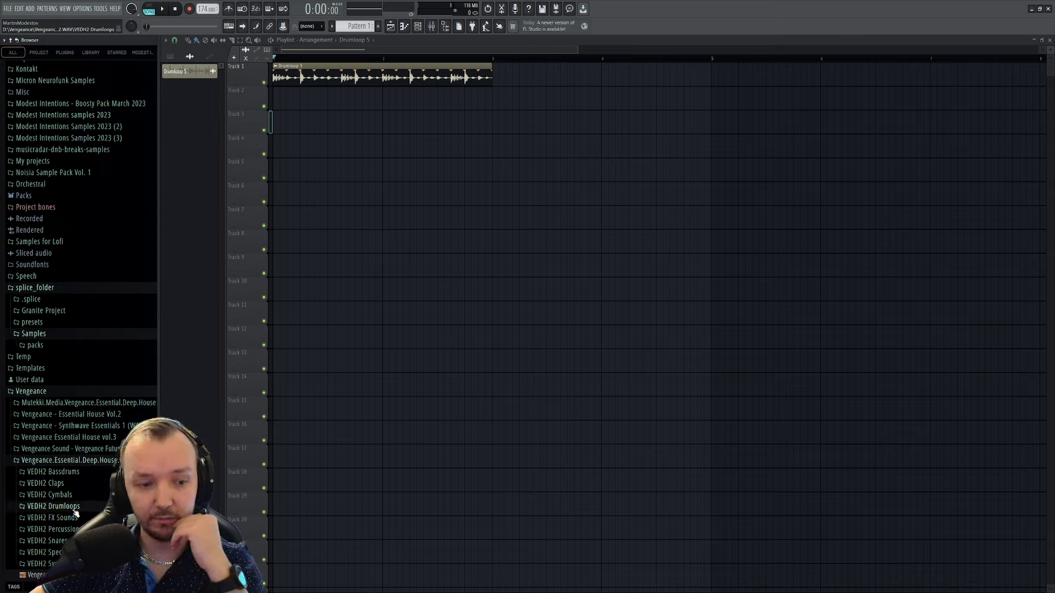
left_click(73, 474)
left_click(73, 408)
left_click(83, 481)
- Audition scattered kick samples in the VEDH2 Bassdrums folder, from Bassdrum 037 G# to Bassdrum 139 F#
scroll(87, 398, "down", 4)
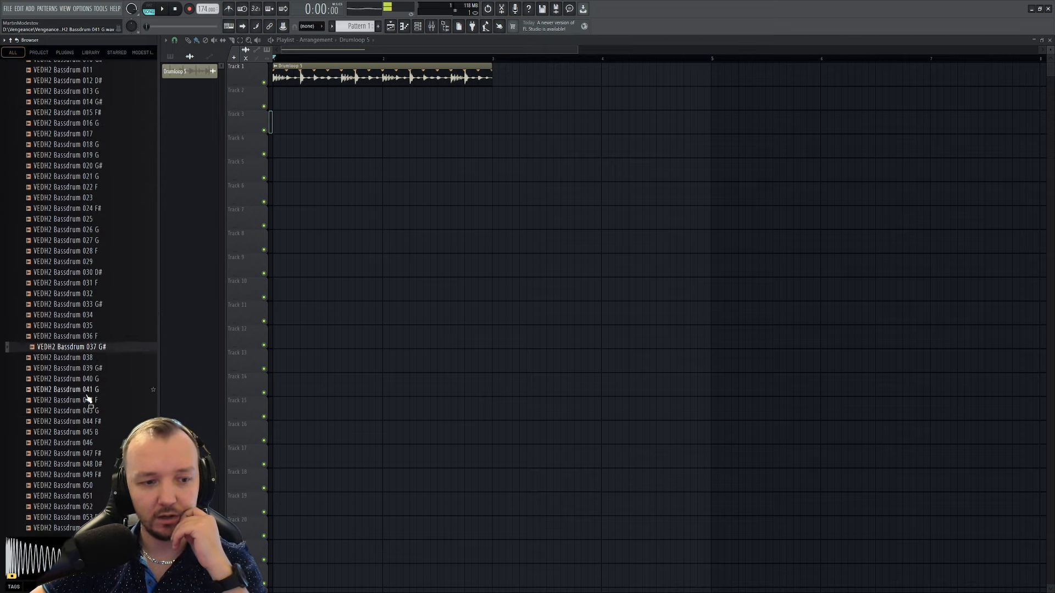
scroll(85, 390, "down", 3)
left_click(83, 346)
scroll(89, 353, "down", 7)
left_click(92, 346)
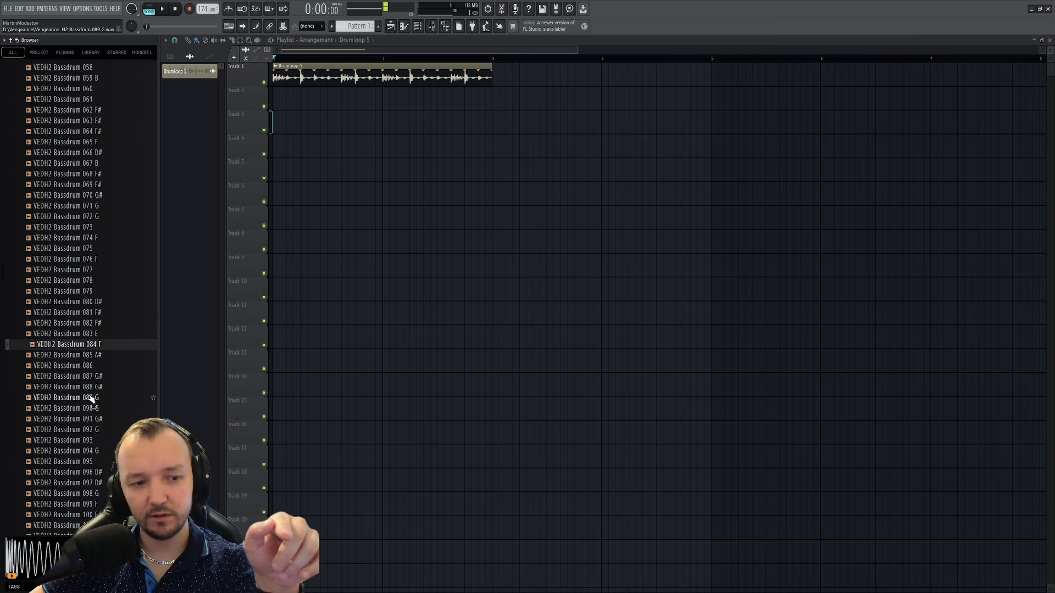
scroll(91, 396, "down", 7)
left_click(95, 377)
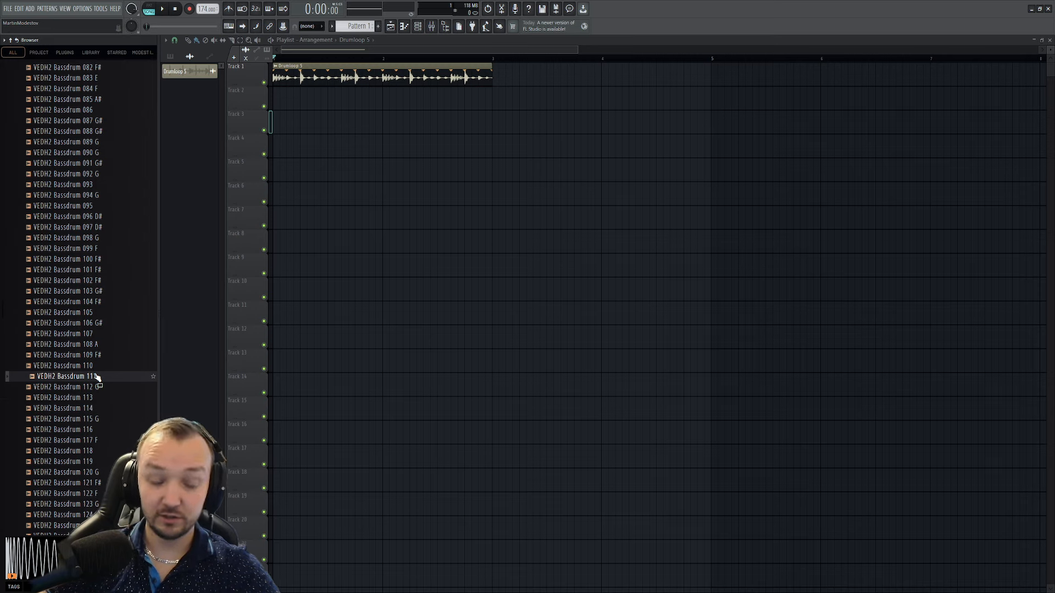
scroll(106, 389, "down", 6)
left_click(113, 335)
left_click(108, 387)
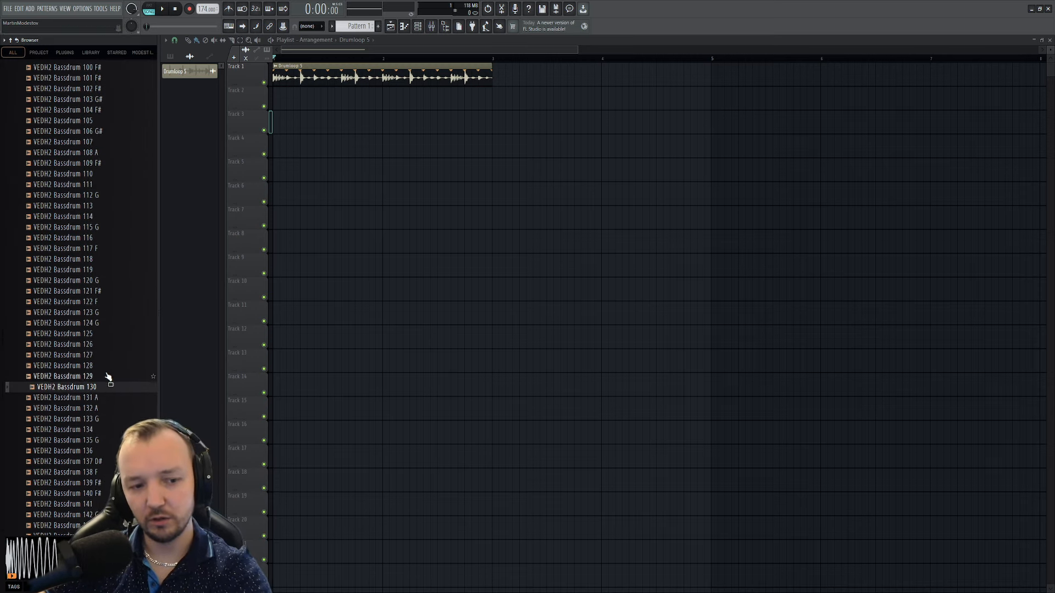
key("Down")
scroll(107, 373, "down", 2)
left_click(98, 379)
left_click(116, 421)
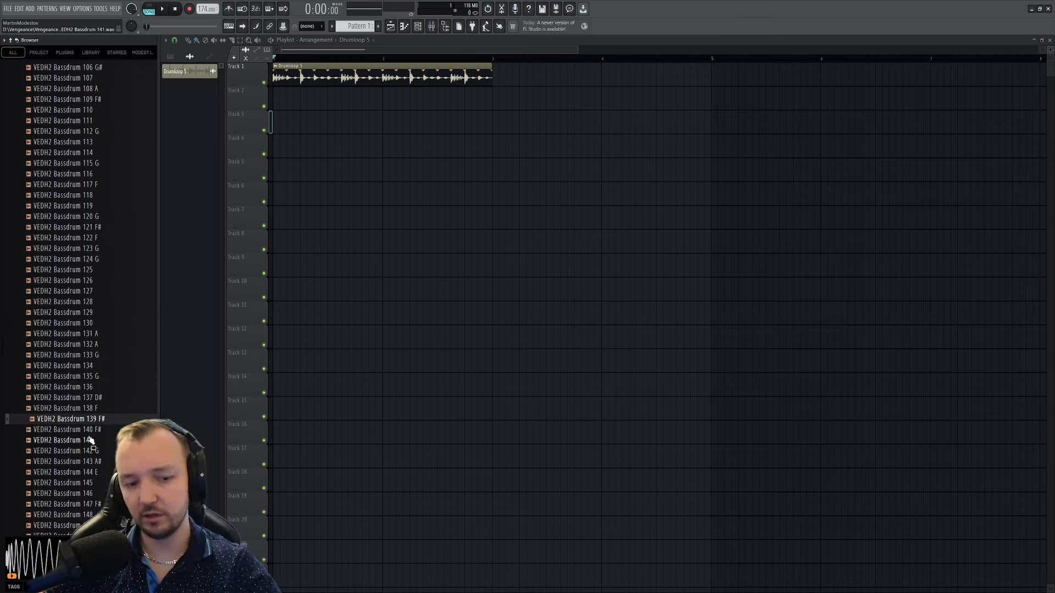
- Audition the kick samples one after another from Bassdrum 140 F# through Bassdrum 162 F#
key("Down")
key("Down")
key("Down")
key("Down")
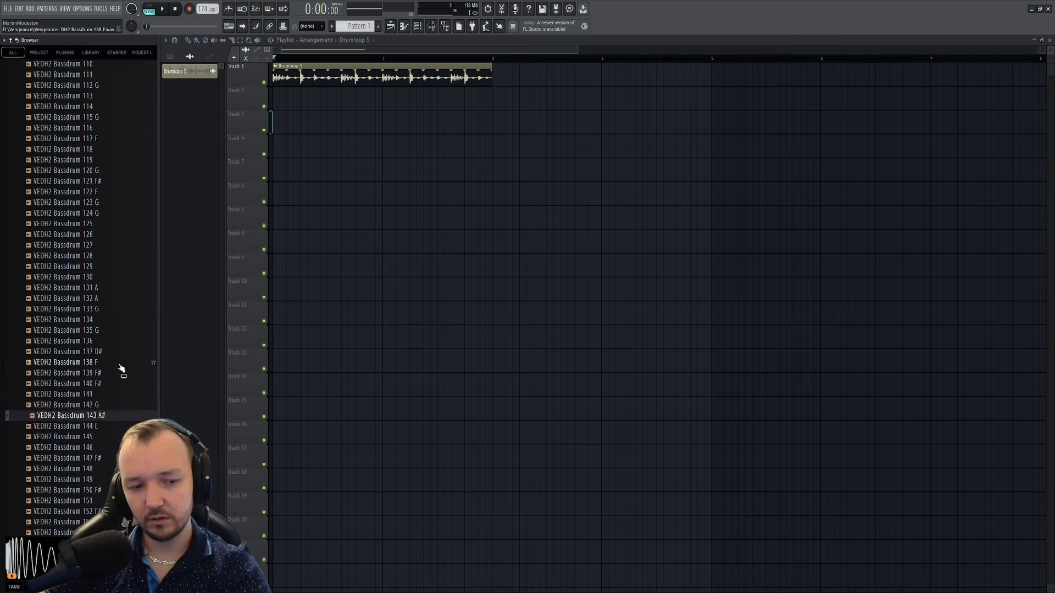
key("Down")
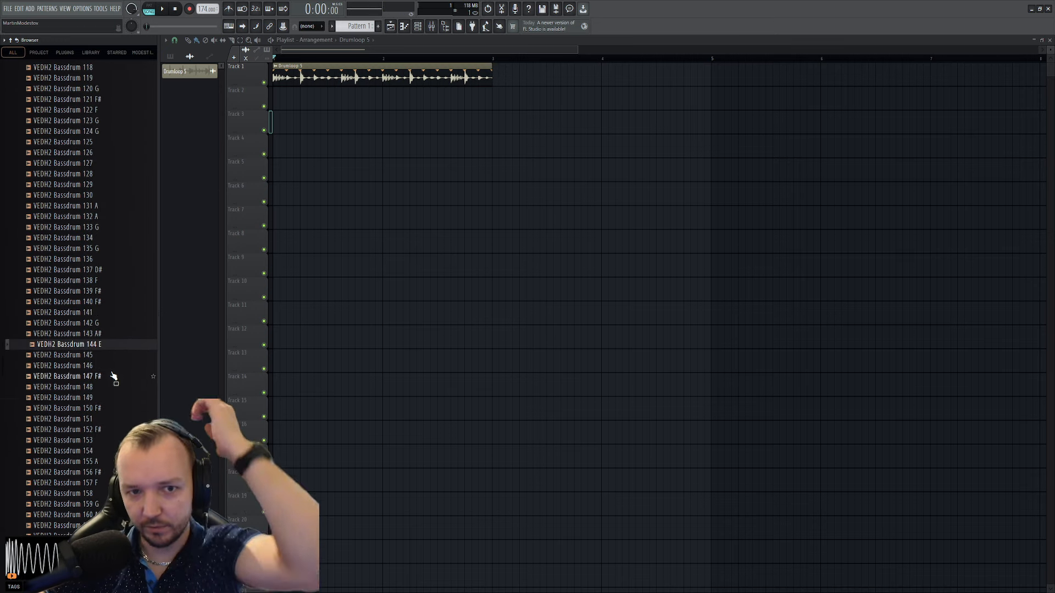
key("Down")
key("Down")
key("Up")
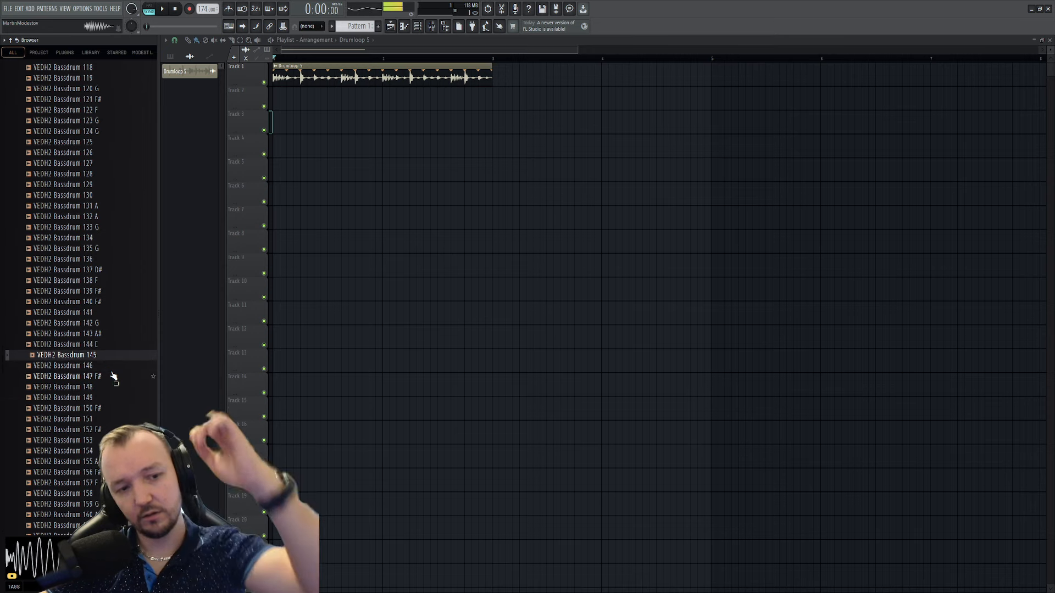
key("Down")
key("Down")
key("Down")
key("Down")
key("Down")
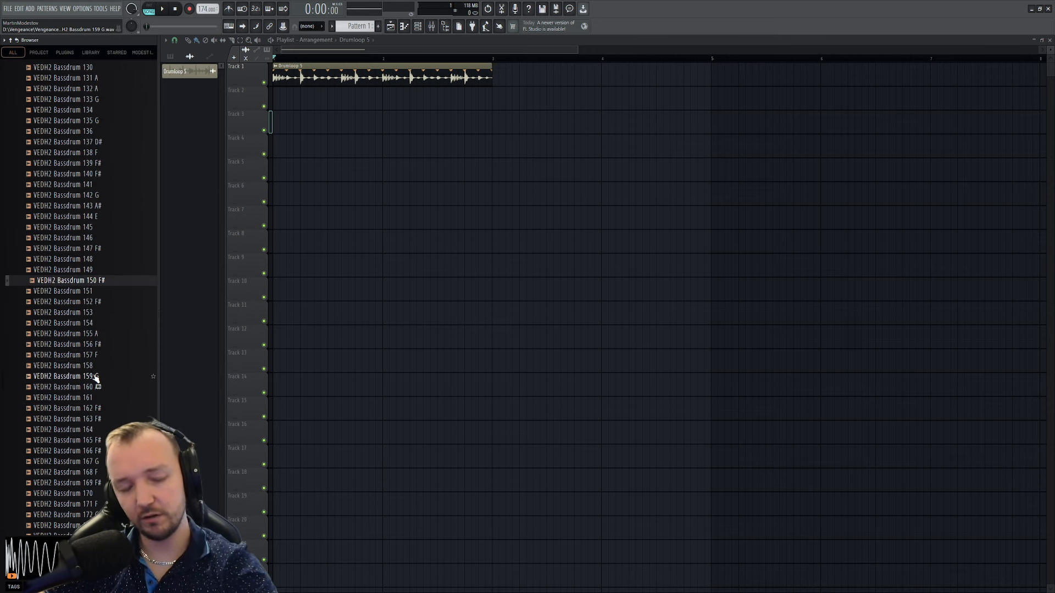
key("Down")
key("Down")
key("Down")
key("Down")
key("Down")
key("Down")
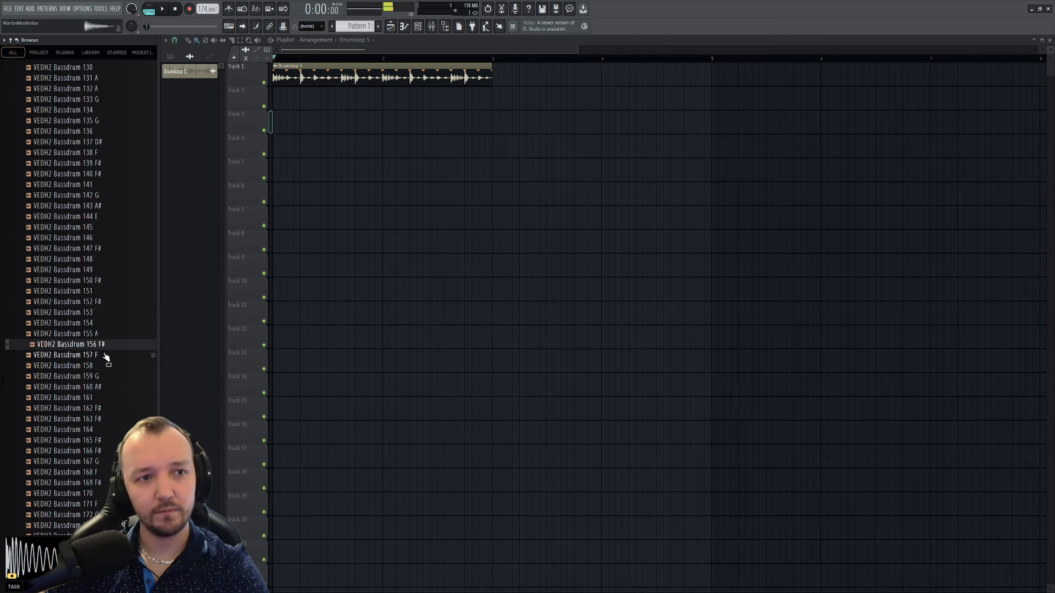
key("Down")
key("Down")
key("Down")
key("Down")
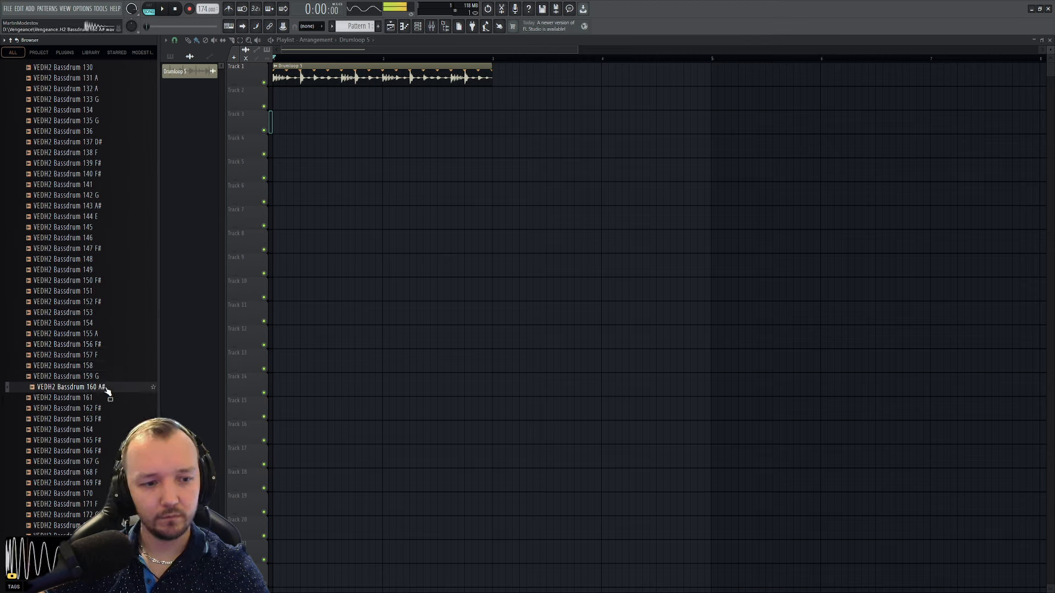
left_click(105, 356)
left_click(100, 410)
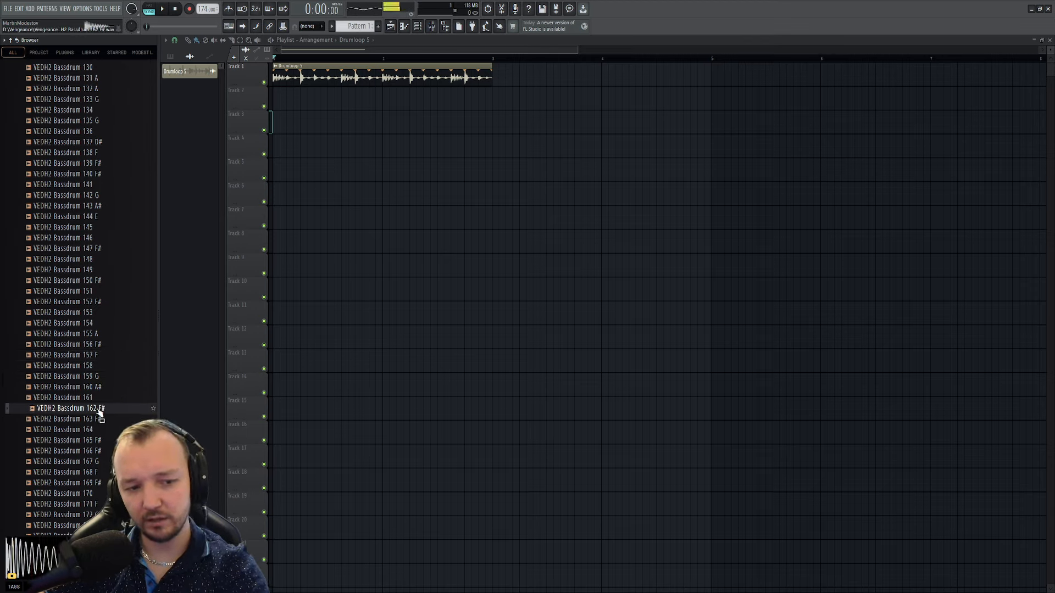
- Continue auditioning kicks from Bassdrum 163 F# through Bassdrum 196, rechecking a few around Bassdrum 172 G#
scroll(116, 387, "down", 4)
key("Down")
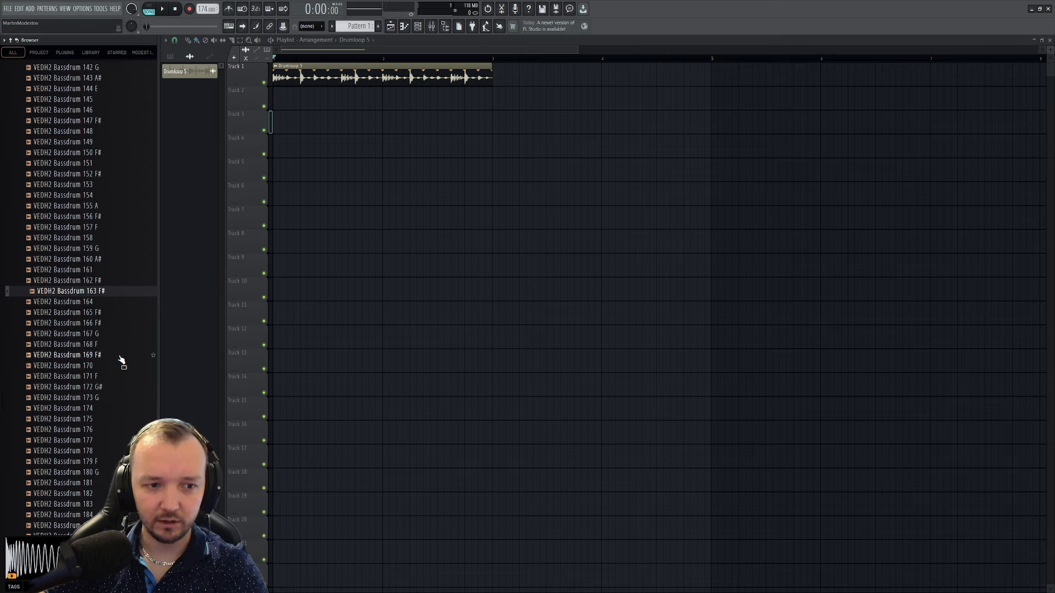
key("Down")
key("Down")
key("Down")
key("Down")
key("Down")
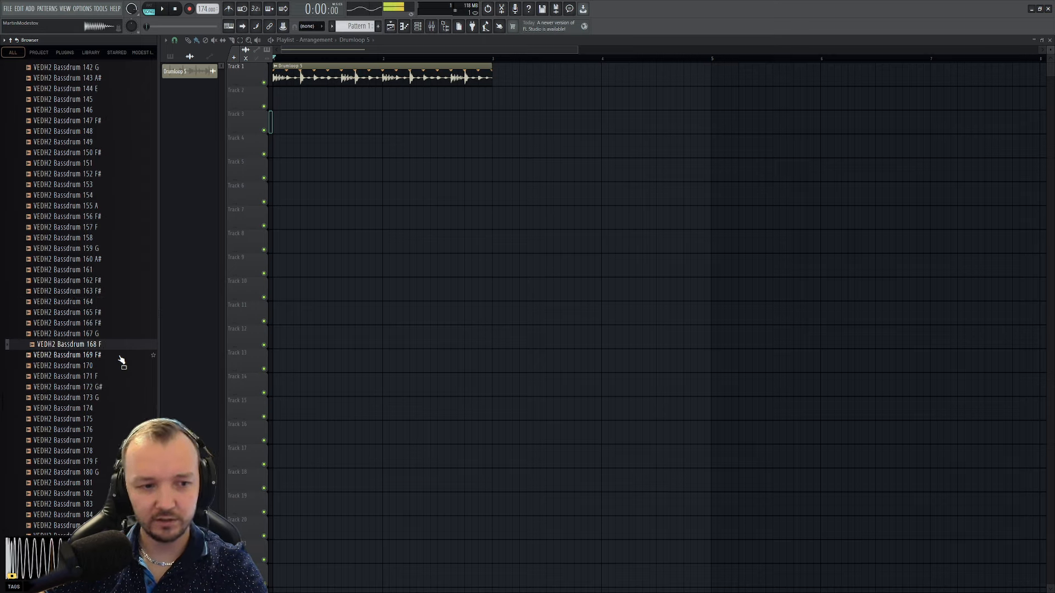
key("Down")
key("Down")
key("Down")
key("Down")
key("Down")
key("Down")
key("Down")
key("Down")
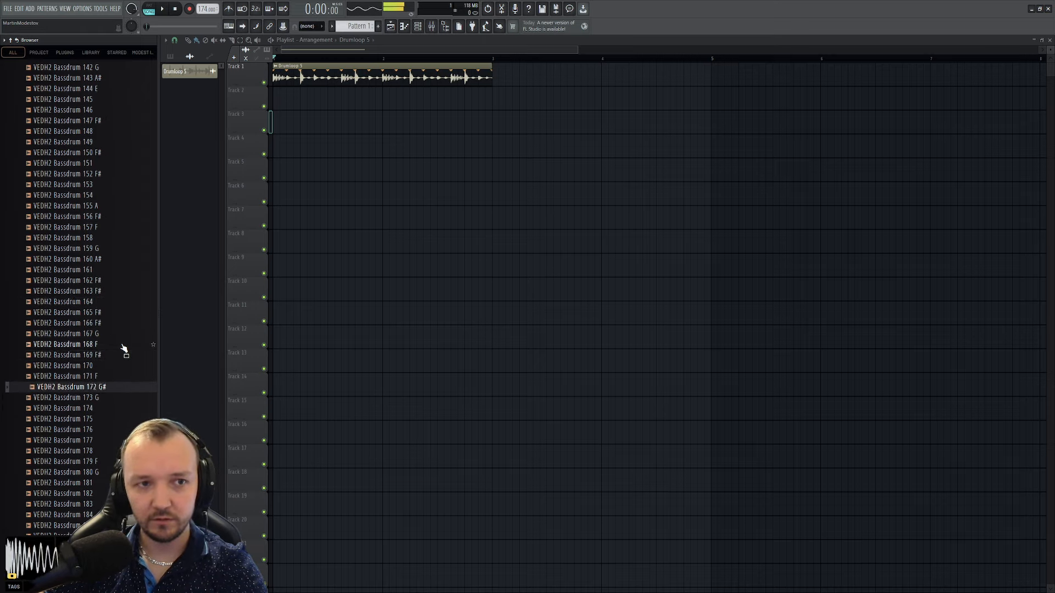
key("Up")
key("Up")
scroll(123, 348, "down", 4)
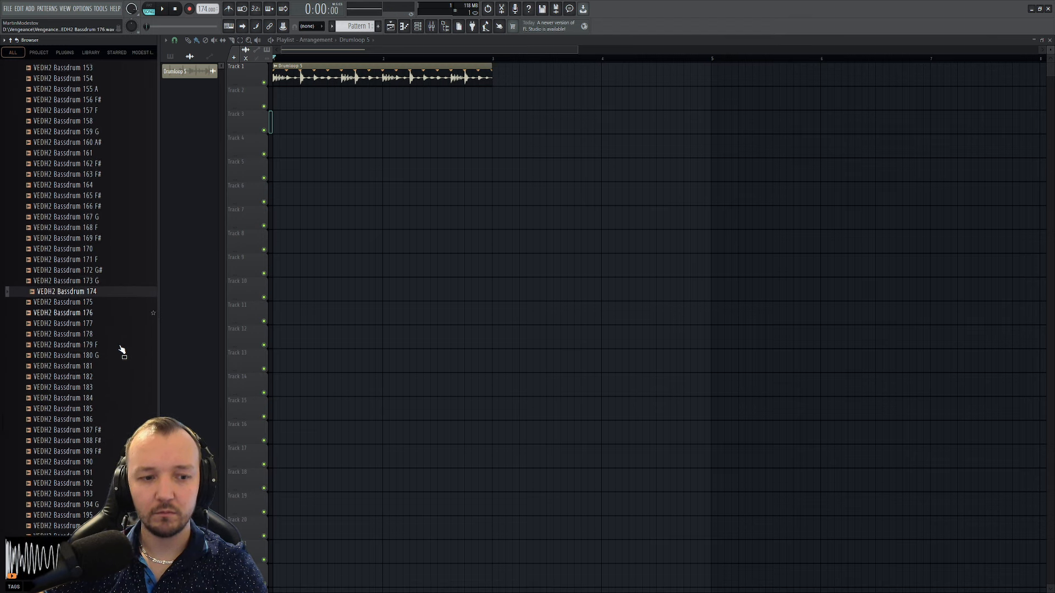
left_click(95, 324)
left_click(99, 334)
left_click(111, 345)
key("Down")
key("Down")
key("Down")
key("Down")
key("Down")
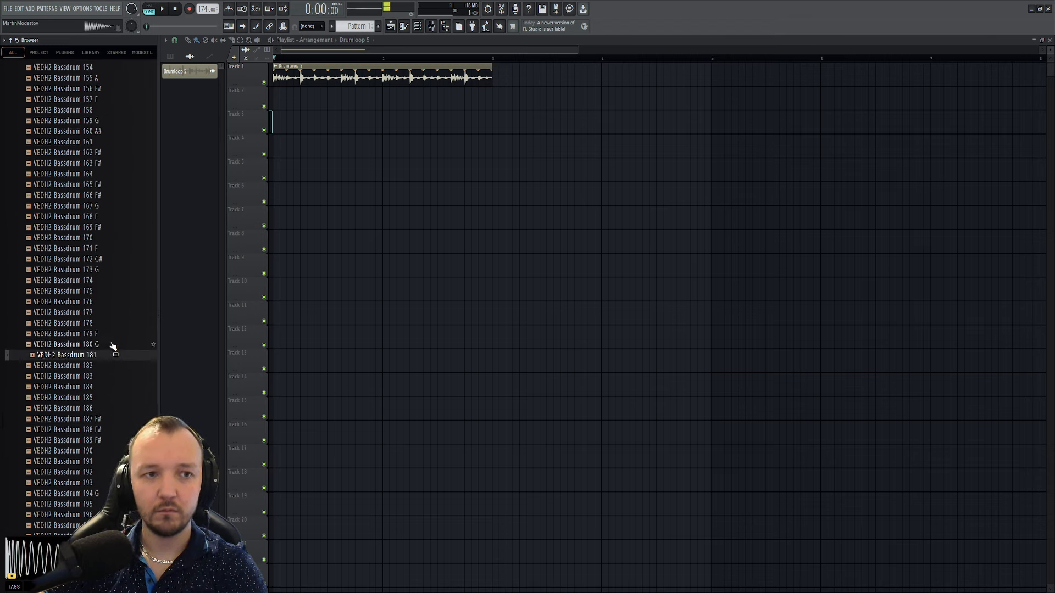
key("Down")
key("Down")
key("Down")
key("Down")
key("Down")
key("Down")
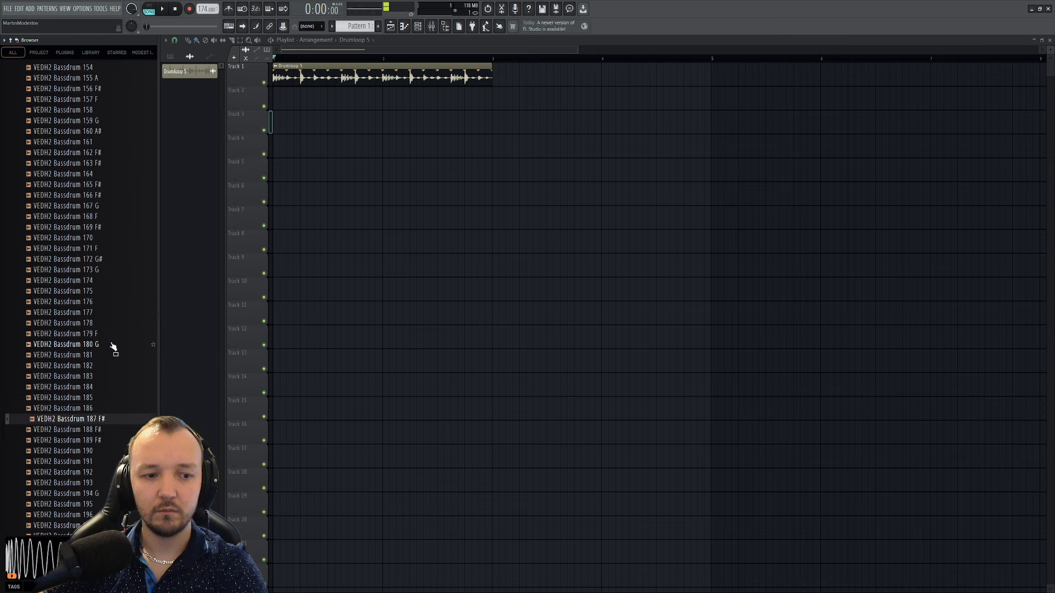
key("Down")
key("Down")
key("Down")
key("Down")
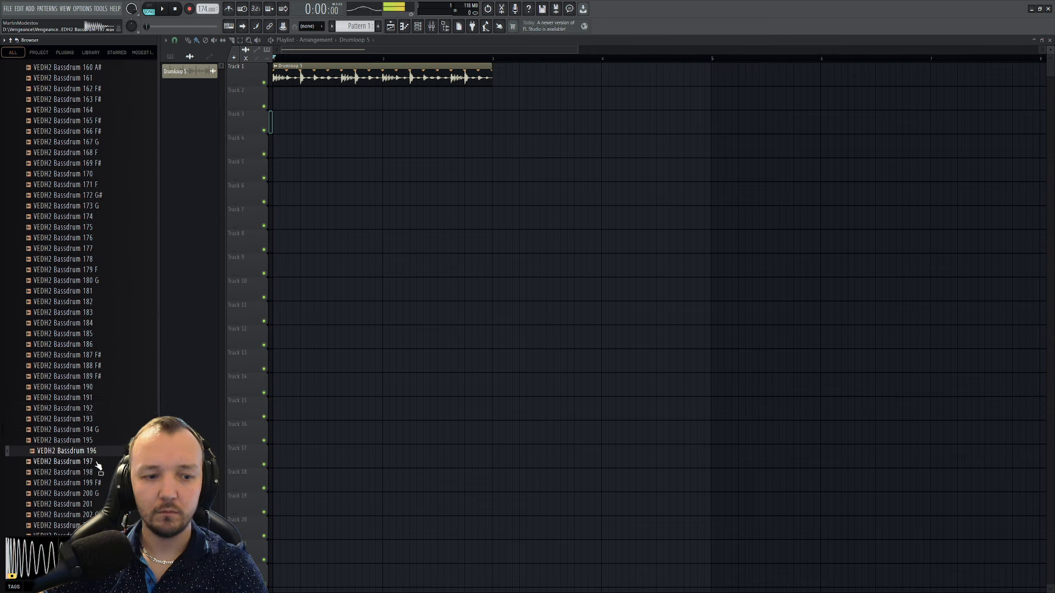
- Audition the kick samples from Bassdrum 197 through Bassdrum 204 G
scroll(94, 442, "down", 4)
left_click(103, 335)
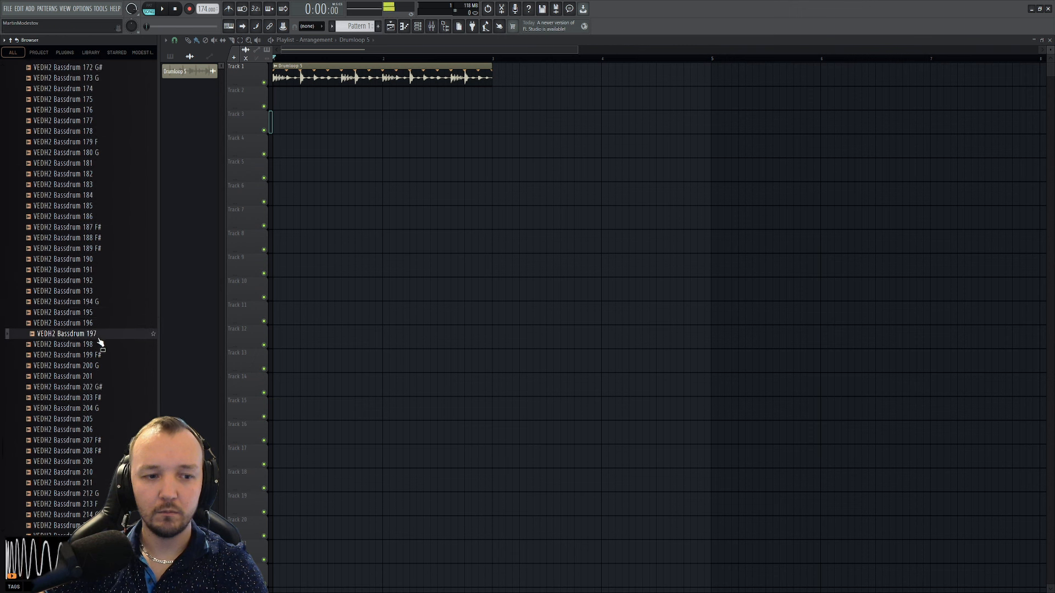
left_click(99, 345)
left_click(100, 356)
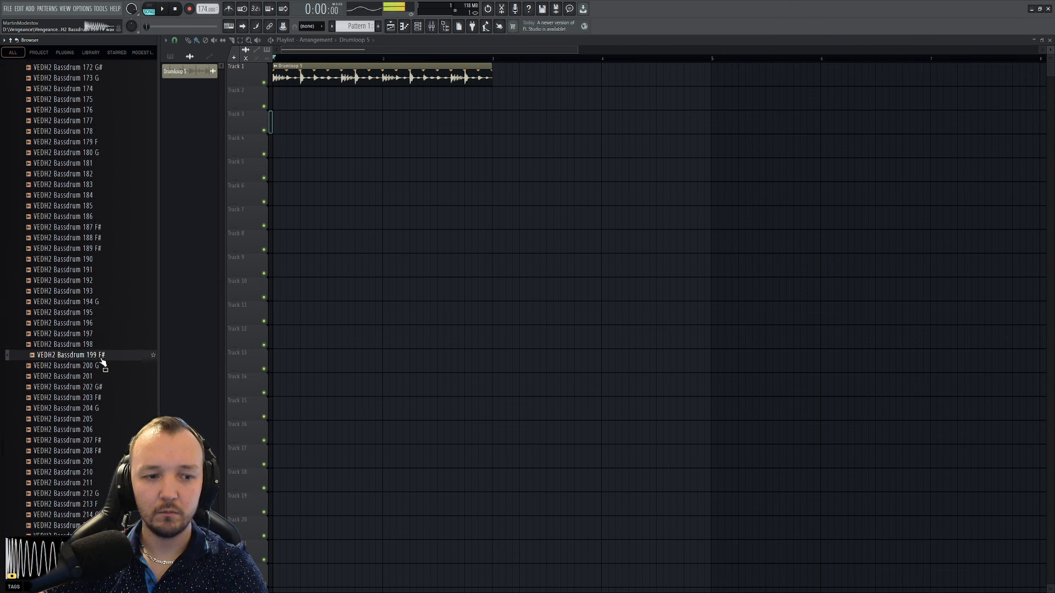
left_click(102, 366)
left_click(104, 377)
left_click(106, 388)
left_click(107, 398)
left_click(101, 408)
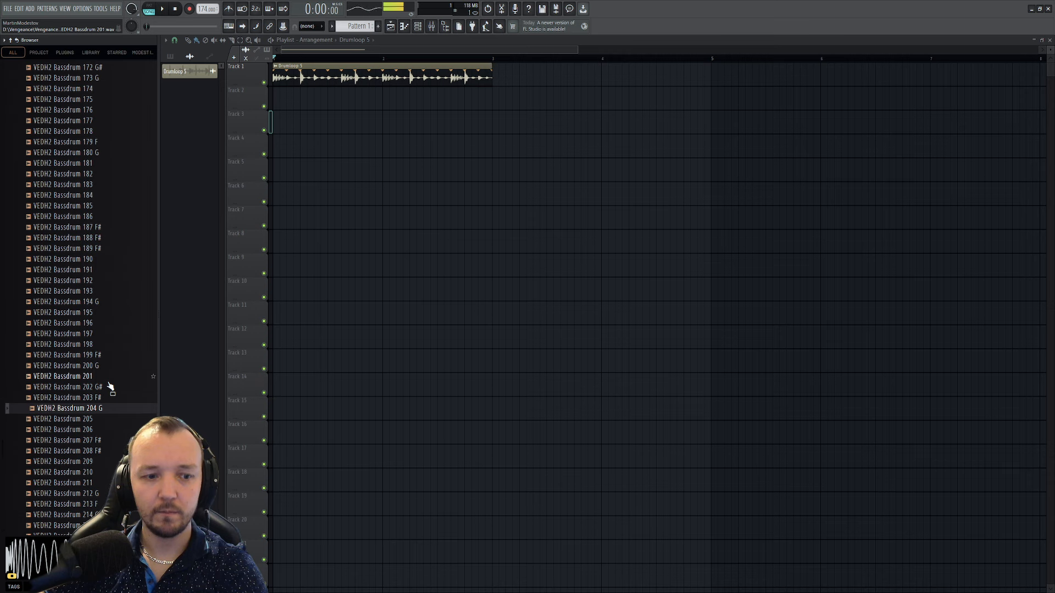
- Place VEDH2 Bassdrum 203 F# at the start of Track 3 and play it together with the drum loop
left_click(94, 401)
left_click_drag(346, 130, 237, 134)
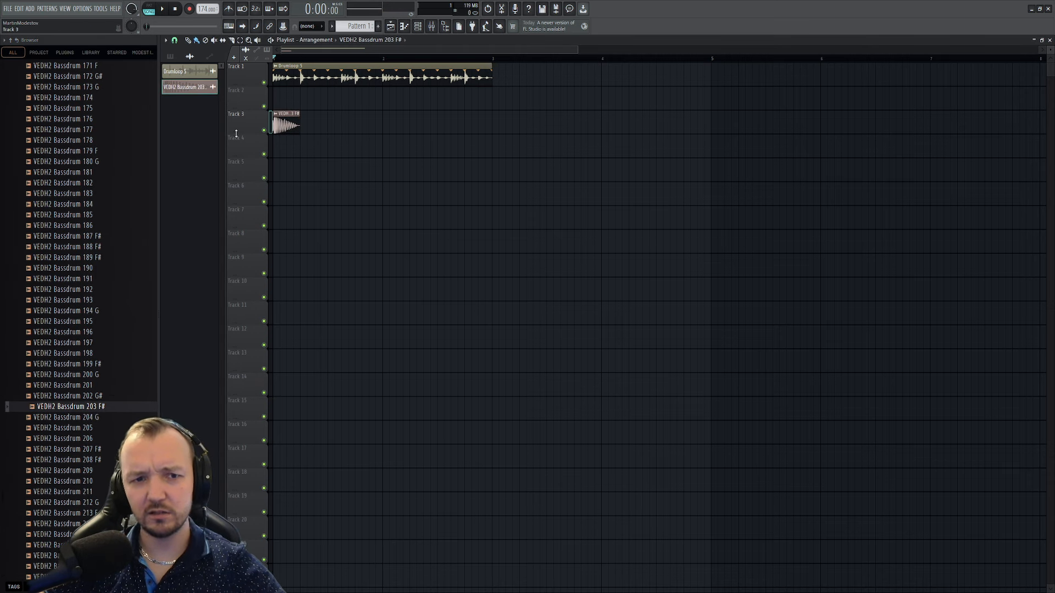
scroll(299, 118, "up", 4)
double_click(312, 120)
key("space")
key("Escape")
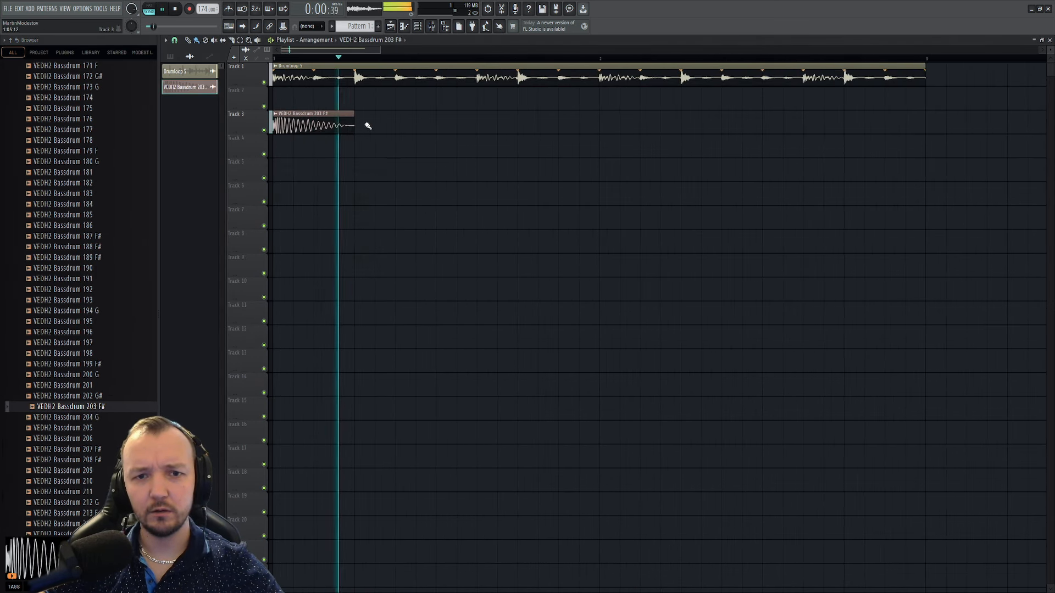
key("space")
- Halve the kick clip's length with a copy further along Track 3, and set its quick fade-out to 29%
mouse_move(337, 123)
left_mouse_down("shift")
mouse_move(541, 123)
mouse_move(345, 142)
mouse_move(310, 122)
left_mouse_up("shift")
double_click(305, 127)
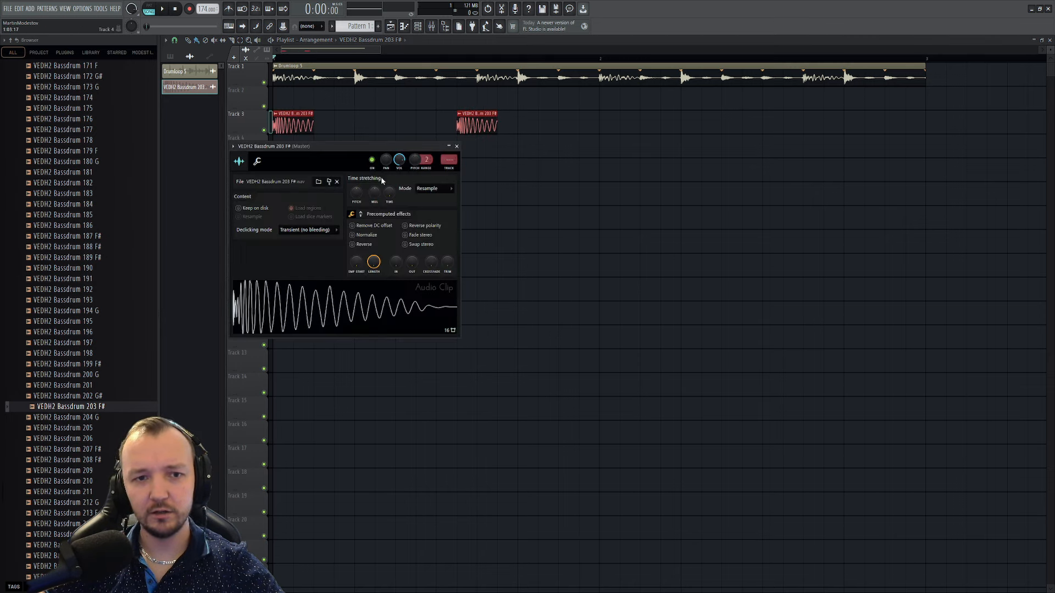
left_click_drag(411, 262, 412, 251)
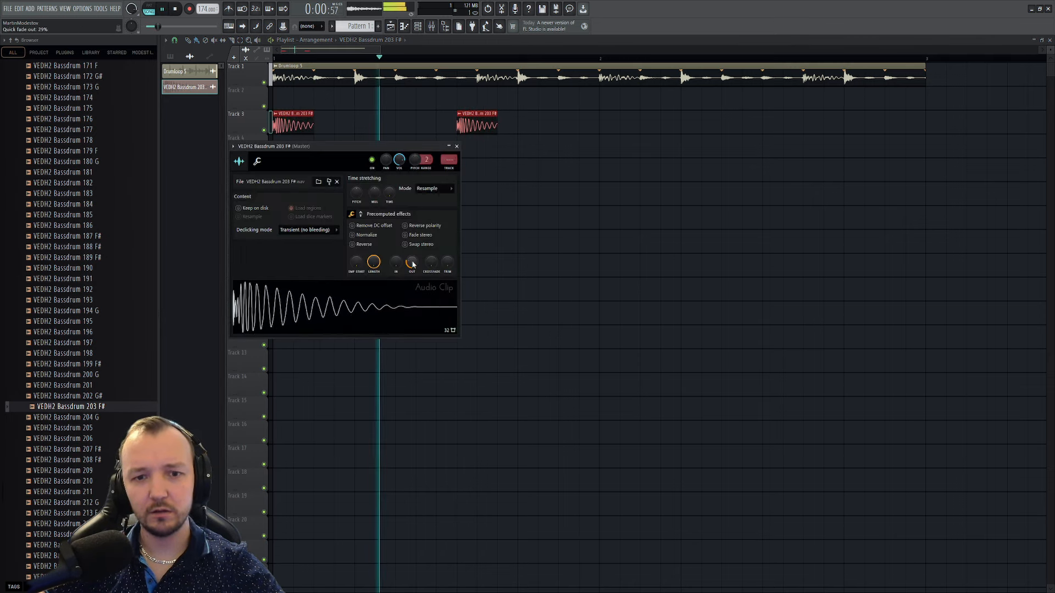
key("space")
left_click(519, 109)
- Align the copied kick with the loop's second kick in bar 1 and duplicate both kick clips into bar 2
key("space")
mouse_move(482, 114)
left_mouse_down()
mouse_move(523, 114)
mouse_move(502, 115)
left_mouse_up()
left_click_drag(601, 127, 620, 119)
key("space")
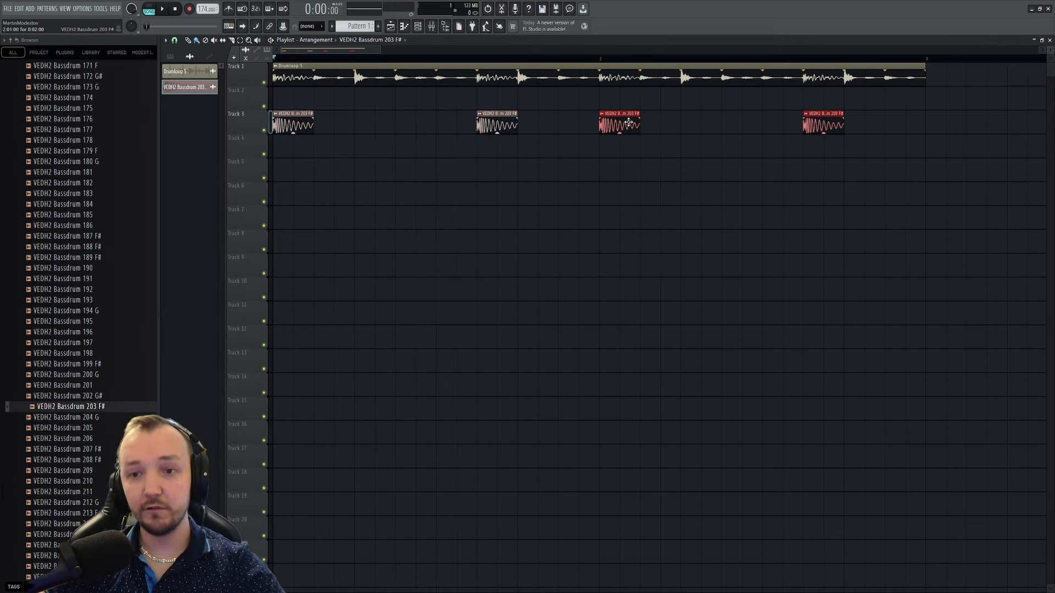
- Route the kick clip to mixer track 2, name that track Kick, and check its level during playback
double_click(629, 122)
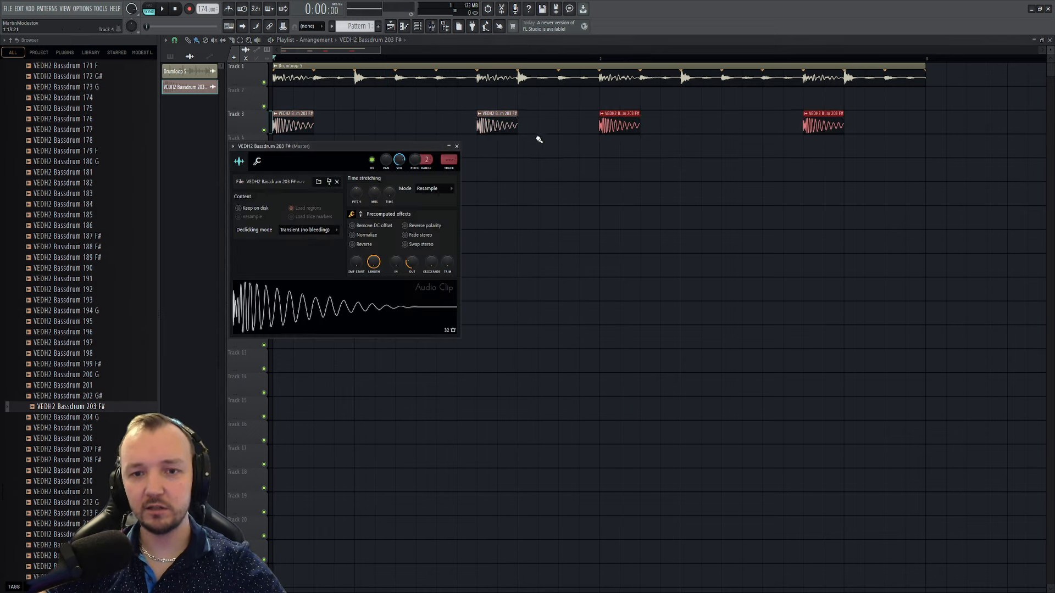
left_click(432, 26)
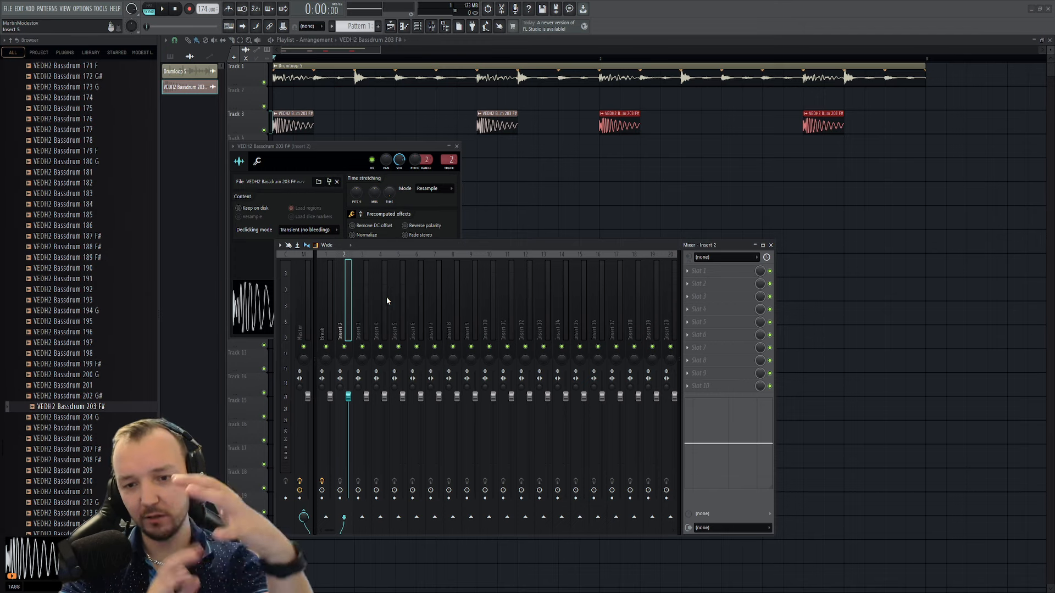
key("Return")
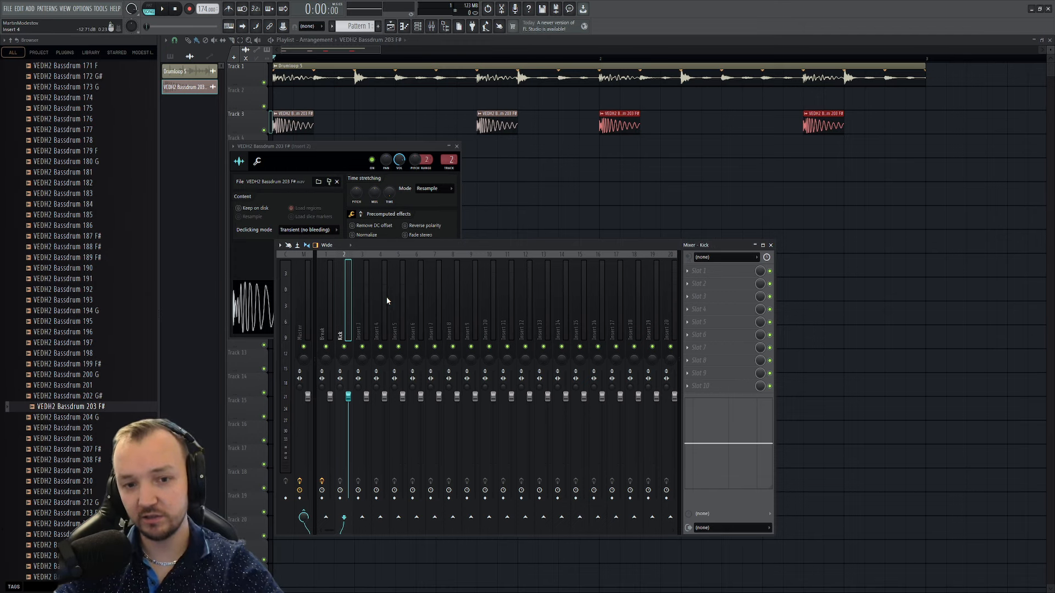
key("space")
key("space")
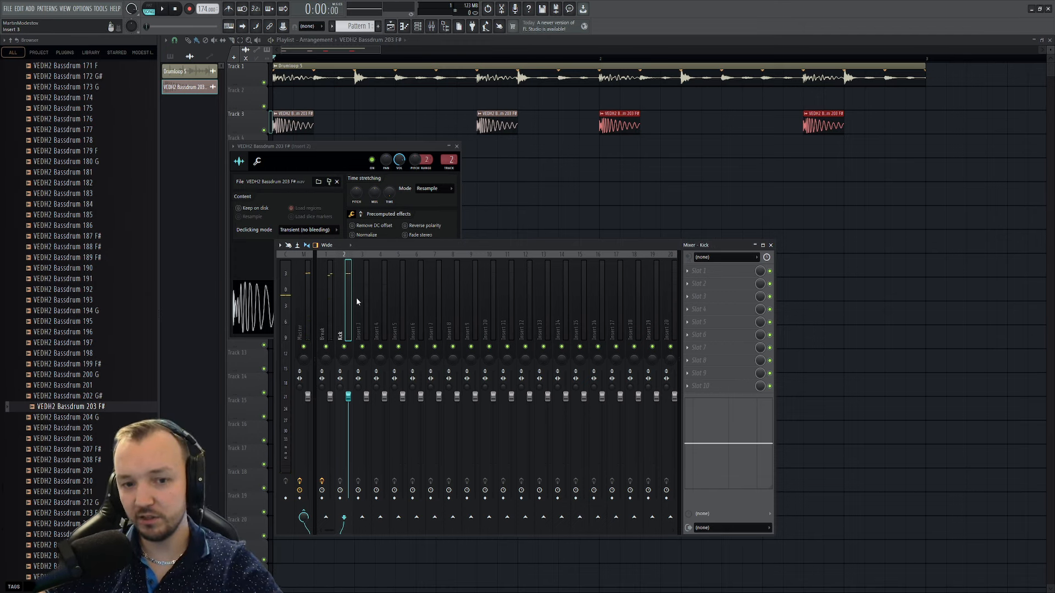
- Deselect the copied kick clips and play the drum loop together with the full kick pattern
left_click(570, 169, "ctrl")
scroll(492, 125, "down", 3)
key("space")
scroll(85, 276, "up", 5)
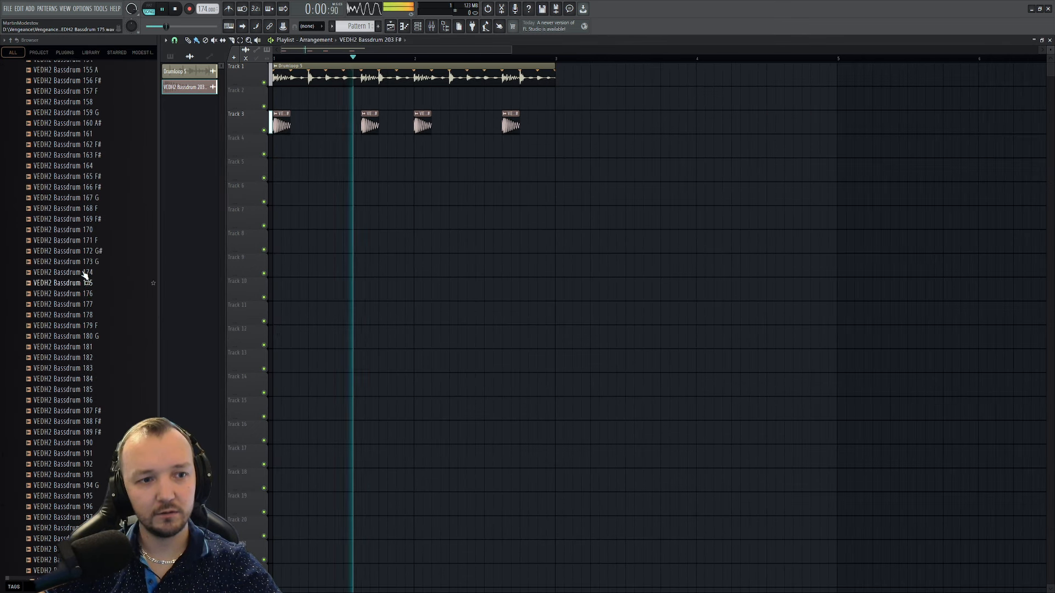
scroll(85, 276, "up", 10)
- Insert Fruity Limiter in slot 5 of the Kick mixer track and close the open windows
double_click(283, 123)
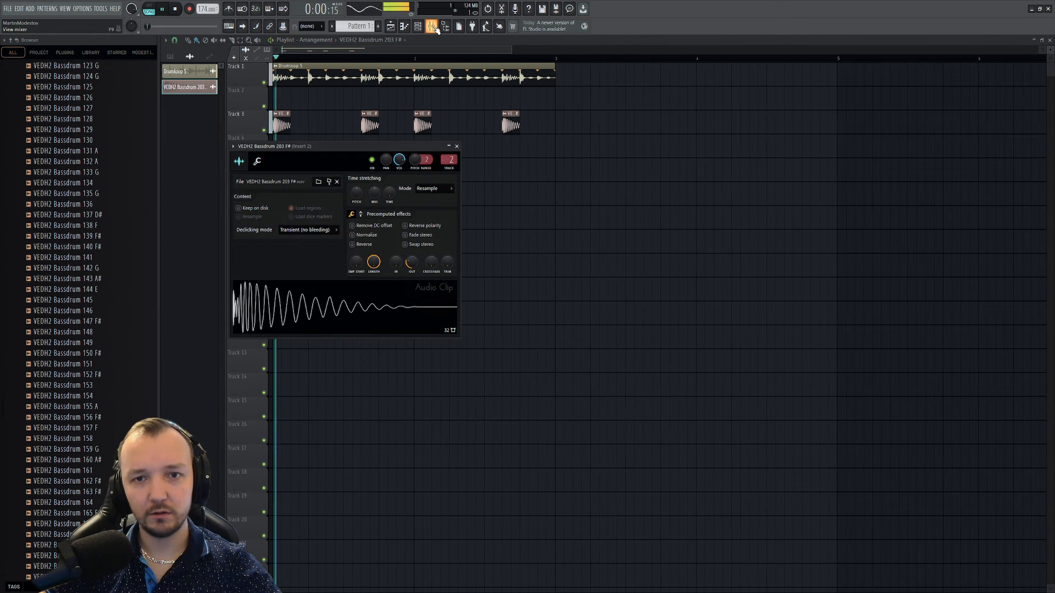
left_click(432, 27)
left_click(707, 322)
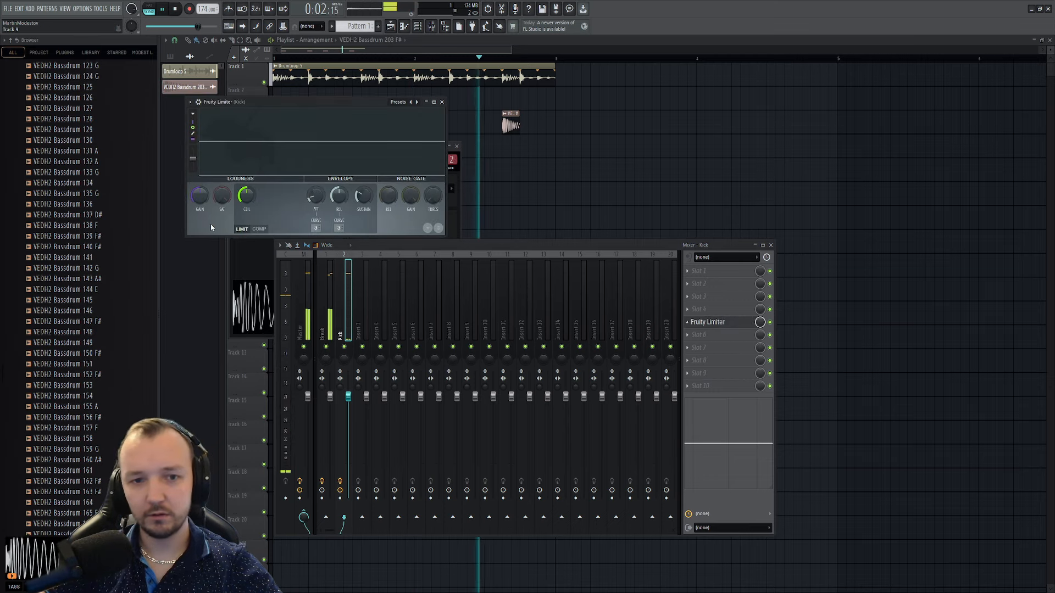
key("F12")
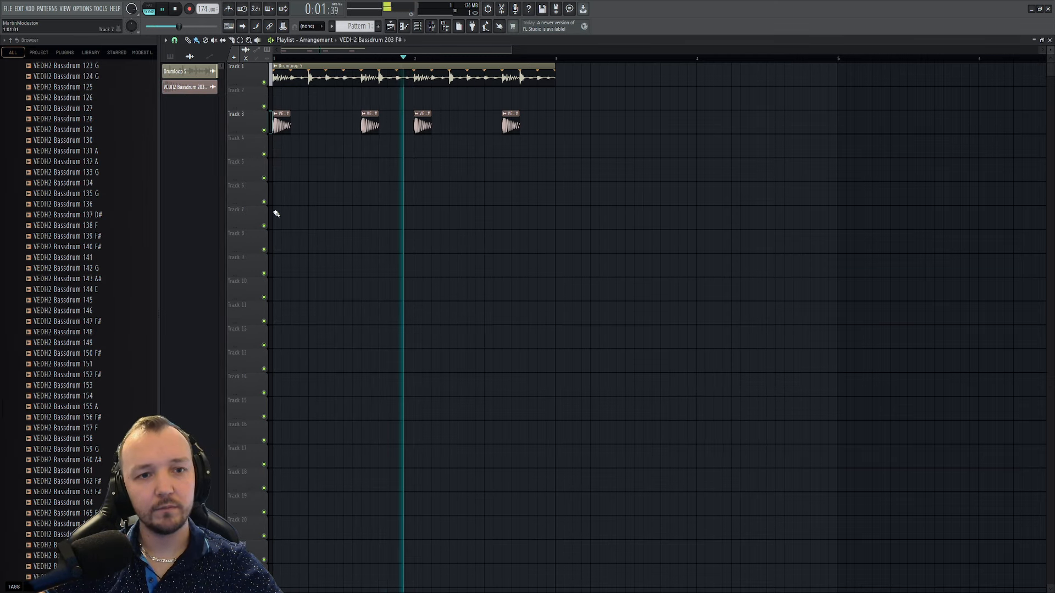
key("space")
- Collapse the VEDH2 Bassdrums sample folder and open the VEDH2 Garage Rims subfolder inside VEDH2 Percussion
scroll(134, 285, "up", 20)
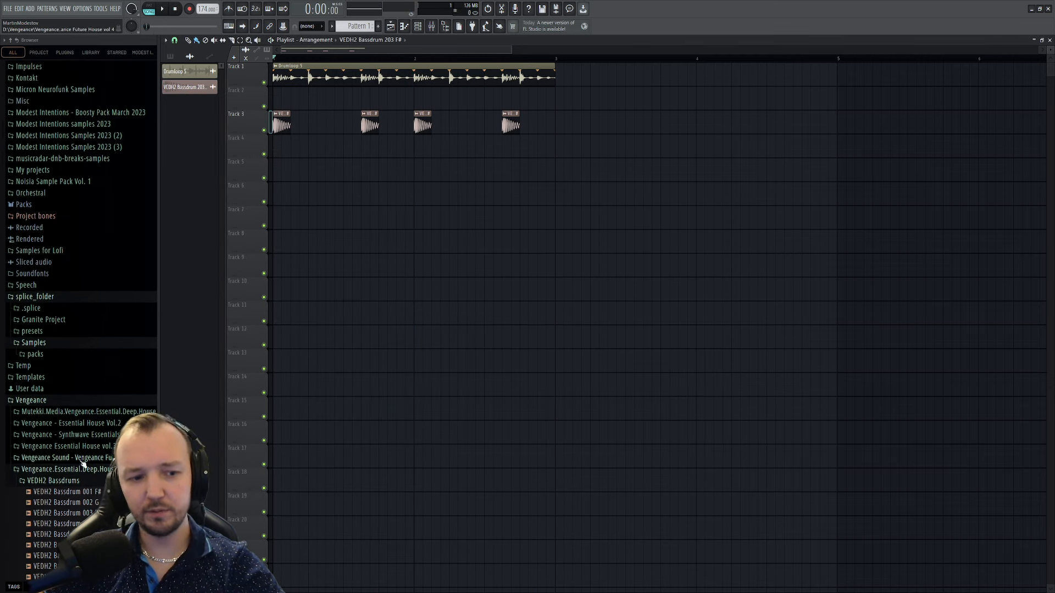
left_click(81, 481)
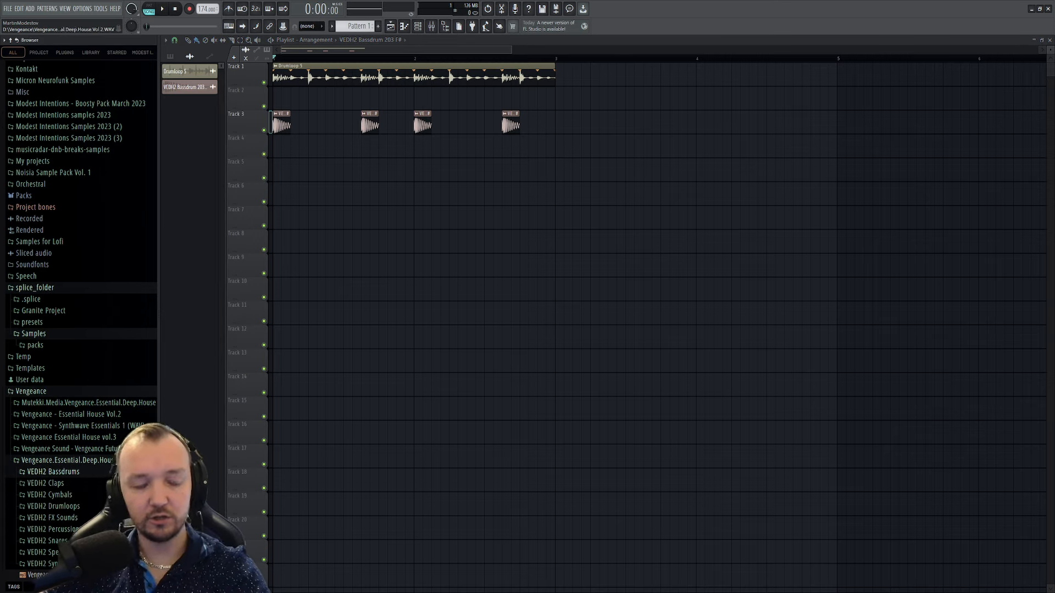
left_click(51, 529)
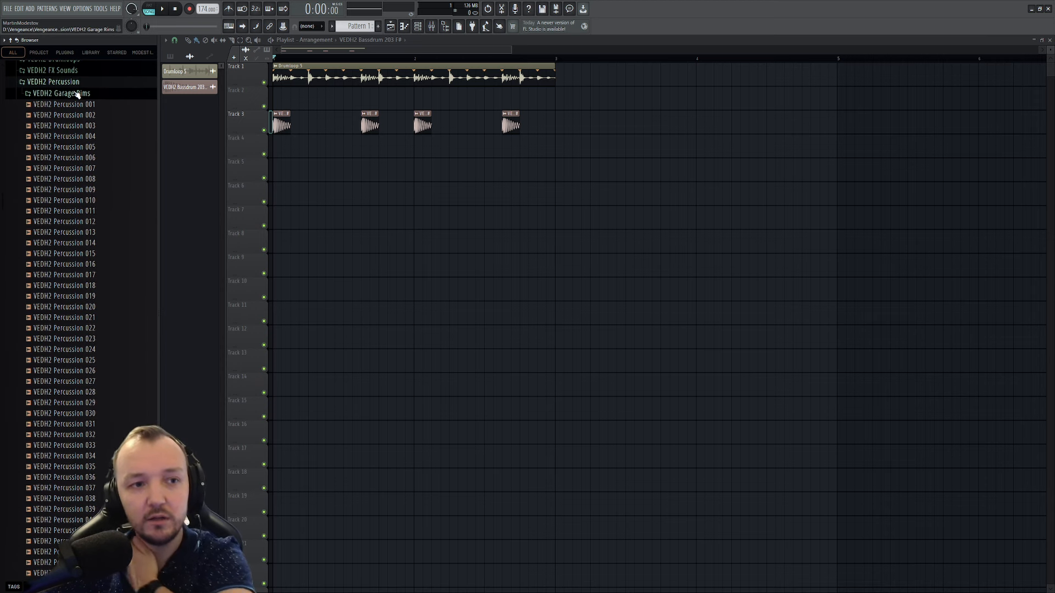
left_click(77, 94)
- Audition the VEDH2 Garage Rim samples in sequence through 032 as candidates for a snare layer
left_click(84, 100)
key("Down")
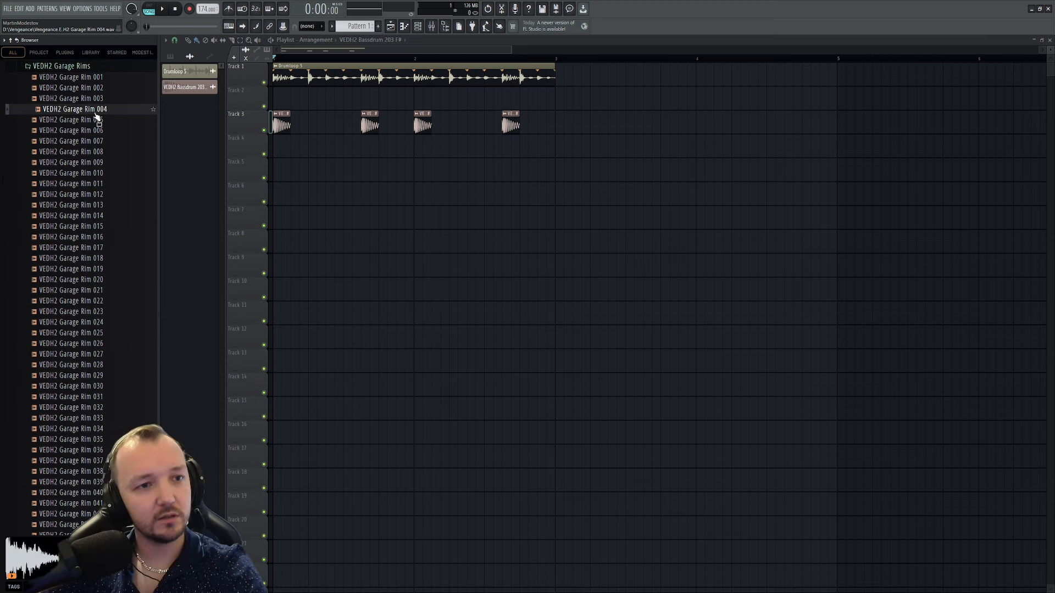
key("Down")
key("Down")
key("Down")
key("Down")
key("Down")
key("Down")
key("Down")
key("Down")
key("Down")
key("Down")
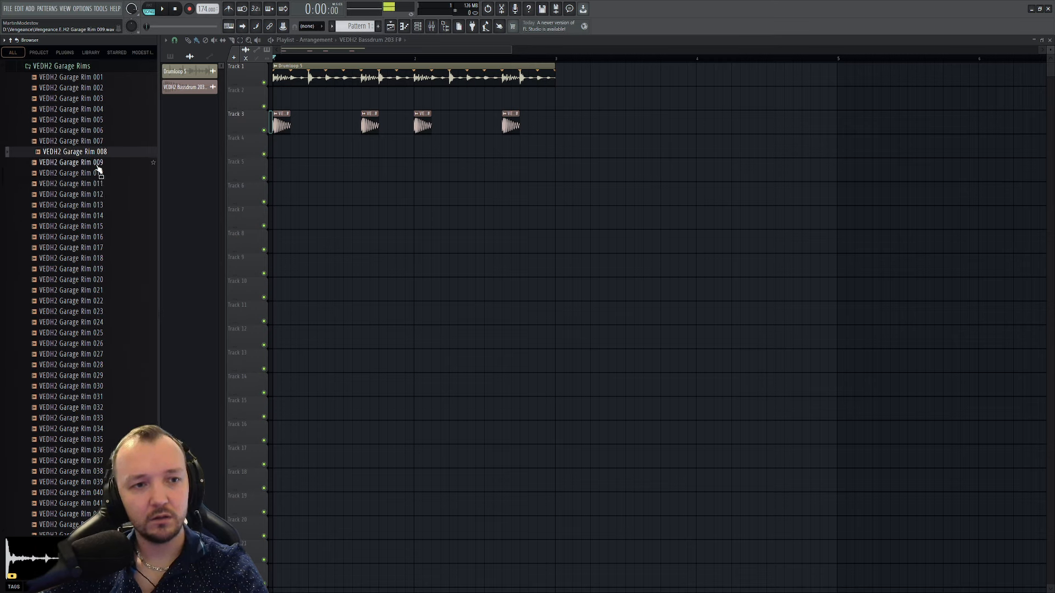
key("Down")
key("Down")
key("Down")
key("Down")
key("Down")
key("Down")
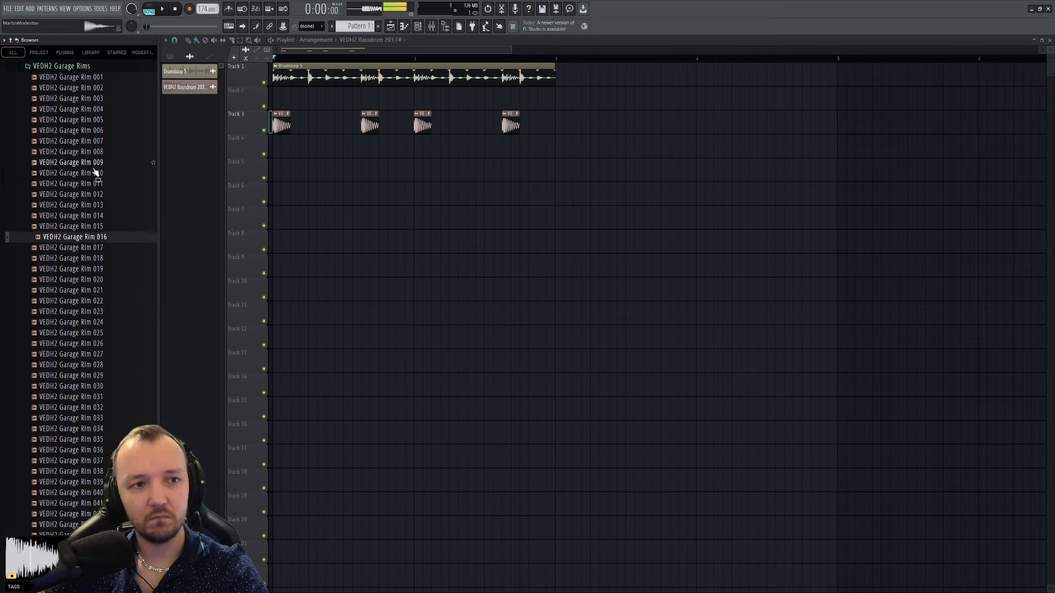
key("Down")
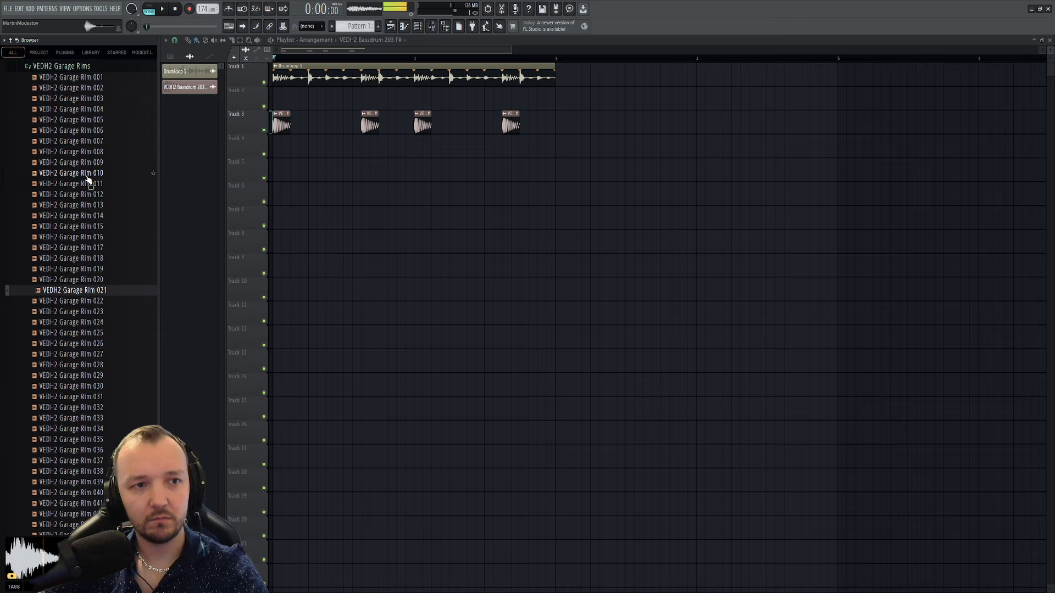
scroll(87, 182, "up", 8)
key("Down")
scroll(94, 261, "down", 6)
key("Down")
scroll(90, 254, "down", 1)
key("Down")
key("Down")
key("Down")
key("Down")
key("Down")
key("Down")
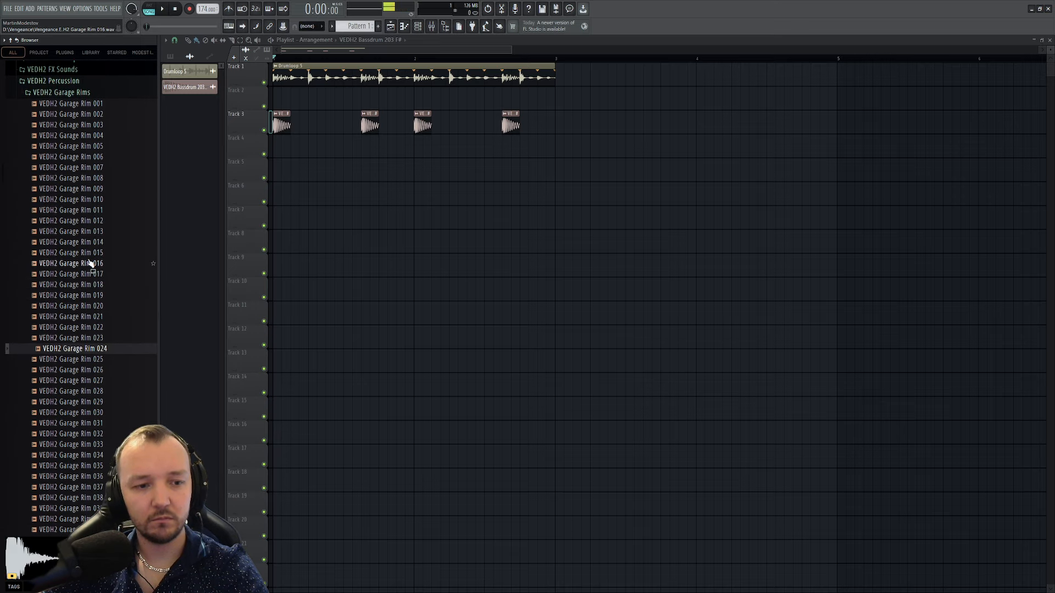
key("Down")
key("Down")
key("Down")
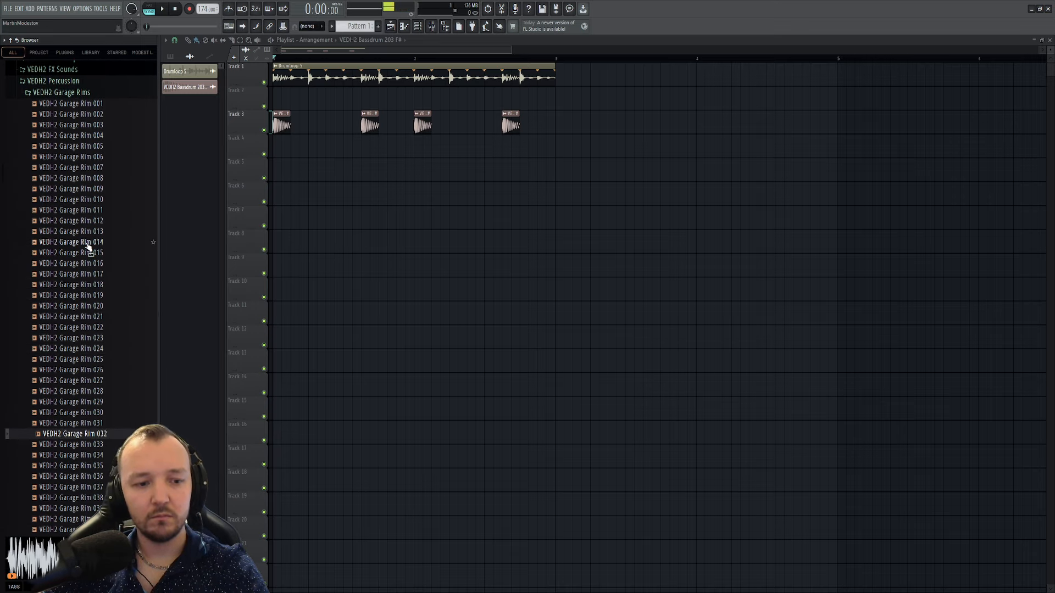
- Collapse the Garage Rims subfolder and audition the VEDH2 Percussion samples from 001 through 060
scroll(88, 250, "up", 5)
left_click(73, 285)
left_click(73, 305)
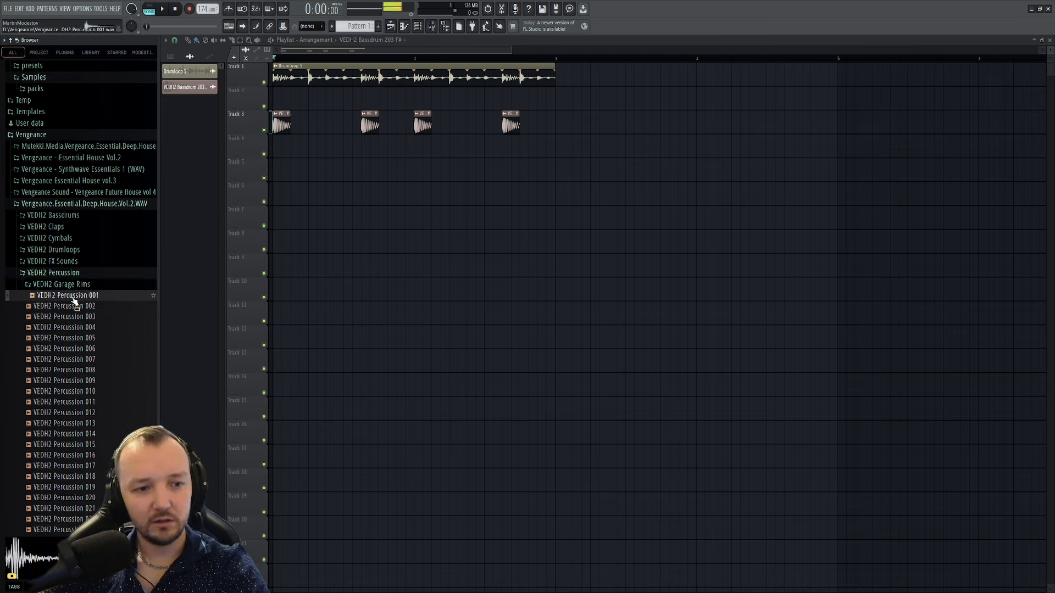
key("Down")
key("Down")
key("Down")
key("Down")
key("Down")
key("Down")
key("Down")
key("Down")
key("Down")
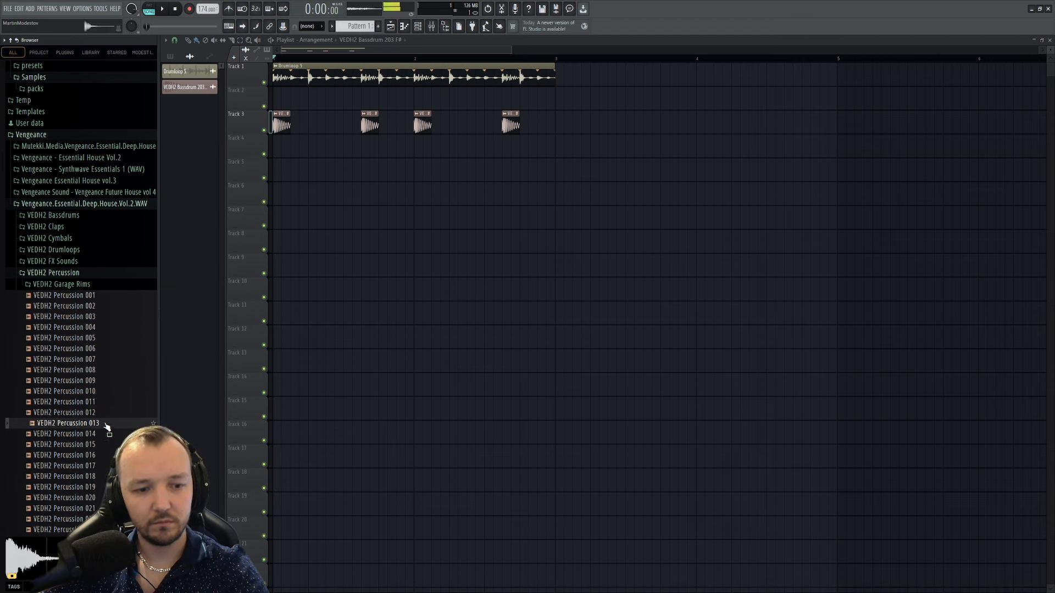
scroll(107, 427, "down", 2)
key("Down")
key("Down")
key("Down")
key("Down")
key("Down")
key("Down")
key("Down")
key("Down")
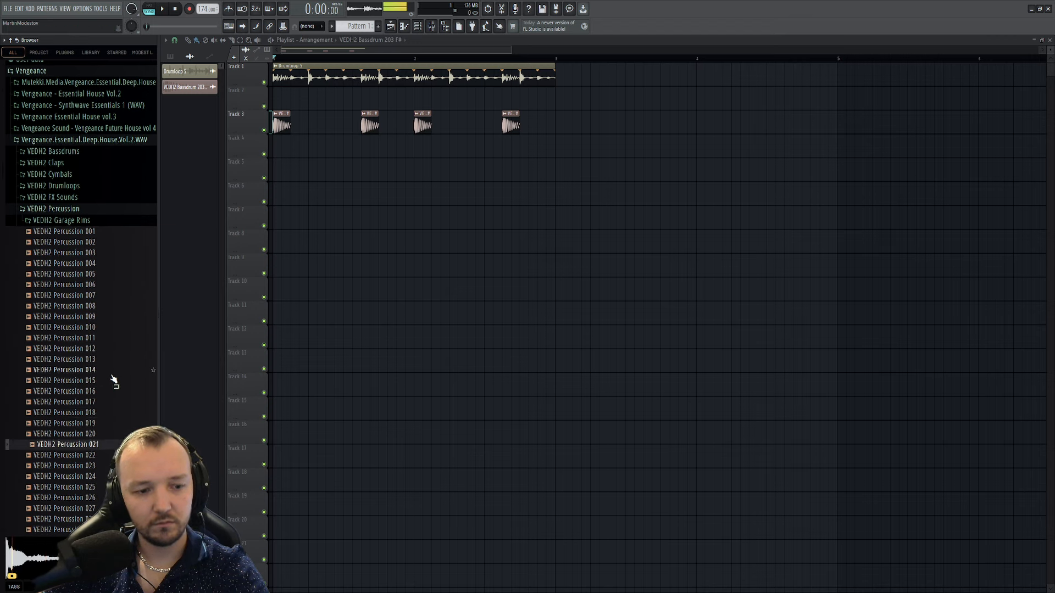
scroll(113, 379, "down", 6)
key("Down")
key("Down")
key("Down")
key("Down")
key("Down")
key("Down")
key("Down")
key("Down")
key("Down")
key("Down")
key("Down")
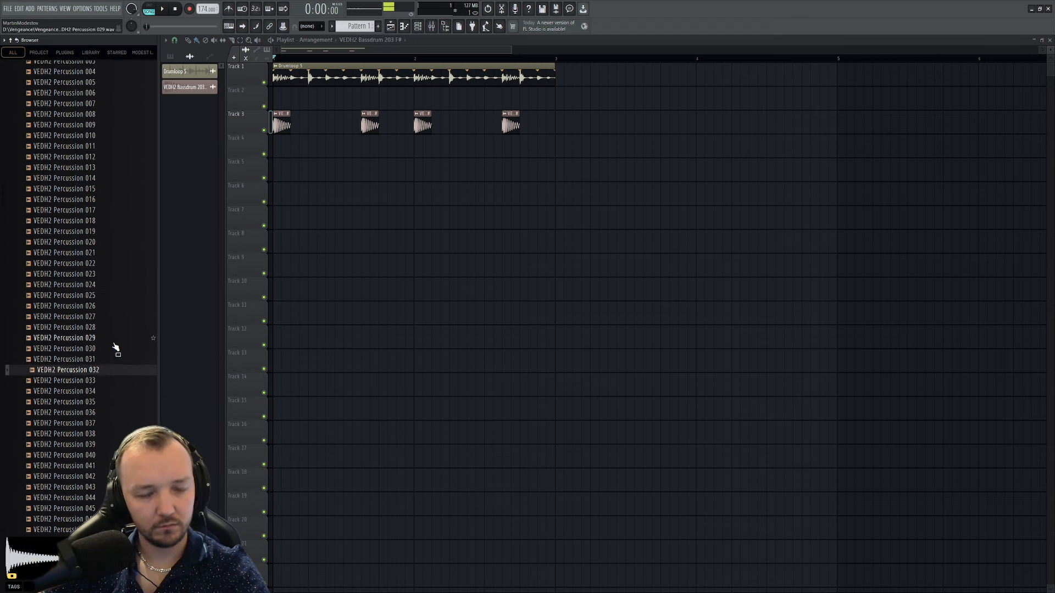
key("Down")
key("Down")
key("Down")
key("Down")
key("Down")
key("Down")
key("Down")
key("Down")
key("Down")
key("Down")
key("Down")
scroll(115, 335, "down", 6)
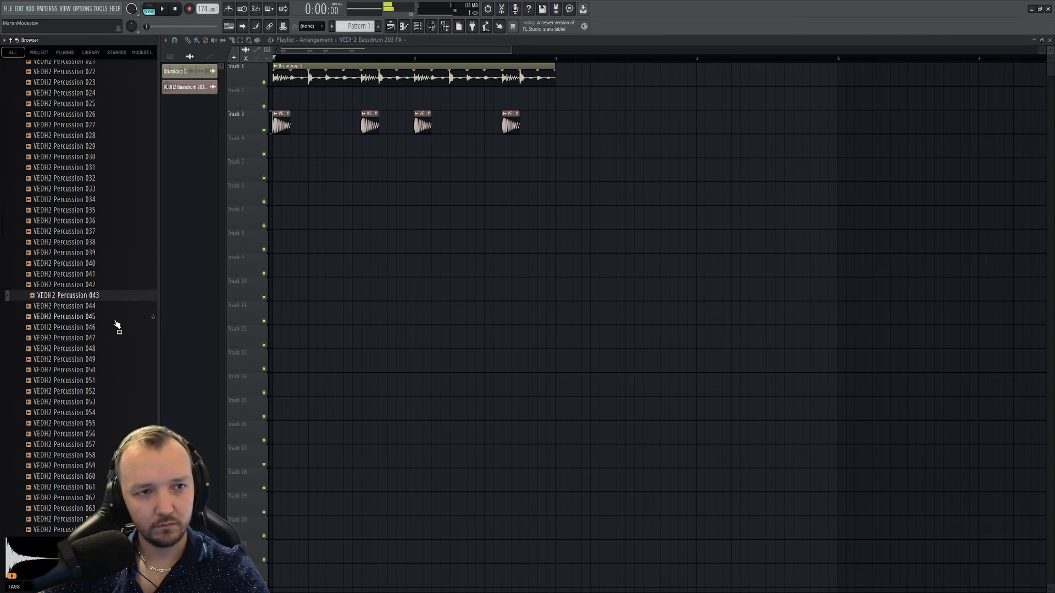
key("Down")
key("Down")
key("Down")
key("Down")
key("Down")
key("Down")
key("Down")
key("Down")
key("Down")
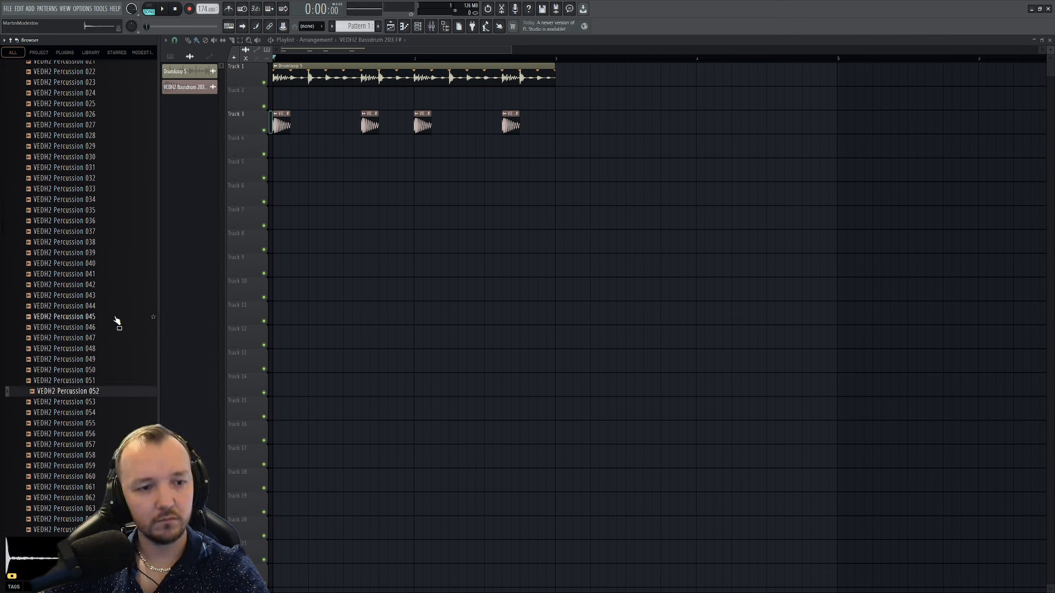
scroll(116, 321, "down", 4)
key("Down")
key("Down")
key("Down")
key("Down")
key("Down")
key("Down")
key("Down")
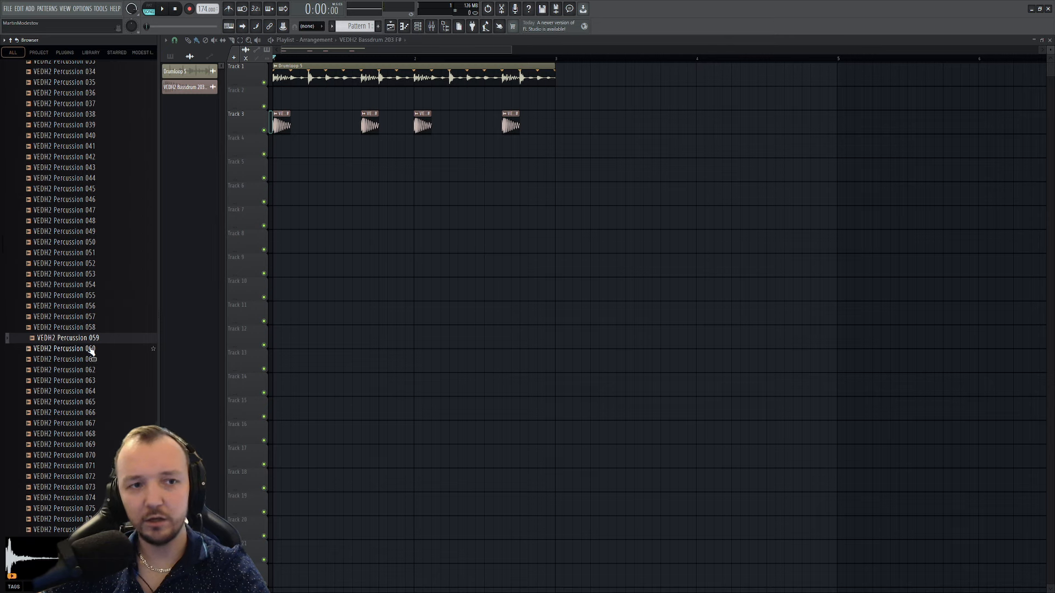
key("Down")
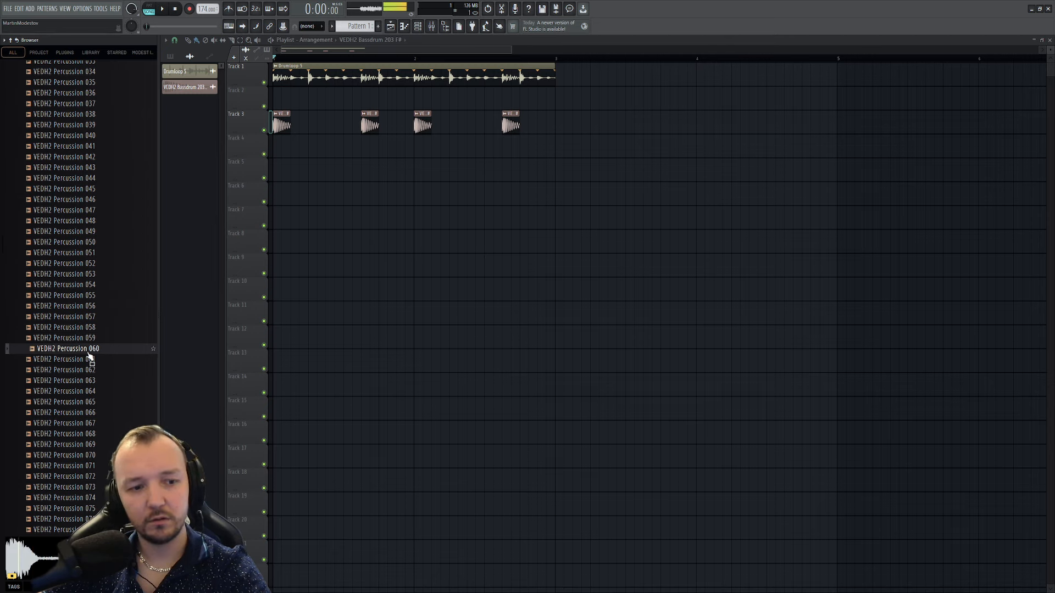
- Place VEDH2 Percussion 060 on Track 5 at beat 2 of bar 1 and raise its quick fade-out to remove the second hit
left_click_drag(316, 158, 317, 168)
double_click(317, 168)
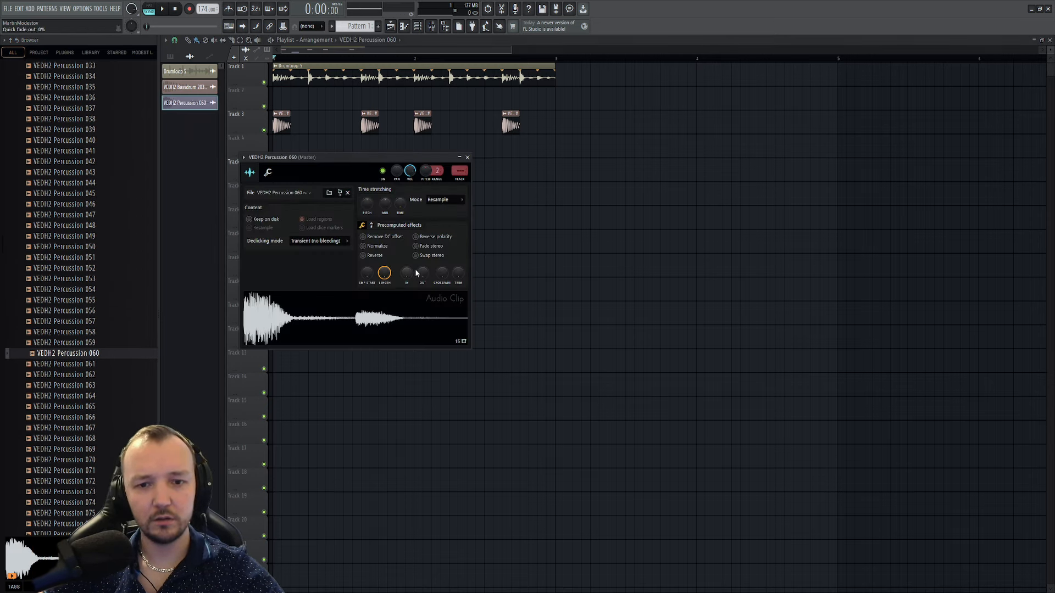
key("space")
left_click(467, 157)
- Copy the percussion clip to beat 4 of bar 1, duplicate both clips into bar 2, and play the result
left_click(430, 167)
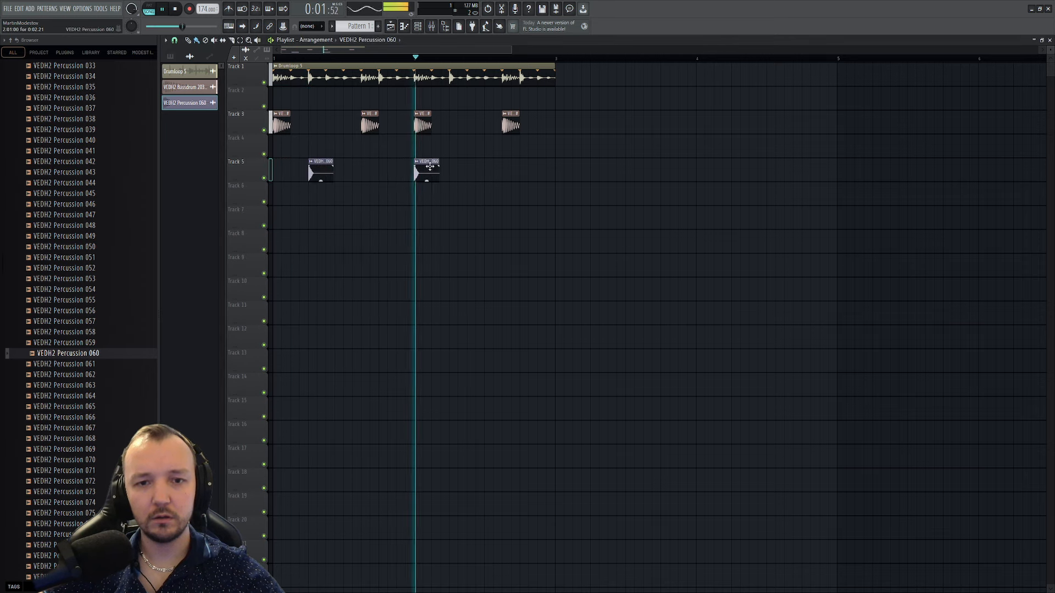
left_click_drag(430, 166, 394, 166)
key("space")
left_click(532, 171)
left_click(463, 170)
key("space")
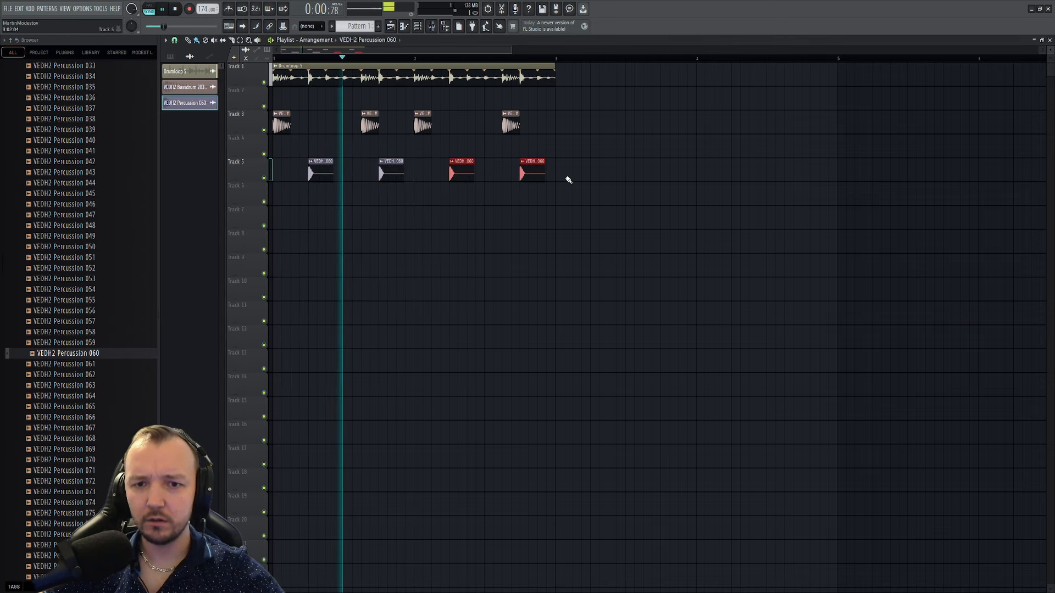
- Route the percussion clip to mixer track 3 and name that track Snare
double_click(323, 173)
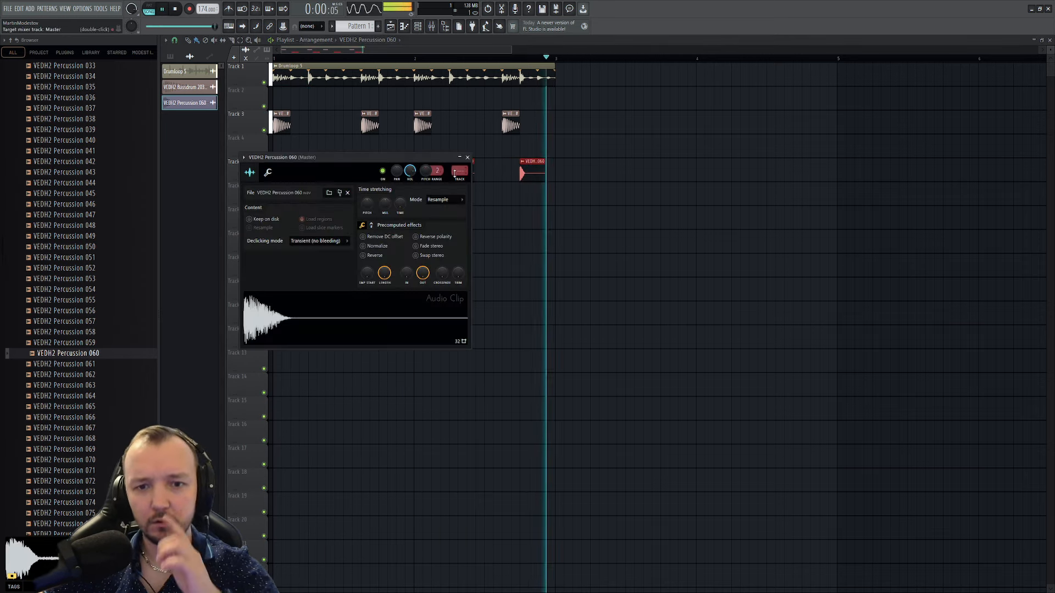
key("space")
left_click(432, 27)
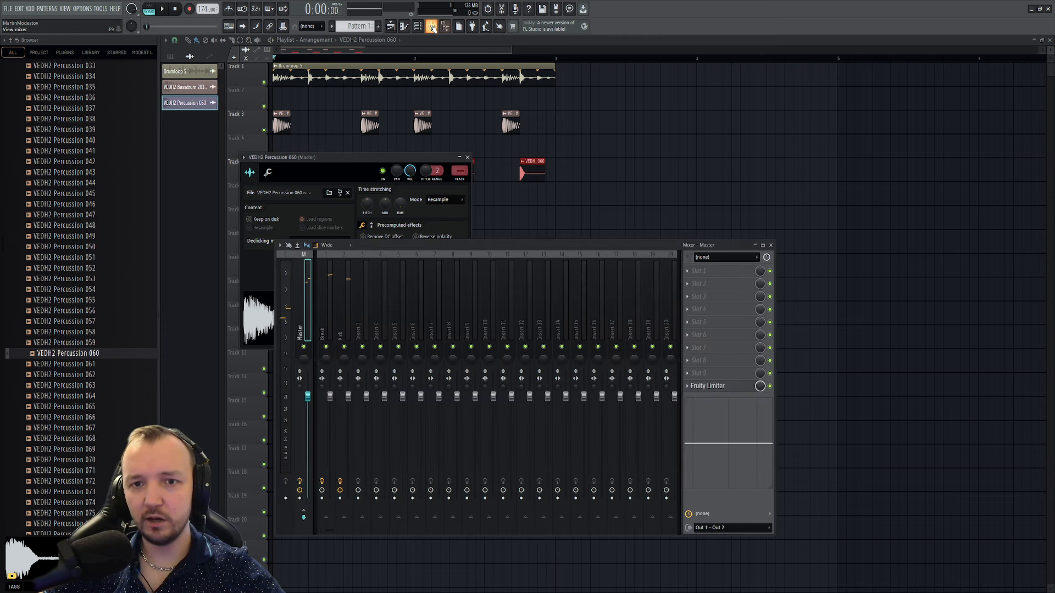
left_click_drag(459, 171, 459, 160)
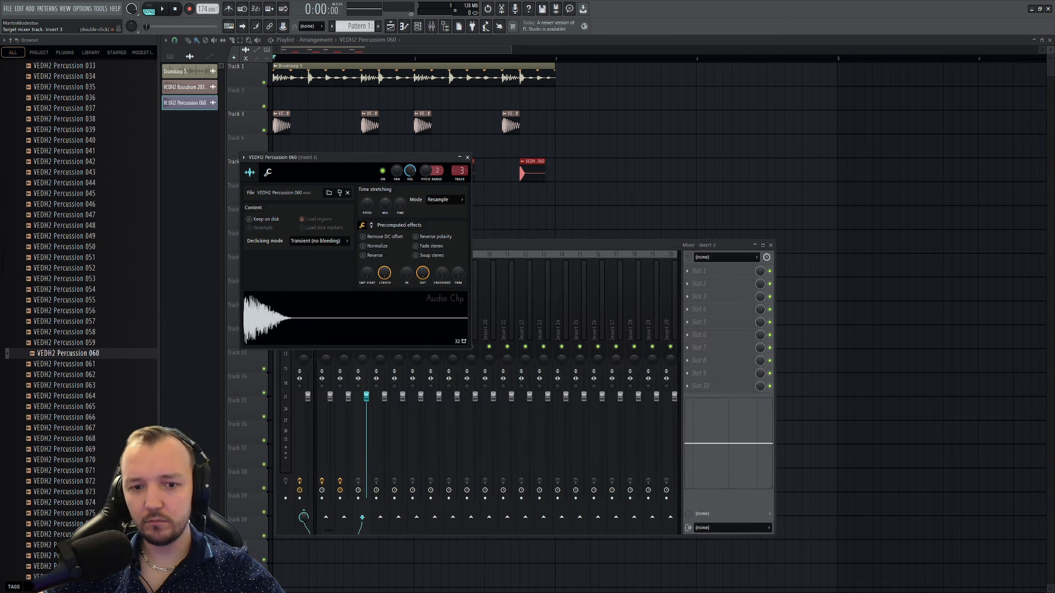
left_click(518, 245)
key("F2")
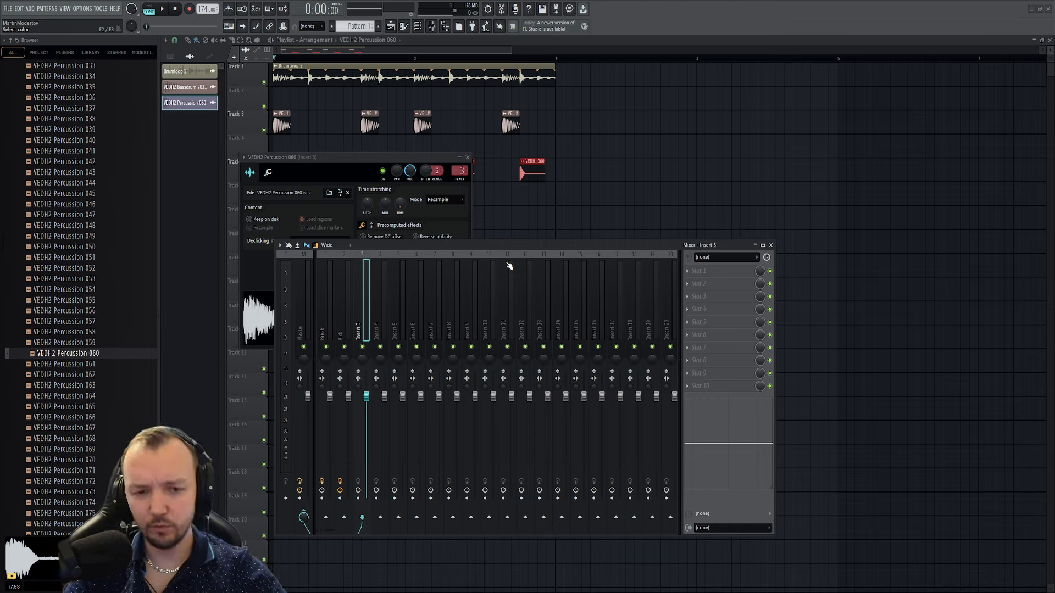
type("Snar")
key("Return")
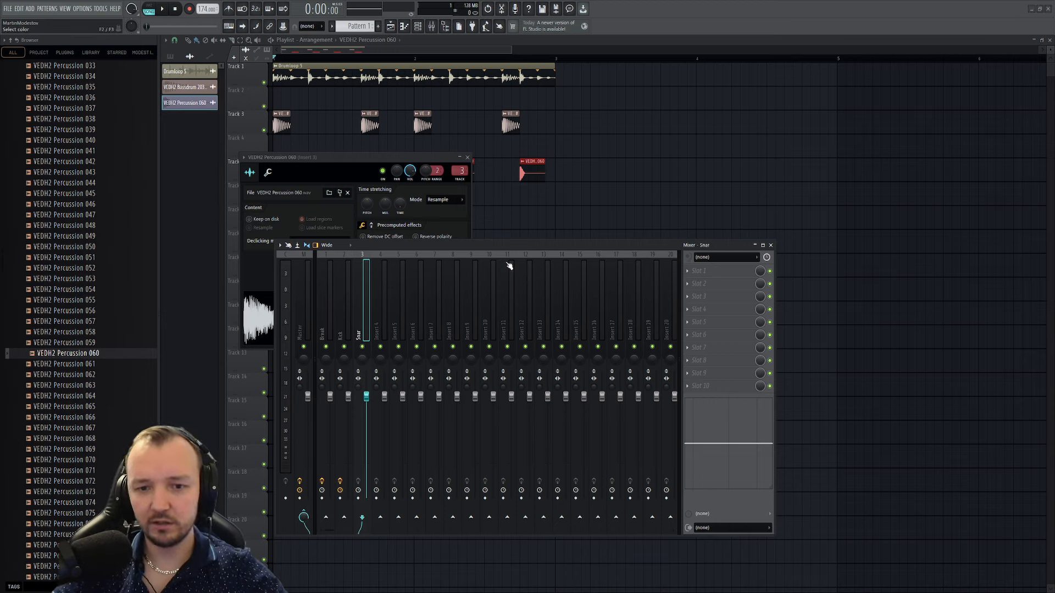
key("space")
key("space")
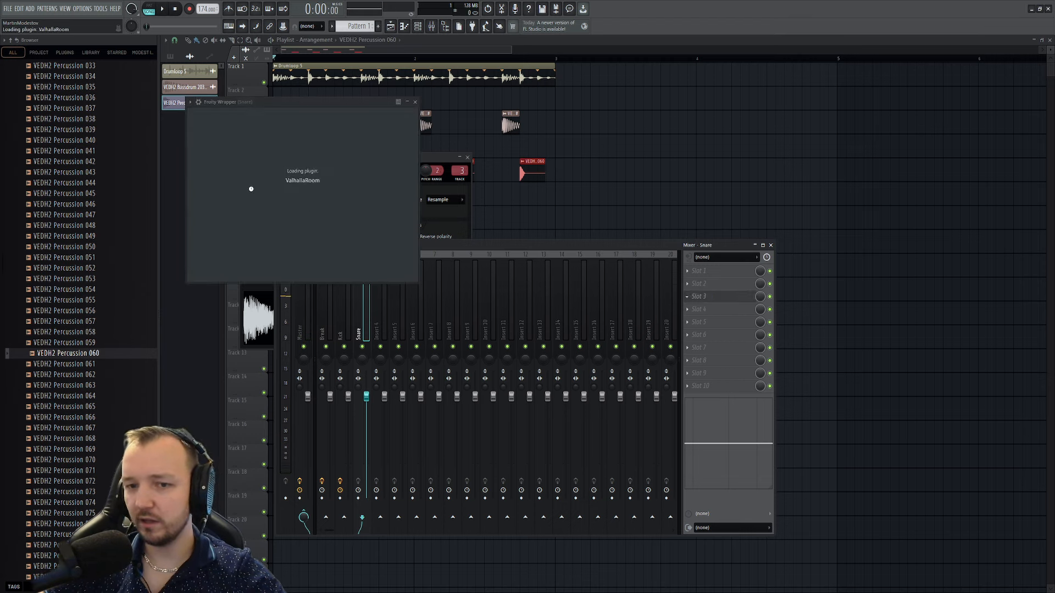
- Load ValhallaRoom in the Snare track's slot 3 with 9.7% mix, 17.2 ms predelay, 0.22 s decay, 3120 Hz high cut and Late Size 1.00
left_click_drag(254, 229, 262, 235)
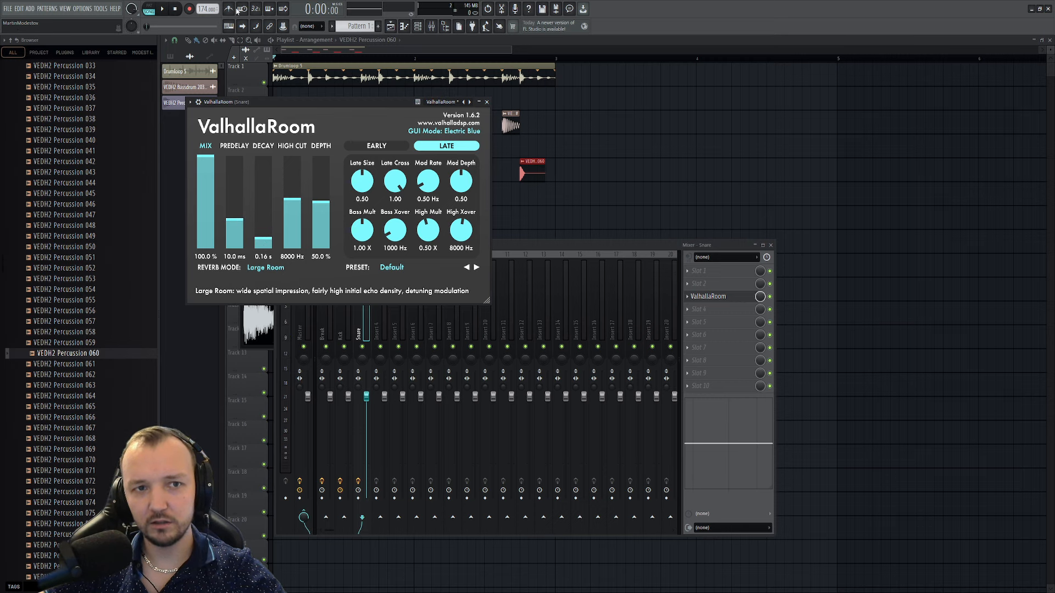
left_click_drag(206, 165, 207, 234)
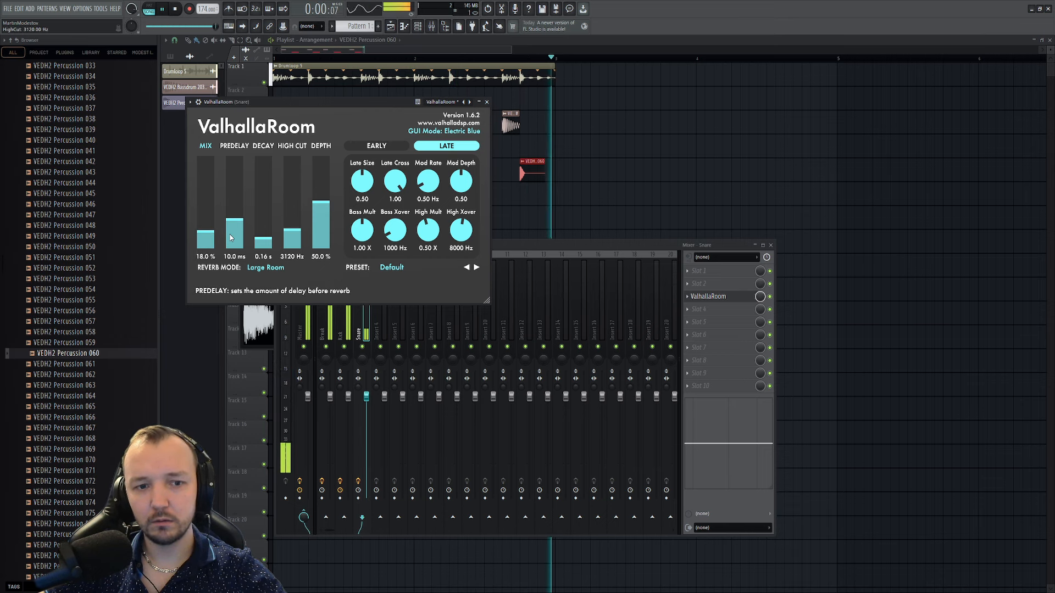
left_click_drag(235, 223, 271, 222)
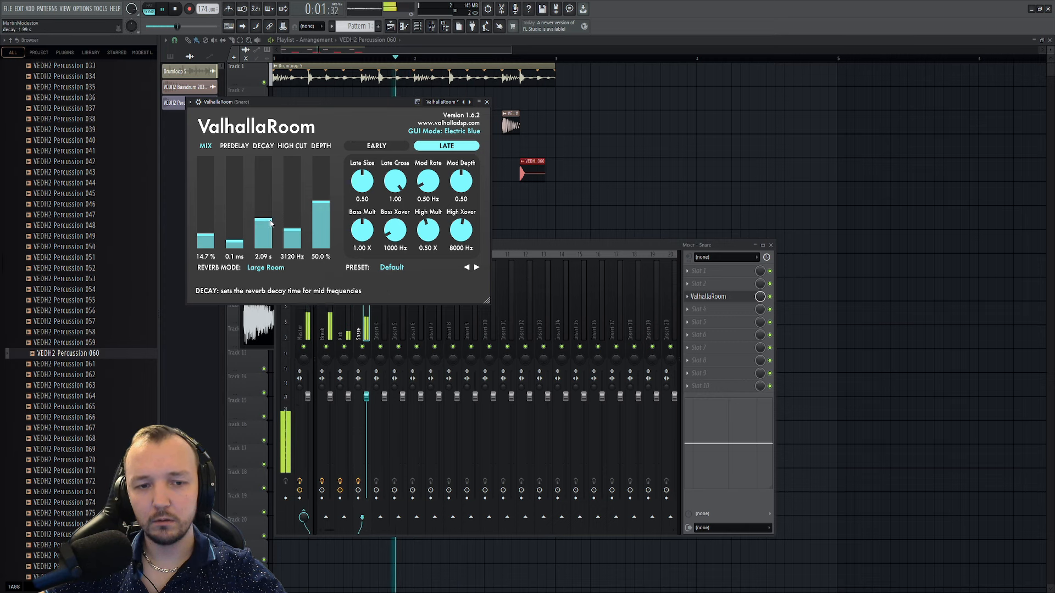
left_click_drag(205, 233, 206, 245)
left_click_drag(264, 220, 236, 215)
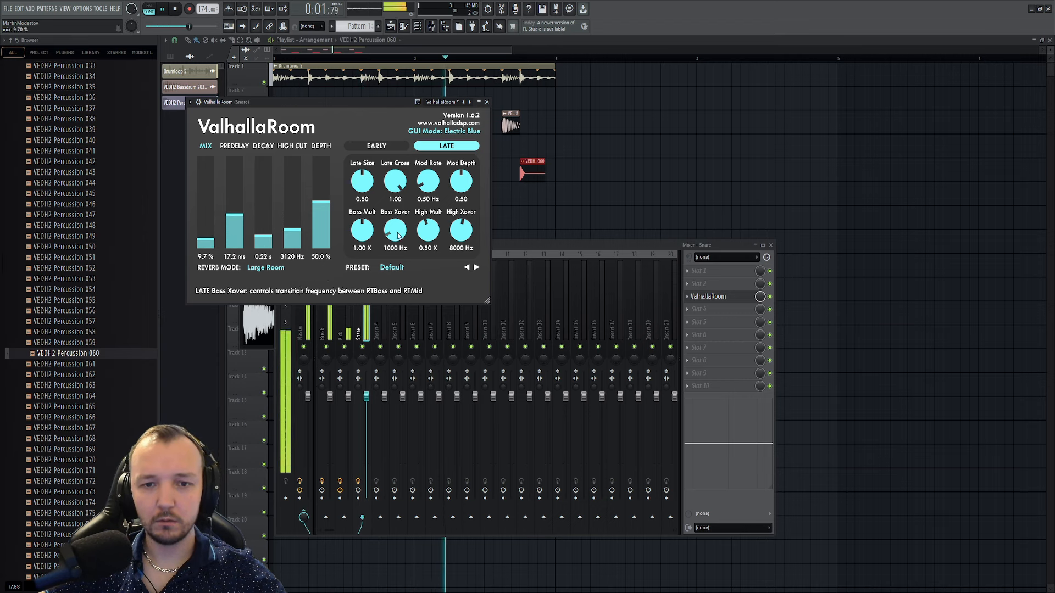
left_click_drag(363, 184, 362, 203)
left_click_drag(362, 185, 365, 62)
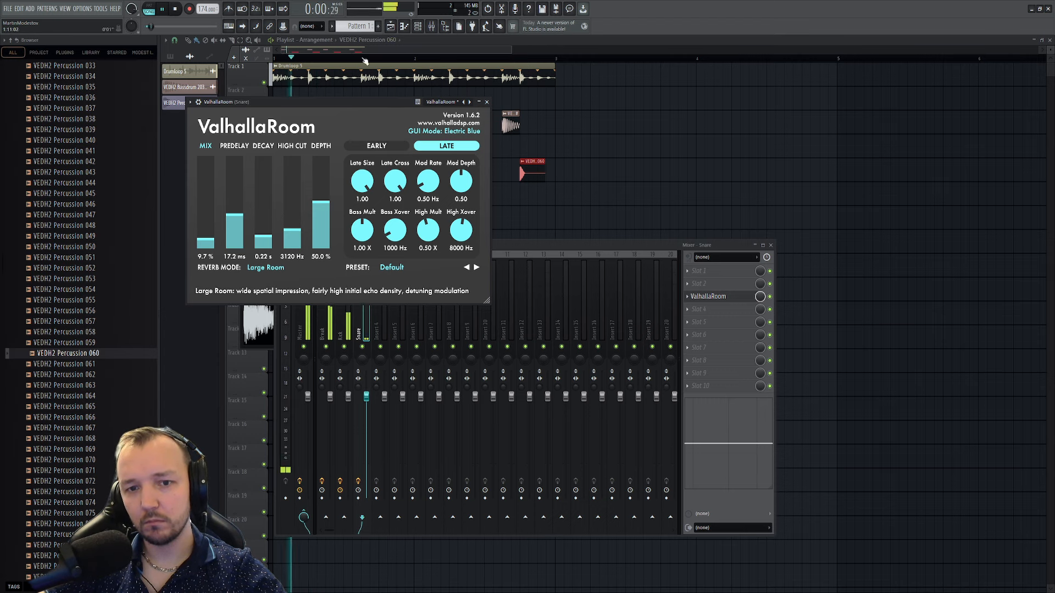
- Set ValhallaRoom's Late Size to 0.59 and its early Mod Rate to 2.70 Hz
left_click_drag(360, 187, 346, 227)
left_click(377, 145)
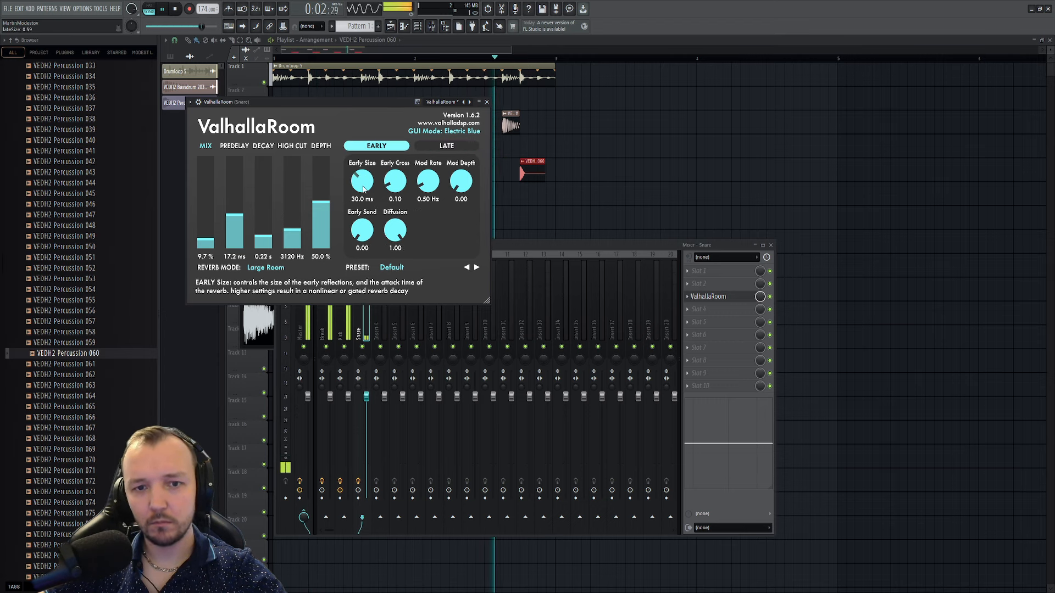
left_click_drag(433, 186, 434, 134)
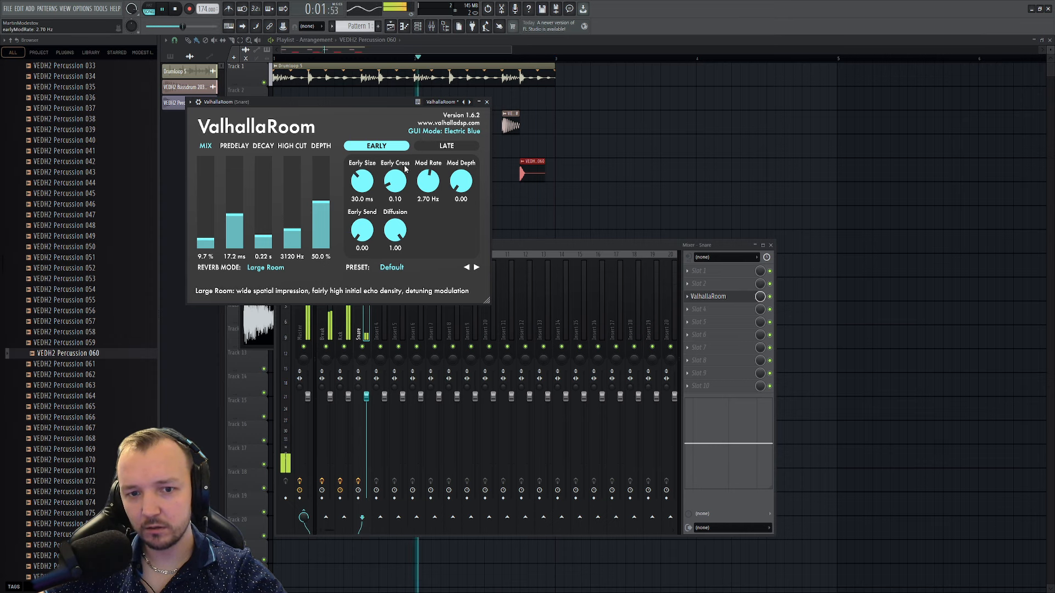
- Set the reverb's mix to 5.1%, decay to 0.46 s and Early Size to 32.9 ms
left_click_drag(356, 193, 367, 159)
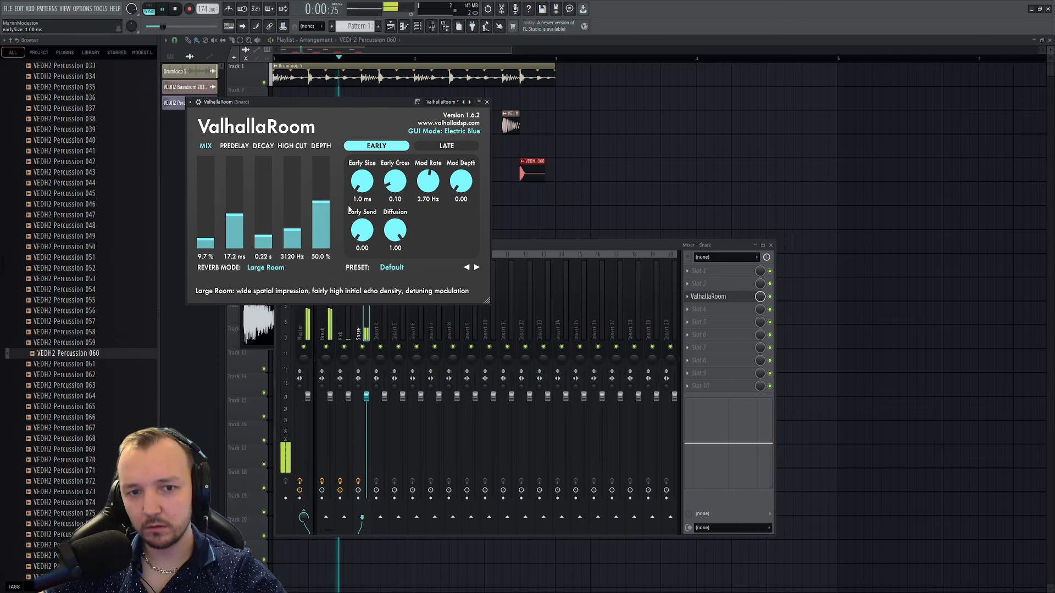
left_click_drag(206, 240, 207, 246)
left_click_drag(362, 185, 394, 98)
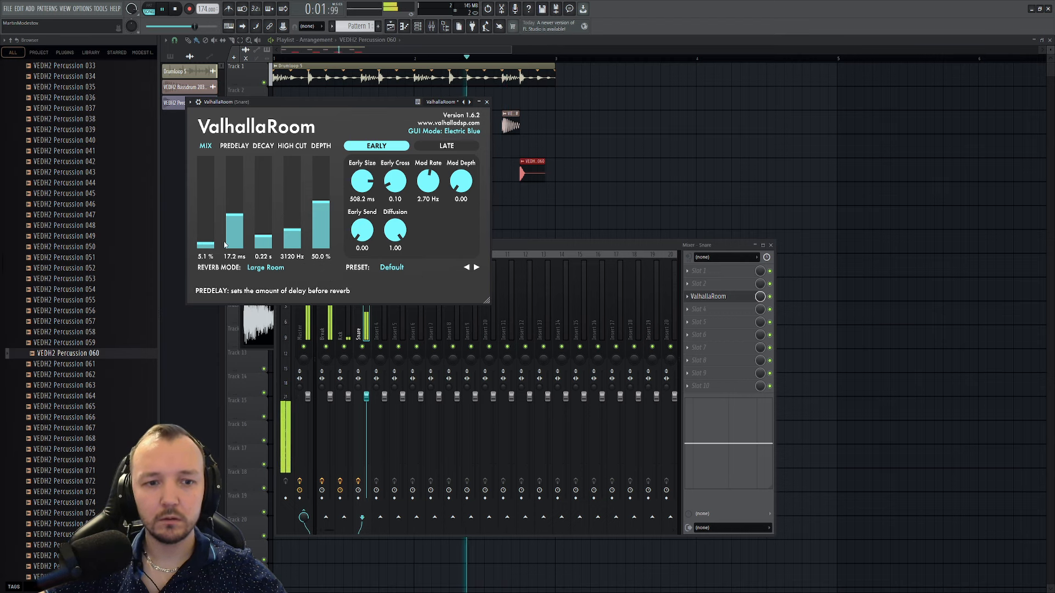
left_click_drag(367, 165, 367, 173)
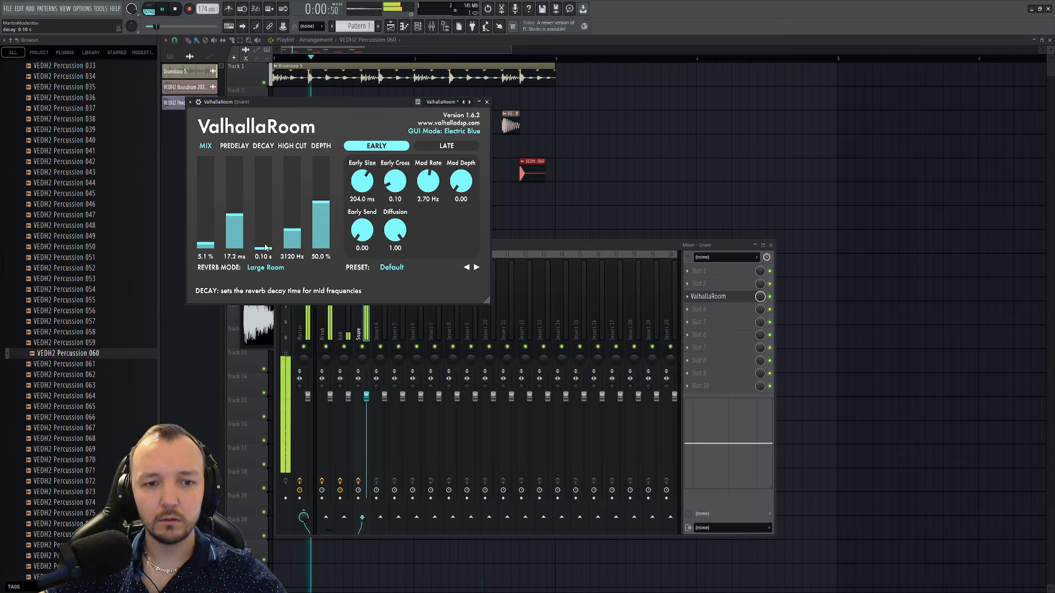
left_click_drag(264, 248, 264, 231)
left_click_drag(360, 184, 362, 188)
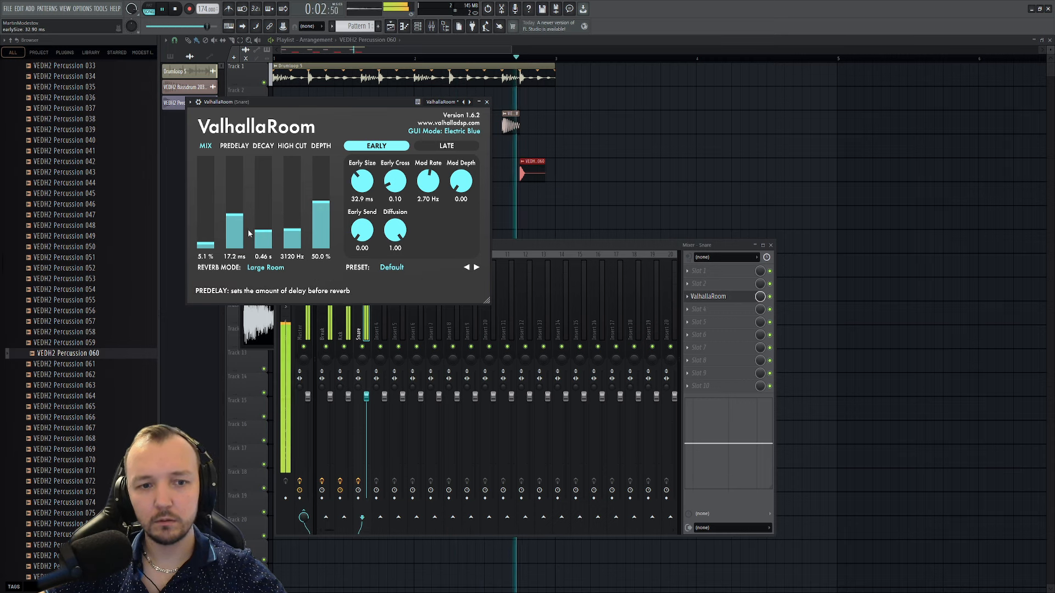
- Switch the snare reverb to Medium Room with 24.7 ms predelay, 0.33 s decay and 3.2% mix
left_click_drag(234, 217, 237, 250)
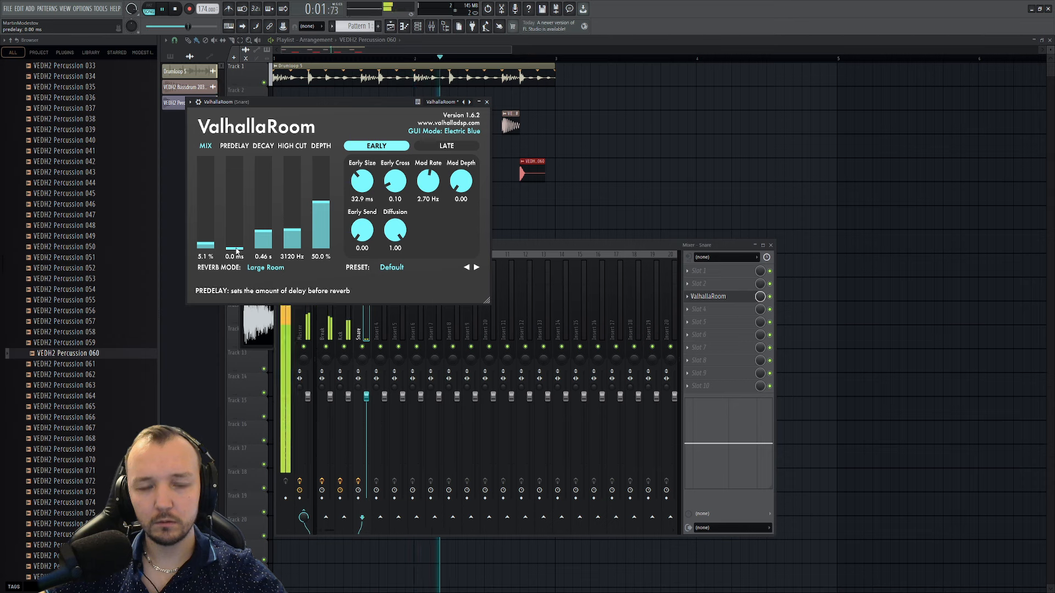
left_click_drag(248, 182, 237, 211)
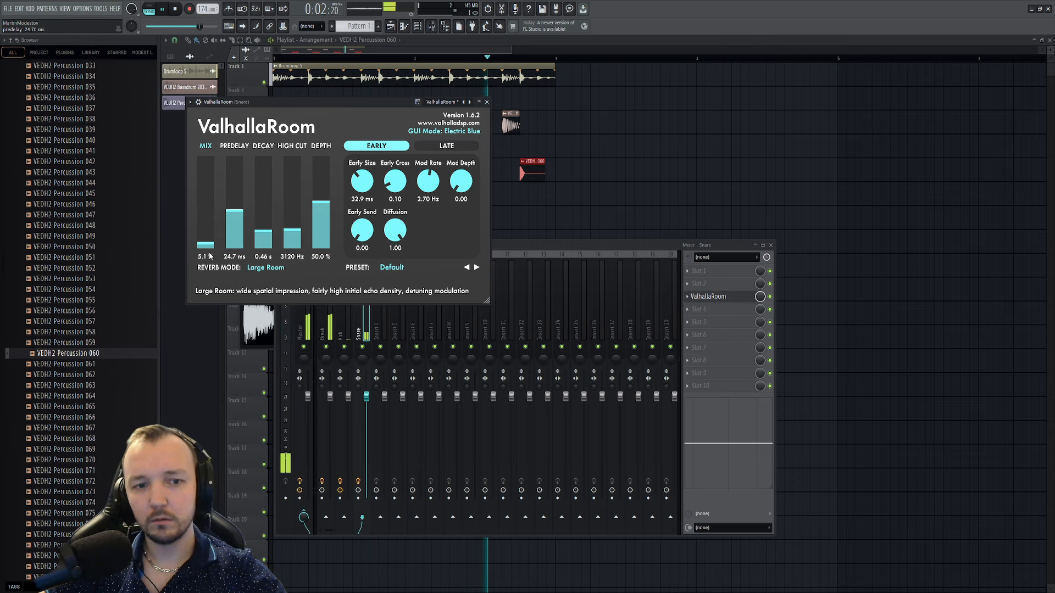
left_click_drag(206, 243, 206, 246)
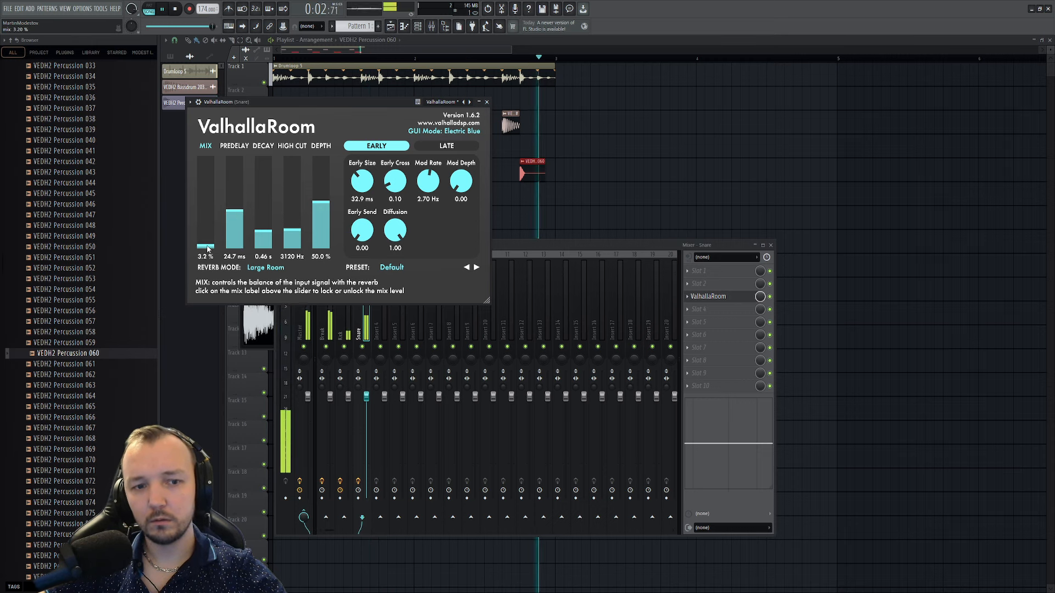
left_click(280, 295)
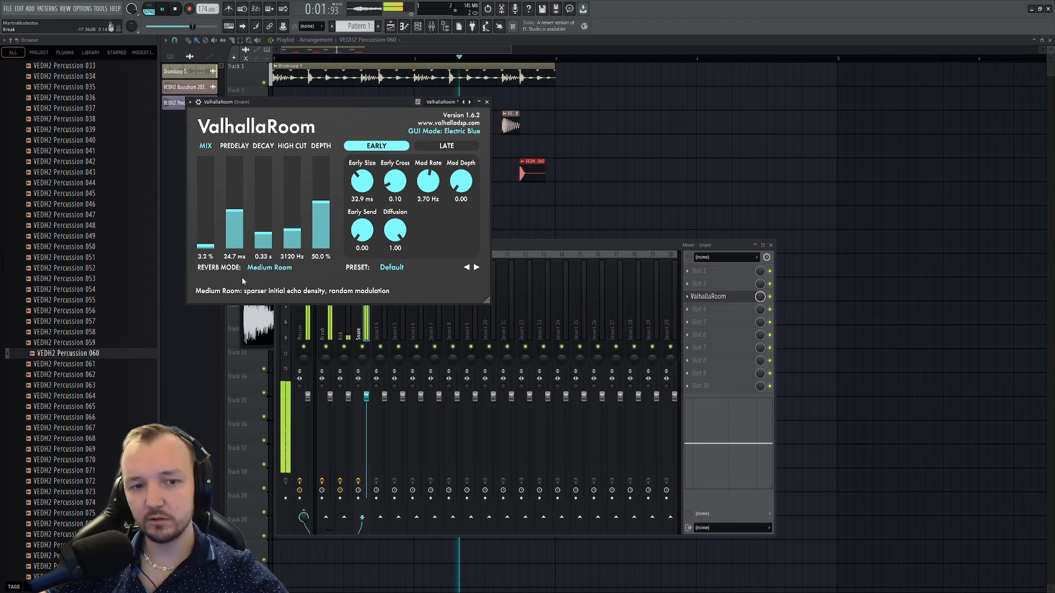
left_click(700, 276)
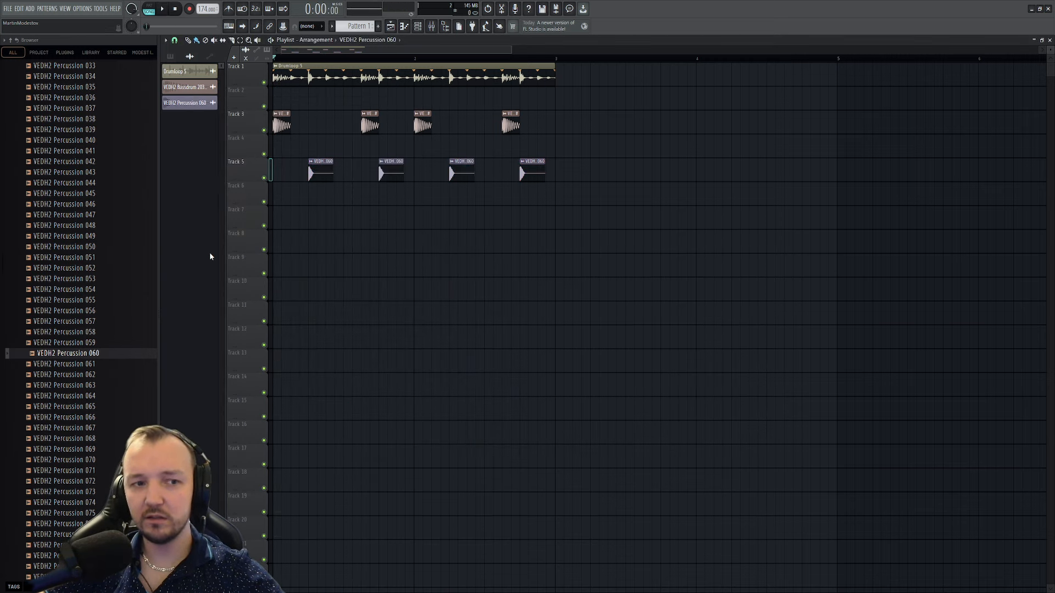
- Audition further VEDH2 Percussion samples up to number 127, and replay the beat for comparison
key("space")
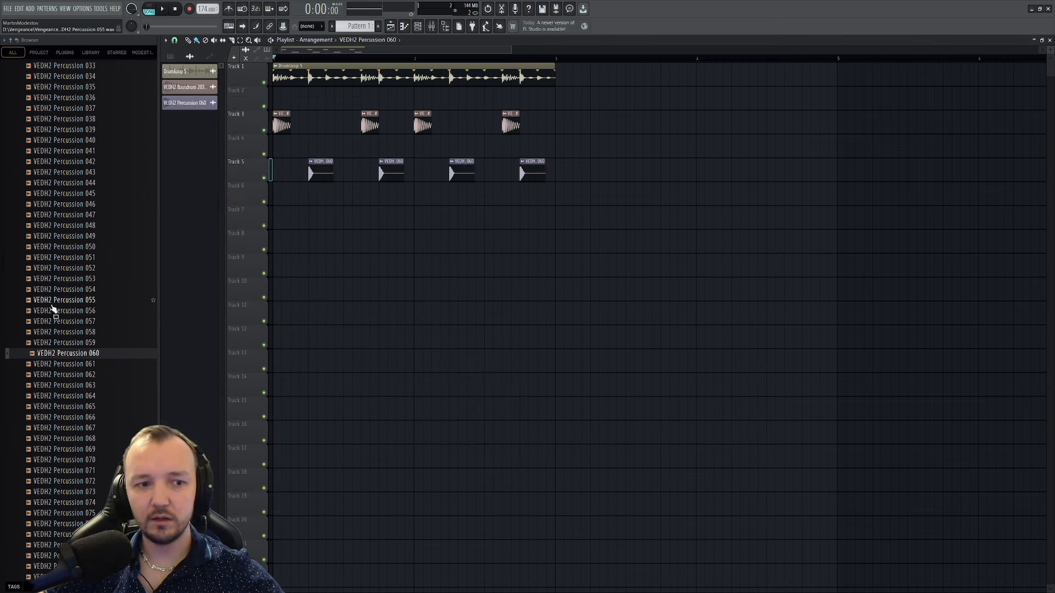
left_click(105, 387)
left_click(99, 429)
scroll(98, 426, "down", 4)
left_click(96, 385)
scroll(100, 379, "down", 3)
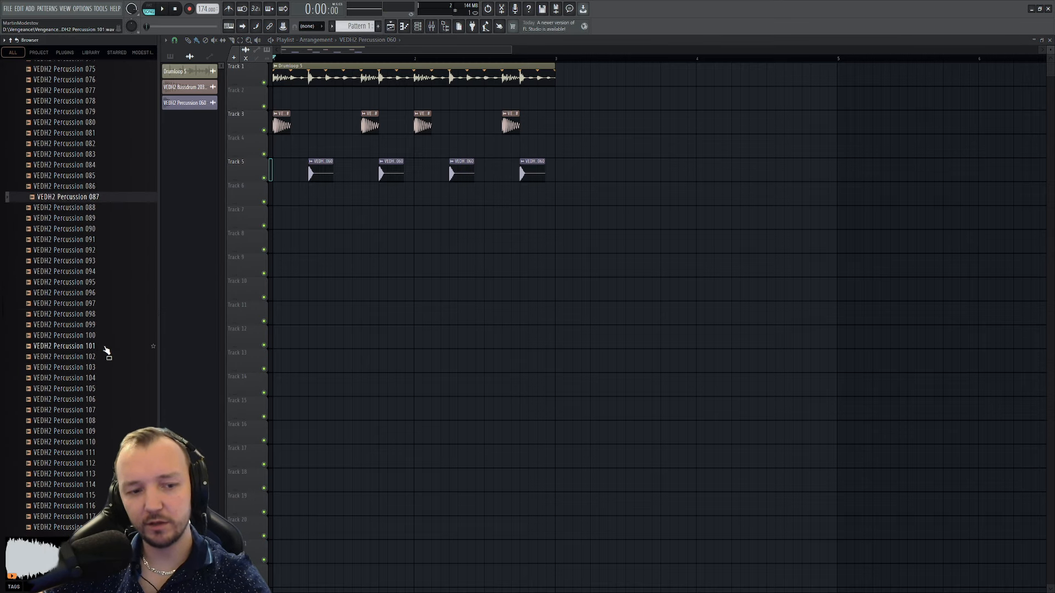
scroll(102, 385, "down", 8)
left_click(100, 364)
key("space")
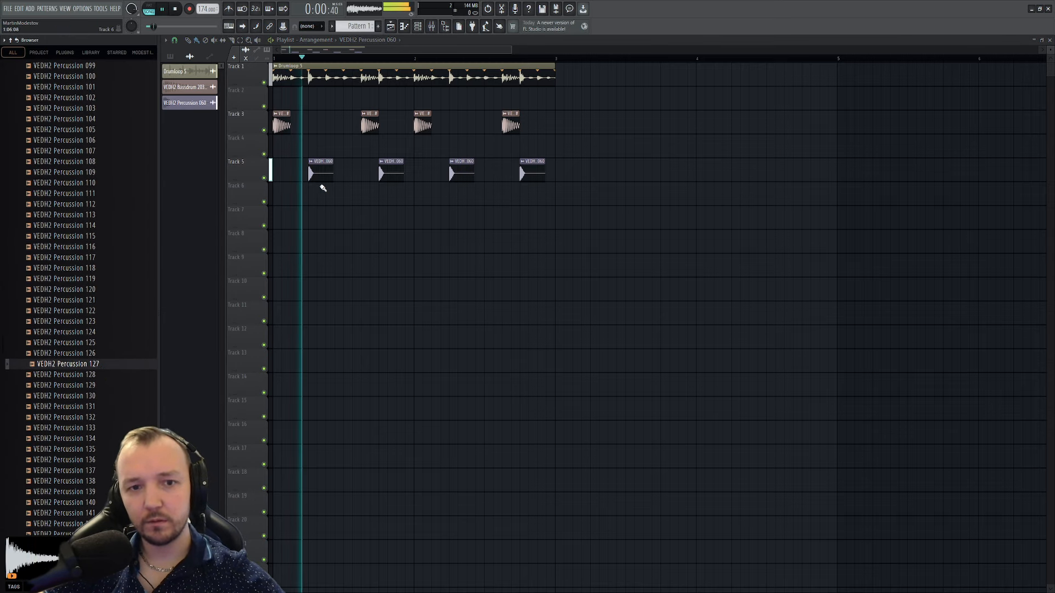
- Load soothe2 in the Snare track's slot 1, raise its low cut, and set band 4 to 19.4 kHz, 8.4 dB and band 3 to 9.2 kHz, 11 dB
key("space")
double_click(322, 175)
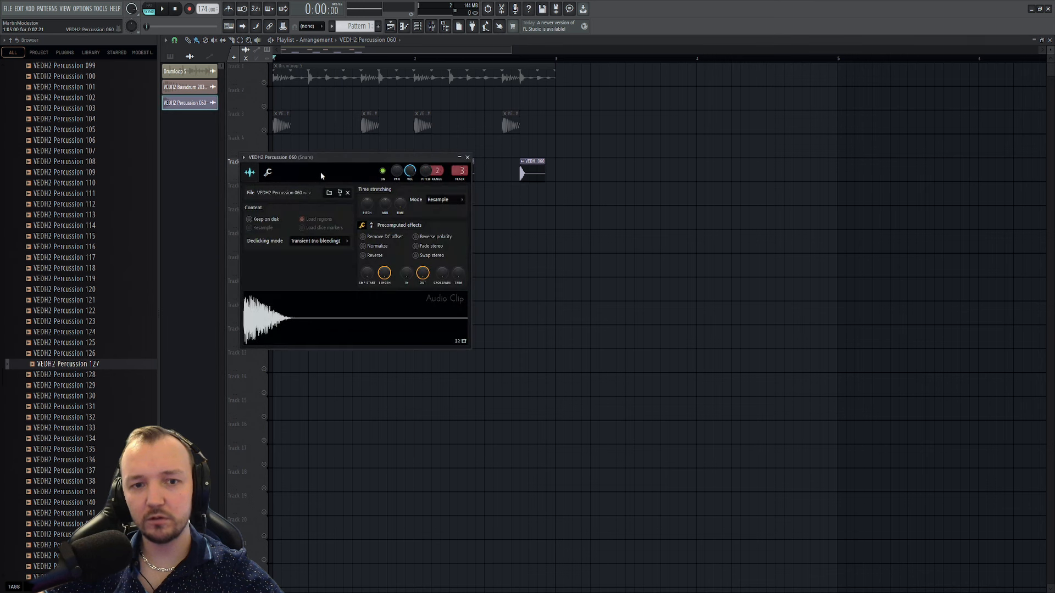
left_click(434, 27)
key("space")
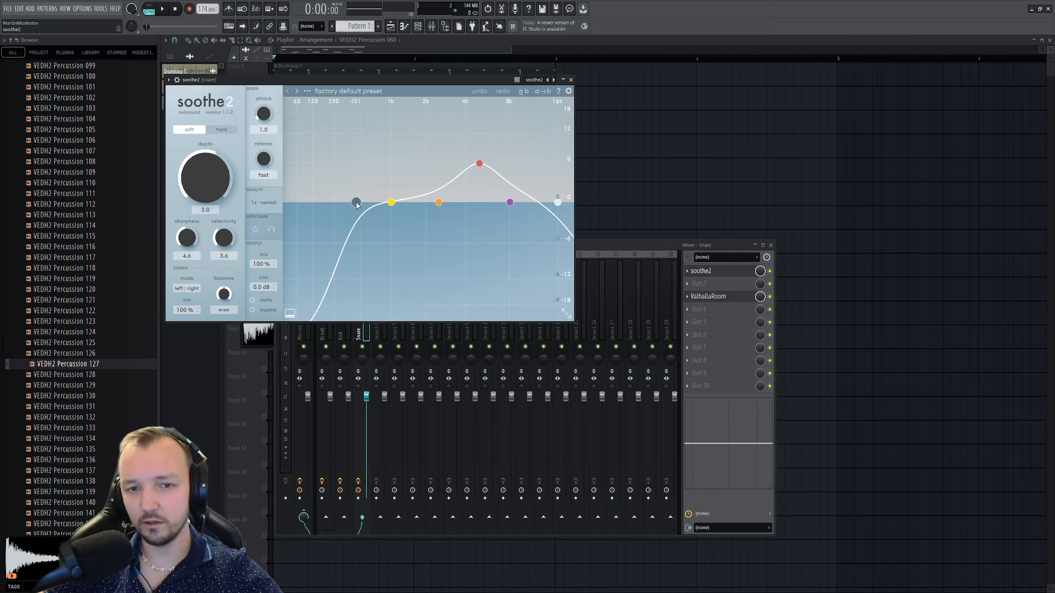
left_click_drag(356, 205, 570, 158)
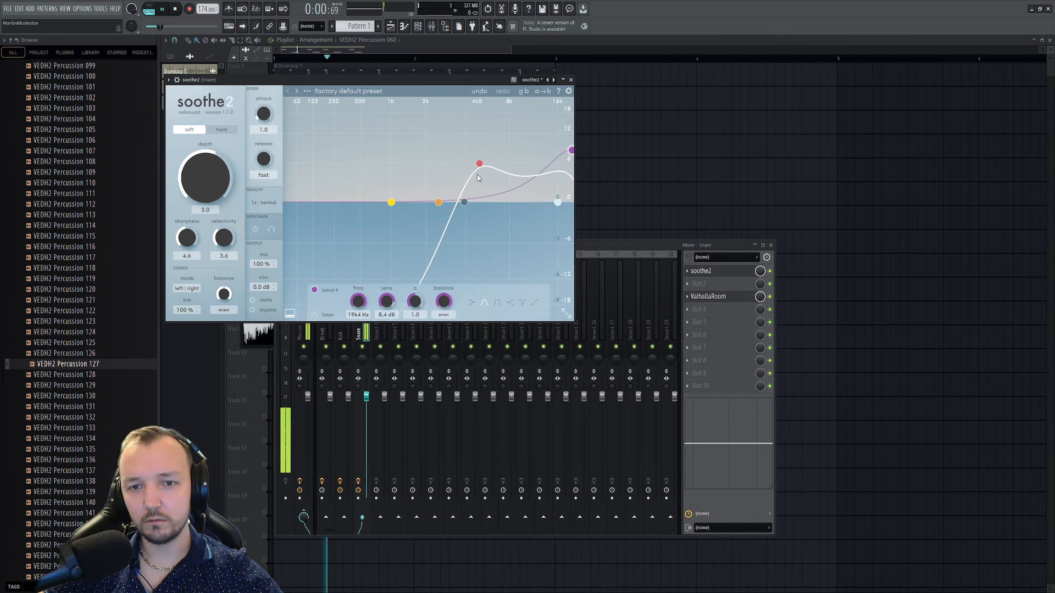
left_click_drag(479, 163, 519, 139)
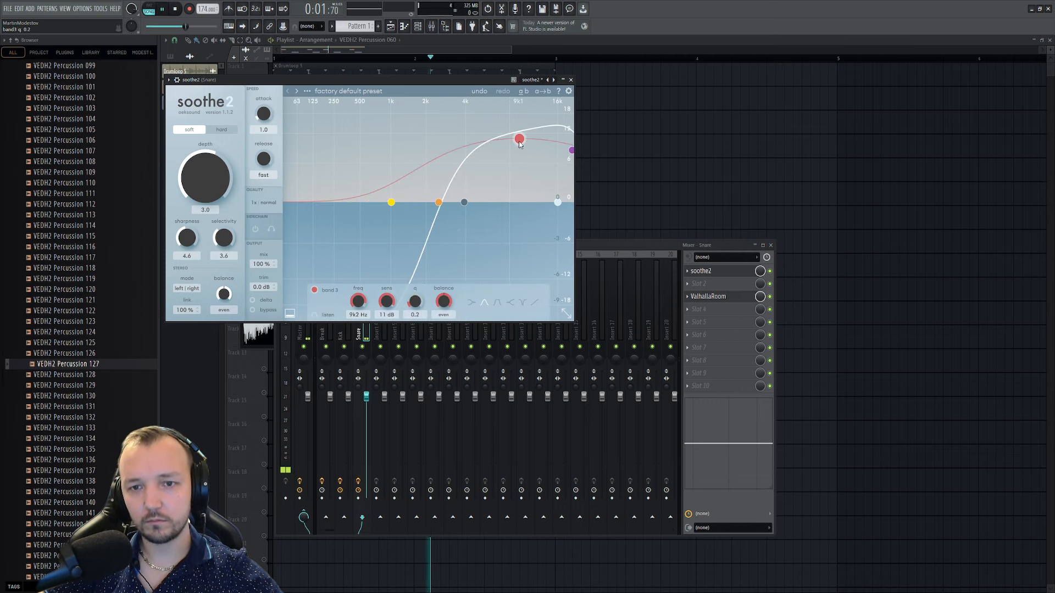
- Set soothe2's real-time resolution to ultra and its depth to 8.0, and close the plugin
left_click(269, 203)
left_click(328, 200)
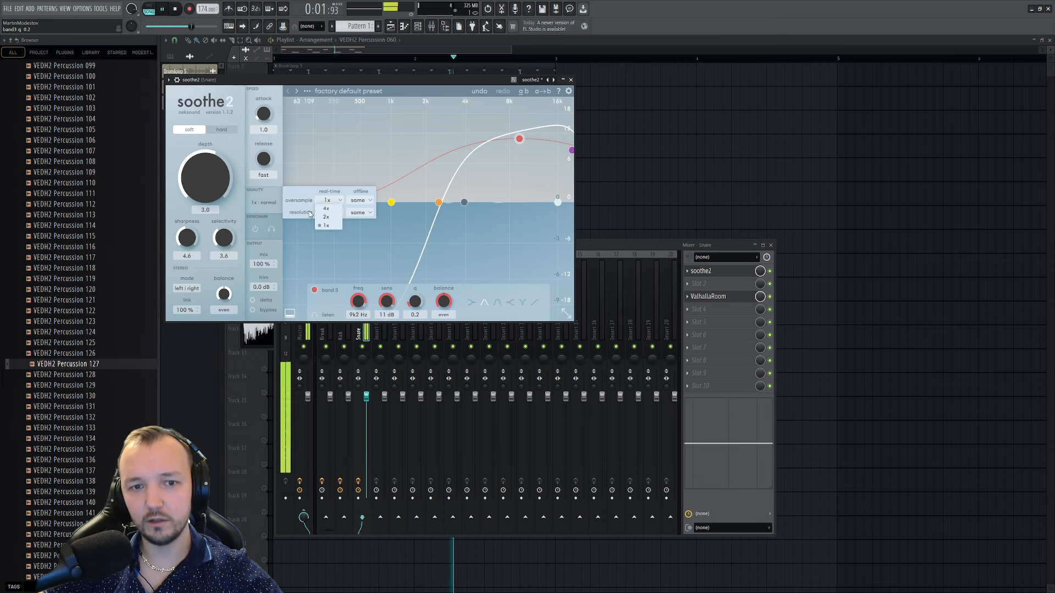
left_click(341, 201)
left_click(328, 212)
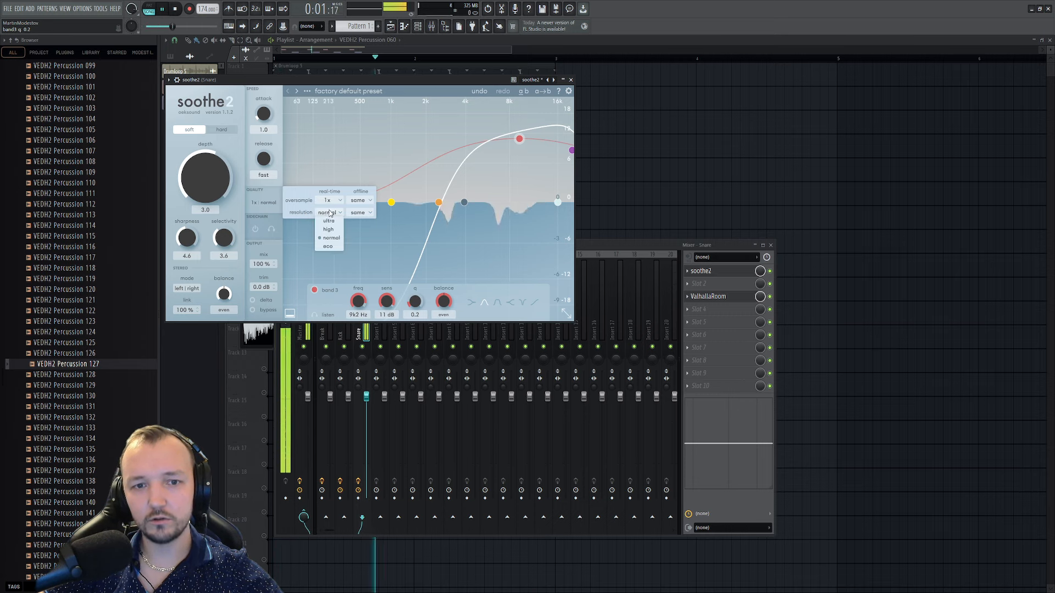
left_click(329, 216)
left_click_drag(218, 196, 217, 170)
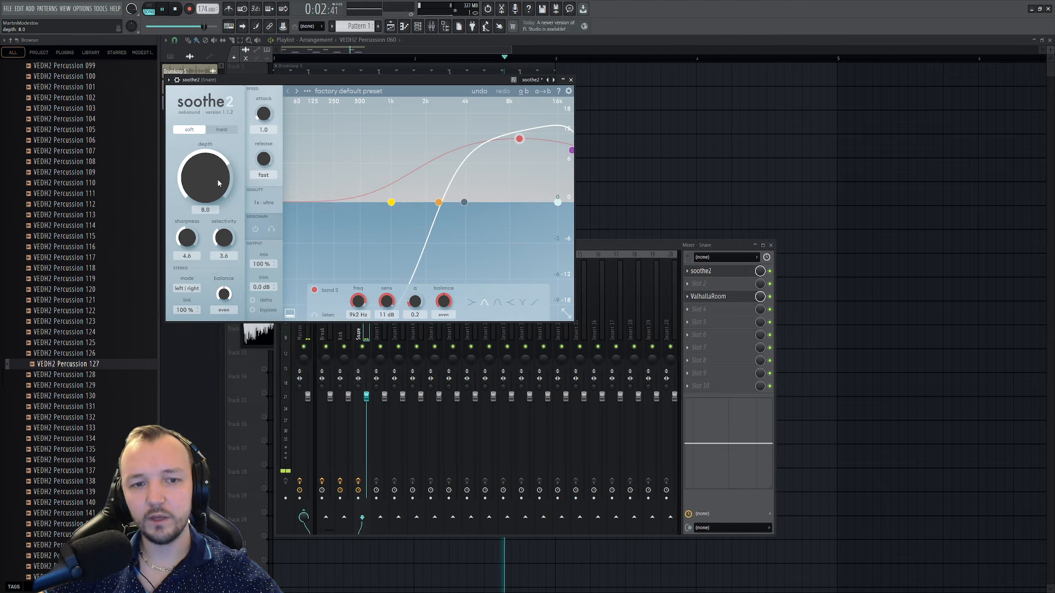
right_click(668, 171)
right_click(264, 179)
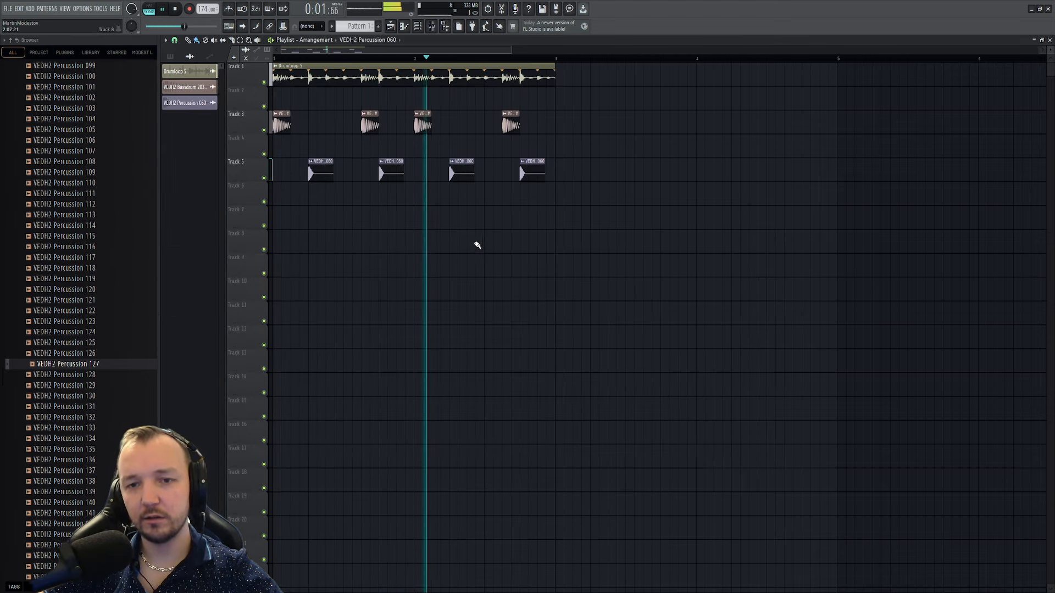
- Move soothe2 to the Snare track's slot 2 and add Fruity Limiter in slot 4 with a ceiling of about -4.1 dB
left_click(432, 28)
key("space")
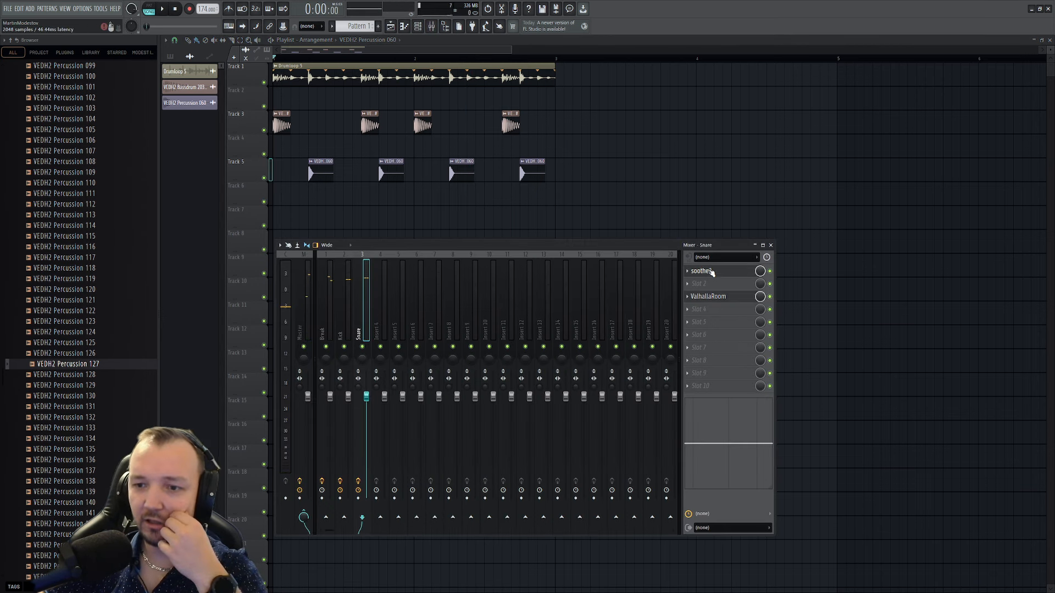
left_click_drag(711, 271, 711, 284)
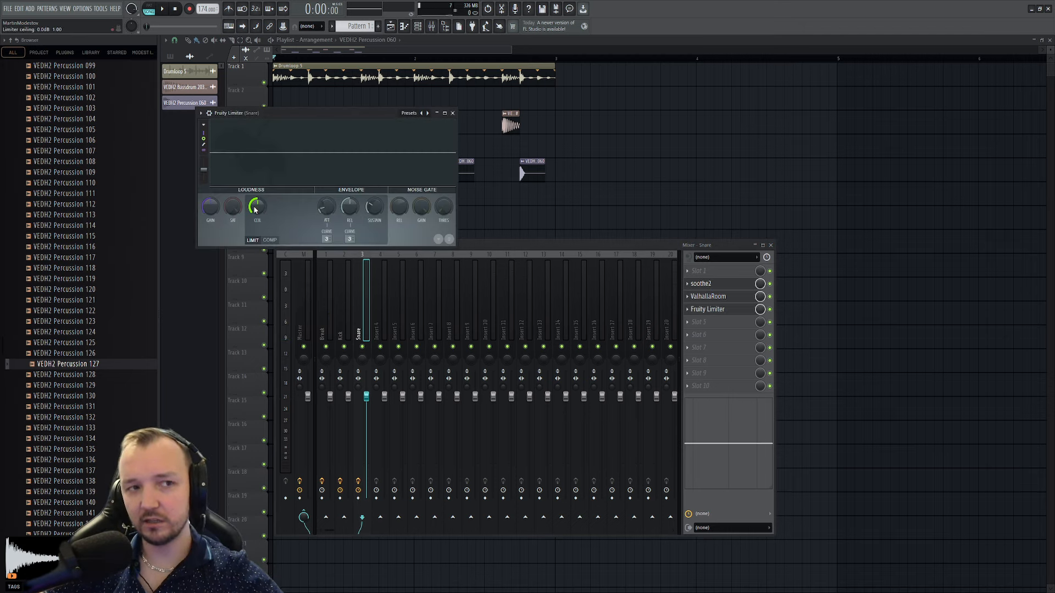
scroll(254, 207, "down", 5)
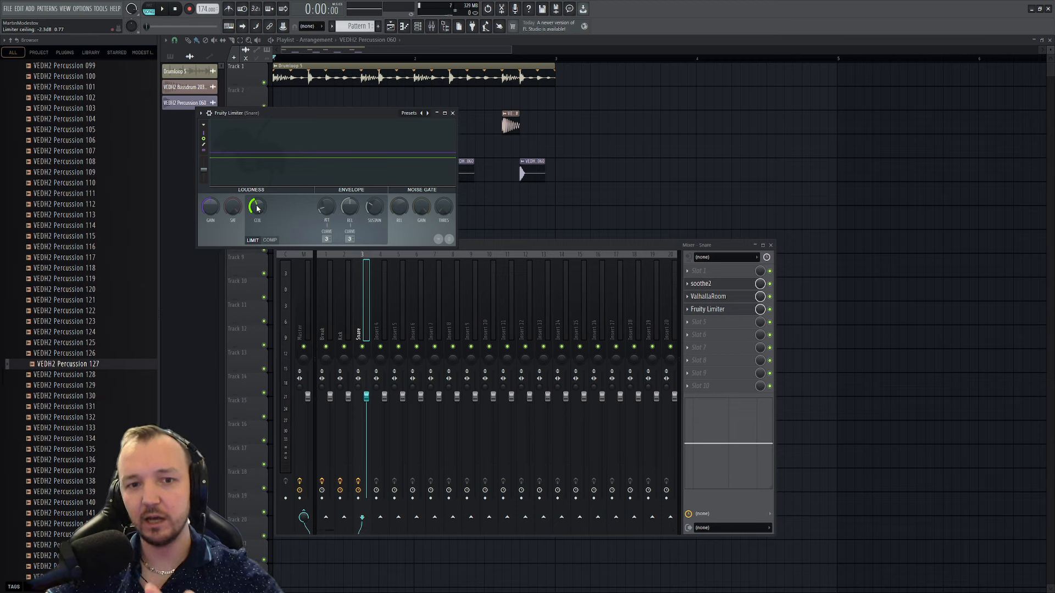
scroll(255, 207, "down", 5)
key("space")
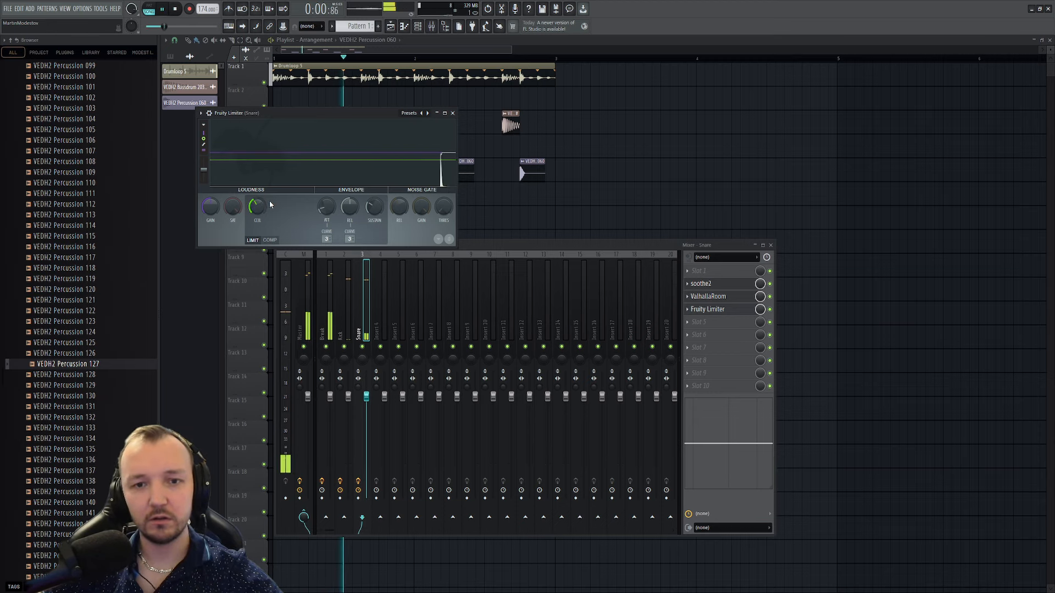
scroll(258, 206, "up", 1)
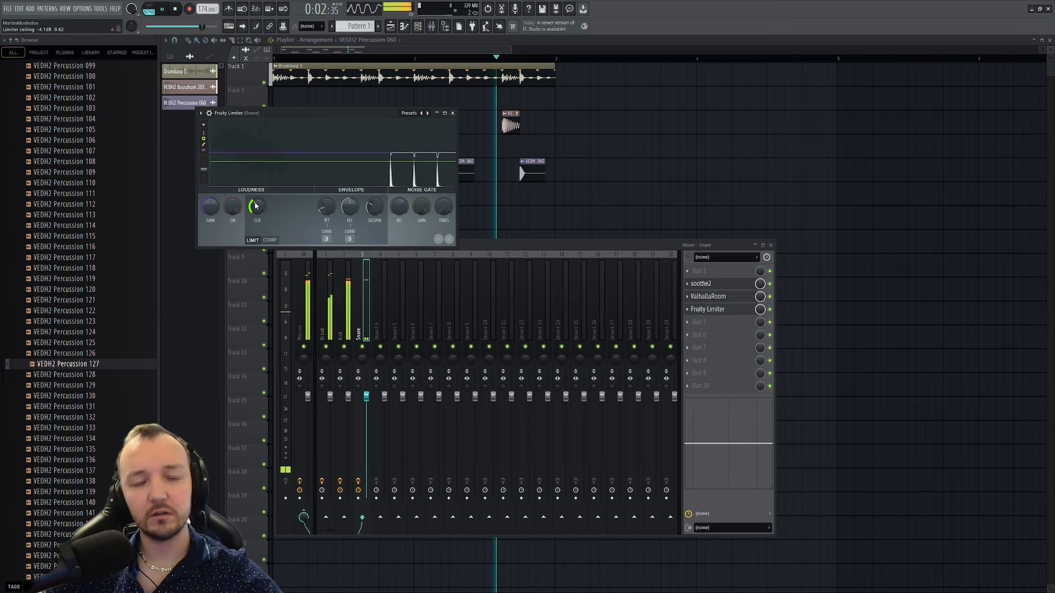
- Compare the snare with soothe2 bypassed, and raise the limiter's ceiling slightly
left_click(770, 284)
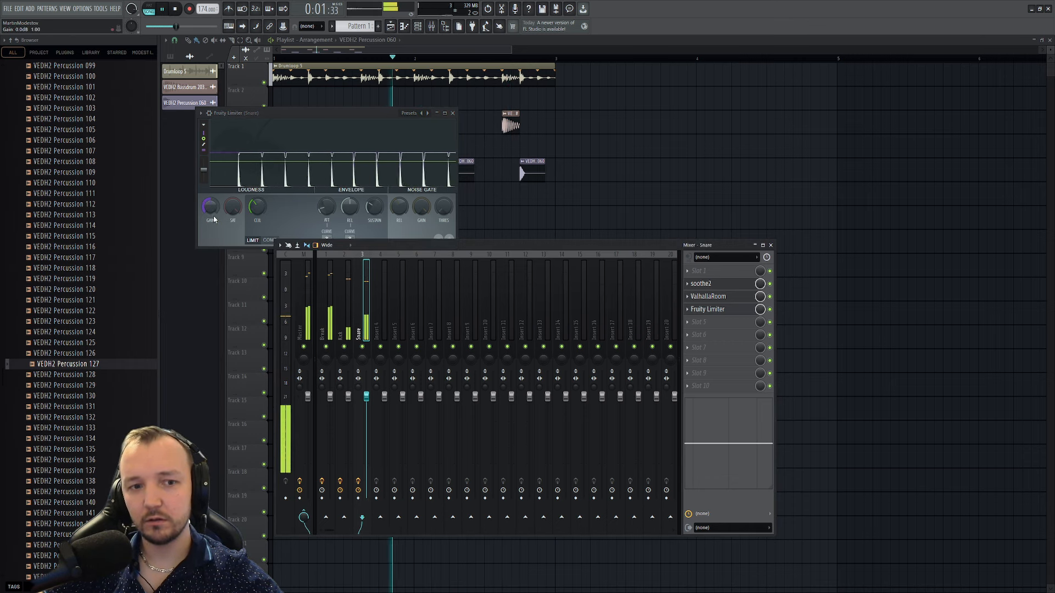
scroll(258, 207, "up", 3)
scroll(258, 208, "up", 1)
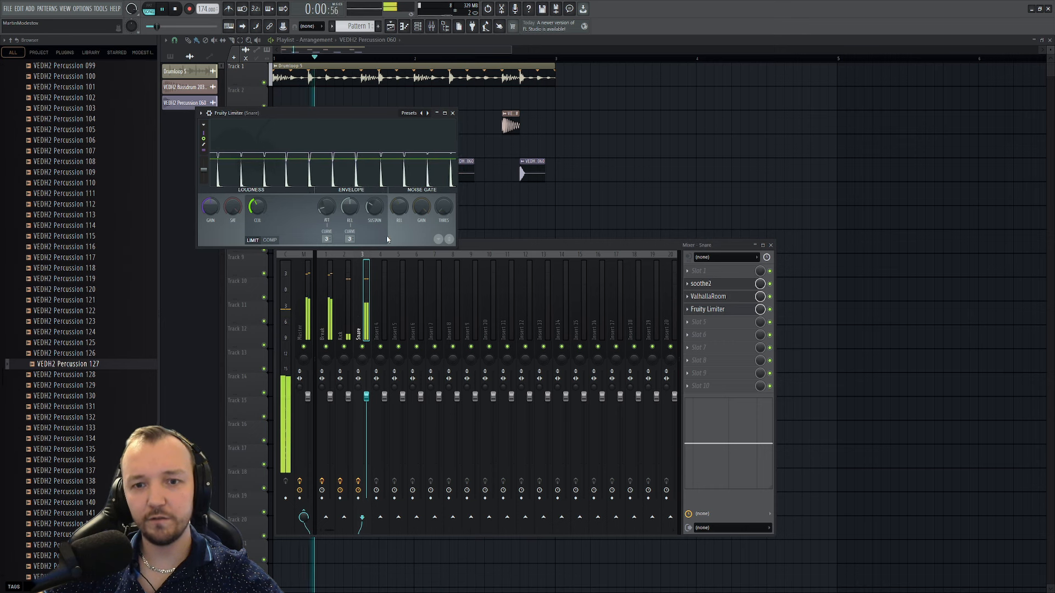
- Load Fruity Parametric EQ 2 in the Snare track's slot 1 with the 40Hz + 18kHz cut preset, and move its high pass to 239 Hz
left_click(687, 271)
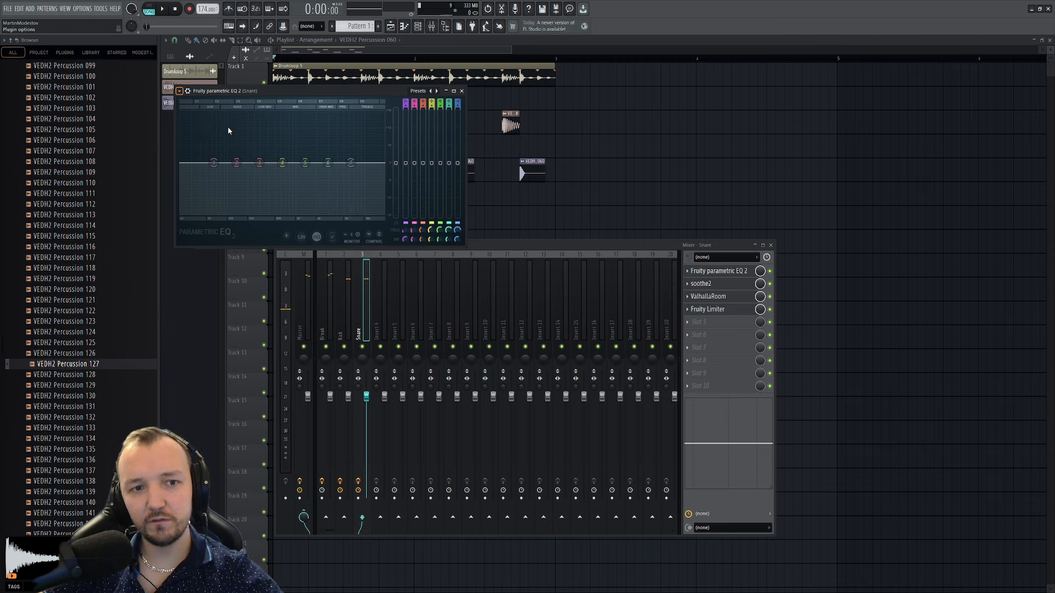
mouse_move(406, 240)
left_mouse_down()
mouse_move(406, 213)
mouse_move(403, 256)
mouse_move(404, 219)
mouse_move(405, 235)
left_mouse_up()
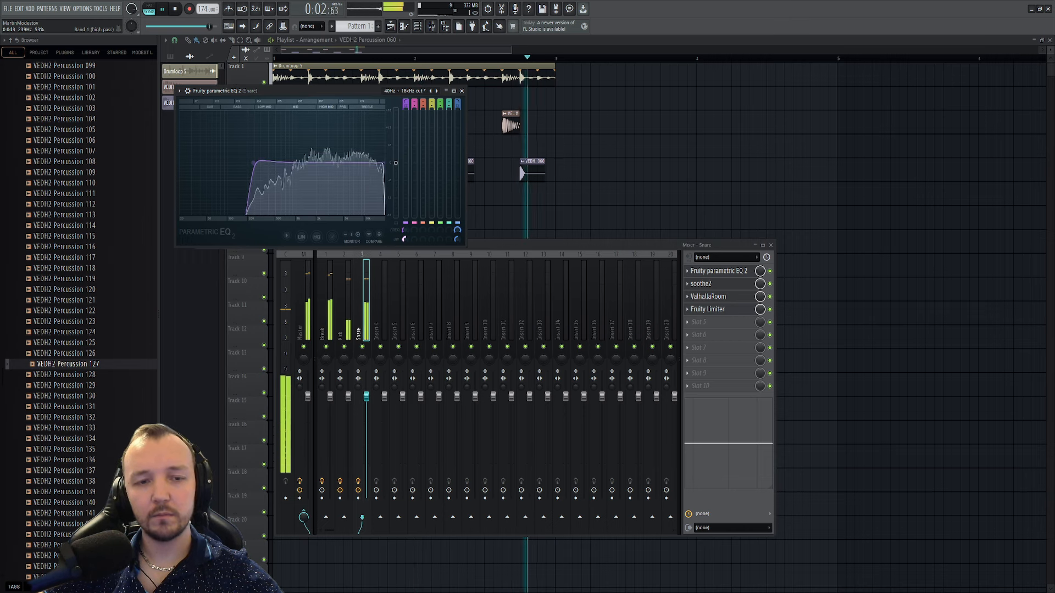
key("space")
key("F12")
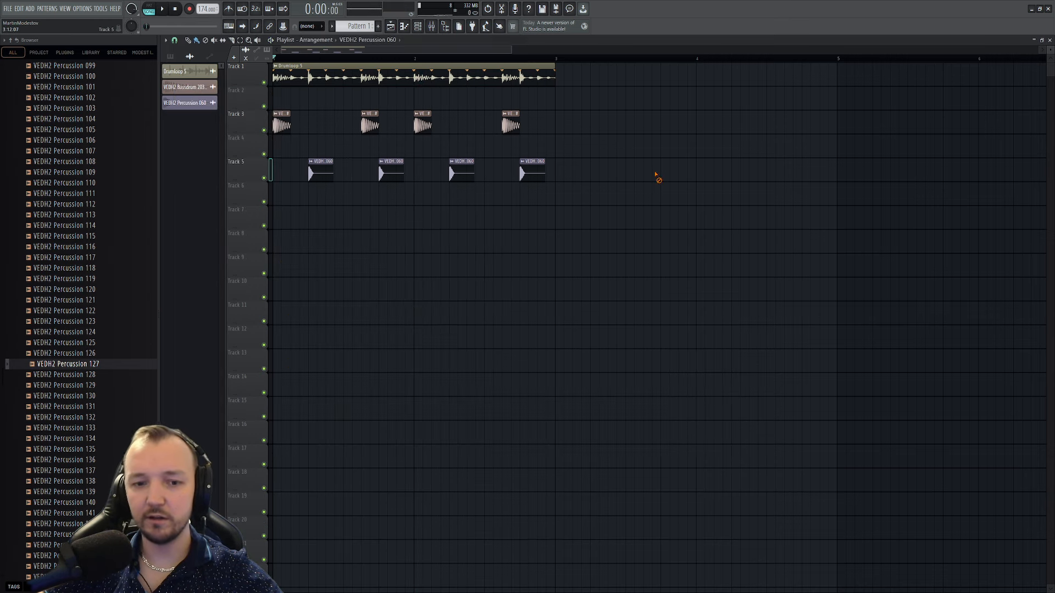
- Collapse the VEDH2 Percussion folder and place the OLIVER_percussion_drum_loop_wide_tambourine_04_100 loop on Track 2 at beat 2 of bar 3
scroll(94, 235, "up", 20)
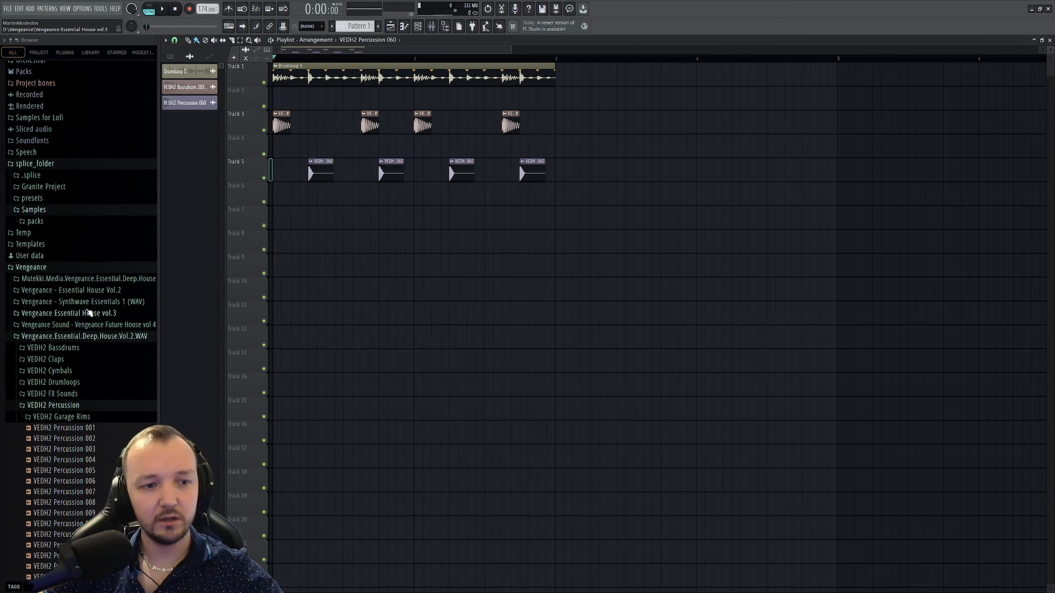
left_click(77, 408)
scroll(83, 440, "up", 4)
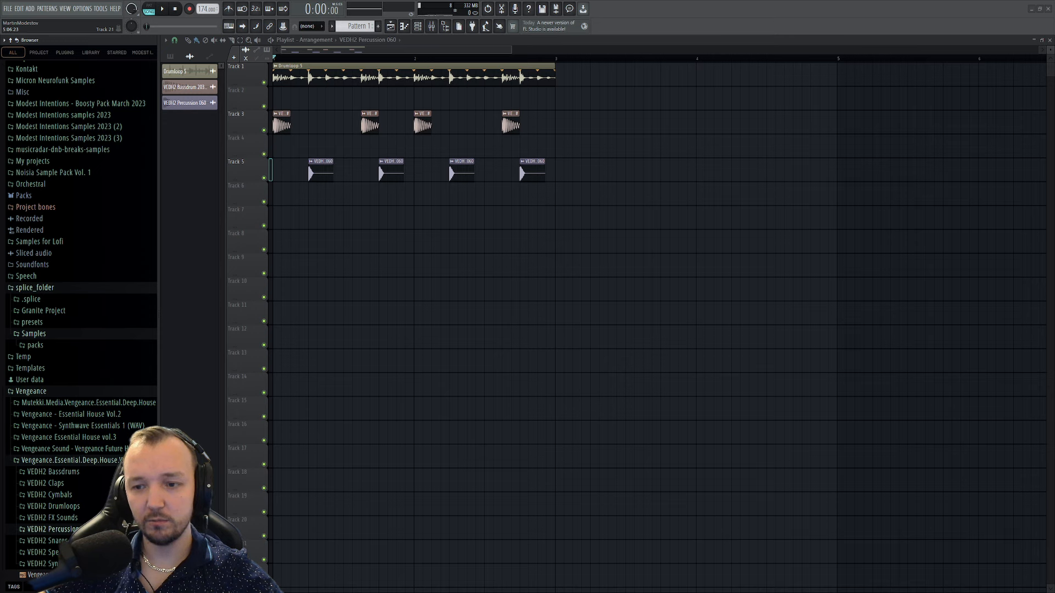
left_click_drag(577, 123, 594, 100)
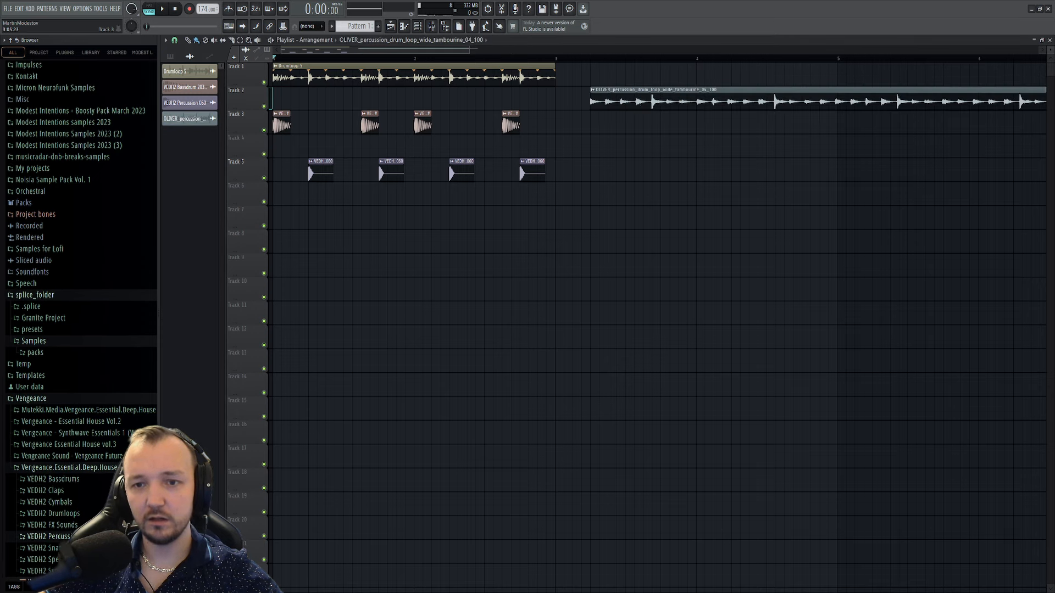
- Move the wide tambourine loop to the start of Track 7 and time-stretch it to two bars
left_click_drag(750, 100, 431, 220)
double_click(457, 220)
left_click_drag(303, 81, 548, 290)
left_click_drag(571, 334, 571, 319)
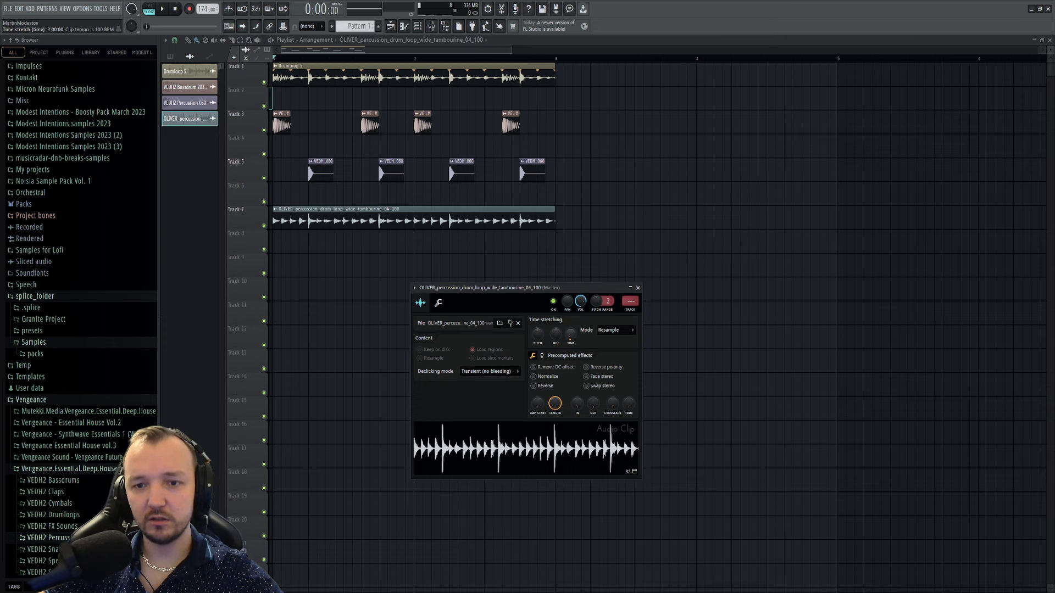
- Lower the tambourine loop's volume multiplier to about 75% during playback and audition it with the rest of the beat
key("space")
left_click(439, 303)
left_click_drag(442, 335, 442, 347)
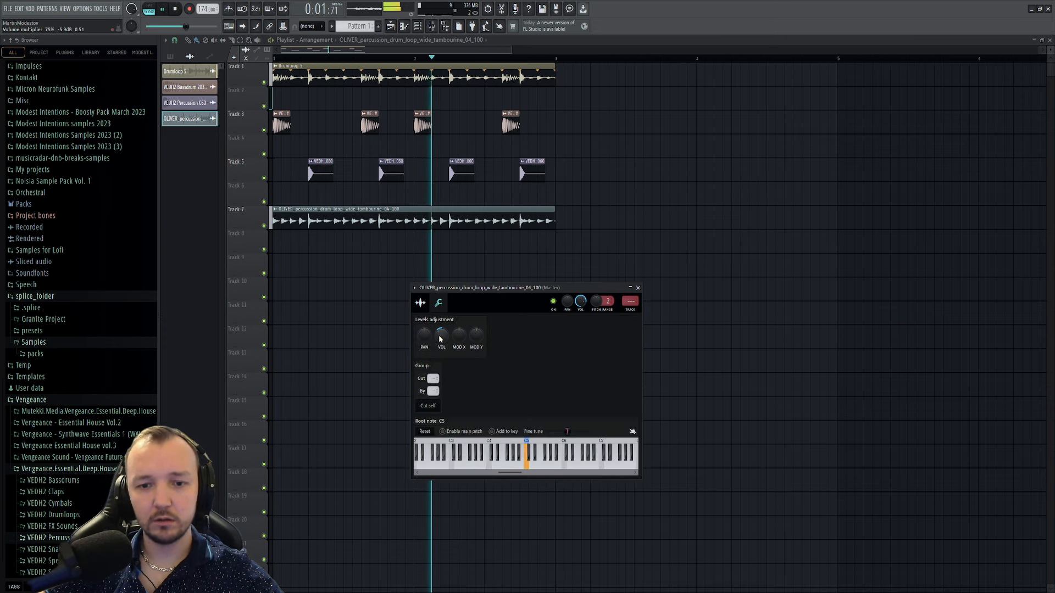
left_click(420, 303)
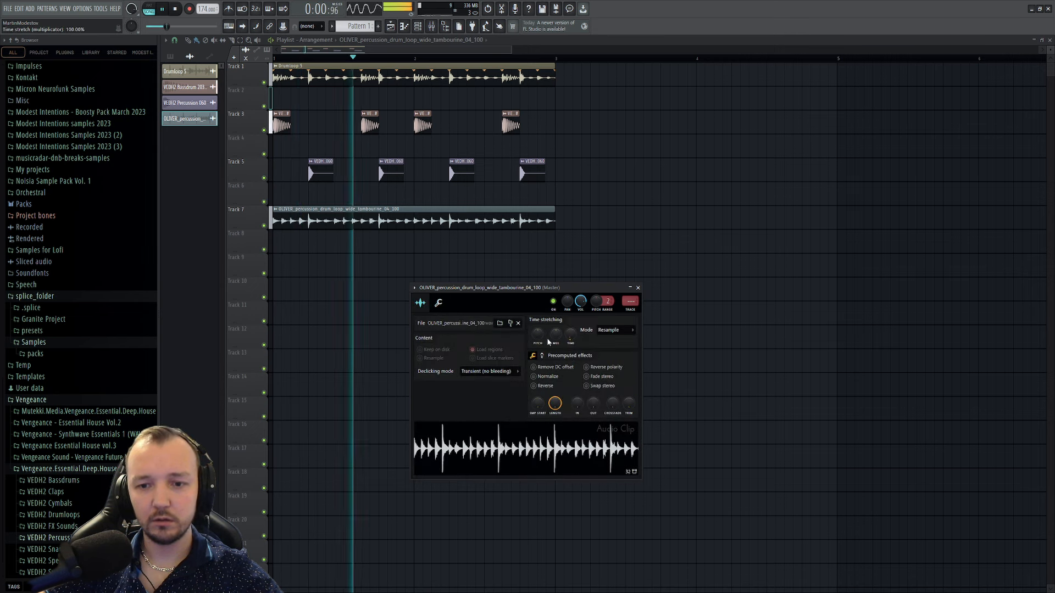
left_click(420, 303)
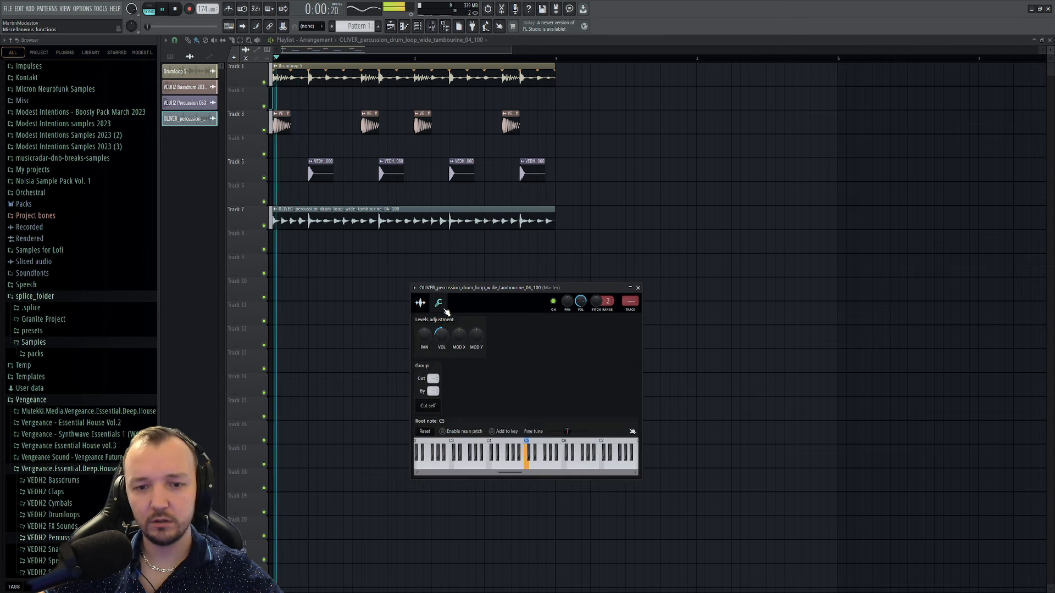
key("Escape")
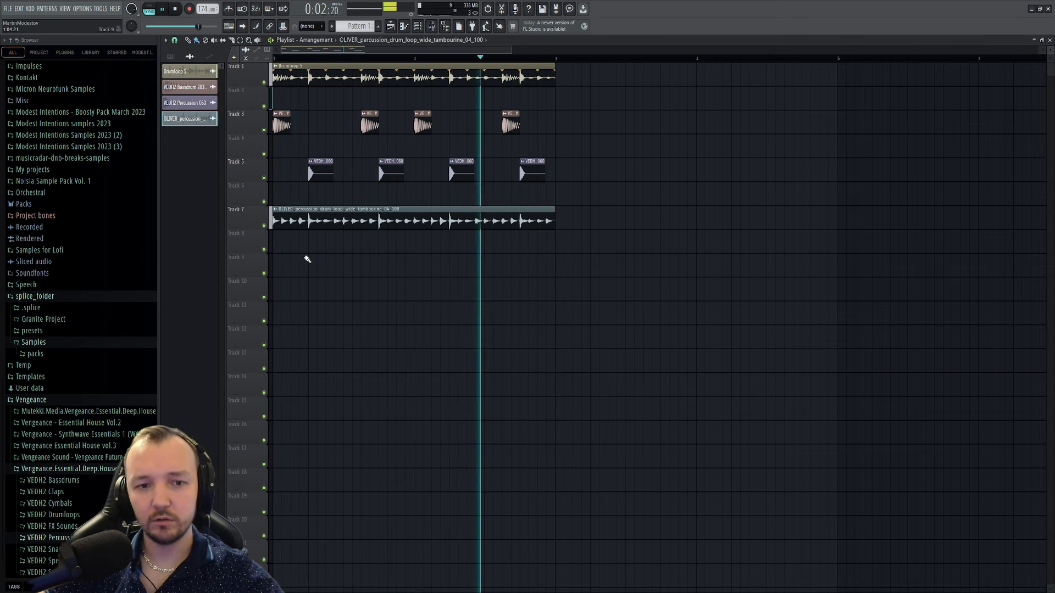
key("space")
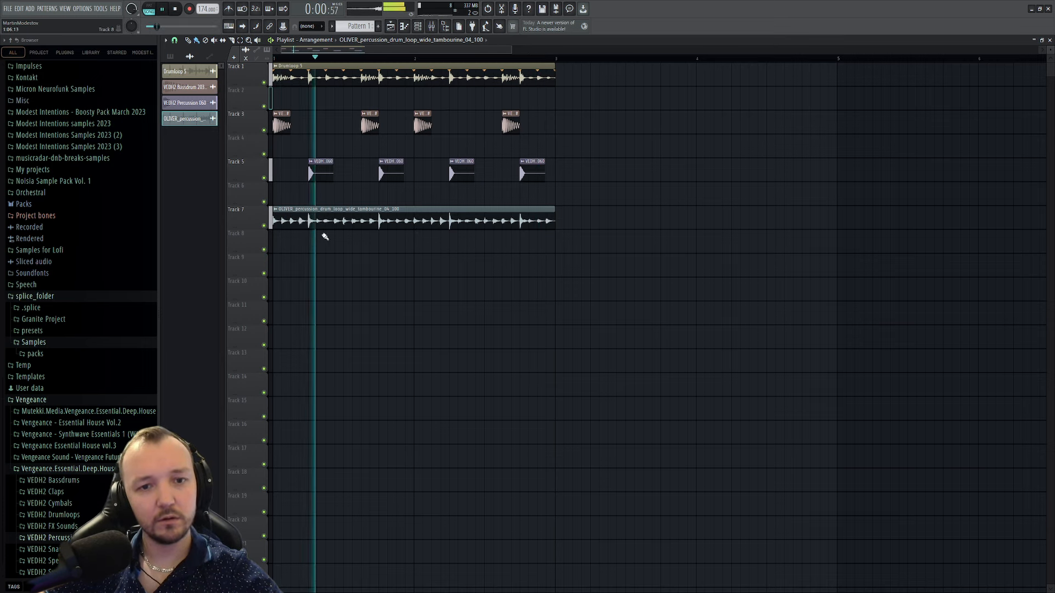
key("space")
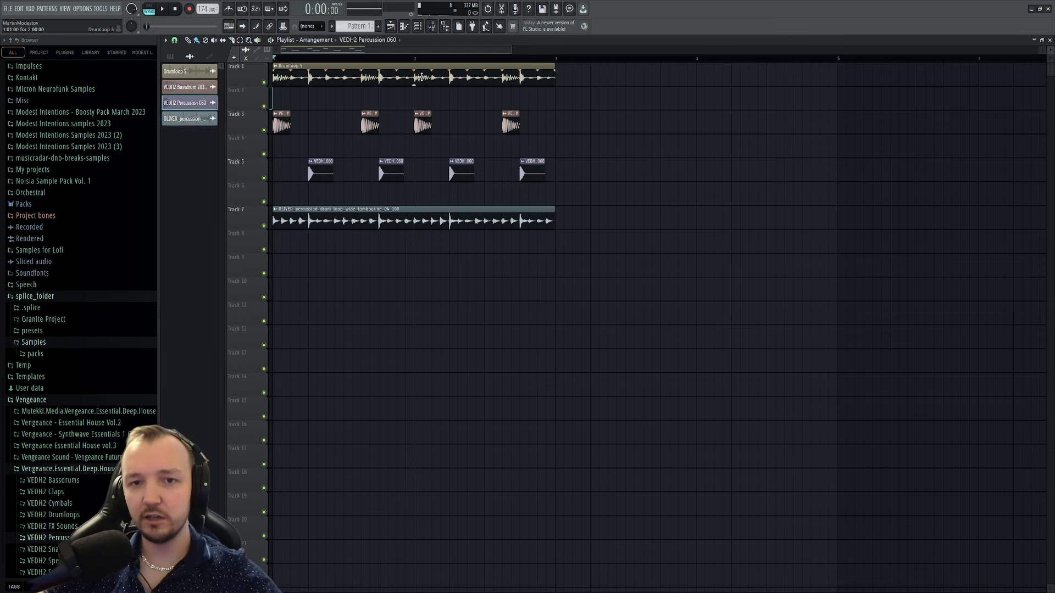
- Solo the break on Track 1 and the snare layer on Track 5 in turn to compare them
left_click(432, 29)
scroll(292, 170, "up", 5, "ctrl")
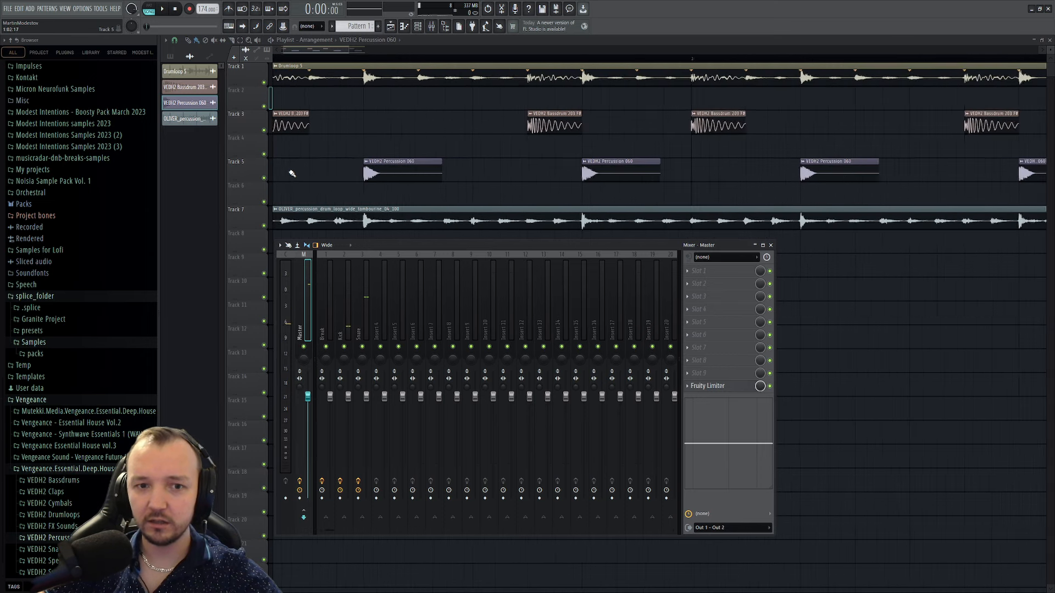
key("F9")
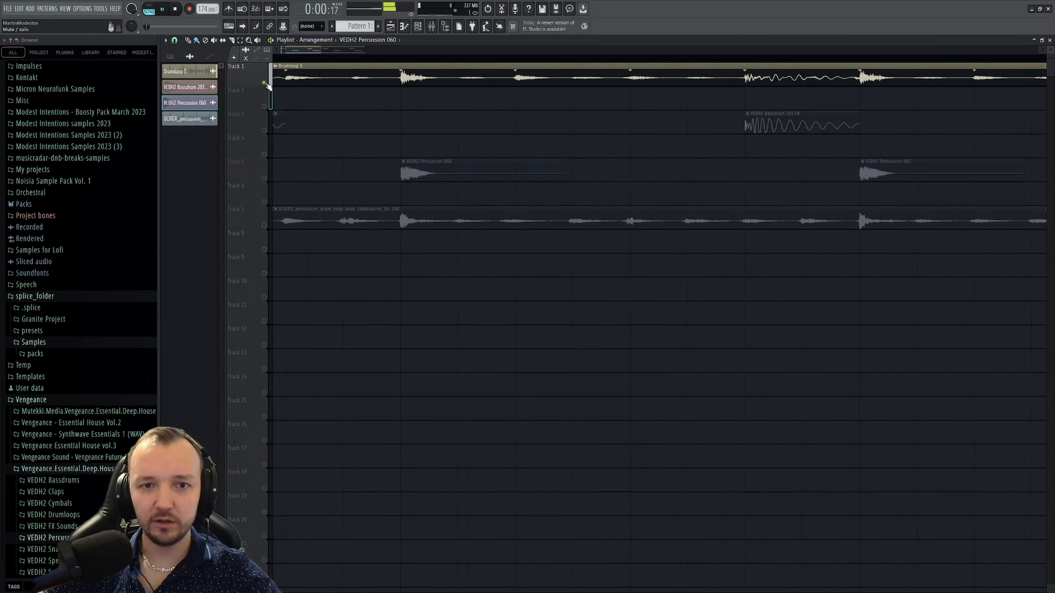
key("space")
right_click(264, 178)
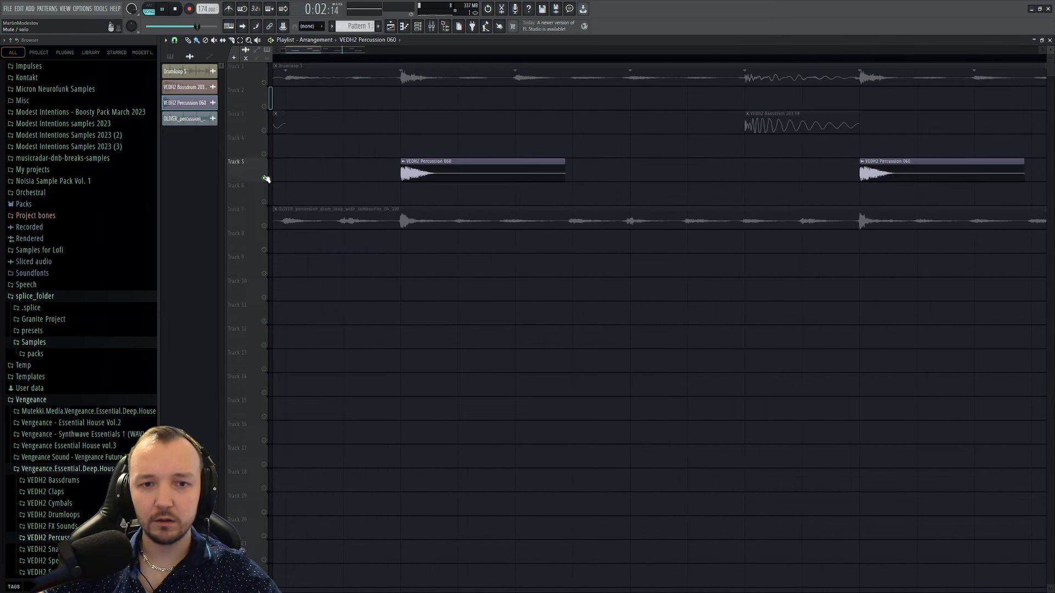
right_click(265, 83)
- Add Fruity Limiter in slot 4 of the Break mixer track and lower its ceiling to about -6.1 dB
double_click(394, 72)
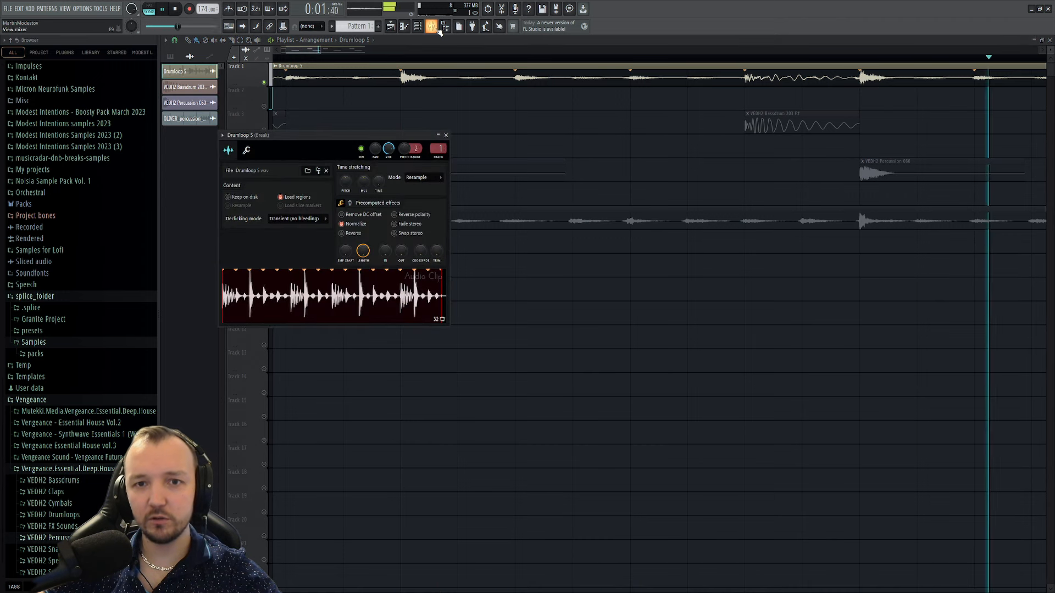
left_click(433, 26)
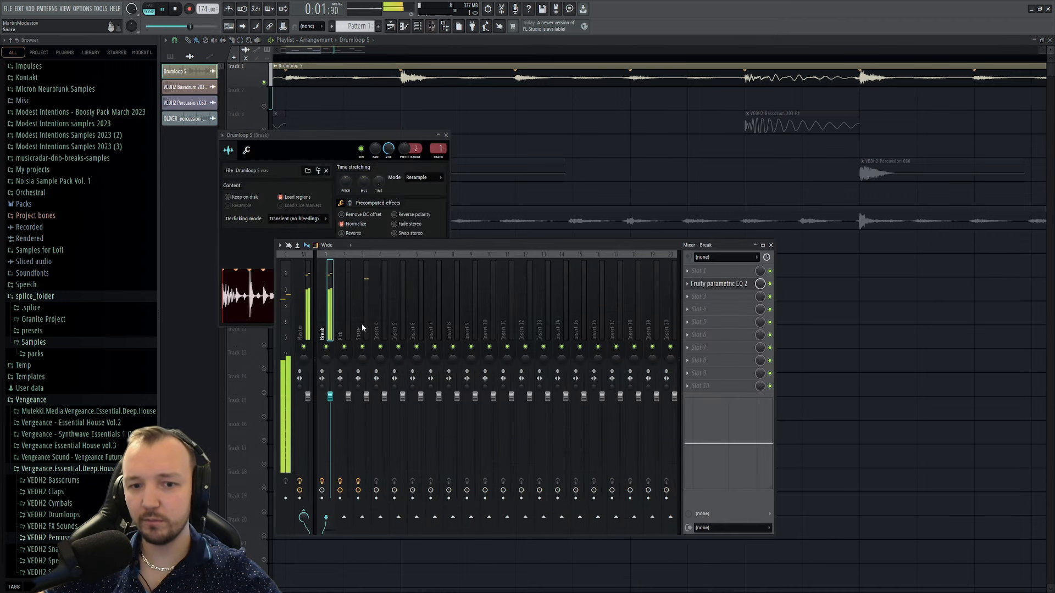
left_click(807, 367)
left_click_drag(300, 251, 300, 271)
key("space")
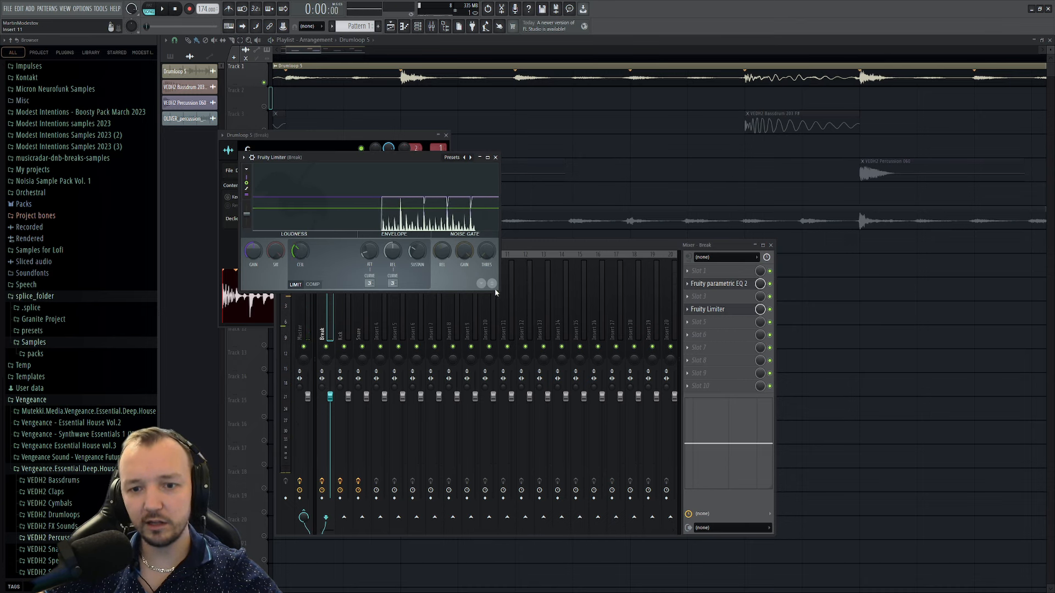
left_click_drag(499, 292, 717, 416)
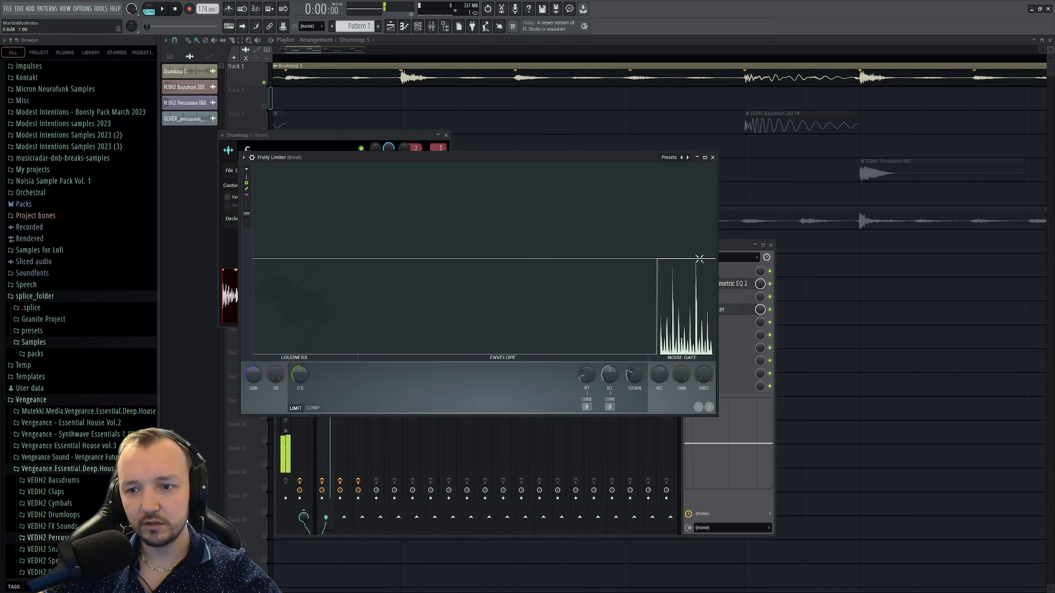
left_click_drag(300, 375, 300, 386)
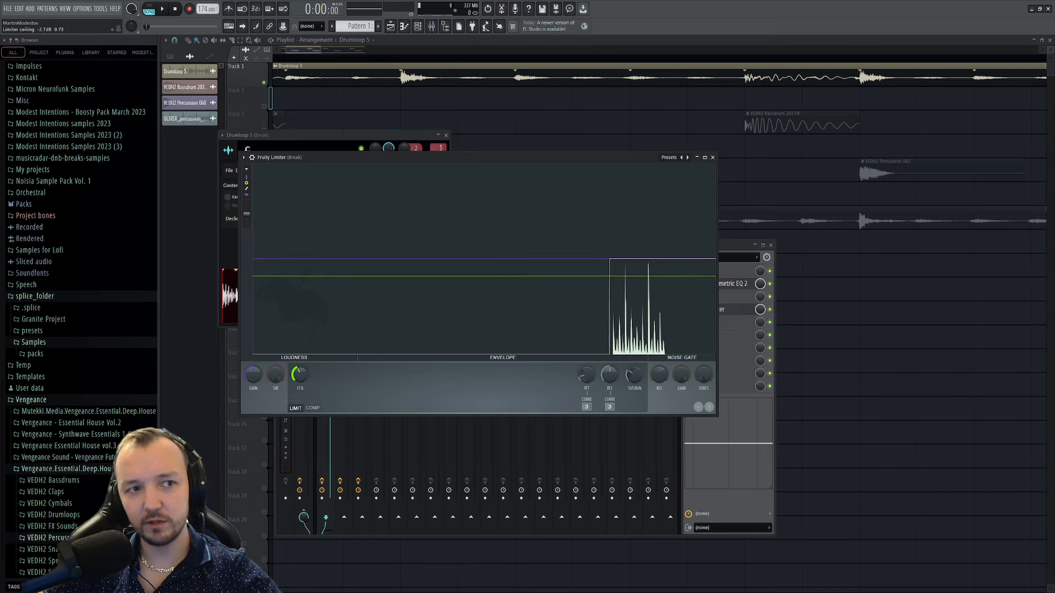
key("space")
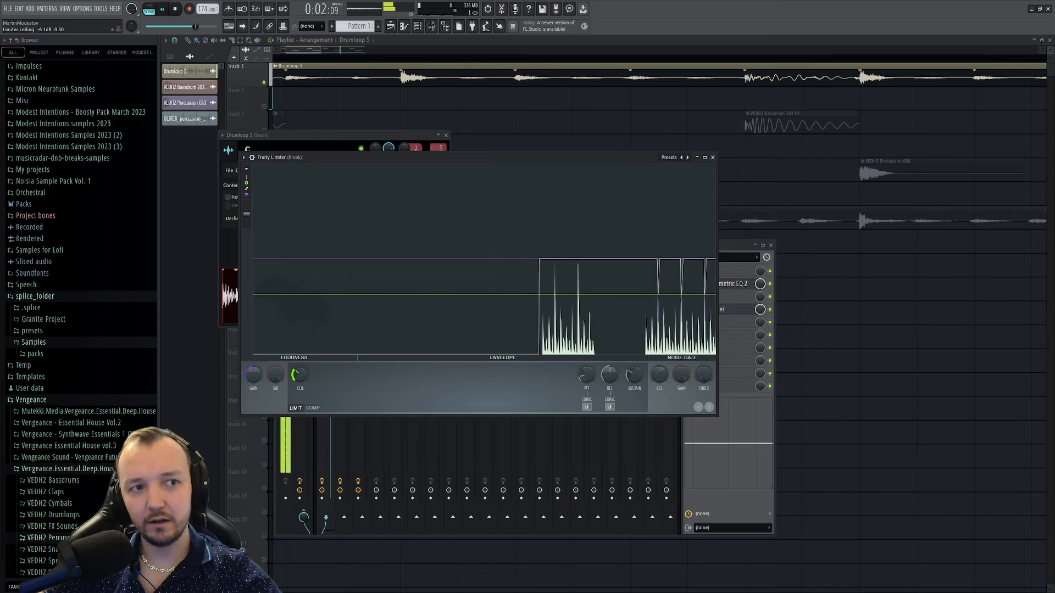
- Unmute Track 5, select the four VEDH2 Percussion 060 clips, and audition them with the break
key("F12")
left_click(264, 178)
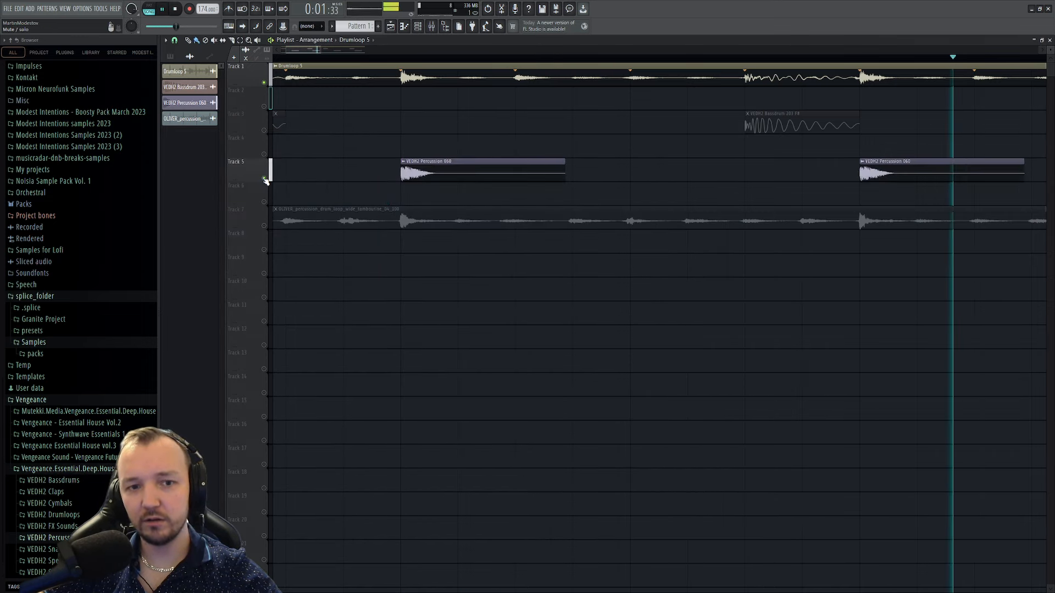
scroll(401, 189, "down", 4)
key("space")
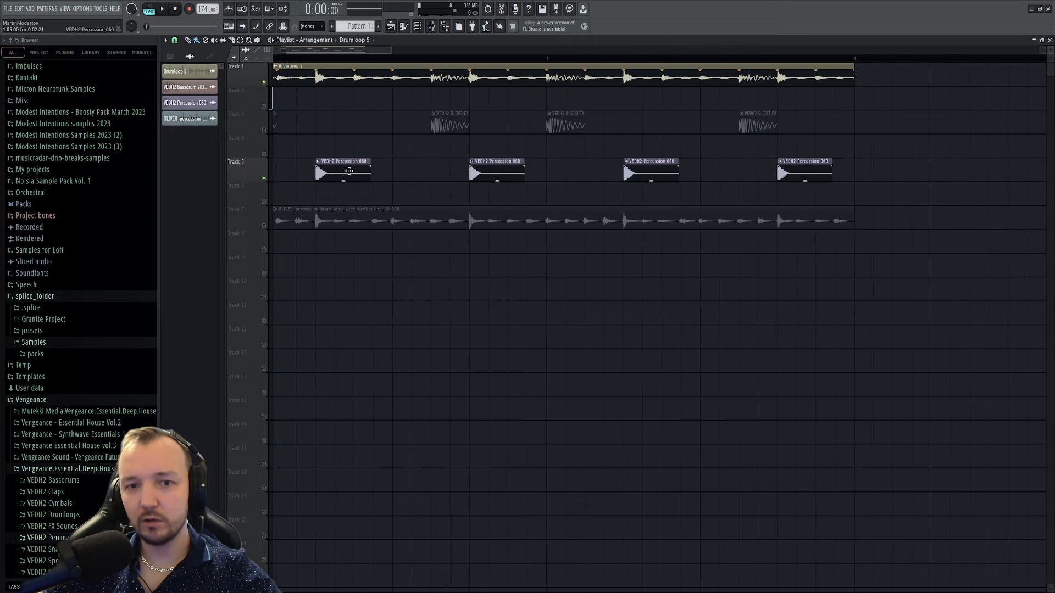
left_click_drag(836, 158, 311, 204)
scroll(309, 177, "up", 5)
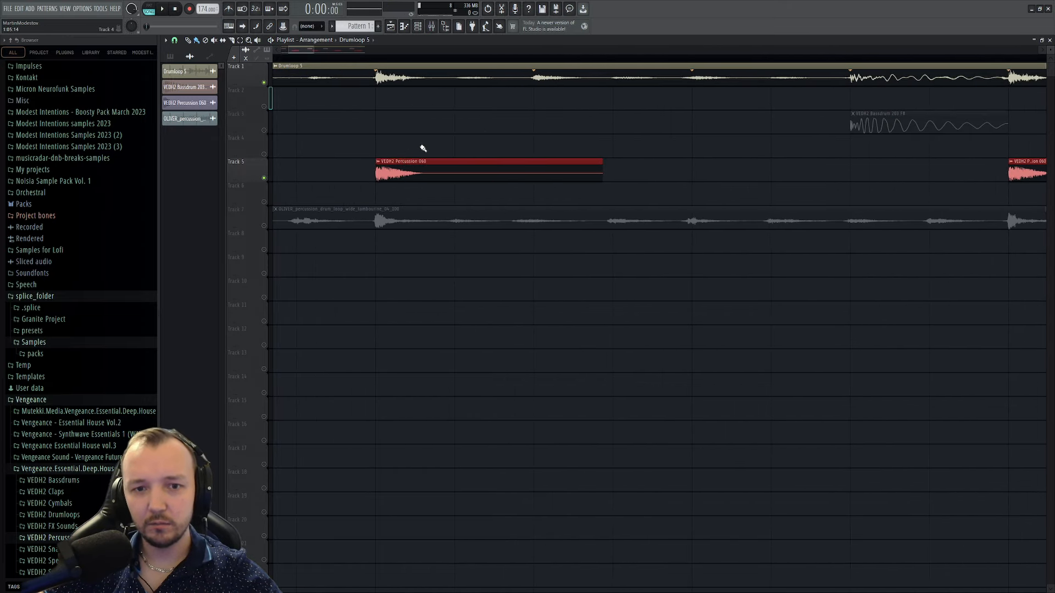
key("space")
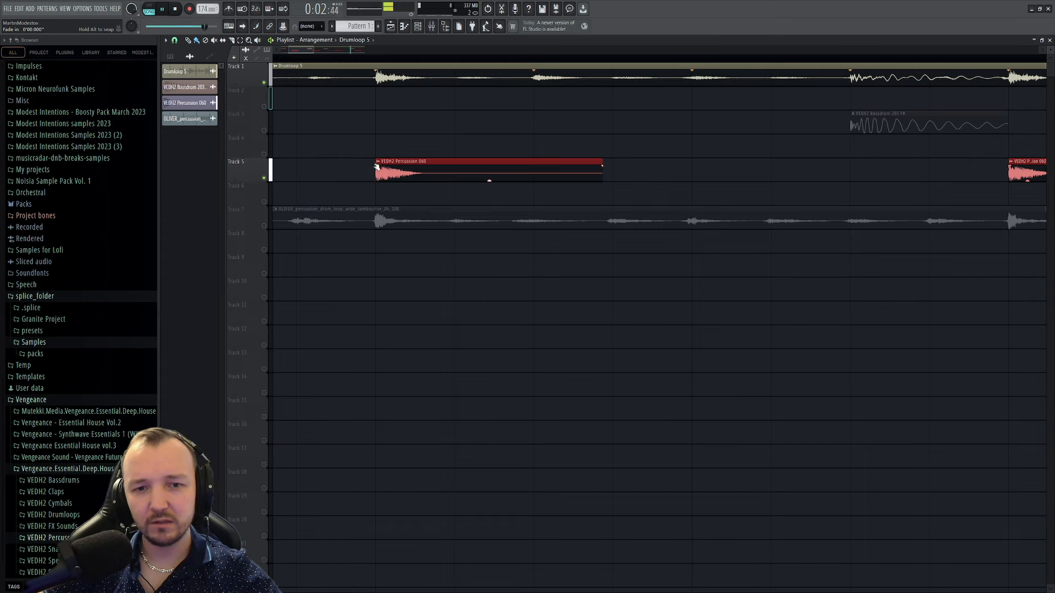
key("space")
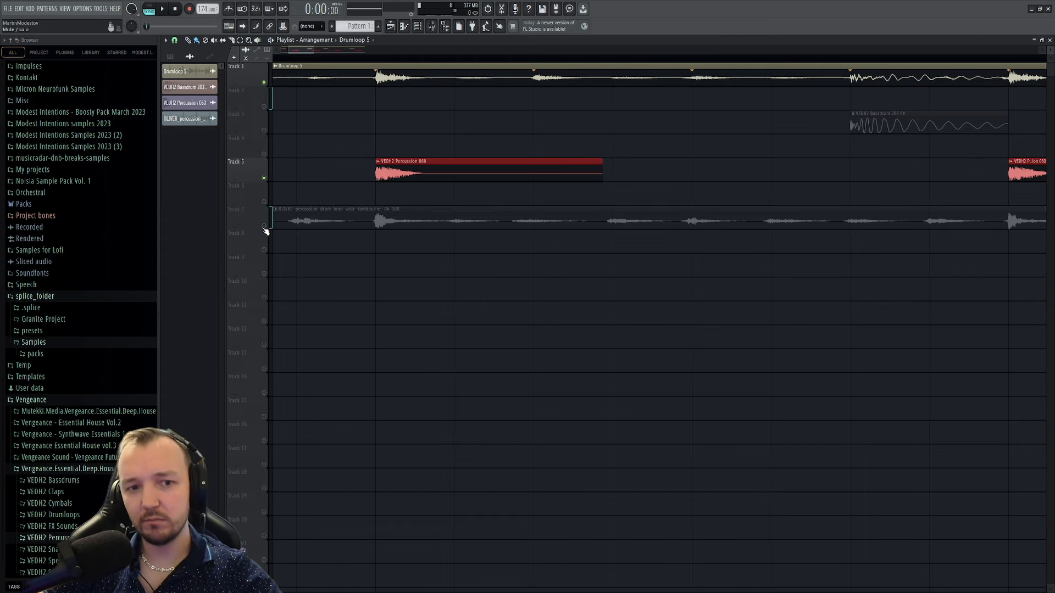
- Unmute all the remaining playlist tracks and deselect the snare clips
left_click(264, 226)
scroll(315, 242, "down", 5)
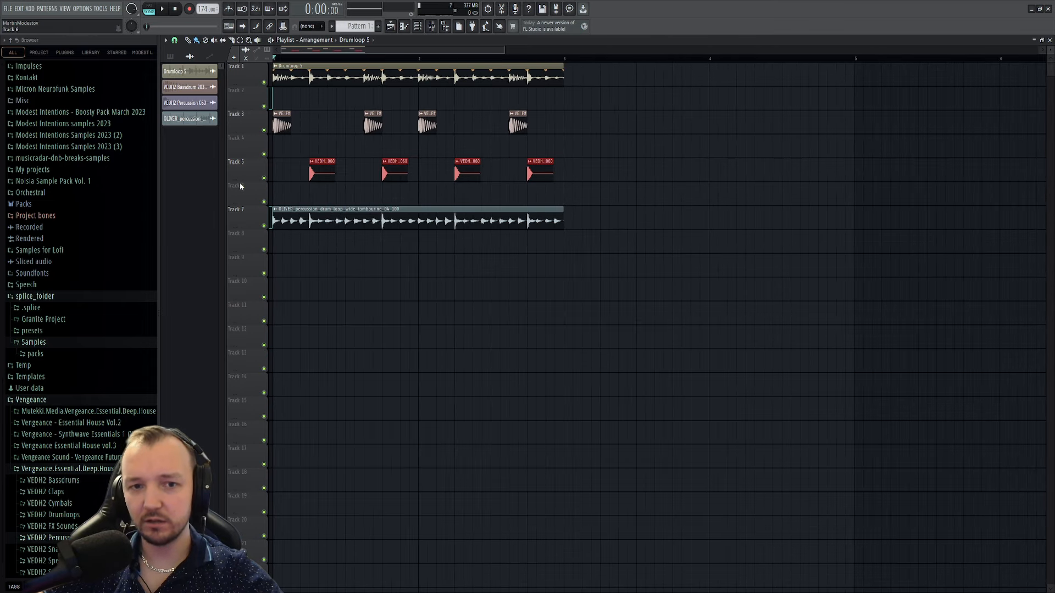
scroll(569, 156, "up", 3)
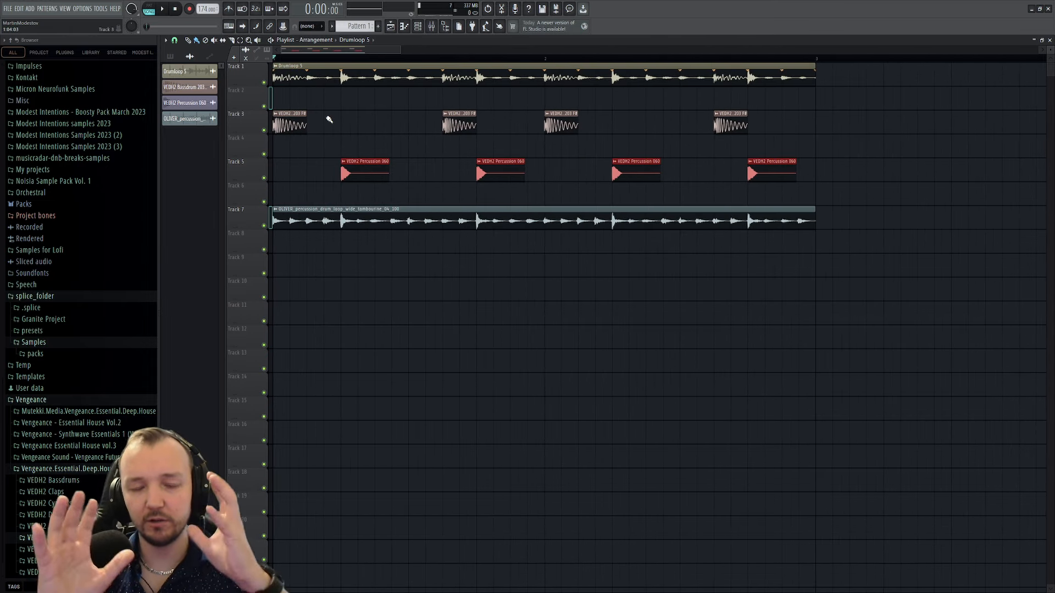
left_click(345, 368, "ctrl")
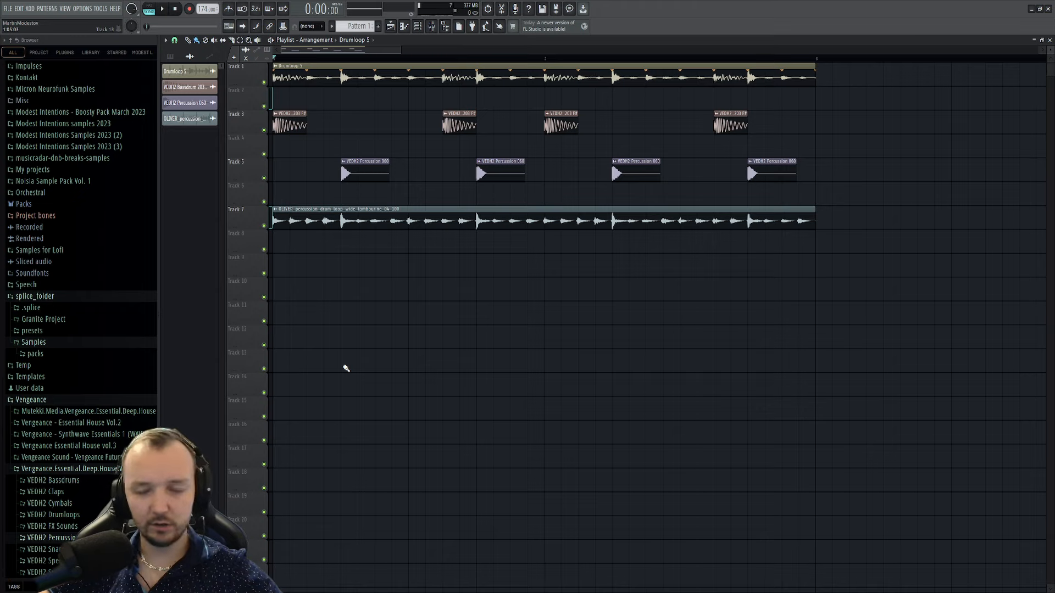
- Play the full beat and toggle Track 1 and Track 5 off and on to compare each layer's contribution
key("space")
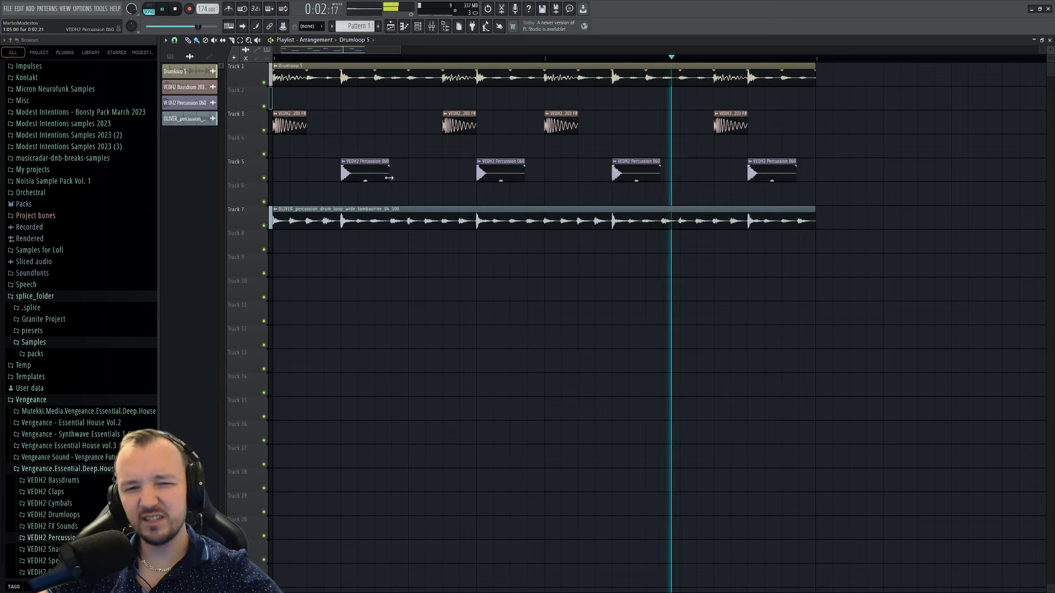
left_click(264, 83)
left_click(264, 82)
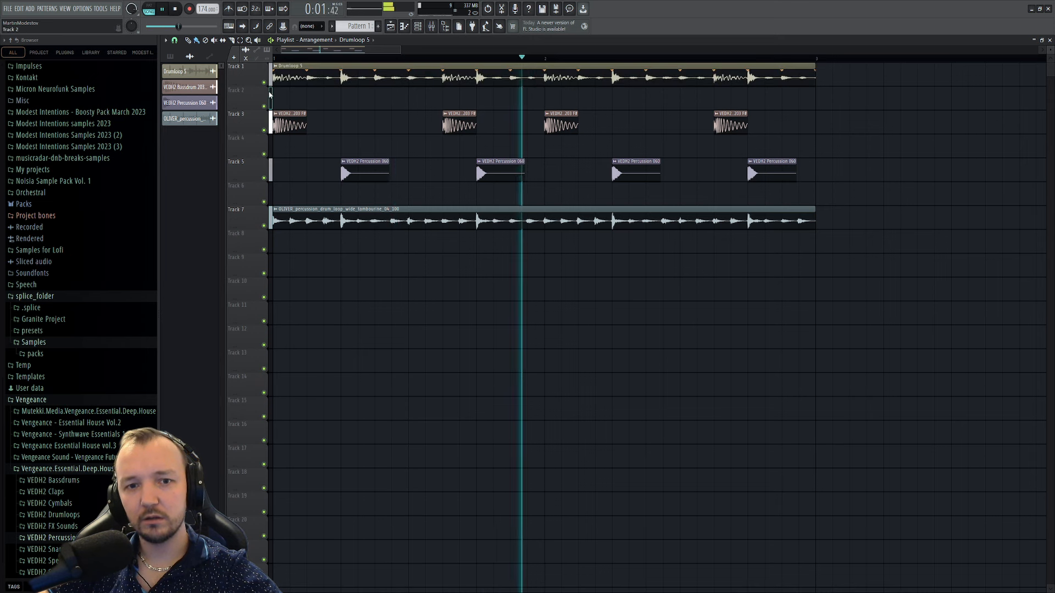
left_click(264, 179)
left_click(265, 178)
key("space")
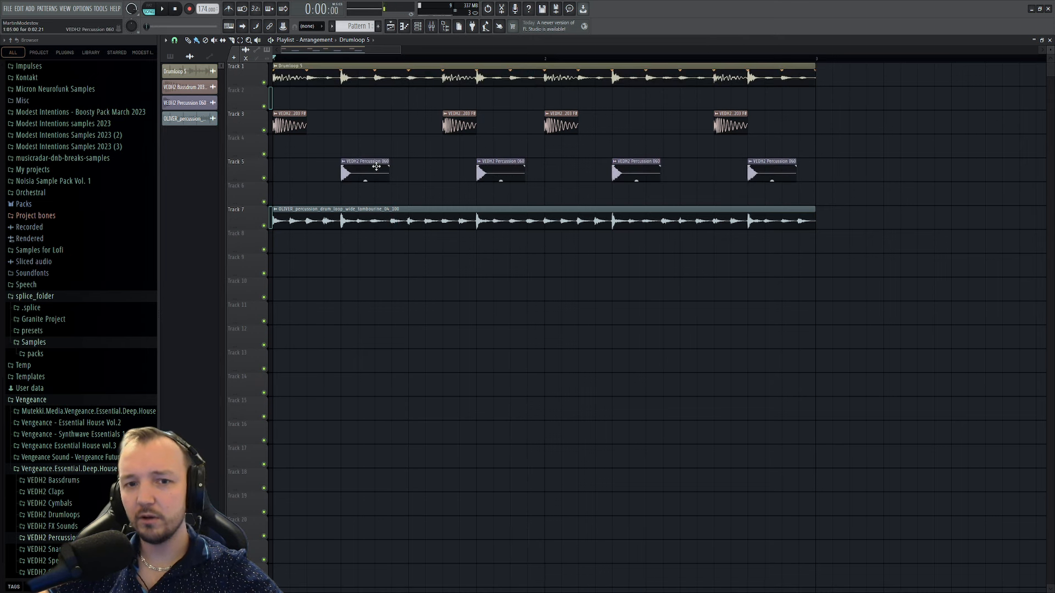
- Open the Fruity Limiter on the Snare mixer track and fine-tune its ceiling while the beat plays
double_click(378, 162)
left_click(442, 26)
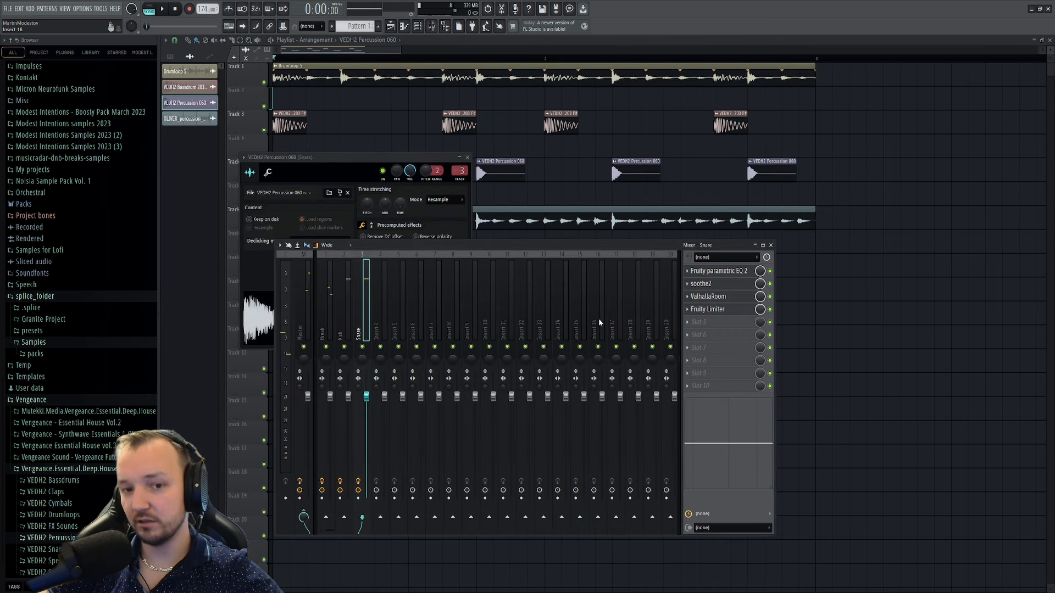
left_click(720, 310)
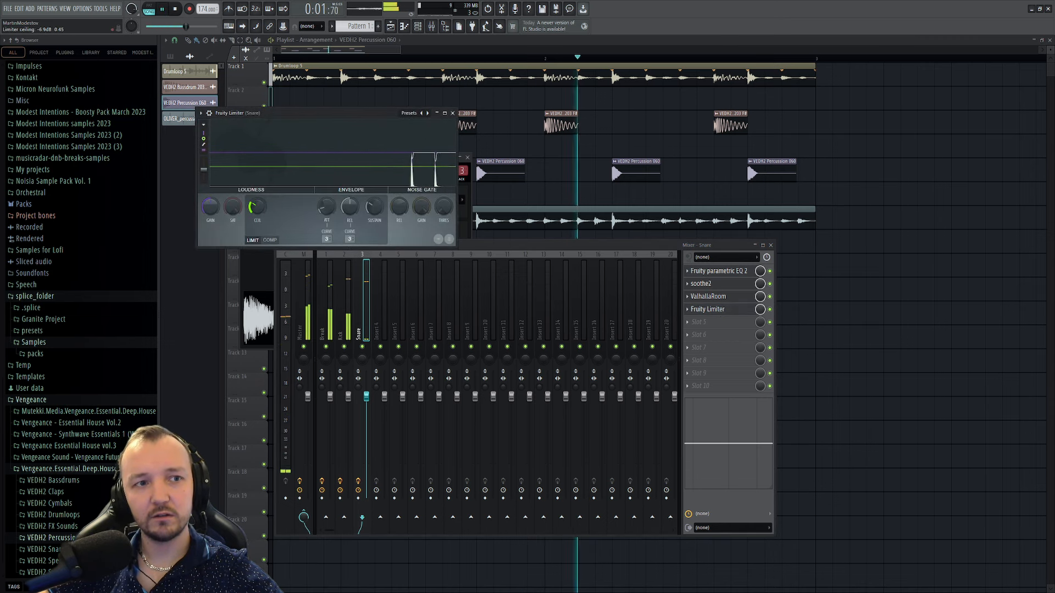
left_click_drag(257, 208, 256, 203)
key("space")
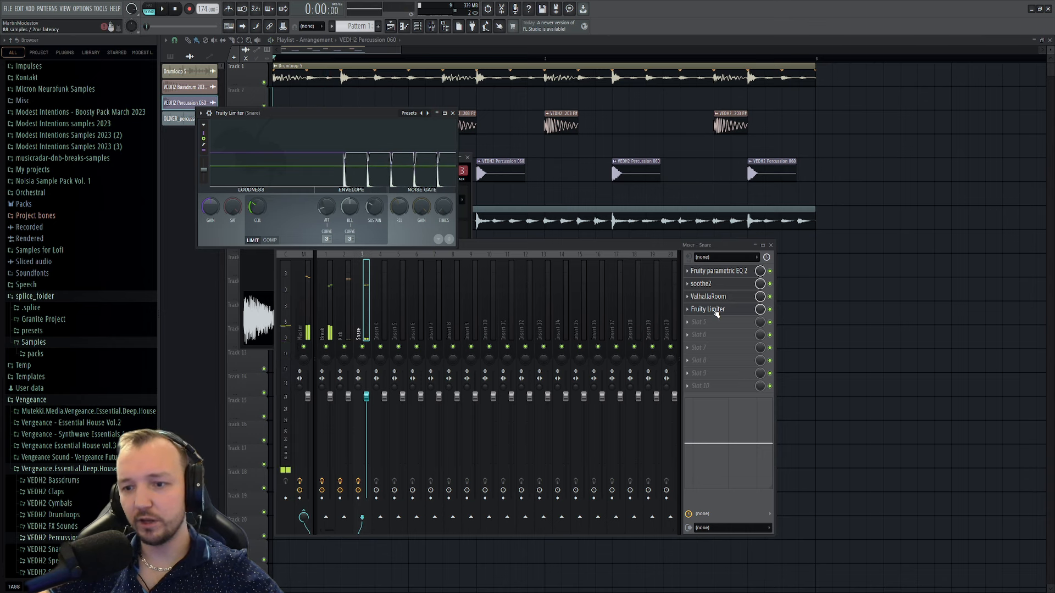
- Place ValhallaRoom after the limiter on the Snare track, and add Fruity WaveShaper in slot 2 with an upward curve at about 11.5% tension
scroll(714, 312, "down", 1)
left_click_drag(715, 312, 709, 302)
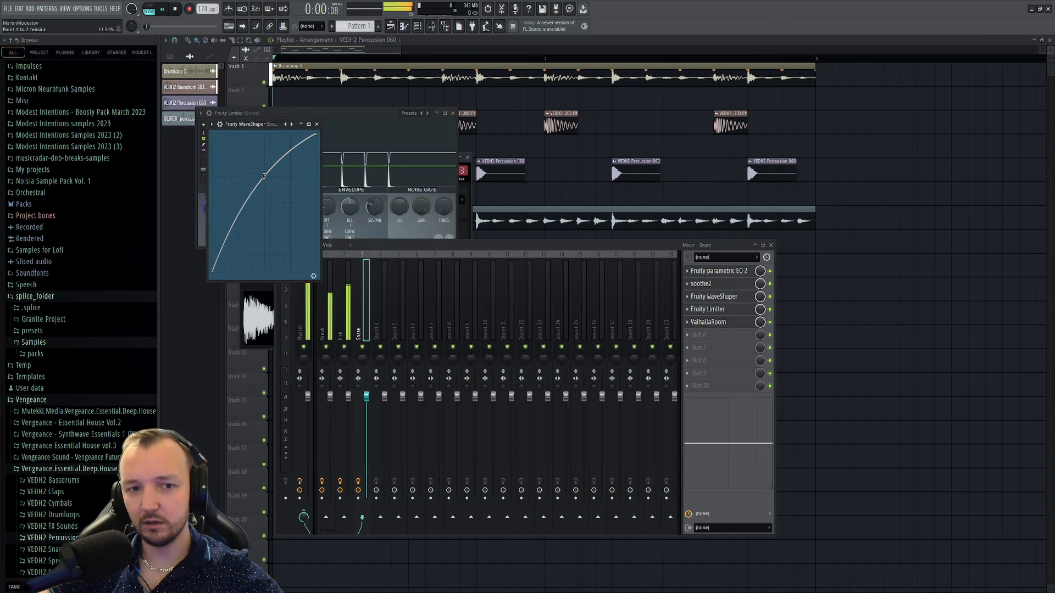
scroll(736, 284, "down", 1)
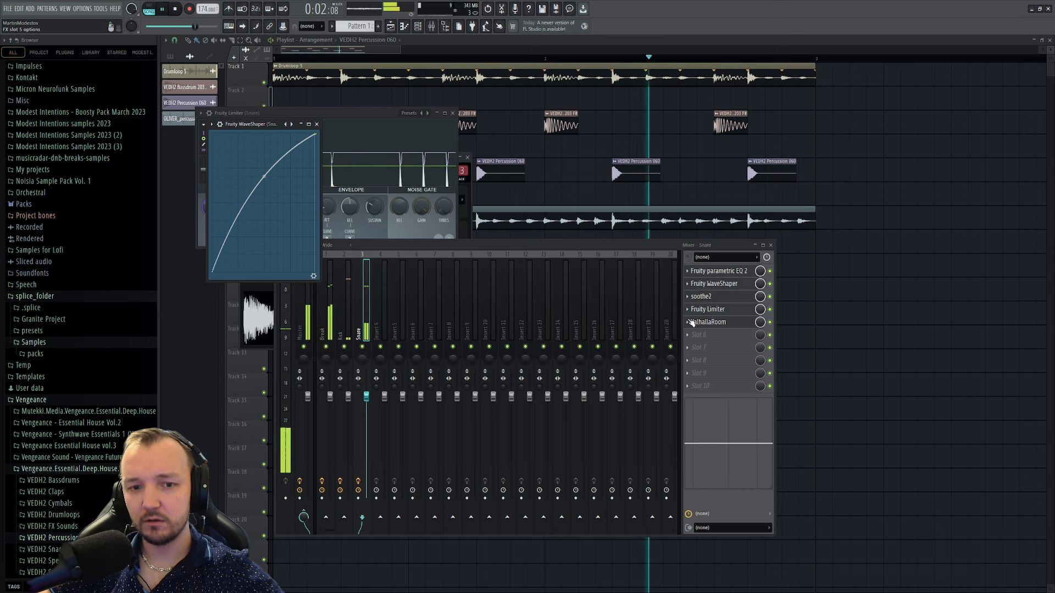
- Check the Snare track's limiter and set ValhallaRoom's mix to 6.5%
left_click(703, 312)
left_click(703, 312)
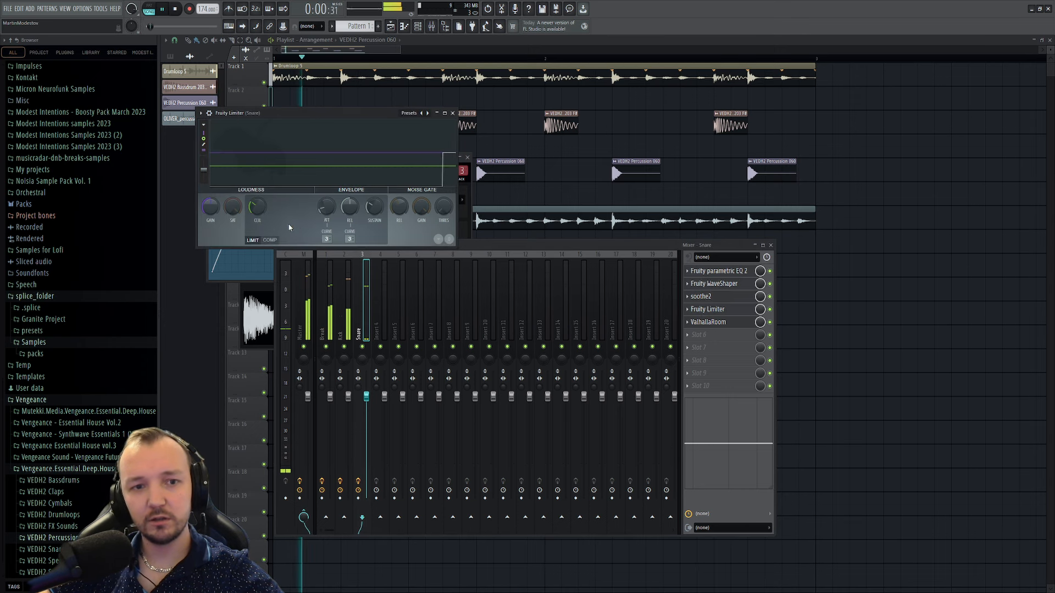
left_click(734, 325)
left_click_drag(205, 209, 209, 245)
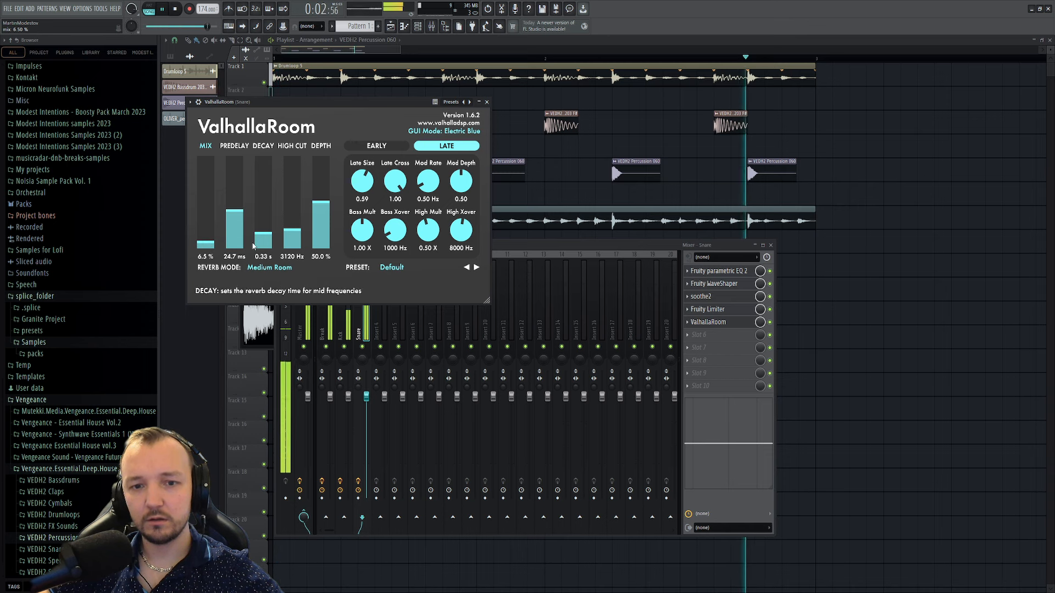
- Try soothe2 after the Fruity Limiter in the Snare track's effect chain while the beat plays, and restore its original position
left_click(728, 272)
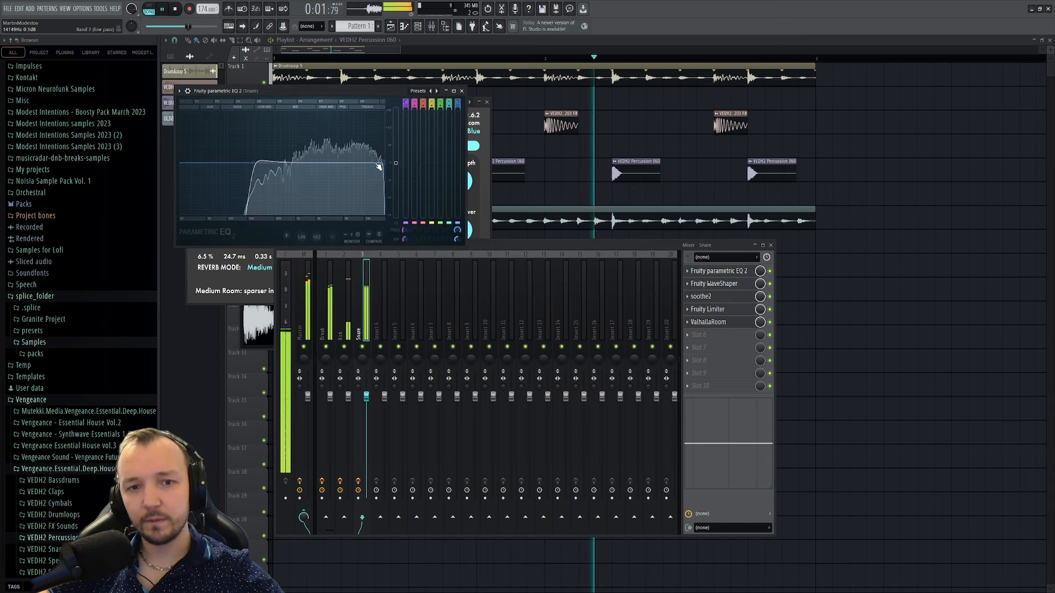
left_click_drag(725, 299, 725, 312)
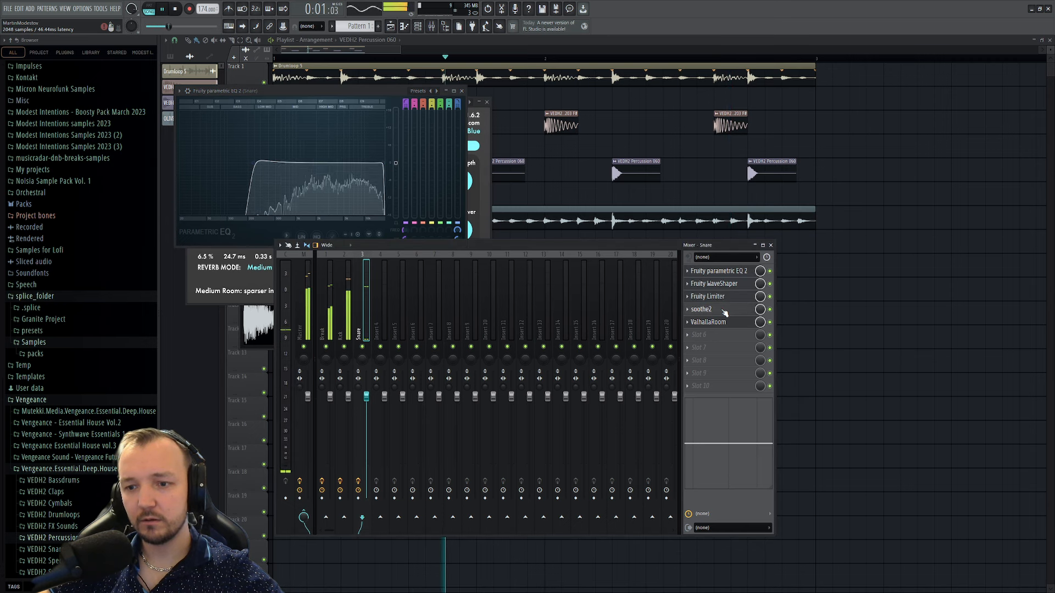
scroll(724, 312, "up", 1)
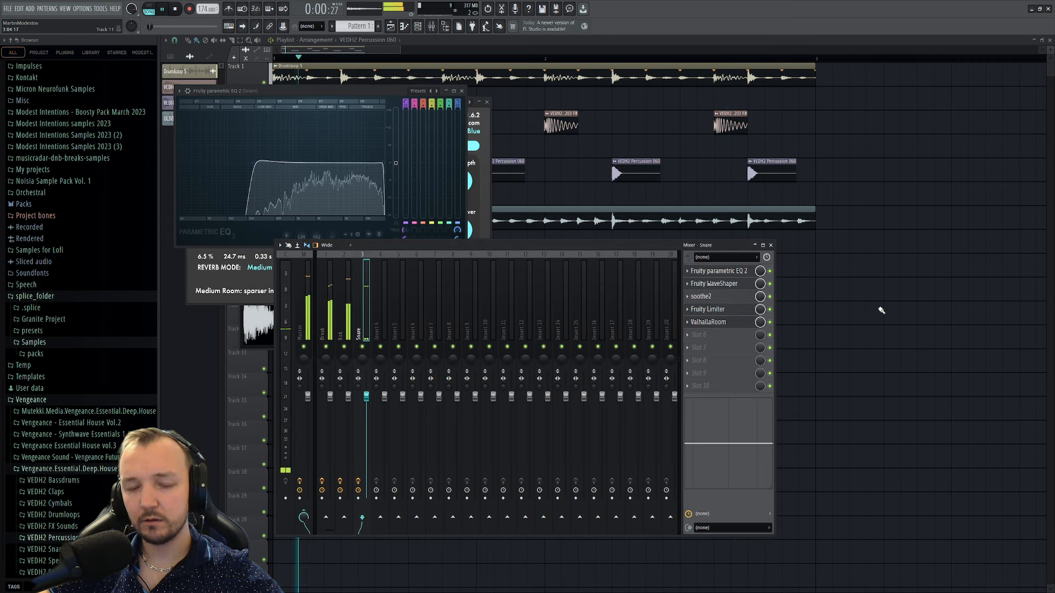
key("space")
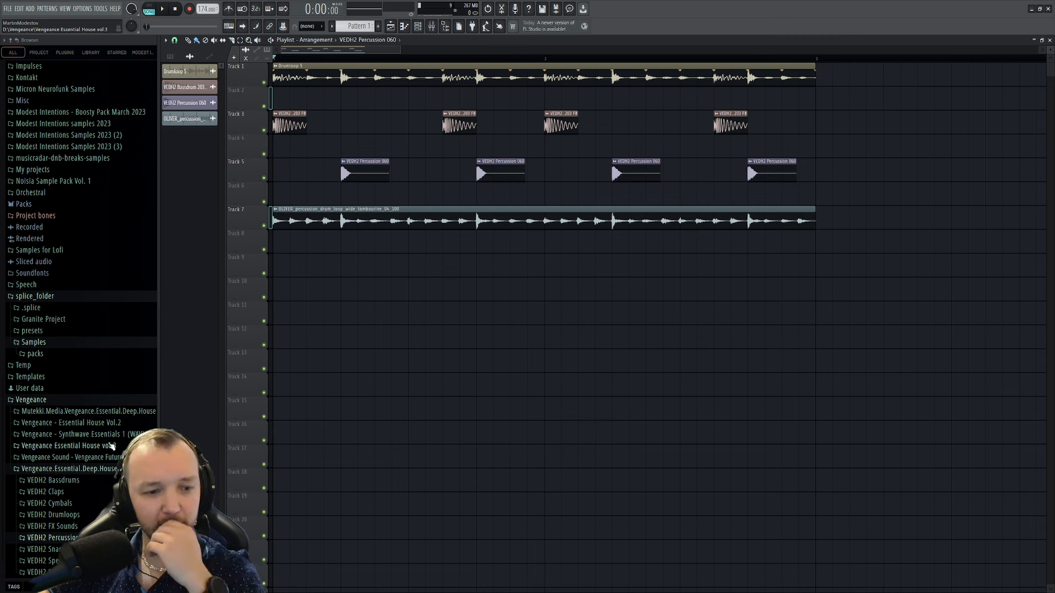
- In the Snare track's Parametric EQ 2, set the low-pass to 14491 Hz and the high-pass to 274 Hz with 59% width
left_click(431, 26)
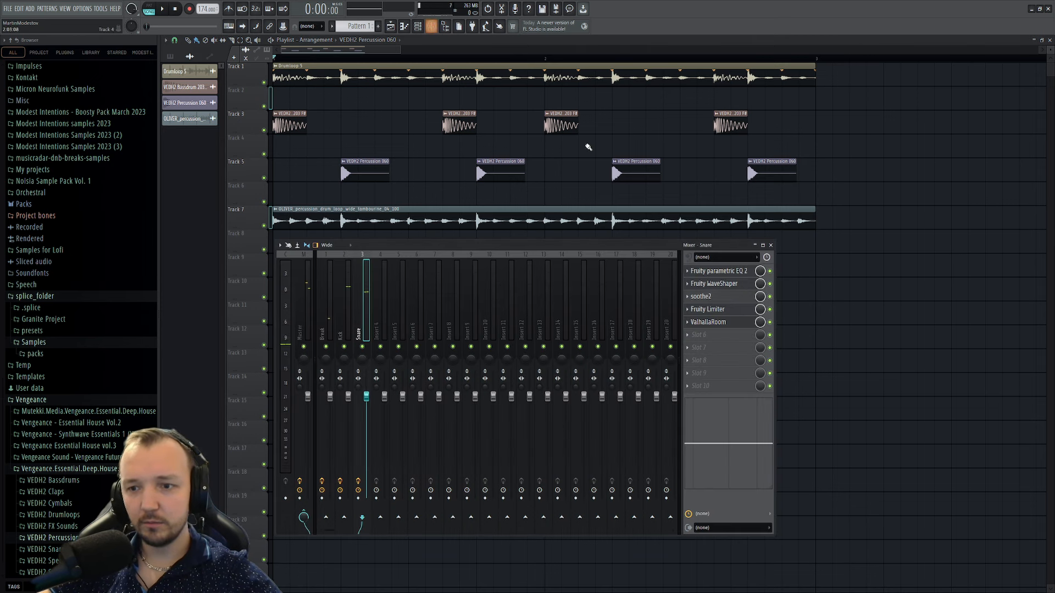
left_click(721, 271)
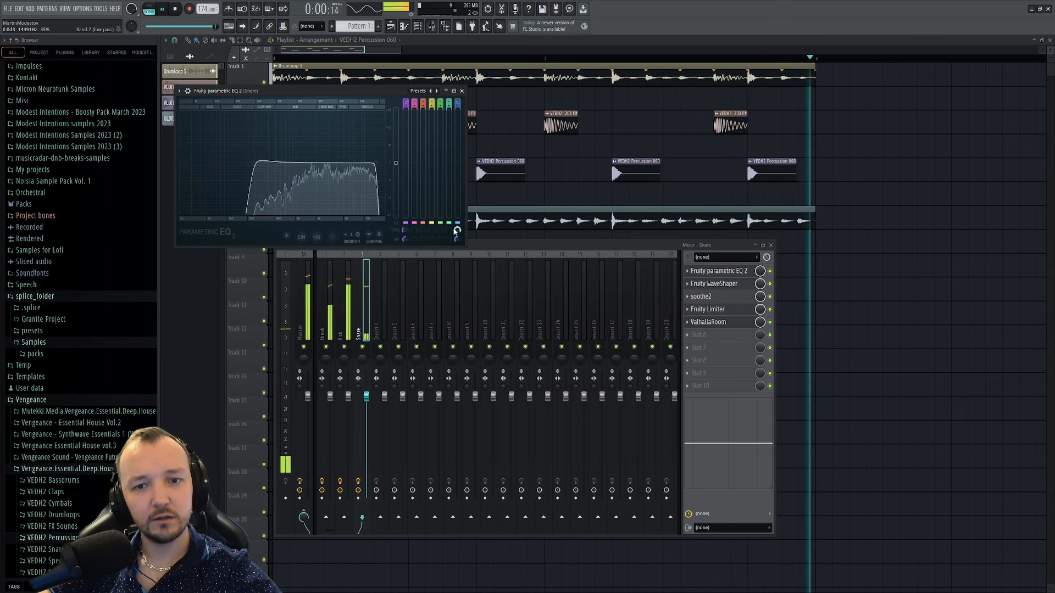
left_click_drag(404, 239, 404, 230)
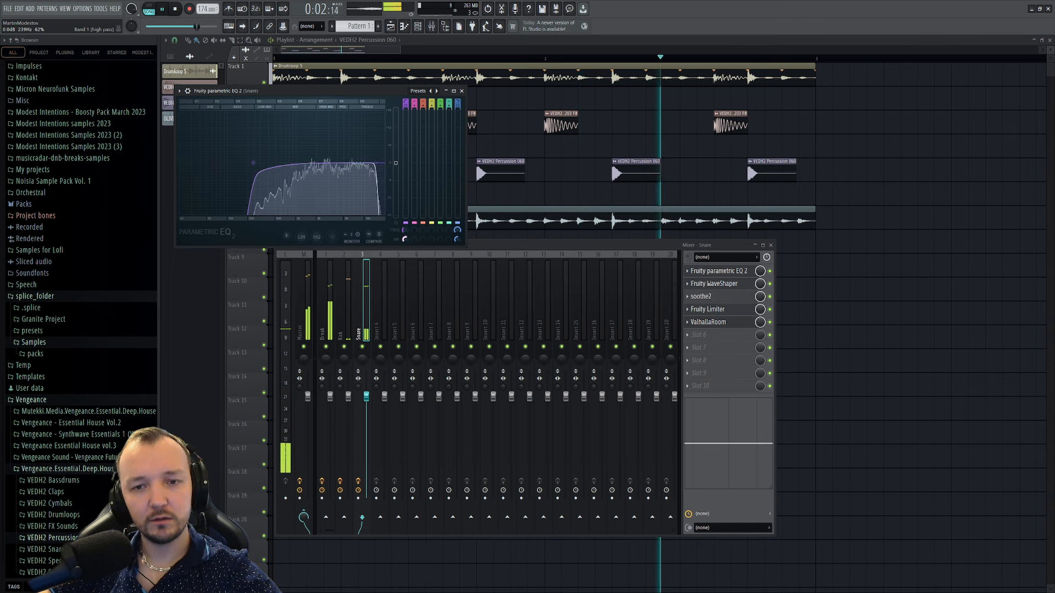
key("space")
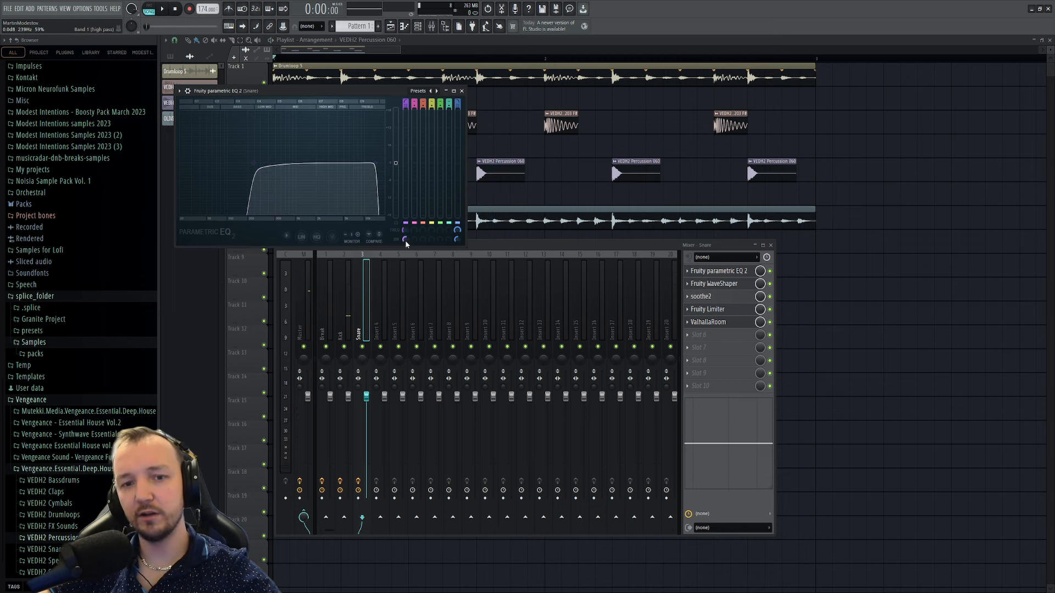
left_click_drag(405, 230, 404, 225)
key("space")
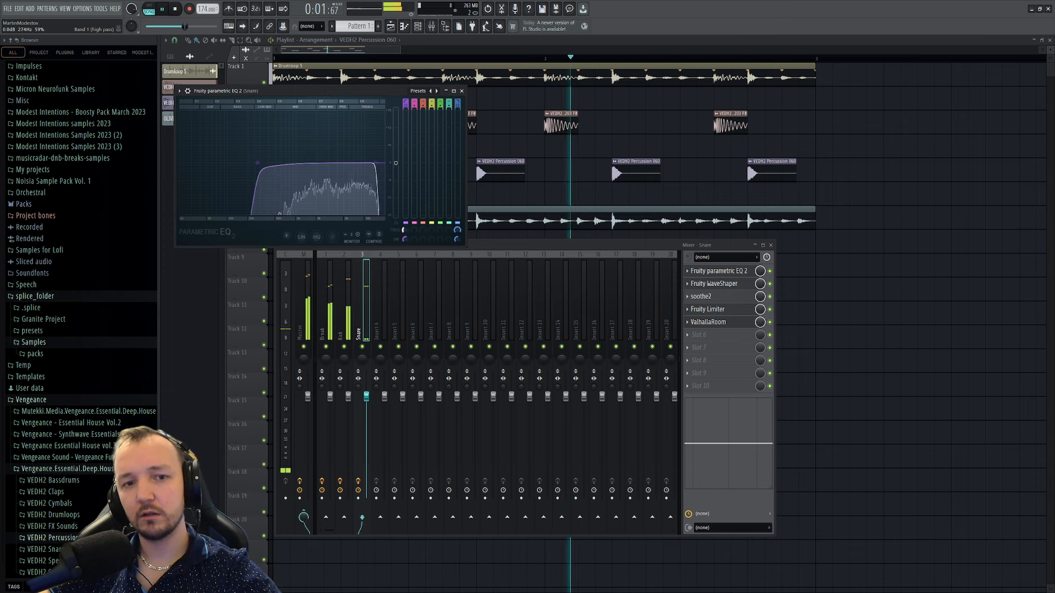
key("space")
key("F12")
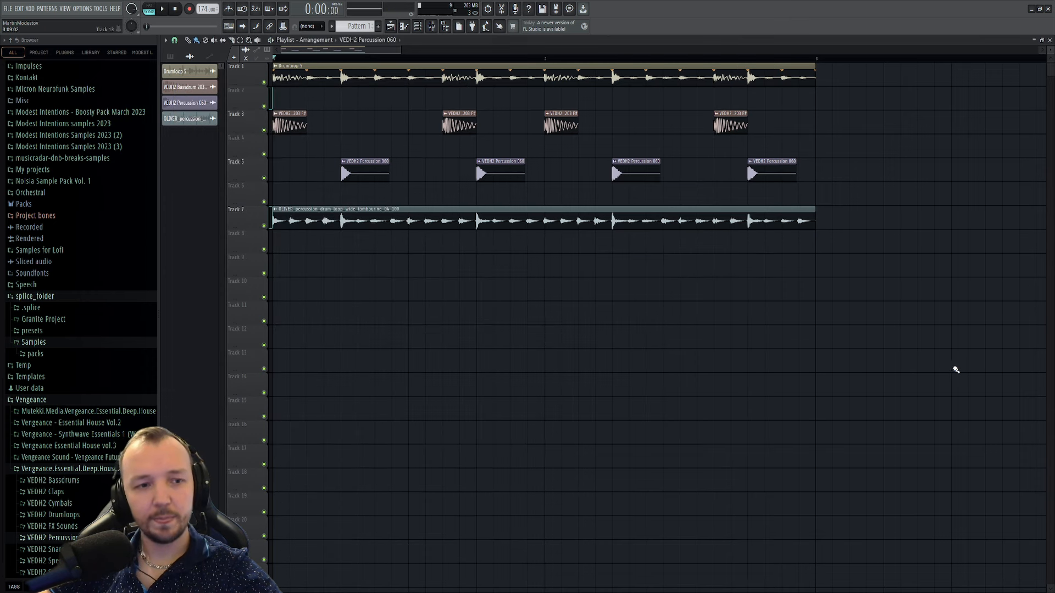
- Audition break loops in the musicradar-dnb-breaks-samples folder, working through to DNB_BREAK_46
left_click(63, 158)
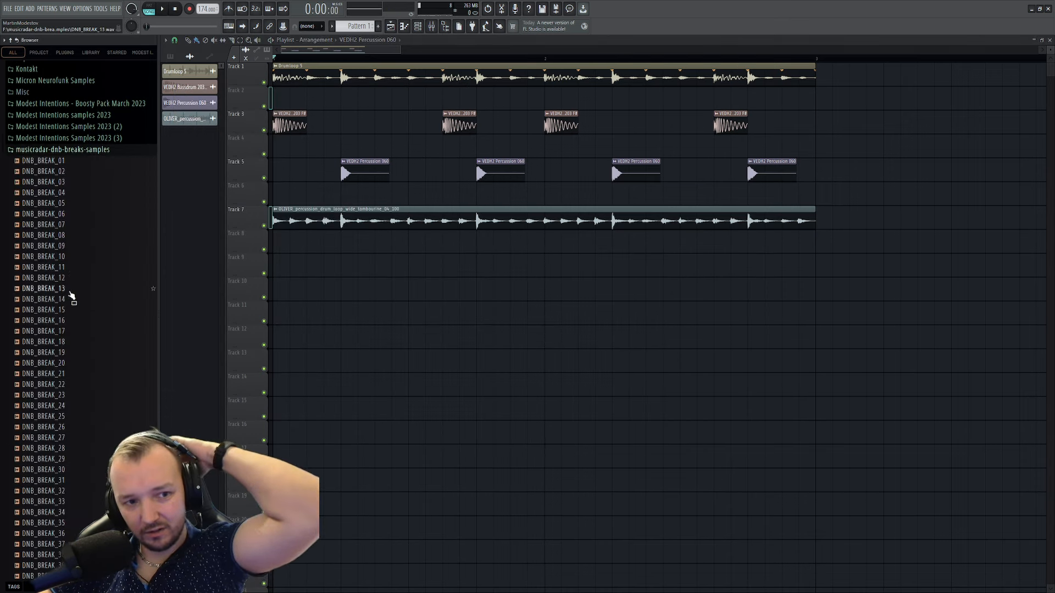
left_click(59, 343)
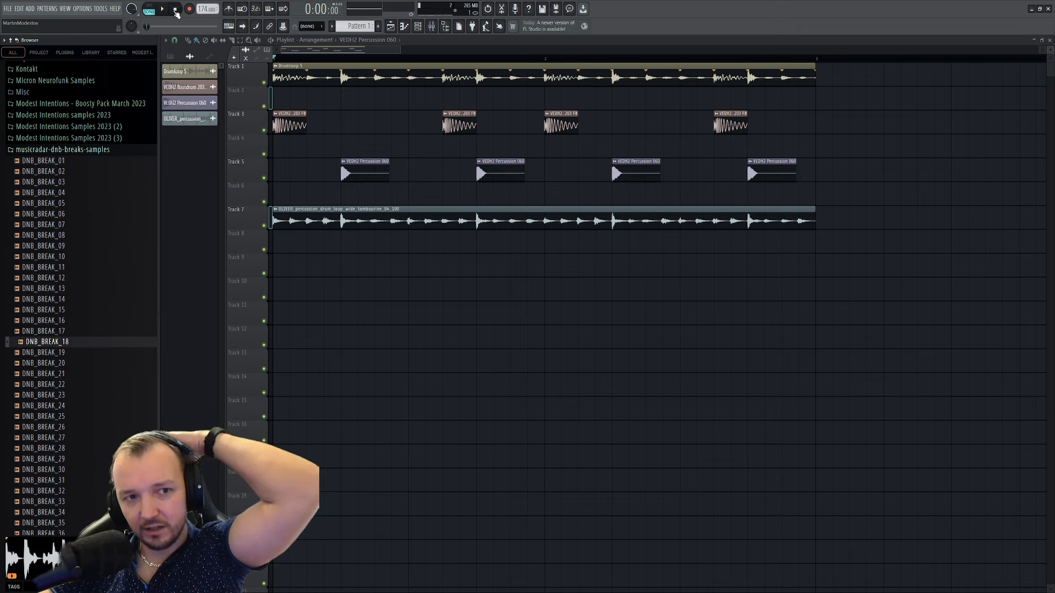
scroll(63, 244, "down", 4)
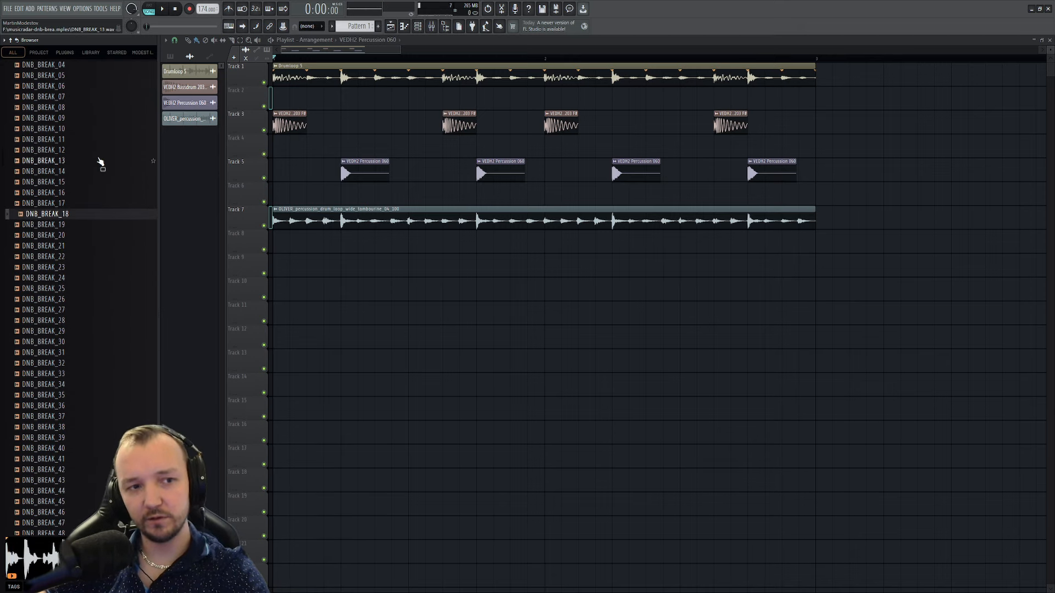
left_click(63, 142)
left_click(82, 300)
key("Down")
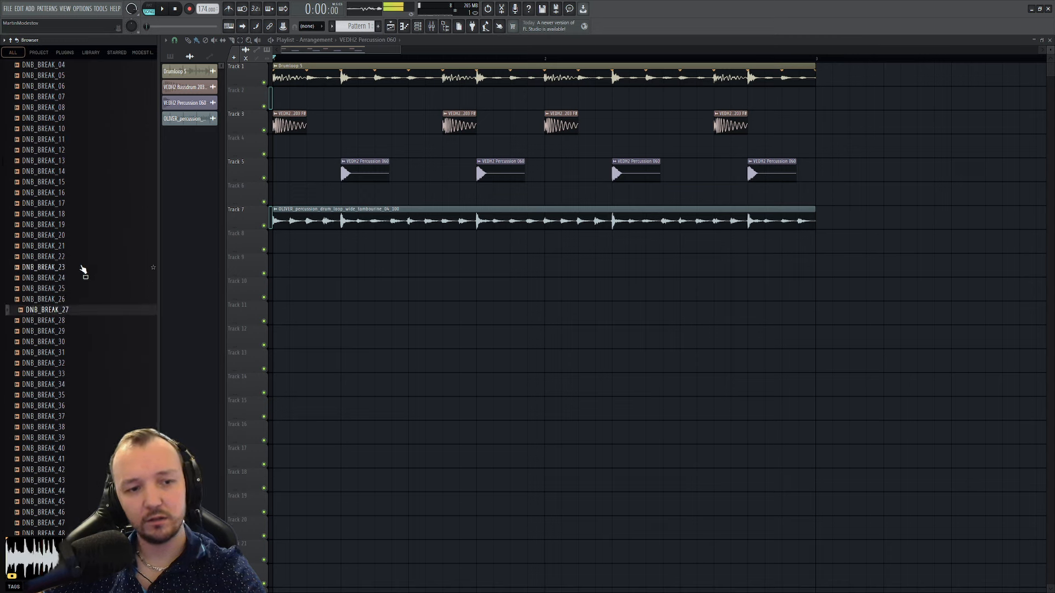
left_click(85, 479)
scroll(82, 406, "down", 10)
key("Down")
key("Down")
key("Down")
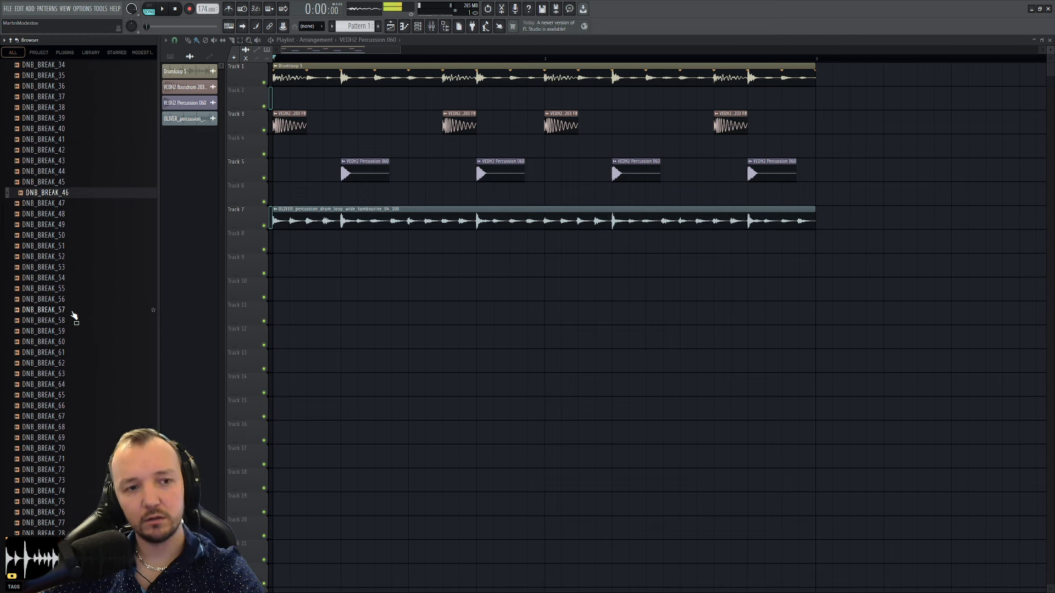
- Place DNB_BREAK_46 on Track 9 at the first snare hit and trim the clip down to that single hit
left_click_drag(67, 195, 341, 274)
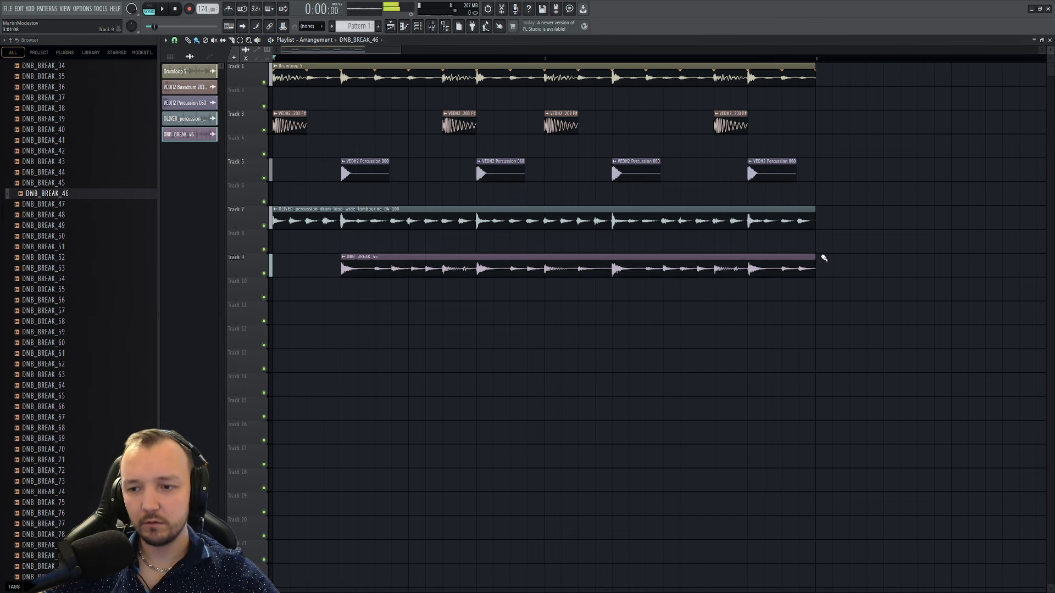
left_click_drag(812, 259, 391, 268)
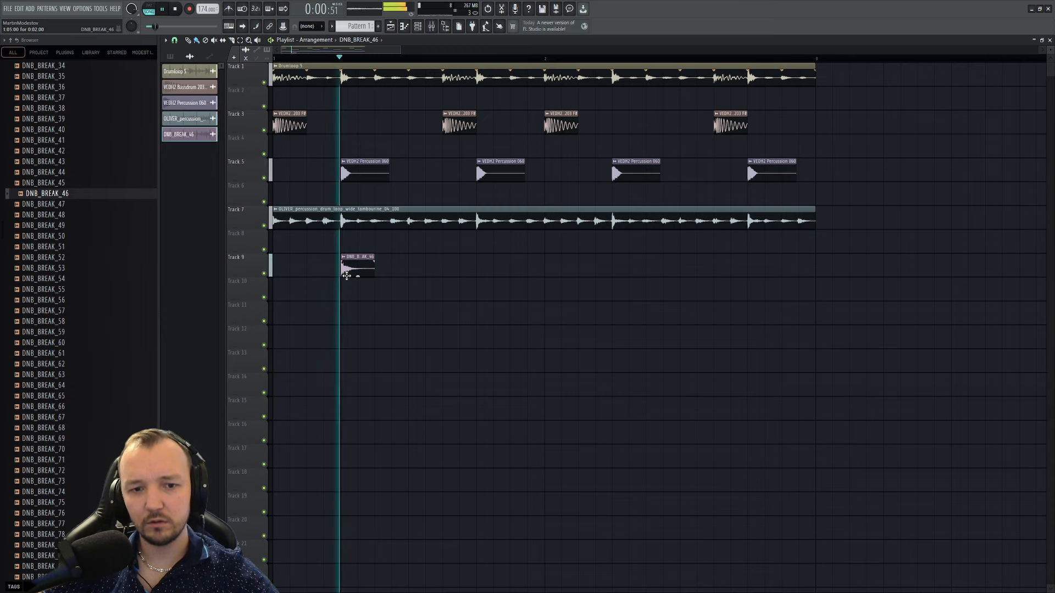
key("space")
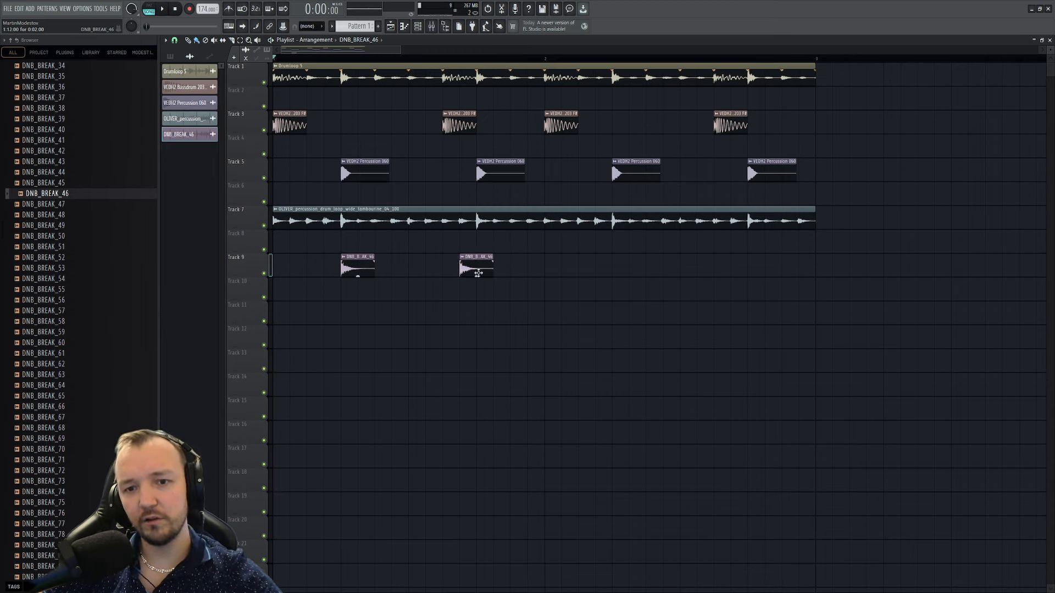
- Copy the trimmed DNB_BREAK_46 hit onto the other three snare positions on Track 9 and open its channel level settings
key("space")
left_click_drag(526, 273, 631, 262)
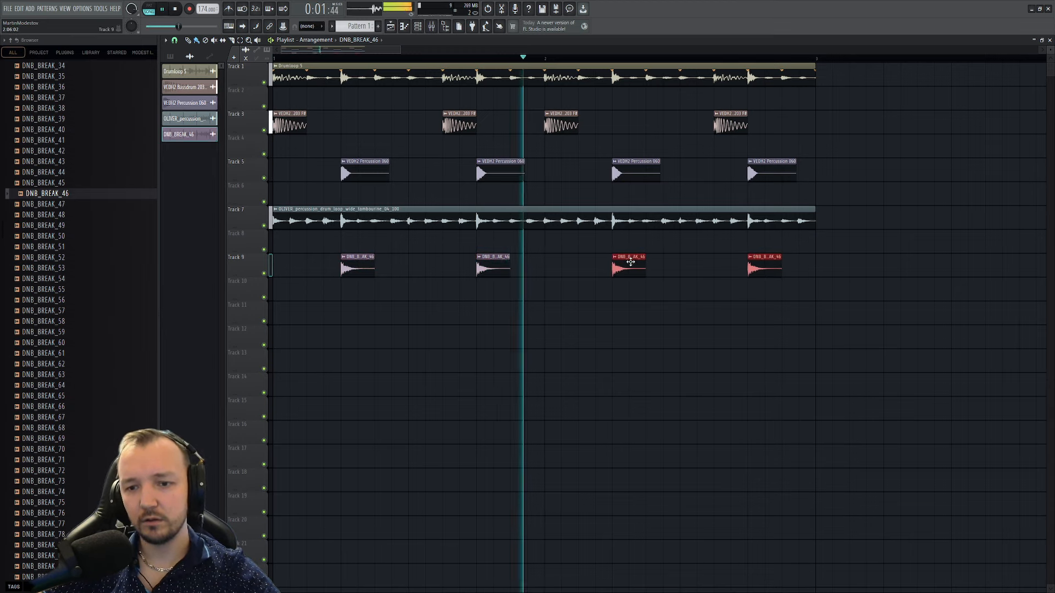
double_click(616, 274)
left_click(203, 106)
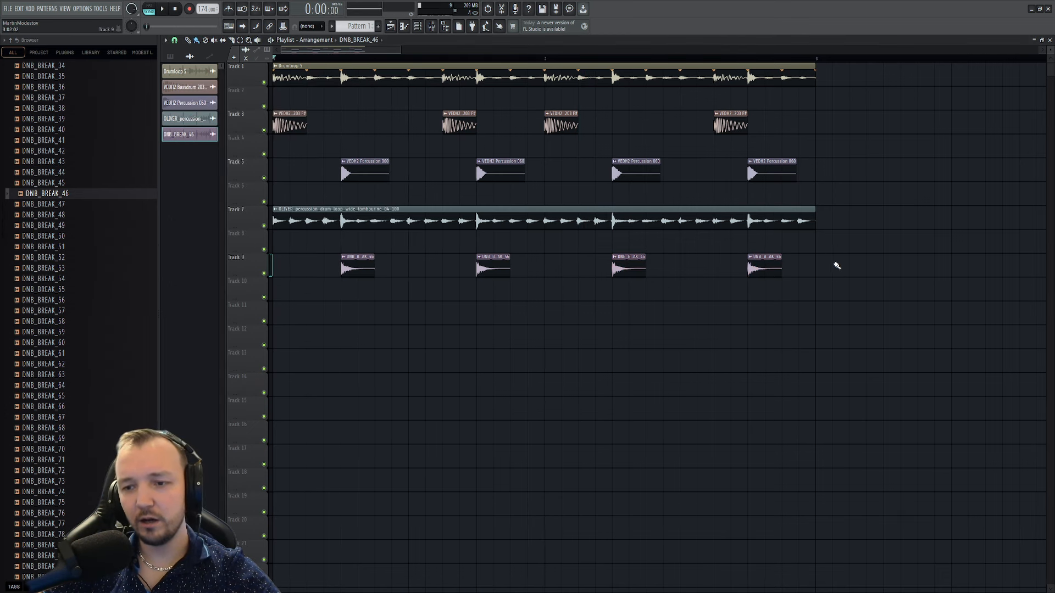
- Swap the Track 9 clip's sample through other breaks from DNB_BREAK_47 to DNB_BREAK_55 to compare them in the playing beat
left_click_drag(834, 263, 359, 282)
double_click(360, 265)
right_click(413, 357)
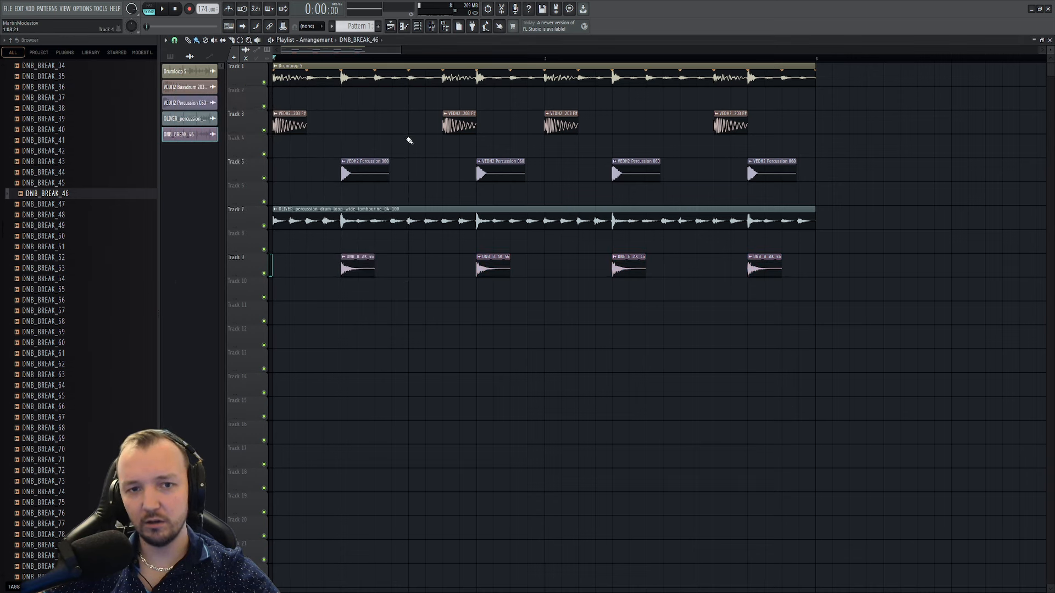
double_click(347, 276)
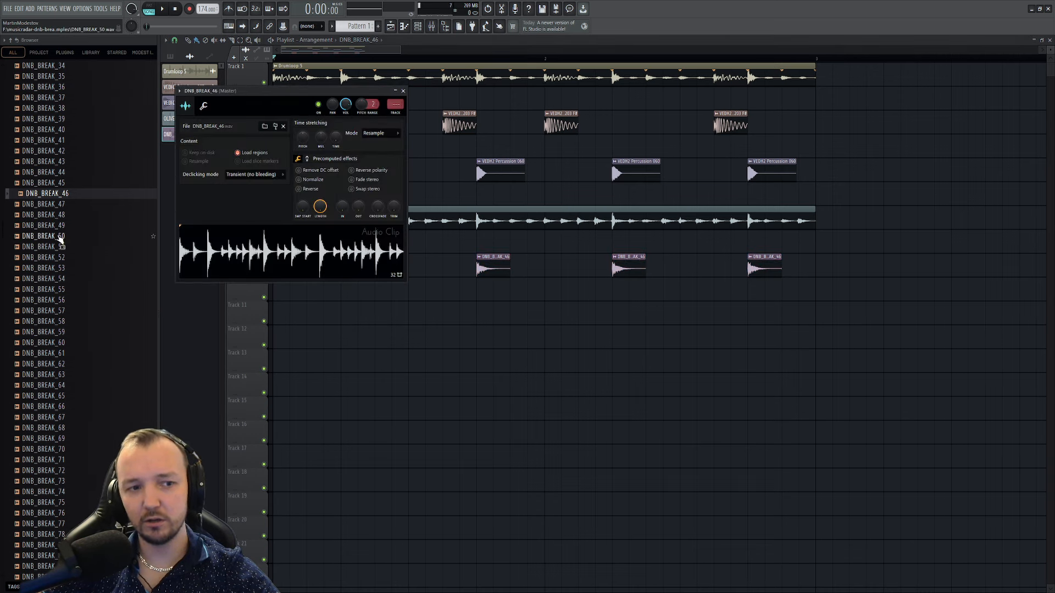
left_click(65, 205)
left_click(64, 215)
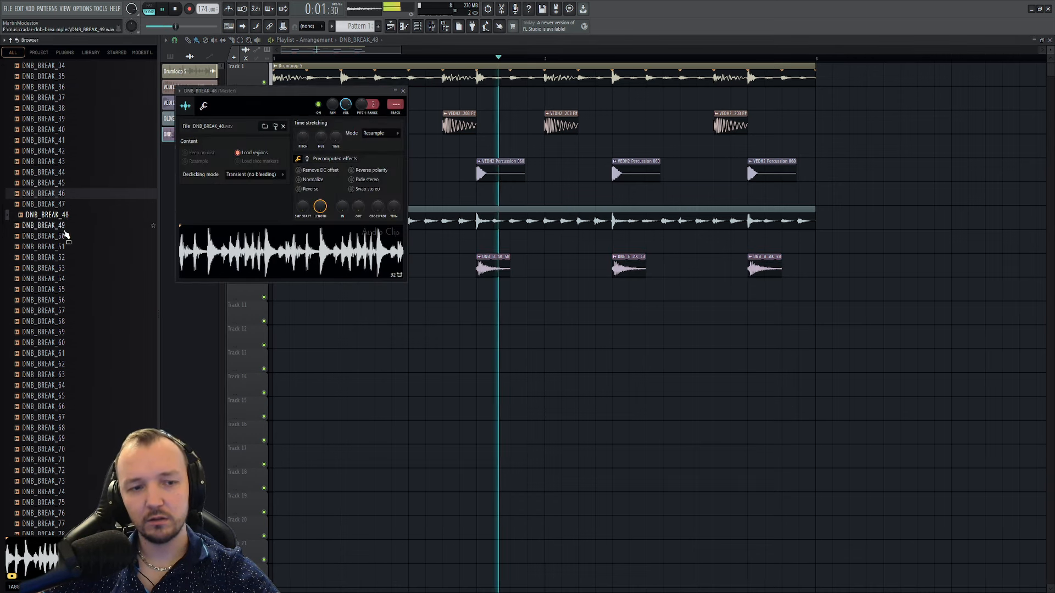
left_click(64, 225)
left_click(65, 236)
left_click(64, 247)
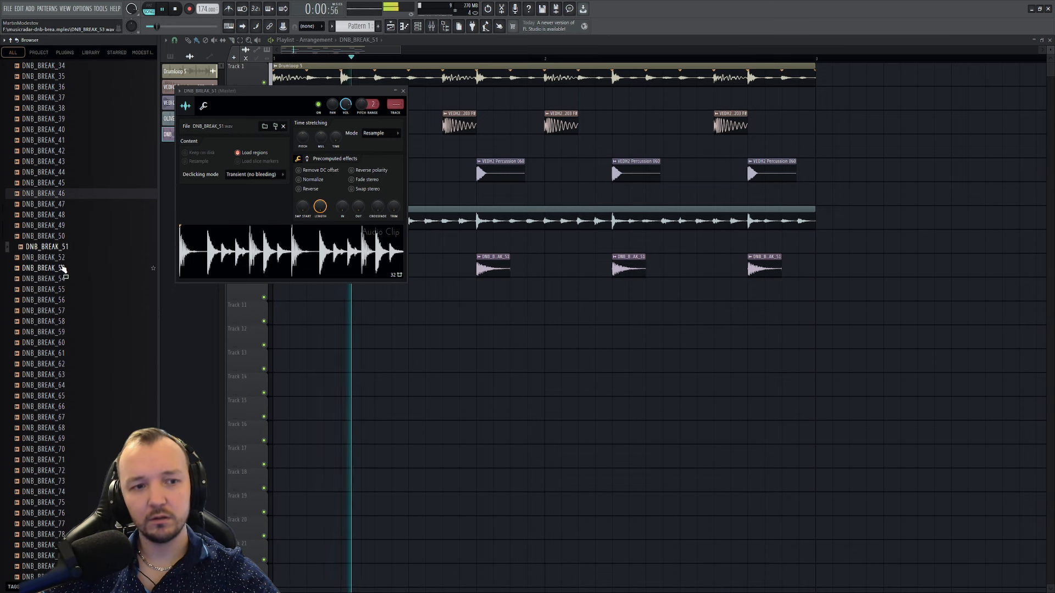
left_click(63, 239)
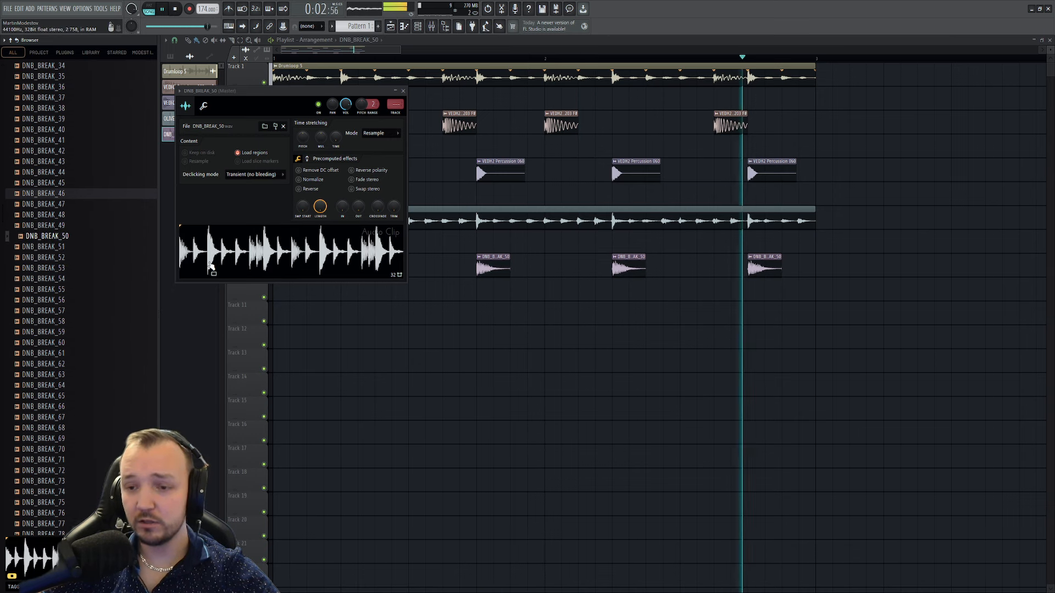
left_click(63, 257)
left_click(60, 279)
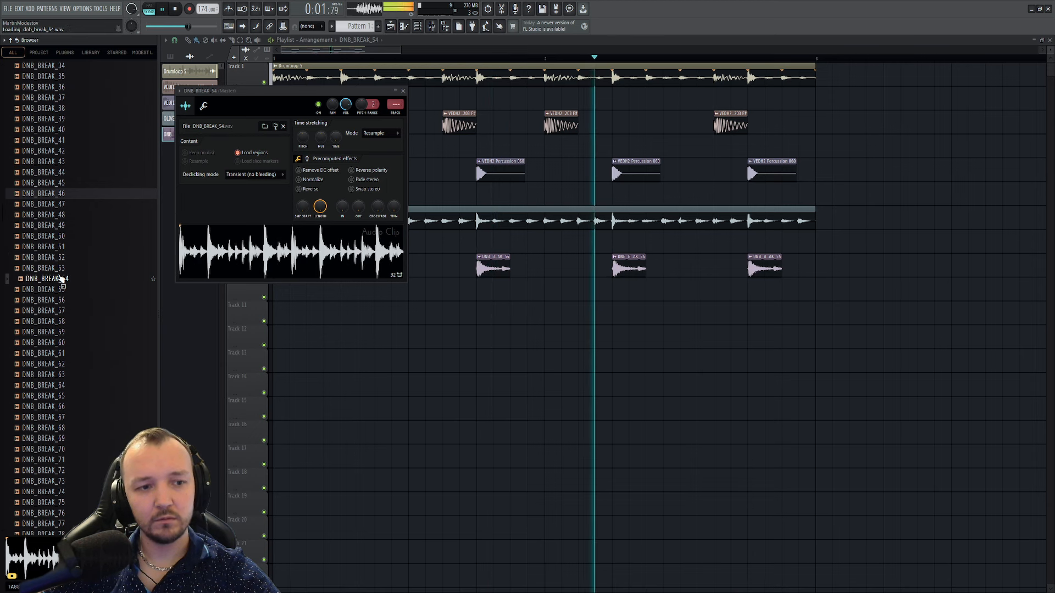
left_click(60, 292)
- Select all four break clips on Track 9, add a fade-out to them and play the beat
left_click_drag(858, 265, 363, 270)
key("space")
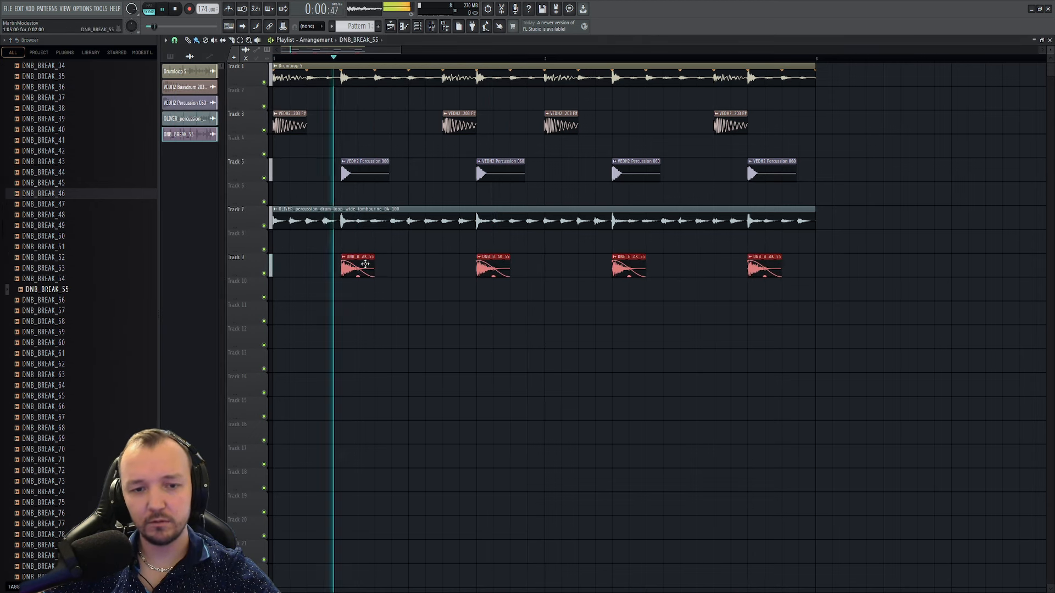
- Swap the Track 9 clip's sample through DNB_BREAK_56 to DNB_BREAK_60 while the beat plays
double_click(357, 266)
left_click(77, 301)
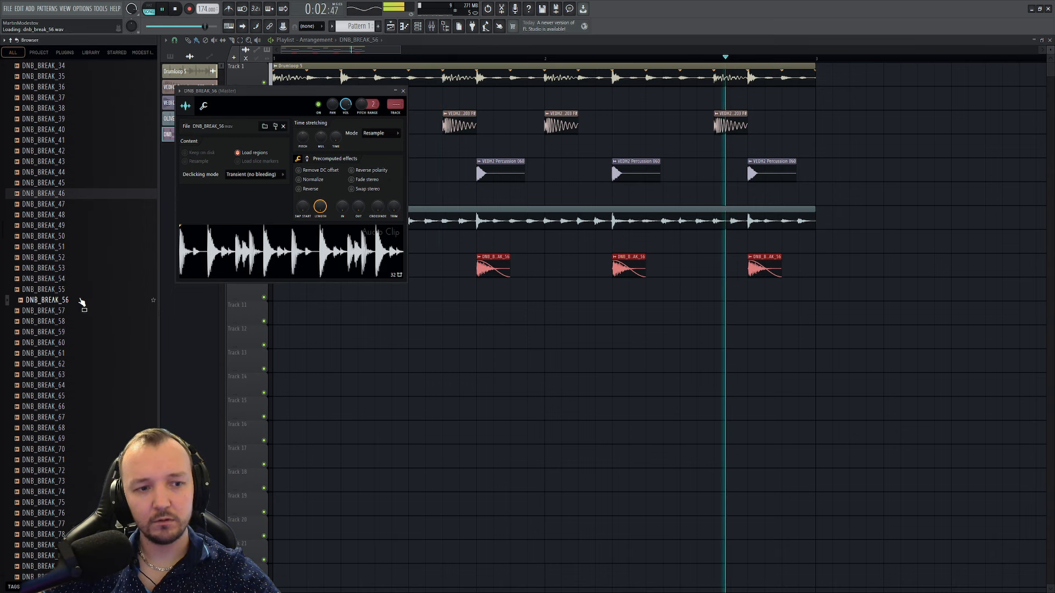
left_click(73, 311)
left_click(64, 322)
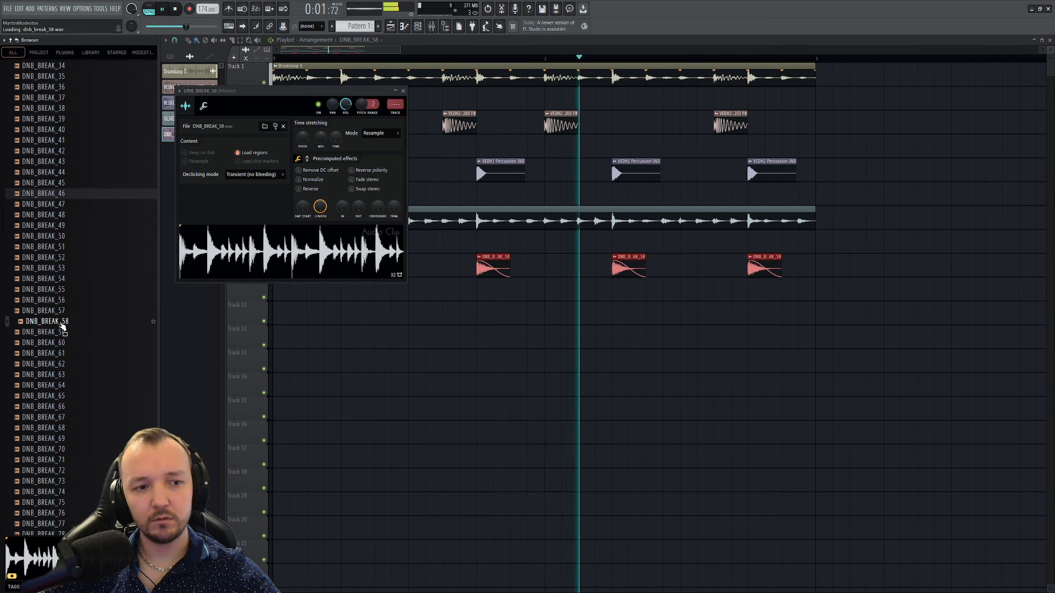
left_click(64, 333)
left_click(63, 344)
scroll(65, 348, "down", 4)
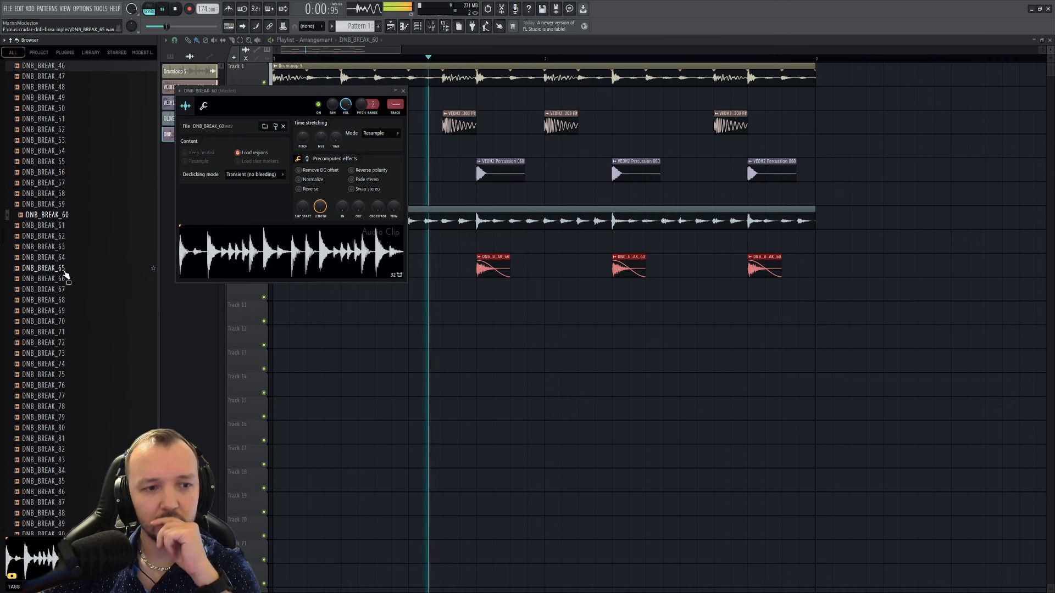
- Try DNB_BREAK_61 onward in the Track 9 clips, load DNB_BREAK_66 and set the channel's volume multiplier to 56%
left_click(204, 105)
left_click(56, 226)
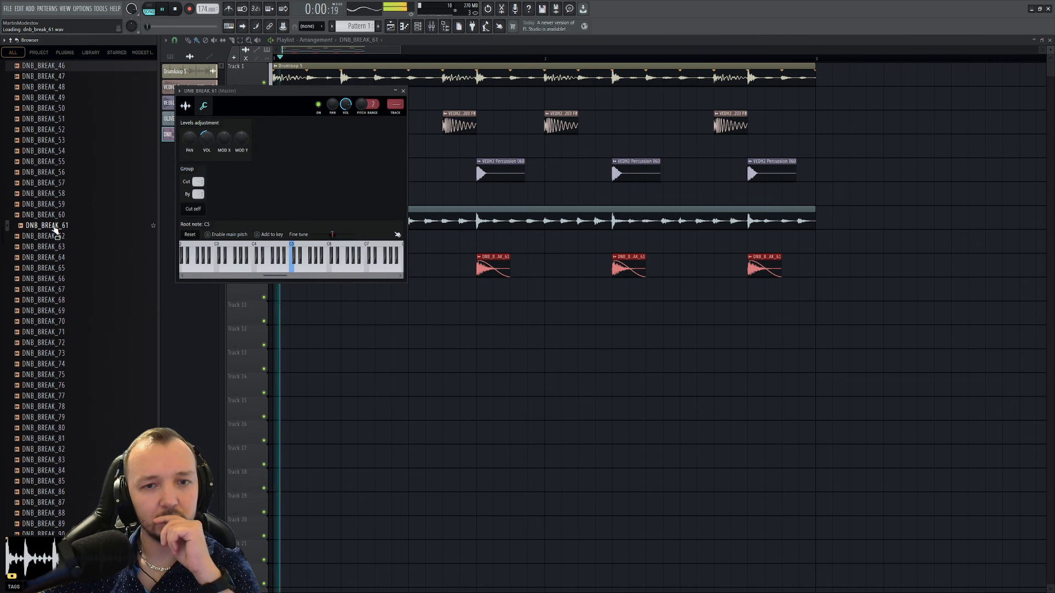
left_click(62, 238)
left_click(62, 248)
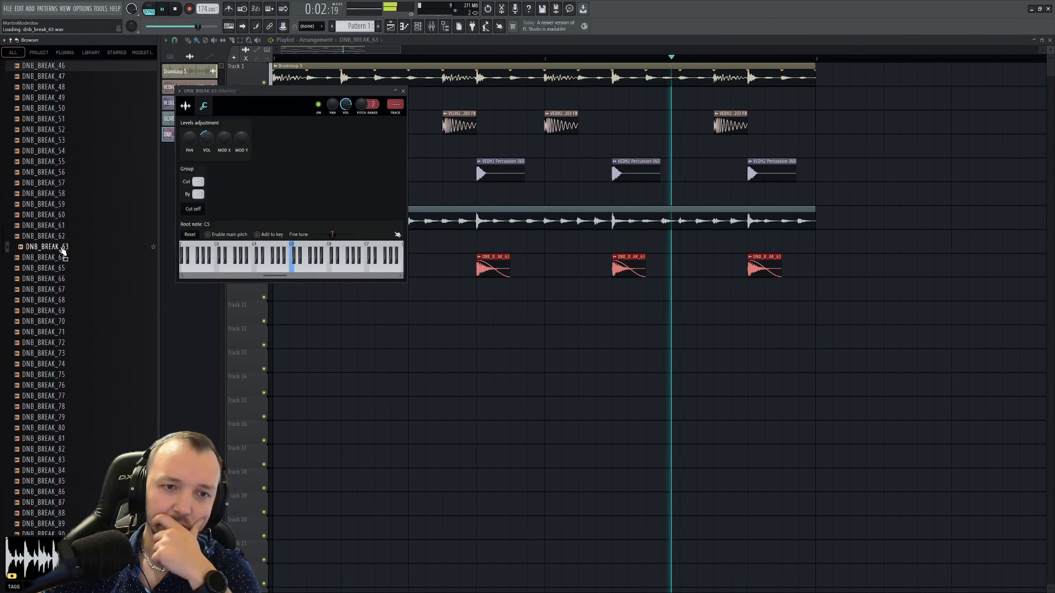
left_click(62, 260)
left_click(64, 268)
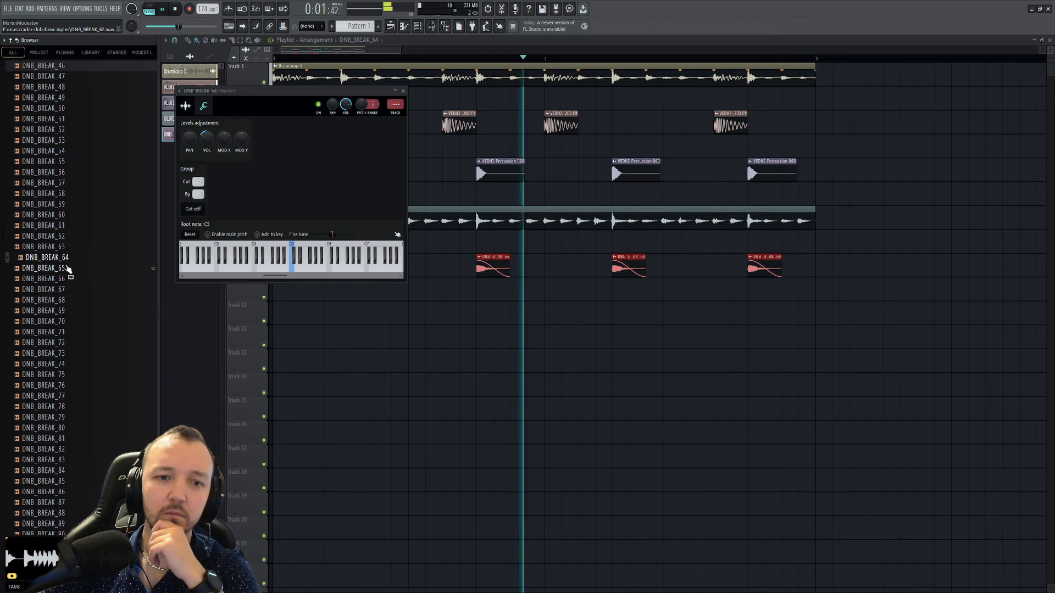
left_click(66, 278)
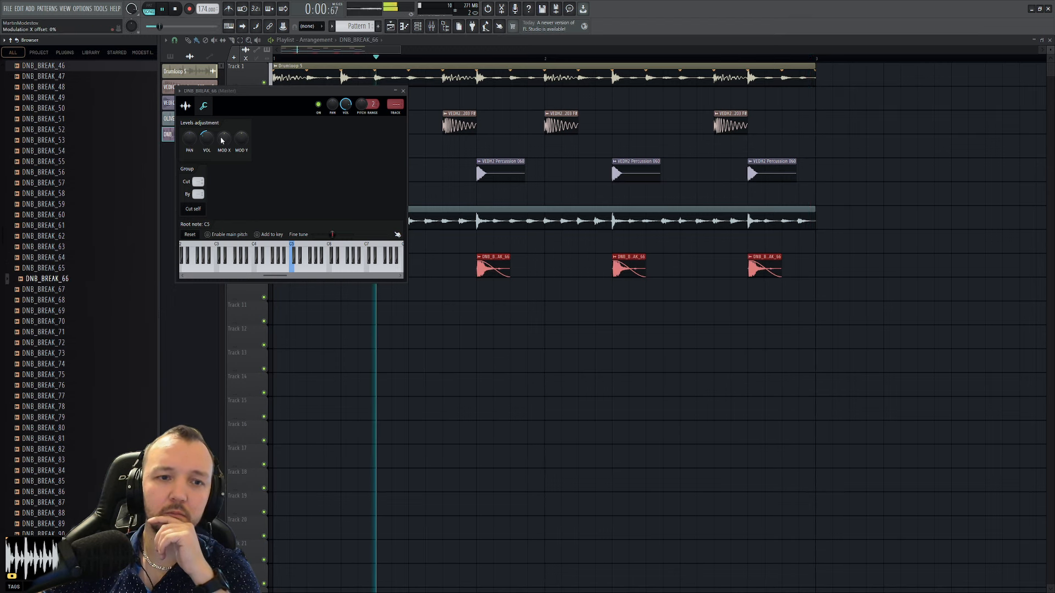
scroll(208, 139, "up", 5)
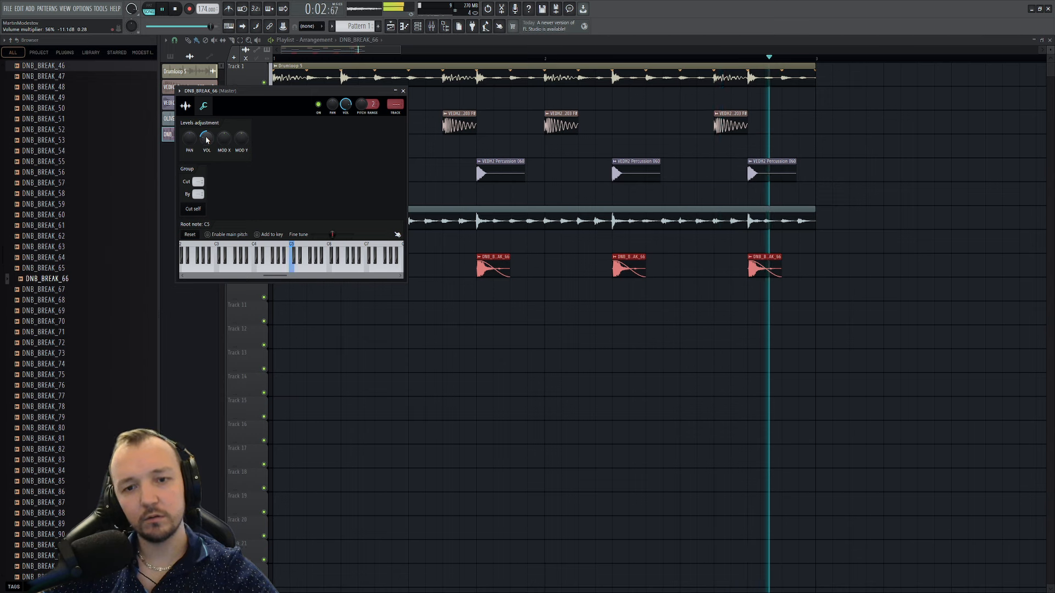
- Swap the Track 9 clips' sample through DNB_BREAK_67 to DNB_BREAK_74 while the beat plays
left_click(77, 290)
left_click(73, 302)
left_click(73, 311)
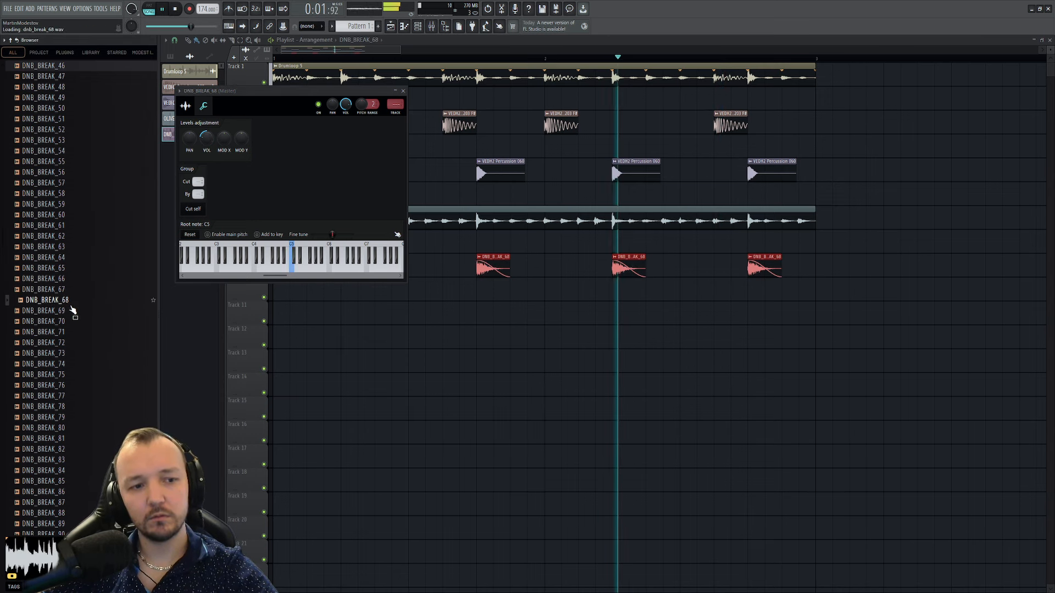
left_click(69, 321)
left_click(68, 332)
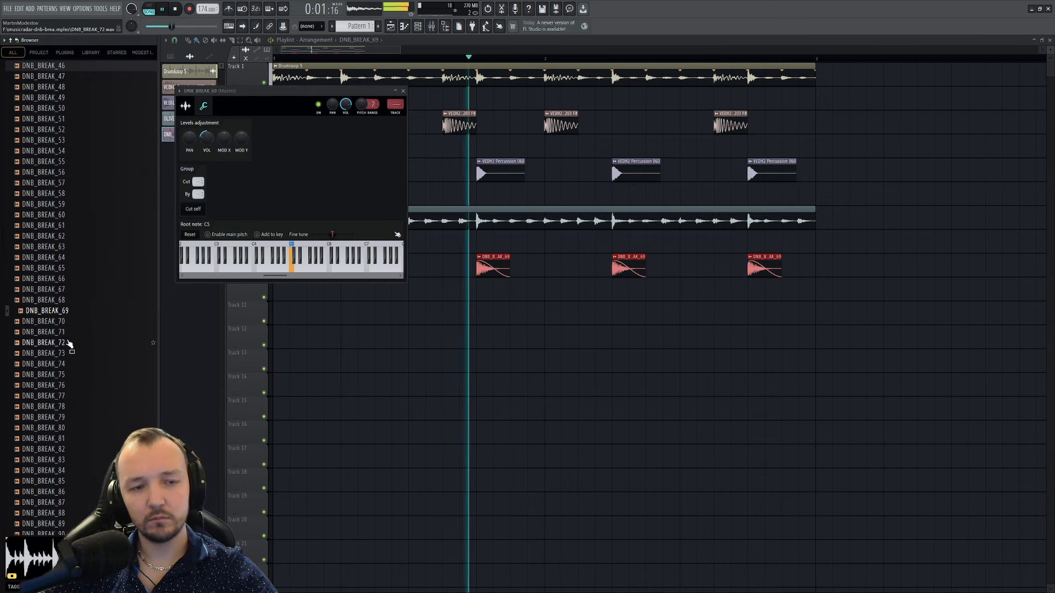
left_click(68, 342)
left_click(66, 353)
left_click(66, 364)
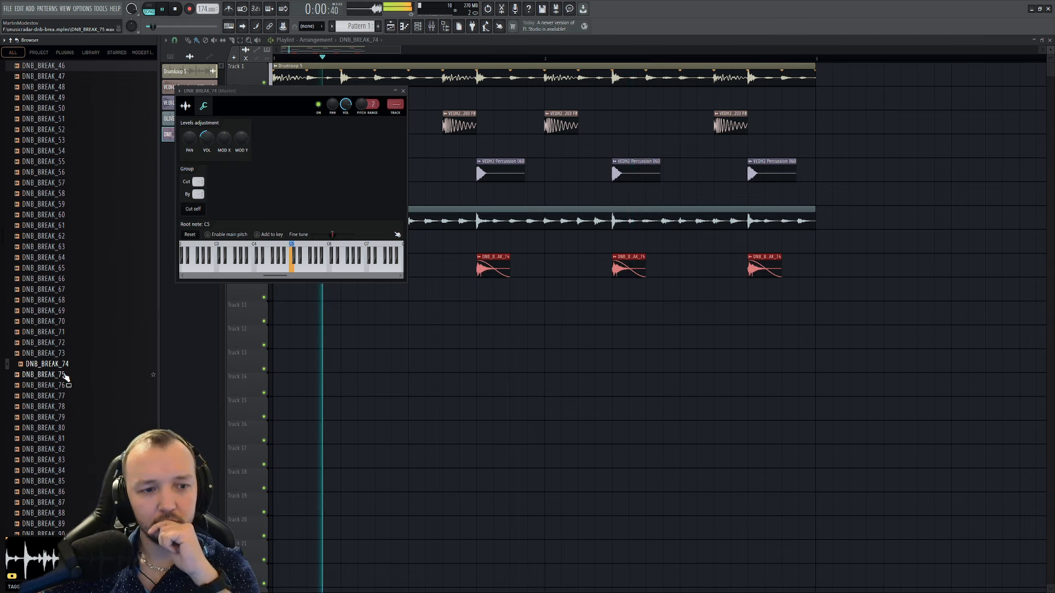
- Audition DNB_BREAK_75 through DNB_BREAK_81 in the Track 9 clips and go back to DNB_BREAK_80
left_click(66, 374)
left_click(68, 385)
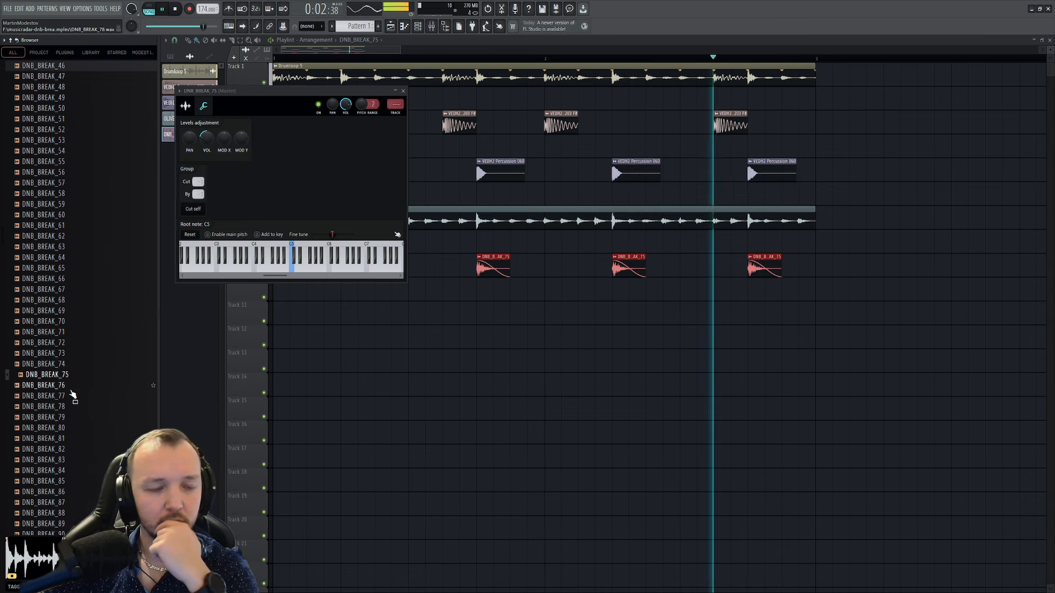
left_click(70, 396)
left_click(67, 418)
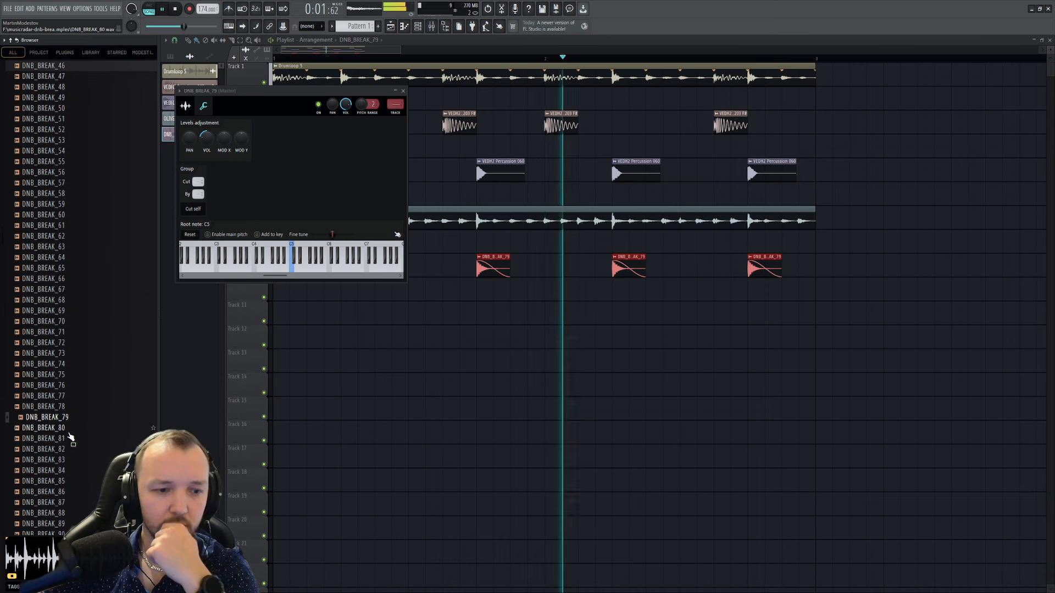
left_click(67, 439)
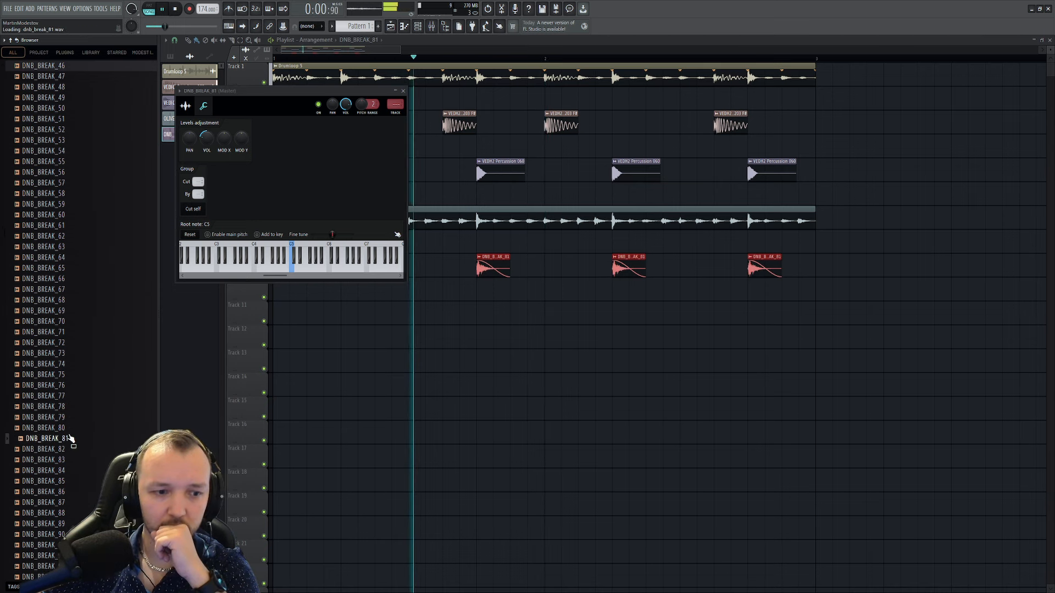
left_click(67, 429)
- Try DNB_BREAK_84, DNB_BREAK_86 and on to DNB_BREAK_90 as the Track 9 clips' sample in the playing beat
scroll(66, 429, "down", 4)
left_click(64, 335)
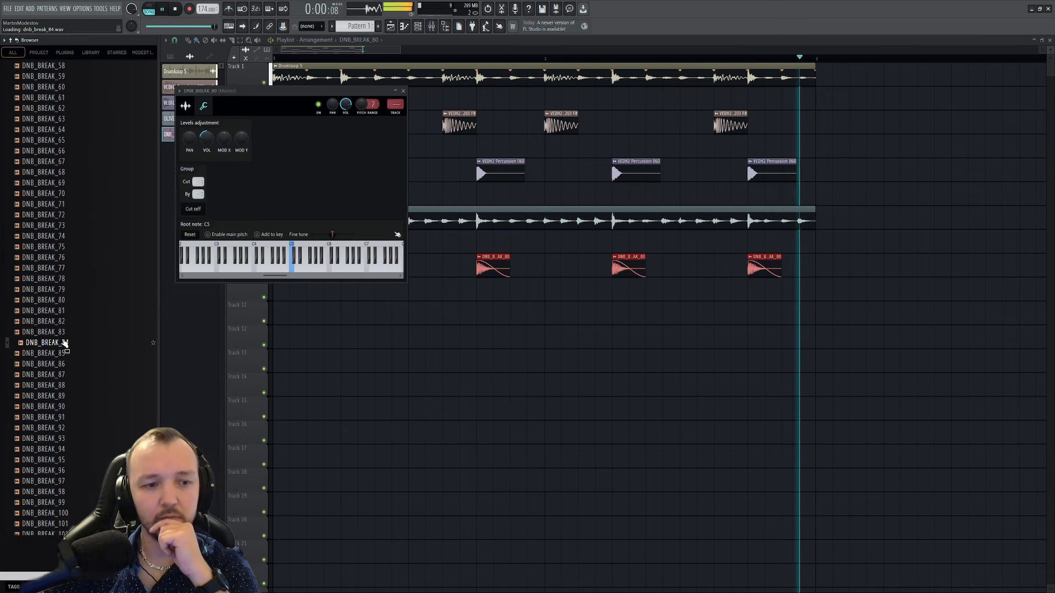
left_click(63, 366)
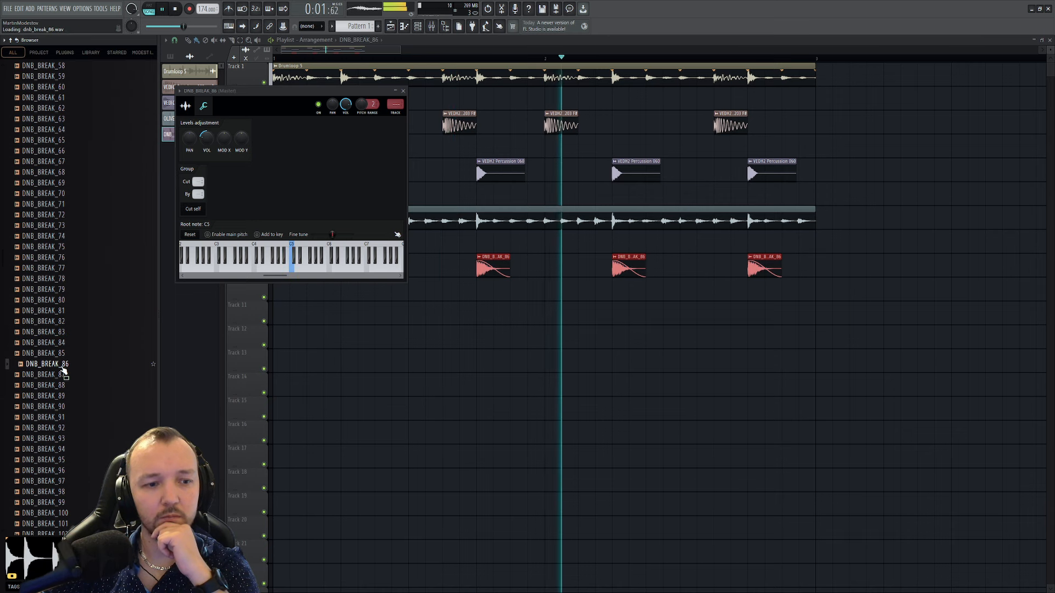
left_click(64, 397)
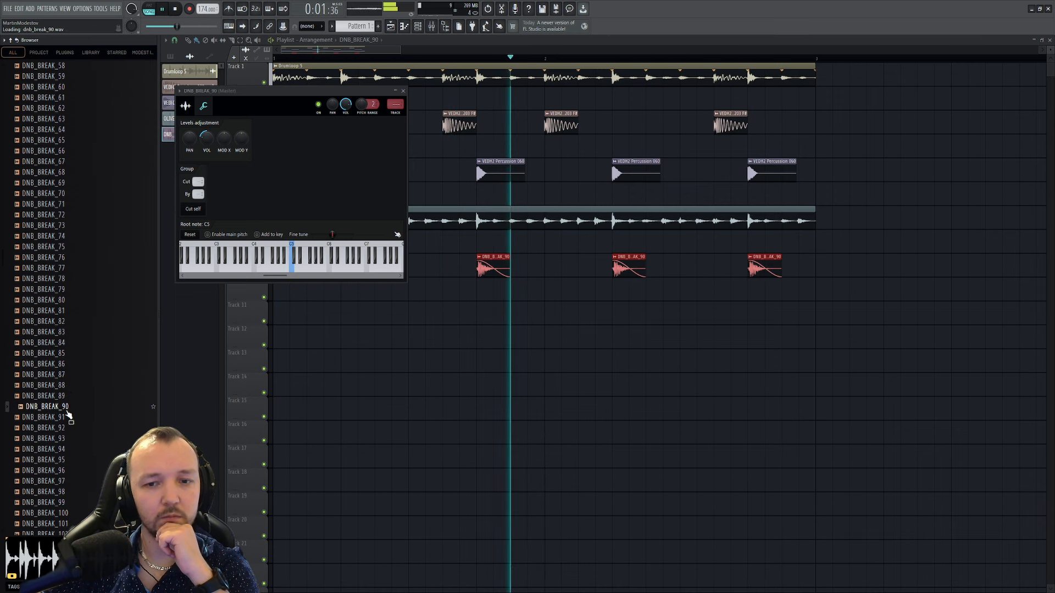
- Swap the Track 9 clips' sample onward through DNB_BREAK_94 to DNB_BREAK_97 and try an 85% volume multiplier
scroll(64, 412, "down", 2)
left_click(66, 365)
left_click(66, 386)
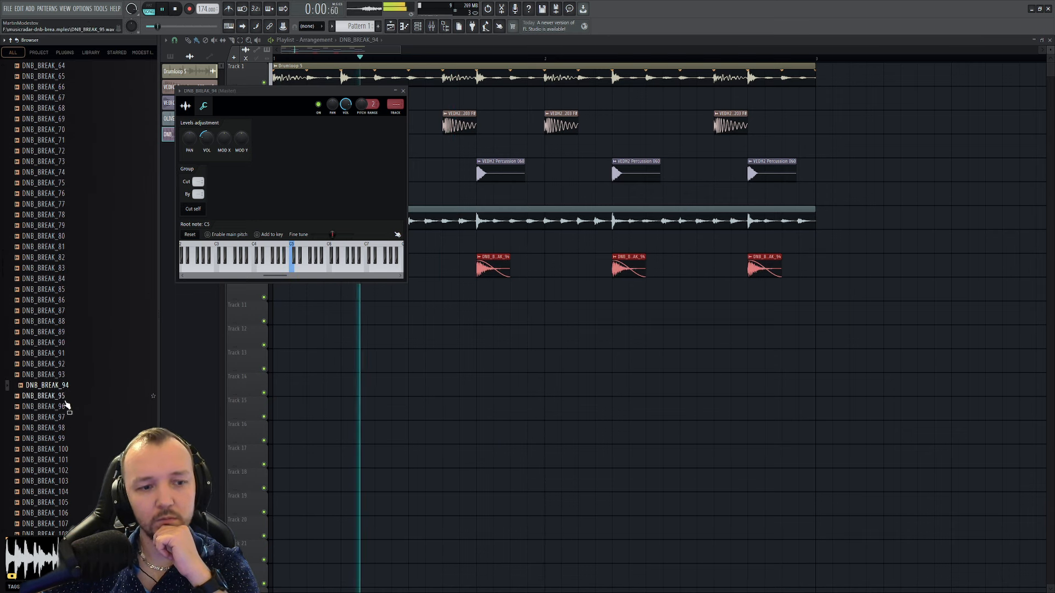
left_click(65, 406)
left_click(66, 417)
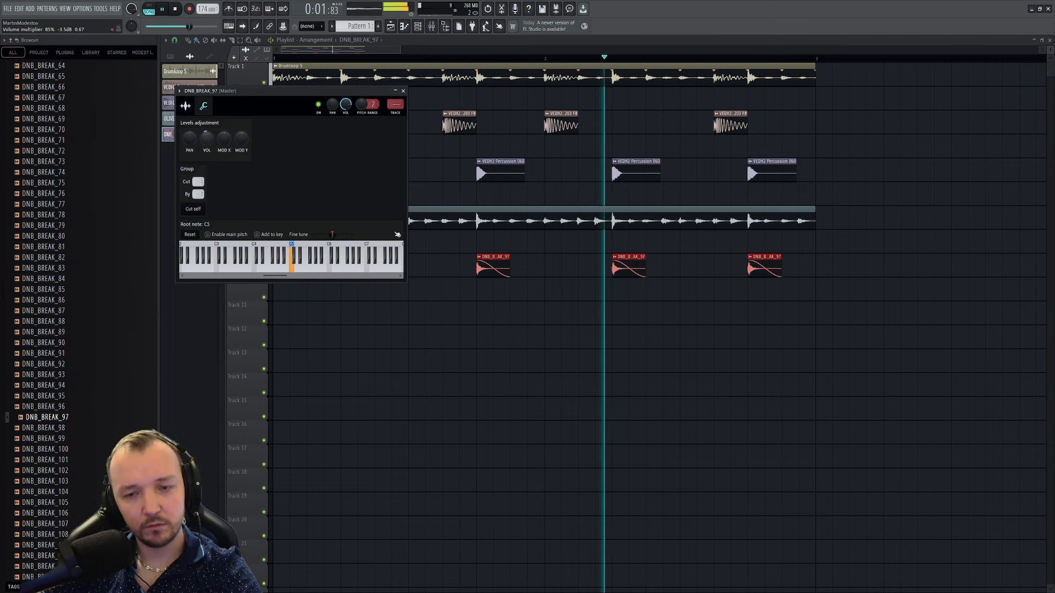
- Try DNB_BREAK_100 and DNB_BREAK_102 on Track 9, go back to DNB_BREAK_101 and adjust the clips' fade-out tension
left_click(88, 439)
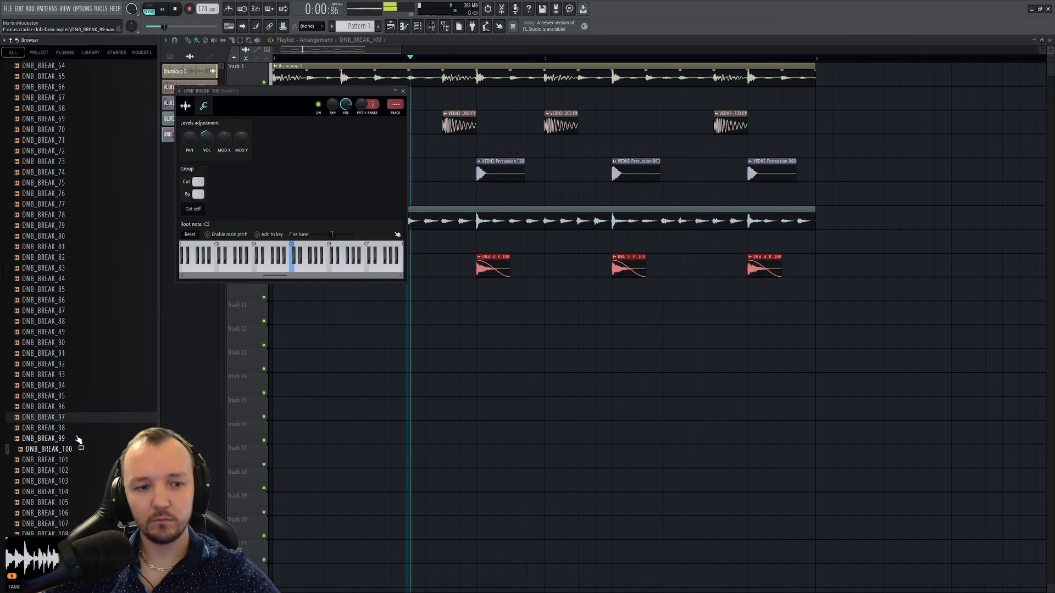
scroll(68, 385, "down", 4)
left_click(66, 342)
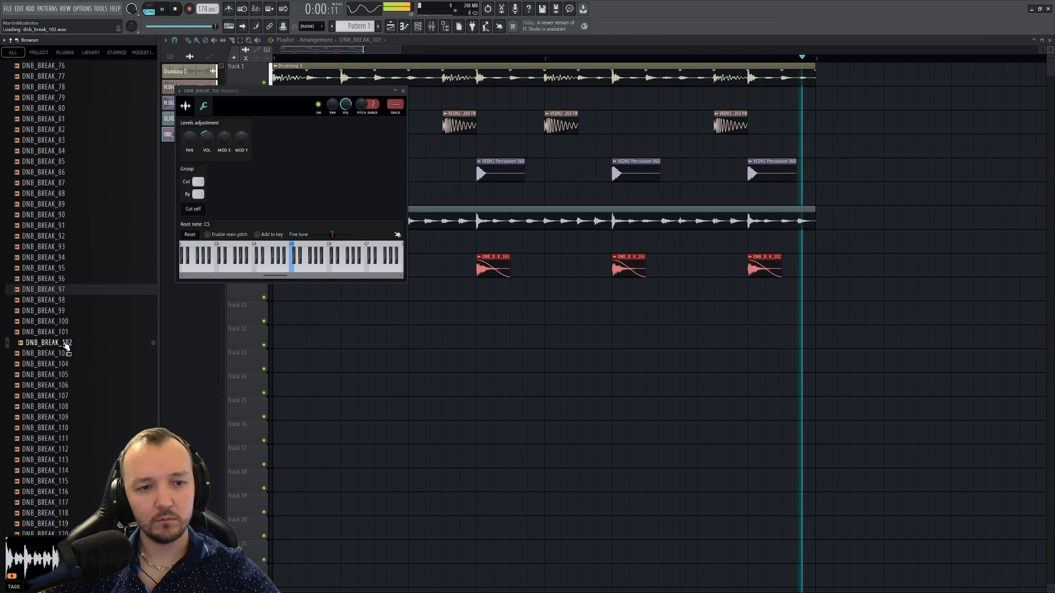
left_click(64, 334)
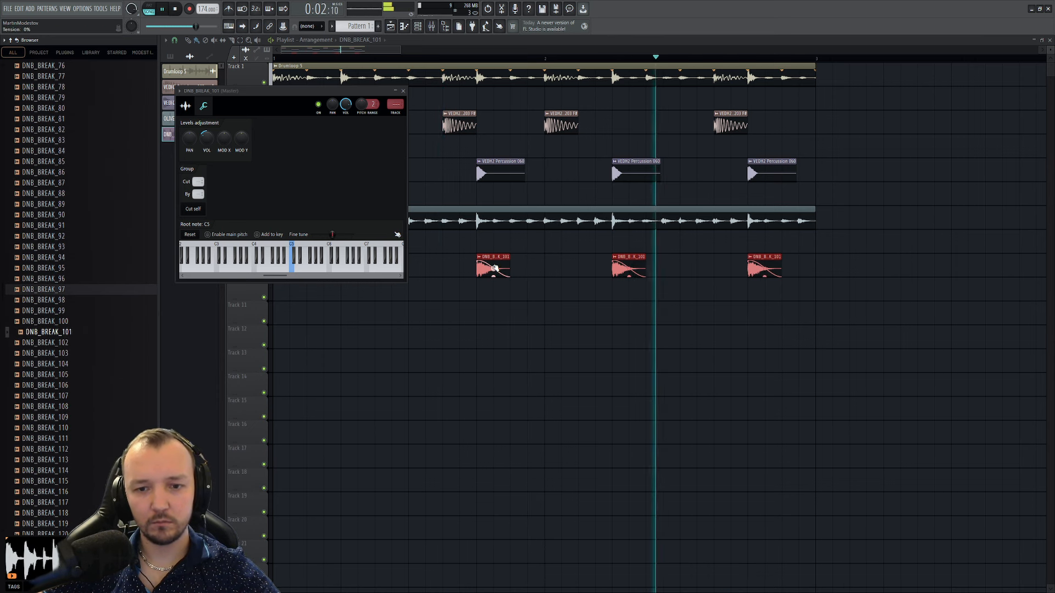
left_click(494, 272)
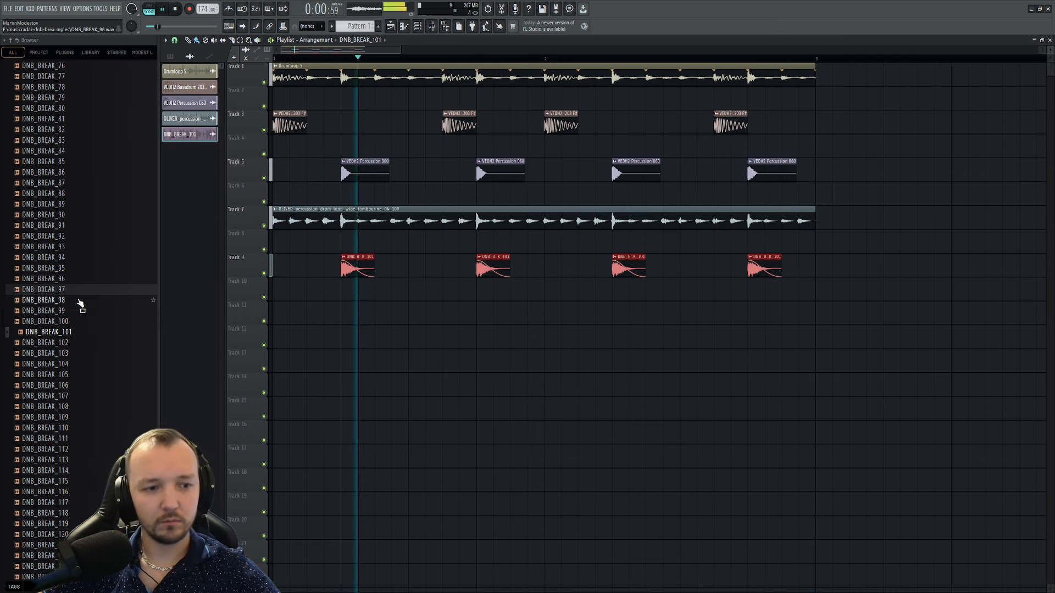
- Swap the Track 9 clips' sample through DNB_BREAK_102 to DNB_BREAK_111 to compare them in the beat
left_click(60, 345)
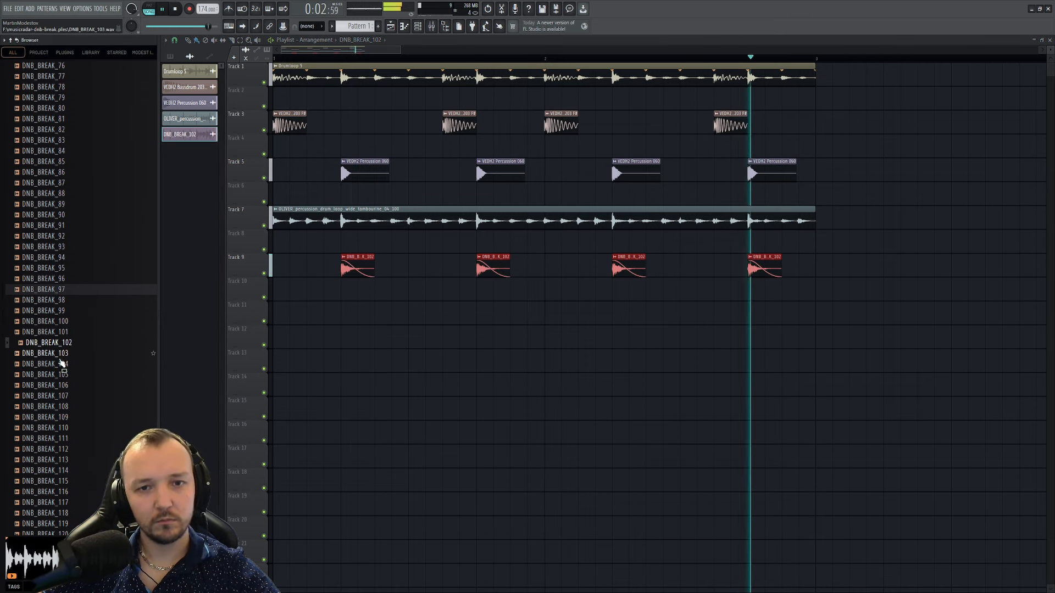
left_click(73, 365)
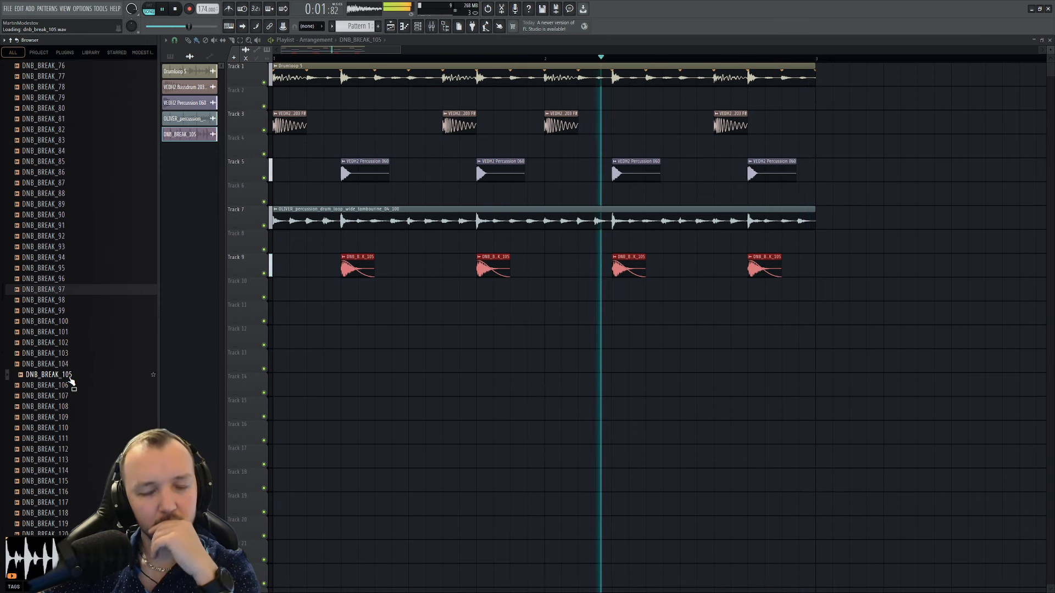
left_click(66, 397)
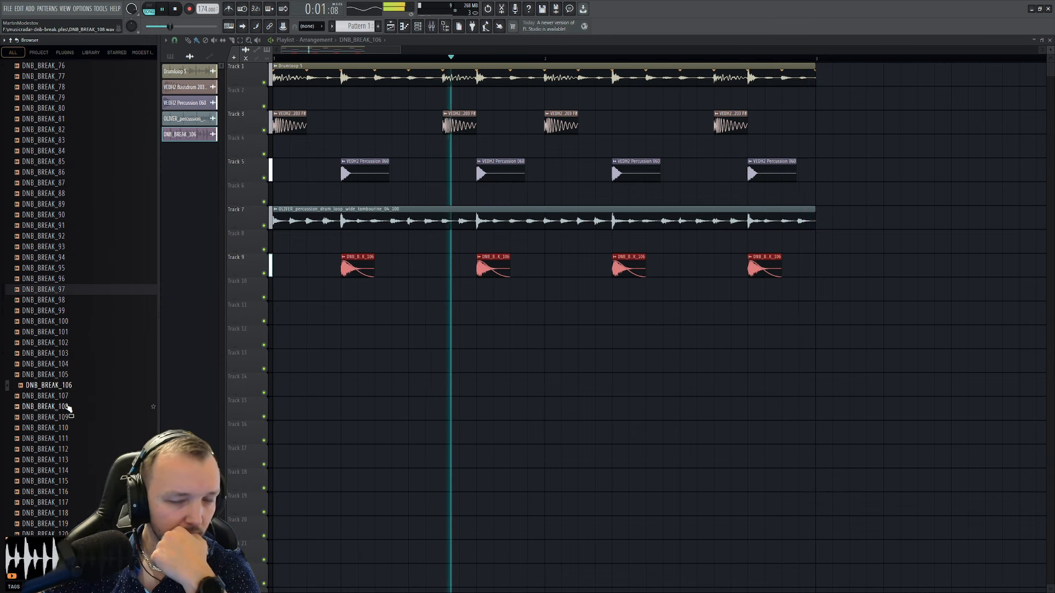
left_click(65, 419)
key("Up")
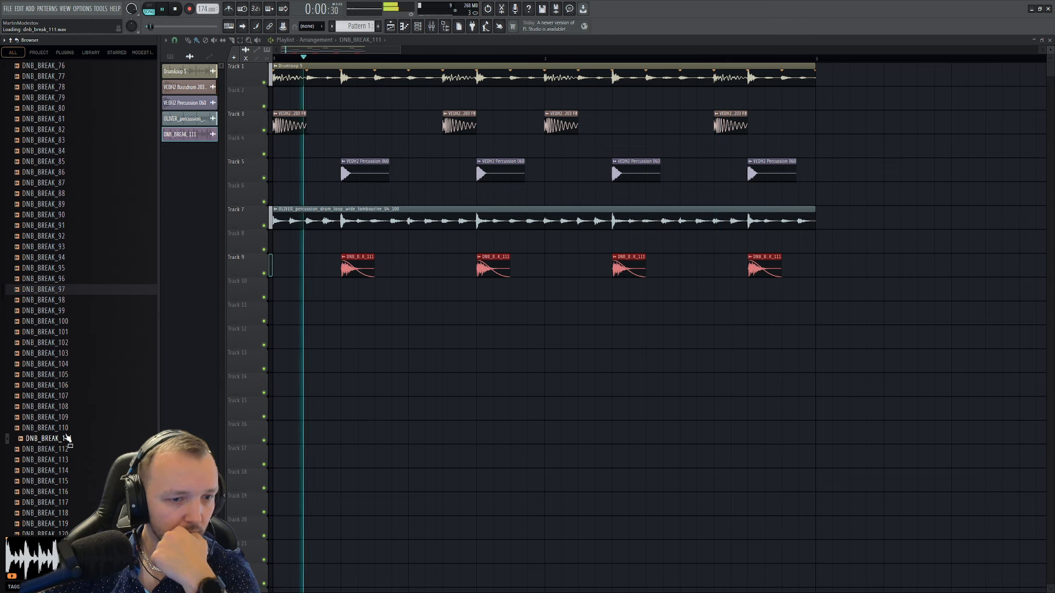
- Compare breaks from DNB_BREAK_109 to DNB_BREAK_116 in the Track 9 clips and load DNB_BREAK_113
middle_click(68, 418)
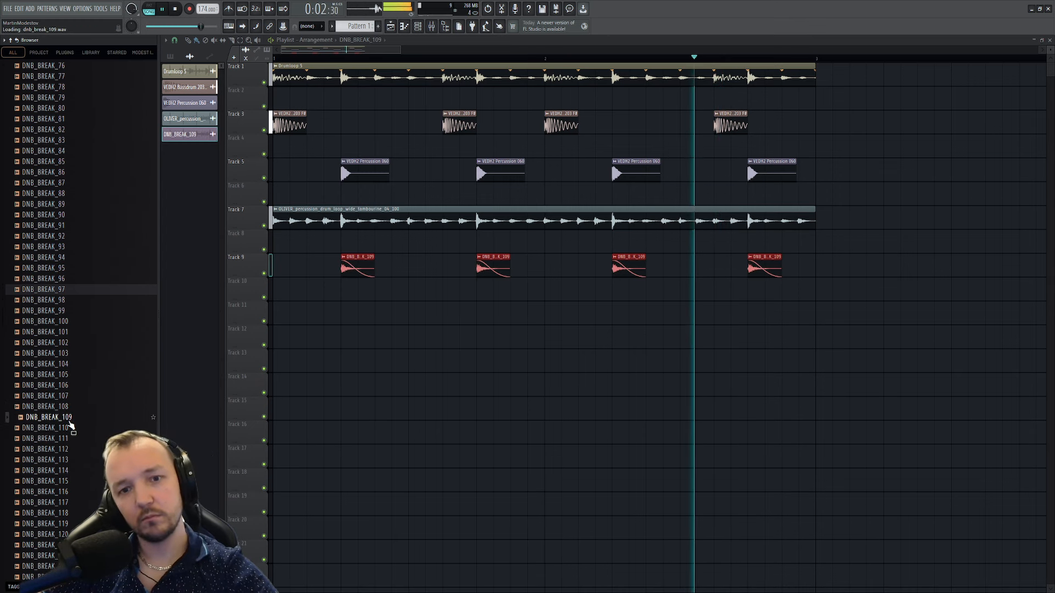
scroll(69, 421, "down", 2)
middle_click(72, 387)
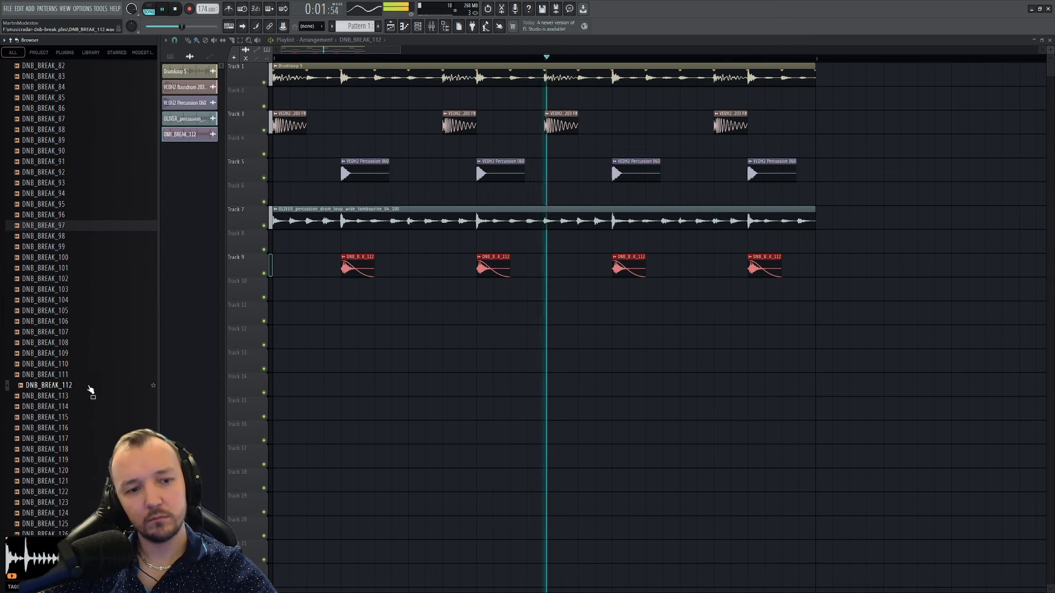
left_click(72, 417)
middle_click(72, 427)
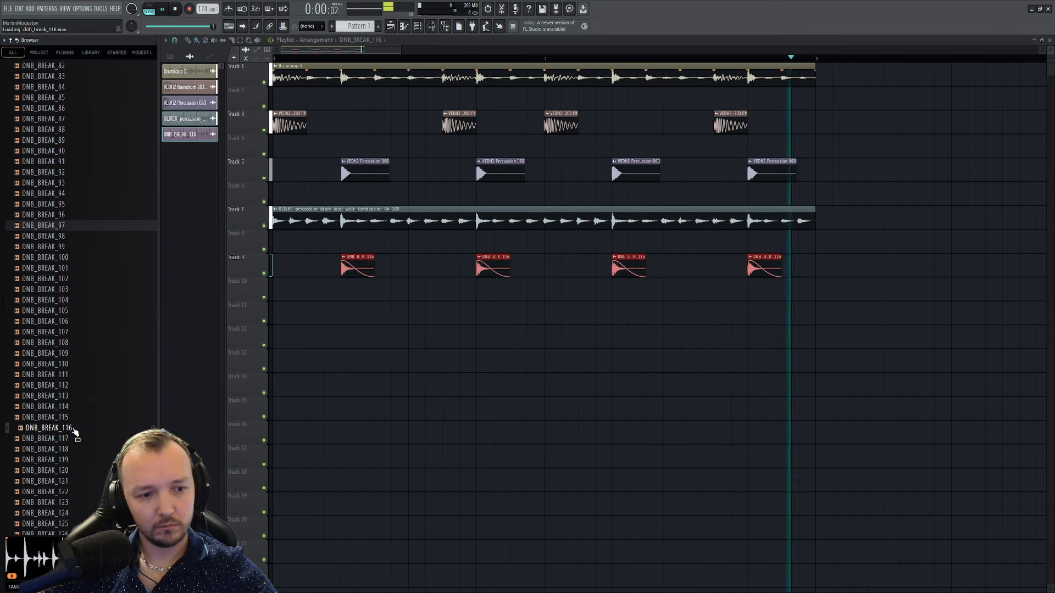
middle_click(72, 409)
key("Up")
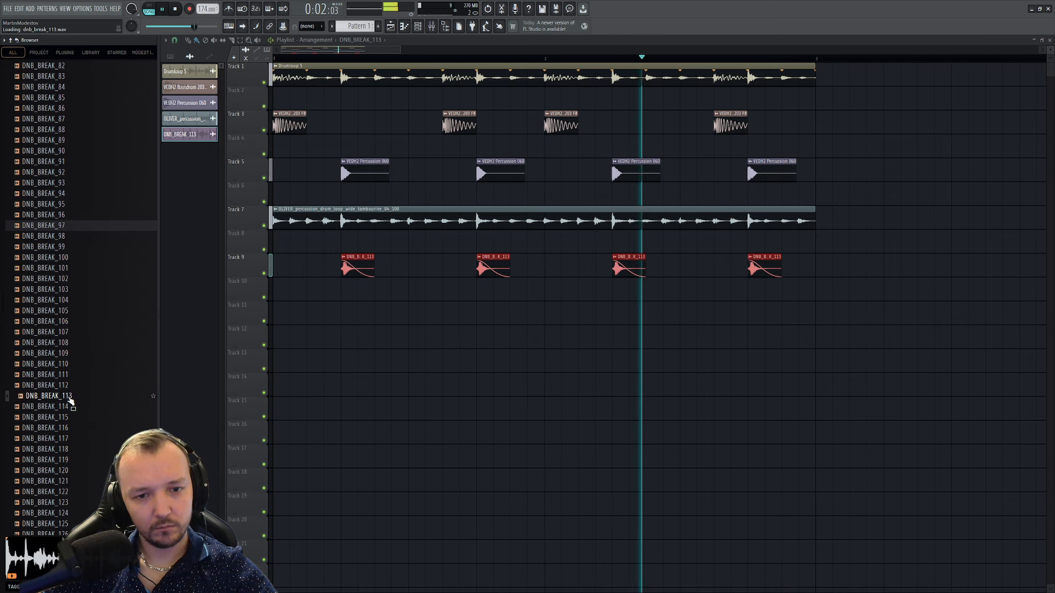
- Set the DNB_BREAK_113 channel's pitch shift to +400 cents and close its settings
double_click(363, 258)
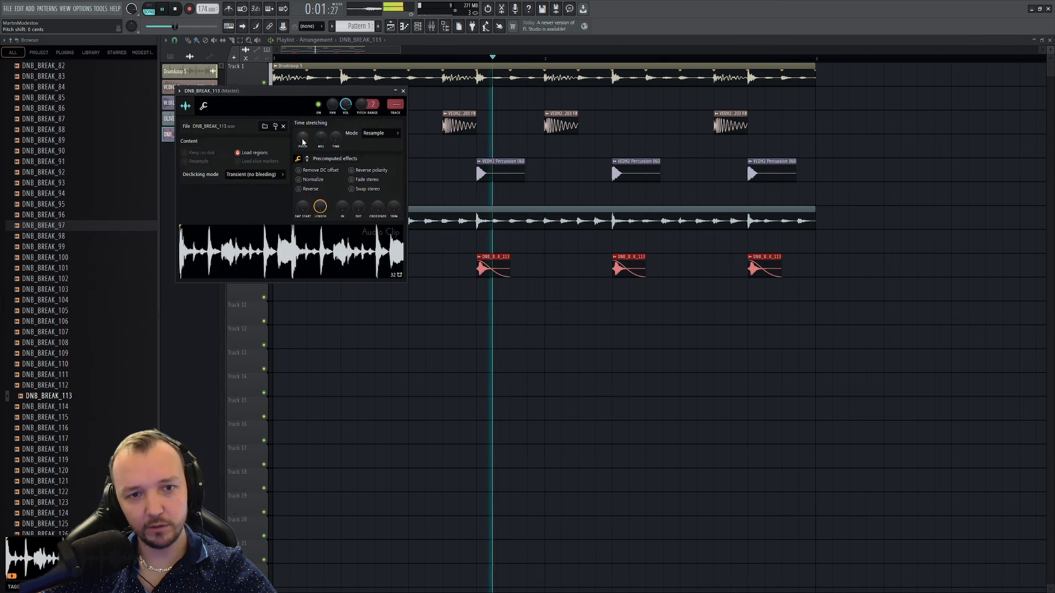
scroll(302, 139, "up", 4)
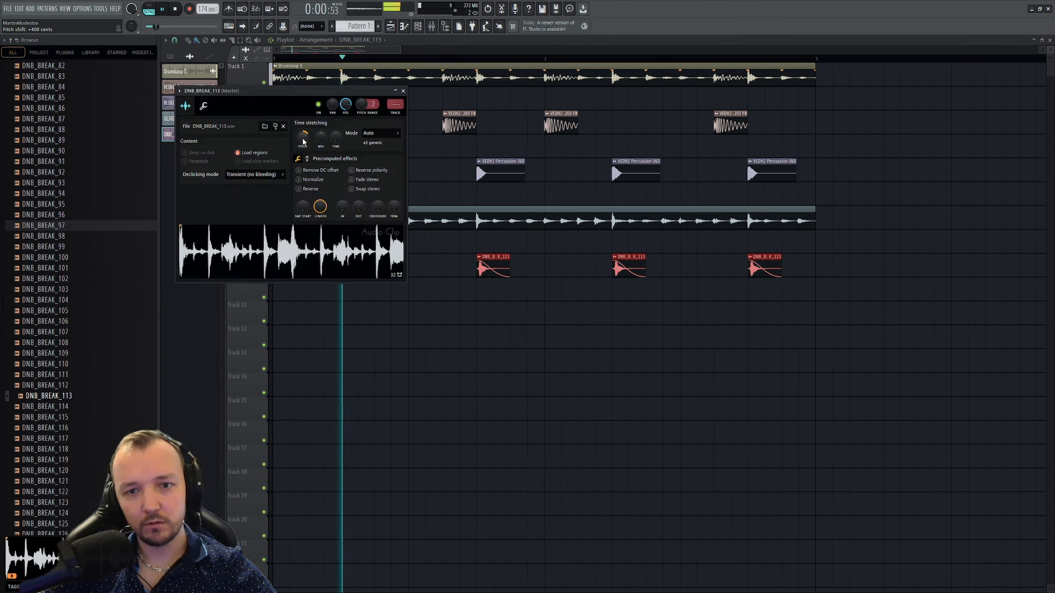
key("Escape")
- Set the DNB_BREAK_113 channel's volume multiplier to 68% and close its settings
scroll(382, 228, "up", 5)
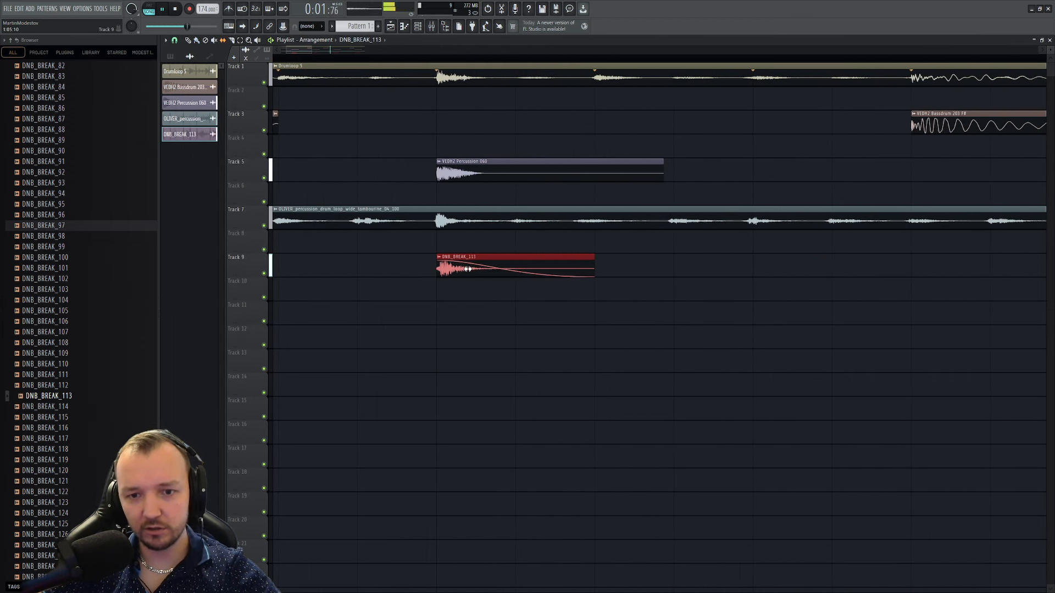
scroll(463, 269, "down", 5)
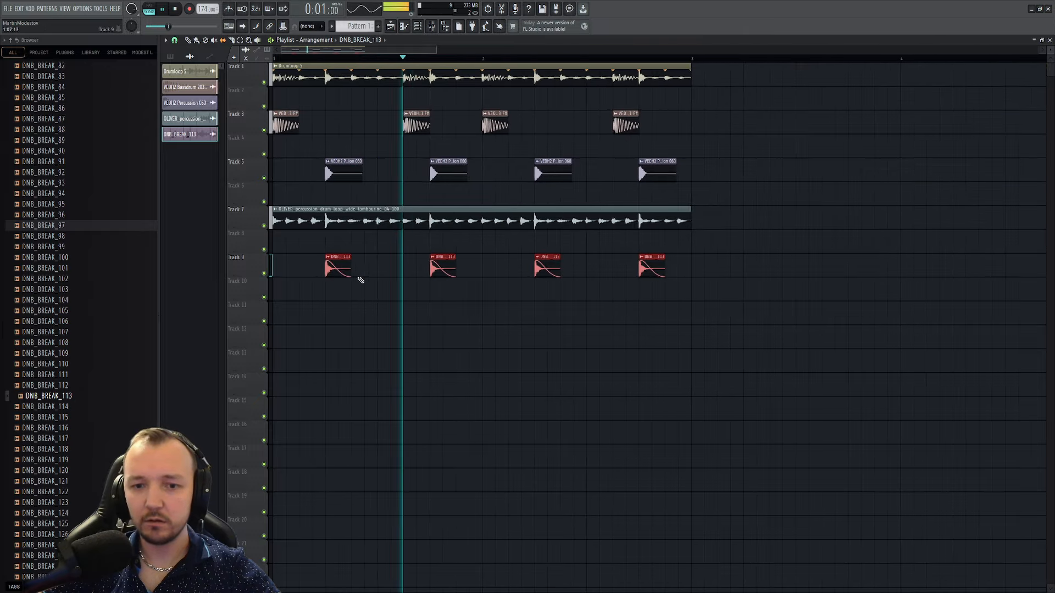
scroll(423, 278, "up", 5)
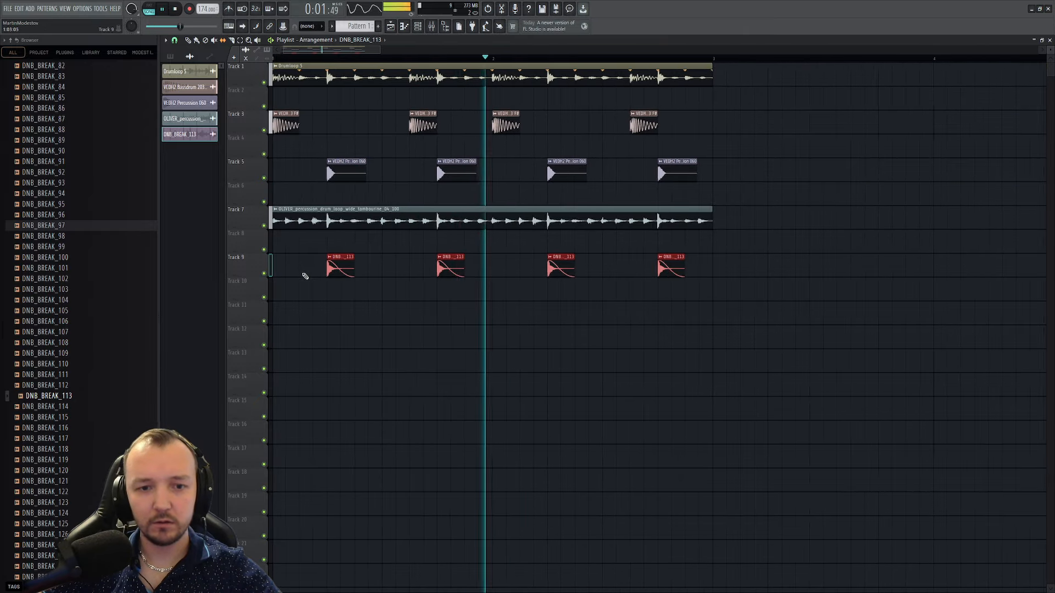
double_click(431, 267)
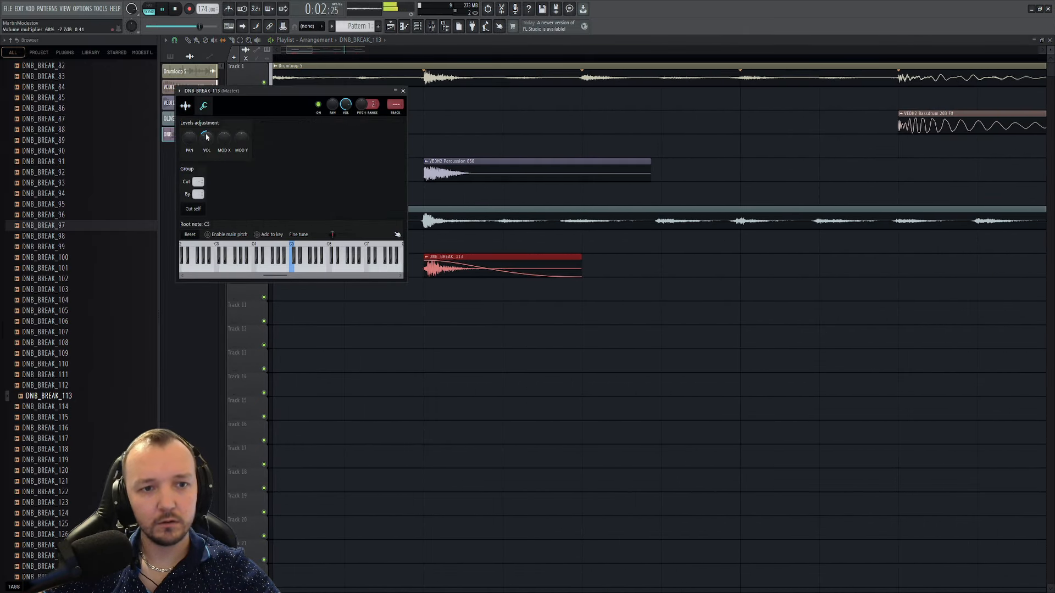
key("Escape")
- Compare the beat with Track 9 muted and unmuted, and stop playback
scroll(386, 283, "down", 7)
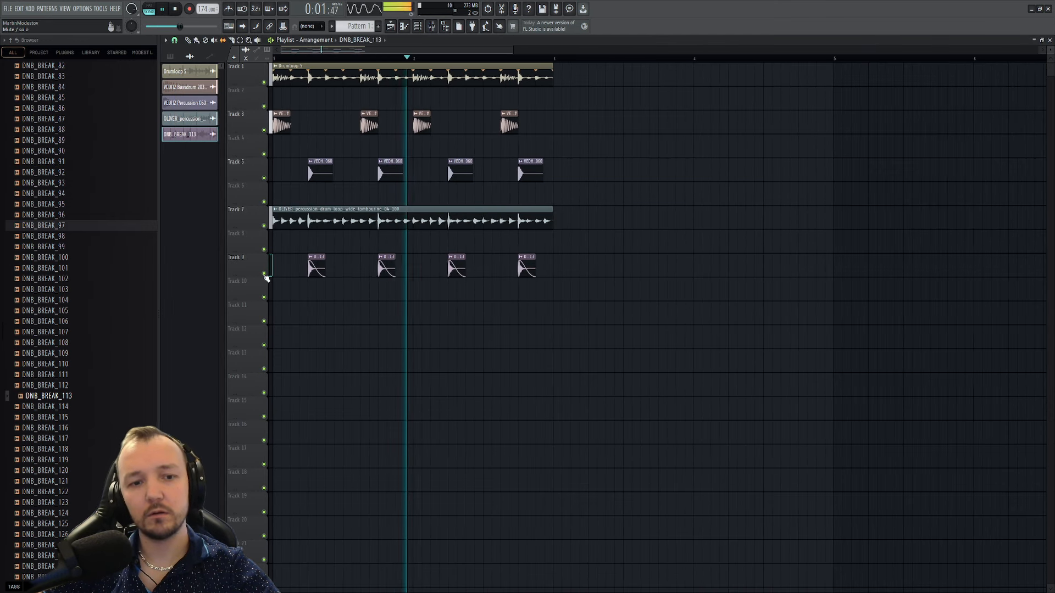
left_click(265, 274)
left_click(265, 274)
key("space")
- Place DNB_BREAK_66 at the start of Track 11 and cut it down to its first two snare hits
scroll(56, 233, "up", 10)
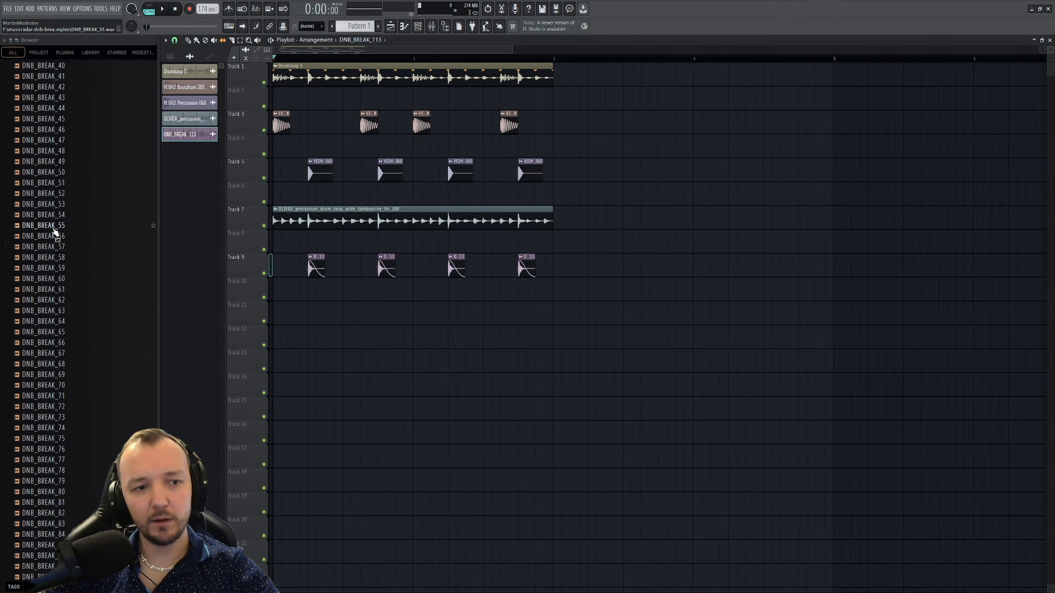
left_click_drag(64, 343, 670, 315)
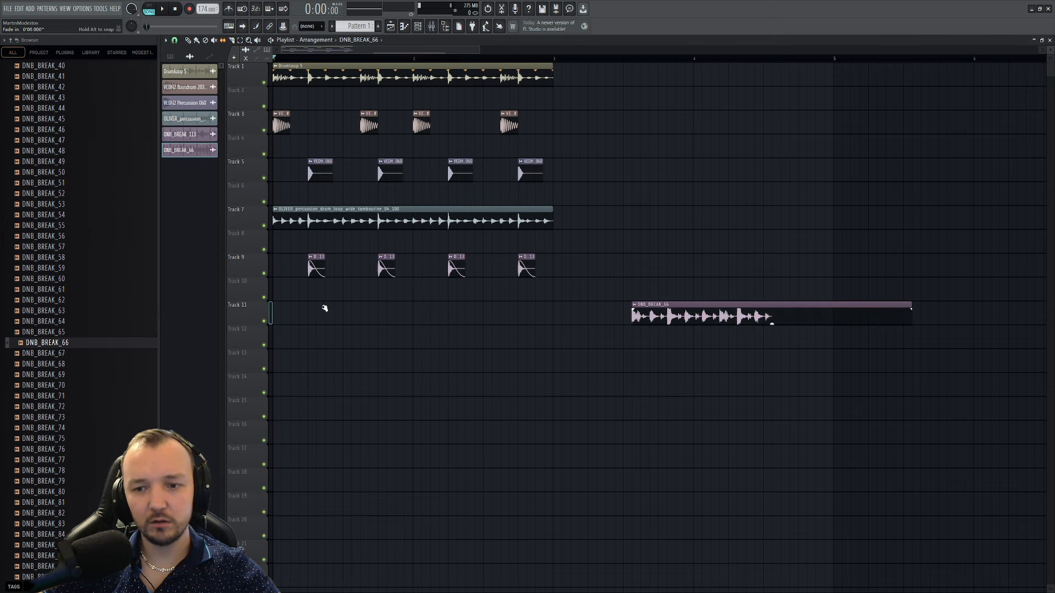
left_click_drag(750, 303, 379, 299)
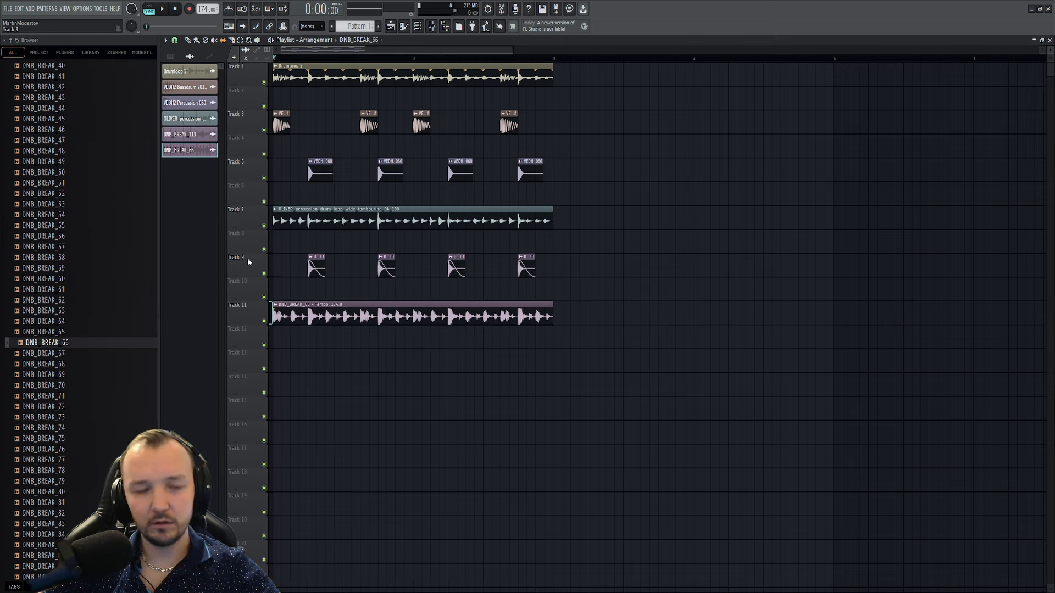
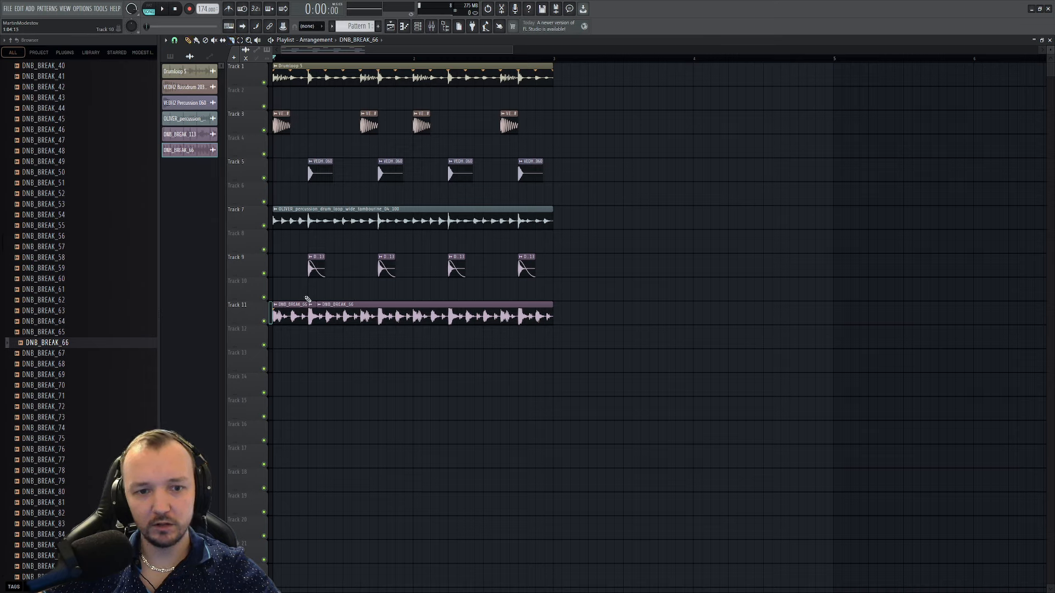
right_click(330, 313)
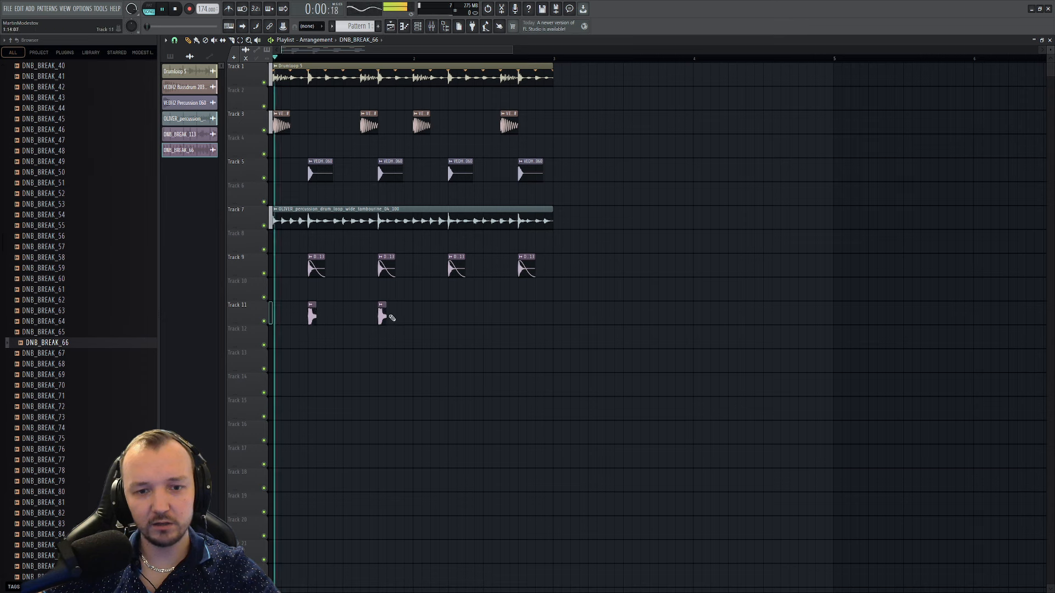
- Play the beat and lower the DNB_BREAK_66 channel's volume
key("space")
double_click(383, 315)
left_click(214, 117)
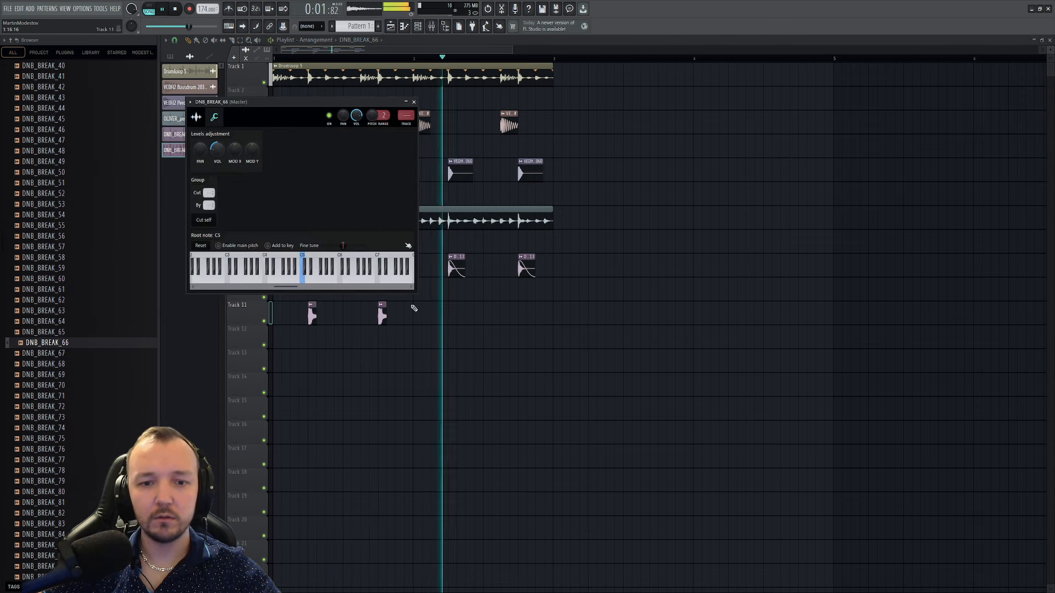
- Duplicate the two DNB_BREAK_66 hits onto the remaining snare positions and give all four clips a curved fade-out
left_click_drag(414, 308, 289, 322)
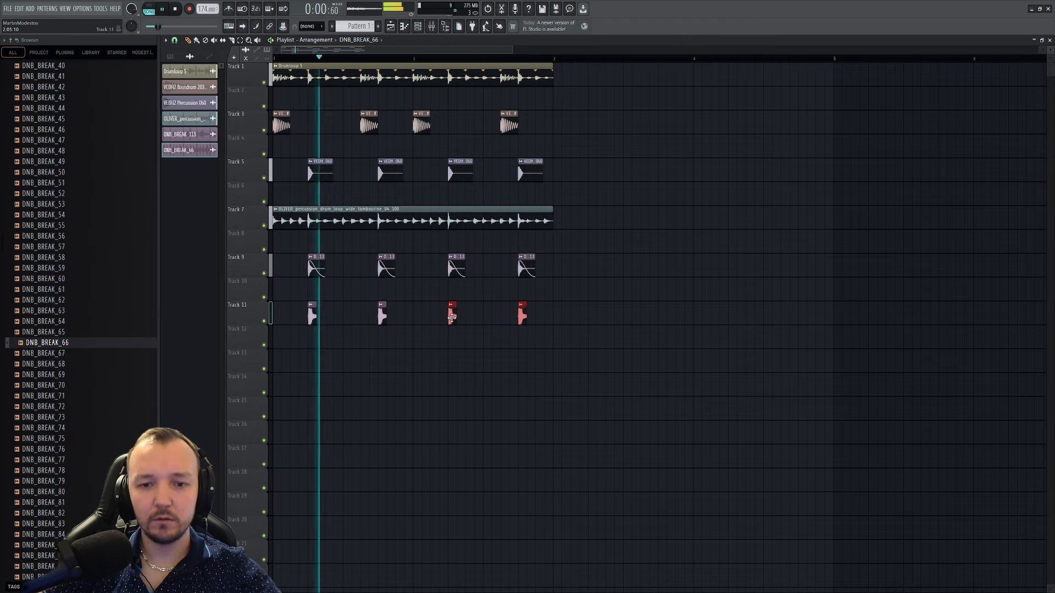
double_click(453, 312)
left_click_drag(541, 307, 146, 325)
scroll(297, 315, "up", 3)
scroll(434, 308, "up", 1)
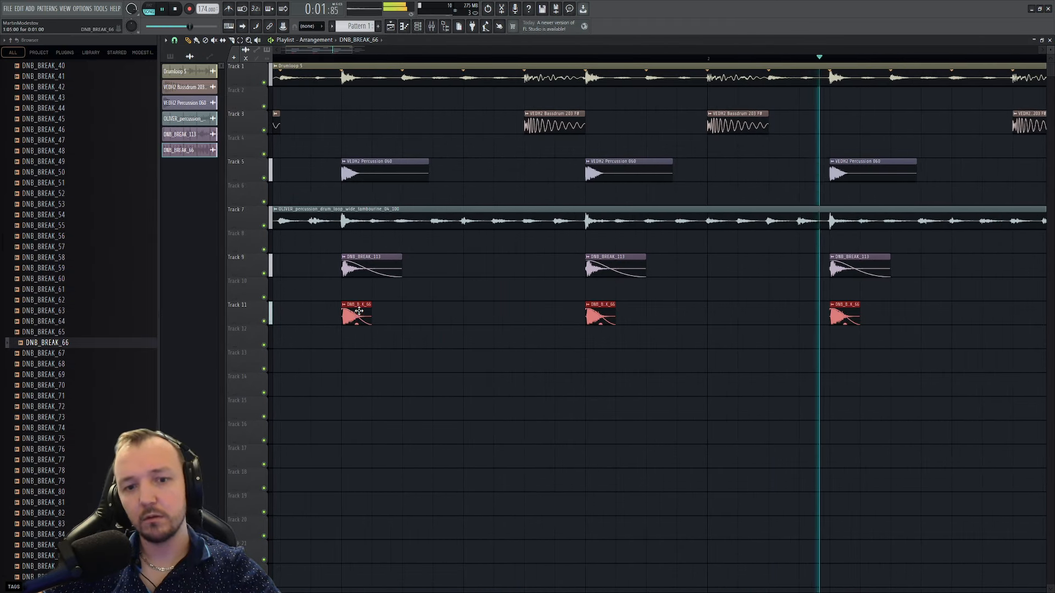
scroll(340, 304, "up", 2)
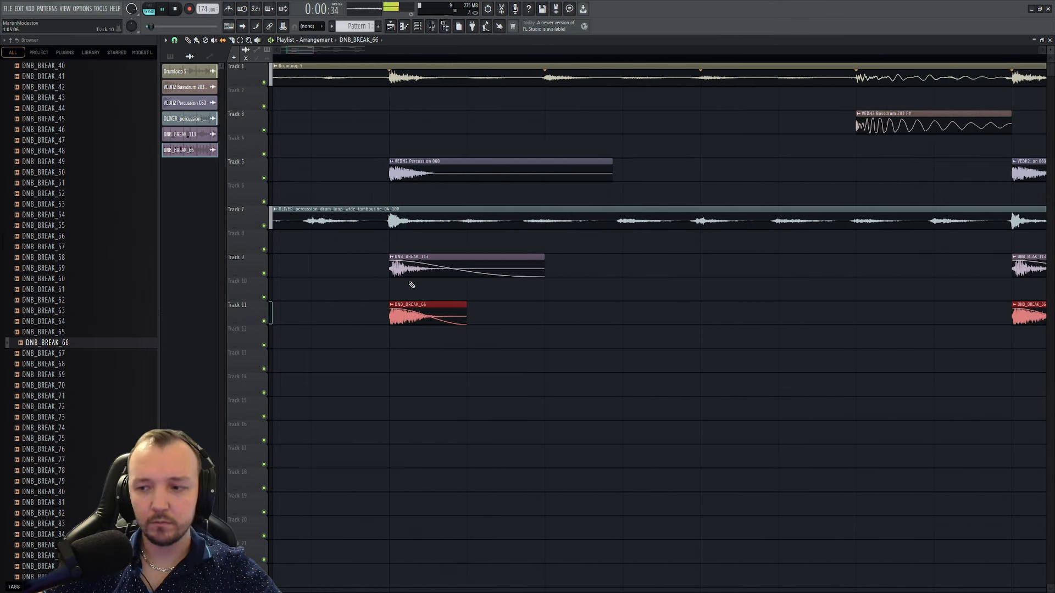
- Compare the beat with the Track 5 snare muted and unmuted
scroll(269, 182, "down", 5)
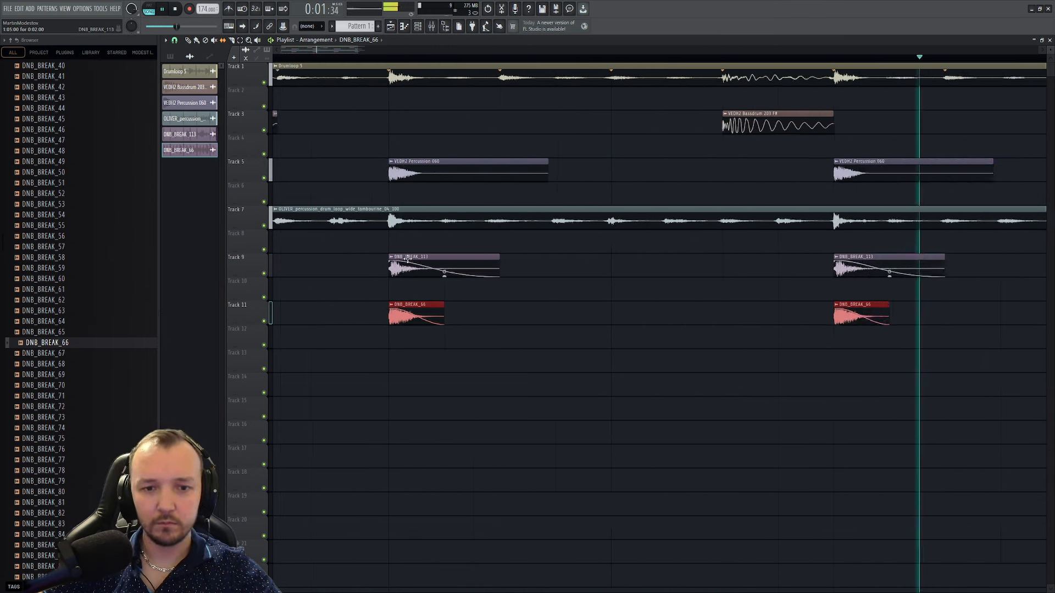
left_click(264, 178)
left_click(264, 179)
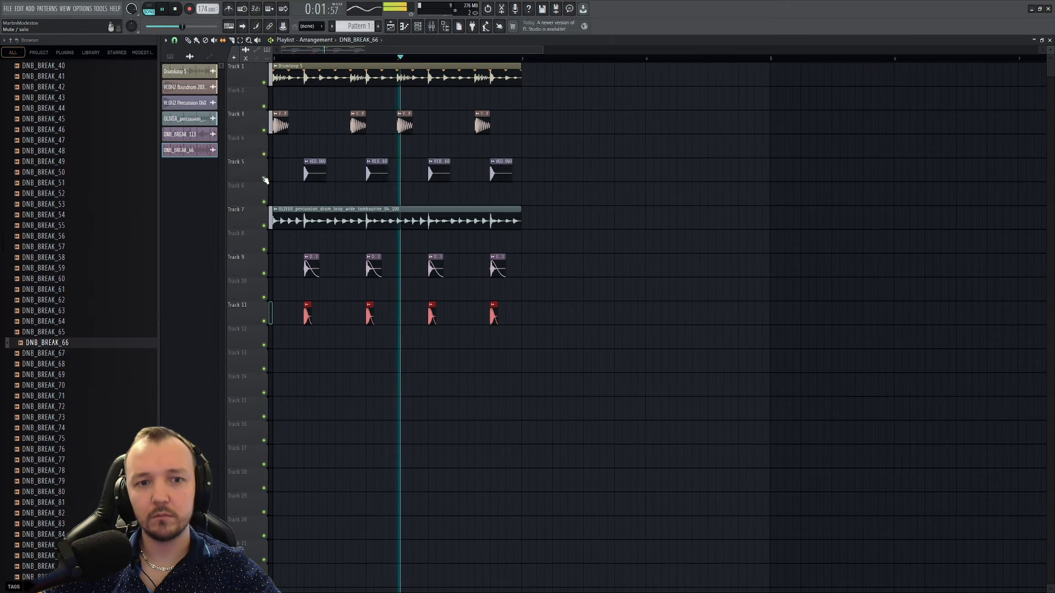
- Set the VEDH2 Percussion 060 channel's volume multiplier to 75% and close its settings
scroll(380, 179, "up", 4)
double_click(366, 173)
left_click(272, 177)
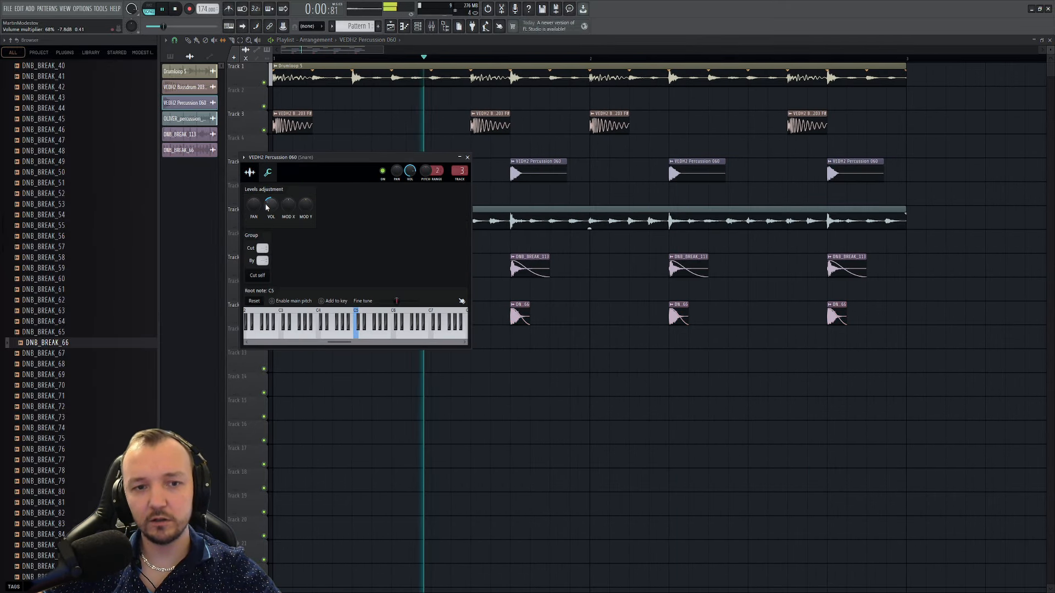
scroll(268, 204, "up", 3)
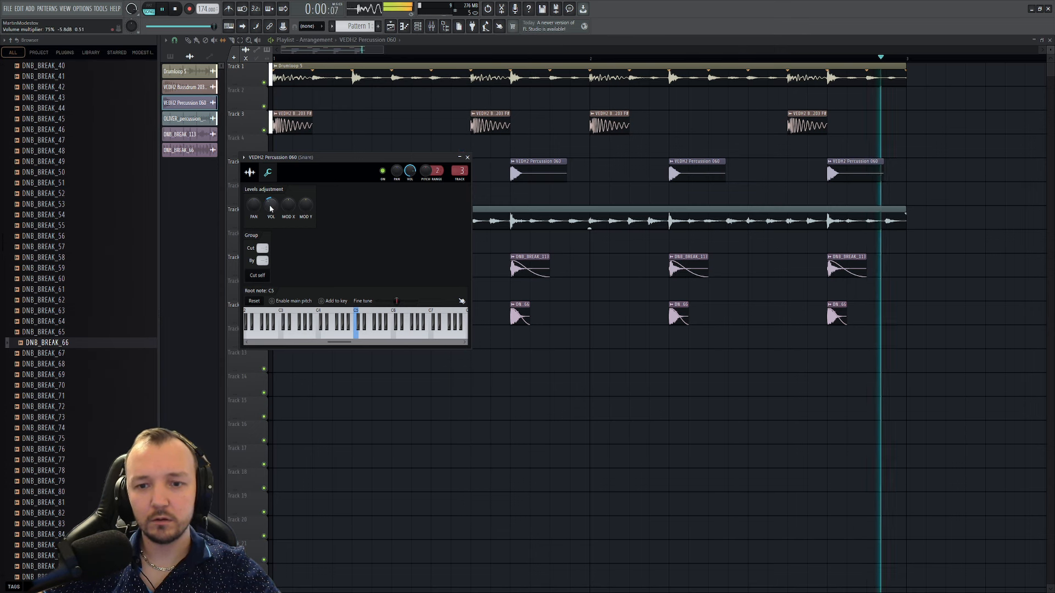
key("Escape")
- Check the DNB_BREAK_66 channel's pitch settings and try the DNB_BREAK_113 channel's pitch shift at +500 cents before lowering it
double_click(518, 315)
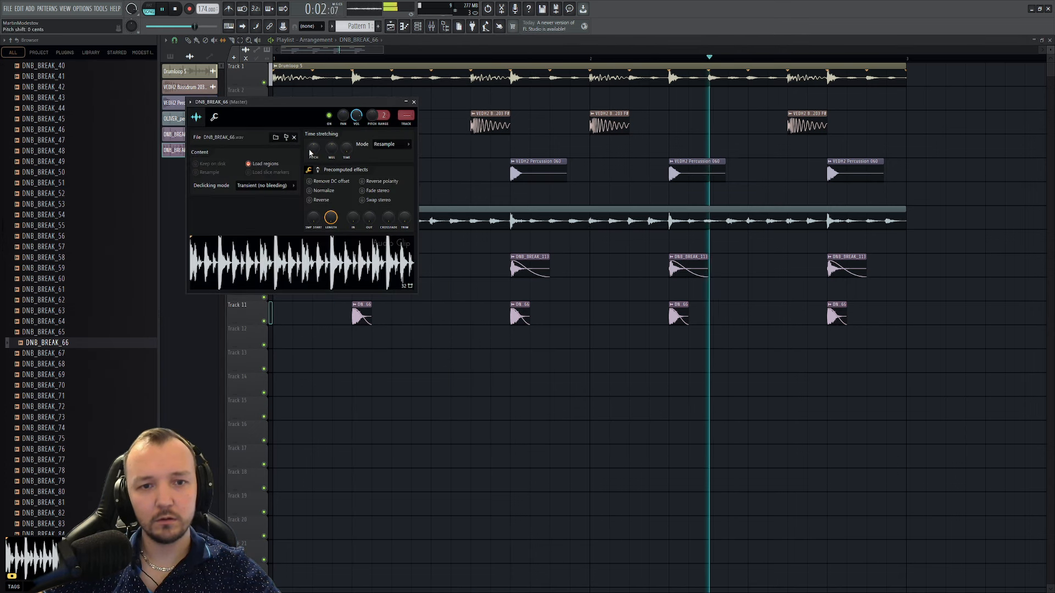
key("Escape")
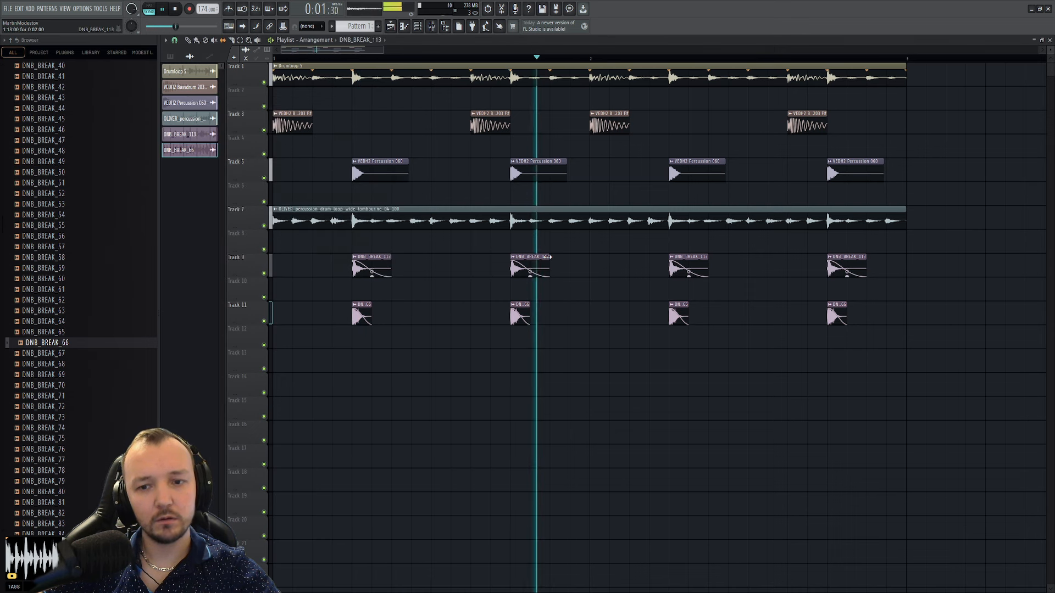
double_click(522, 269)
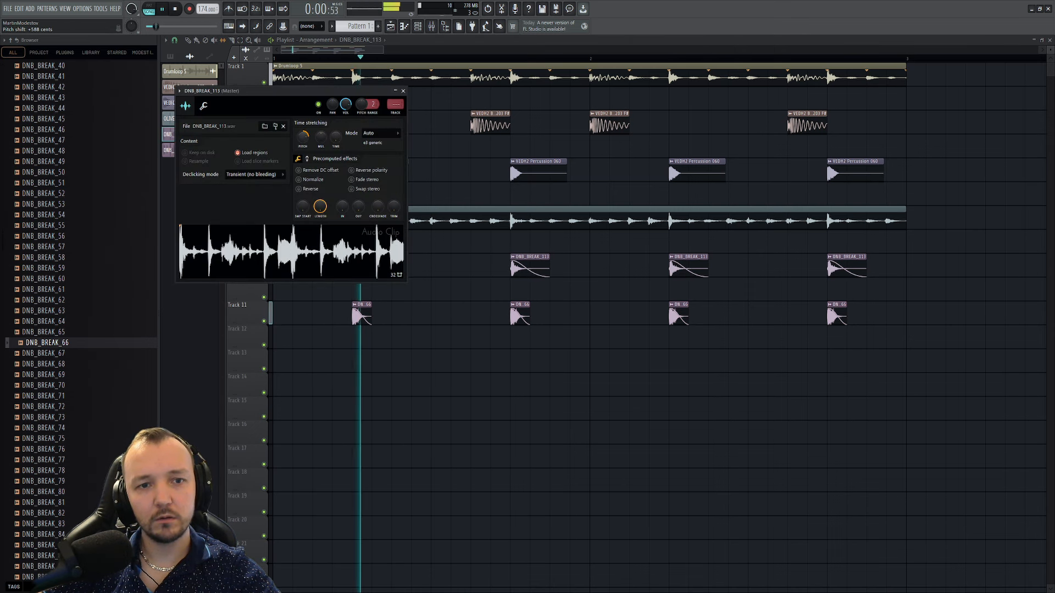
left_click_drag(303, 137, 306, 147)
left_click(631, 330)
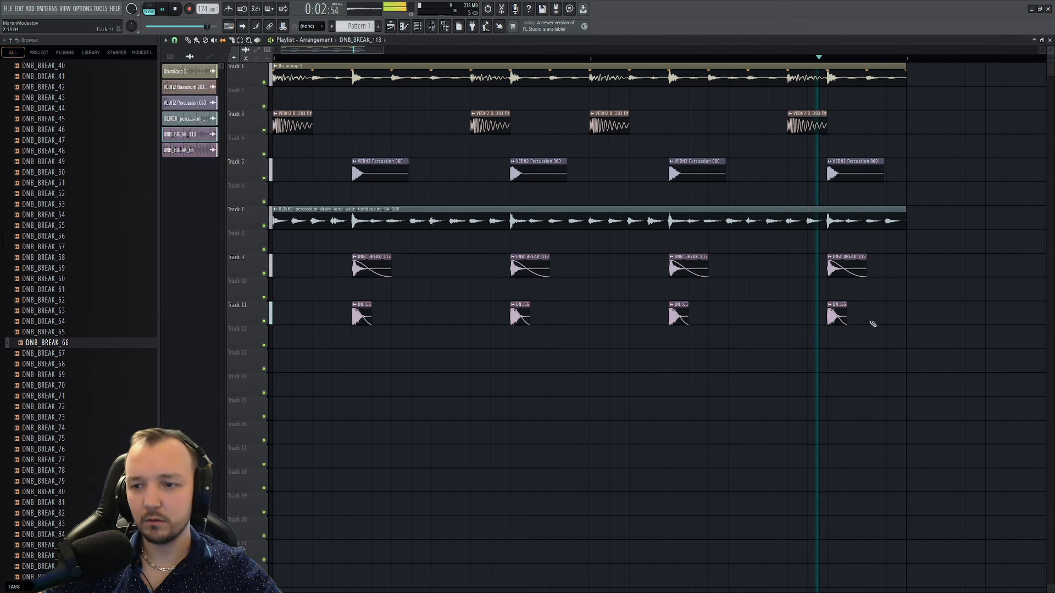
- Adjust the fade-out curve of all DNB_BREAK_66 clips on Track 11 and mute Track 9
left_click_drag(918, 254, 344, 341)
left_click_drag(924, 290, 360, 336)
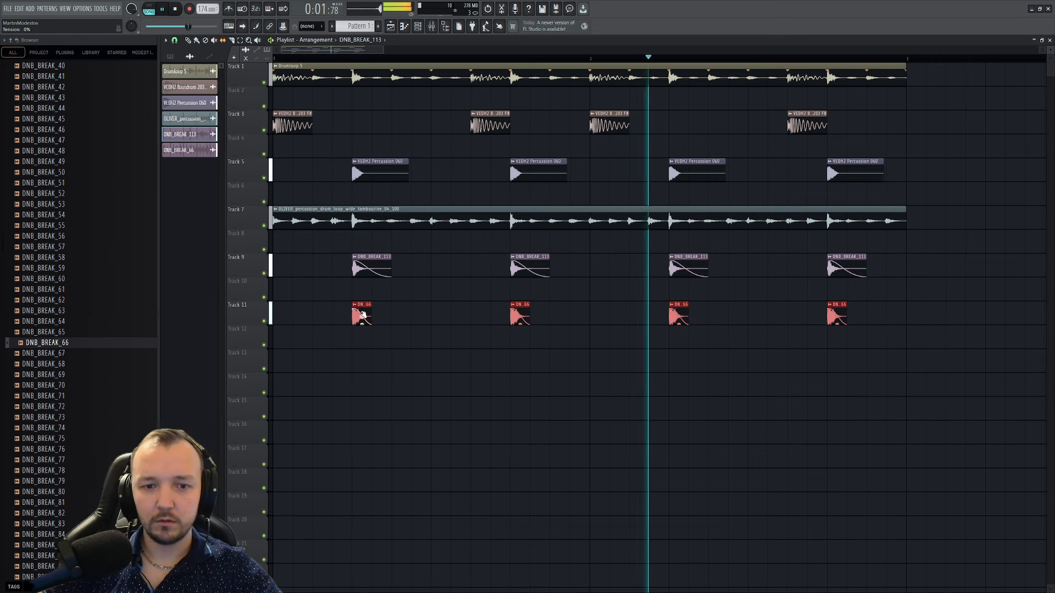
left_click(264, 274)
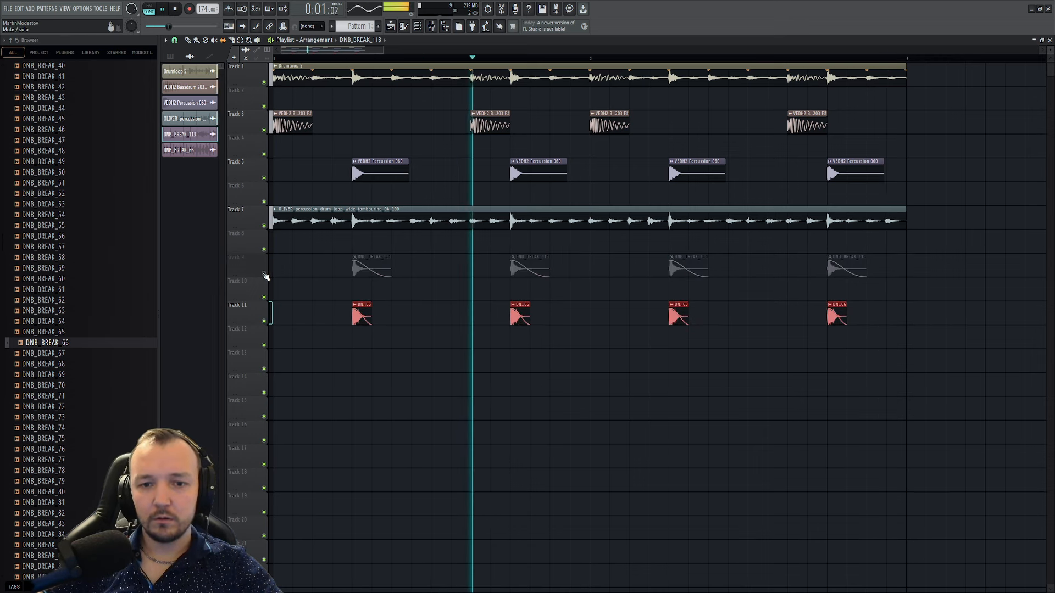
- Try the VEDH2 Percussion 060 channel's volume multiplier at 129% and lower it from there
left_click(380, 173)
left_click(268, 172)
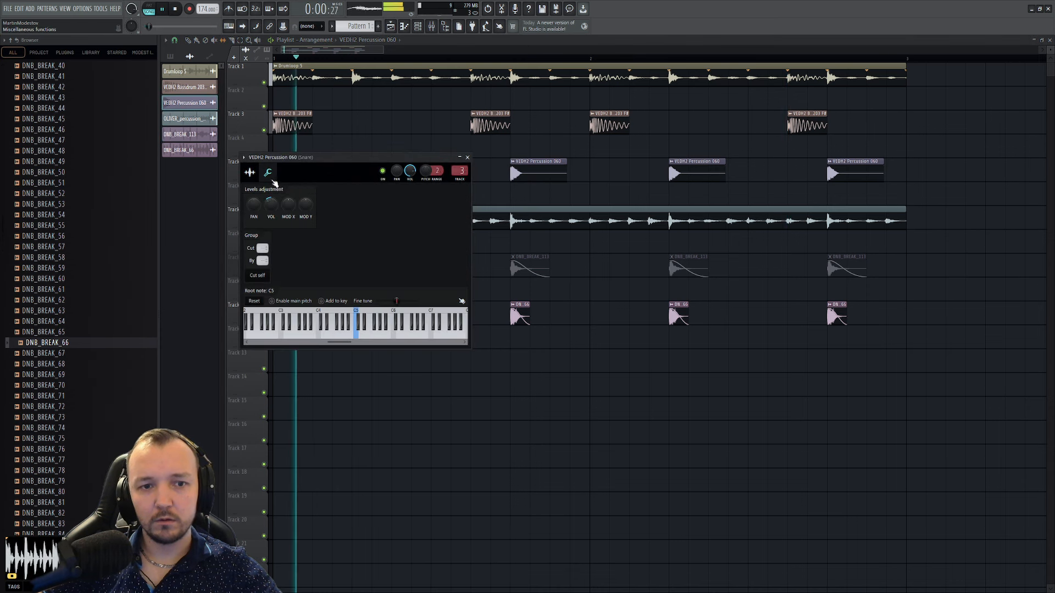
scroll(270, 207, "down", 4)
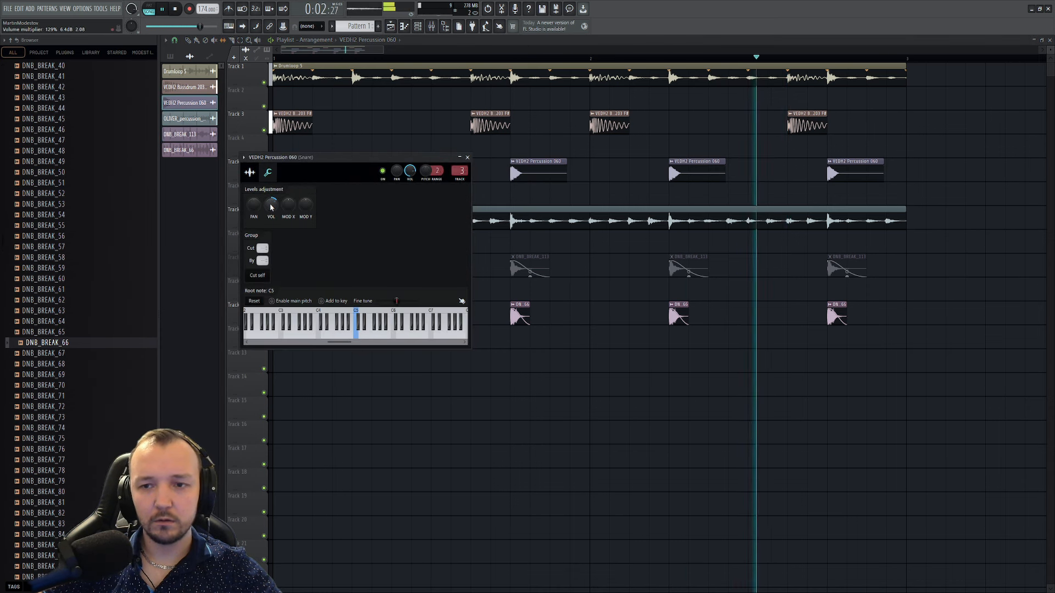
left_click_drag(271, 207, 271, 211)
- Set the DNB_BREAK_66 channel's volume multiplier to 85% during playback
left_click_drag(872, 309, 354, 323)
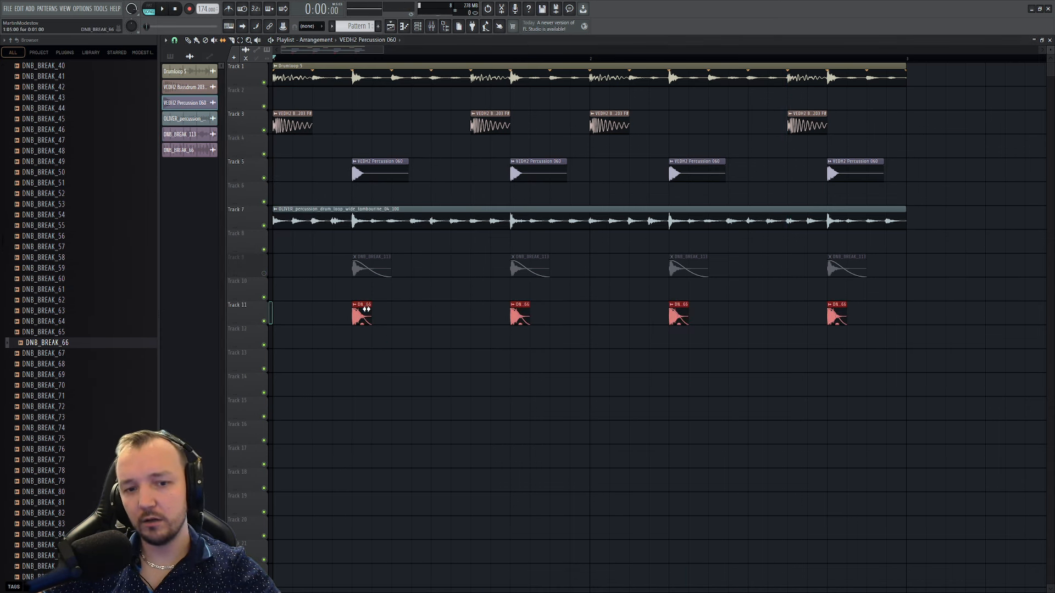
double_click(365, 307)
left_click(214, 117)
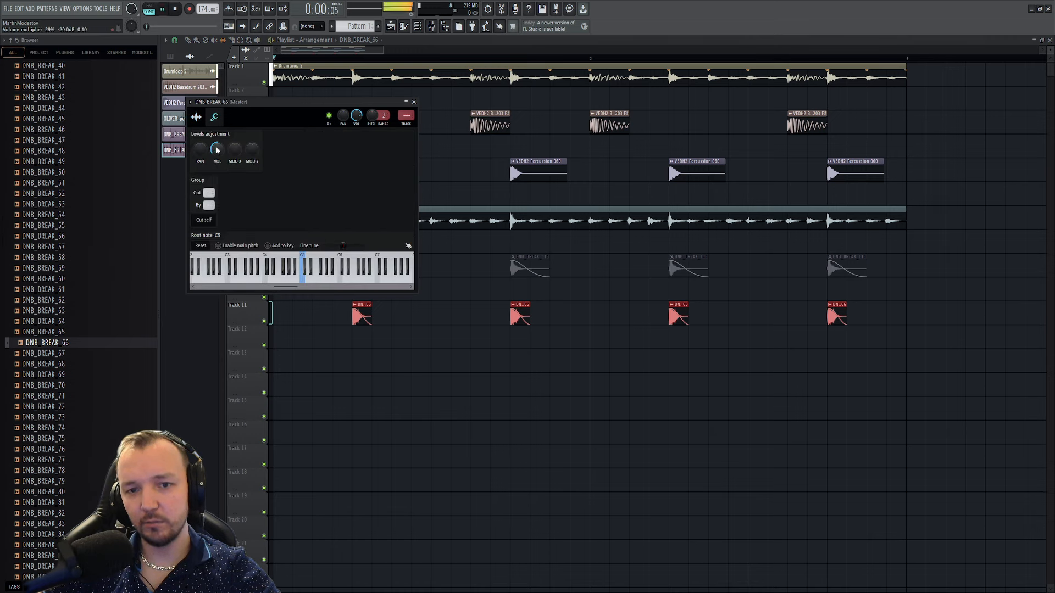
left_click_drag(217, 150, 217, 146)
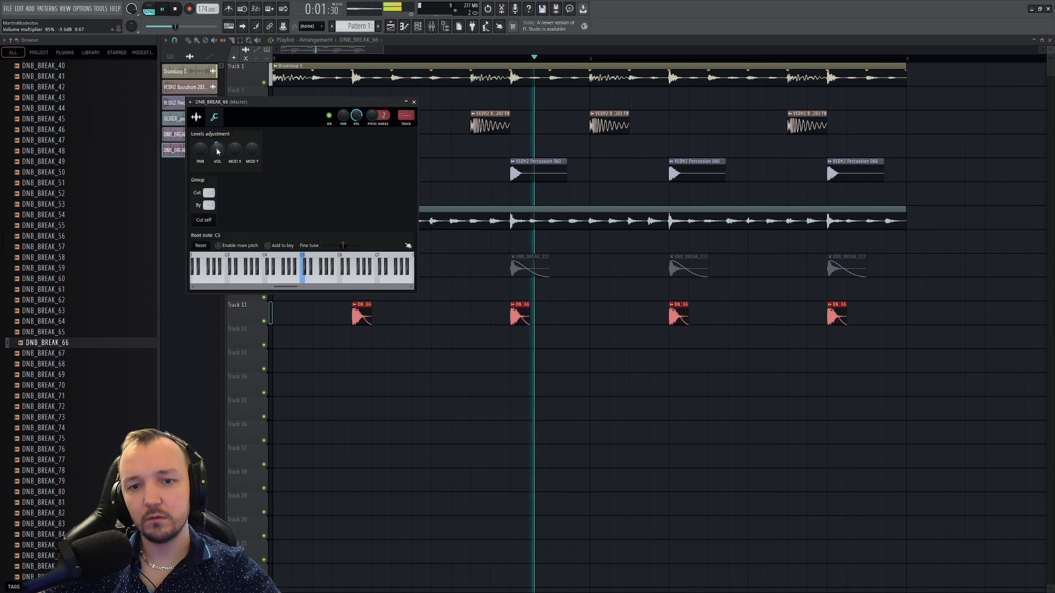
- Delete all DNB_BREAK_66 clips from Track 11 and unmute Track 9
mouse_move(936, 334)
left_mouse_down()
mouse_move(205, 245)
mouse_move(867, 406)
left_mouse_up()
right_click(839, 320)
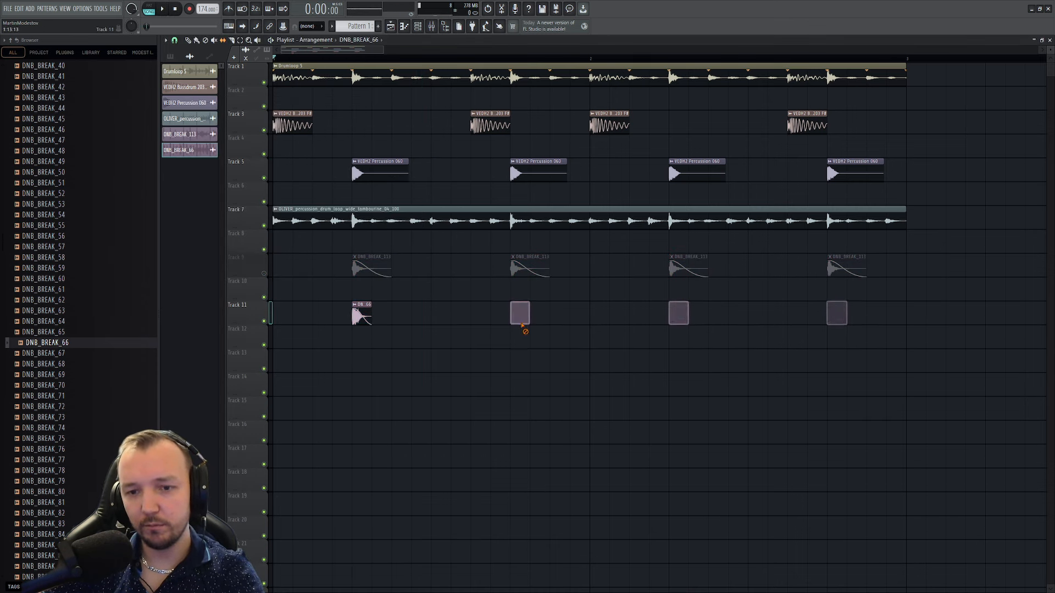
double_click(533, 261)
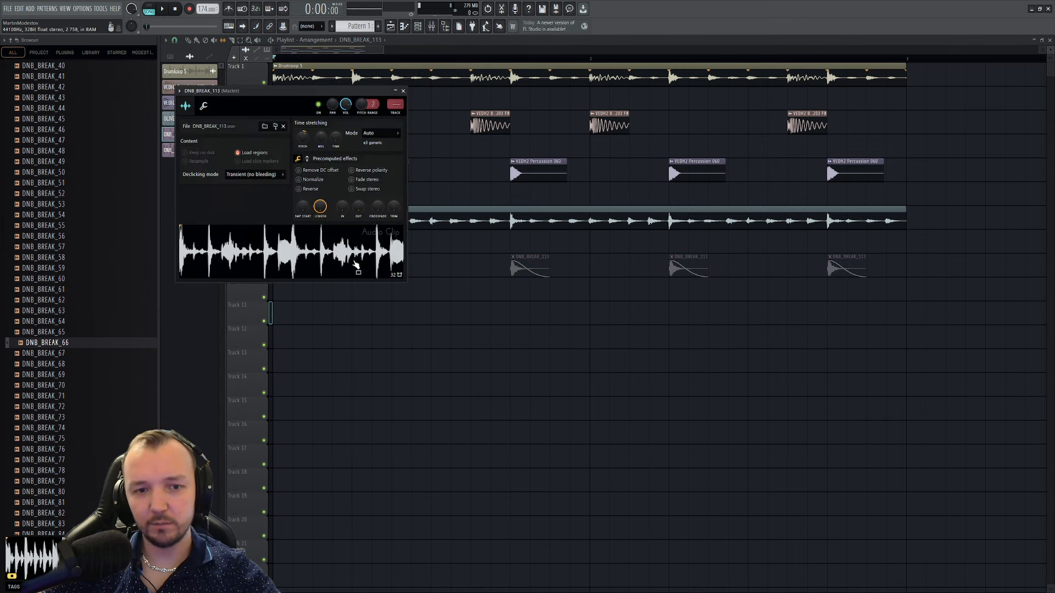
right_click(441, 267)
left_click(264, 274)
- Try a +200 cents pitch shift on the Track 9 channel and audition DNB_BREAK_68 and DNB_BREAK_121 as its sample
key("space")
double_click(375, 268)
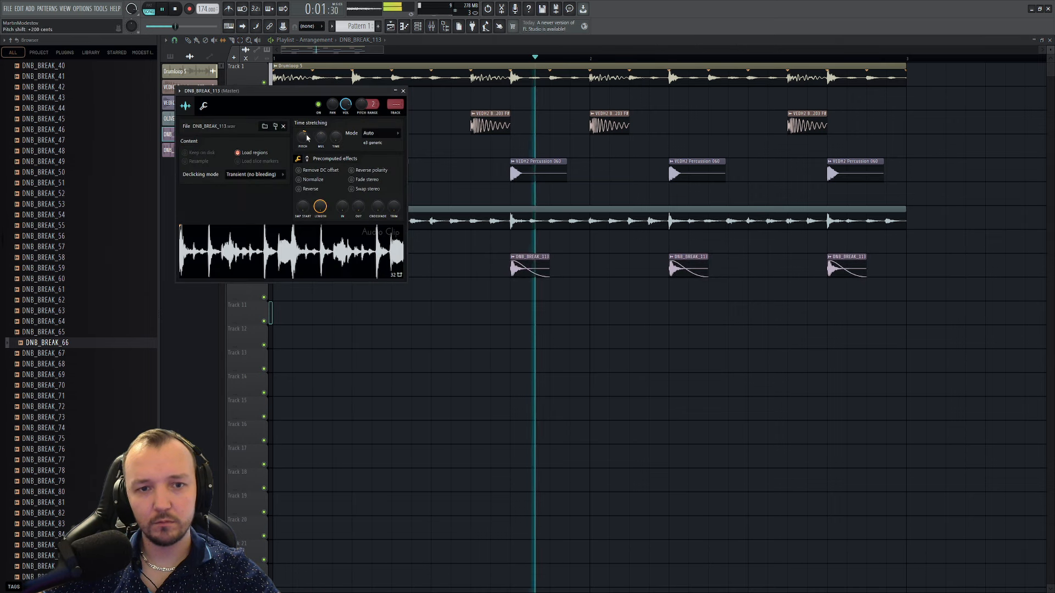
middle_click(88, 365)
scroll(94, 355, "down", 9)
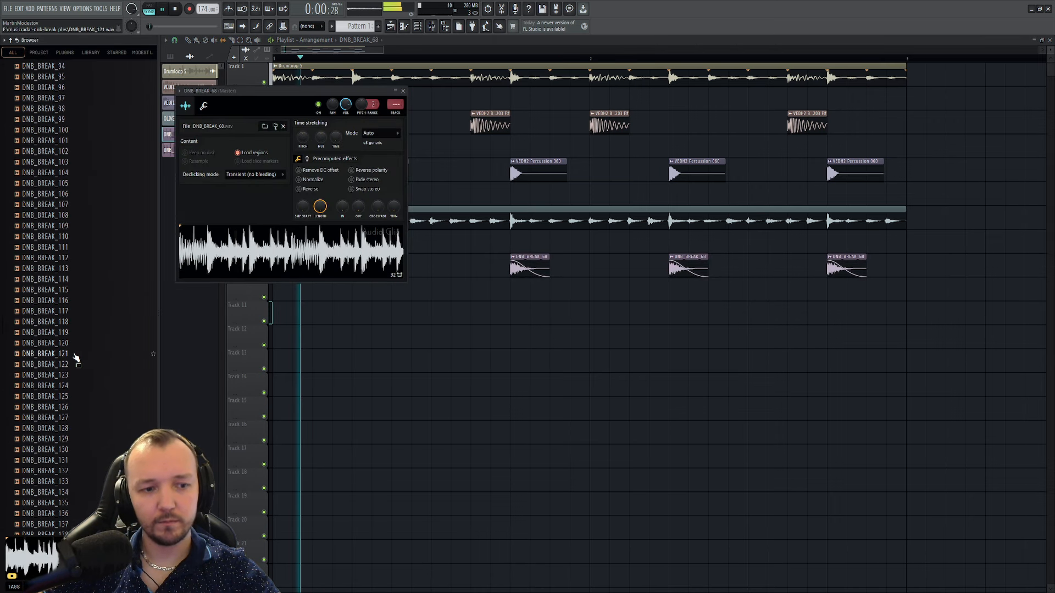
left_click(46, 353)
- Set the DNB_BREAK_121 channel's volume multiplier to 52% and reshape the fade-outs of its four clips on Track 9
left_click(203, 107)
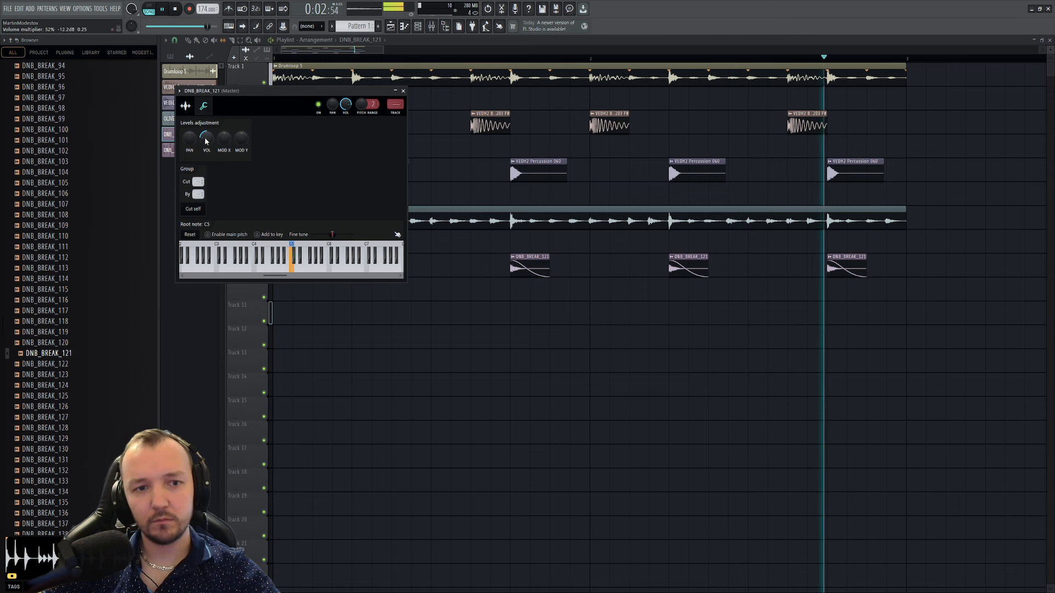
left_click(185, 106)
left_click_drag(886, 300, 367, 265)
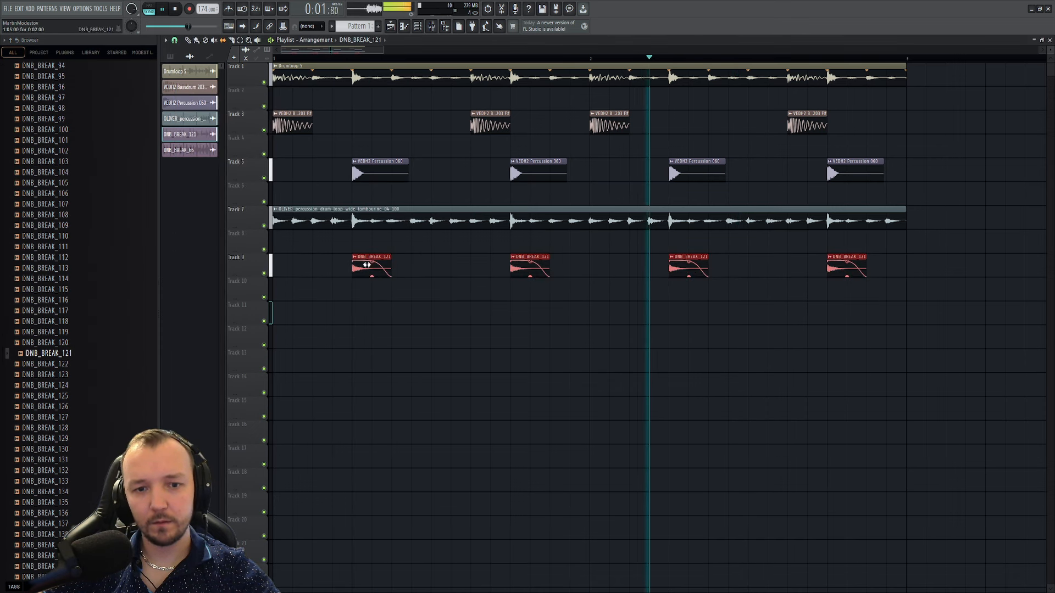
- Solo Track 9, audition DNB_BREAK_123 and DNB_BREAK_125 in its clips, and loop playback over the first hit
left_click(264, 273, "ctrl")
left_click(79, 375)
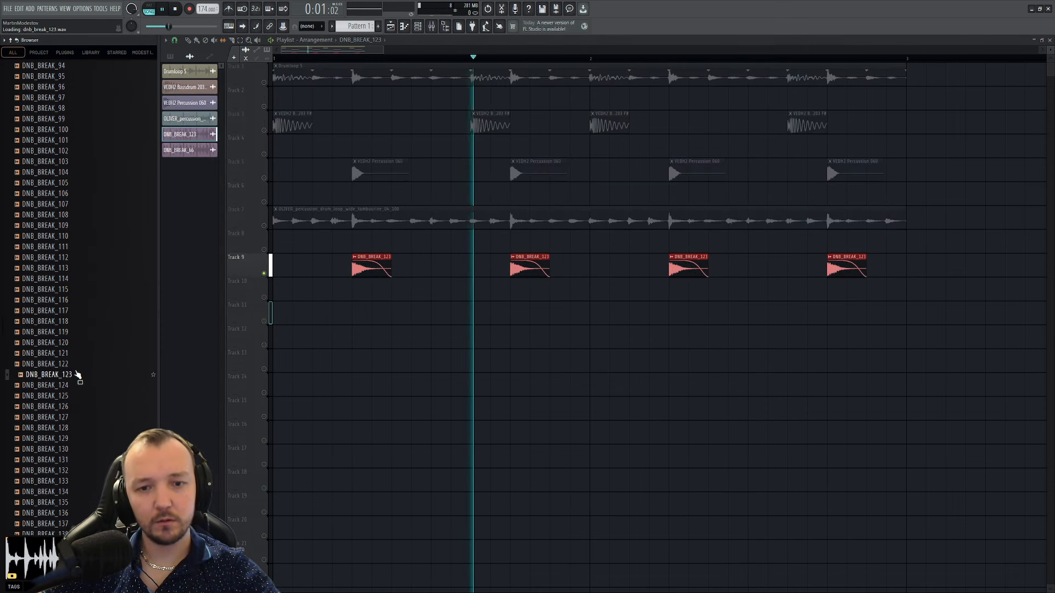
left_click(64, 396)
left_click_drag(361, 62, 364, 135)
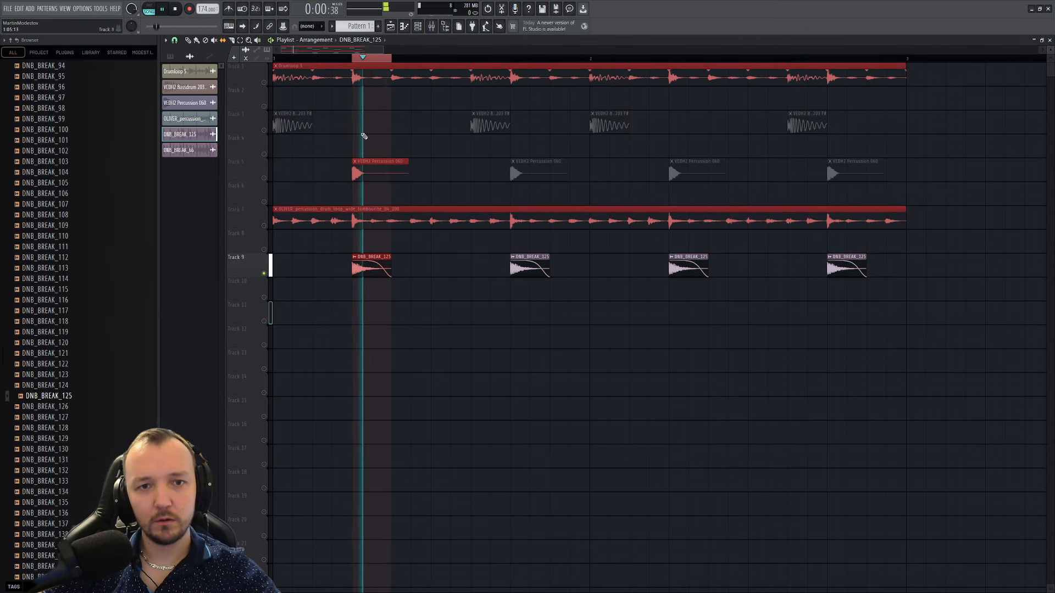
- Audition further breaks from DNB_BREAK_126 through DNB_BREAK_133 as the sample of the Track 9 clips and settle on DNB_BREAK_134
left_click(51, 389)
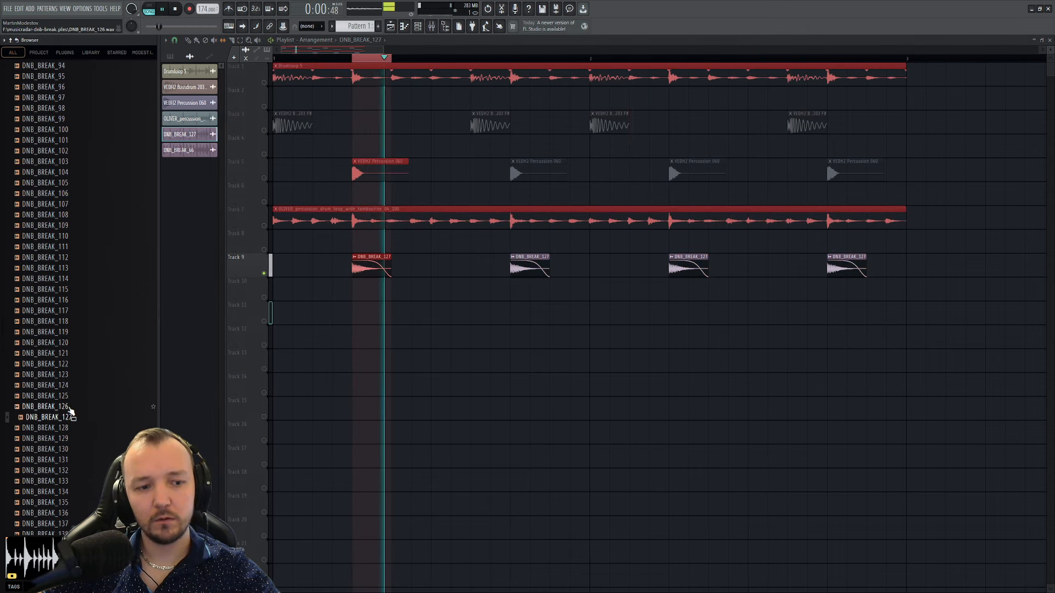
scroll(69, 423, "down", 4)
left_click(71, 323)
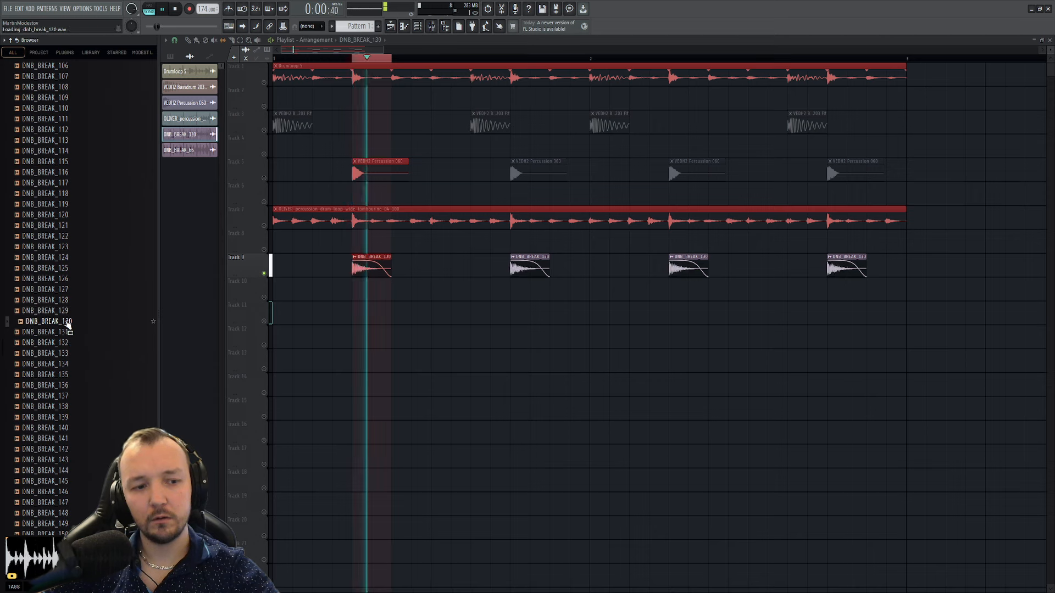
left_click(71, 333)
left_click(72, 343)
left_click(72, 354)
left_click(73, 364)
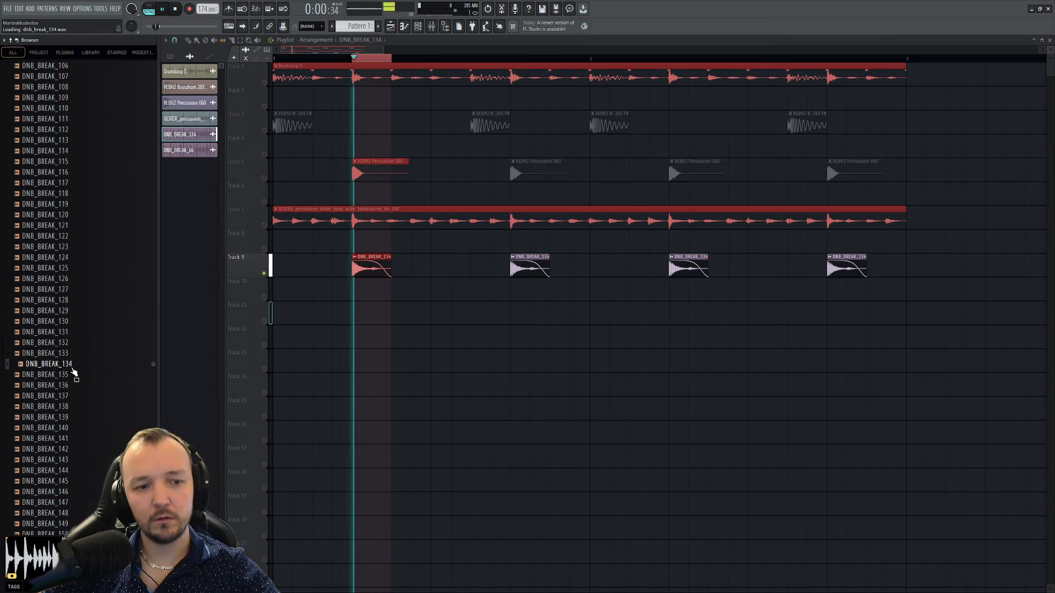
left_click(73, 364)
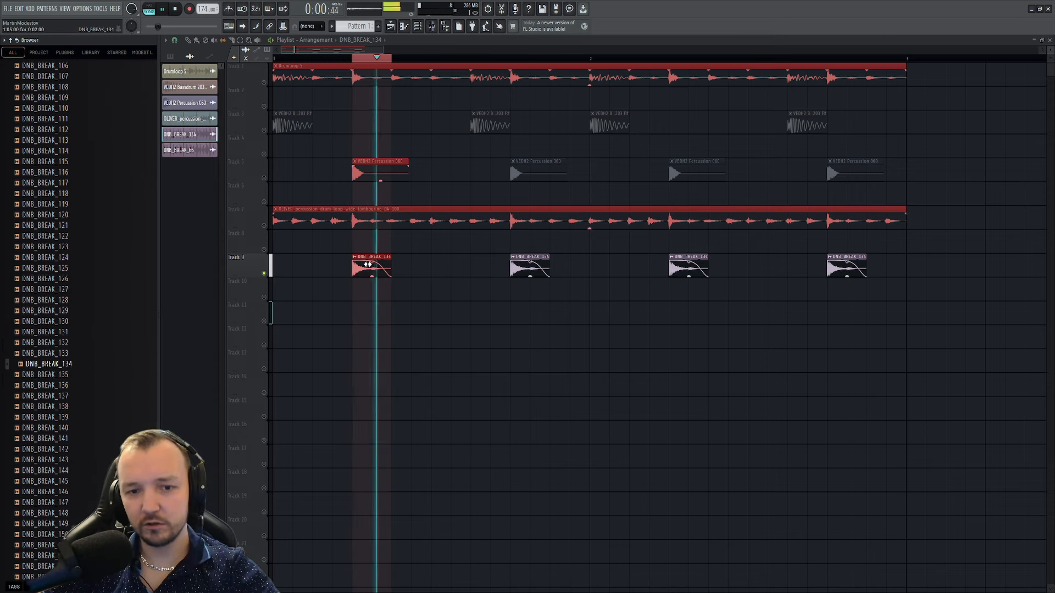
- Reshape the fade-outs of the four DNB_BREAK_134 clips, unsolo Track 9 and compare the beat with it muted and unmuted
left_click_drag(1013, 263, 330, 308)
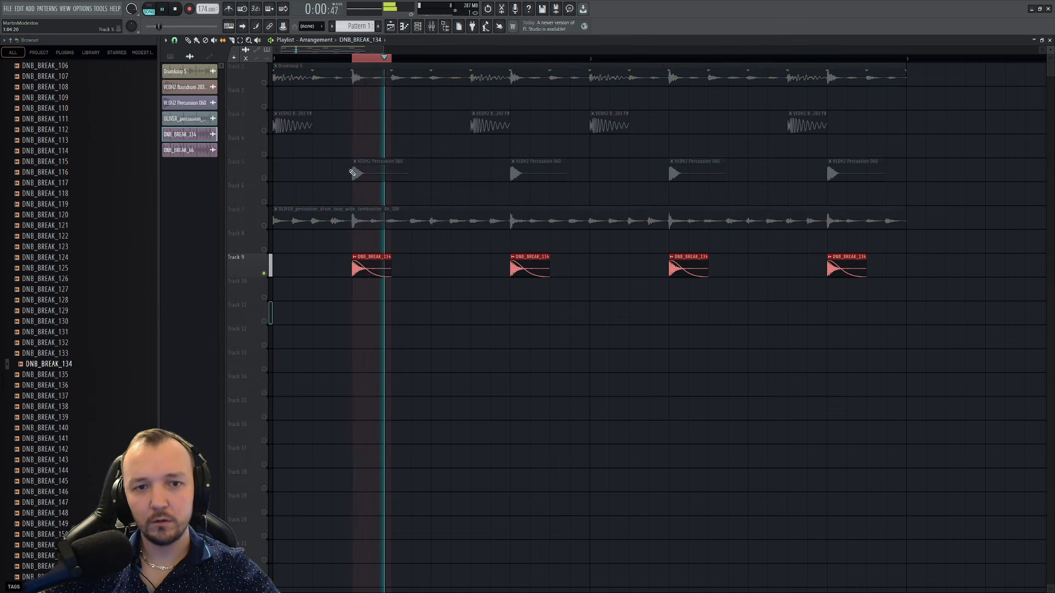
right_click(264, 273)
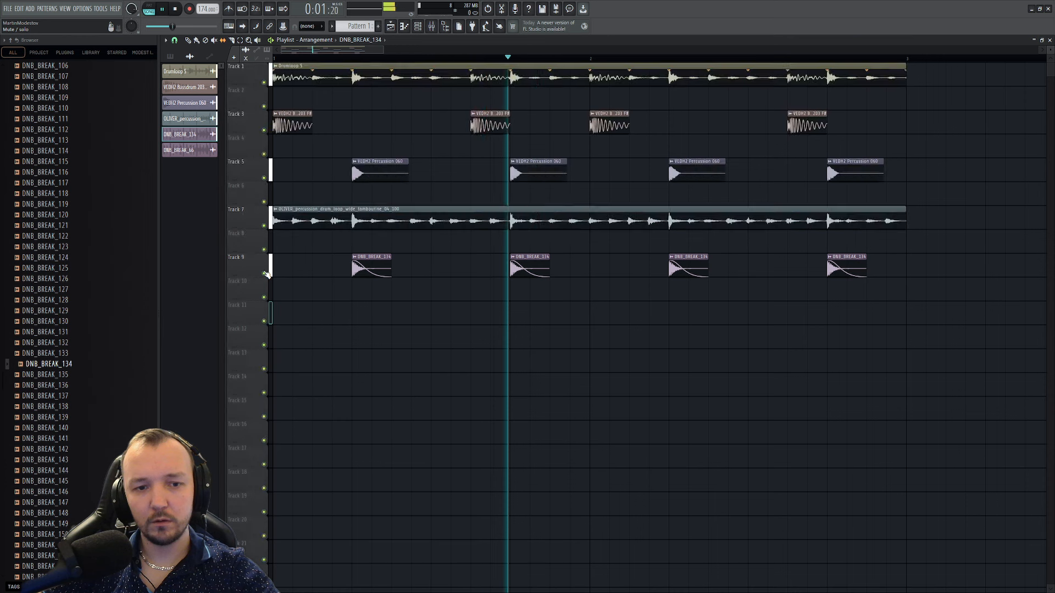
left_click_drag(949, 263, 369, 281)
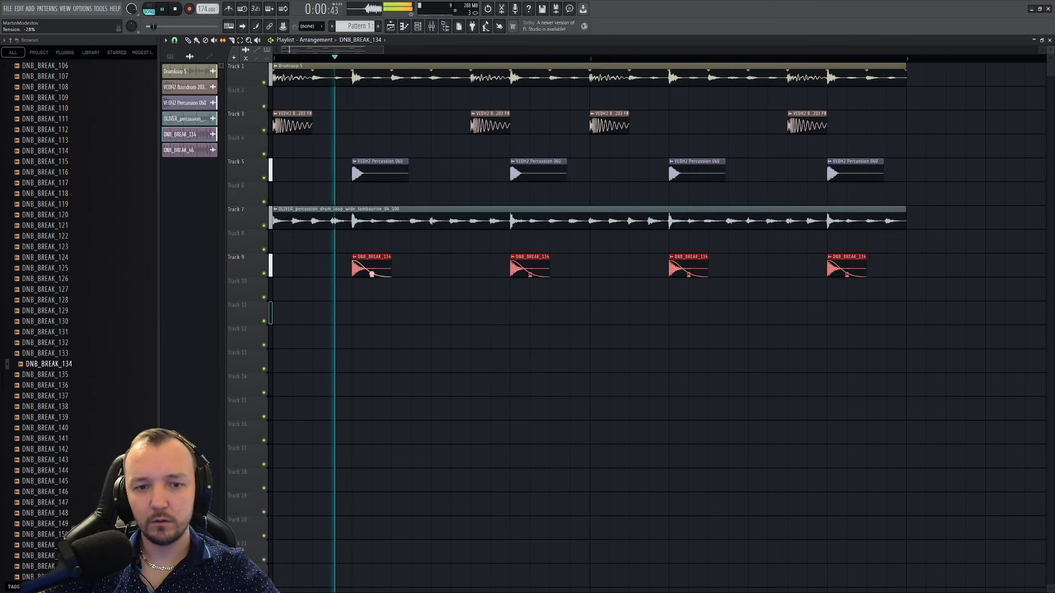
left_click(264, 273)
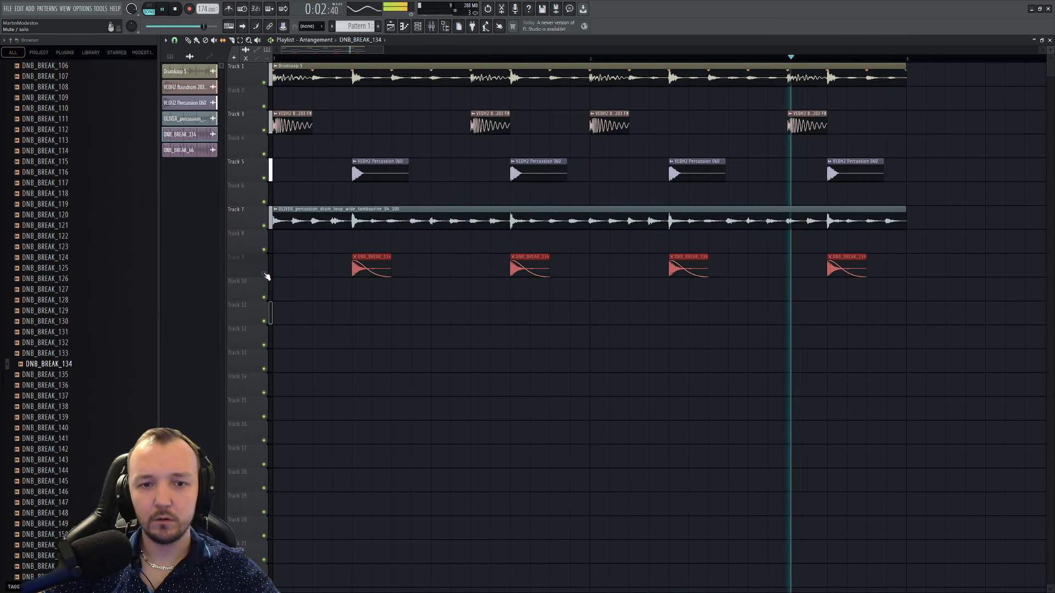
double_click(697, 256)
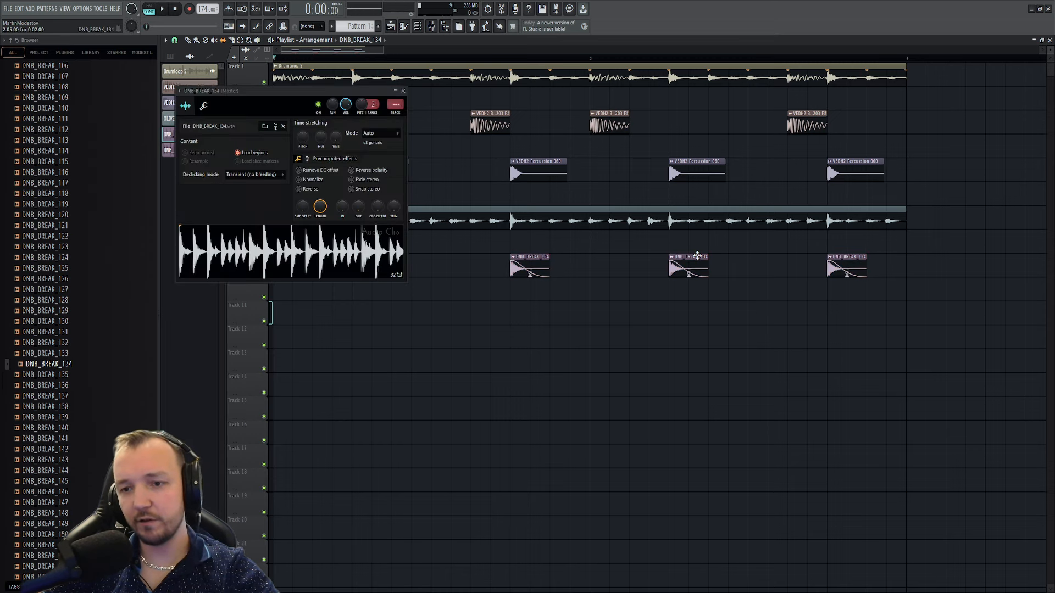
left_click_drag(960, 291, 377, 267)
key("space")
left_click(489, 323, "ctrl")
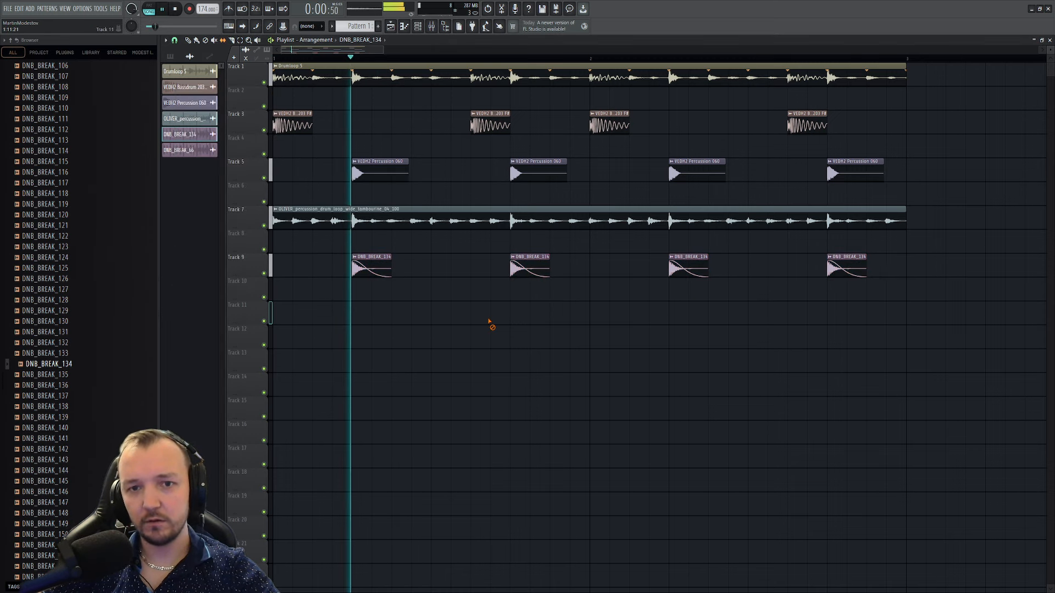
key("space")
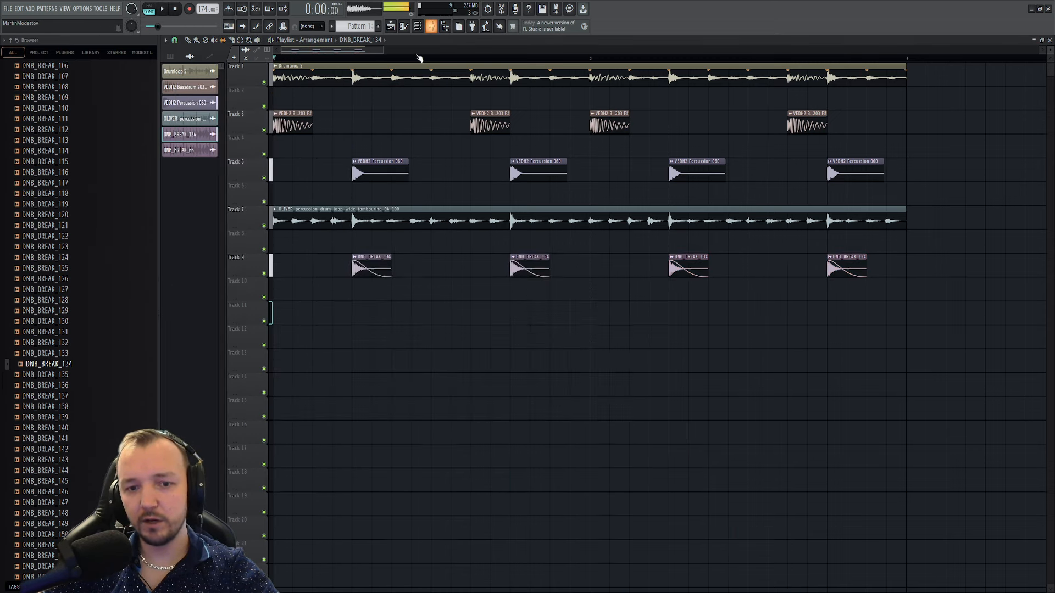
- Route the DNB_BREAK_134 channel to mixer track 3, the Snare track
double_click(368, 263)
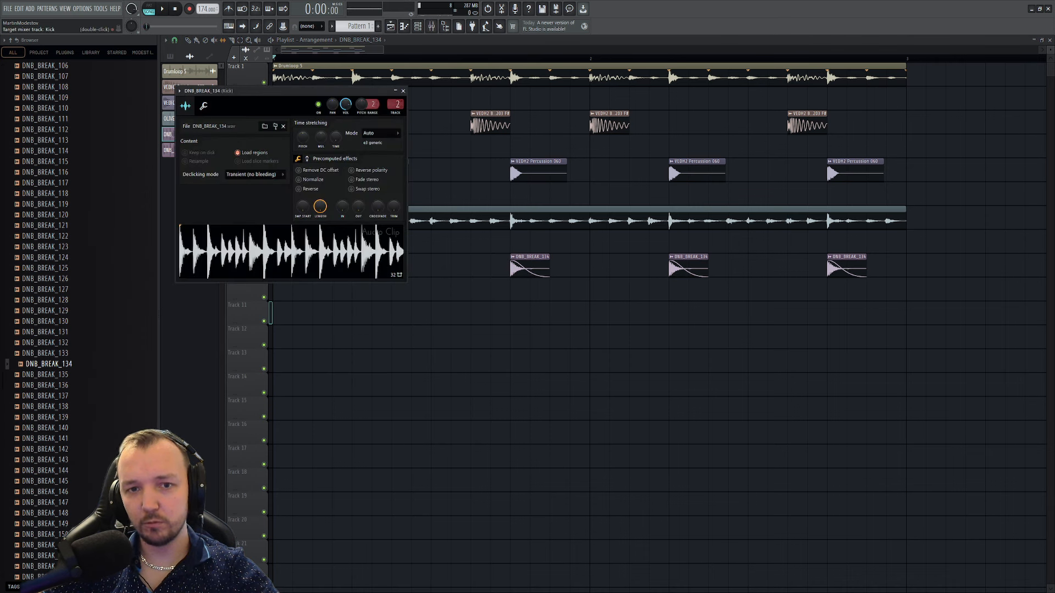
left_click(438, 27)
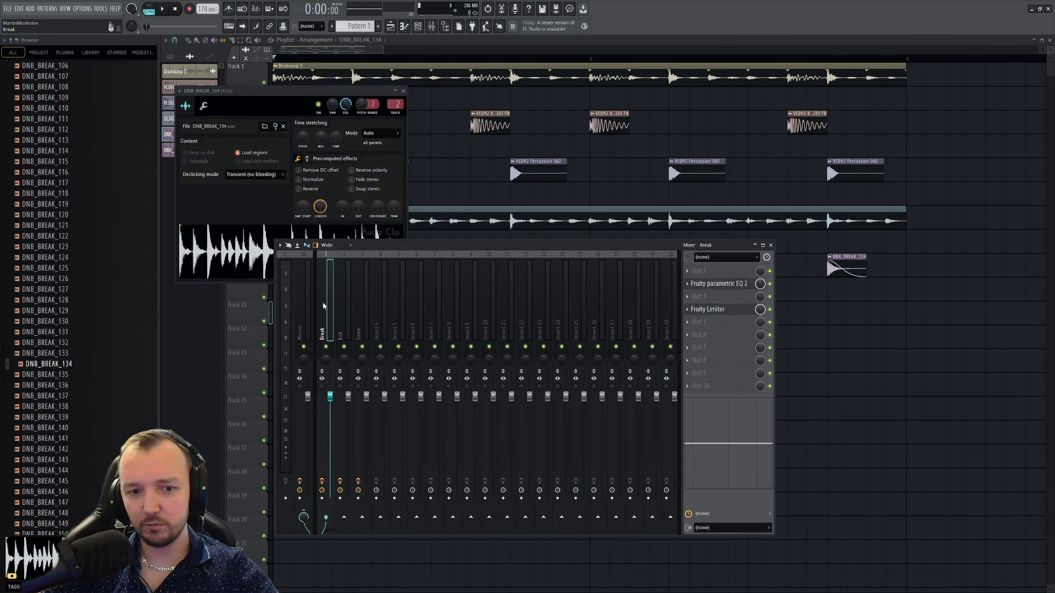
left_click(360, 311)
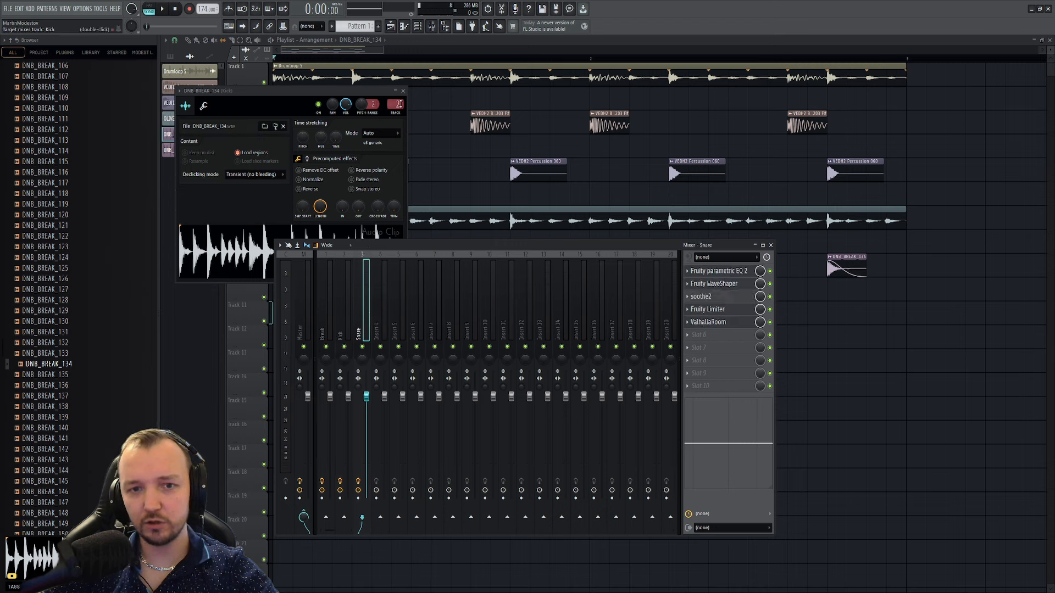
left_click_drag(400, 104, 400, 99)
- On the Snare mixer track, bypass Fruity parametric EQ 2 and adjust the Fruity Limiter's gain to -1.0 dB along with its ceiling
left_click(773, 272)
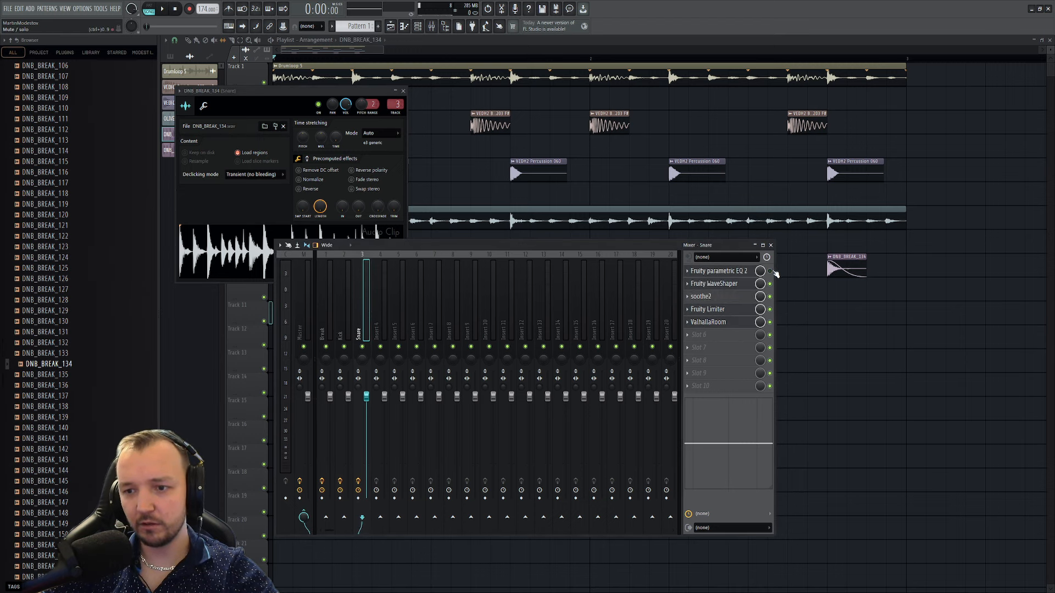
left_click(709, 309)
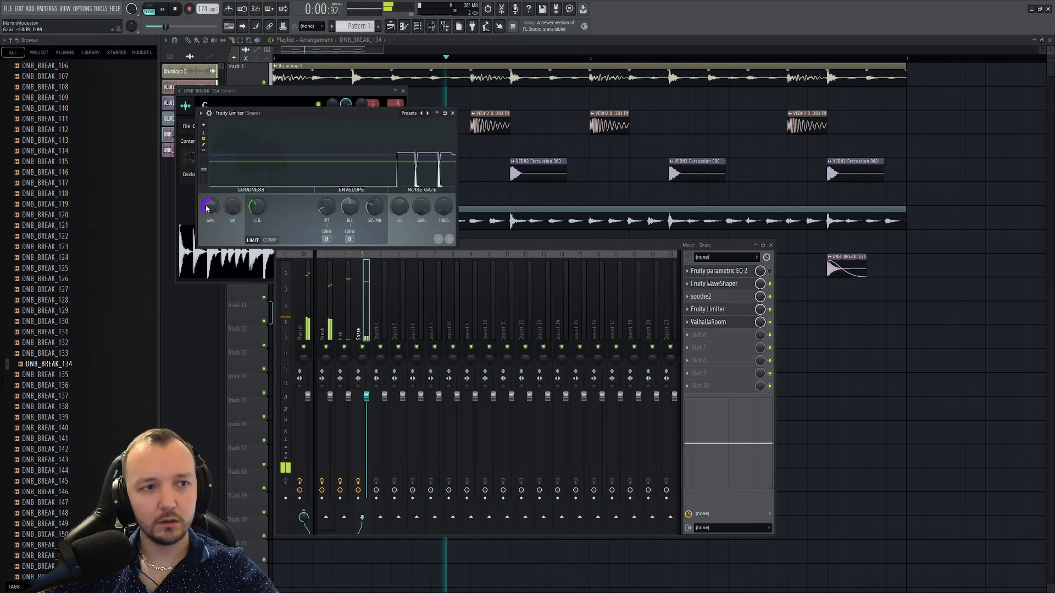
left_click_drag(257, 206, 257, 216)
- Add Fruity soft clipper before the Fruity Limiter on the Master mixer track and check the limiter during playback
left_click(301, 321)
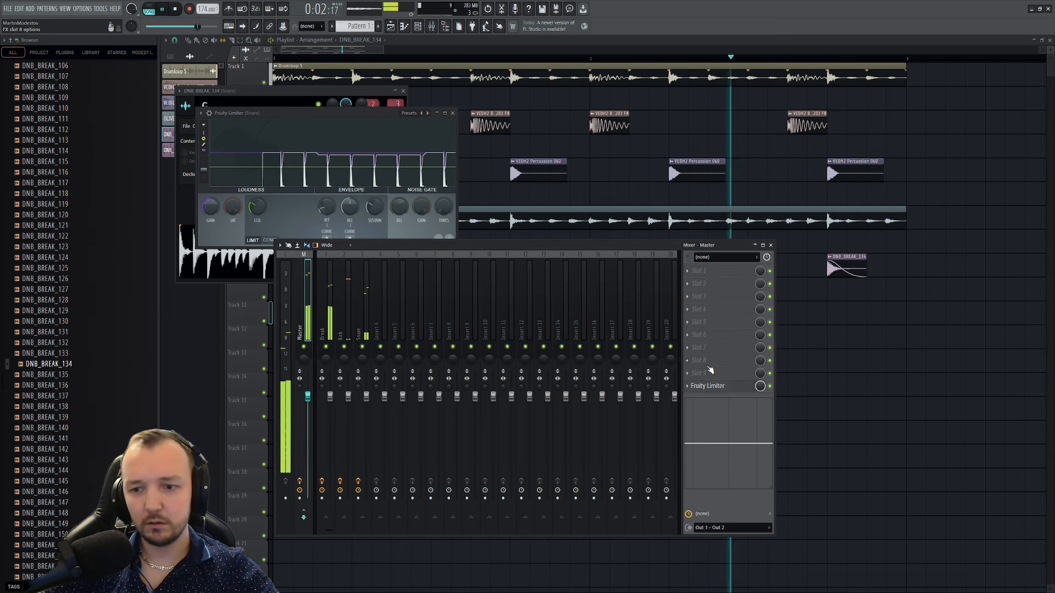
key("space")
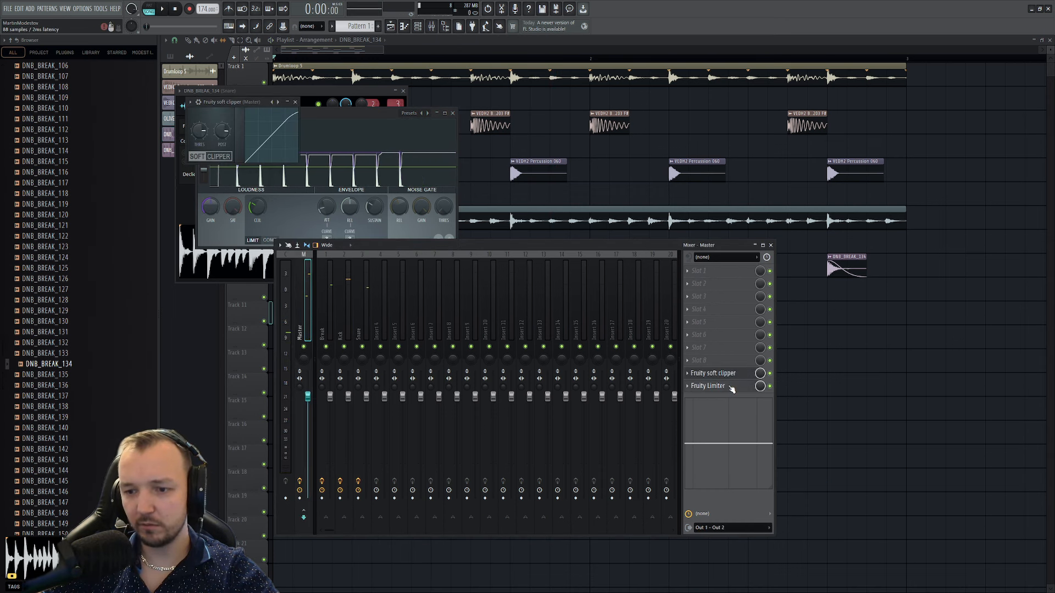
left_click(732, 388)
key("space")
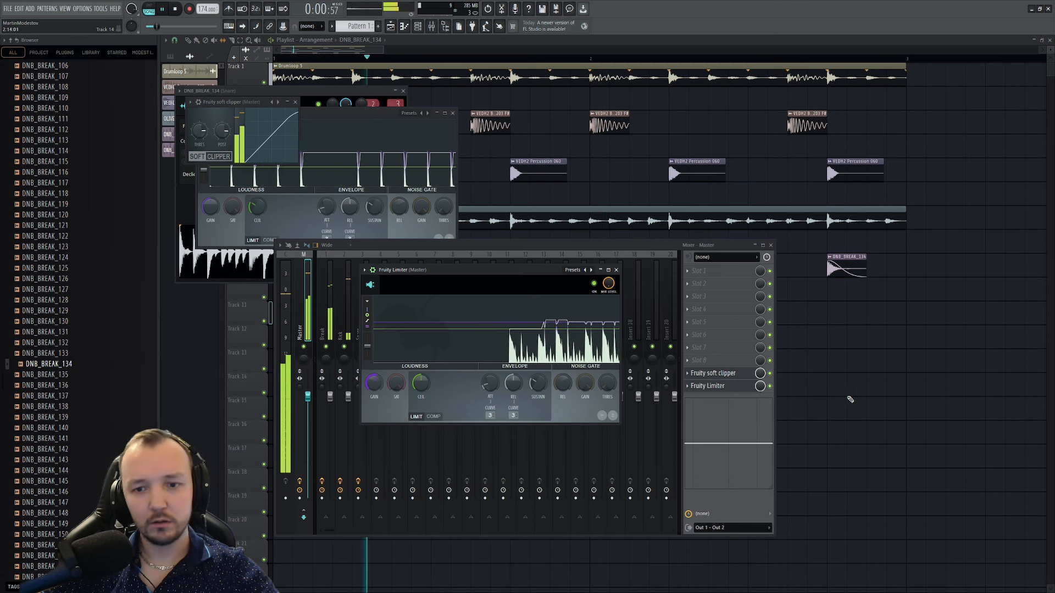
key("space")
key("F12")
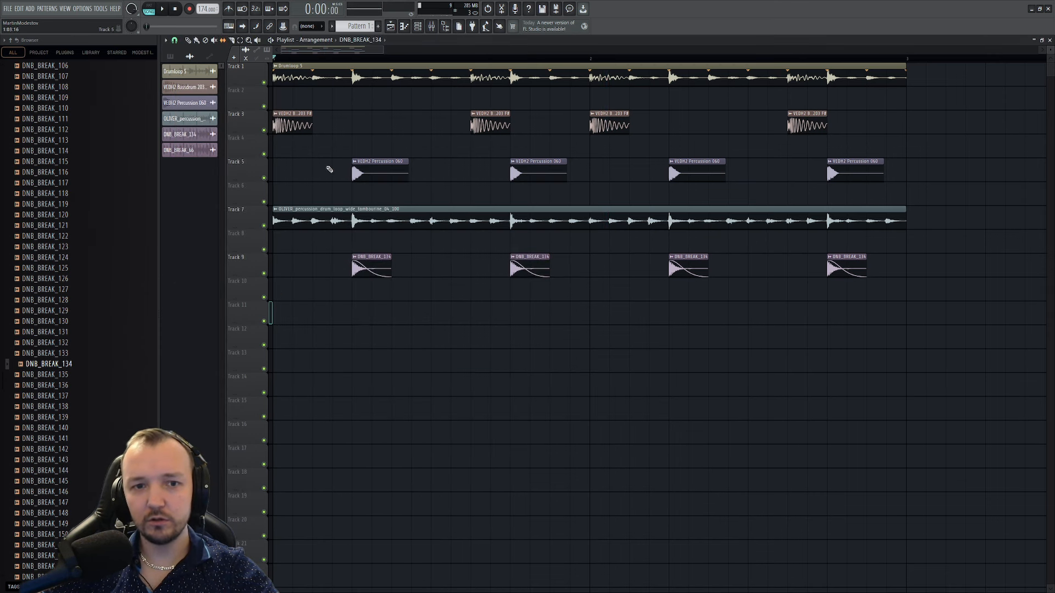
- Solo the kick on Track 3 and add ValhallaRoom to slot 2 of the Kick mixer track
right_click(266, 130)
double_click(290, 124)
left_click(431, 28)
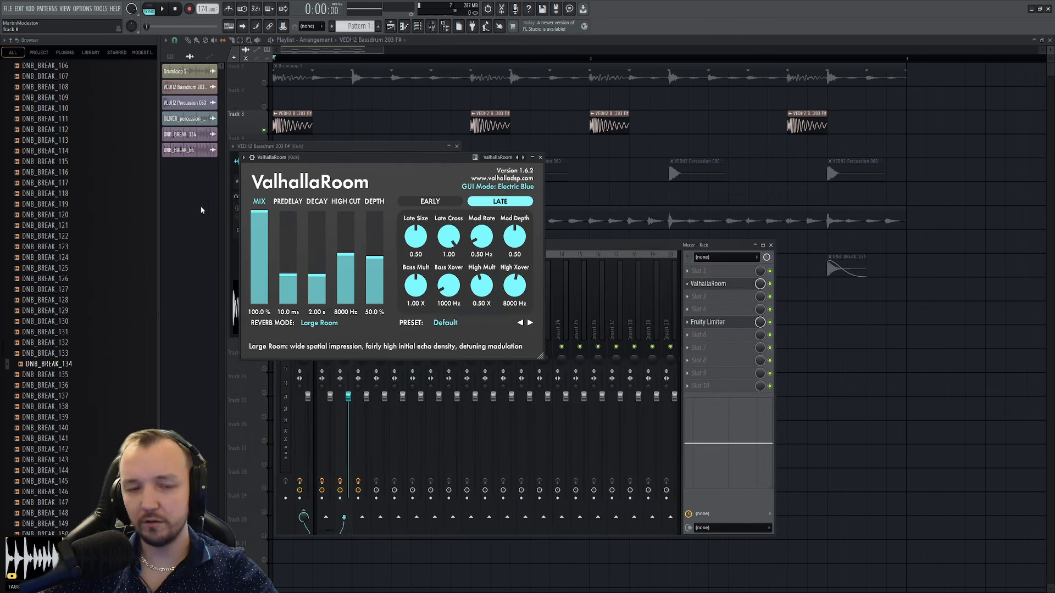
- Set the kick's ValhallaRoom mix to 24.9%, predelay to 19.5 ms, decay to 0.12 s and High Xover to 5760 Hz
left_click_drag(263, 256, 261, 281)
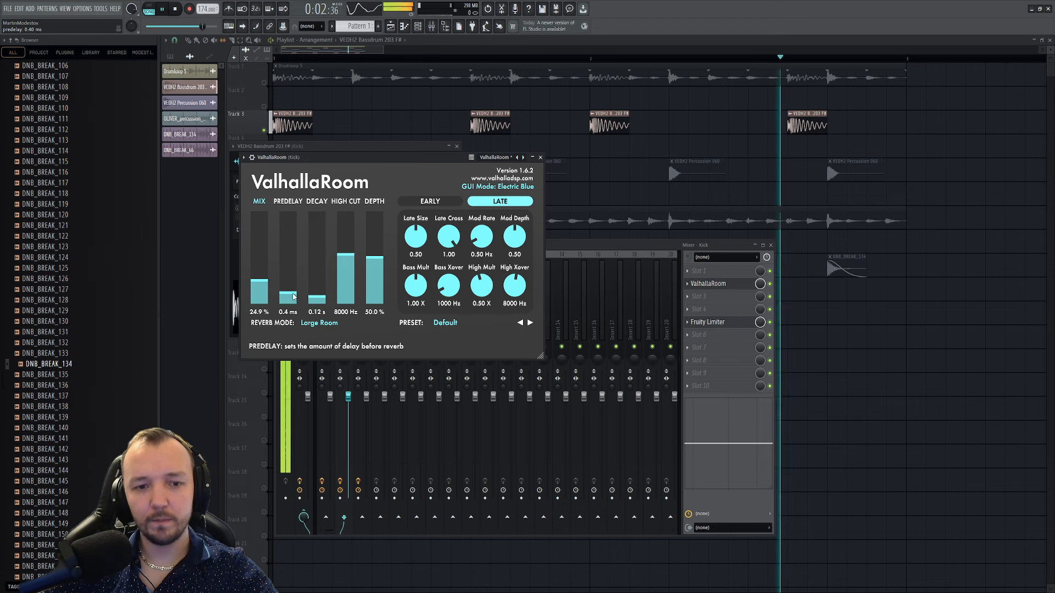
left_click_drag(288, 275, 290, 272)
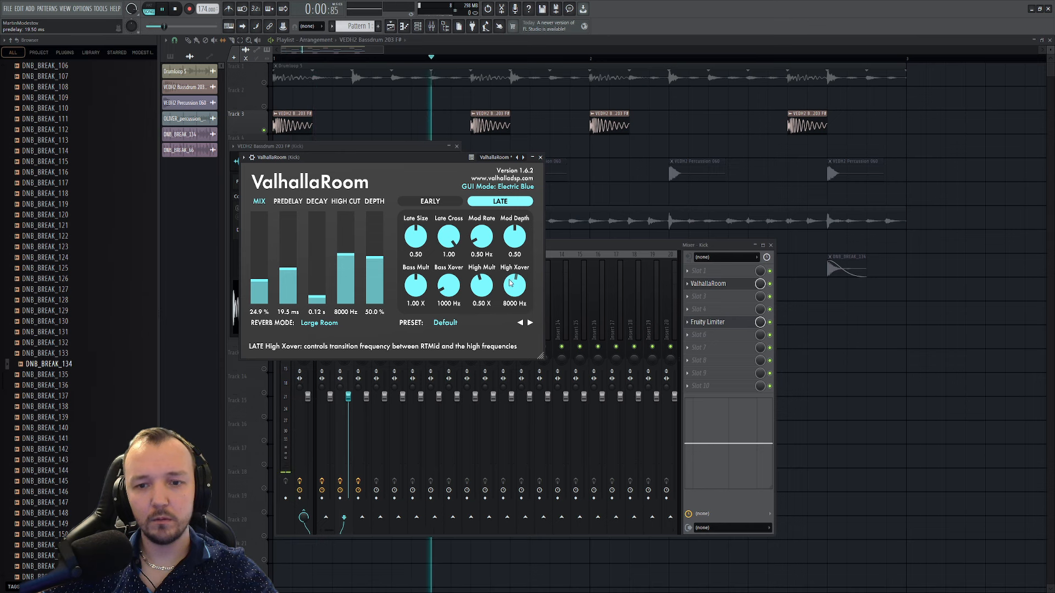
left_click_drag(516, 291, 516, 298)
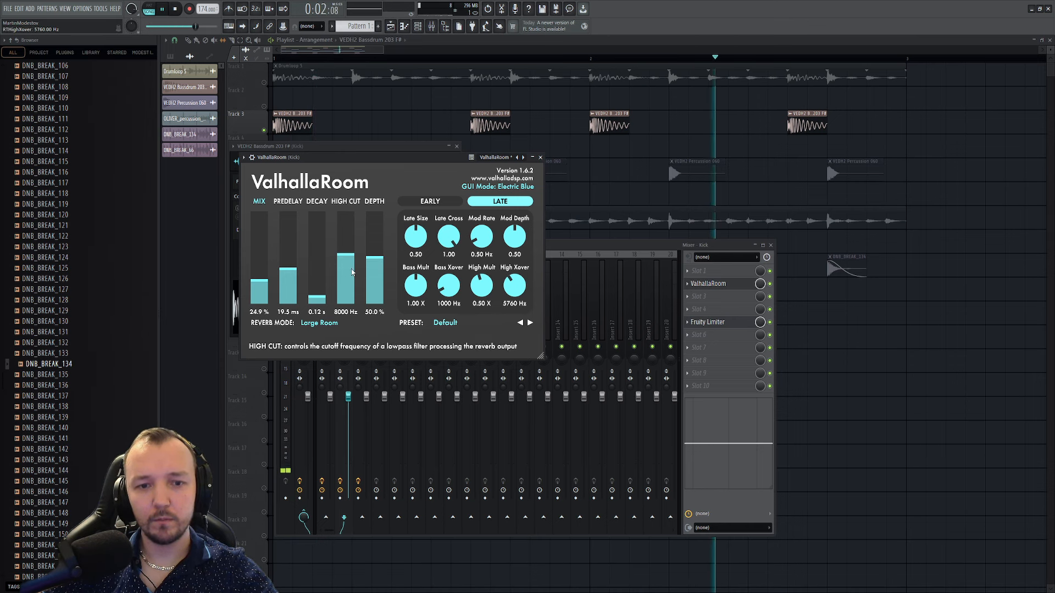
- Switch the kick reverb to Dark Room with mix 11.5%, predelay 23.8 ms, decay 0.10 s, high cut 1890 Hz and depth 26.3%
left_click_drag(348, 292, 347, 302)
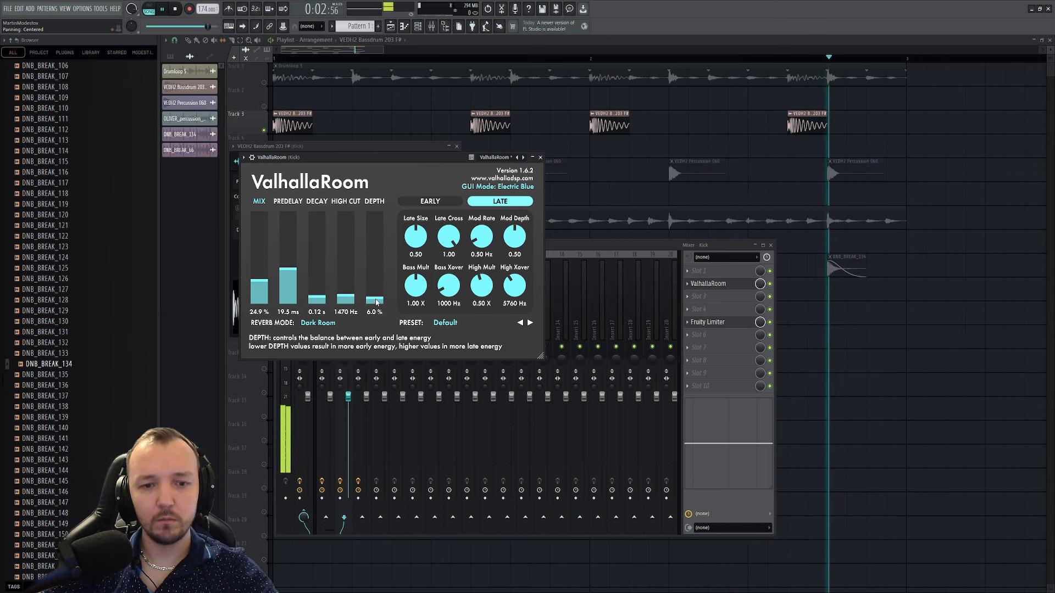
left_click_drag(262, 288, 265, 292)
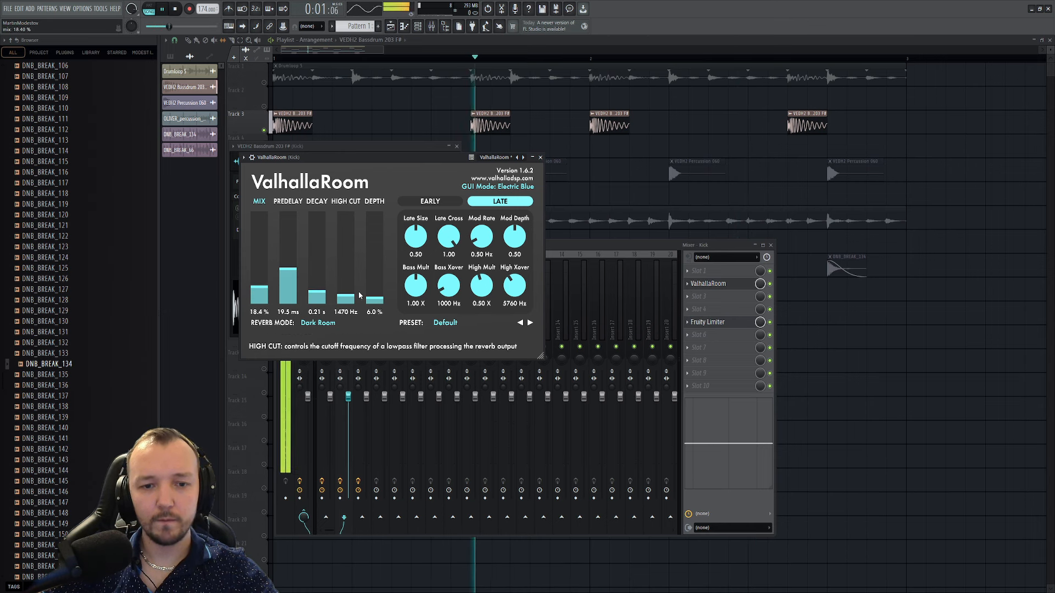
mouse_move(375, 297)
left_mouse_down()
mouse_move(380, 279)
mouse_move(375, 297)
left_mouse_up()
left_click_drag(288, 286, 288, 299)
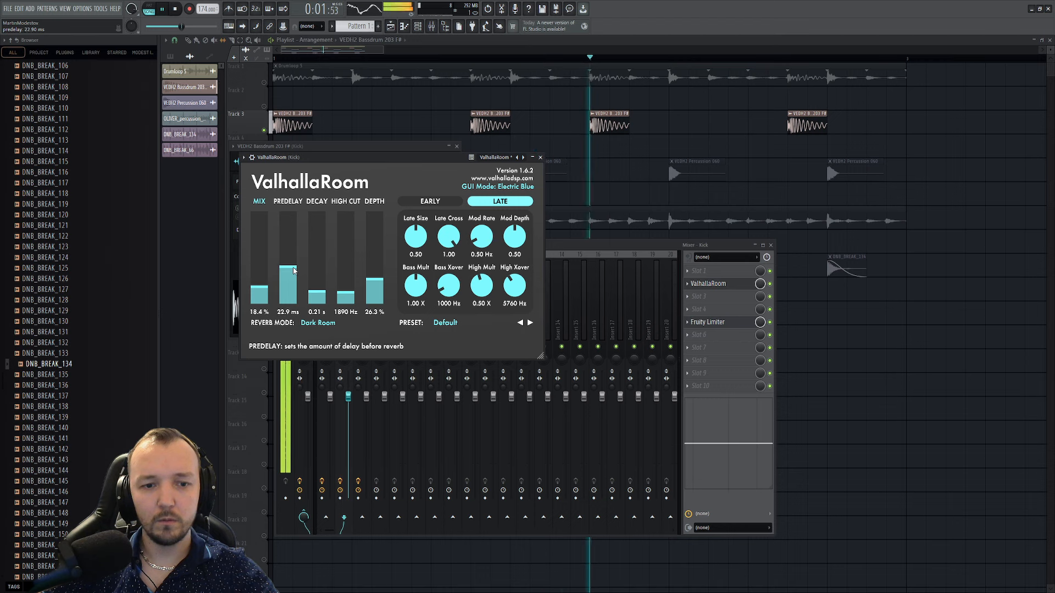
left_click_drag(292, 272, 329, 303)
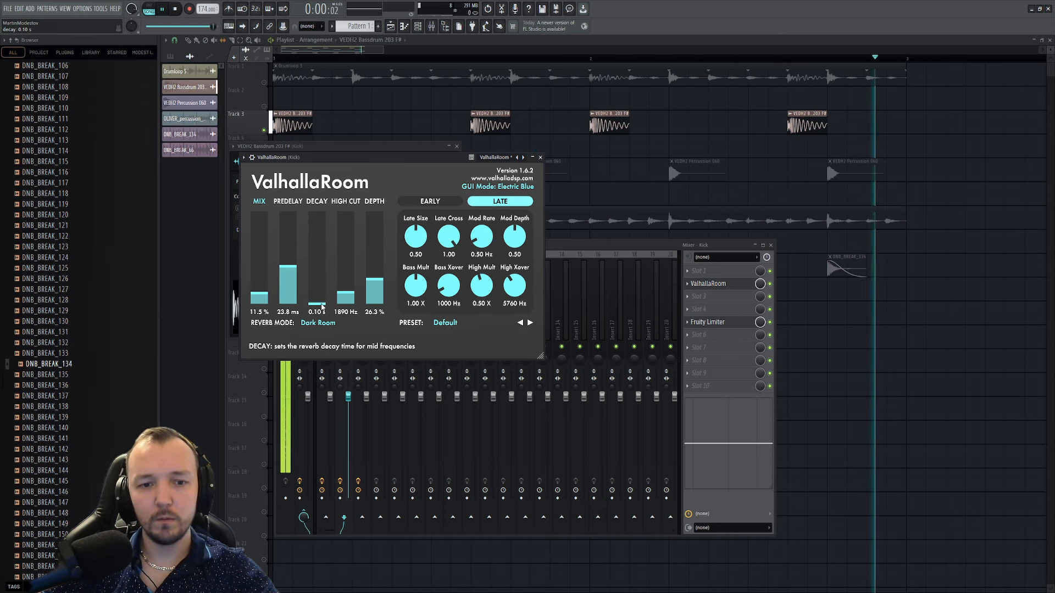
- Compare the kick with ValhallaRoom bypassed, unsolo Track 3 and lower the reverb's mix to about 7.8% against the full beat
left_click(773, 287)
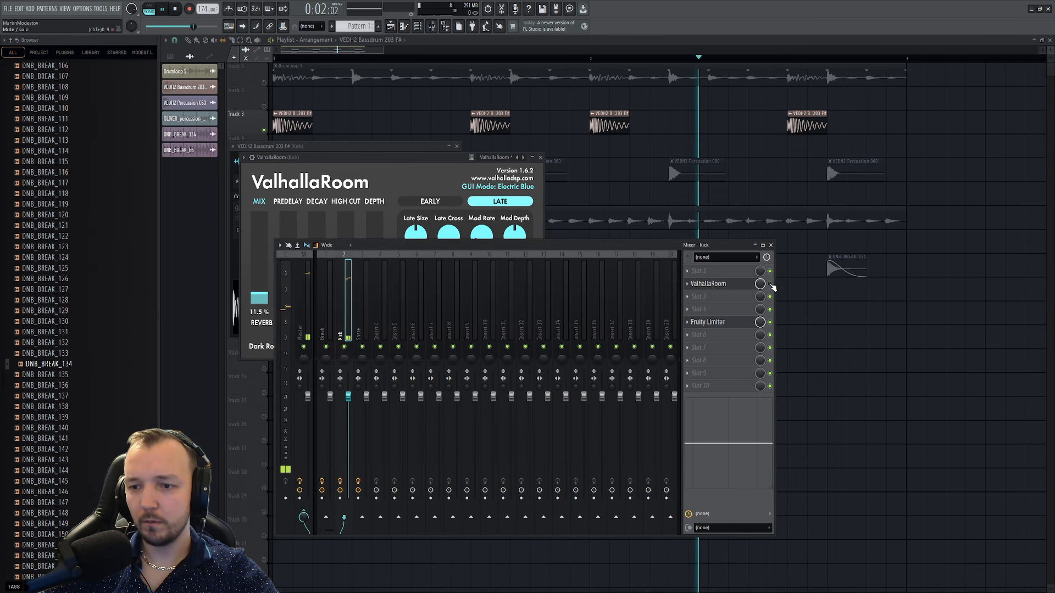
right_click(264, 131)
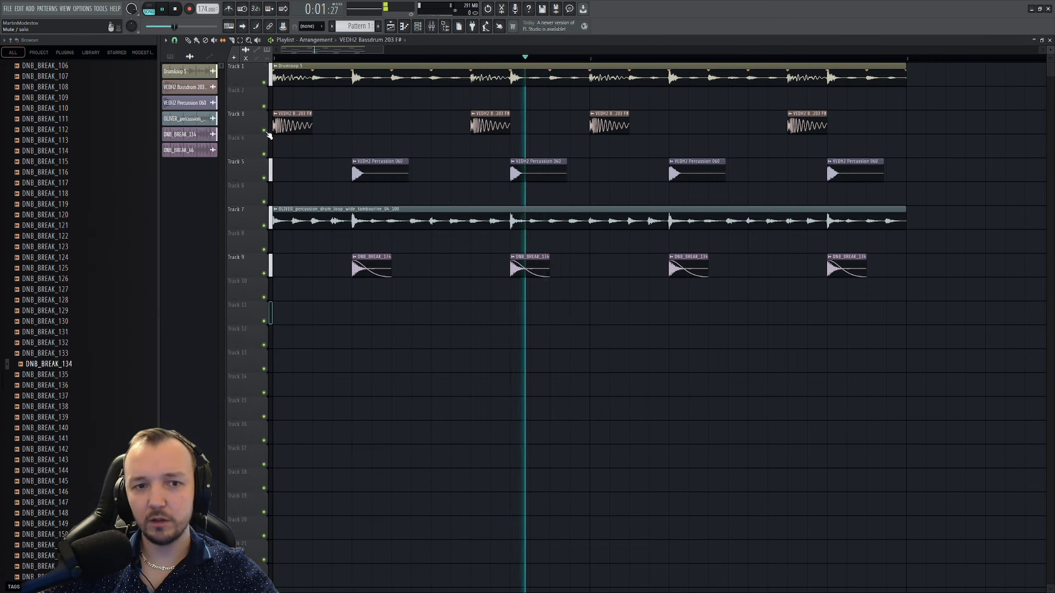
left_click(432, 26)
left_click(721, 283)
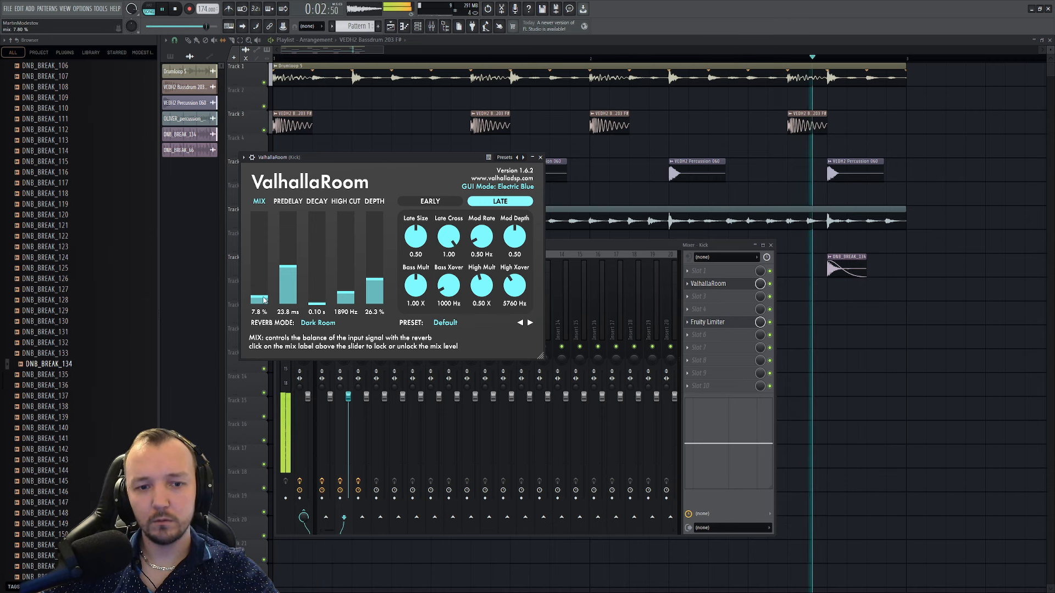
left_click_drag(263, 297, 264, 299)
right_click(871, 325)
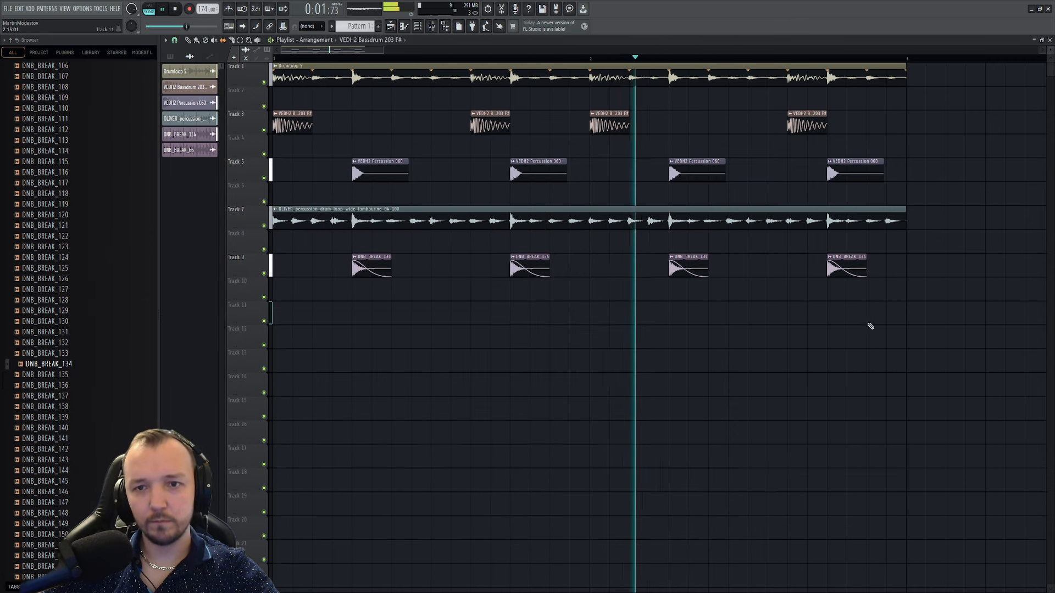
- Solo Track 1, add ValhallaRoom after the Fruity Limiter on the Break mixer track and set its mix to 5.5%
key("space")
right_click(264, 83)
double_click(375, 66)
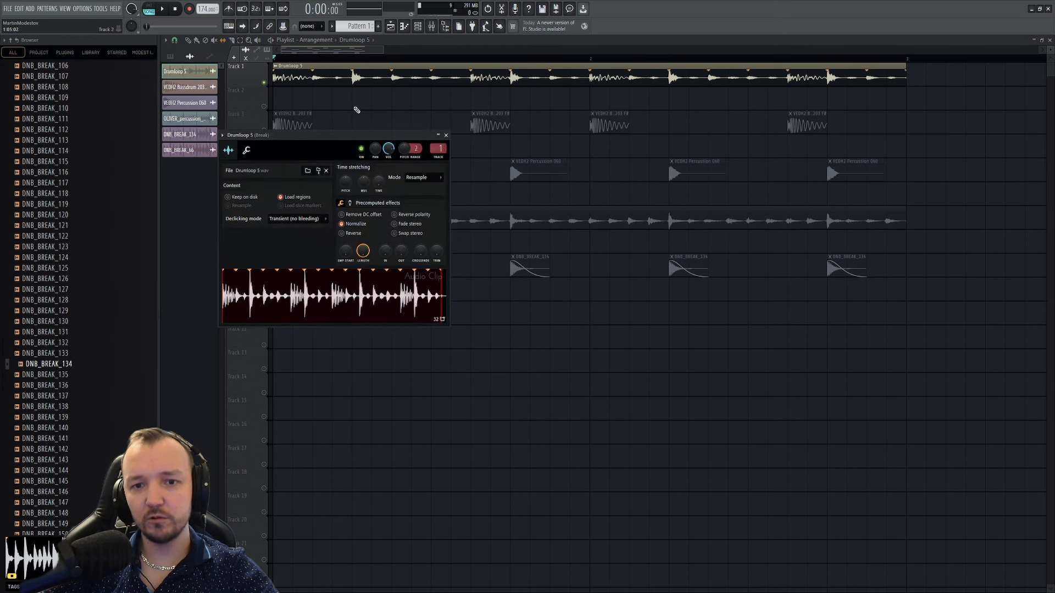
left_click(437, 25)
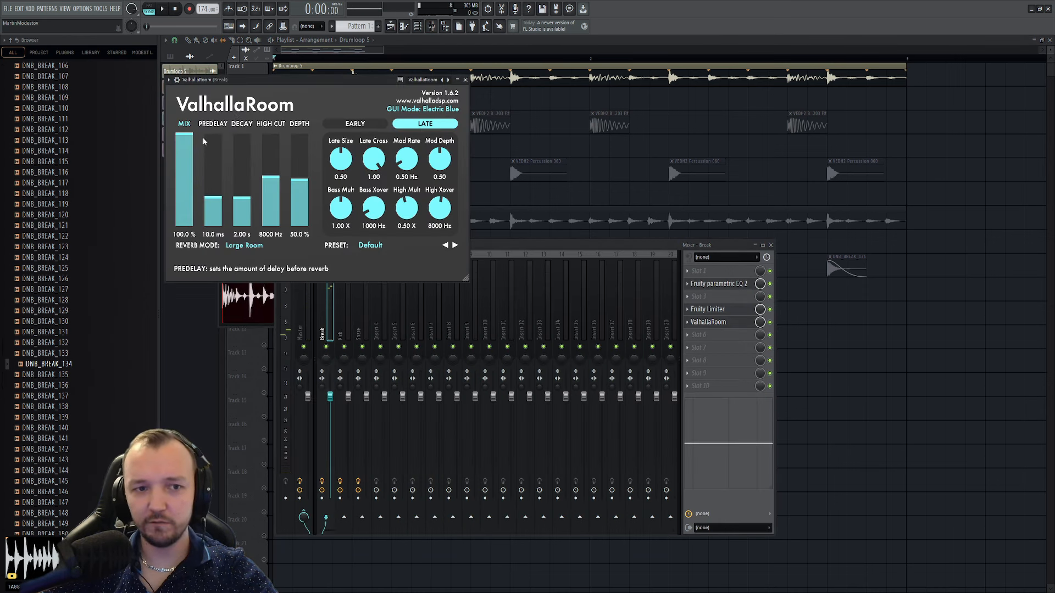
left_click_drag(192, 139, 191, 183)
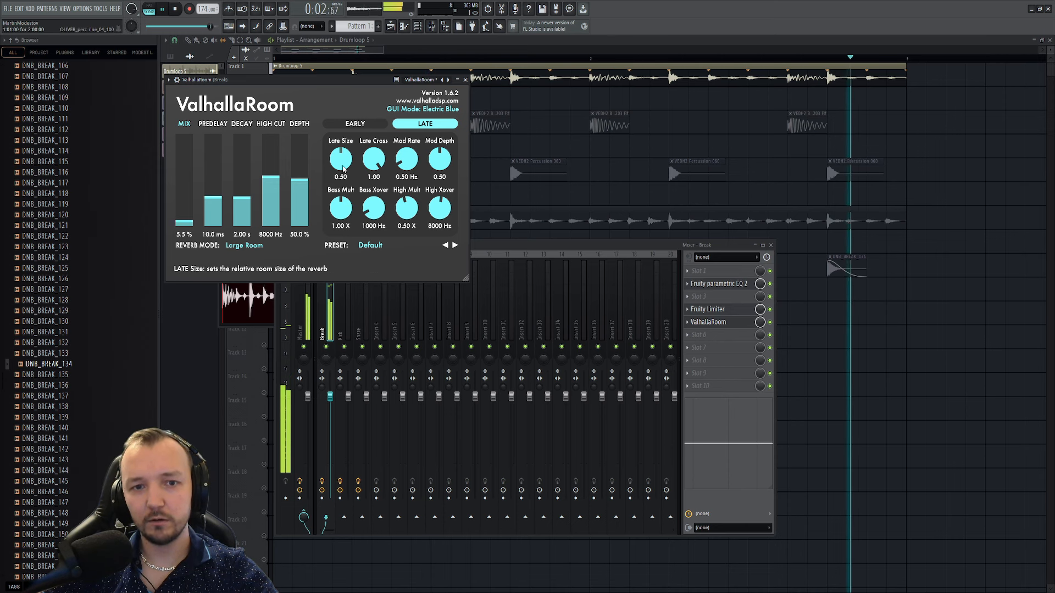
- Lower the Break track's ValhallaRoom mix to 3.7% while the full beat plays, and stop playback
key("F12")
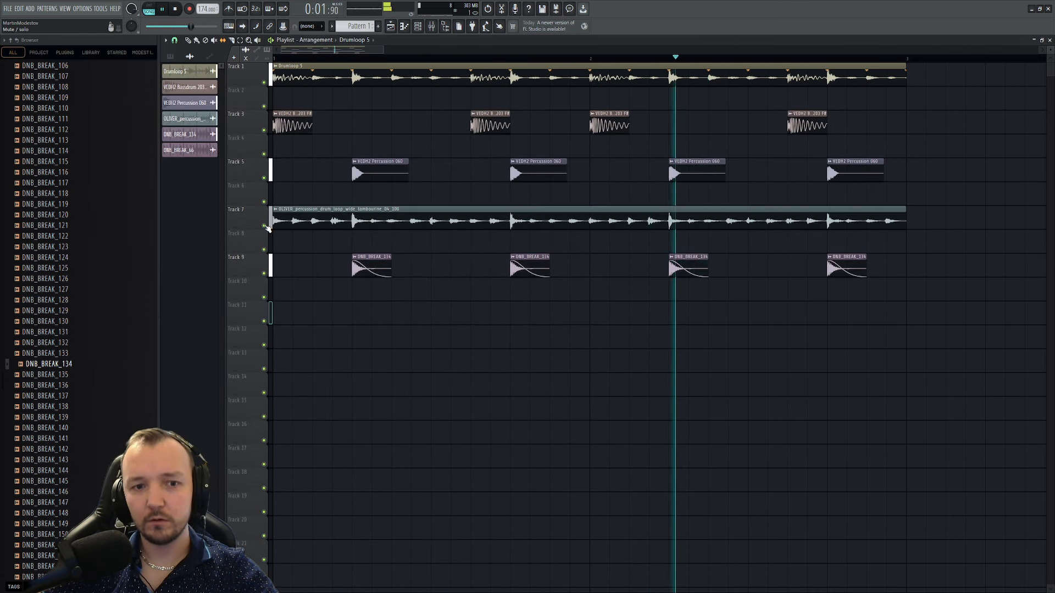
left_click(436, 34)
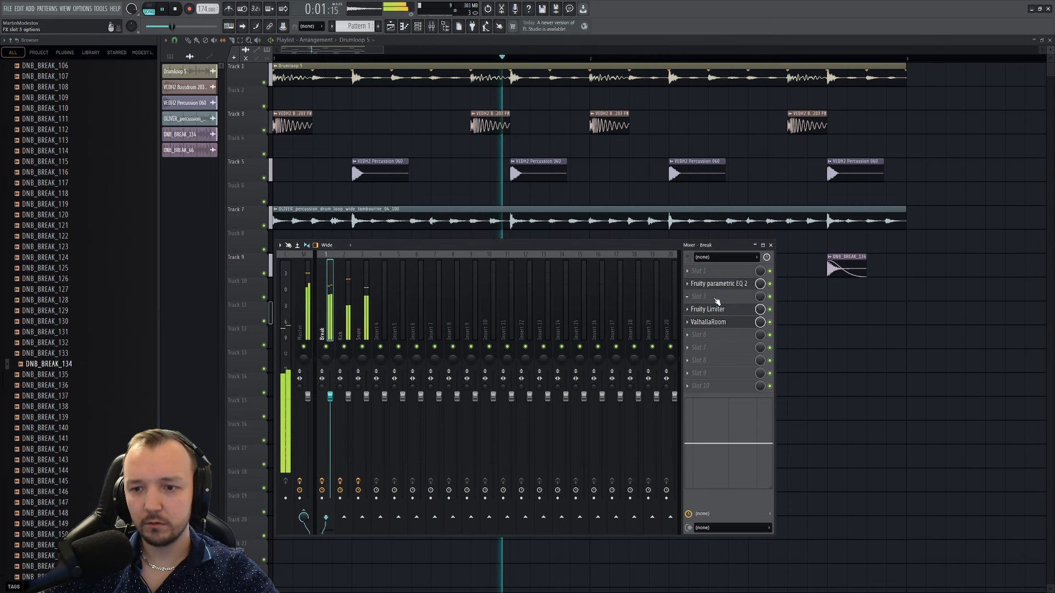
left_click(715, 322)
left_click_drag(187, 221, 193, 226)
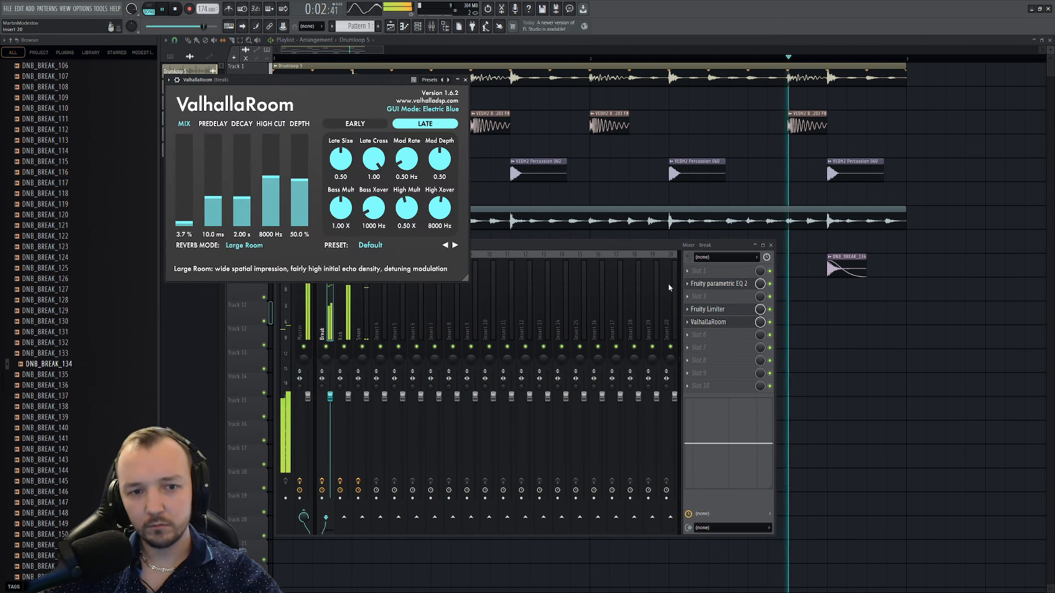
key("F12")
key("space")
- Audition break samples in the musicradar-dnb-breaks-samples folder, including DNB_BREAK_98 and DNB_BREAK_199, and replay the beat
scroll(34, 301, "up", 8)
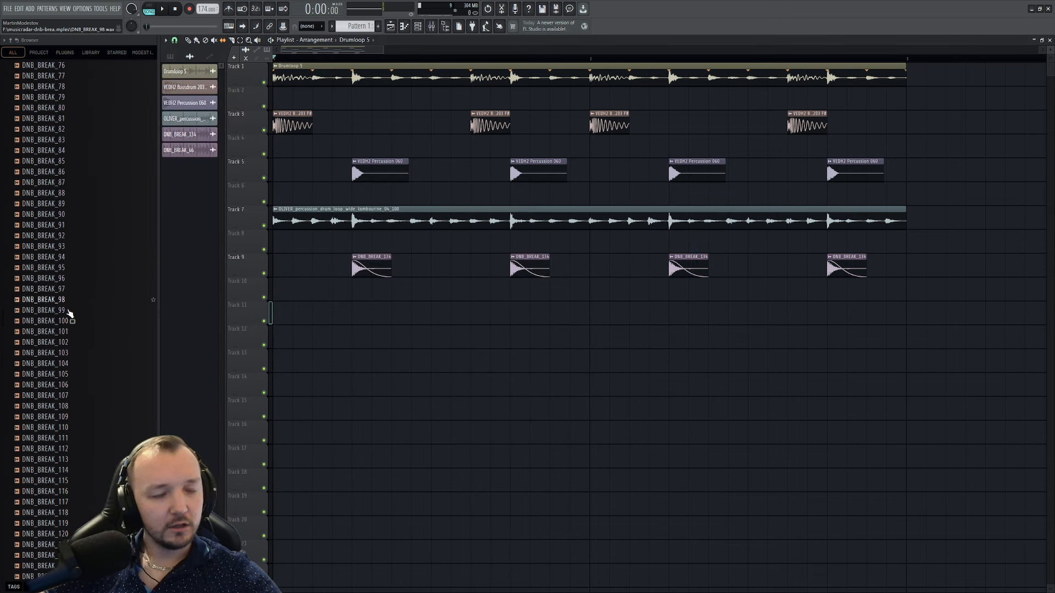
left_click(67, 309)
scroll(74, 287, "up", 20)
key("space")
key("space")
scroll(82, 368, "down", 20)
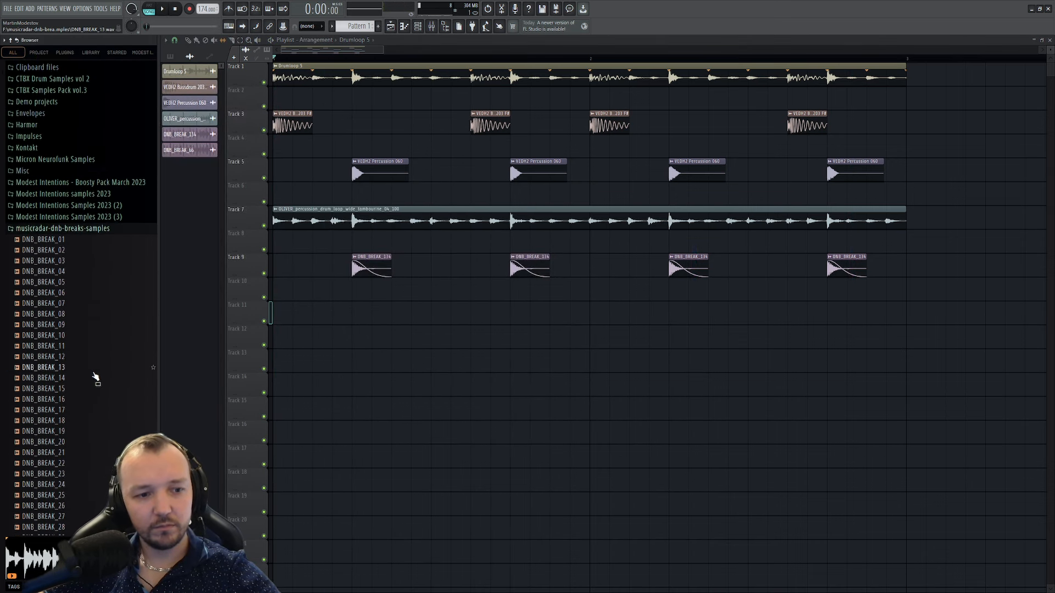
left_click(77, 225)
left_click(76, 230)
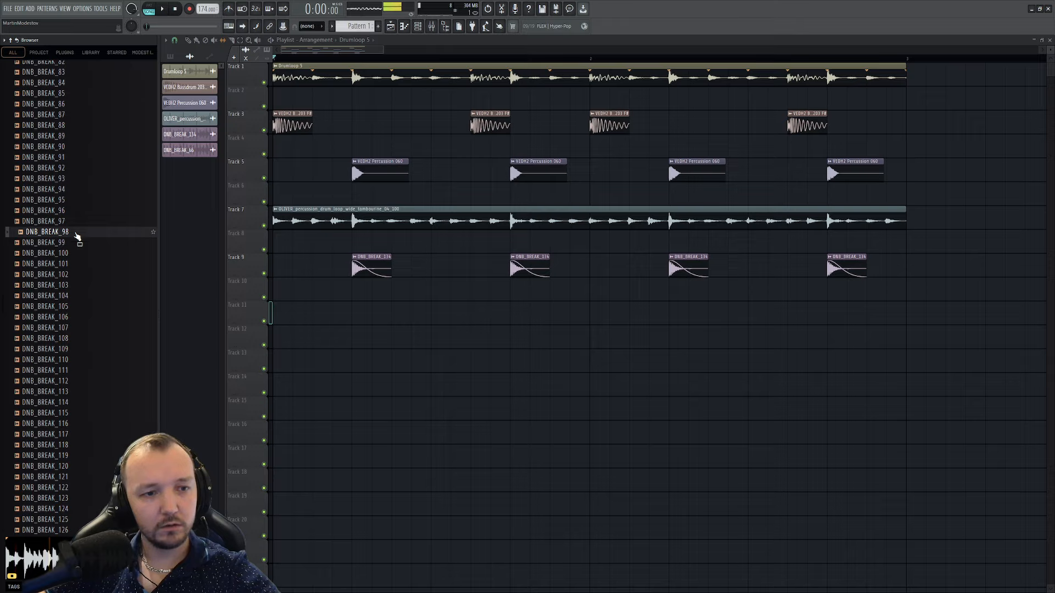
scroll(77, 431, "down", 20)
left_click(85, 287)
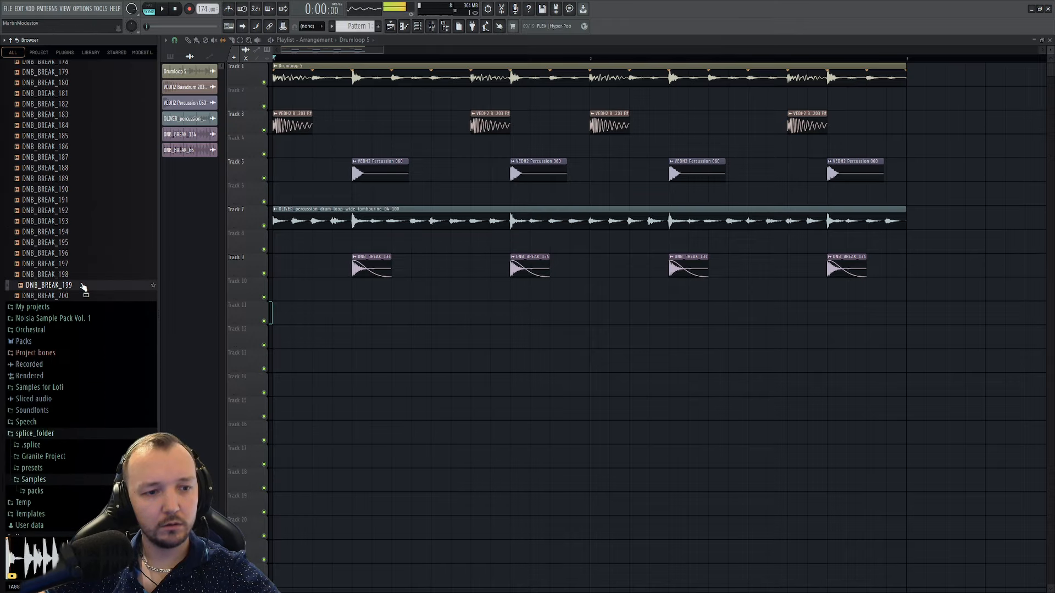
left_click(92, 212)
scroll(97, 323, "up", 20)
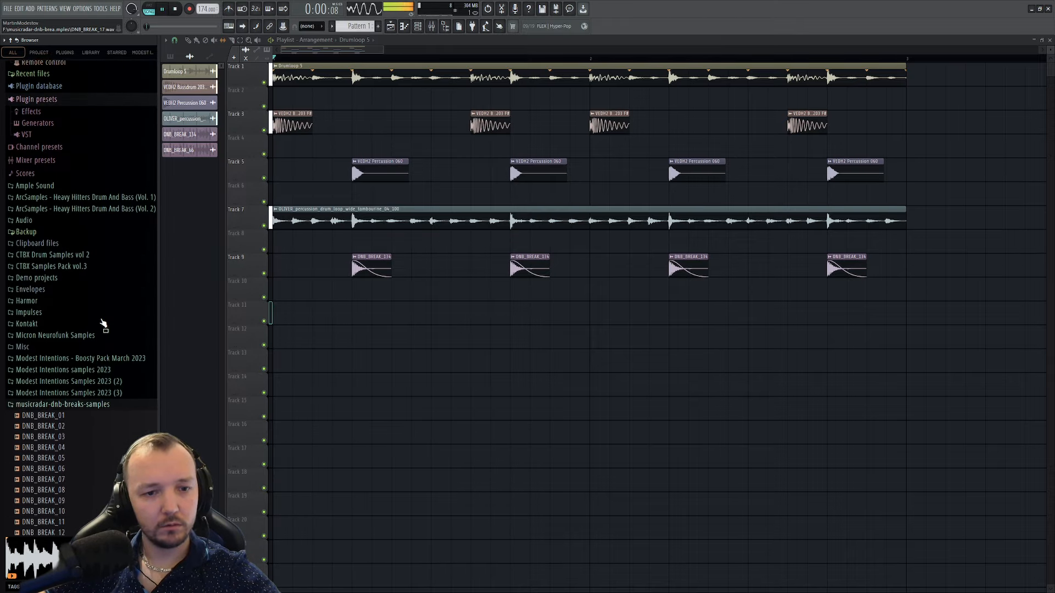
key("space")
key("space")
- Solo Track 1 and add a second Fruity parametric EQ 2 in slot 3 of the Break mixer track
left_click(264, 83, "ctrl")
key("space")
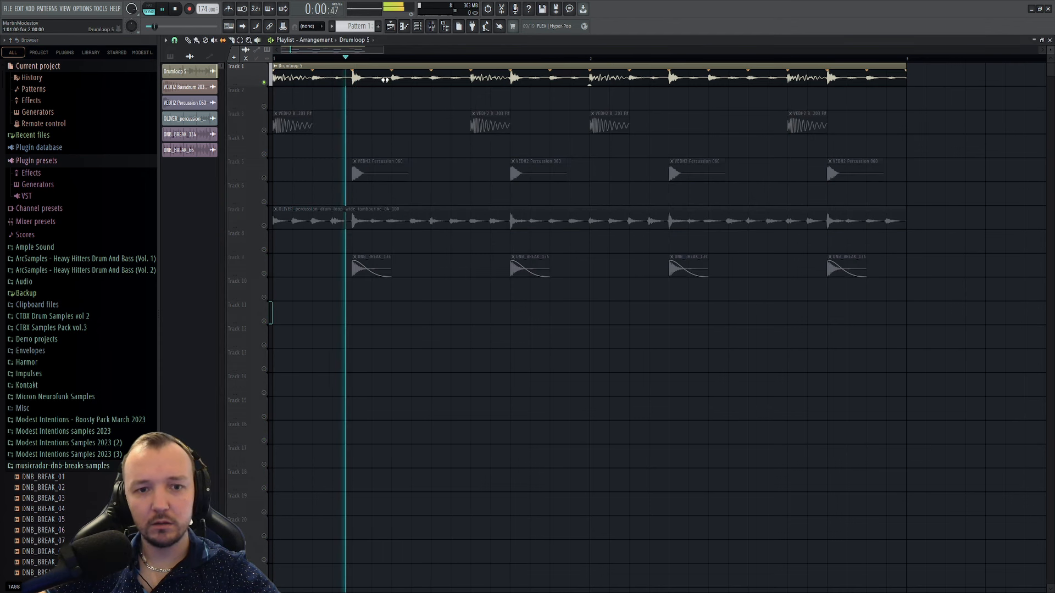
key("space")
double_click(378, 80)
left_click(433, 26)
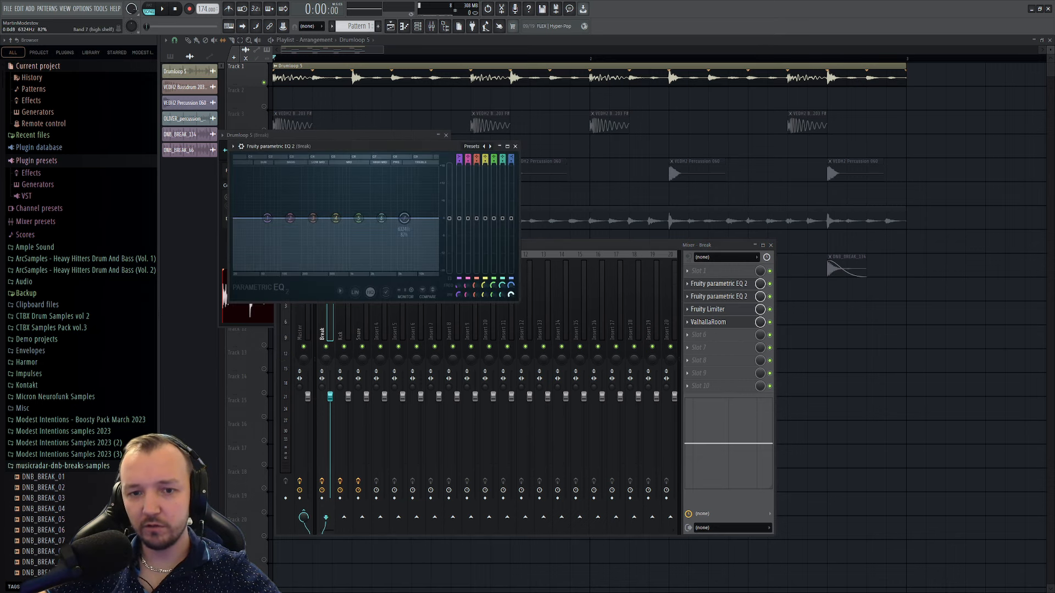
- Soften the low-pass band of the Break track's first Fruity parametric EQ 2 and remove the spare EQ from slot 3
left_click(714, 284)
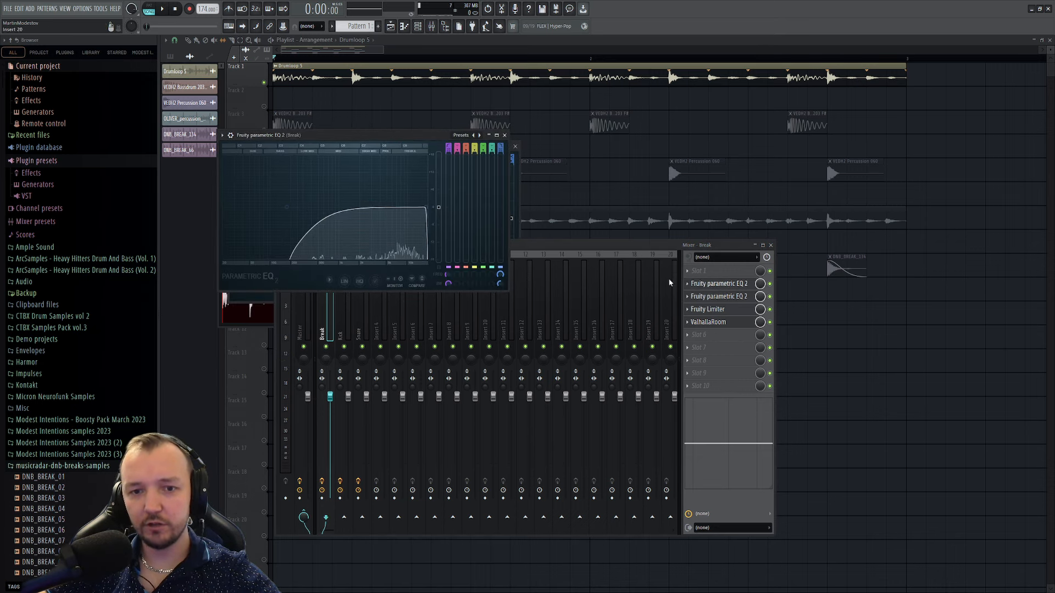
key("space")
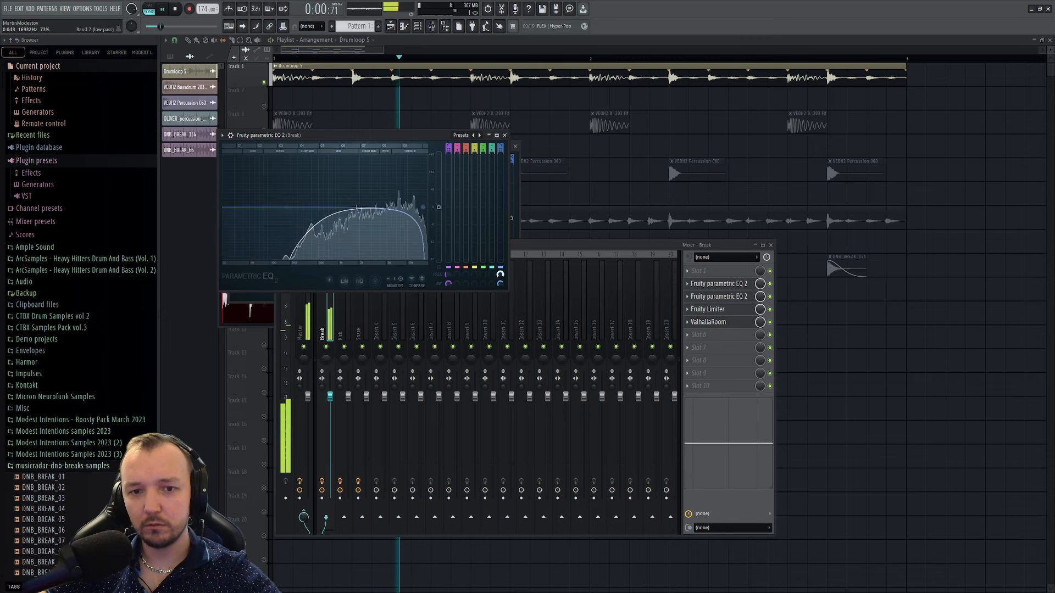
left_click(687, 297)
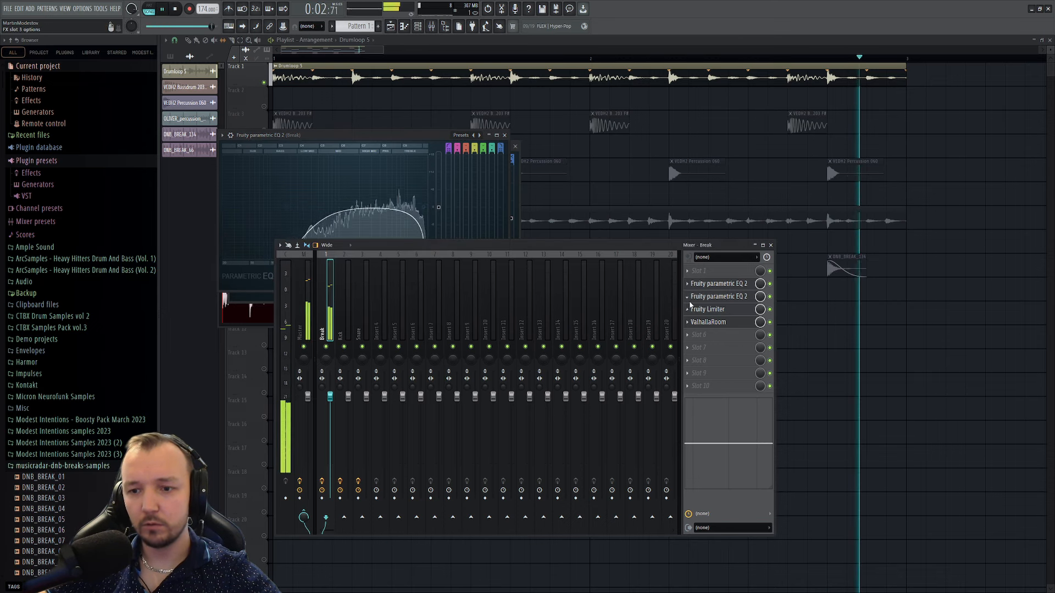
left_click(692, 321)
right_click(786, 336)
- Check the tambourine loop on Track 7 soloed, restore all tracks, and set the loop's volume multiplier to about 70%
right_click(265, 226)
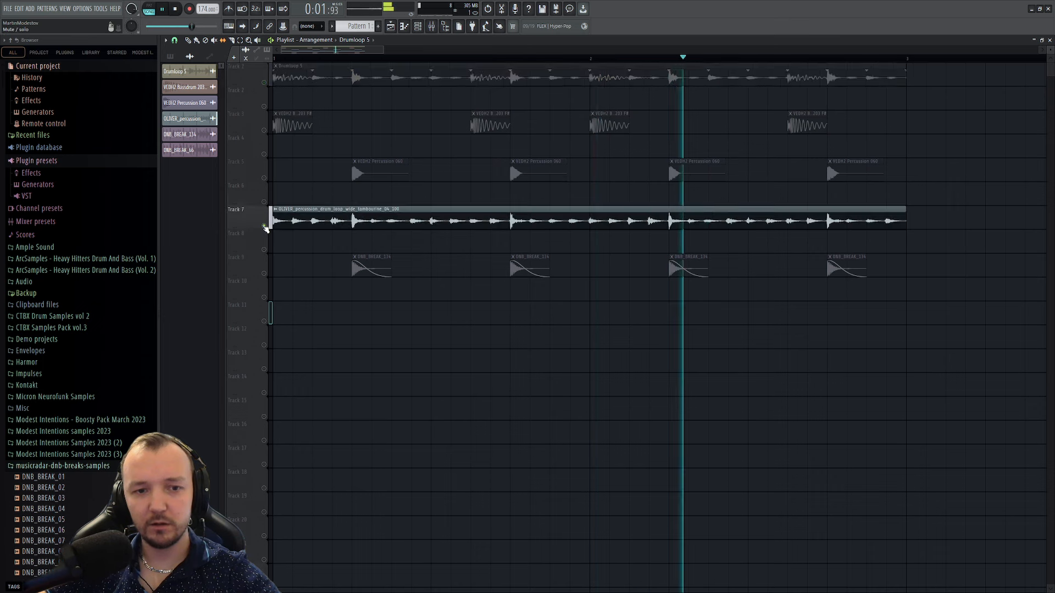
right_click(265, 225)
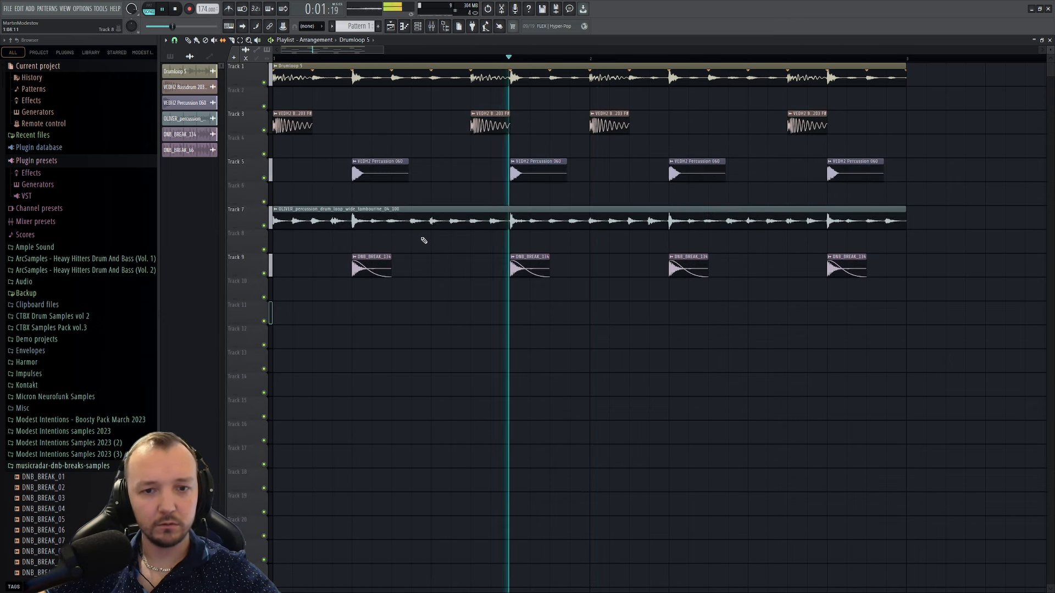
double_click(426, 210)
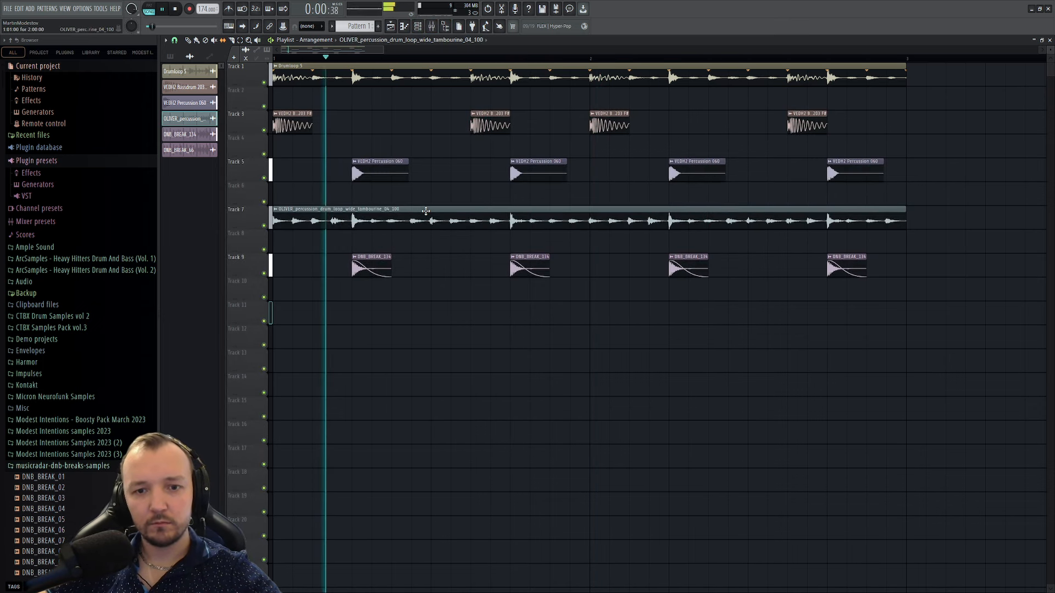
left_click(438, 304)
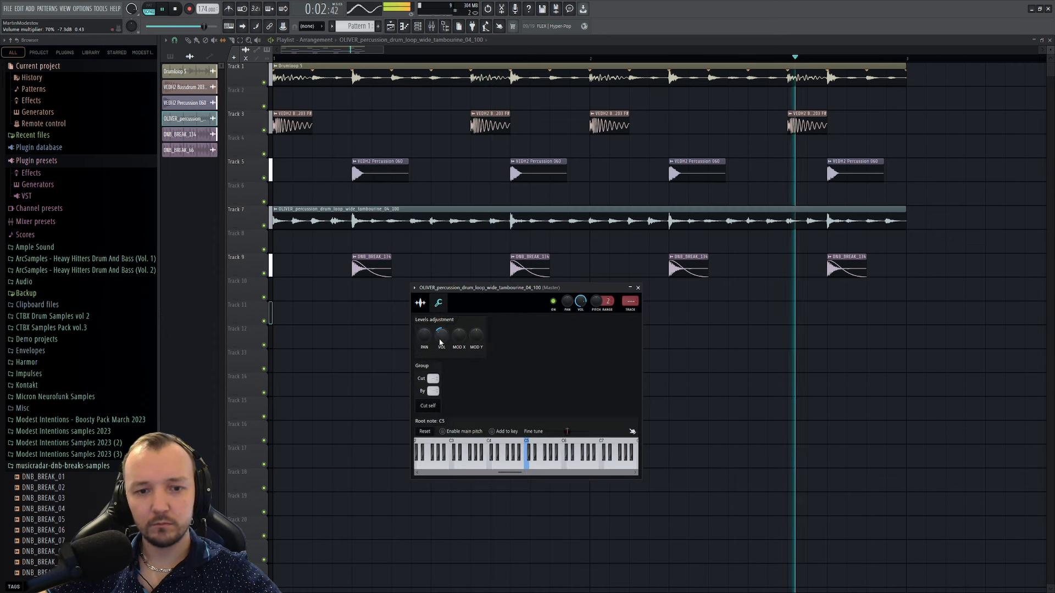
left_click_drag(440, 336, 440, 336)
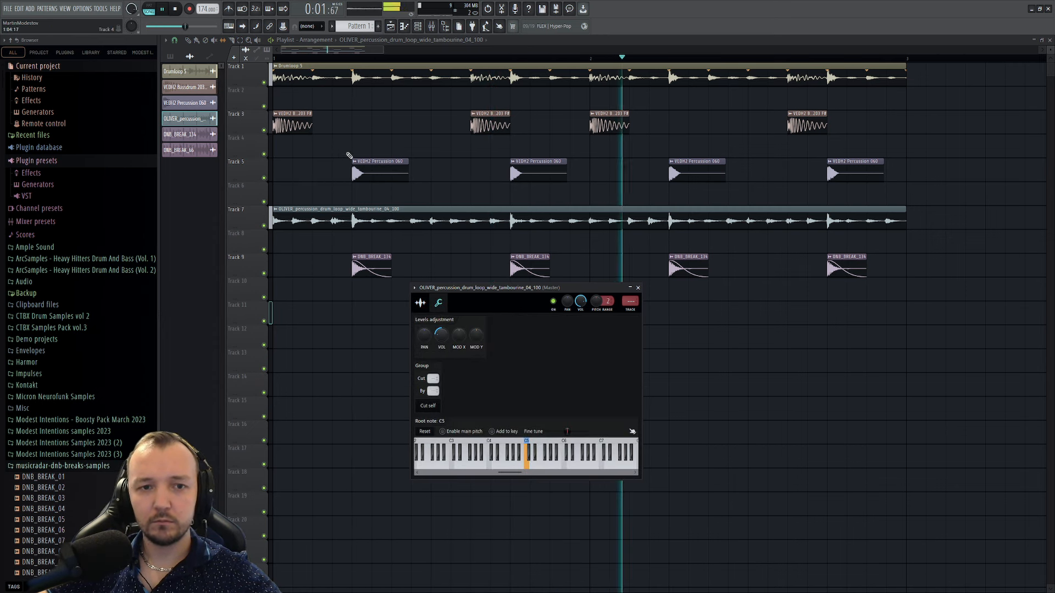
double_click(300, 114)
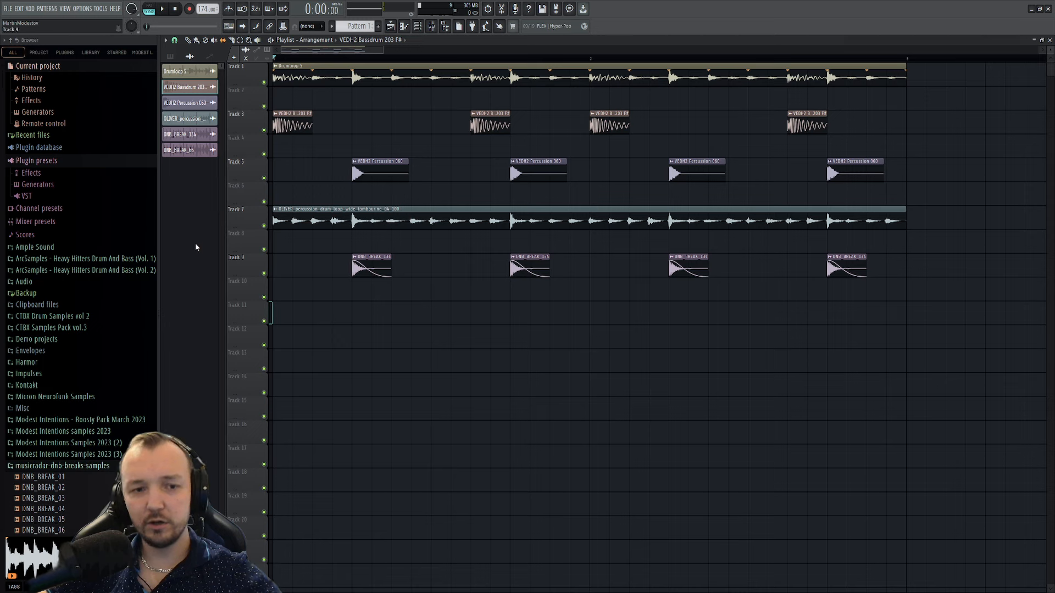
- Audition the percussion and ride loops in the Modest Intentions - Boosty Pack March 2023 folder
left_click(100, 423)
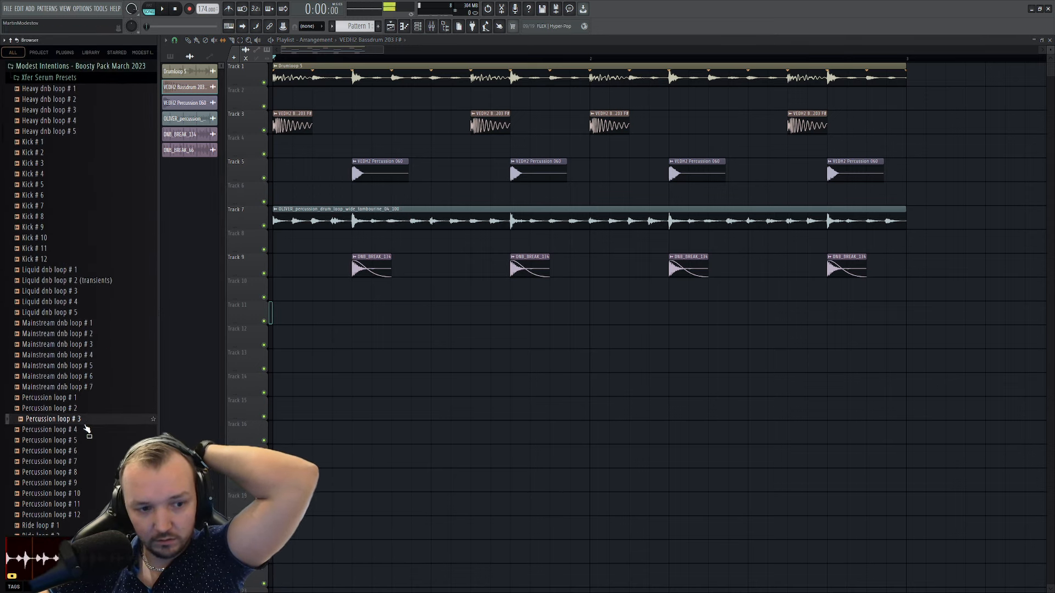
scroll(77, 473, "down", 4)
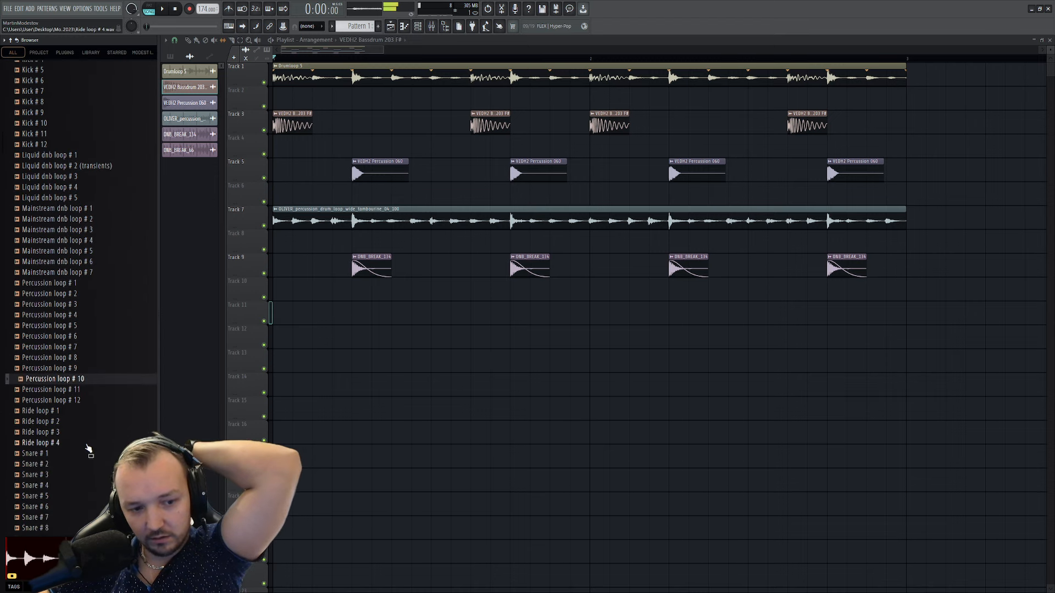
left_click(80, 379)
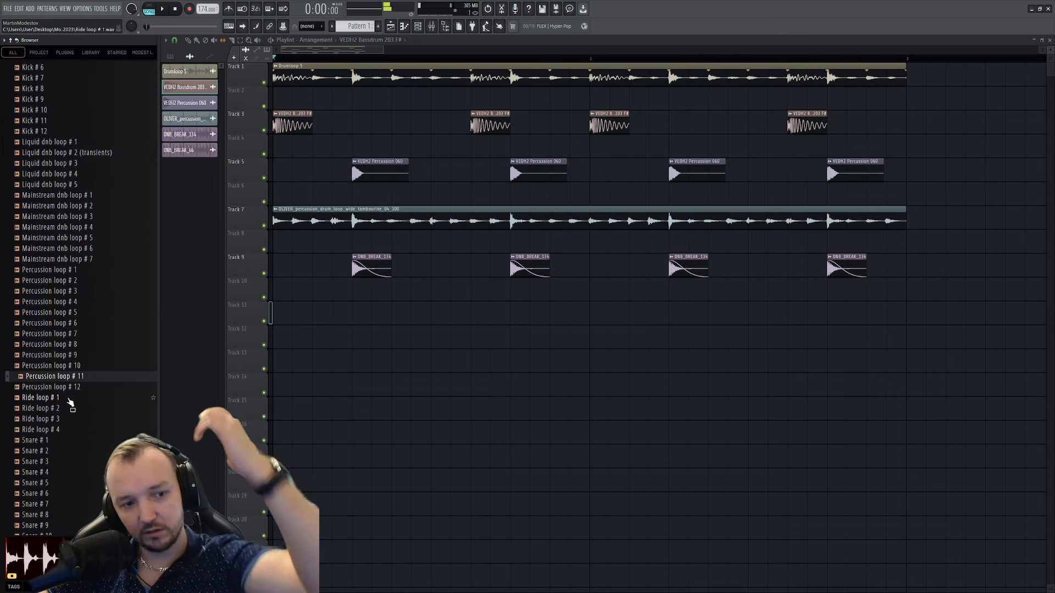
left_click(77, 271)
left_click(80, 292)
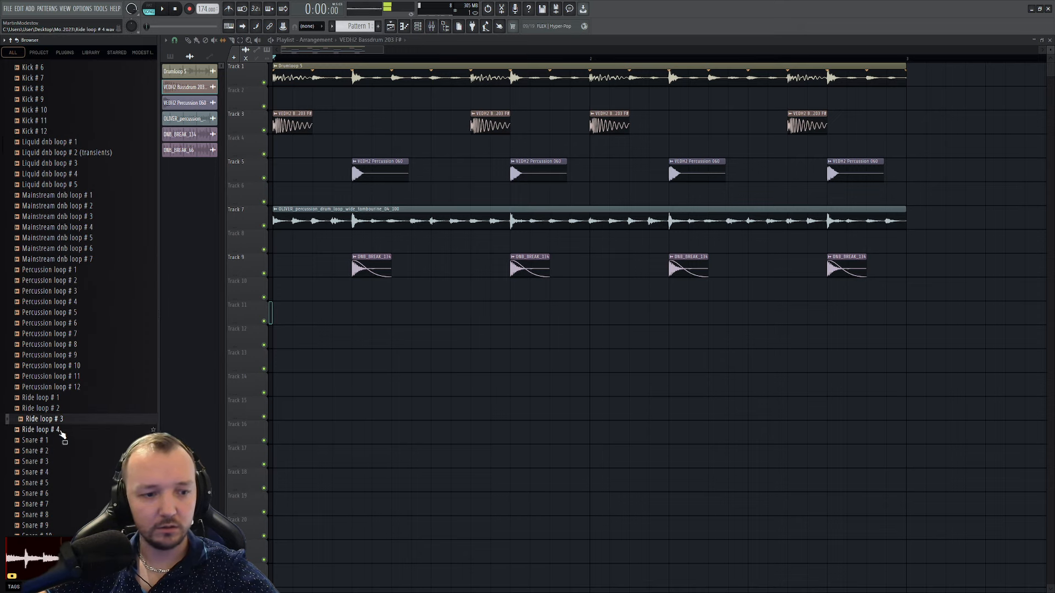
left_click(80, 377)
- Place Percussion loop # 11 on Track 11 across both bars and lower its volume multiplier to about 54%
left_click_drag(78, 368, 397, 312)
left_click_drag(468, 302, 357, 306)
double_click(417, 305)
left_click(226, 128)
key("space")
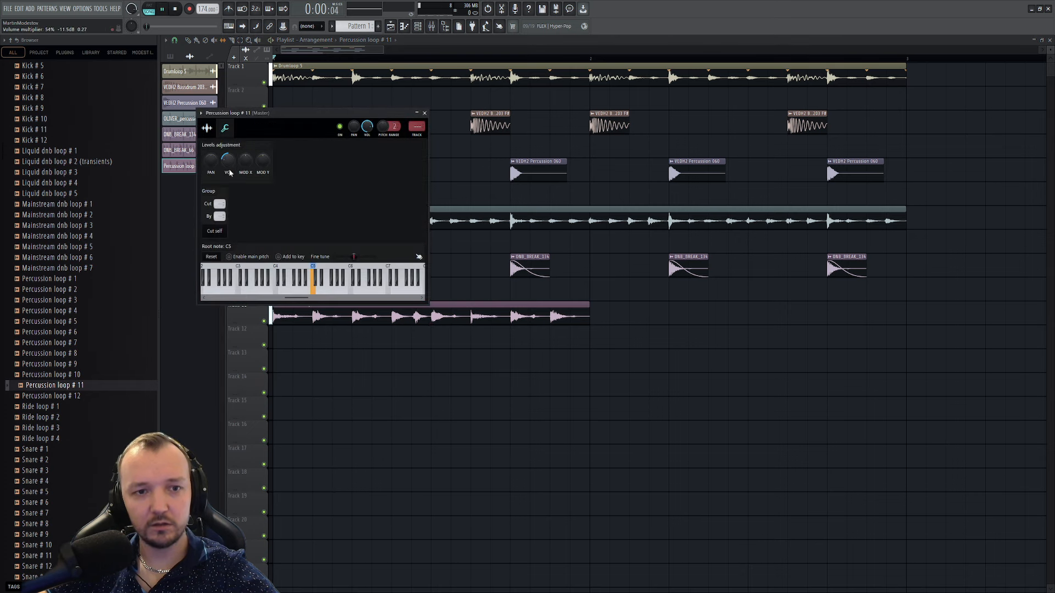
left_click(424, 114)
key("space")
left_click(604, 308)
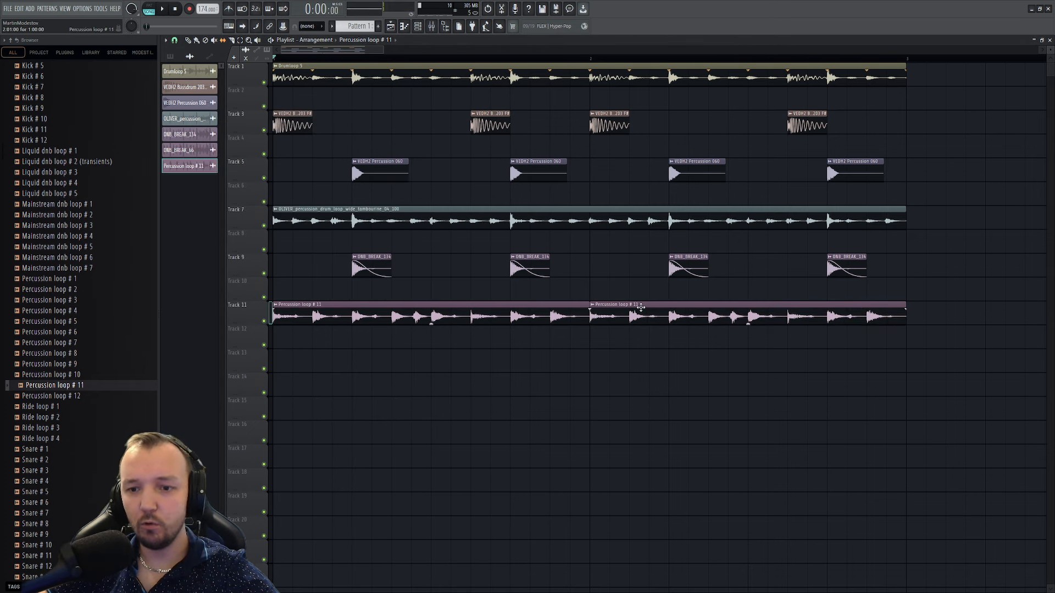
- Loop the two-bar range, set the kick clip's time-stretching mode to Auto and try its pitch shift at -100 cents
key("space")
left_click_drag(911, 59, 248, 245)
double_click(286, 115)
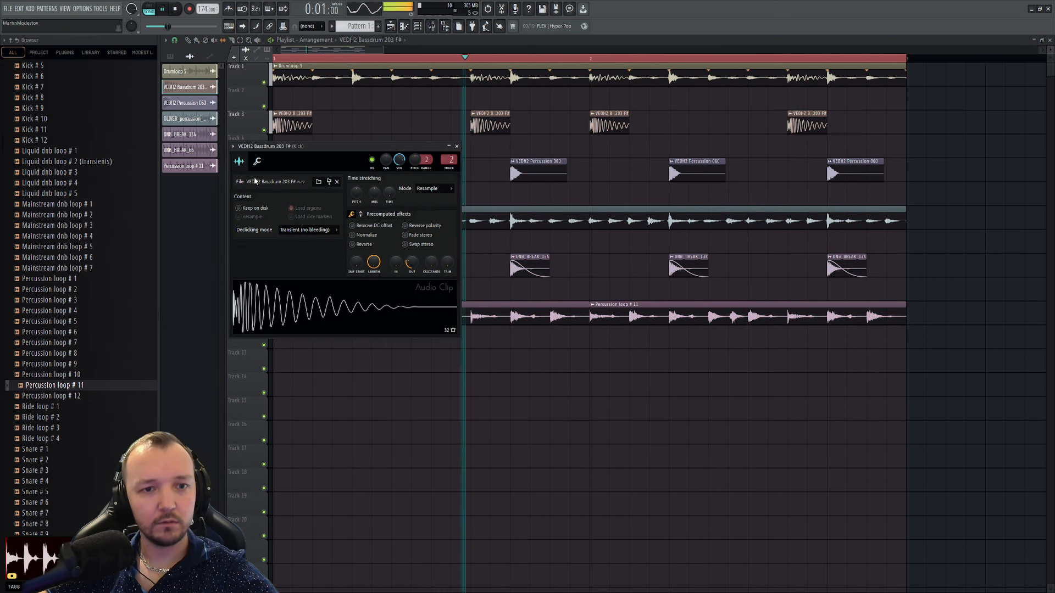
left_click(263, 163)
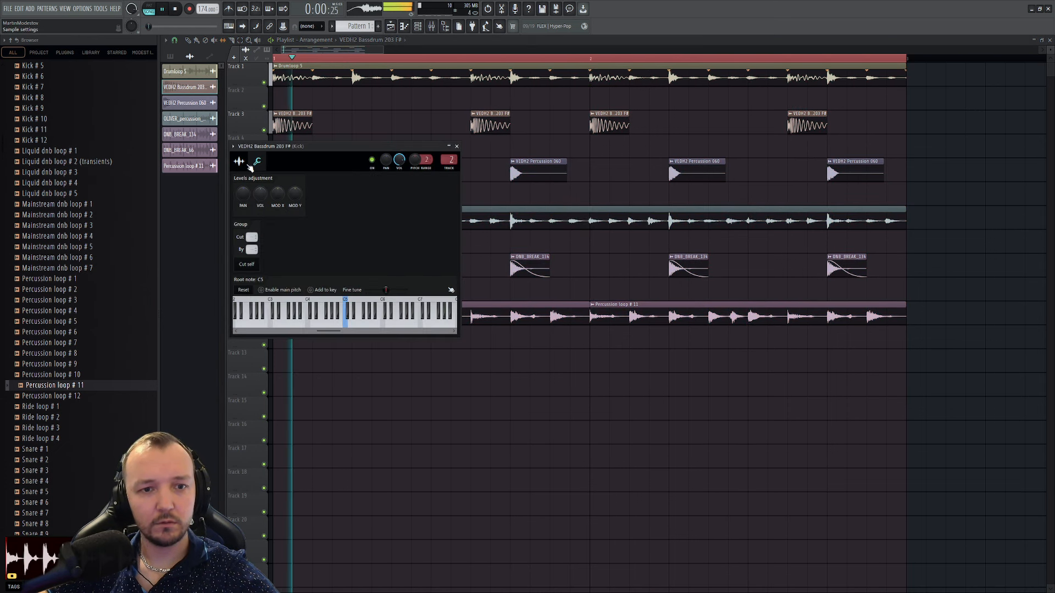
left_click(240, 162)
key("space")
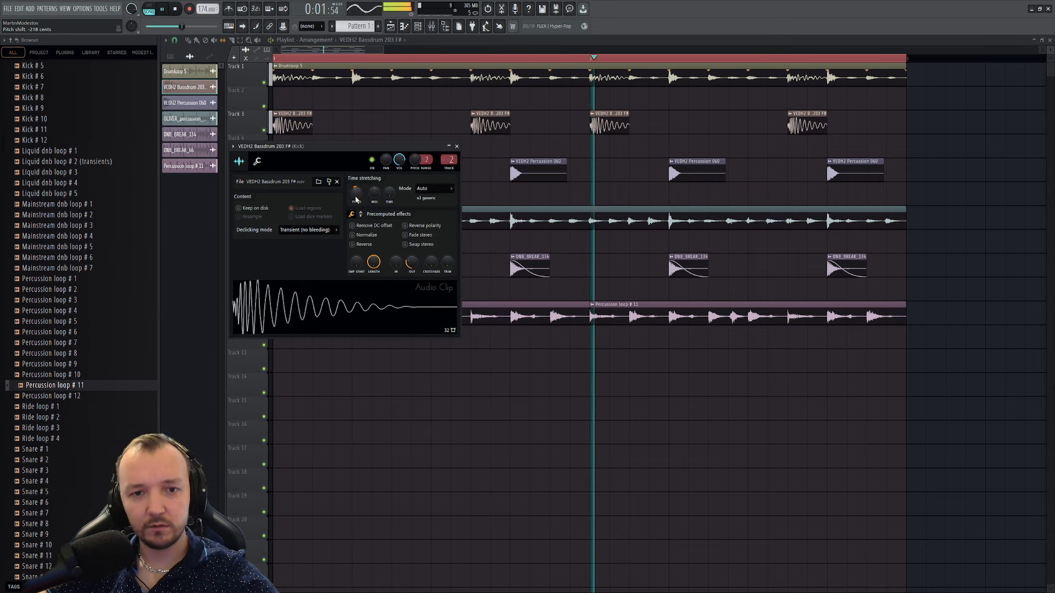
left_click_drag(356, 195, 357, 199)
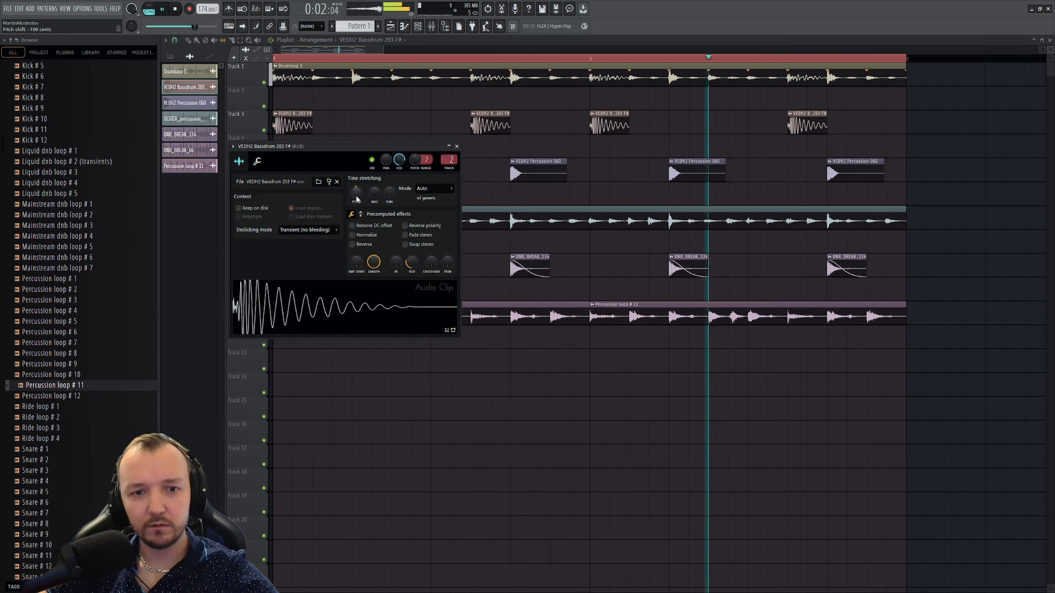
- Set the kick clip's quick fade out to 38% and its volume multiplier to about 89%
left_click_drag(411, 264, 415, 268)
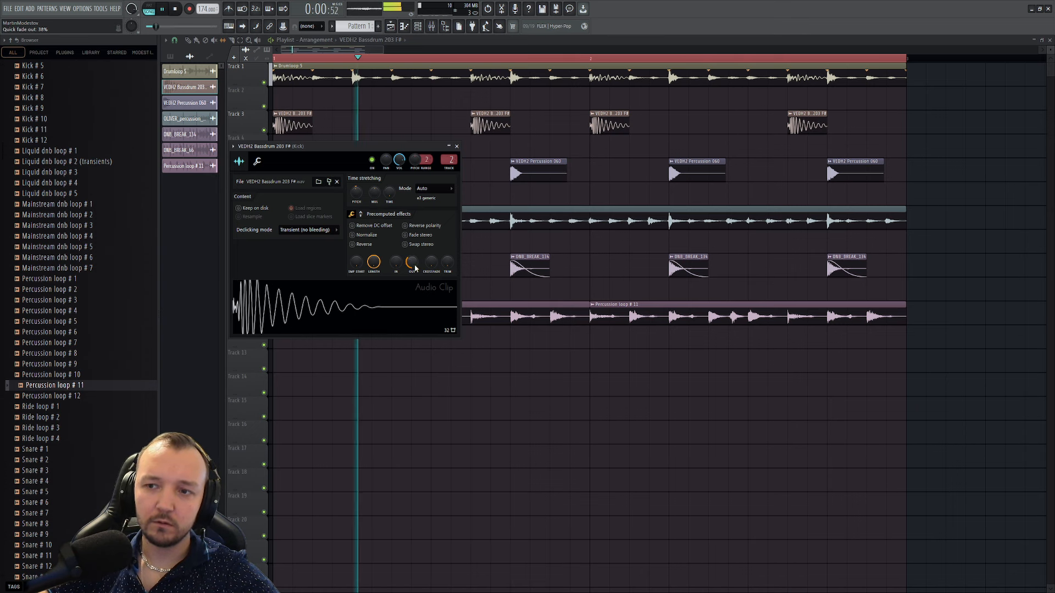
left_click(256, 161)
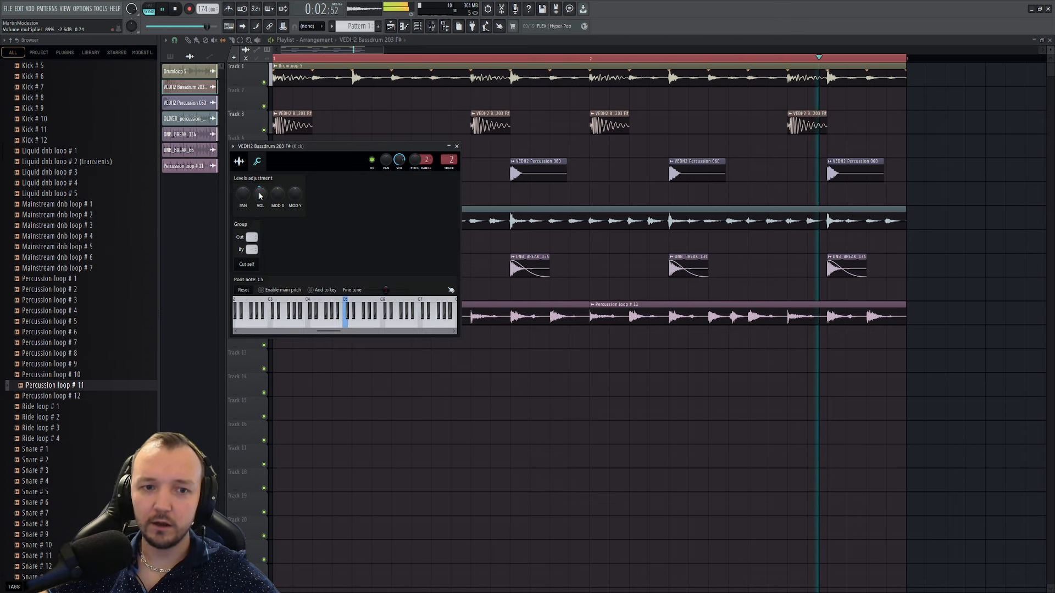
left_click(239, 163)
left_click(657, 447)
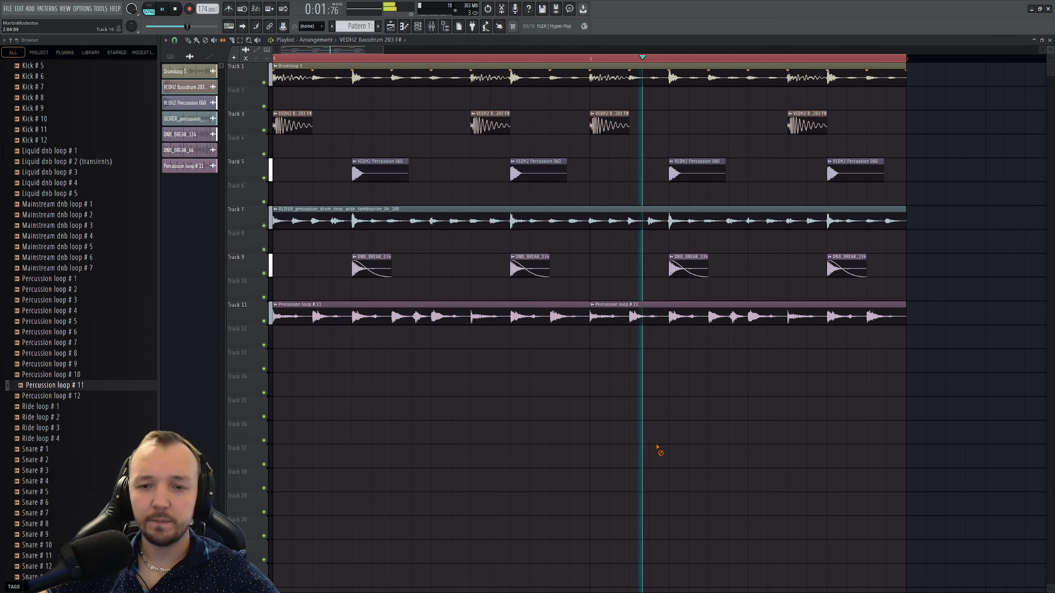
- Set the Kick track's Fruity Limiter ceiling to about -5.7 dB while the beat plays, and select the Break mixer track
key("space")
key("F9")
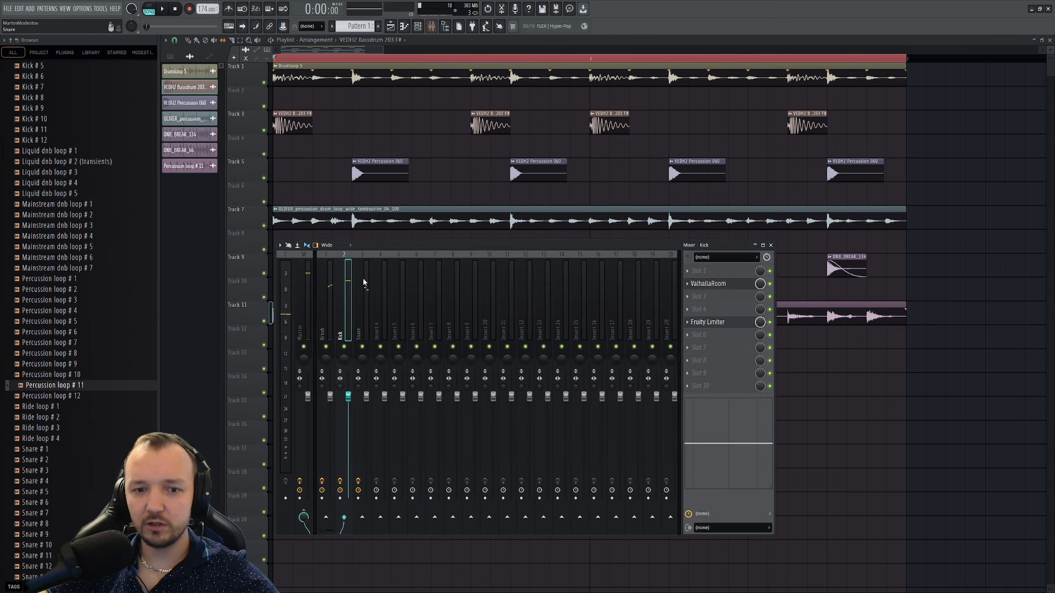
left_click(739, 324)
key("space")
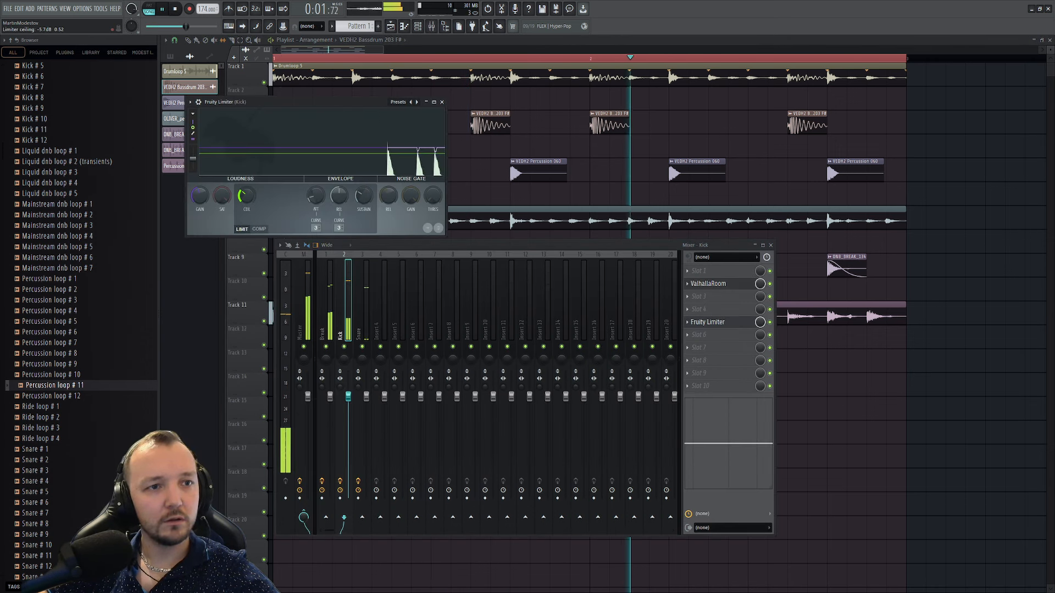
left_click(324, 318)
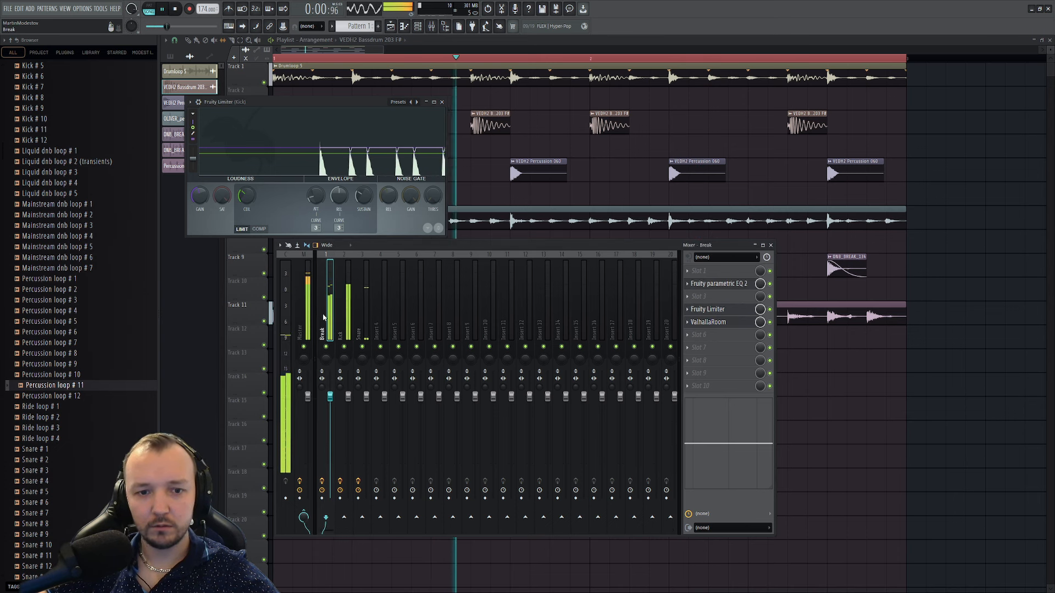
- Route Percussion loop # 11 to mixer track 6 and name that track Drum break 2
key("F9")
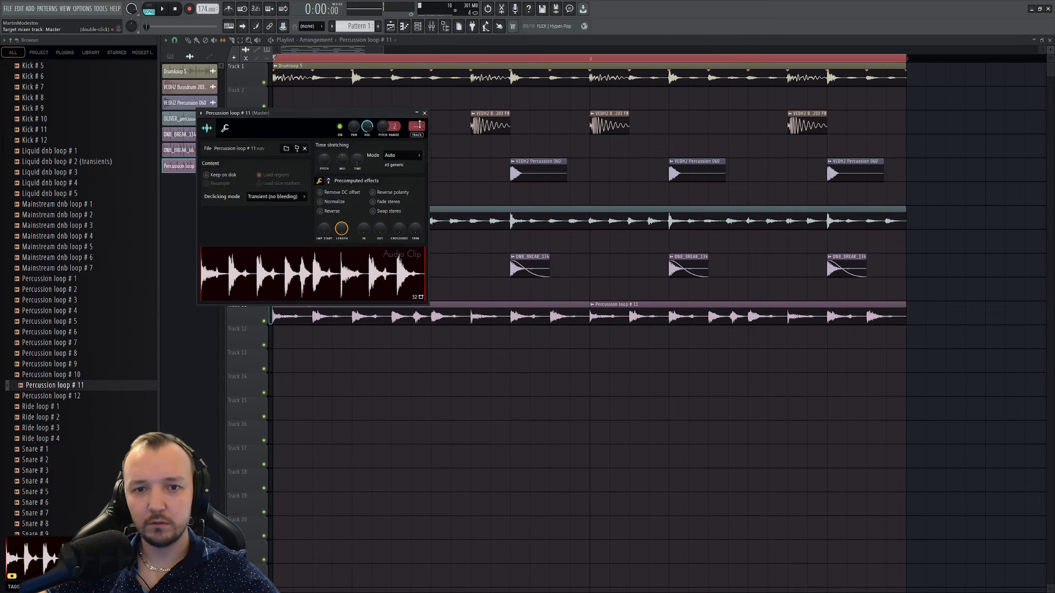
left_click(434, 26)
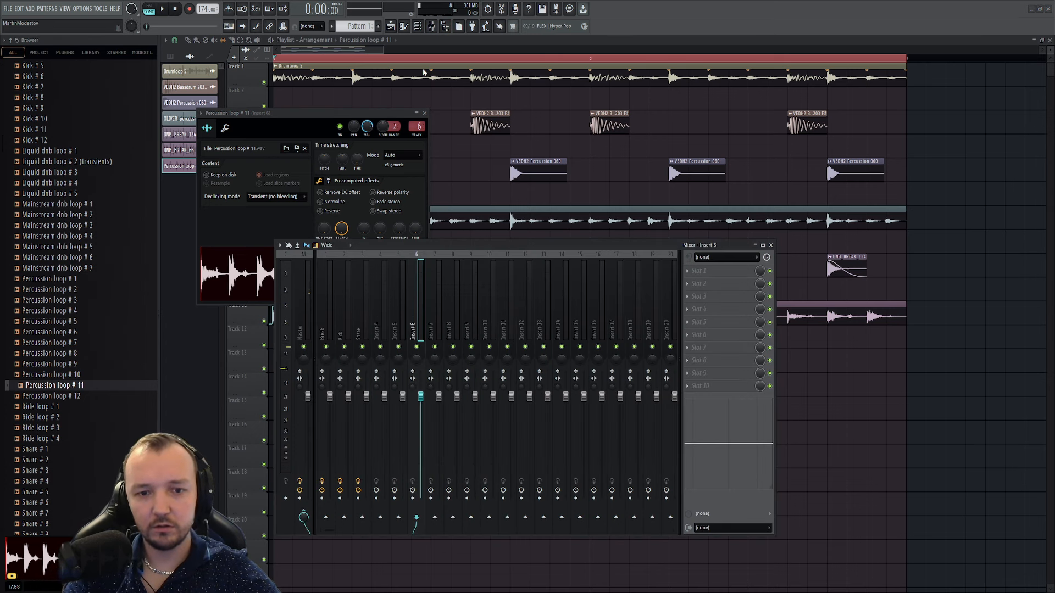
key("space")
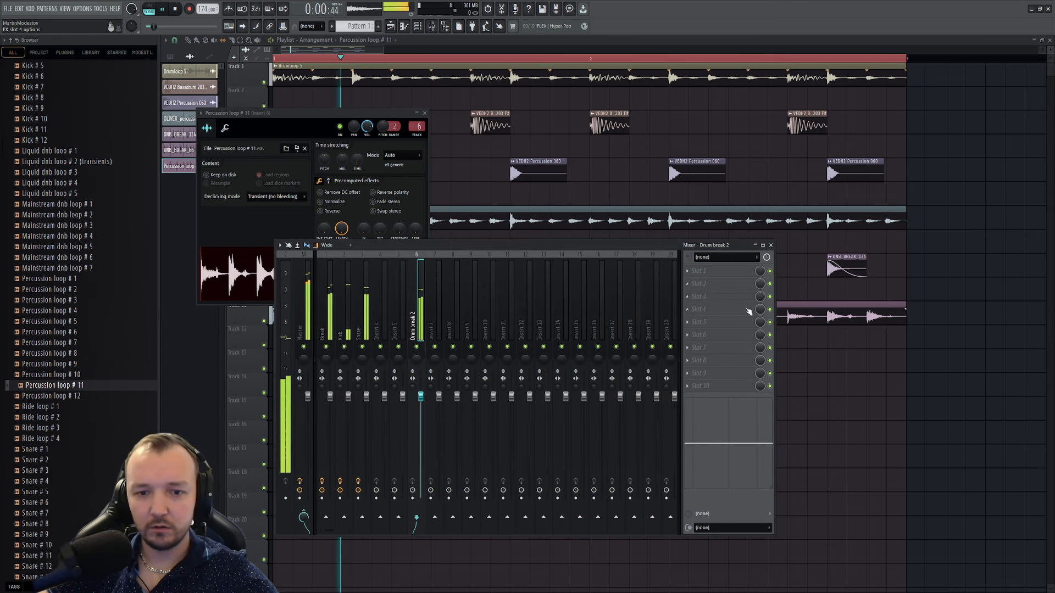
- Add Fruity Limiter to the Drum break 2 mixer track and lower its gain to about -5.1 dB while the beat plays
left_click(813, 361)
left_click_drag(214, 201, 215, 207)
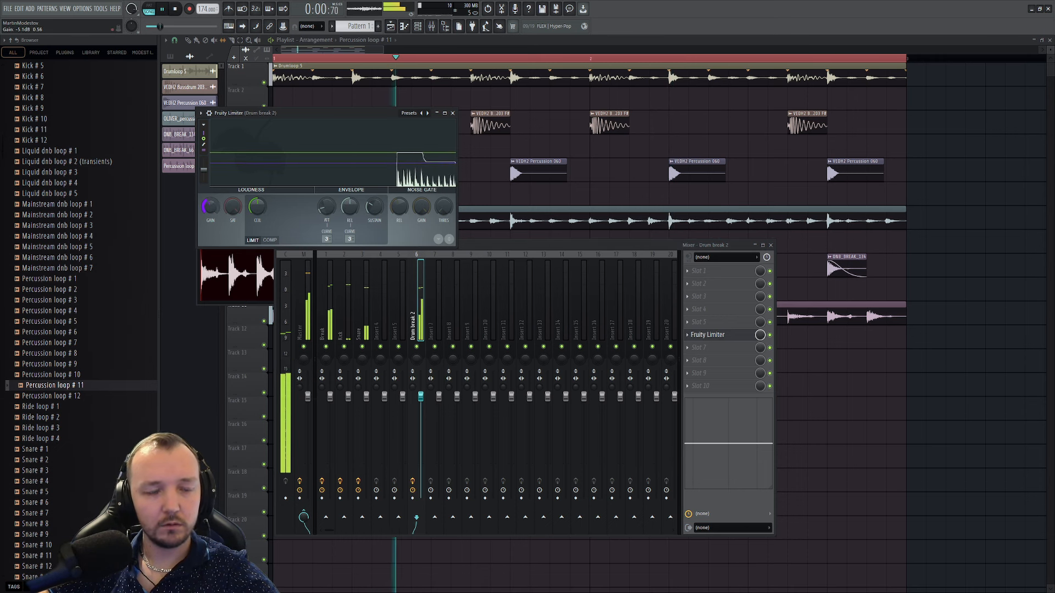
left_click(804, 400)
key("space")
- Collapse the Modest Intentions - Boosty Pack March 2023 folder and expand the ArcSamples - Heavy Hitters Drum And Bass (Vol. 1) sample folder
scroll(41, 242, "up", 8)
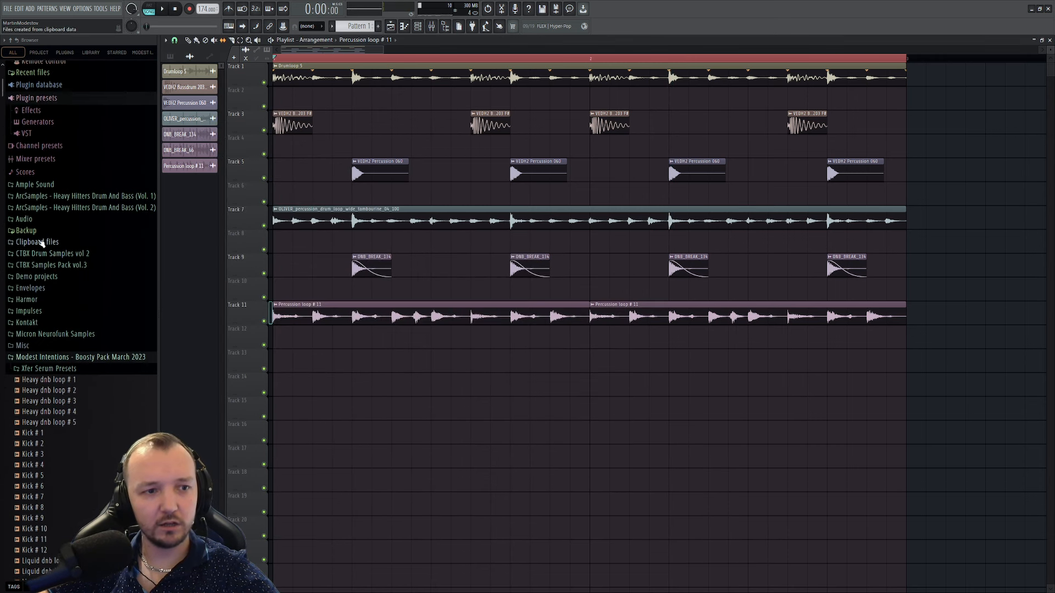
left_click(97, 374)
left_click(93, 352)
left_click(90, 190)
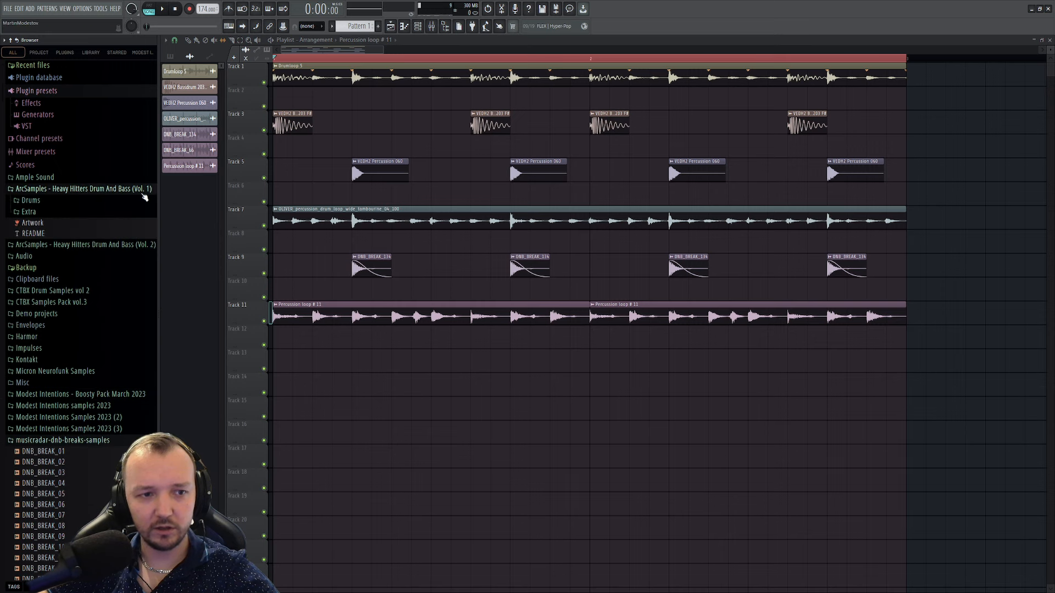
- Solo Track 11 during playback and shift the pitch of Percussion loop # 11 by +300 cents
left_click(73, 189)
right_click(264, 321)
key("space")
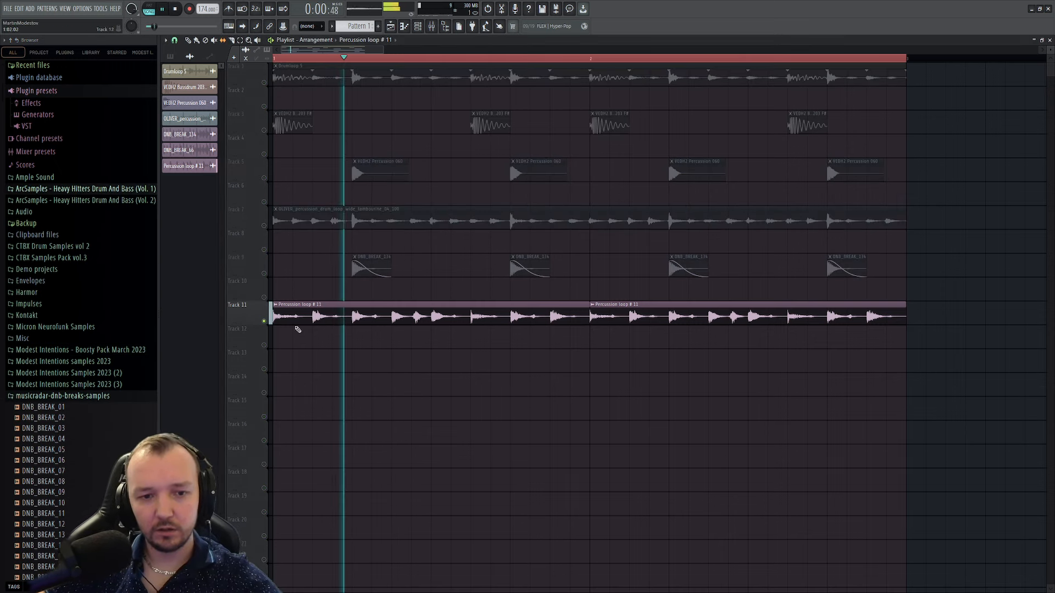
double_click(293, 321)
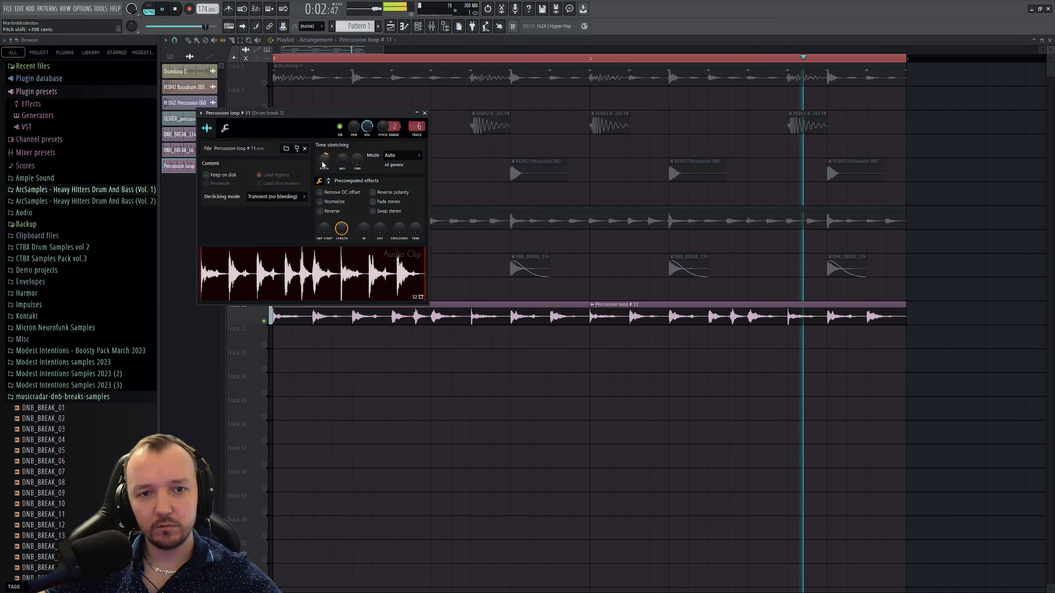
right_click(264, 320)
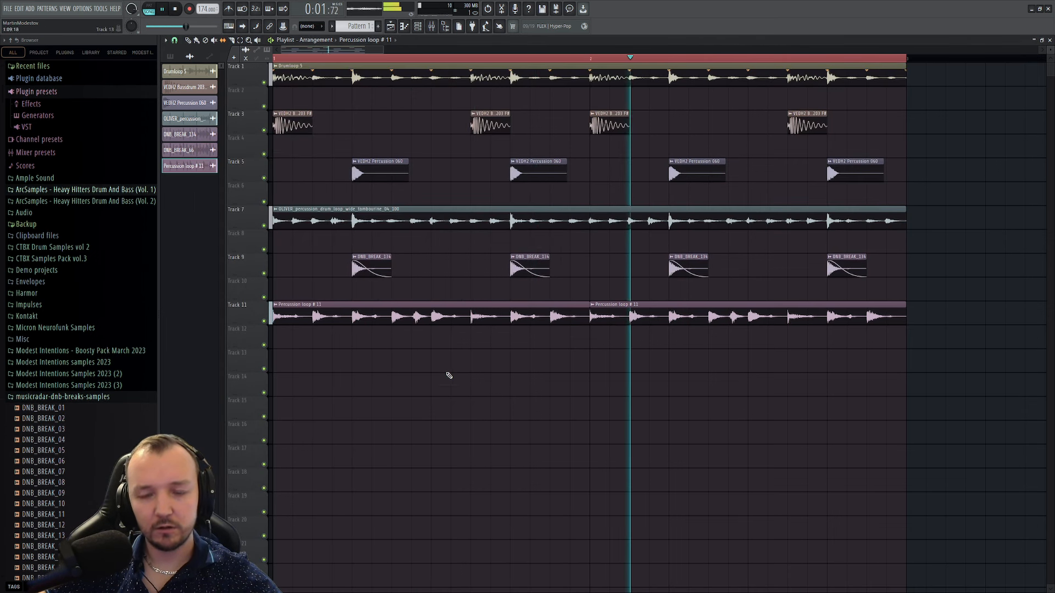
- Lower the volume multiplier of Percussion loop # 11 to about 64% in its channel settings
double_click(547, 307)
left_click(225, 128)
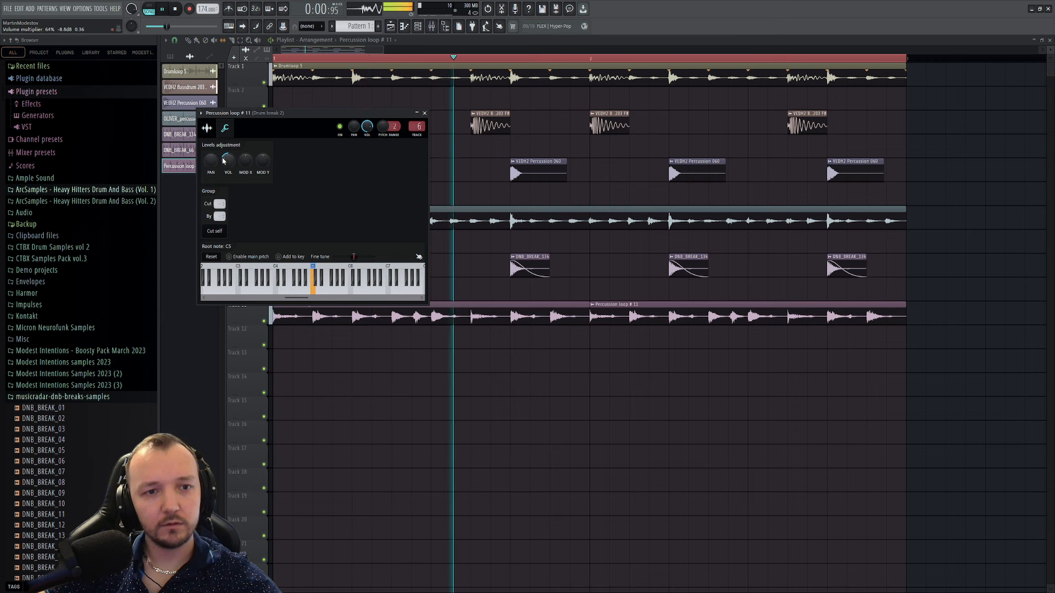
right_click(431, 387)
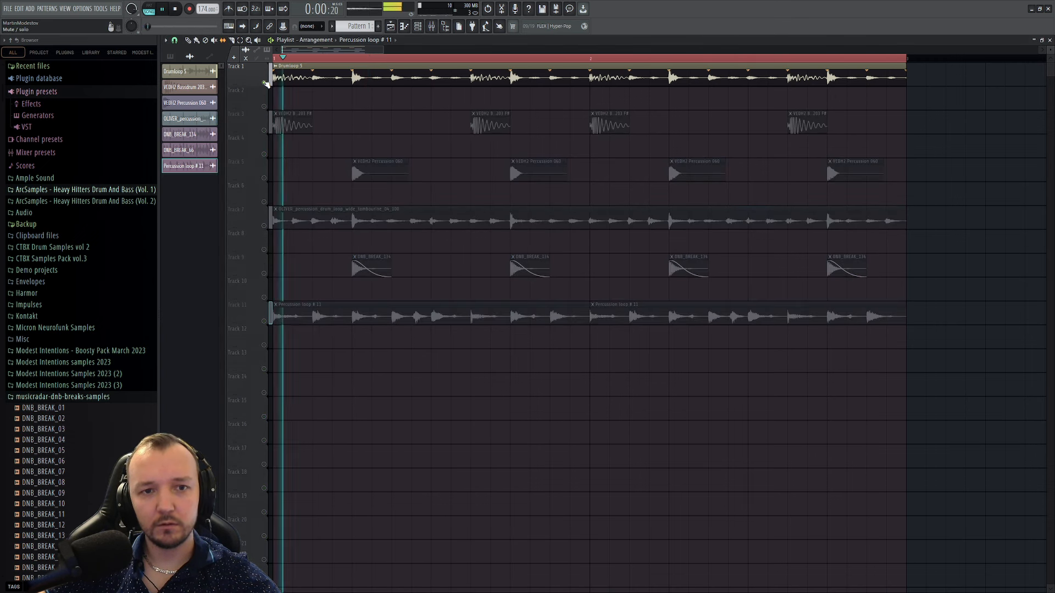
- Check the tambourine loop on Track 7 against the drum mix by muting and unmuting it
left_click(265, 226)
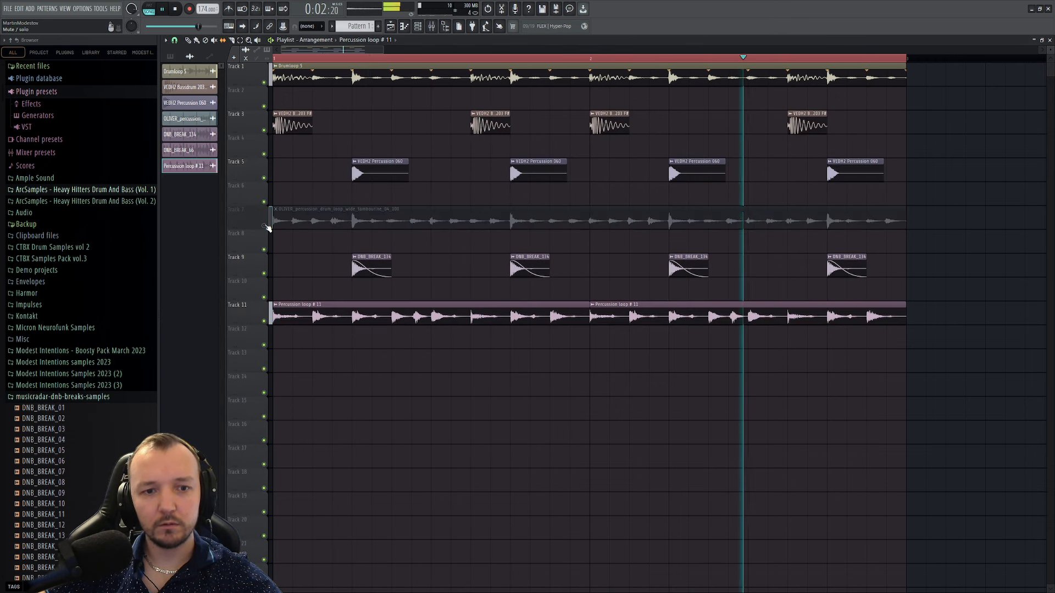
left_click(265, 226)
double_click(345, 210)
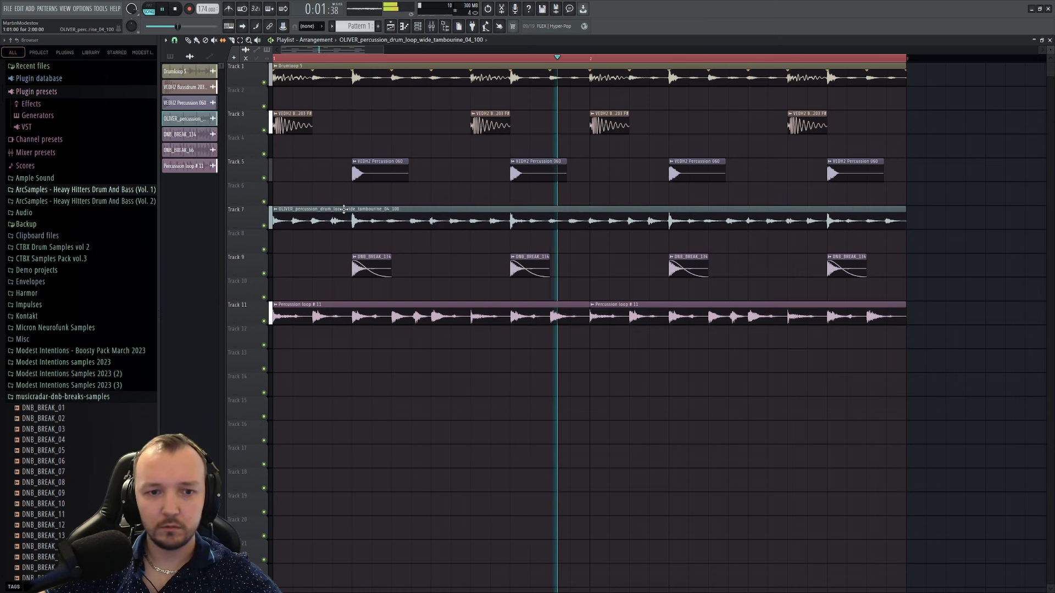
- Add a Serum channel, assign it to a mixer track, and show all channels in the channel rack
left_click(438, 302)
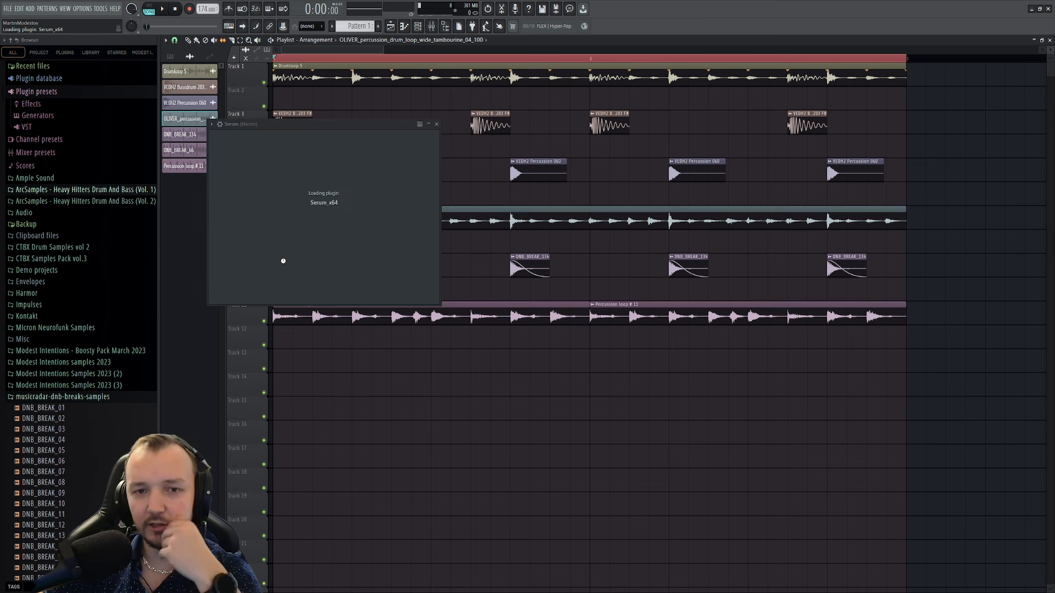
left_click(418, 26)
scroll(368, 26, "up", 1)
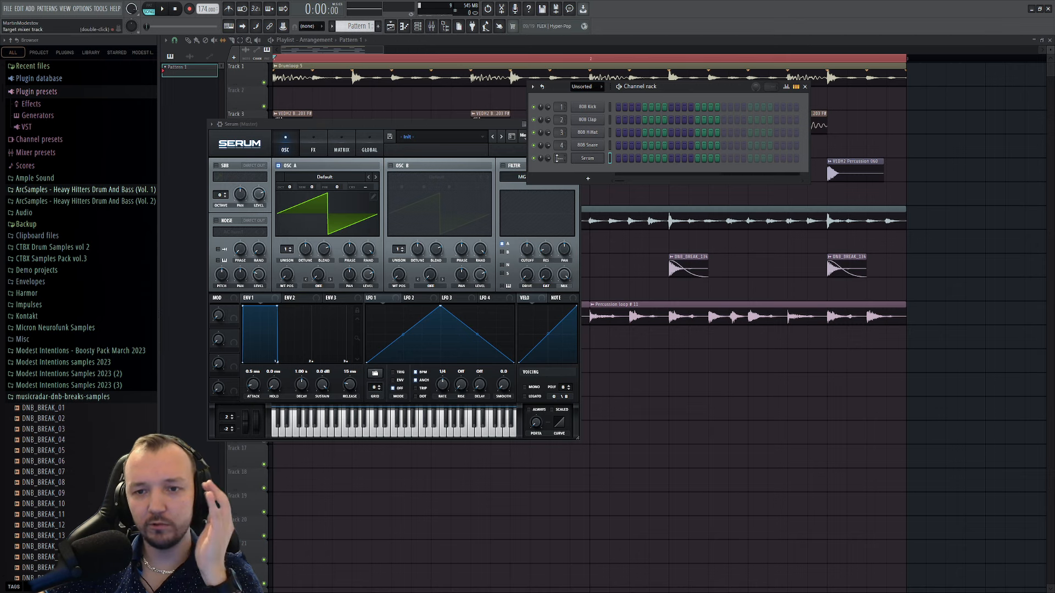
scroll(581, 87, "up", 1)
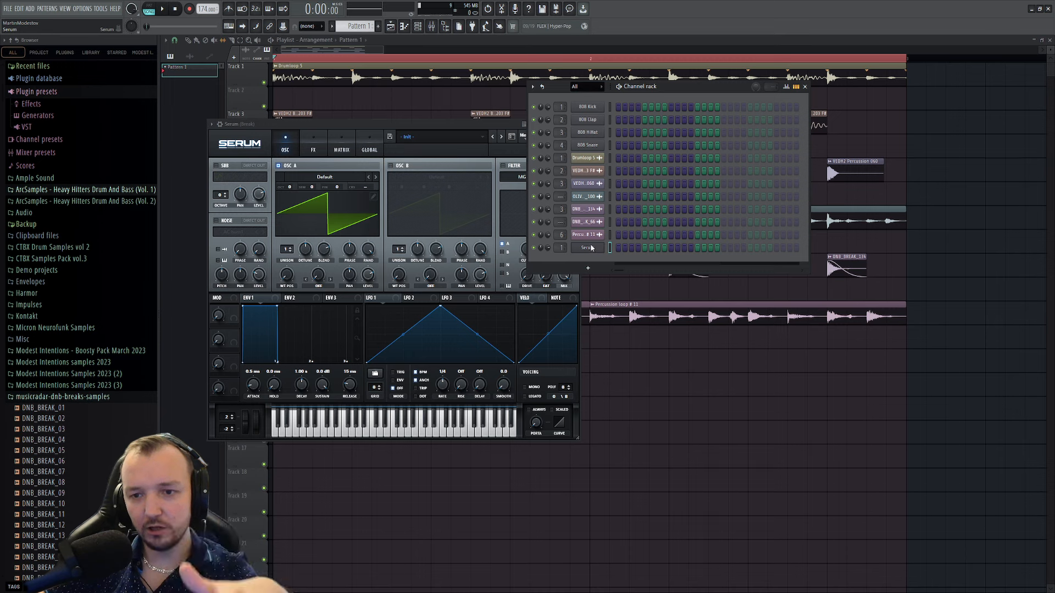
- Enable Serum's MG Low 12 filter and modulate its cutoff with LFO 1 shaped as a falling curve in envelope mode
left_click(509, 166)
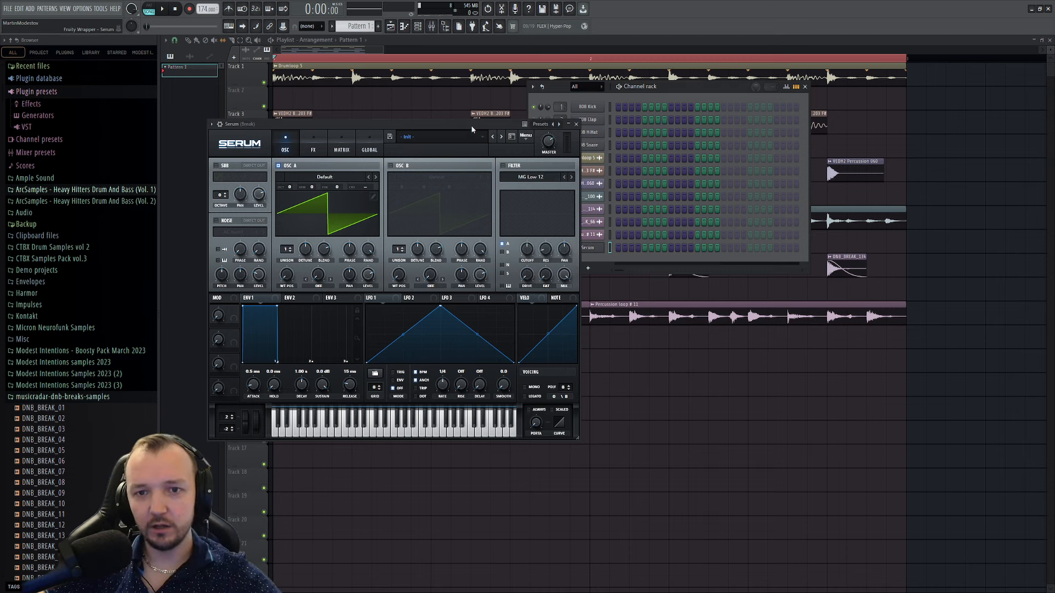
left_click(503, 165)
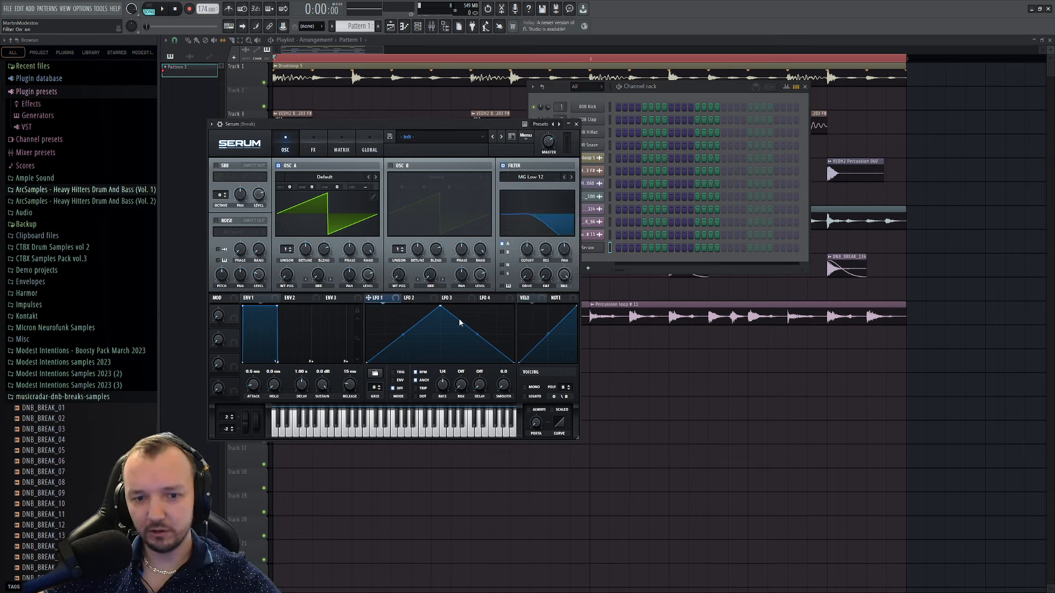
left_click_drag(441, 307, 367, 307)
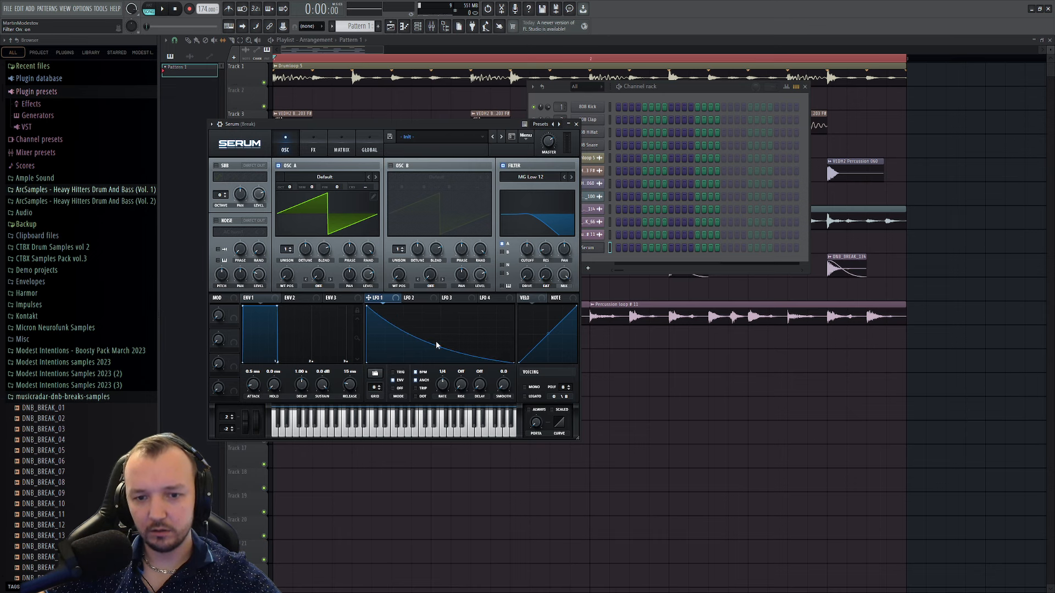
left_click_drag(522, 249, 525, 250)
- Open the piano roll for the Serum channel
left_click(598, 249)
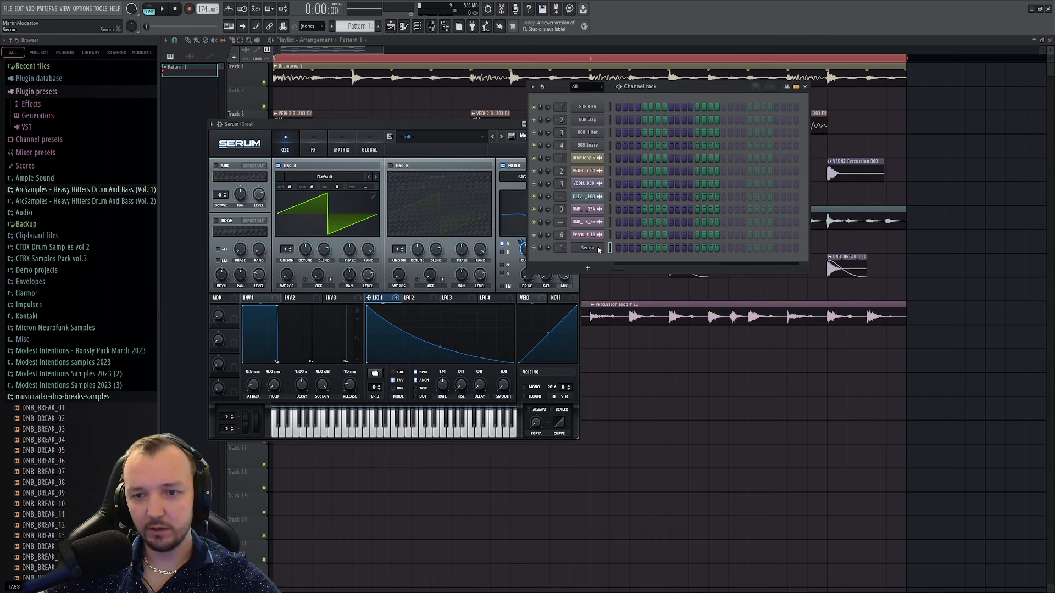
key("F7")
scroll(540, 434, "down", 2)
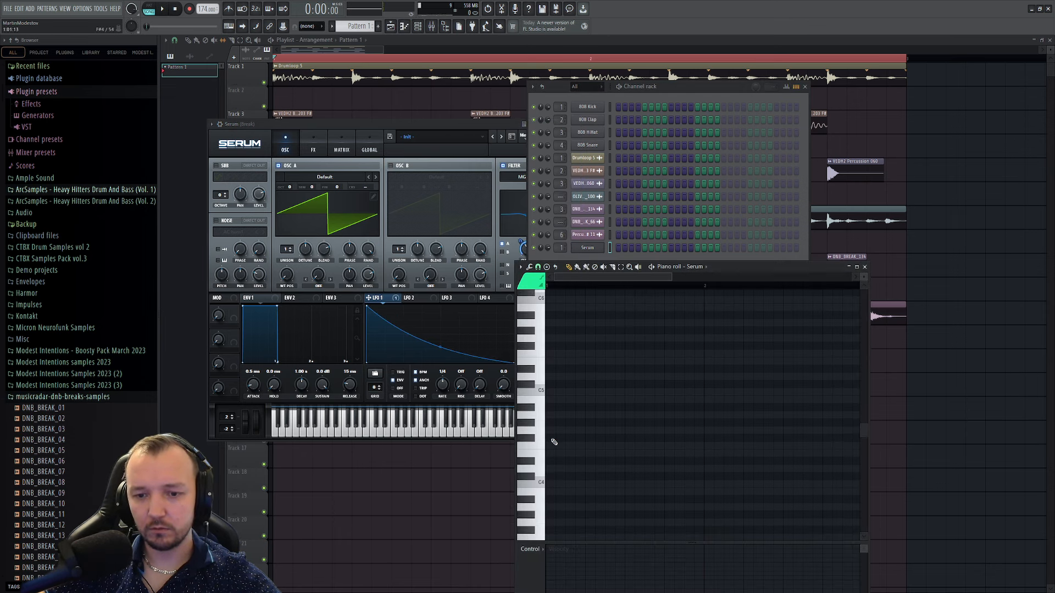
- Draft a four-note phrase of F4, E5, F4 and D#5 at the start of the pattern and play it
left_click(565, 438)
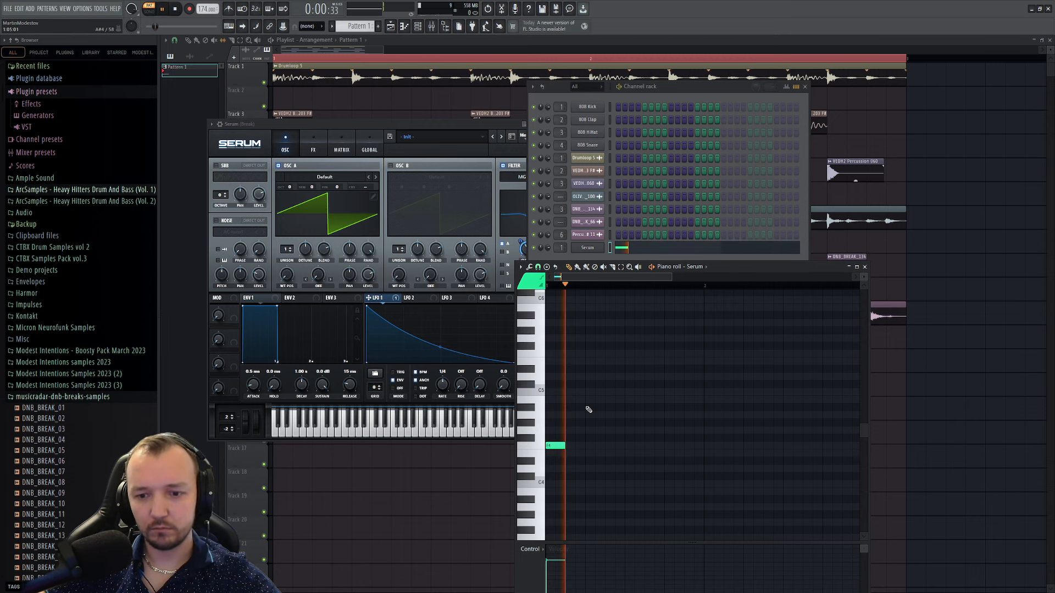
left_click(573, 360)
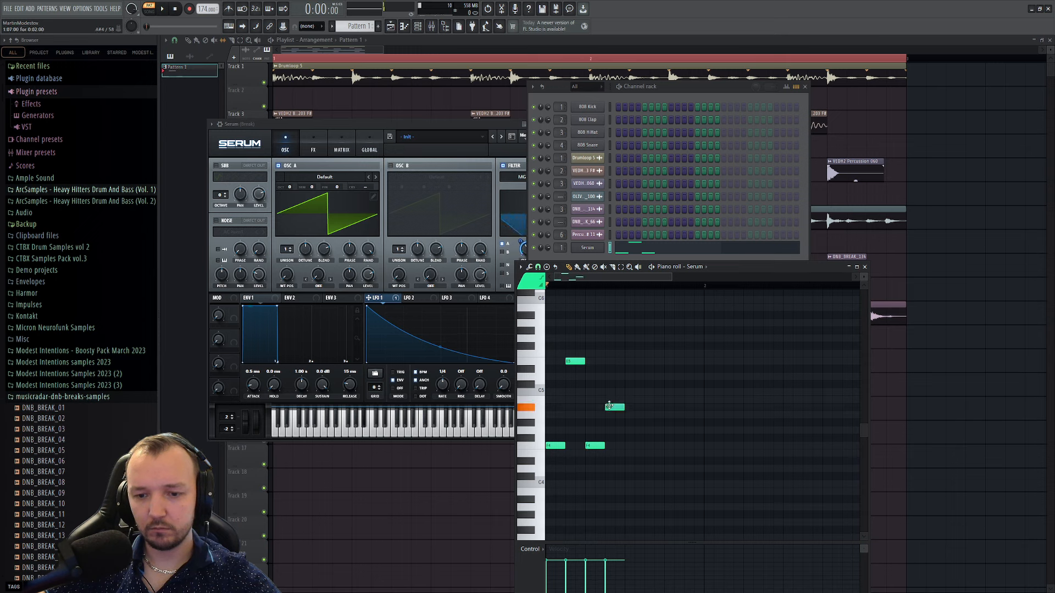
left_click_drag(609, 405, 610, 375)
key("space")
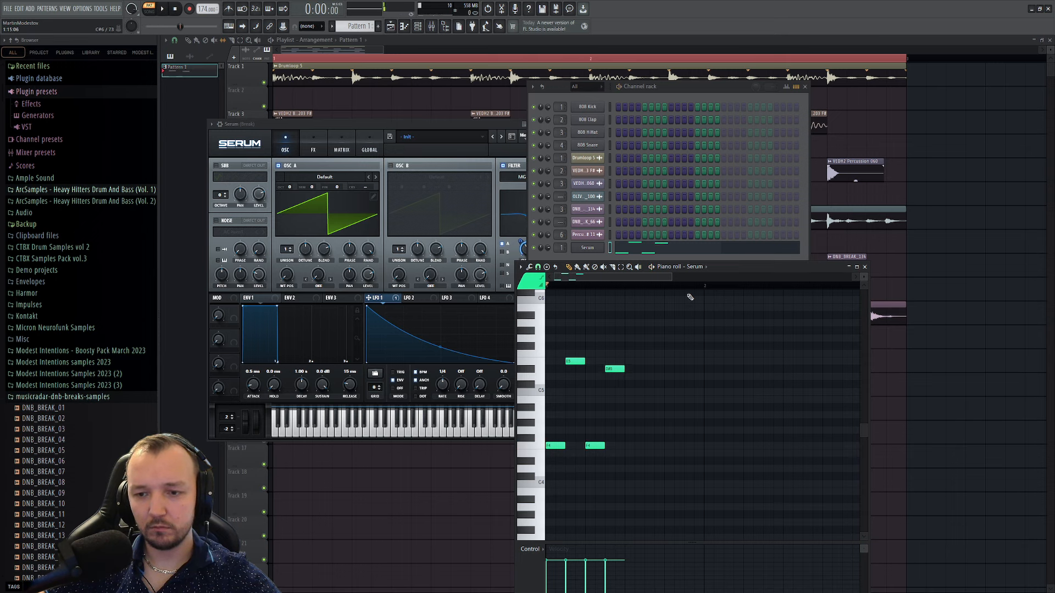
- Maximize the Serum piano roll and lower the fourth note to C5
double_click(737, 265)
key("space")
right_click(392, 145)
key("space")
left_click_drag(357, 158, 358, 177)
scroll(405, 251, "up", 4)
scroll(367, 304, "down", 2)
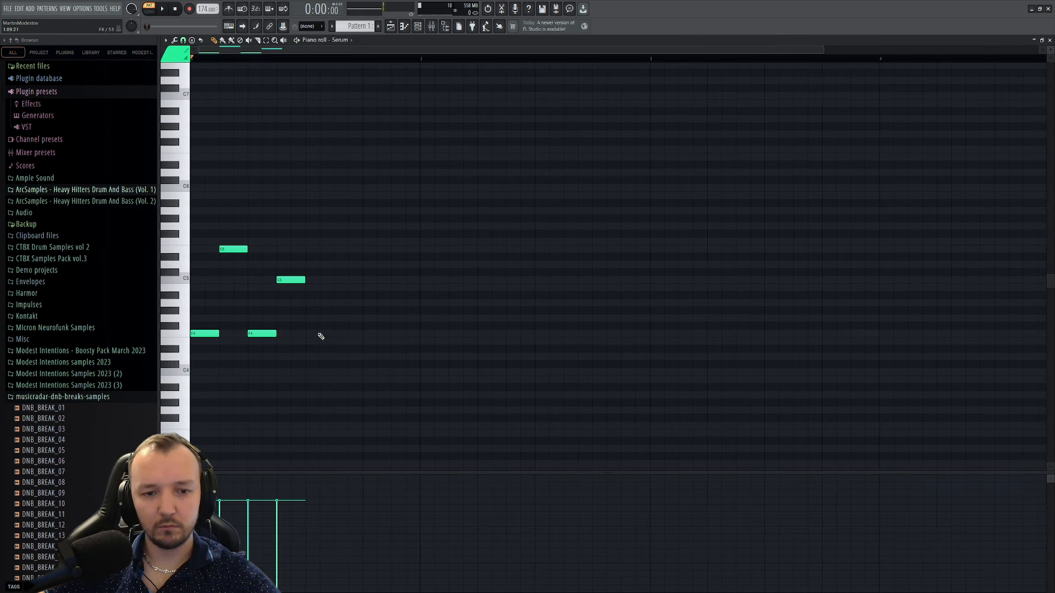
- Extend the draft phrase with F4, A4 and E4 notes at the end of the bar and play it
key("space")
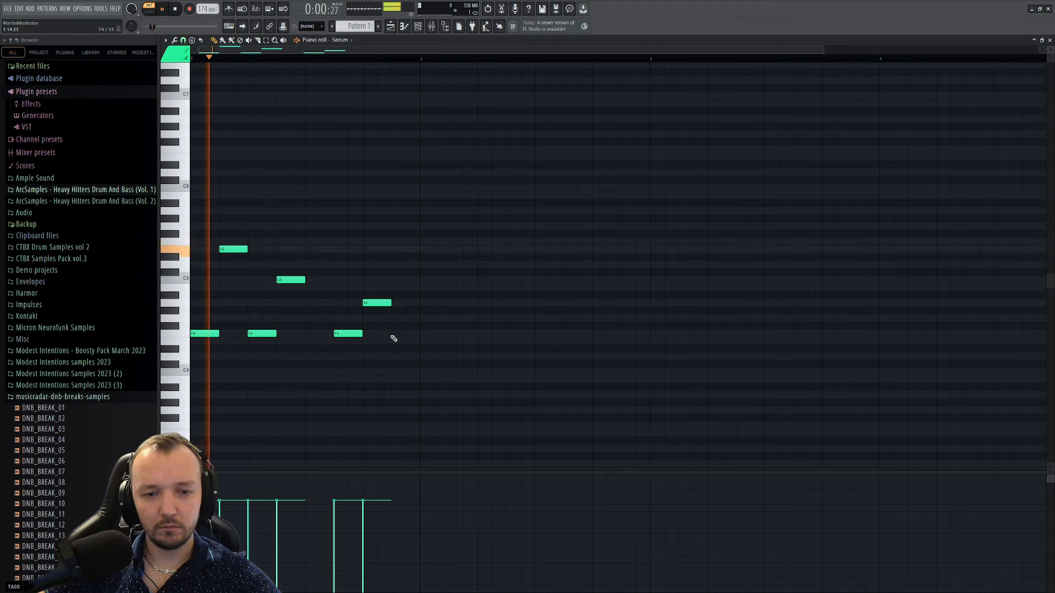
left_click(395, 350)
left_click_drag(395, 349, 398, 336)
key("space")
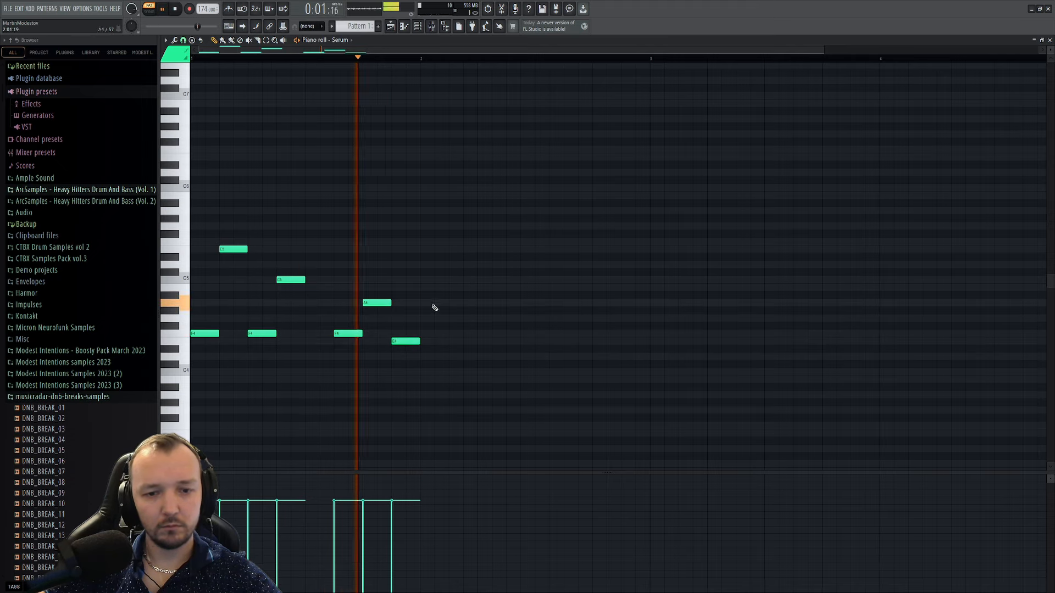
- Clear all draft notes from the first bar and place three spaced F3 bass notes in it instead
left_click_drag(495, 192, 190, 374)
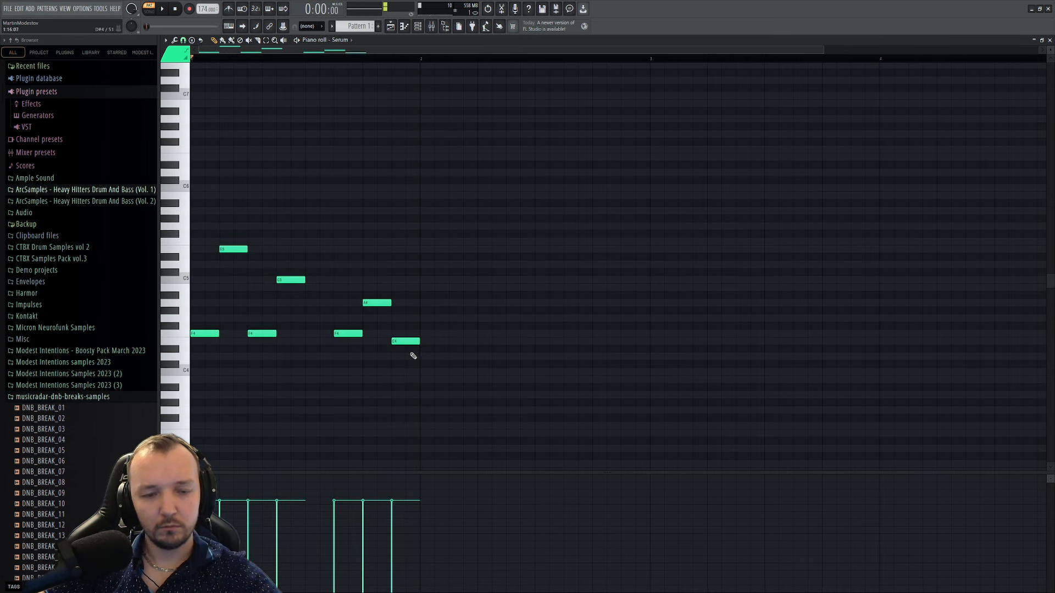
key("ctrl+a")
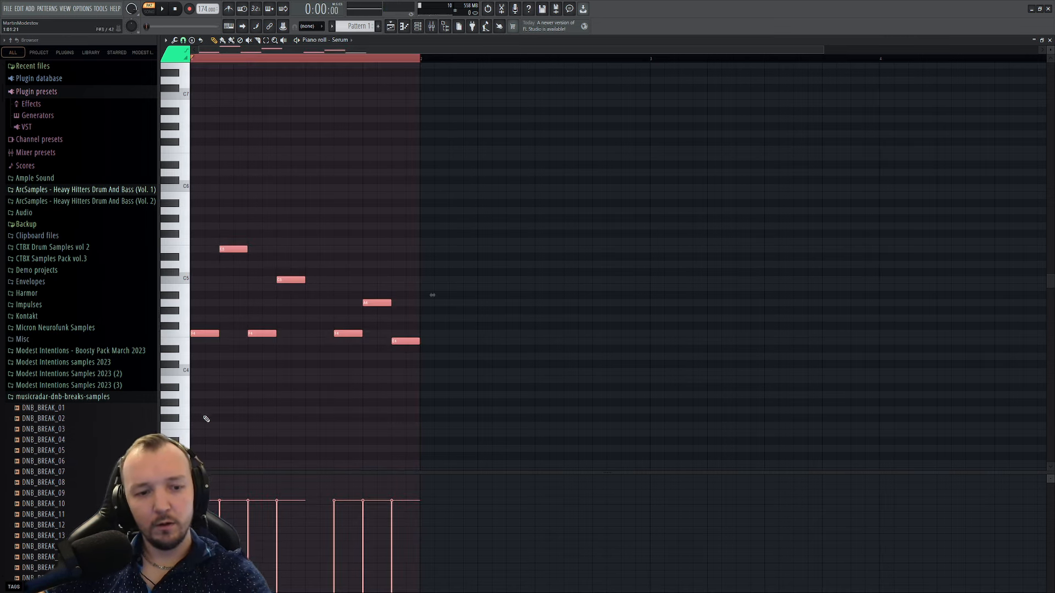
key("Delete")
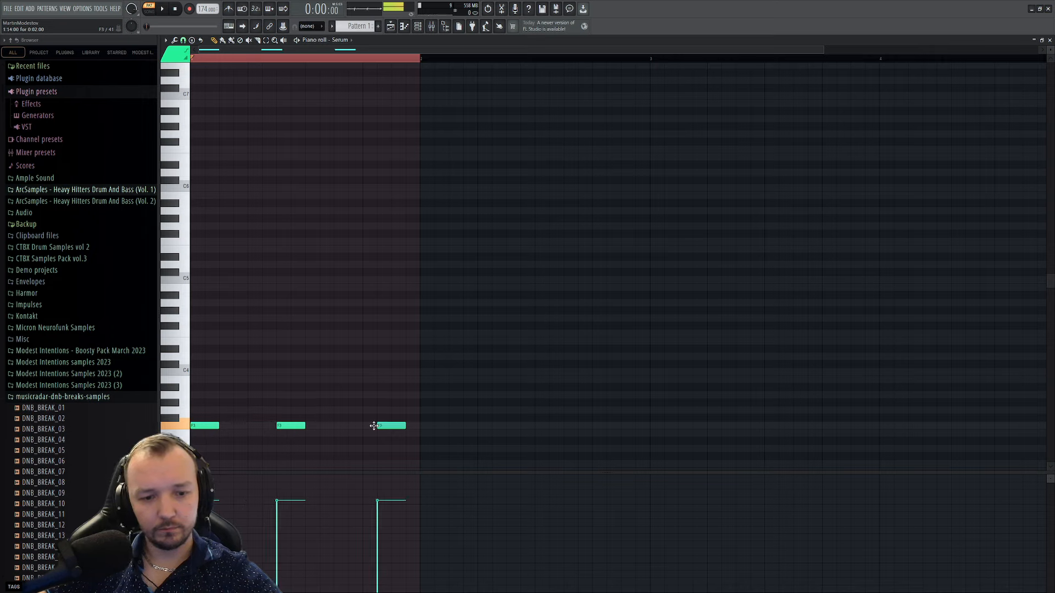
left_click_drag(374, 426, 359, 426)
key("space")
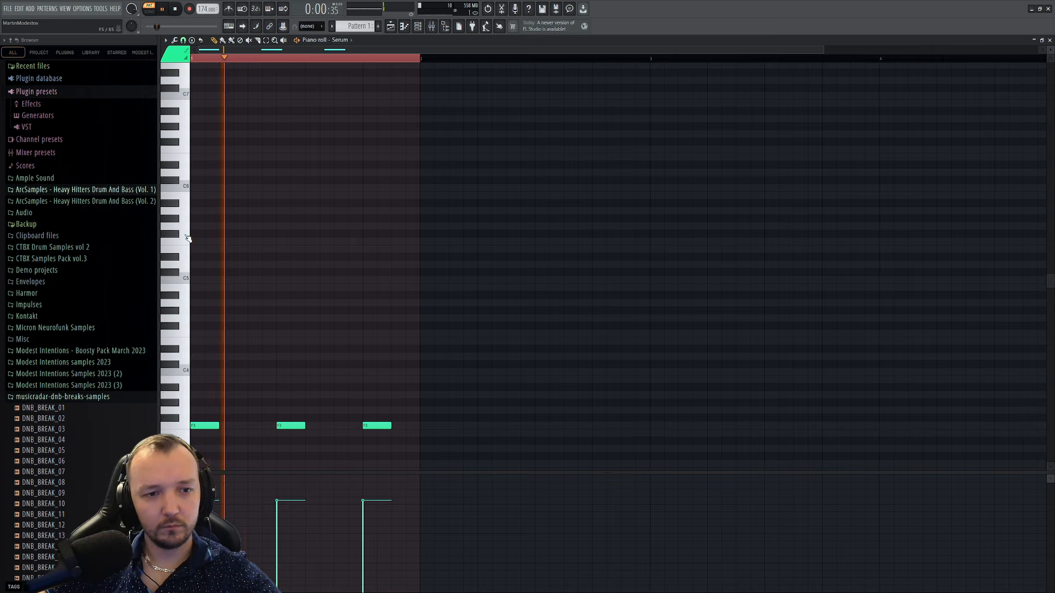
- Draw consecutive melody notes F5, E5, A4, F5 and A4 above the bass notes while the pattern plays
left_click(214, 242)
left_click(231, 249)
left_click(250, 280)
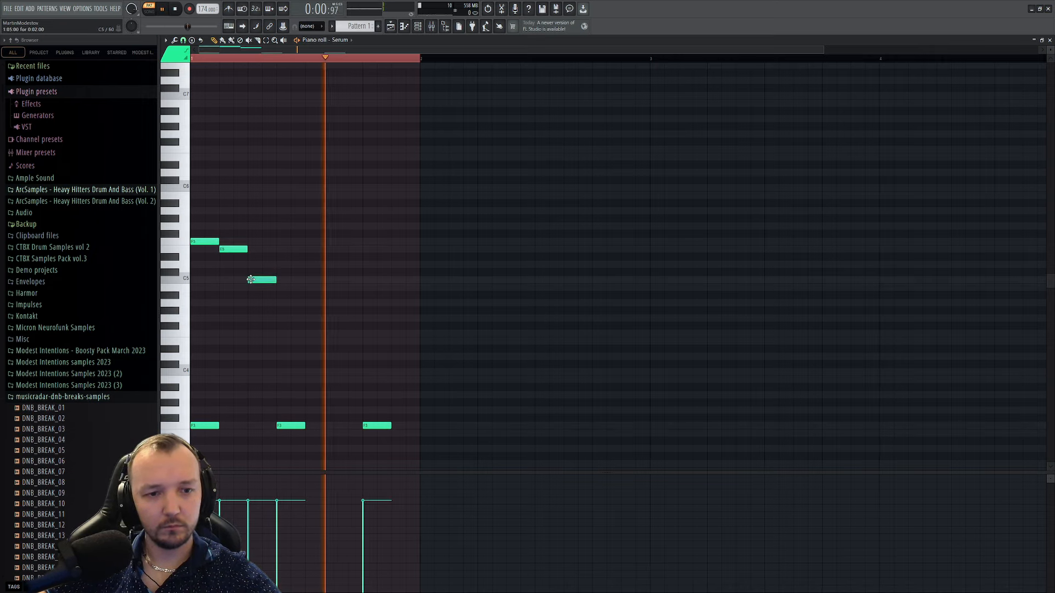
left_click_drag(250, 280, 251, 302)
left_click(290, 241)
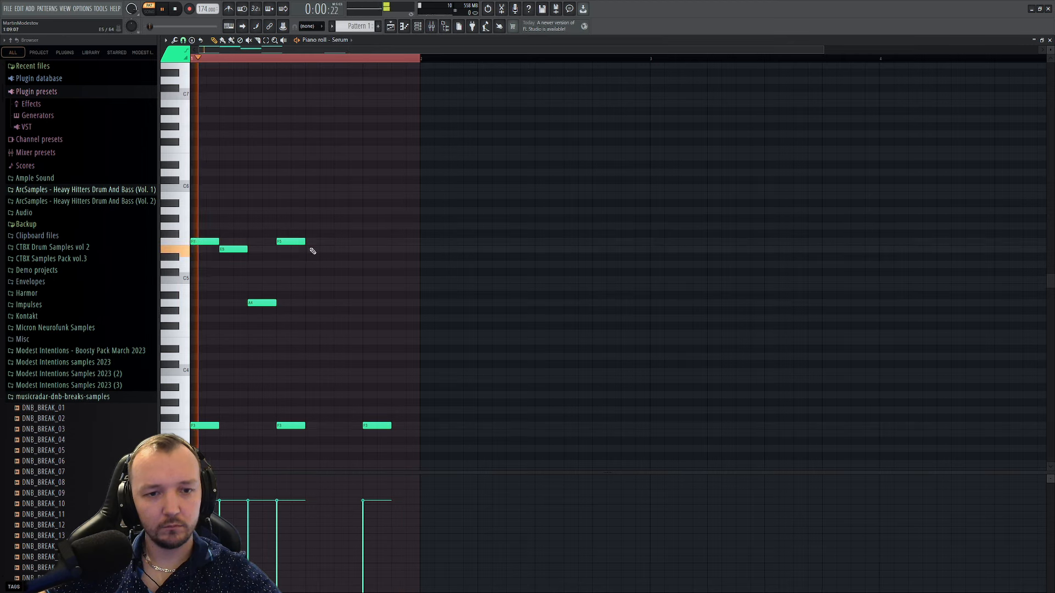
left_click(312, 249)
key("space")
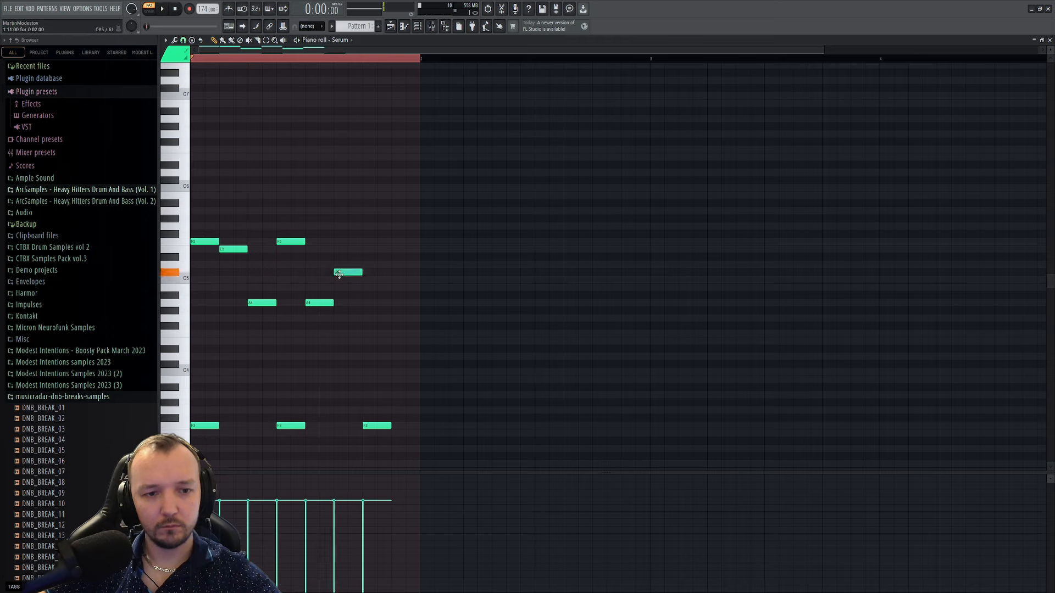
- Make F4, C5, A5 and C5 the melody's last four notes and delete the third F3 bass note
left_click(368, 325)
key("space")
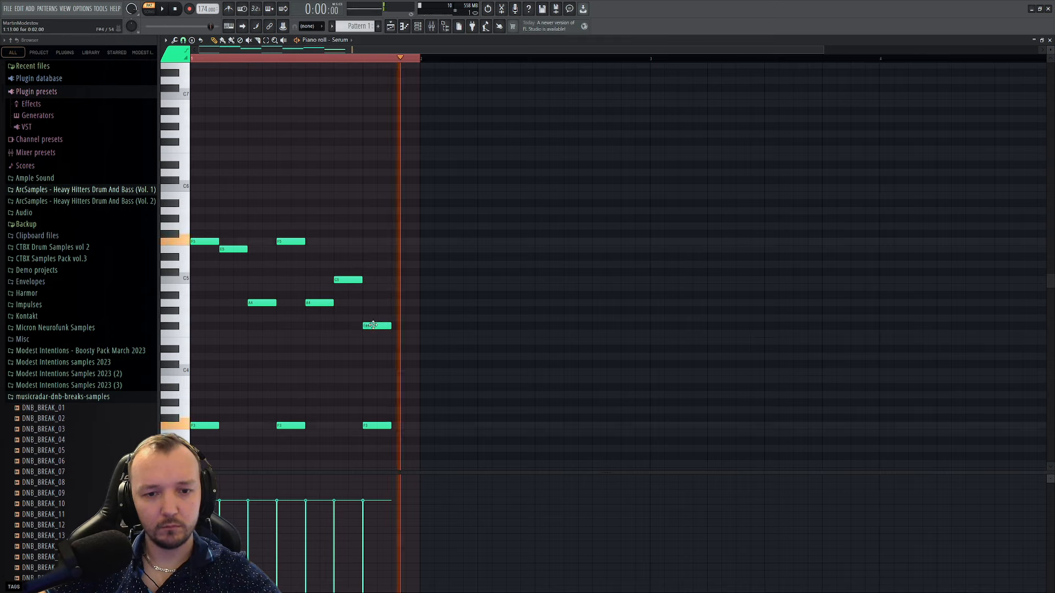
key("space")
left_click_drag(370, 326, 370, 333)
key("space")
right_click(377, 334)
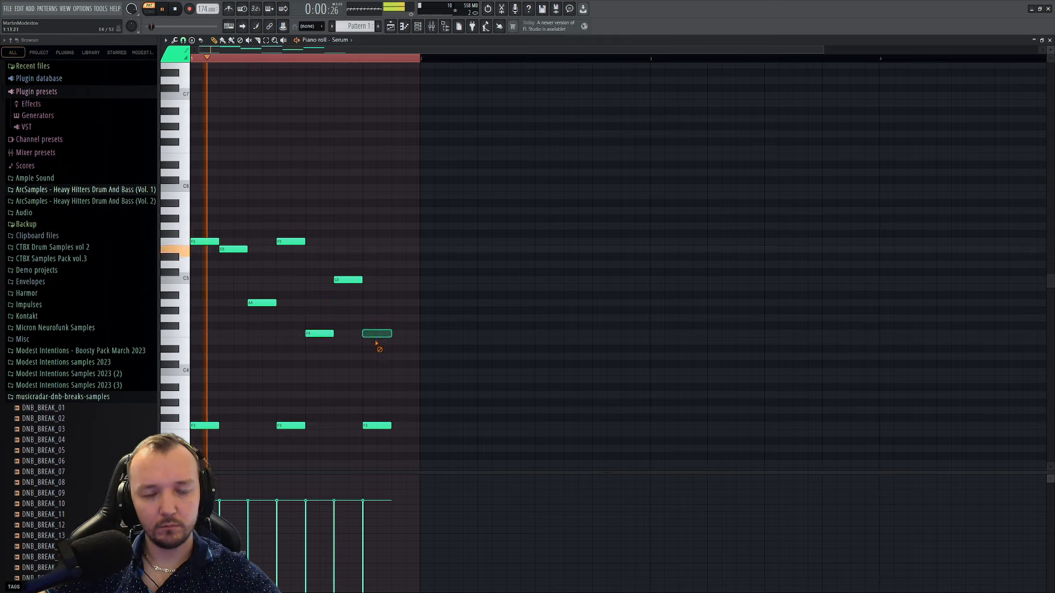
key("space")
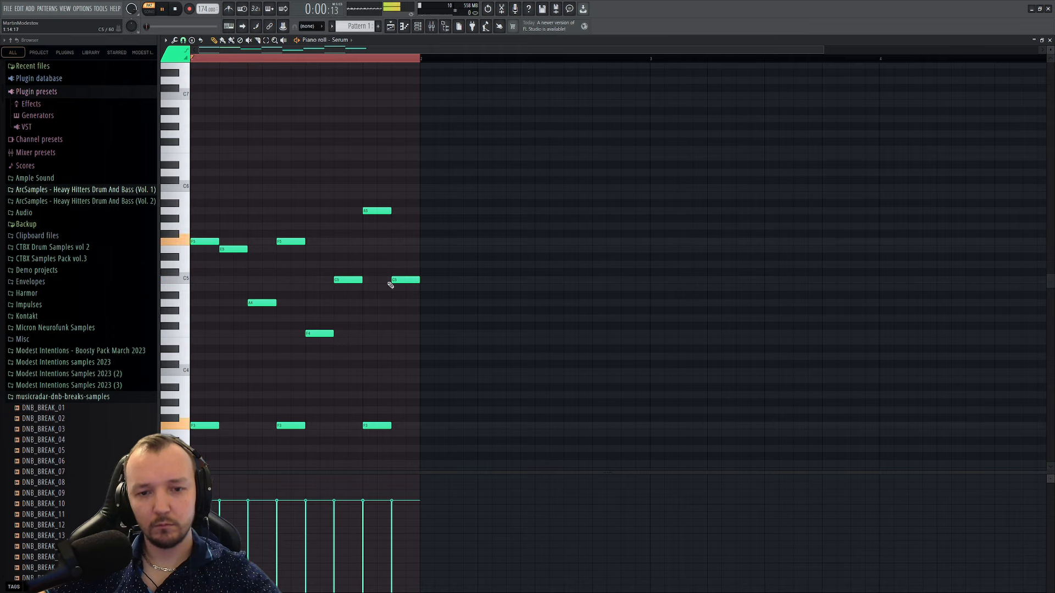
right_click(377, 425)
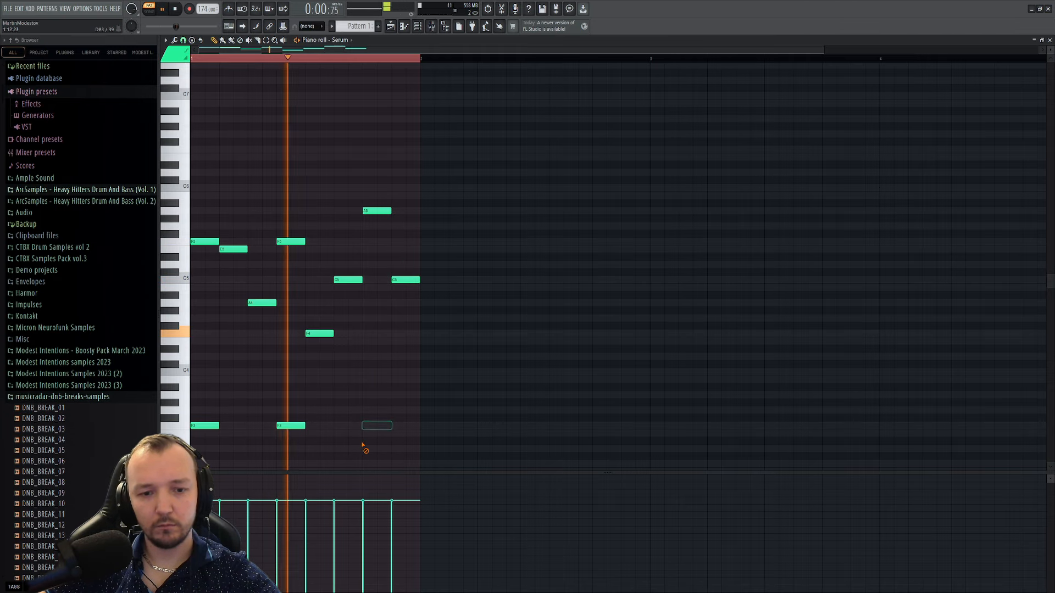
- Bring Serum back into view, set its filter cutoff to 103 Hz, and set OSC A's level to 0% with LFO 1 modulating it
double_click(447, 39)
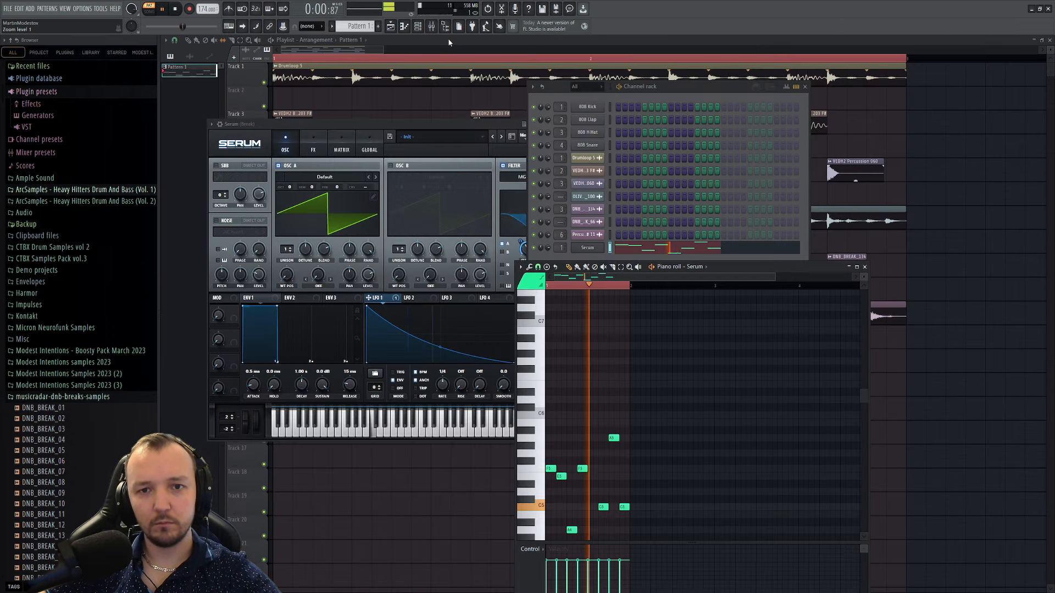
left_click(454, 353)
left_click_drag(520, 242, 522, 269)
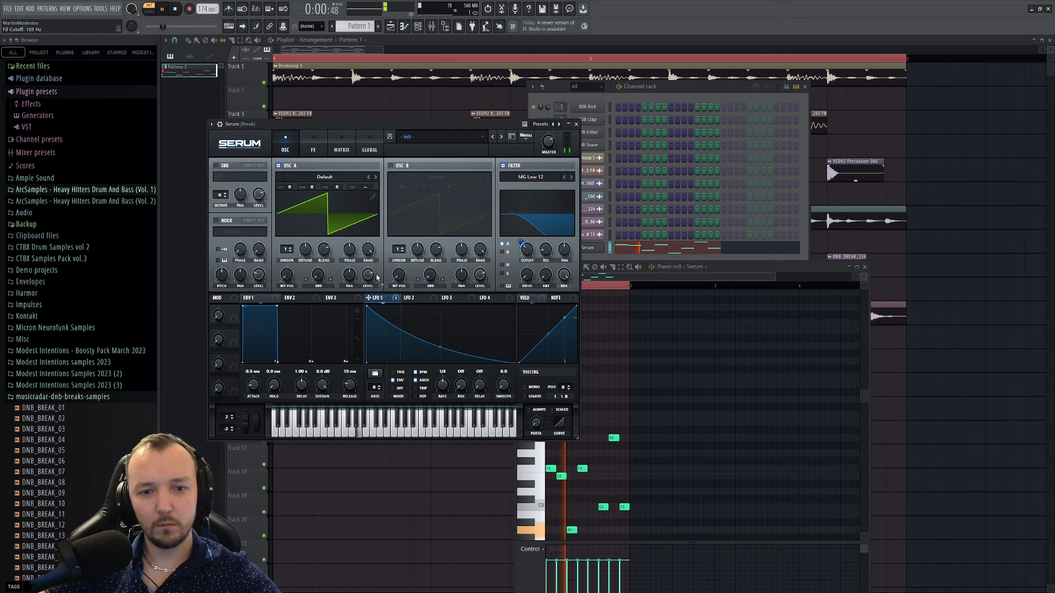
left_click_drag(377, 278, 368, 275)
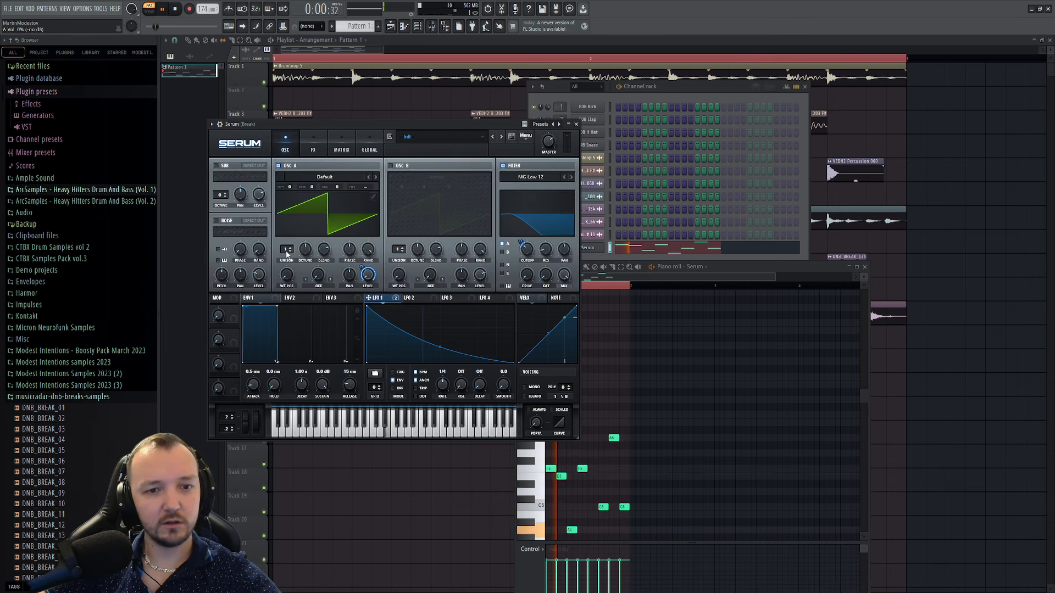
- Give OSC A 11 unison voices with a blend of 48, and enable the reverb effect with a size of 46%
left_click_drag(286, 253, 306, 265)
left_click_drag(323, 249, 323, 277)
left_click(314, 148)
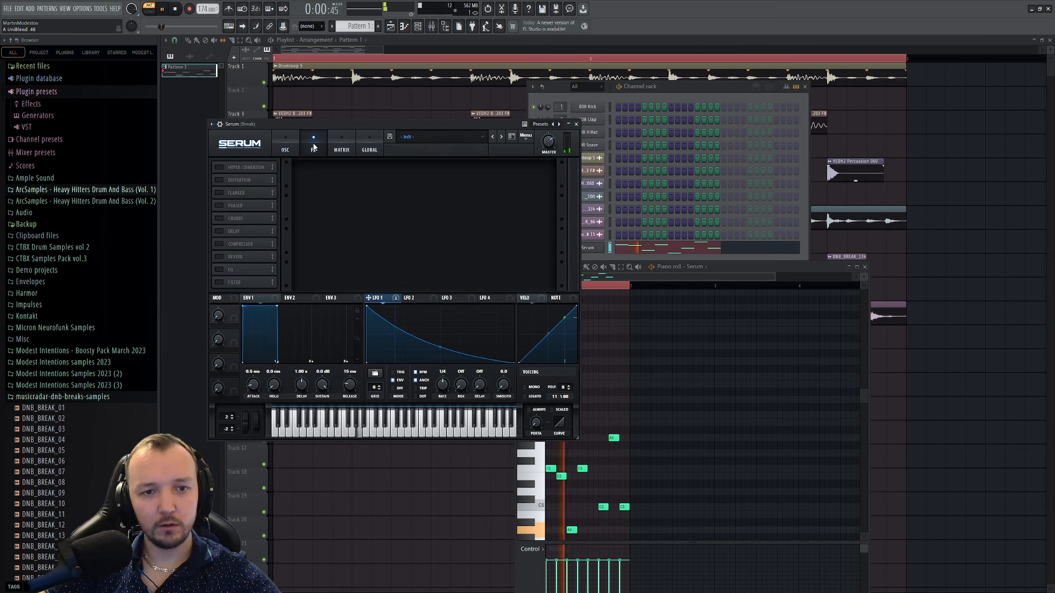
left_click(225, 256)
left_click_drag(362, 173, 362, 160)
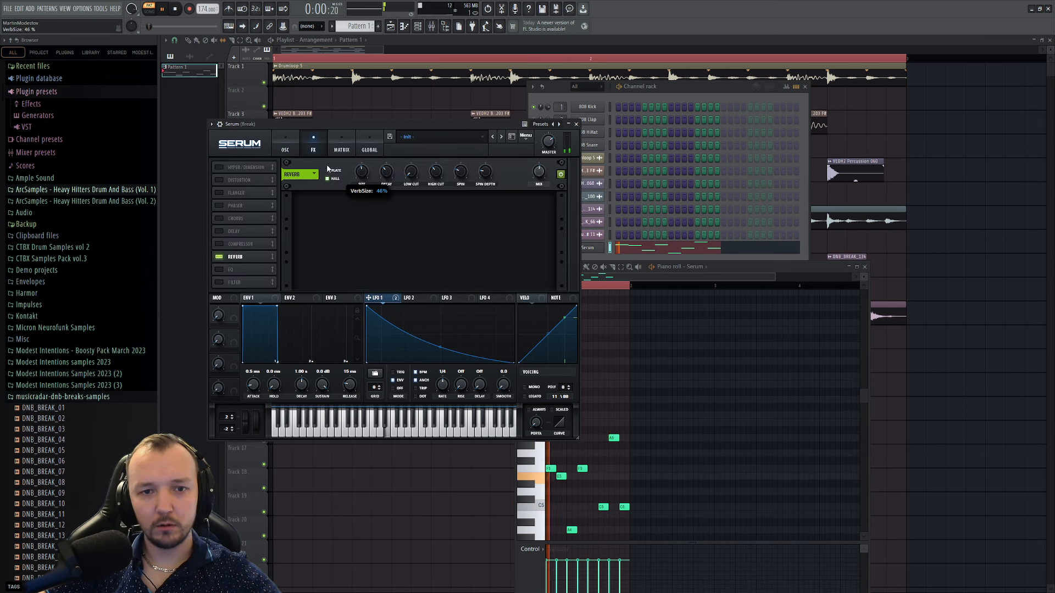
- Set the filter's drive to 14% and cutoff to 311 Hz, and ENV 1's attack to 34 ms and release to 60 ms
left_click(286, 148)
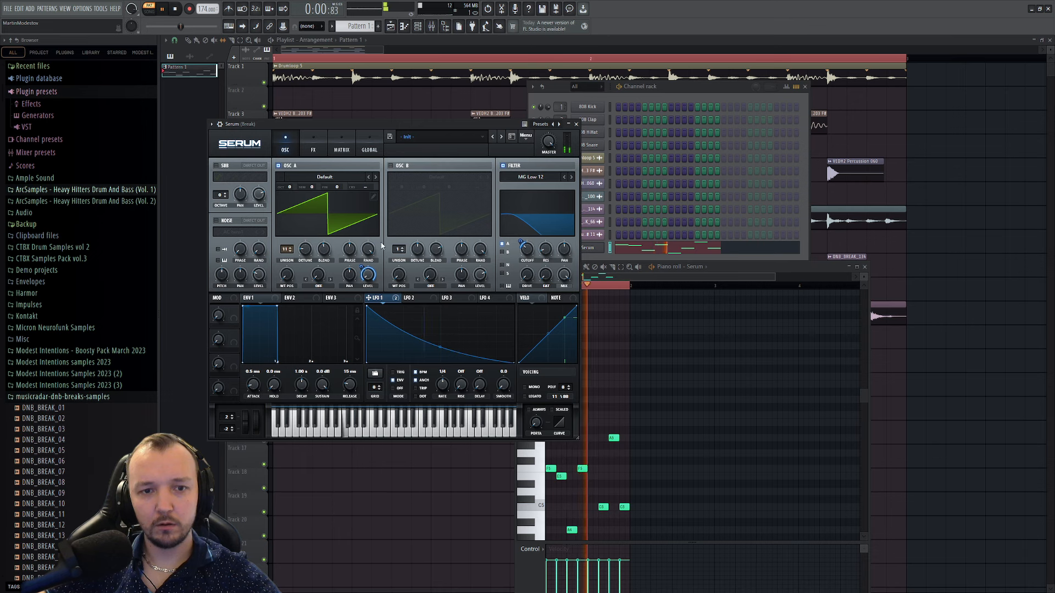
left_click_drag(530, 245, 531, 253)
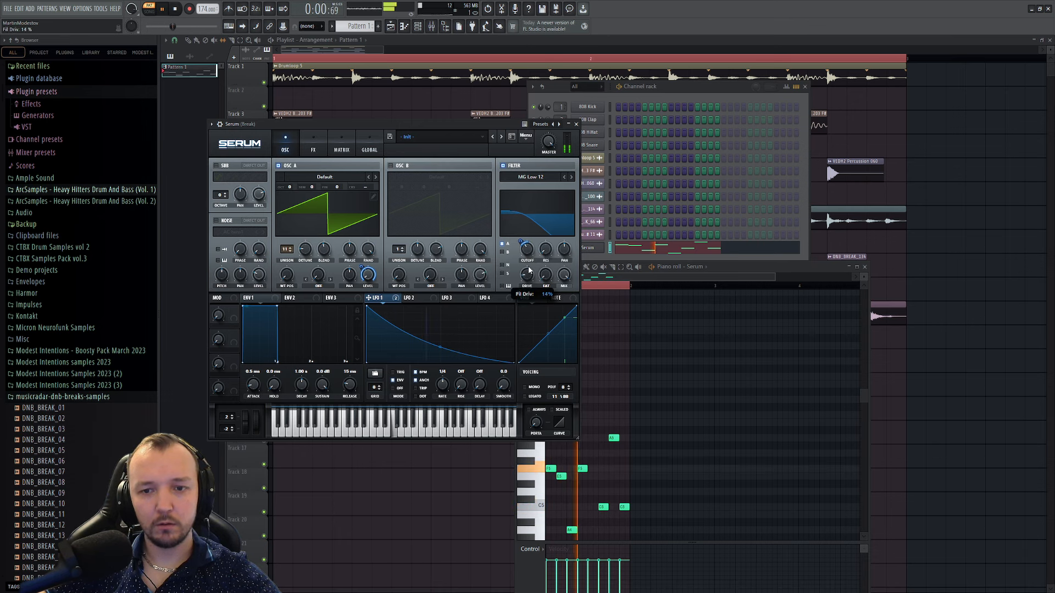
left_click_drag(526, 250, 523, 250)
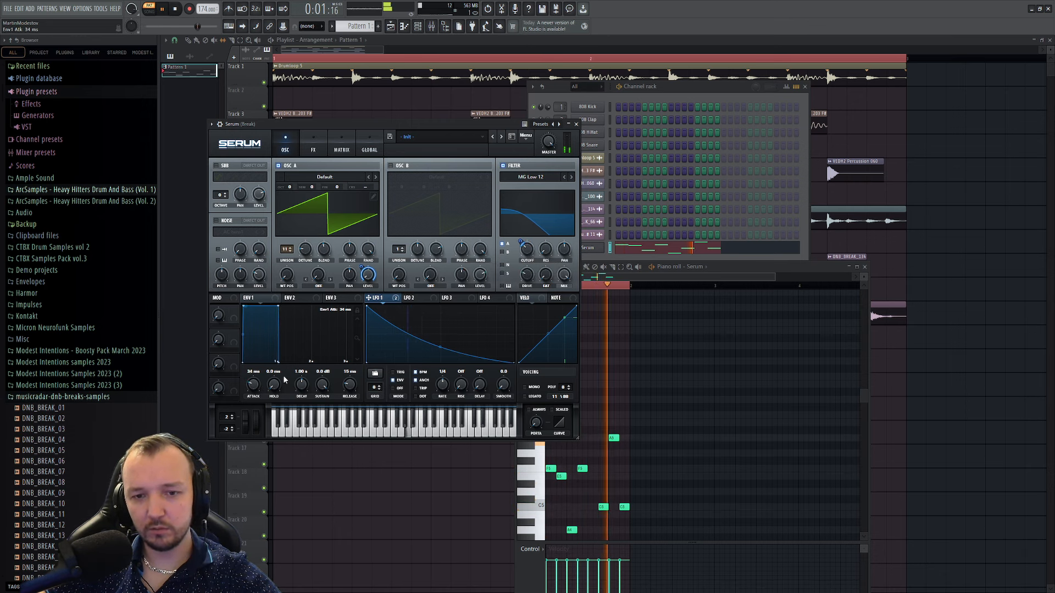
left_click_drag(526, 262, 498, 248)
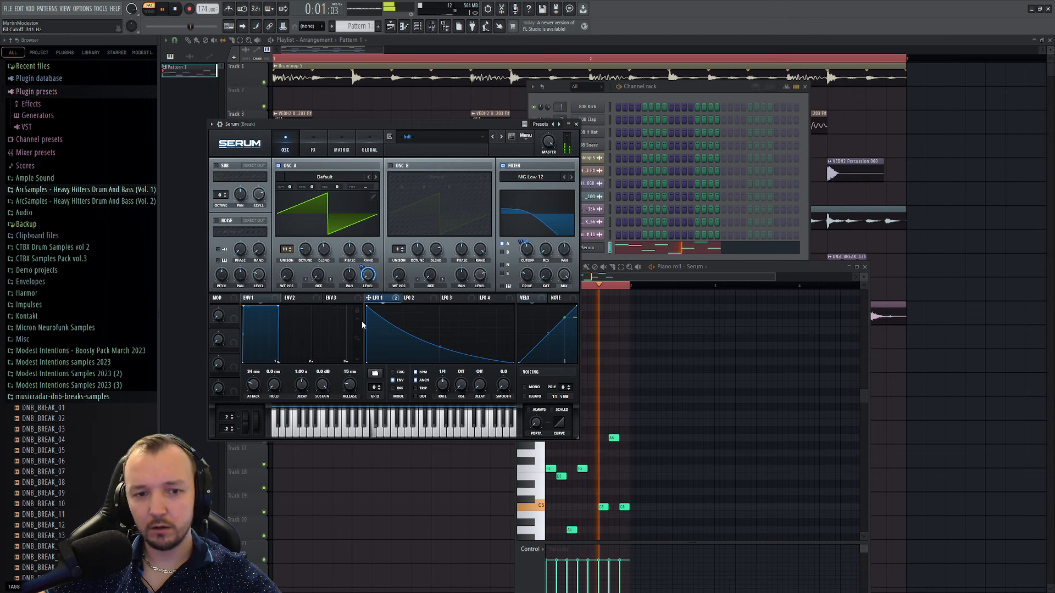
left_click_drag(279, 362, 281, 362)
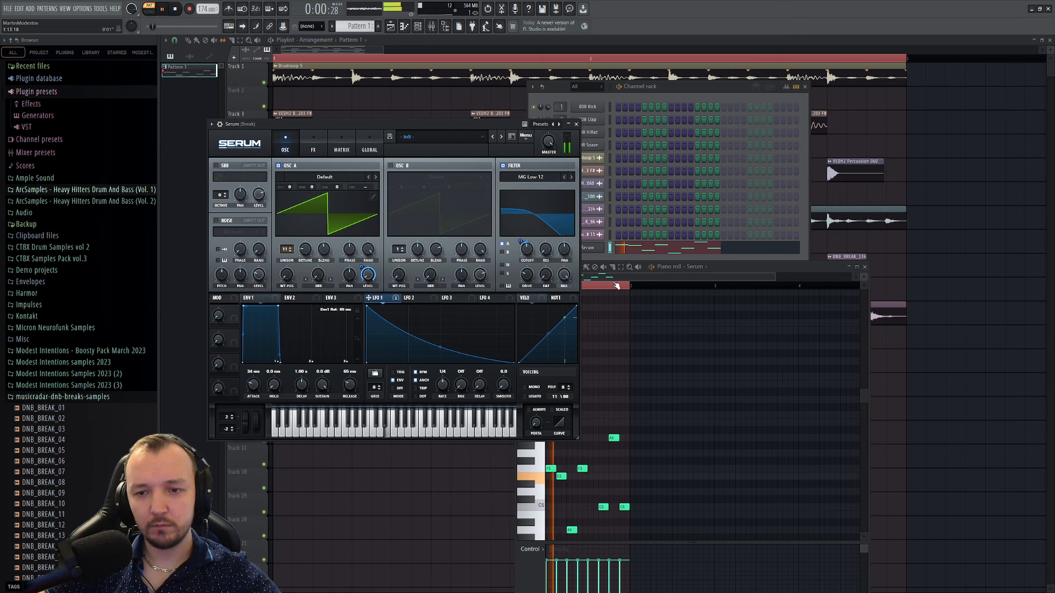
- Transpose all the melody notes up one octave
right_click(648, 334)
key("ctrl+a")
key("ctrl+Up")
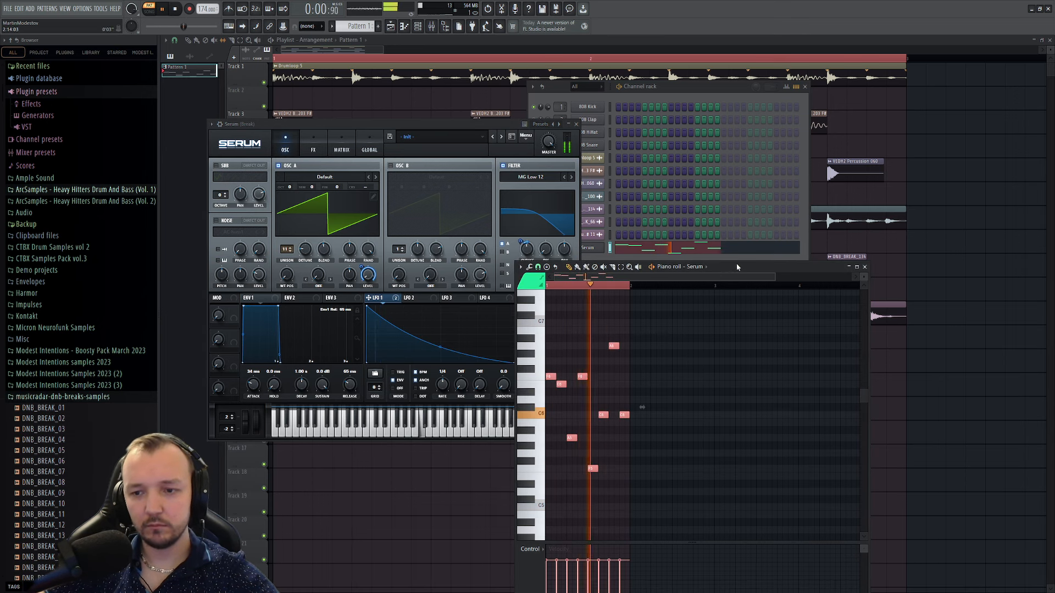
- Enable Serum's delay effect in ping-pong mode, widen its filter band, and set its mix to about 50%
left_click(313, 144)
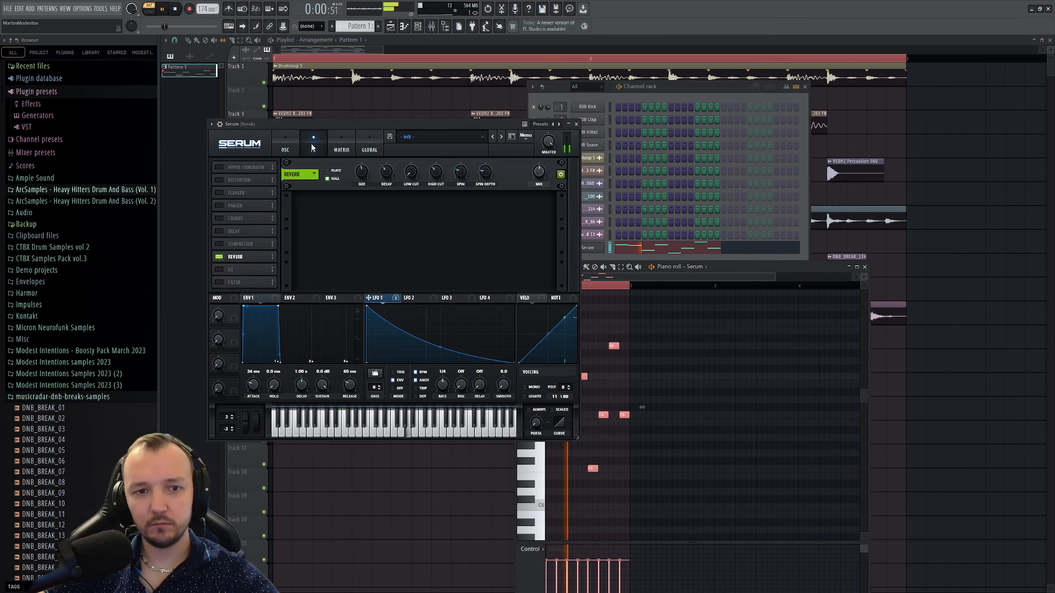
left_click(219, 232)
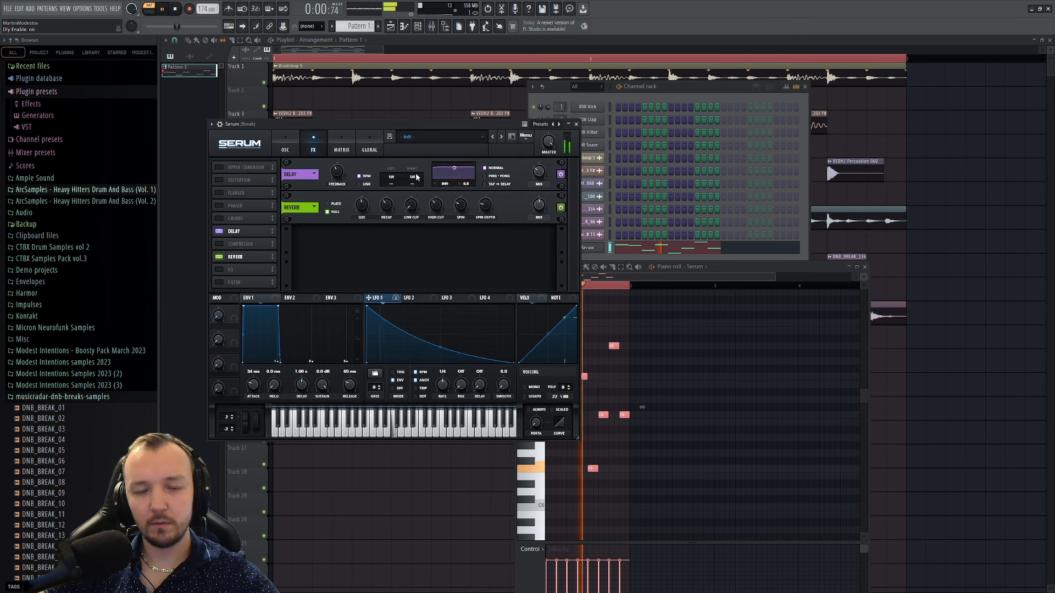
left_click_drag(454, 169, 456, 175)
left_click(492, 176)
left_click_drag(541, 175, 550, 164)
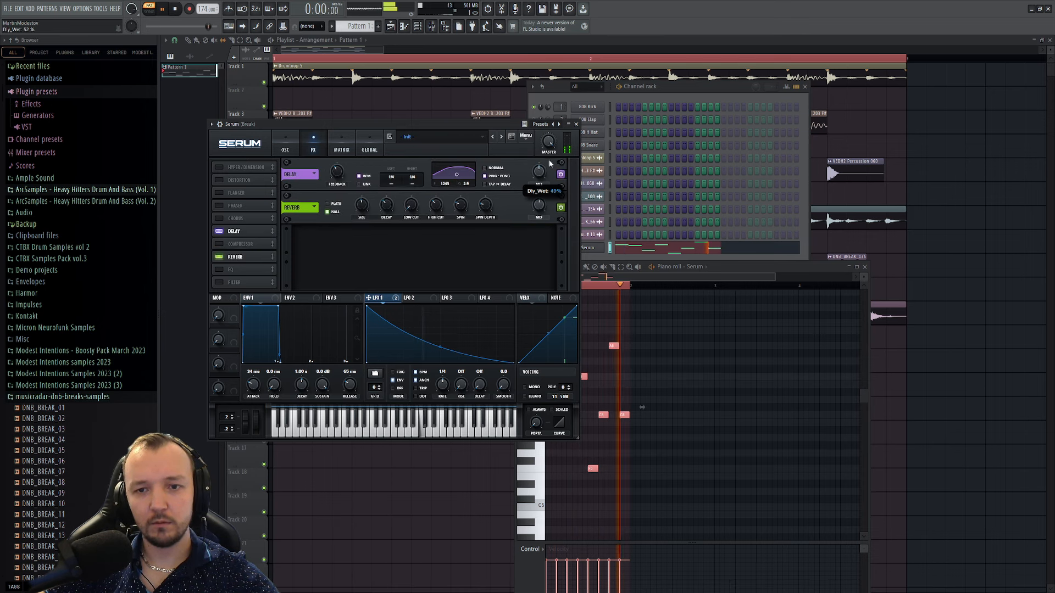
- Stop playback, clear every note of the Serum melody, and restart it with an F5 at the beginning of the bar
left_click(720, 279)
key("space")
left_click(678, 443)
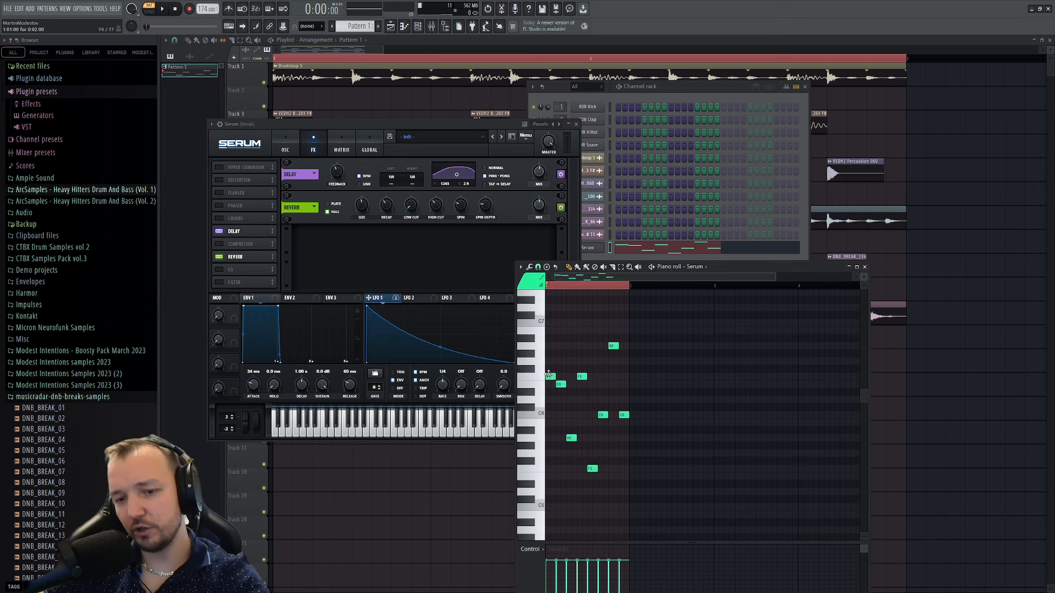
key("ctrl+a")
key("Delete")
left_click(572, 466)
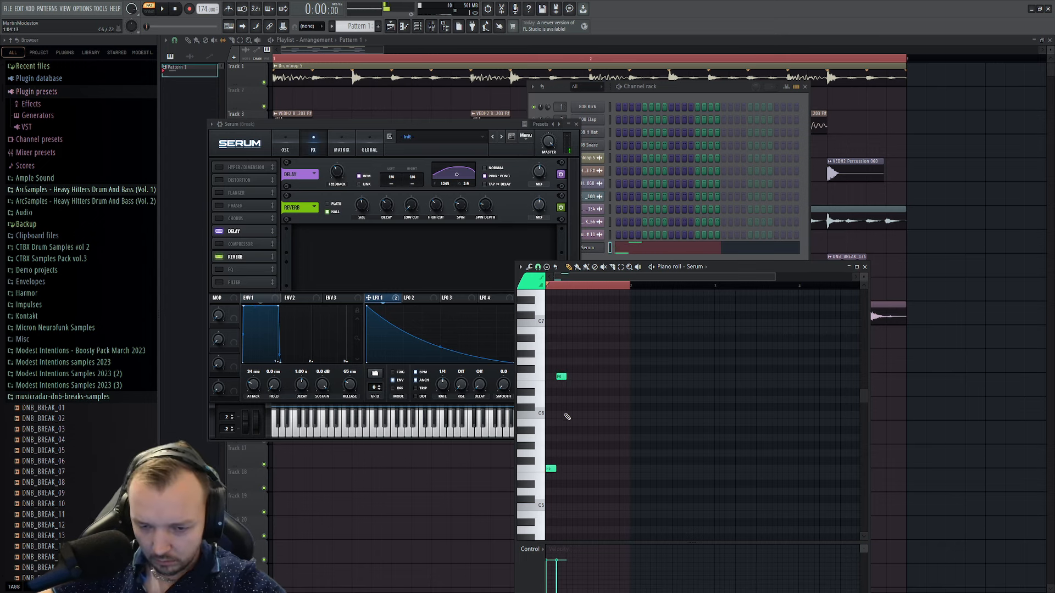
- Try E6 as the second note and G5 as the third note, auditioning the phrase
key("space")
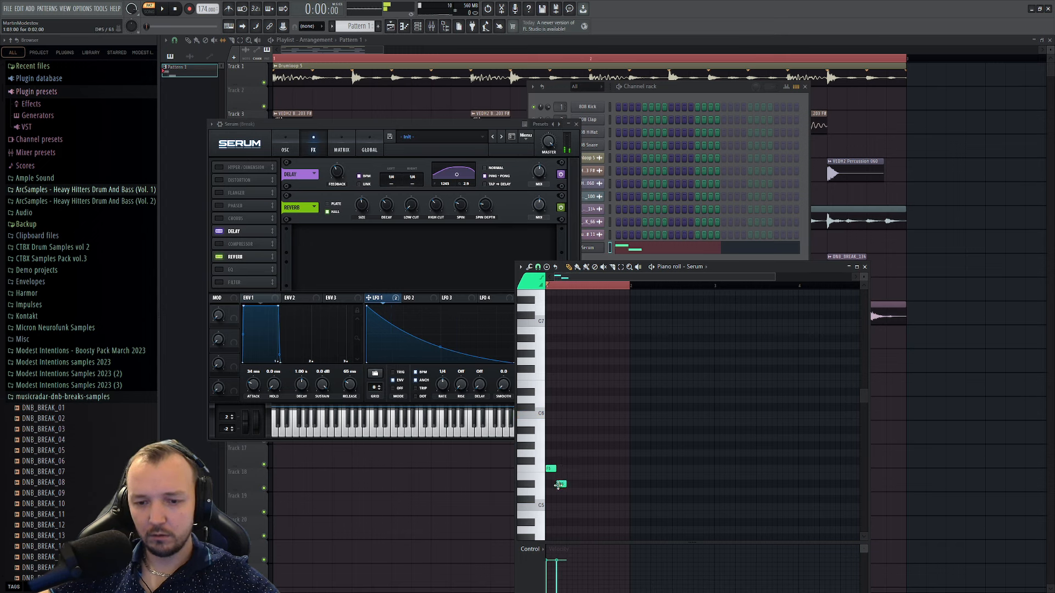
left_click_drag(566, 384, 561, 384)
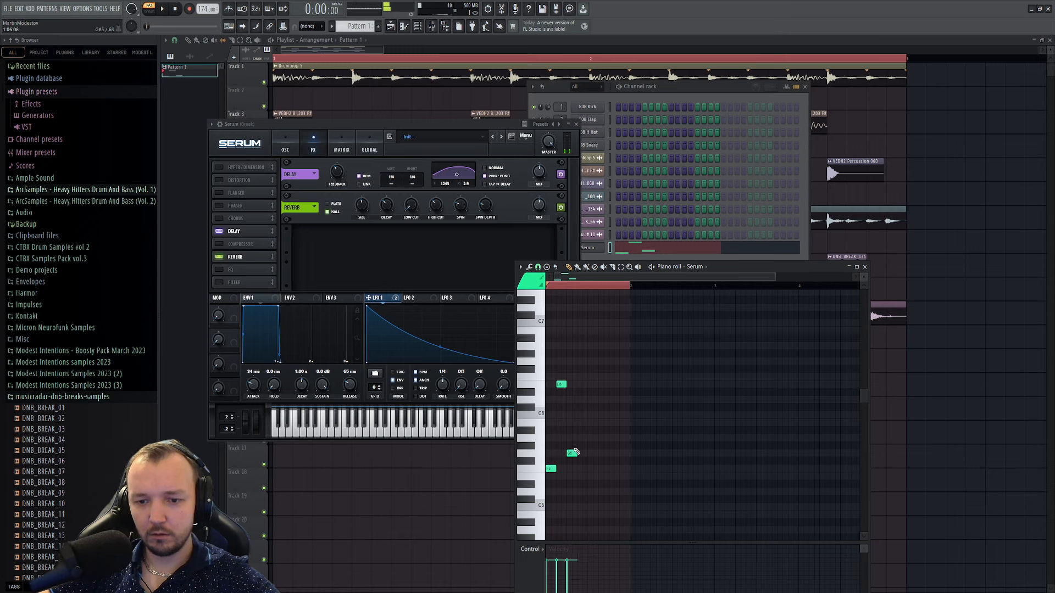
key("space")
key("space")
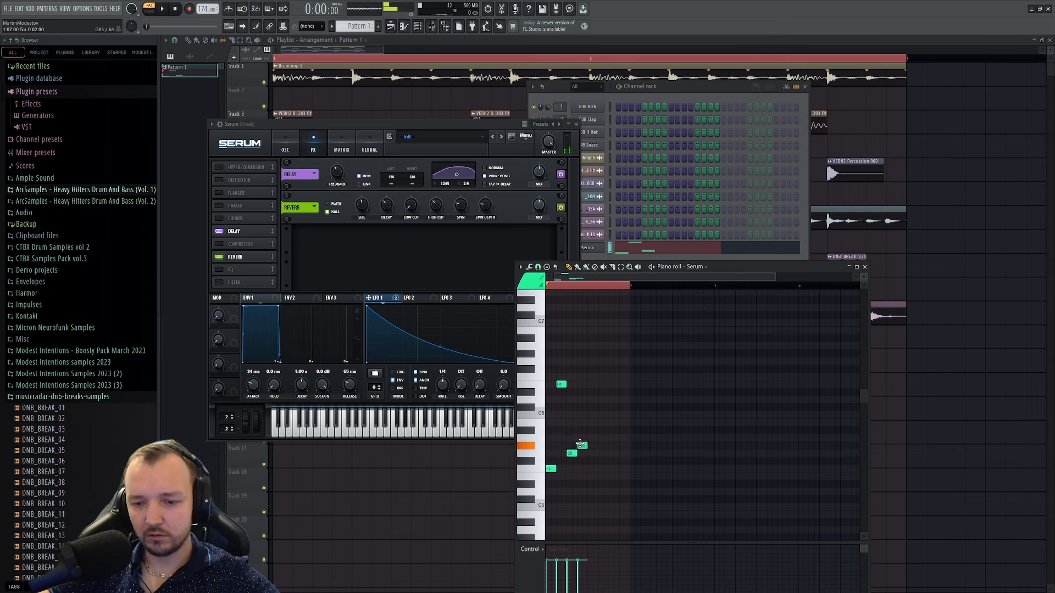
- Delete the third and fourth notes, place G#5 third, and make C6 the second note while auditioning the phrase
right_click(581, 444)
right_click(572, 454)
left_click(570, 445)
key("space")
key("space")
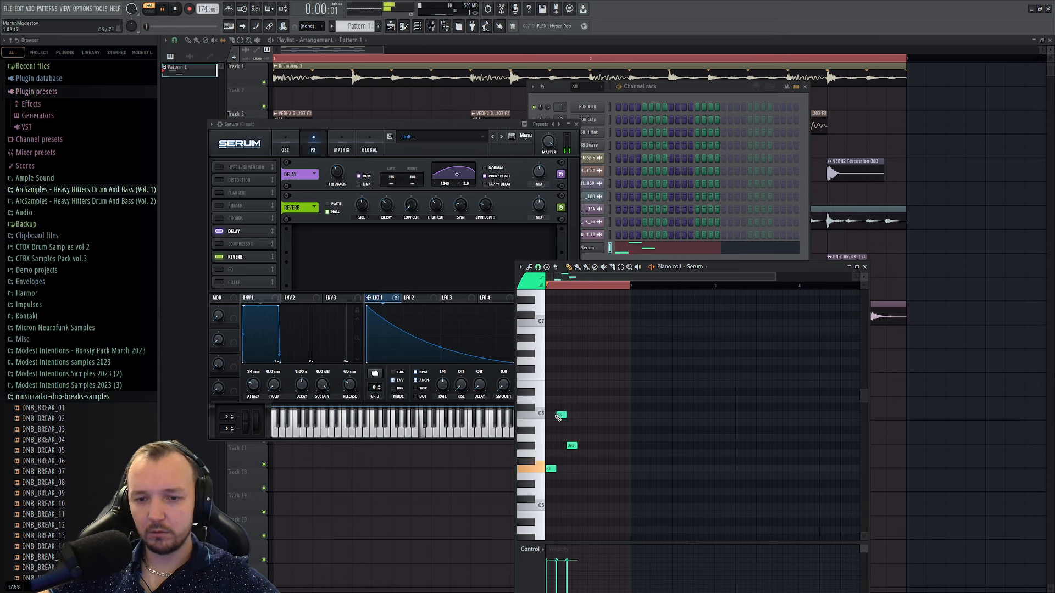
- Complete the bar with the consecutive notes G5, F5, F6, C6 and G#5, and play it back
key("space")
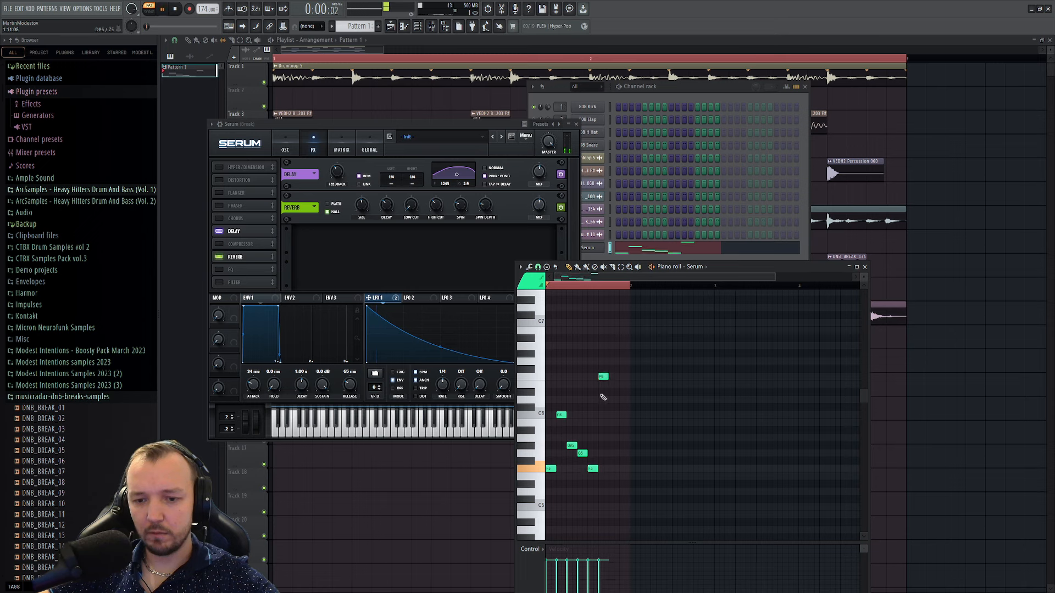
left_click(613, 415)
key("space")
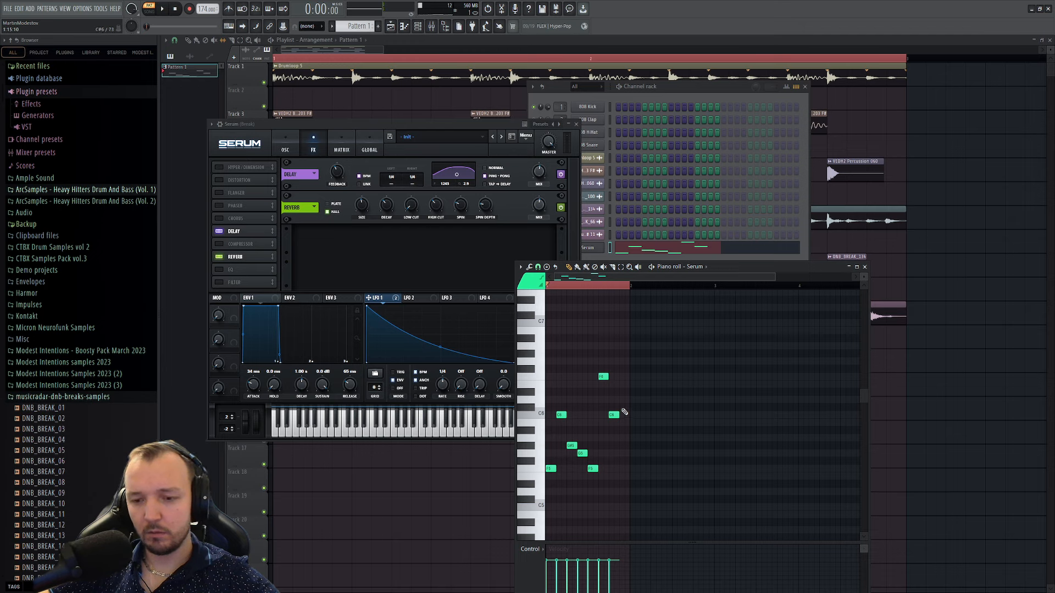
left_click_drag(618, 447, 624, 448)
key("space")
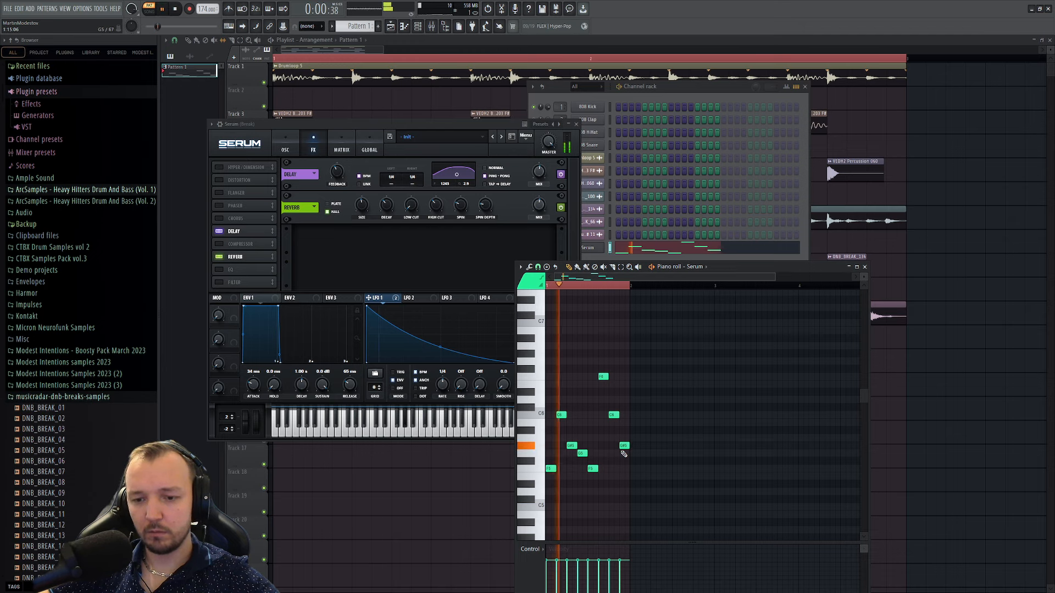
- Select all eight notes of the first bar and duplicate them into the second bar
left_click_drag(680, 343, 552, 474)
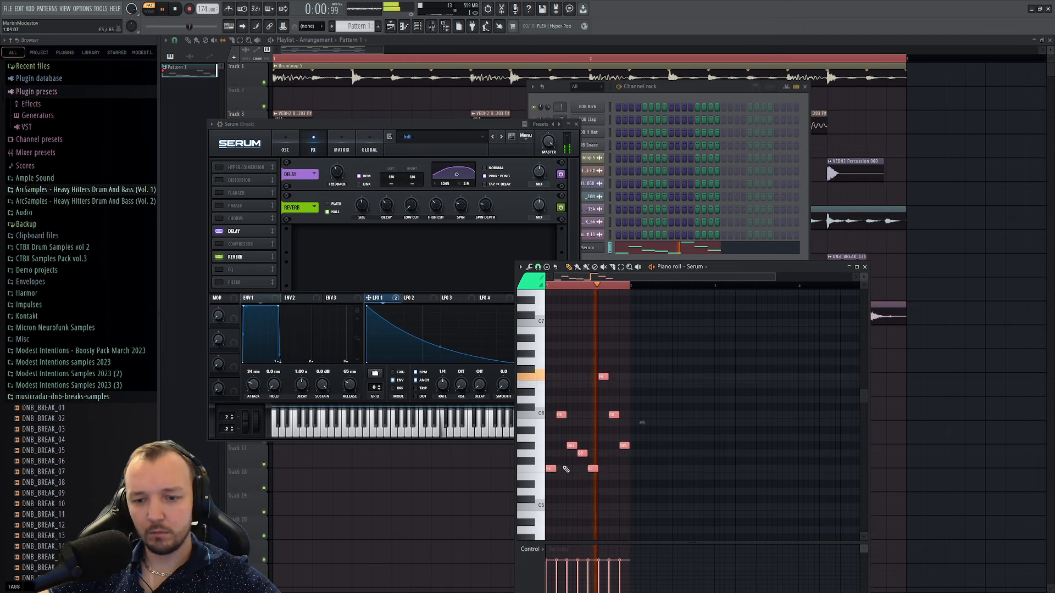
key("ctrl+b")
right_click(728, 486)
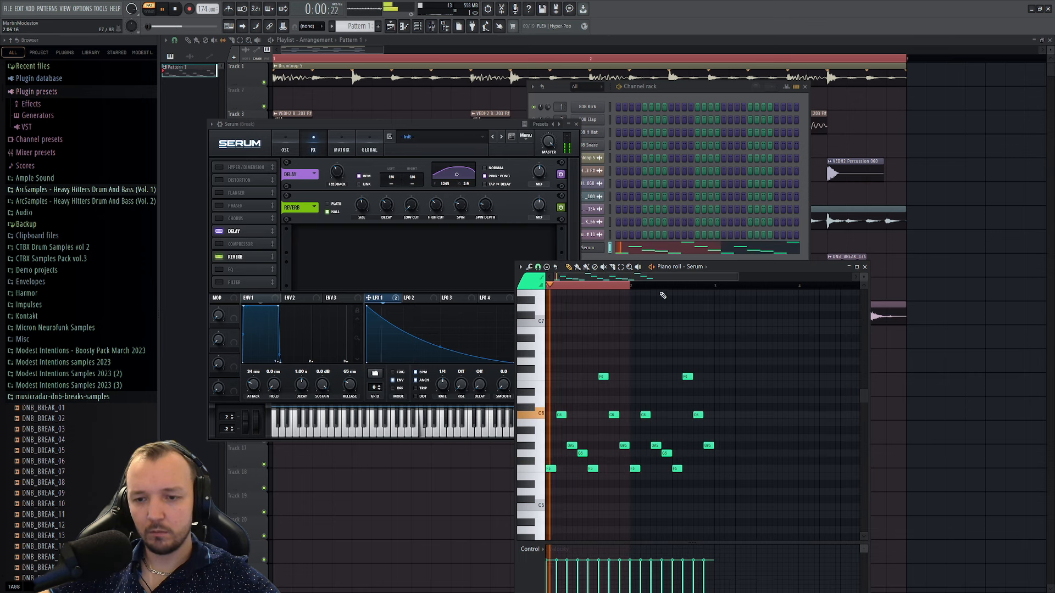
- Vary the second bar's ending with a short D#6 and a full-length G5 as its last two notes, removing the extra D#5
key("space")
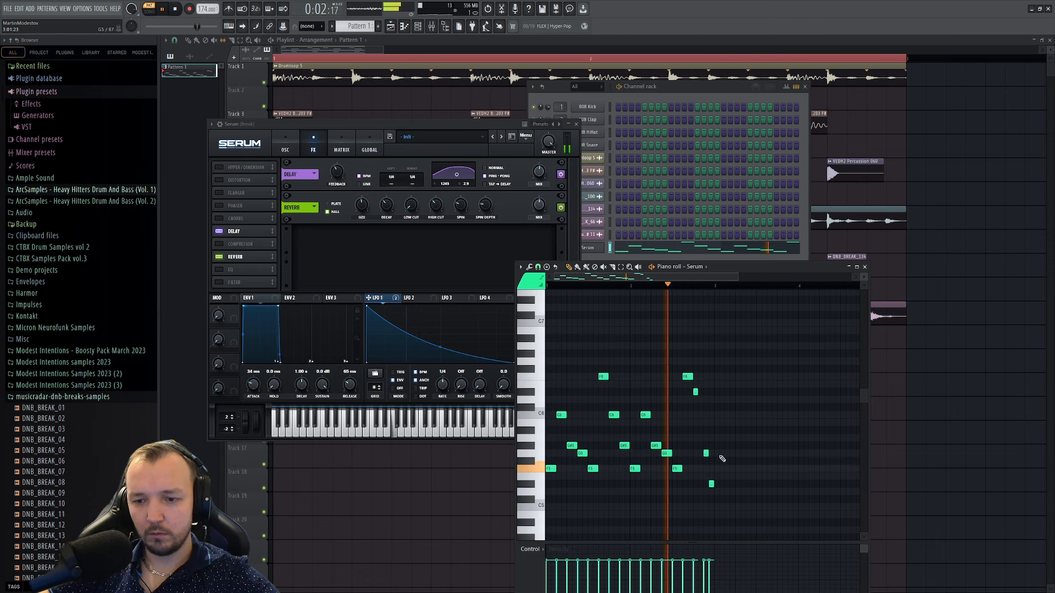
right_click(712, 483)
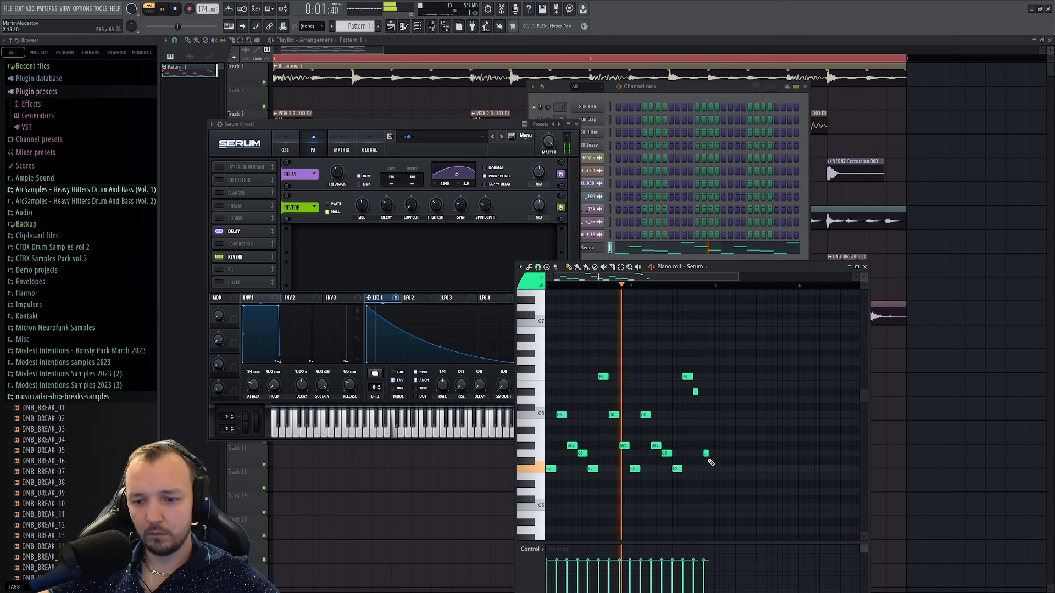
left_click_drag(708, 454, 714, 455)
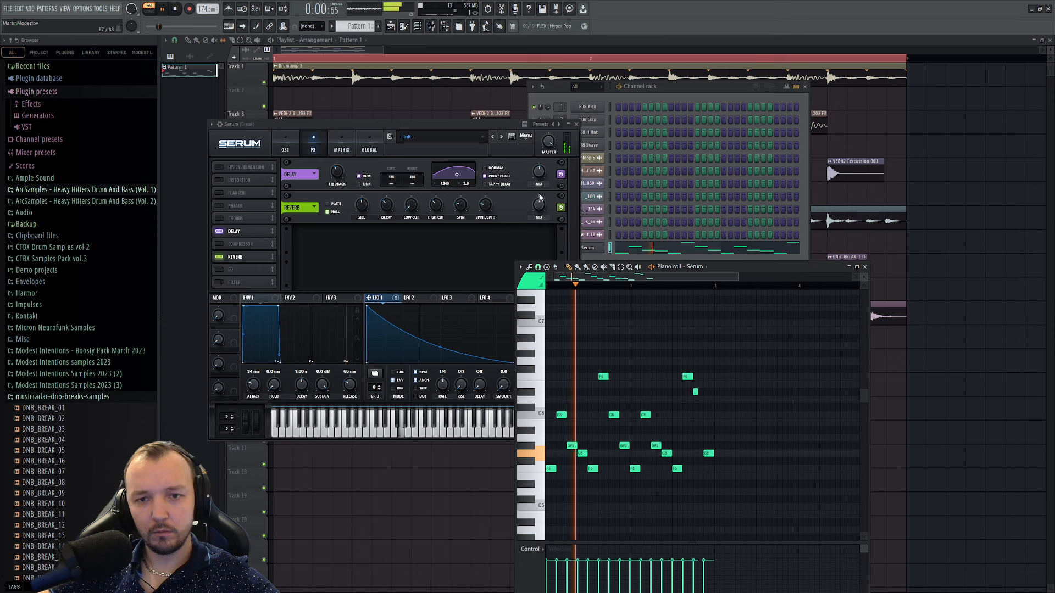
- Lower the delay's filter frequency to 270 Hz, set the reverb mix to 41%, and enable the Hyper/Dimension effect
left_click(539, 173)
left_click_drag(457, 175, 447, 181)
left_click_drag(539, 207, 539, 216)
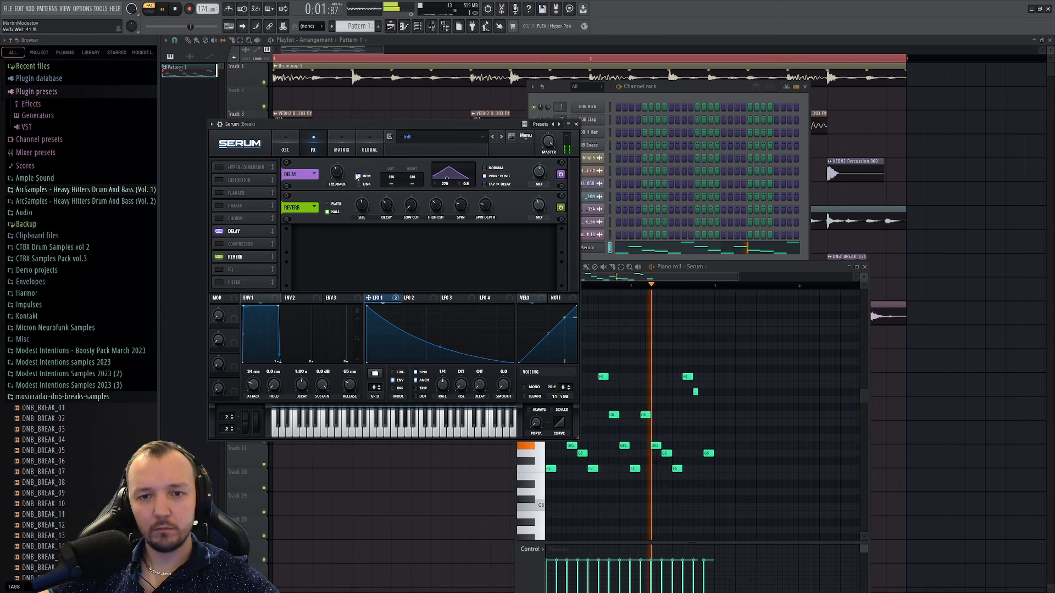
left_click(219, 167)
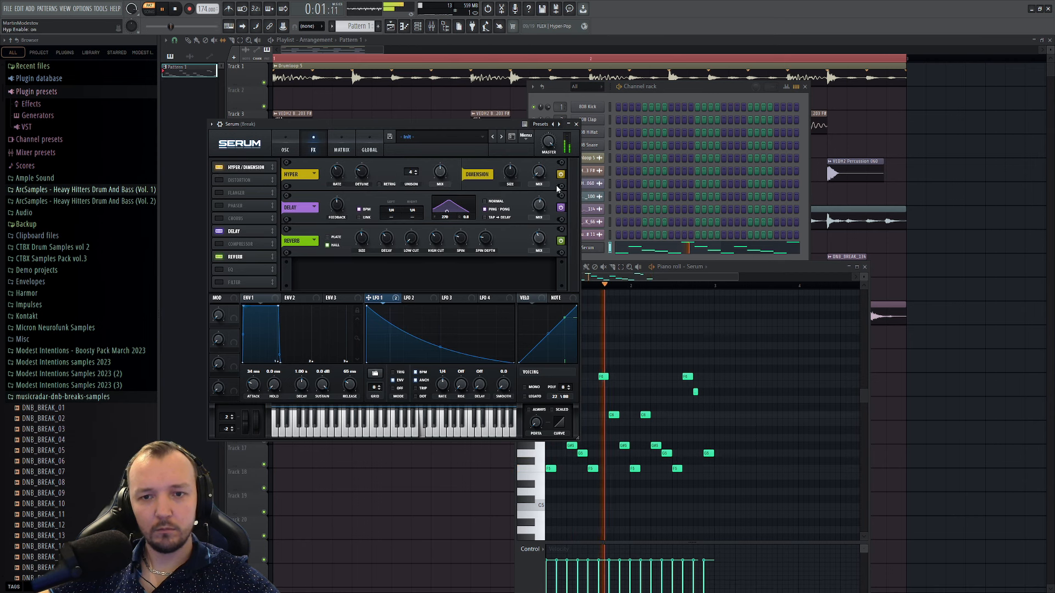
- Set OSC A's octave to -1, enable OSC B routed through the filter, and set the filter cutoff to 236 Hz
left_click(285, 146)
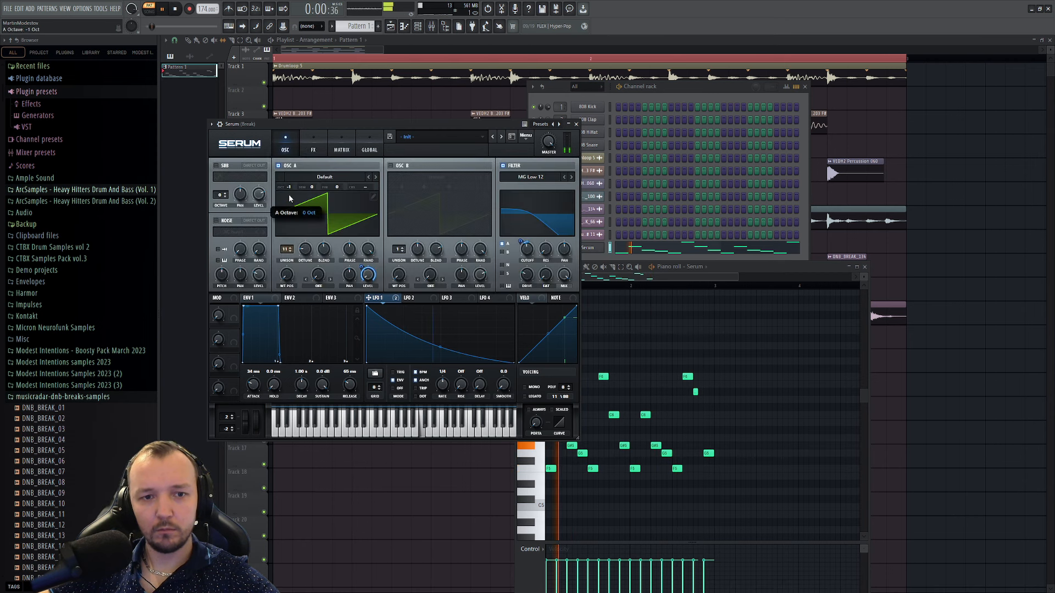
left_click(390, 165)
left_click(501, 251)
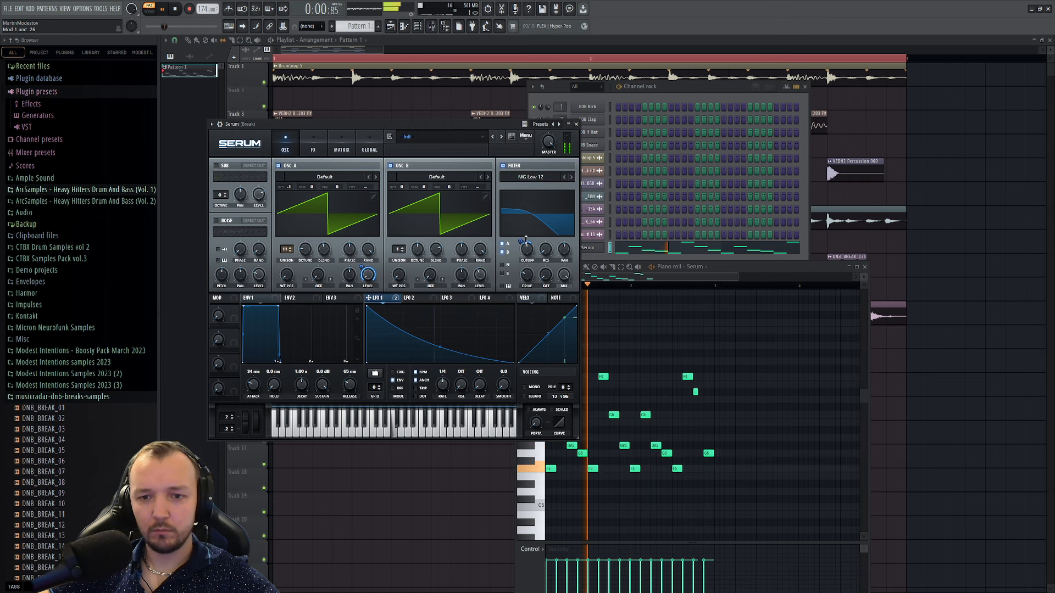
mouse_move(525, 261)
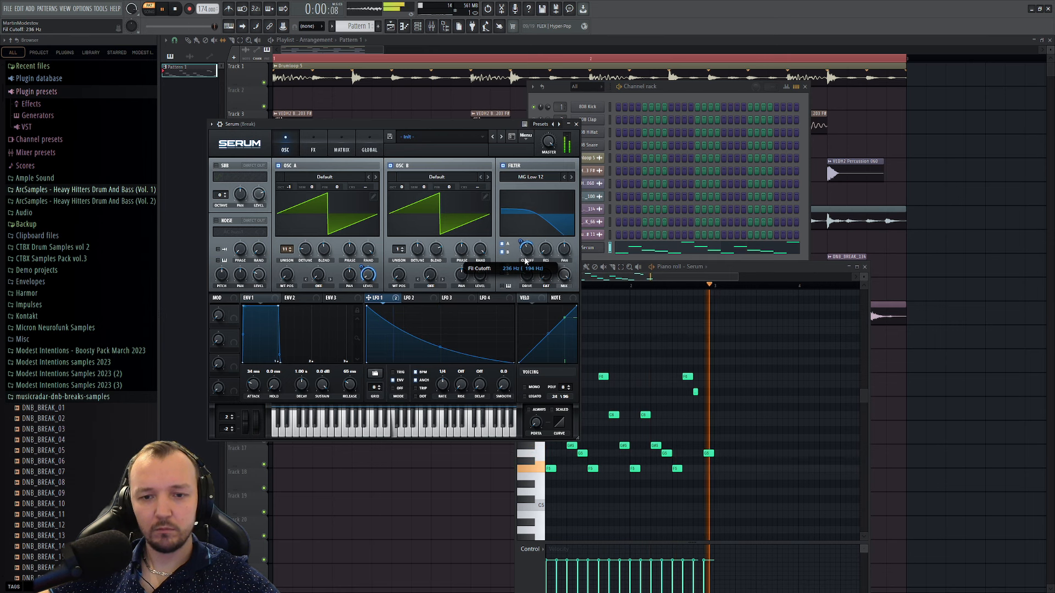
- Stop playback, bring up the mixer, and route the Serum channel to mixer insert 8
left_click(561, 248)
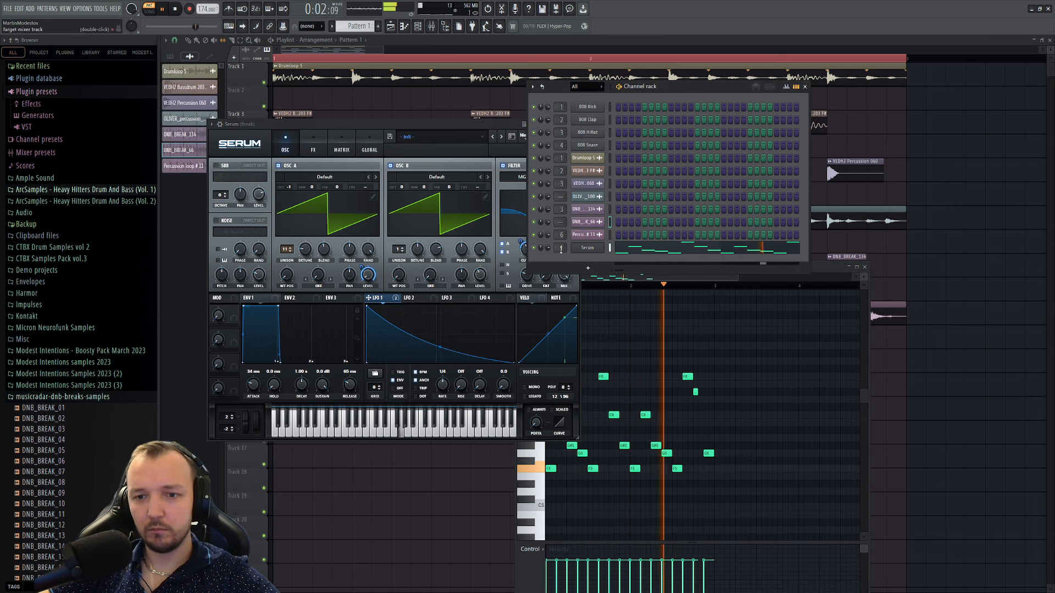
double_click(587, 248)
key("space")
left_click(431, 26)
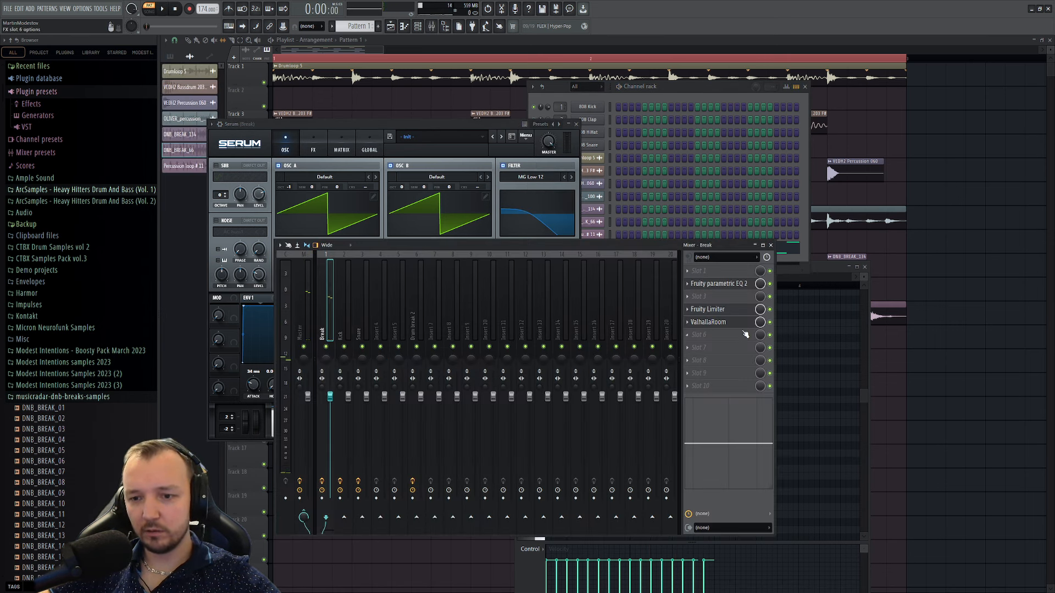
left_click(609, 158)
left_click_drag(561, 248, 561, 231)
key("space")
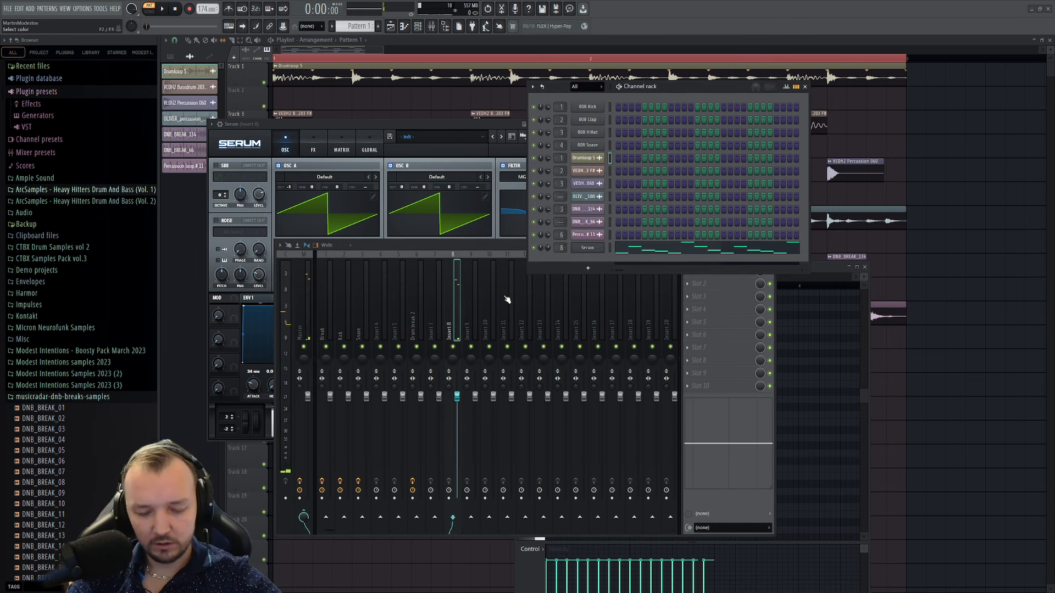
- Name the pattern Arpeggio and load Fruity parametric EQ into the fifth effect slot of mixer insert 8
key("Return")
key("space")
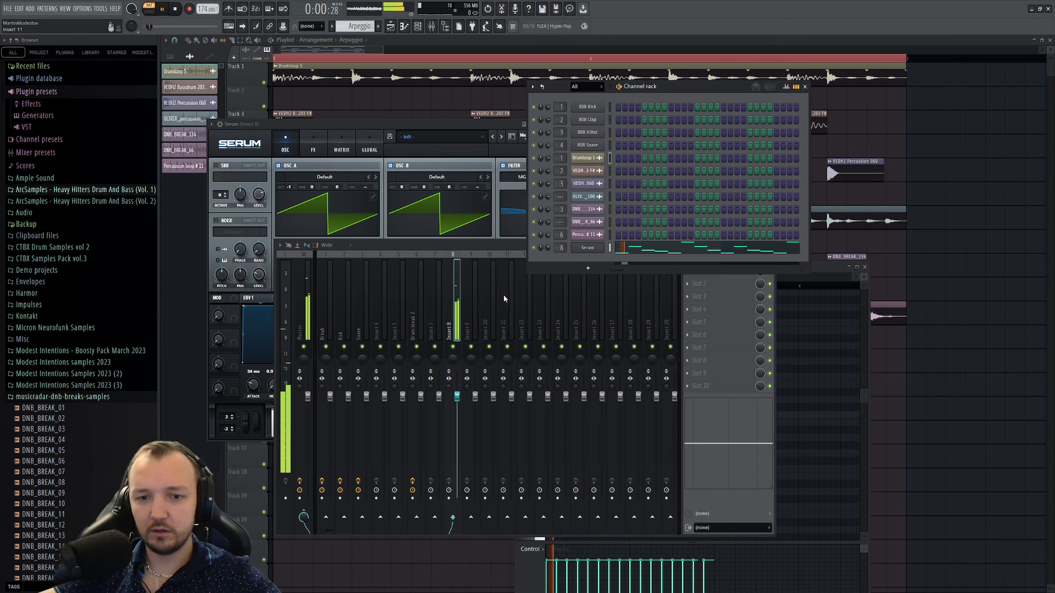
key("space")
left_click(741, 324)
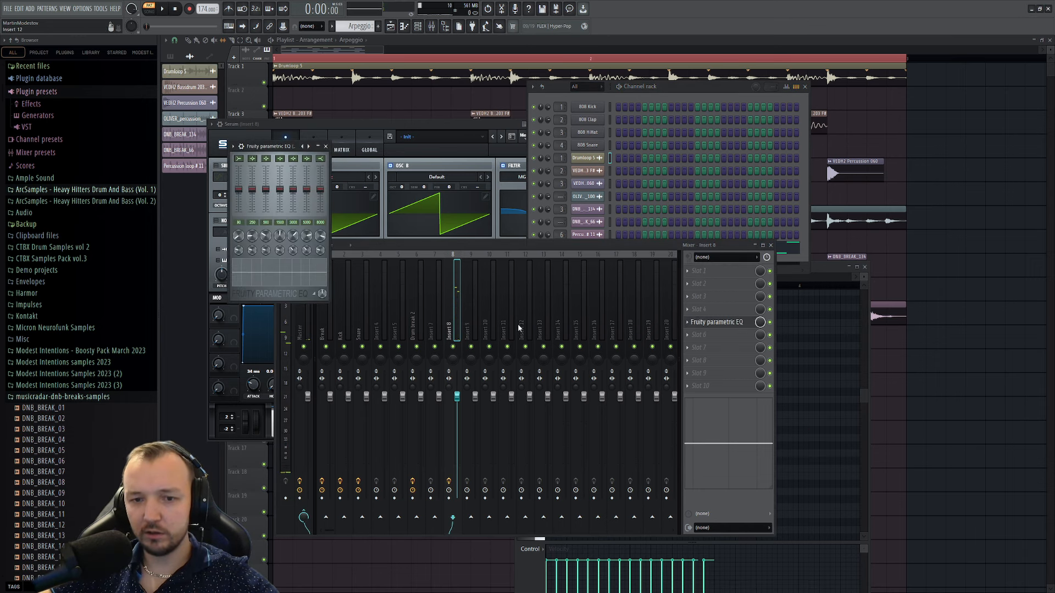
- Replace the EQ with Fruity parametric EQ 2 in slot three, load its 40Hz - 18kHz cut preset, and raise the high-pass to about 218 Hz
left_click(690, 325)
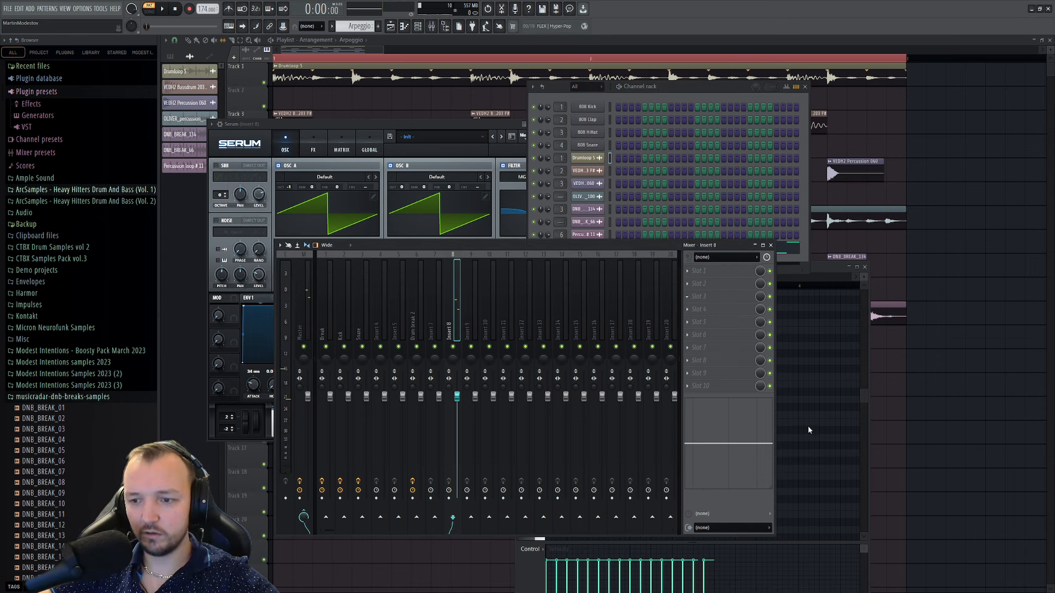
left_click(220, 126)
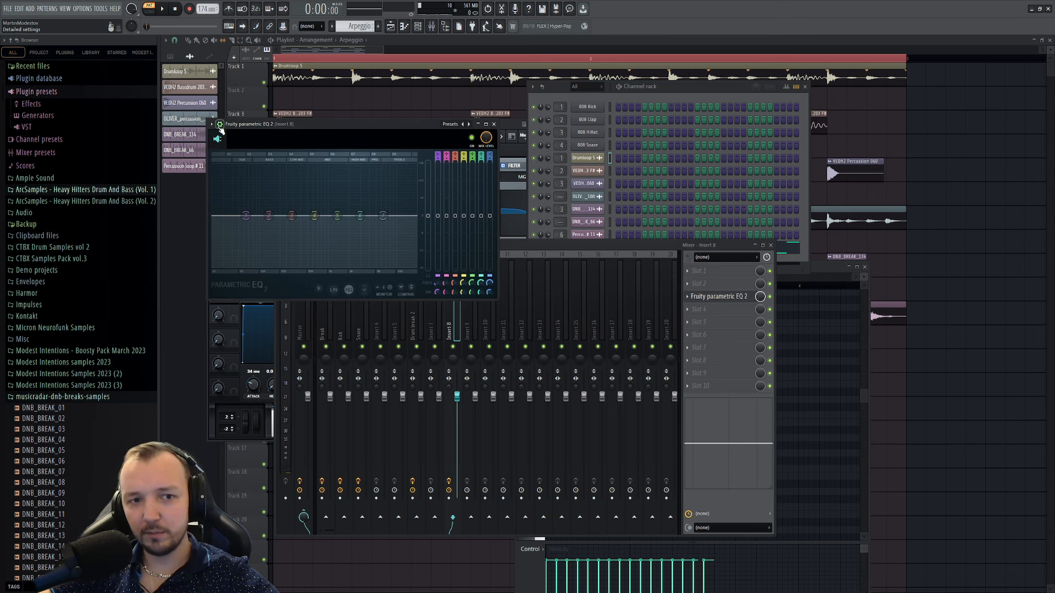
left_click(220, 126)
left_click(468, 124)
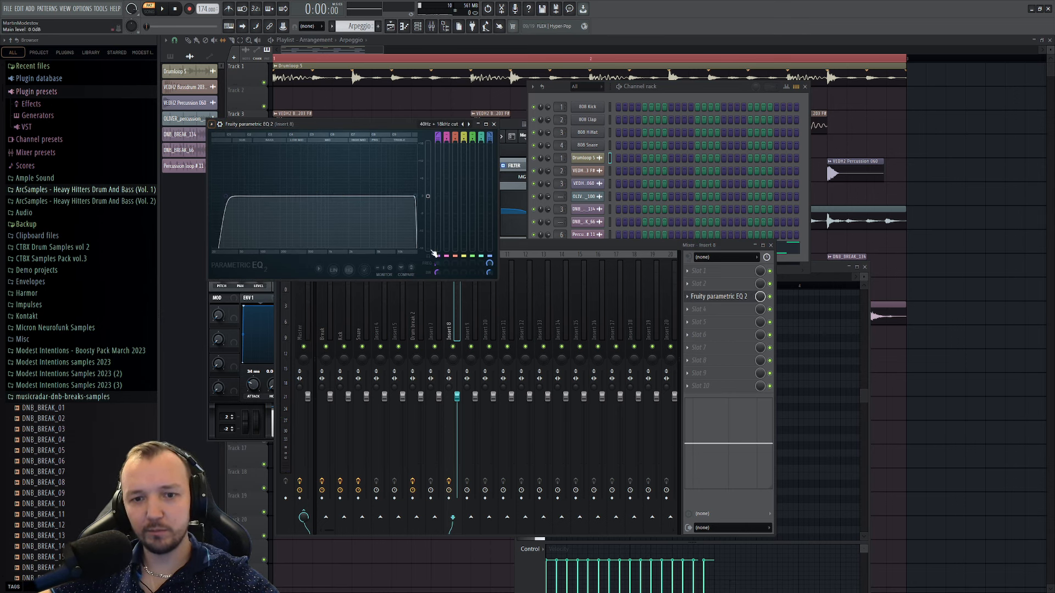
left_click_drag(438, 273, 438, 244)
key("space")
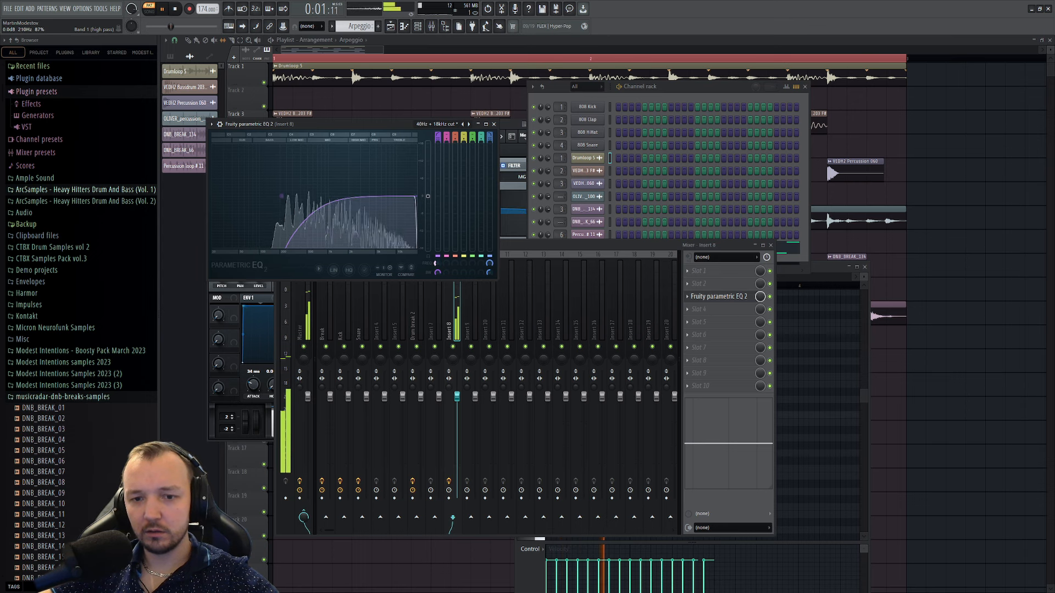
- Load Thermal into the fourth effect slot of insert 8, browse its presets, and choose Electro Sweetener
left_click(713, 309)
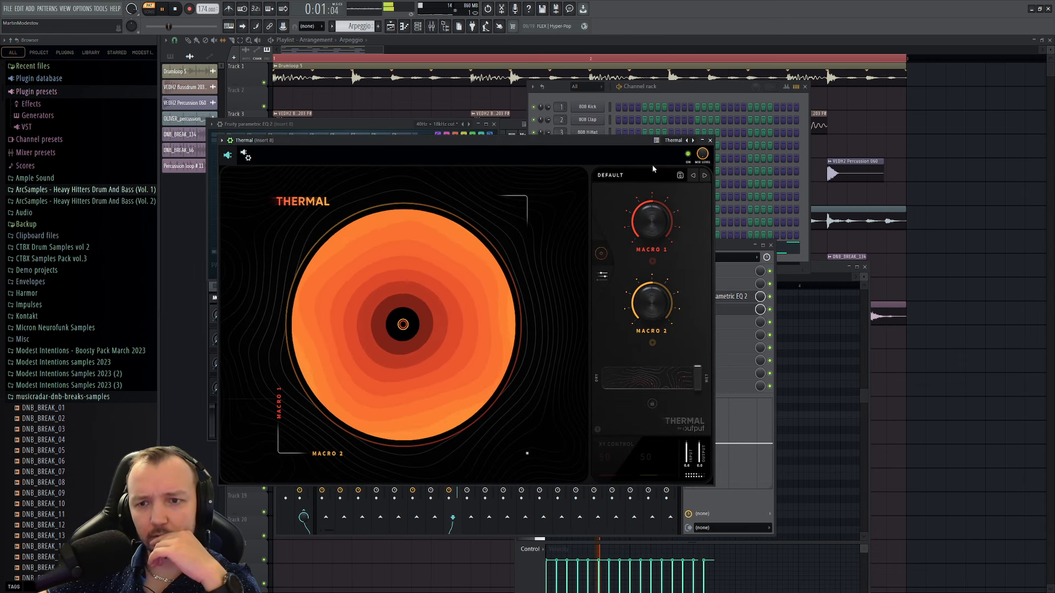
left_click(611, 175)
scroll(331, 247, "down", 5)
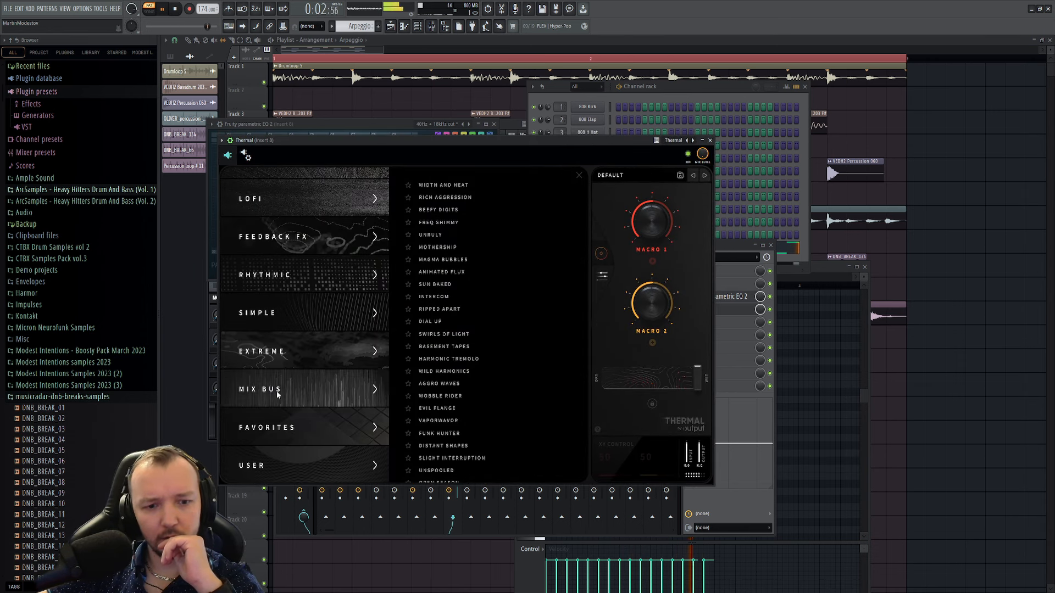
scroll(330, 231, "up", 5)
left_click(331, 225)
left_click(470, 282)
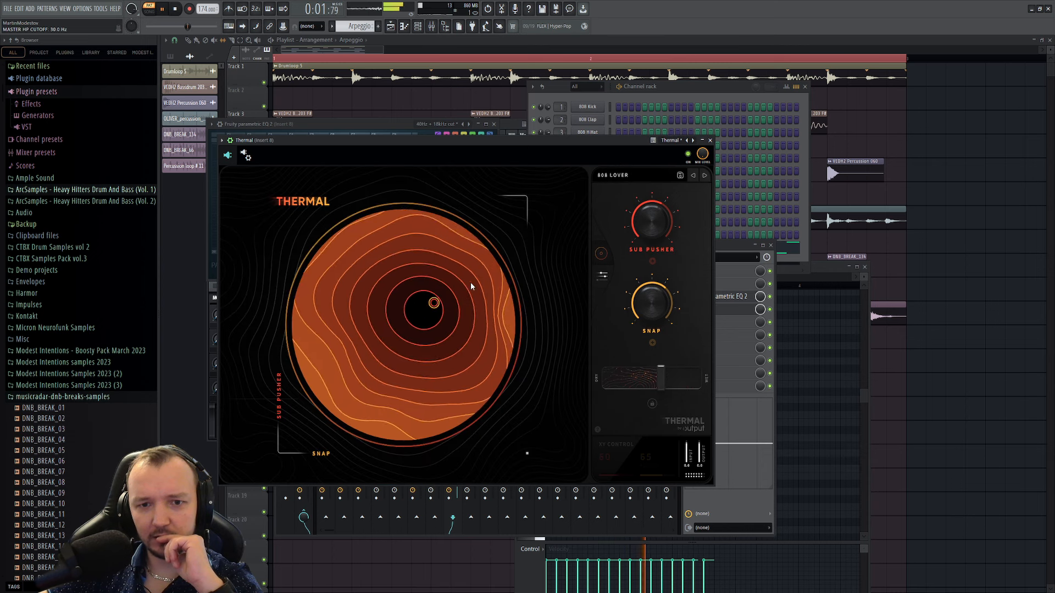
left_click(704, 175)
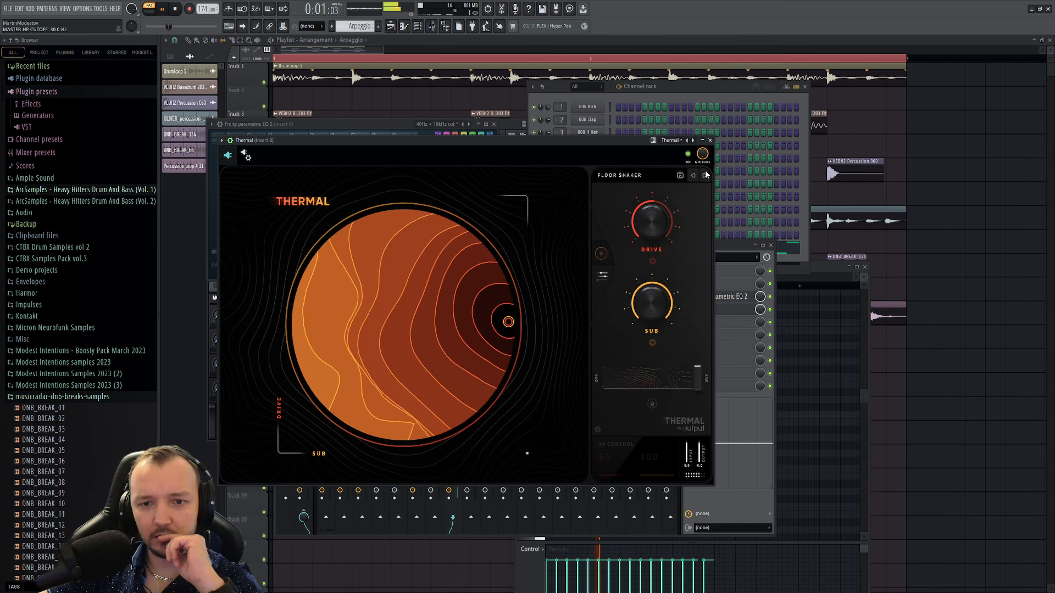
left_click(704, 175)
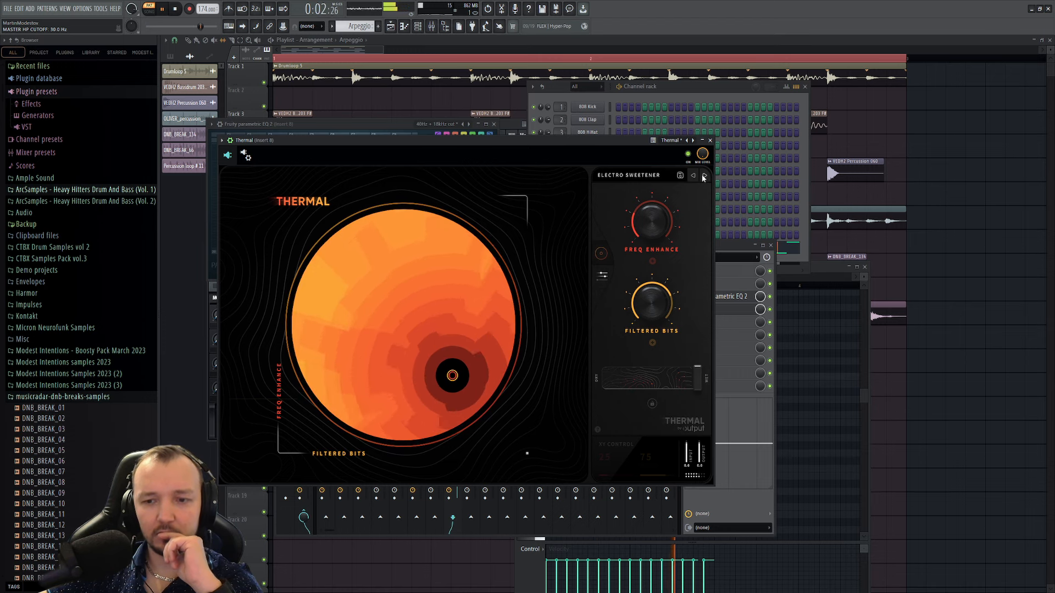
- Set Thermal's Freq Enhance macro to 64% and Filtered Bits to 63%, and reduce its dry/wet mix
left_click_drag(660, 233, 666, 206)
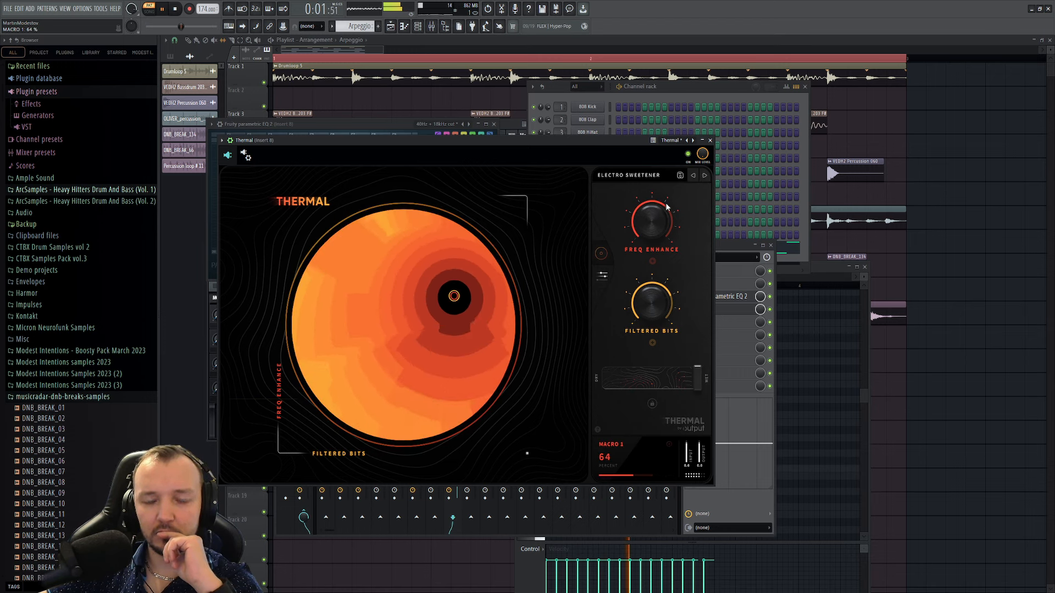
mouse_move(684, 380)
left_mouse_down()
mouse_move(657, 379)
mouse_move(667, 374)
left_mouse_up()
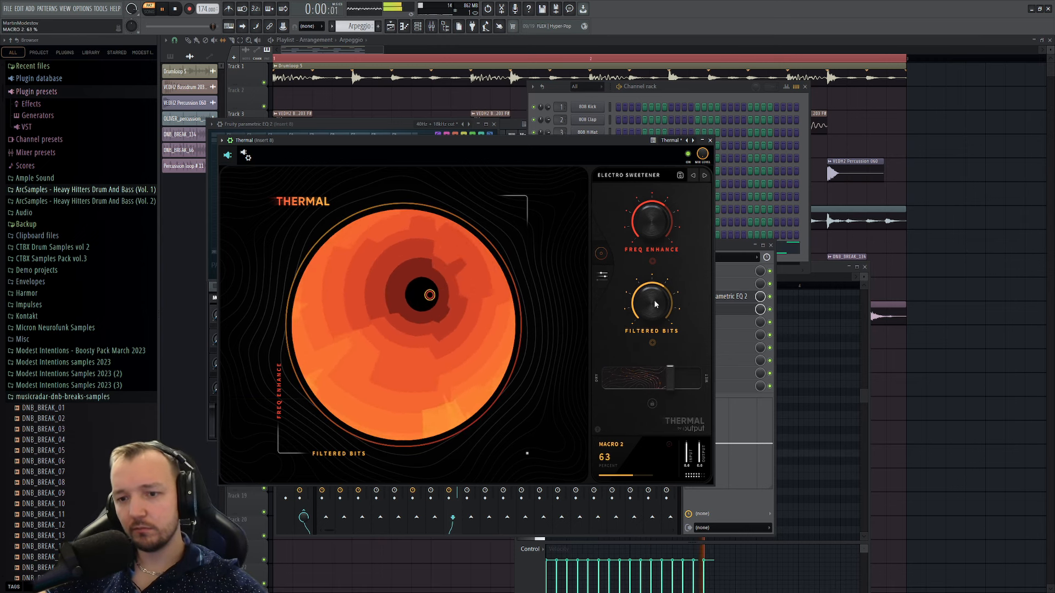
- Move Thermal ahead of the parametric EQ in insert 8's effect chain and fine-tune Thermal's dry/wet mix
left_click(735, 247)
left_click_drag(717, 297, 715, 311)
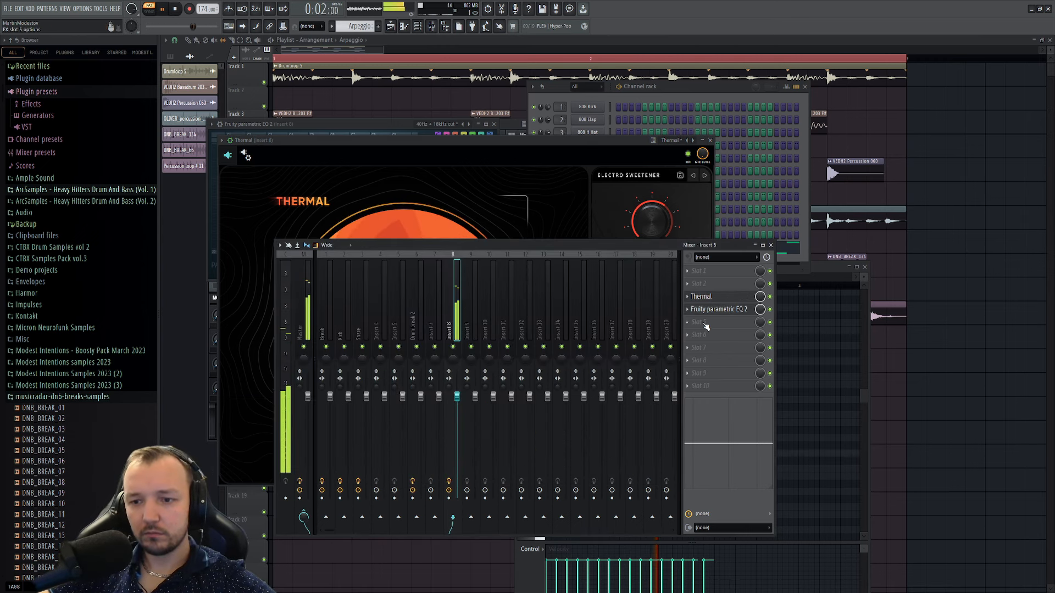
left_click(722, 296)
left_click(722, 297)
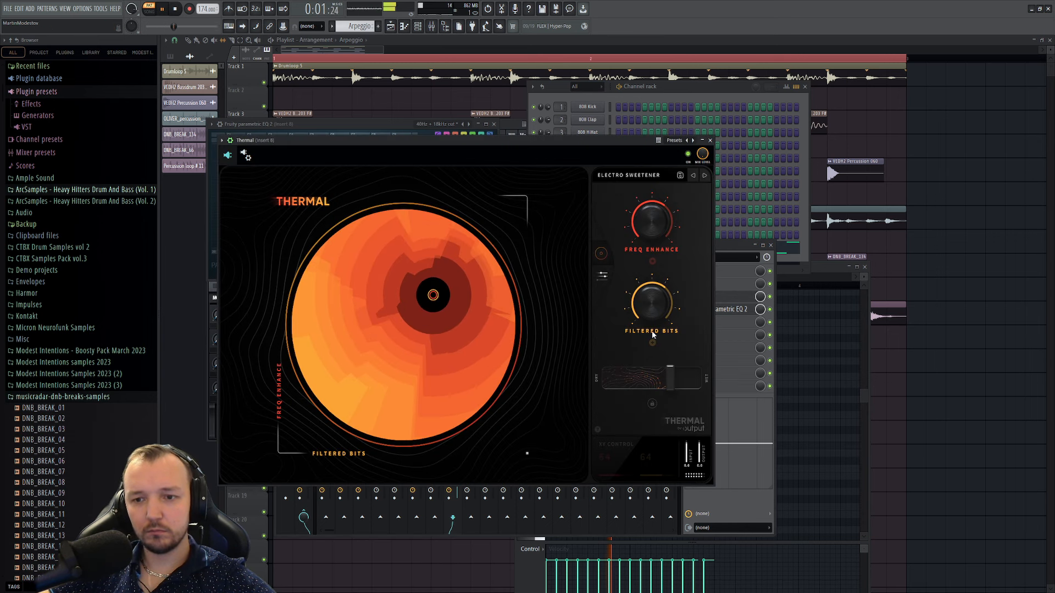
left_click_drag(650, 379, 671, 377)
- Check the arpeggio's EQ curve and rename the Serum channel in the channel rack as Arpeggio
left_click(721, 312)
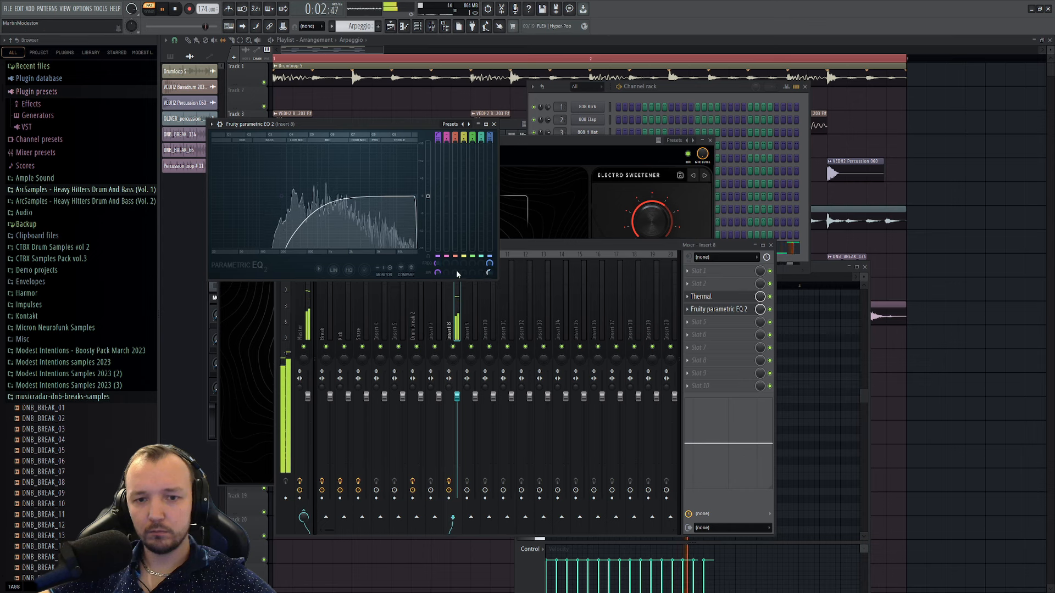
left_click(682, 337)
left_click(677, 88)
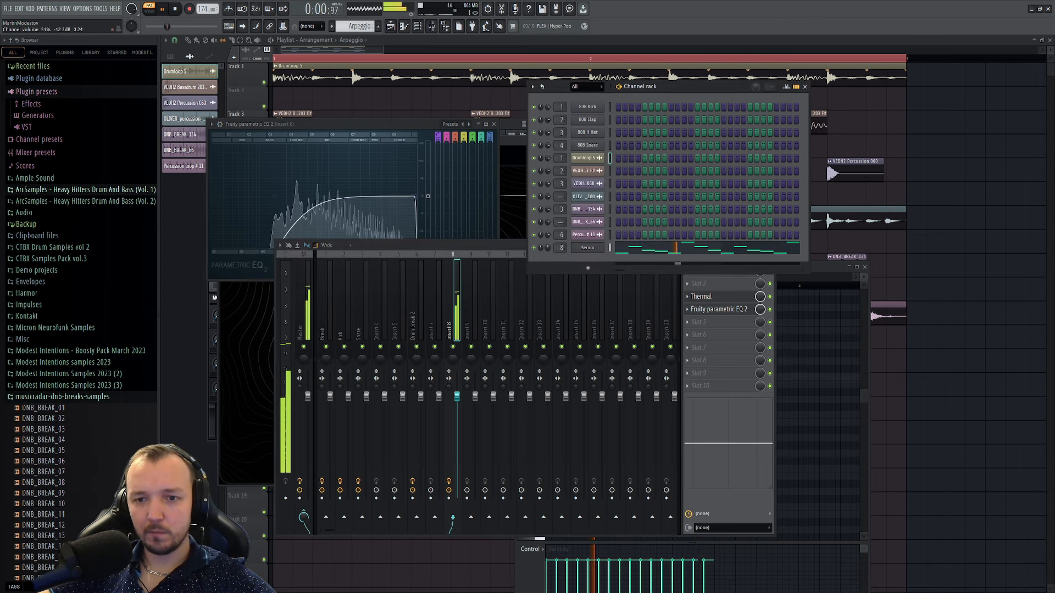
type("Arpeggio")
key("Return")
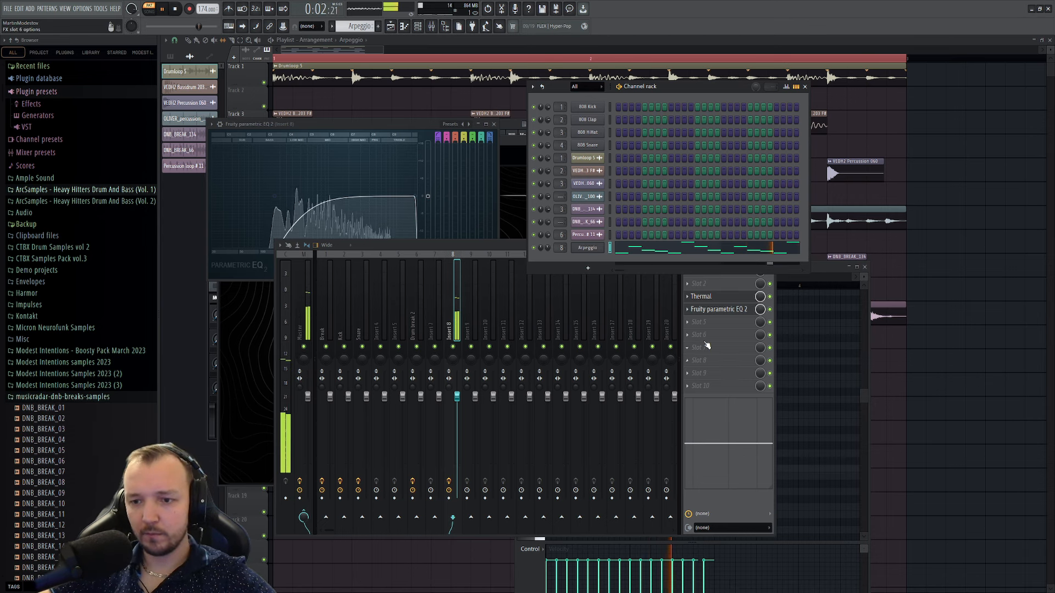
- Load Timeless 2 into the fifth effect slot, advance from its default setting to another preset, and lower the wet level
left_click(688, 322)
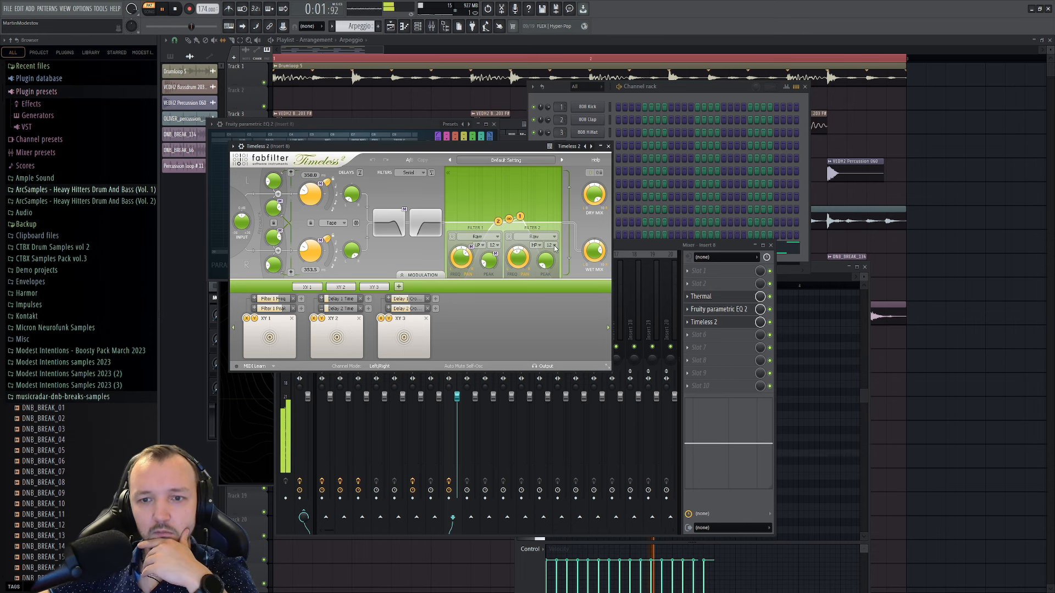
left_click(562, 159)
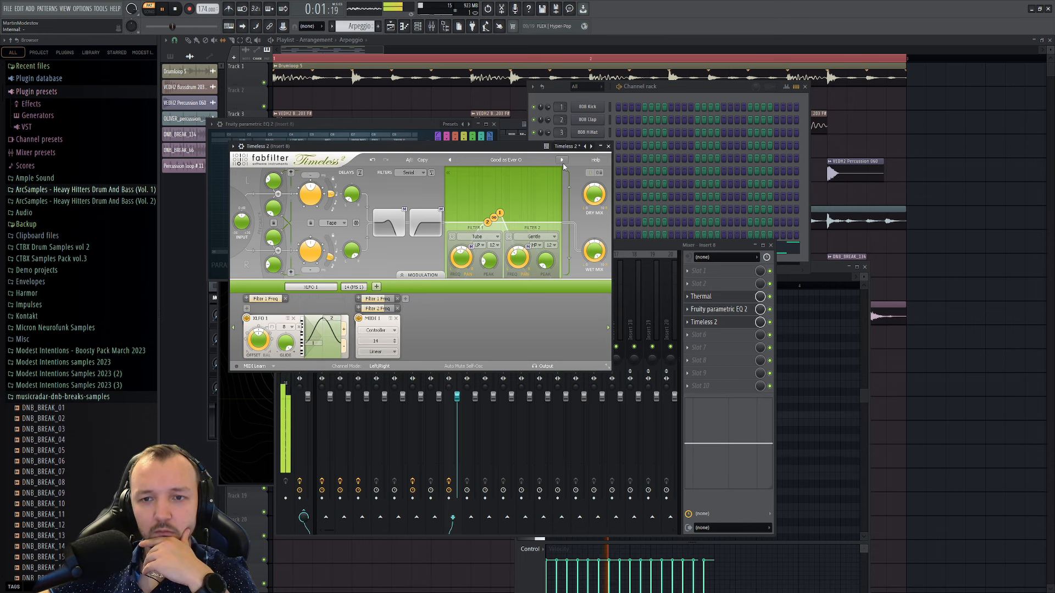
left_click_drag(591, 256, 592, 258)
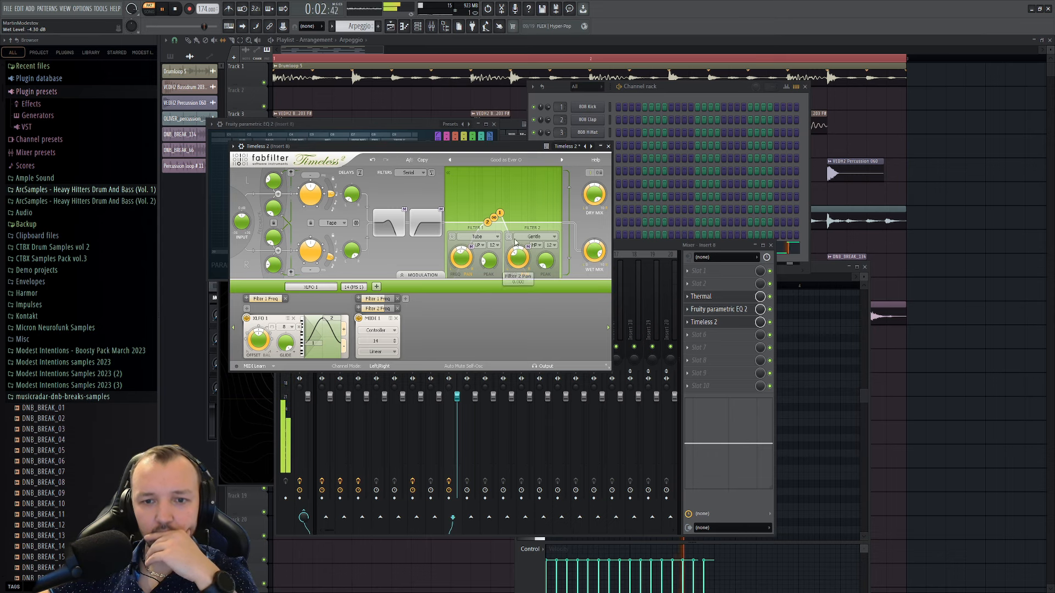
- Shift both Timeless 2 filter points to higher frequencies and place the plugin ahead of Thermal in the effect chain
mouse_move(499, 213)
left_mouse_down()
mouse_move(524, 210)
mouse_move(504, 222)
left_mouse_up()
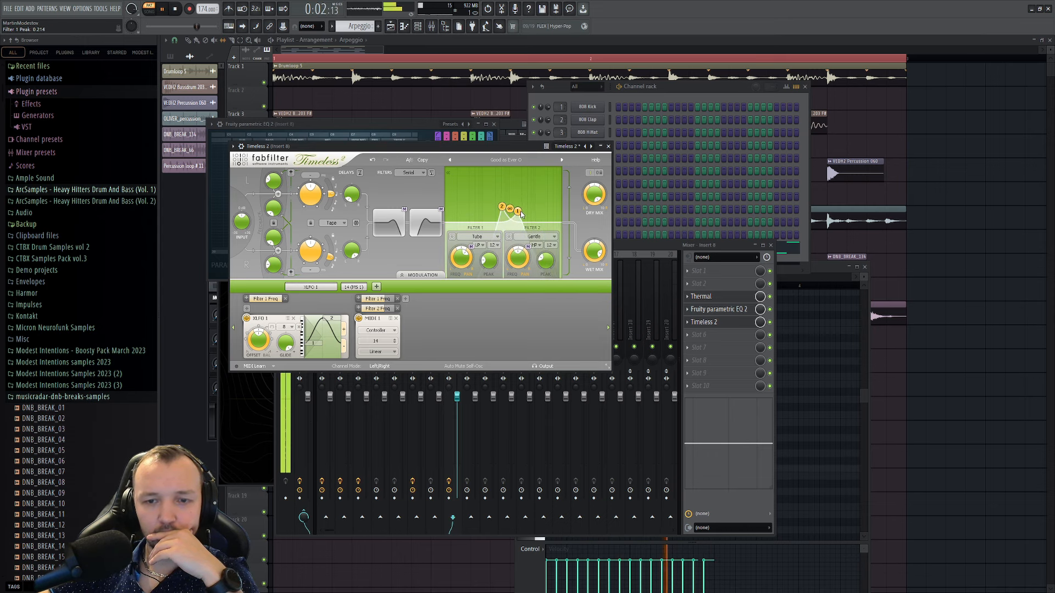
mouse_move(521, 215)
left_mouse_down()
mouse_move(523, 200)
mouse_move(506, 216)
mouse_move(514, 216)
left_mouse_up()
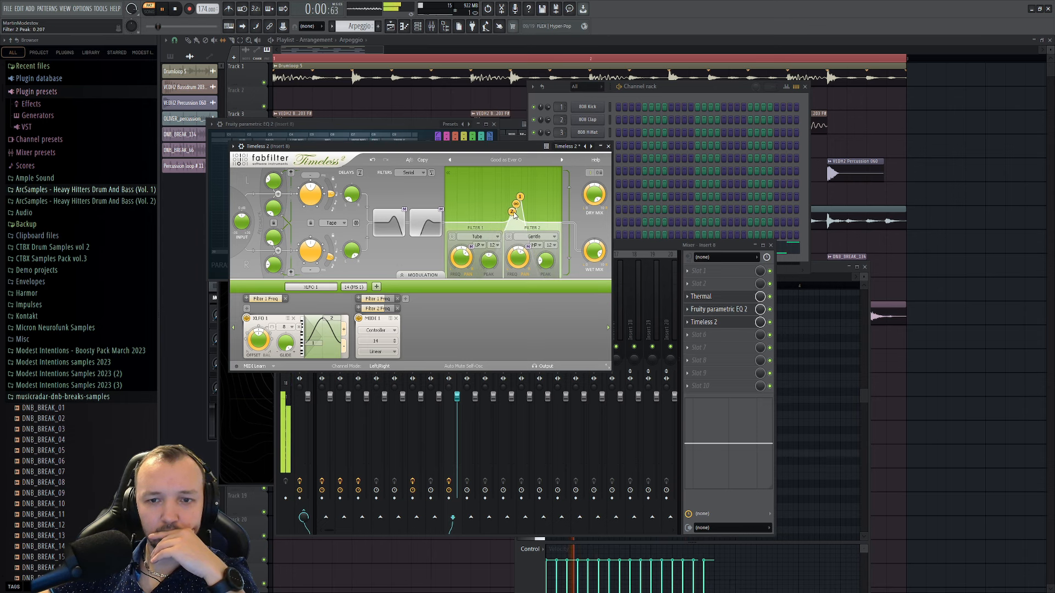
left_click_drag(715, 322, 720, 300)
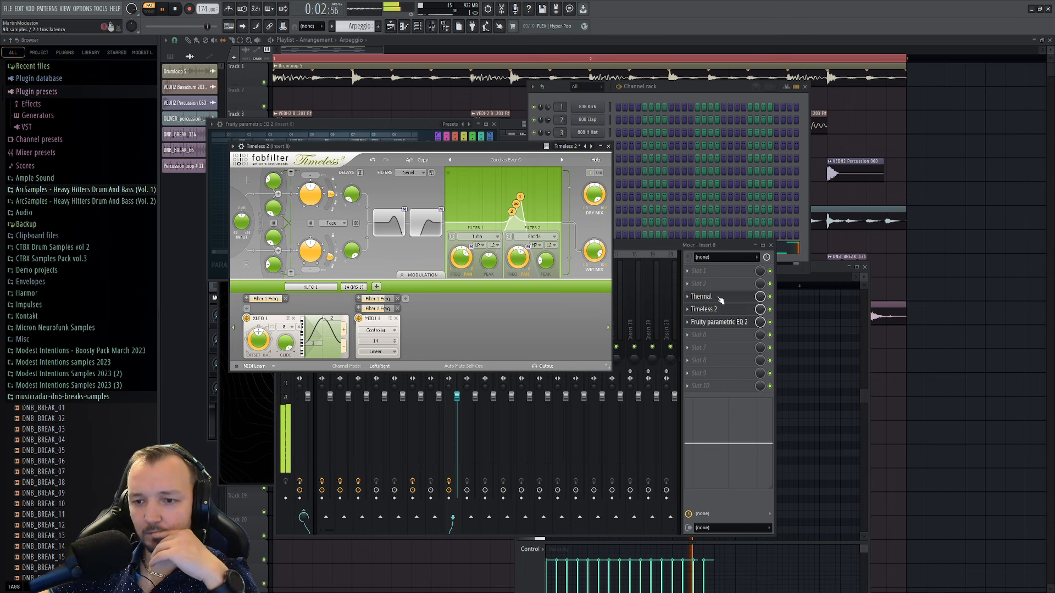
left_click(710, 335)
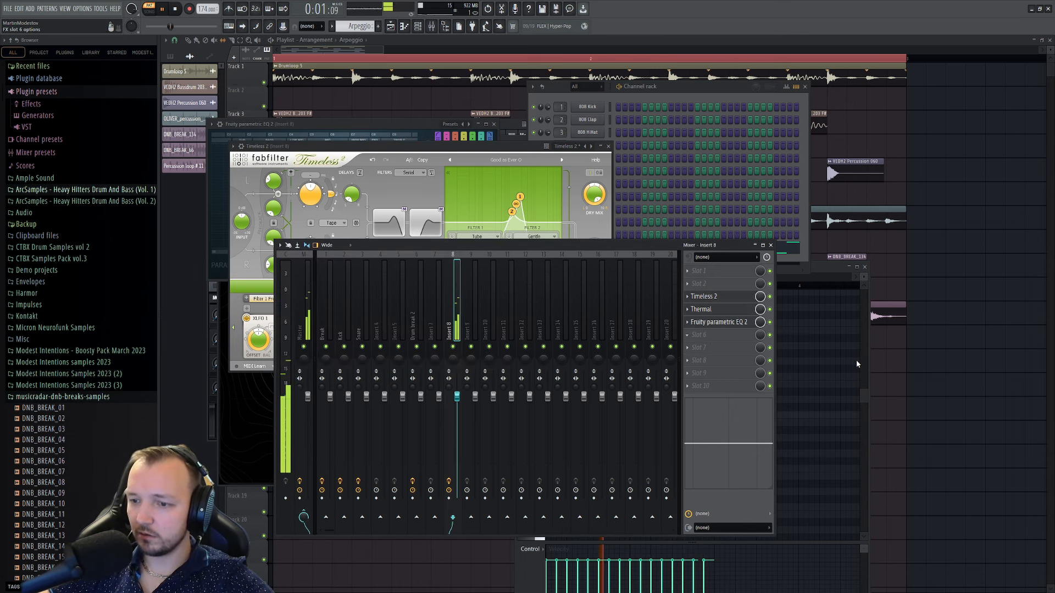
- Open the Arpeggio channel's Serum, set the envelope 1 attack to 0.0 ms, and lower the filter cutoff
left_click(678, 189)
left_click(589, 248)
left_click_drag(253, 384, 254, 409)
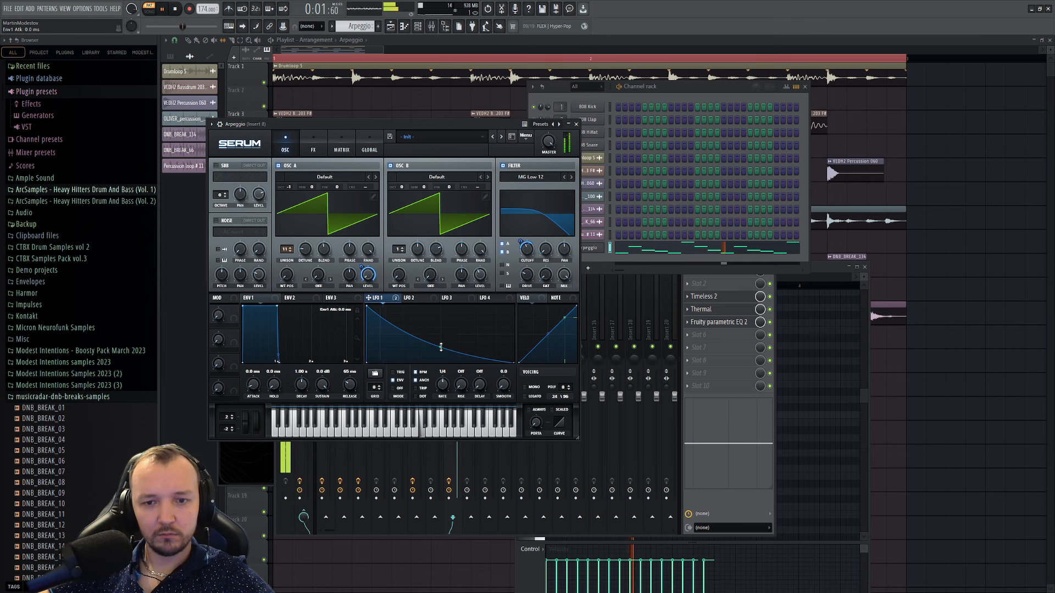
left_click_drag(528, 250, 547, 277)
left_click(640, 180)
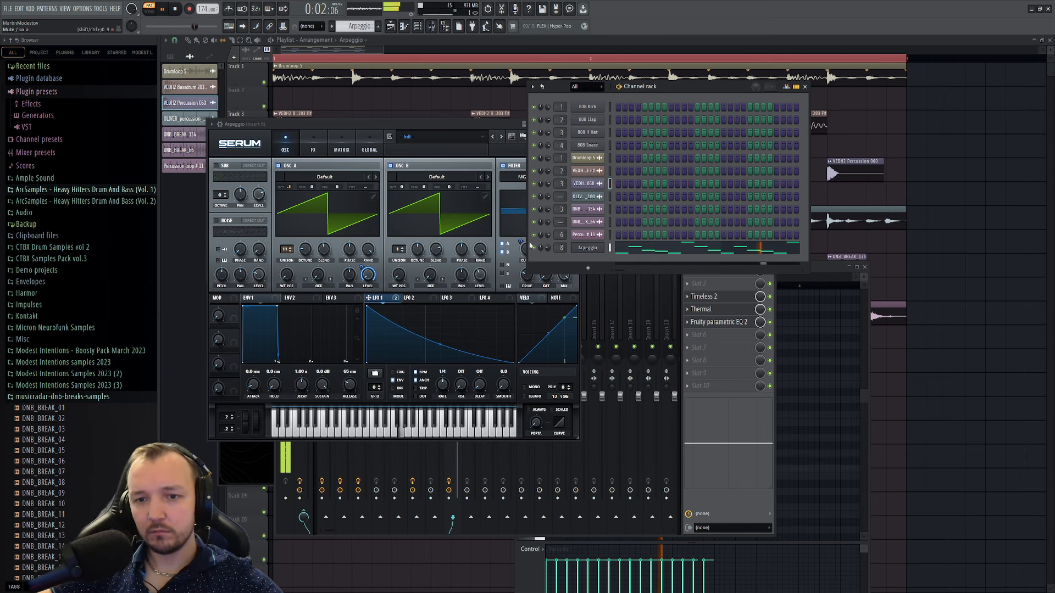
- Set Thermal's dry/wet mix to 38%, bring the mixer back up, and stop playback
left_click(731, 313)
left_click(731, 312)
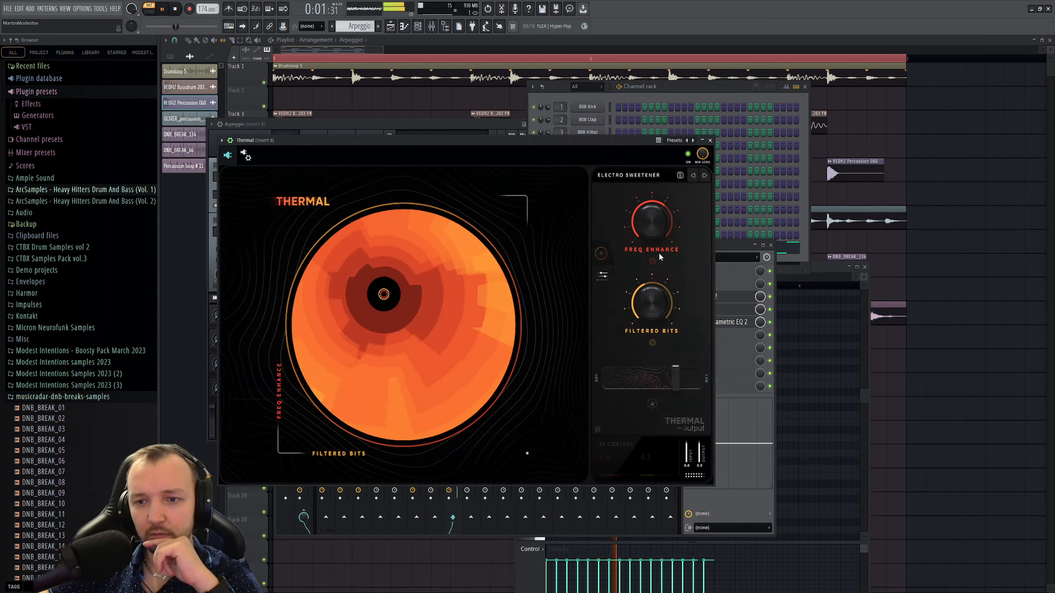
mouse_move(664, 377)
left_mouse_down()
mouse_move(634, 378)
mouse_move(645, 378)
left_mouse_up()
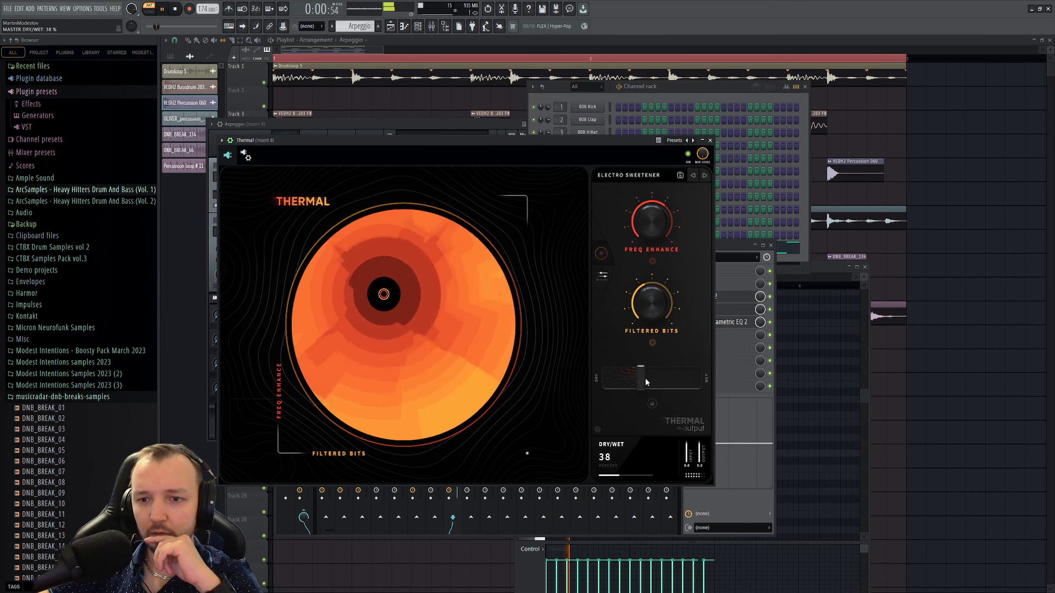
left_click(773, 309)
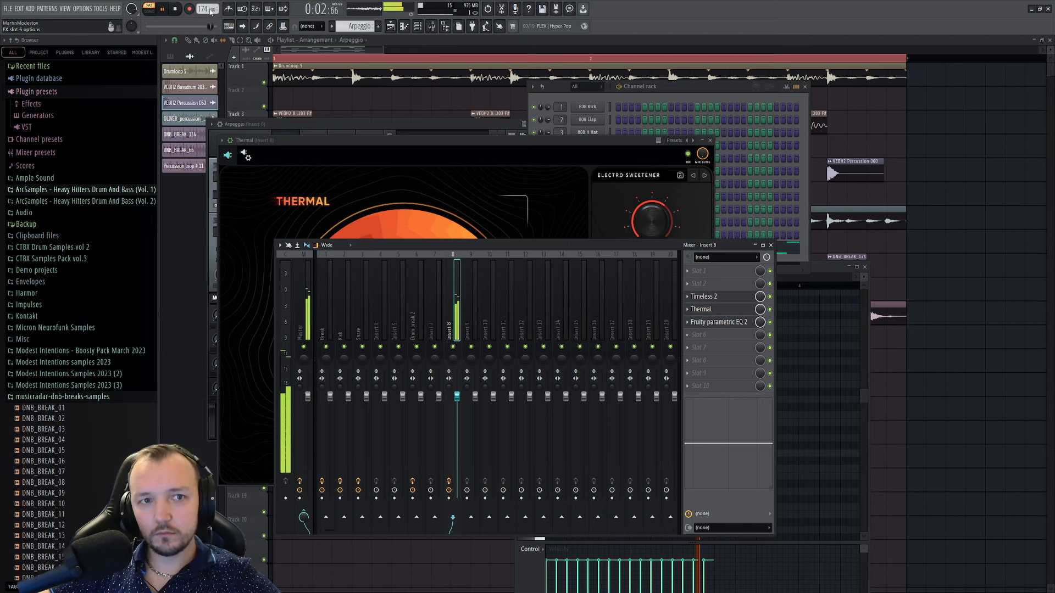
key("space")
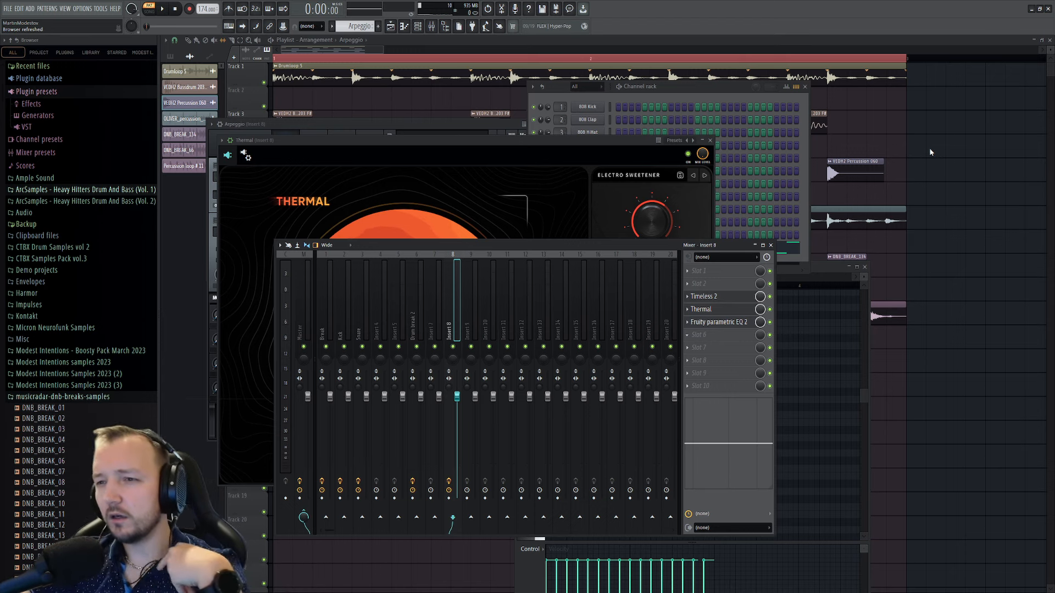
- Load Kickstart 2 into the sixth effect slot with a 1/8 length, a falling volume curve, and the mix at 100%
key("space")
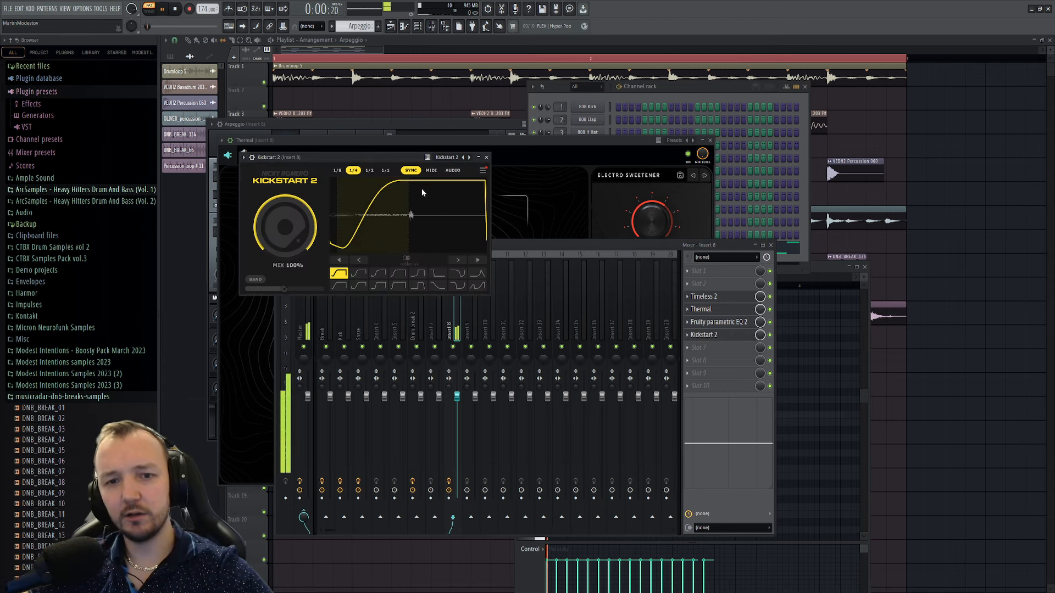
left_click(399, 273)
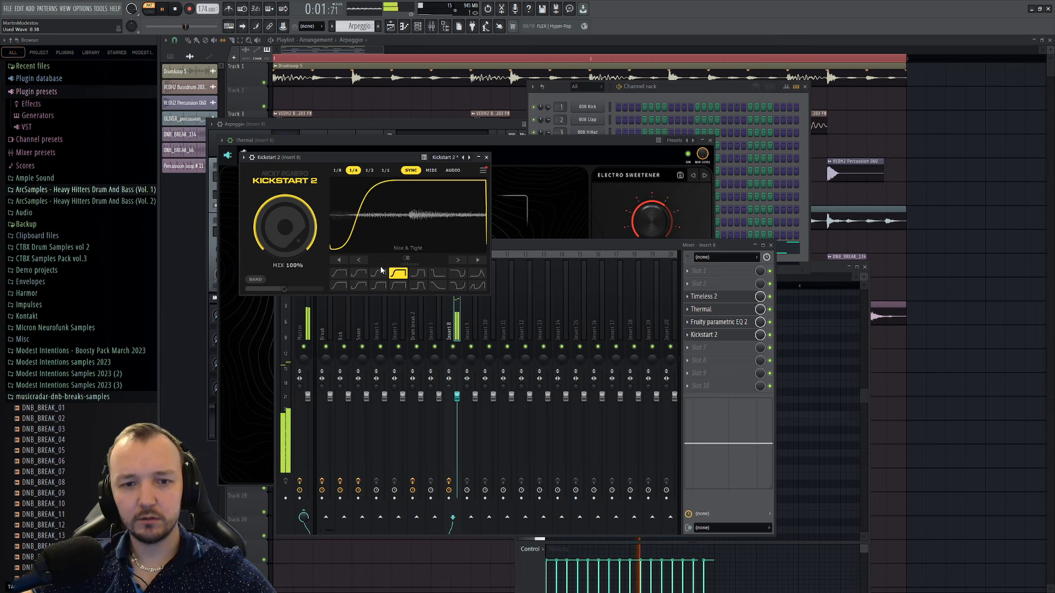
left_click(387, 170)
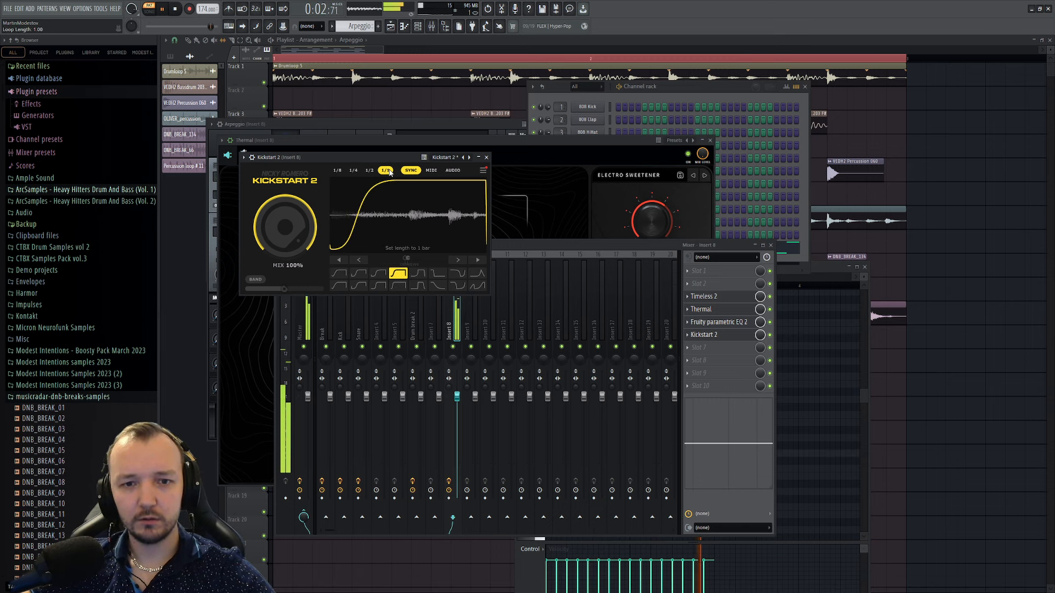
left_click(337, 170)
left_click(378, 285)
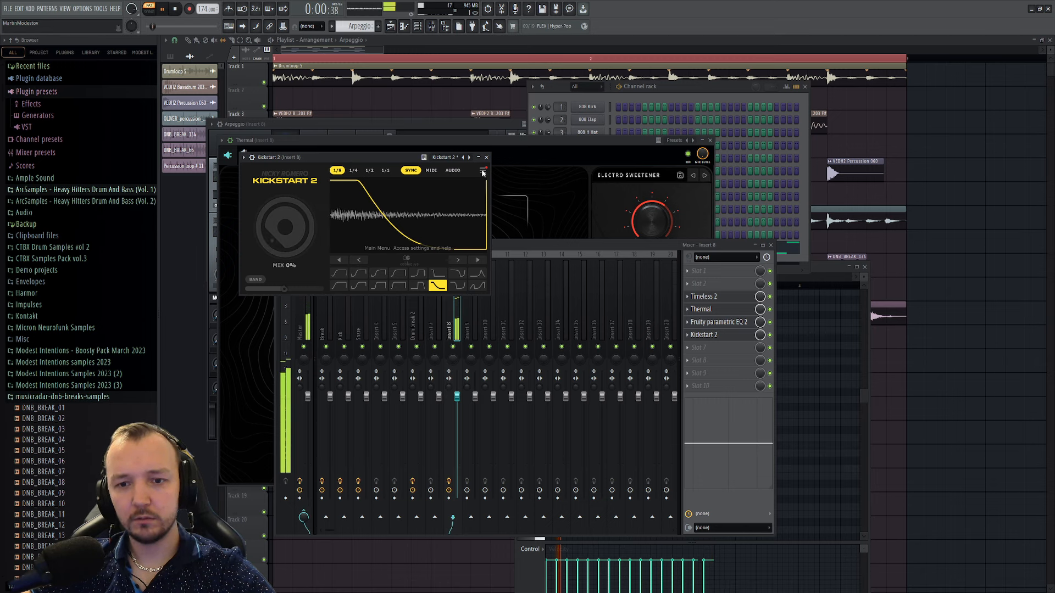
left_click_drag(285, 227, 285, 214)
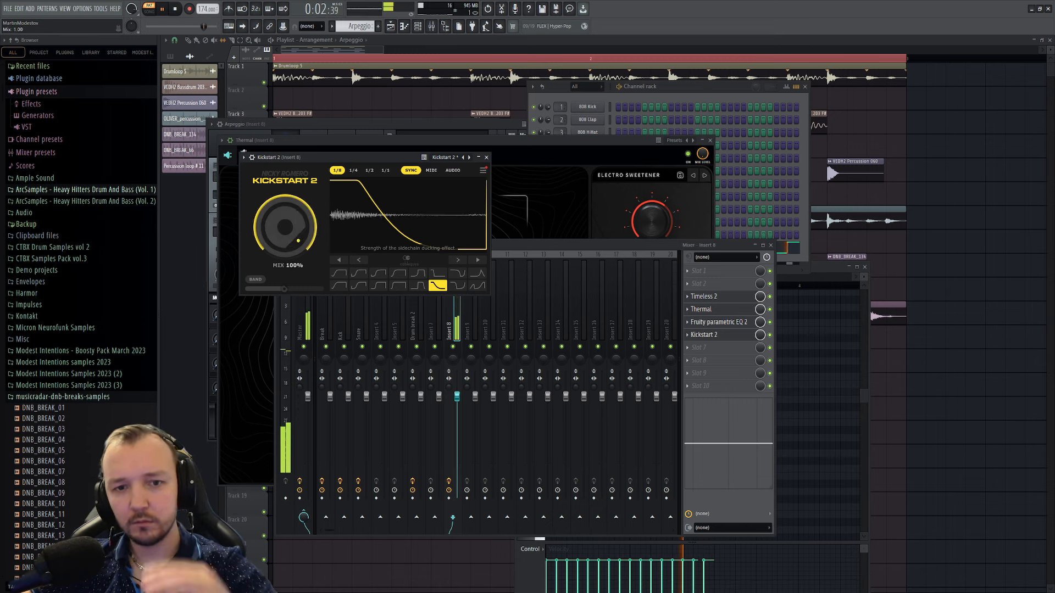
left_click(683, 345)
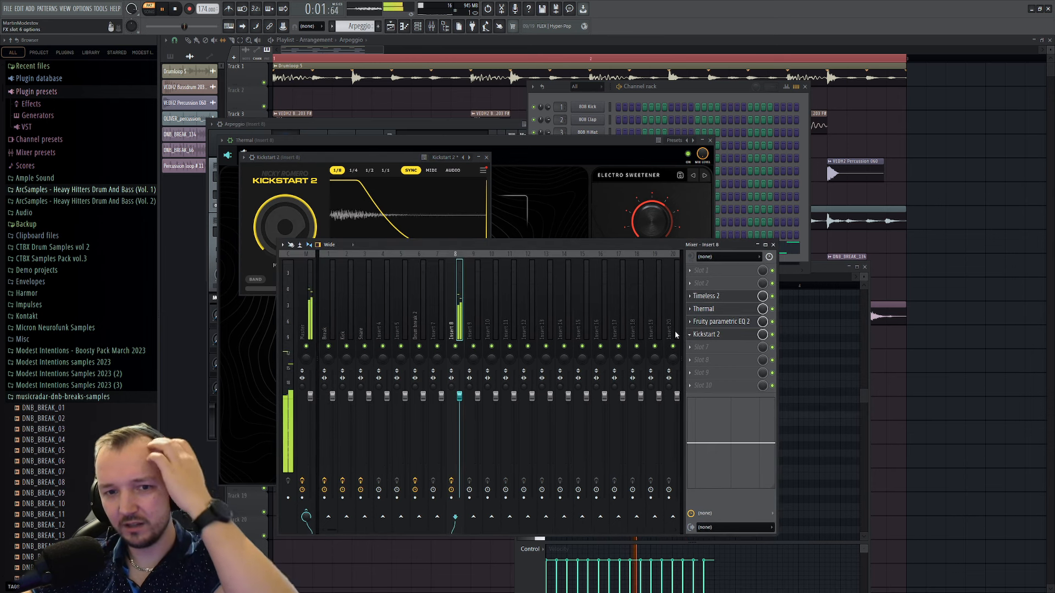
- Try Kickstart 2's wave-shaped ducking curve, reshape its first peak, and lower the mix to 69%
left_click(408, 227)
left_click_drag(408, 228, 383, 226)
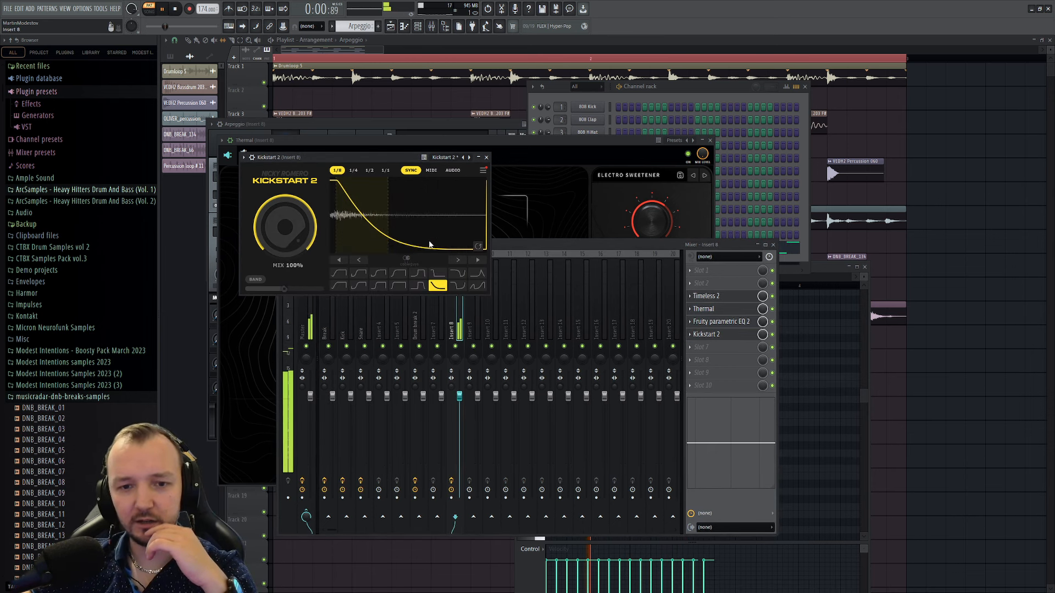
left_click(473, 289)
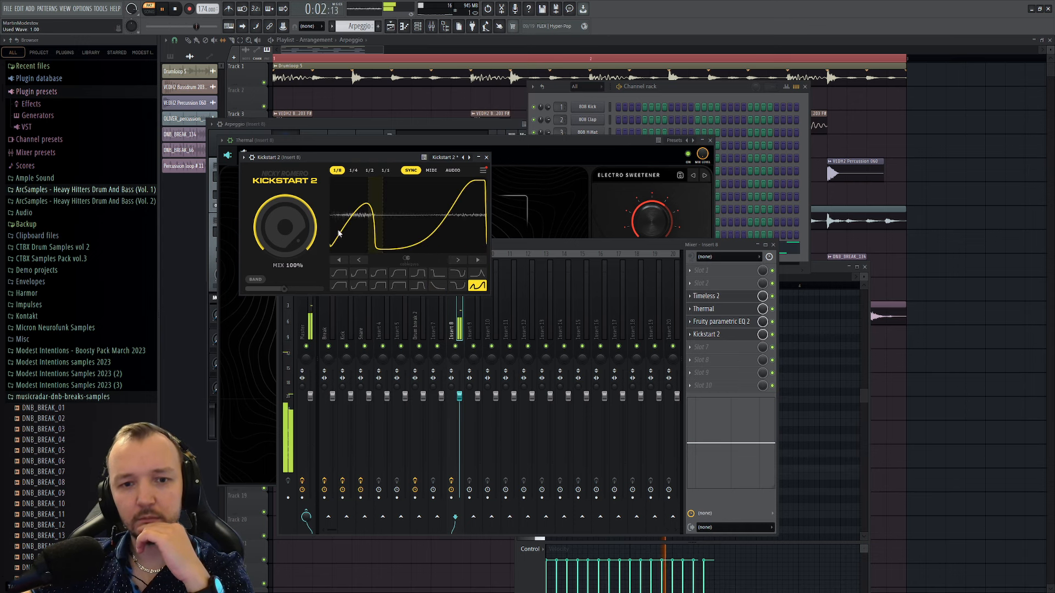
left_click_drag(372, 209, 338, 213)
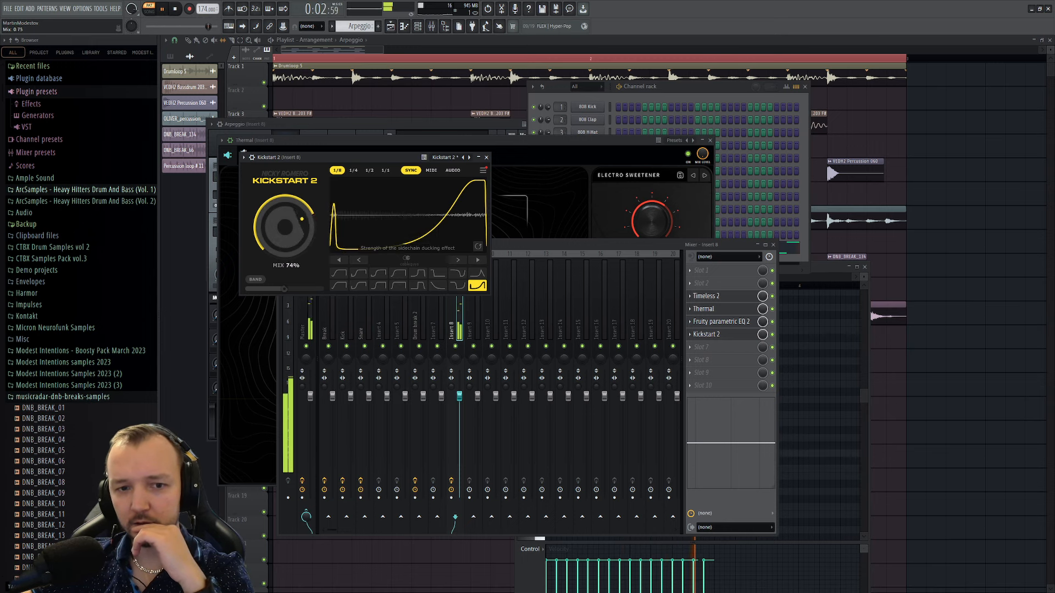
left_click_drag(285, 227, 393, 217)
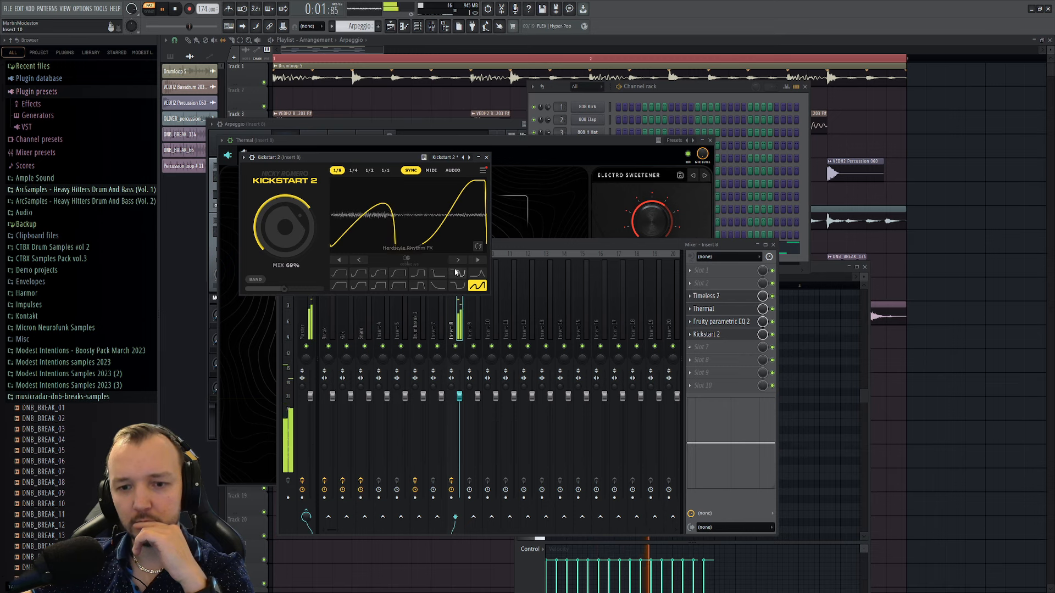
- Replace Kickstart 2 with Gross Beat in the sixth effect slot of Insert 8
right_click(711, 336)
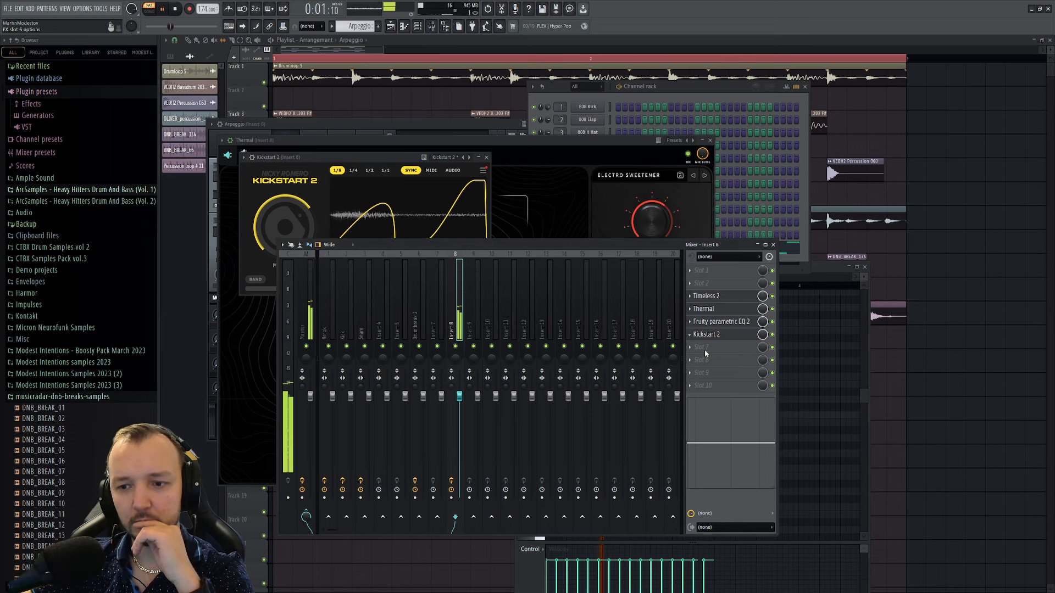
left_click(704, 351)
left_click(704, 338)
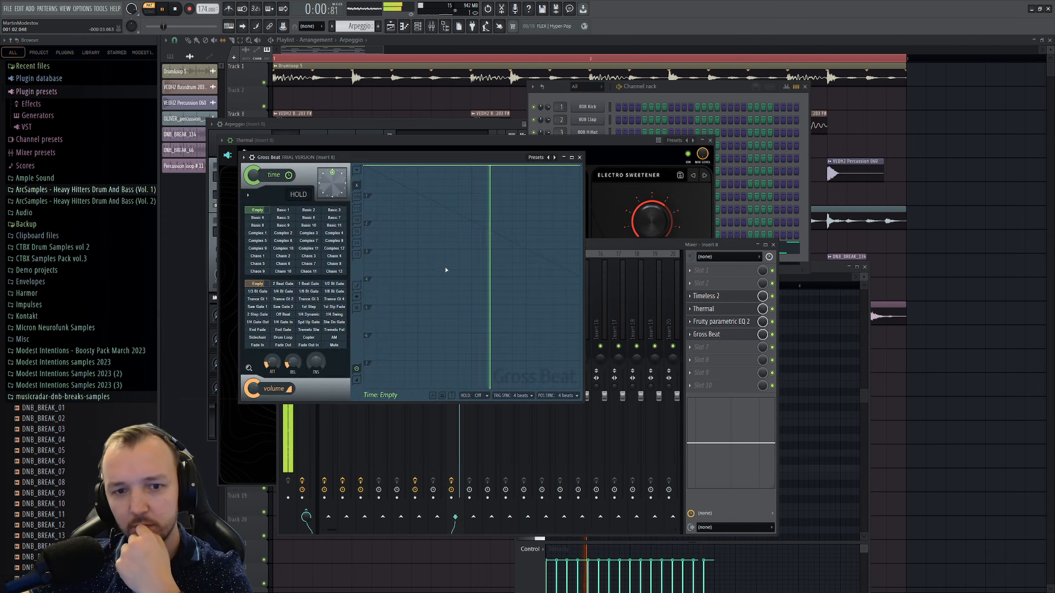
- Try Gross Beat's volume patterns Trance Gt 1, 2 and 3, and move the plugin ahead of Timeless 2 in the effect chain
left_click(264, 299)
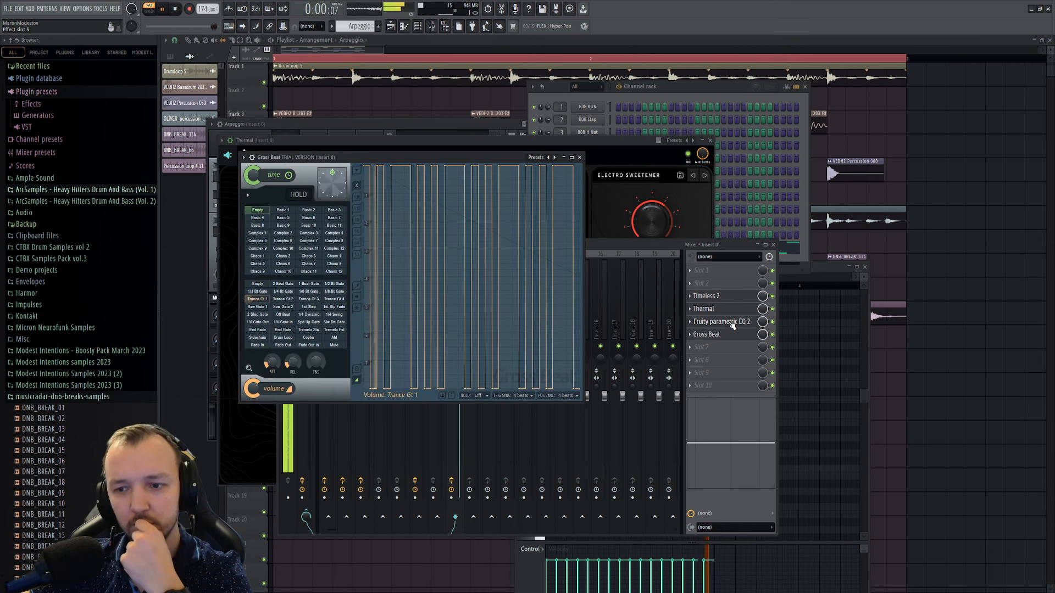
left_click(282, 299)
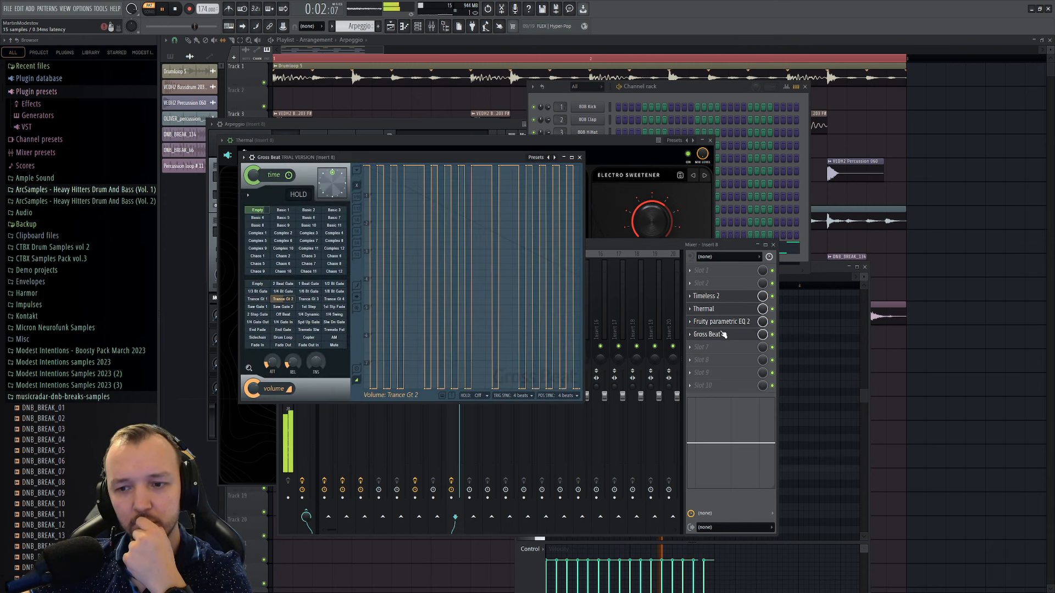
left_click(310, 300)
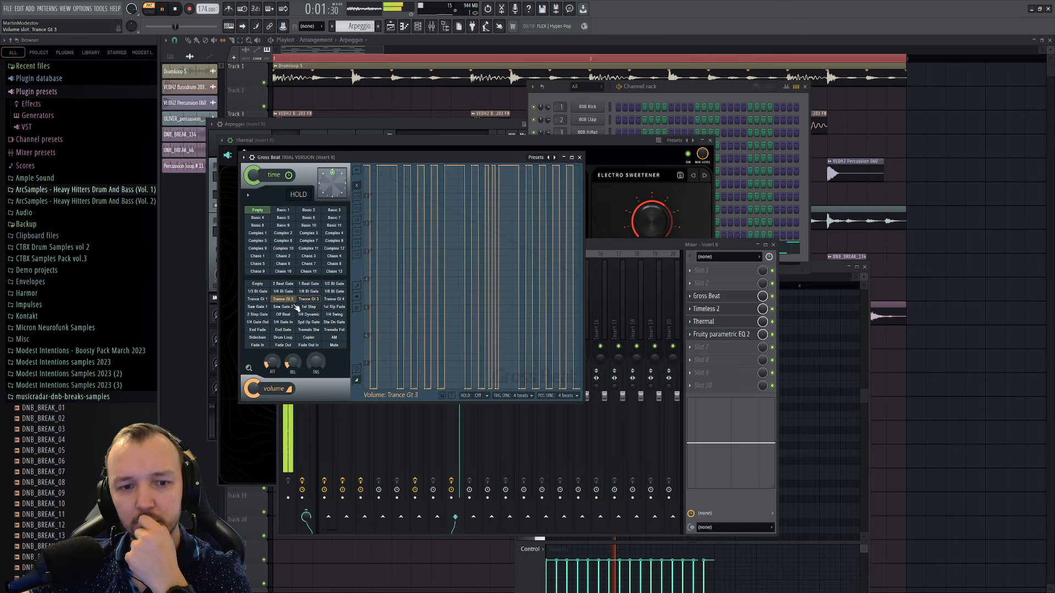
- Try Gross Beat's beat-gate volume patterns, from 1/4 Bt Gate to 2 Beat Gate, and set the volume mix to 75%
left_click(288, 292)
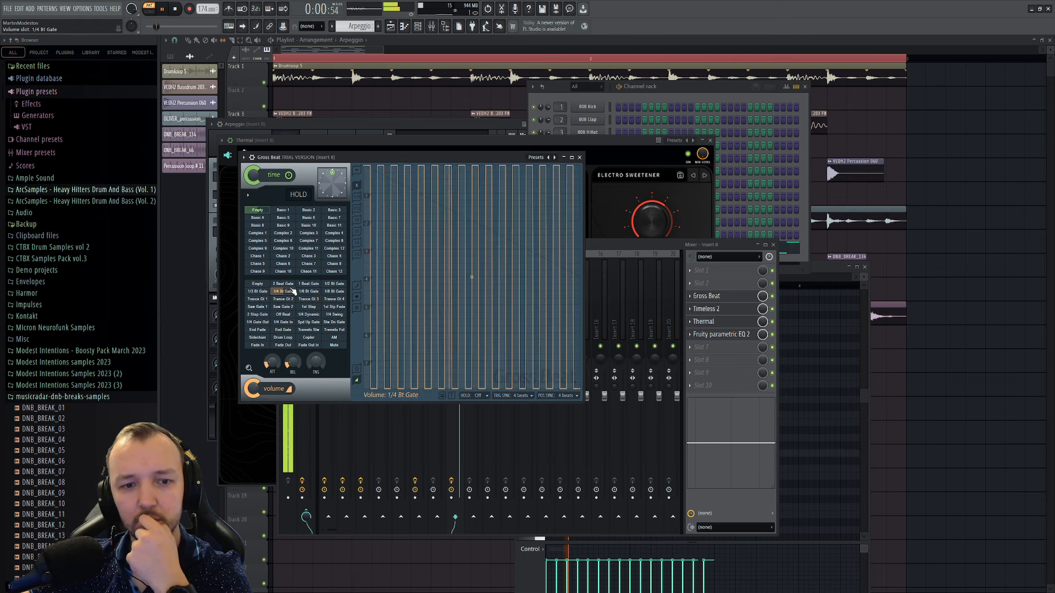
left_click(309, 292)
left_click(334, 284)
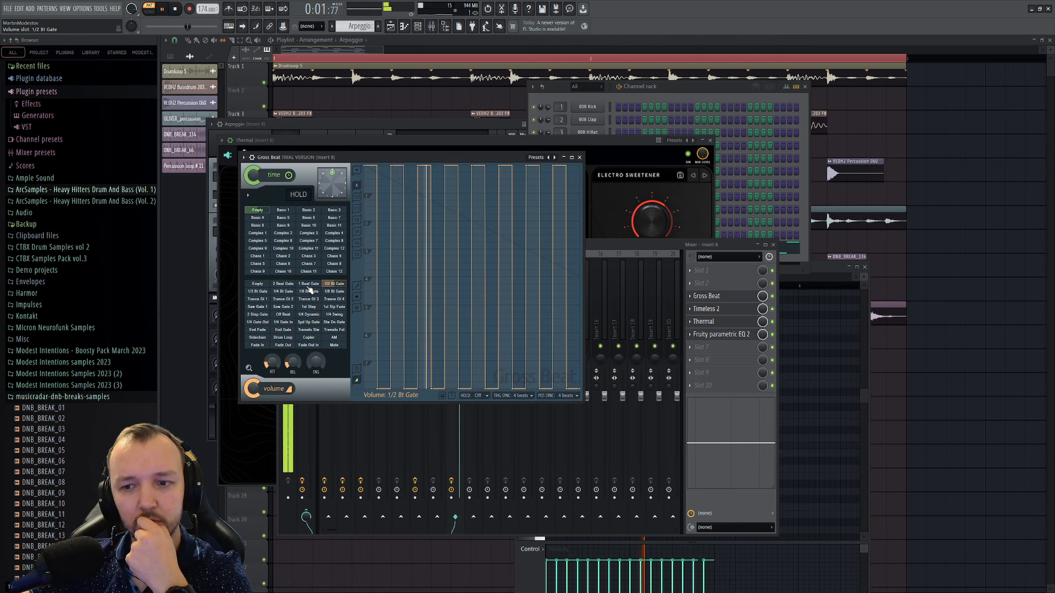
left_click(308, 286)
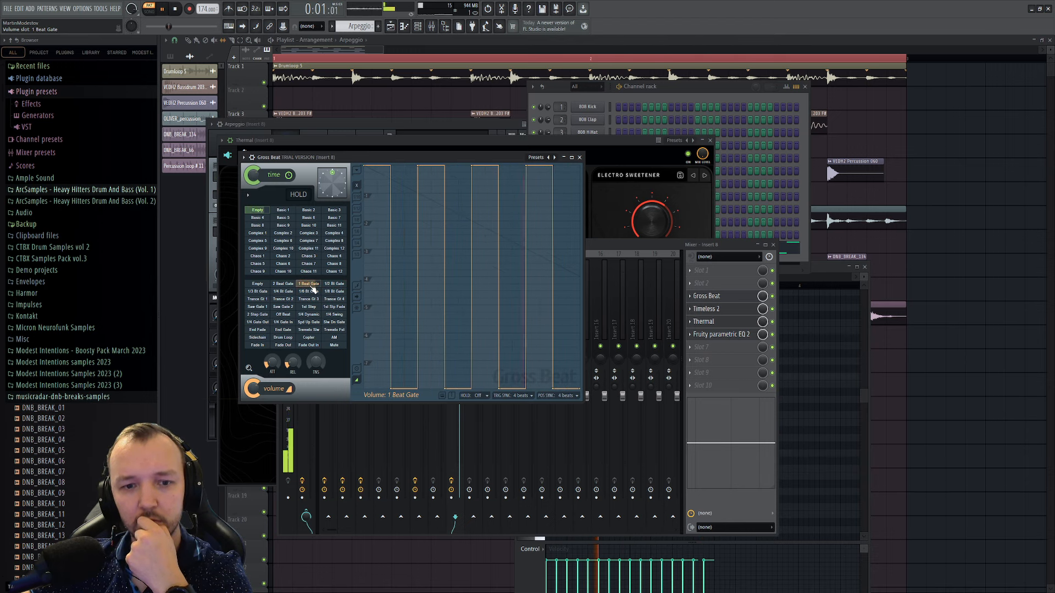
left_click(283, 285)
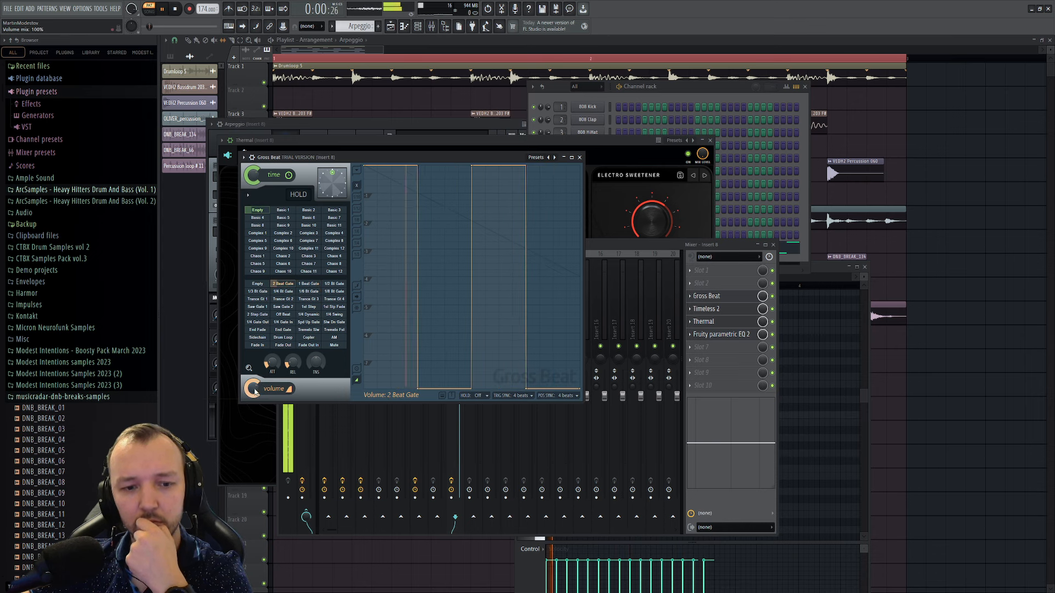
scroll(253, 389, "up", 3)
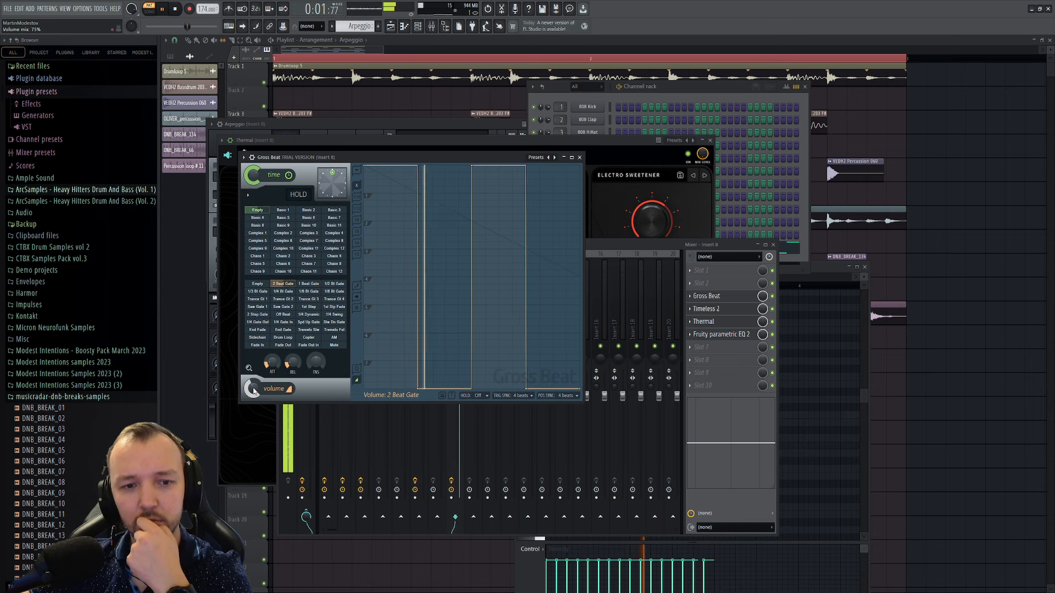
- Apply Gross Beat's 1/2 Bt Gate volume pattern, readjust the volume mix, and stop playback
left_click(333, 283)
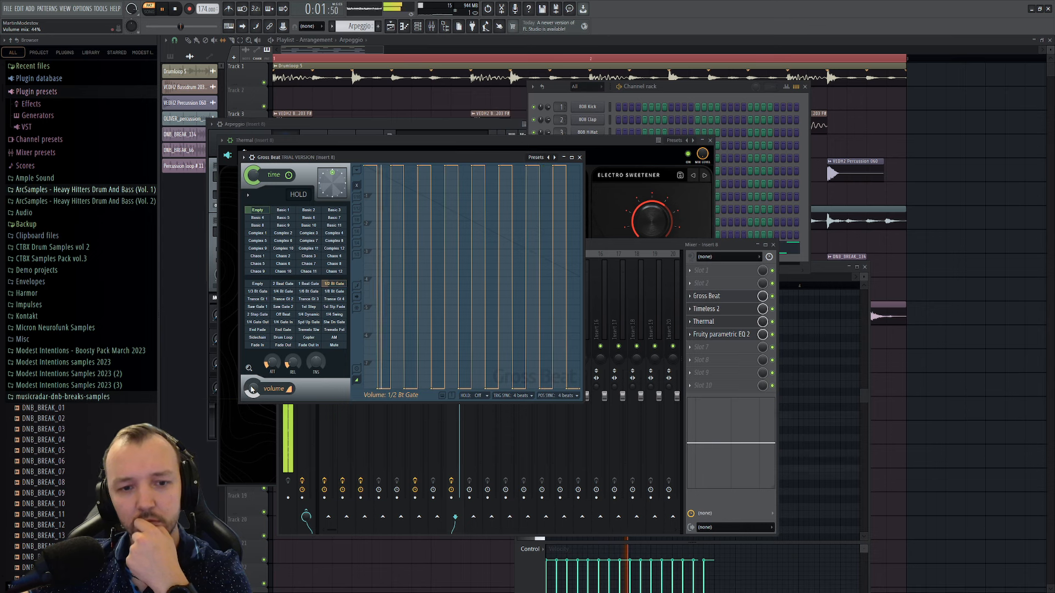
scroll(253, 390, "down", 1)
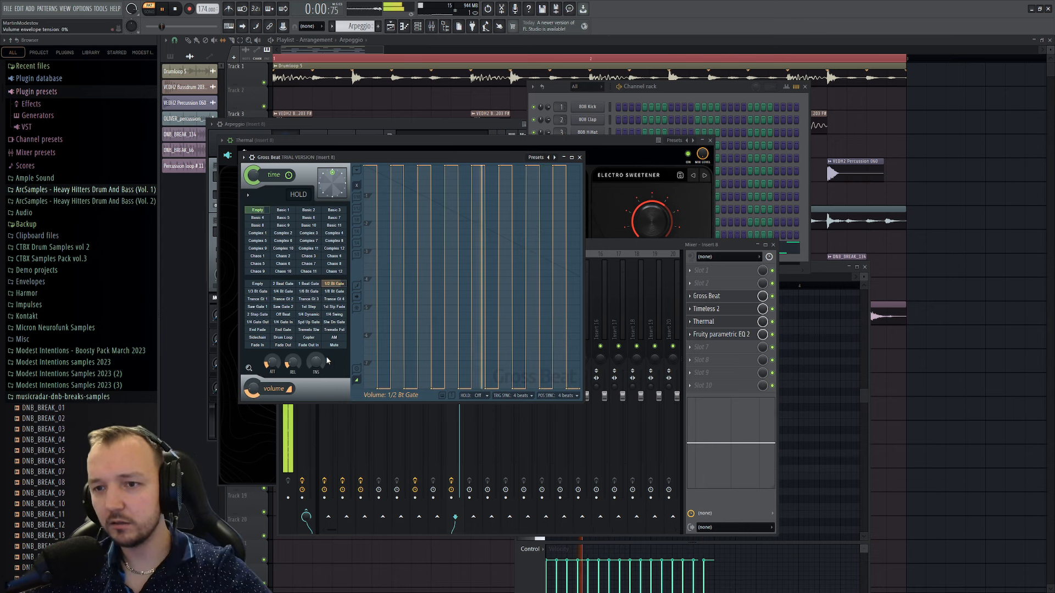
left_click_drag(257, 385, 256, 383)
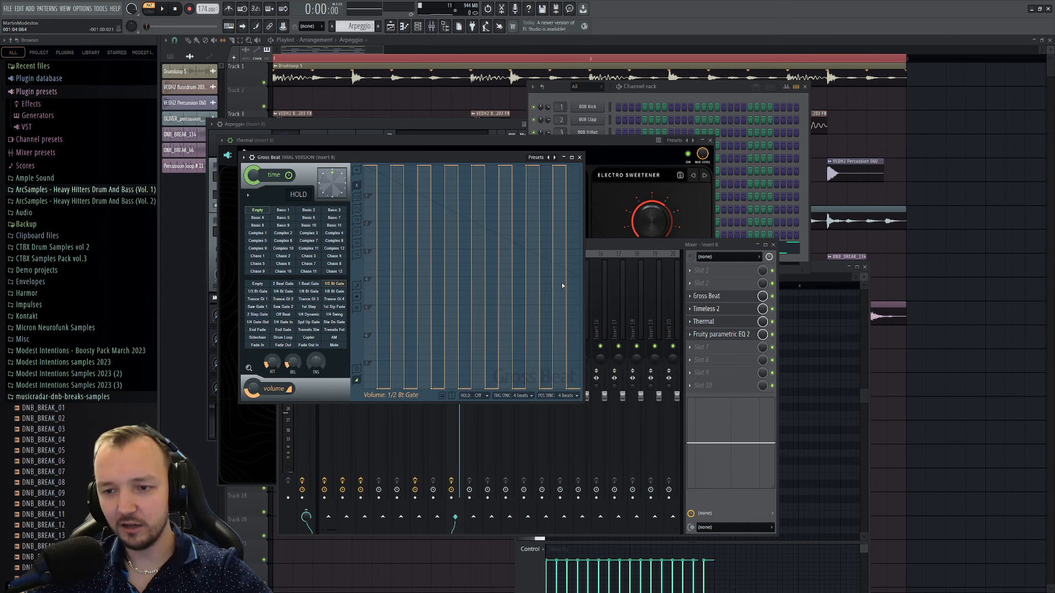
- Resume playback, open the Arpeggio channel's Serum, and set oscillator A's detune to 0.03 and the envelope 1 attack to 20 ms
key("space")
key("F6")
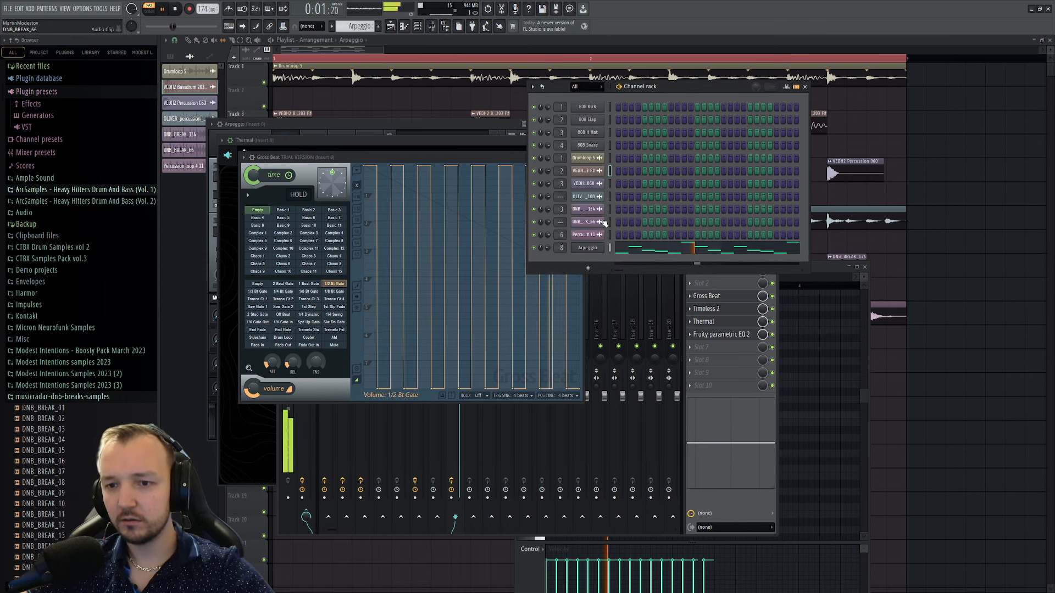
left_click(659, 248)
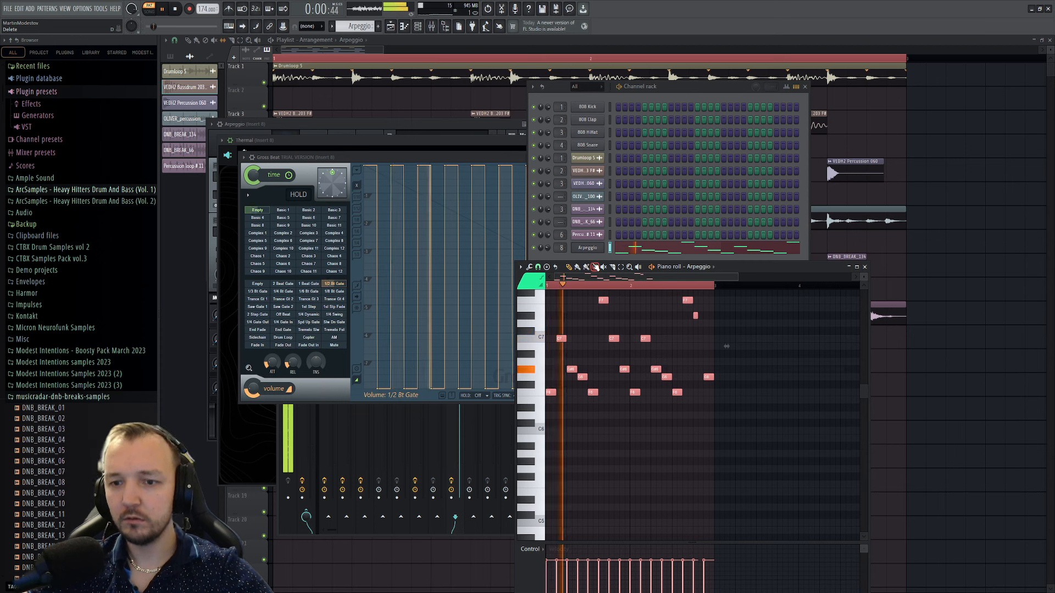
left_click(587, 247)
left_click_drag(304, 251, 302, 254)
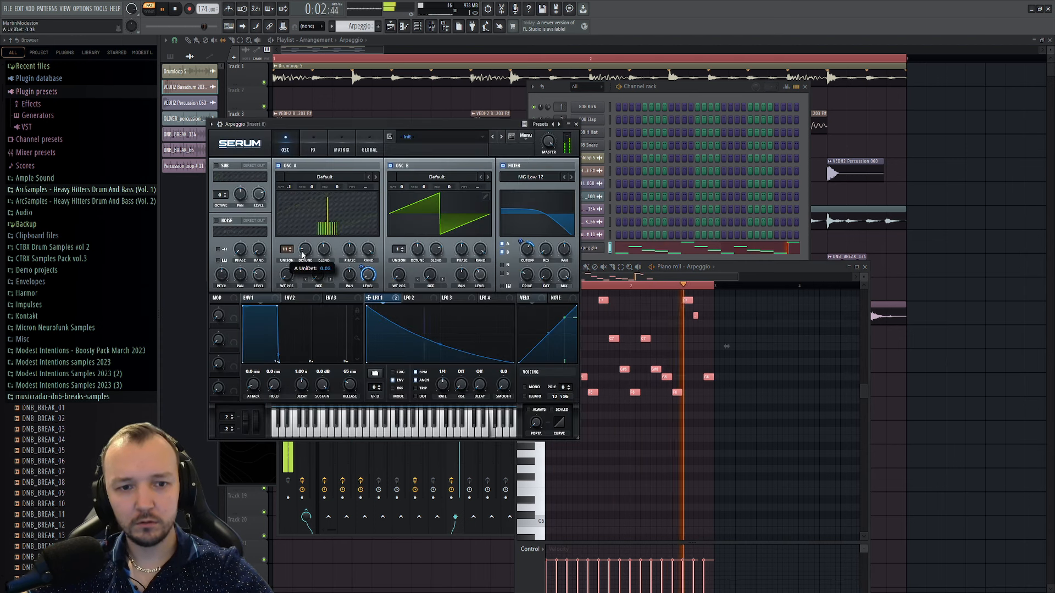
left_click_drag(253, 384, 257, 378)
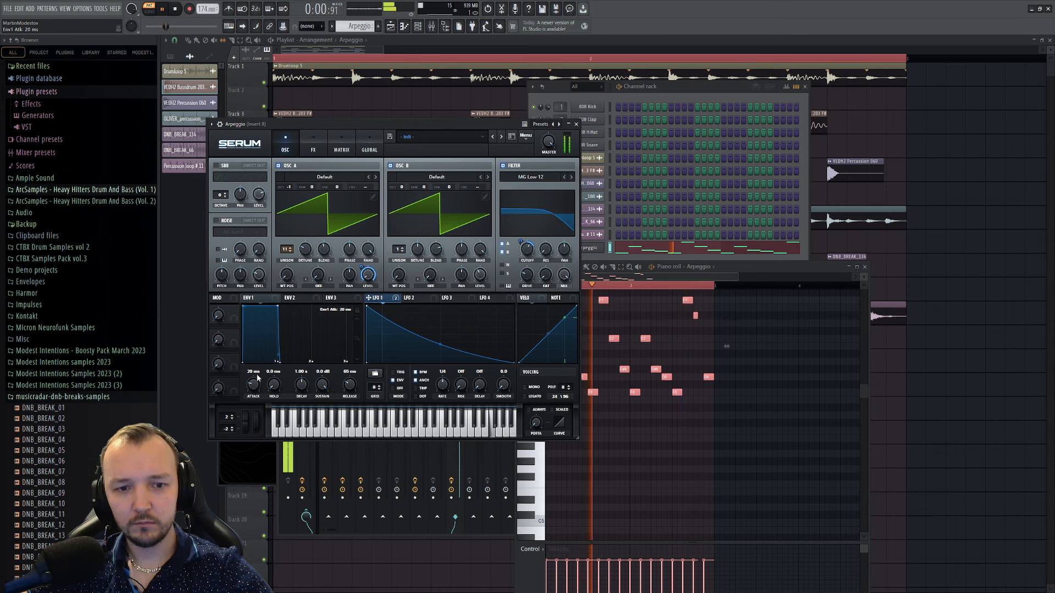
- Set both Serum oscillators' octave to -1, adjust oscillator B's level, and give it 16 unison voices with 0.02 detune
left_click_drag(291, 188, 294, 185)
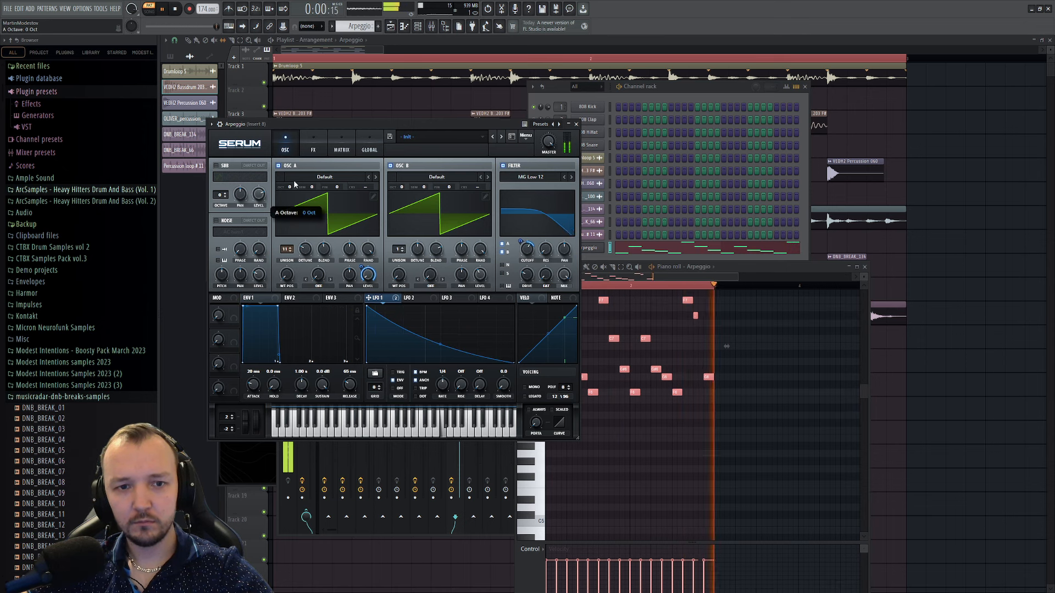
left_click_drag(401, 187, 400, 202)
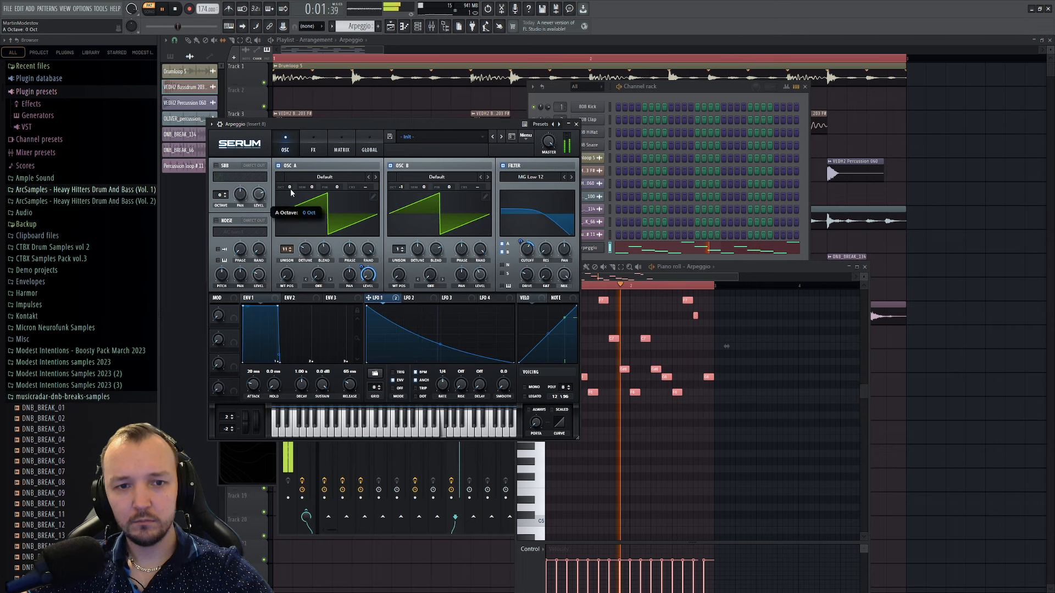
left_click_drag(290, 189, 290, 195)
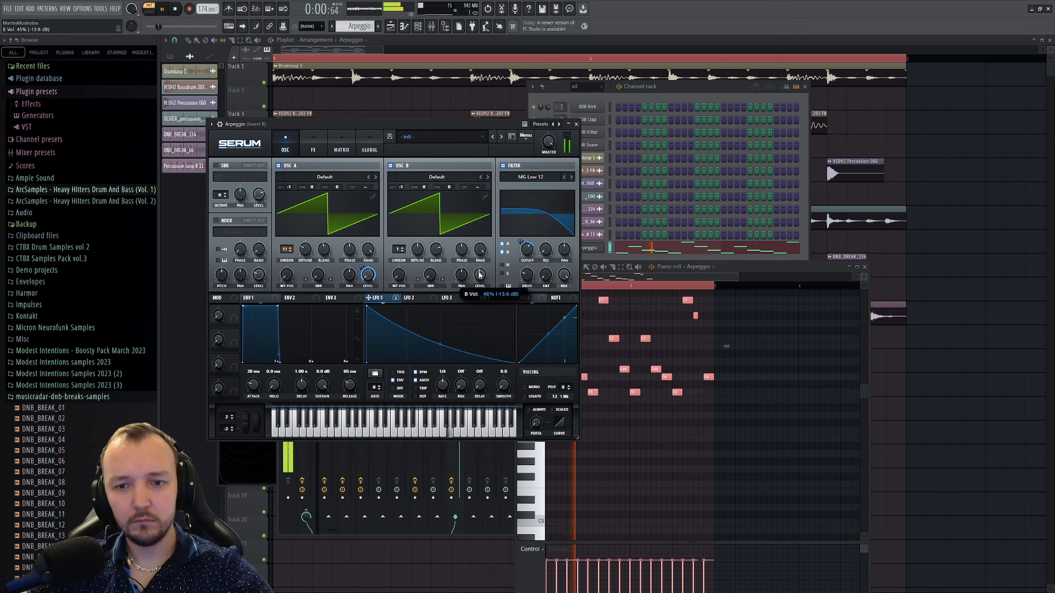
mouse_move(398, 250)
left_mouse_down()
mouse_move(400, 225)
mouse_move(438, 285)
mouse_move(418, 250)
left_mouse_up()
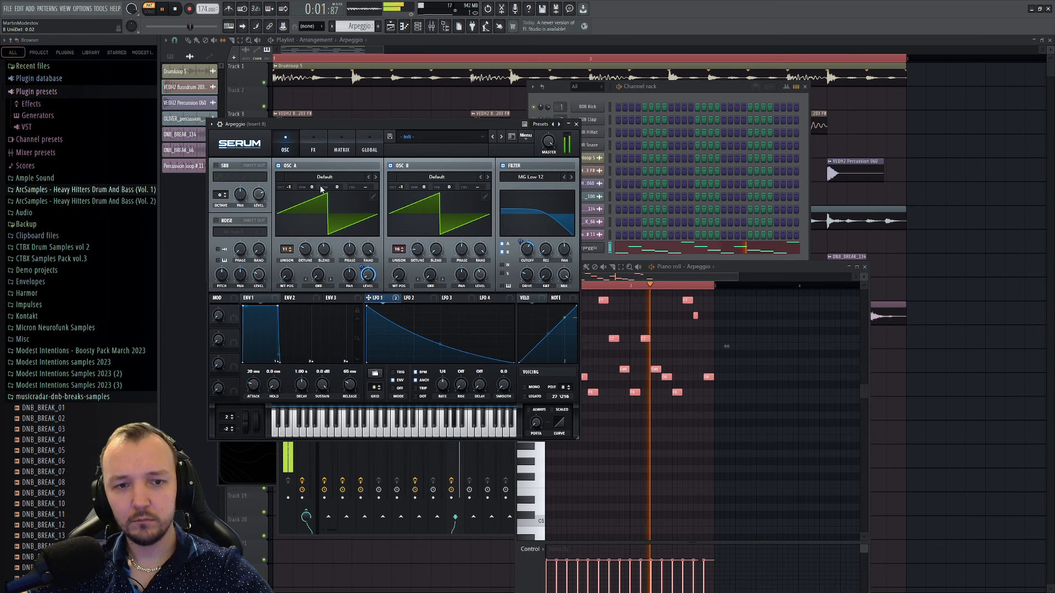
- Enable Chorus in Serum's effects and set the Dimension mix to 18% and the Hyper mix to 17%
left_click(314, 148)
key("space")
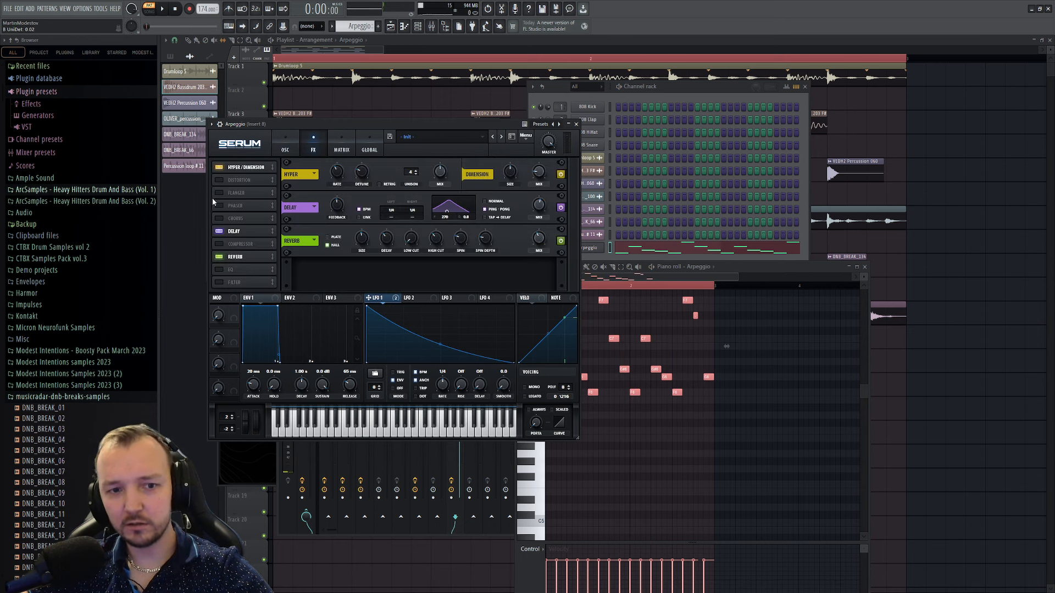
left_click(219, 219)
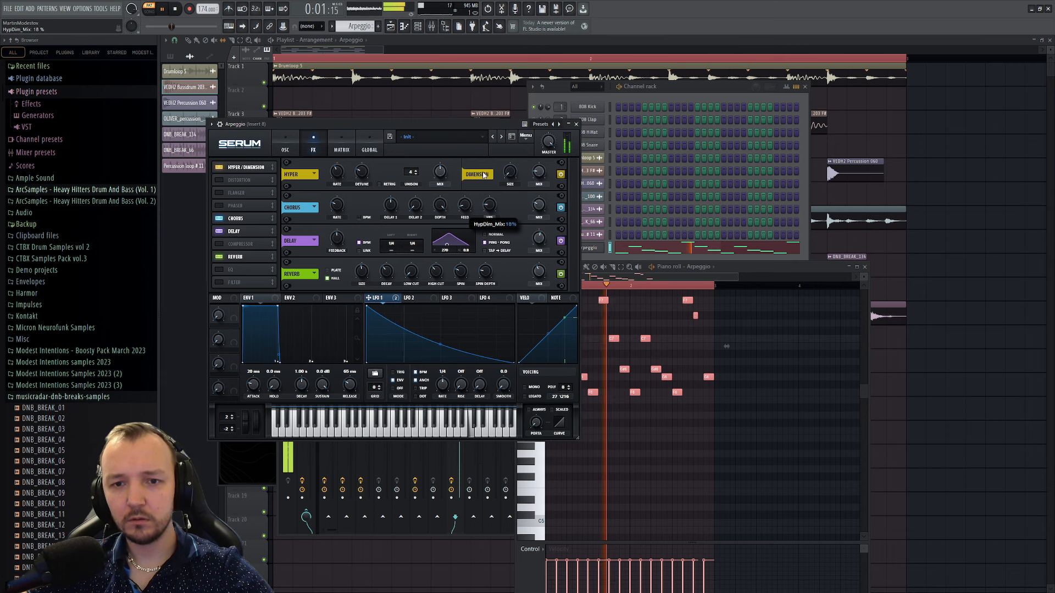
- Set Serum's filter cutoff to 715 Hz, then raise the delay's filter frequency and set the delay mix to 45%
left_click(284, 147)
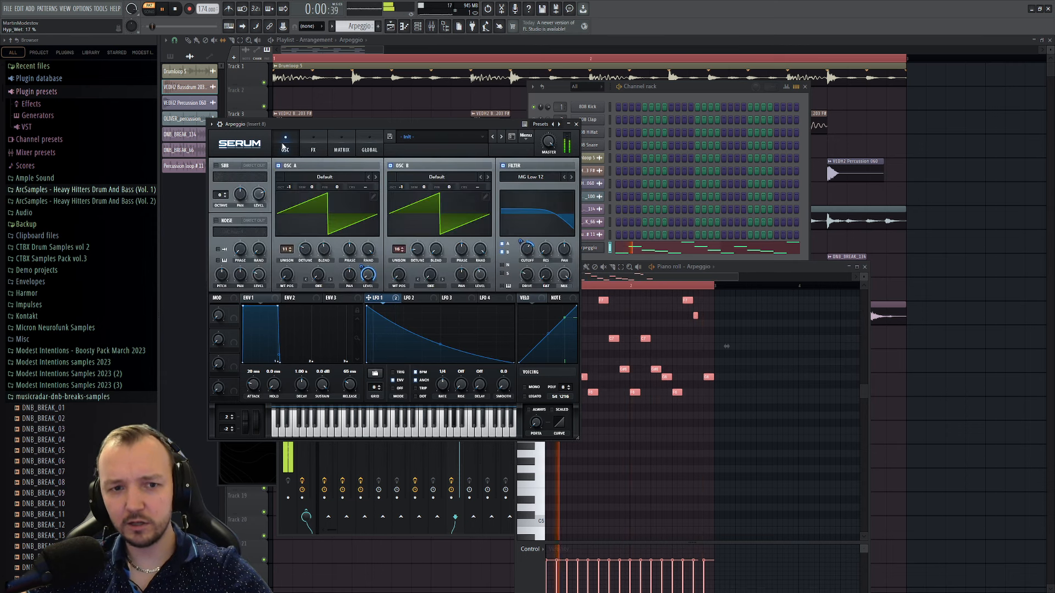
key("space")
left_click(309, 148)
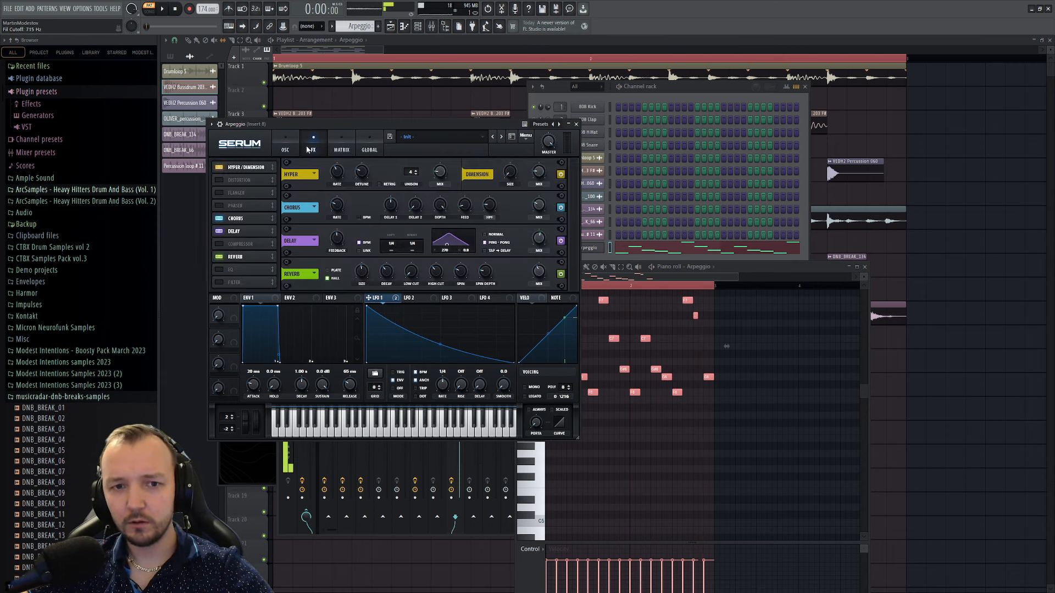
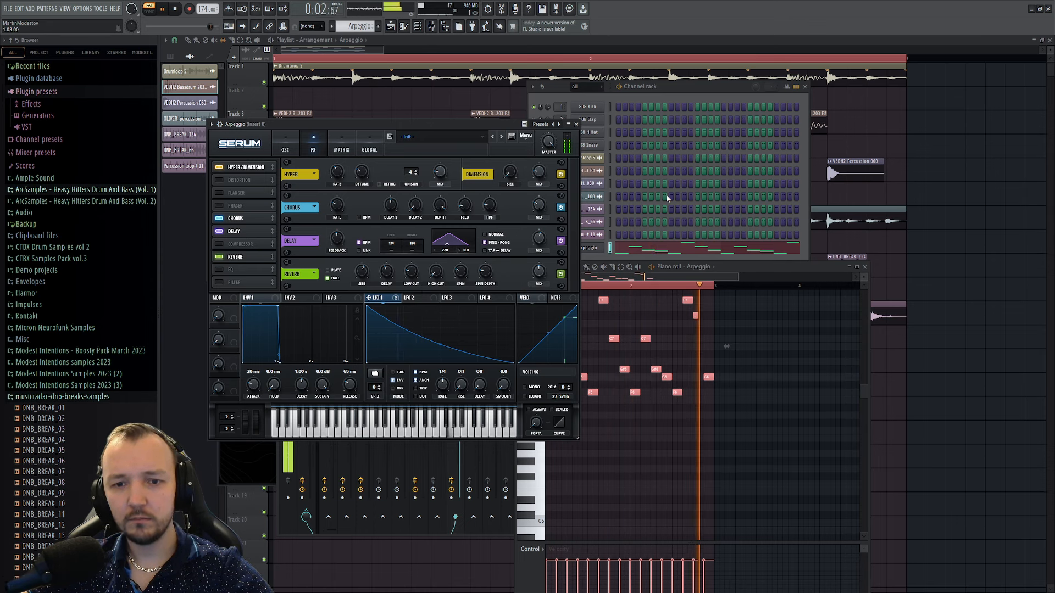
mouse_move(446, 245)
left_mouse_down()
mouse_move(475, 242)
mouse_move(459, 244)
left_mouse_up()
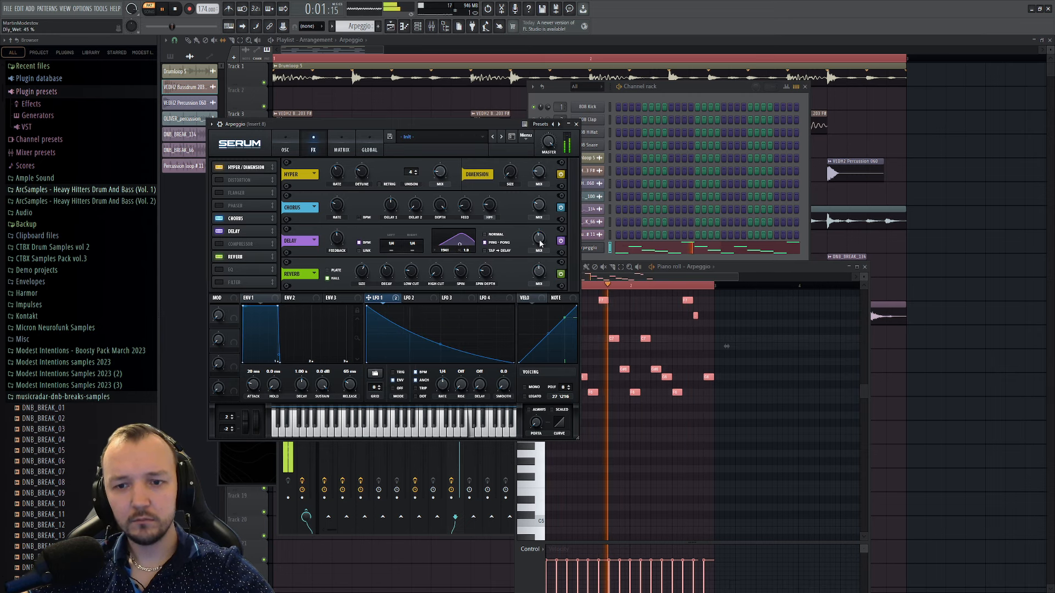
key("space")
- Close all plugin windows and place the Arpeggio pattern on Track 12 from the start of the song, ending with the drum clips
key("F12")
left_click(513, 344)
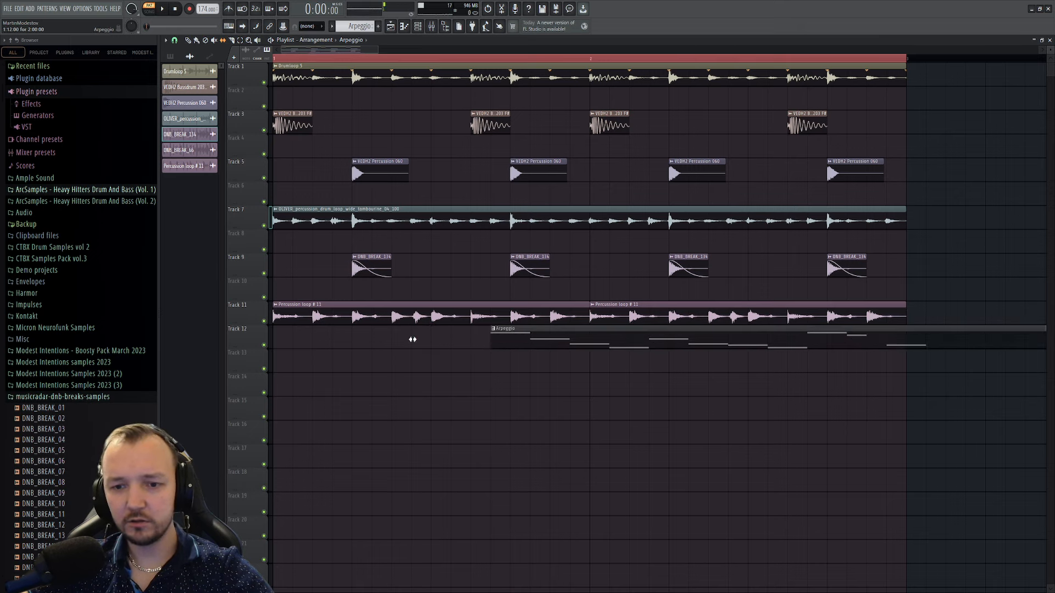
left_click_drag(761, 328, 335, 334)
key("ctrl+z")
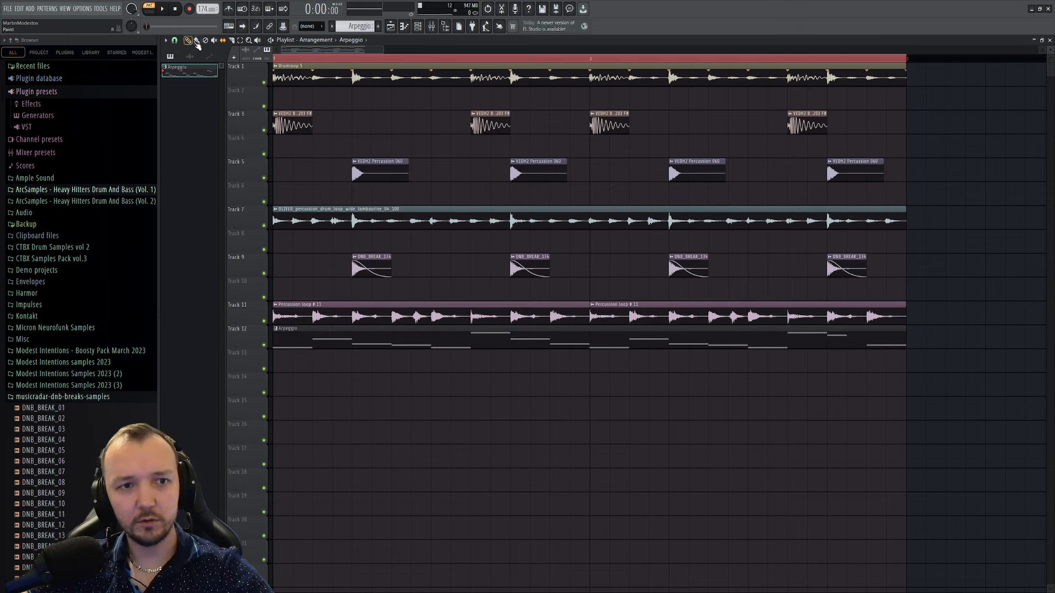
- Play the song and duplicate all the drum clips on Tracks 1 to 11 directly after the originals
key("space")
scroll(291, 57, "down", 3)
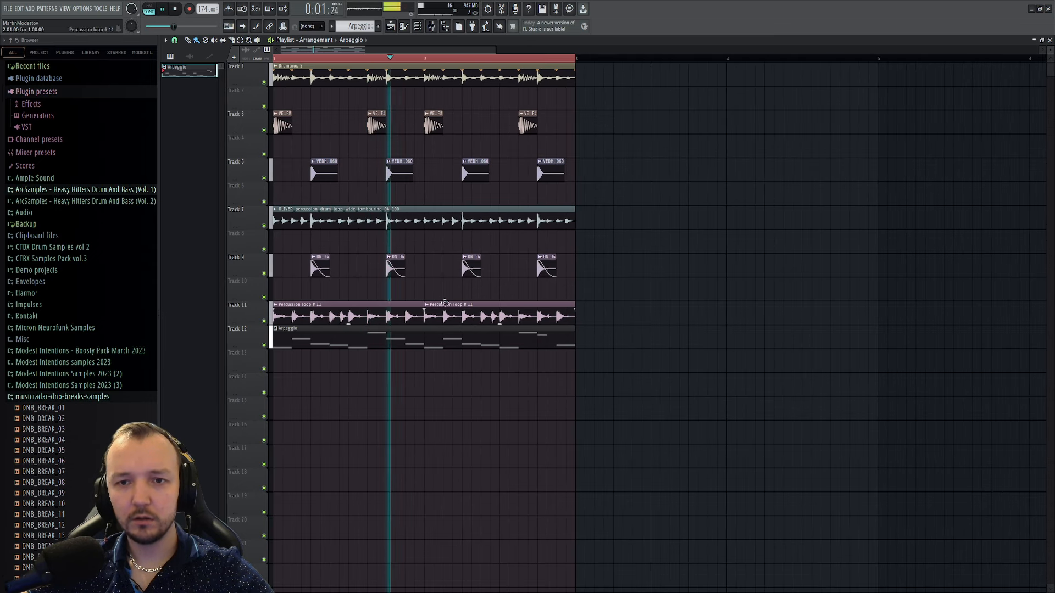
key("ctrl+a")
key("ctrl+b")
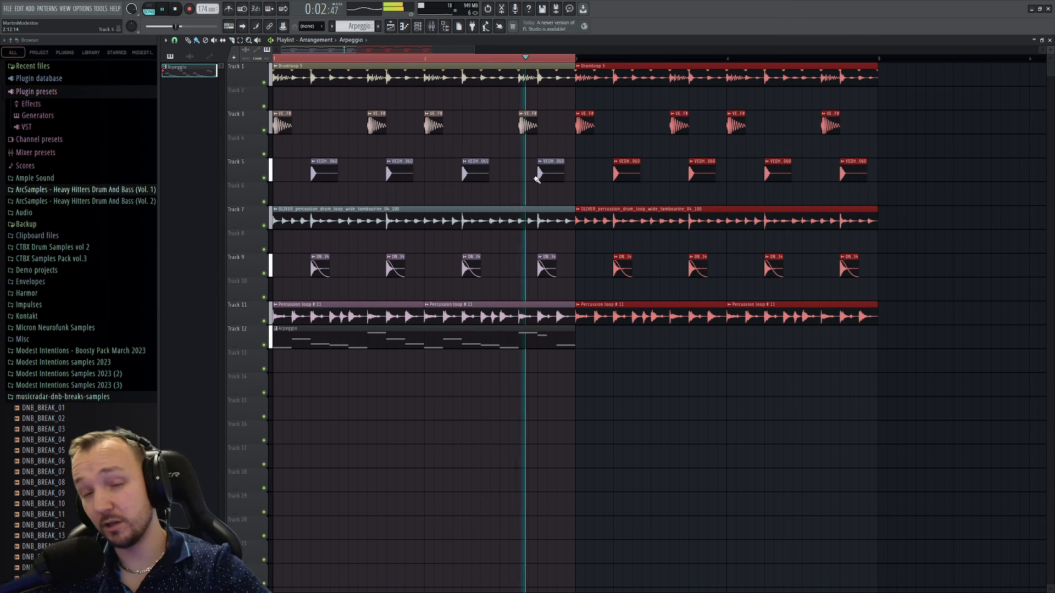
- Set the kick sample's quick fade out to about 48% and its time stretch to about 90% in Resample mode
double_click(534, 113)
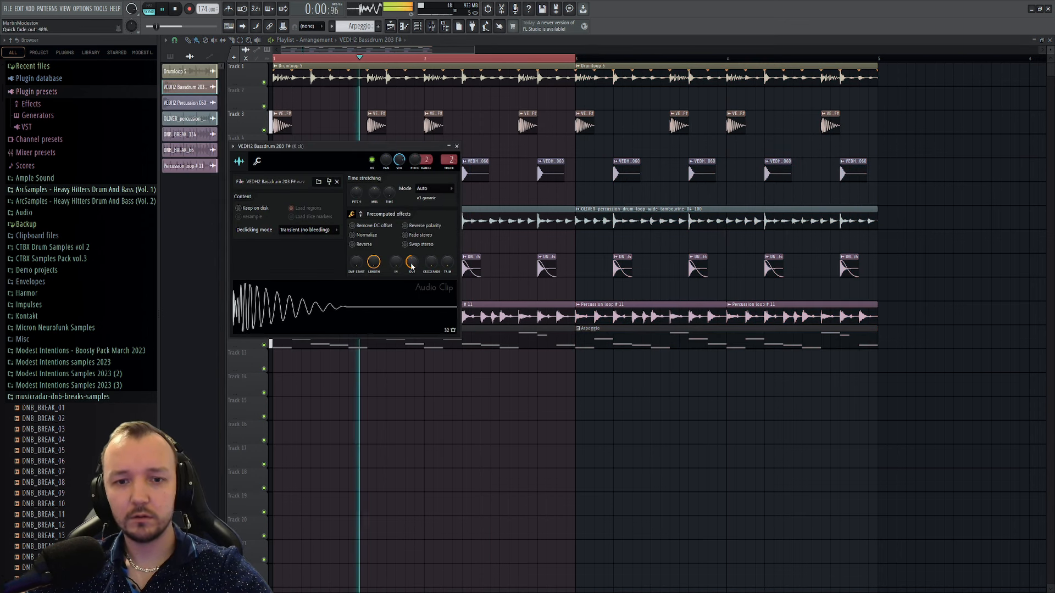
left_click_drag(374, 191, 373, 191)
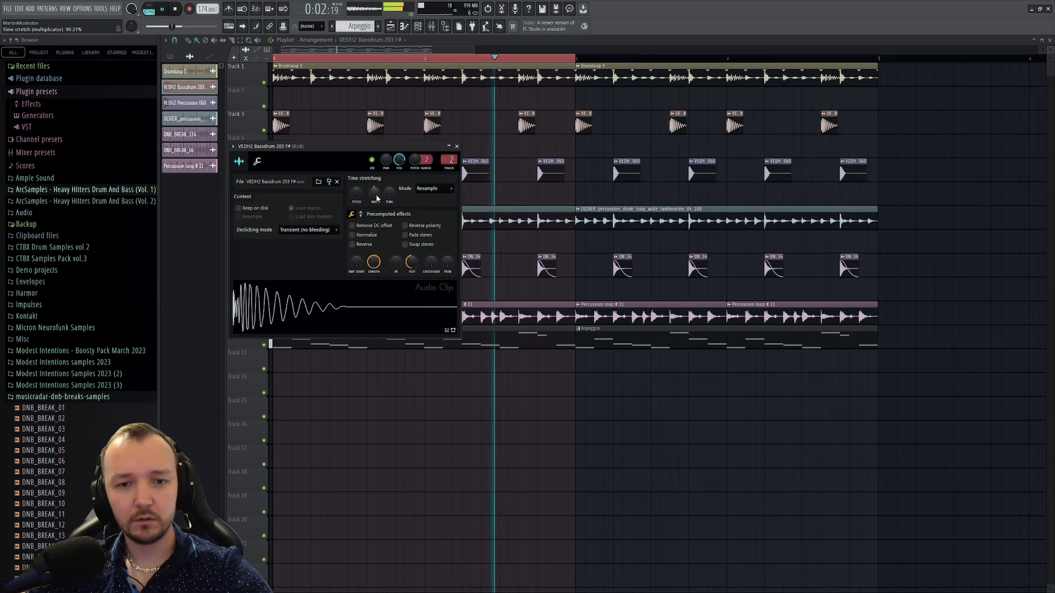
- Remove ValhallaRoom from the Kick mixer track, replay the song from the start, and stop playback
key("F9")
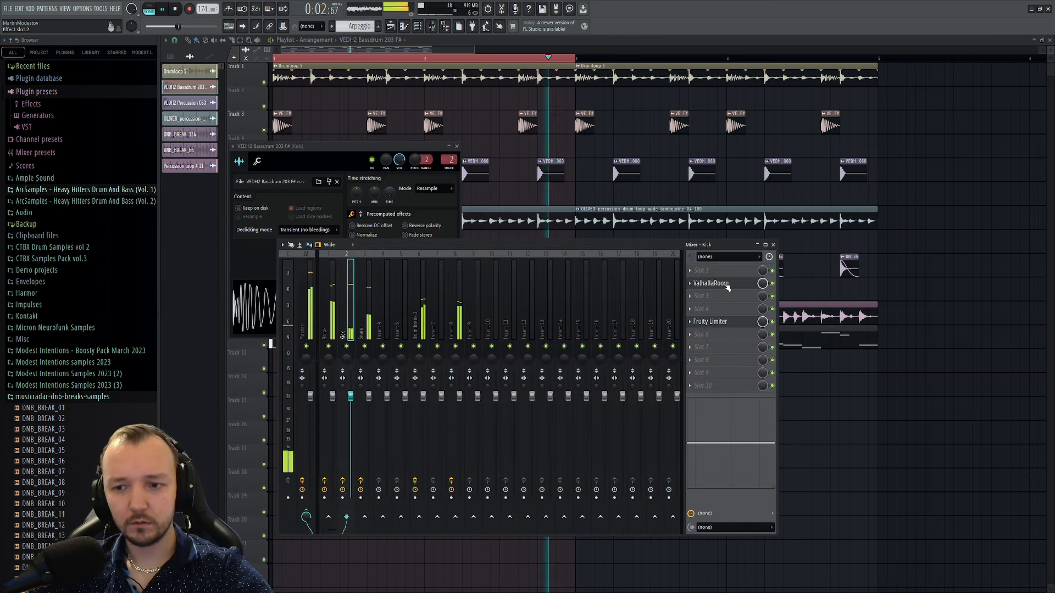
key("space")
key("space")
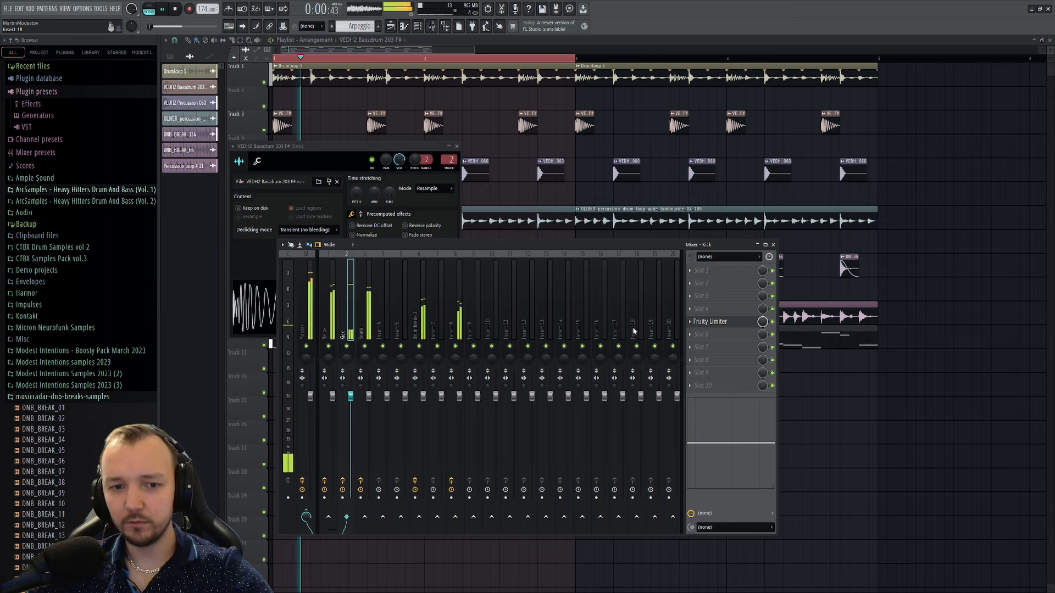
double_click(523, 128)
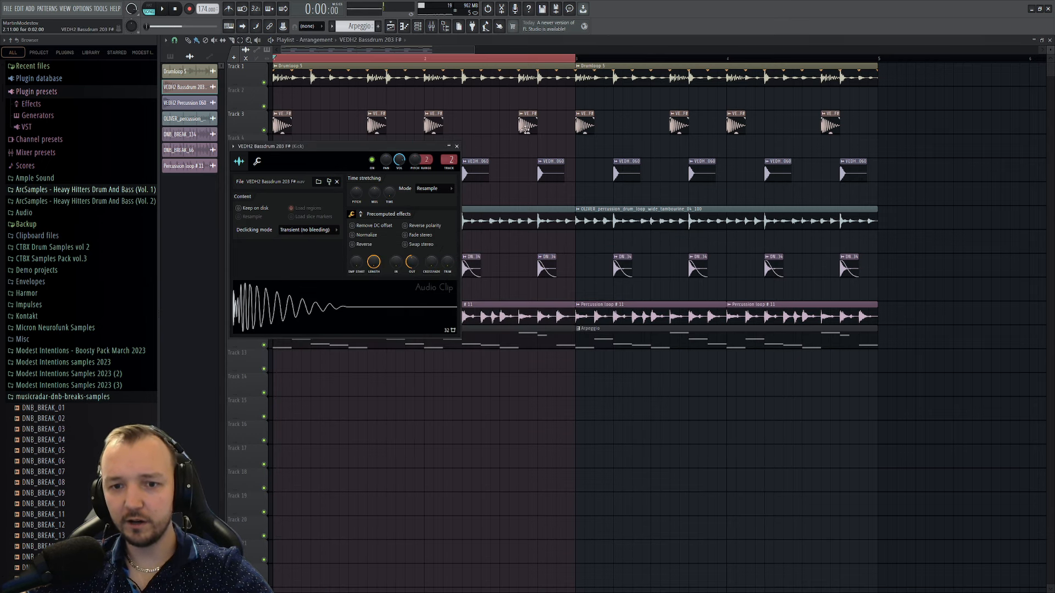
- Add a new Serum channel and open its piano roll in a new empty pattern, Pattern 2
right_click(531, 442)
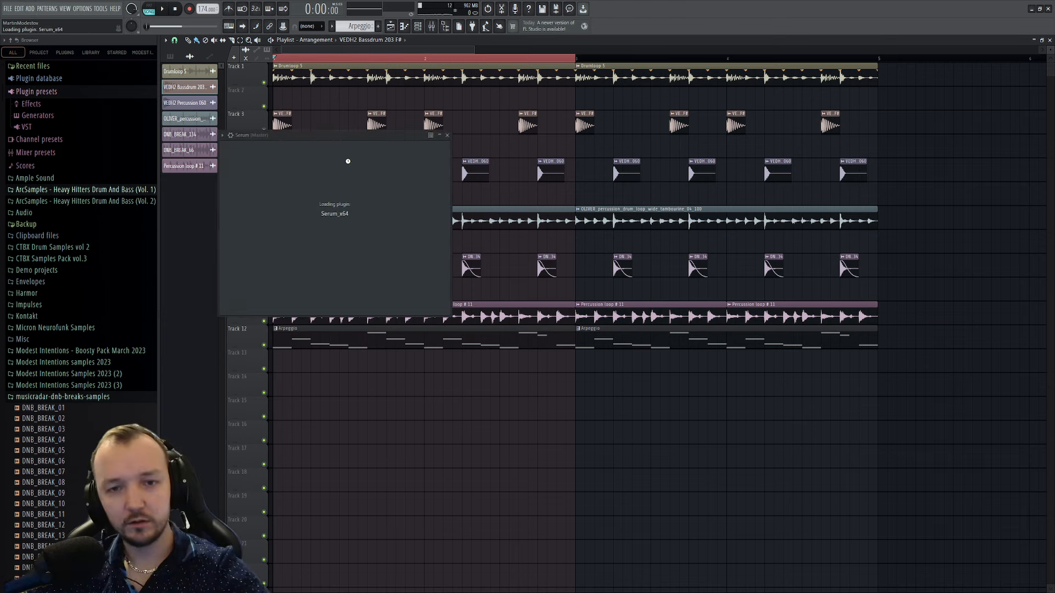
key("space")
left_click(418, 26)
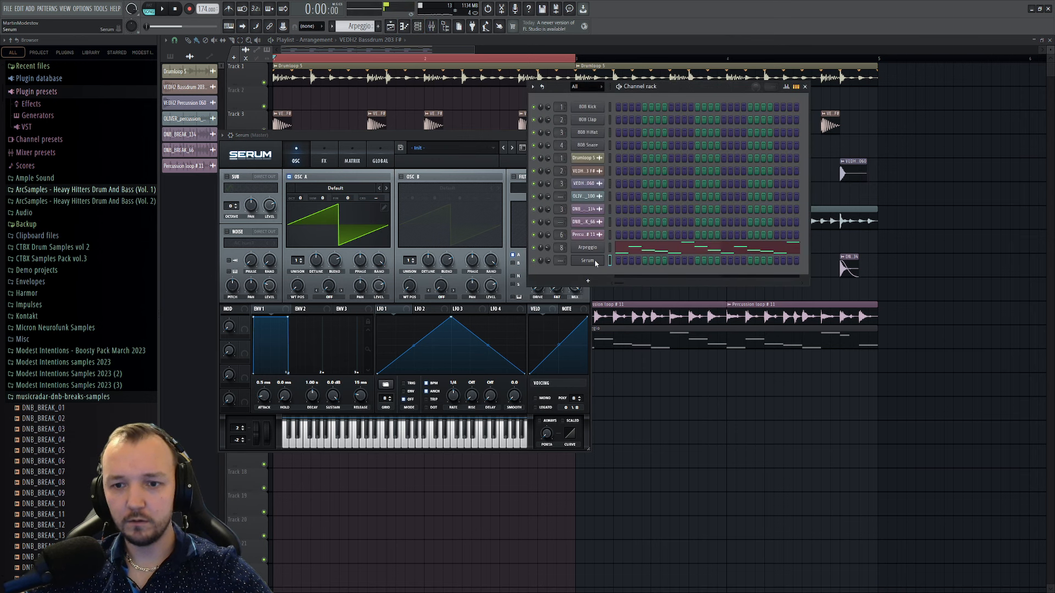
key("F7")
key("F4")
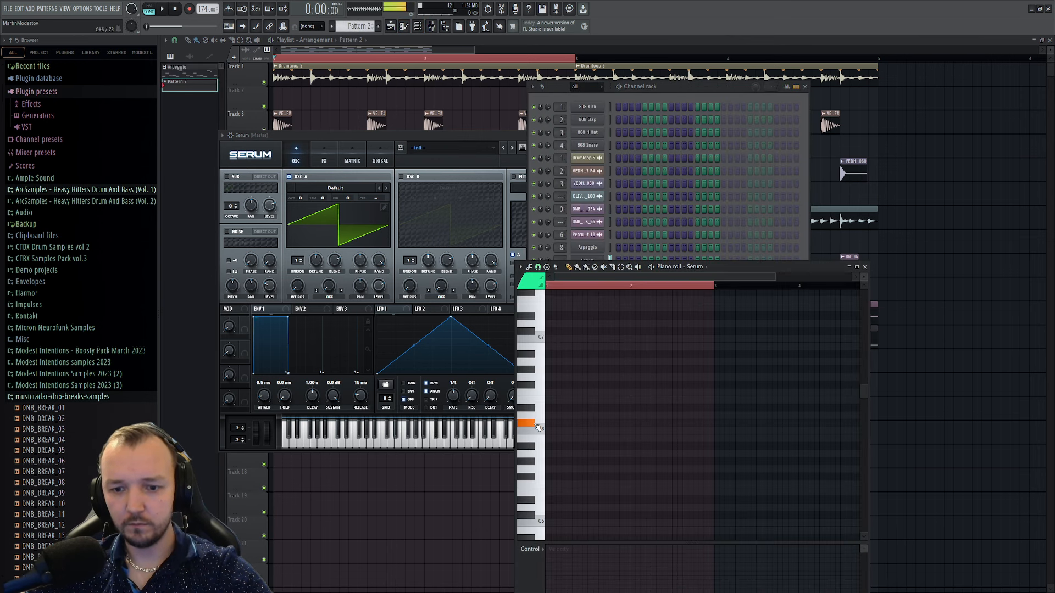
- Draw consecutive long notes C#5, D#5 and A#5 in Pattern 2, with a G#5 note overlapping the end of the A#5
scroll(579, 427, "down", 3)
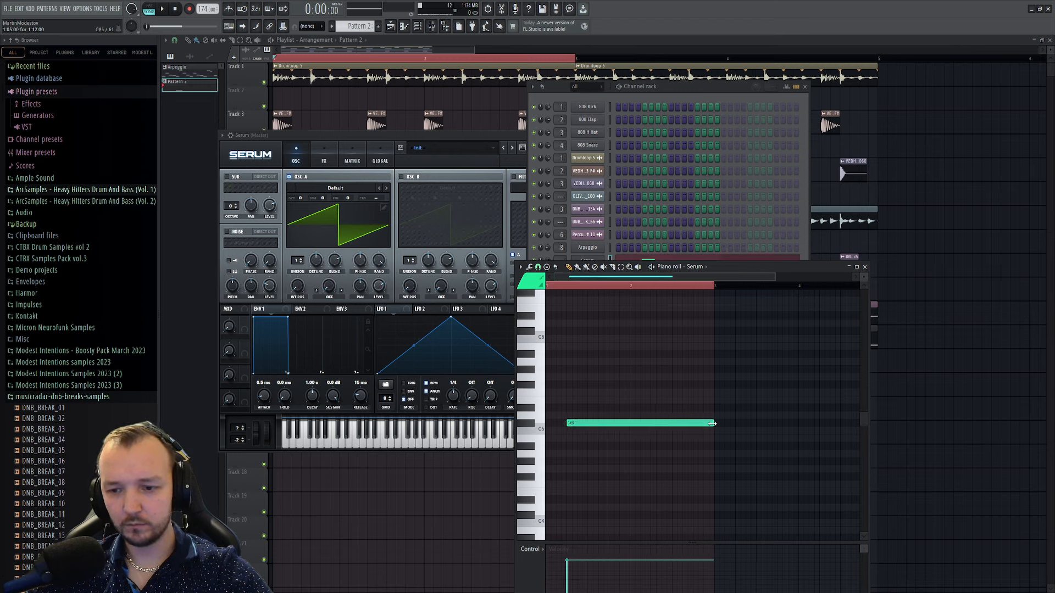
left_click(719, 408)
scroll(698, 400, "down", 2, "ctrl")
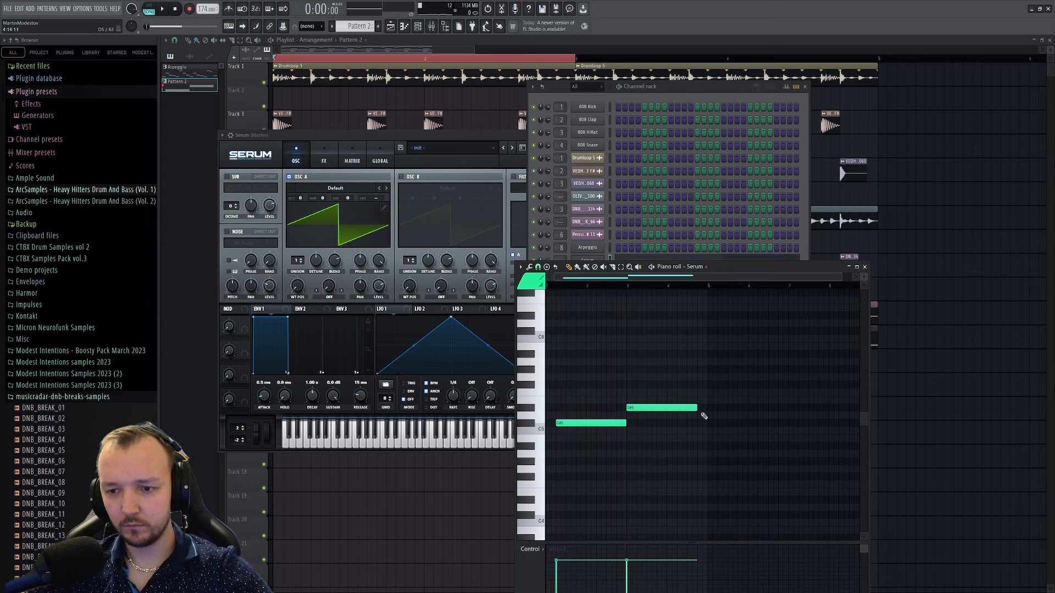
left_click(709, 453)
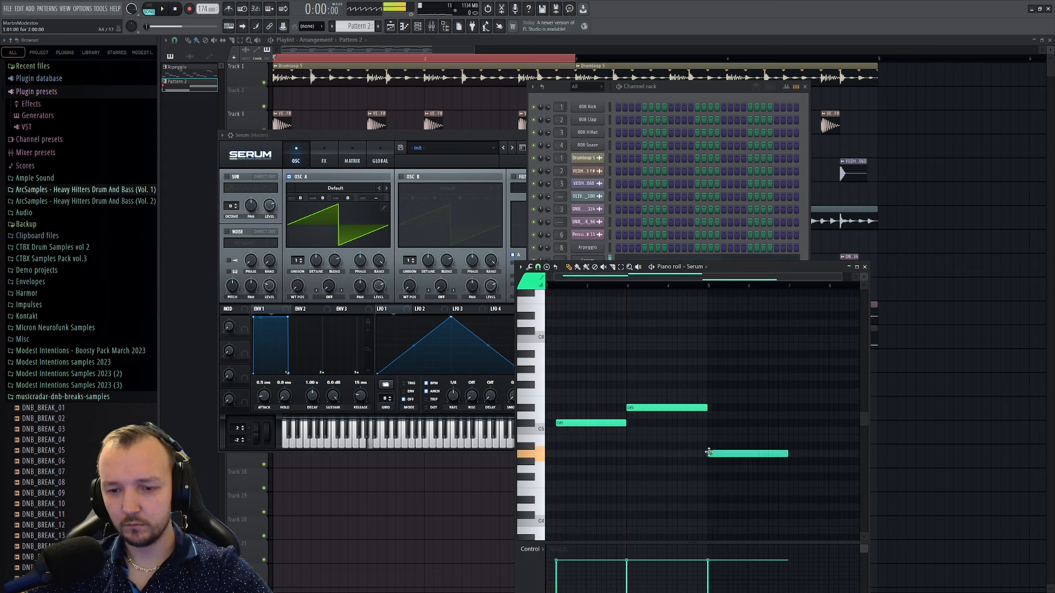
left_click_drag(706, 457, 725, 354)
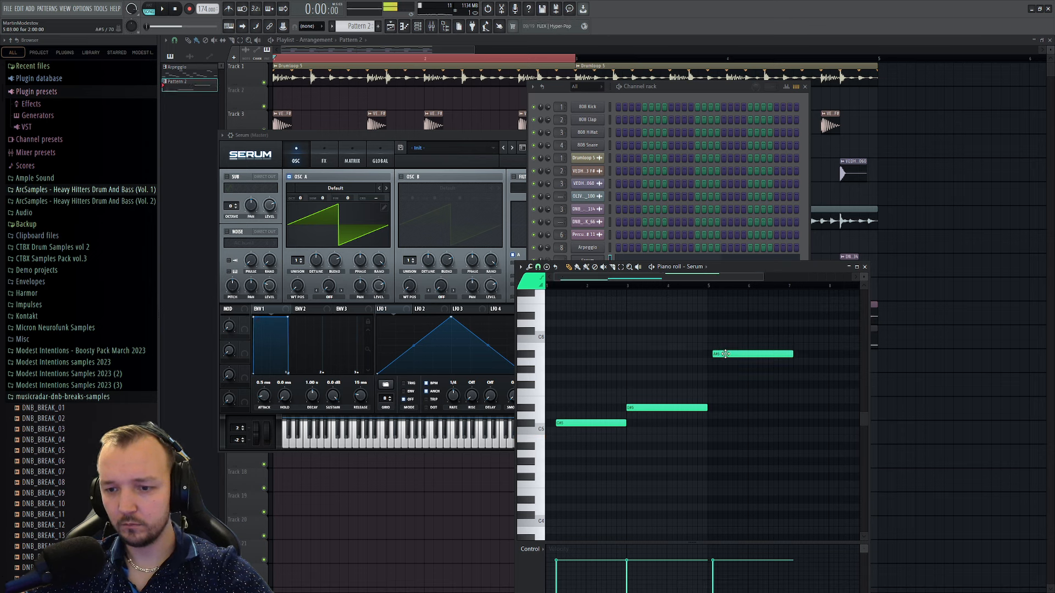
left_click_drag(790, 353, 859, 361)
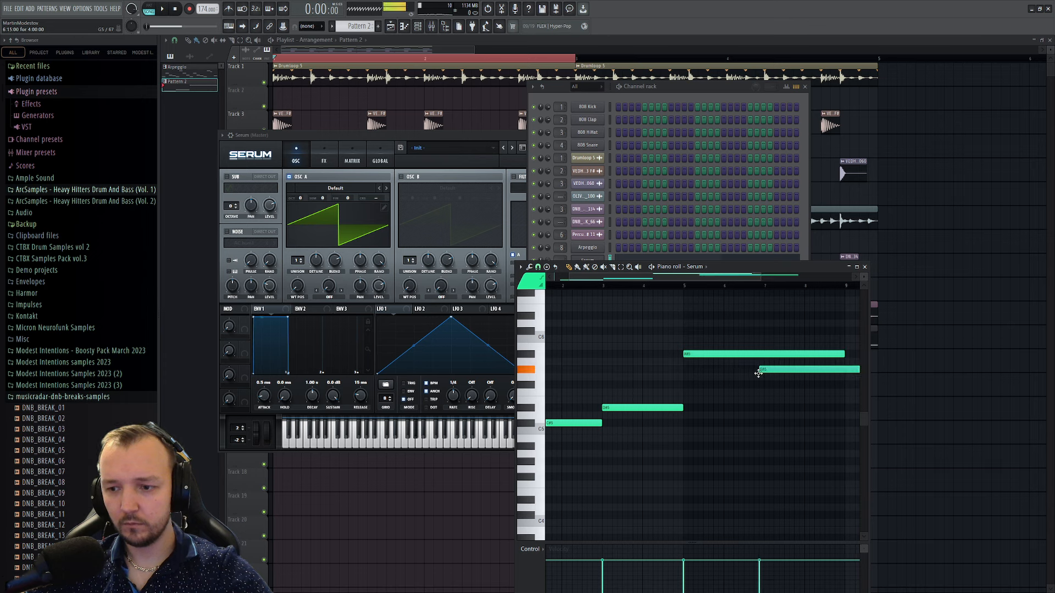
- Enable Mono and Legato in the new Serum and trim the A#5 and G#5 notes to end at bar 9
left_click(393, 142)
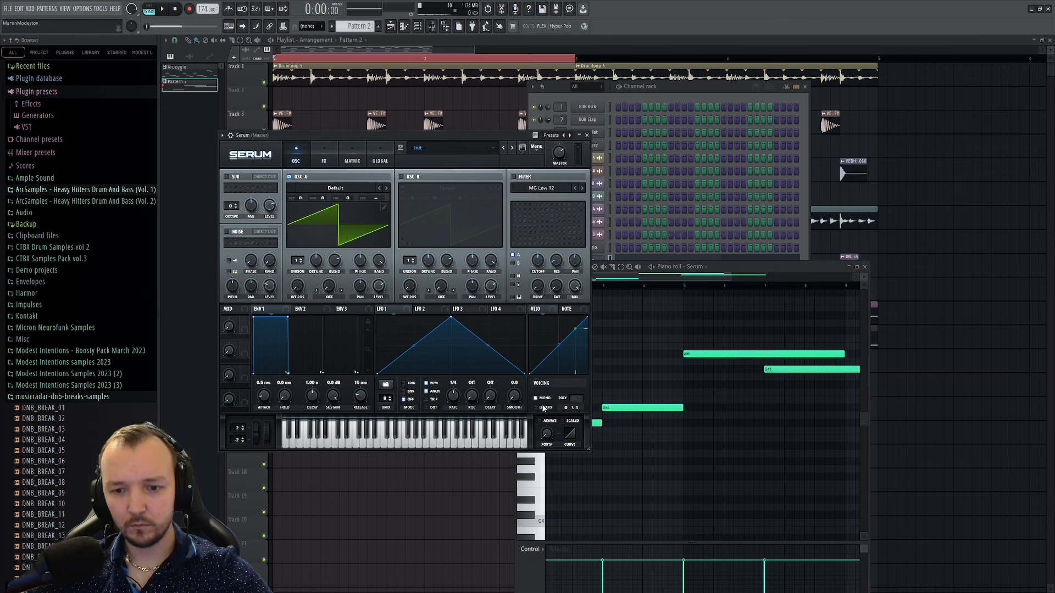
right_click(739, 417)
key("space")
scroll(673, 370, "down", 2)
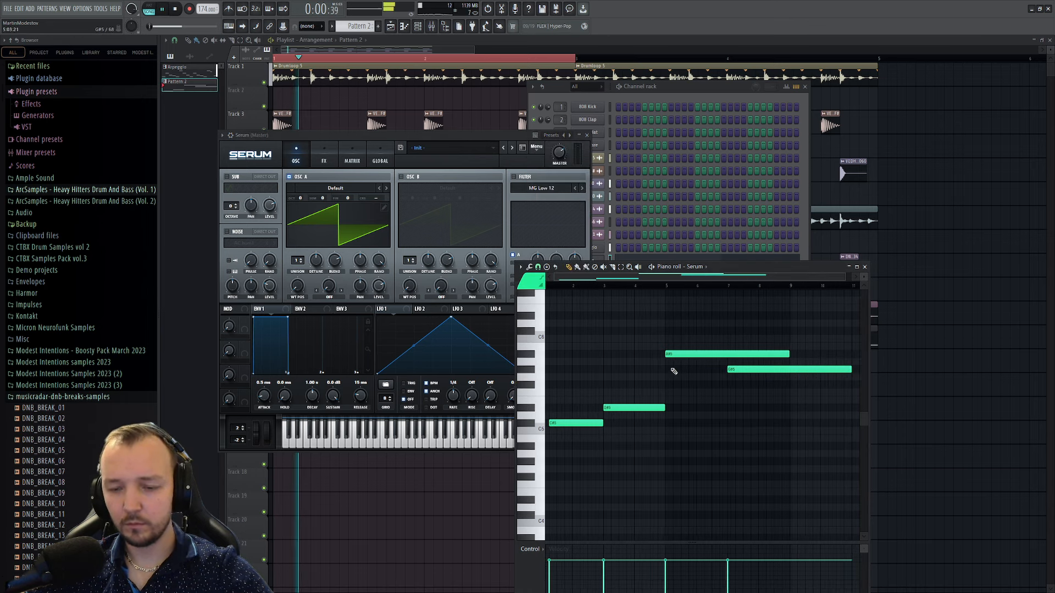
key("space")
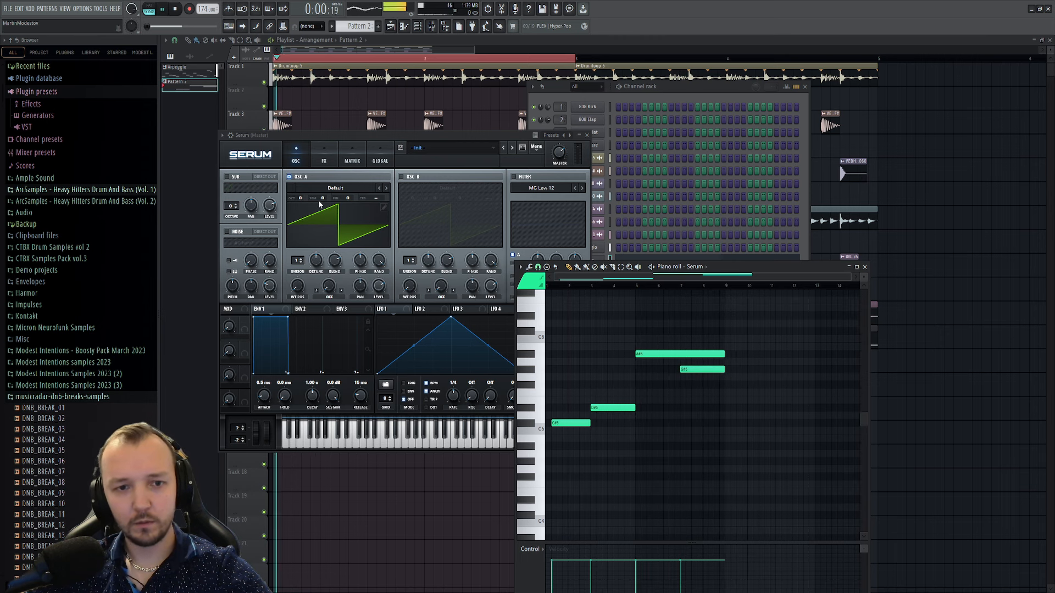
- Close the open windows, place Pattern 2 on Track 14 from the start of the song, and start playback
key("F12")
key("space")
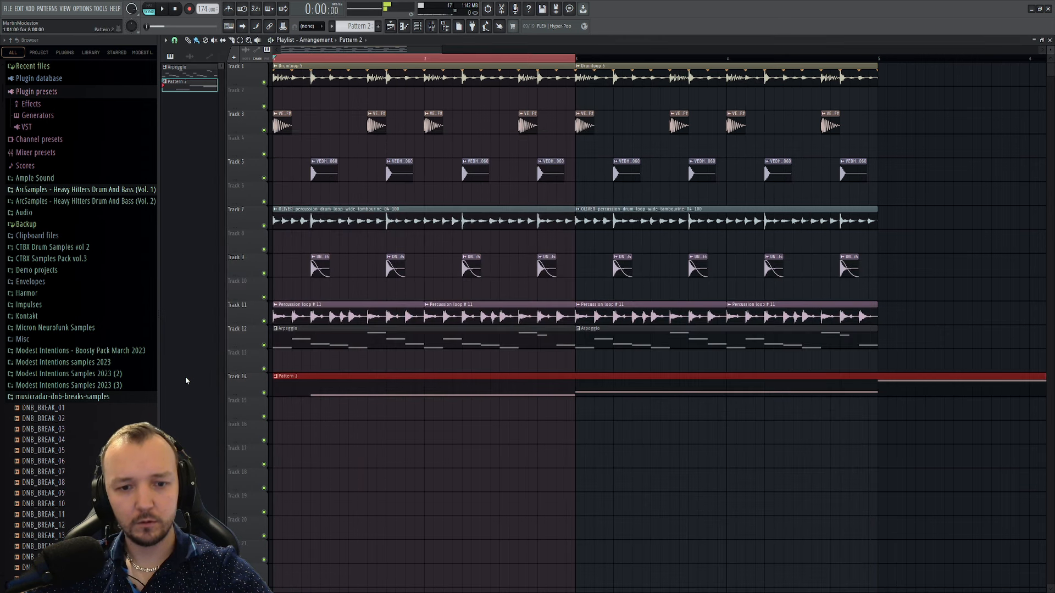
key("space")
- Clear the playlist's time selection and duplicate all drum and Arpeggio clips on Tracks 1 to 12, filling up to bar 9
left_click(596, 58, "ctrl")
scroll(555, 253, "down", 3)
left_click_drag(577, 313, 162, 5)
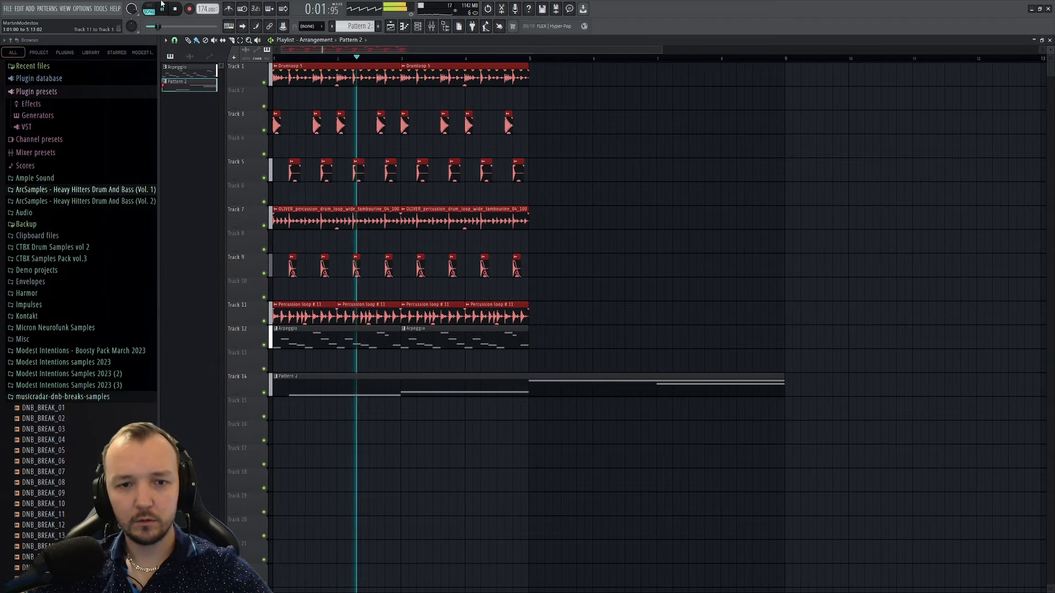
left_click_drag(551, 358, 272, 310)
key("ctrl+b")
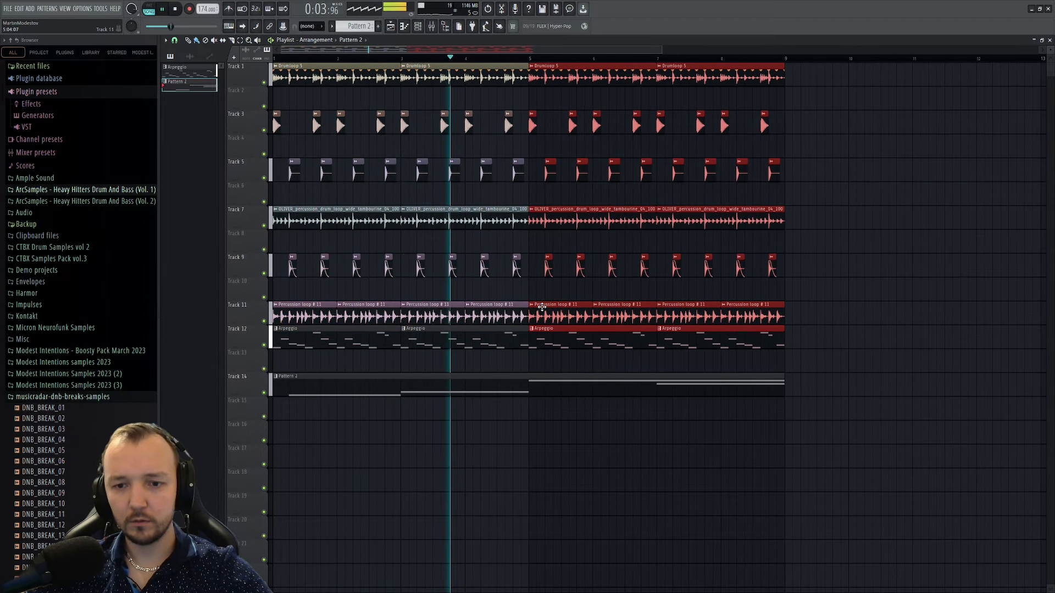
- Open the new Serum and set oscillator A's octave to -3
key("F6")
left_click(587, 261)
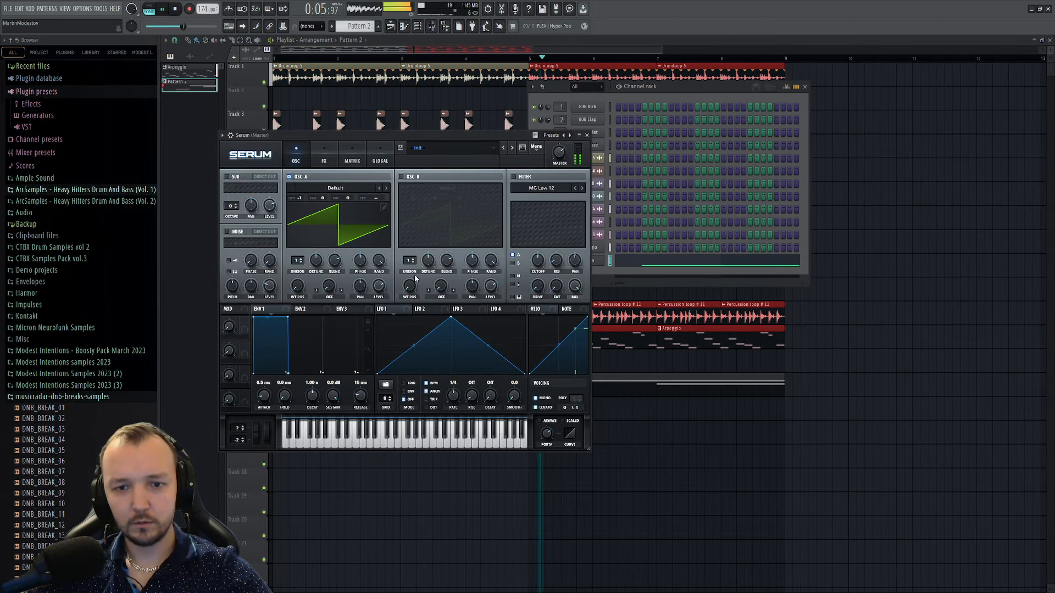
left_click_drag(299, 198, 299, 211)
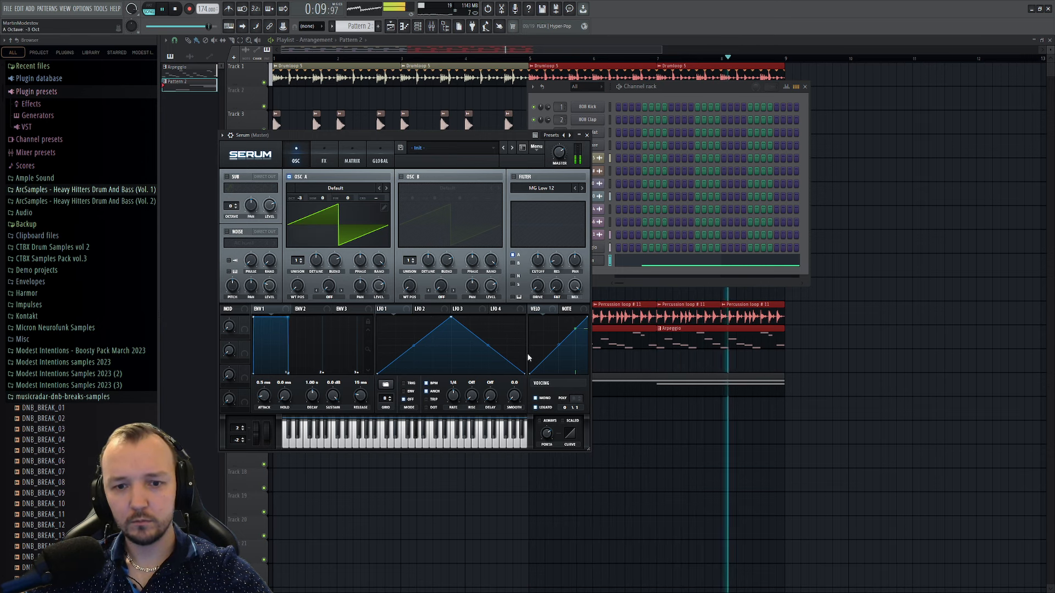
- Shorten the G#5 note in Pattern 2 so it starts late in bar 7 and still ends at bar 9
key("F12")
key("F7")
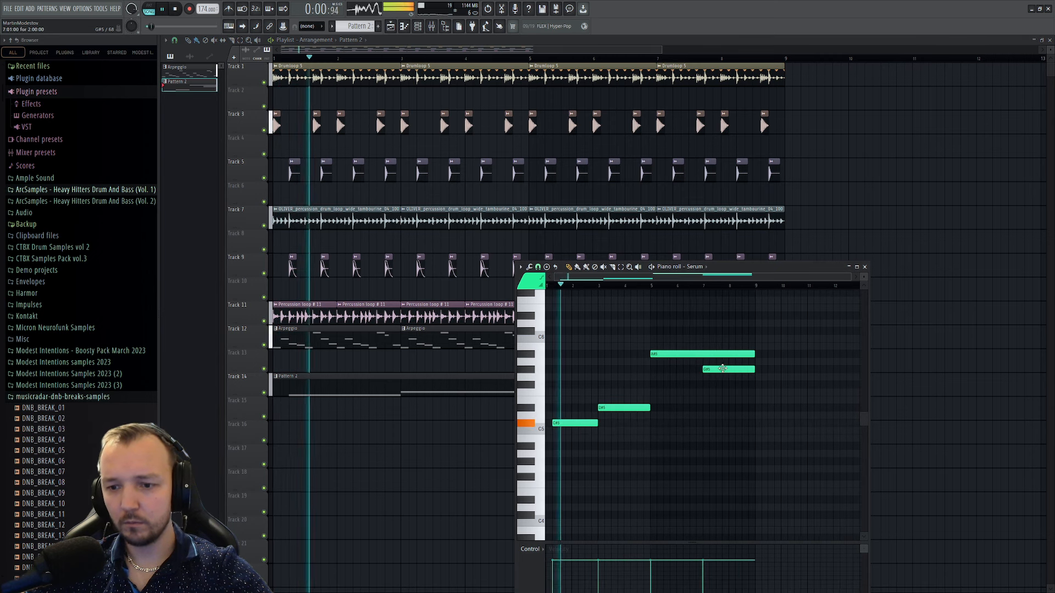
mouse_move(748, 372)
left_mouse_down()
mouse_move(765, 370)
mouse_move(756, 372)
left_mouse_up()
right_click(782, 371)
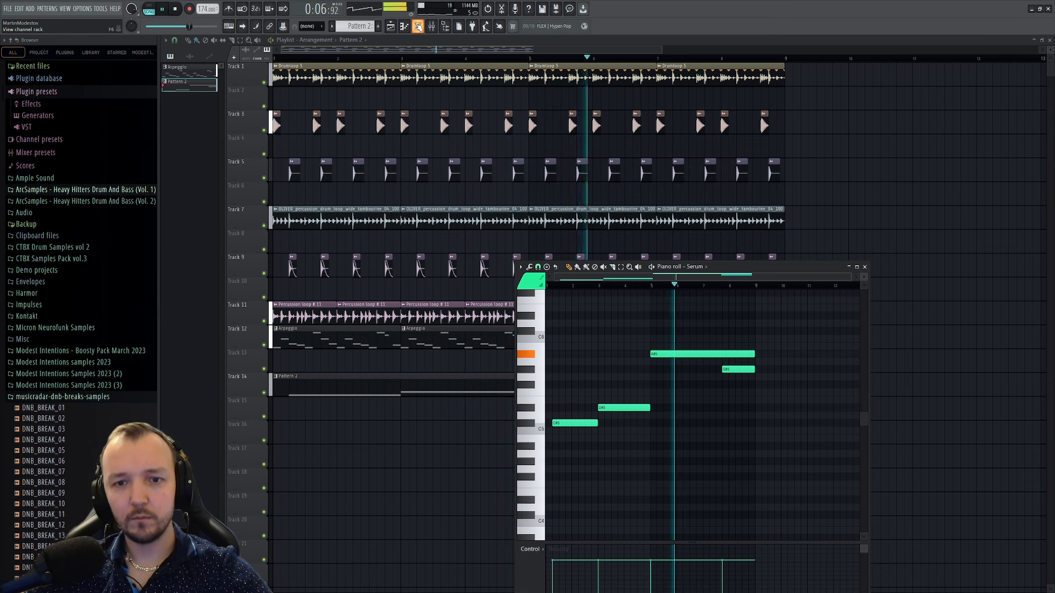
- Set Serum's oscillator A fine tuning to 37 cents and enable oscillator B with octave -4 and fine tuning 20 cents
key("F6")
left_click(587, 260)
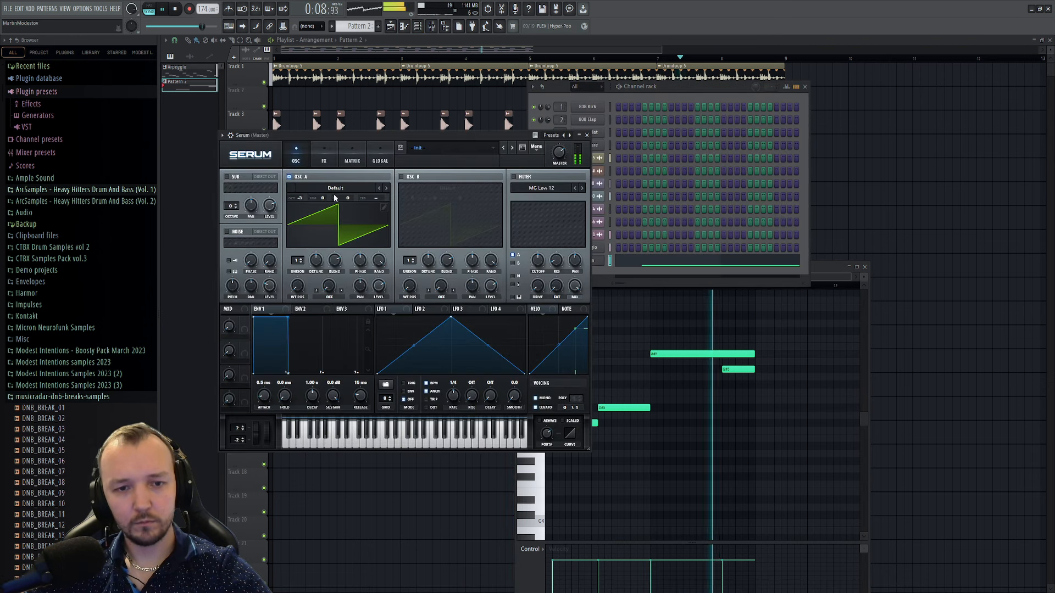
left_click_drag(357, 201, 410, 250)
left_click(401, 176)
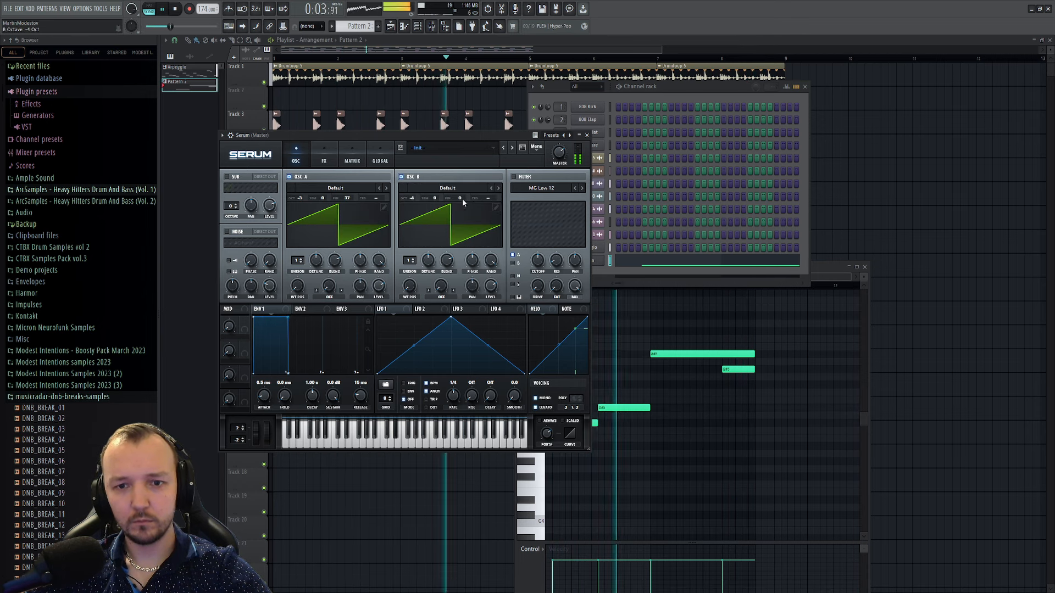
left_click_drag(462, 199, 467, 187)
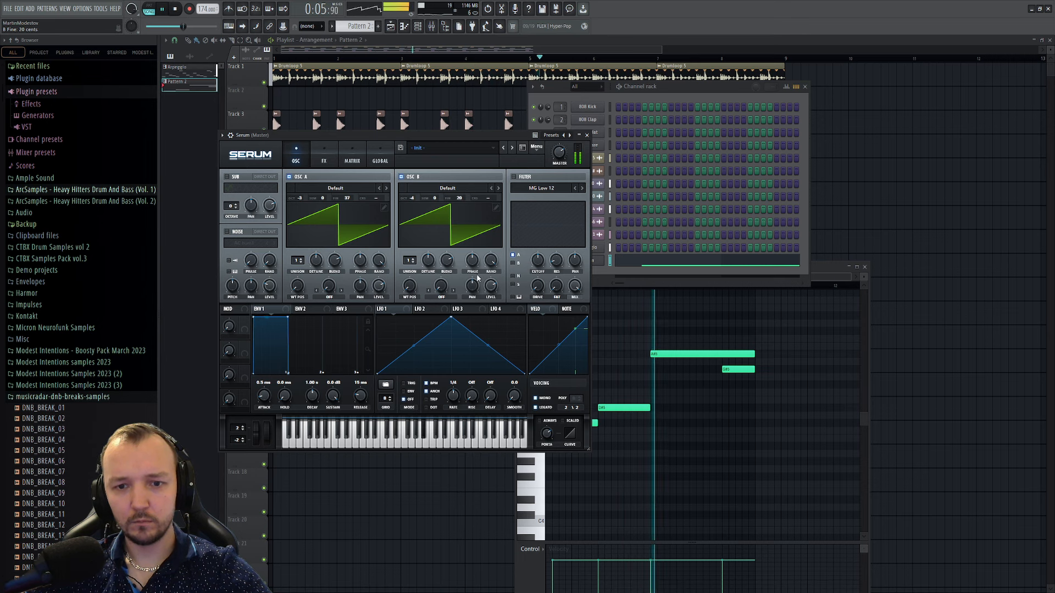
- Enable Serum's MG Low 24 filter for oscillators A and B with a 622 Hz cutoff, and raise oscillator B's octave
left_click(514, 176)
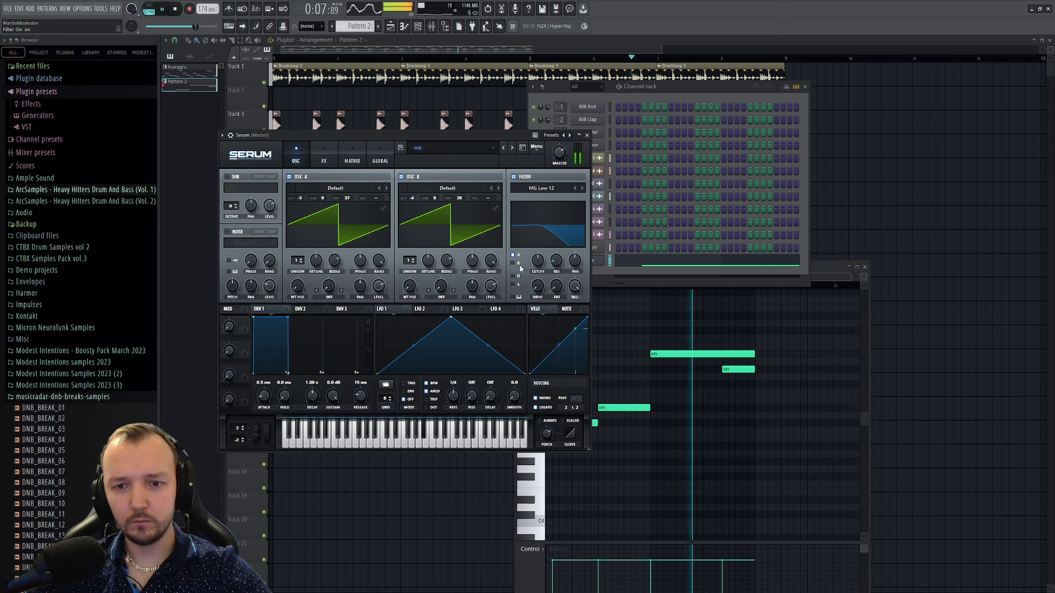
left_click_drag(538, 260, 538, 271)
left_click(582, 188)
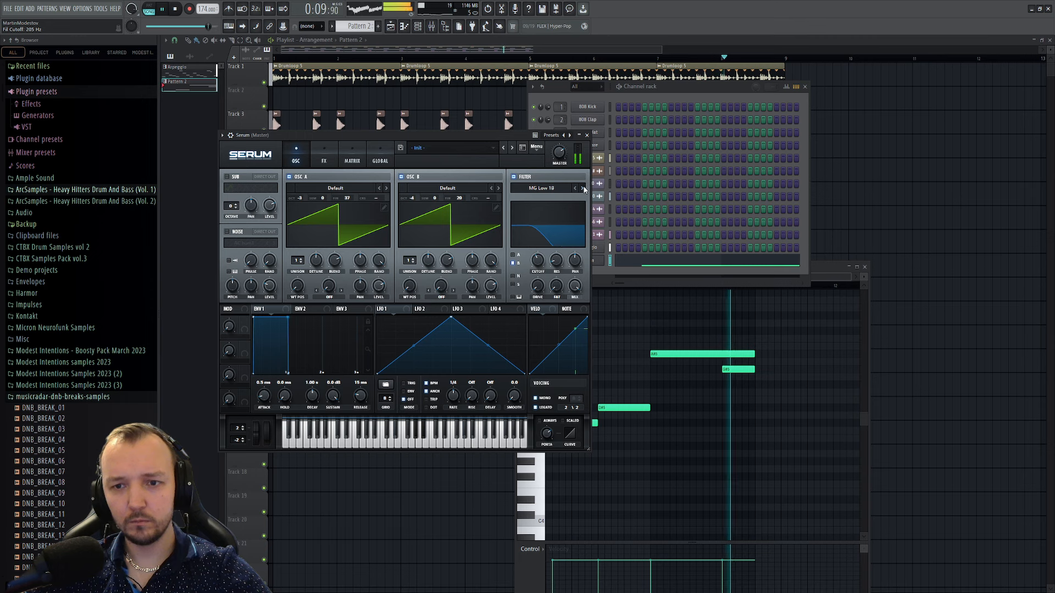
left_click(583, 188)
left_click(513, 255)
left_click_drag(538, 265, 538, 262)
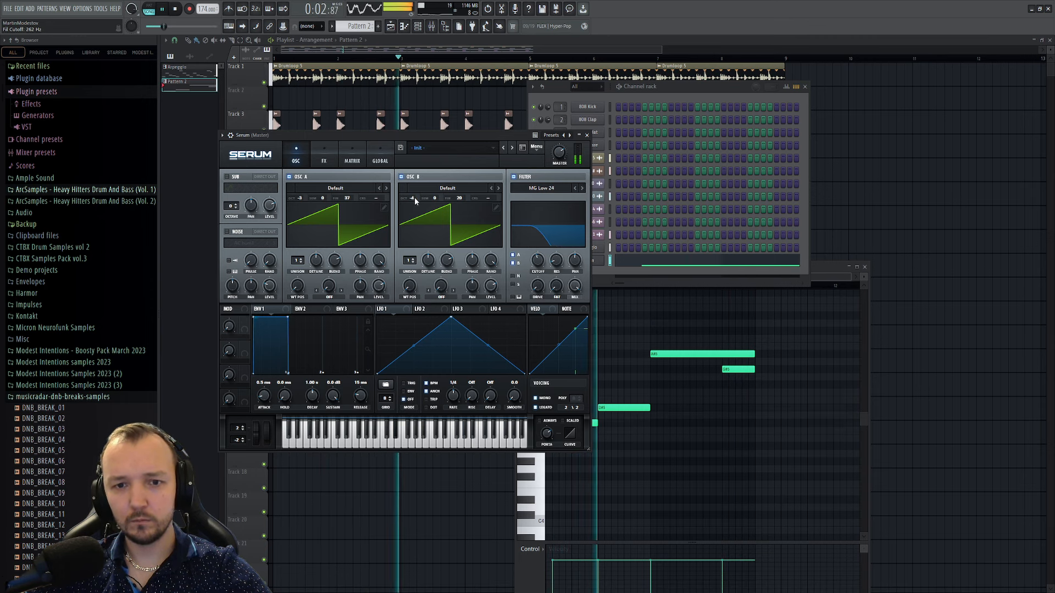
left_click_drag(413, 199, 412, 192)
left_click_drag(539, 263, 539, 258)
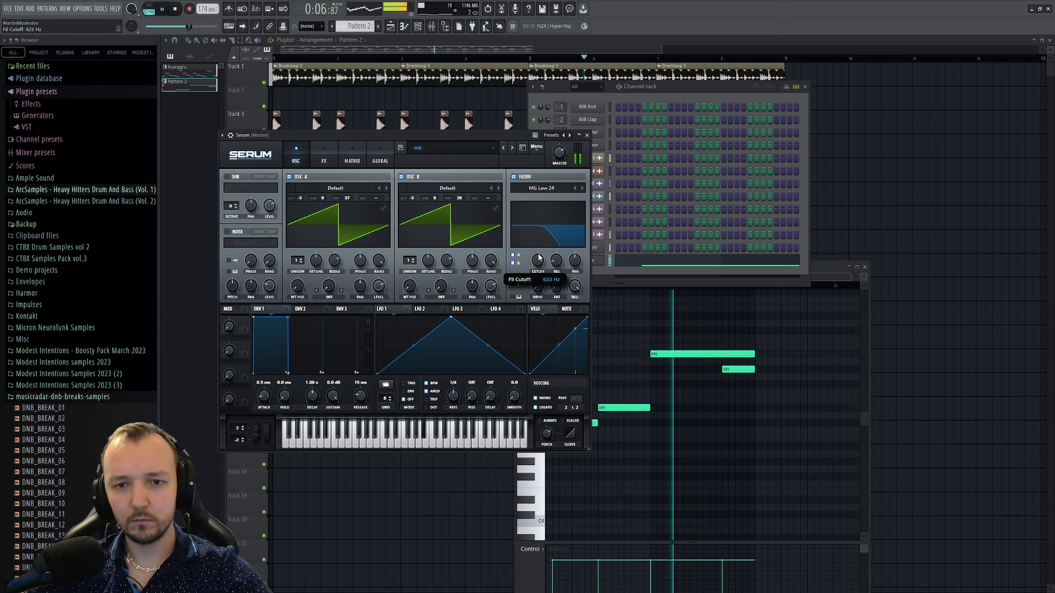
- Add an A#4 note from bar 5 to bar 9 and copy the C#5 and D#5 notes one octave higher
left_click(695, 444)
key("space")
left_click(648, 446)
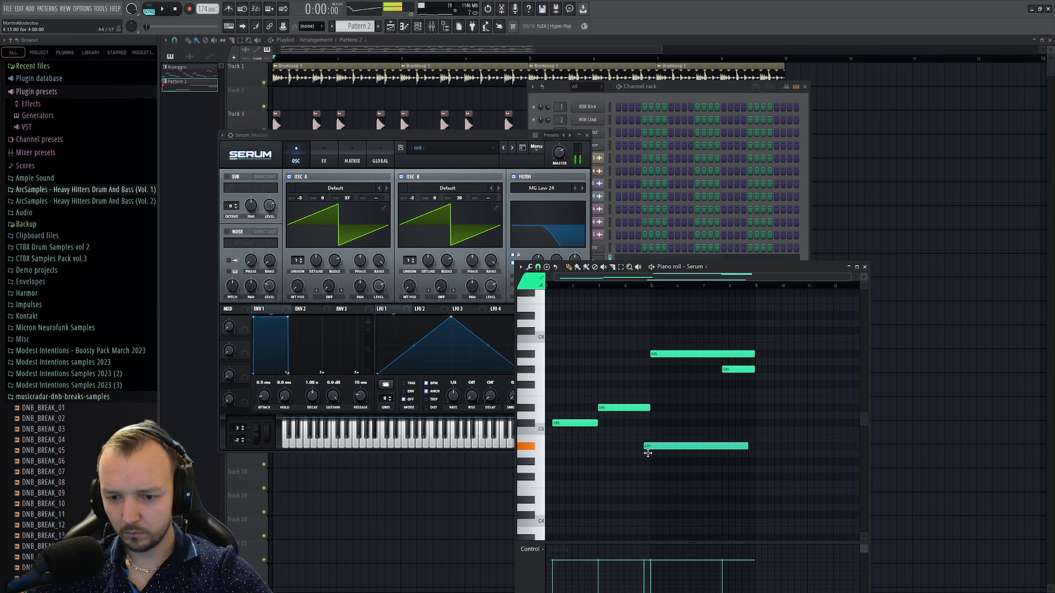
mouse_move(655, 389)
left_mouse_down()
mouse_move(626, 417)
mouse_move(578, 426)
mouse_move(576, 333)
left_mouse_up()
key("space")
key("space")
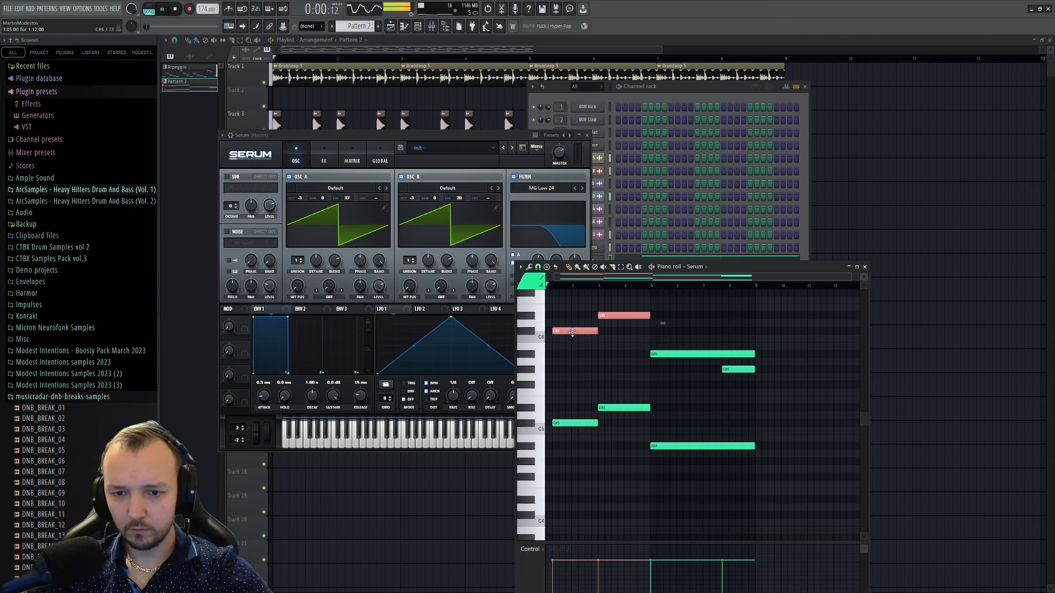
key("space")
- Turn off Mono and Legato in Serum's voicing while playing the song
left_click(489, 223)
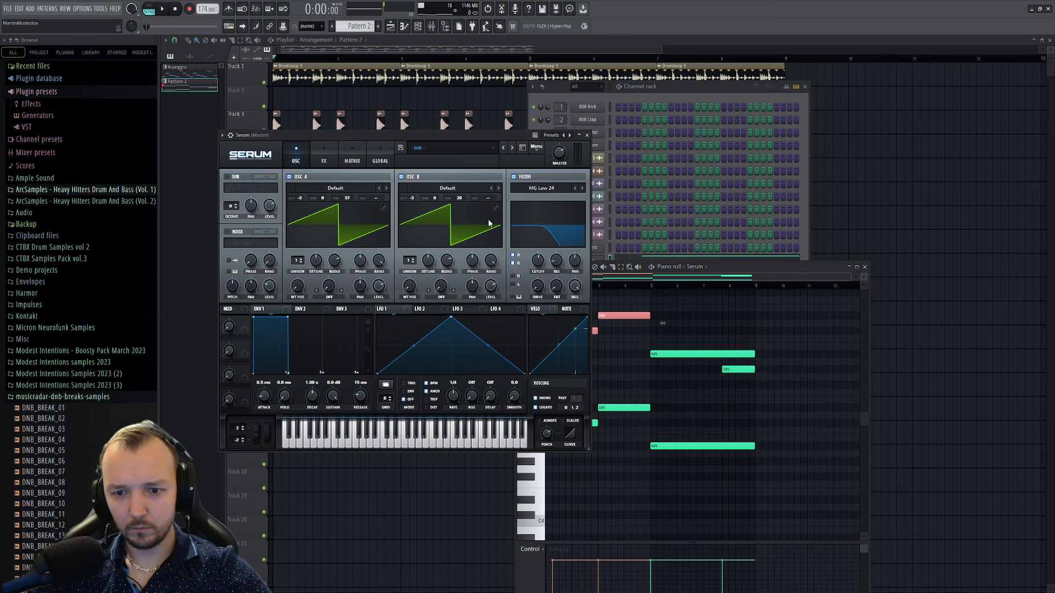
left_click(719, 416)
key("space")
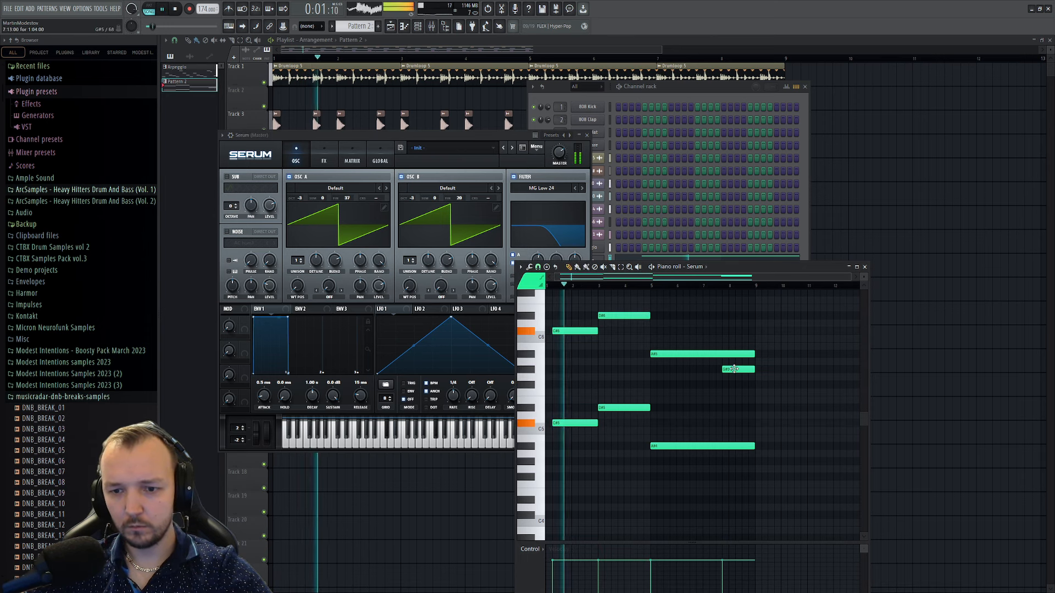
left_click(470, 134)
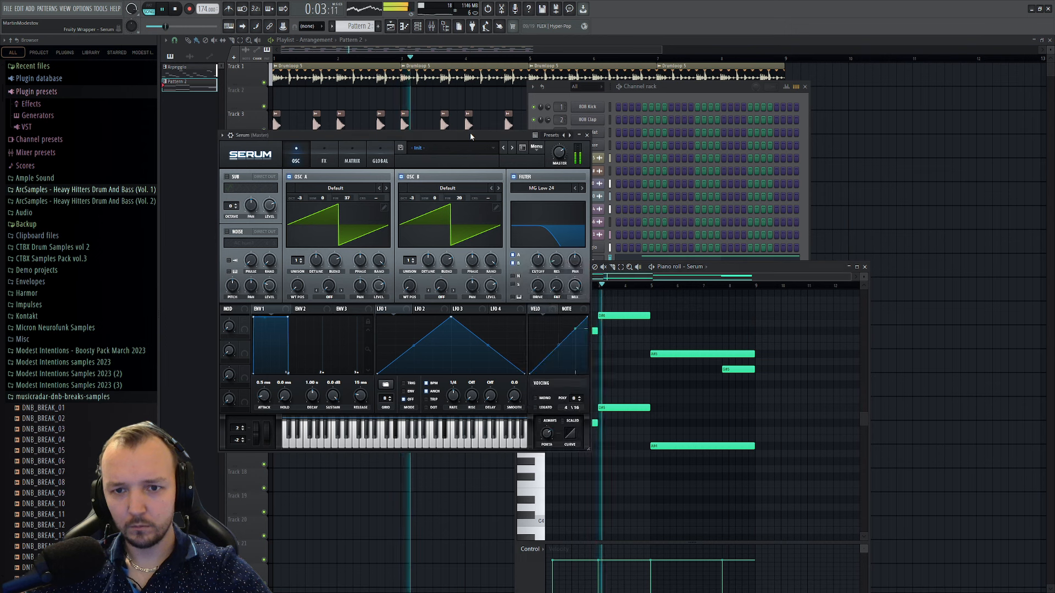
- Enable Legato in Serum's voicing and raise oscillator A's number of unison voices while the song plays
key("space")
left_click(538, 407)
key("space")
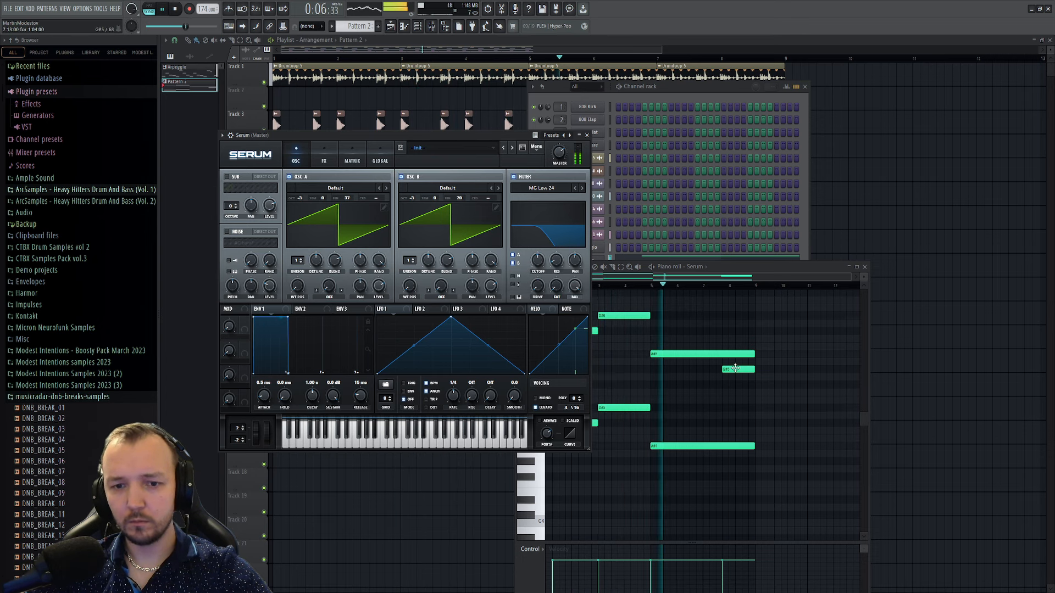
left_click_drag(297, 260, 335, 280)
- Delete the short upper note ending at bar 9 and adjust Serum's filter cutoff
left_click(627, 316)
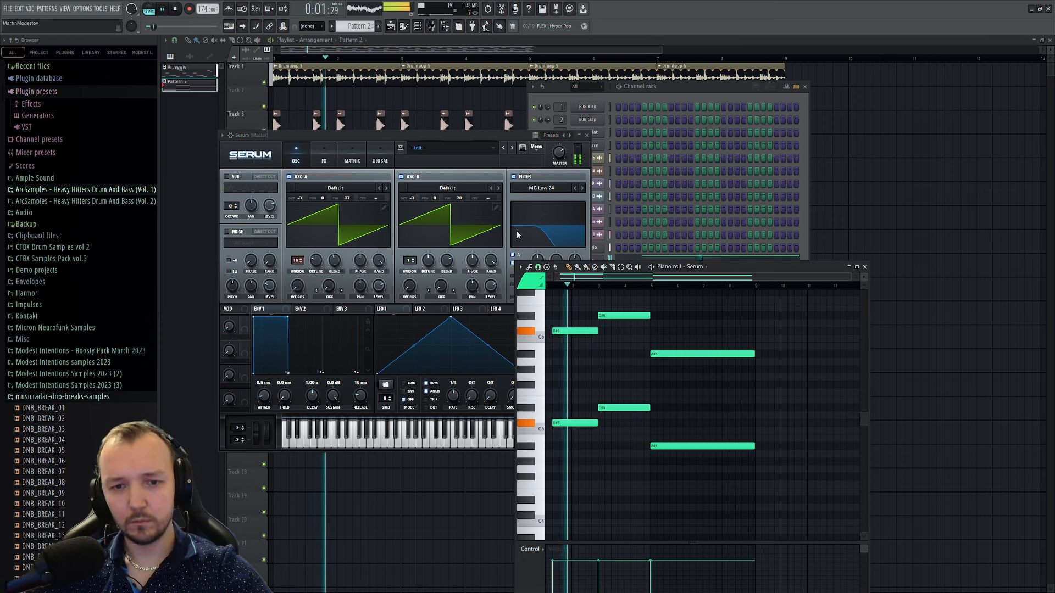
left_click(479, 137)
left_click_drag(537, 261, 557, 264)
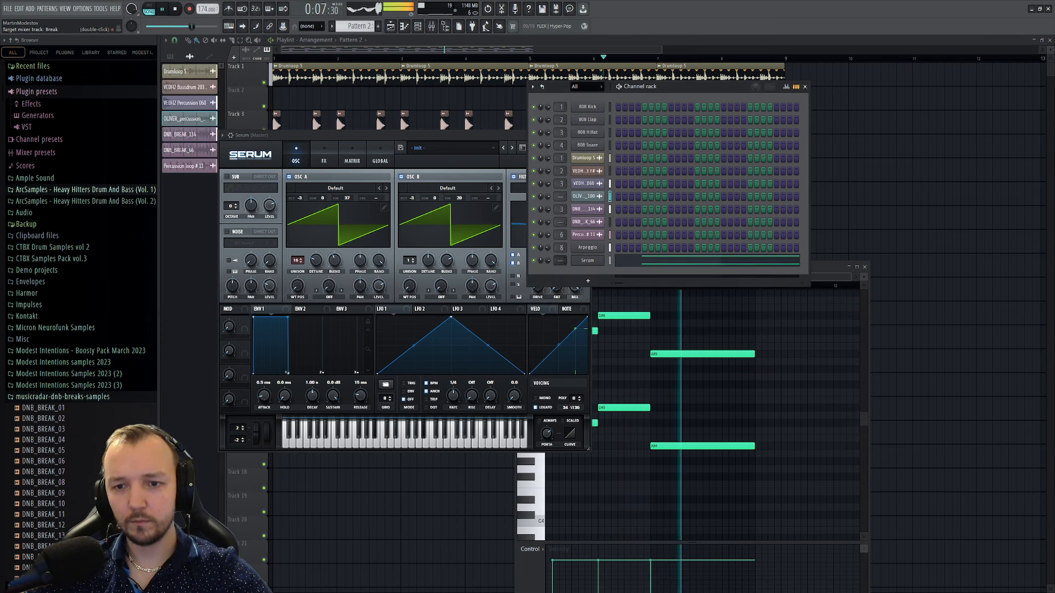
- Route Serum to insert 14 through a Fruity Limiter with about -7.3 dB gain, and set the master limiter's gain to about 5.7 dB
left_click(432, 27)
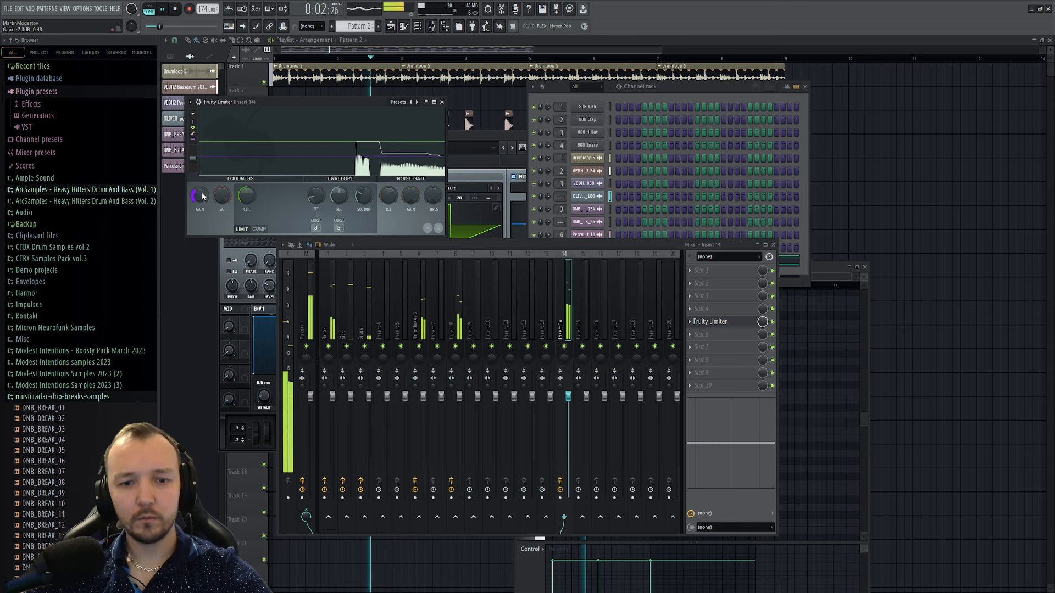
left_click(307, 297)
left_click(710, 385)
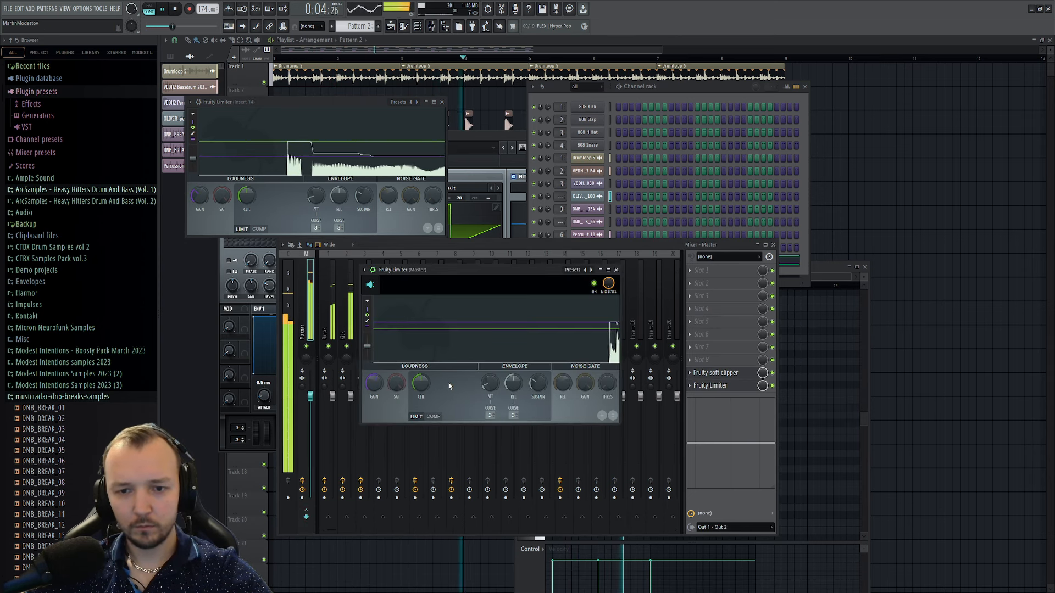
left_click_drag(421, 383, 370, 363)
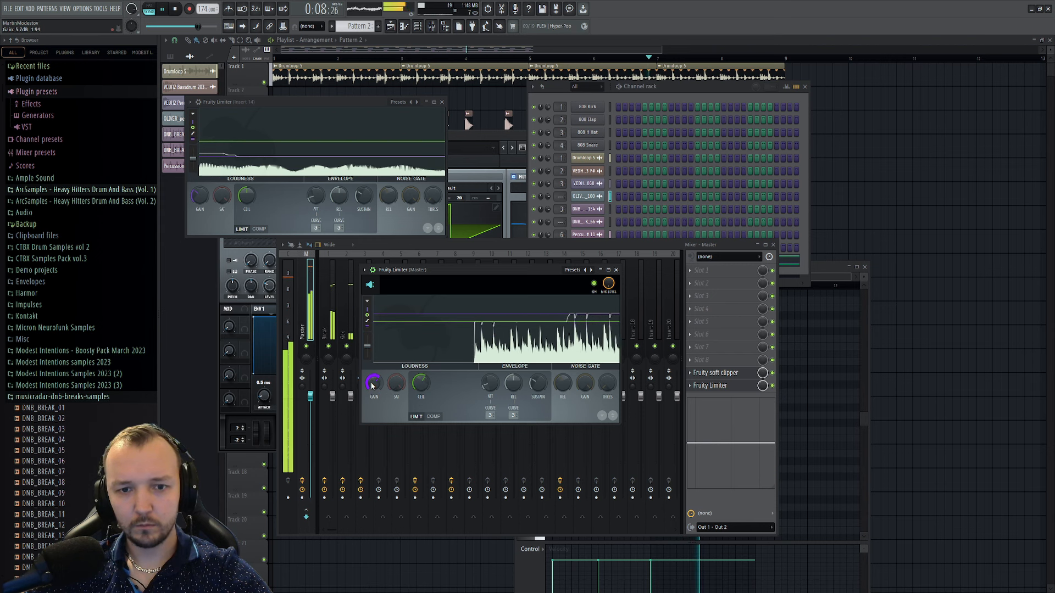
- Rename the Serum channel as Bass and its mixer insert 14 as Mid bass
left_click(763, 136)
left_click(585, 261)
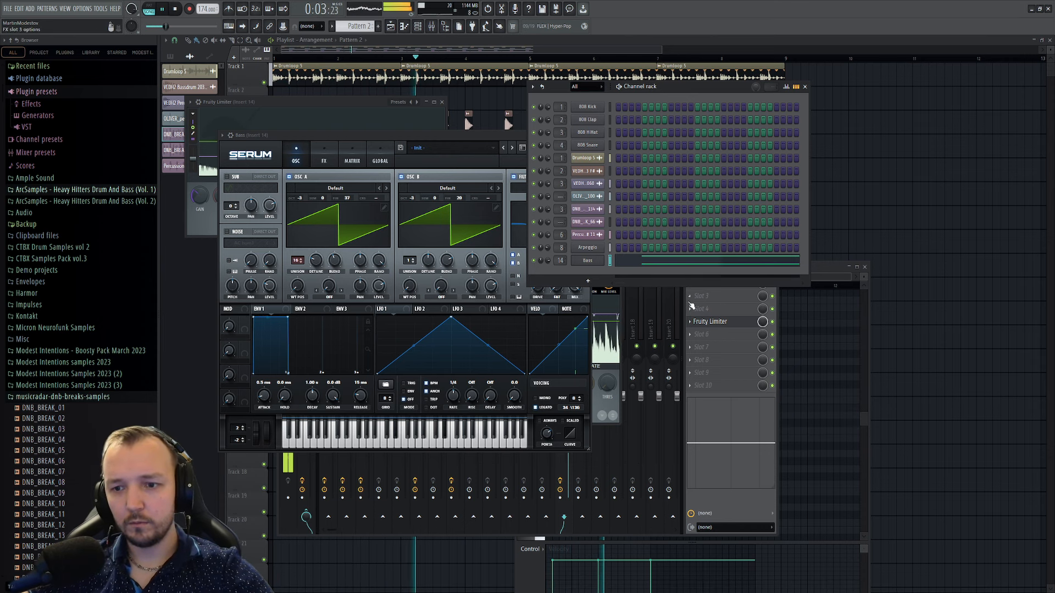
left_click(431, 26)
left_click(432, 25)
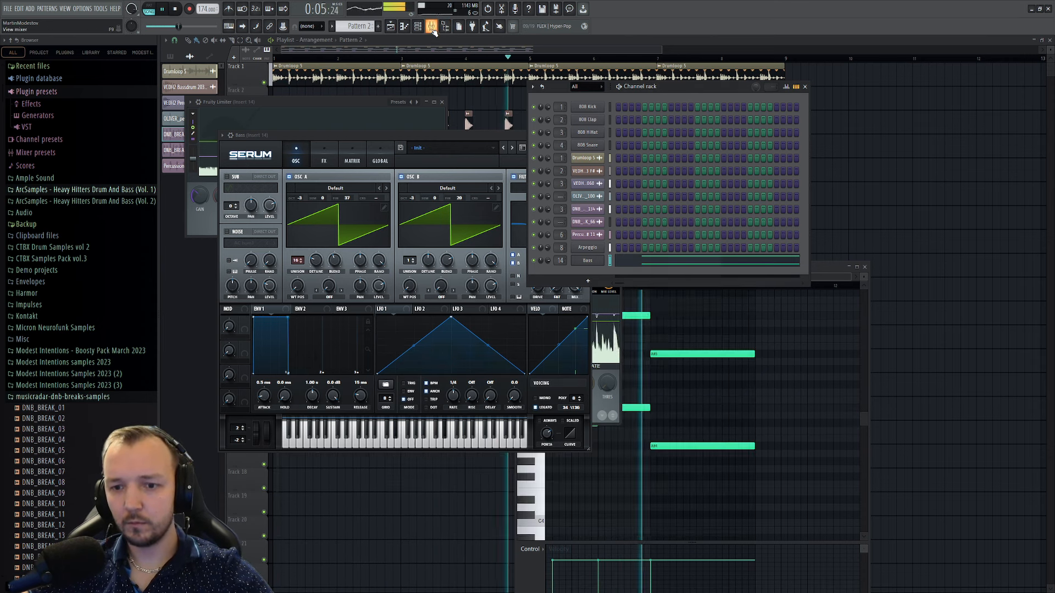
left_click(431, 26)
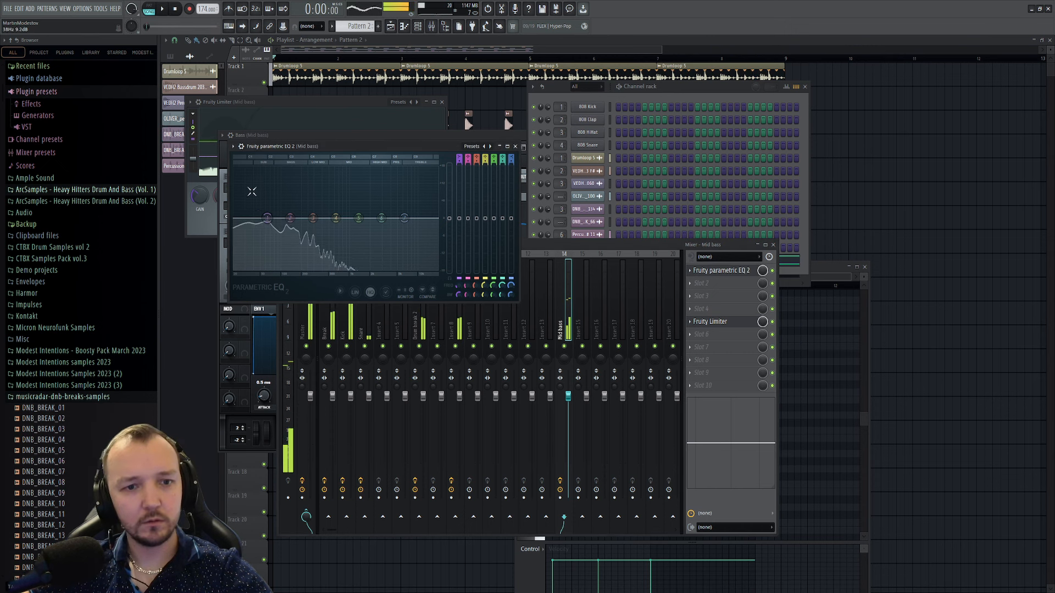
- Apply the 40Hz ~ 18kHz cut preset in the Mid bass track's Fruity parametric EQ 2, with band 1 at about 94 Hz
key("space")
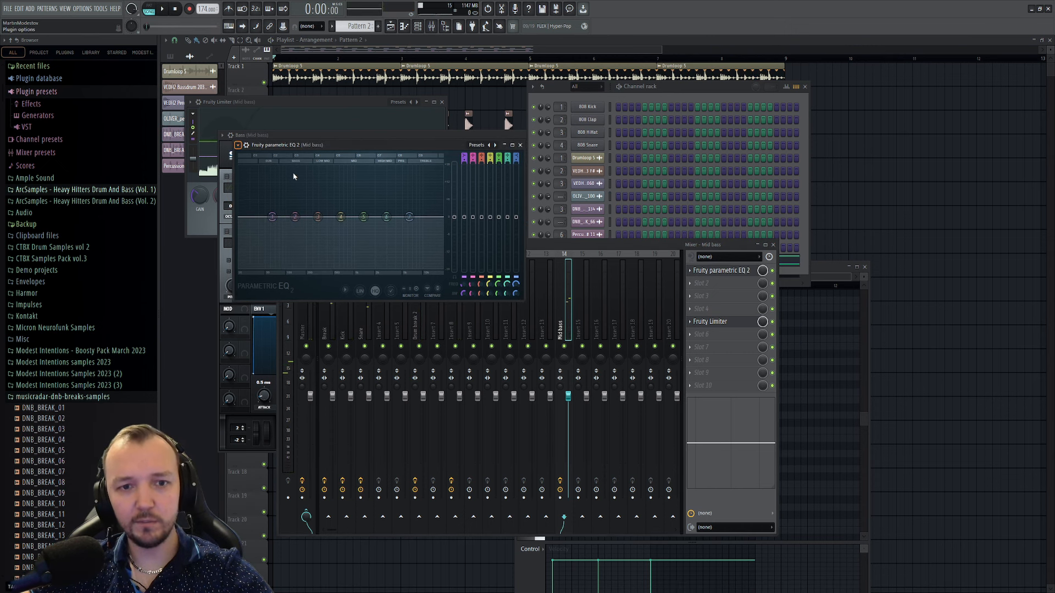
key("space")
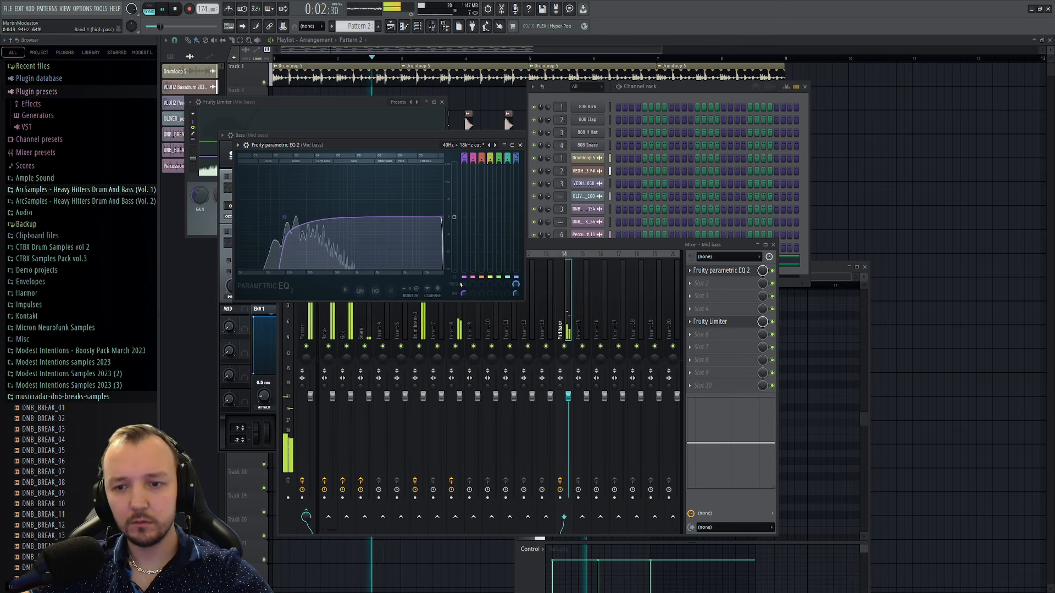
left_click(553, 260)
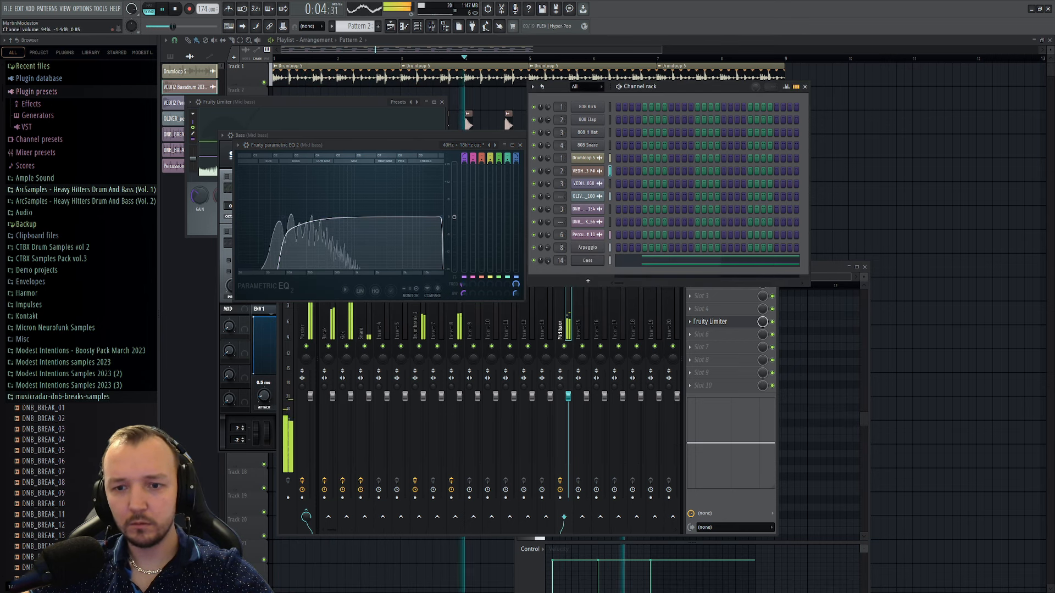
- Stop playback and add a second Serum instrument as a new channel below Bass
left_click(659, 262)
key("ctrl+a")
key("space")
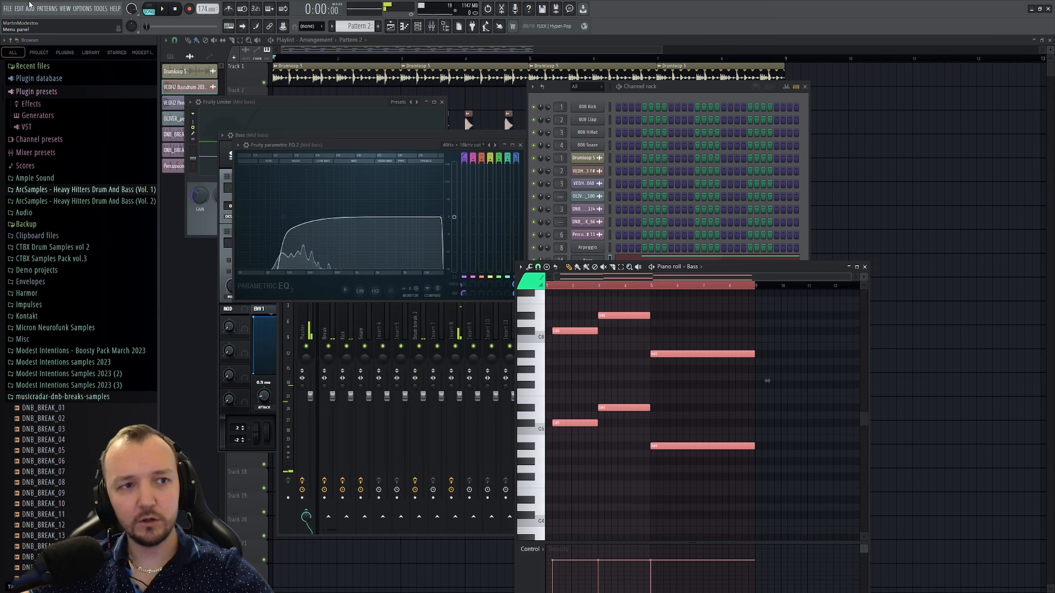
left_click(576, 203)
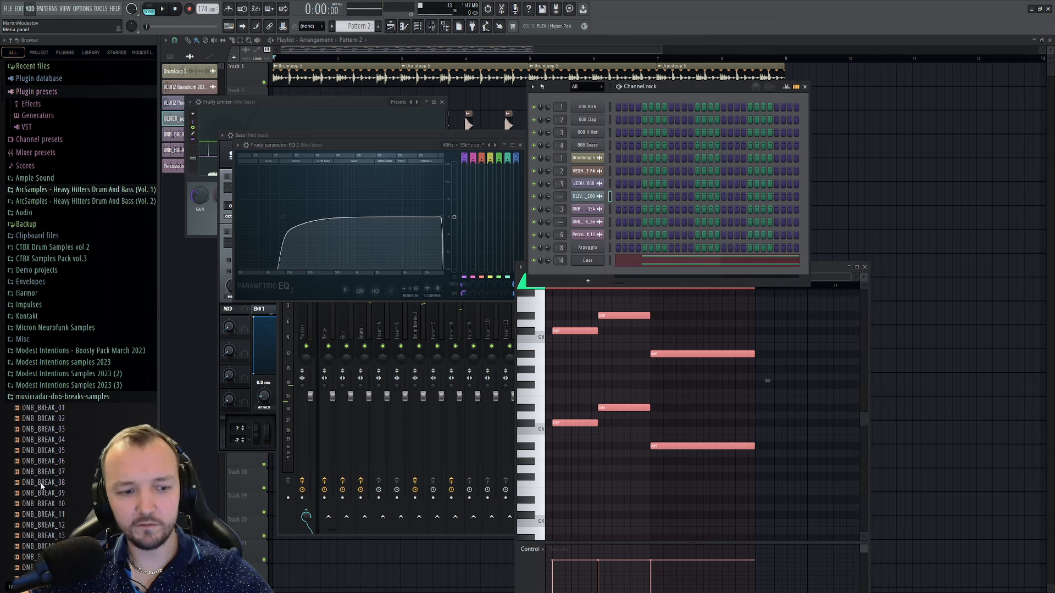
left_click(587, 261)
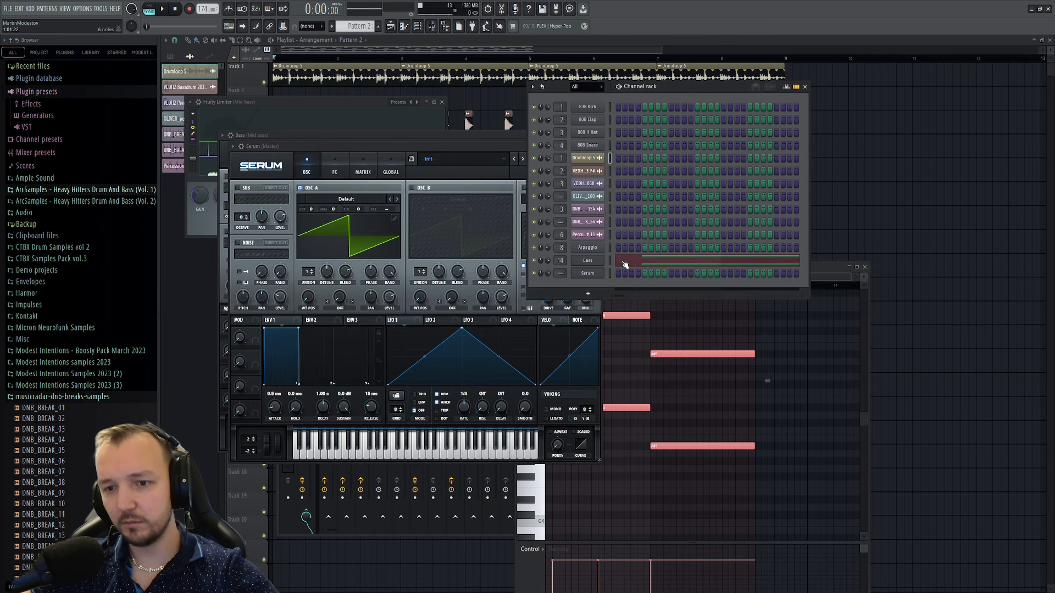
- Draw long C#5, D#5 and A#4 notes for the new Serum channel, following the Bass ghost notes up to bar 9
left_click(622, 260)
key("ctrl+a")
left_click(690, 179)
left_click(610, 274)
key("F7")
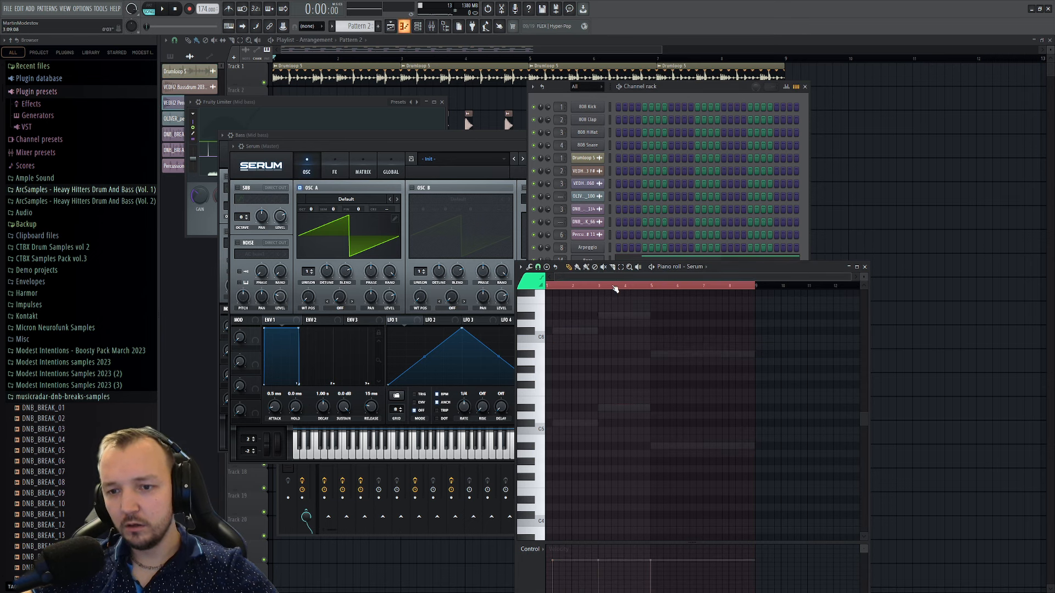
scroll(618, 407, "down", 4)
scroll(617, 408, "up", 4)
left_click(568, 401)
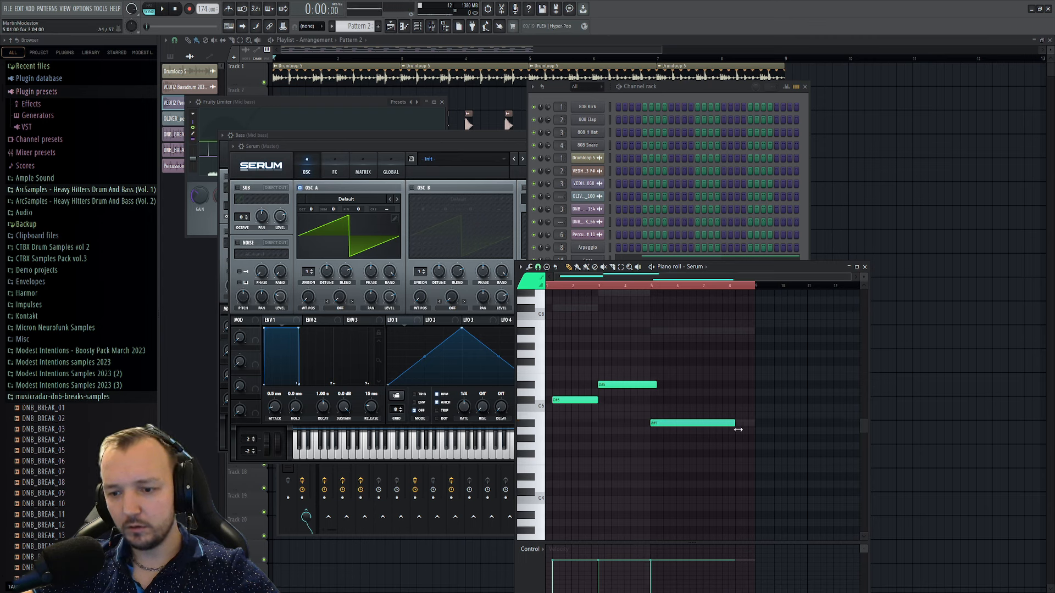
- Play the pattern on its own and rename the new Serum channel as Sub bass
left_click(155, 6)
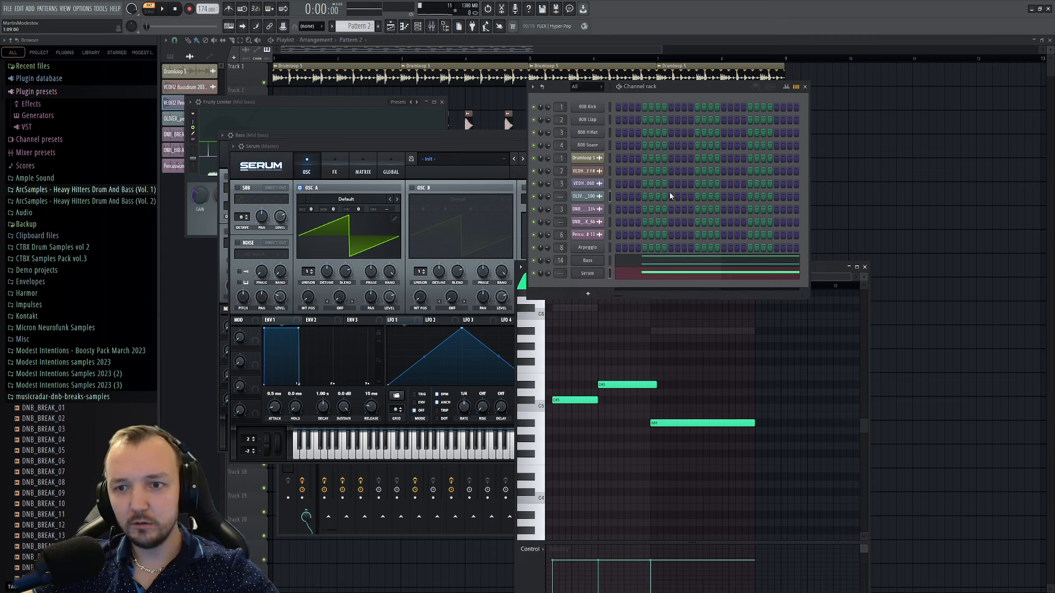
key("space")
left_click(587, 274)
left_click(587, 274)
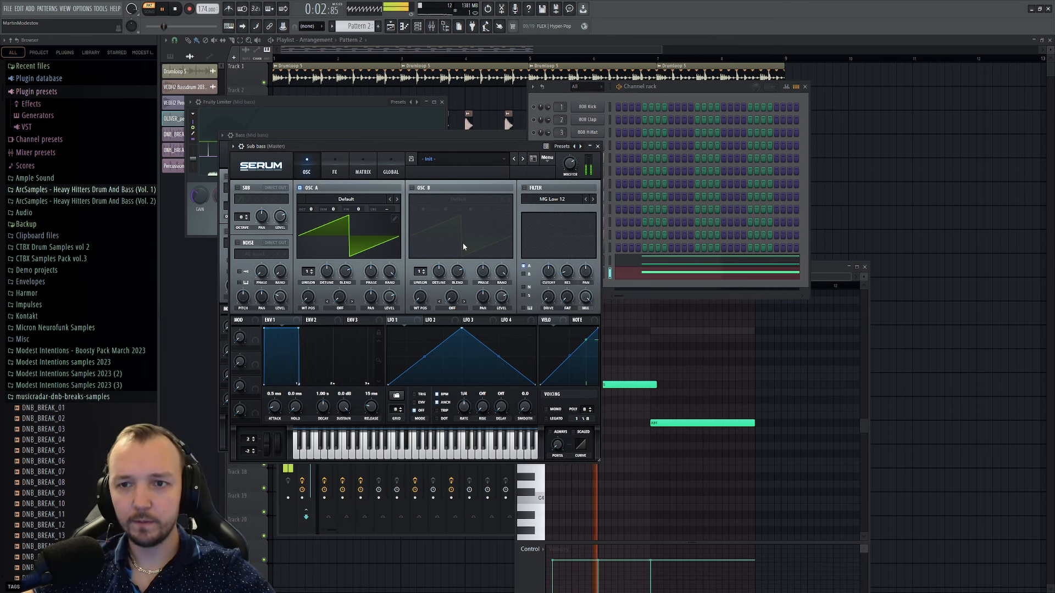
- Use Analog_BD_Sin on both Sub bass oscillators, with A at octave -2 and B at octave -1 and +7 semitones
left_click(421, 188)
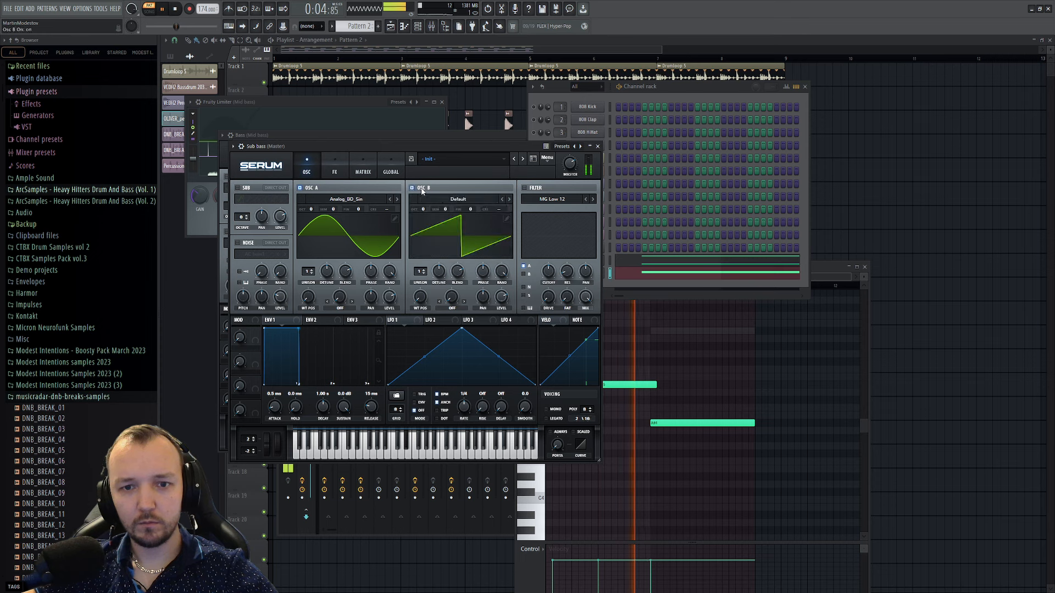
left_click_drag(422, 210, 449, 196)
left_click(509, 199)
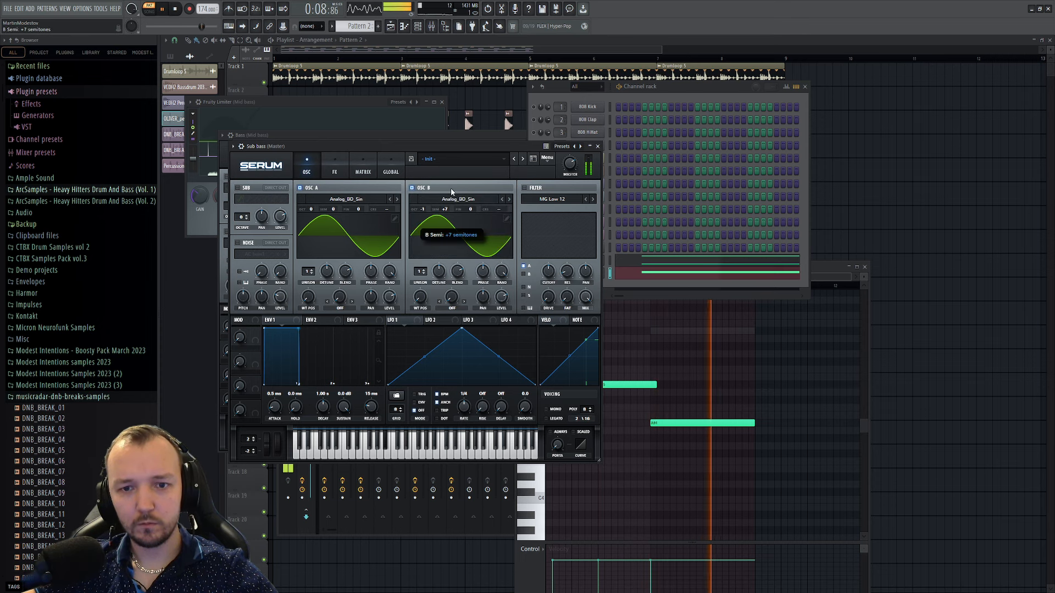
left_click_drag(311, 209, 308, 223)
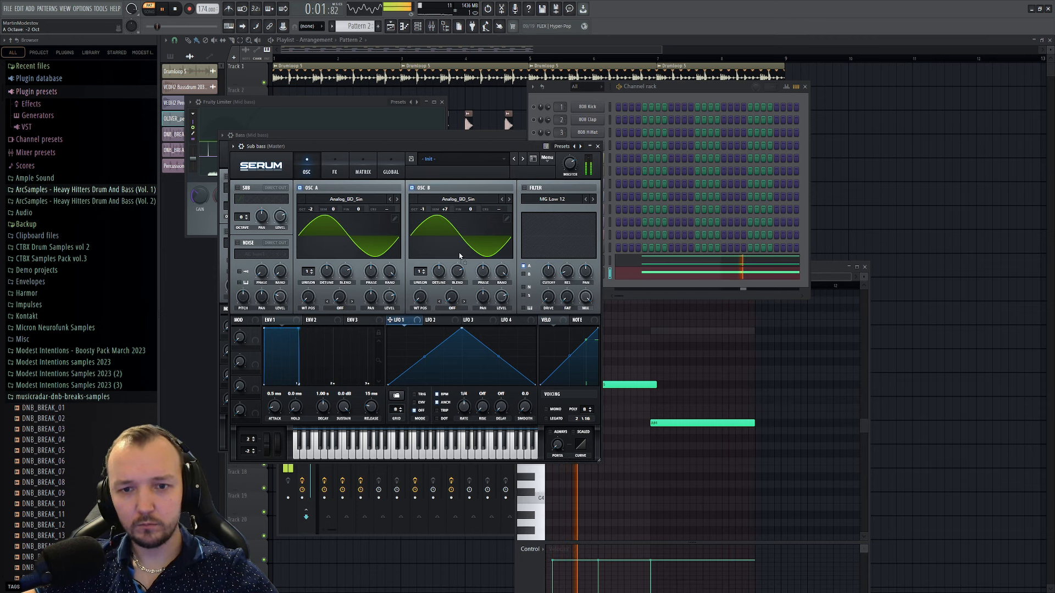
- Modulate oscillator B's level with LFO 1 at a 1/8 rate and set oscillator B's unison to 8
left_click_drag(499, 315, 502, 275)
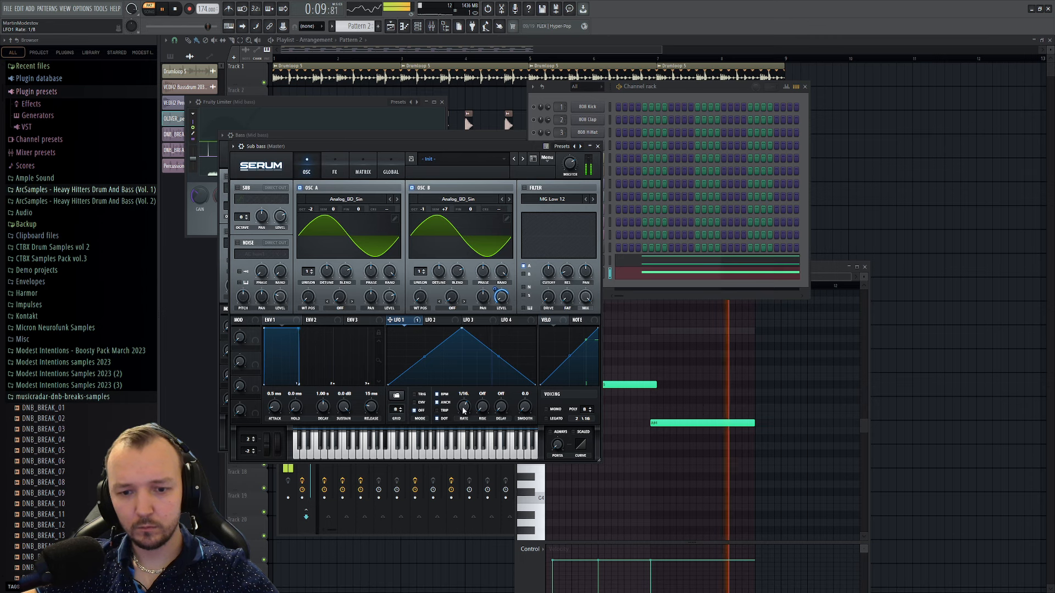
left_click_drag(464, 411, 462, 415)
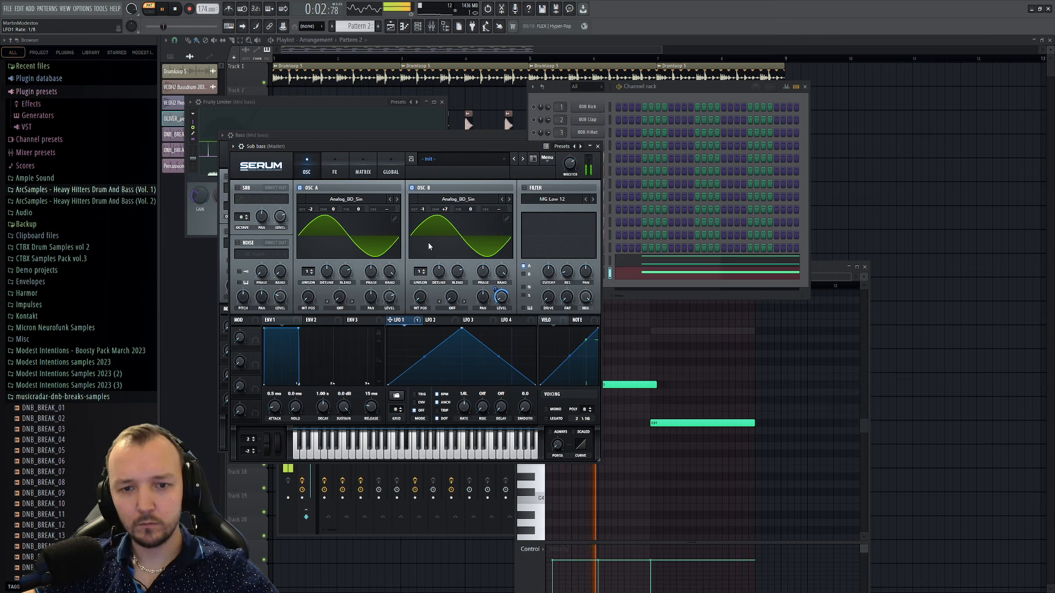
mouse_move(420, 273)
left_mouse_down()
mouse_move(439, 284)
mouse_move(420, 263)
left_mouse_up()
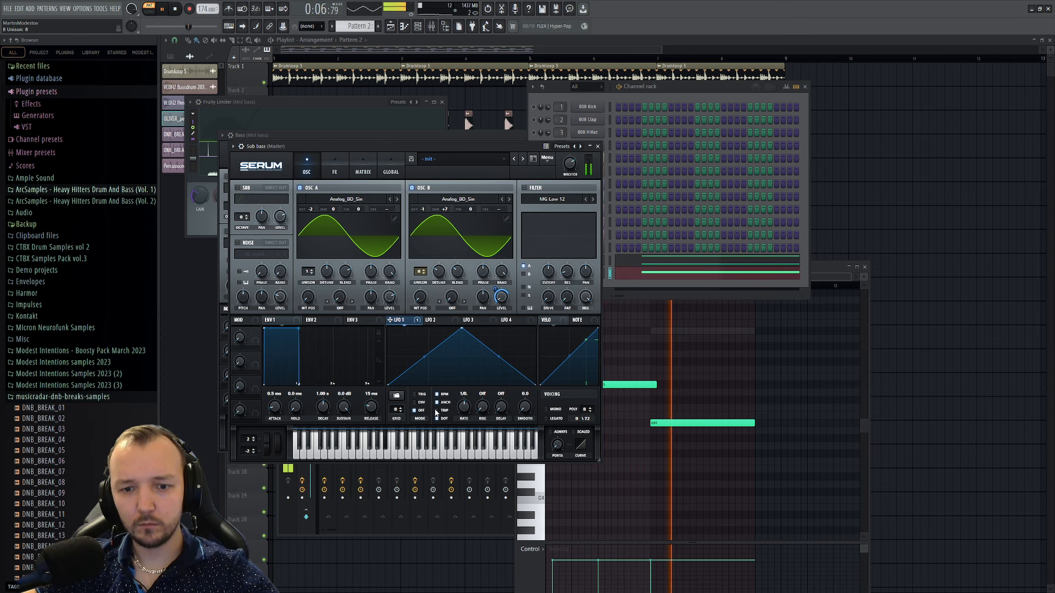
- Shorten the Sub bass D#5 note to end at bar 5 and enable the MG Low 24 filter for oscillators A and B
right_click(696, 387)
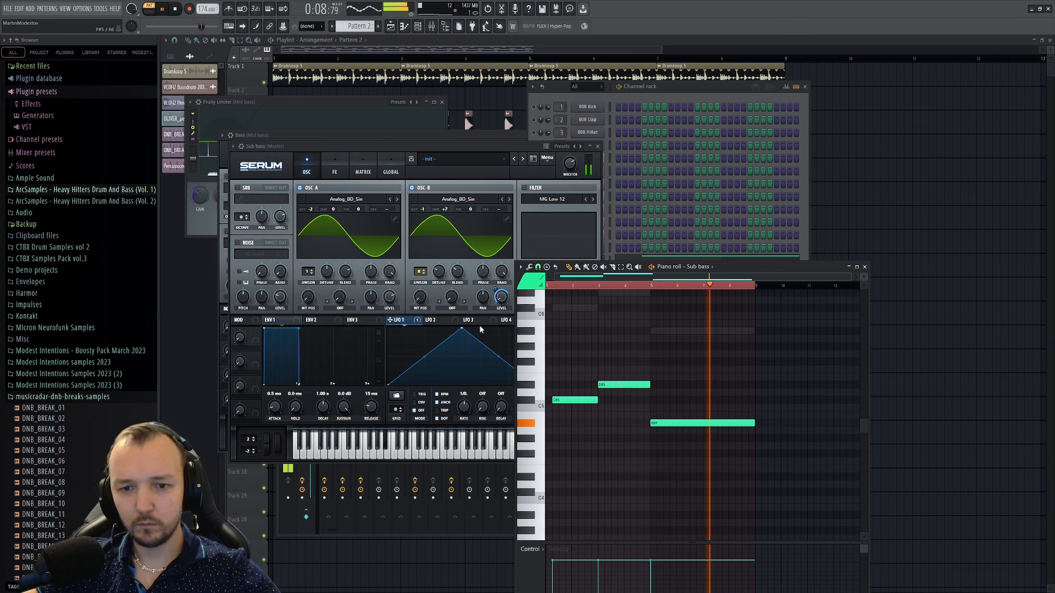
left_click(527, 195)
left_click(525, 188)
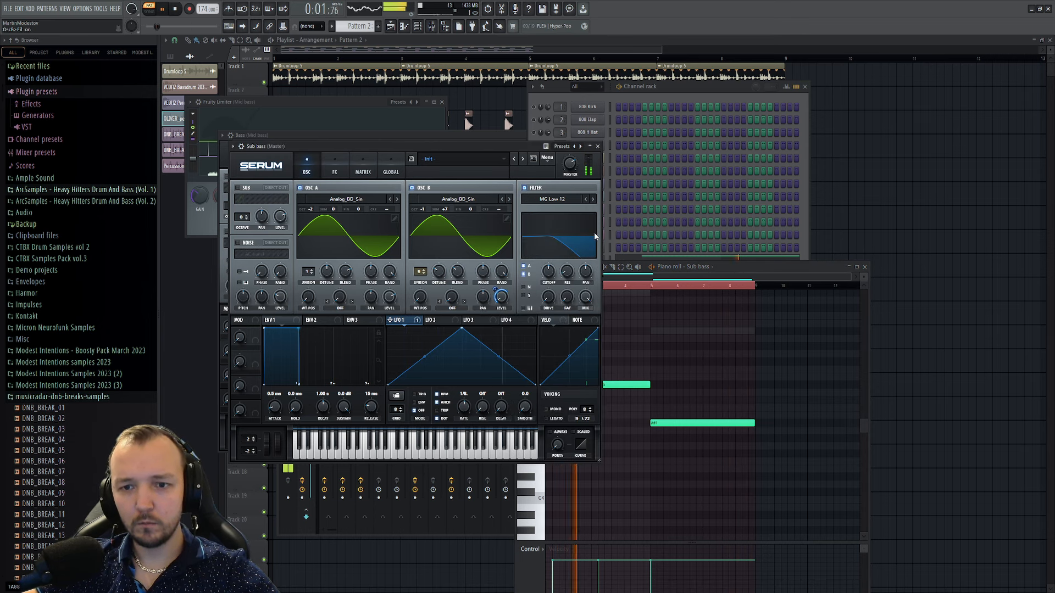
- Enable SoftClip distortion in the Sub bass effects with the drive at about 87%
left_click(334, 168)
left_click(241, 202)
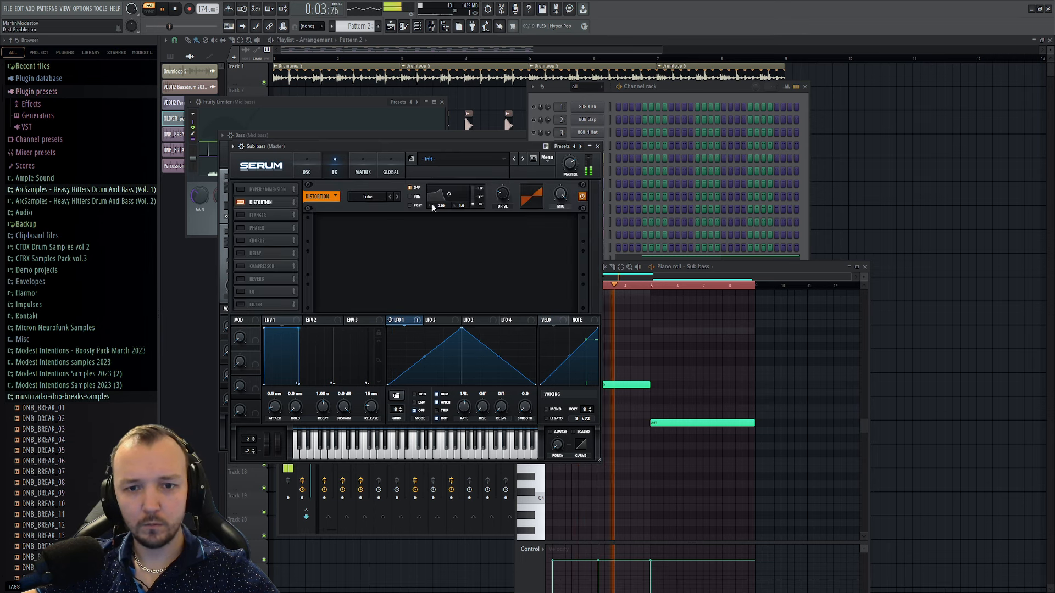
left_click(397, 196)
left_click_drag(502, 193, 522, 146)
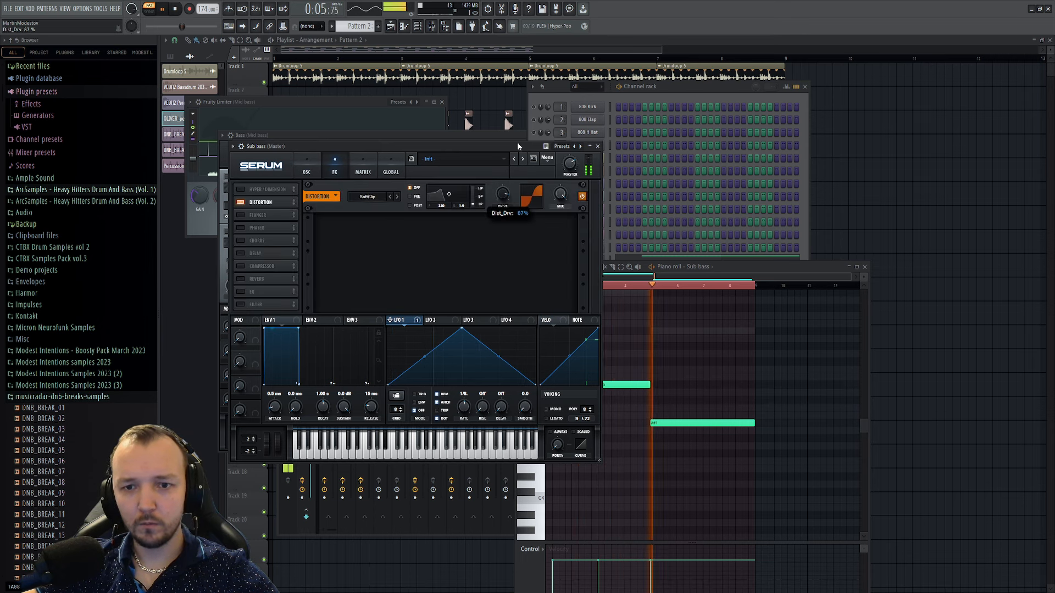
- Set envelope 1's attack to 12 ms and LFO 1's modulation amount on oscillator B's level to 27
left_click(308, 169)
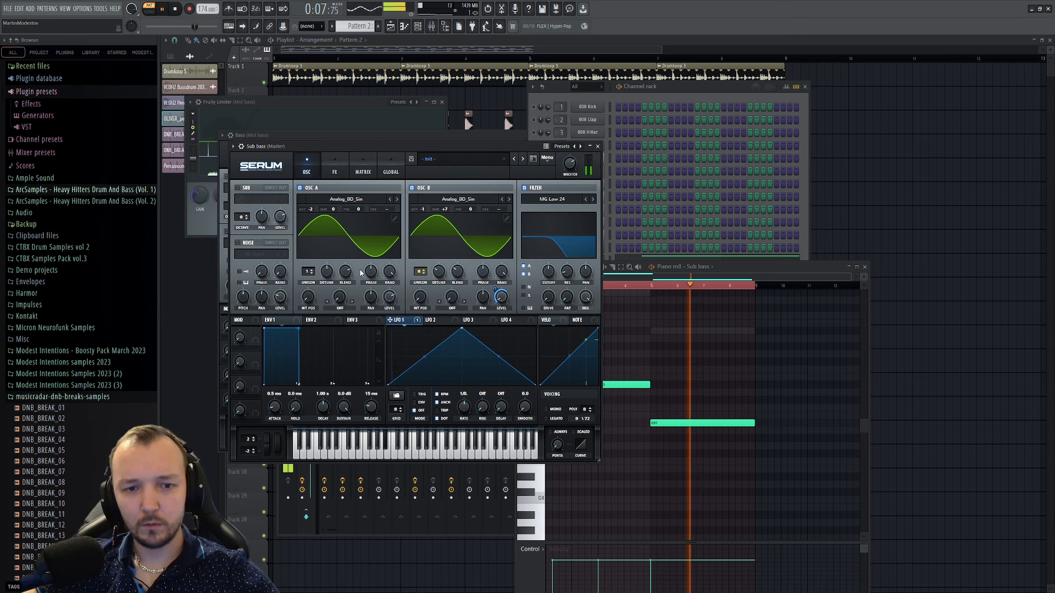
left_click_drag(274, 408, 275, 404)
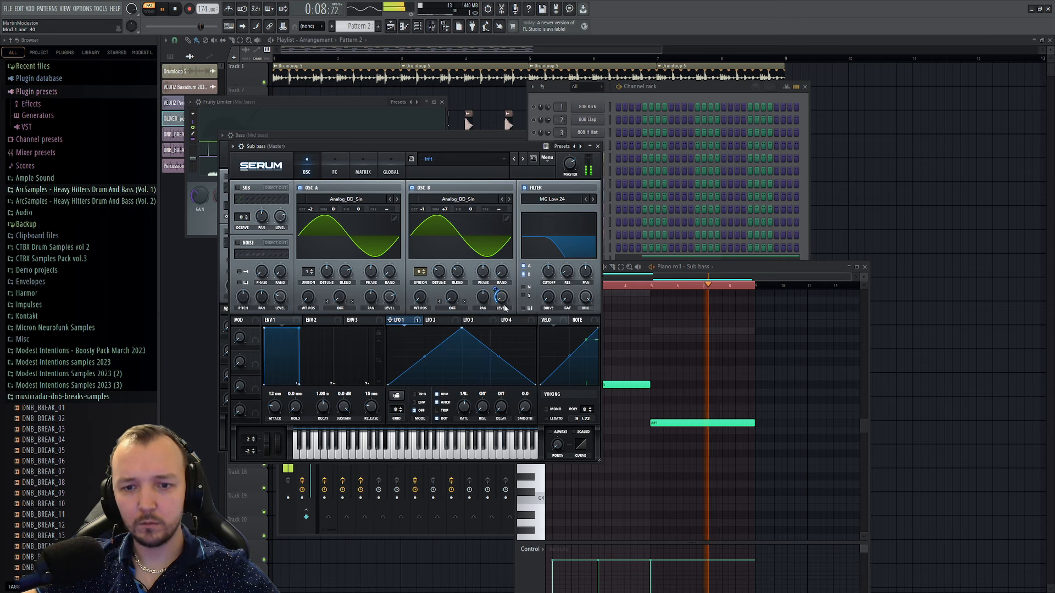
mouse_move(497, 291)
left_mouse_down()
mouse_move(498, 301)
mouse_move(497, 292)
left_mouse_up()
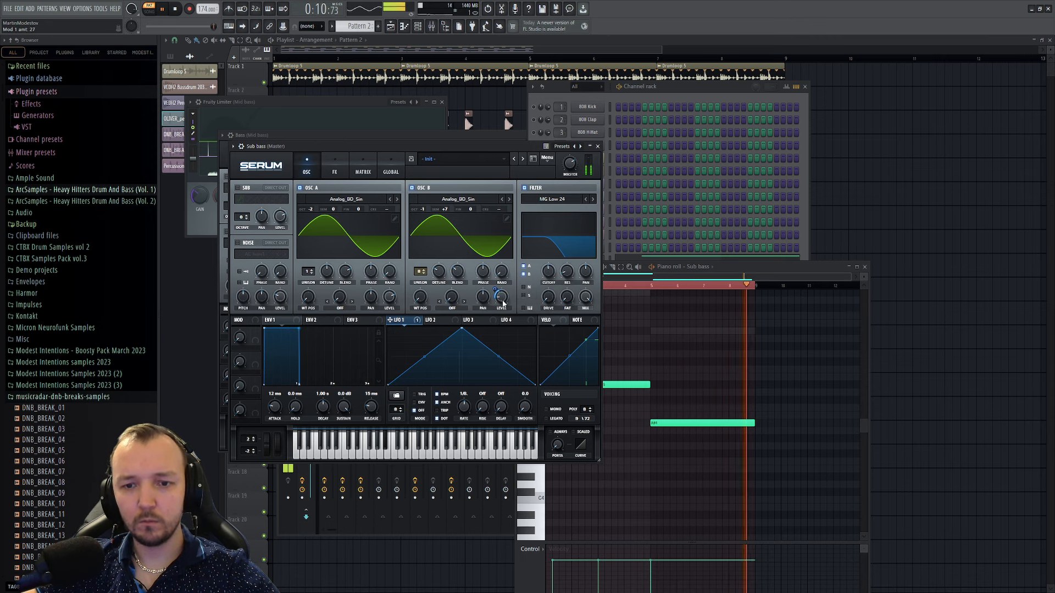
- Route the Sub bass channel to mixer insert 15, select all its notes, and return to the playlist alone to play the song
left_click(659, 206)
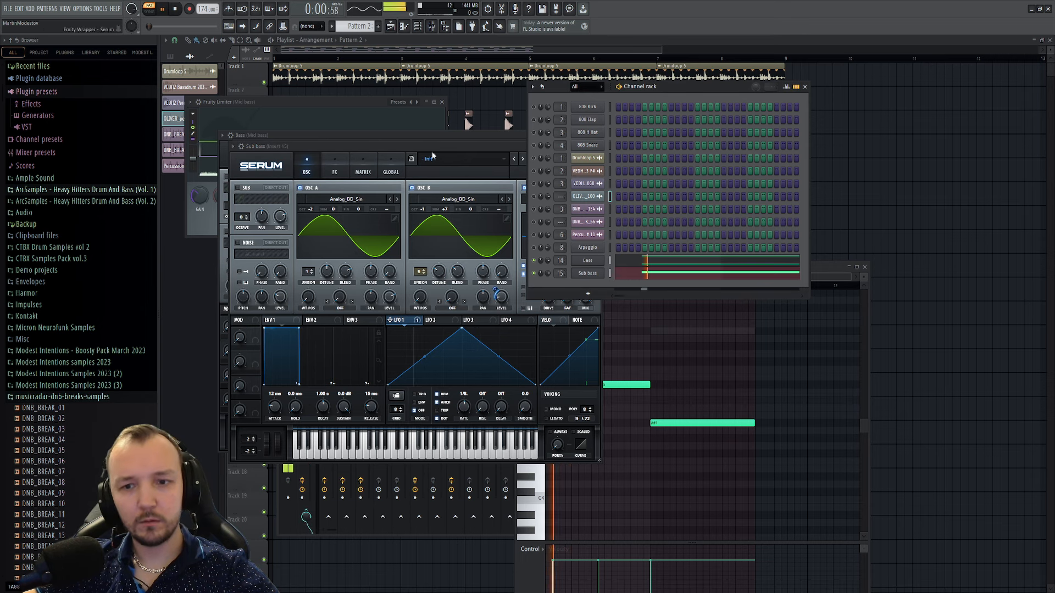
left_click(645, 273)
left_click(639, 274)
key("ctrl+a")
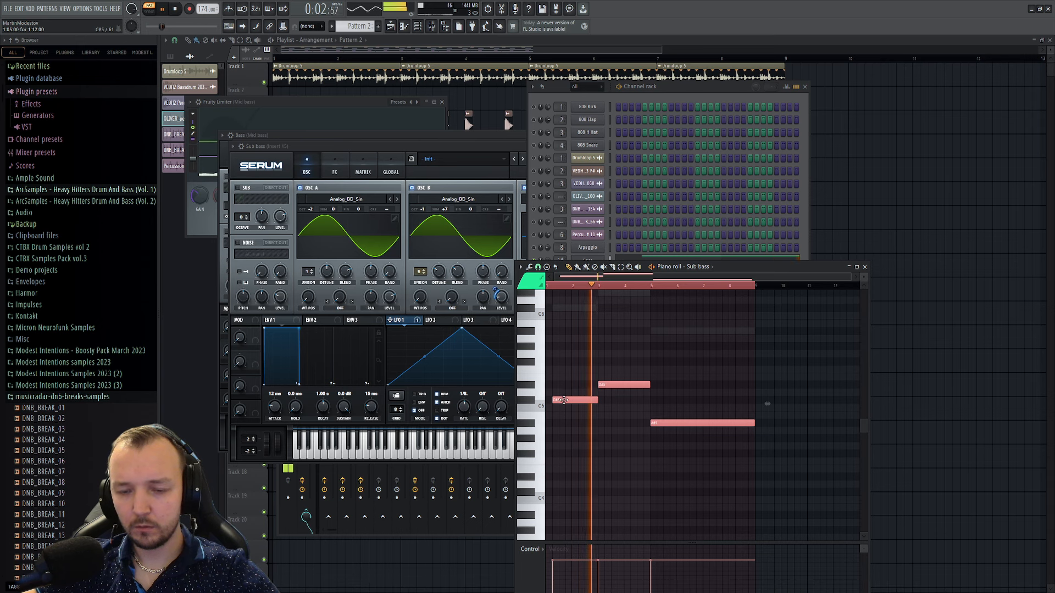
key("F12")
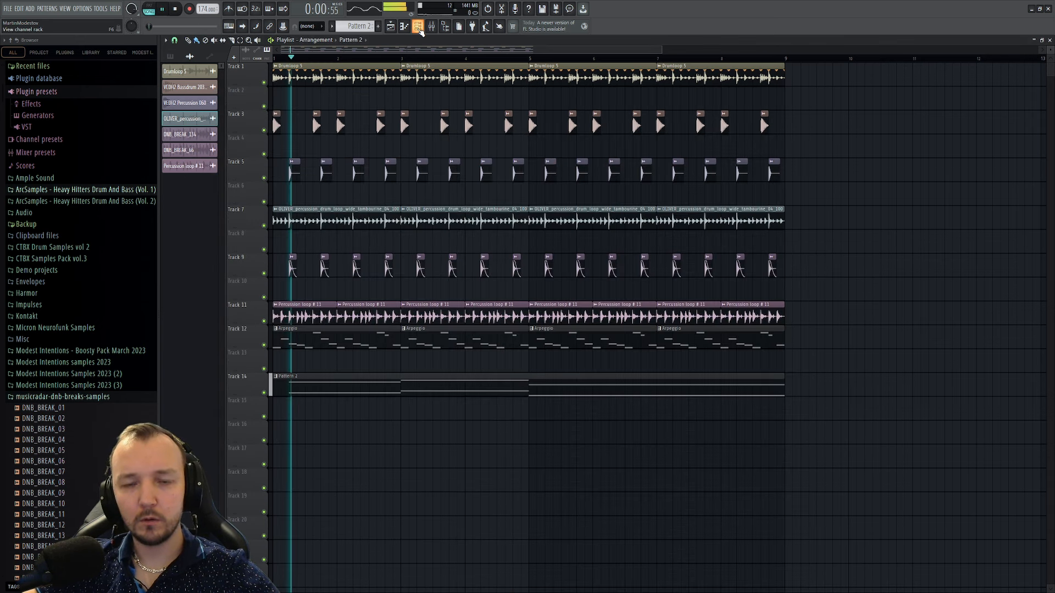
- Transpose all Sub bass notes and all Bass notes in Pattern 2 up by five semitones in the piano roll
key("F6")
key("F7")
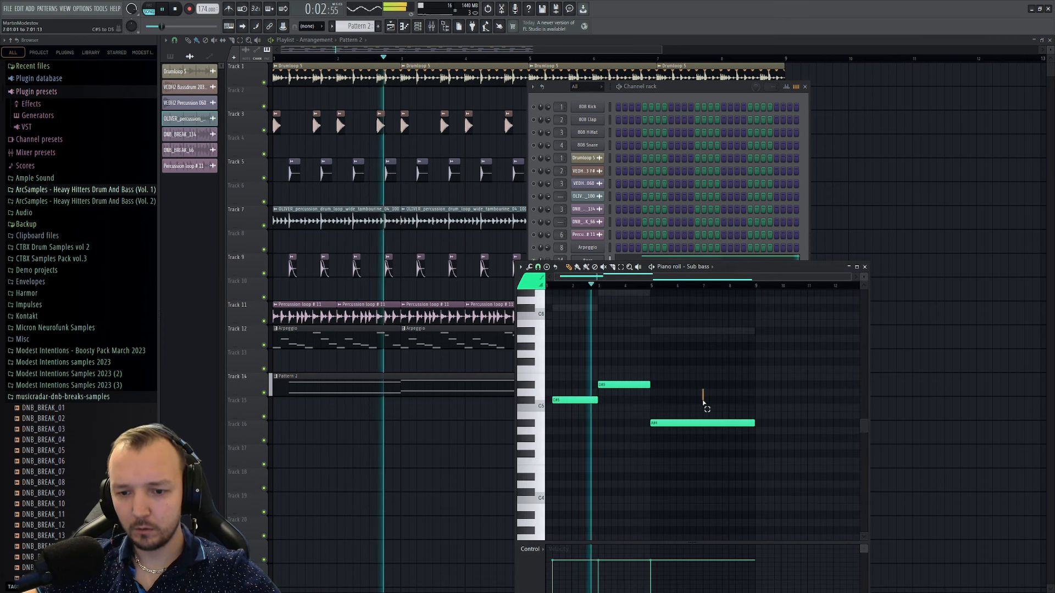
key("space")
key("ctrl+a")
key("shift+Up")
key("shift+Up")
left_click_drag(564, 378, 566, 360)
right_click(572, 398)
right_click(572, 398)
key("ctrl+a")
left_click_drag(571, 398, 576, 360)
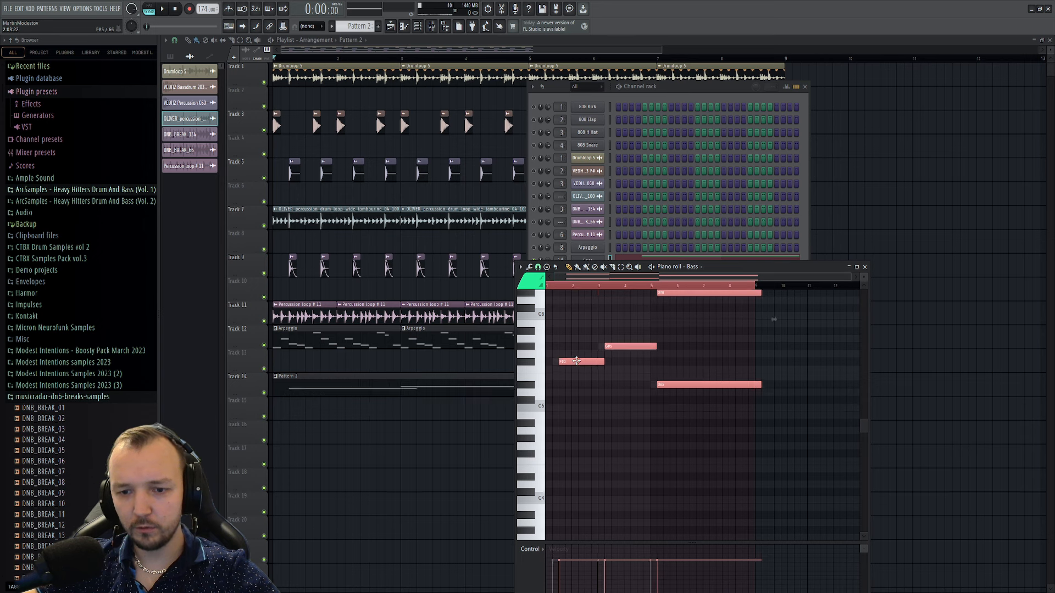
- Transpose all notes of the Arpeggio pattern up by about five semitones and return to the playlist alone
double_click(480, 345)
key("ctrl+a")
scroll(608, 396, "up", 8)
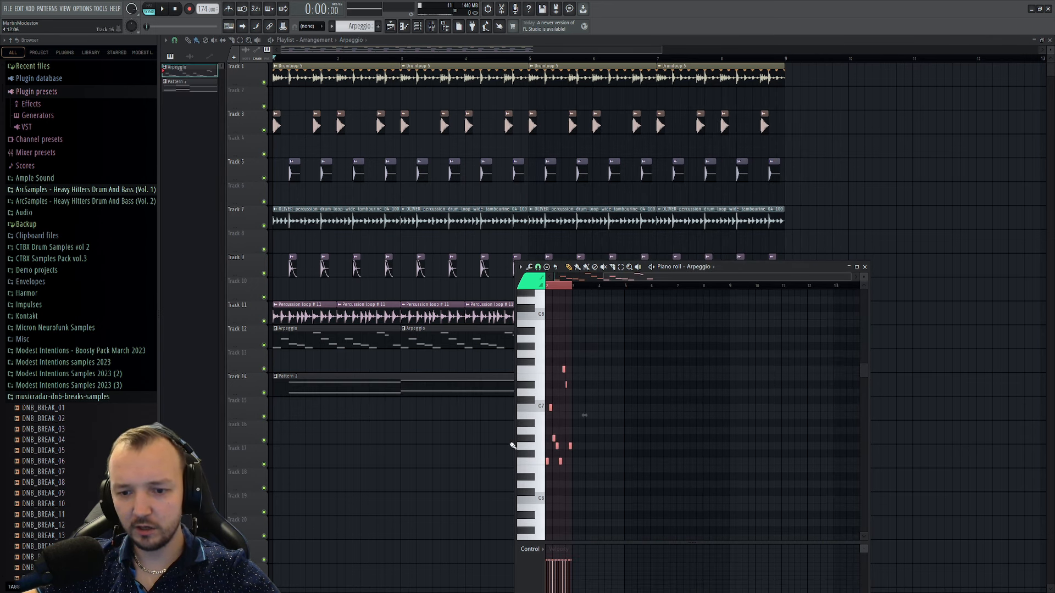
scroll(513, 440, "up", 9)
left_click_drag(552, 461, 515, 417)
key("F7")
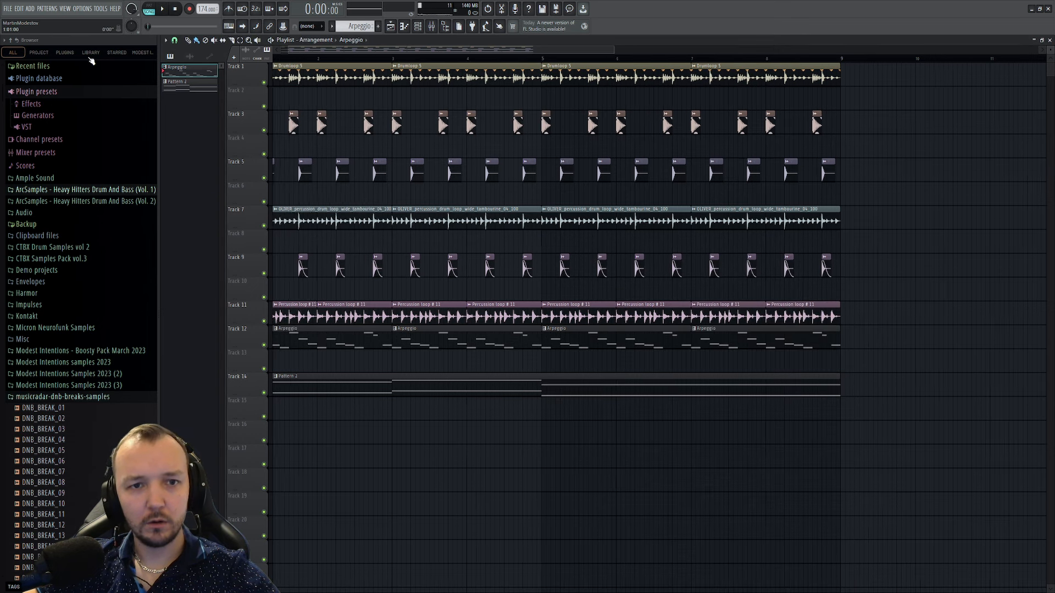
- Play the song and check the levels of the bass inserts 14 and 15 in the mixer
key("space")
left_click(430, 27)
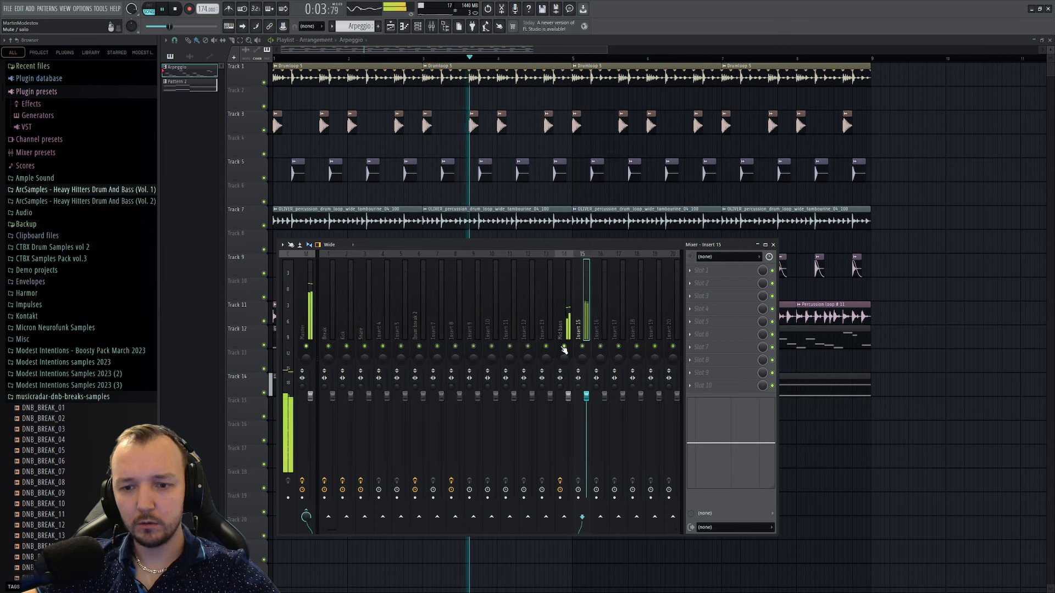
key("F9")
- Stop playback and open Pattern 2's Bass notes in the piano roll together with the channel rack
key("F6")
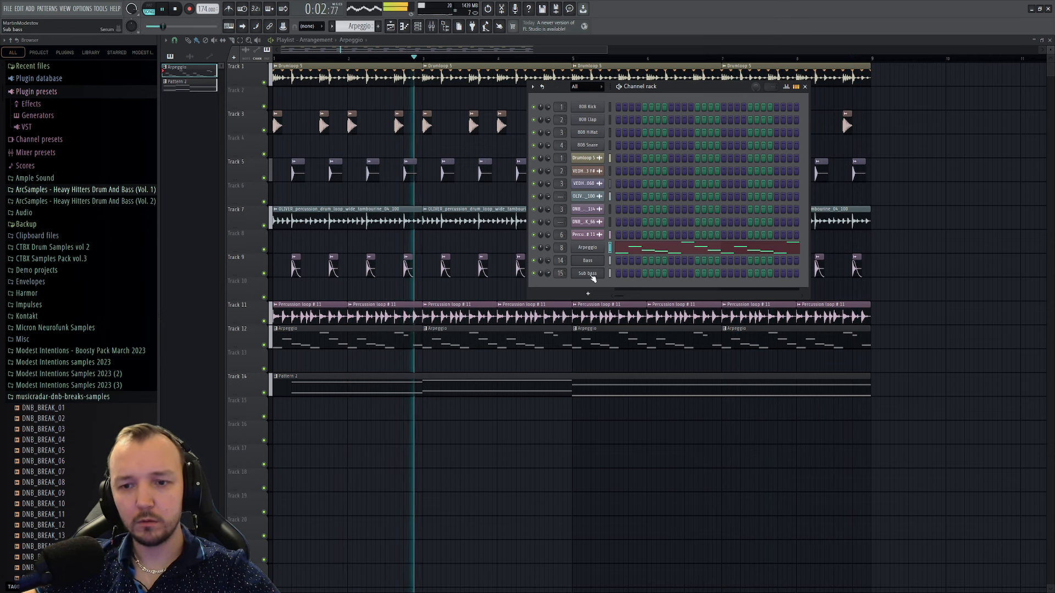
right_click(440, 446)
left_click(437, 384)
key("space")
double_click(436, 383)
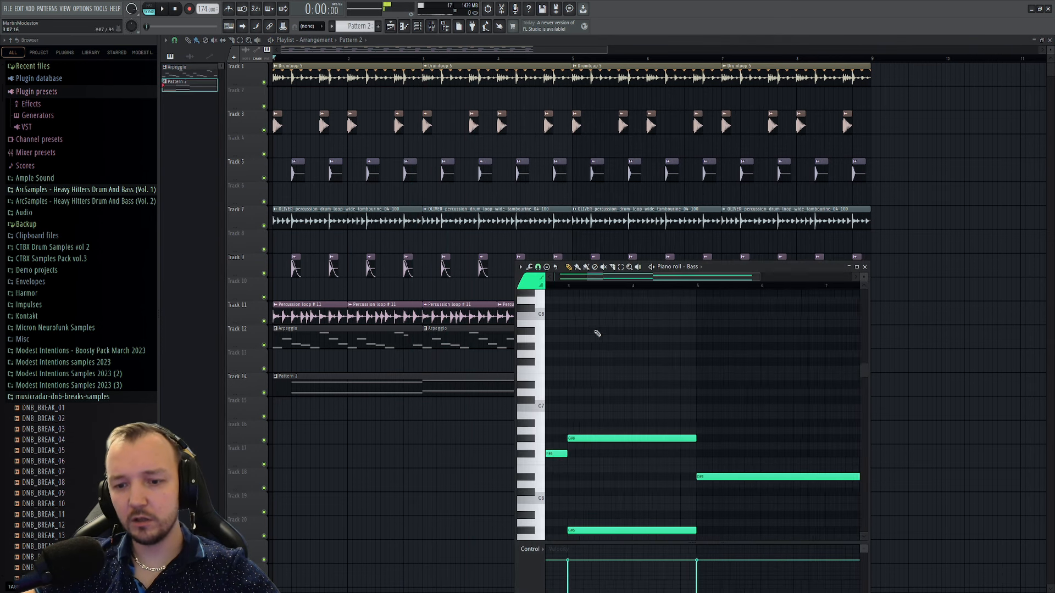
left_click(419, 29)
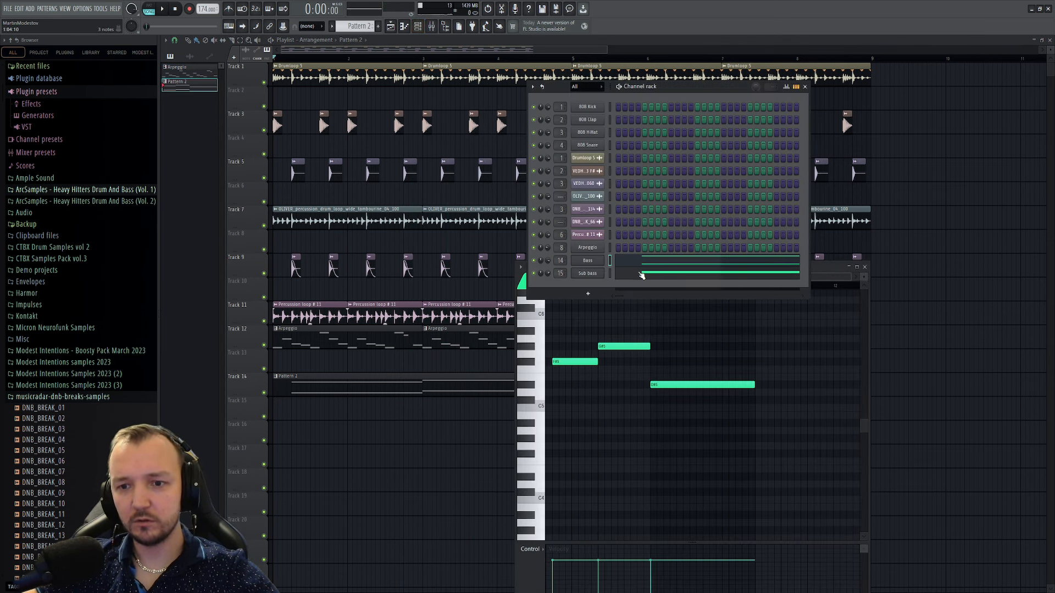
- Try lowering all Sub bass notes by four semitones, and move them back up
left_click(641, 275)
scroll(586, 353, "down", 4)
scroll(583, 360, "up", 5)
key("ctrl+a")
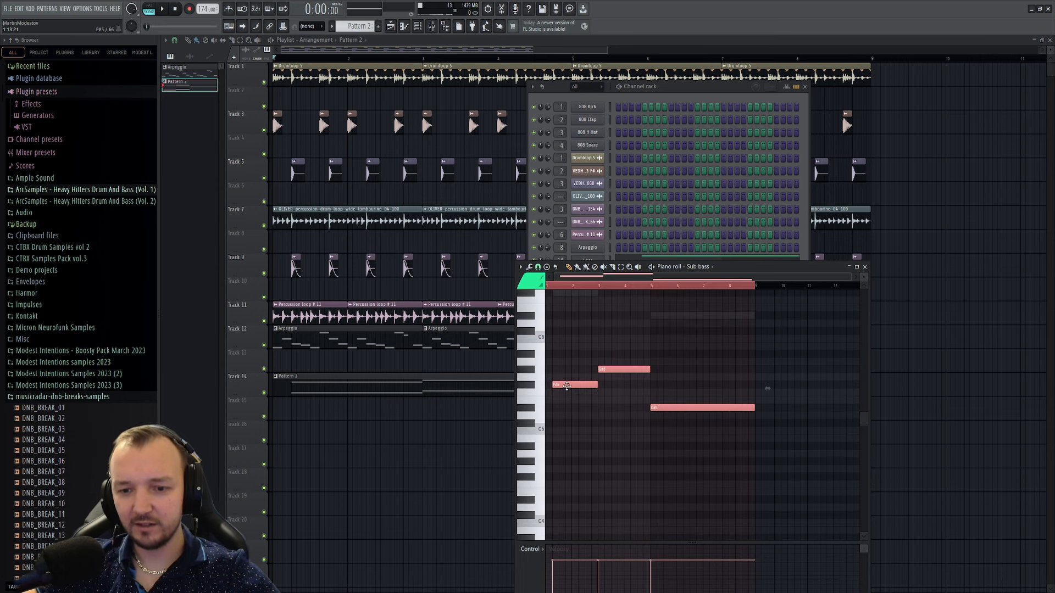
left_click_drag(566, 386, 566, 417)
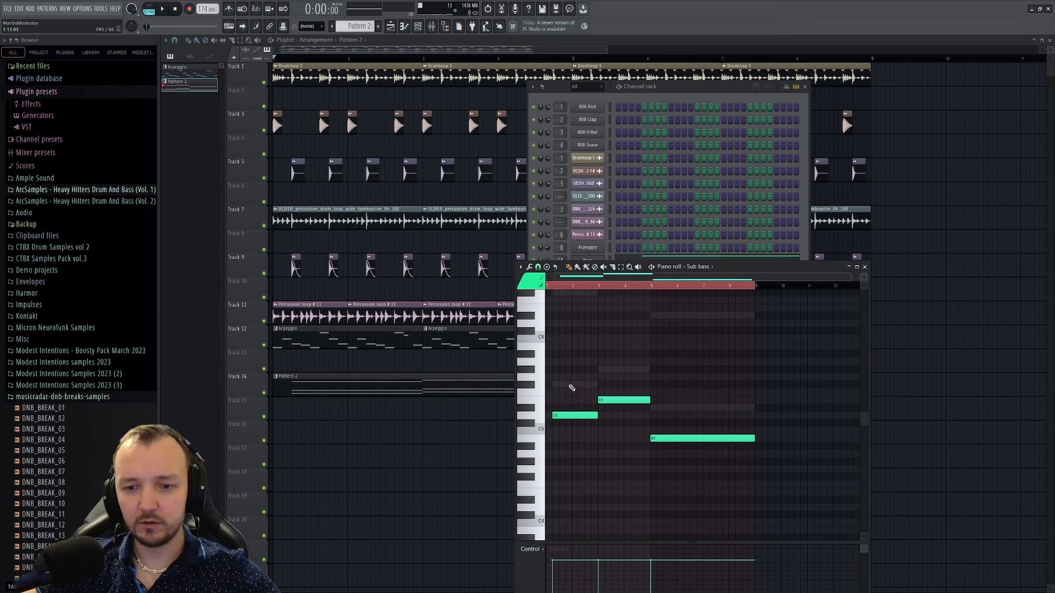
key("Up")
- Play the song and compare the drum layers by muting Track 1, toggling Track 5's mute and muting Track 9
double_click(404, 339)
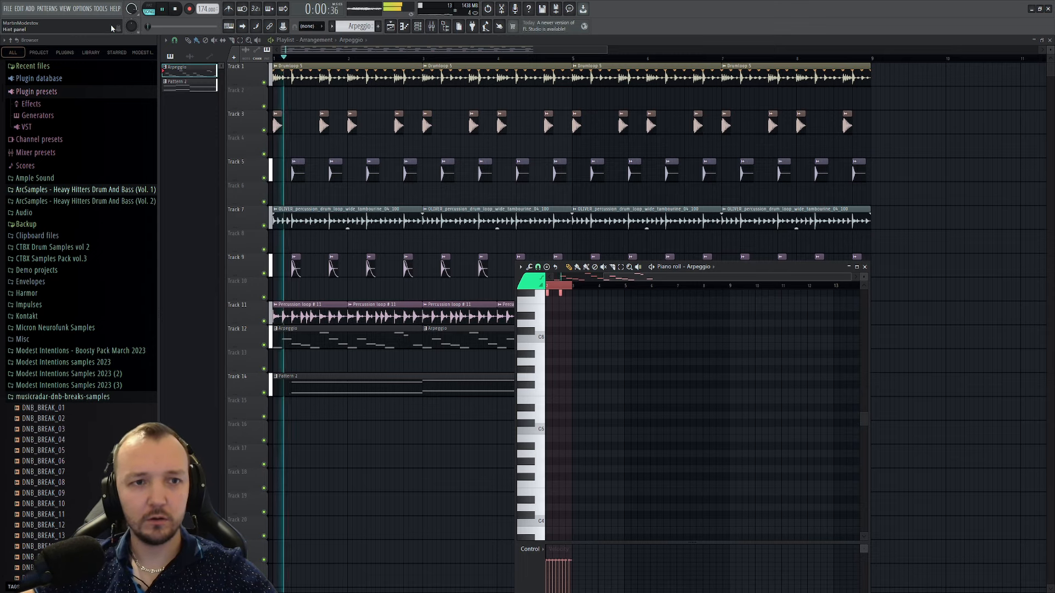
left_click(423, 403)
scroll(341, 393, "down", 2)
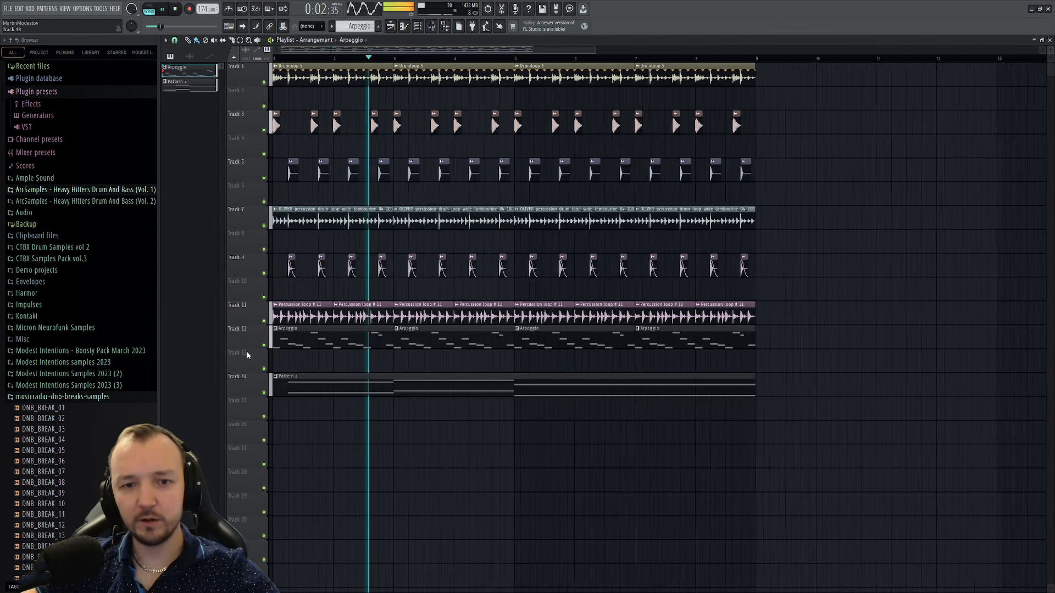
scroll(246, 352, "up", 2)
left_click(264, 82)
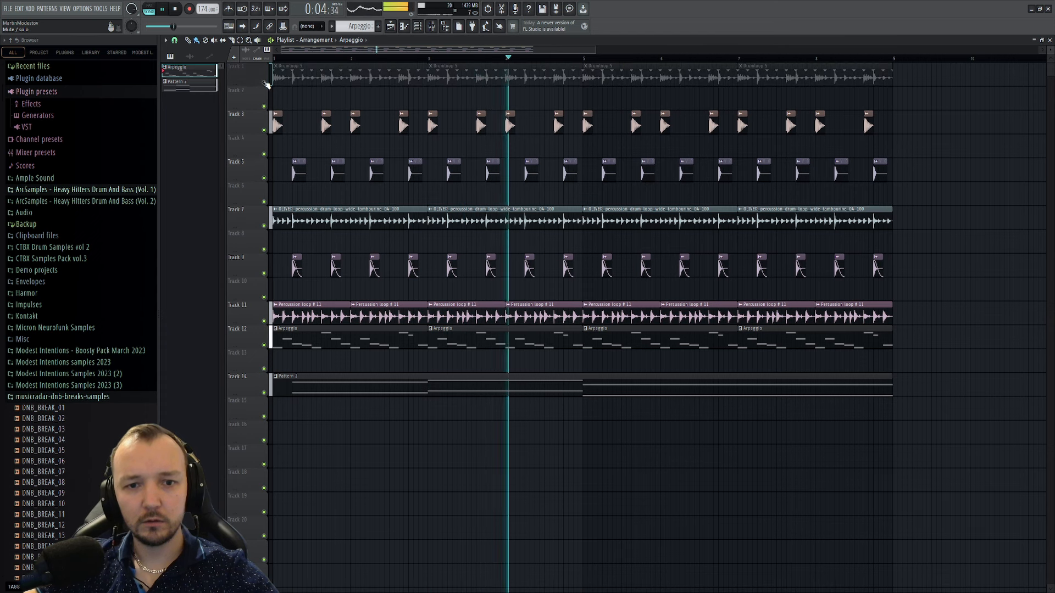
left_click(264, 178)
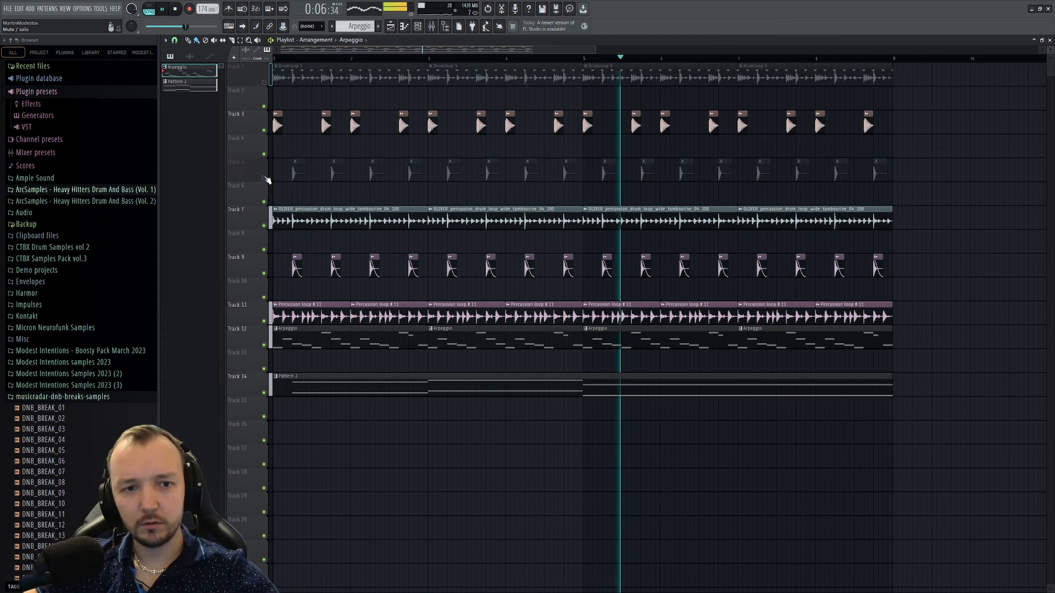
left_click(265, 179)
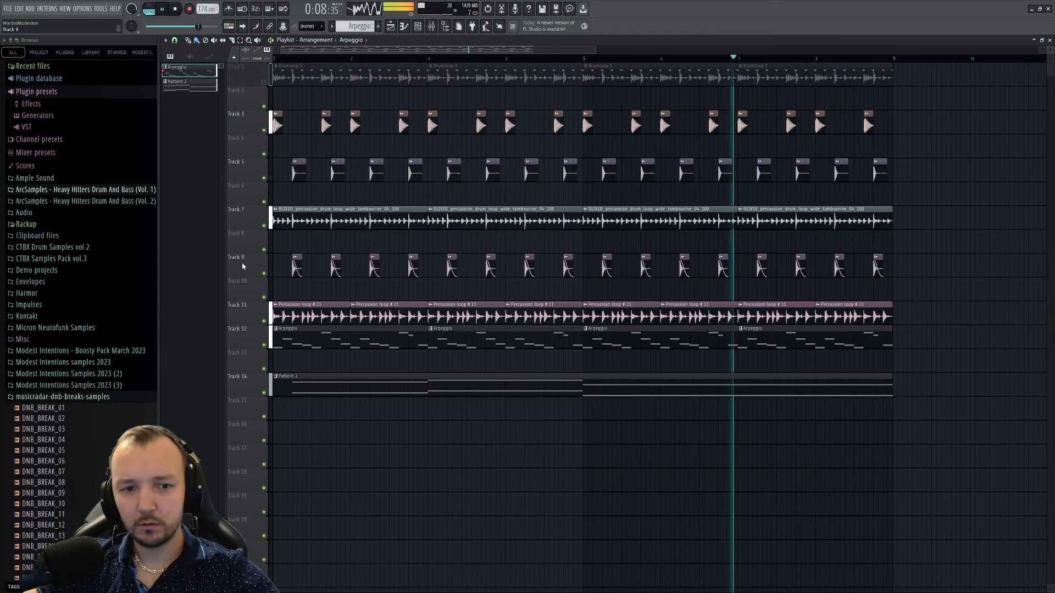
left_click(264, 273)
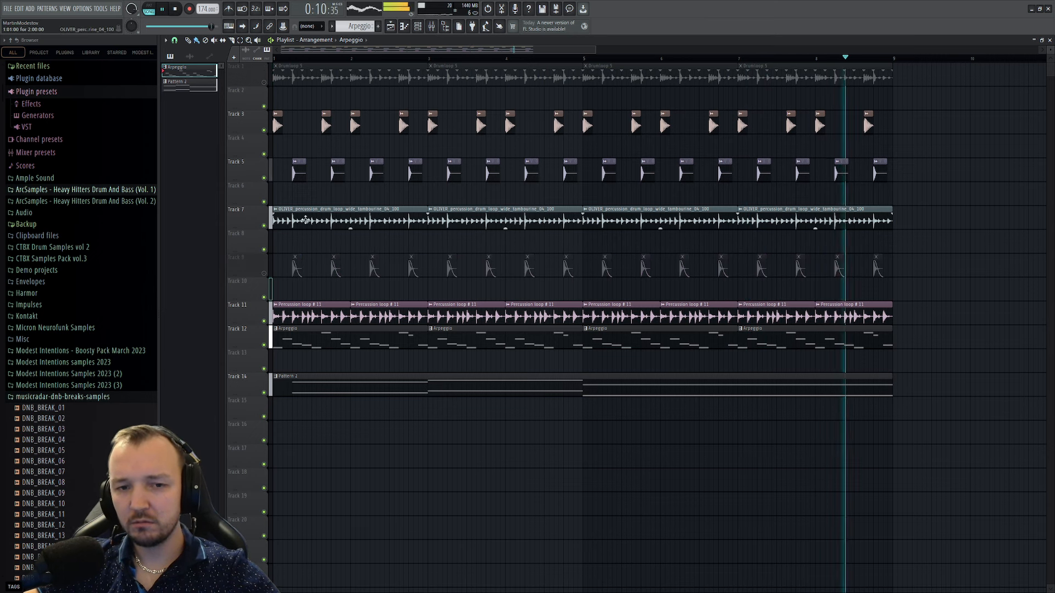
- Delete all the percussion clips on Track 5, unmute every track and play the song again
key("space")
mouse_move(284, 178)
left_mouse_down()
mouse_move(610, 169)
mouse_move(922, 185)
left_mouse_up()
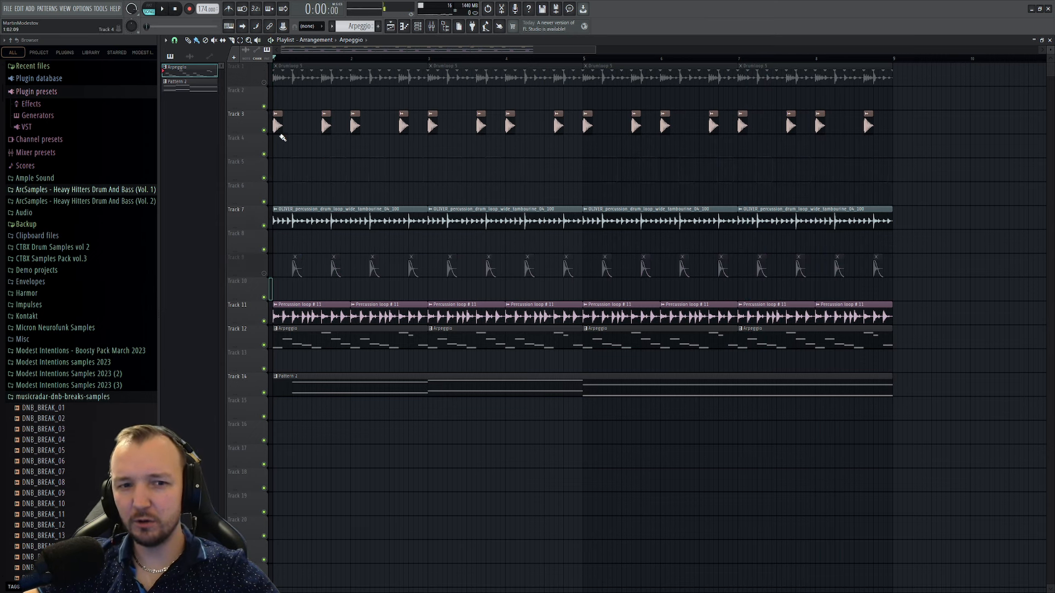
right_click(266, 131)
right_click(267, 130)
key("space")
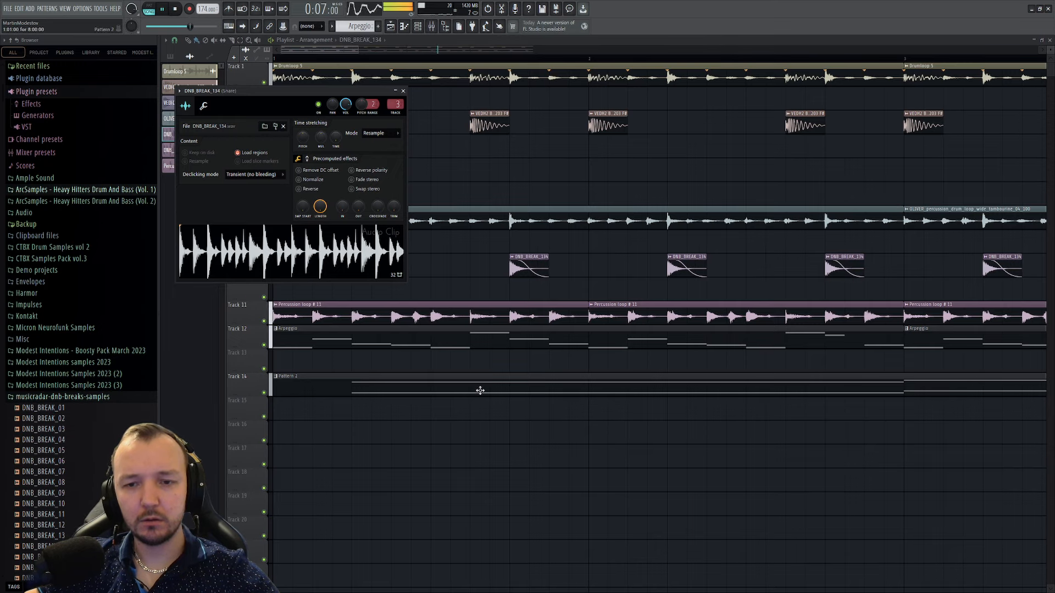
key("Escape")
- Place Snare 2 from the Modest Intentions samples 2023 folder on Track 5 at beat 2 of bar 1
scroll(393, 355, "down", 6)
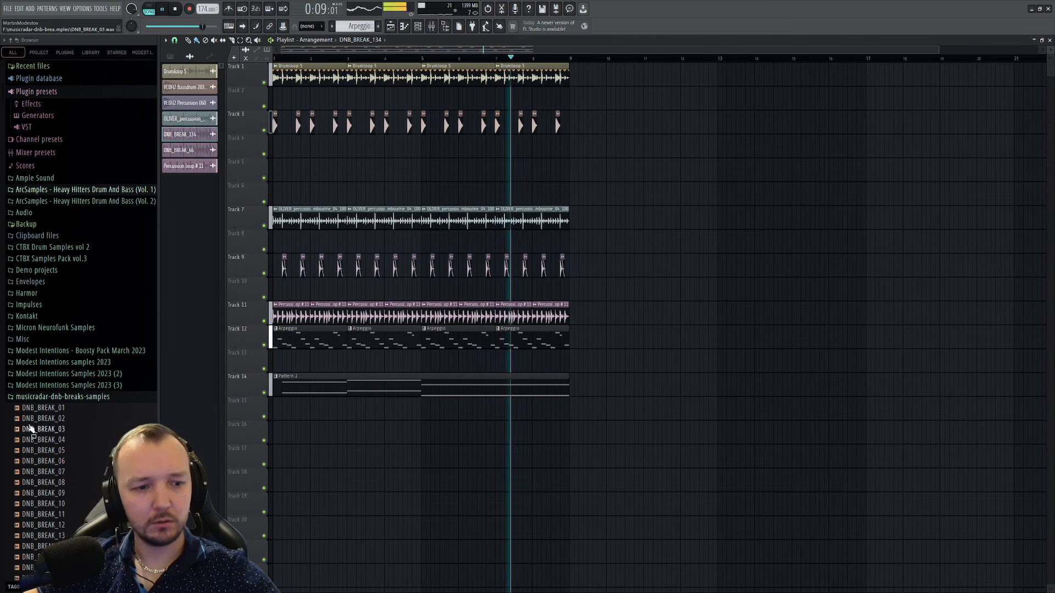
left_click(82, 397)
left_click(75, 362)
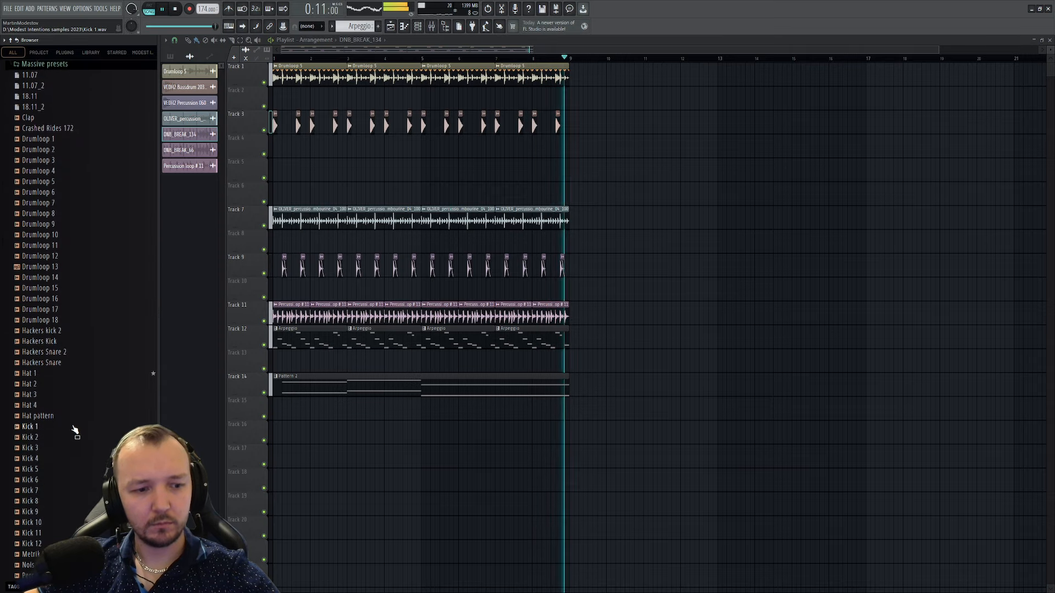
scroll(60, 434, "down", 12)
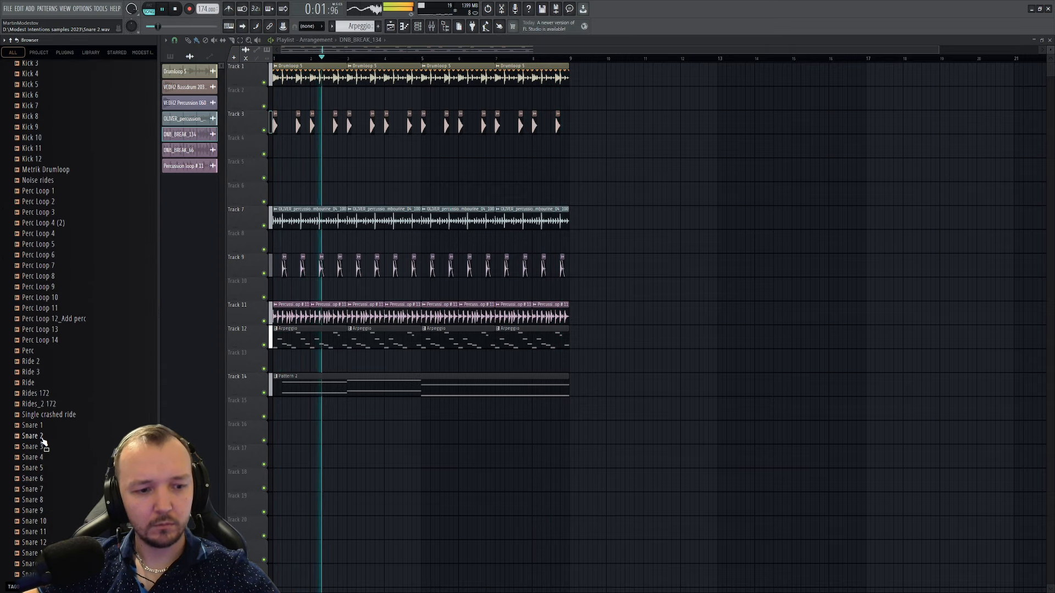
left_click_drag(43, 437, 285, 167)
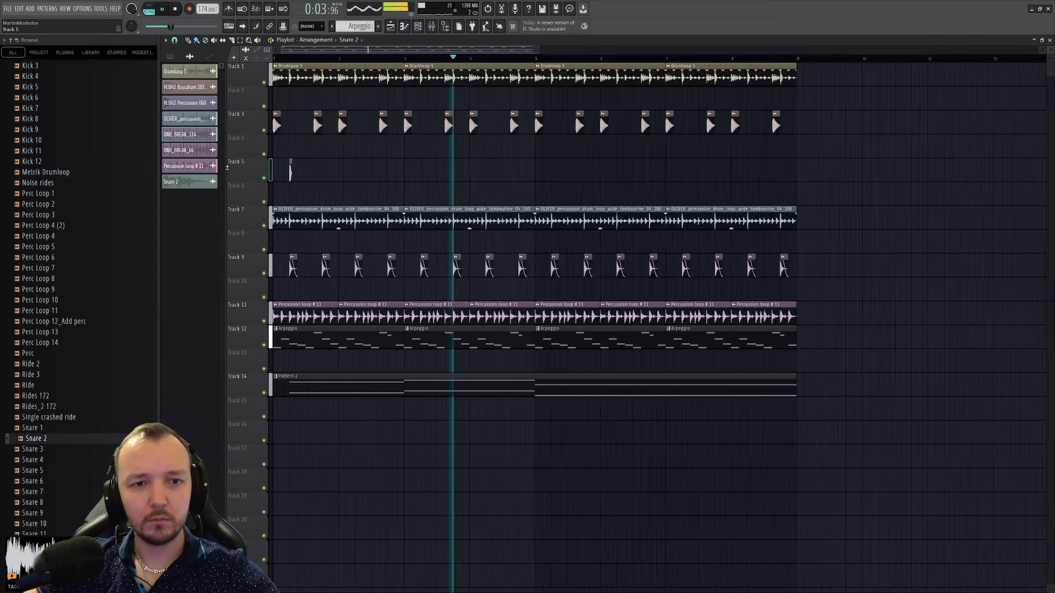
- Add a second Snare 2 clip on beat 4 of bar 1 and duplicate the pair through bar 4
left_click(389, 171)
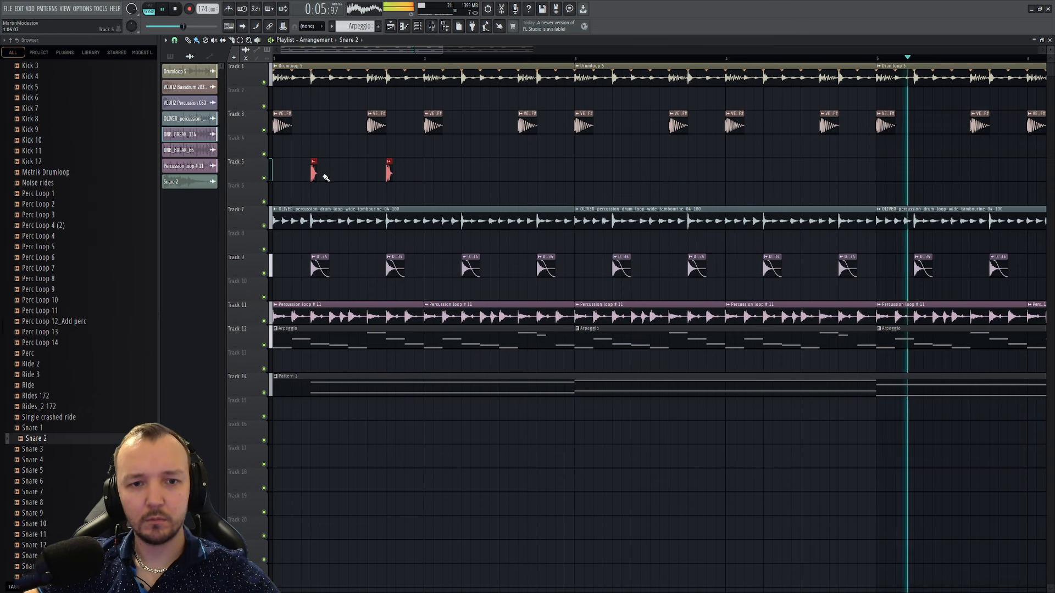
key("ctrl+b")
scroll(465, 173, "down", 2)
left_click_drag(512, 175, 296, 182)
key("ctrl+b")
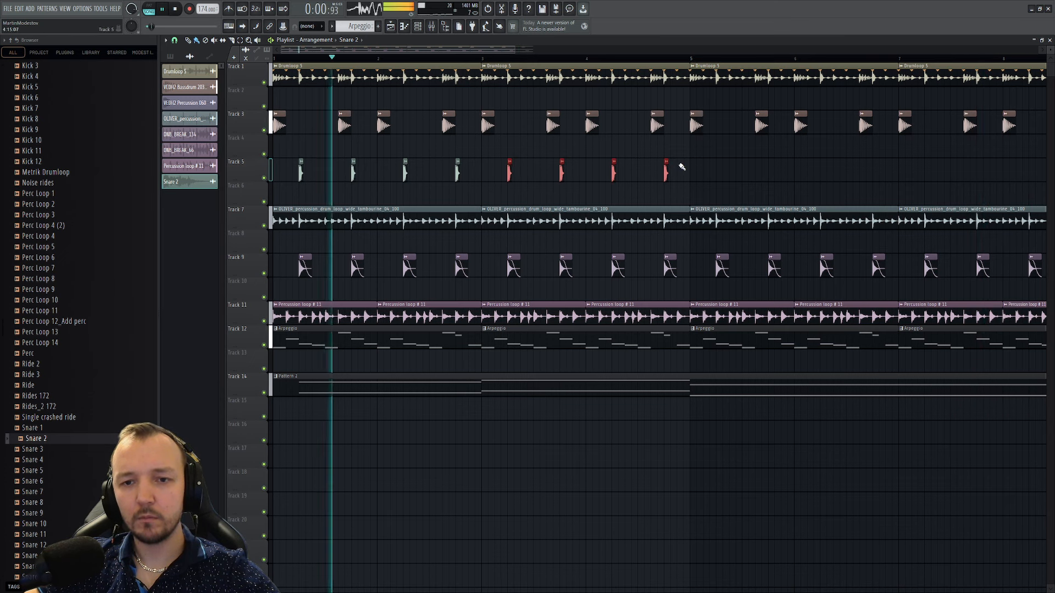
left_click_drag(680, 167, 590, 179)
- Route the Snare 2 channel to mixer insert 2 (Kick) and duplicate its Track 5 clips through bar 8
double_click(405, 175)
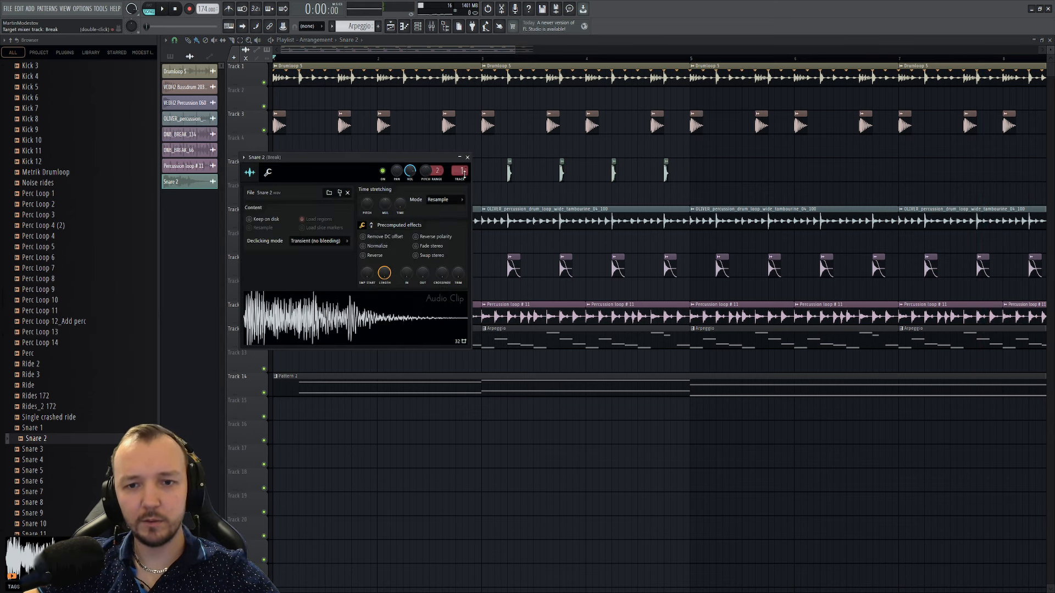
left_click(269, 173)
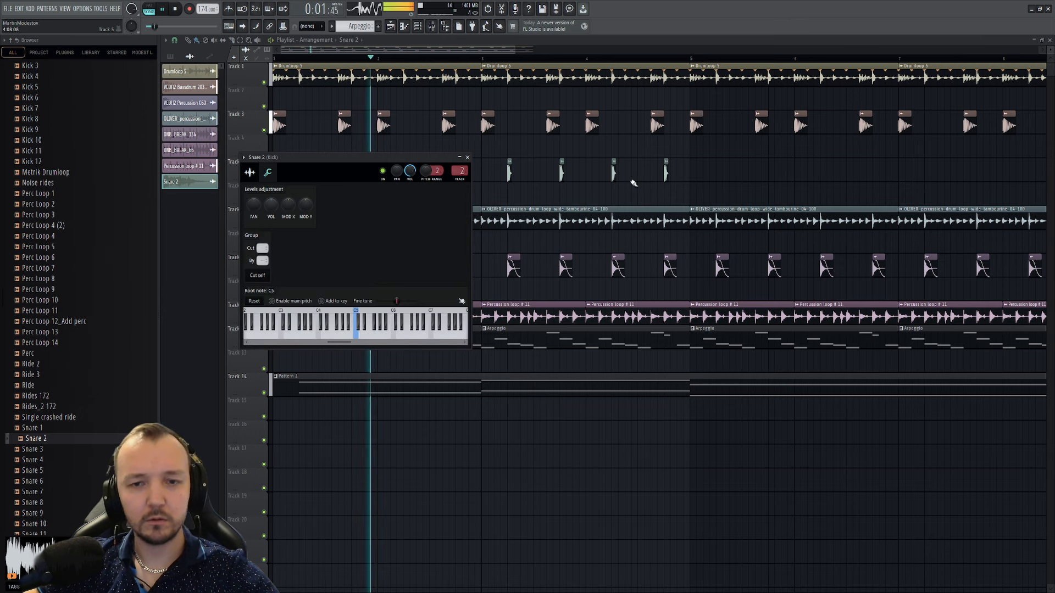
left_click_drag(753, 191, 554, 168)
scroll(294, 176, "down", 3)
- Audition Snare 3 in the Track 5 snare channel, replace it with Snare 4 and set its volume multiplier to about -1.0 dB
double_click(553, 173)
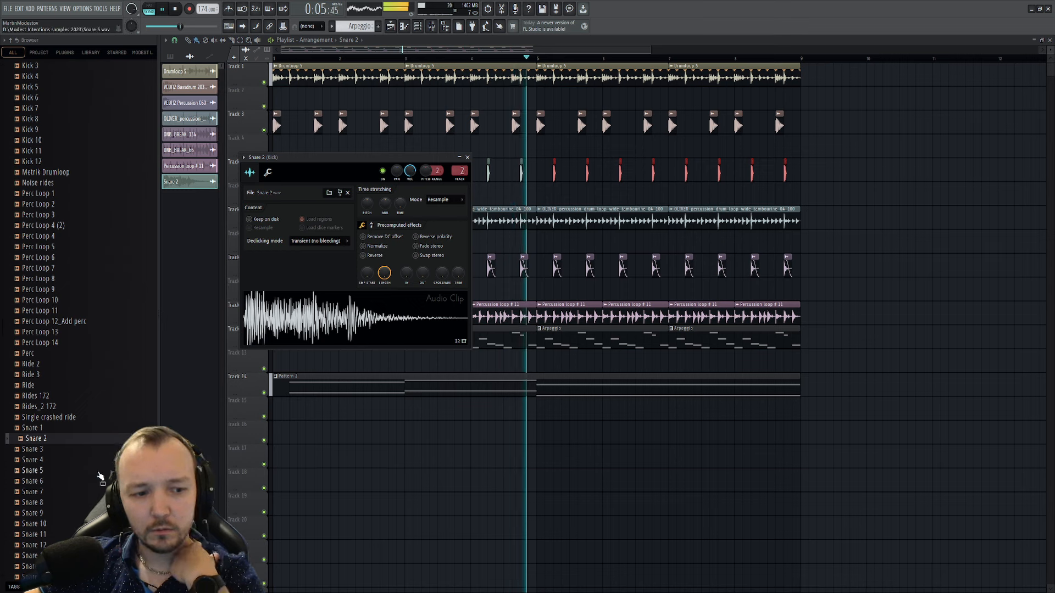
middle_click(60, 451)
left_click(268, 175)
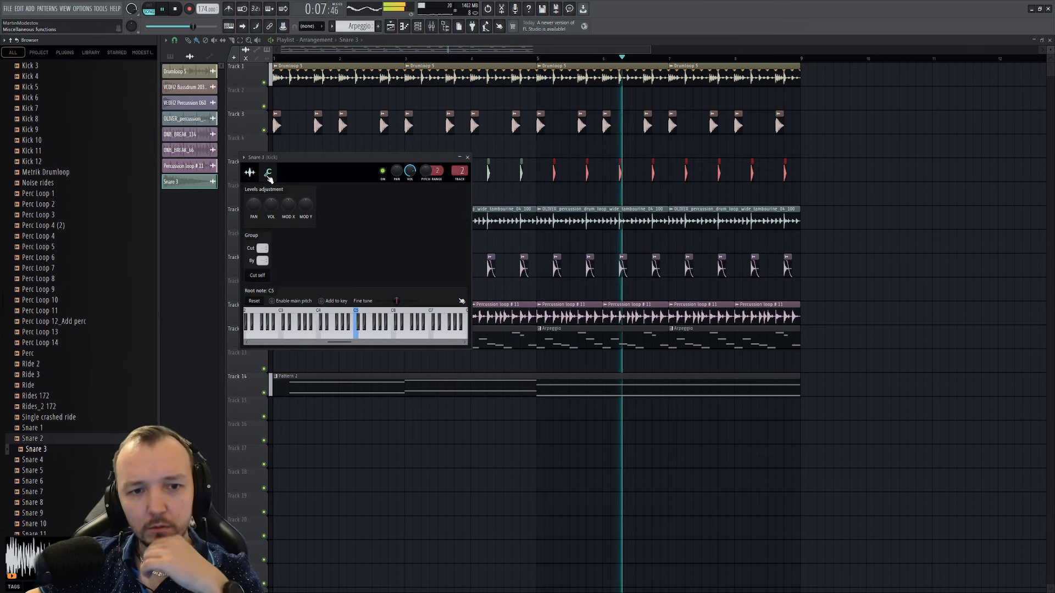
left_click(49, 460)
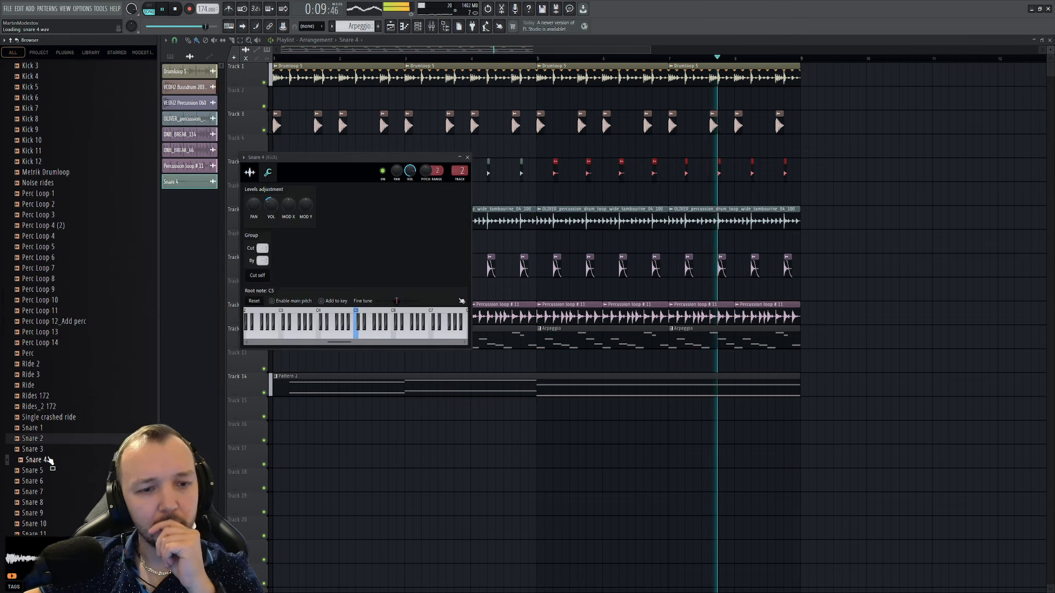
left_click(364, 331)
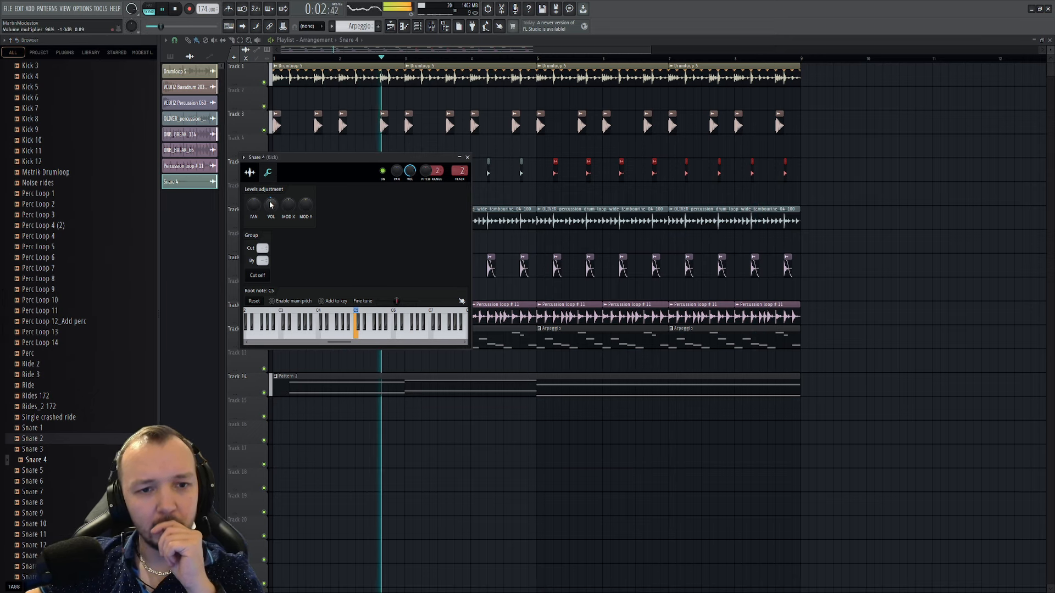
key("Escape")
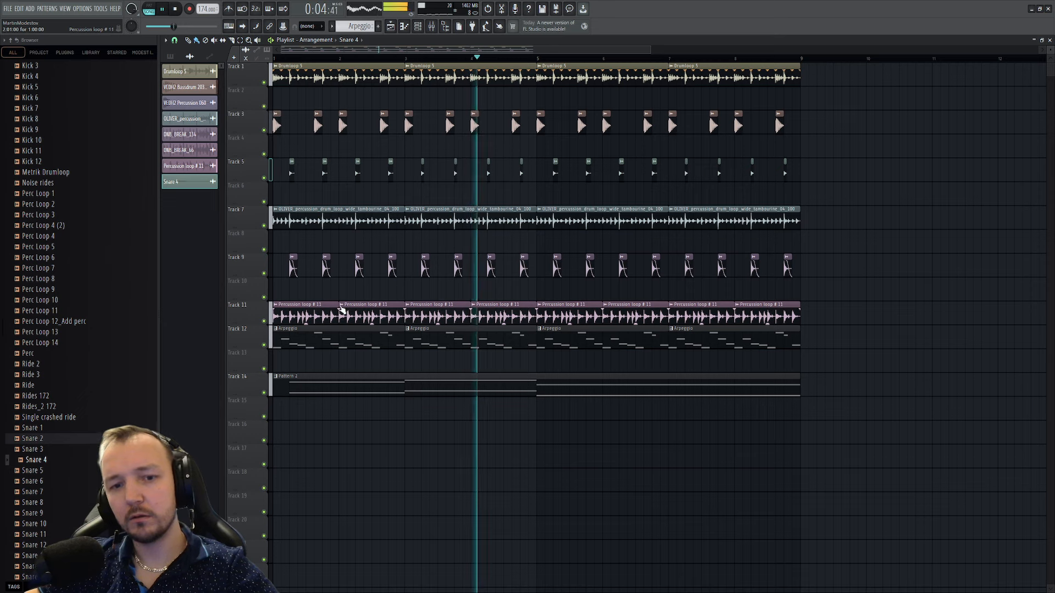
- Toggle Track 9's mute to compare, set DNB_BREAK_134's volume multiplier to about -16.2 dB, and stop playback
left_click(264, 273)
left_click(264, 273)
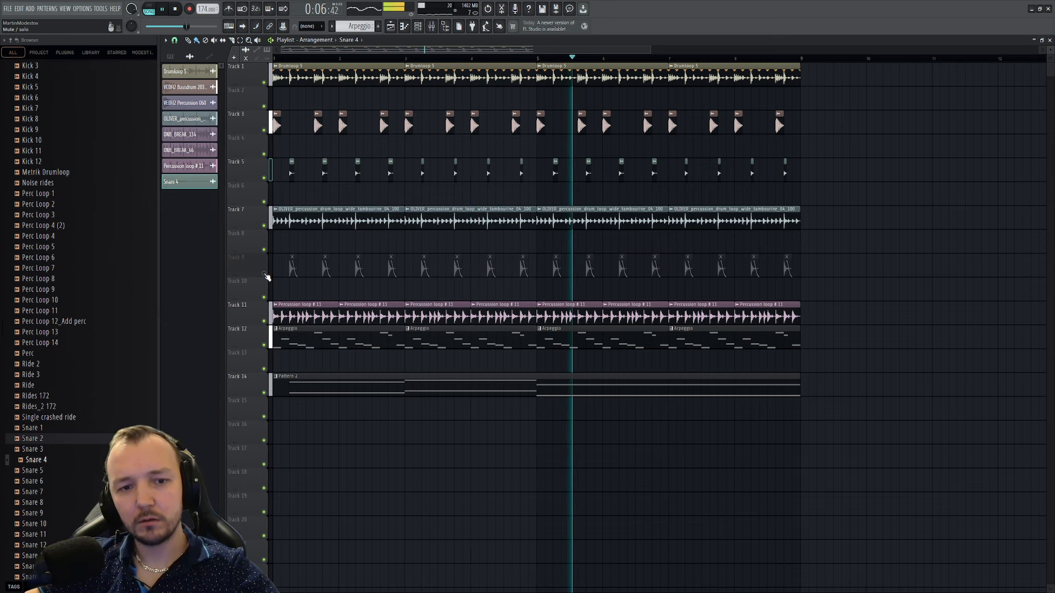
scroll(295, 152, "up", 4)
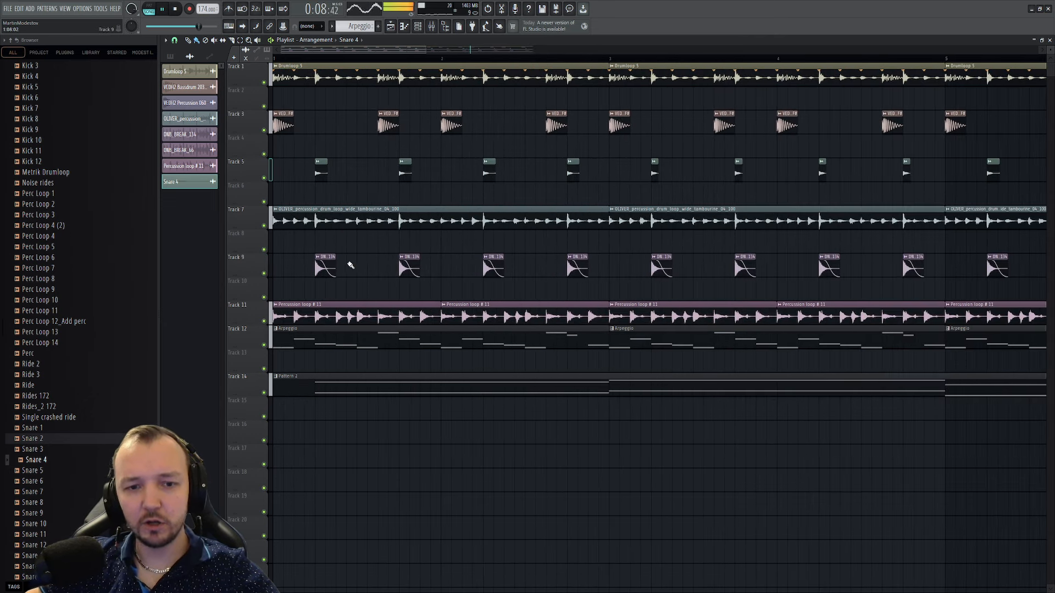
double_click(332, 263)
left_click(203, 106)
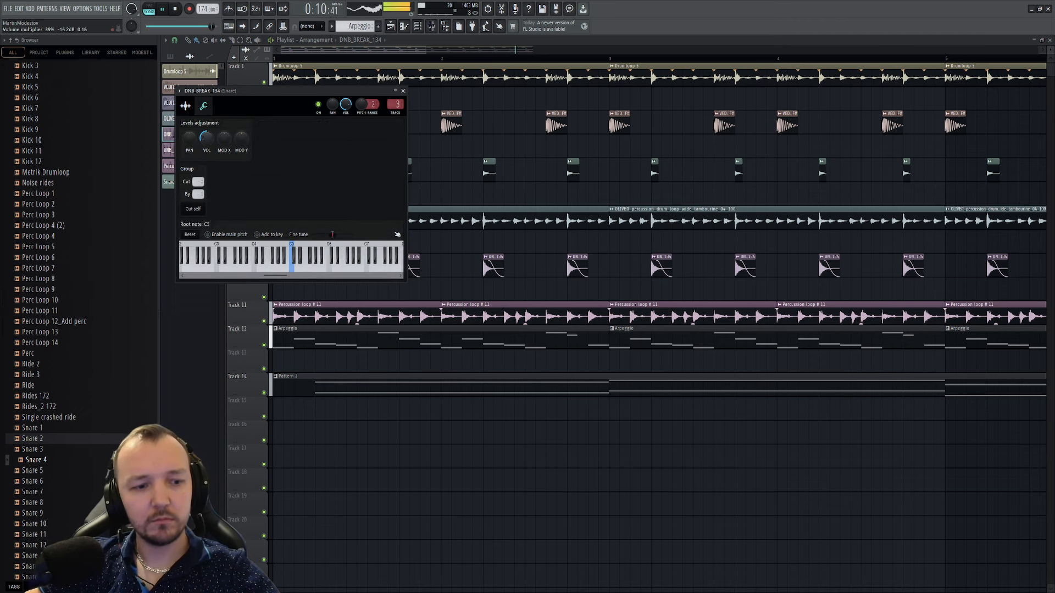
key("Escape")
key("space")
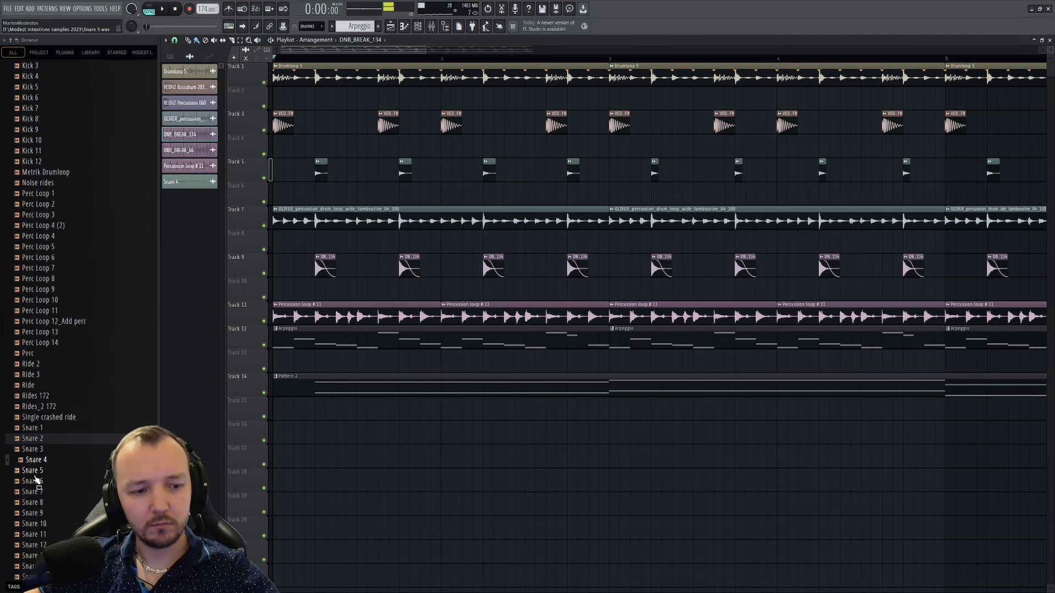
- Open the VEDH2 Percussion folder of Vengeance Essential Deep House Vol.2 and go to its garage rim samples
scroll(46, 435, "down", 15)
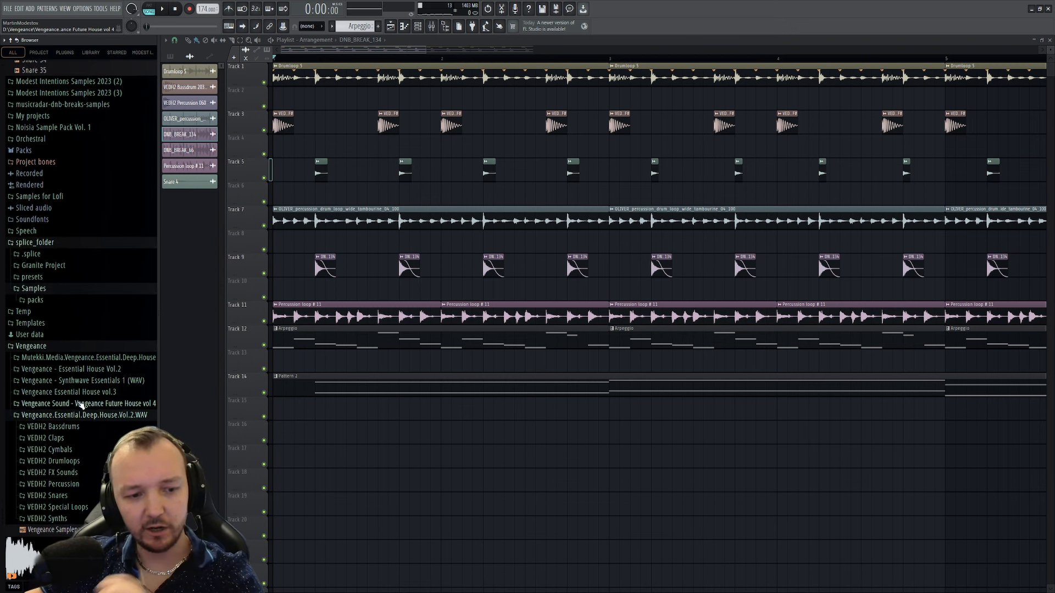
scroll(62, 455, "up", 1)
left_click(61, 455)
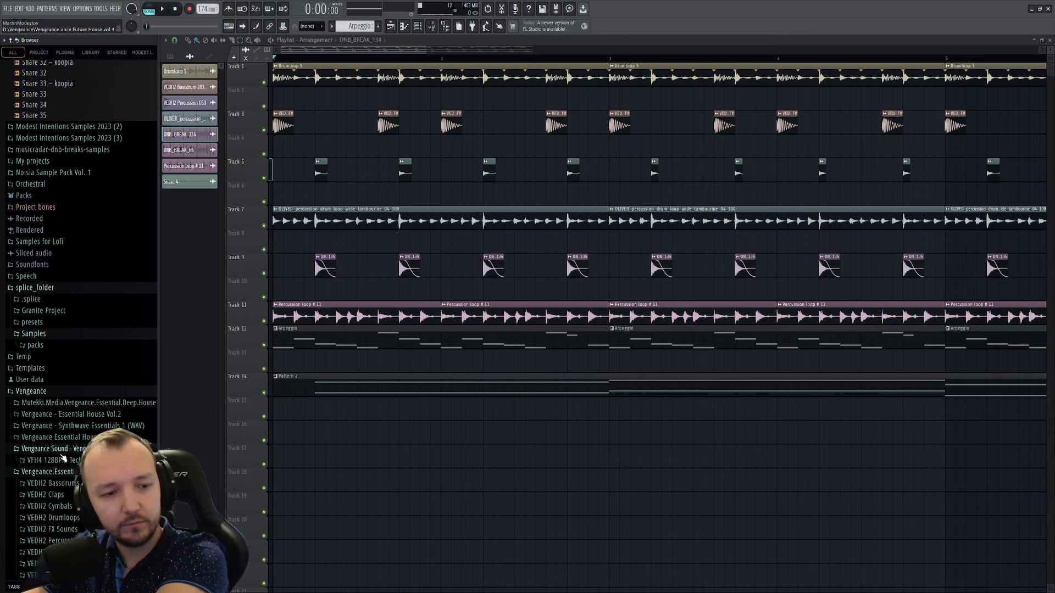
scroll(68, 486, "up", 3)
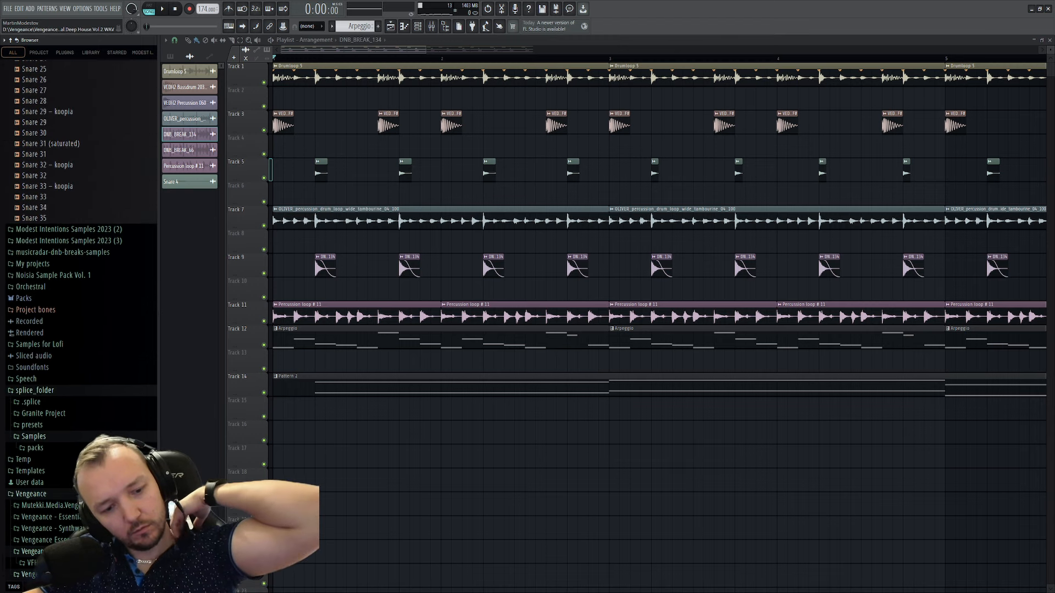
scroll(44, 511, "down", 3)
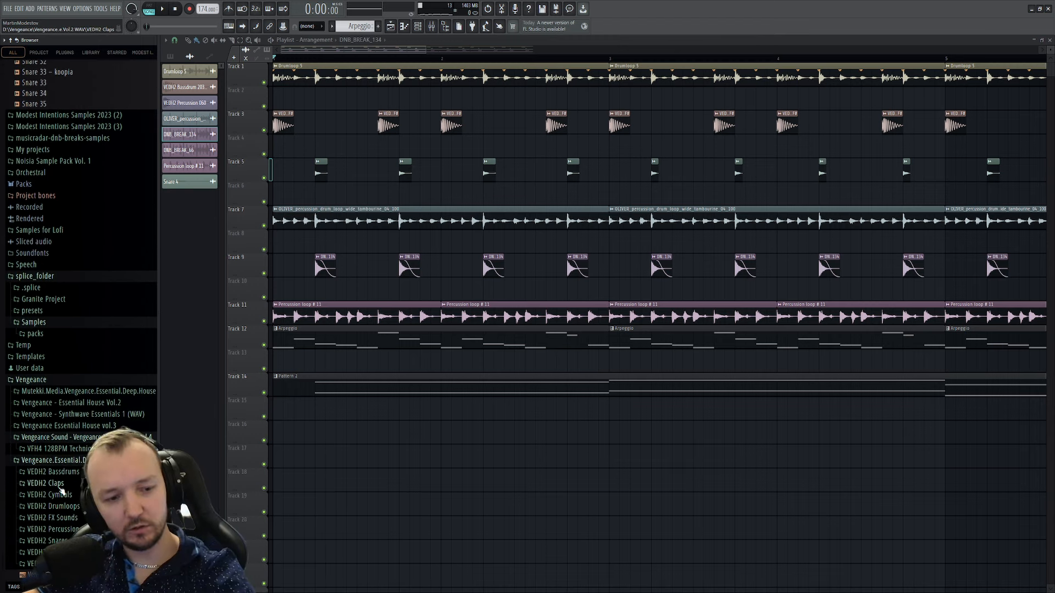
left_click(67, 472)
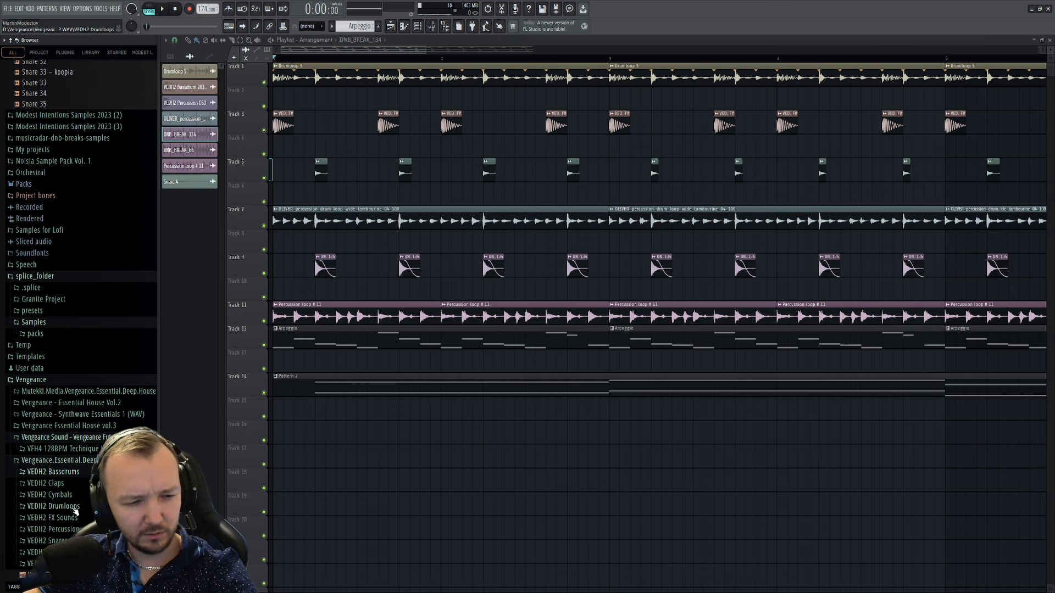
left_click(77, 528)
scroll(87, 396, "down", 15)
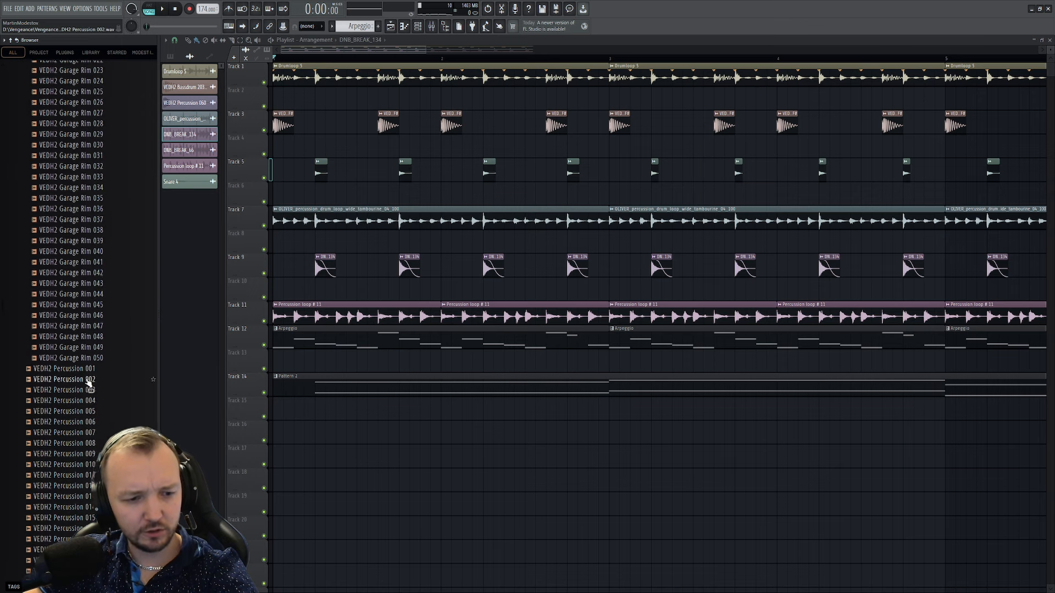
- Audition the percussion samples and place VEDH2 Garage Rim 021 on Track 10 at beat 2 of bar 1
left_click(89, 373)
left_click(96, 301)
scroll(97, 304, "up", 3)
left_click(104, 345)
left_click(100, 227)
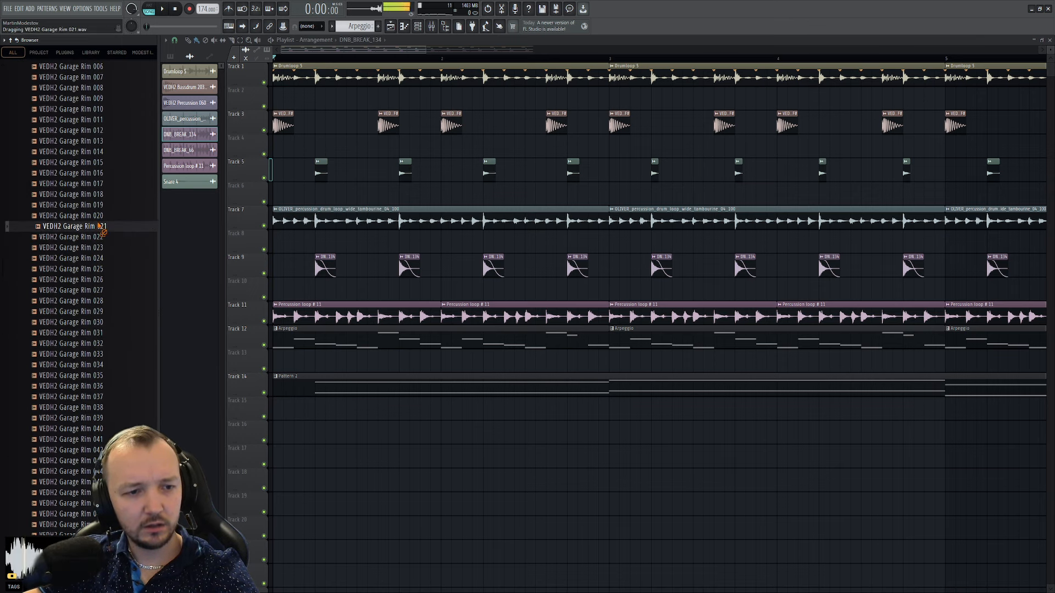
scroll(97, 242, "up", 2)
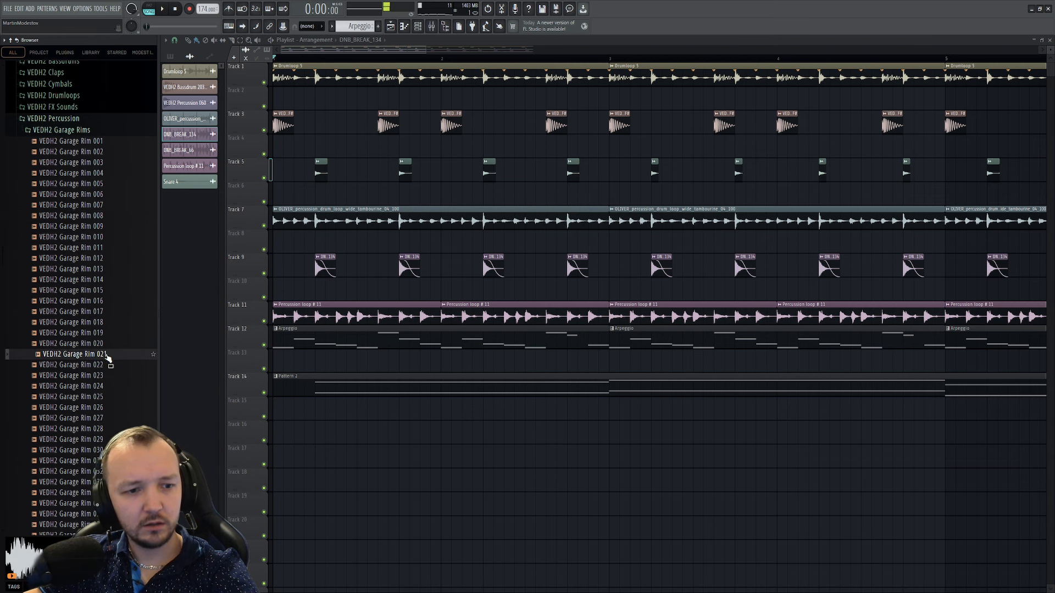
left_click_drag(317, 286, 318, 288)
- Duplicate the Garage Rim 021 clip onto beats 2 and 4 through bar 4 and set its volume multiplier to about -6.6 dB
double_click(320, 286)
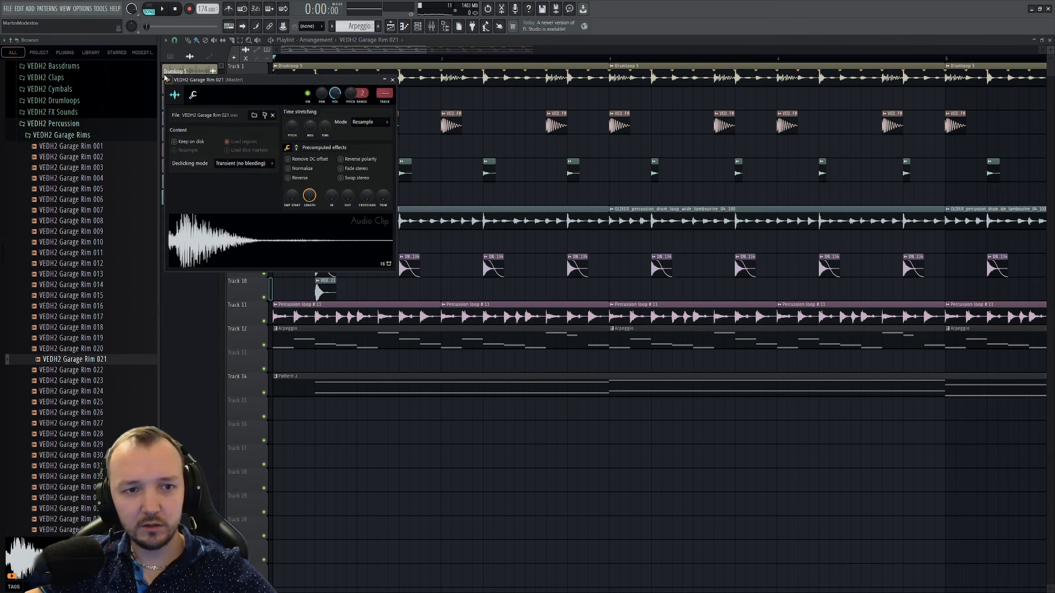
left_click(190, 97)
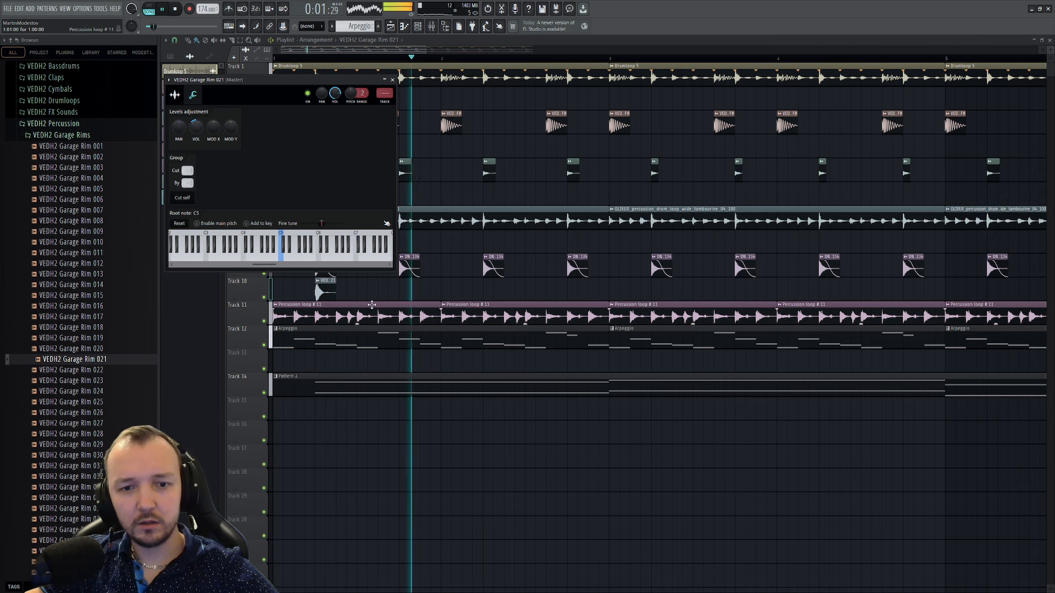
key("Escape")
key("space")
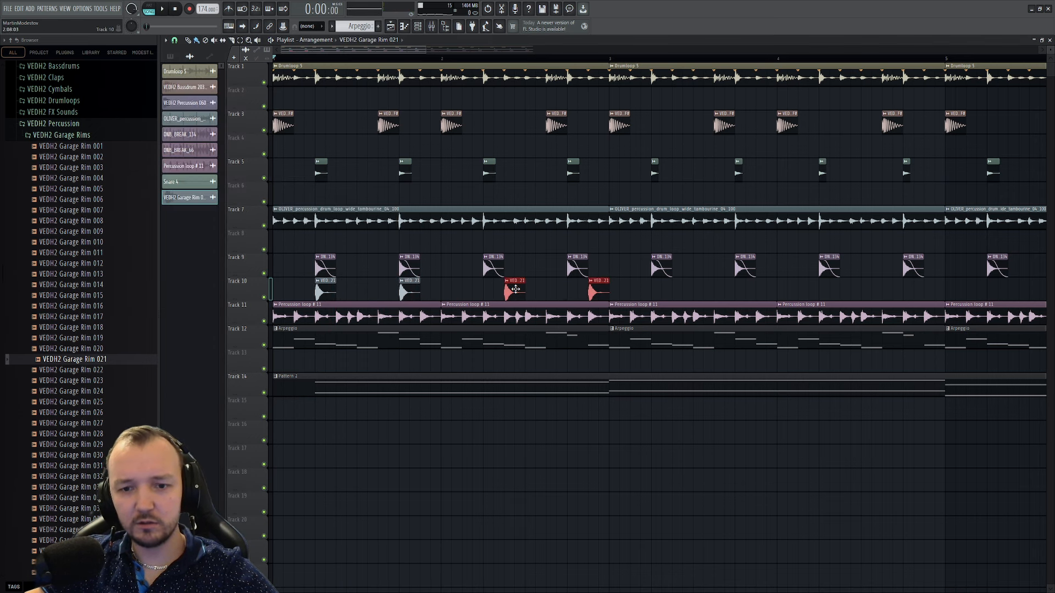
key("space")
scroll(498, 290, "down", 2)
left_click_drag(487, 291, 509, 281)
double_click(509, 281)
left_click(193, 95)
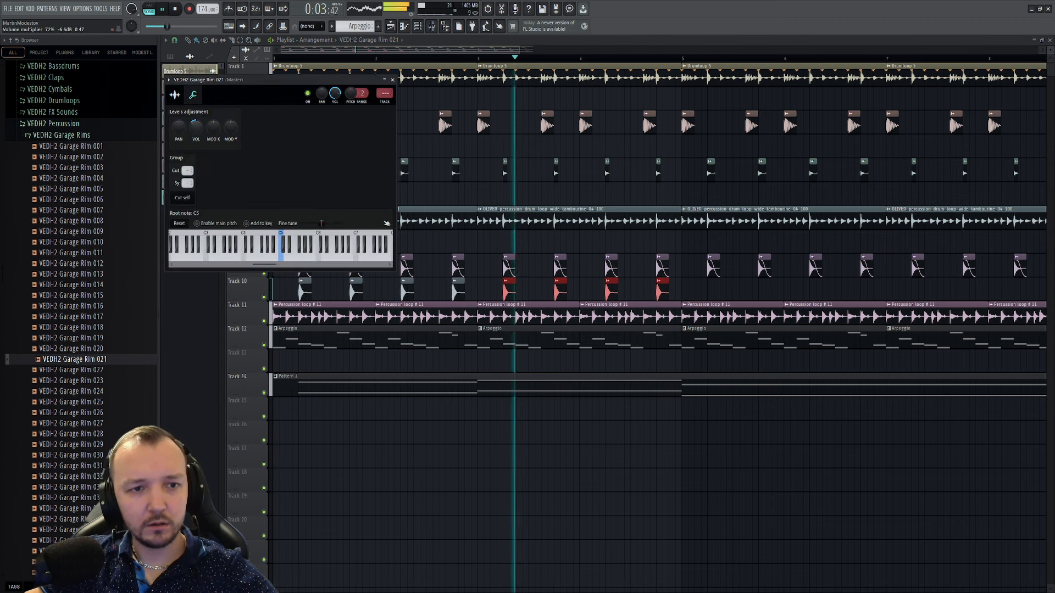
key("Escape")
- Duplicate all the Track 10 rim clips through bar 8, aligned with the Track 9 hits
left_click_drag(695, 301, 297, 278)
key("ctrl+b")
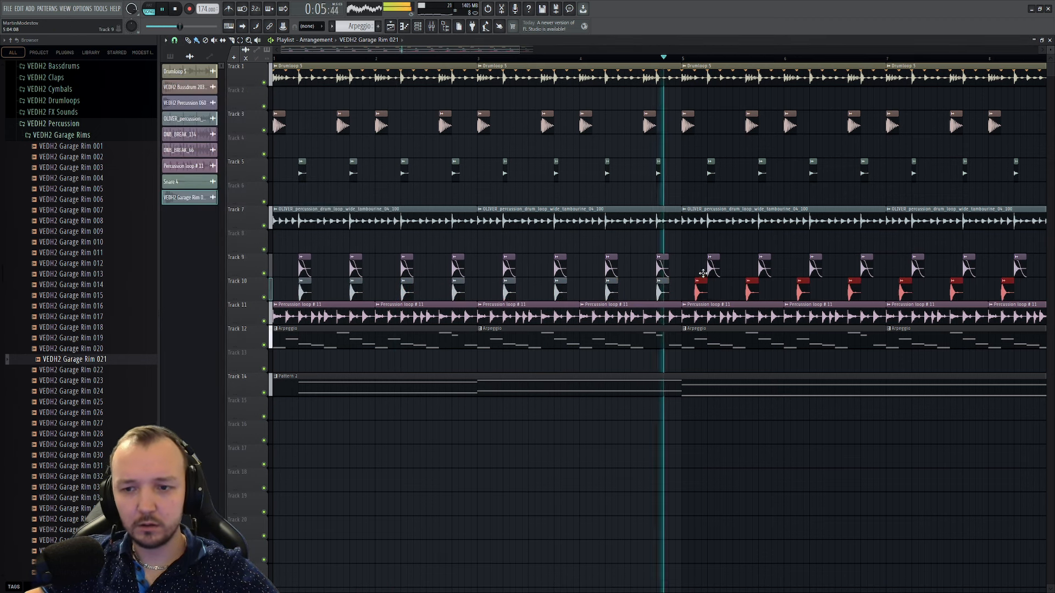
scroll(659, 285, "down", 3)
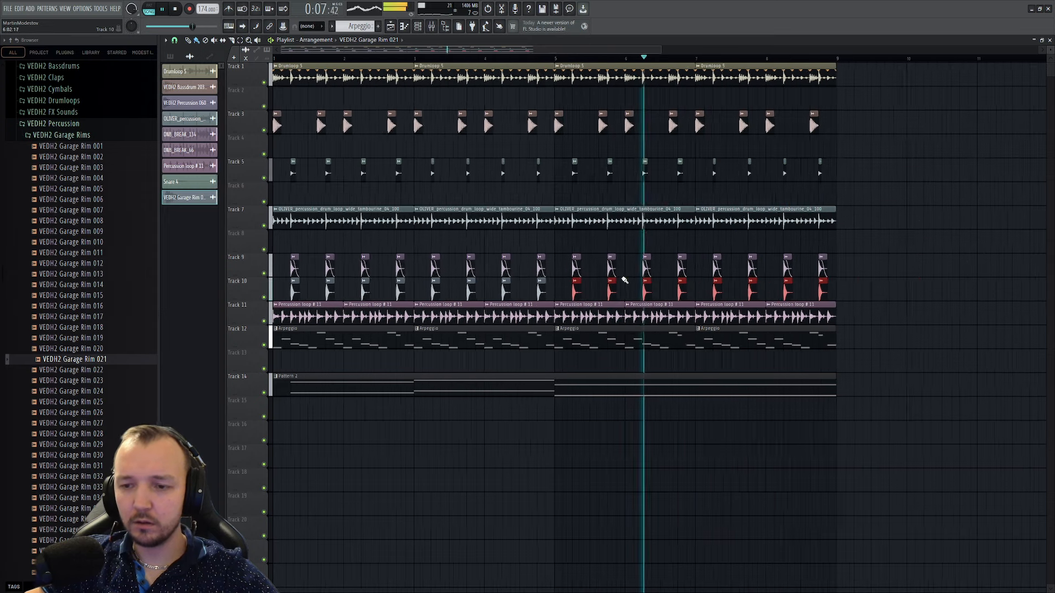
- Try VEDH2 Garage Rim 018 and then Garage Rim 013 as the sample of the Track 10 rim channel
double_click(291, 287)
middle_click(128, 329)
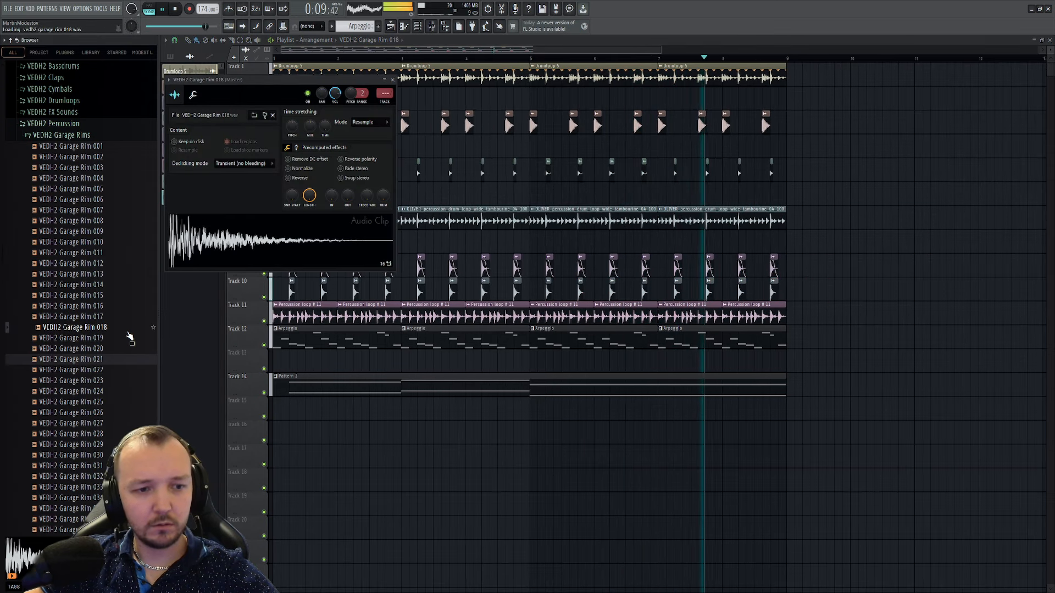
left_click(104, 274)
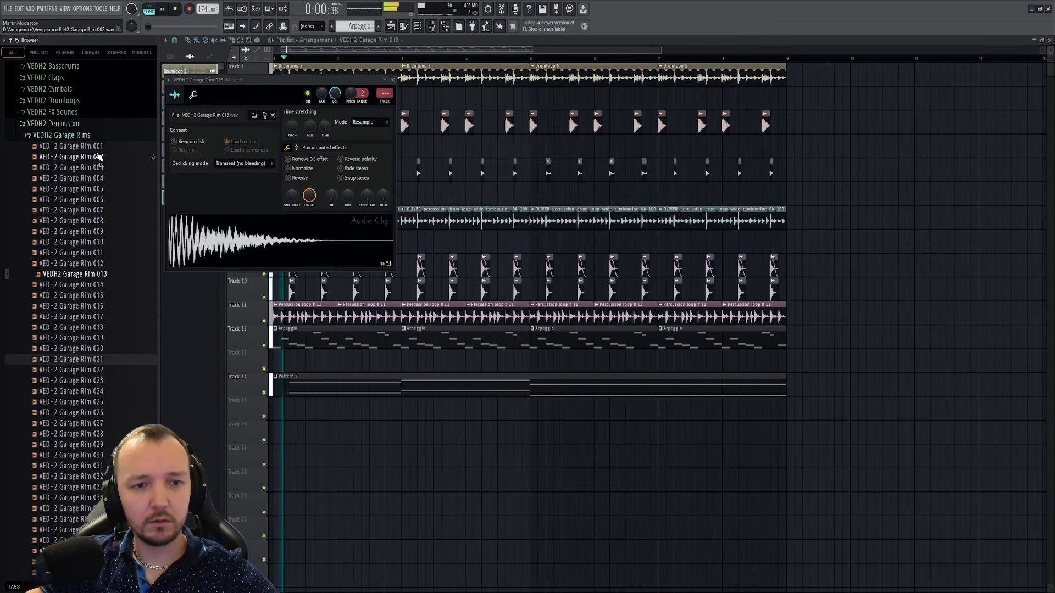
scroll(185, 331, "up", 3)
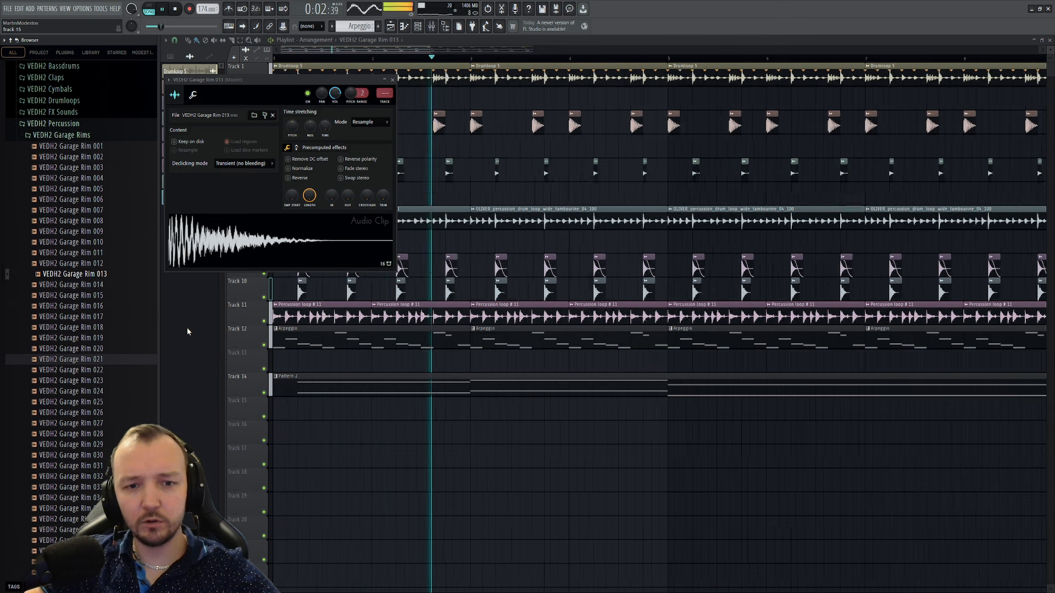
- Route the Track 10 rim channel to mixer insert 2 (Kick) and set its volume multiplier to about -4.6 dB
left_click_drag(311, 126, 310, 128)
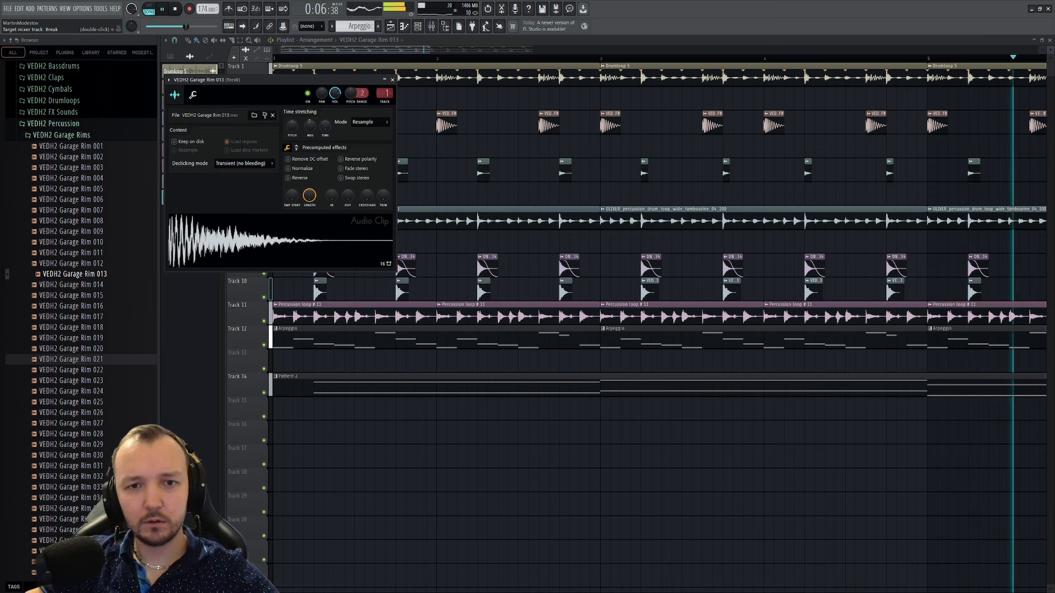
left_click(192, 94)
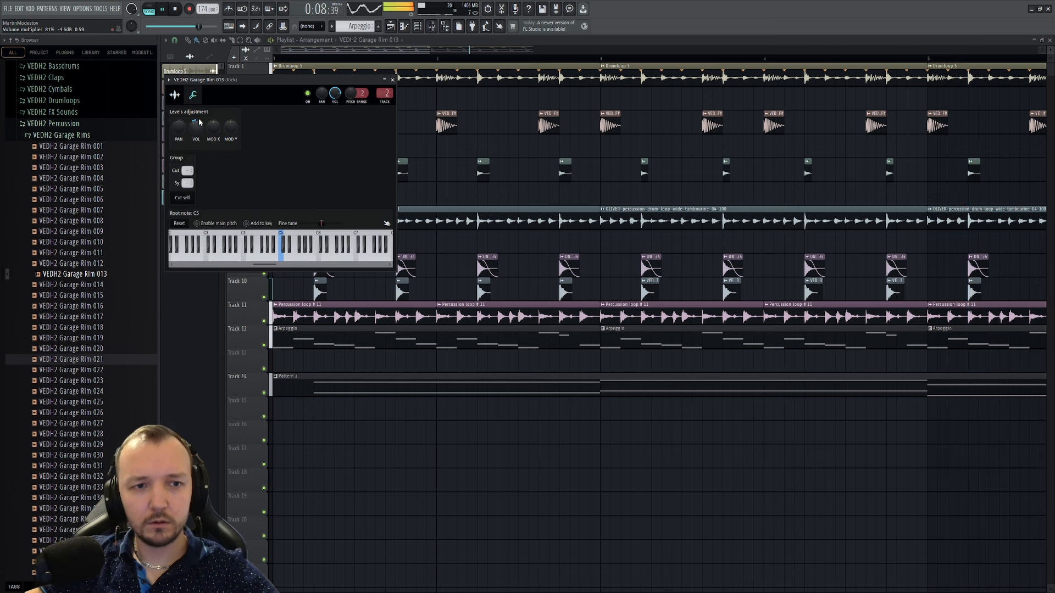
key("Escape")
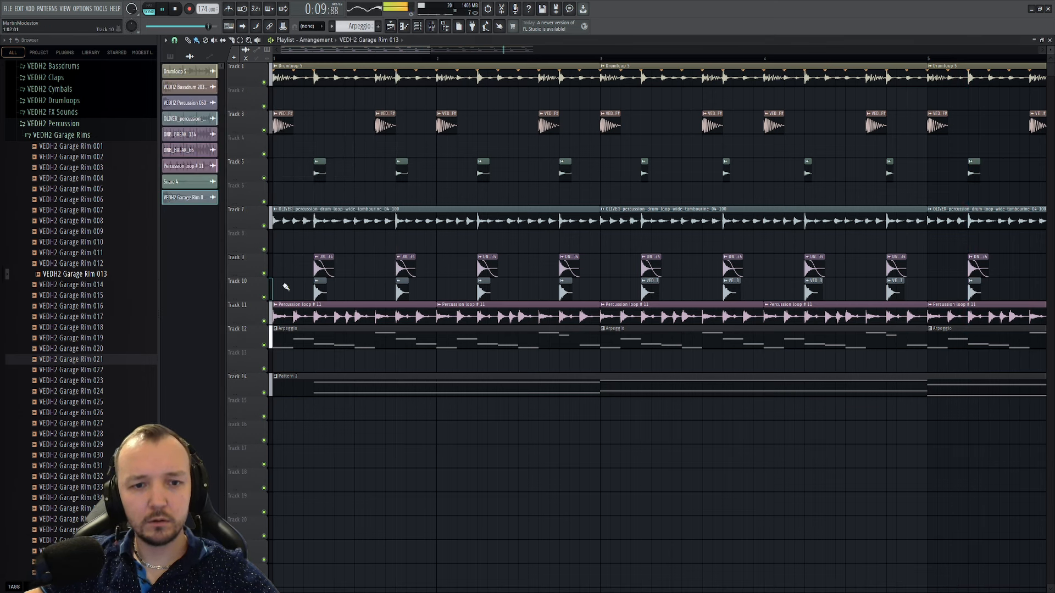
- Toggle Track 1's mute to compare and try Garage Rim 012 and then Garage Rim 011 in the Track 10 rim channel
left_click(263, 83)
left_click(264, 83)
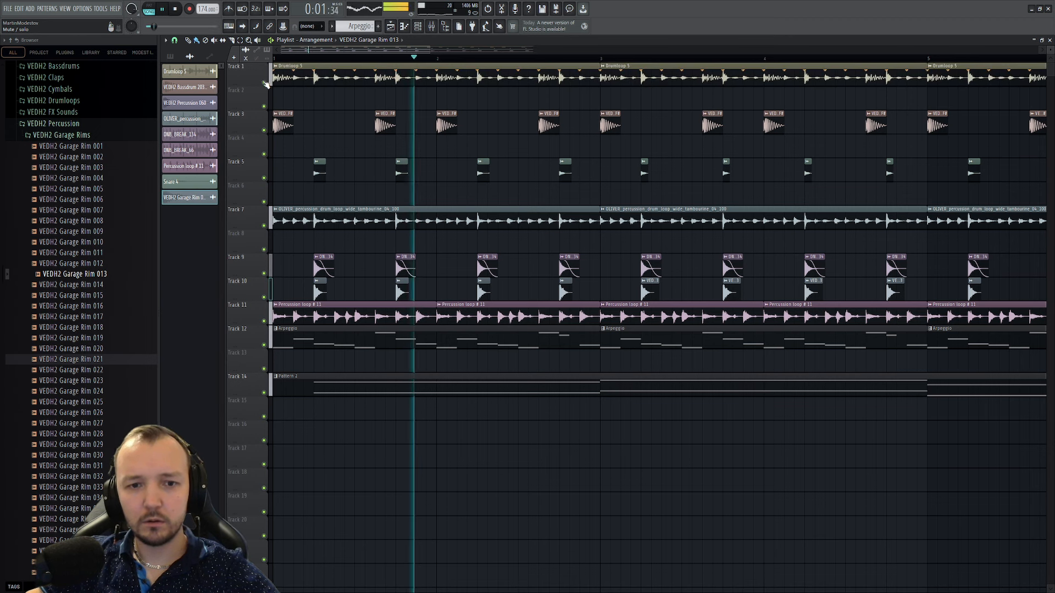
double_click(318, 290)
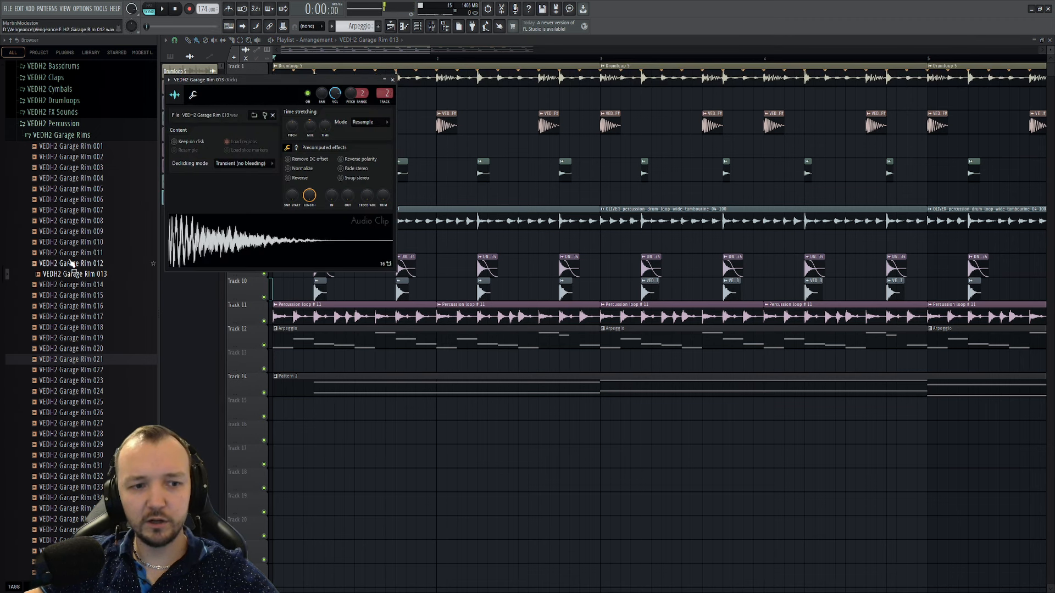
left_click(101, 267)
key("space")
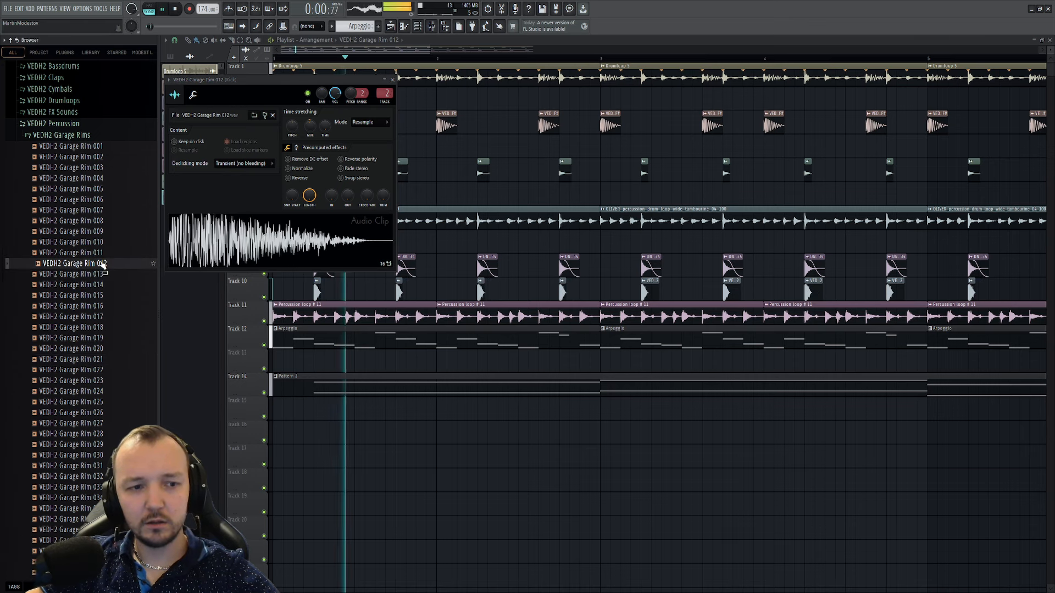
left_click(192, 95)
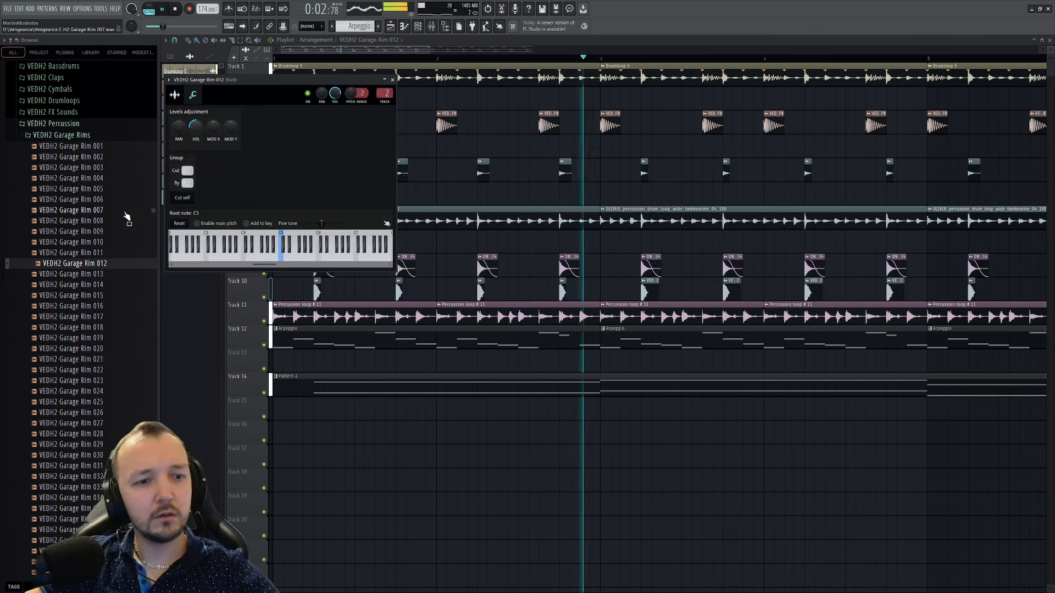
left_click_drag(108, 254, 195, 101)
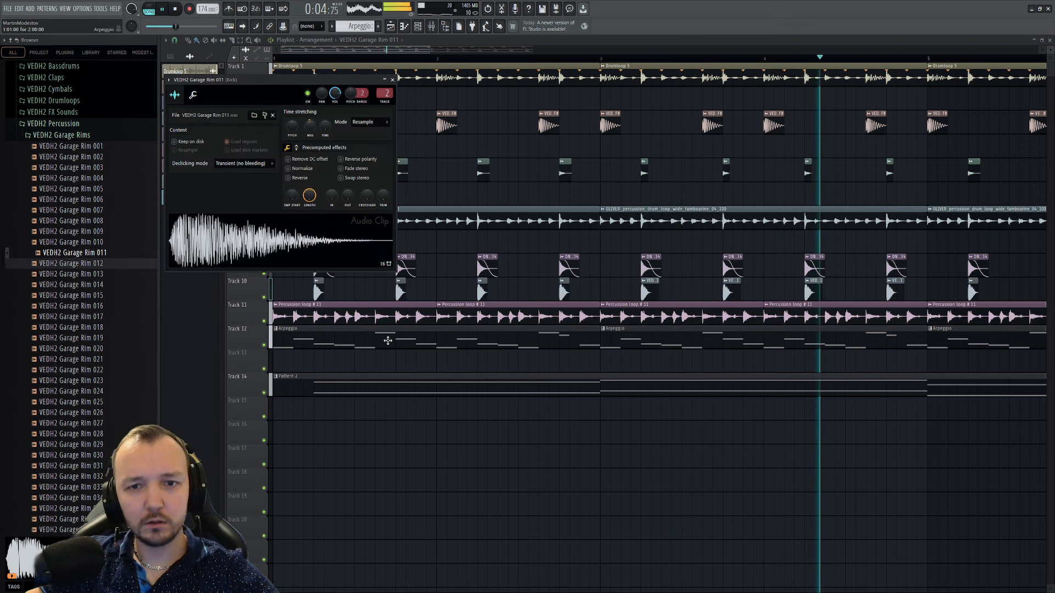
key("Escape")
- Mute Track 9 and set the Garage Rim 011 channel's volume multiplier to about -7.4 dB
left_click(265, 179)
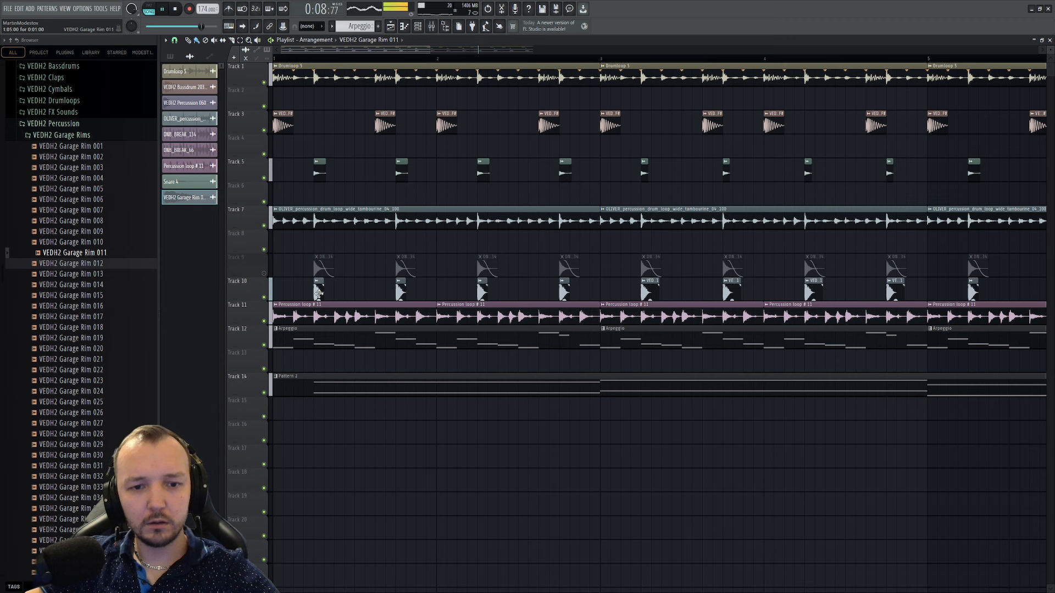
double_click(319, 294)
left_click(193, 95)
left_click_drag(196, 127, 196, 144)
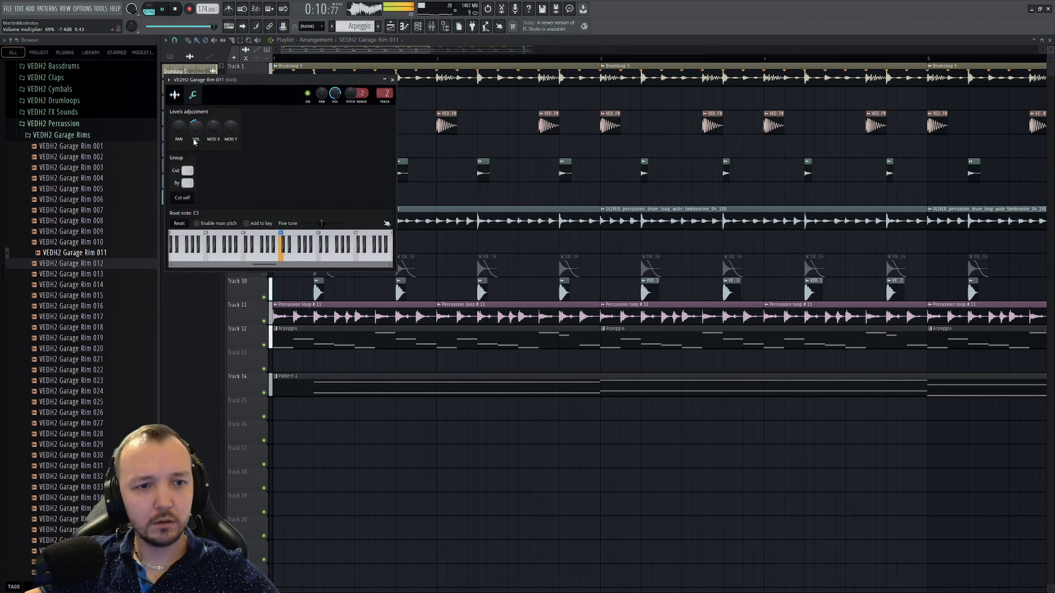
- Audition further rims in the Track 10 channel during playback, swapping its sample from Garage Rim 010 up the list to Garage Rim 001
left_click(115, 242)
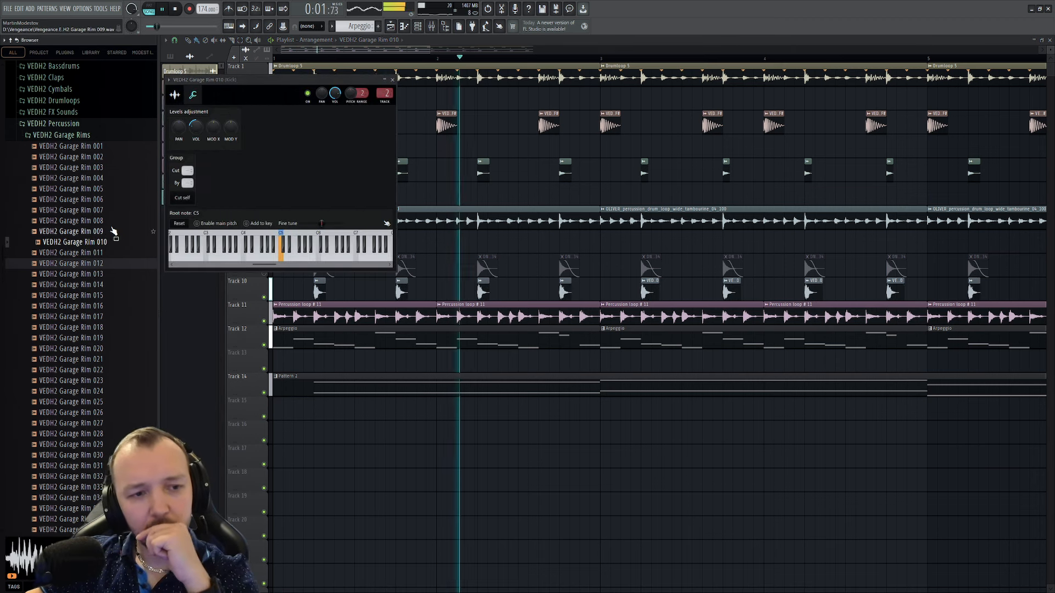
middle_click(111, 224)
middle_click(112, 212)
left_click(112, 199)
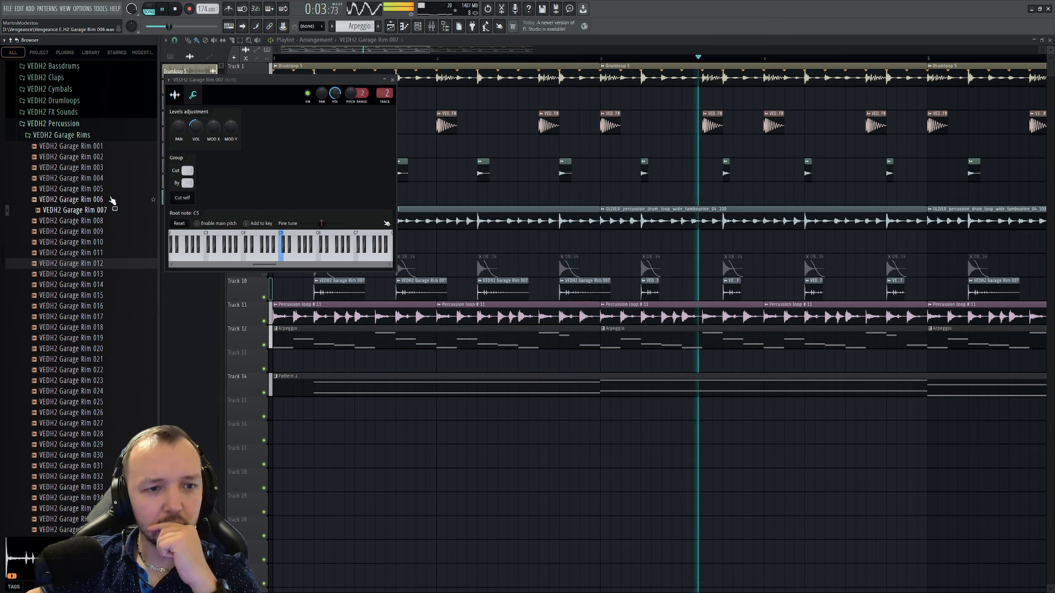
left_click(176, 96)
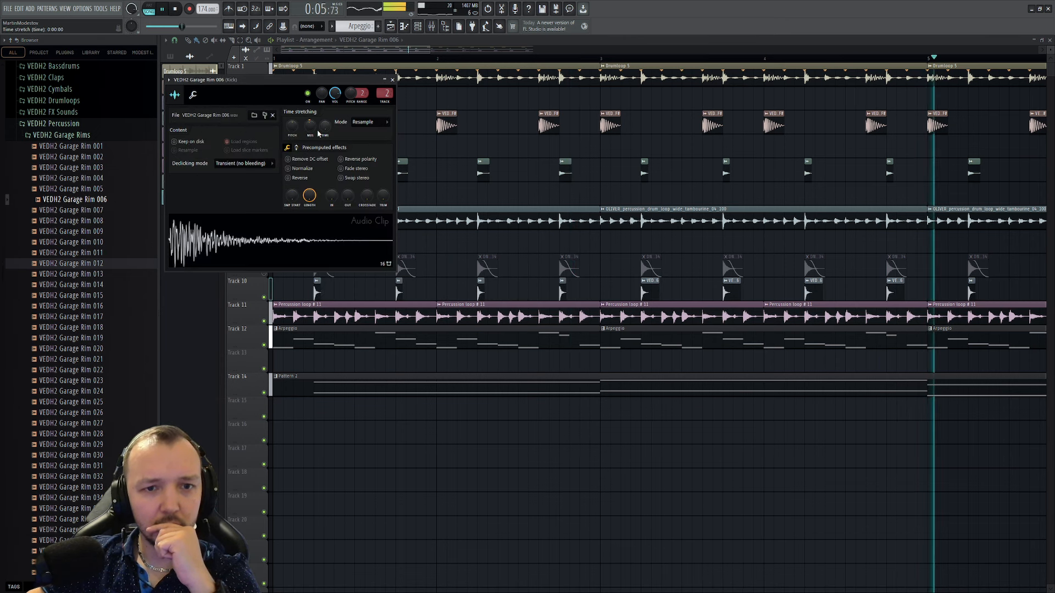
left_click(77, 189)
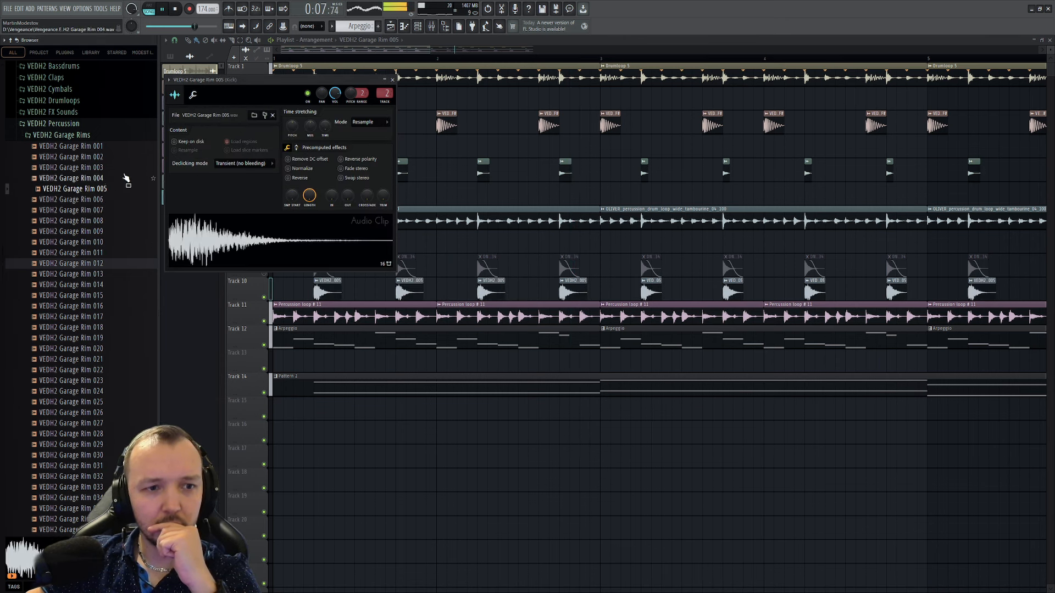
left_click(194, 96)
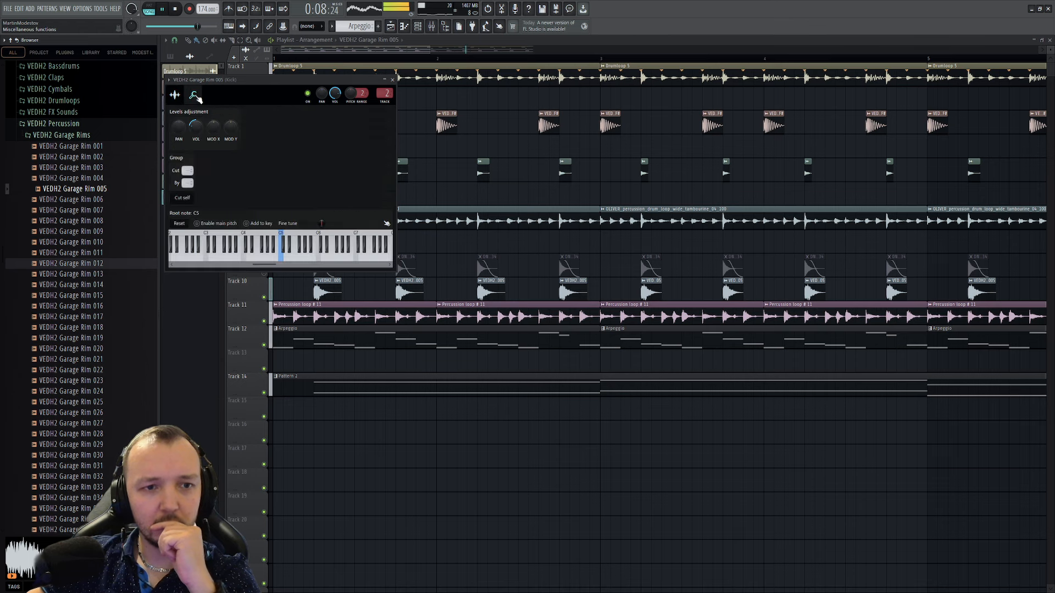
left_click(102, 168)
left_click(107, 147)
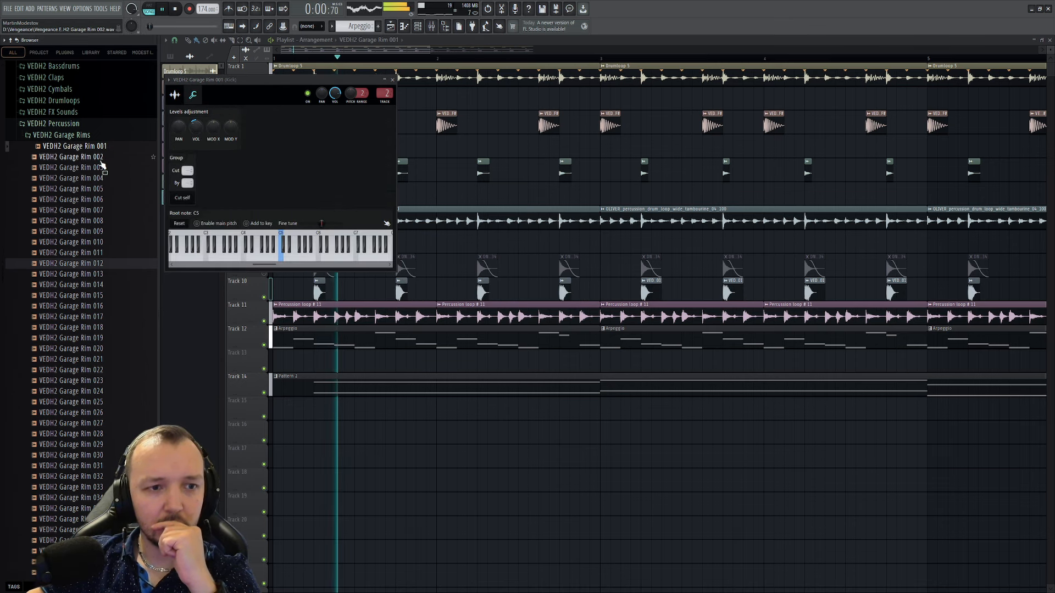
- Load Garage Rim 021 back into the Track 10 channel for comparison, replace it with Garage Rim 022, and show its sample settings
left_click(101, 358)
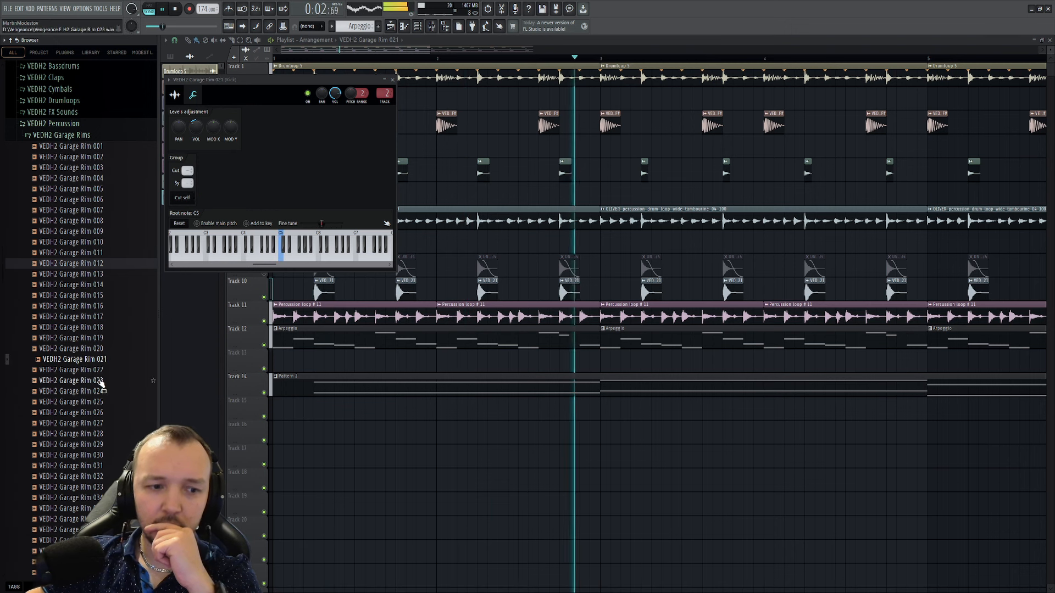
left_click(103, 370)
left_click(175, 94)
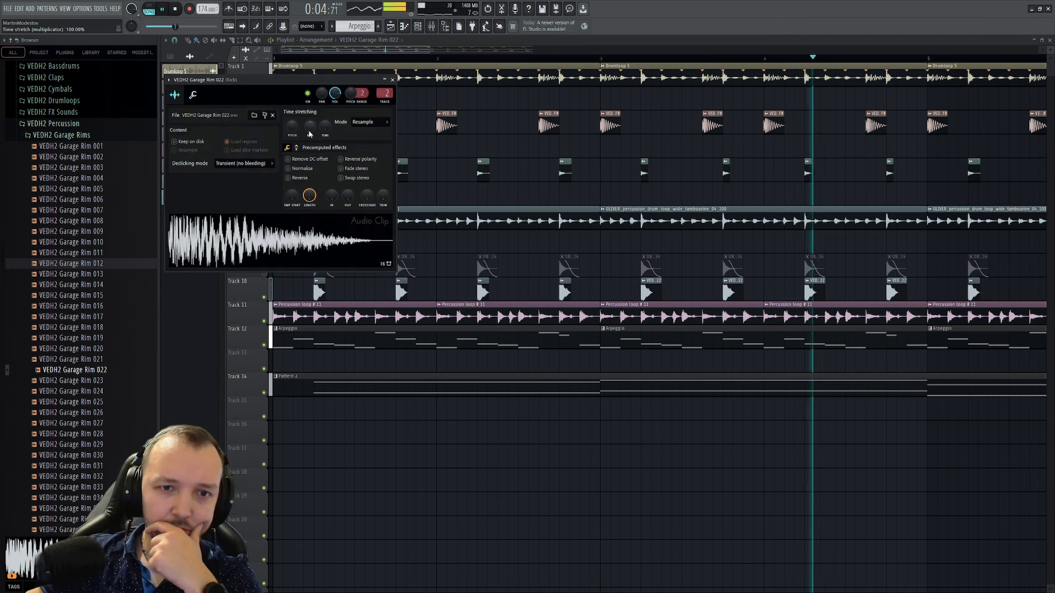
- Load Garage Rim 026 into the Track 10 rim channel and set its sample fade-out to about 44%
left_click(103, 413)
scroll(112, 346, "down", 4)
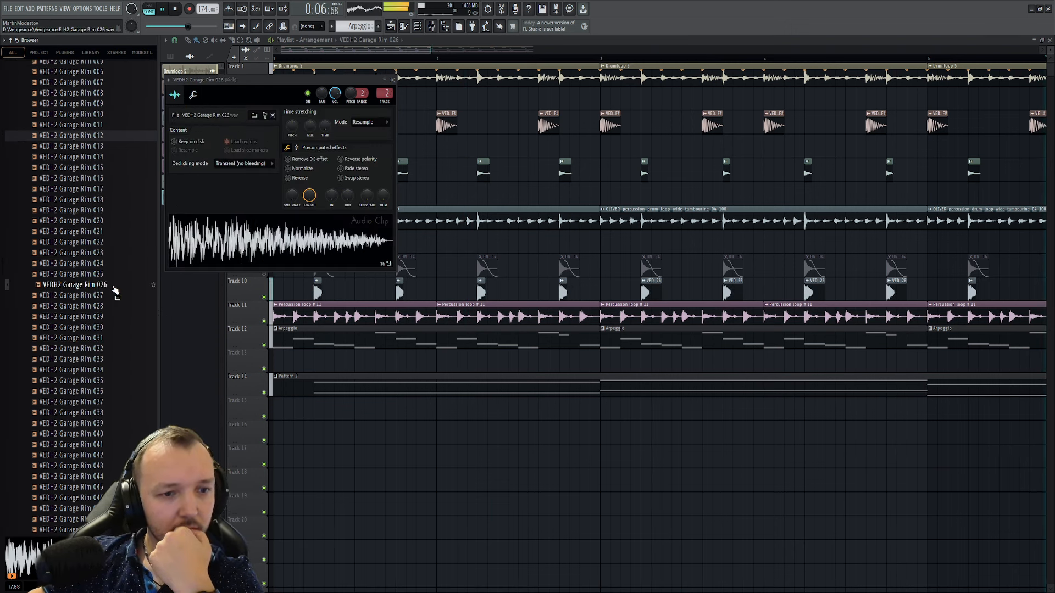
left_click_drag(349, 197, 350, 182)
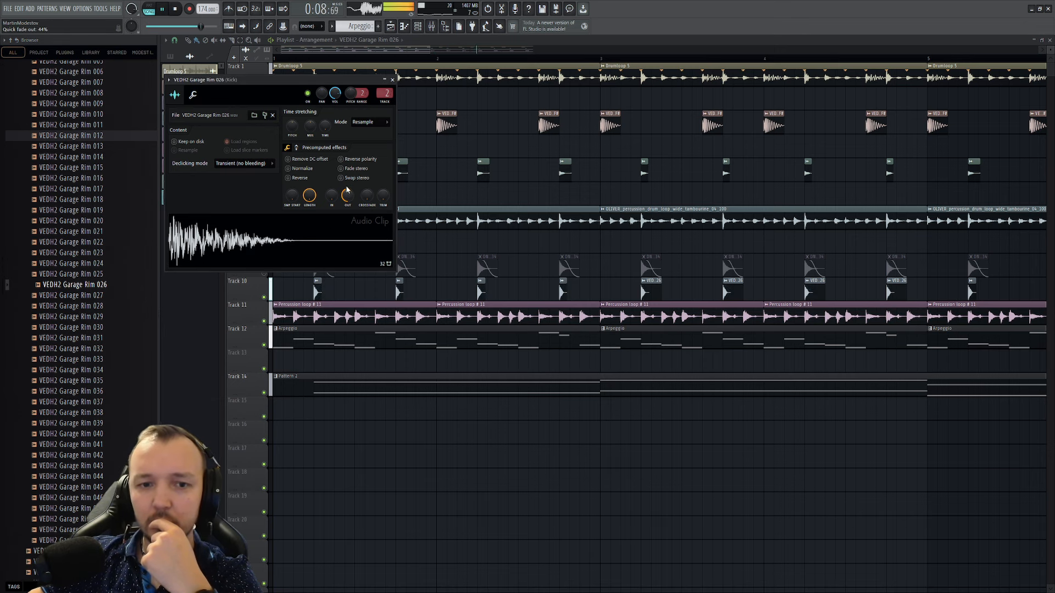
- Audition rims from Garage Rim 027 onward in the Track 10 channel, keep Garage Rim 035, and close the channel settings
left_click(82, 296)
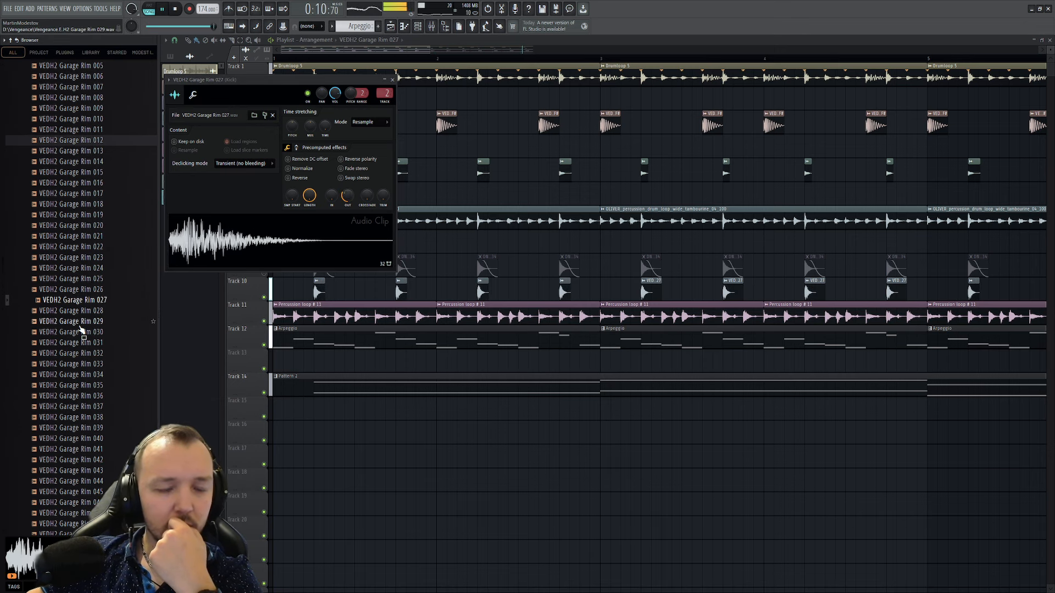
left_click(107, 310)
left_click(104, 322)
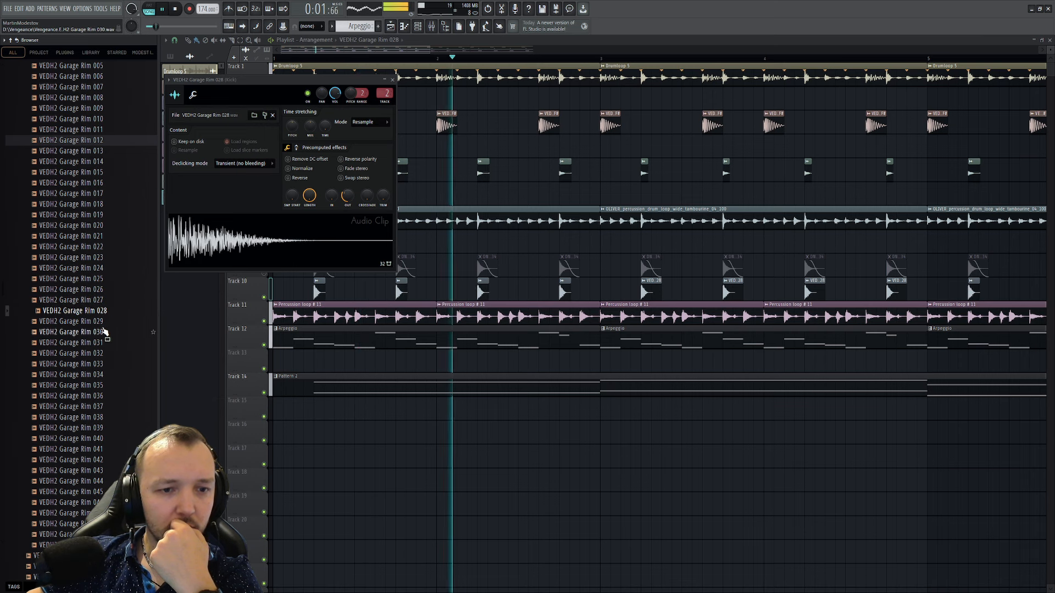
left_click(104, 332)
left_click(101, 355)
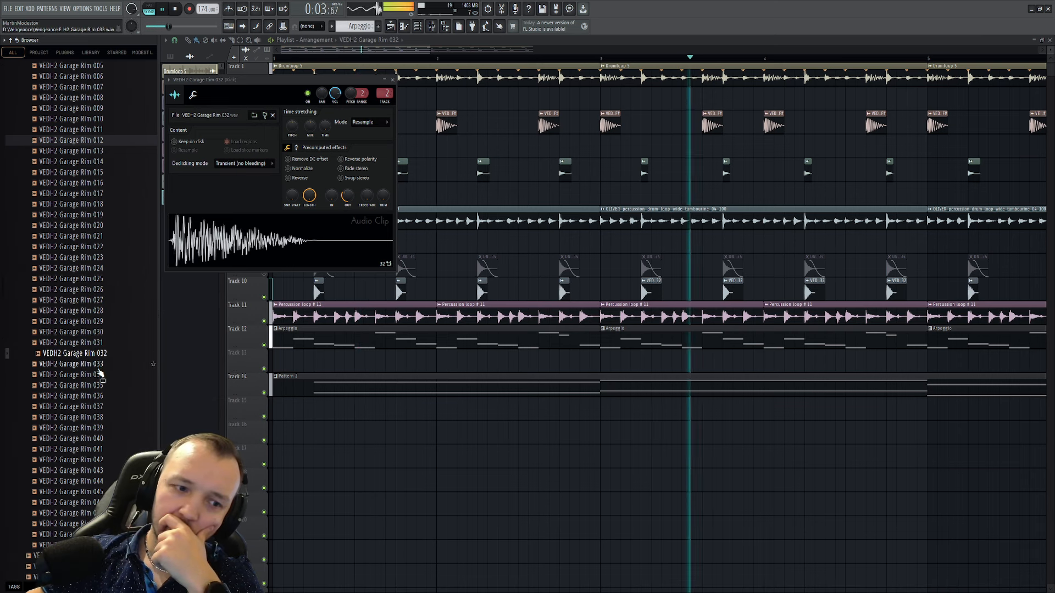
left_click(101, 375)
left_click(102, 385)
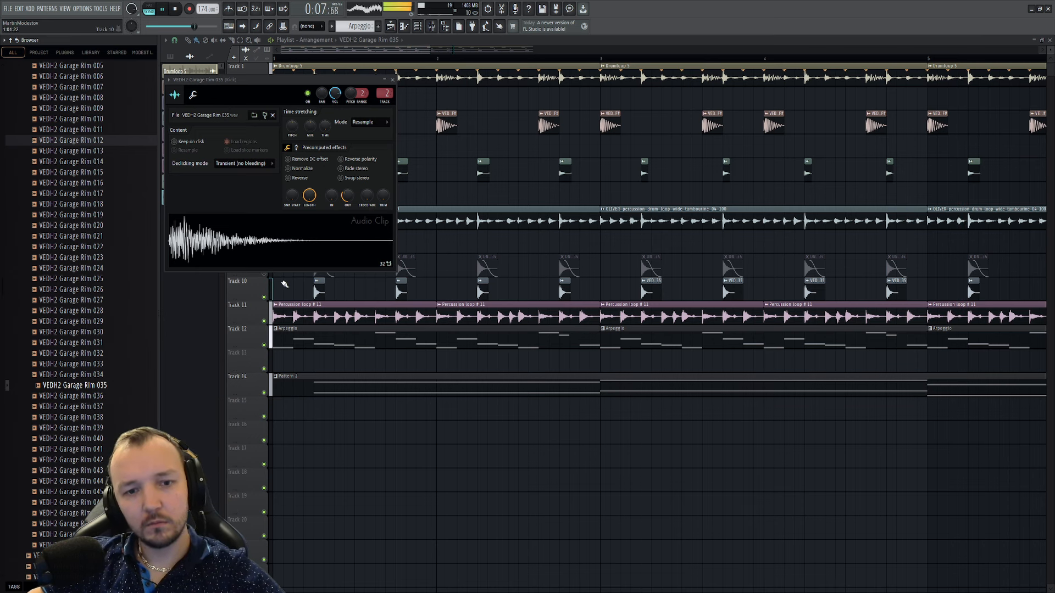
key("Escape")
- Delete all the clips on Track 9 and move the Track 10 rim clips up to Track 6
scroll(313, 252, "down", 5)
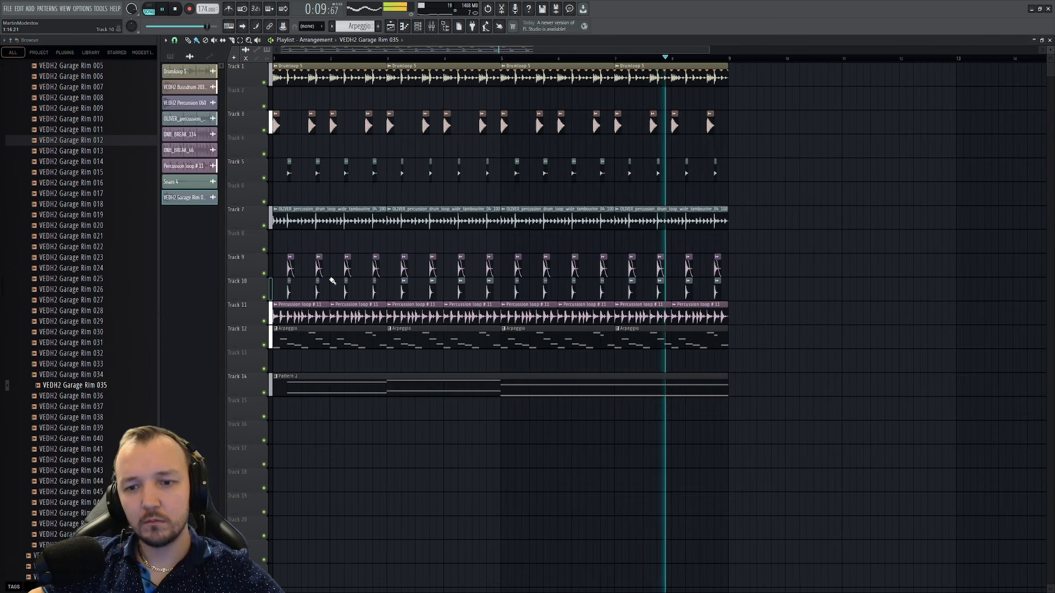
left_click_drag(757, 243, 277, 261)
key("Delete")
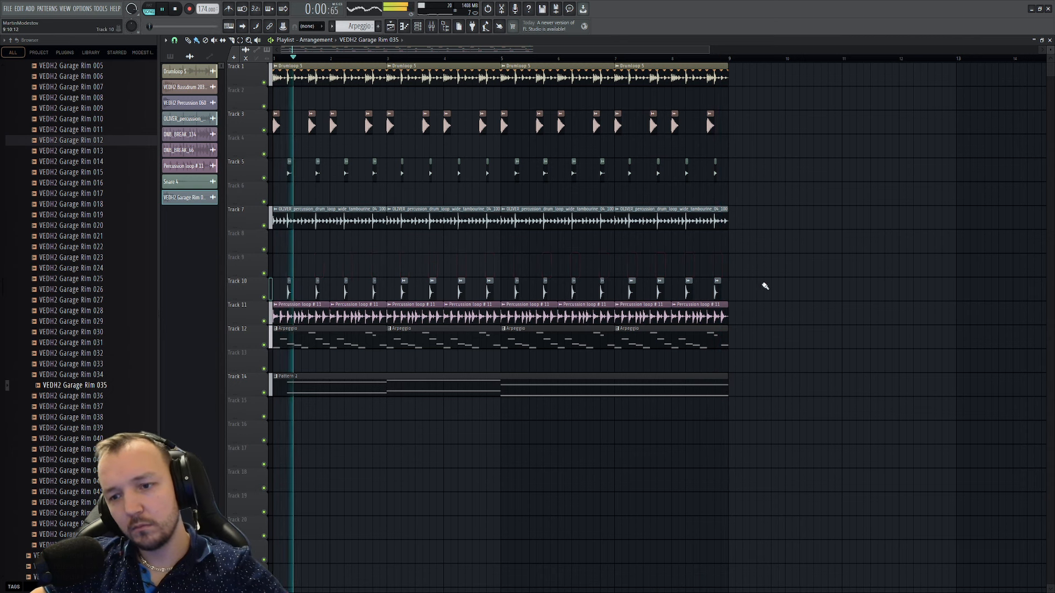
left_click_drag(762, 287, 287, 193)
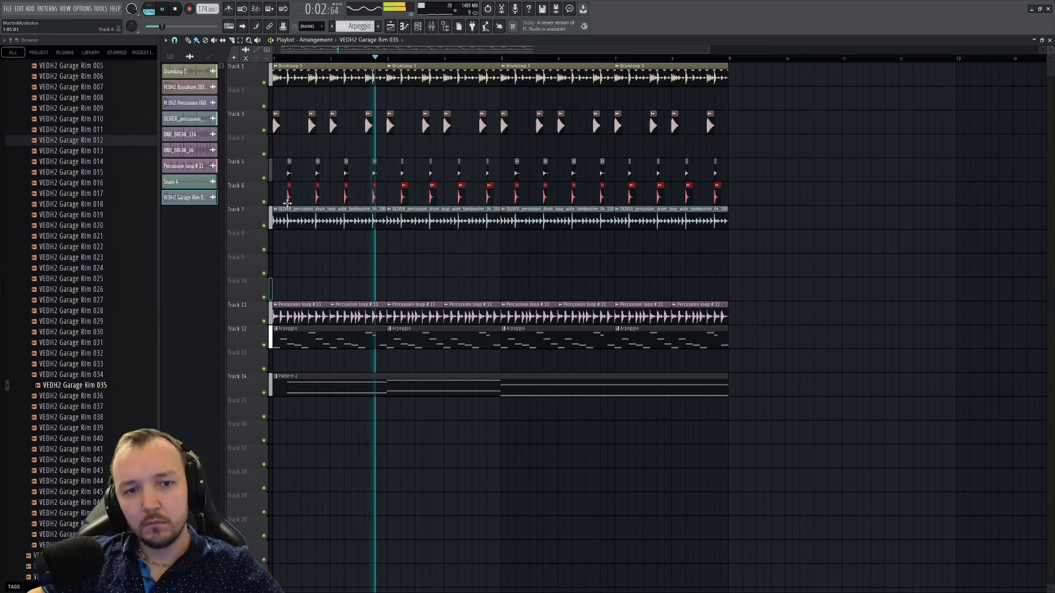
- Toggle Track 1's mute to compare and set the tambourine percussion loop's volume multiplier to about -22.9 dB
left_click(264, 83)
left_click(264, 83)
double_click(327, 222)
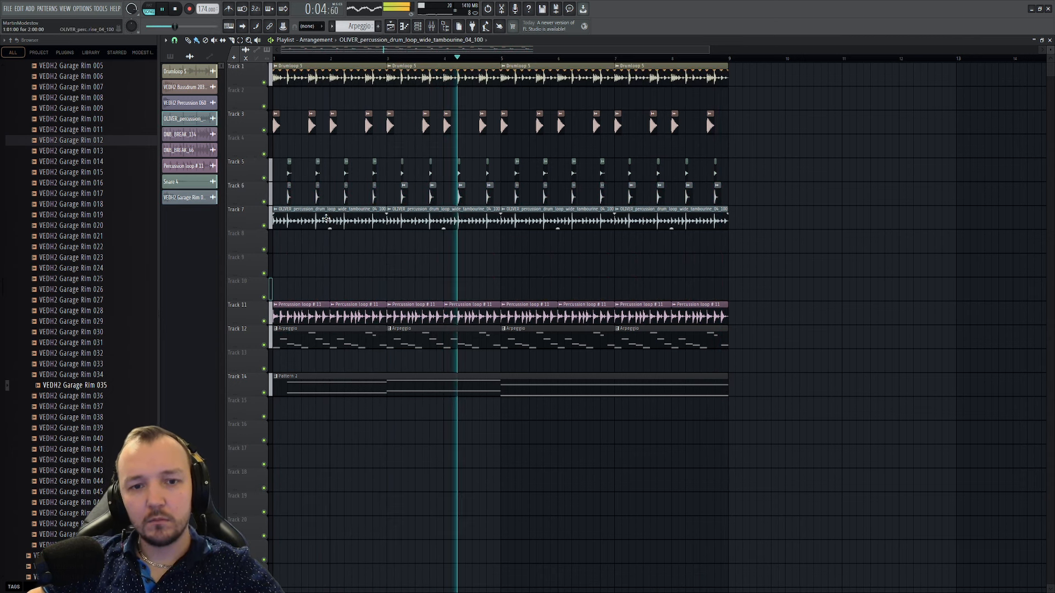
left_click(438, 303)
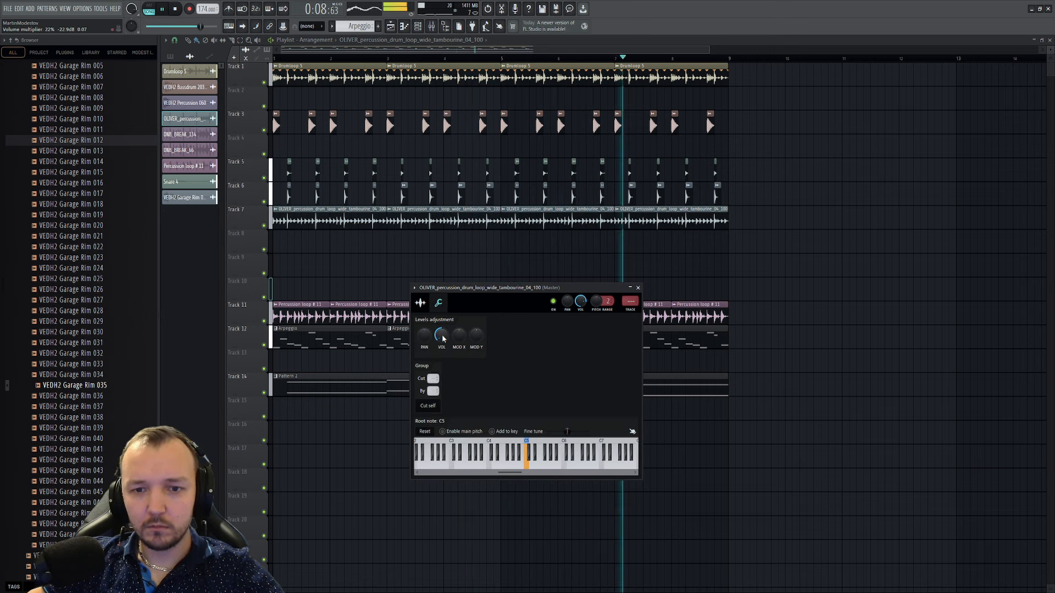
key("Escape")
- Compare the mix with Track 1 muted and unmuted, and set Drumloop 5's volume multiplier to about -7.6 dB
scroll(239, 170, "up", 4)
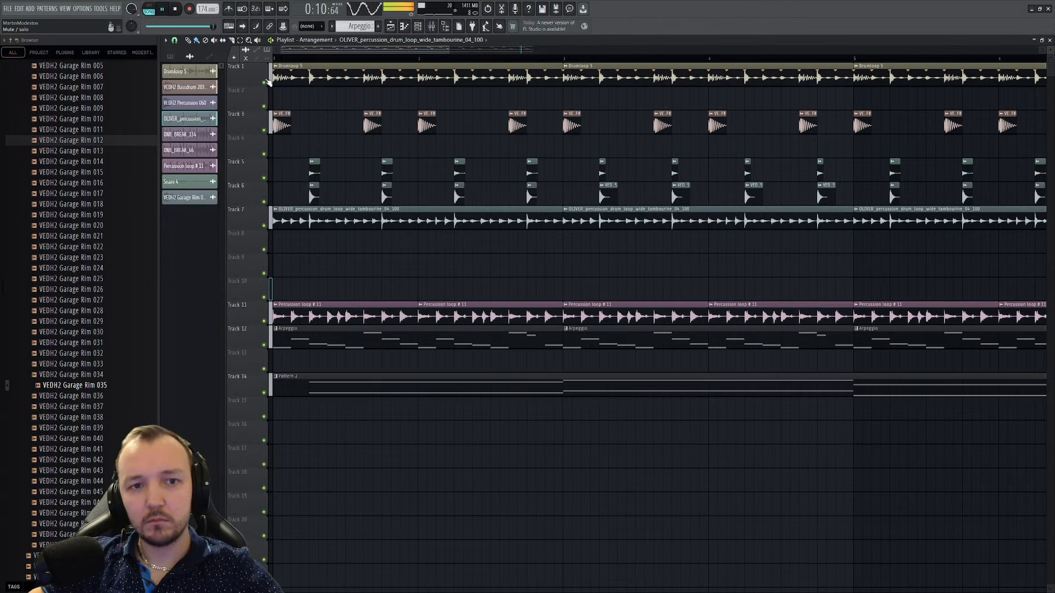
left_click(265, 83)
left_click(264, 83)
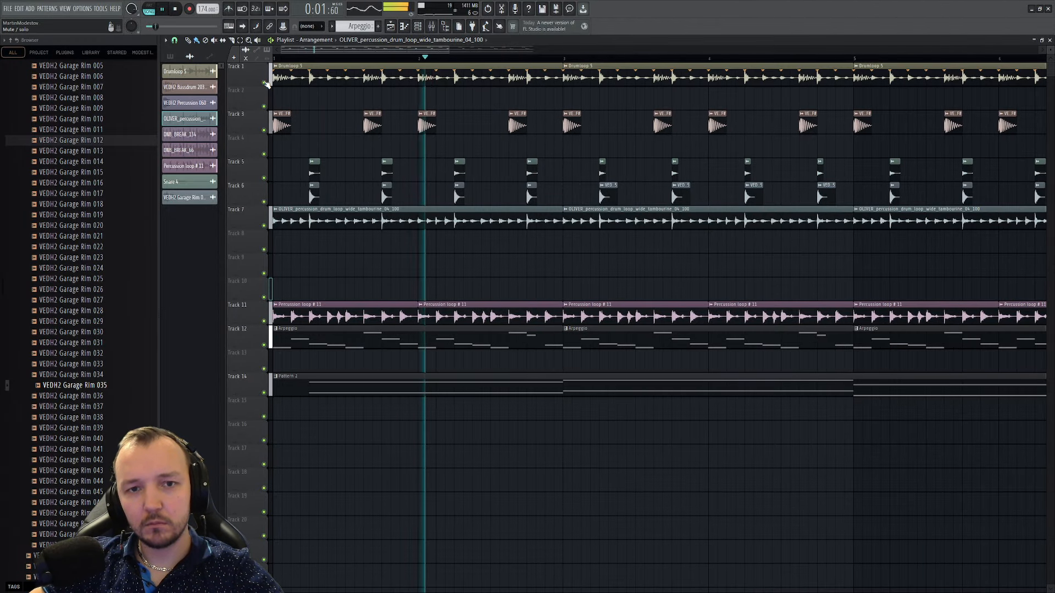
double_click(333, 78)
scroll(106, 382, "up", 10)
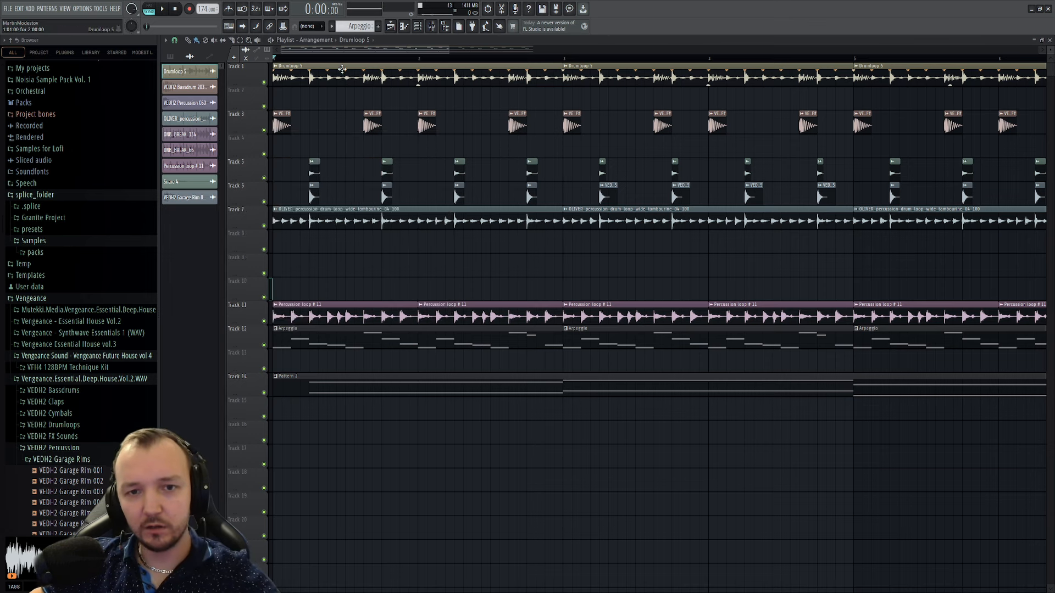
double_click(324, 78)
left_click(246, 151)
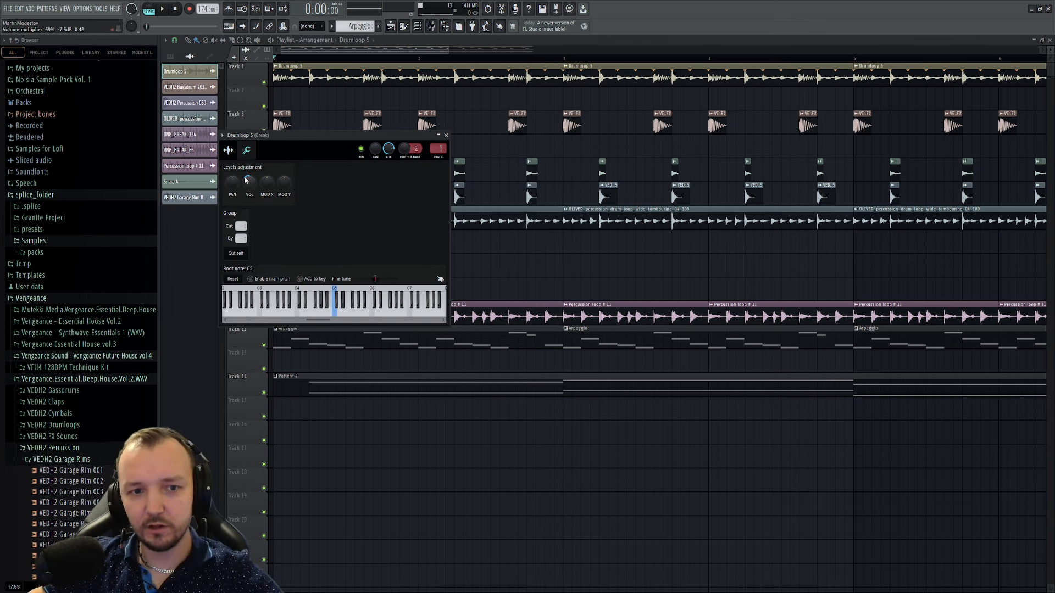
left_click(446, 135)
- Set the volume multiplier of the Track 7 tambourine loop channel to about -12.0 dB
double_click(516, 223)
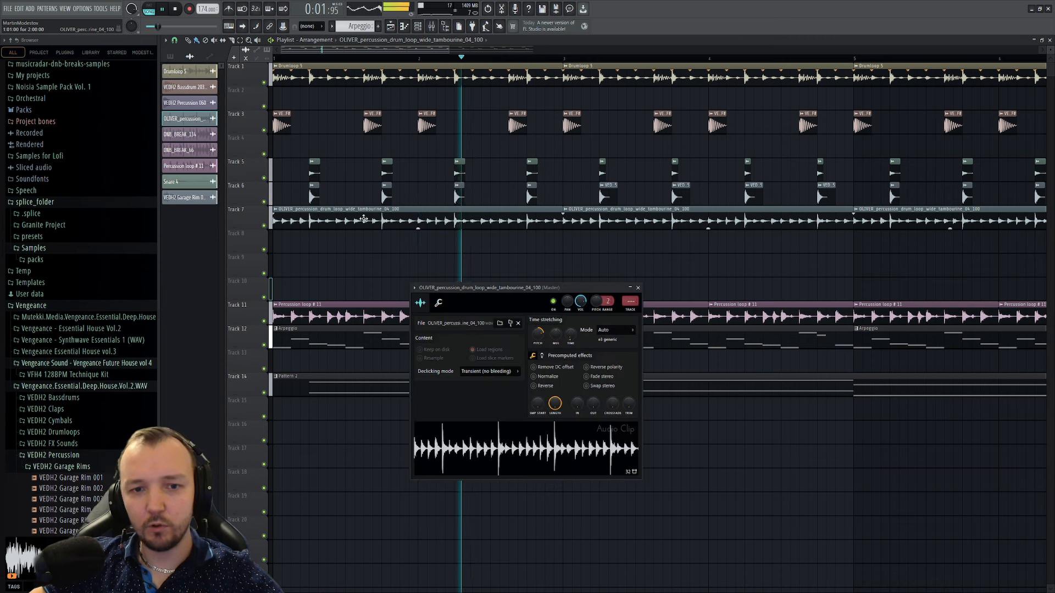
left_click(437, 303)
left_click_drag(442, 335, 440, 332)
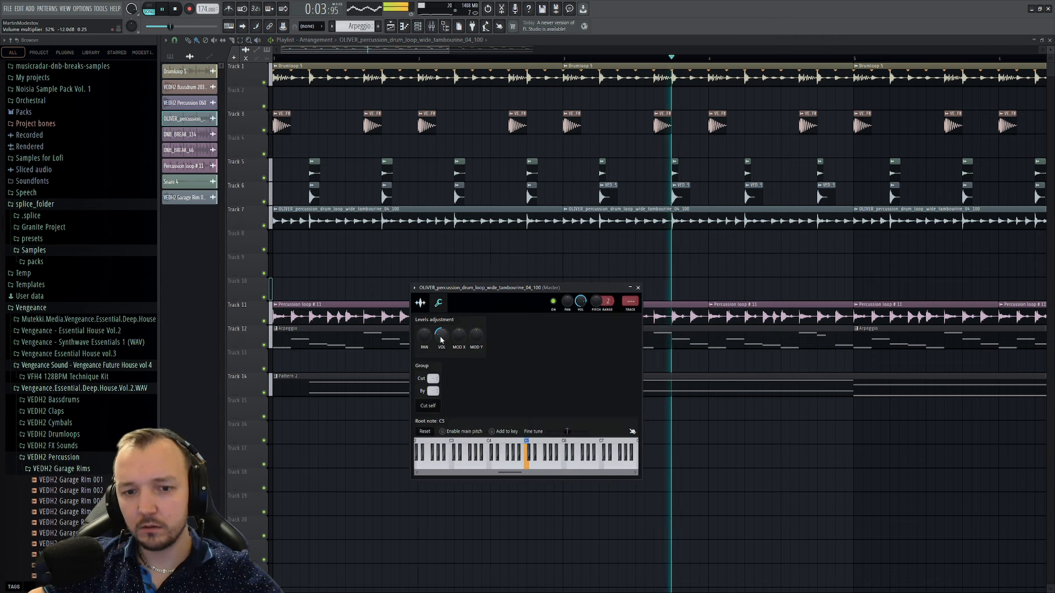
left_click(637, 288)
- Stop playback, solo Track 7, and route the tambourine loop channel to mixer insert 7
key("space")
right_click(263, 226)
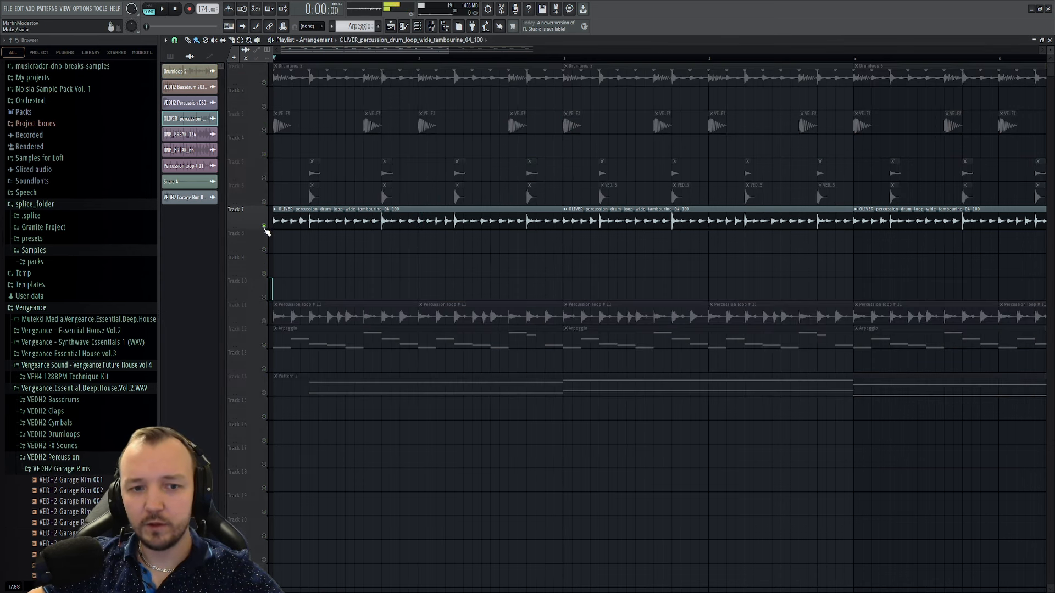
double_click(361, 225)
left_click(434, 27)
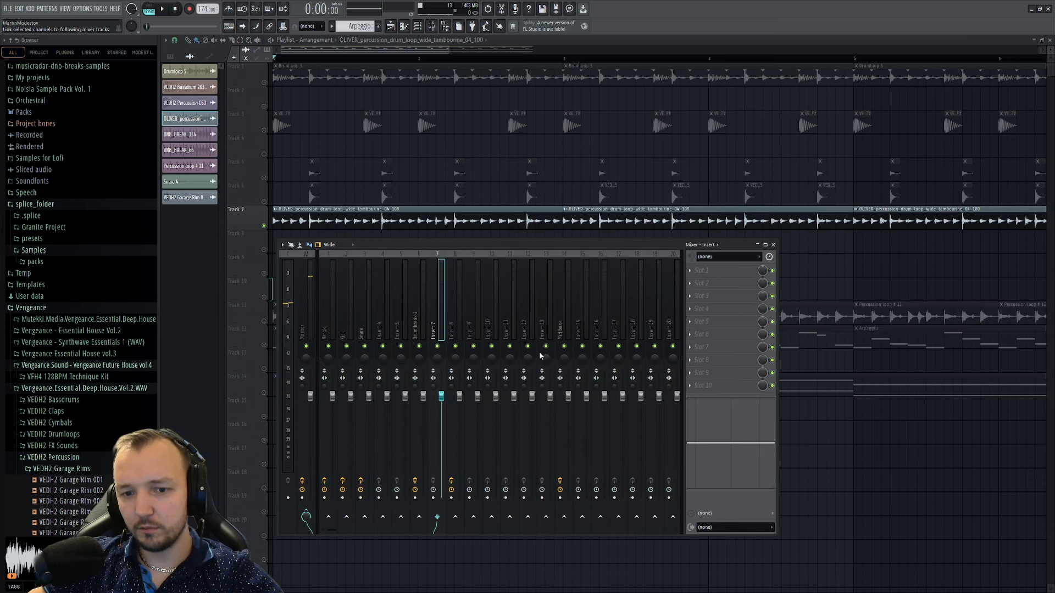
key("ctrl+l")
- Add Fruity Parametric EQ 2 in slot 3 with the 40Hz + 18kHz cut preset and high-pass band 1 at about 1438 Hz
key("space")
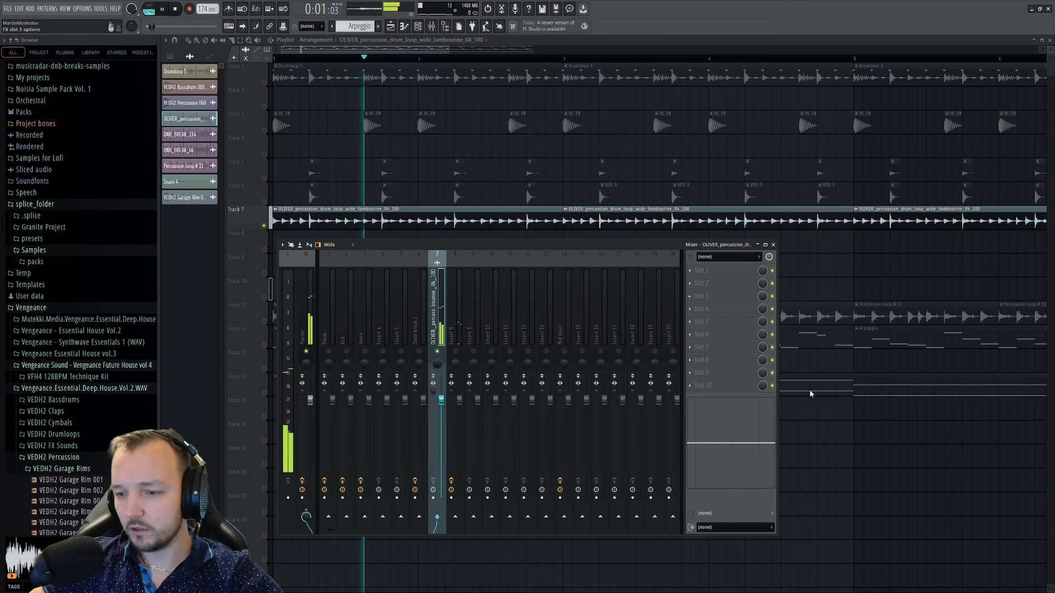
left_click(802, 425)
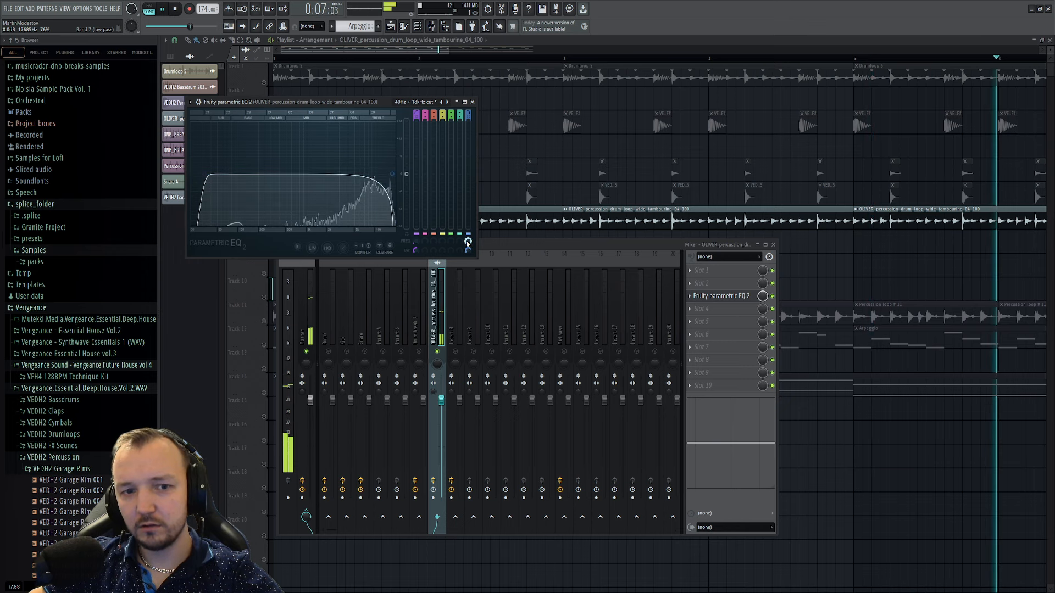
left_click(416, 234)
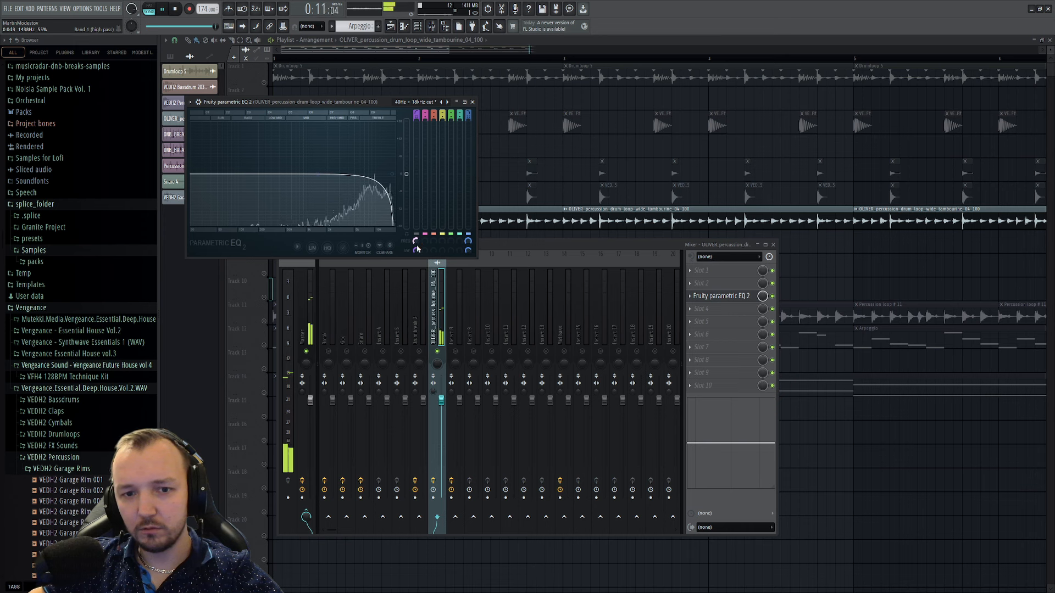
left_click_drag(419, 240, 416, 243)
right_click(543, 164)
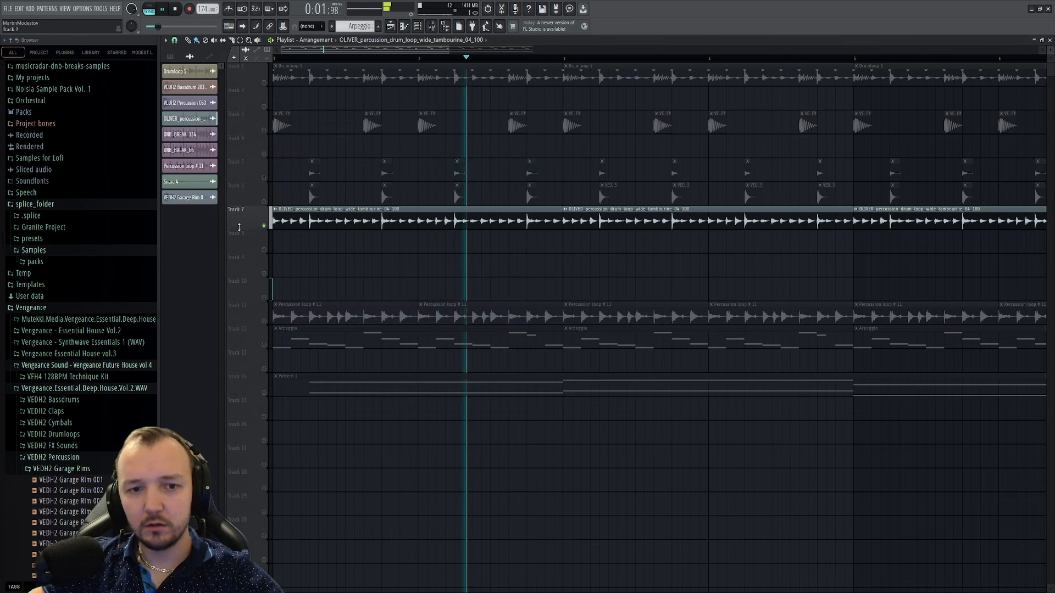
- End Track 7's solo and check the tambourine loop's mixer insert with all tracks playing
right_click(263, 226)
left_click(432, 26)
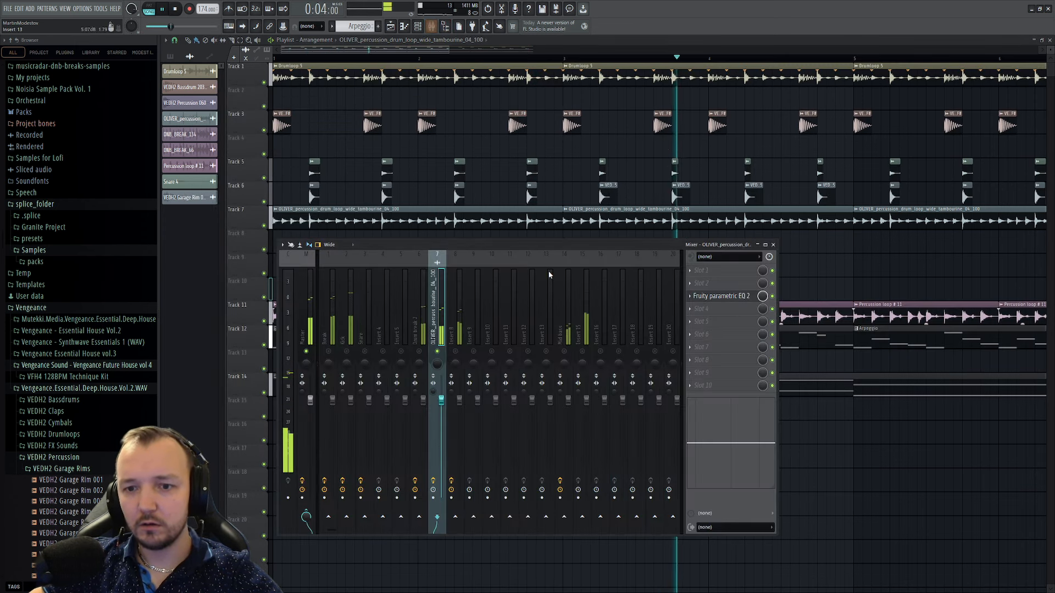
right_click(438, 356)
right_click(792, 412)
- Set the playback loop region over the whole eight-bar arrangement, deselect the clips, and stop playback
scroll(716, 428, "down", 1)
scroll(716, 428, "down", 3)
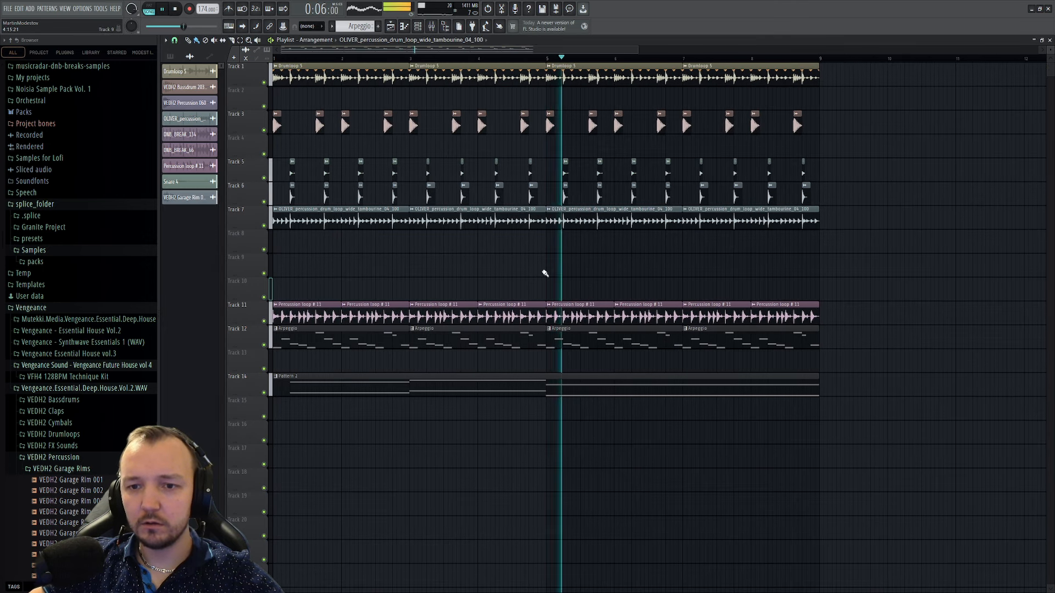
left_click_drag(823, 60, 274, 60)
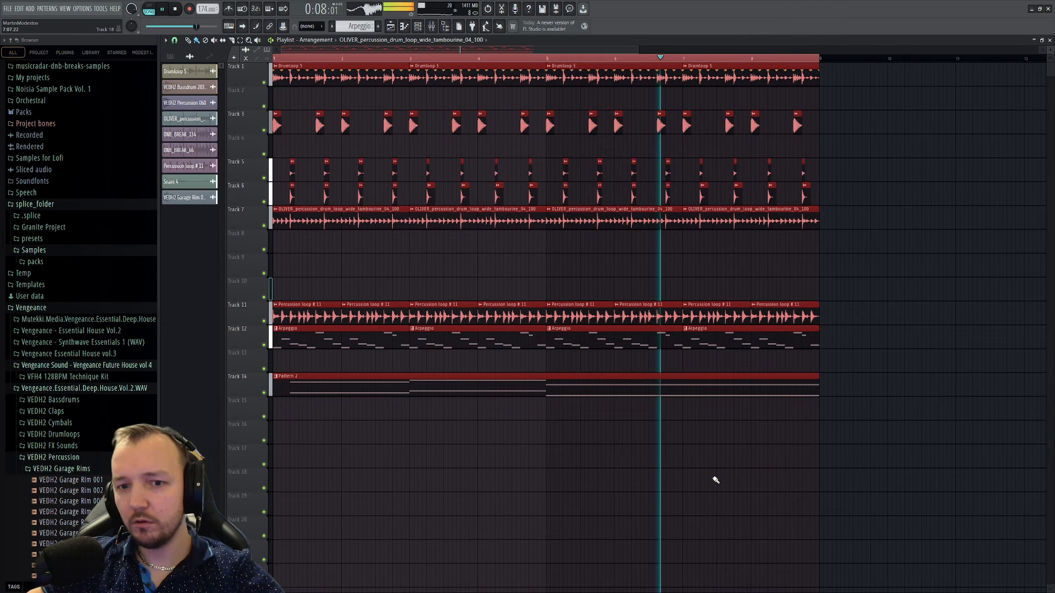
left_click(714, 478, "ctrl")
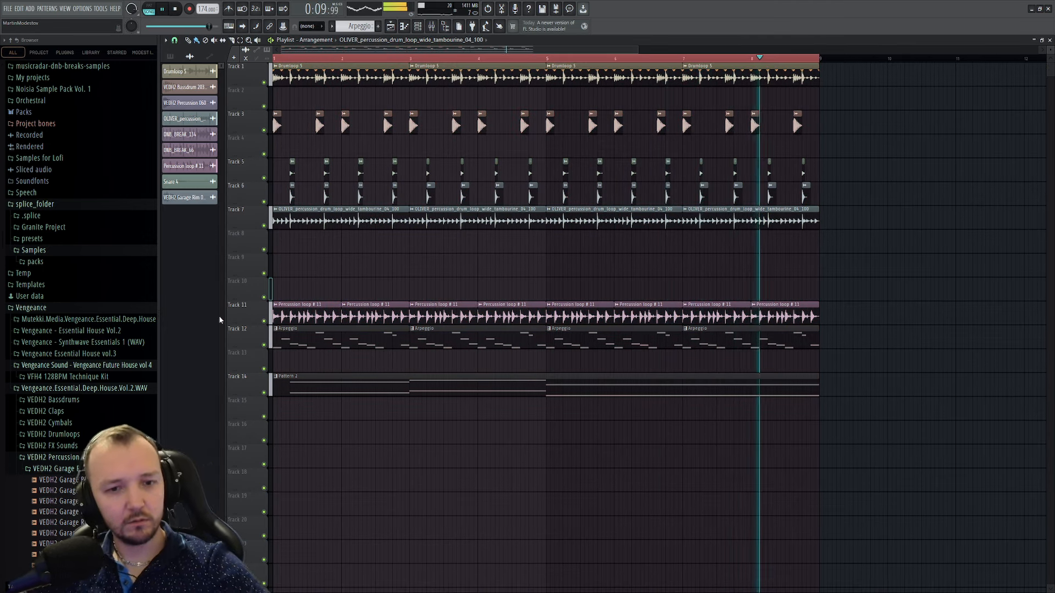
scroll(217, 279, "up", 3)
key("space")
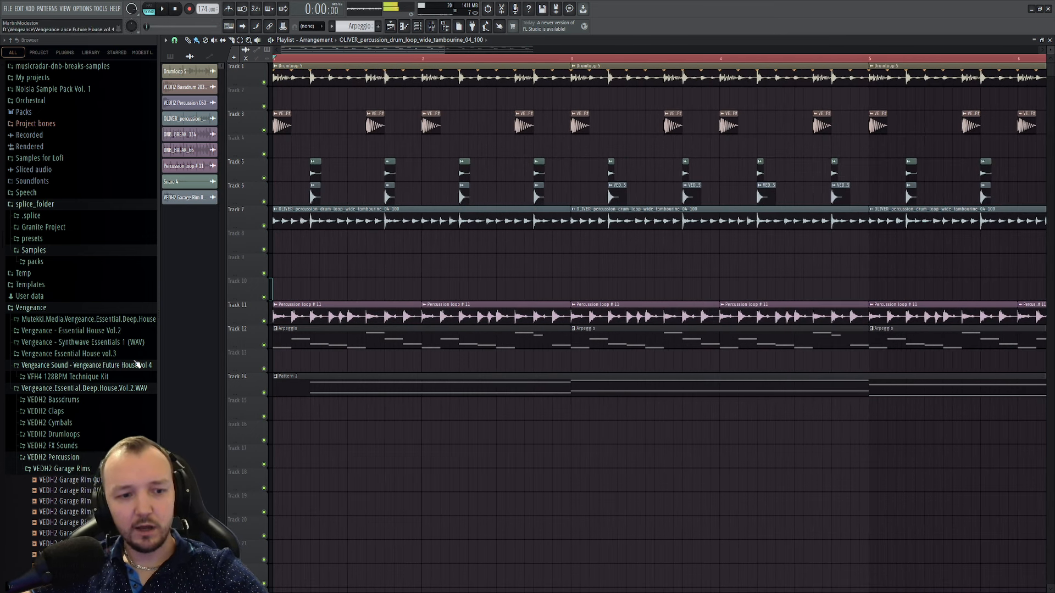
- Browse the VEDH2 Cymbals closed hihats and audition Closed Hihat 024, 018 and 019
left_click(66, 422)
left_click(81, 435)
left_click(88, 451)
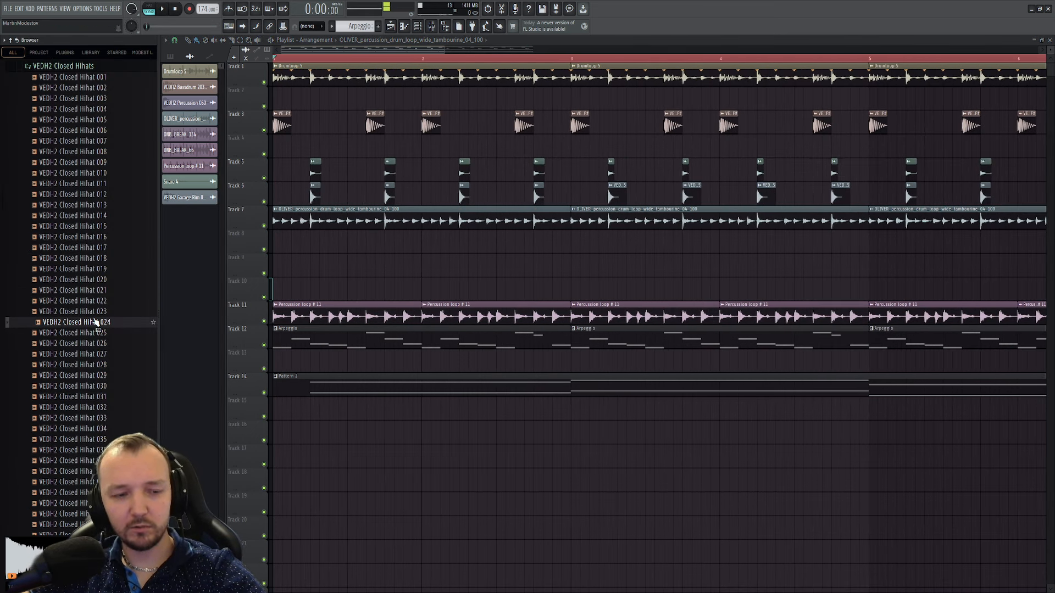
left_click(105, 258)
left_click(102, 273)
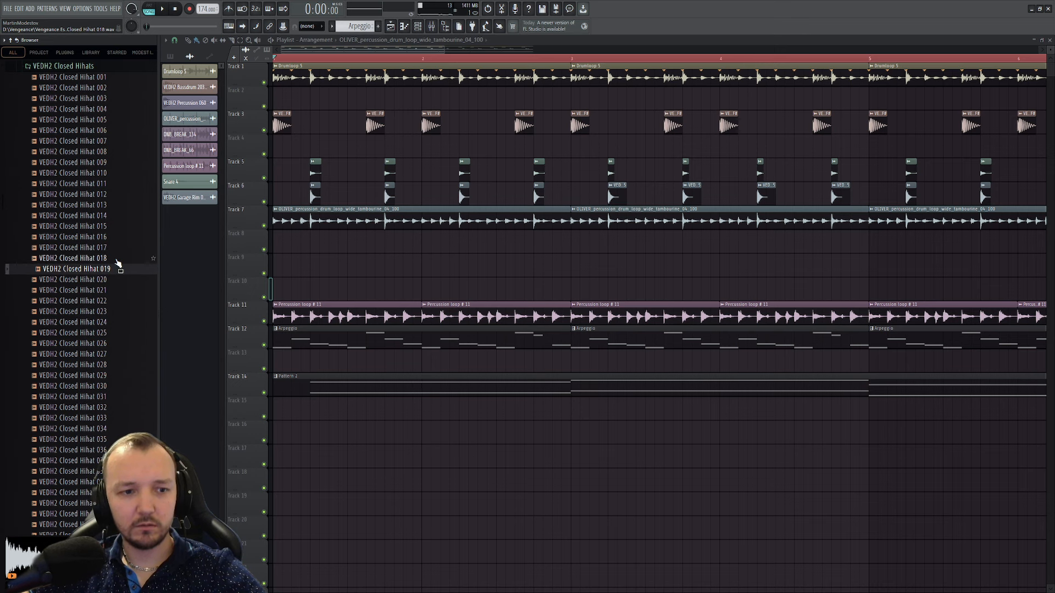
- Place VEDH2 Closed Hihat 019 on Track 9 at 1:03:00 and add three more hits to form a syncopated first-bar pattern
left_click_drag(295, 265, 295, 265)
scroll(295, 265, "up", 3)
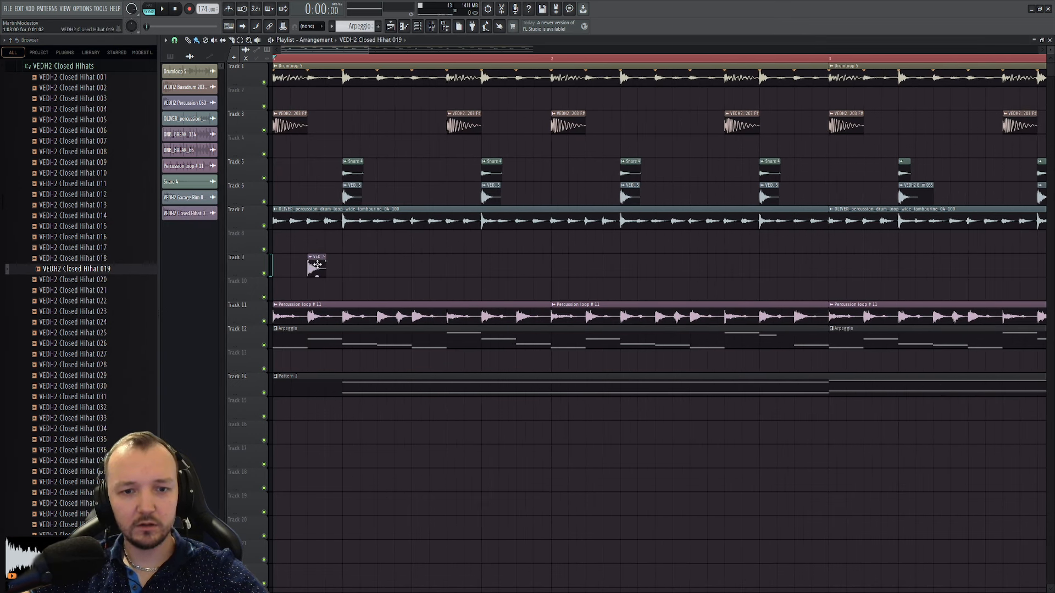
key("space")
left_click_drag(392, 266, 408, 271)
left_click(438, 270)
key("space")
key("space")
left_click(518, 269)
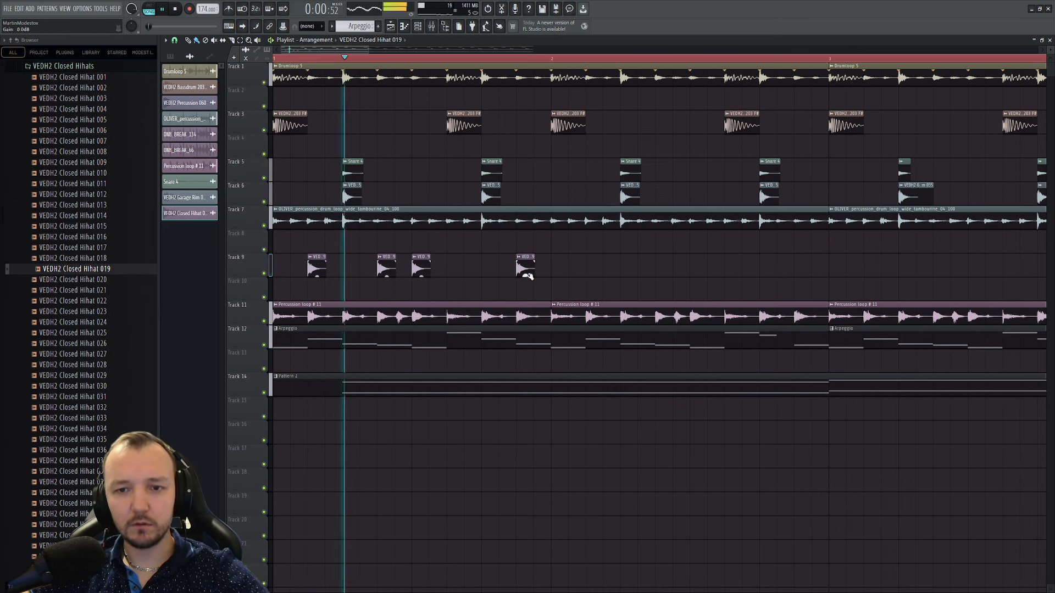
- Duplicate the Track 9 hihat pattern across bars 2 to 4 and set the hihat channel's volume multiplier to about -9.0 dB
scroll(522, 271, "down", 3)
left_click_drag(478, 273, 288, 272)
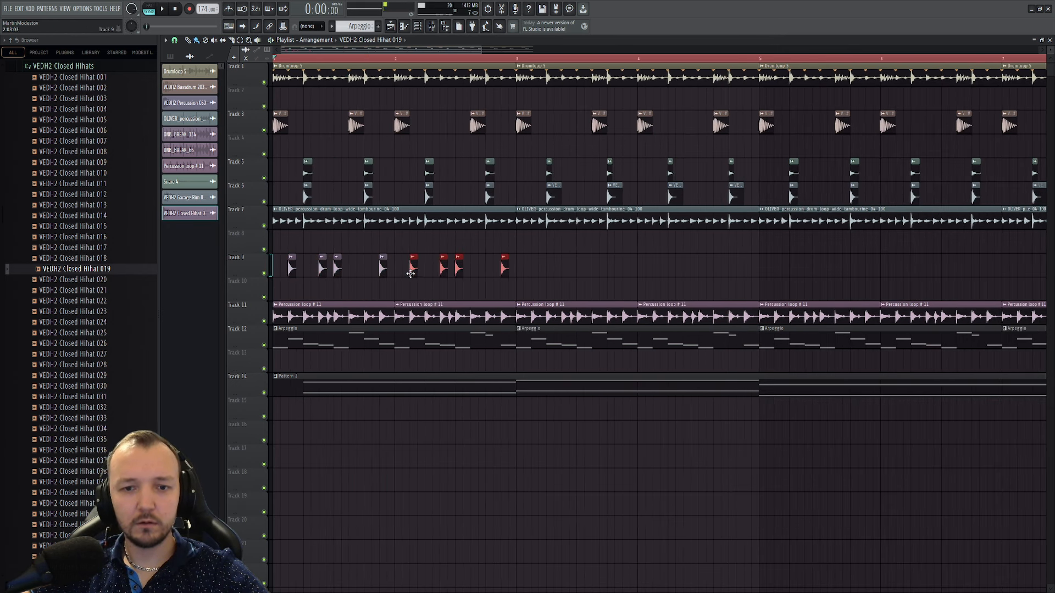
double_click(414, 269)
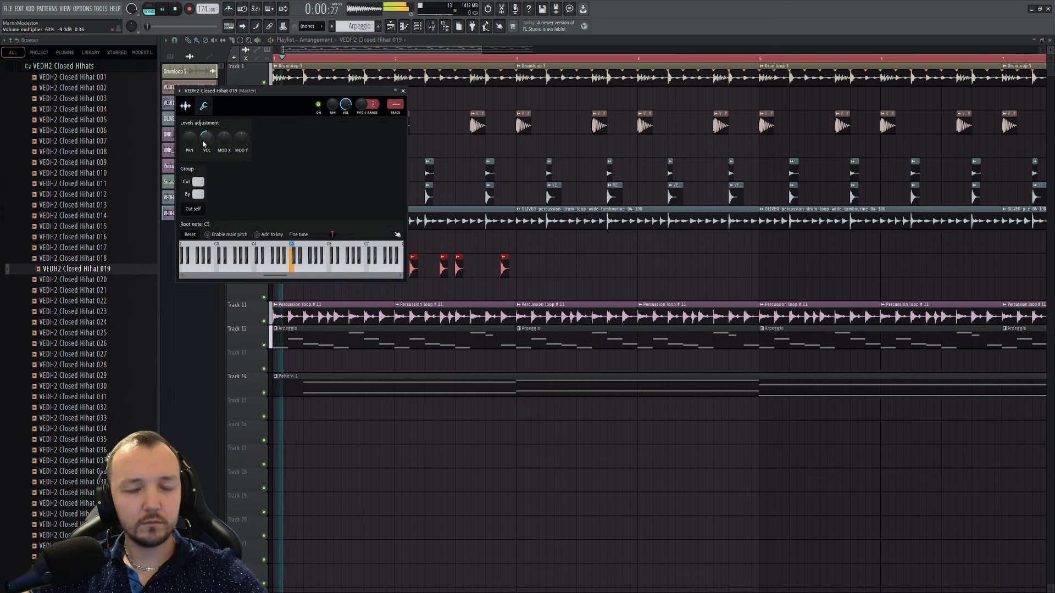
mouse_move(553, 273)
left_mouse_down()
mouse_move(286, 273)
mouse_move(558, 263)
mouse_move(535, 264)
left_mouse_up()
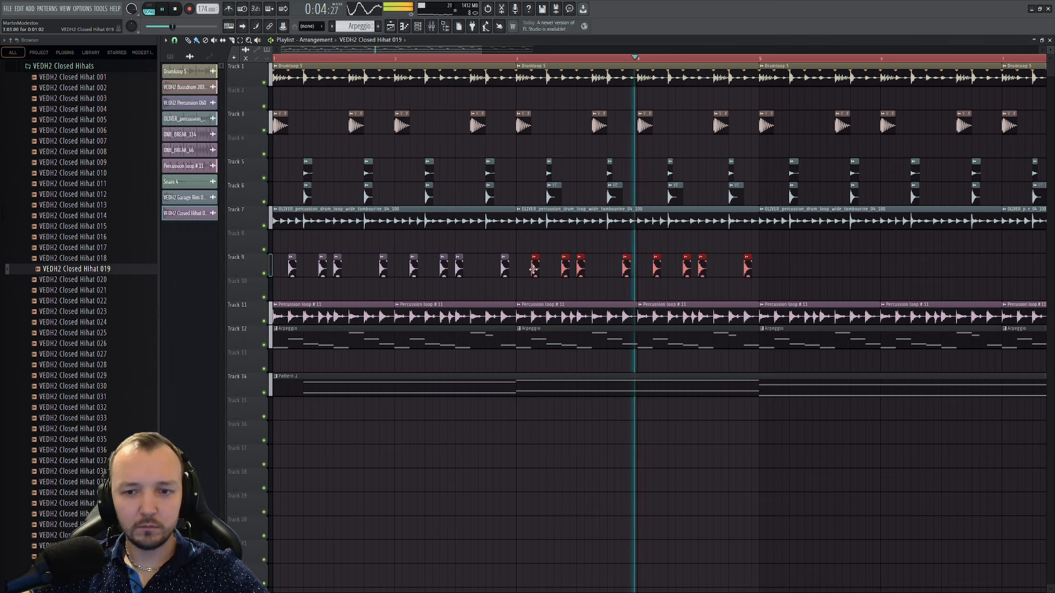
- Lower the VEDH2 Closed Hihat 019 channel's volume multiplier to about -14.7 dB
double_click(534, 267)
left_click(203, 105)
left_click_drag(207, 138, 207, 159)
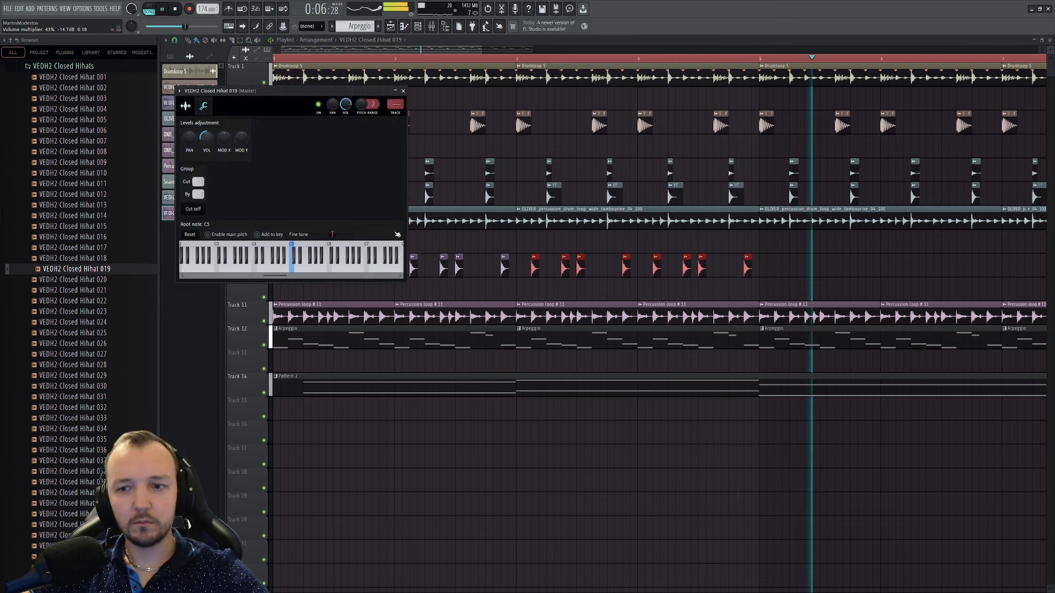
- Stop playback and duplicate the whole four-bar Track 9 hihat pattern across bars 5 to 8
key("space")
left_click_drag(801, 269, 282, 270)
scroll(284, 271, "down", 3)
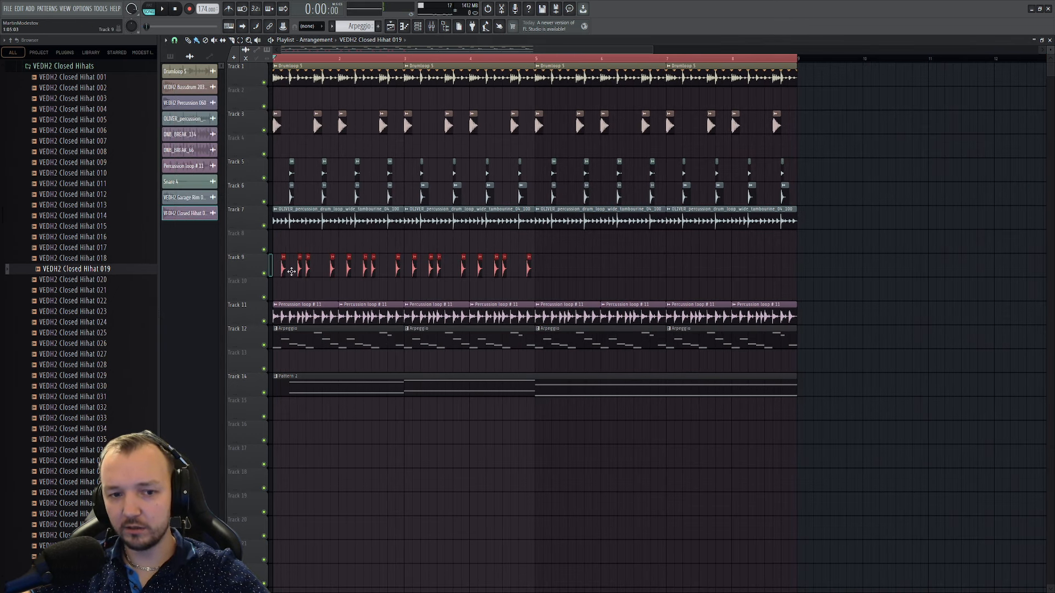
- Solo Track 1 to check Drumloop 5 on its own, and restore the other tracks
left_click(265, 83)
right_click(264, 83)
key("space")
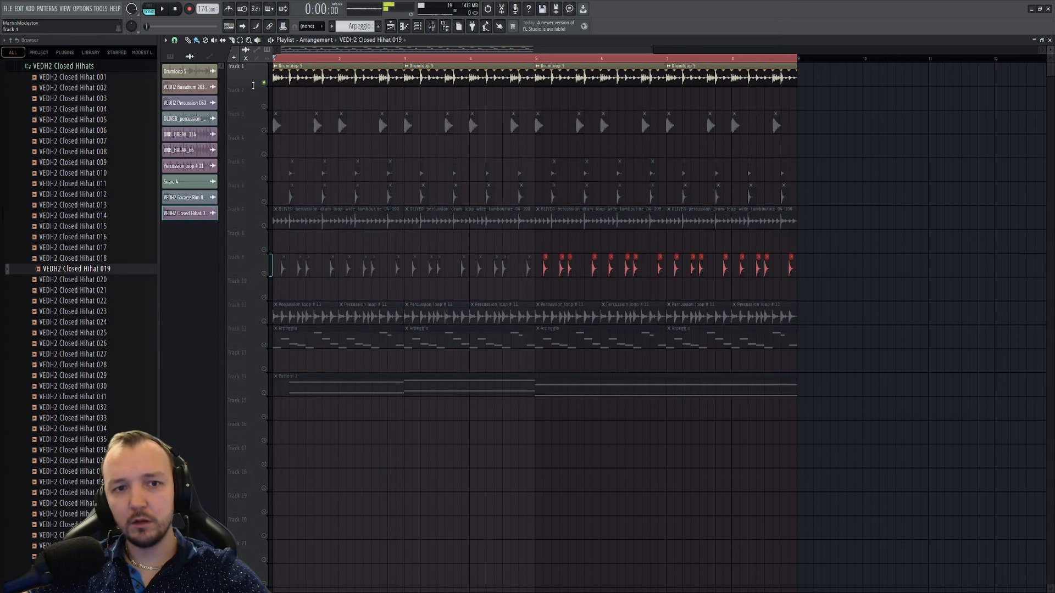
scroll(270, 87, "up", 4)
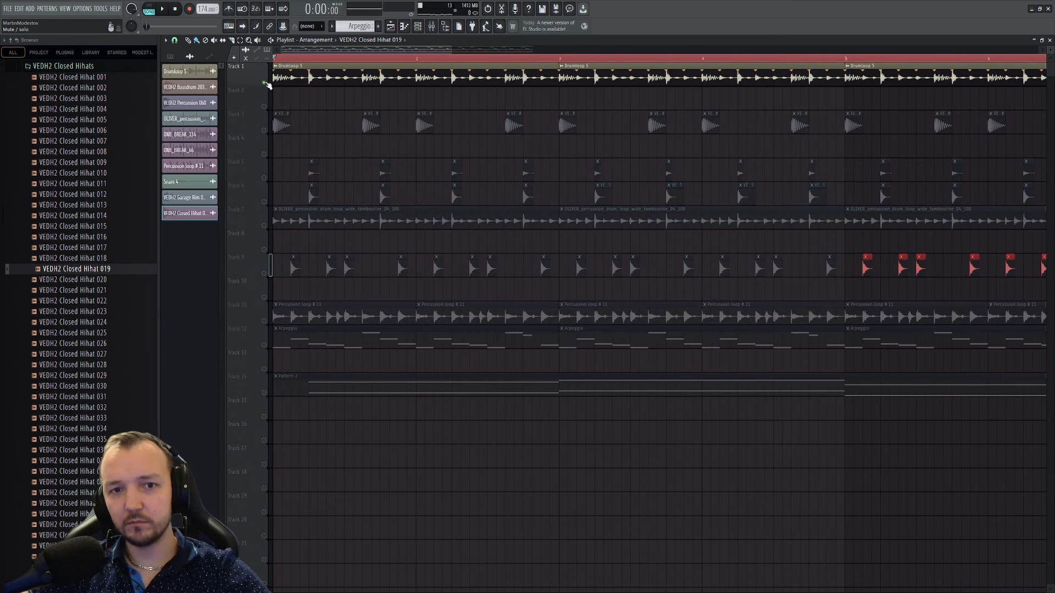
right_click(265, 83)
- Place the TSP_LIQUICITY_V1_174_drum_sugartopping_top loop at the start of Track 16, solo the track and audition it
scroll(411, 584, "down", 3)
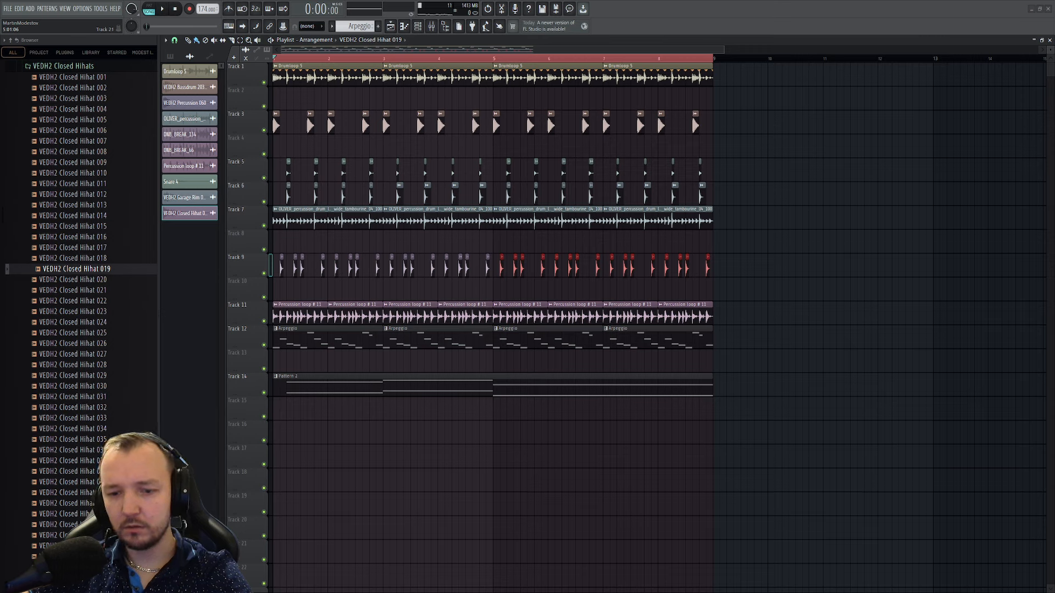
left_click_drag(865, 144, 341, 434)
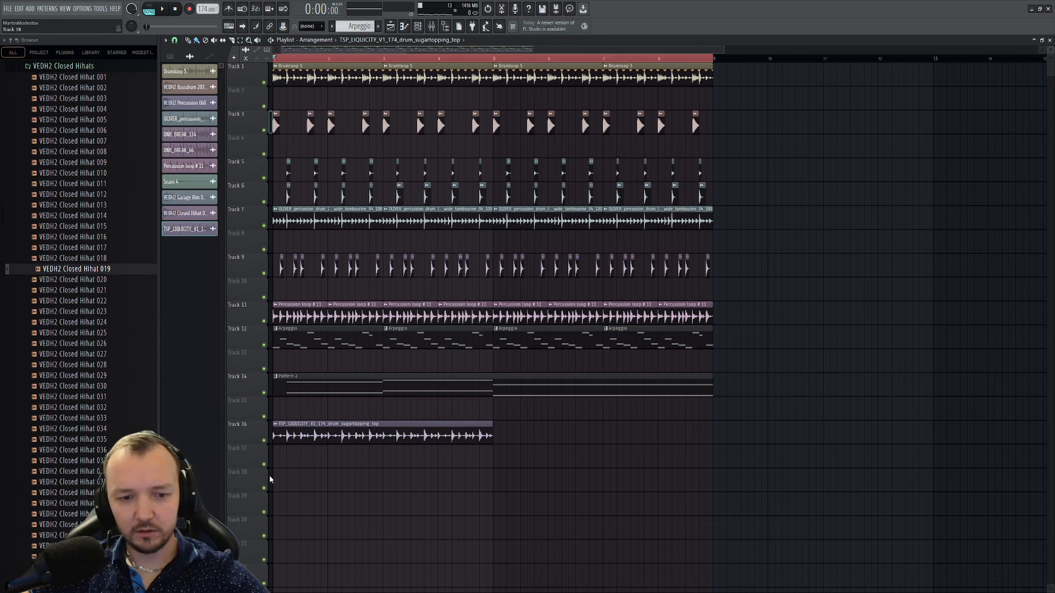
right_click(265, 441)
scroll(240, 414, "up", 5)
key("space")
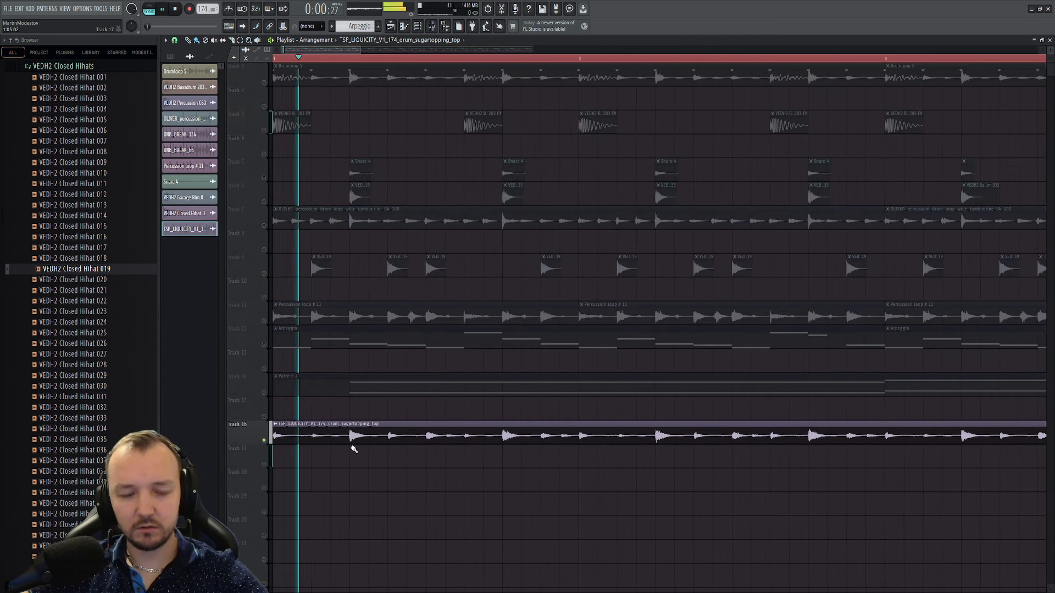
key("space")
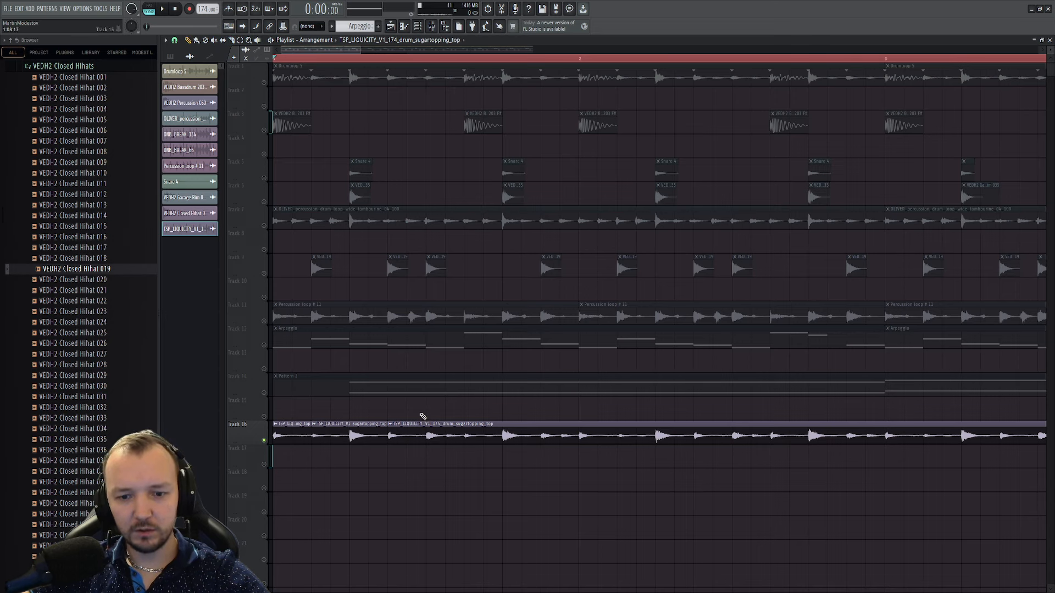
- Chop the sugartopping loop on Track 16 into short slices, remove the rest, and copy slices to fill bar 1 with eight equal pieces
right_click(440, 433)
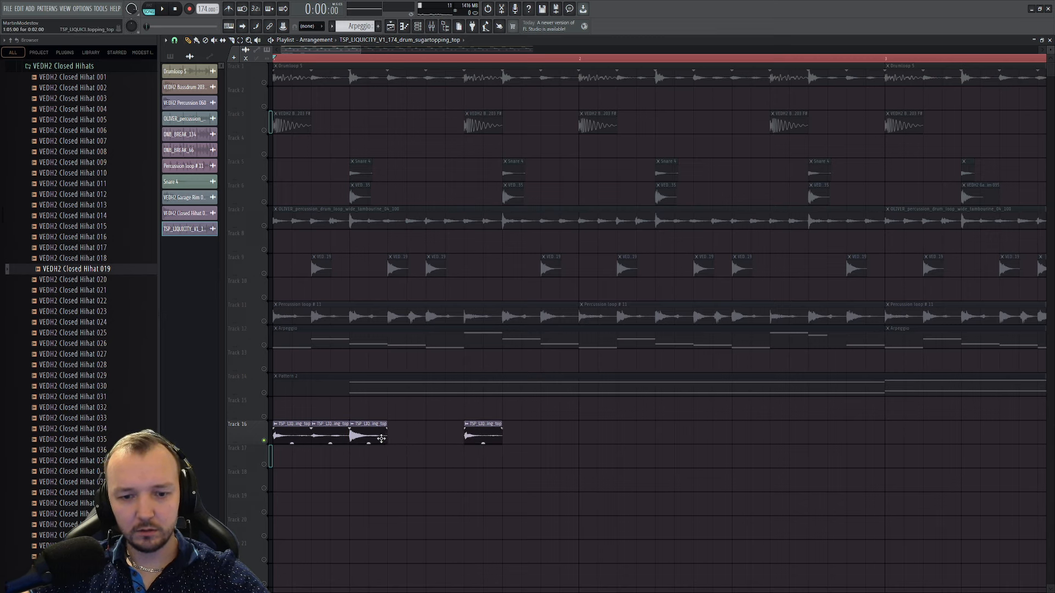
left_click_drag(416, 435, 396, 435)
key("space")
left_click_drag(463, 435, 443, 437)
key("space")
key("space")
left_click(554, 437)
- Unsolo Track 16, duplicate its slice pattern into bar 2, and set the loop channel's volume multiplier to about -3.6 dB
double_click(554, 436)
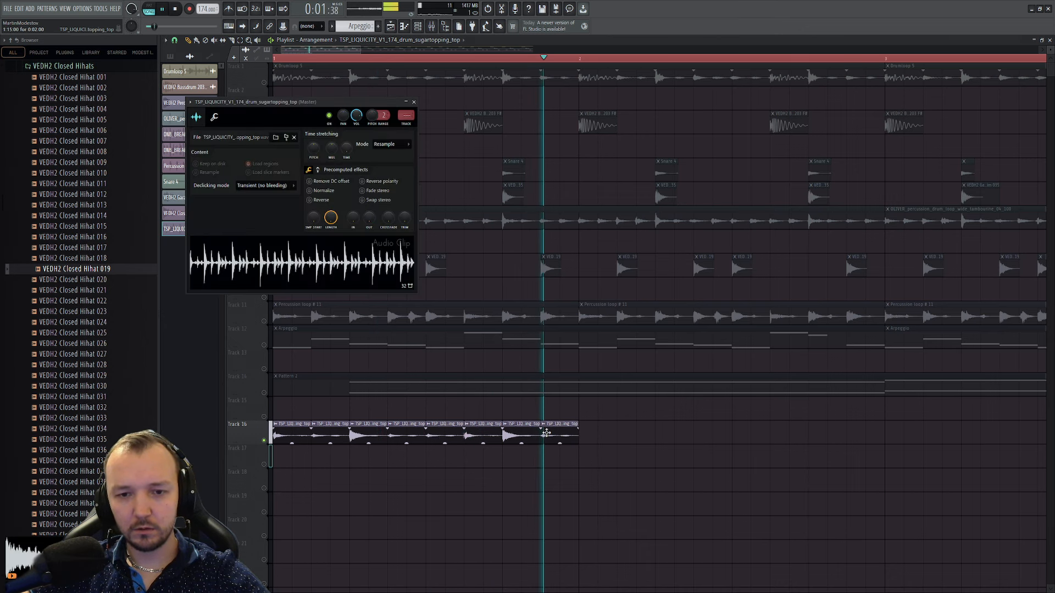
key("space")
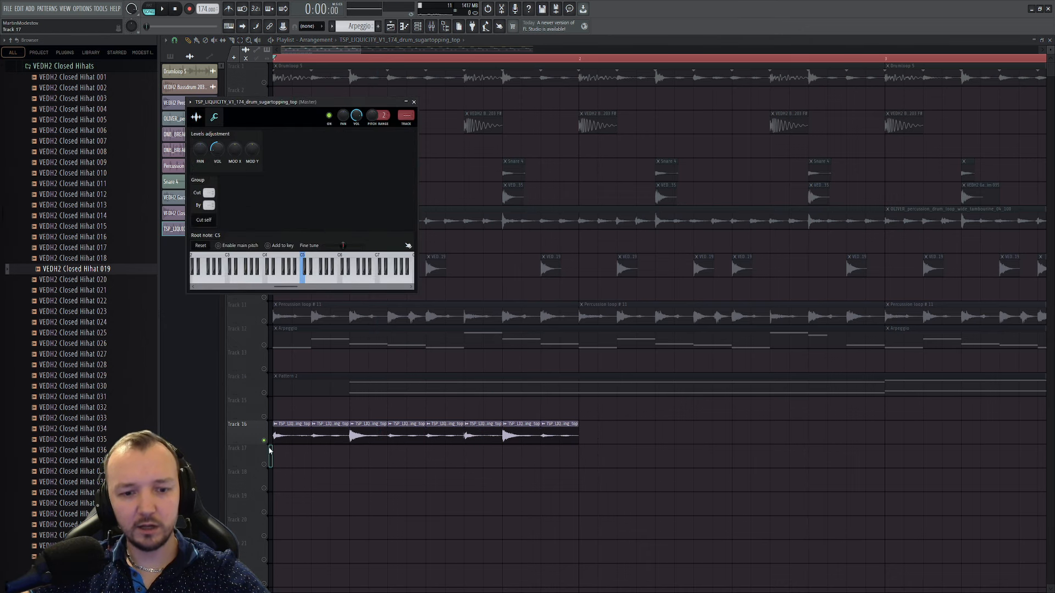
right_click(265, 440)
key("space")
scroll(535, 438, "down", 2)
left_click_drag(516, 439, 486, 431)
key("space")
double_click(478, 431)
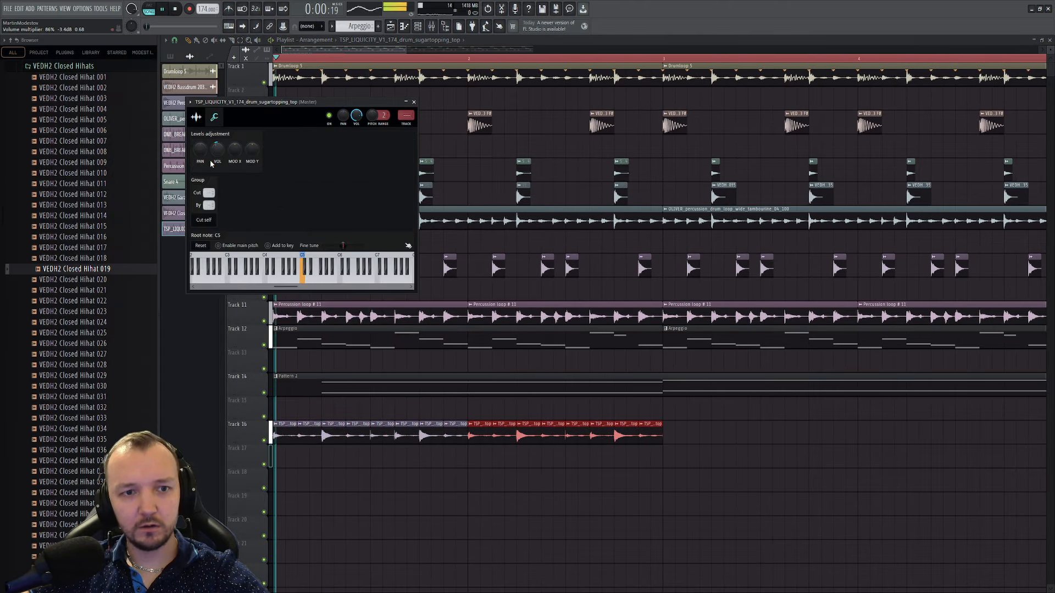
- Duplicate the two-bar Track 16 slice pattern into bars 3 and 4 and set the playback loop region over bars 1 to 4
left_click_drag(663, 58, 273, 58)
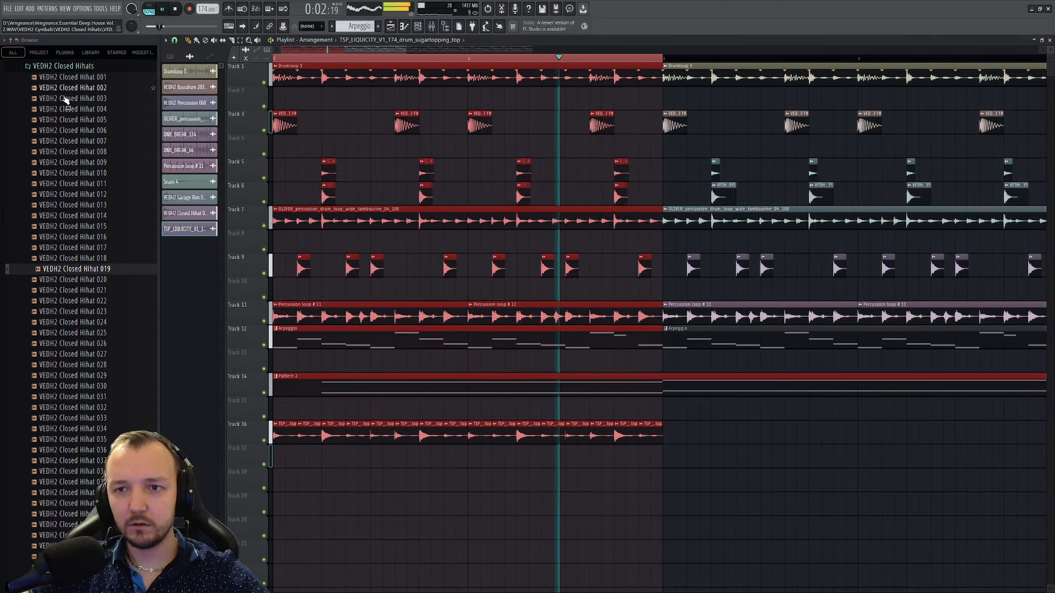
scroll(440, 487, "down", 3)
left_click_drag(765, 445, 510, 441)
left_click_drag(739, 58, 2, 124)
right_click(718, 457)
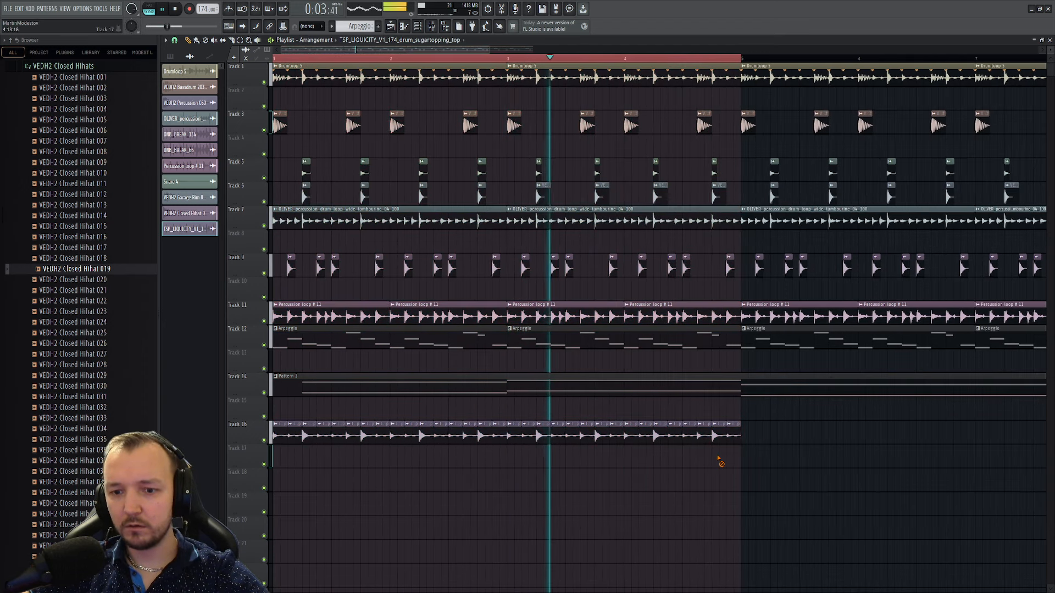
- Stop playback, open Pattern 2, and transpose all Bass and Sub bass notes down one semitone
double_click(513, 375)
key("space")
scroll(639, 383, "left", 2)
key("ctrl+a")
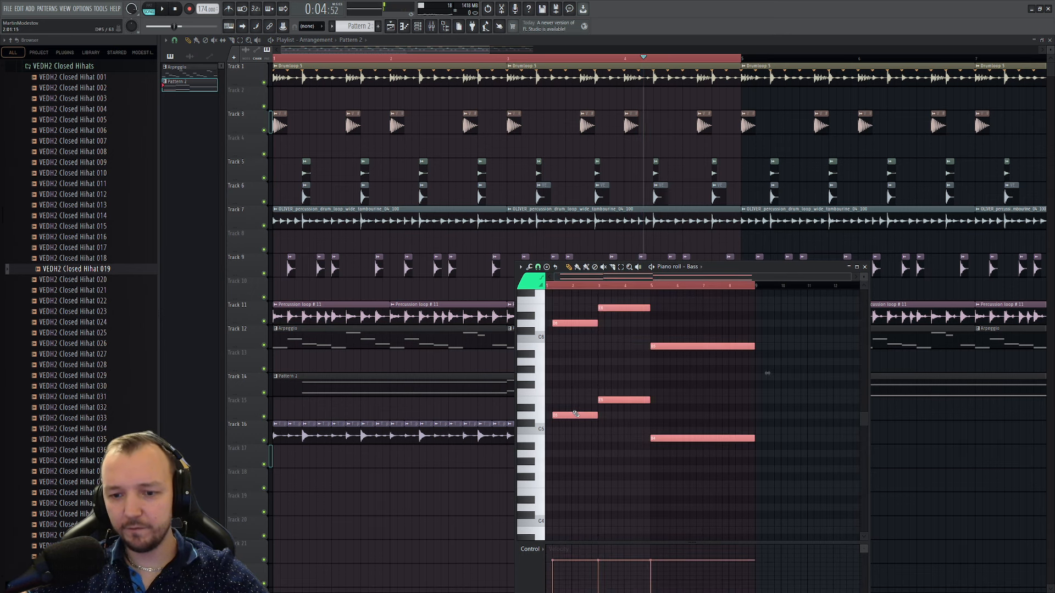
left_click_drag(566, 416, 566, 424)
right_click(565, 417)
right_click(564, 416)
key("ctrl+a")
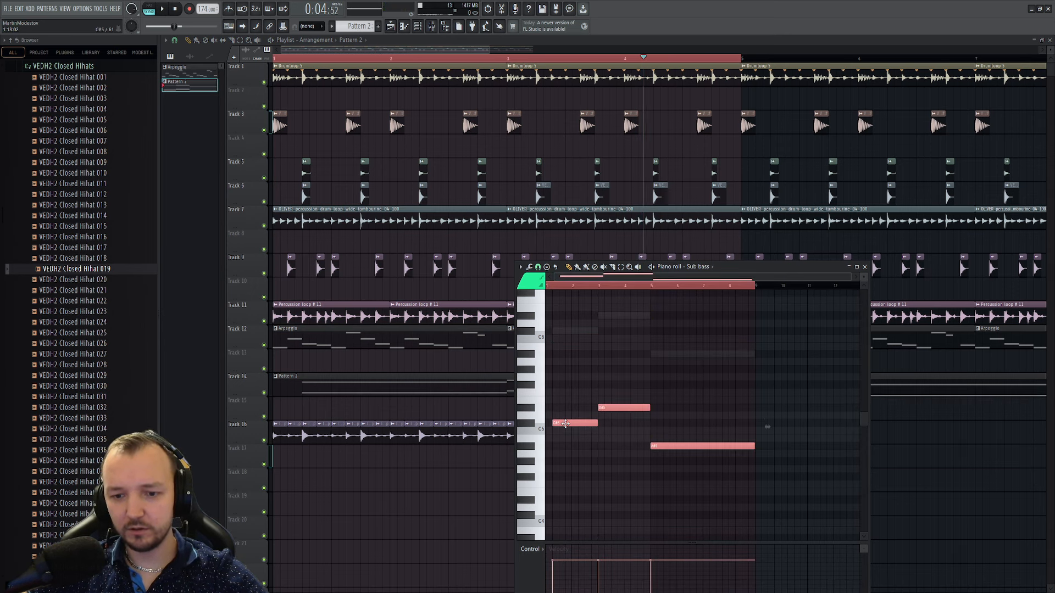
- Open the Arpeggio pattern and transpose all its notes down one semitone plus a full octave while the loop plays
double_click(455, 346)
key("ctrl+a")
scroll(617, 358, "up", 7)
scroll(536, 409, "up", 3)
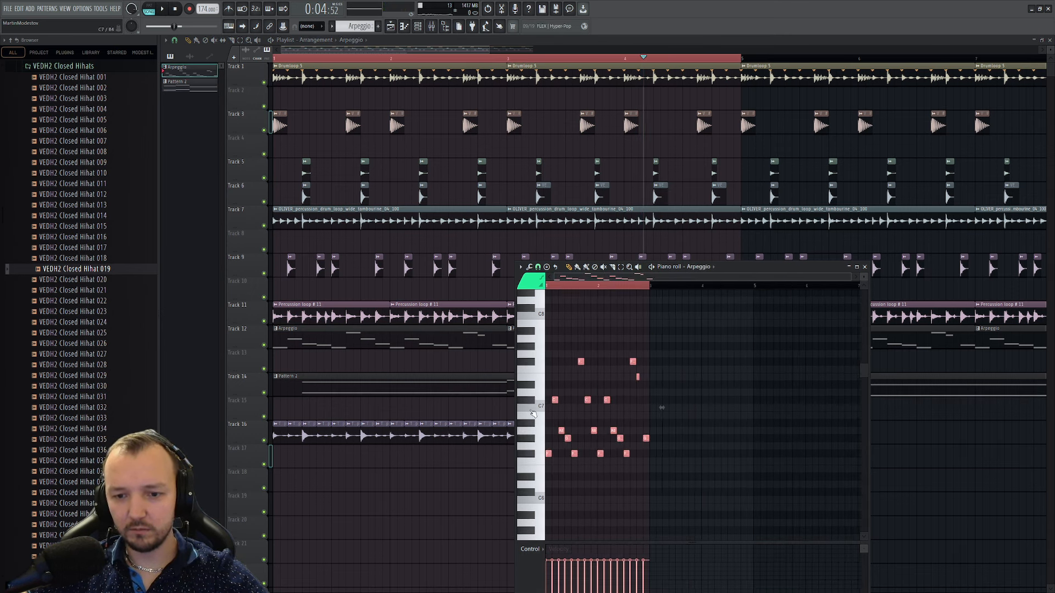
left_click_drag(546, 461, 547, 468)
key("space")
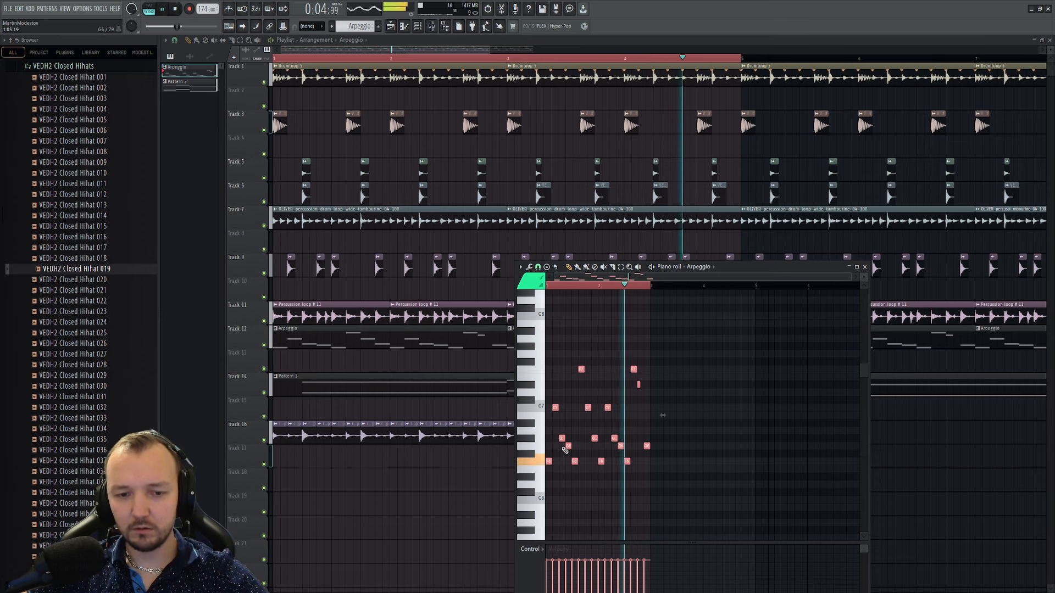
key("ctrl+Down")
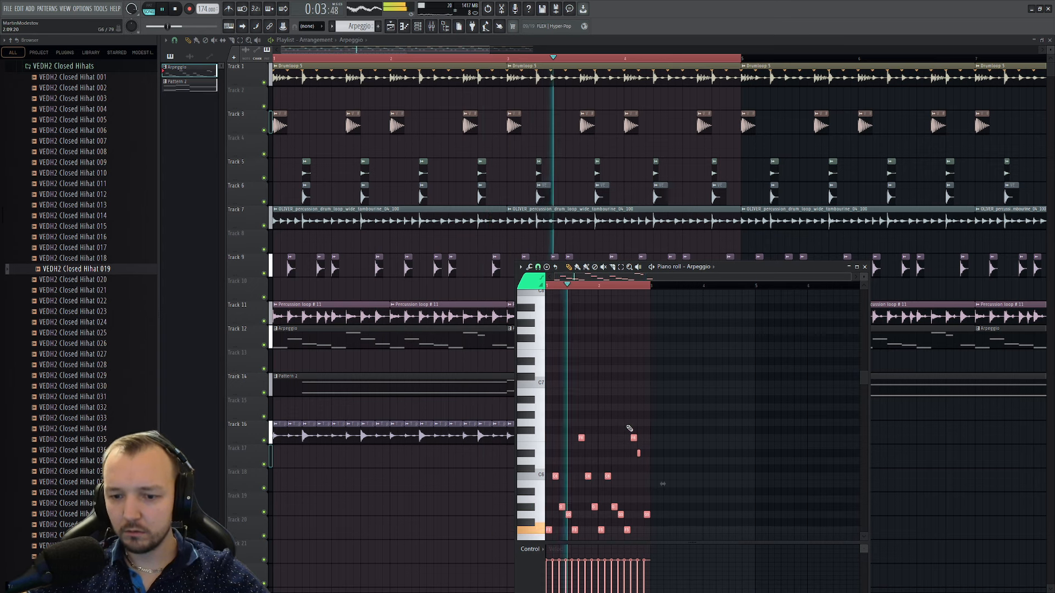
- Add ValhallaShimmer to the Arp mixer track with mix 0.52 and feedback 0.000, audition it soloed, and restore the full mix
scroll(627, 379, "down", 3)
left_click(426, 26)
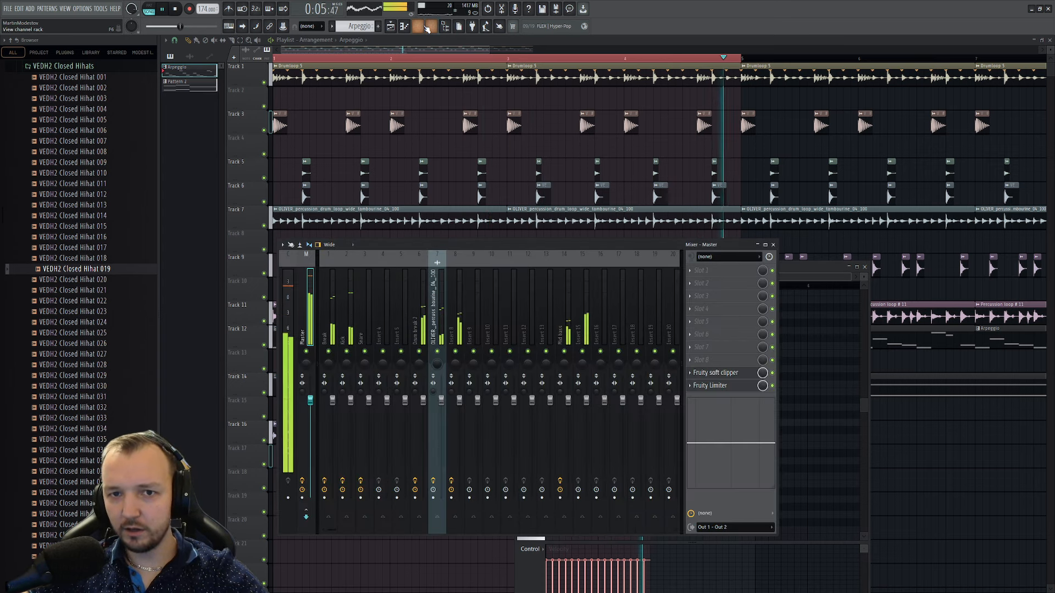
left_click(449, 325)
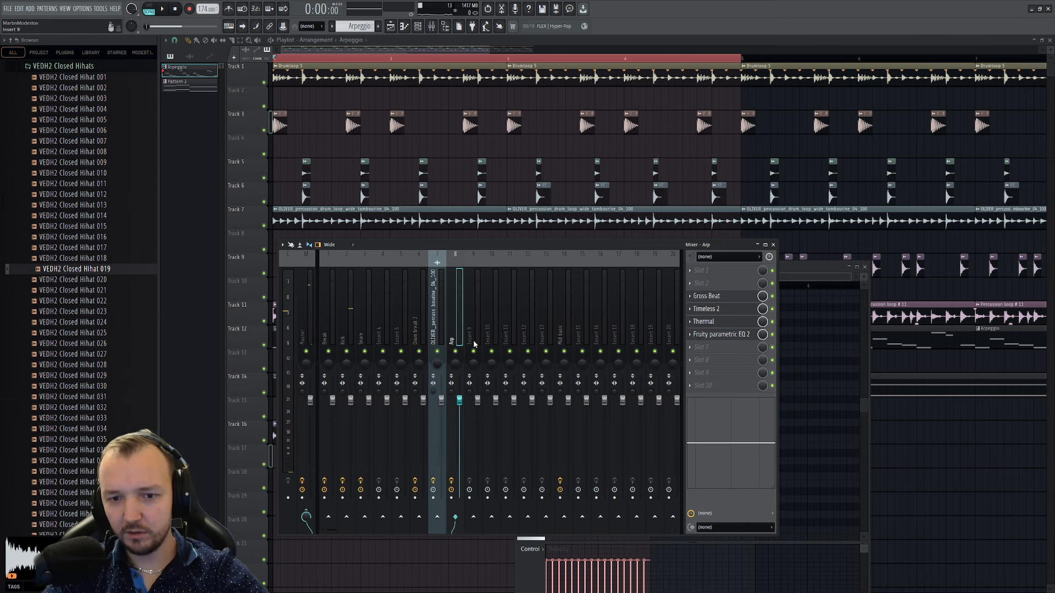
key("space")
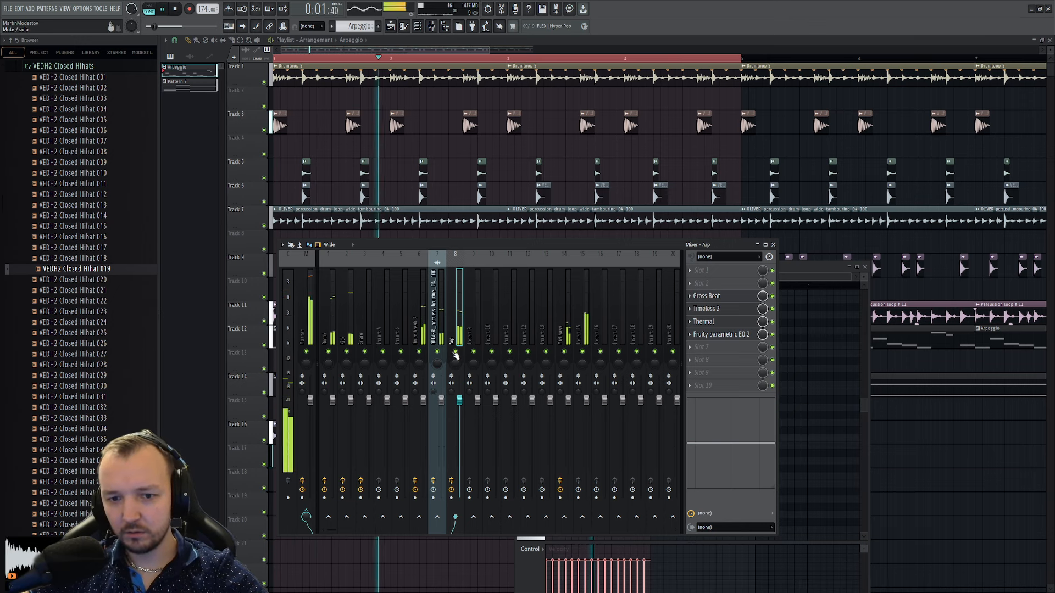
key("space")
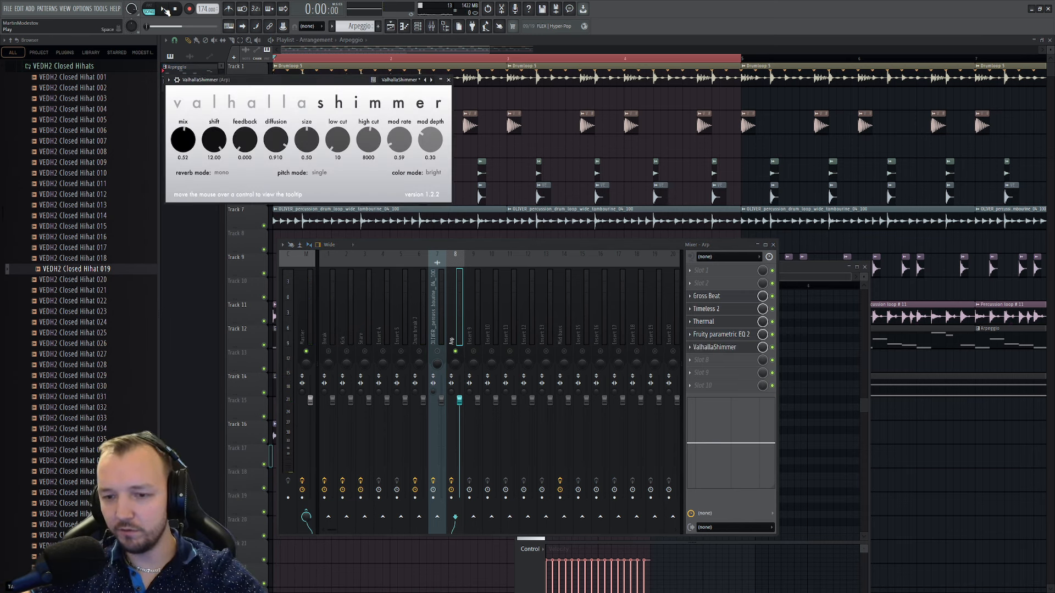
left_click(164, 9)
right_click(455, 353)
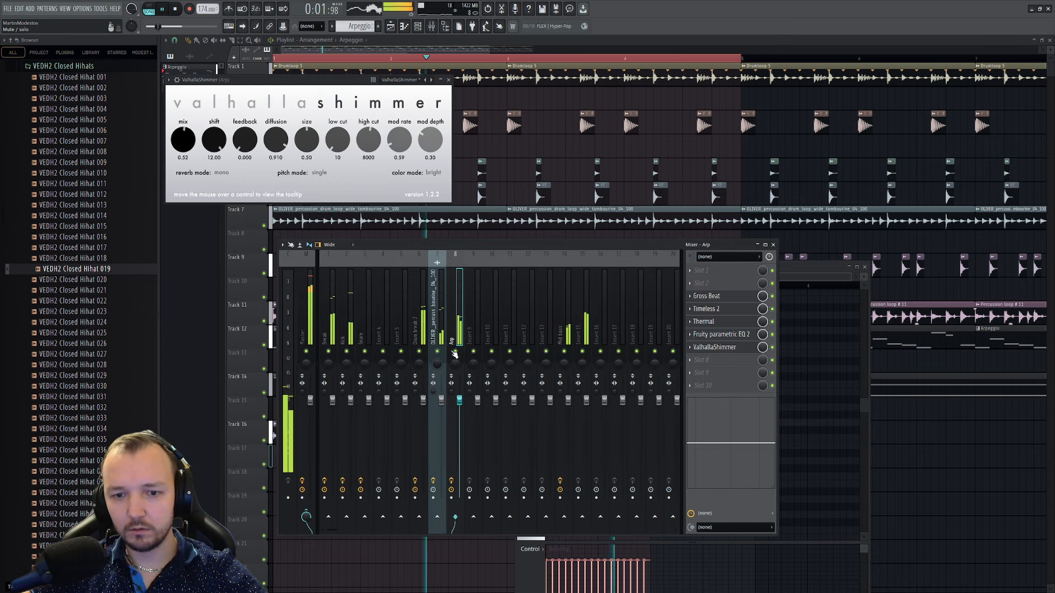
- Return to the playlist, duplicate the four-bar Track 16 slices across bars 5 to 8, and clear the loop region and selection
key("F5")
scroll(765, 466, "down", 2)
left_click_drag(654, 457, 578, 436)
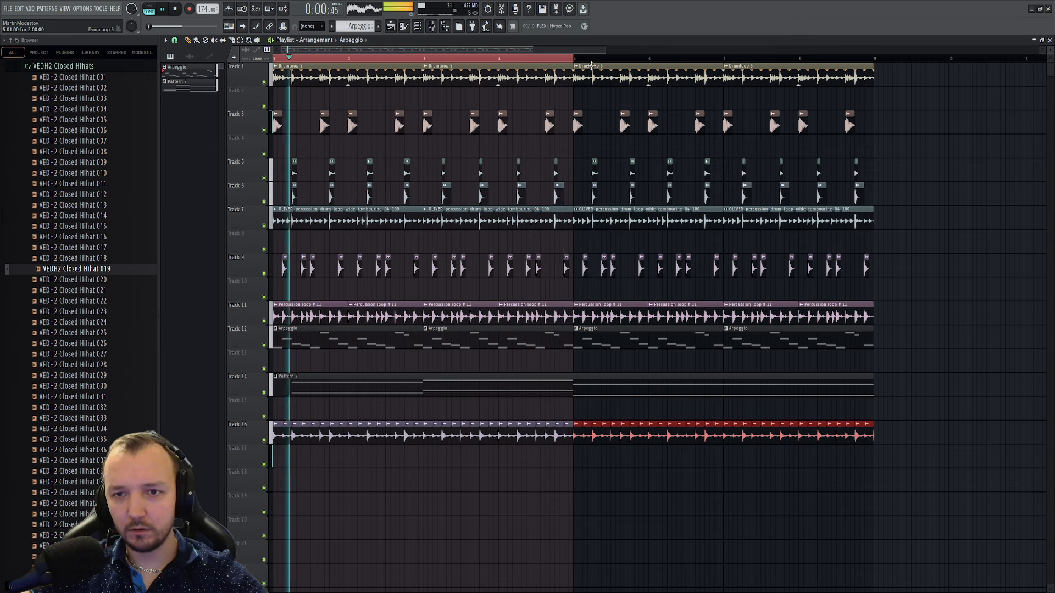
key("ctrl+d")
- Open the Bass channel's Serum synth from Pattern 2 and set its MG Low 24 filter cutoff to about 667 Hz
double_click(430, 381)
left_click(417, 26)
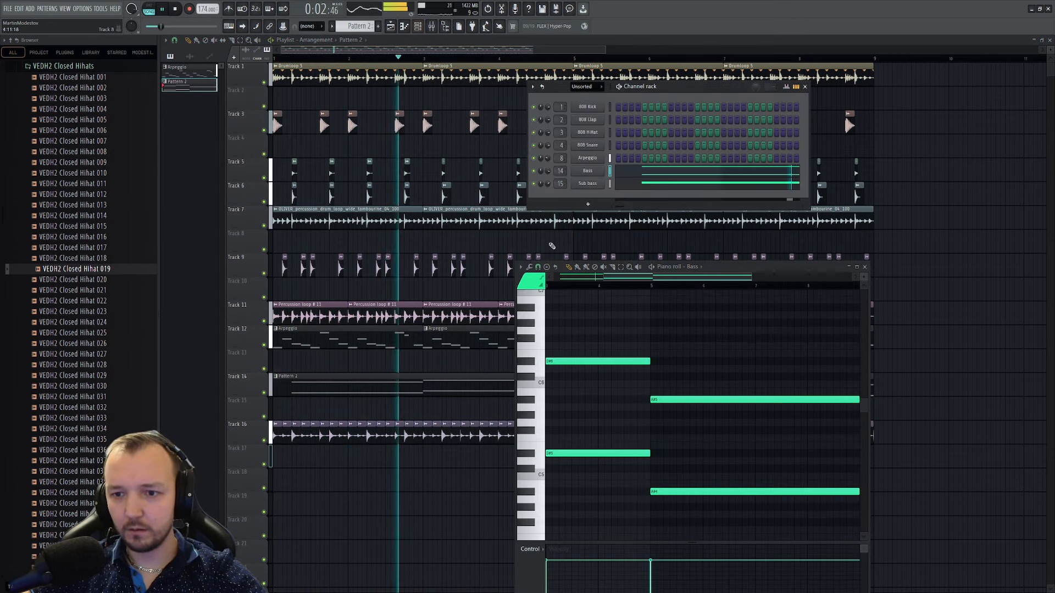
left_click(588, 170)
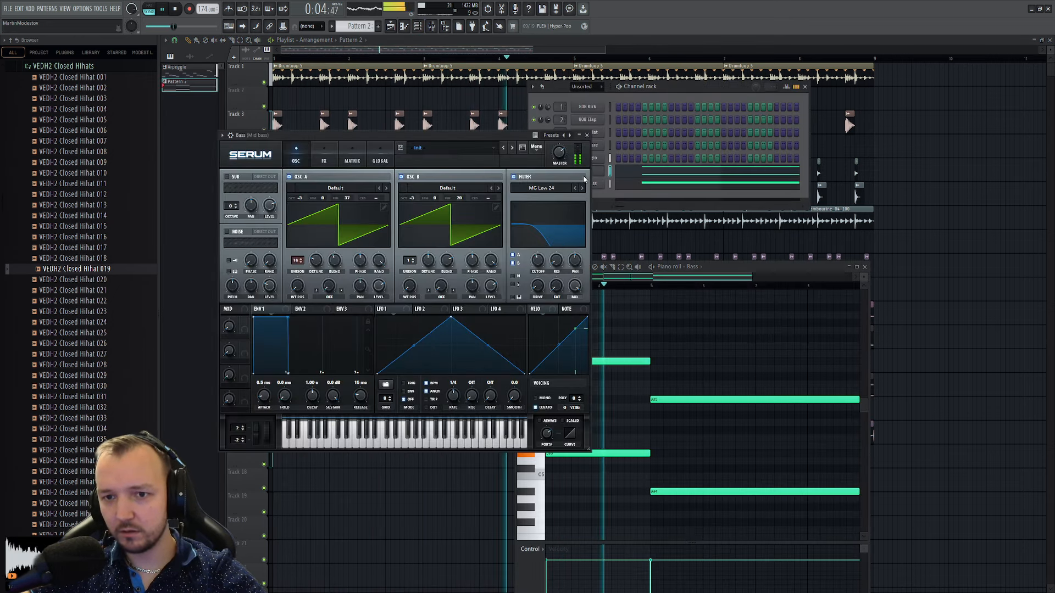
left_click(651, 158)
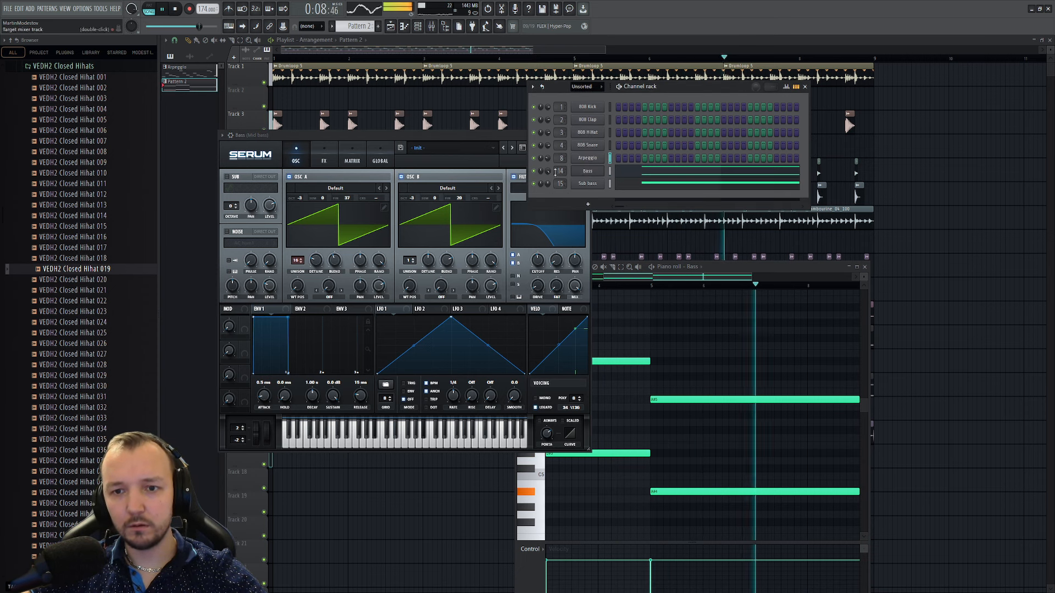
left_click(587, 171)
left_click(587, 171)
mouse_move(538, 261)
left_mouse_down()
mouse_move(540, 251)
mouse_move(529, 264)
left_mouse_up()
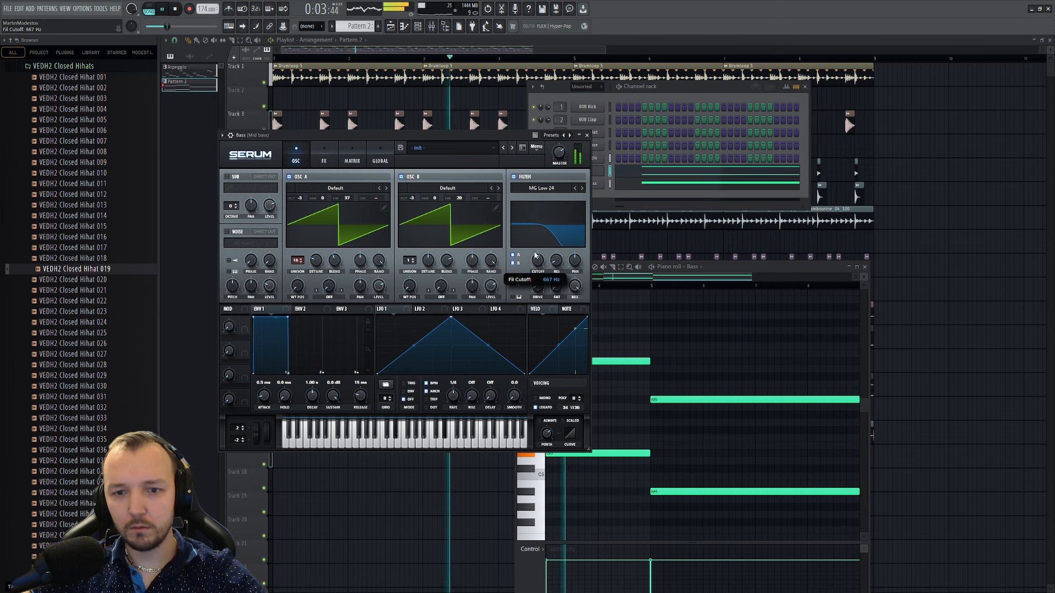
- Fine-tune the Bass synth's filter cutoff by ear and close the synth, channel rack and piano roll to return to the playlist
left_click(657, 132)
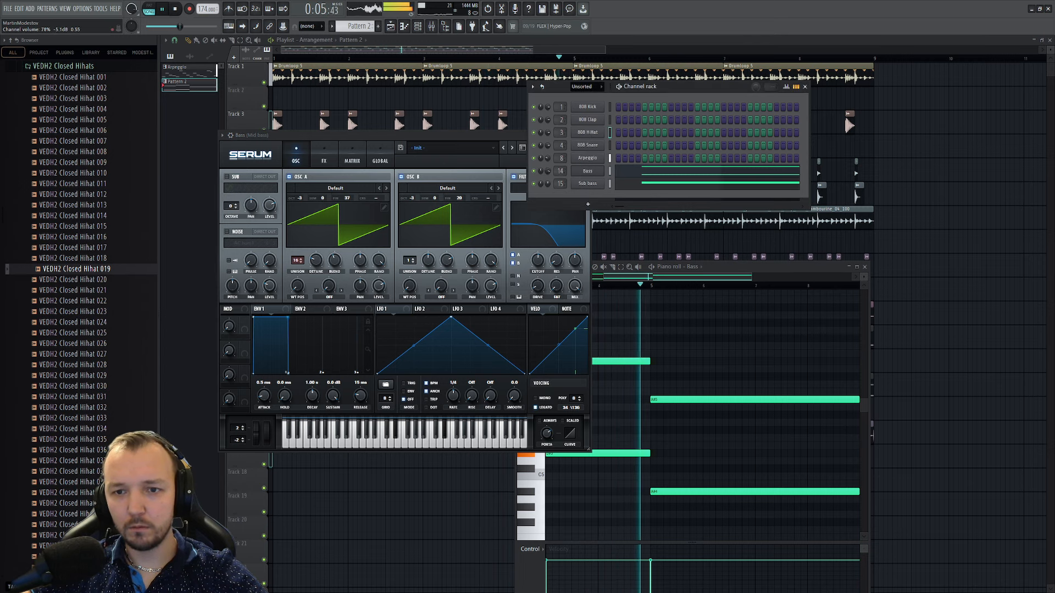
left_click_drag(539, 260, 540, 262)
right_click(632, 134)
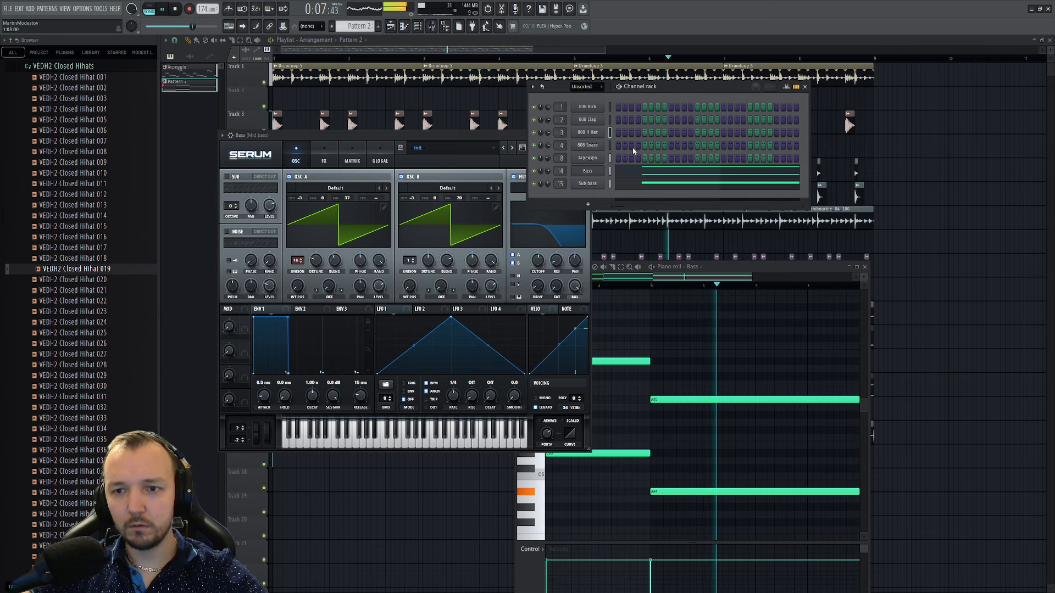
right_click(947, 262)
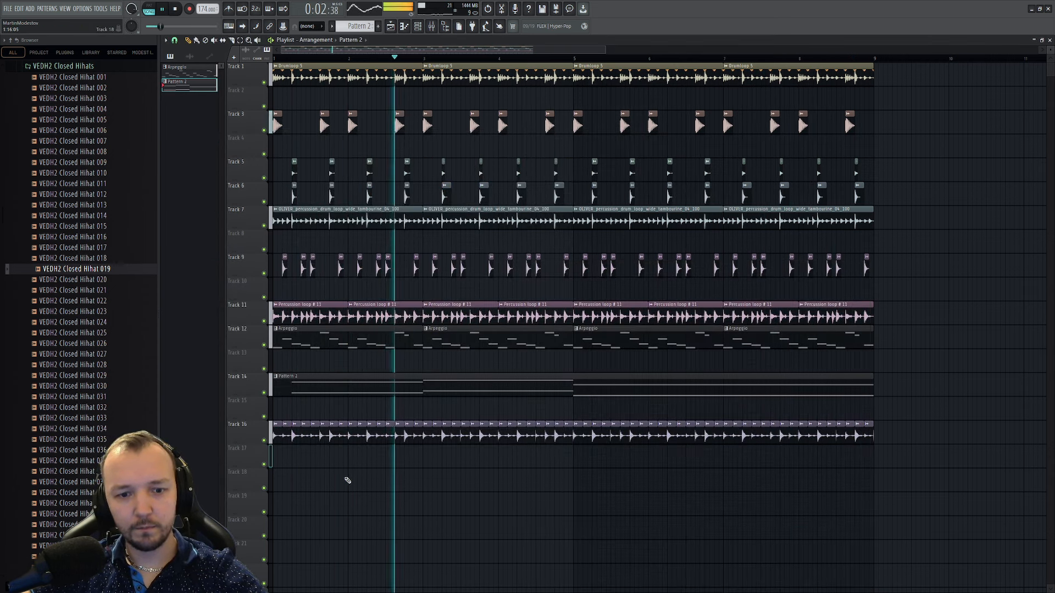
- Solo Track 16 and open the channel settings of its drum_sugartopping_top clip while the arrangement plays
key("space")
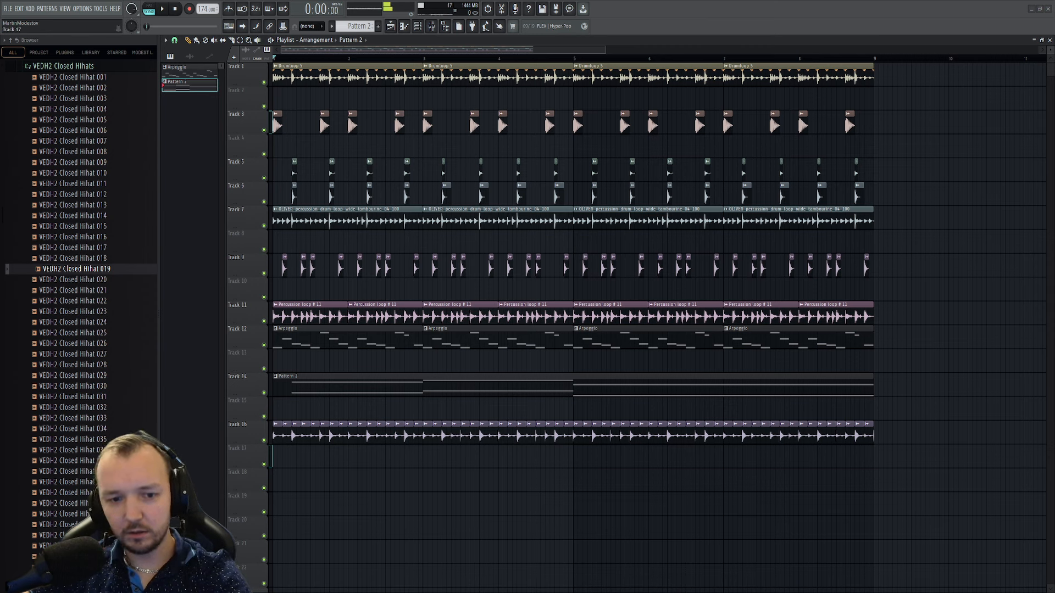
right_click(264, 440)
key("space")
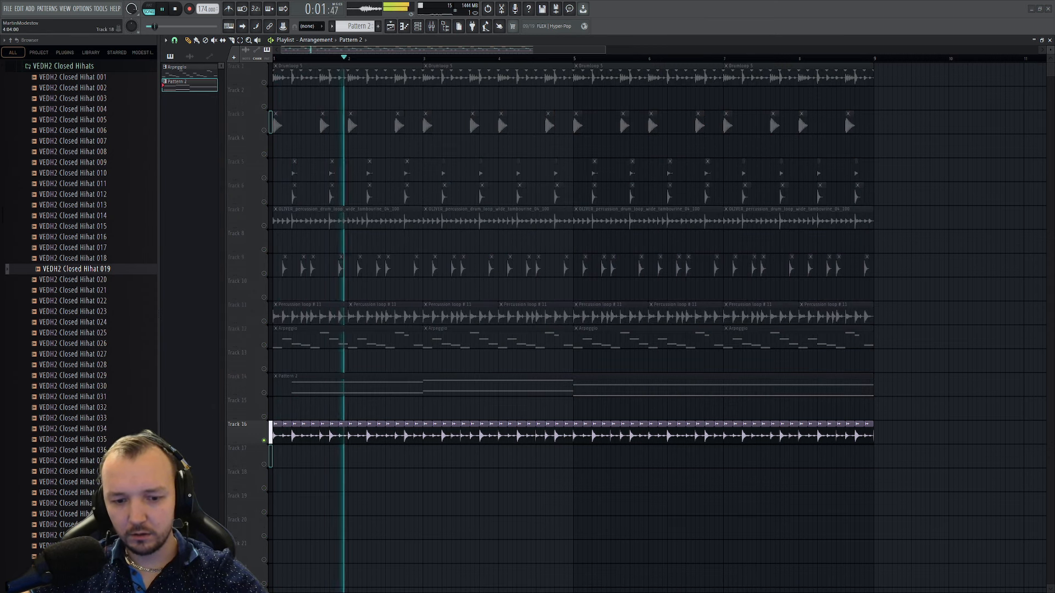
double_click(293, 438)
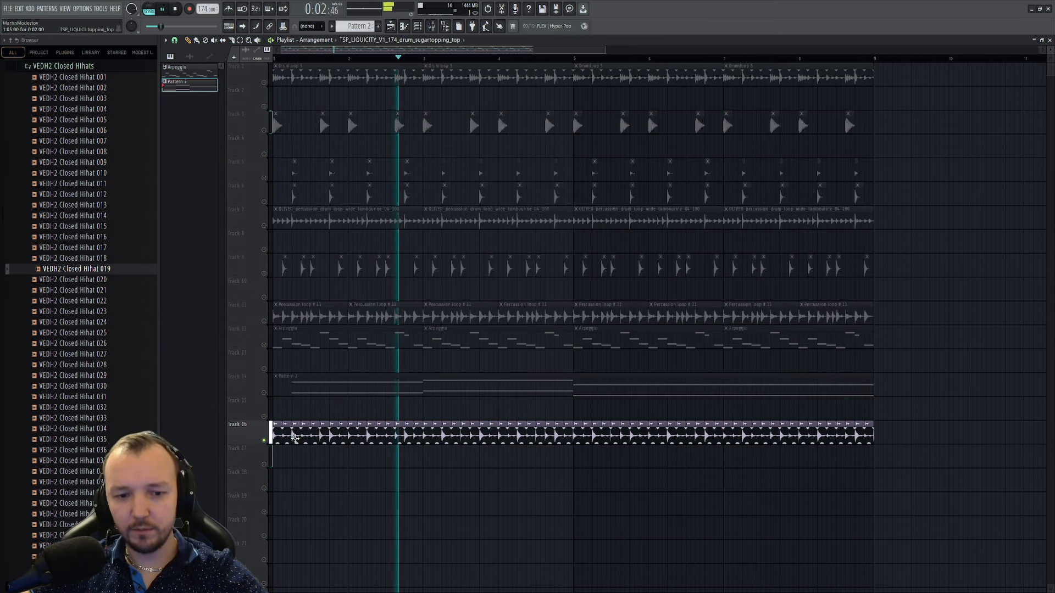
- Route the sugartopping loop to mixer insert 9, load Fruity Limiter in its third slot, and audition it with all tracks unsoloed
left_click(432, 26)
left_click(469, 311)
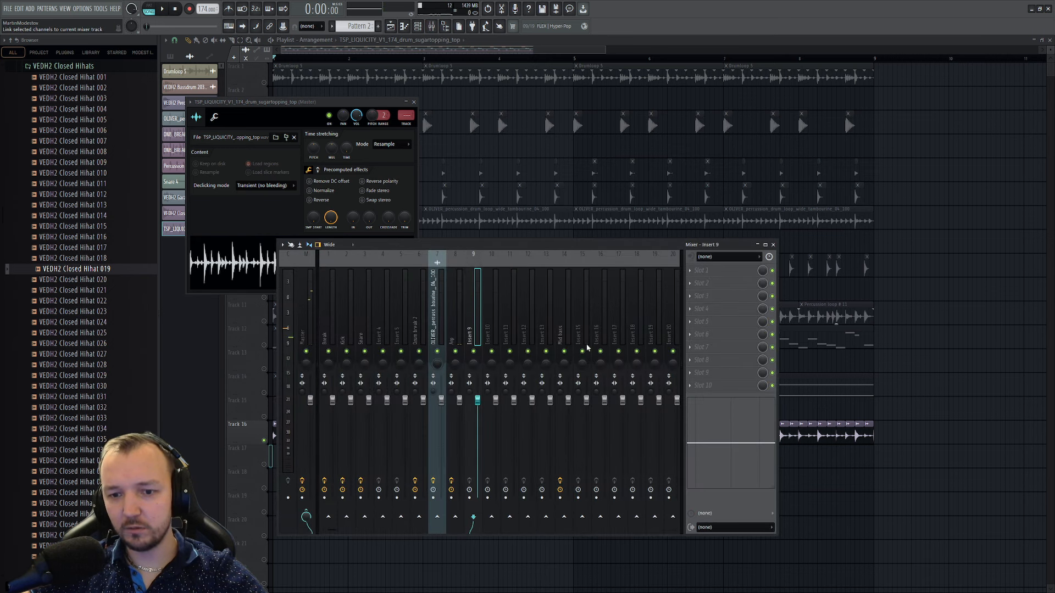
key("ctrl+l")
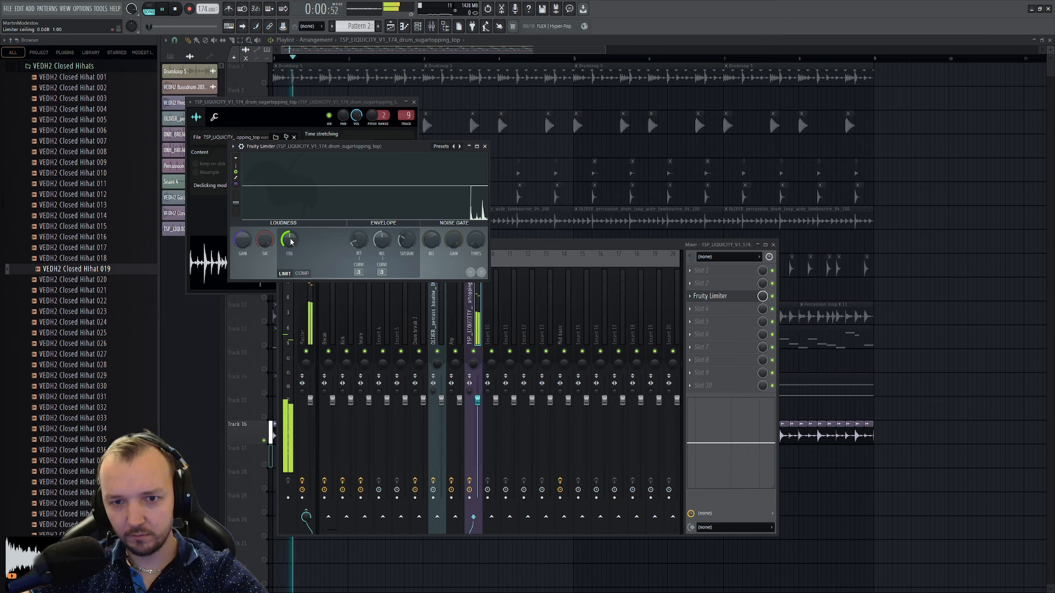
mouse_move(291, 242)
left_mouse_down()
mouse_move(291, 269)
mouse_move(290, 242)
left_mouse_up()
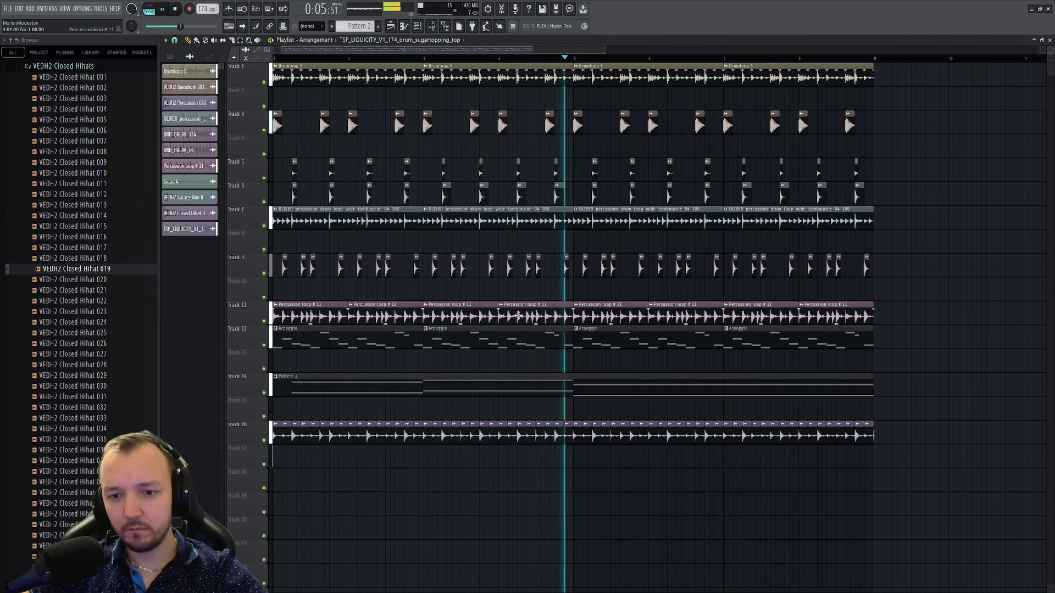
key("space")
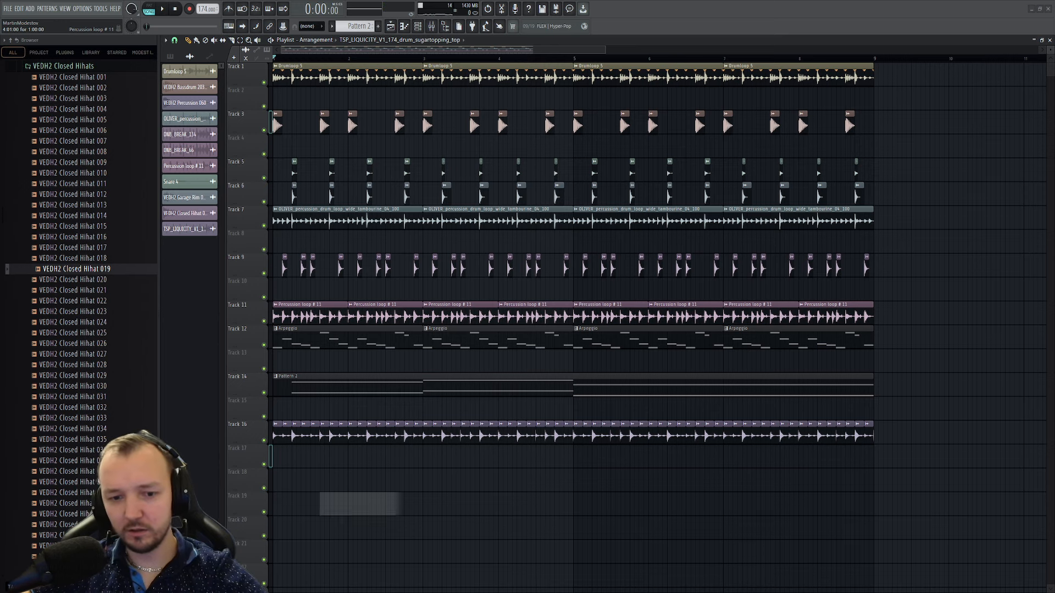
- Place the drum_glassshard_top loop at bar 1 of Track 18 and repeat it from bar 3
left_click_drag(320, 503, 275, 481)
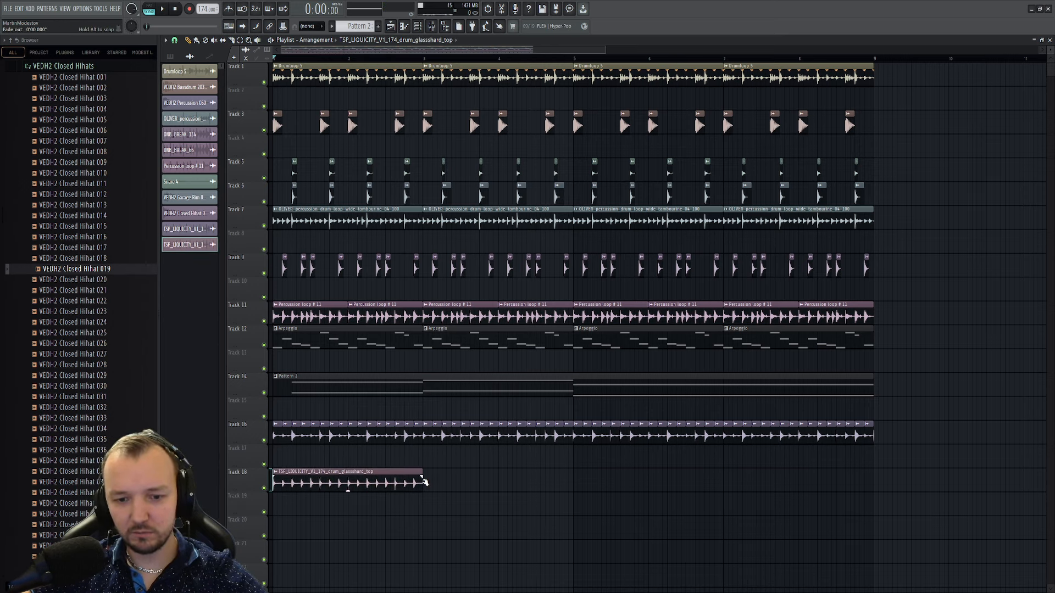
left_click(432, 481)
key("space")
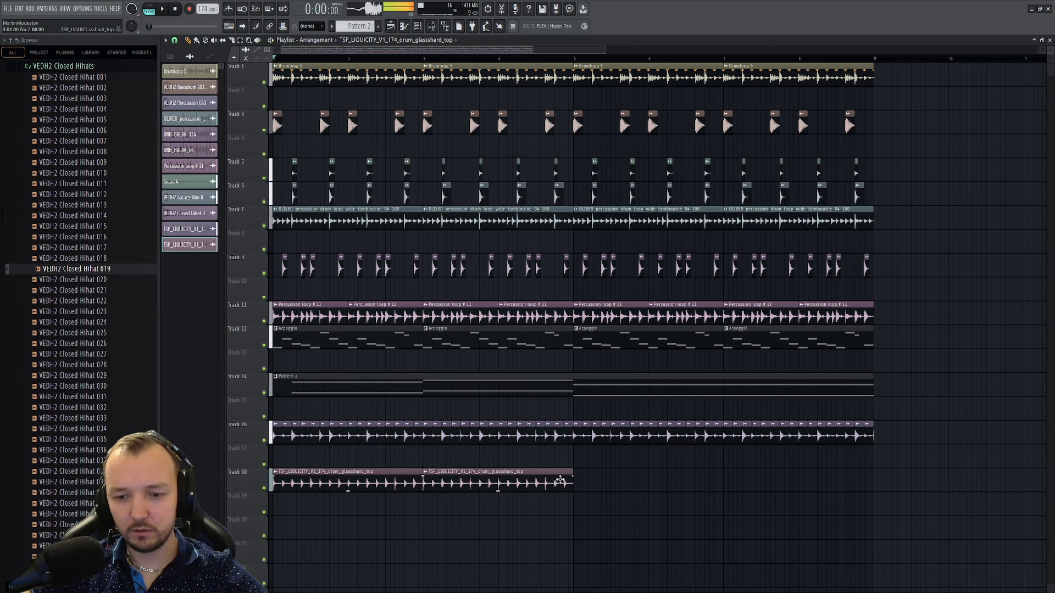
- Set the glassshard loop's volume multiplier to 70% and copy both of its clips to start at bar 5
double_click(539, 483)
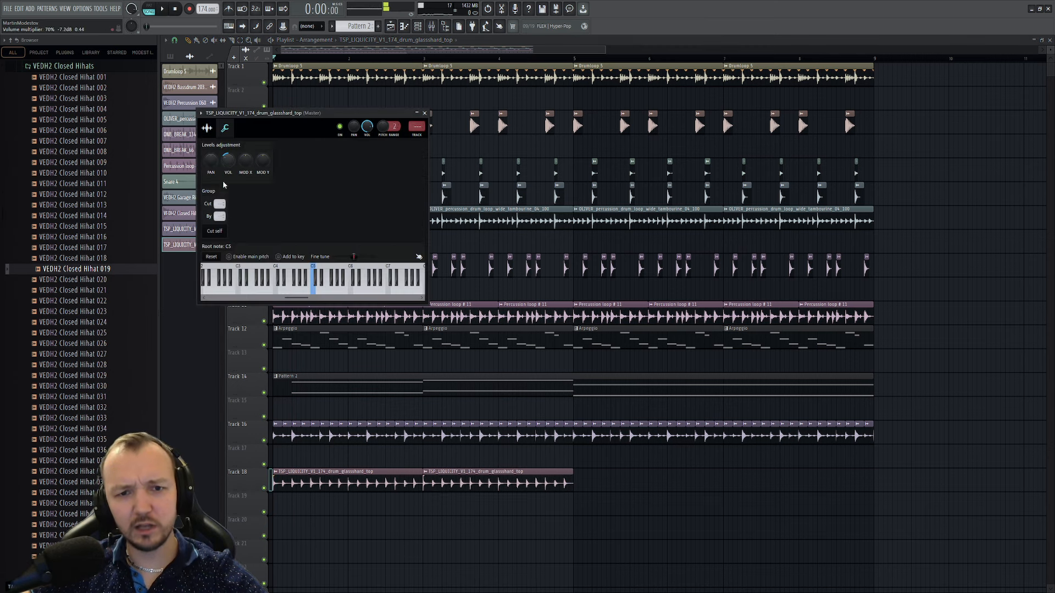
key("Escape")
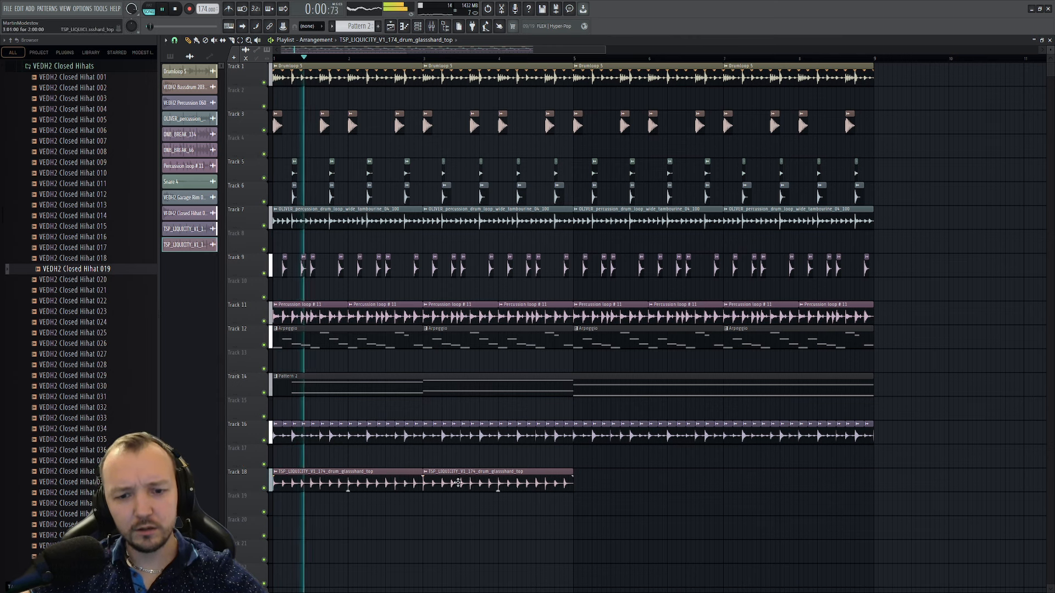
left_click_drag(278, 469, 654, 513)
left_click_drag(334, 483, 634, 483)
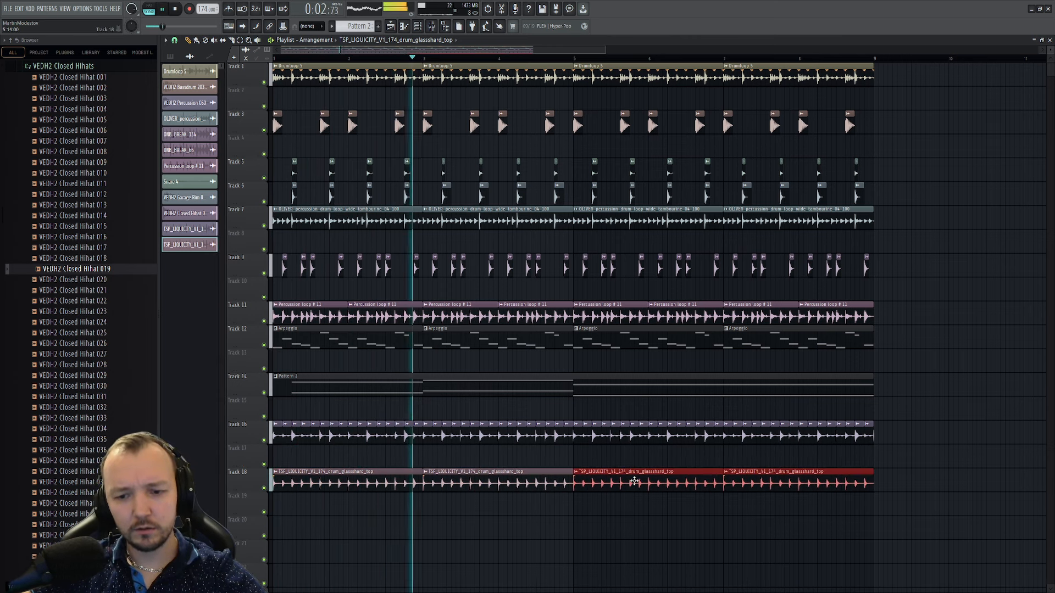
- Set the glassshard loop's volume multiplier to 78% in its channel settings
double_click(323, 483)
left_click(225, 128)
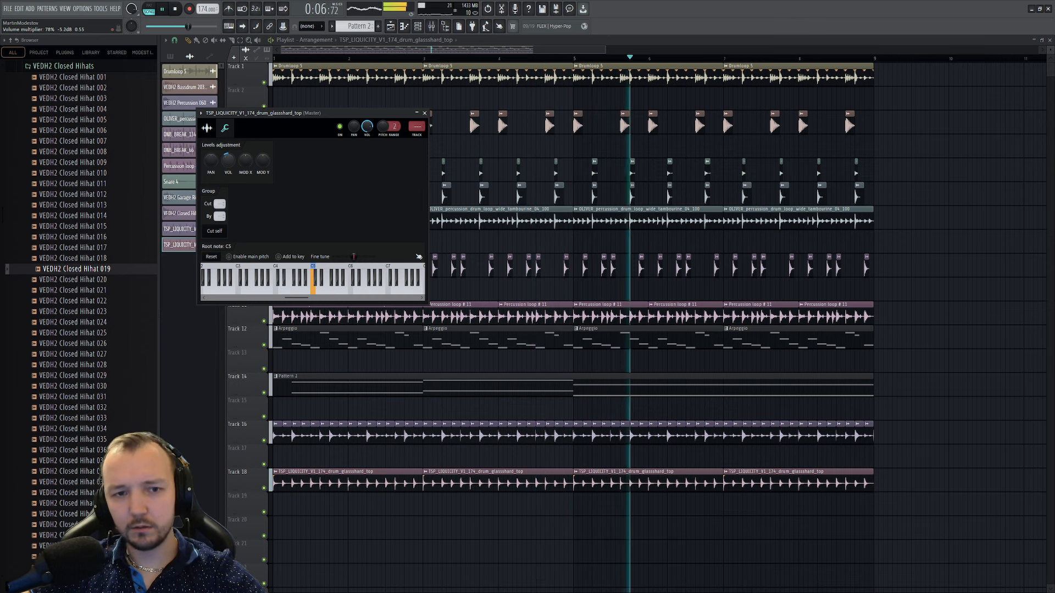
left_click(206, 128)
- Set the sugartopping loop's time-stretching mode to Auto with a pitch shift of +200 cents
double_click(477, 436)
double_click(480, 436)
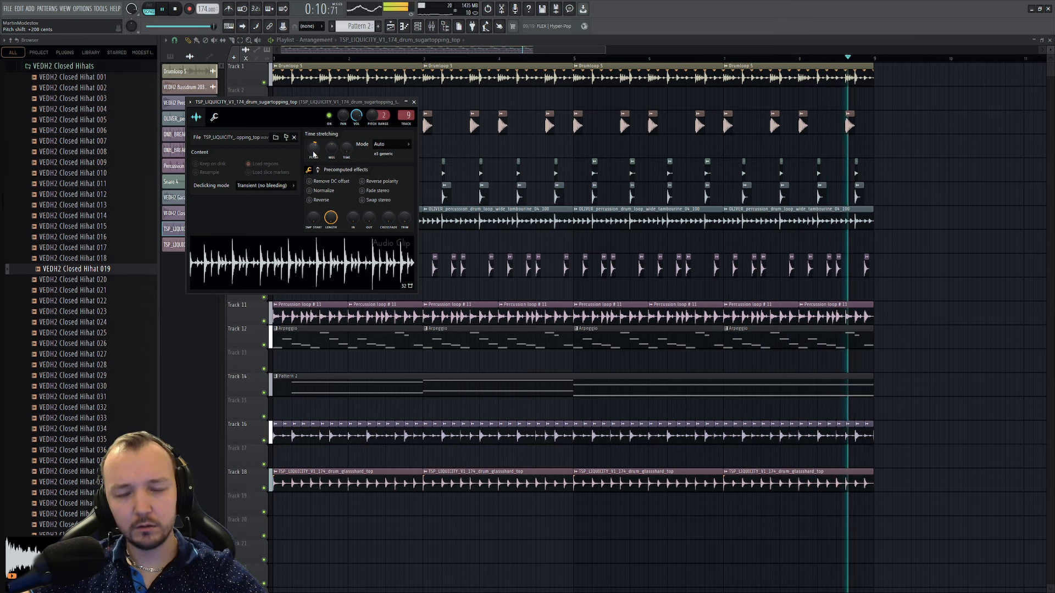
- Solo Track 16 and set the stereo separation of the sugartopping loop's mixer insert to 72% merged
left_click(270, 440, "ctrl")
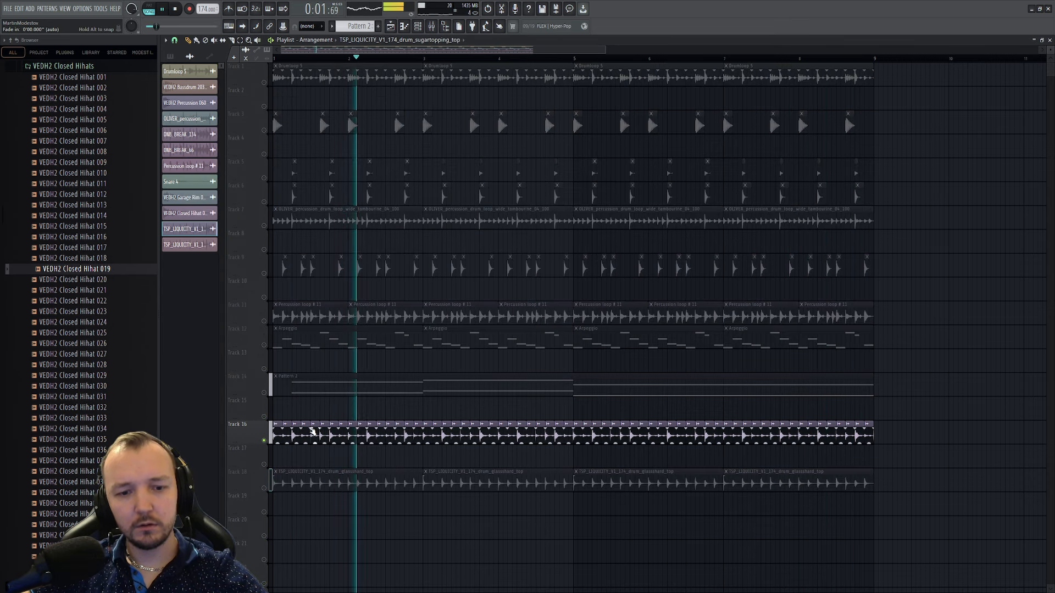
key("space")
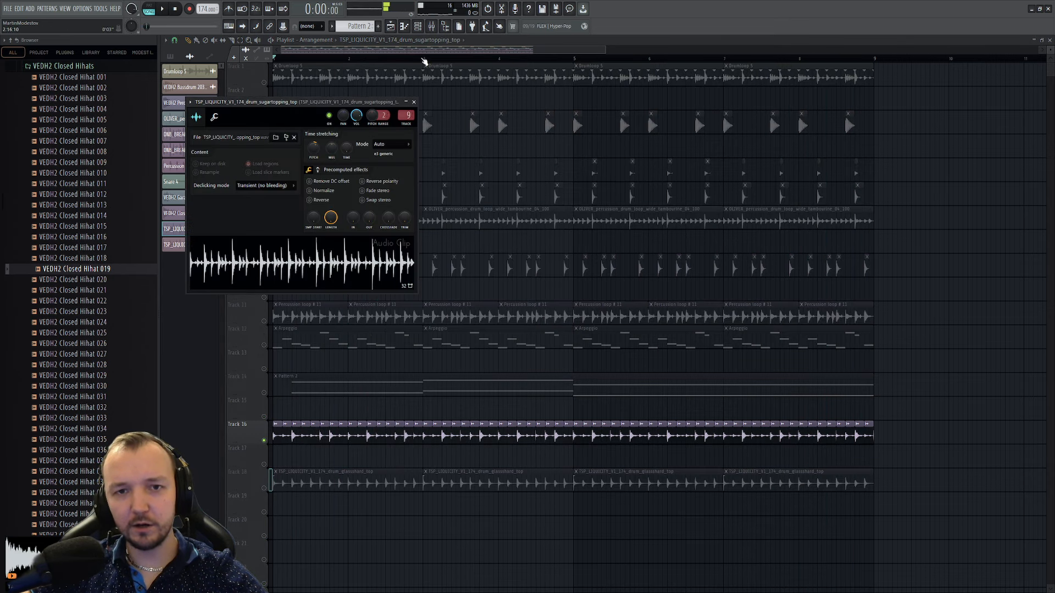
left_click(432, 27)
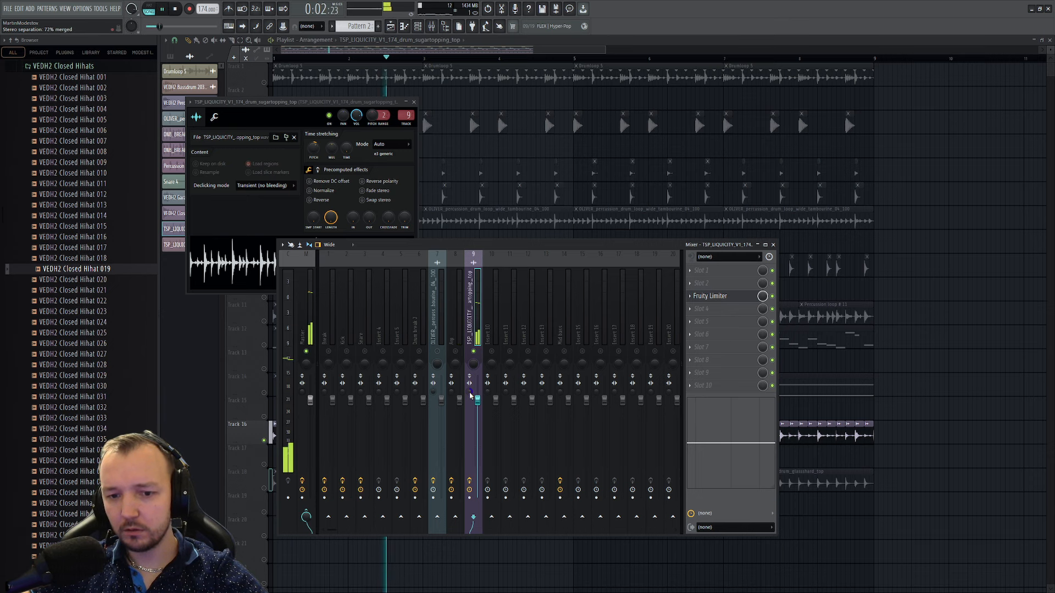
left_click(943, 451)
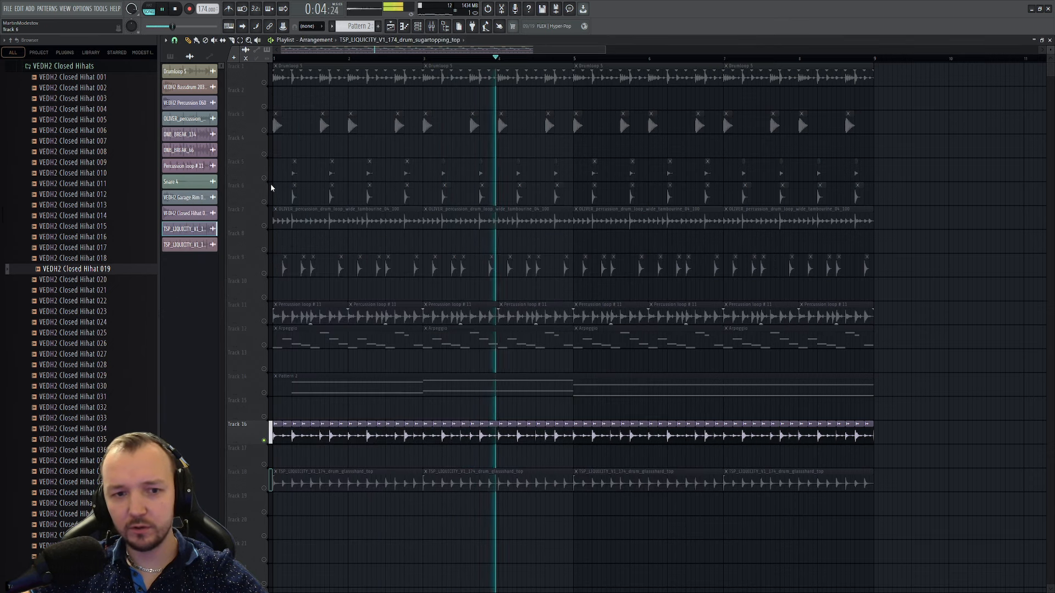
- Solo the tambourine loop on Track 7 and load Pro-Q 3 in the first effect slot of its mixer insert
right_click(264, 226)
double_click(385, 225)
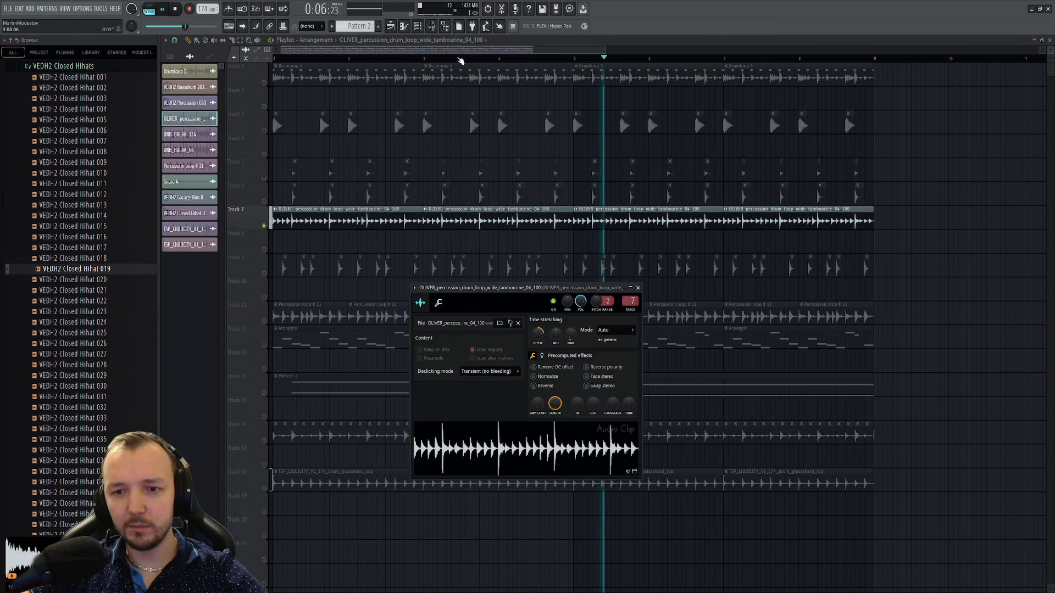
key("space")
left_click(421, 27)
left_click(431, 27)
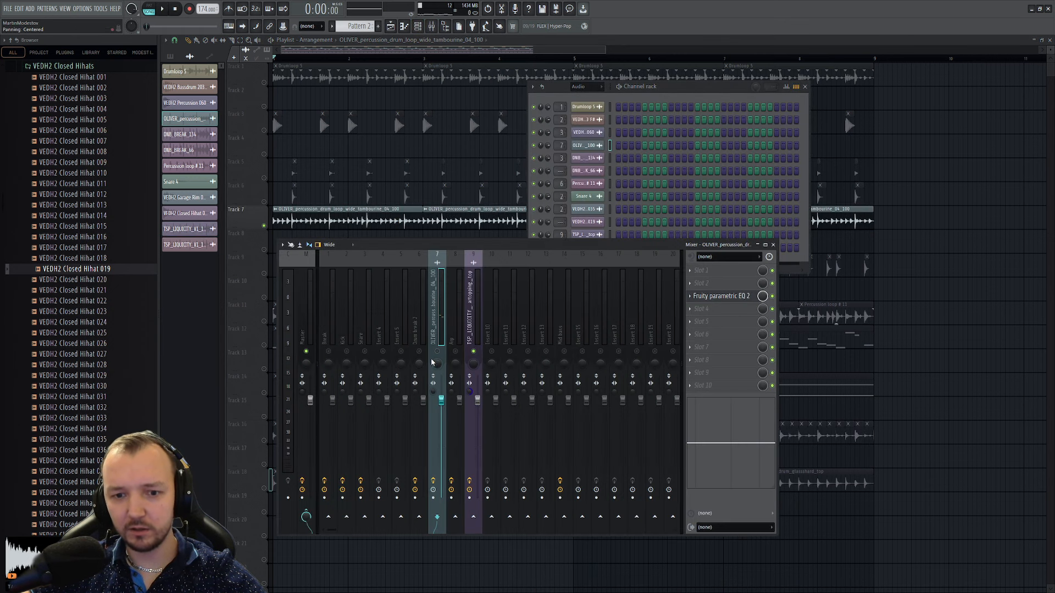
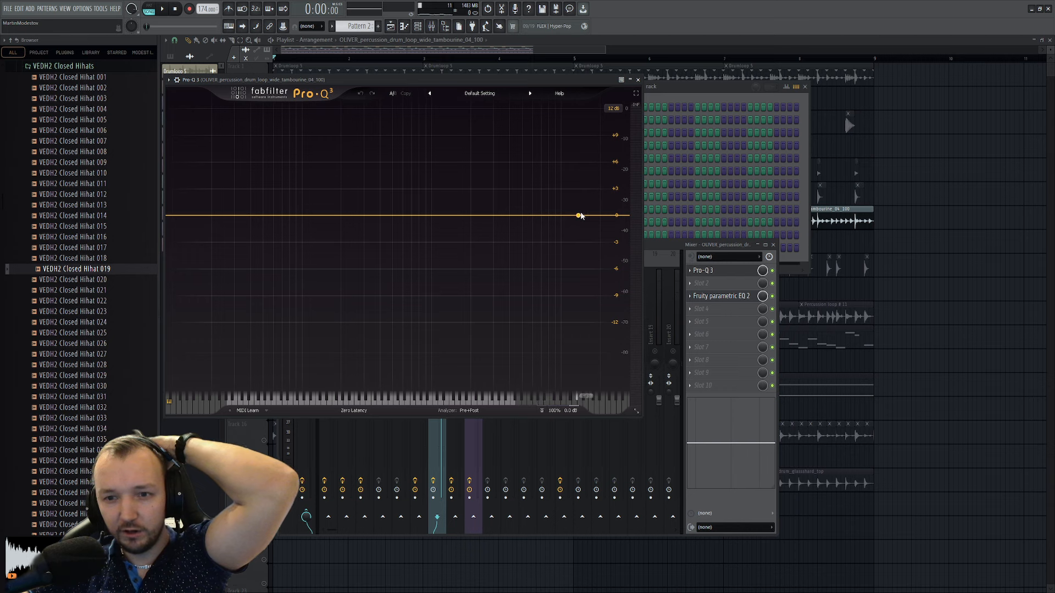
- Add a high cut at about 5646 Hz with an 18 dB/oct slope to the tambourine loop's Pro-Q 3, and unsolo Track 7
left_click(599, 215)
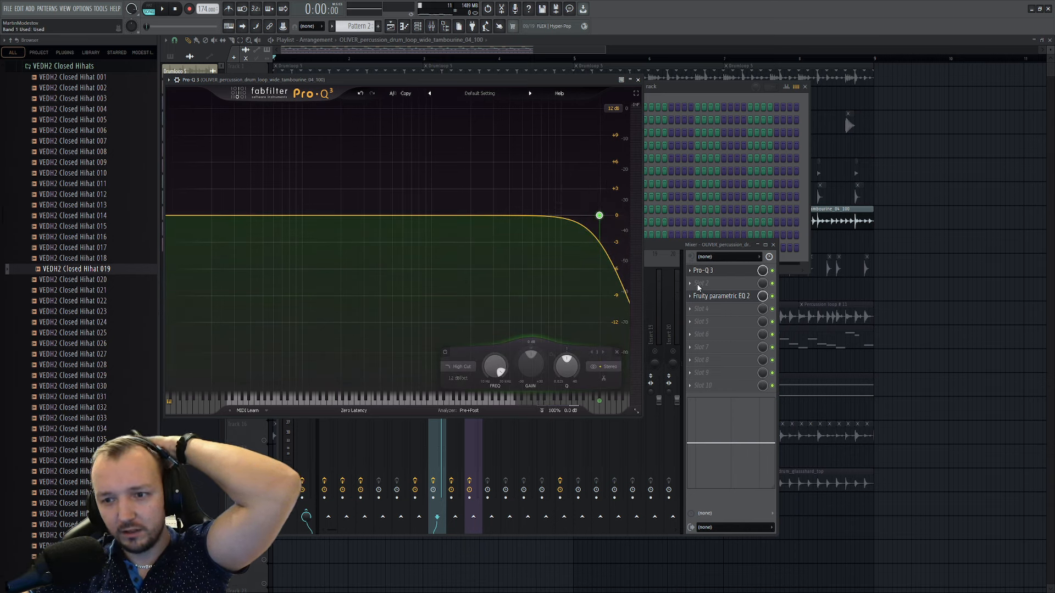
key("space")
left_click_drag(599, 216, 529, 218)
scroll(551, 216, "down", 1)
scroll(529, 218, "up", 2)
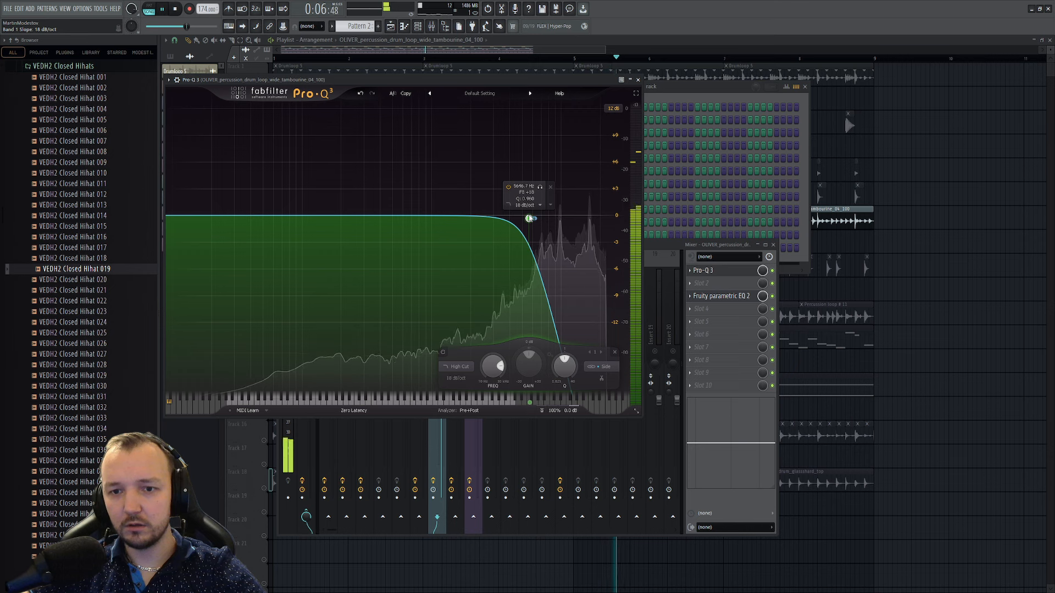
key("F12")
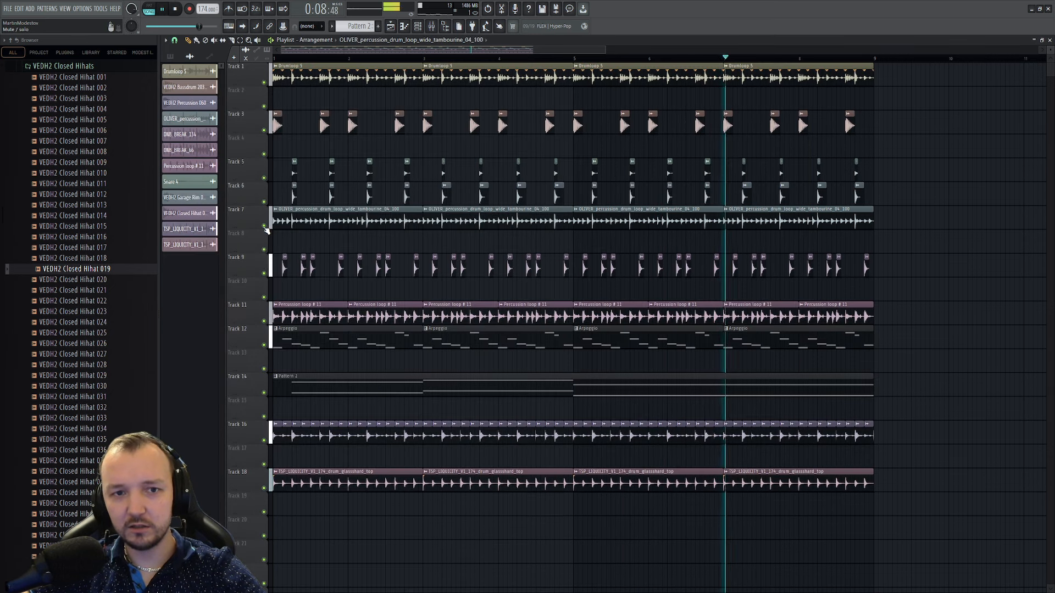
- Stop playback and unsolo the tambourine loop's insert in the mixer
key("F9")
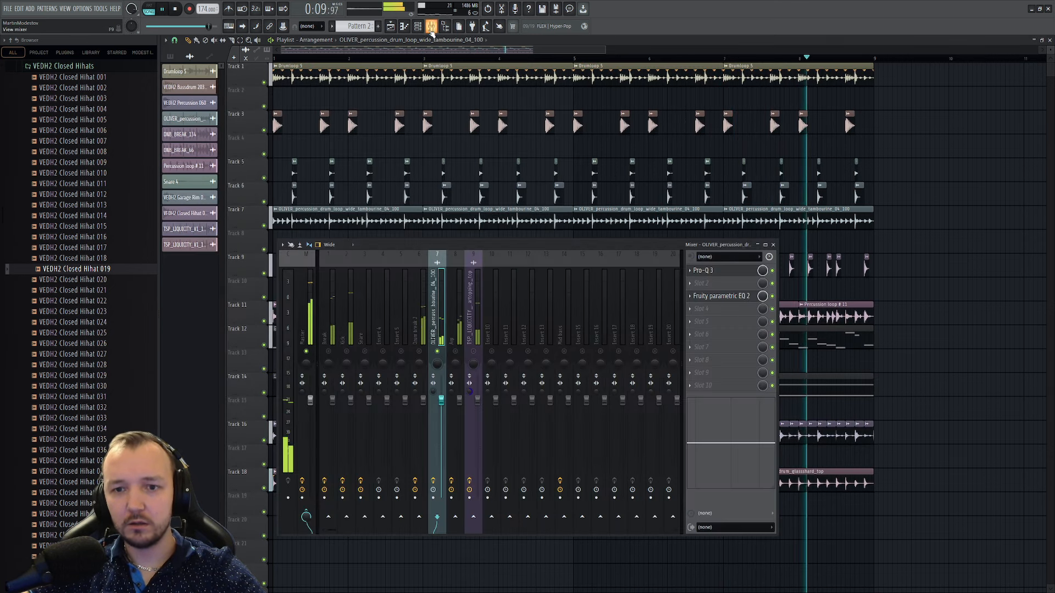
key("space")
right_click(437, 352)
key("F9")
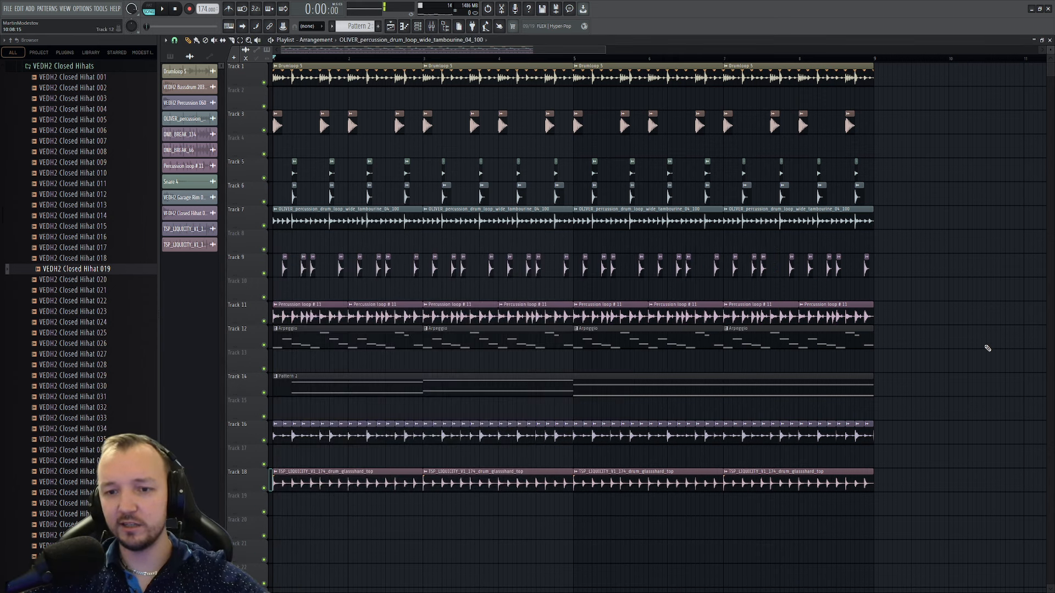
- Solo Track 1 and inspect the Drumloop 5 channel settings and its Break mixer insert during playback
right_click(265, 83)
key("space")
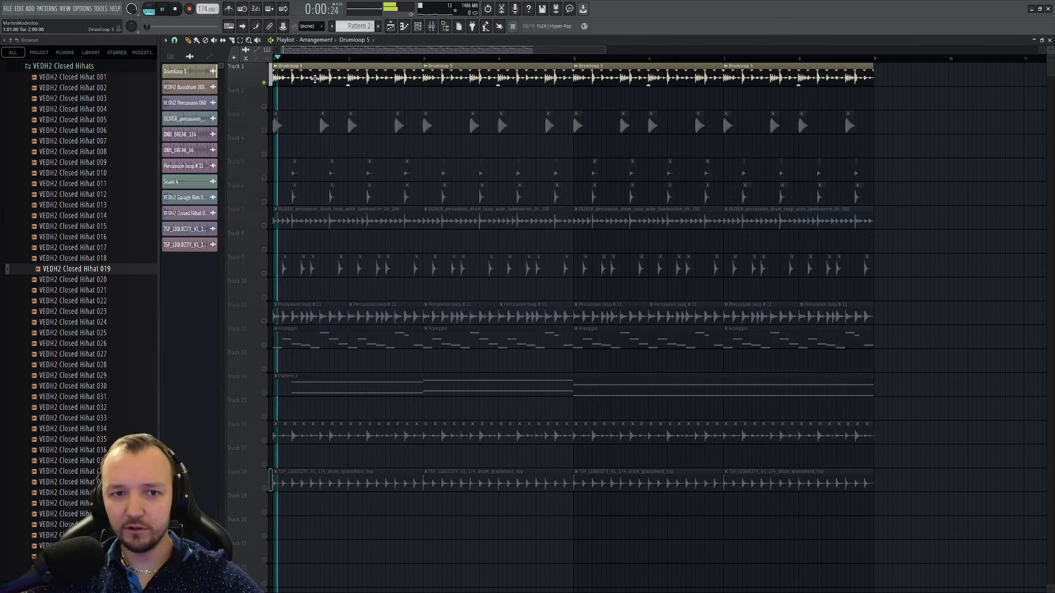
double_click(283, 80)
key("space")
left_click(432, 26)
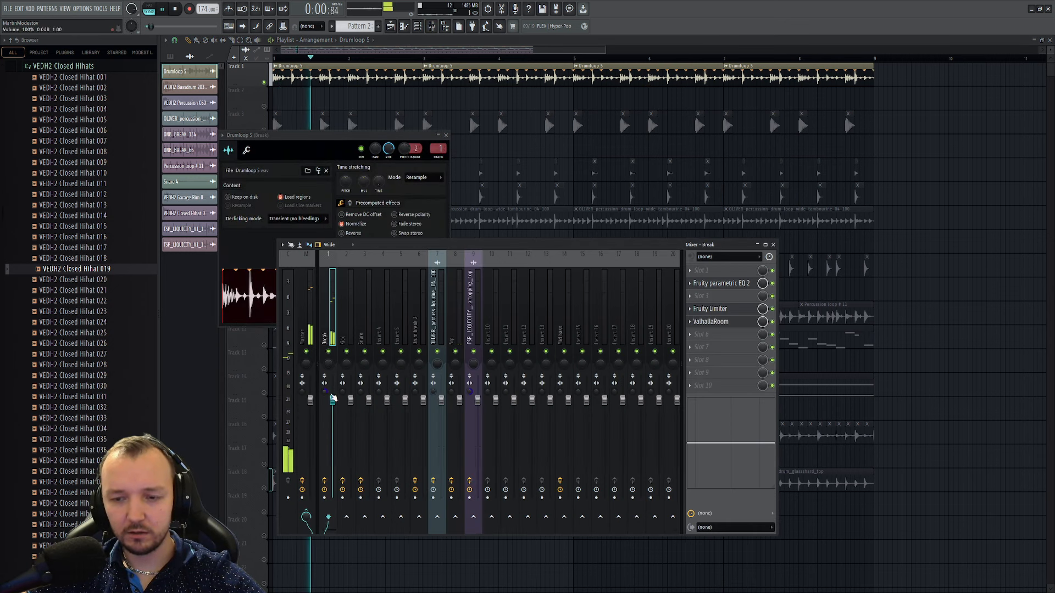
key("Escape")
key("Escape")
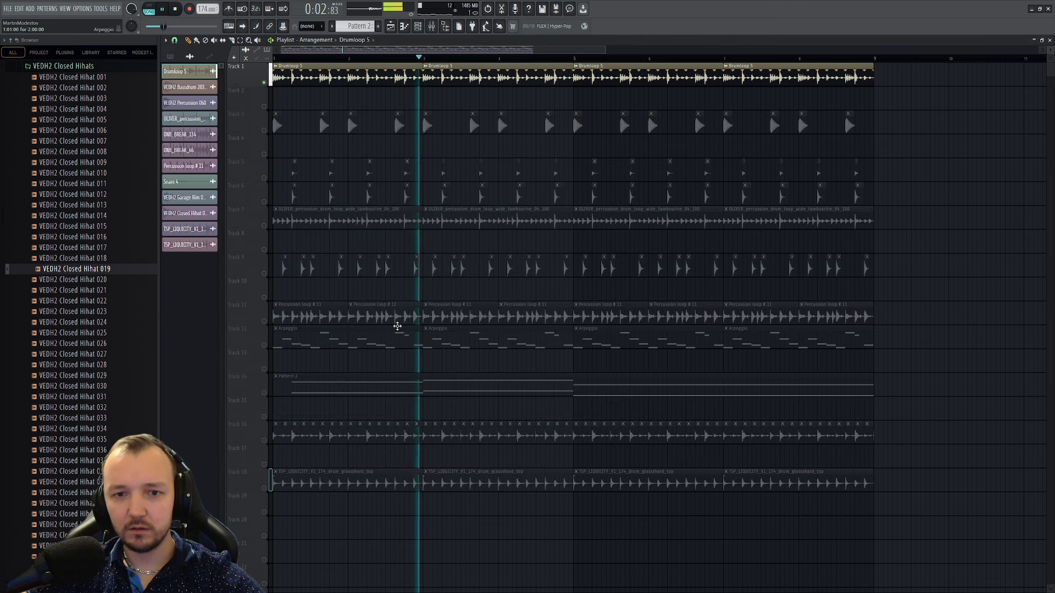
- Clear the track solo so every track is active, and play the arrangement from the start
key("space")
right_click(263, 226)
right_click(264, 226)
key("space")
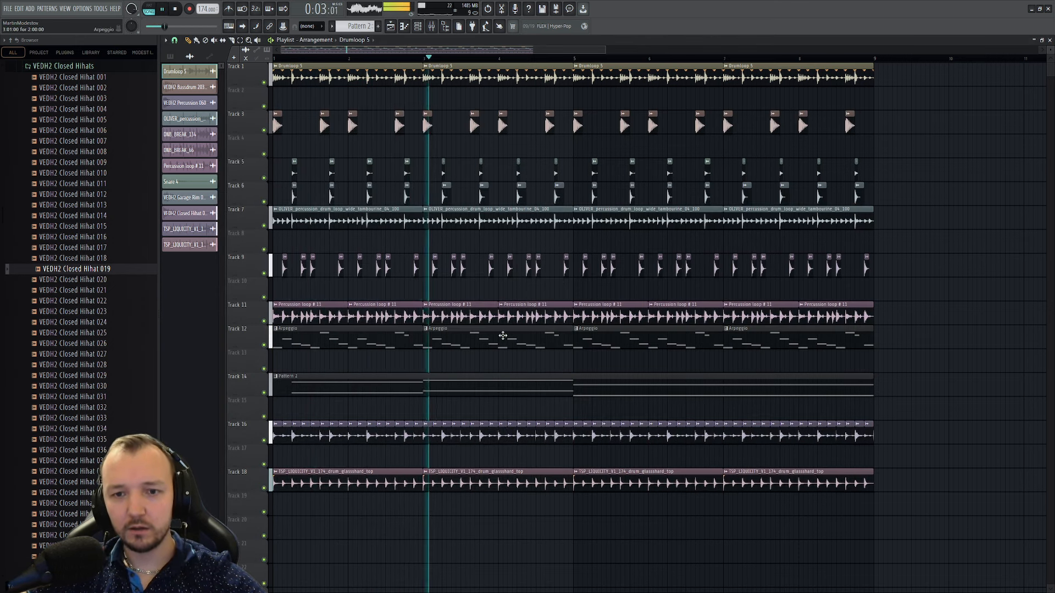
- Inspect the VEDH2 Bassdrum channel settings on Track 3 and the Kick and Snare inserts in the mixer
scroll(558, 134, "up", 2)
double_click(577, 122)
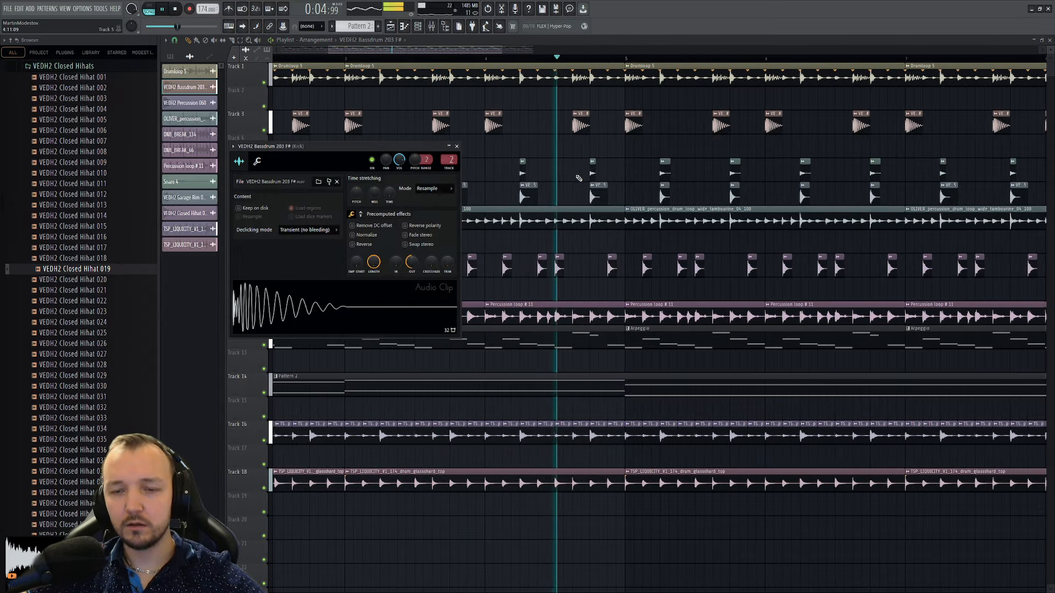
left_click(456, 146)
scroll(475, 115, "down", 2)
left_click(431, 27)
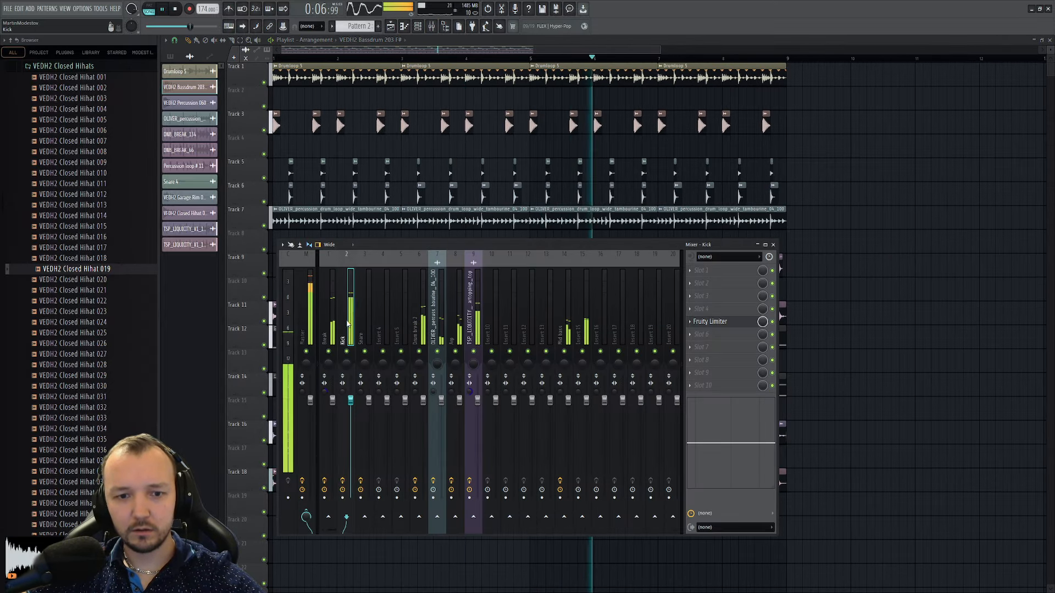
left_click(367, 324)
key("F9")
- Route the Snare 4 and VEDH2 Garage Rim 035 channels to the Snare insert on mixer track 3
scroll(283, 162, "up", 3)
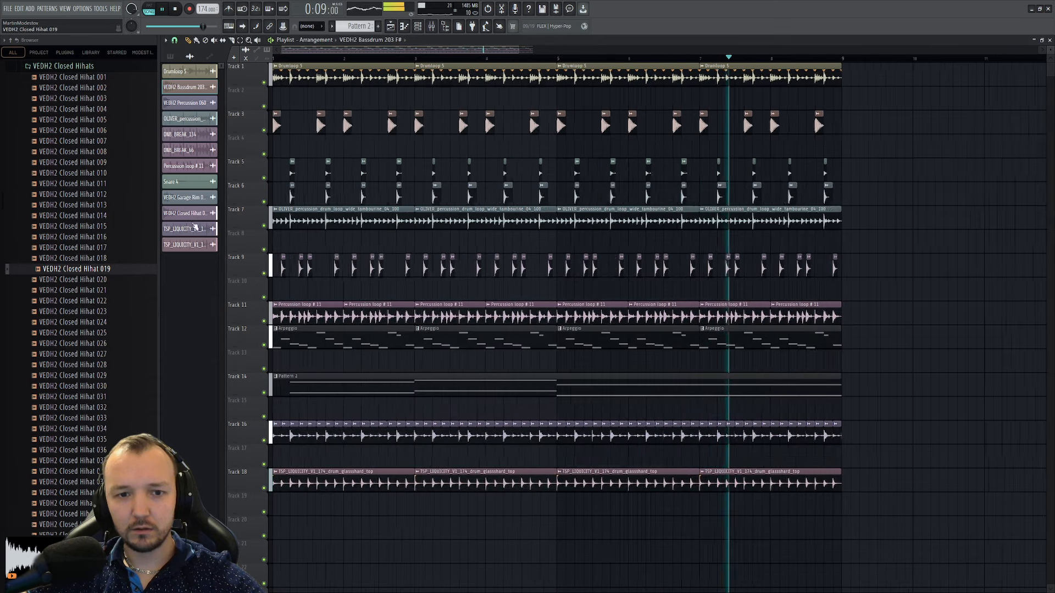
double_click(352, 163)
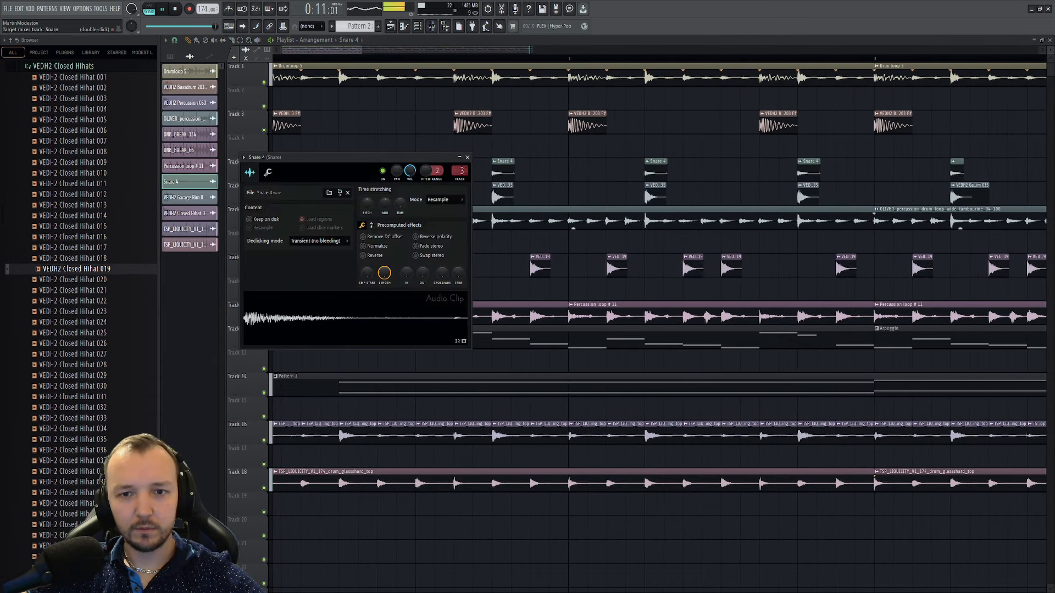
left_click(468, 158)
double_click(499, 188)
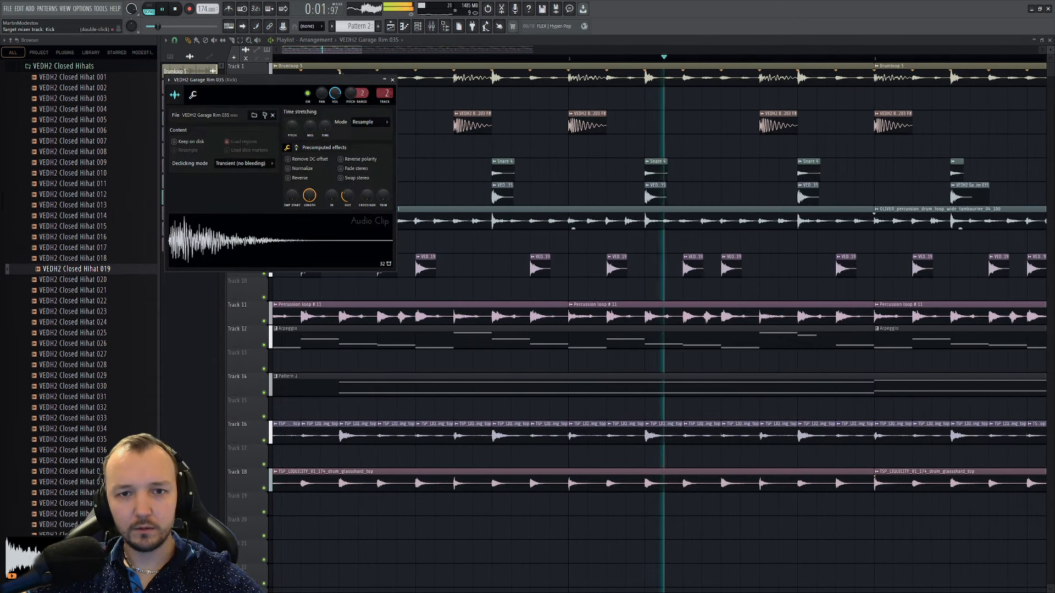
key("Escape")
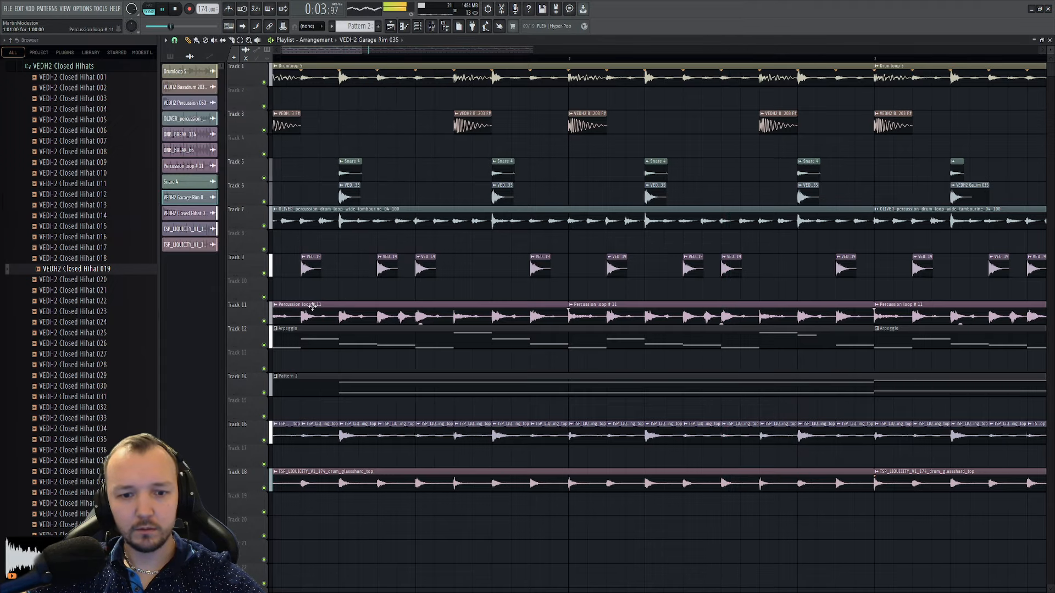
- Stop playback and look through the Vengeance Essential House vol.3 sample folder, including its VEH3 Snares subfolder
scroll(312, 307, "down", 6)
key("space")
left_click(106, 366)
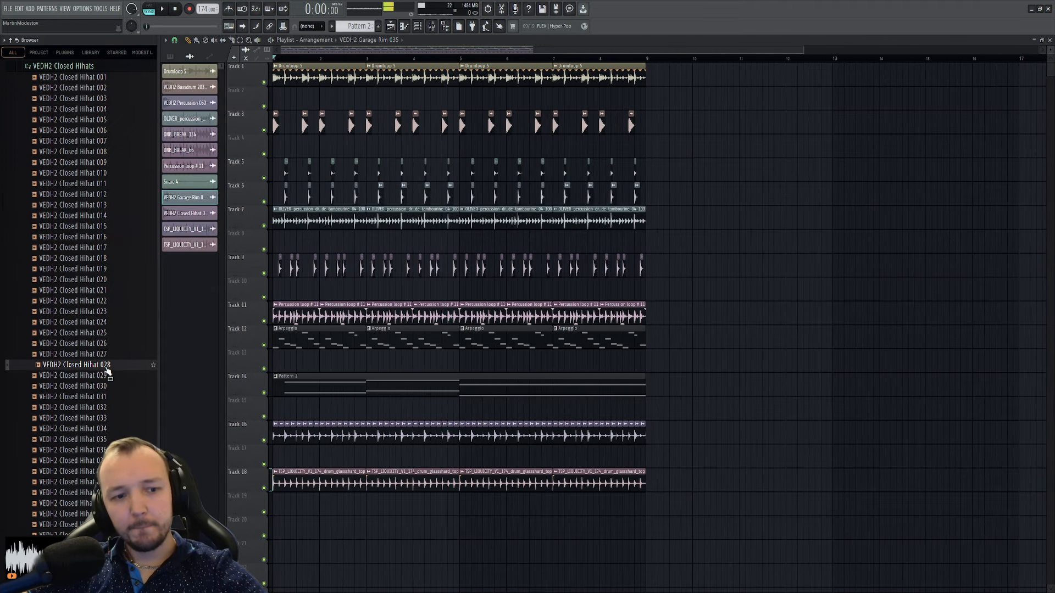
scroll(108, 373, "up", 10)
scroll(110, 406, "up", 5)
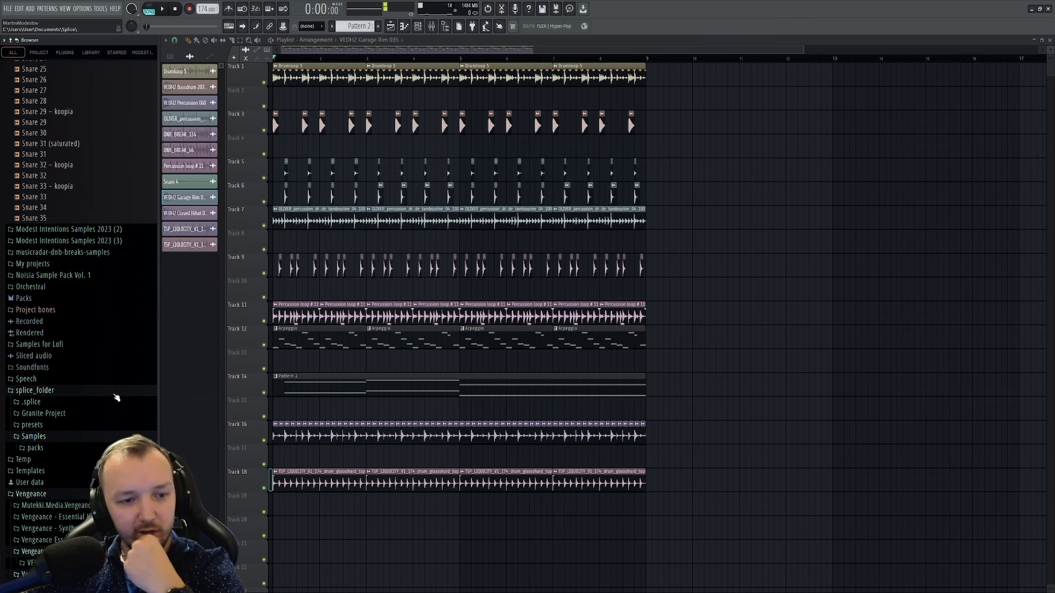
left_click(46, 540)
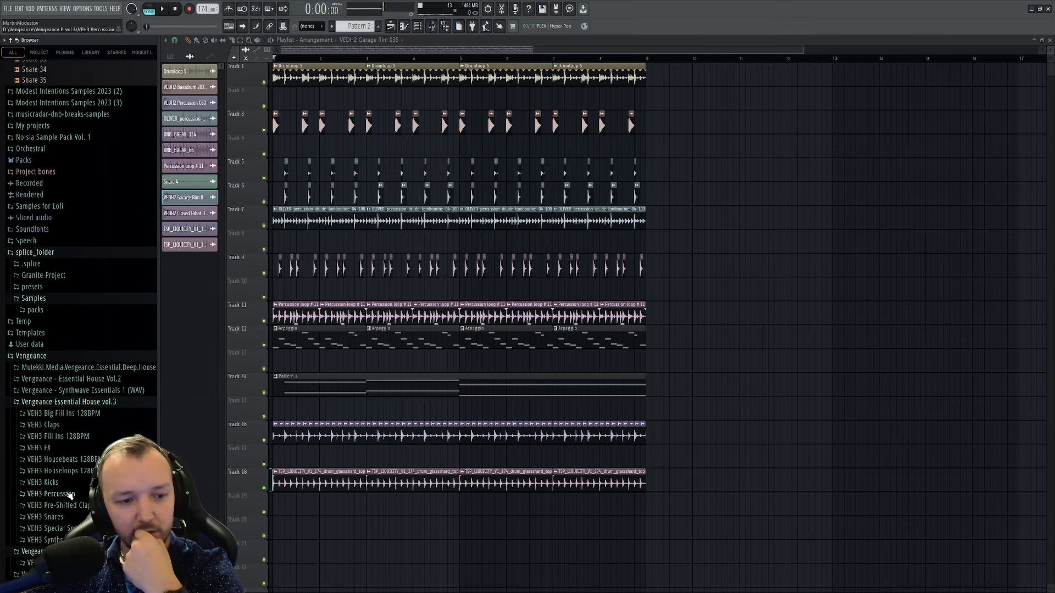
left_click(76, 521)
scroll(91, 391, "down", 10)
scroll(88, 397, "up", 8)
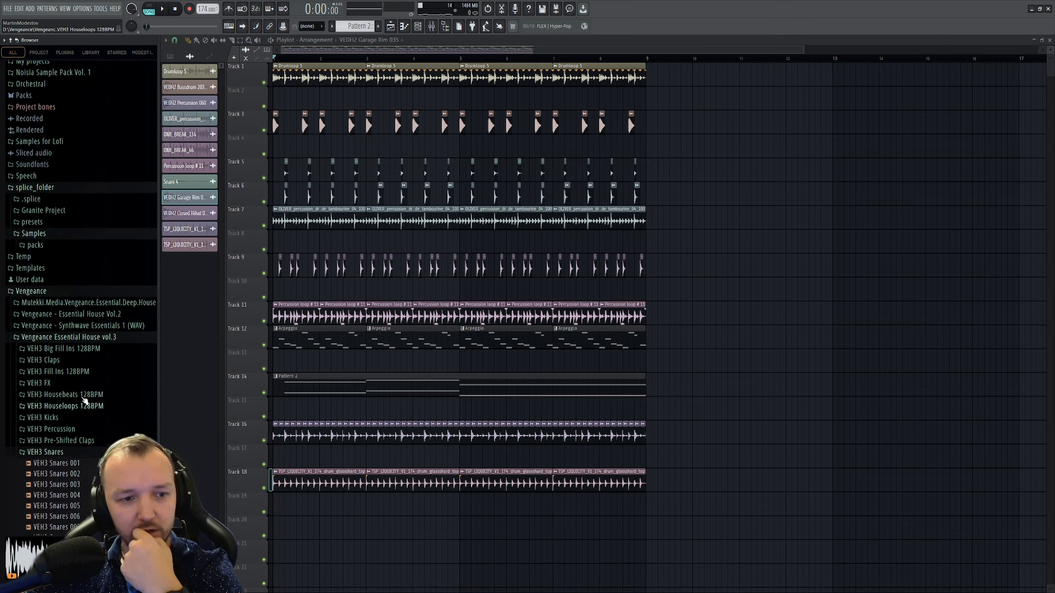
left_click(51, 452)
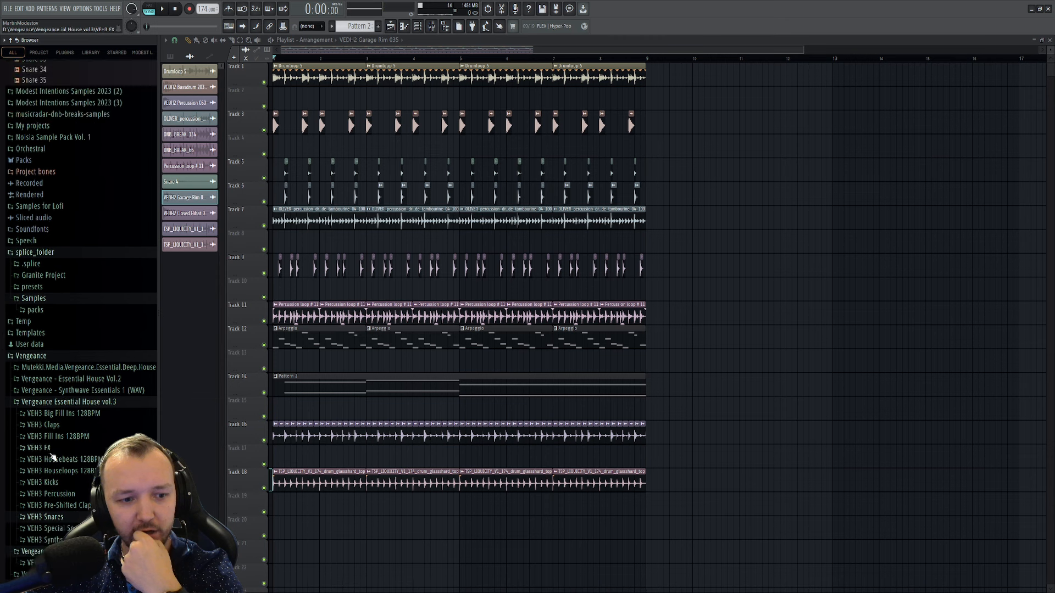
- Browse and audition samples in the VEH3 Pre-Shifted Claps folder
left_click(67, 506)
scroll(82, 467, "down", 7)
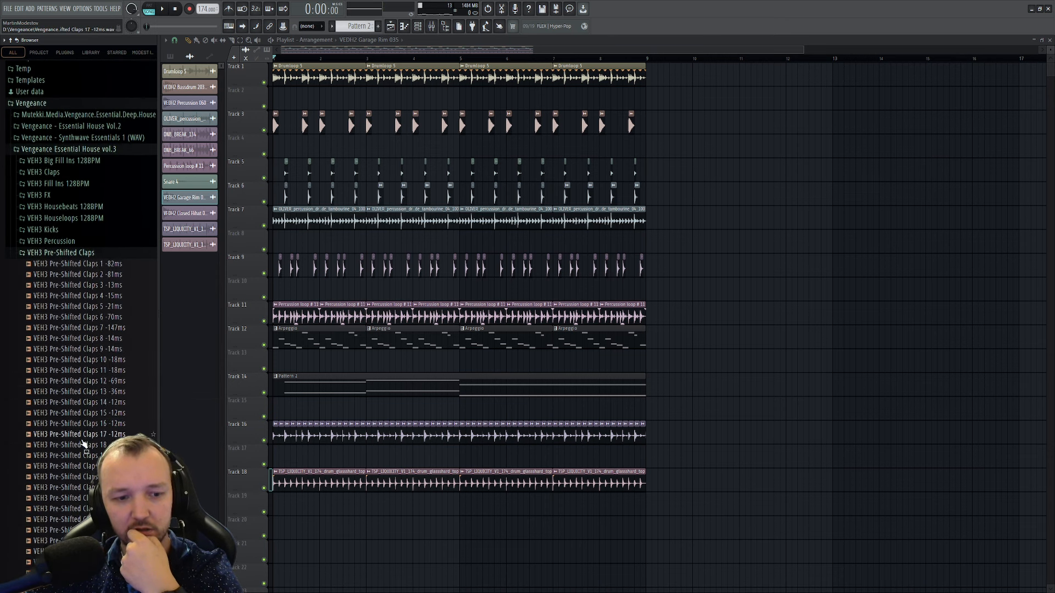
left_click(91, 431)
scroll(98, 335, "down", 9)
scroll(91, 359, "up", 8)
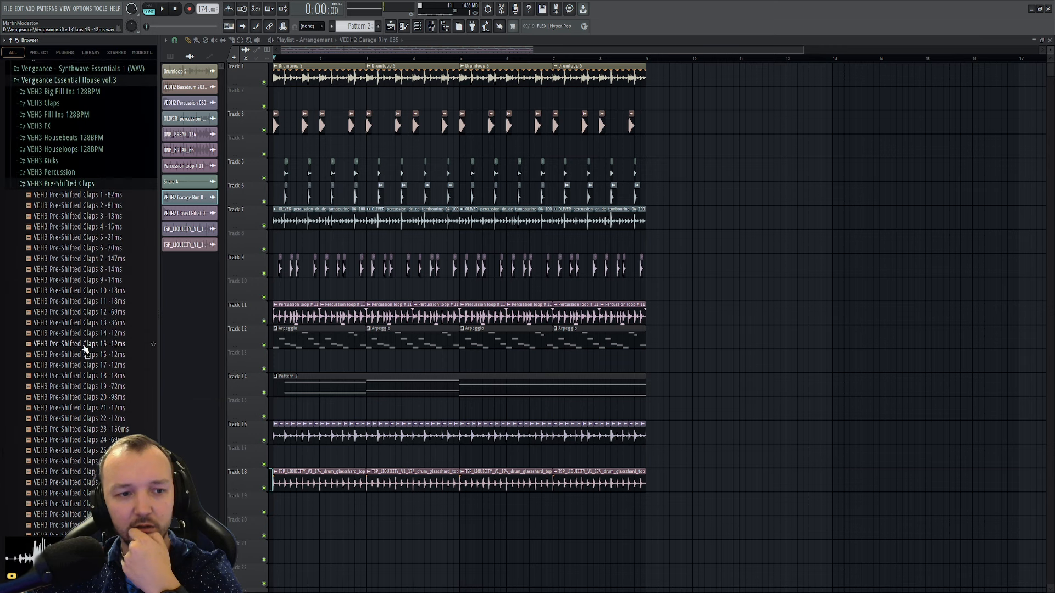
- Audition a range of one-shots in the VEH3 Percussion folder, up to VEH3 Percussion 167
left_click(76, 174)
scroll(74, 192, "down", 3)
scroll(77, 247, "down", 3)
left_click(84, 356)
left_click(89, 427)
scroll(91, 400, "down", 9)
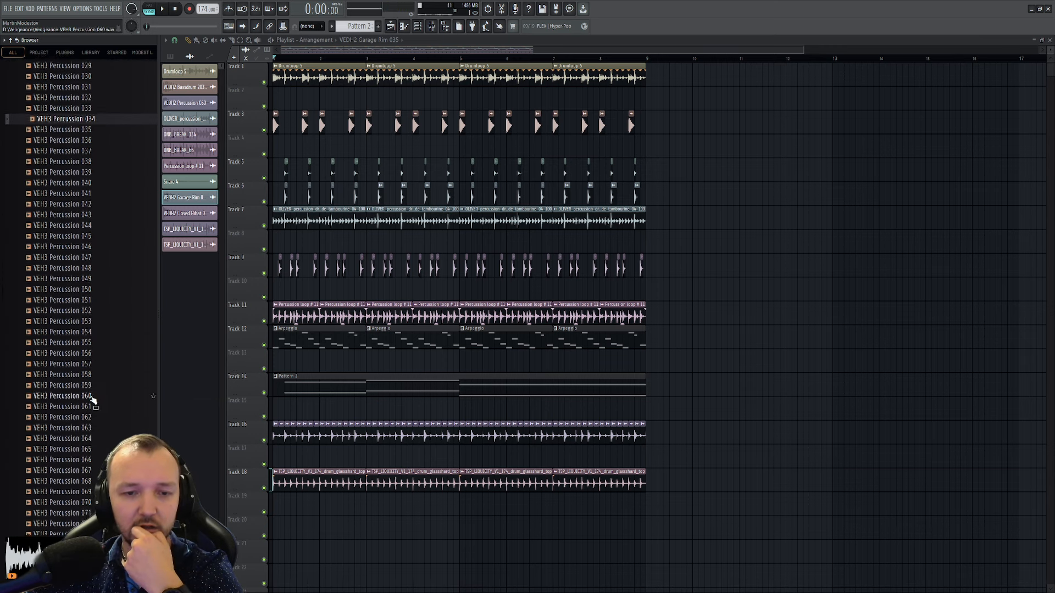
left_click(90, 394)
scroll(90, 393, "down", 10)
left_click(90, 380)
left_click(79, 430)
scroll(79, 425, "down", 7)
left_click(78, 388)
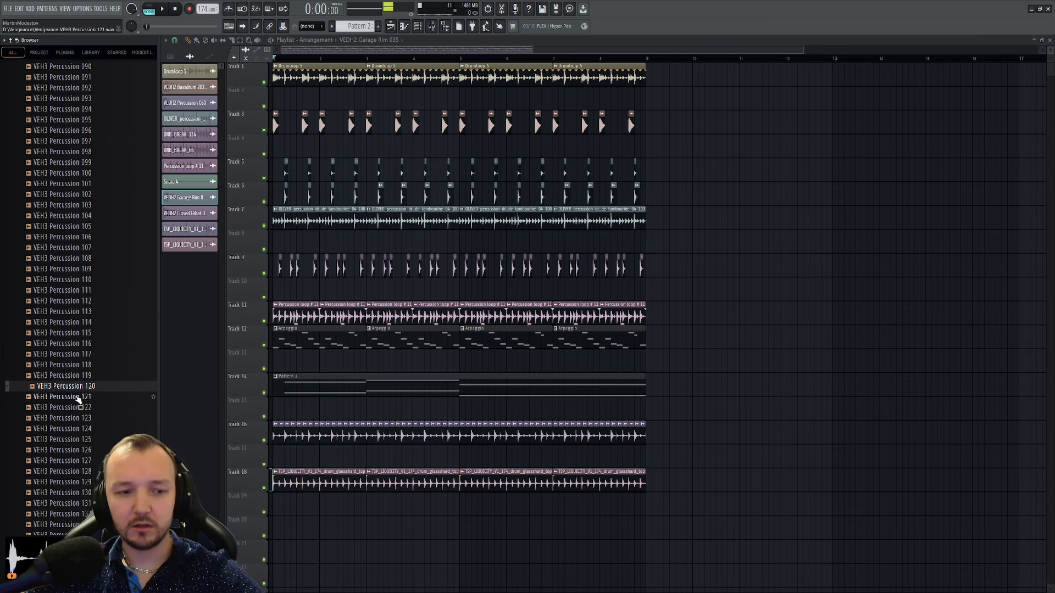
left_click(78, 397)
scroll(79, 403, "down", 2)
scroll(82, 410, "down", 5)
left_click(86, 388)
left_click(93, 429)
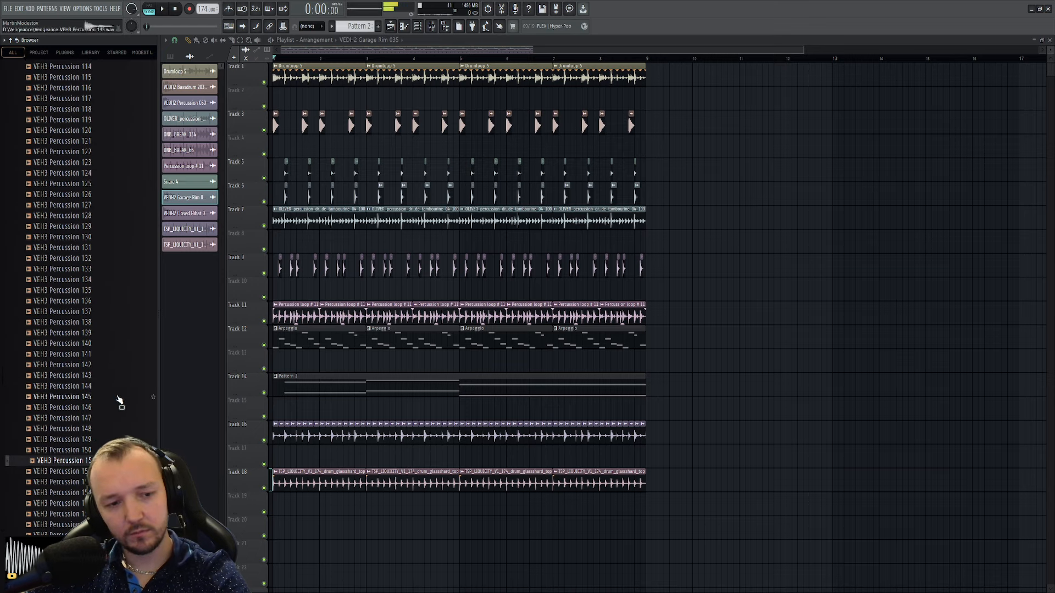
scroll(33, 398, "down", 6)
key("space")
left_click(77, 389)
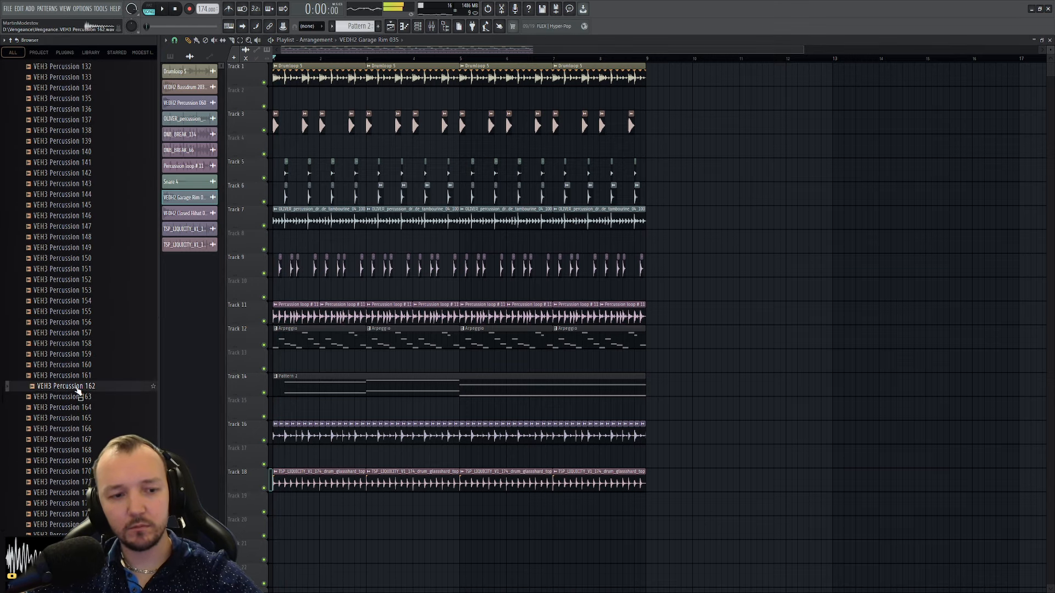
left_click(84, 439)
- Solo the Garage Rim clips on Track 6 and play them briefly in isolation
scroll(220, 225, "up", 4)
scroll(236, 213, "up", 3)
right_click(265, 201)
key("space")
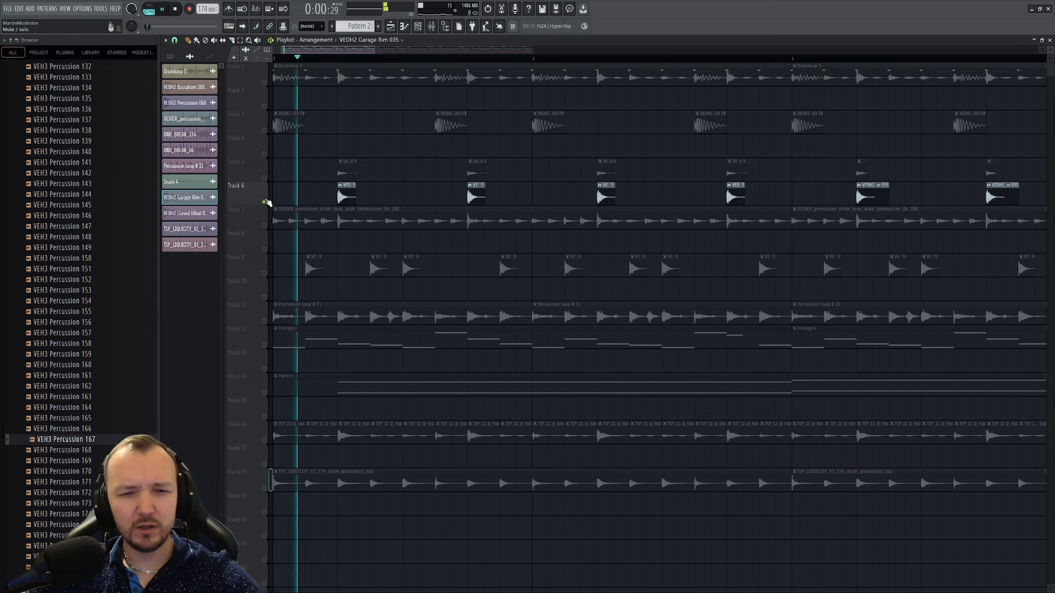
key("space")
- Clear the Track 6 solo and compare the full arrangement with and without that track during playback
right_click(264, 201)
key("space")
left_click(265, 202)
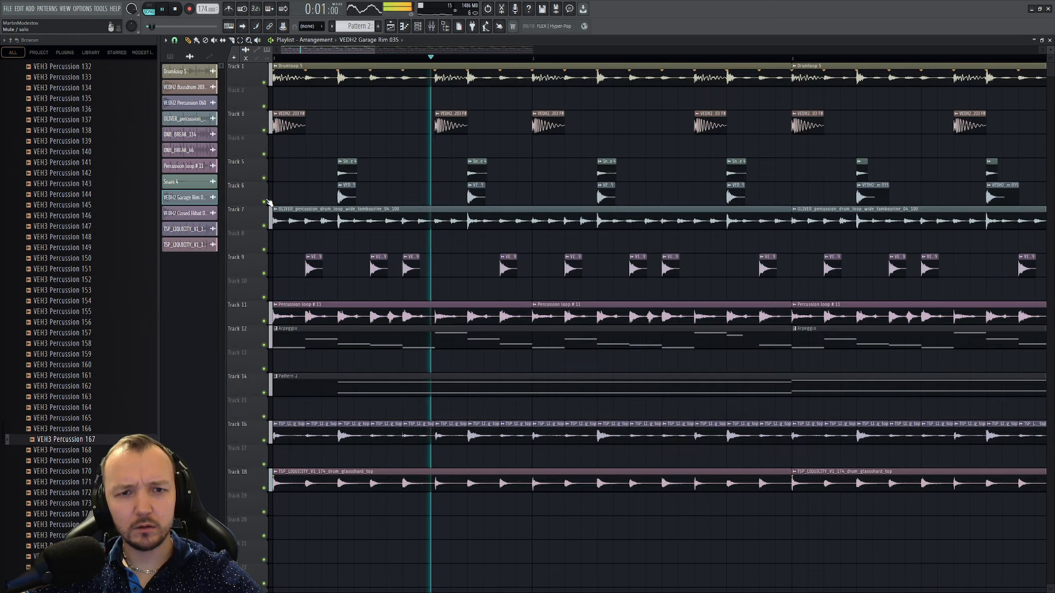
left_click(264, 202)
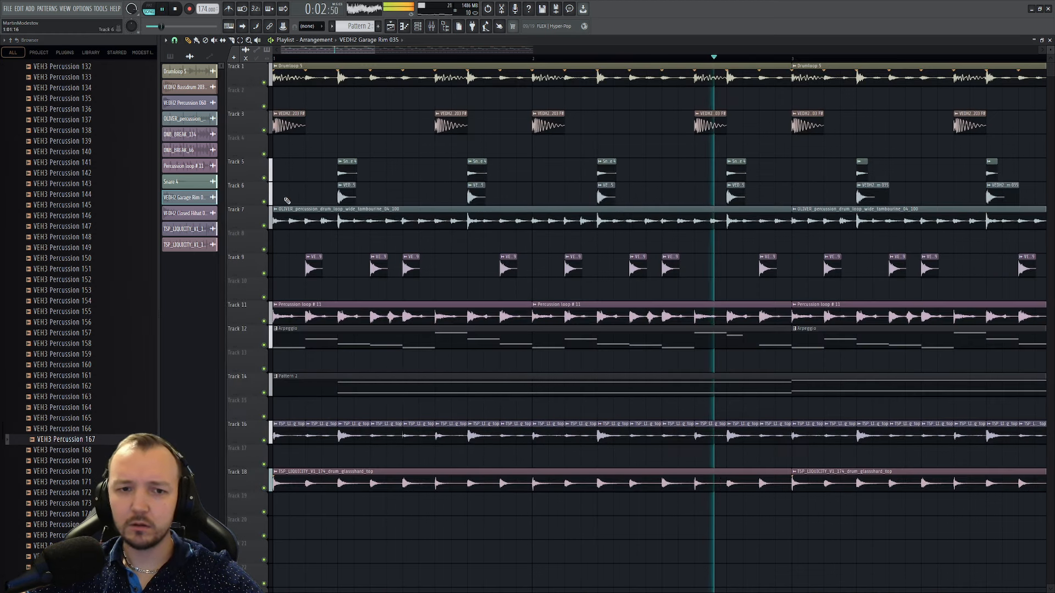
- Set the time-stretch multiplier of the VEDH2 Garage Rim 035 clip to about 82.53%
double_click(347, 193)
left_click_drag(310, 126, 310, 145)
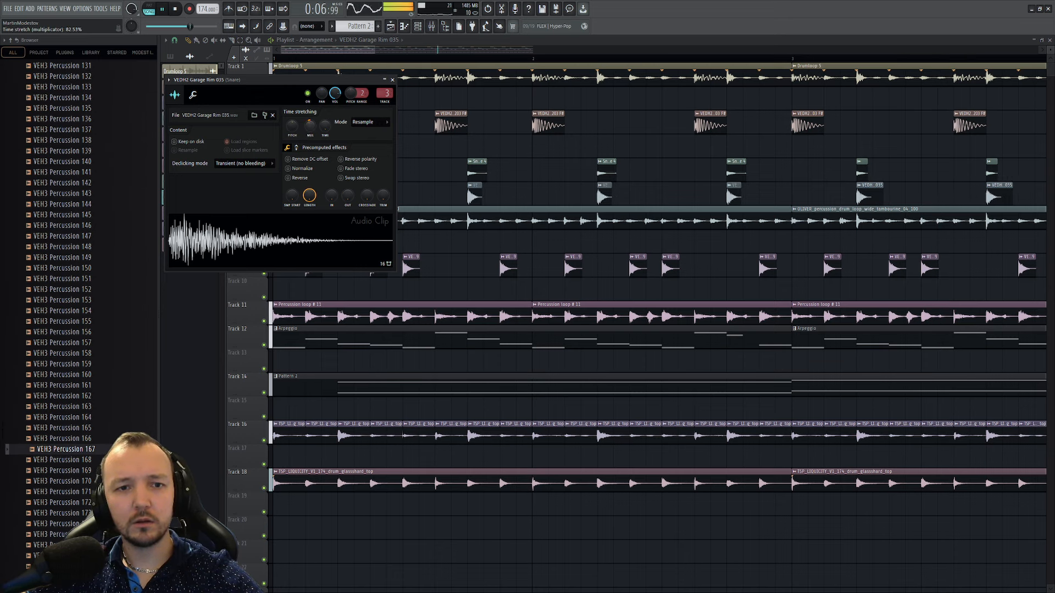
key("Escape")
- Lower the volume multiplier of the VEDH2 Closed Hihat 019 clip on Track 9 and close its channel settings
scroll(426, 254, "down", 4)
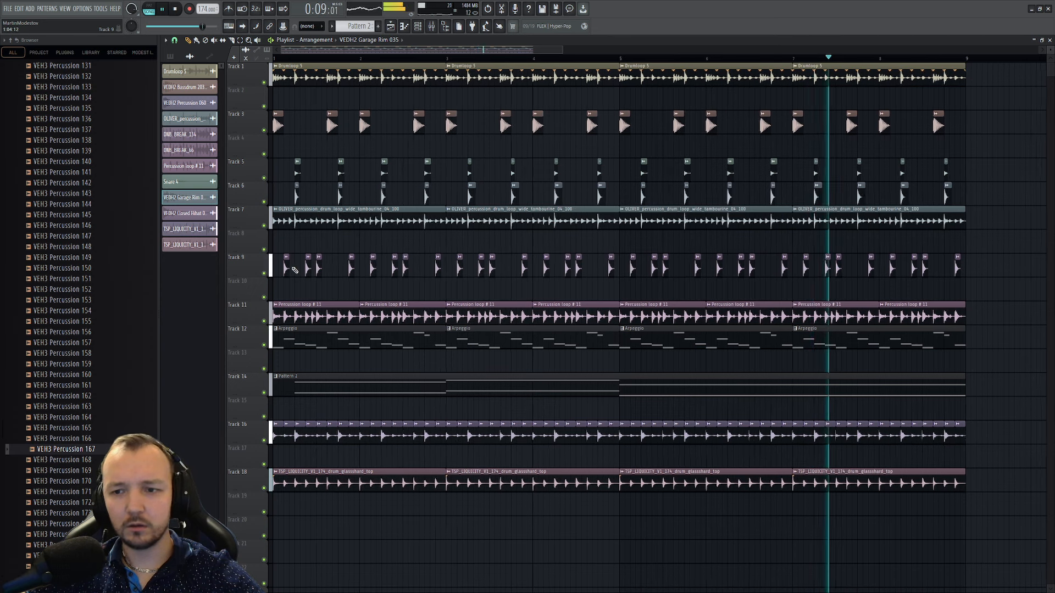
scroll(242, 256, "up", 4)
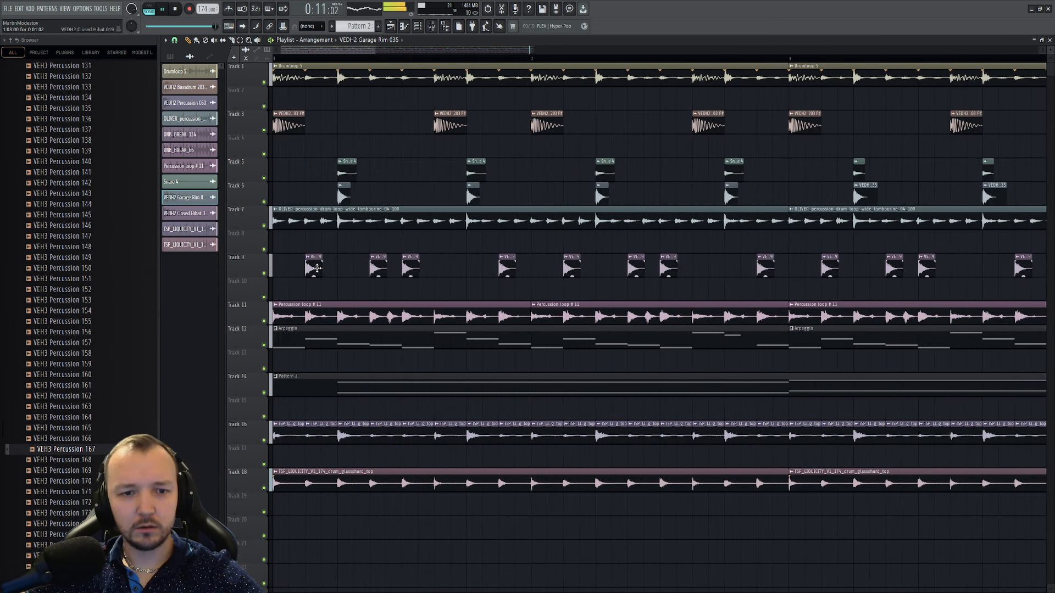
double_click(315, 266)
left_click(204, 107)
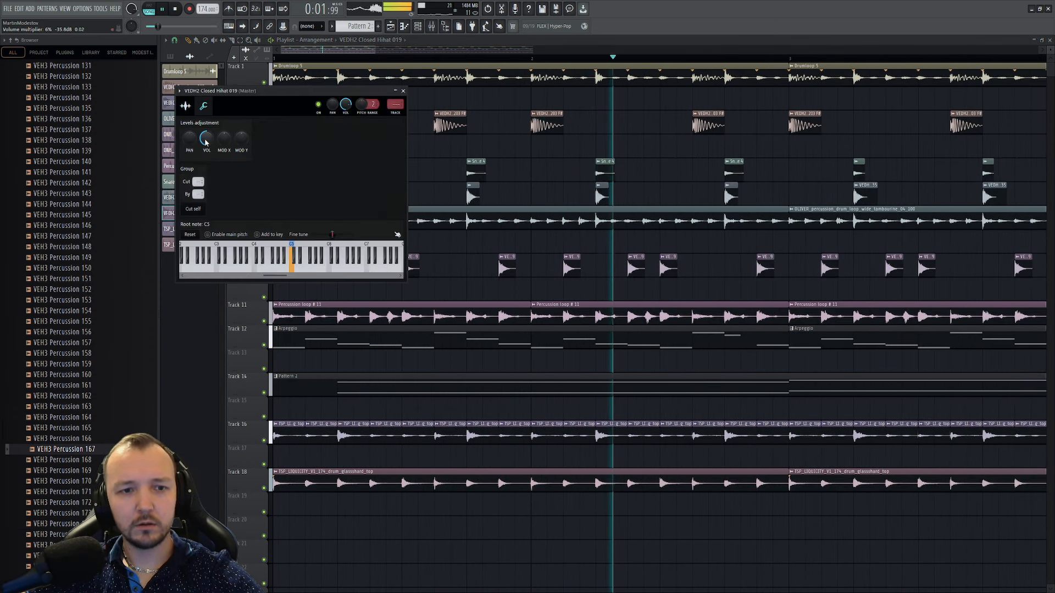
left_click(185, 106)
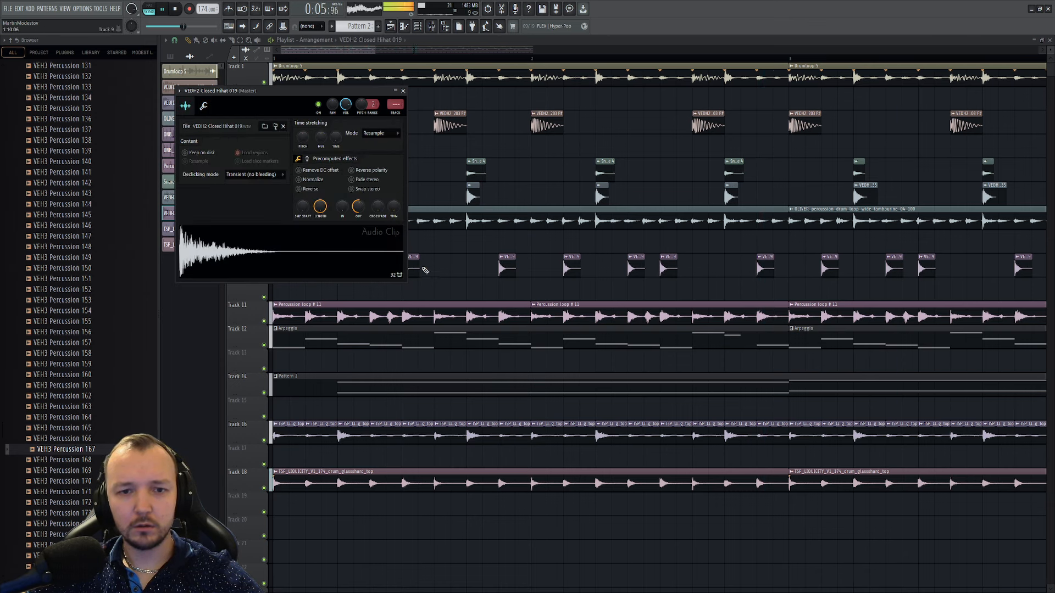
key("Escape")
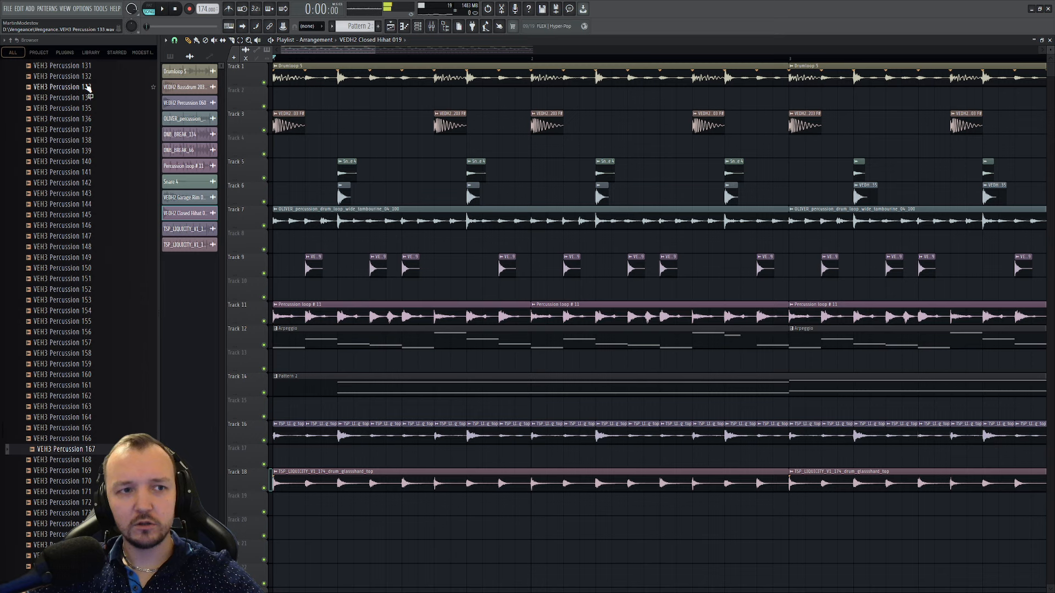
- Open Pattern 2 with the Bass piano roll and the channel rack, and play the pattern
double_click(356, 374)
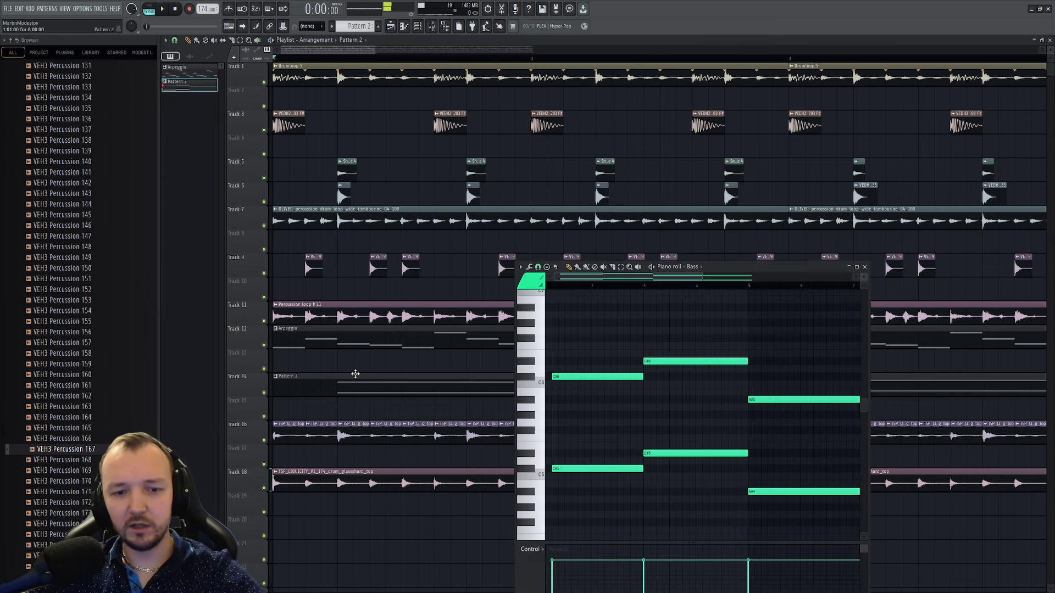
left_click(432, 26)
right_click(333, 592)
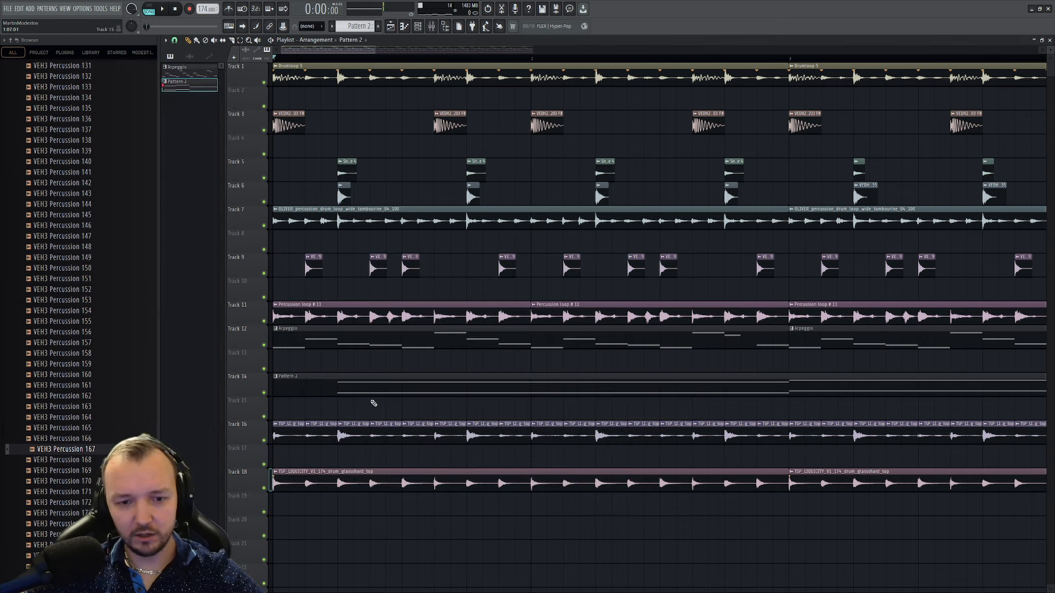
key("F7")
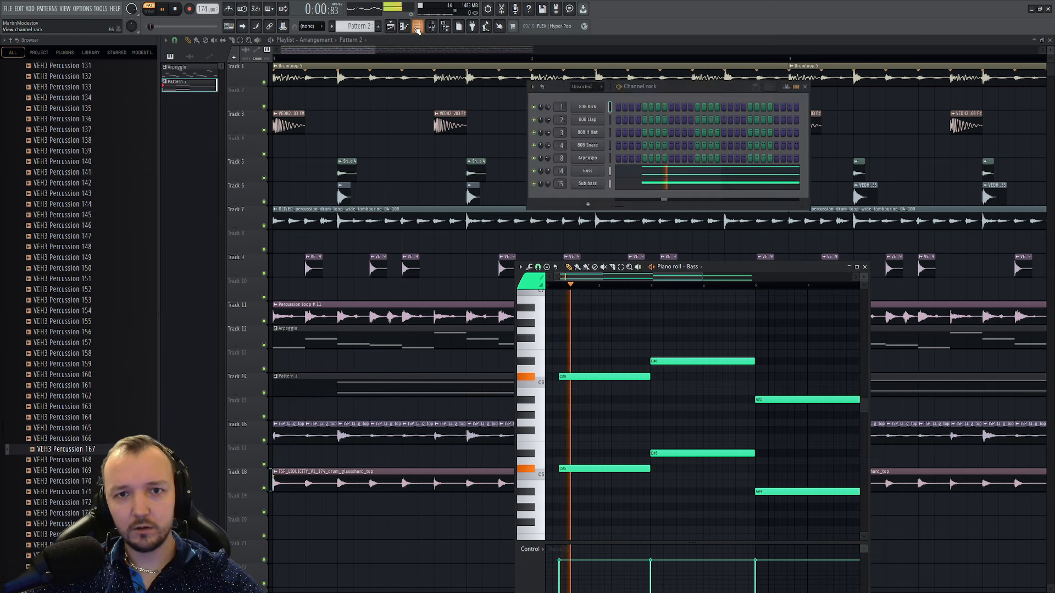
key("F6")
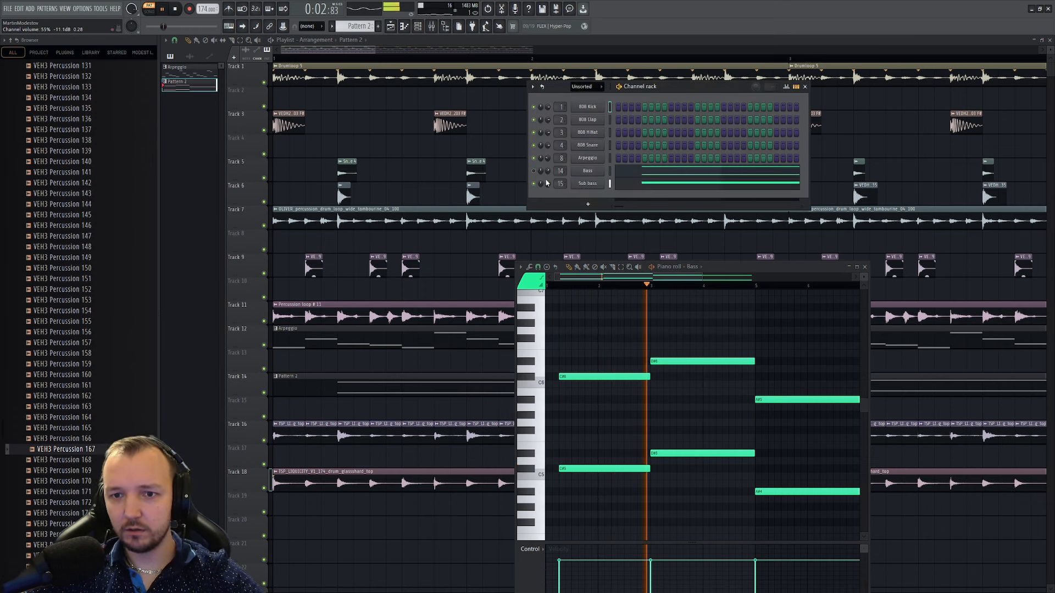
- Transpose the first two Sub bass notes of Pattern 2 down one octave to C#4 and D#4
left_click(590, 185)
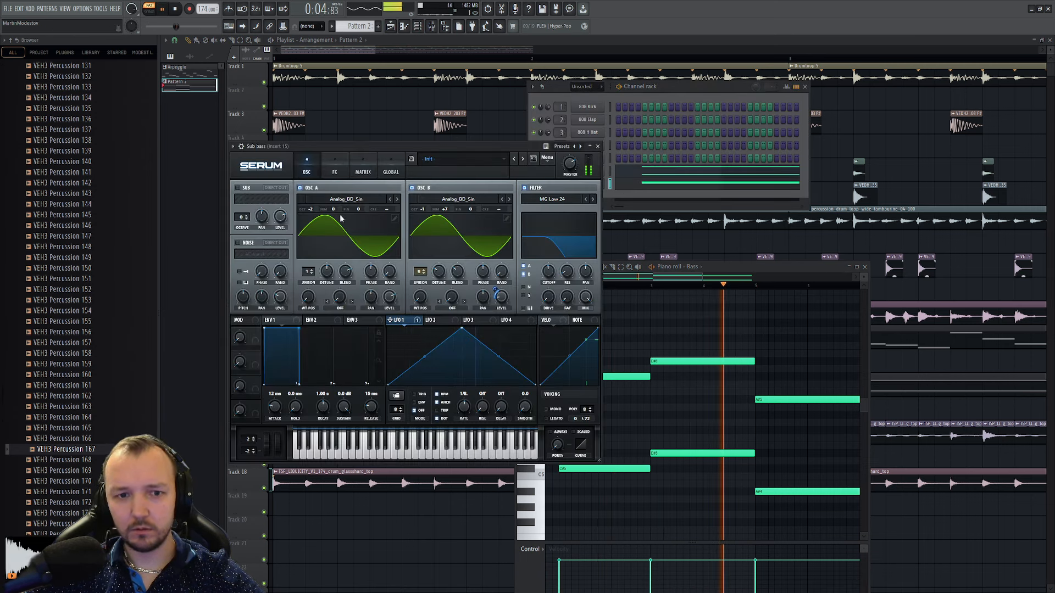
left_click(638, 187)
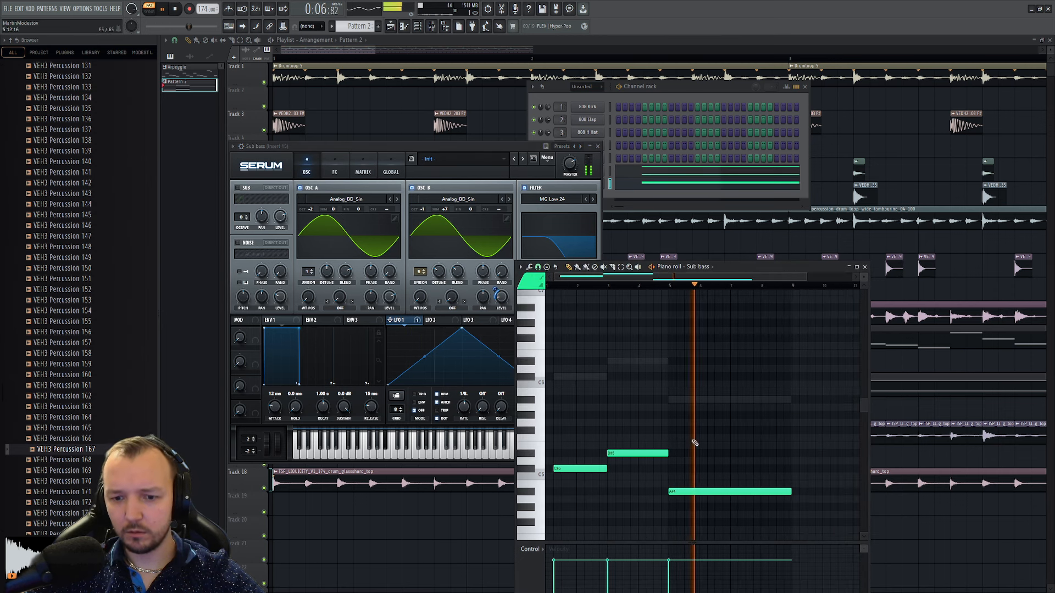
scroll(572, 458, "down", 3)
key("ctrl+Down")
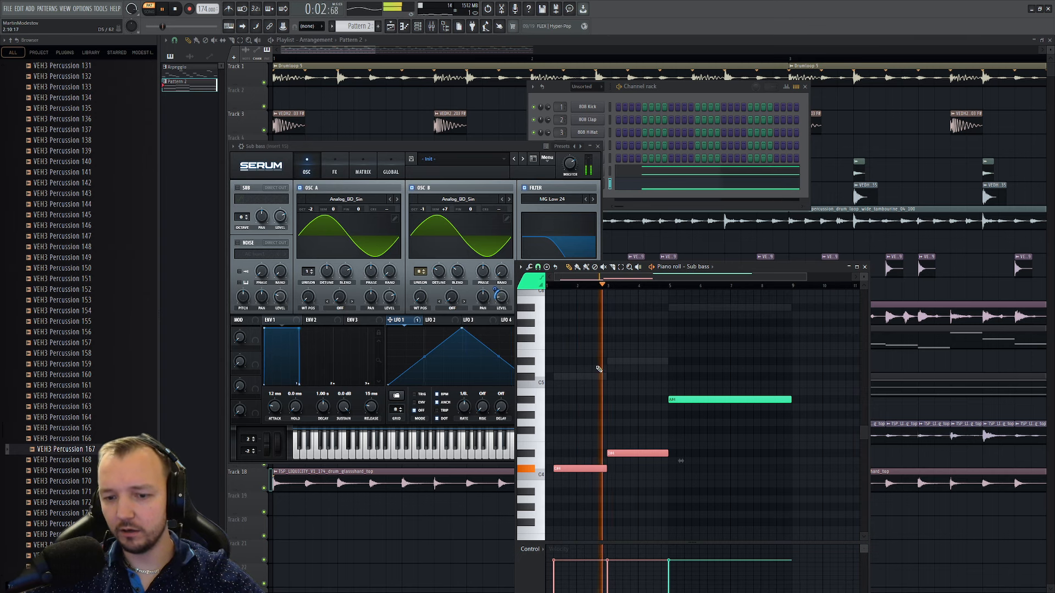
left_click(722, 459, "ctrl")
left_click_drag(711, 369, 665, 418)
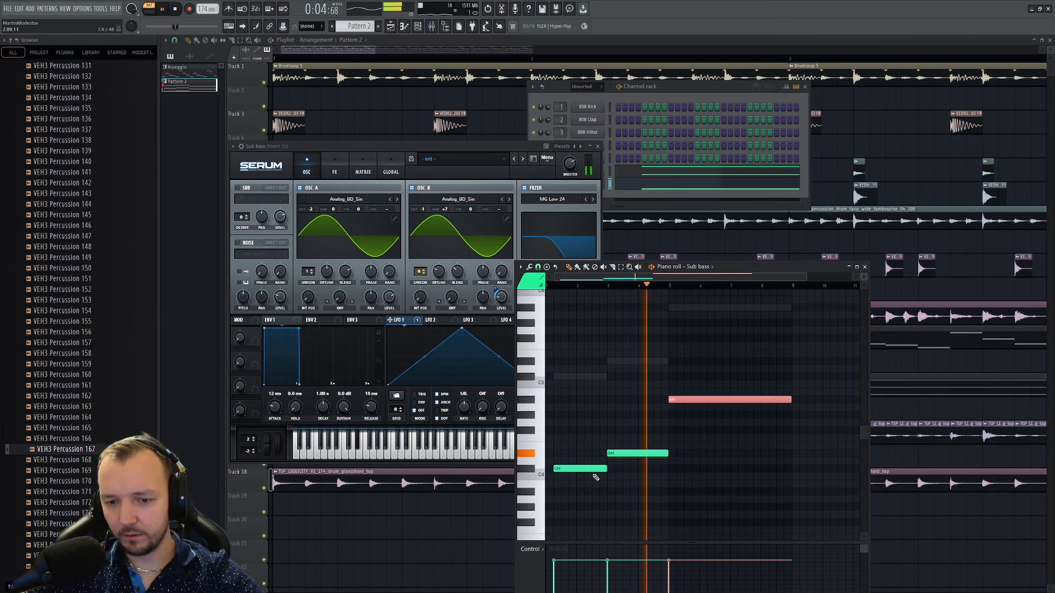
key("ctrl+a")
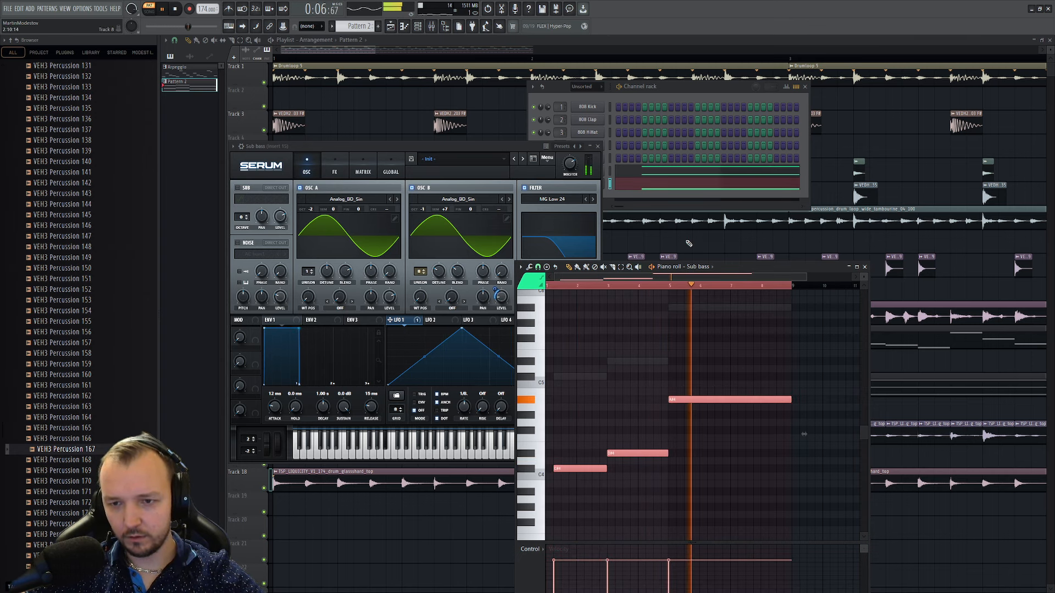
- Transpose the first two note pairs of the Bass channel in Pattern 2 down one octave
left_click(664, 119)
left_click(670, 173)
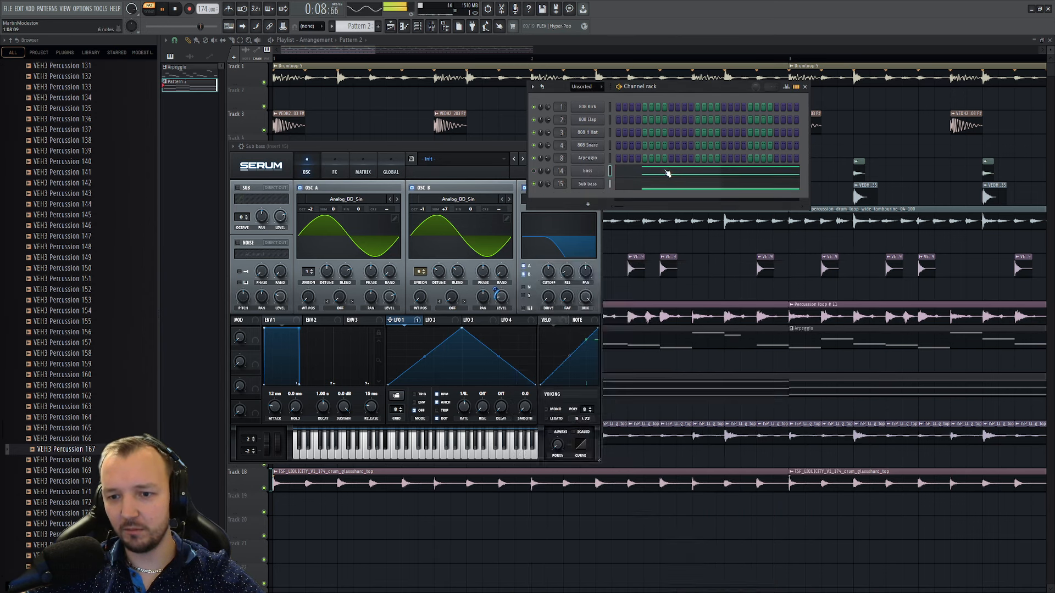
left_click(668, 173)
left_click_drag(640, 335, 547, 503)
key("space")
scroll(573, 439, "down", 1)
scroll(572, 440, "down", 3)
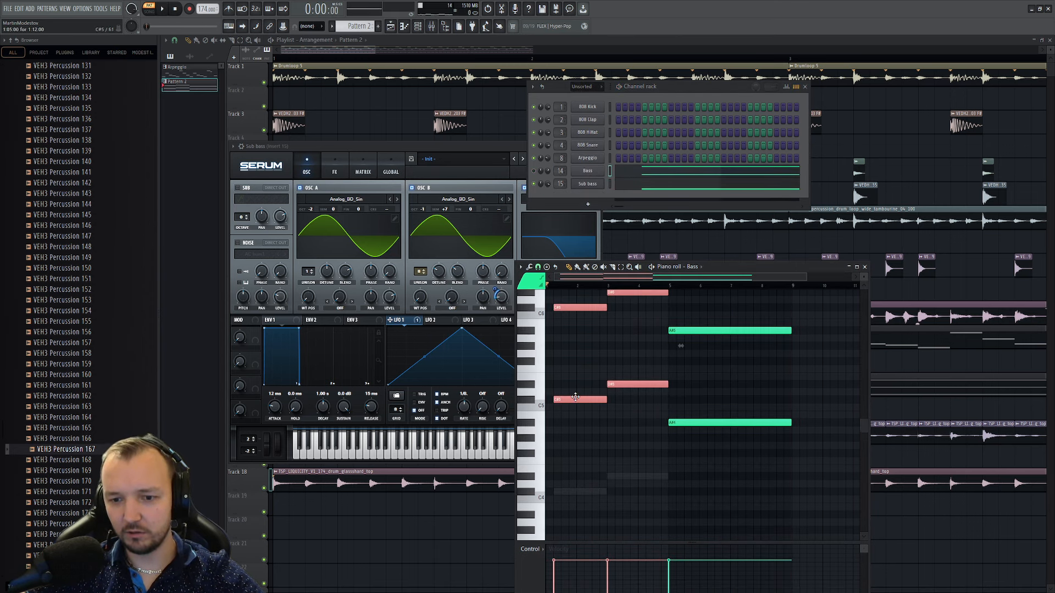
left_click_drag(575, 398, 581, 490)
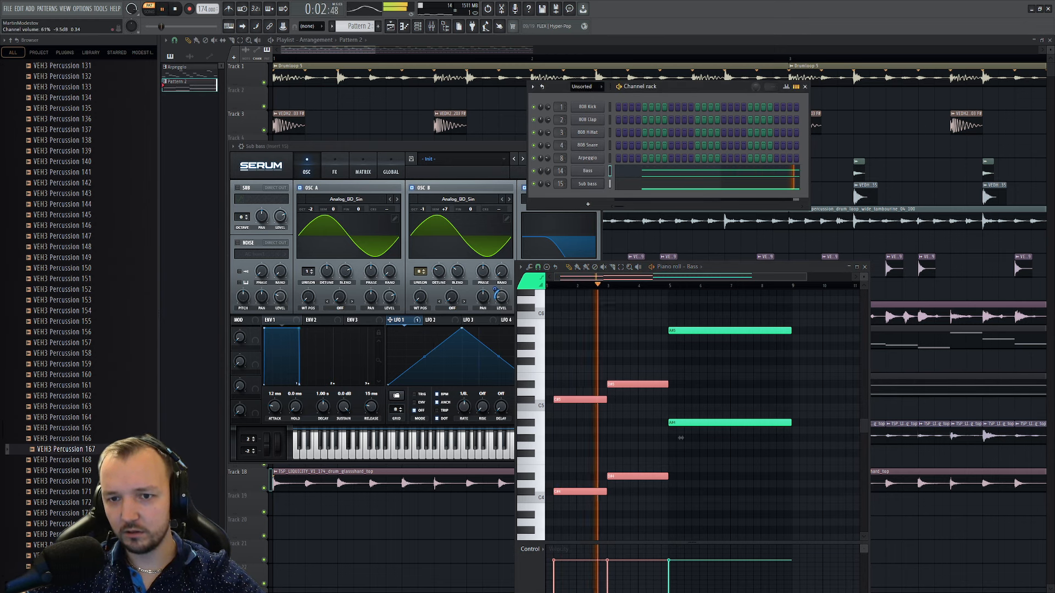
- Display the Bass channel's Serum instrument and delete the C#4 and D#4 notes from the Bass piano roll
left_click(578, 173)
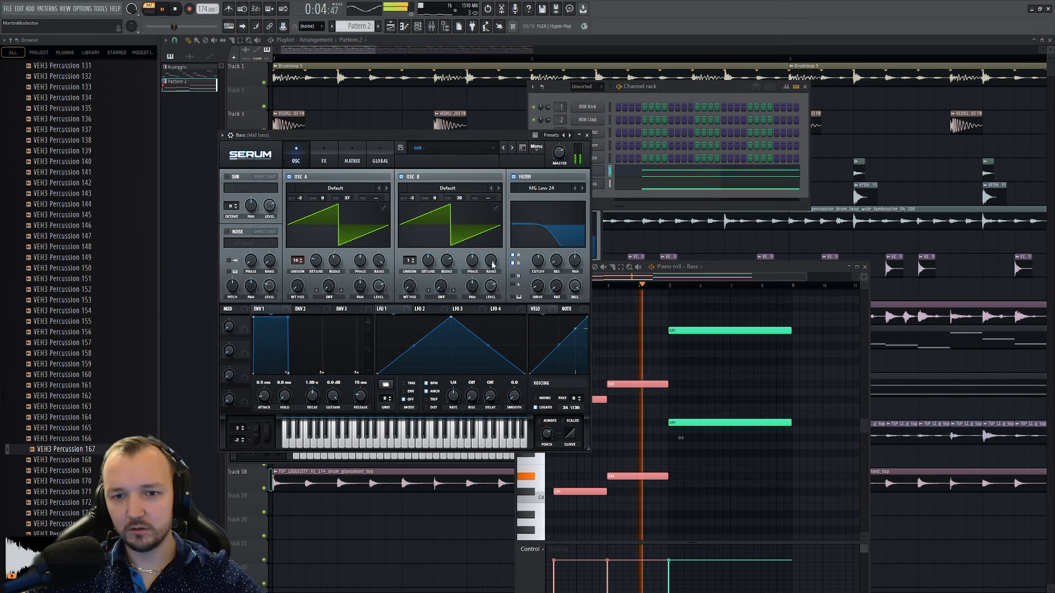
left_click(621, 422)
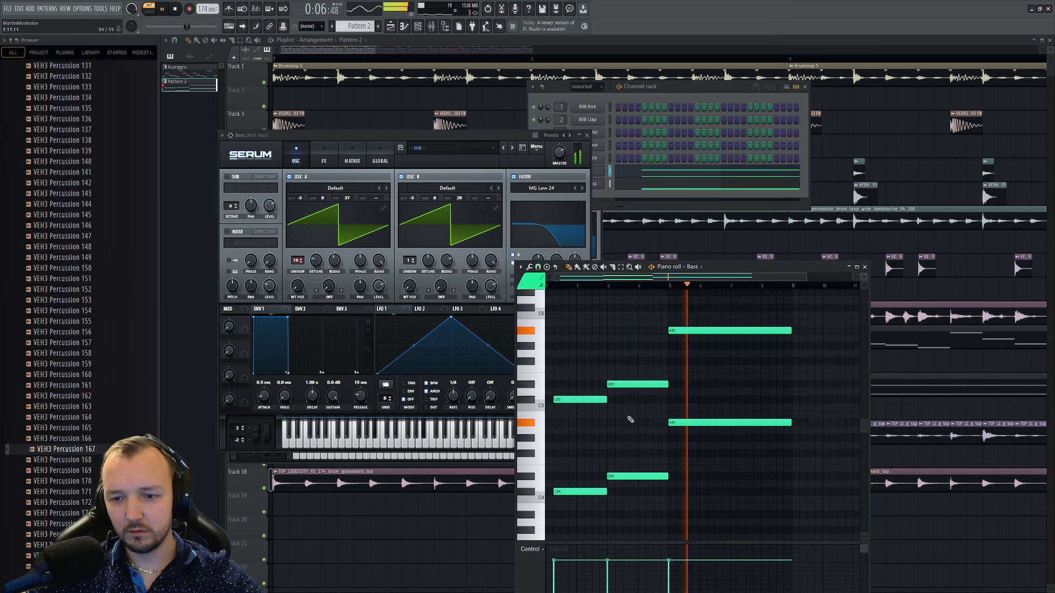
right_click(598, 491)
right_click(646, 477)
key("space")
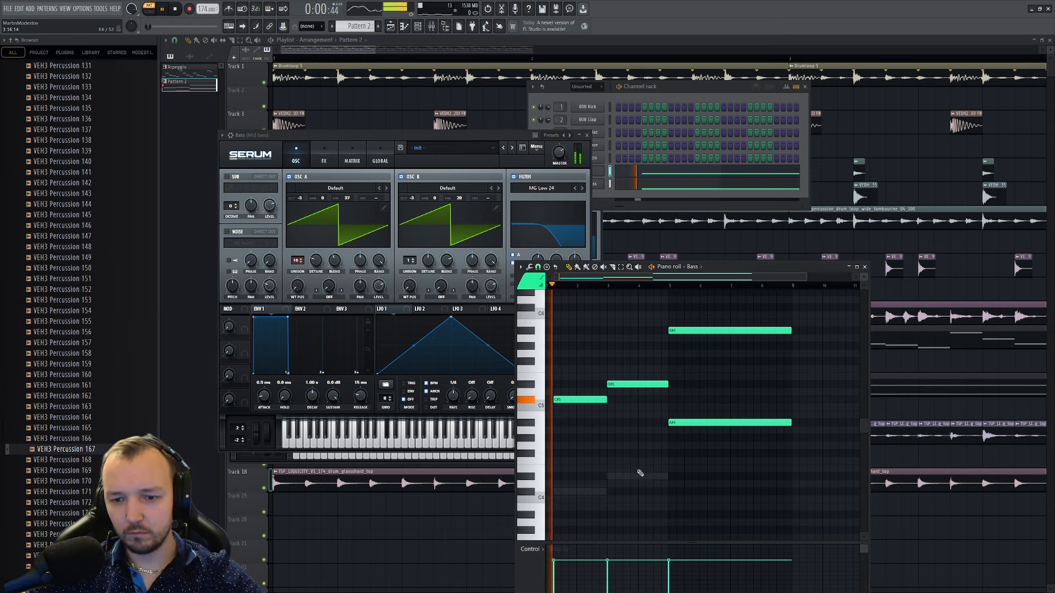
- Delete the upper A#5 Bass note and move the remaining A#4 note up one octave
right_click(708, 330)
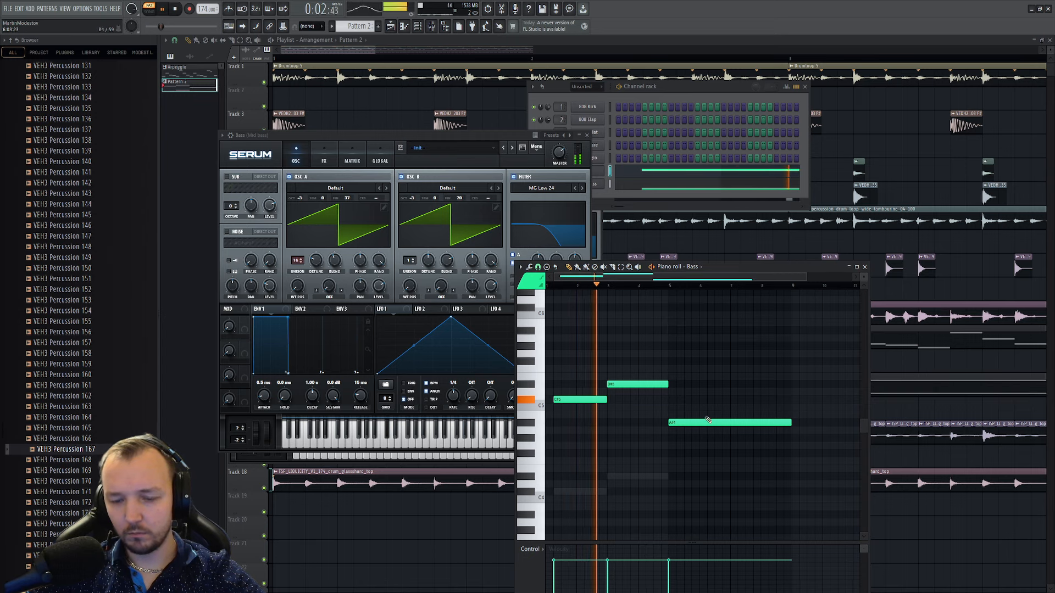
left_click_drag(712, 390, 702, 437)
key("ctrl+Up")
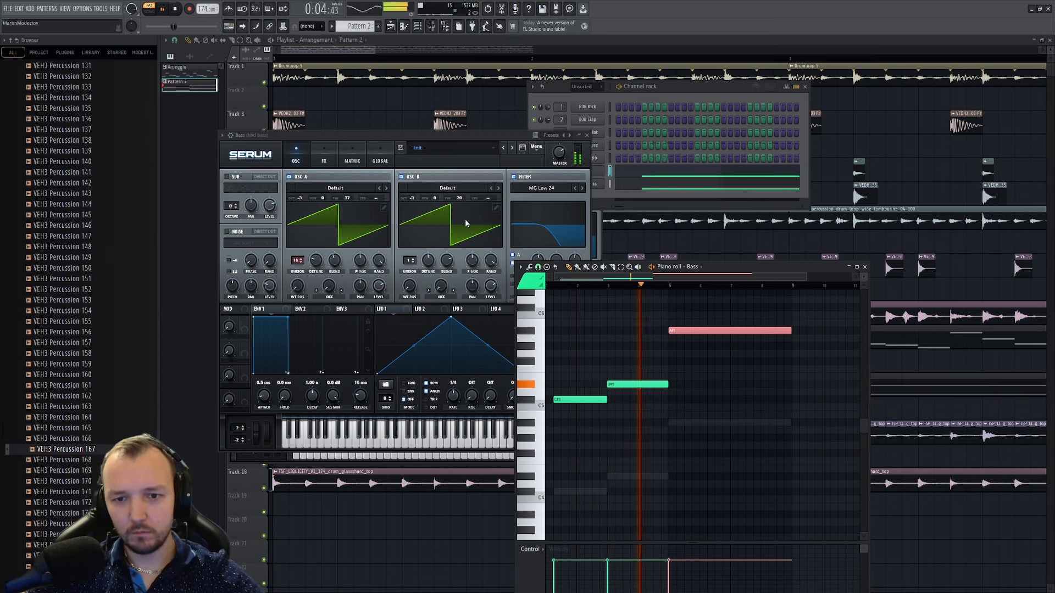
- Set the Envelope 1 attack of the Bass Serum to 31 ms and clear the note selection
left_click(536, 261)
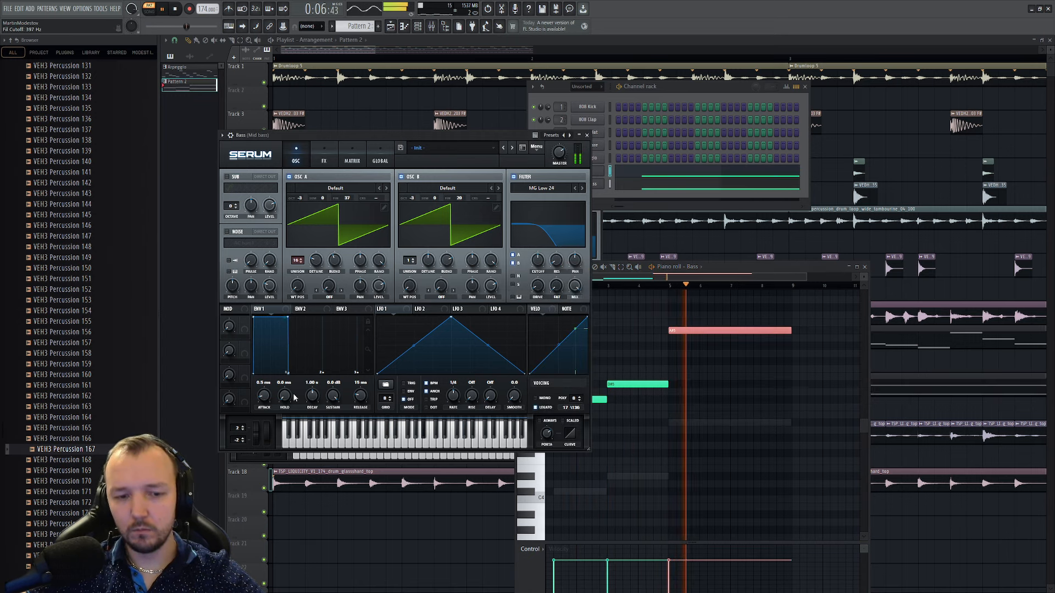
left_click_drag(264, 395, 269, 388)
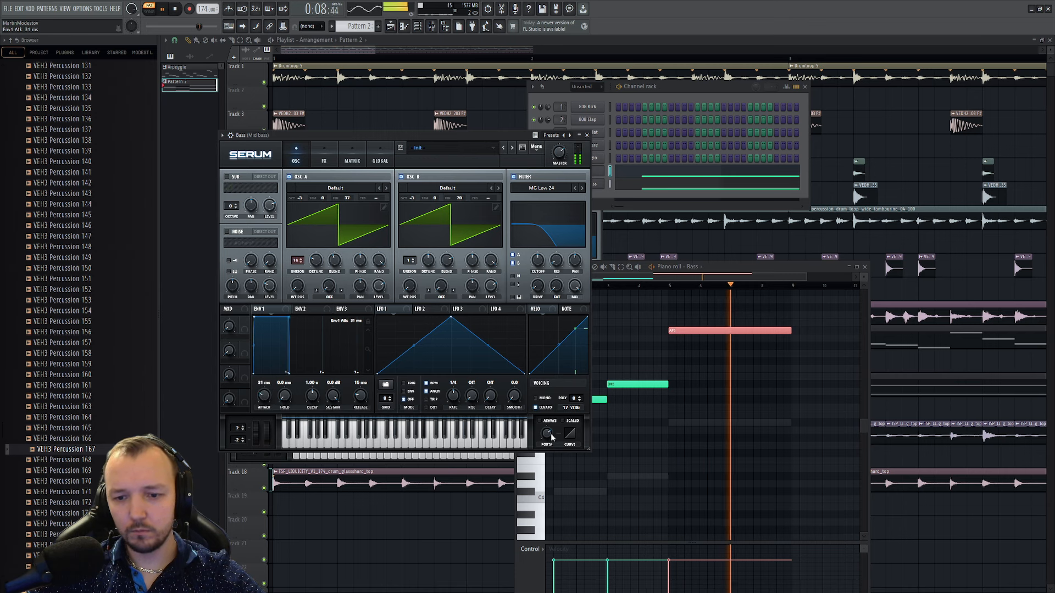
left_click(743, 393, "ctrl")
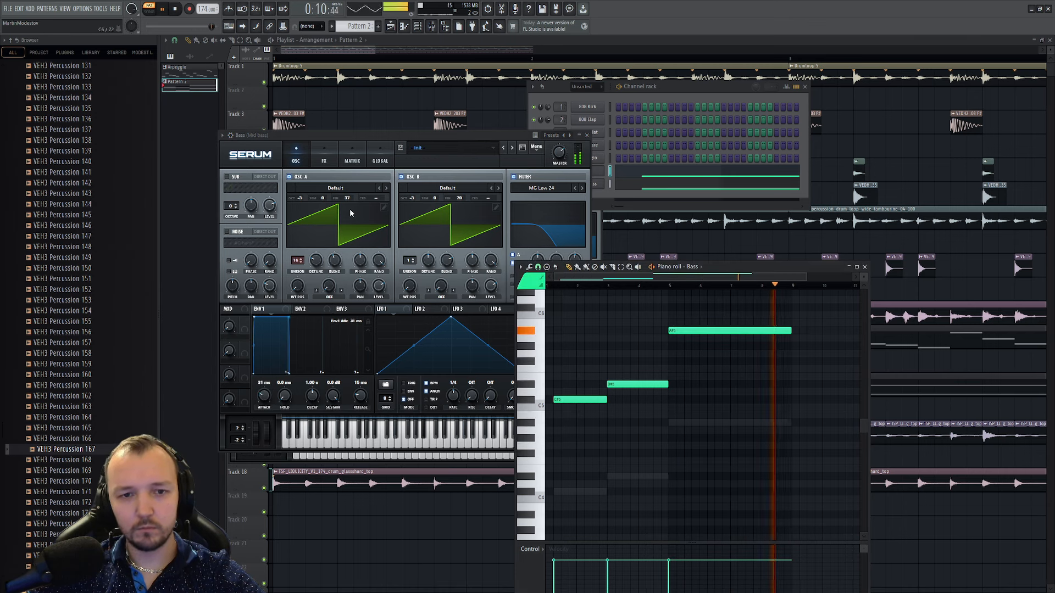
- Try Hyper/Dimension on the Bass Serum, switch it off, and enable Chorus instead before returning to the oscillator page
left_click(323, 159)
left_click(229, 179)
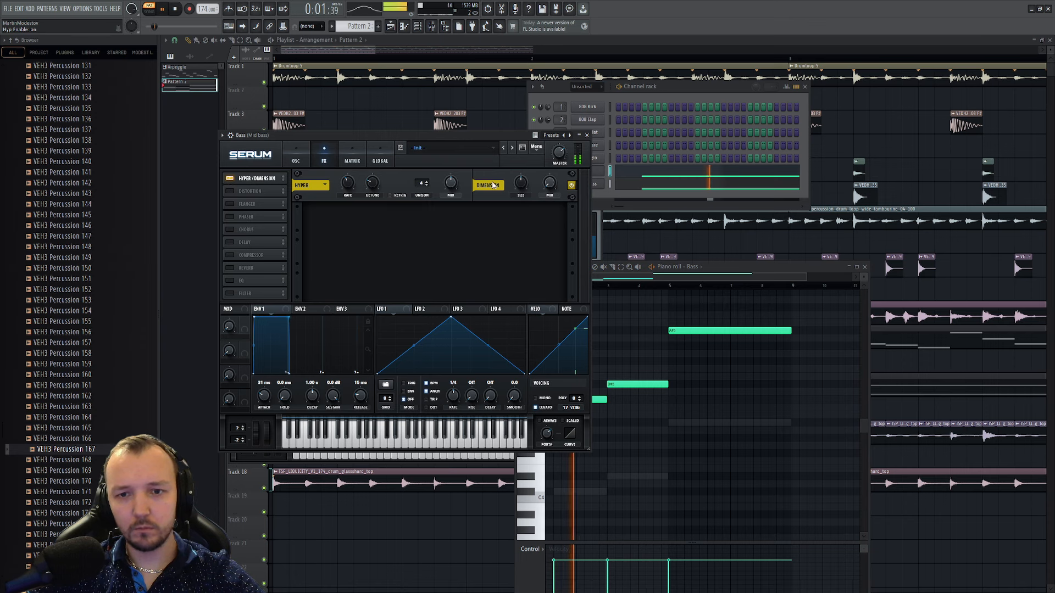
left_click(229, 178)
left_click(230, 229)
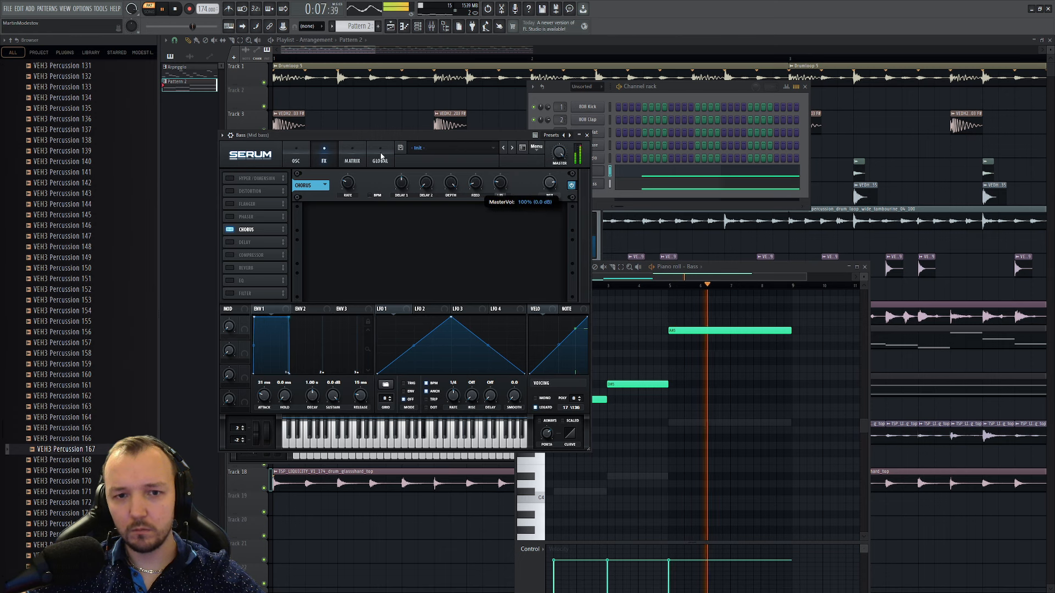
left_click(295, 159)
mouse_move(535, 257)
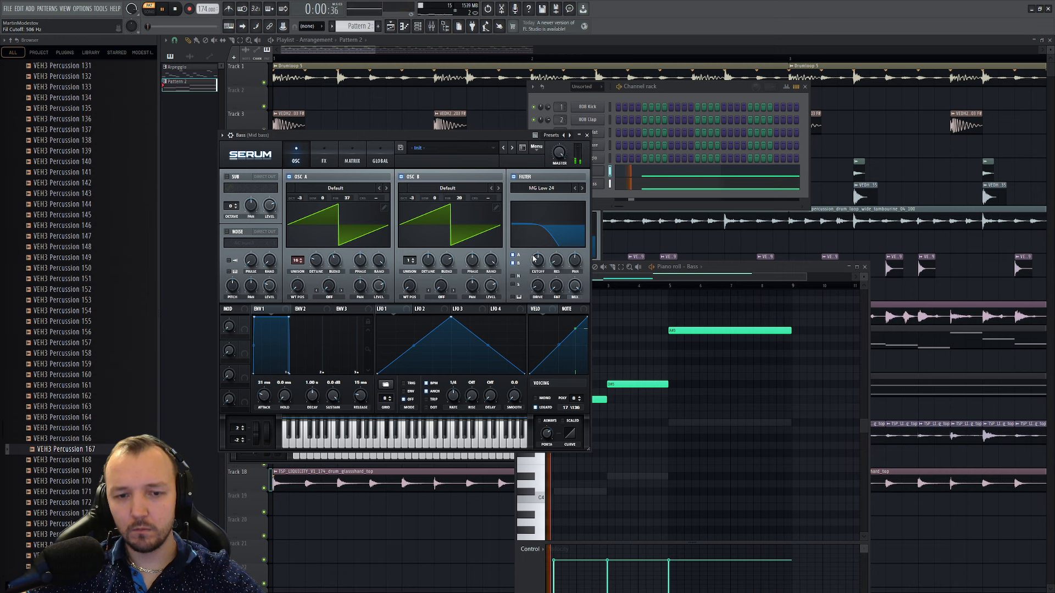
- Play the full arrangement and open the Fruity Limiter on the Mid bass mixer track
key("F12")
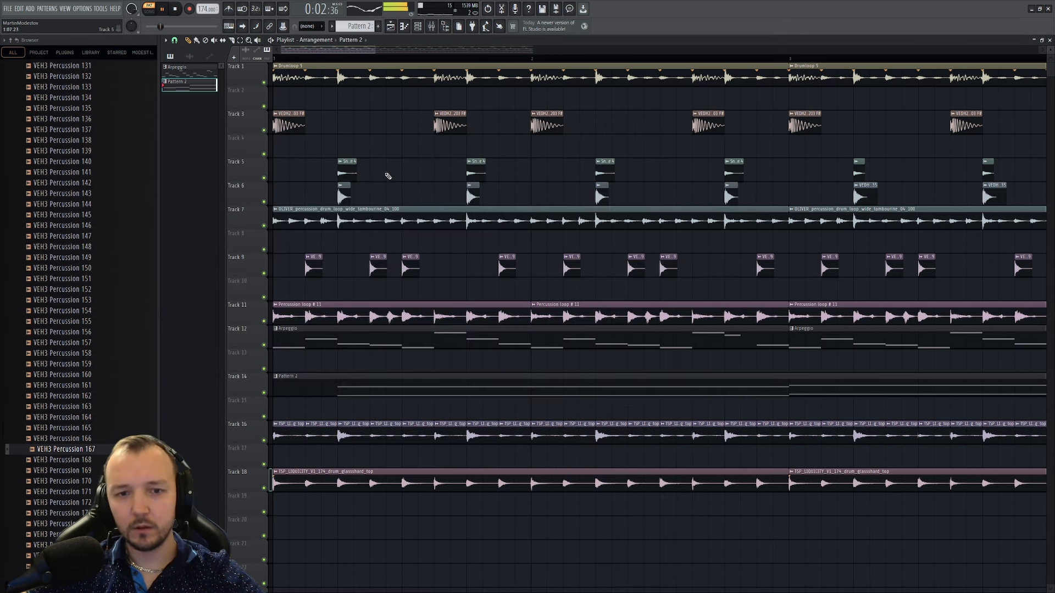
left_click(149, 11)
scroll(369, 381, "down", 5)
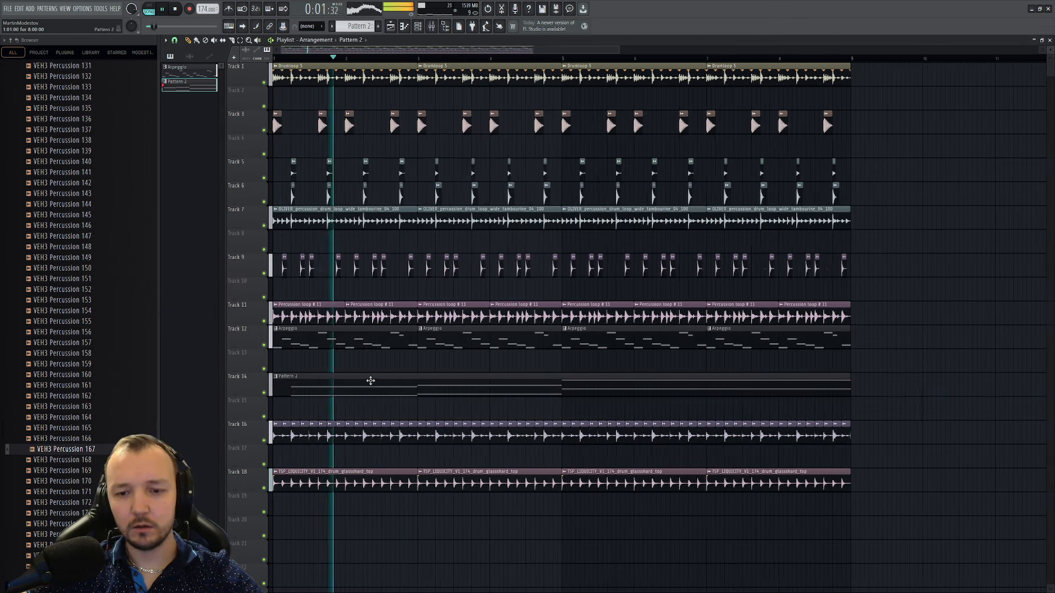
key("F9")
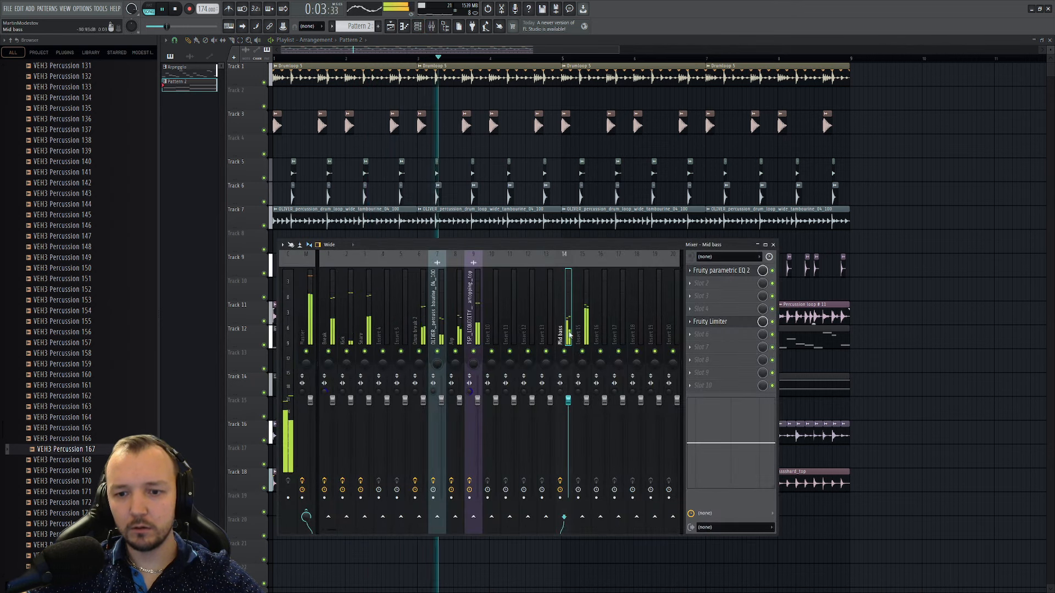
left_click(714, 322)
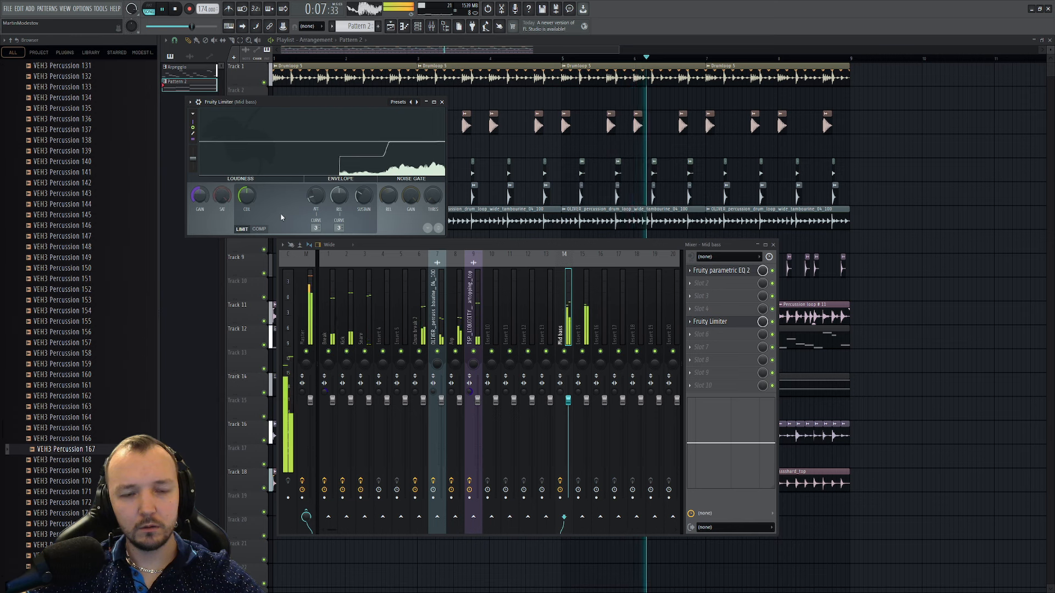
- Add a Fruity Limiter to slot 4 of mixer Insert 15 and set its gain to about -4.7 dB
left_click(585, 321)
left_click(710, 310)
left_click(815, 375)
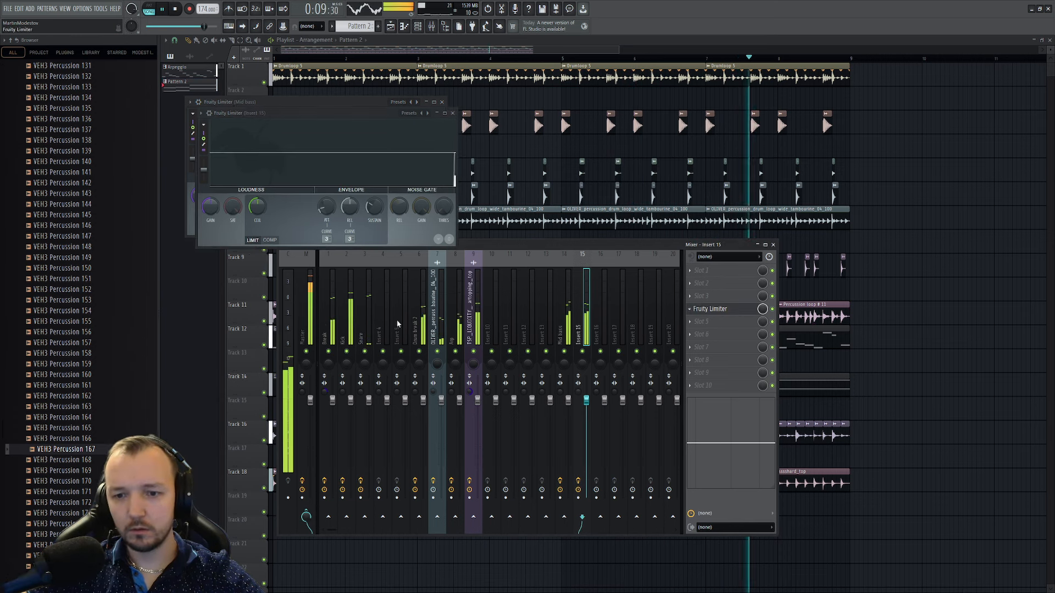
left_click_drag(210, 202, 209, 207)
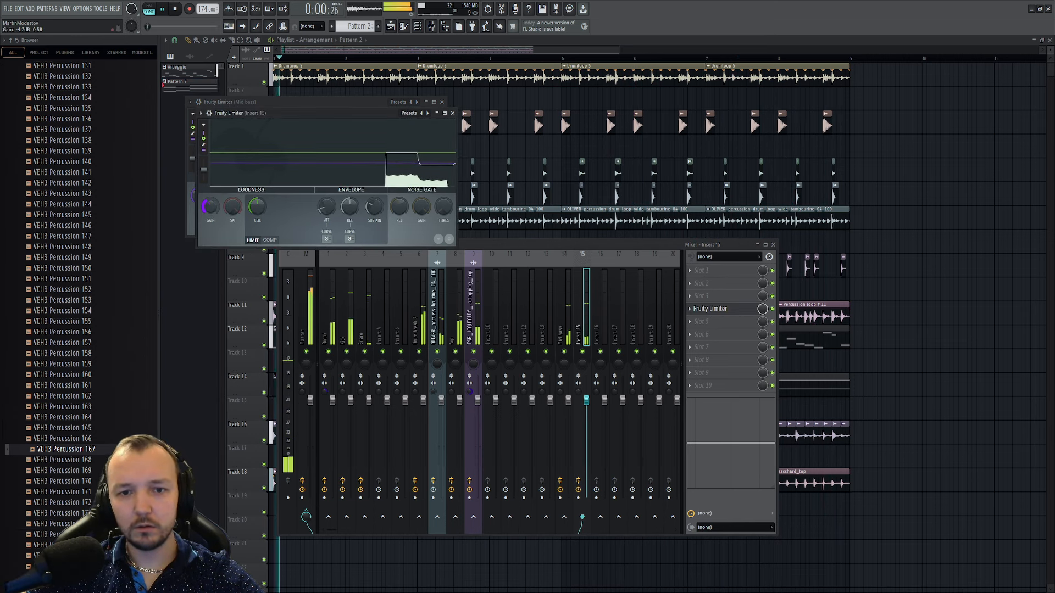
- Select the Mid bass mixer track, stop playback and clear the open windows from the playlist
left_click(560, 309)
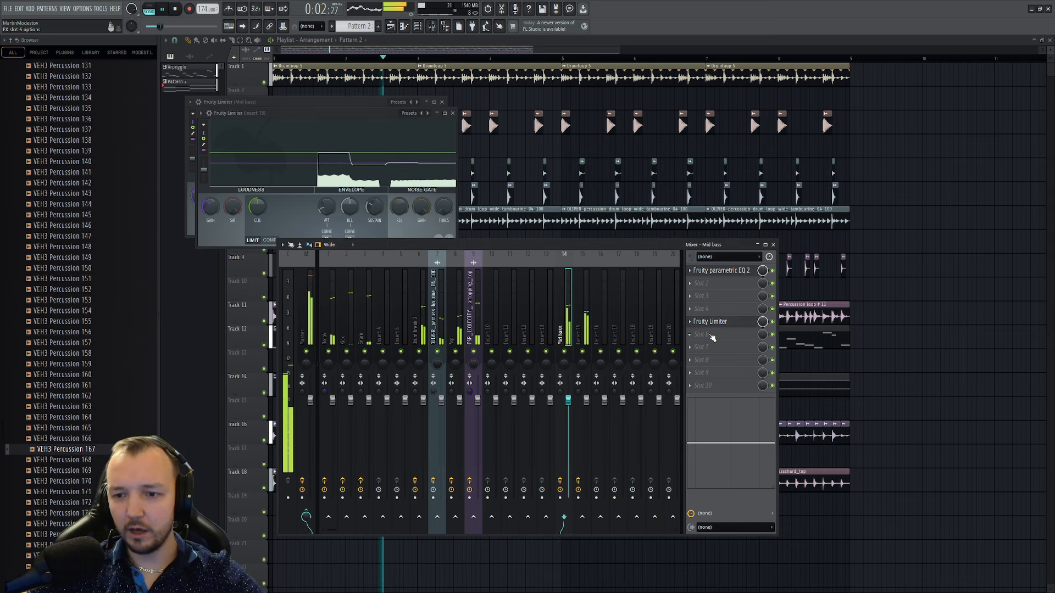
key("space")
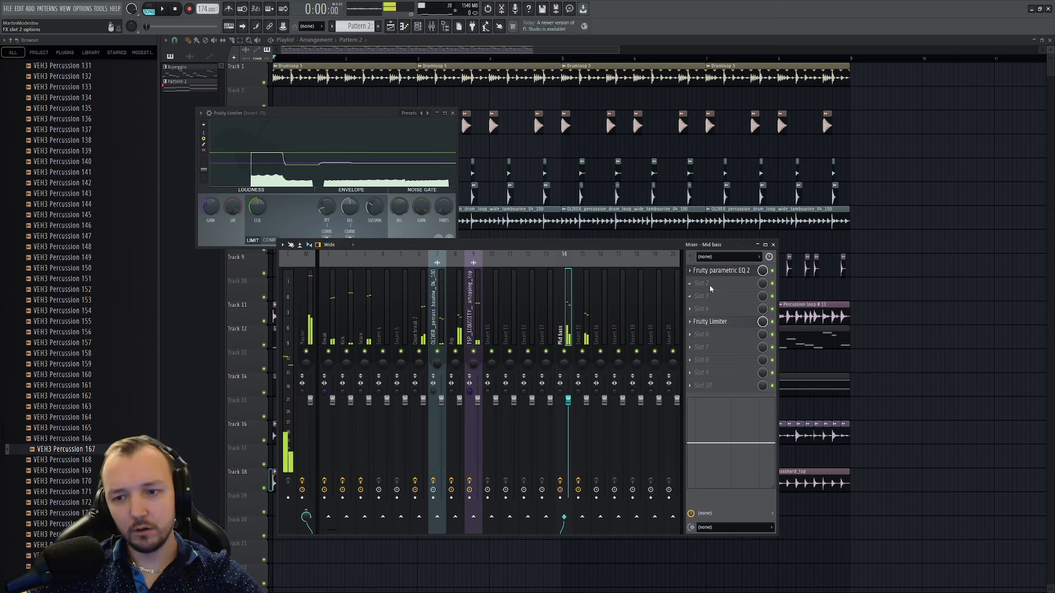
key("F12")
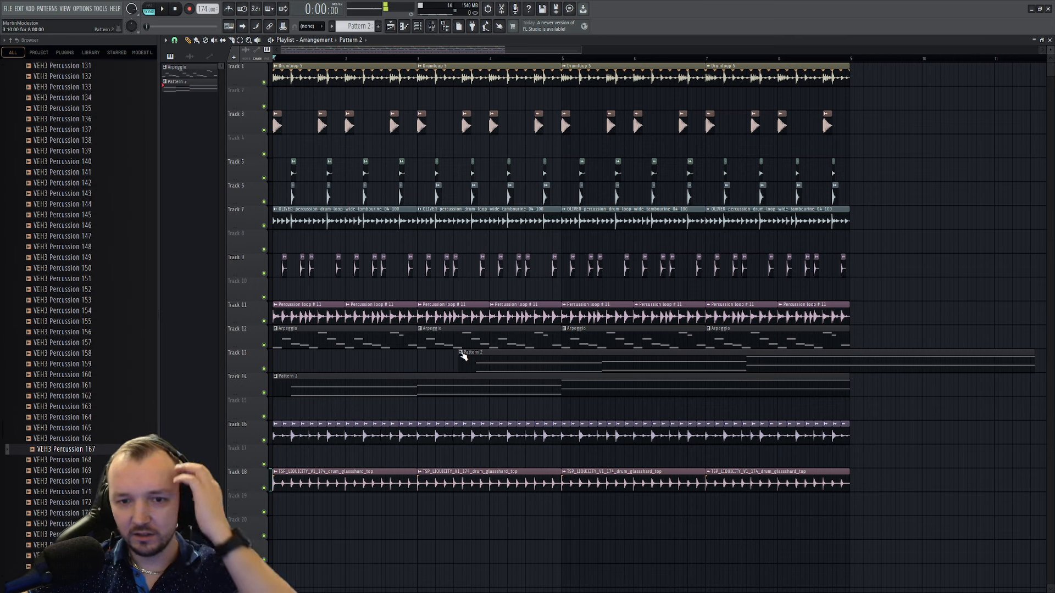
left_click(435, 32)
key("F9")
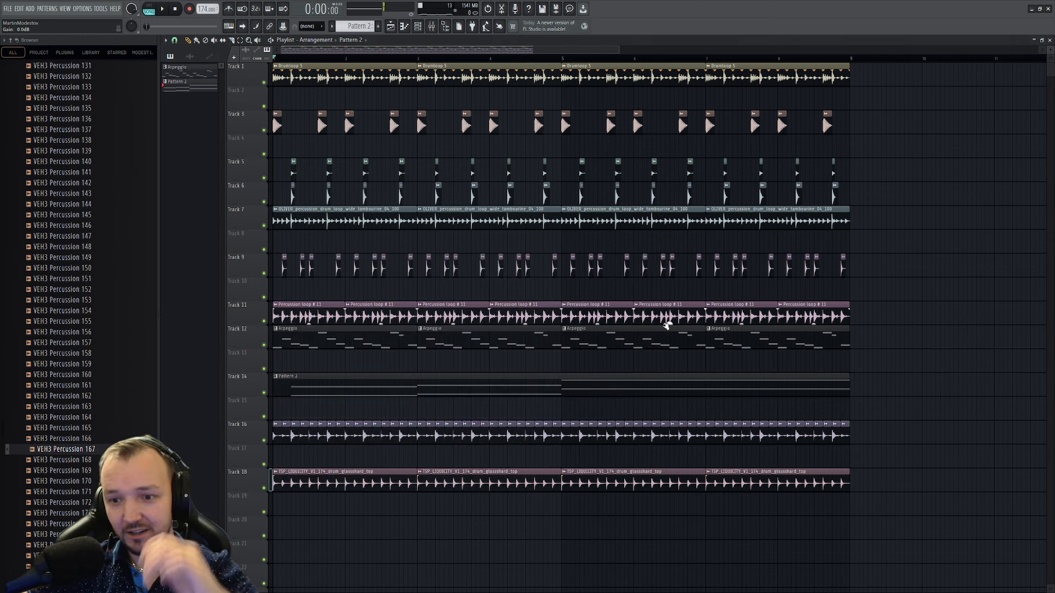
- Open Pattern 2's Bass Serum global settings and set the unison width of both oscillators to 0
double_click(459, 394)
left_click(418, 25)
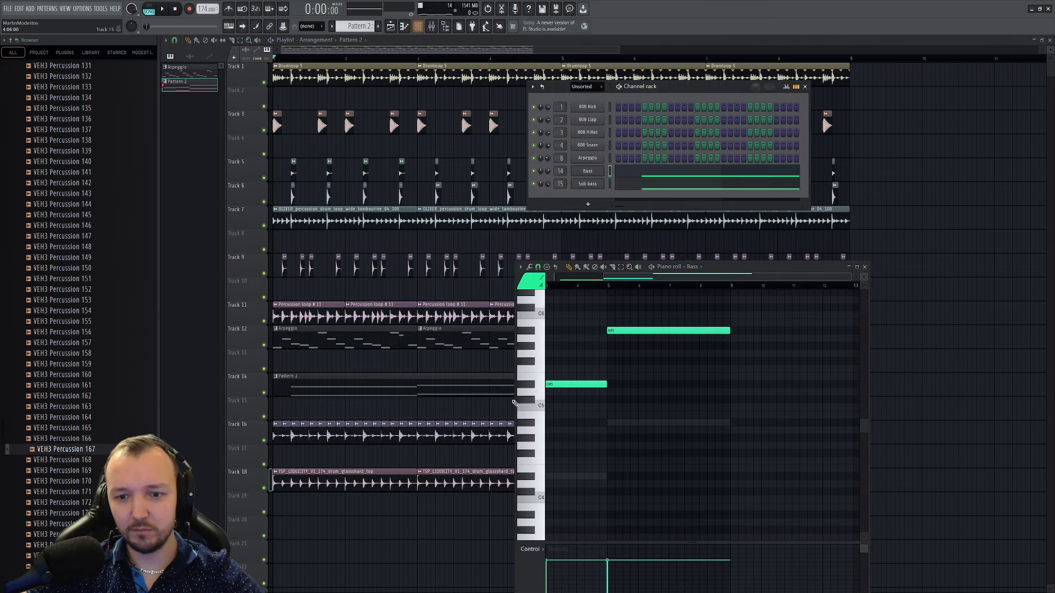
left_click(592, 172)
left_click(379, 161)
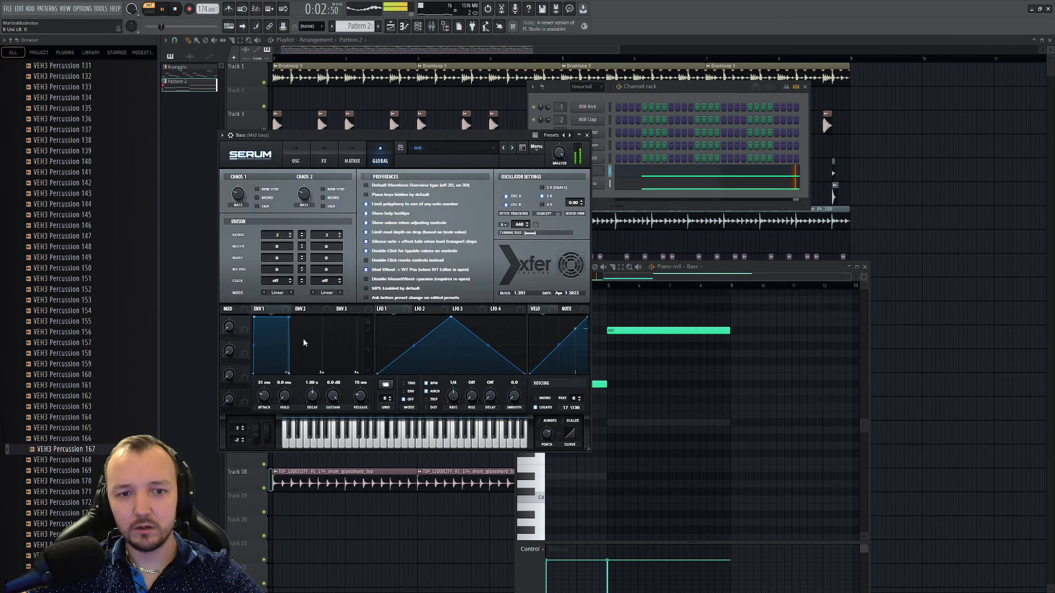
left_click(565, 122)
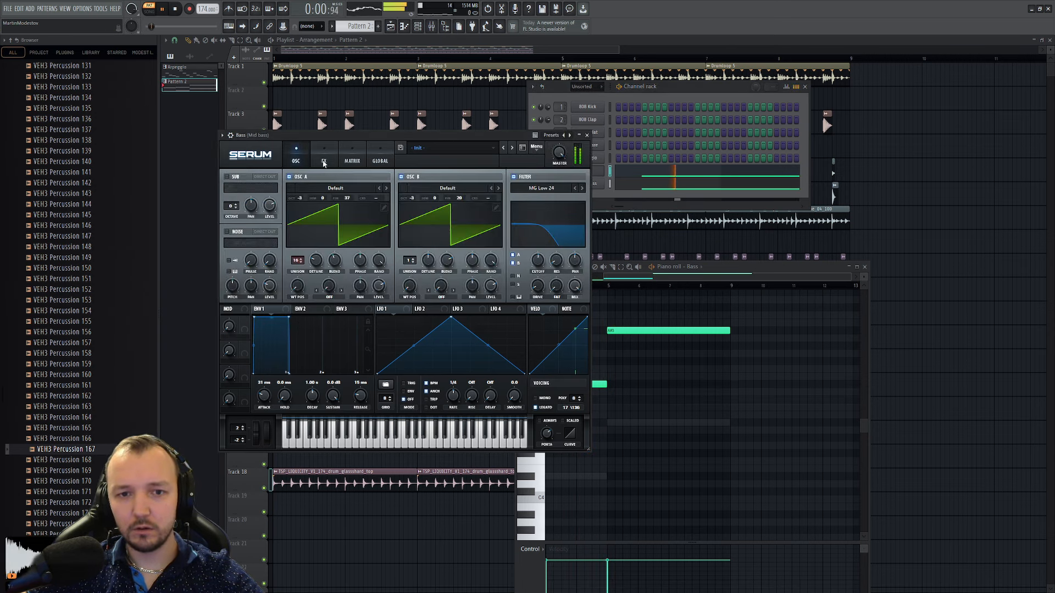
- Set the Bass Serum's Chorus filter to about 107 Hz and the unison width of both oscillators to 47
left_click(324, 161)
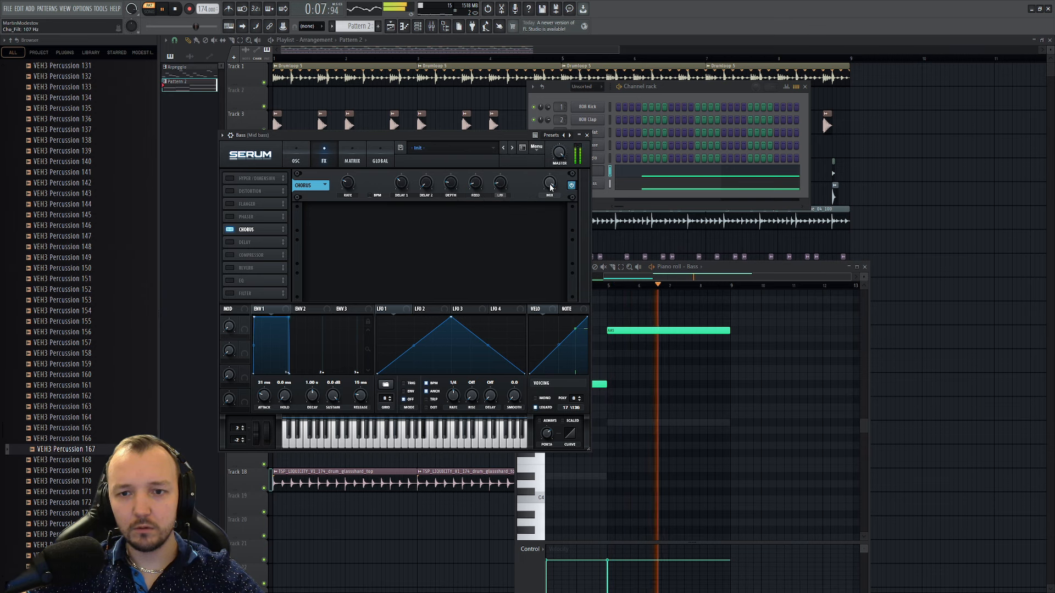
left_click(686, 113)
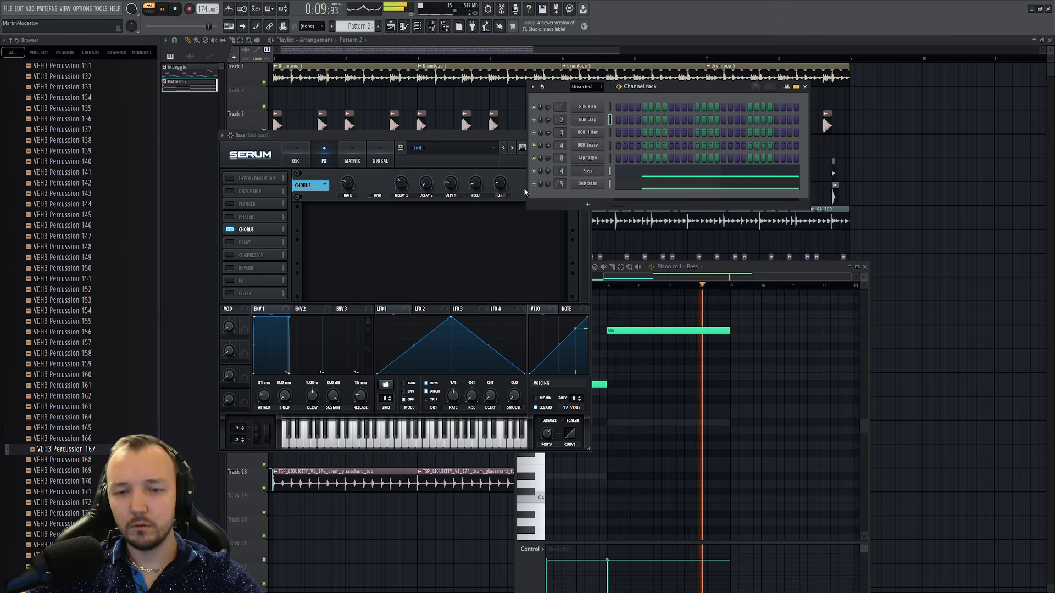
left_click(381, 159)
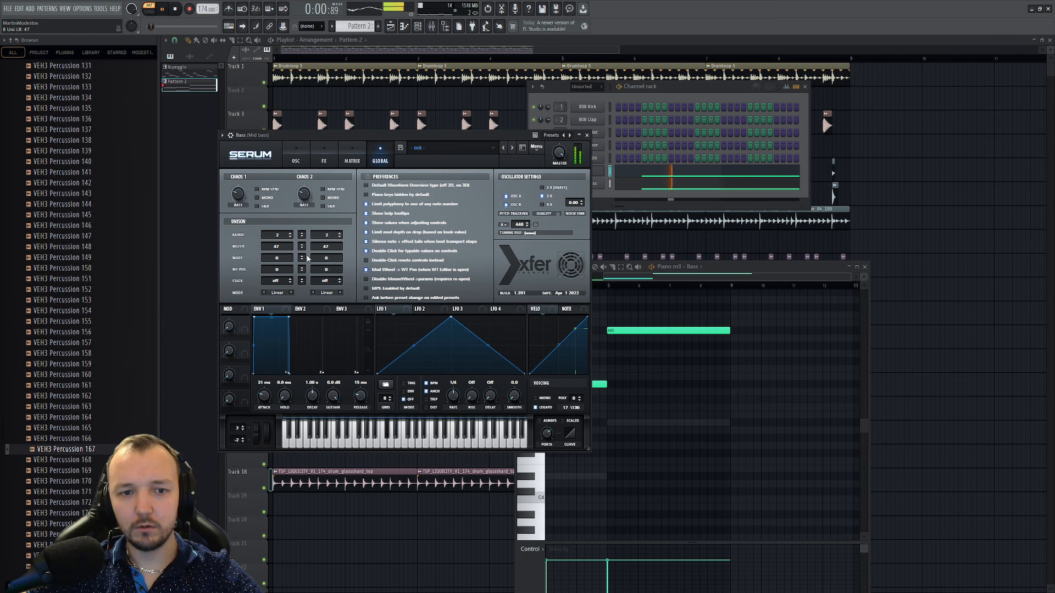
left_click(589, 164)
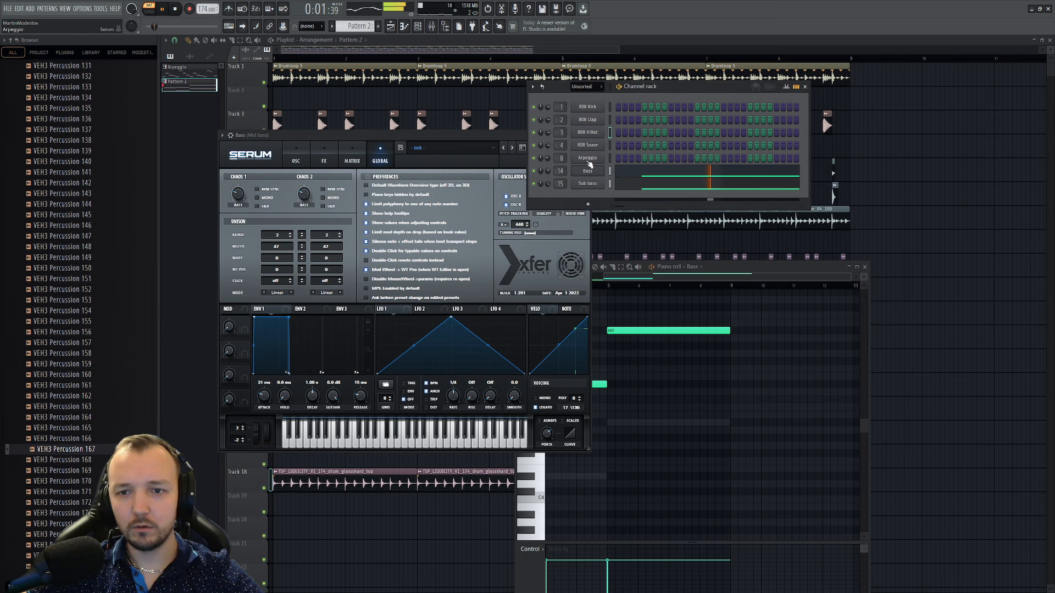
- Play Pattern 2 with the mixer open to check the Mid bass and sub bass levels
left_click(432, 27)
key("space")
left_click(580, 318)
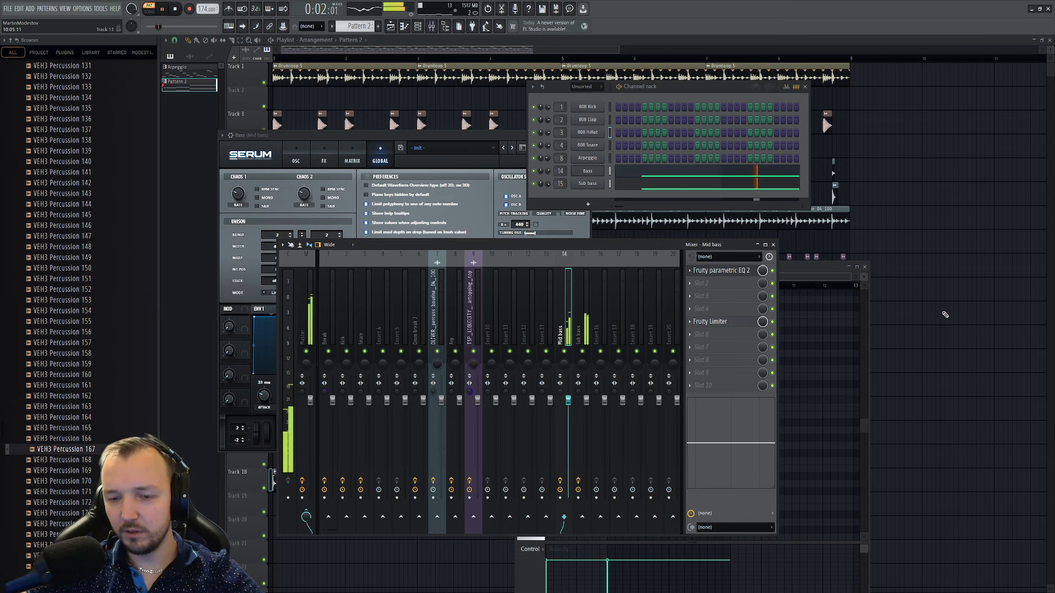
- Close the open windows, listen to the full arrangement with the adjusted bass, and stop playback
key("F12")
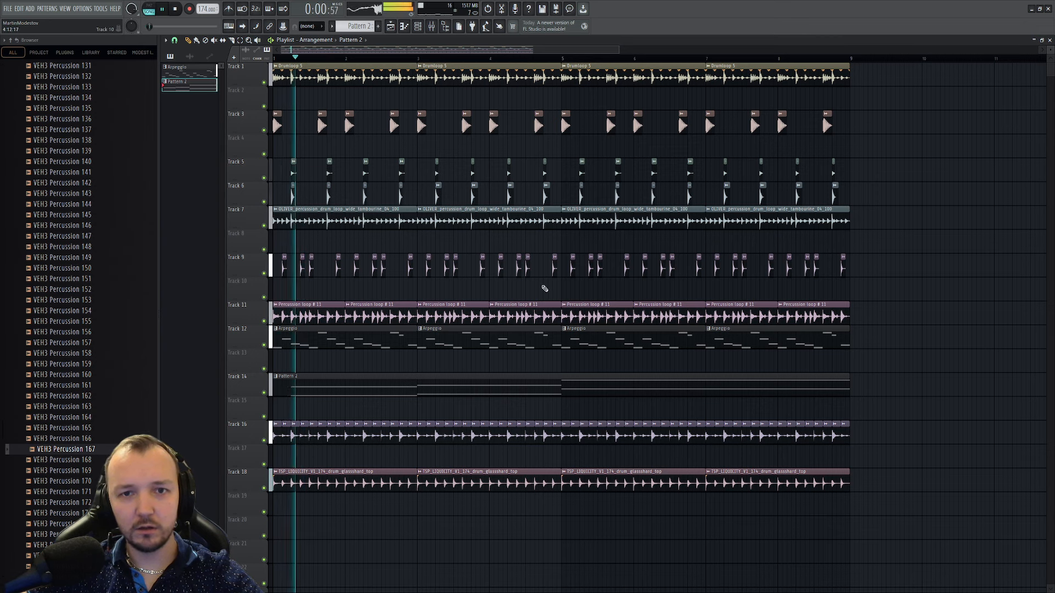
scroll(544, 288, "down", 2)
scroll(473, 204, "up", 2)
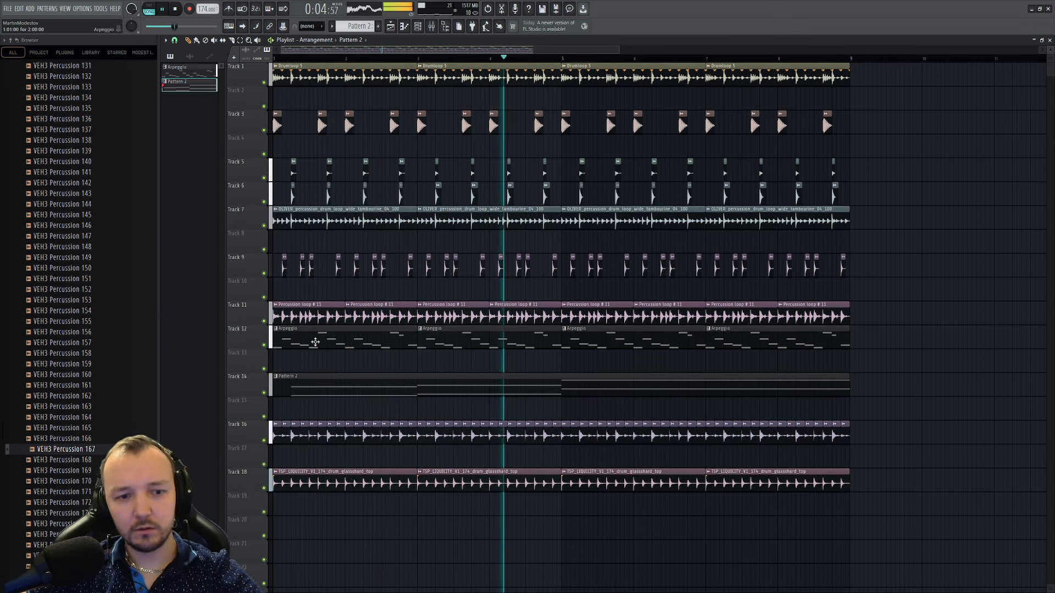
scroll(113, 311, "up", 20)
key("space")
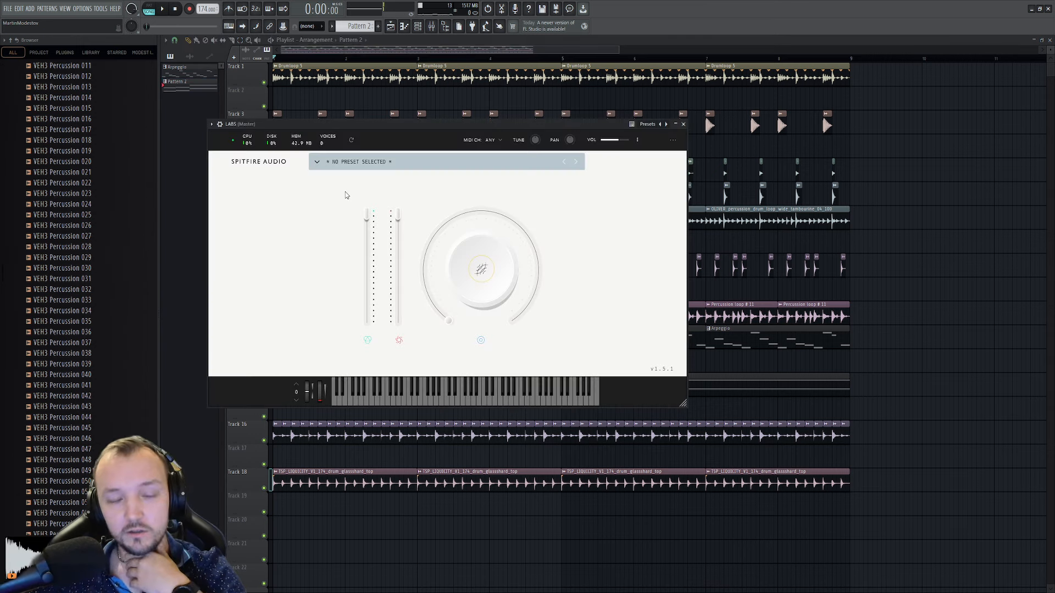
- Copy the Bass notes from Pattern 2 and paste them into the LABS channel of a new Pattern 3
key("Escape")
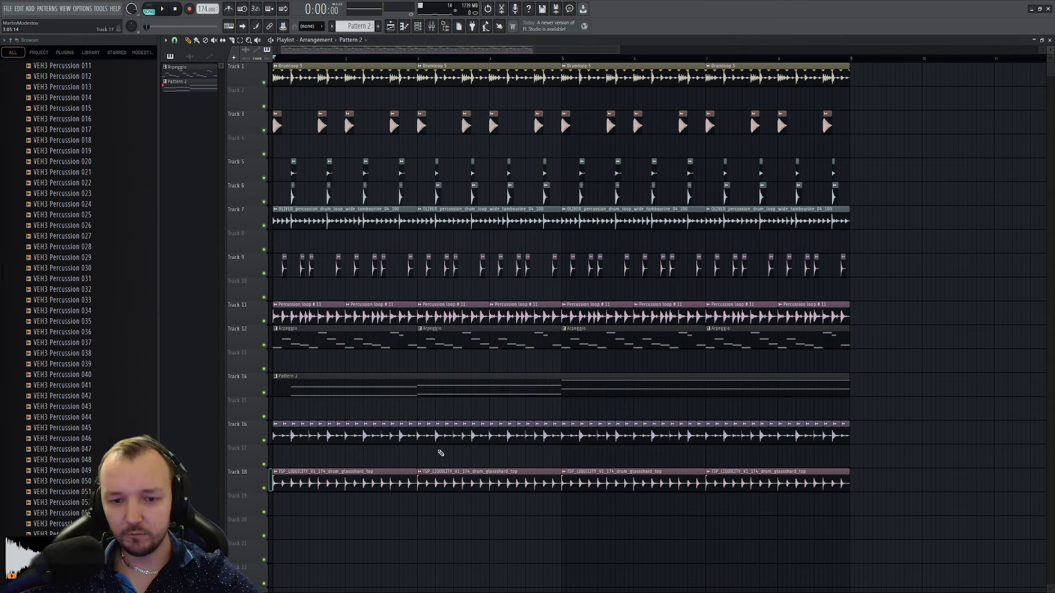
double_click(428, 379)
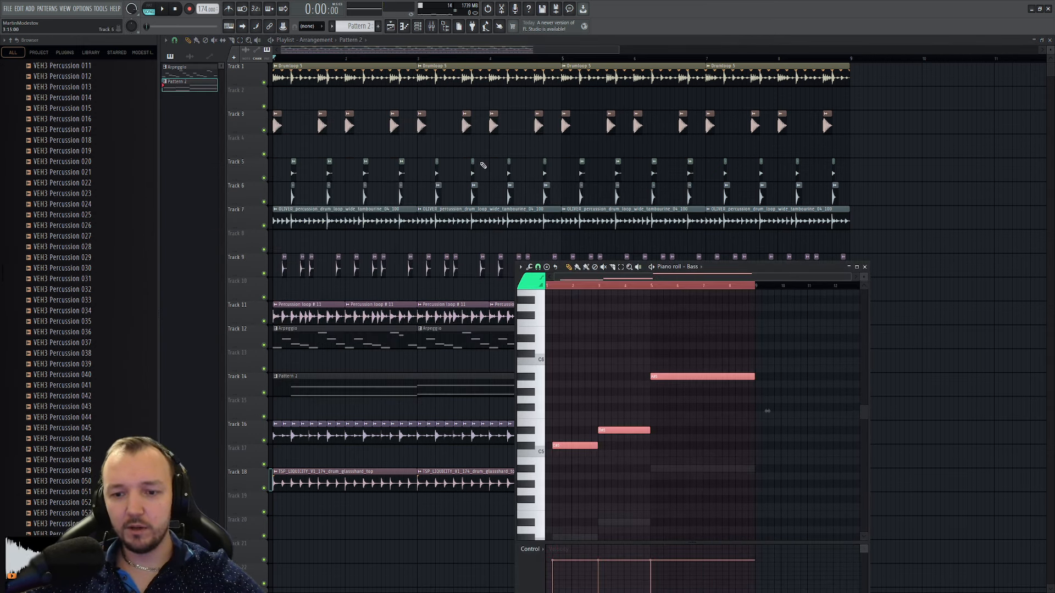
left_click(418, 26)
scroll(366, 28, "up", 1)
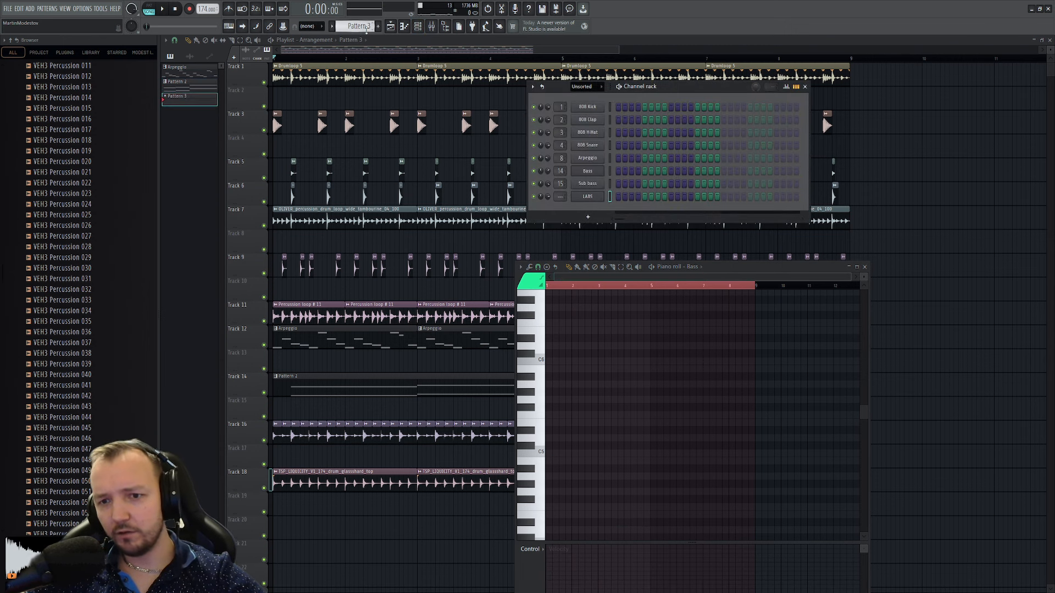
key("F7")
key("ctrl+v")
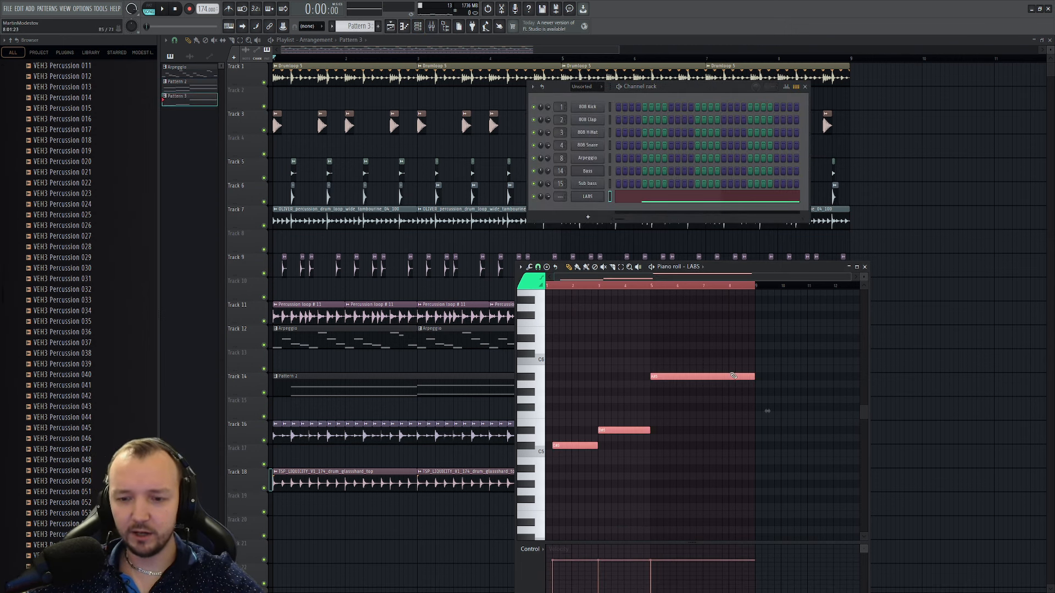
- Switch playback to pattern mode, maximize the LABS piano roll and play the pasted notes briefly
key("space")
left_click(149, 9)
double_click(753, 268)
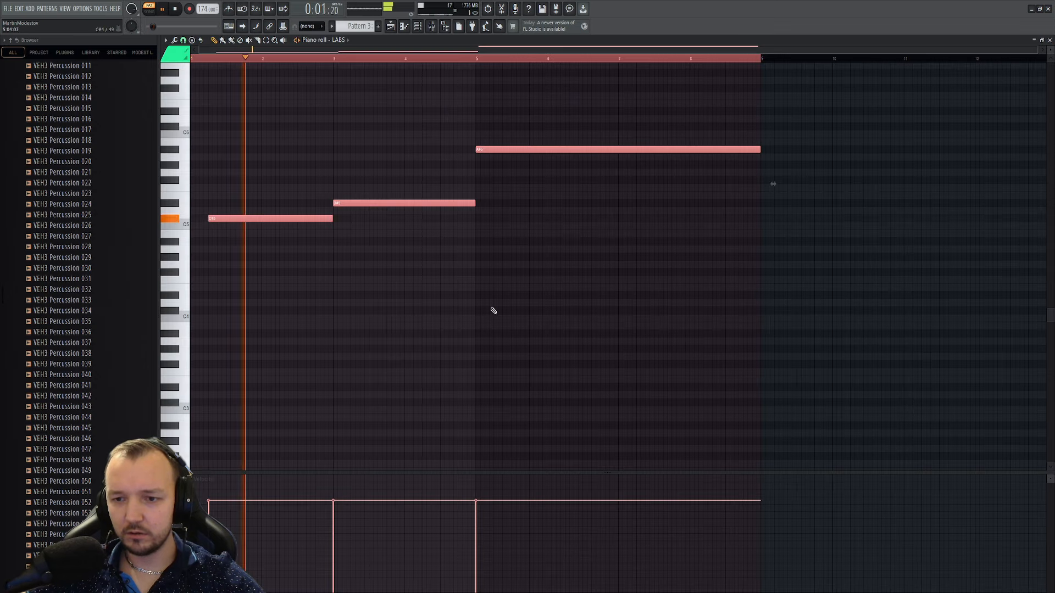
key("space")
- Add a C#6 note above the first LABS note and transpose all notes down one octave
scroll(492, 311, "up", 2)
left_click(264, 248)
left_click(212, 243)
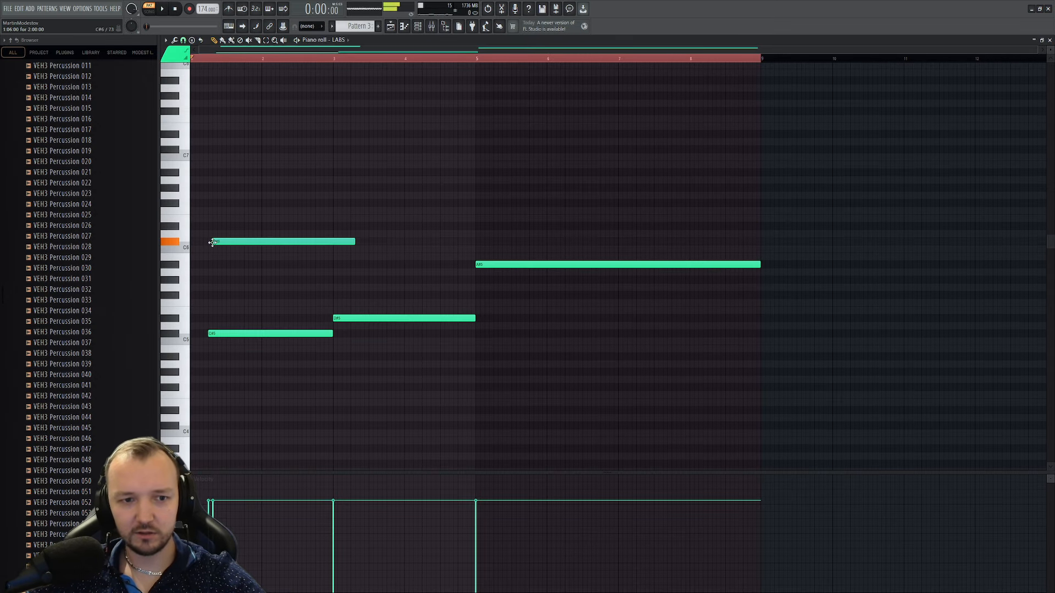
key("ctrl+a")
key("ctrl+Down")
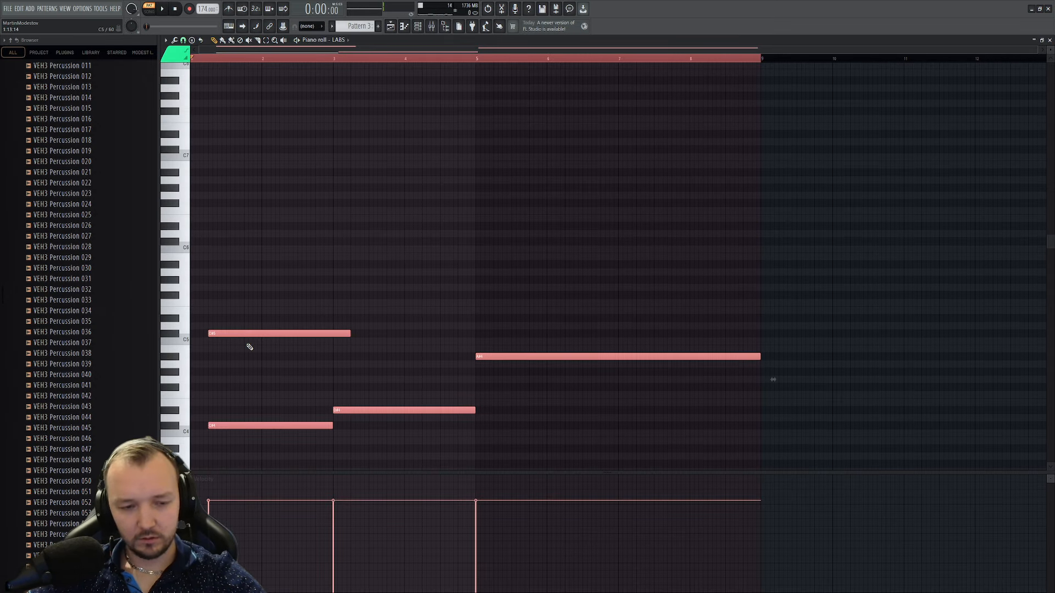
- Add a G#5 note to the first chord and shorten its two upper notes to end at bar 3
key("space")
left_click(237, 351, "ctrl")
left_click_drag(206, 258, 210, 282)
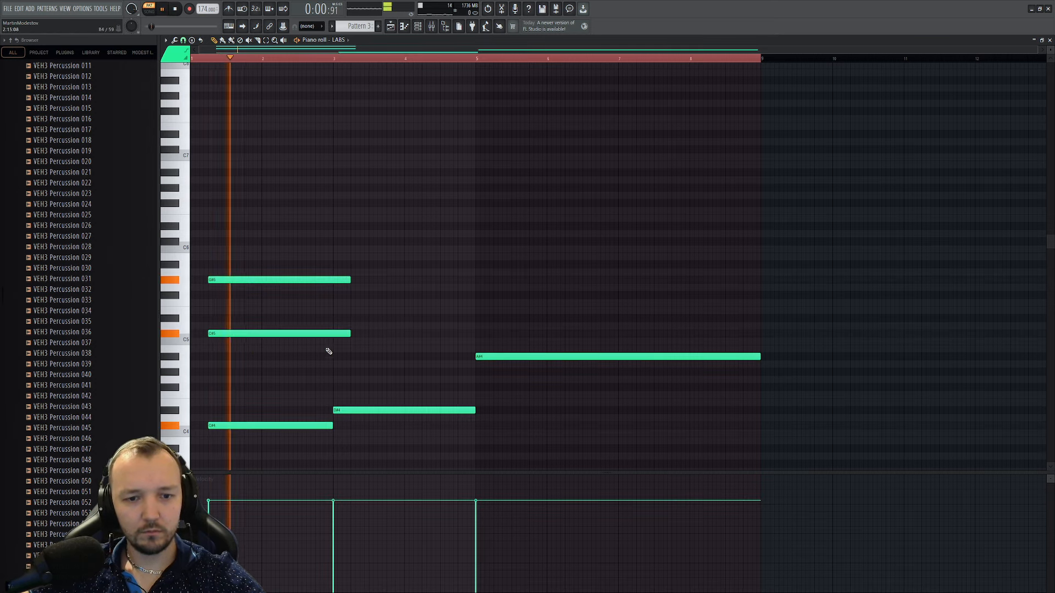
left_click_drag(370, 262, 333, 339)
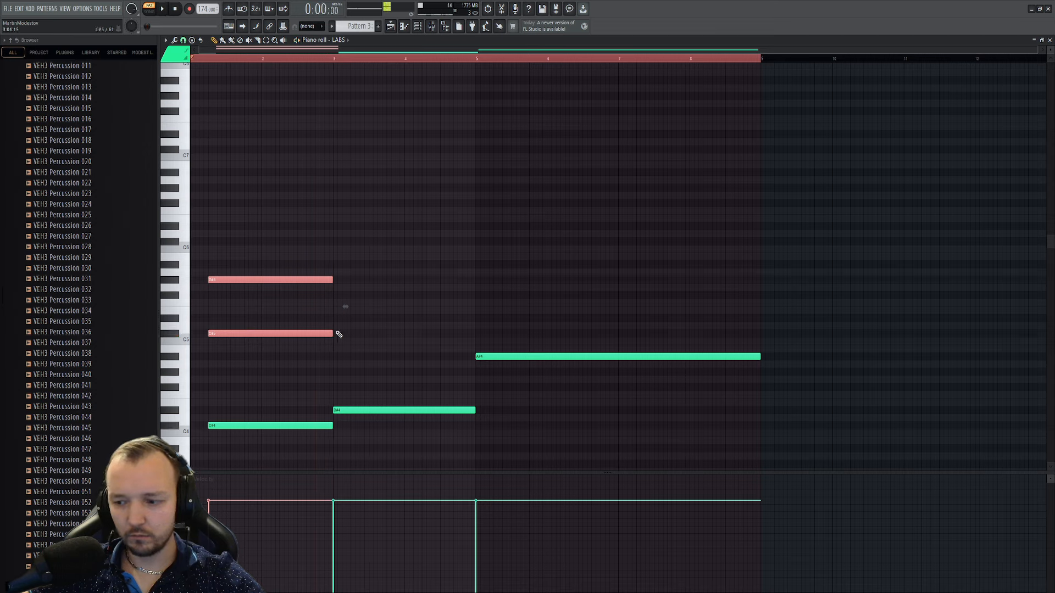
- Build the second chord by adding D#5 and A#5 above D#4, lengthen them to about bar 5 and play the pattern
left_click(337, 327)
left_click_drag(334, 256, 334, 270)
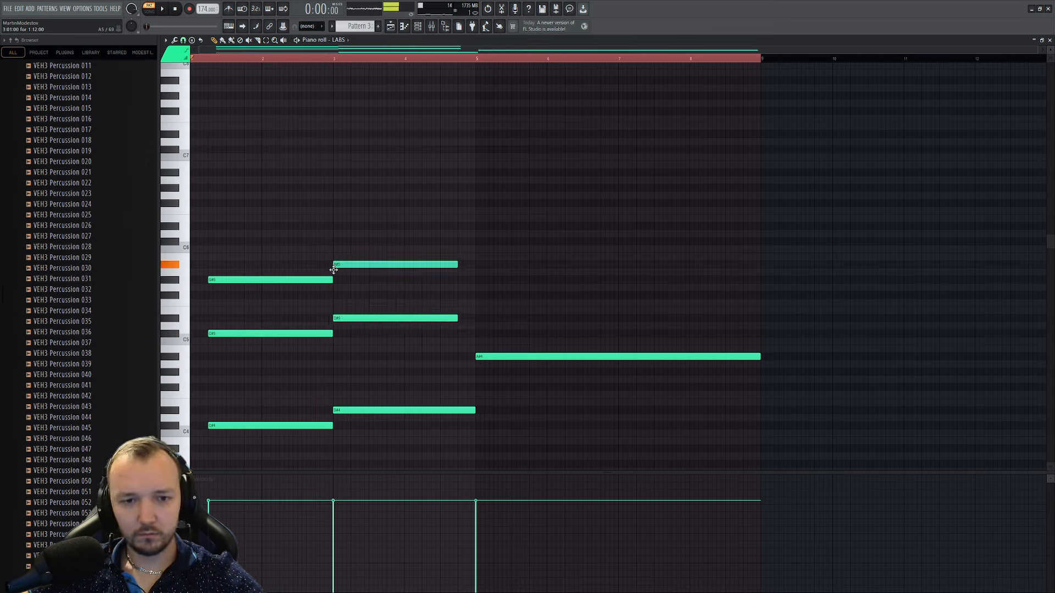
left_click_drag(494, 253, 478, 319)
key("space")
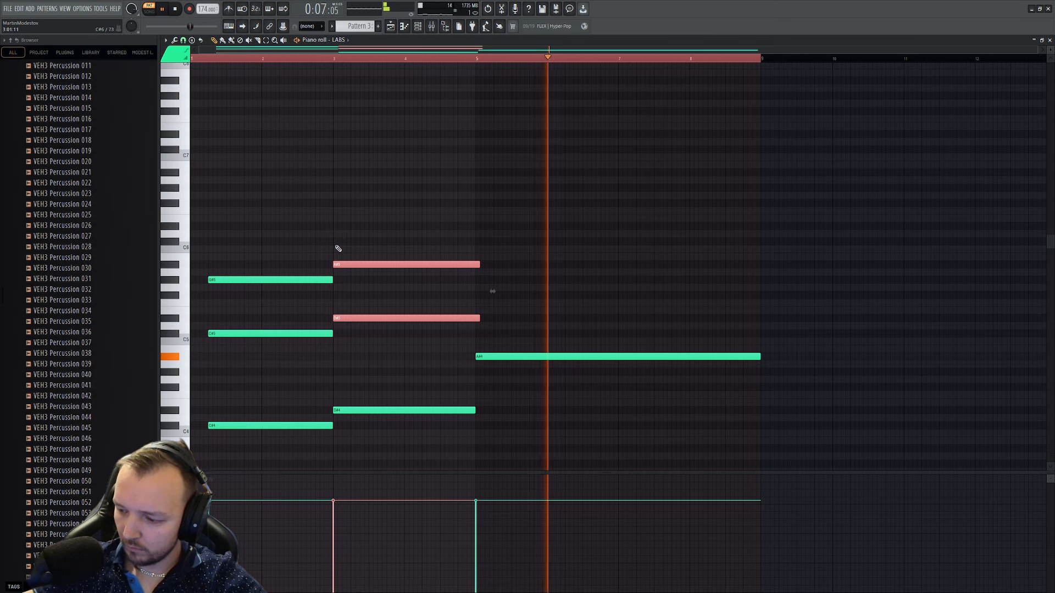
key("space")
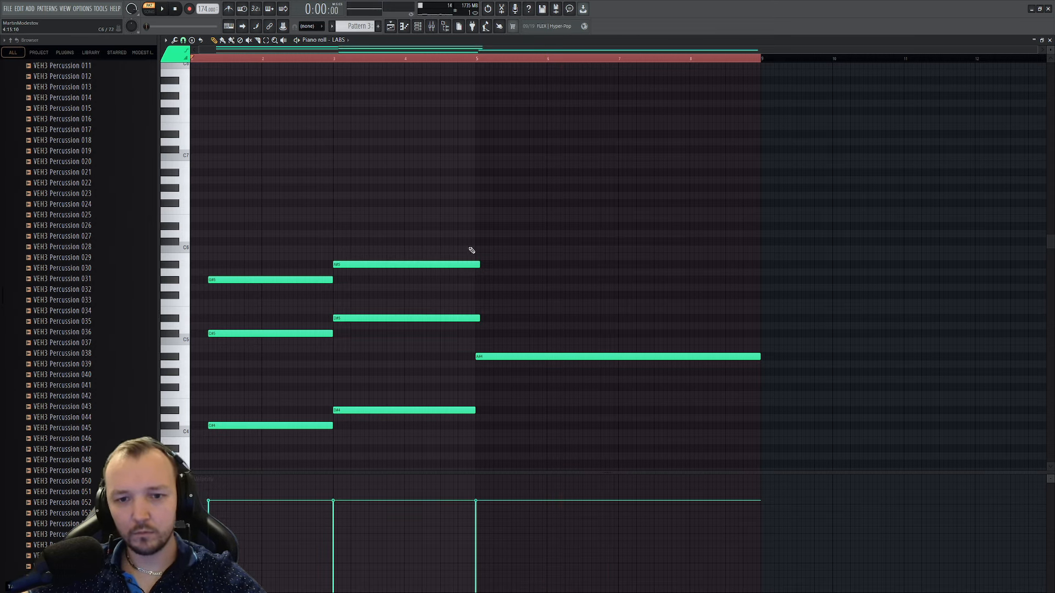
- Trim the second chord's upper notes to bar 5 and add D5 and A#5 from there to bar 9
left_click_drag(480, 232, 428, 331)
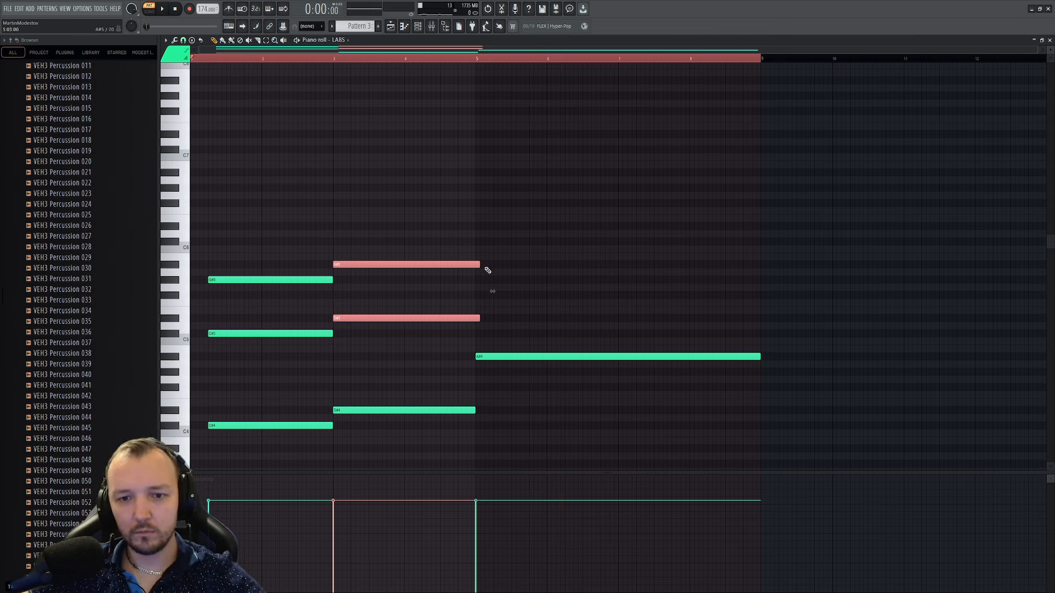
left_click(477, 265)
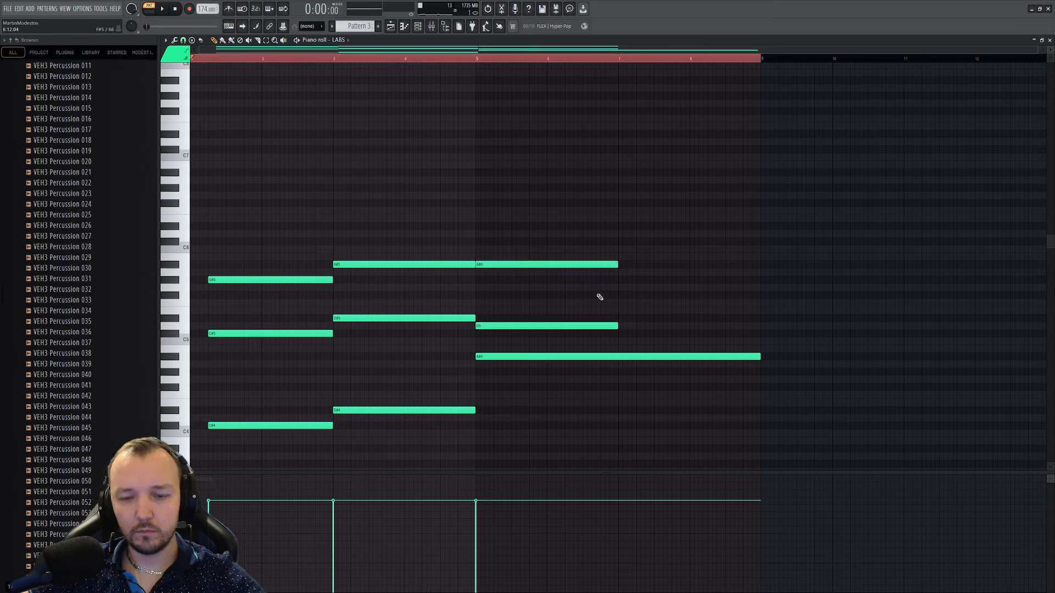
left_click_drag(643, 240, 577, 337)
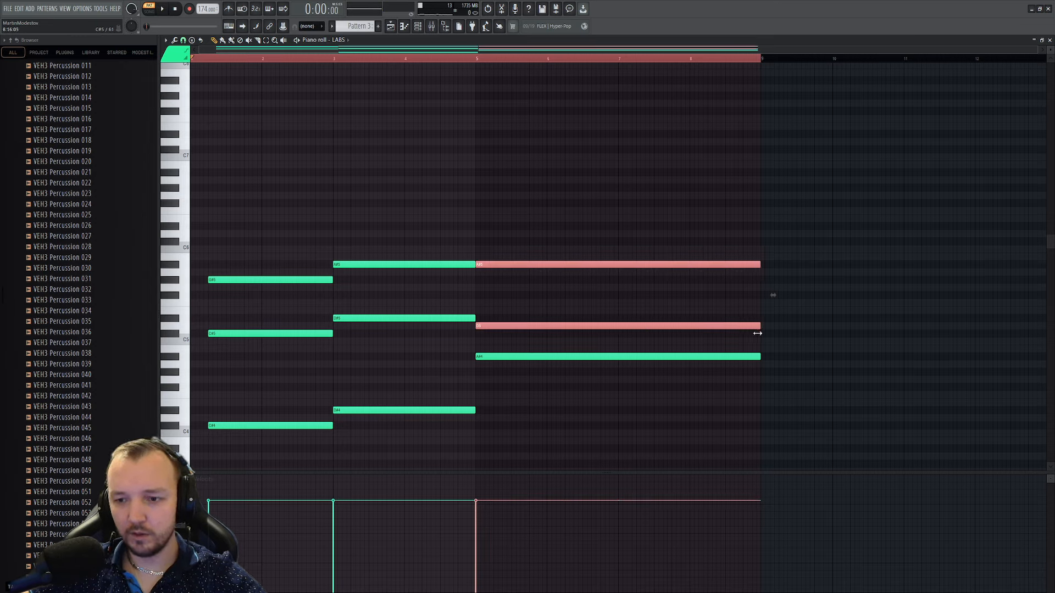
- Transpose all the LABS chord notes down one octave and play the result briefly
key("ctrl+a")
key("ctrl+Down")
key("space")
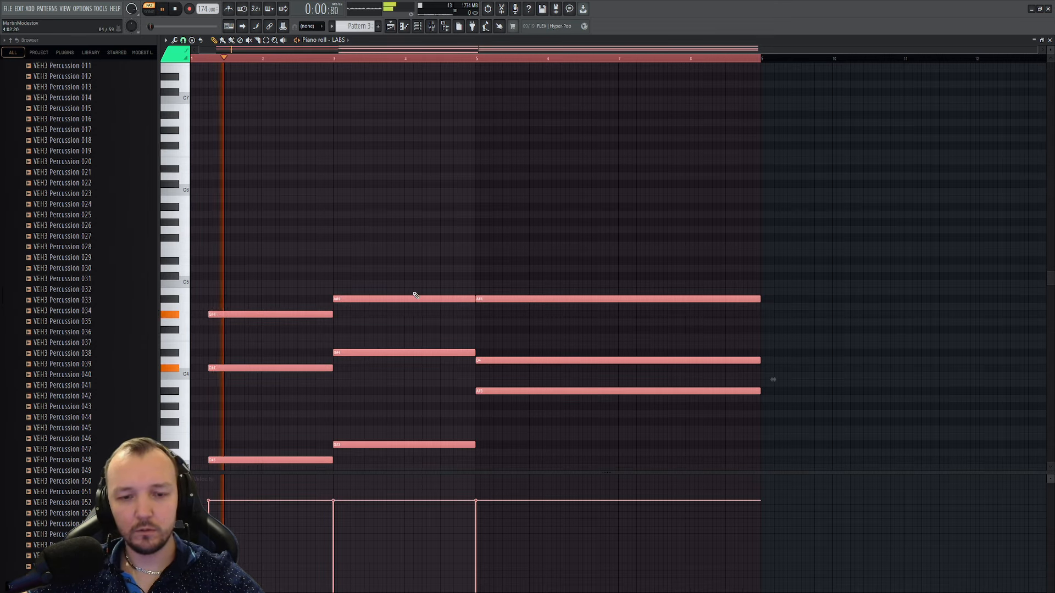
key("space")
- Fill out the chords with a G#3 note in the first and an A#3 note in the second
left_click(296, 413)
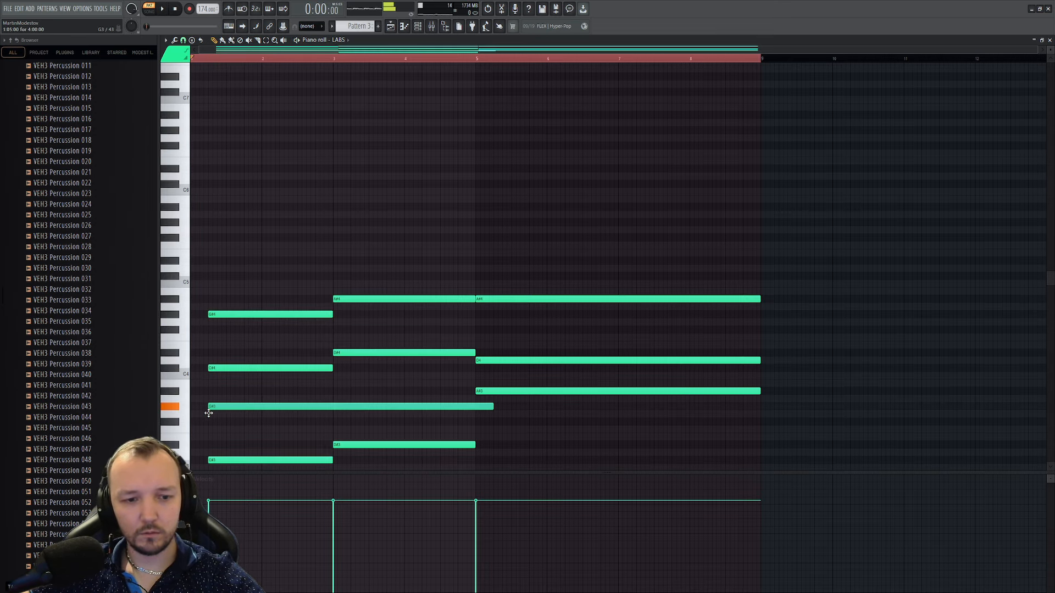
left_click_drag(498, 410, 333, 407)
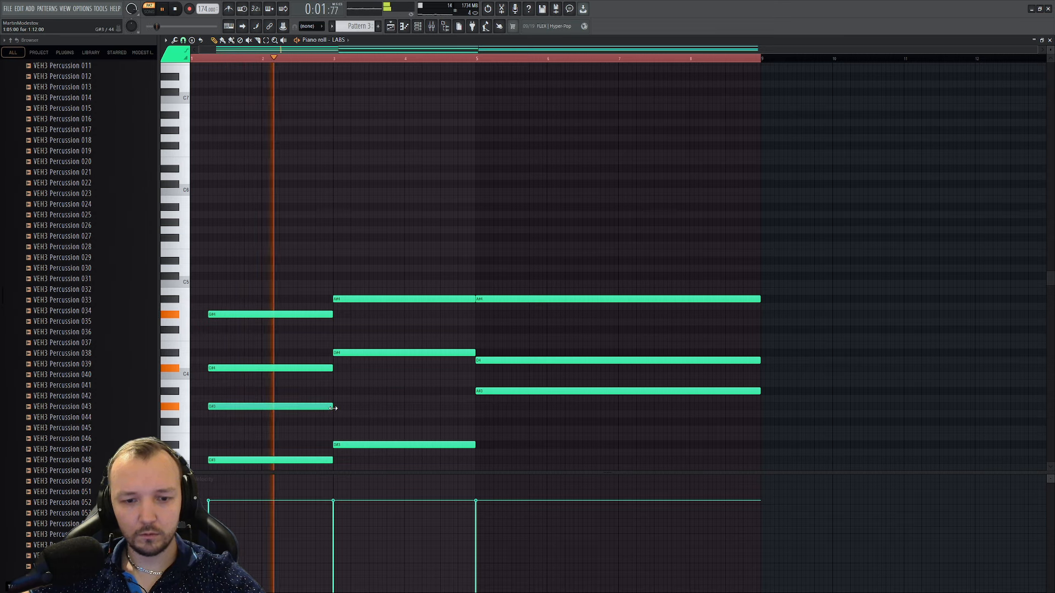
left_click_drag(390, 391, 395, 394)
left_click_drag(462, 391, 471, 391)
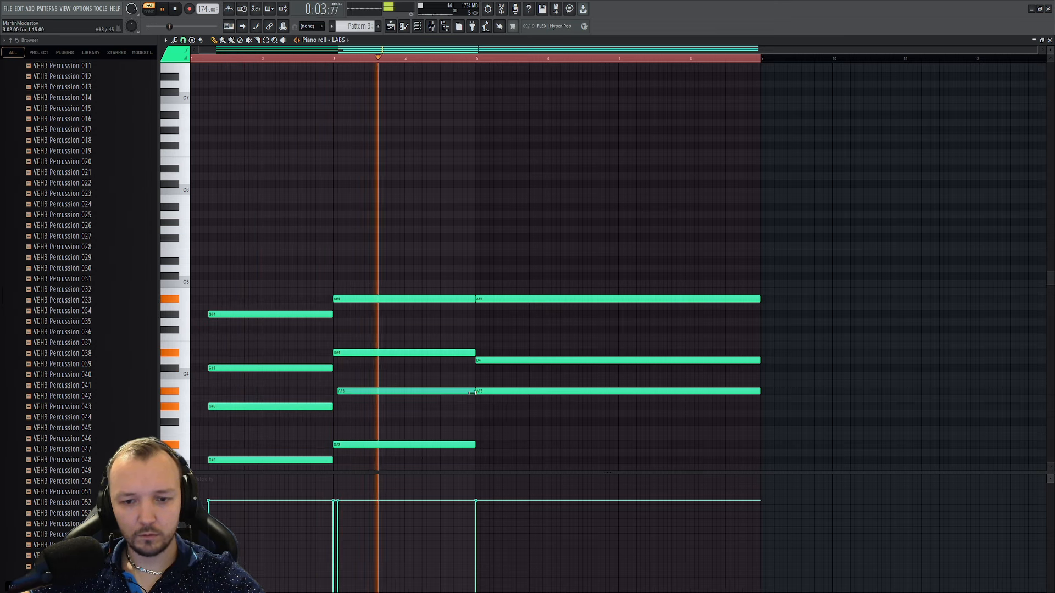
key("space")
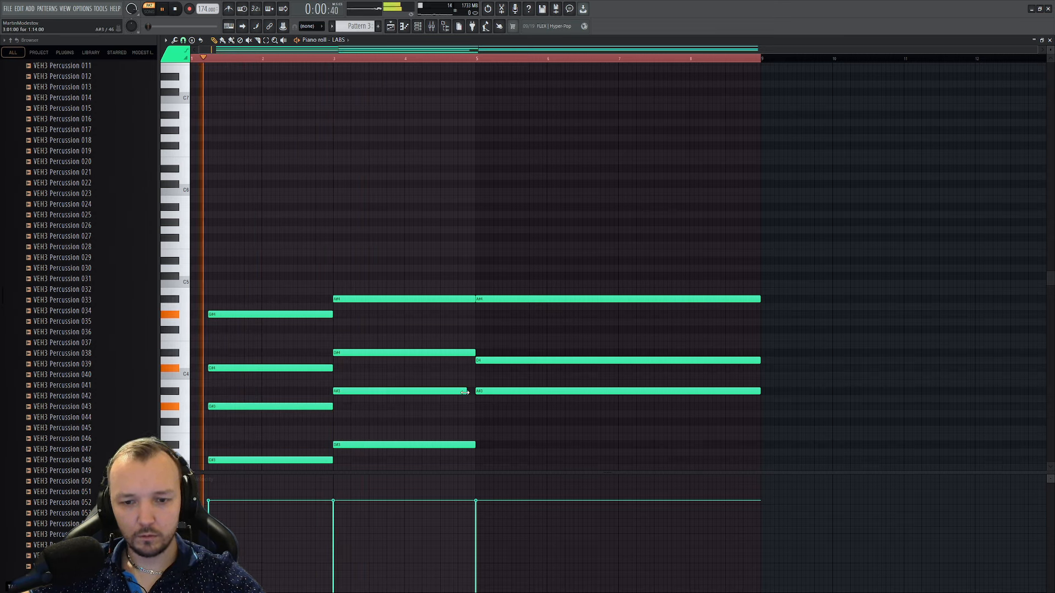
- Play the third chord from bar 5 and add an F4 note to it, held to bar 9
left_click(477, 57)
key("space")
key("space")
left_click_drag(591, 323, 761, 339)
key("space")
key("space")
- Try all the LABS chord notes one octave higher during playback
key("ctrl+a")
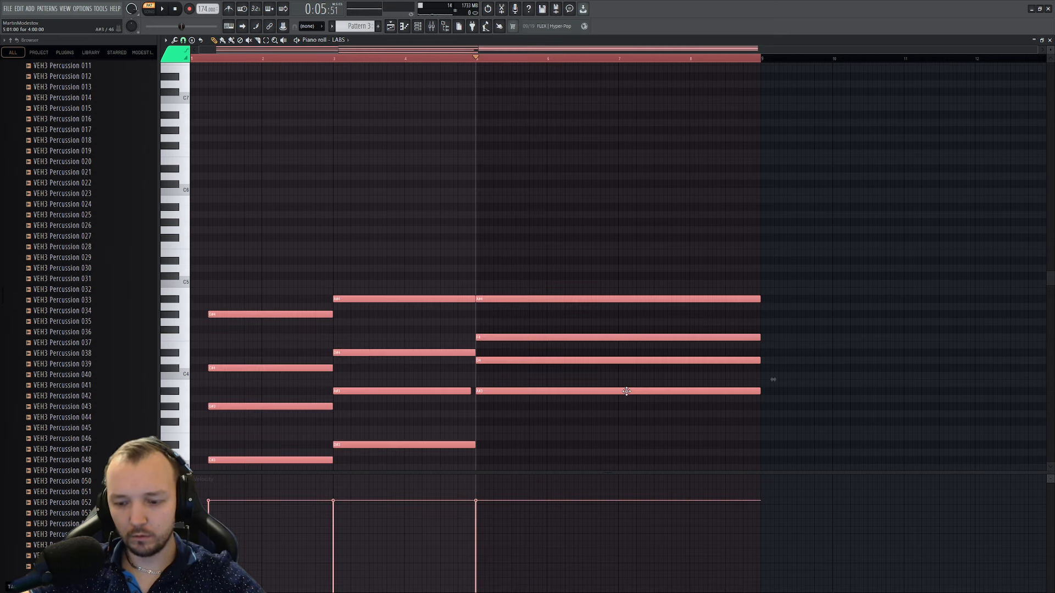
key("ctrl+Up")
key("space")
key("ctrl+Down")
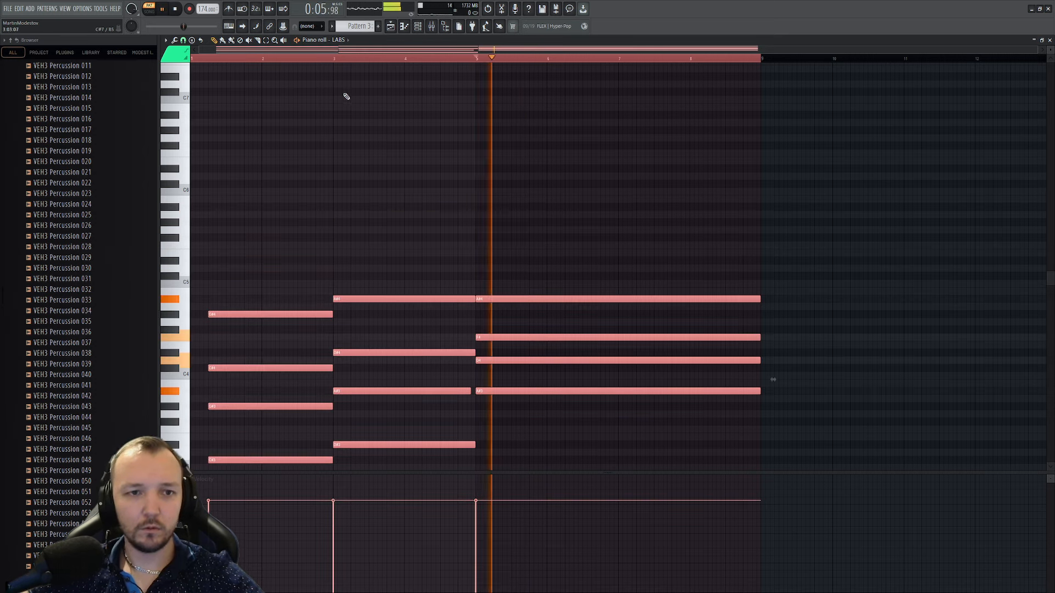
- Thin out the chords by deleting C#4 from the first, D#4 from the second and F4 from the third
left_click(257, 377)
key("space")
left_click(205, 57)
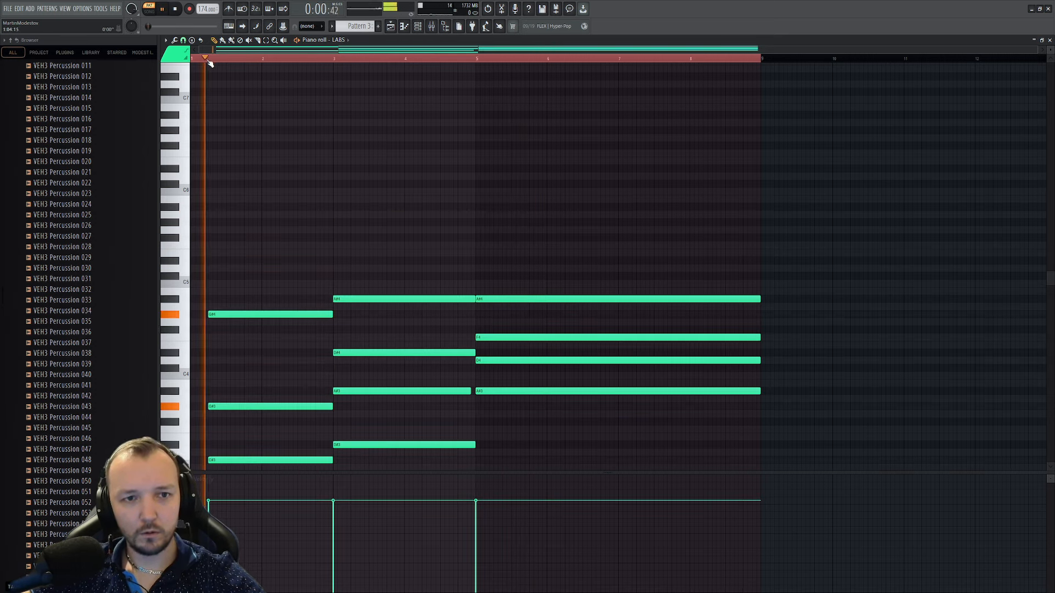
left_click(335, 58)
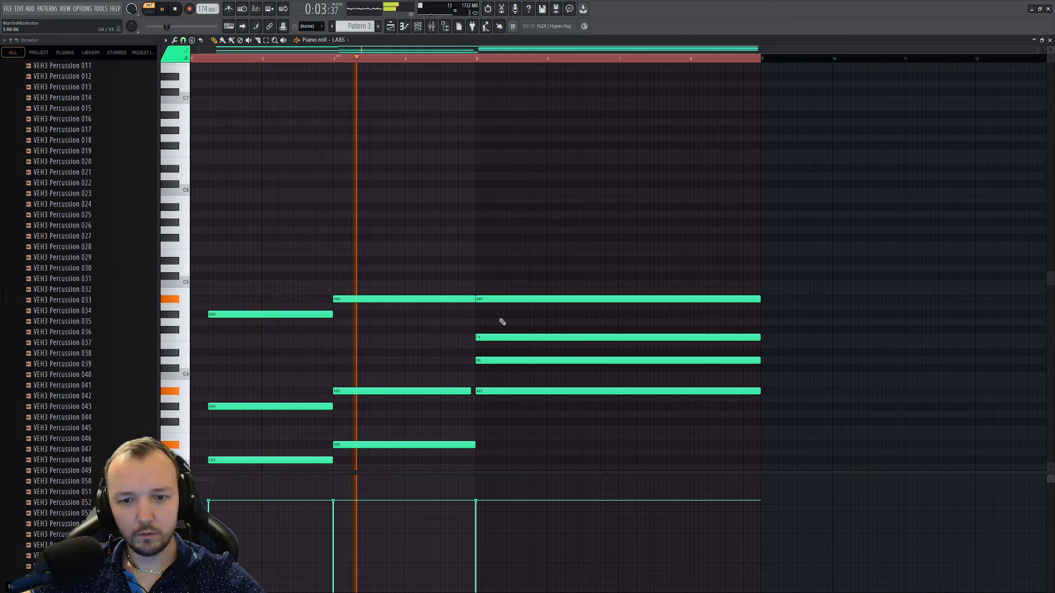
mouse_move(497, 359)
left_mouse_down()
mouse_move(497, 337)
mouse_move(494, 362)
left_mouse_up()
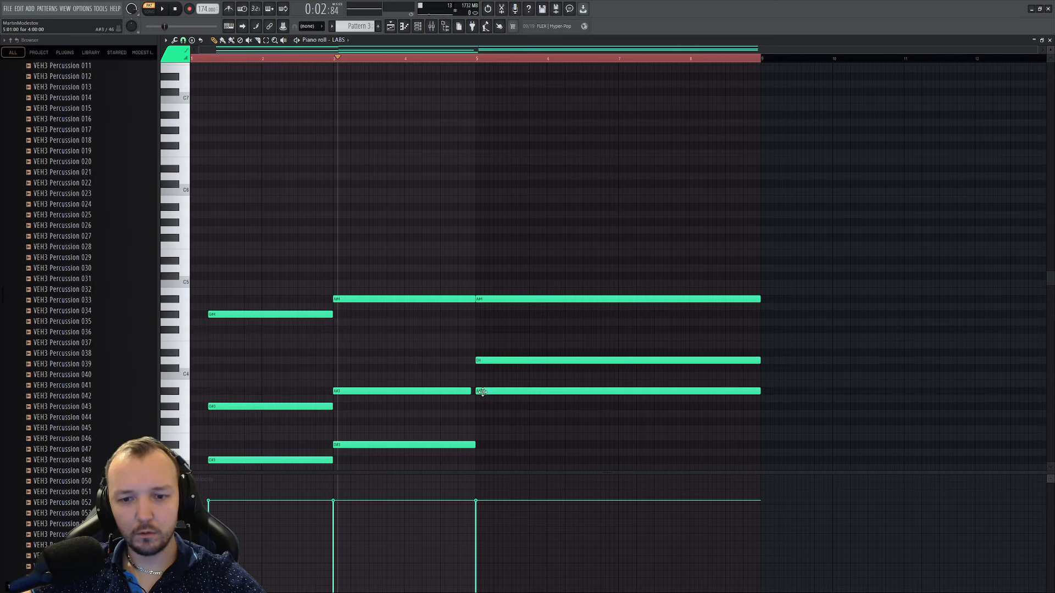
- Replace the third chord's A#3 note with an A#2 note an octave lower
left_click(488, 307)
right_click(494, 309)
left_click(495, 300)
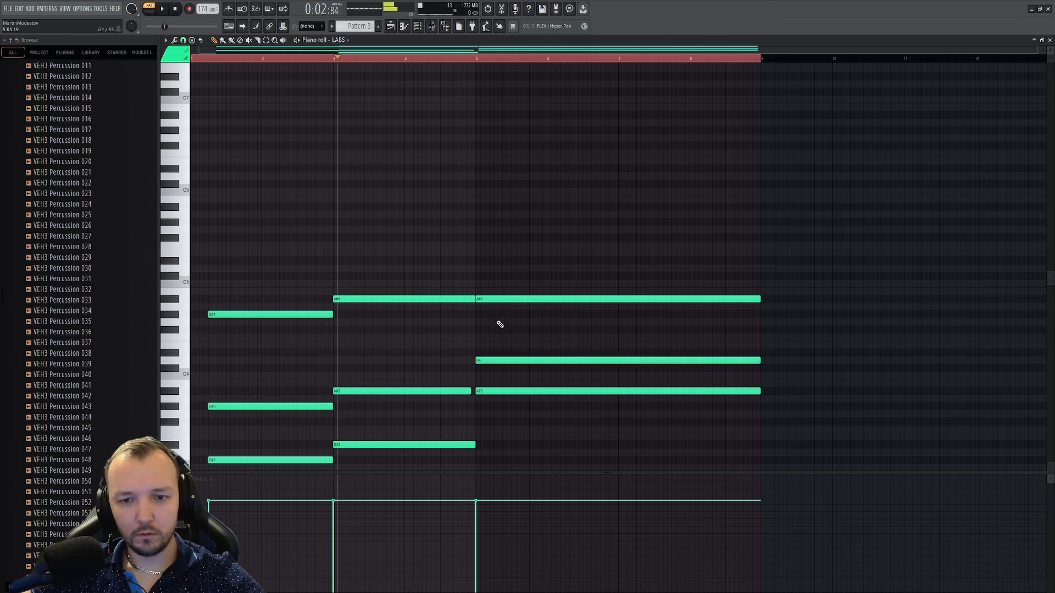
scroll(497, 323, "down", 3)
left_click(493, 321)
right_click(493, 322)
left_click_drag(488, 422, 488, 414)
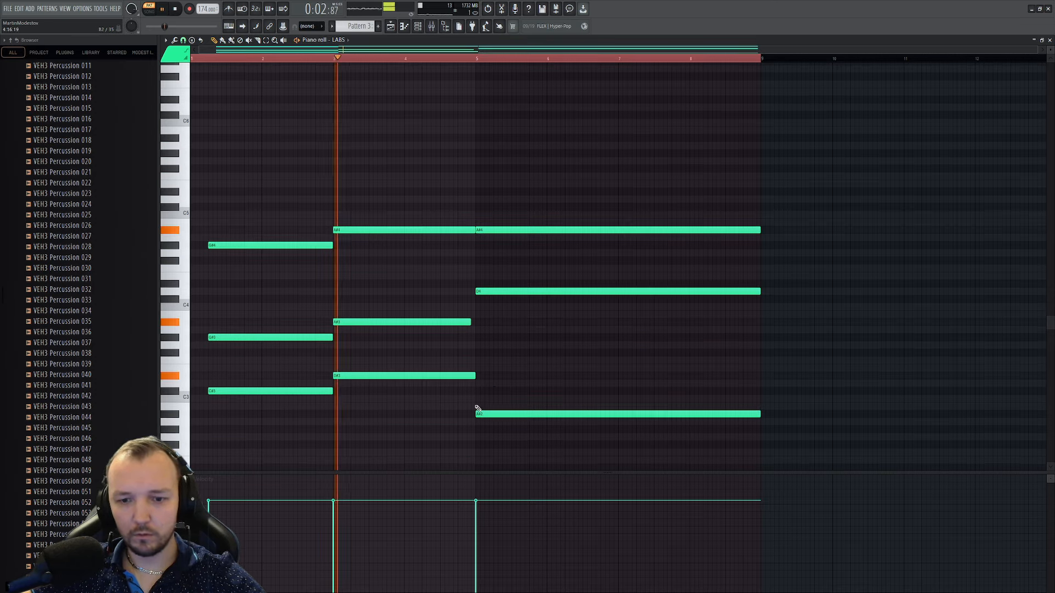
- Try a G3 note in the third chord
left_click(487, 352)
left_click_drag(487, 353, 489, 345)
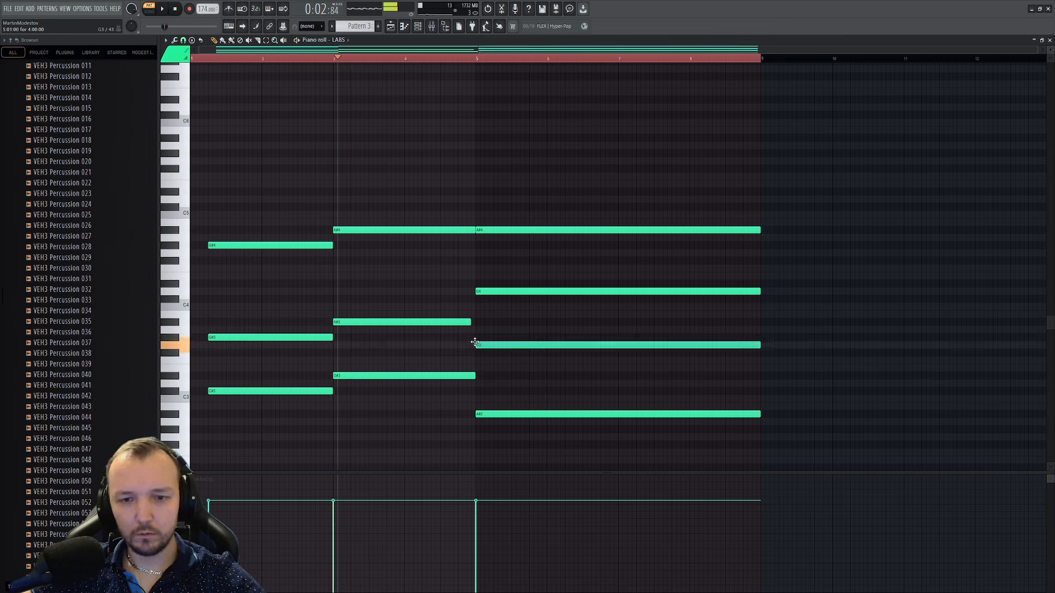
key("space")
right_click(492, 344)
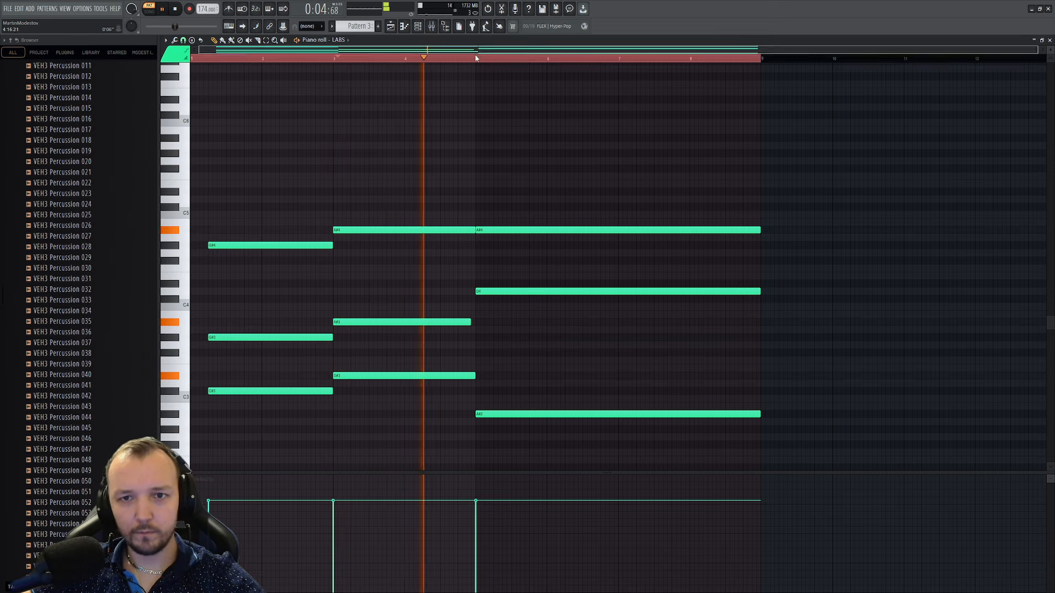
- Return to the playlist, place the Pattern 3 clip at the start of Track 19 and play the arrangement
double_click(613, 41)
left_click_drag(385, 507, 305, 506)
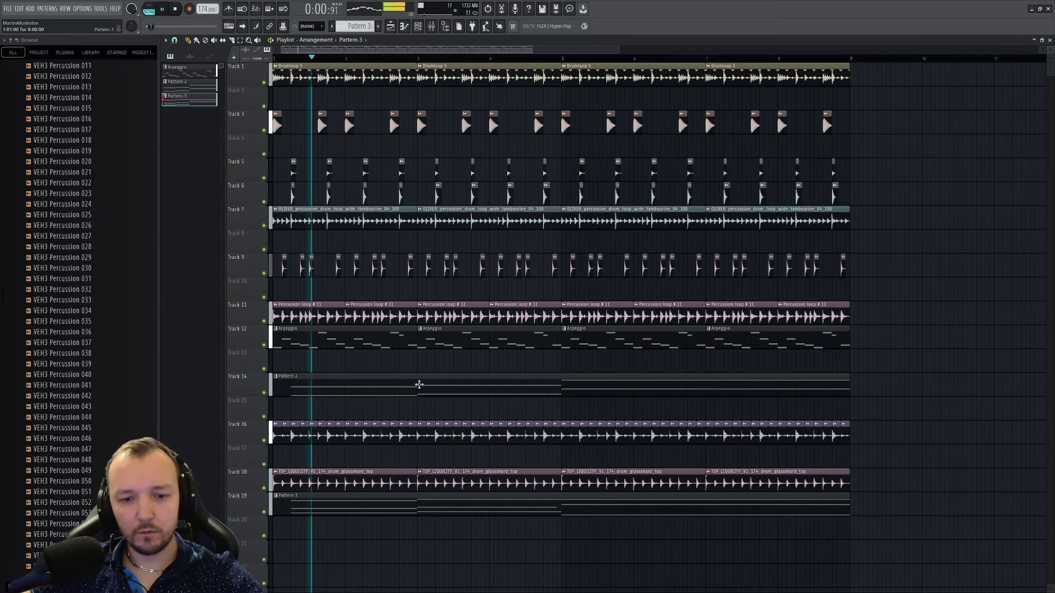
scroll(409, 395, "down", 3)
left_click(382, 418)
- Open Pattern 3's LABS notes and the channel rack for review during playback, and close all open windows
double_click(386, 436)
left_click(419, 26)
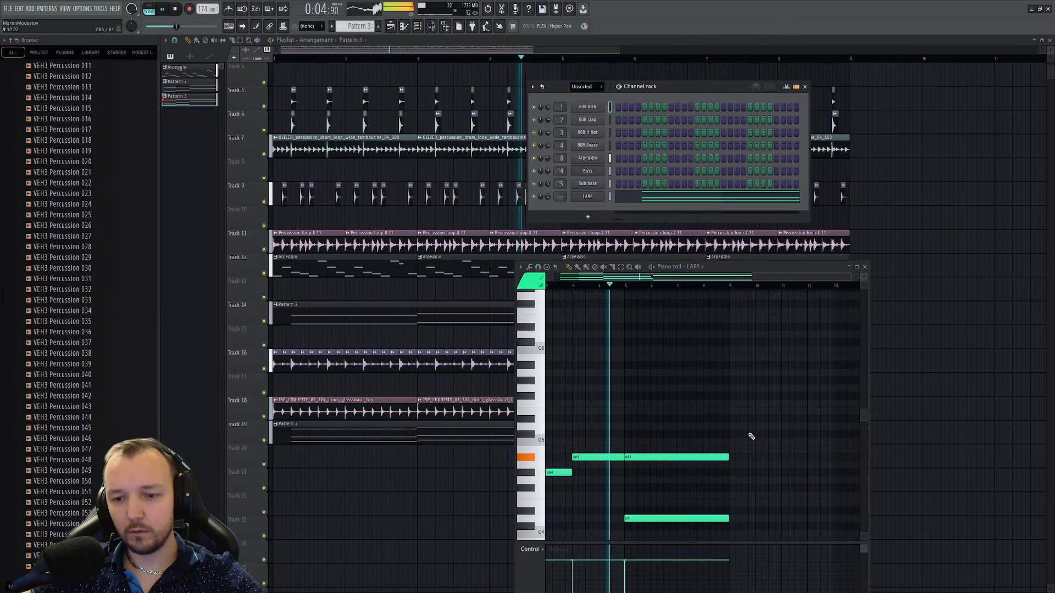
scroll(748, 437, "down", 3)
key("F12")
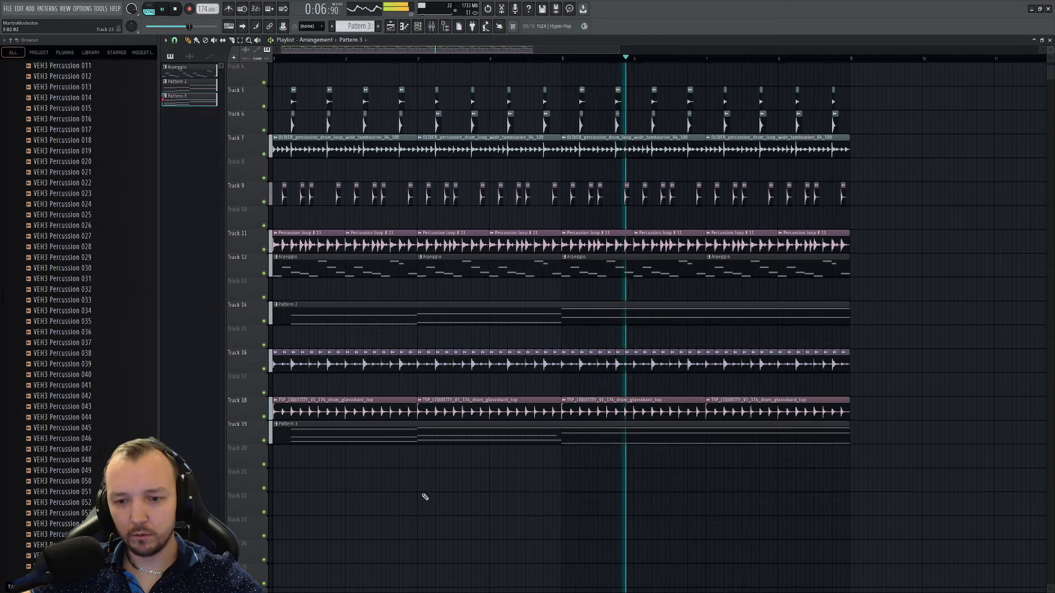
- Open Pattern 2 from its playlist clip, show the channel rack and open the Bass channel's Serum synth
scroll(526, 463, "down", 2)
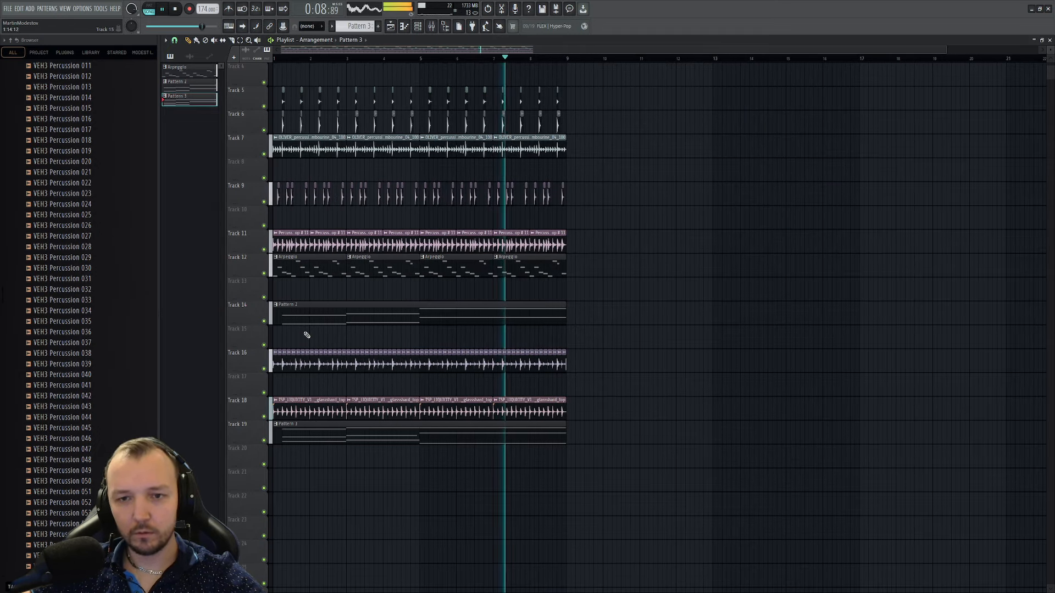
scroll(349, 306, "up", 1)
scroll(266, 300, "down", 1)
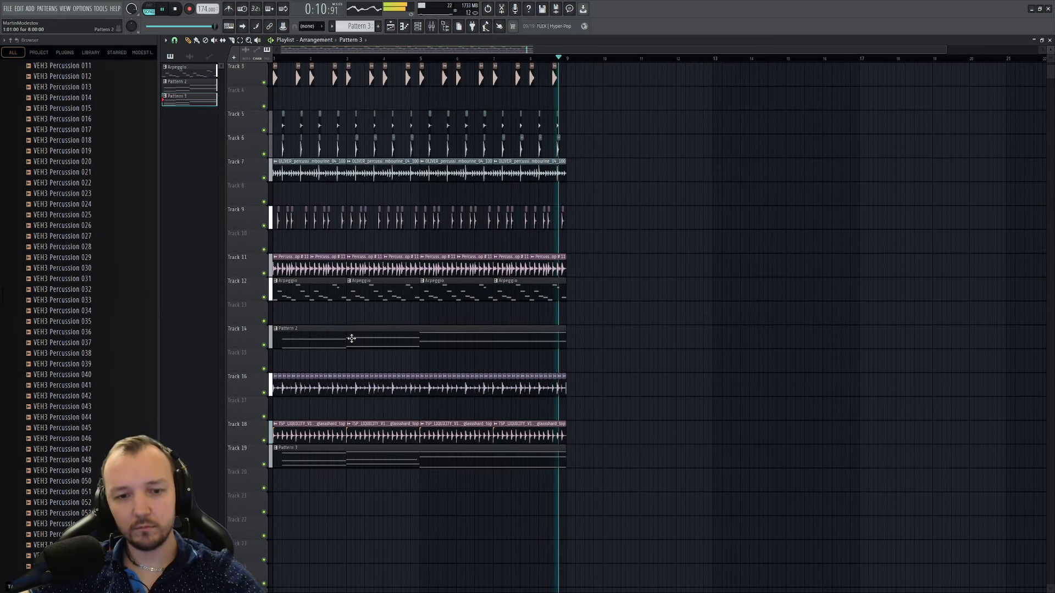
double_click(353, 337)
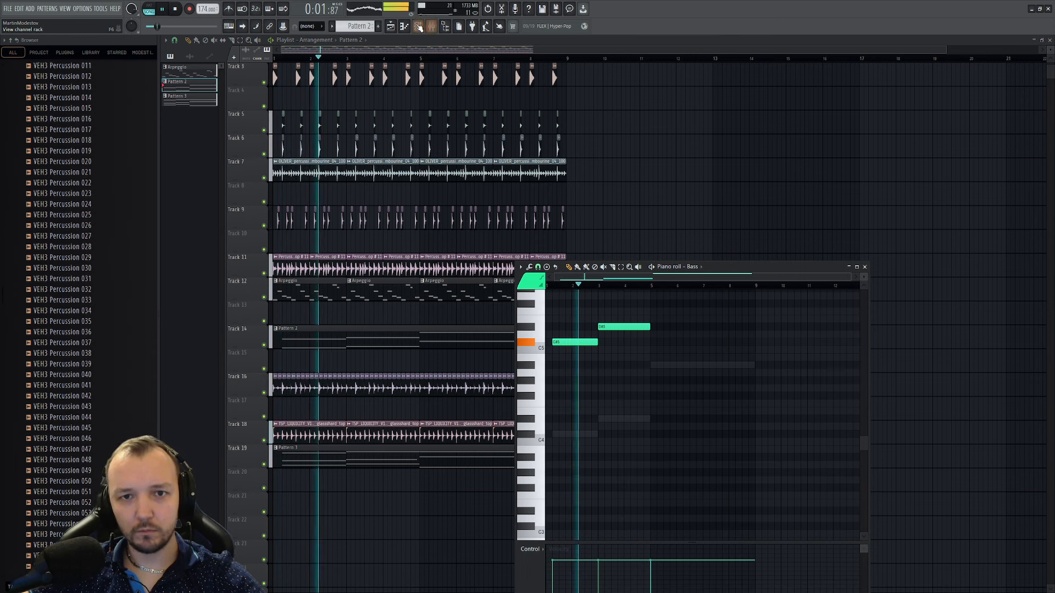
key("F6")
left_click(587, 172)
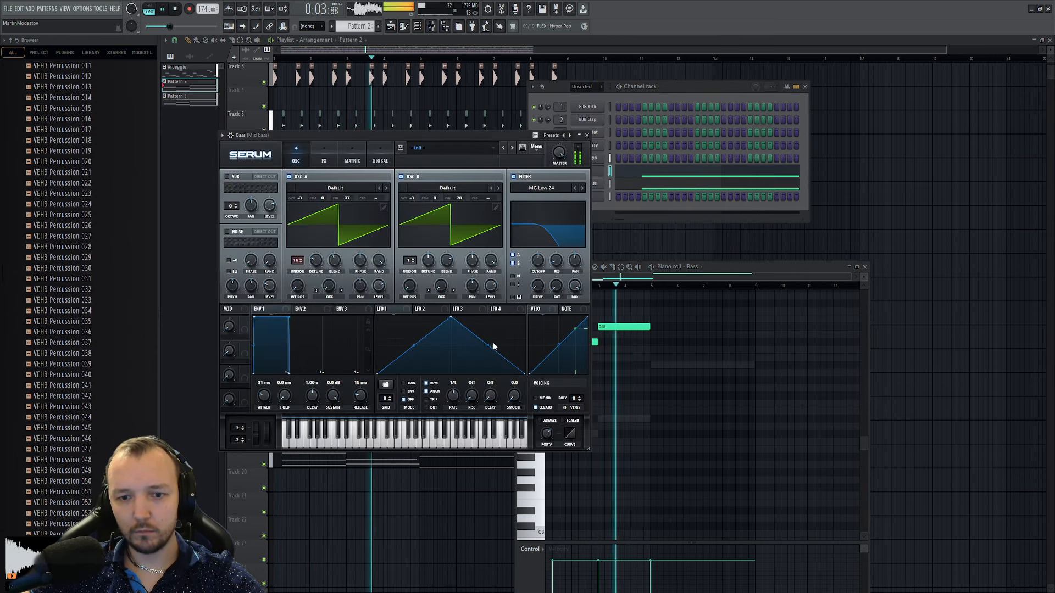
- Raise the Bass synth's filter cutoff and set its chorus mix to about 64%
mouse_move(538, 249)
left_click_drag(538, 248, 539, 238)
left_click(322, 158)
left_click_drag(550, 185, 545, 201)
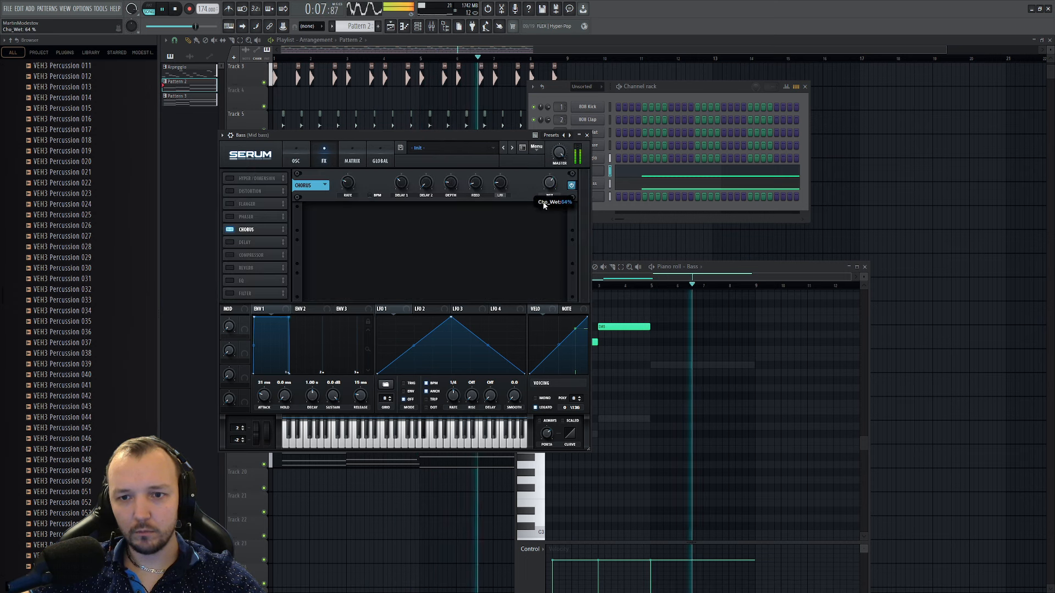
- Raise the Bass synth's filter cutoff to about 11840 Hz and increase the filter drive
left_click(296, 158)
left_click_drag(540, 263, 543, 258)
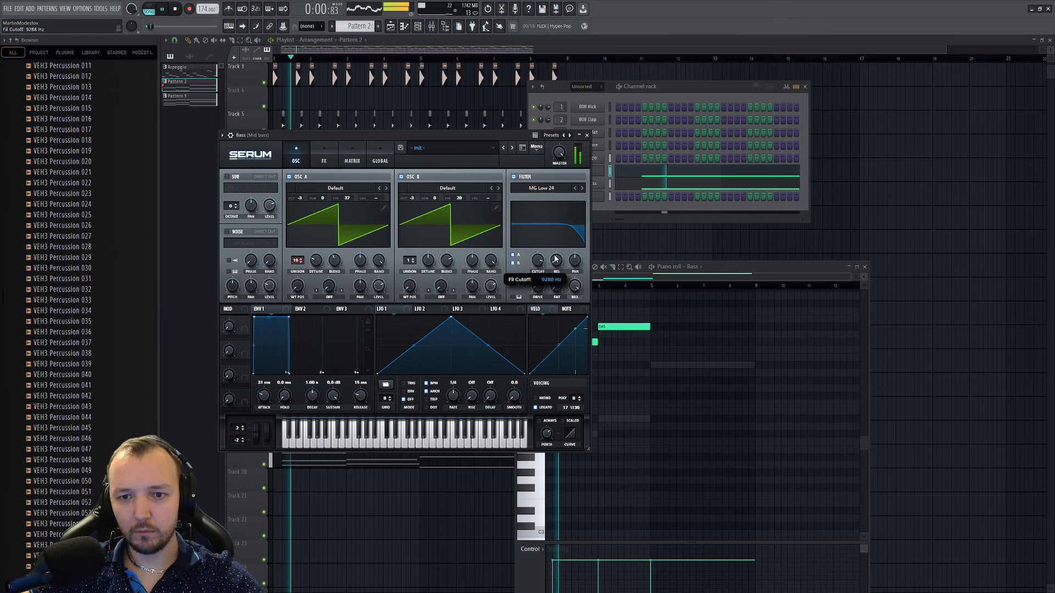
left_click(570, 162)
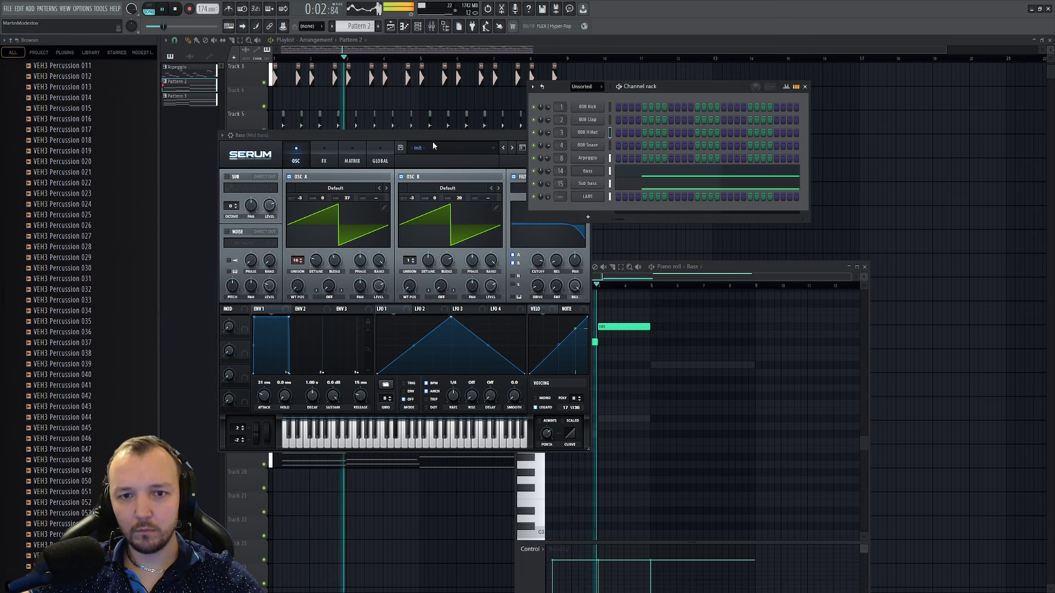
left_click(533, 242)
left_click_drag(538, 260, 559, 252)
mouse_move(539, 286)
left_mouse_down()
mouse_move(536, 266)
mouse_move(534, 276)
mouse_move(553, 267)
mouse_move(541, 262)
mouse_move(540, 272)
left_mouse_up()
- Enable Serum's EQ effect on the Bass with a low-cut shape at about 120 Hz and a Q of 60%
left_click(323, 160)
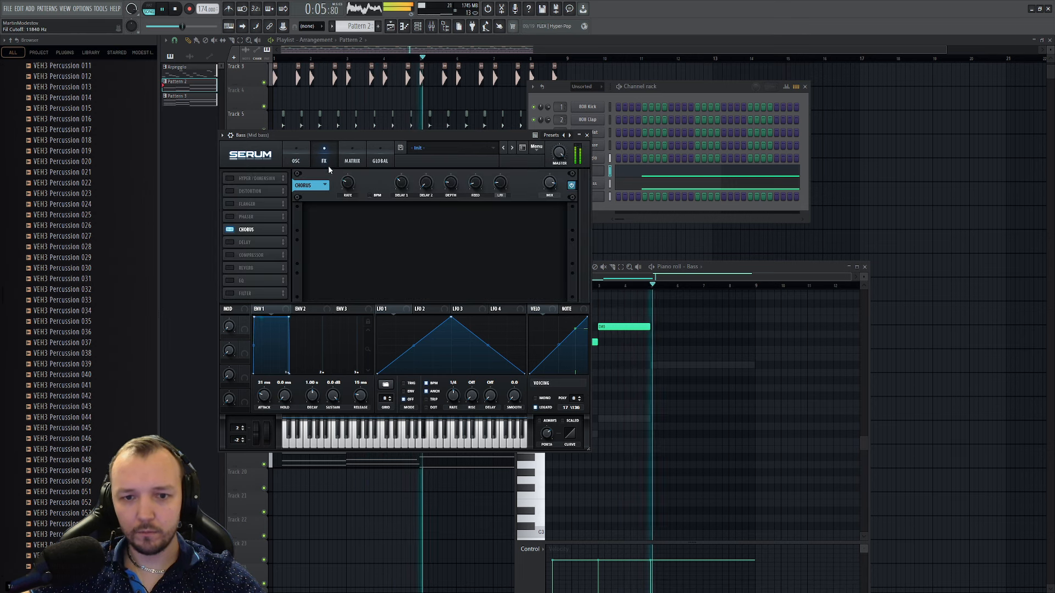
left_click(230, 280)
left_click(410, 227)
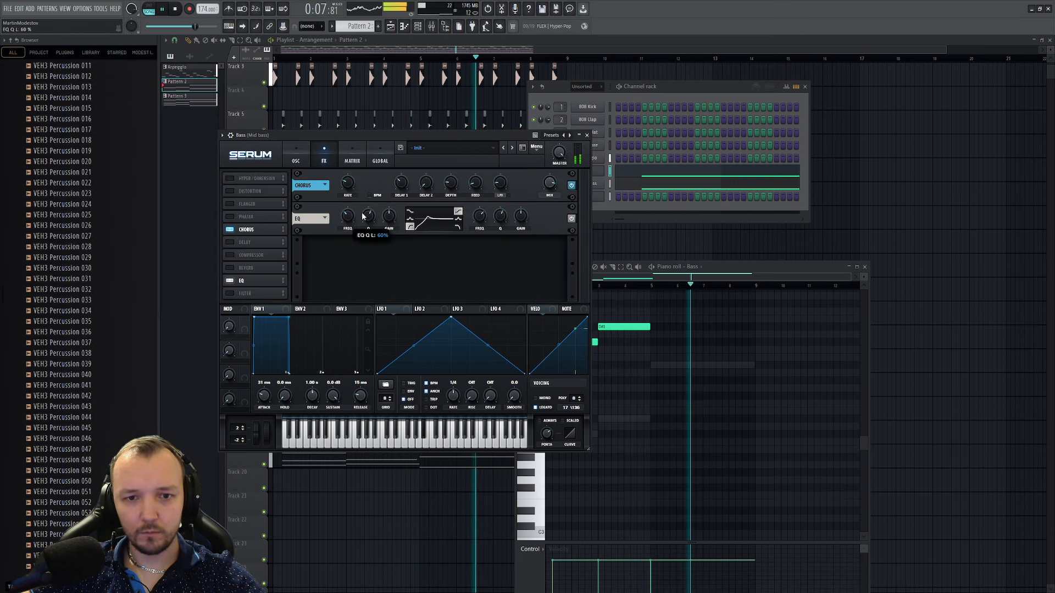
left_click_drag(349, 228, 353, 230)
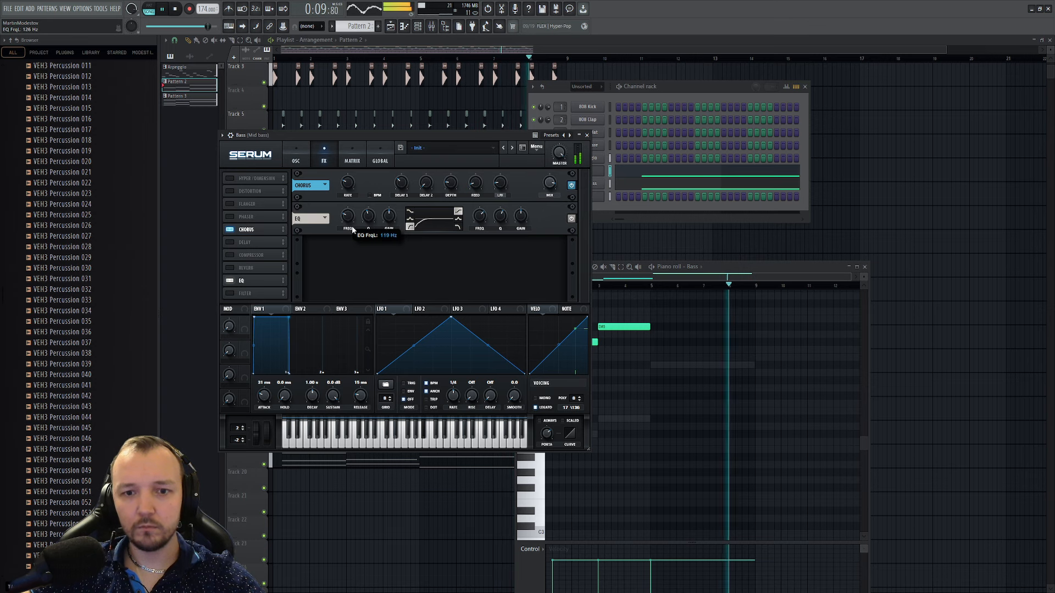
- Enable the Hyper/Dimension effect on the Bass, reduce the dimension size and hyper mix, and set the dimension mix to 0%
left_click(230, 179)
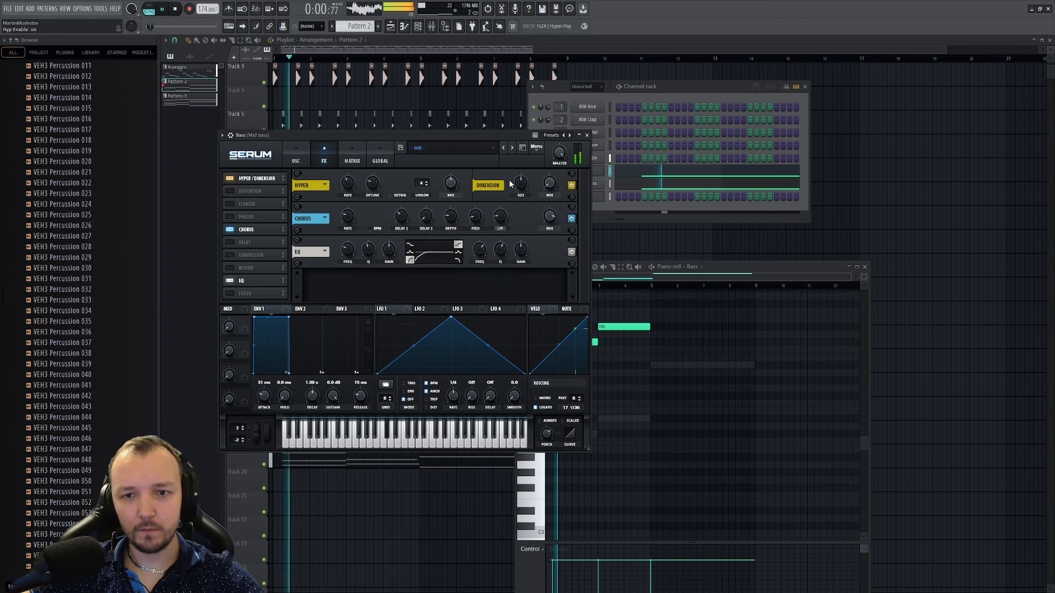
left_click_drag(520, 183, 517, 205)
left_click_drag(450, 183, 449, 229)
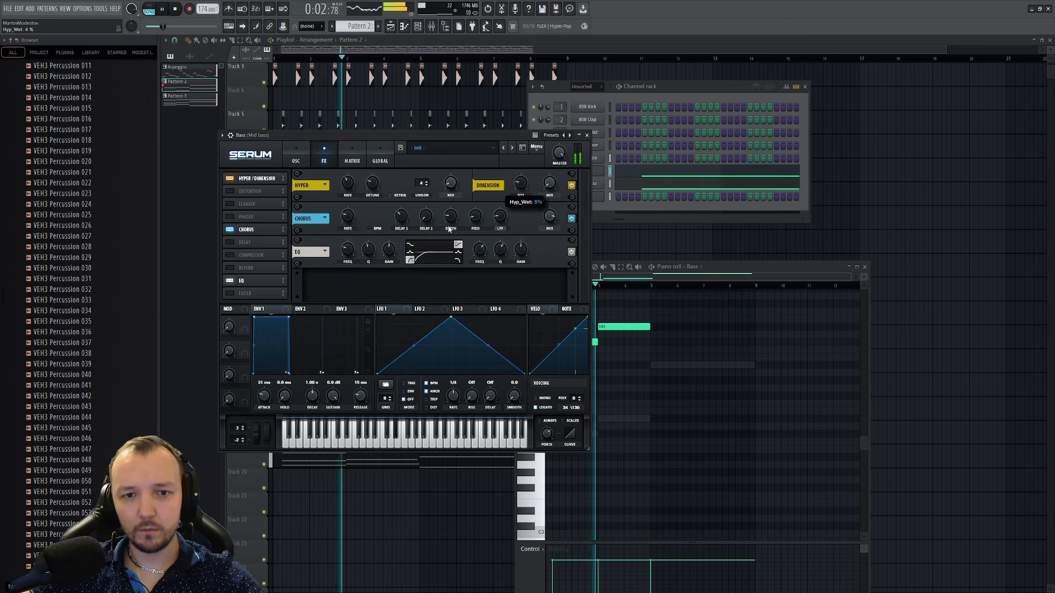
mouse_move(550, 184)
left_mouse_down()
mouse_move(554, 166)
mouse_move(551, 191)
left_mouse_up()
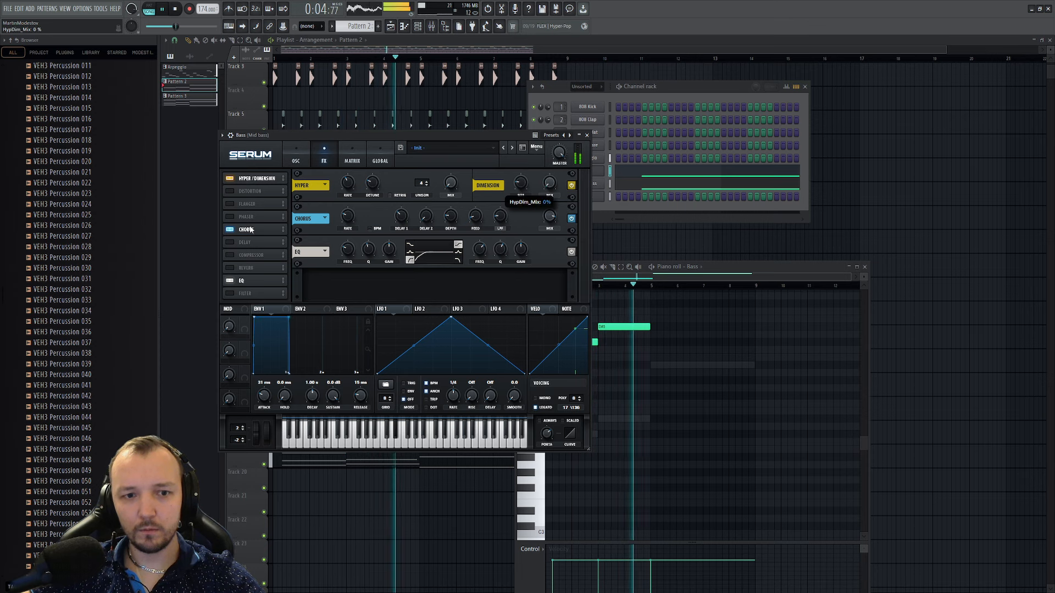
- Set the Bass chorus filter to about 129 Hz and lower the main filter cutoff to about 6567 Hz
left_click(496, 221)
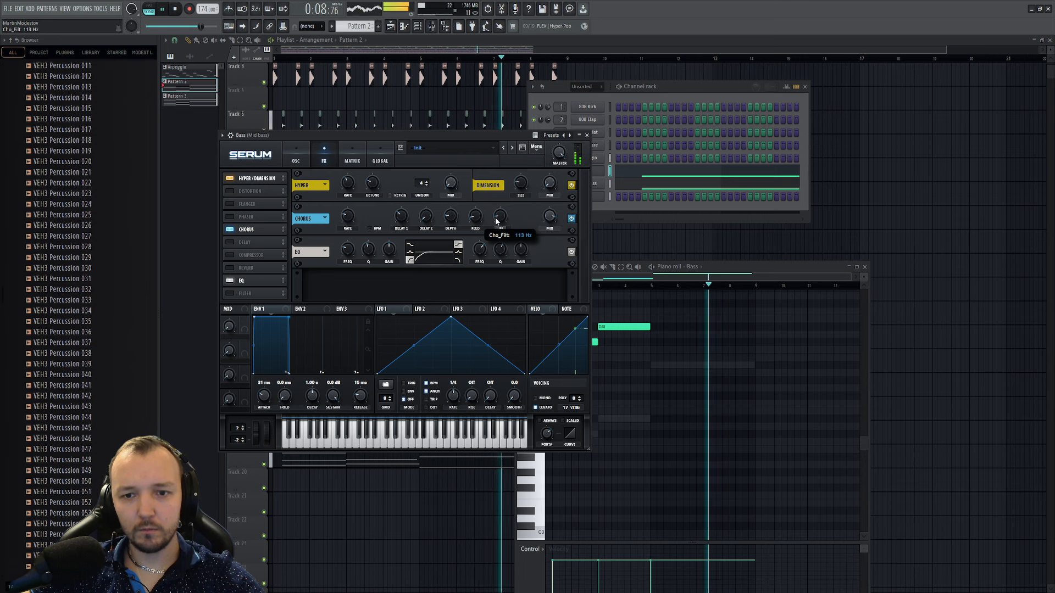
left_click_drag(495, 221, 497, 221)
left_click(296, 158)
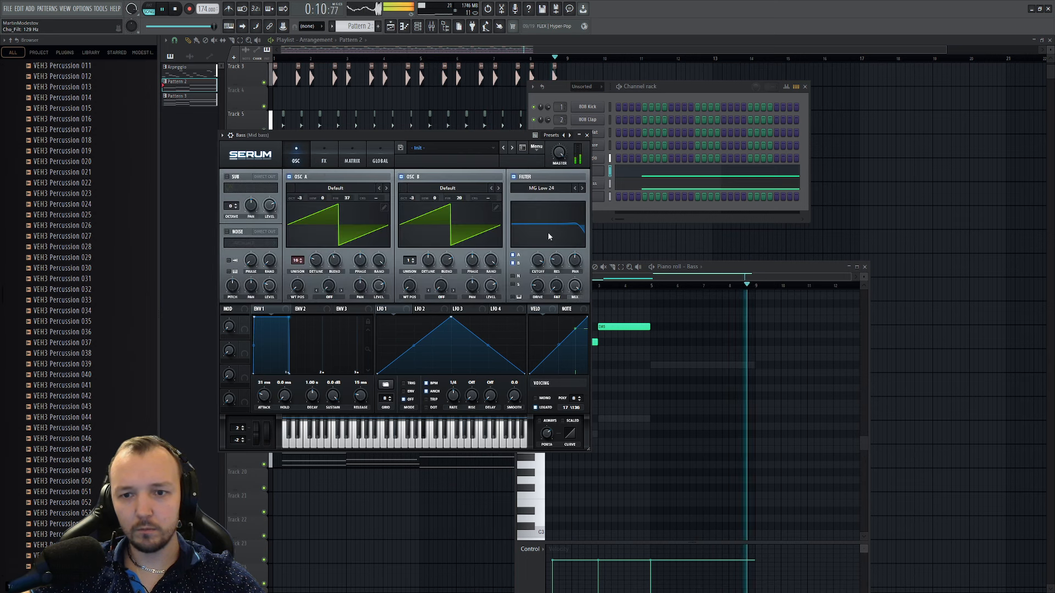
left_click(537, 267)
left_click_drag(537, 272, 539, 259)
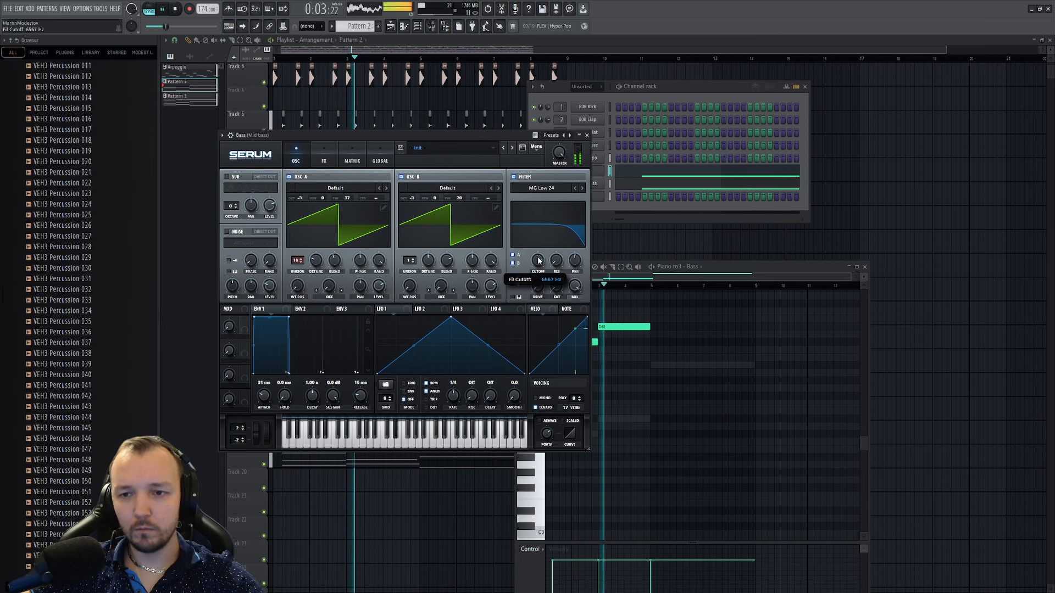
- Stop playback and close all open windows
left_click(736, 149)
key("space")
key("F12")
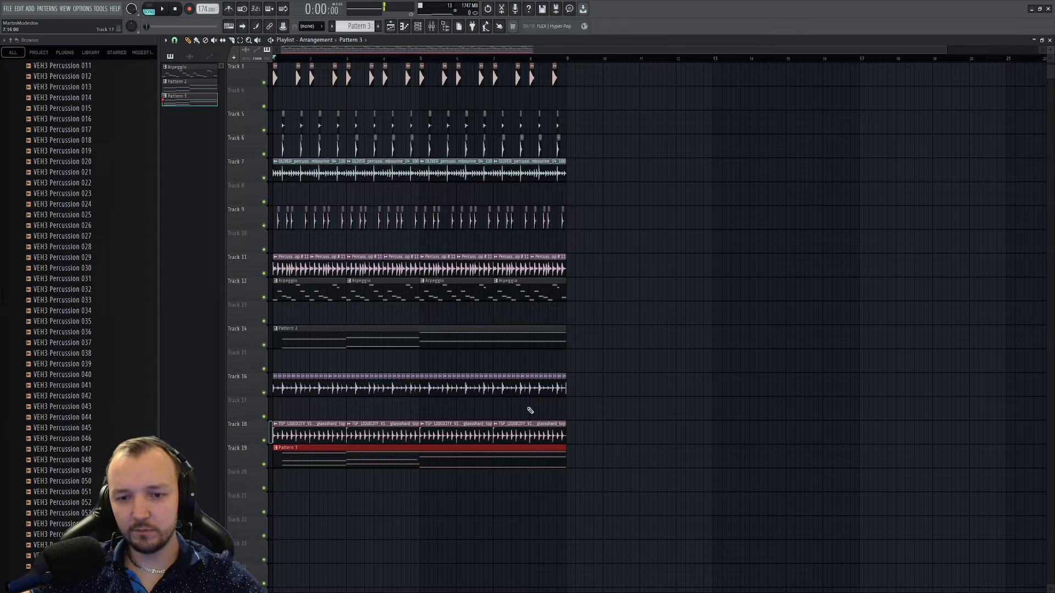
- Solo and unsolo Track 14, and delete its Pattern 2 clip from the playlist
right_click(288, 358, "ctrl")
right_click(264, 346)
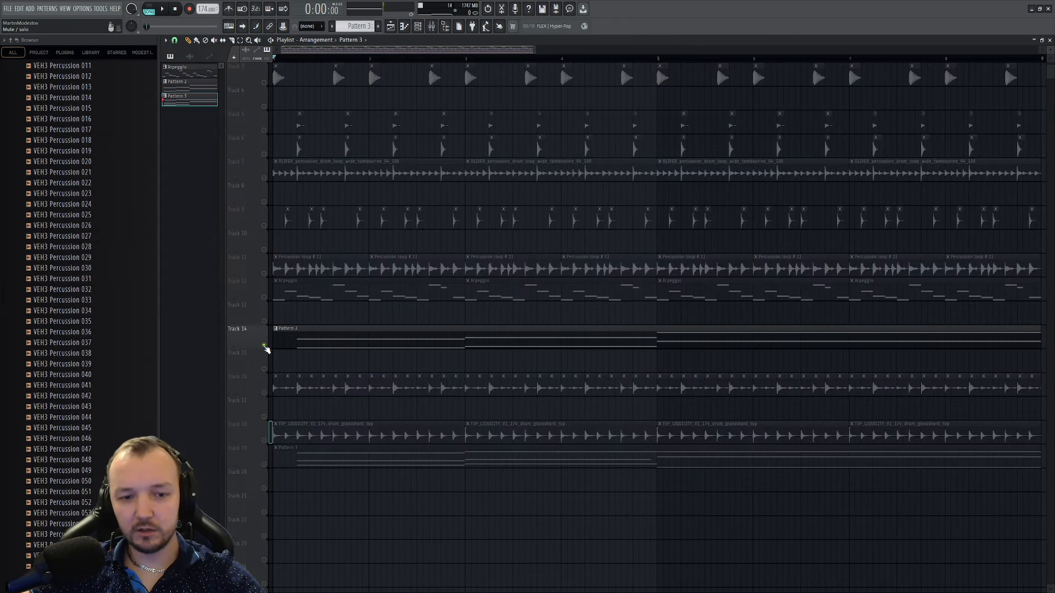
right_click(265, 346)
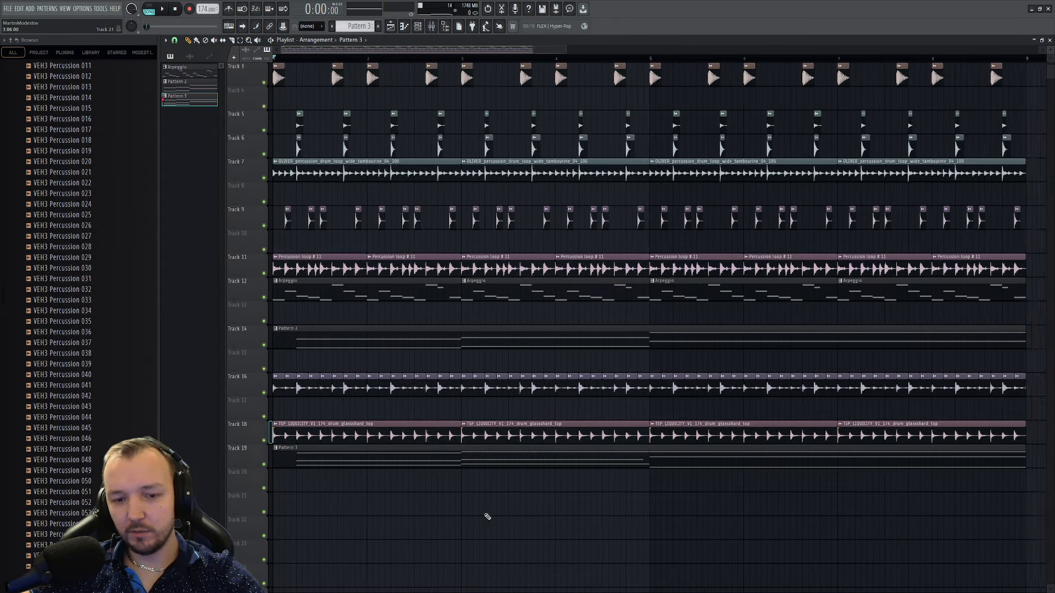
scroll(340, 487, "down", 3)
right_click(327, 345)
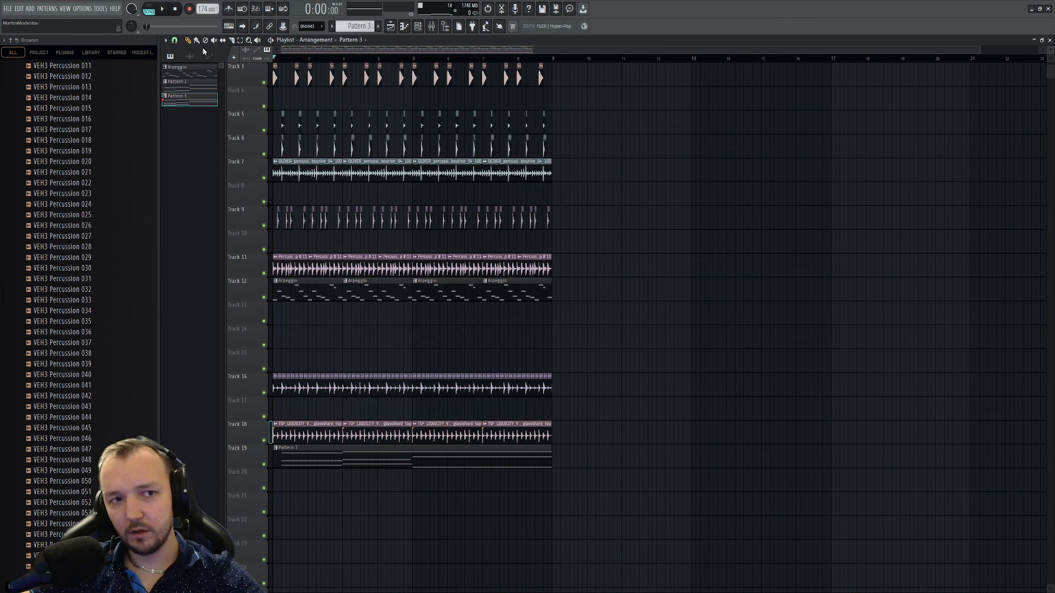
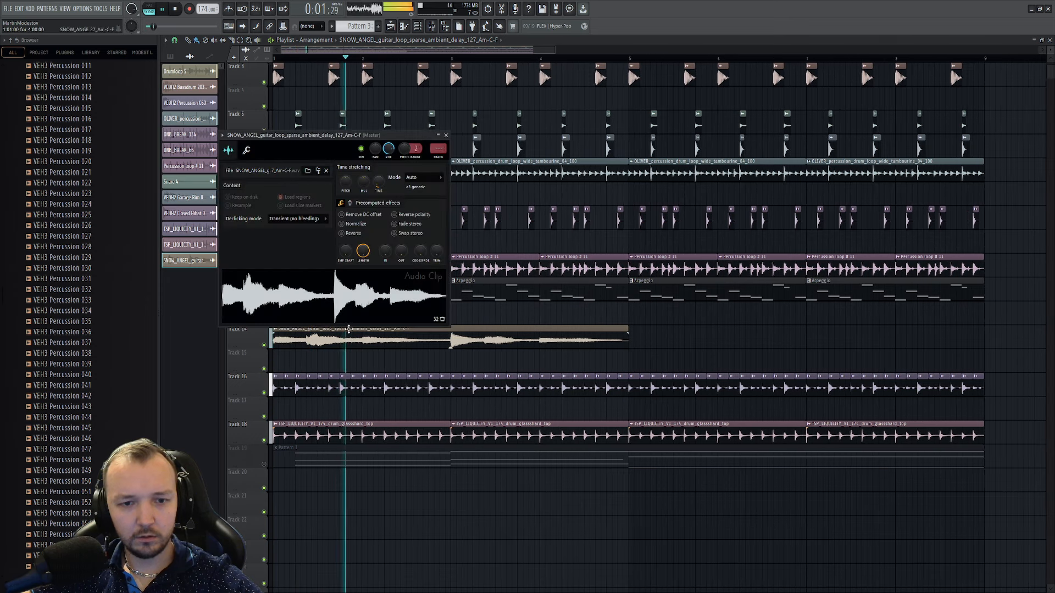
- Set the SNOW_ANGEL guitar loop's volume multiplier to 61% and close its sample settings
left_click(247, 151)
left_click_drag(250, 182, 250, 184)
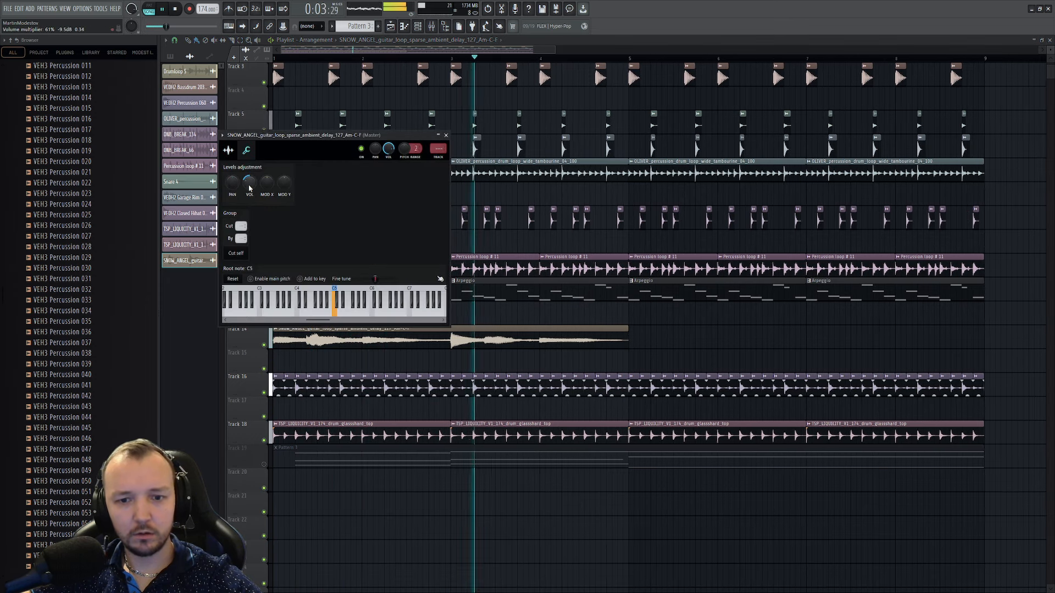
key("Escape")
- Mute the arpeggio on Track 12 and set the playback loop to the first four bars
left_click(264, 297)
left_click_drag(628, 59, 274, 60)
- Copy the SNOW_ANGEL guitar clip to bar 5 on Track 14 and stop playback
left_click(473, 501, "ctrl")
left_click_drag(377, 332, 711, 321)
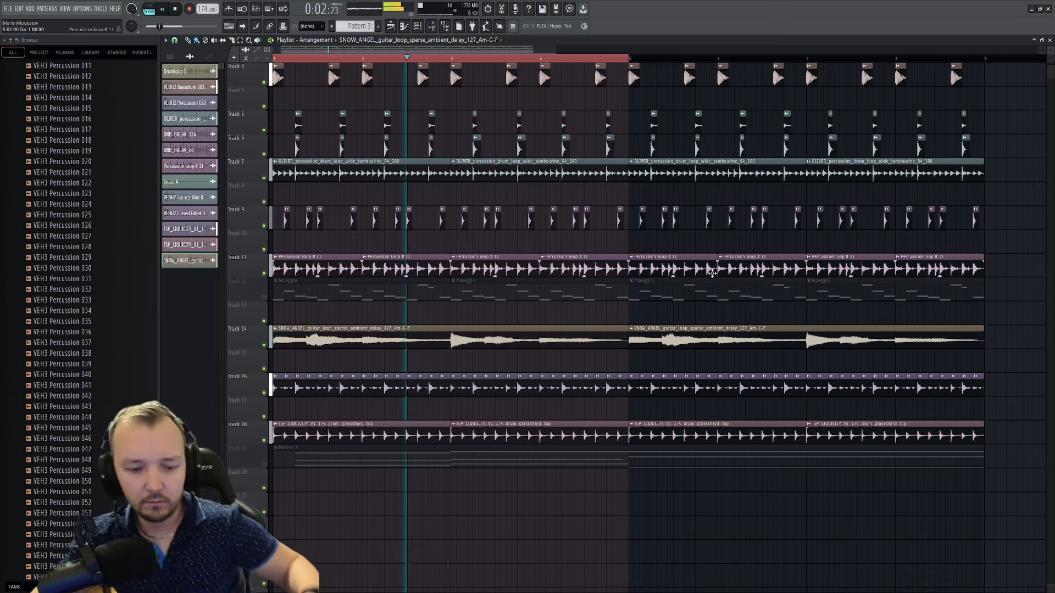
key("space")
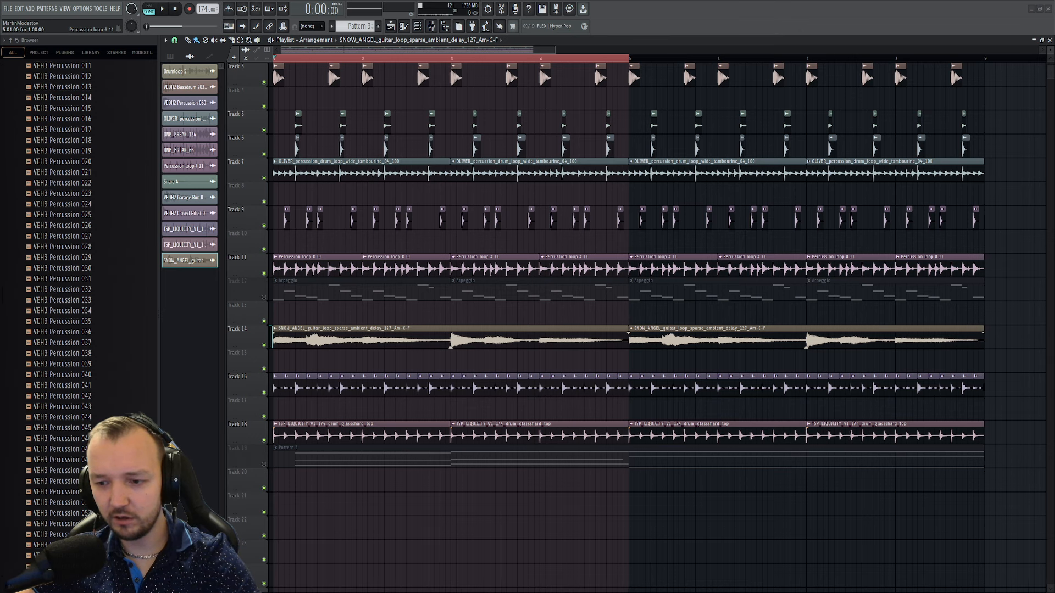
- Place the TWIN_SHADOW ambient guitar loop at the start of Track 15 and delete both SNOW_ANGEL clips from Track 14
left_click_drag(1052, 506, 298, 368)
right_click(616, 343)
right_click(637, 341)
- Time-stretch the TWIN_SHADOW guitar loop to four bars and play it with the drums
double_click(612, 361)
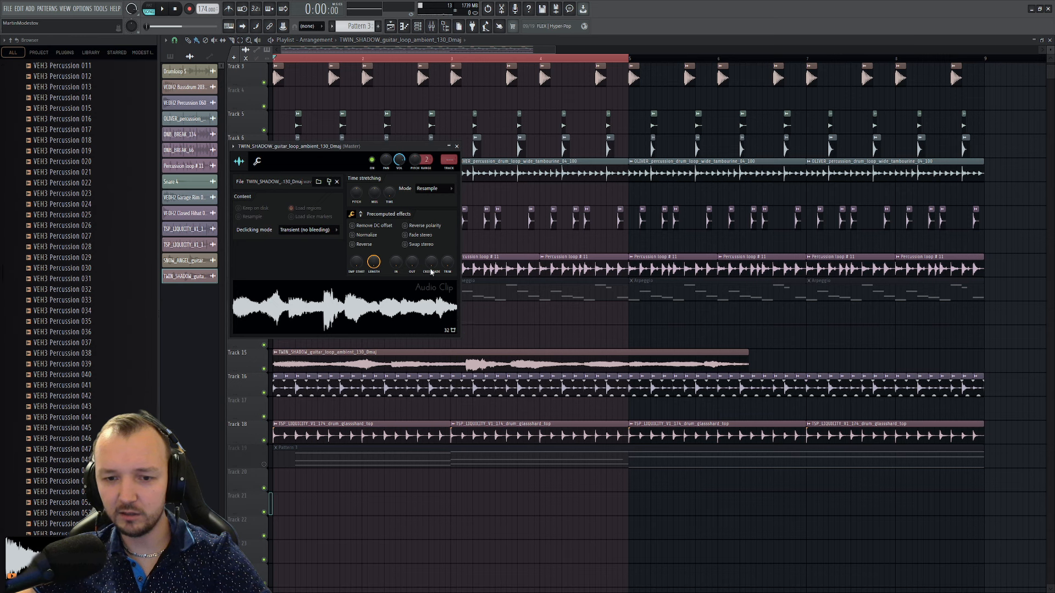
left_click_drag(389, 193, 389, 165)
key("space")
right_click(466, 515)
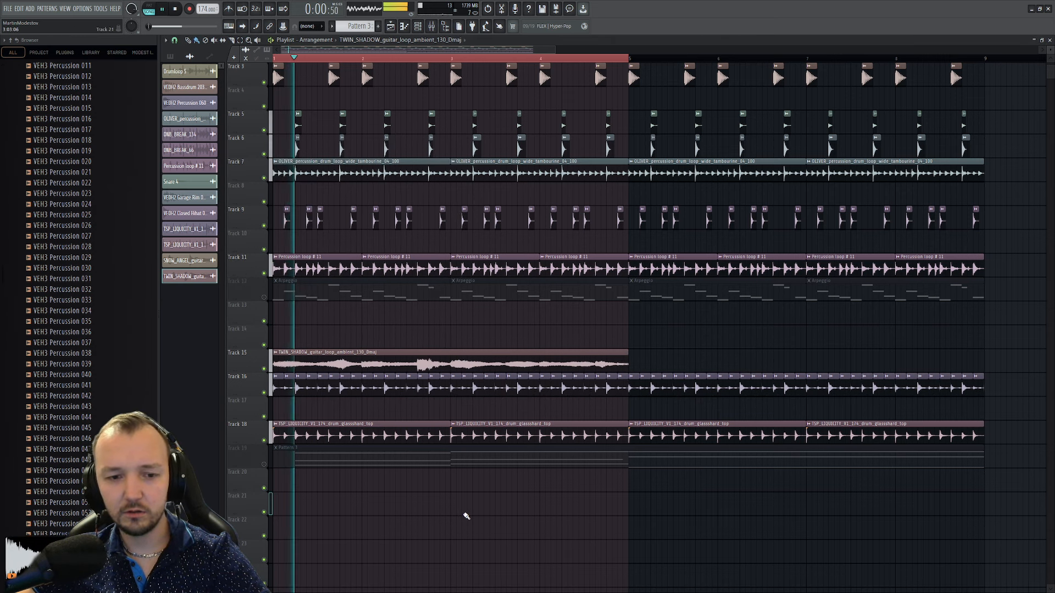
- Set the TWIN_SHADOW guitar loop's volume multiplier to 55%, close its settings and stop playback
double_click(346, 358)
left_click(256, 161)
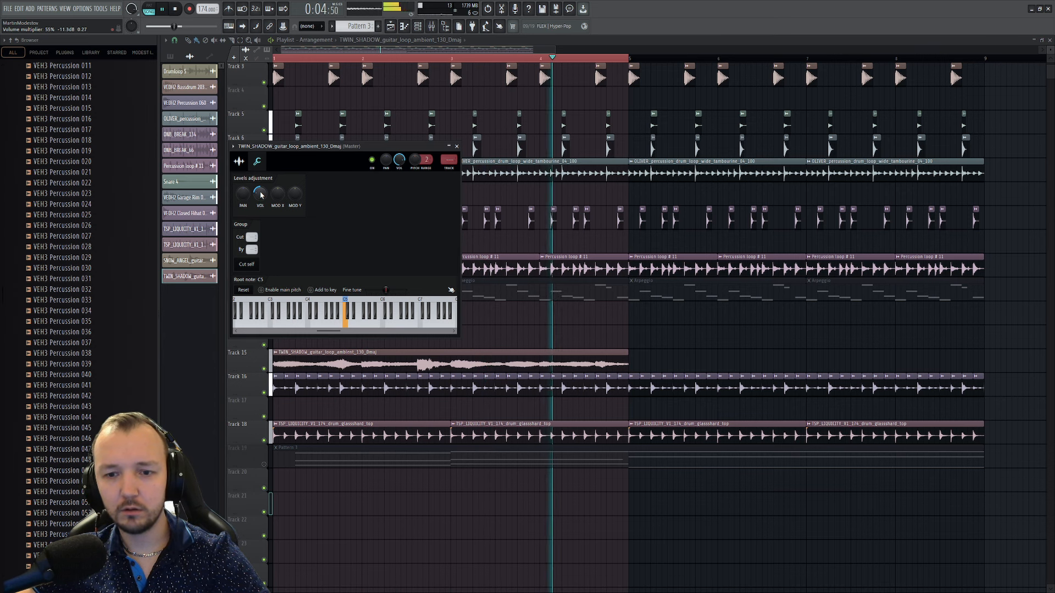
key("Escape")
key("space")
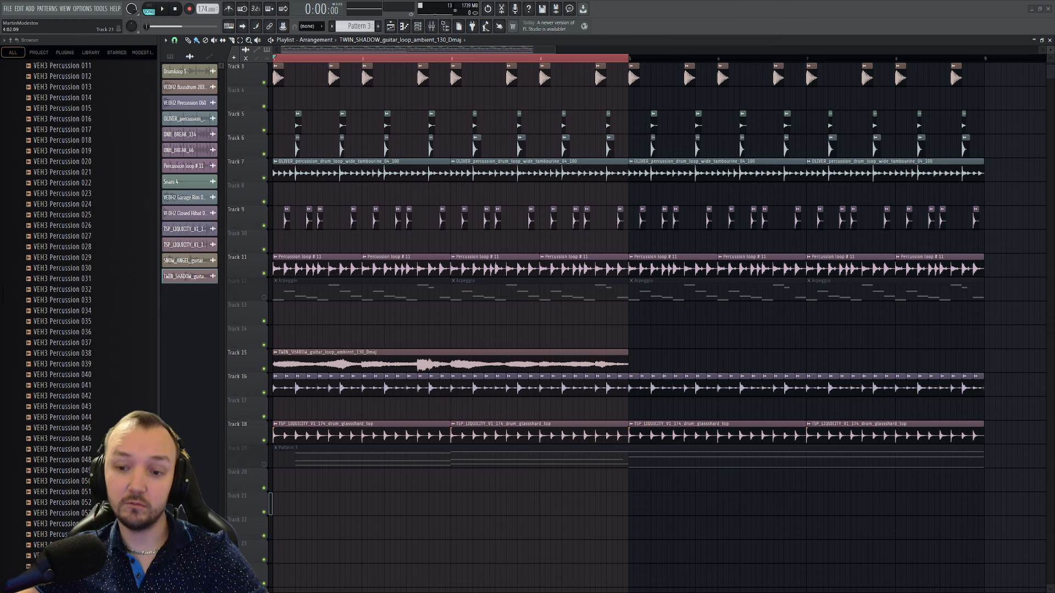
- Replace the TWIN_SHADOW clip on Track 15 with the ESM_Guitar_Loop_Ambient sample, time-stretched to eight bars in Auto mode
left_click_drag(440, 361, 344, 362)
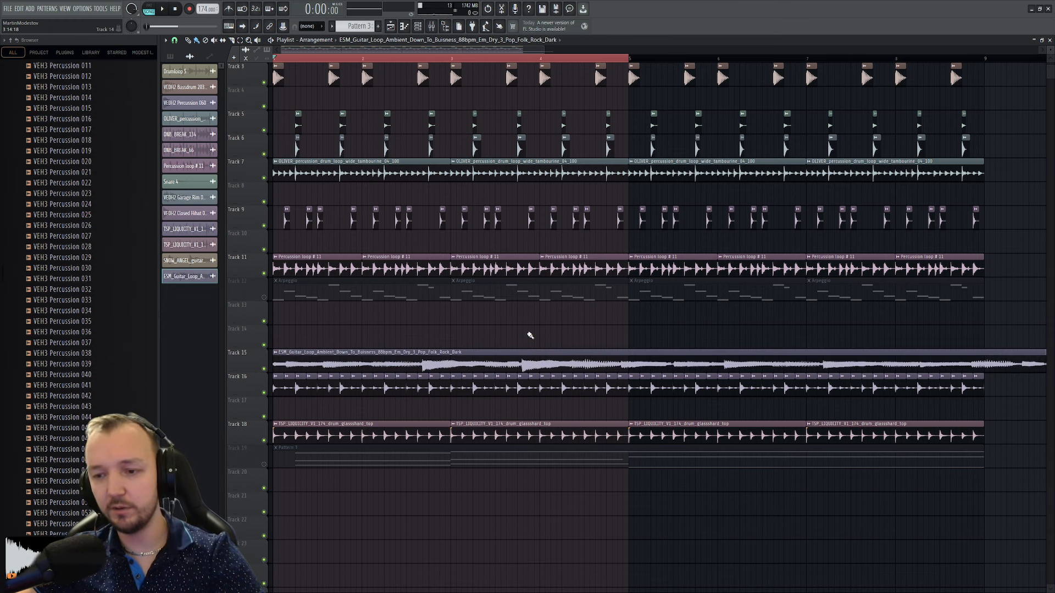
scroll(530, 336, "down", 3)
double_click(504, 354)
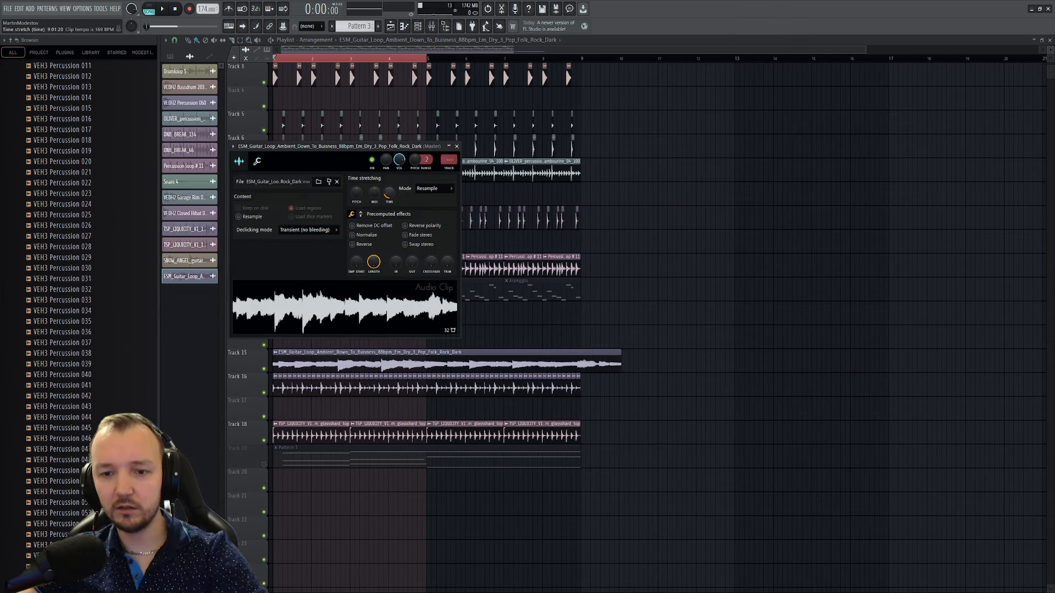
key("Escape")
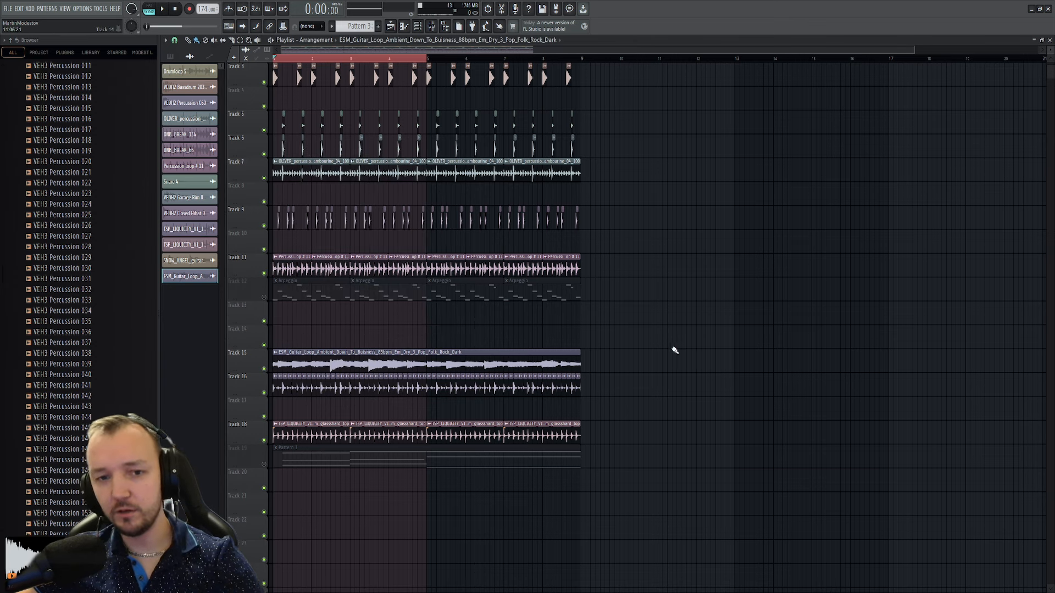
- Move the ESM guitar clip to the start of Track 13 and start playback
scroll(273, 307, "up", 3)
left_click_drag(295, 352, 275, 312)
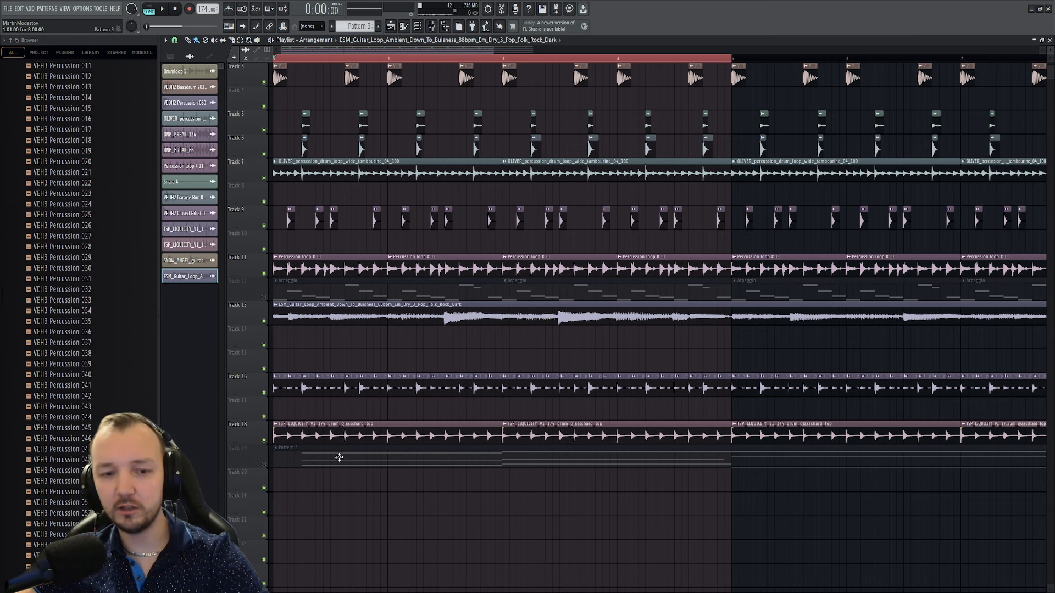
key("space")
- Set the ESM guitar loop's volume multiplier to 38% and close its sample settings
double_click(393, 317)
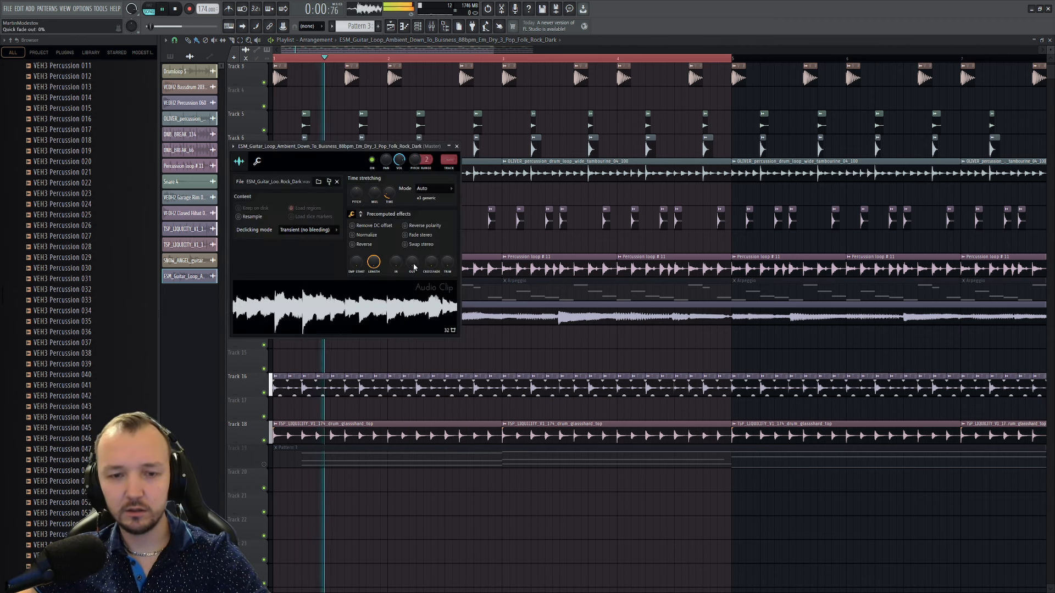
left_click(257, 161)
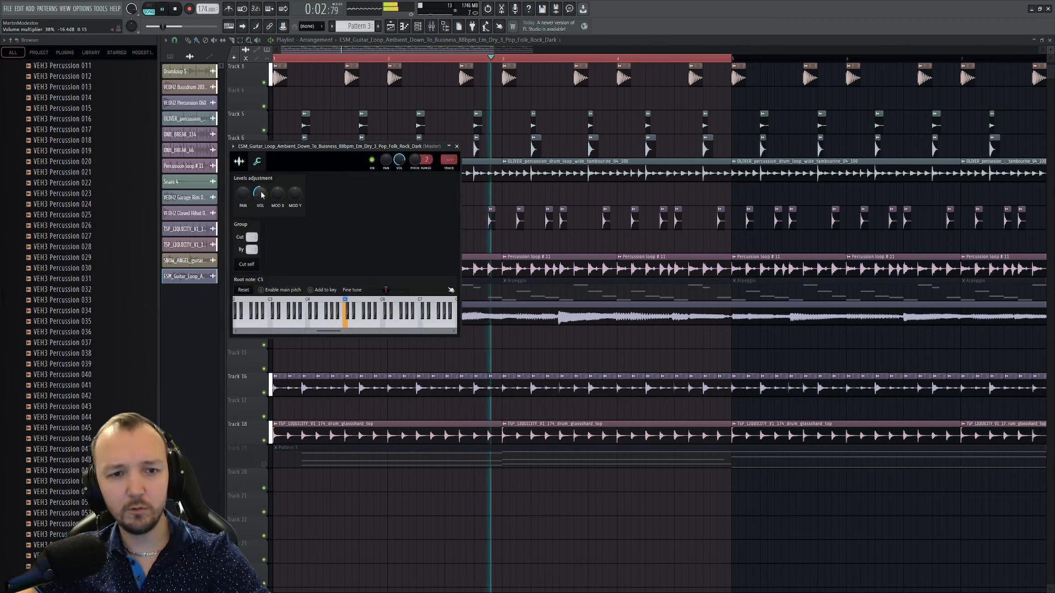
right_click(494, 484)
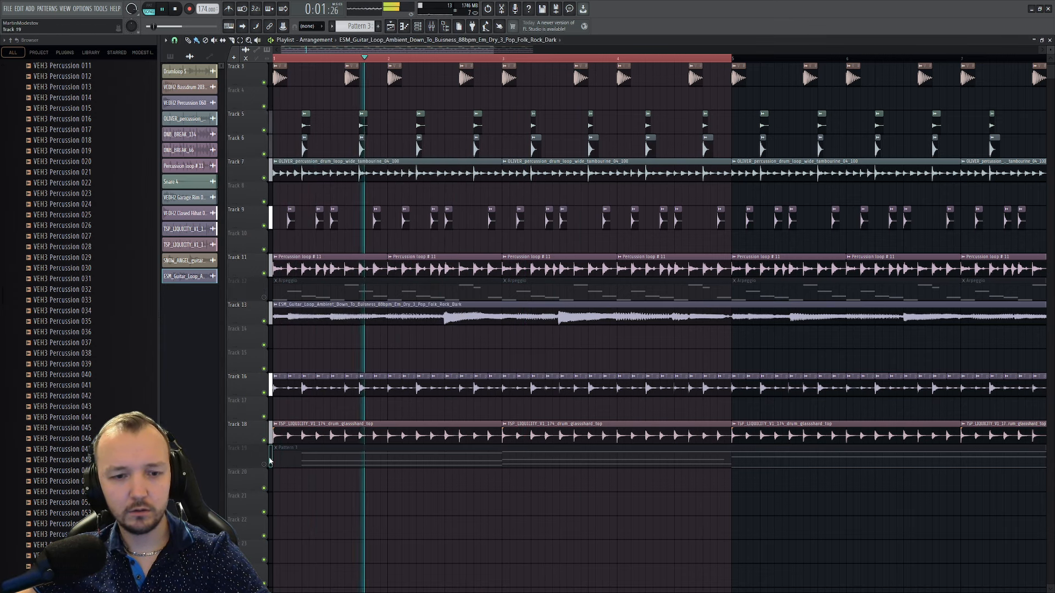
- Open Pattern 2's Sub bass notes, stop playback and delete all of them
left_click(170, 56)
double_click(181, 88)
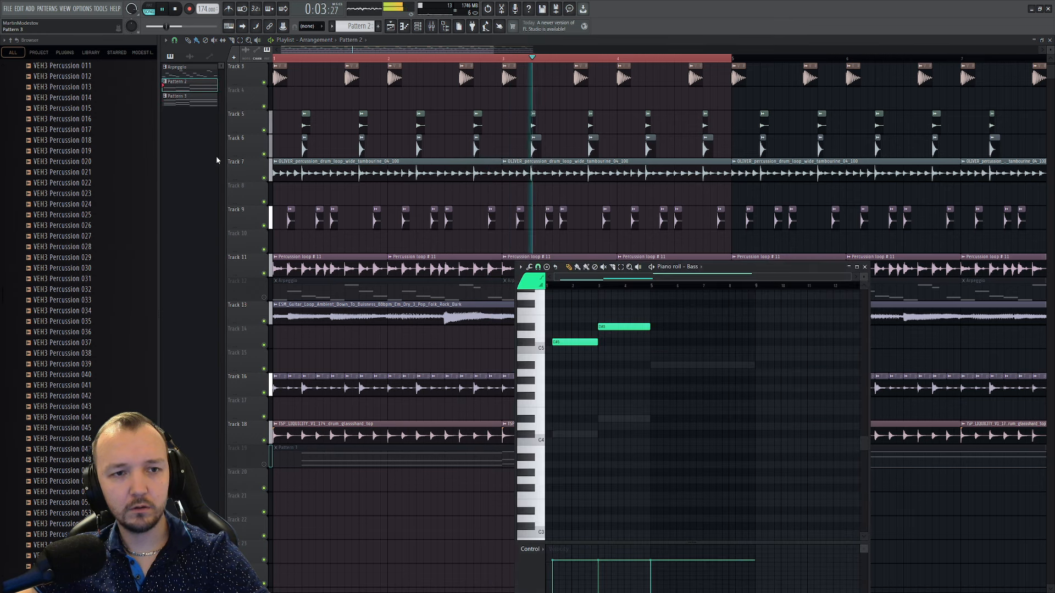
left_click(417, 27)
left_click(652, 182)
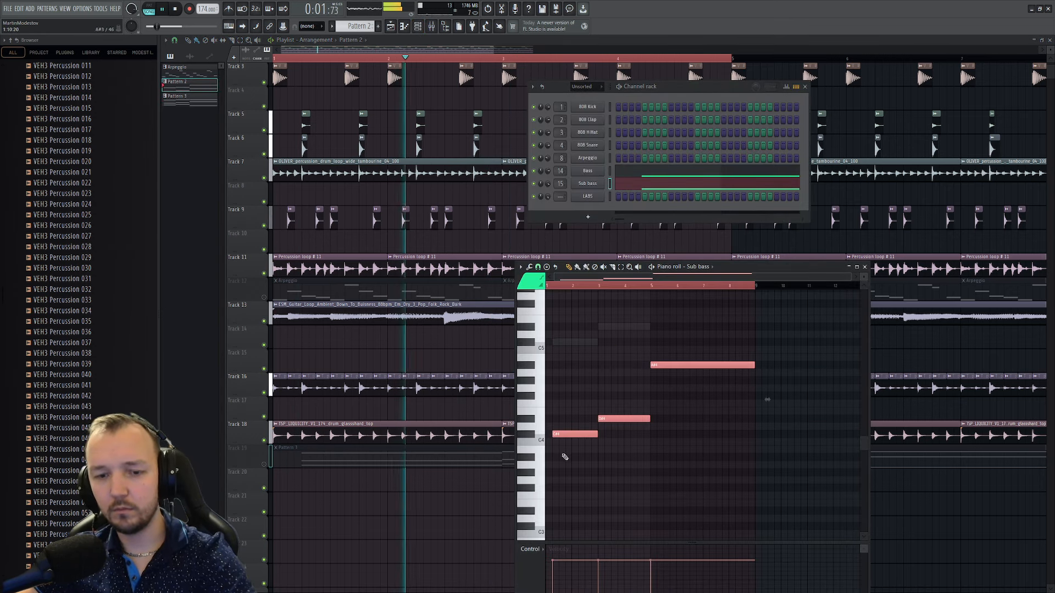
key("space")
key("Delete")
- Audition candidate sub bass root notes against the ESM guitar loop, clearing any test notes and stopping playback
left_click(553, 436)
right_click(553, 436)
key("space")
mouse_move(539, 406)
left_mouse_down()
mouse_move(536, 350)
mouse_move(495, 358)
mouse_move(554, 352)
mouse_move(553, 389)
left_mouse_up()
key("space")
left_click(560, 349)
right_click(555, 351)
key("space")
right_click(552, 389)
left_click(542, 390)
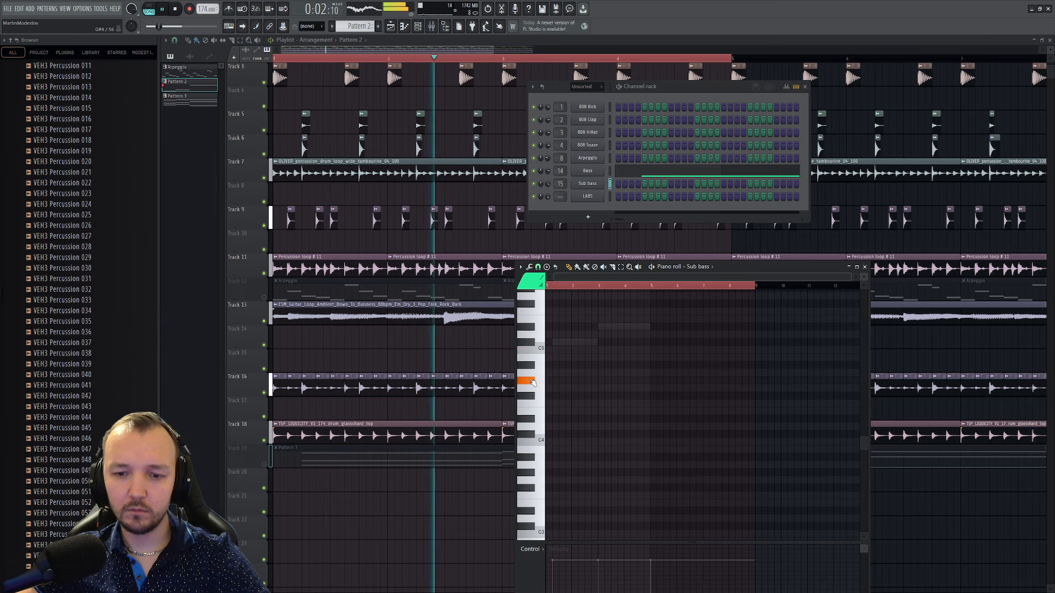
key("space")
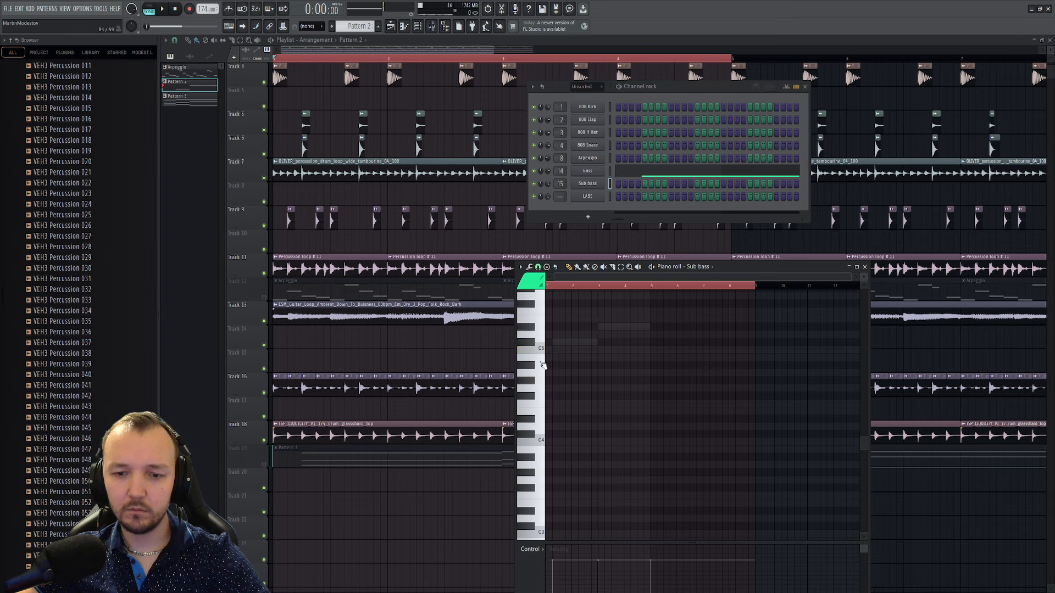
left_click(549, 388)
key("ctrl+z")
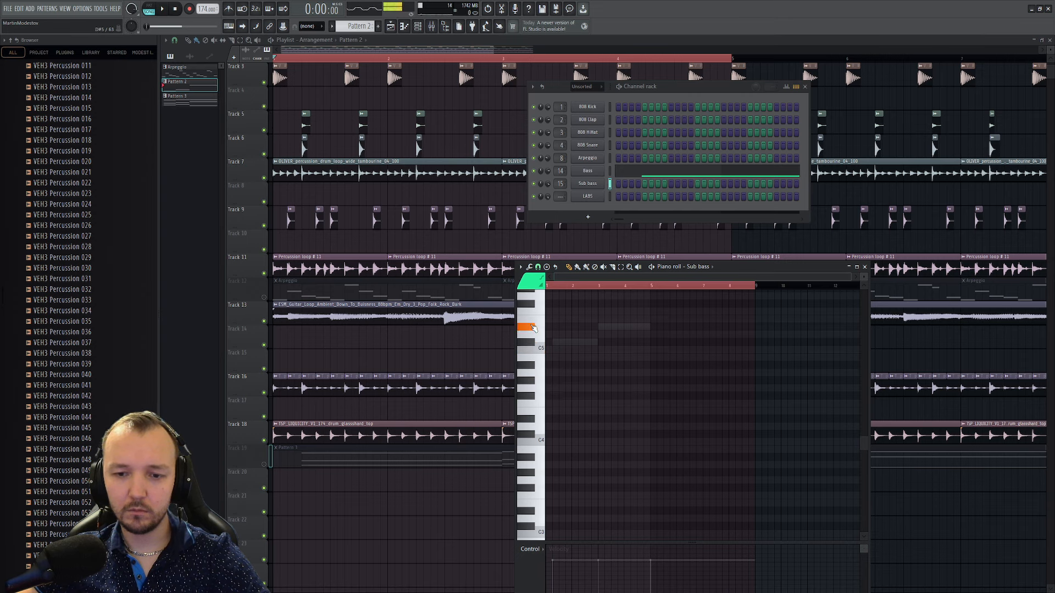
key("space")
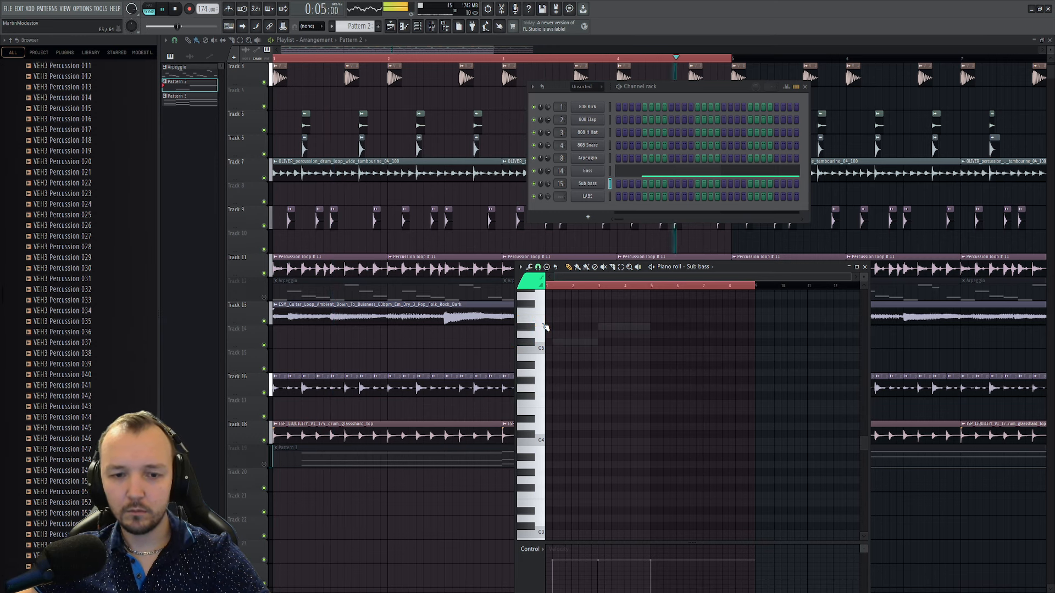
key("space")
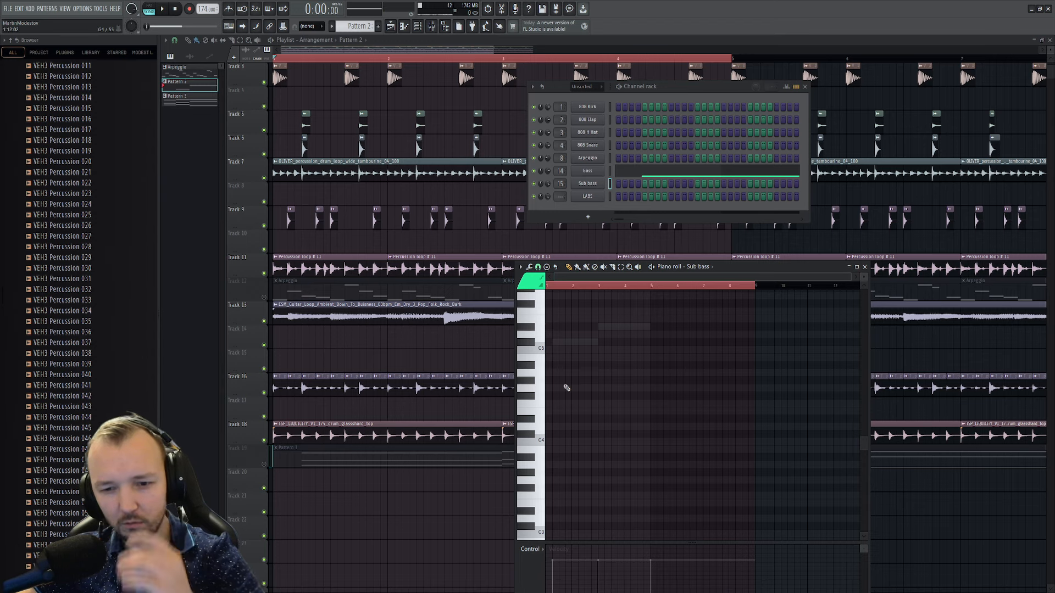
- Draw four two-bar Sub bass notes in Pattern 2: C5, G4, D5 and E5, and select them all
mouse_move(568, 350)
left_mouse_down()
mouse_move(545, 350)
mouse_move(755, 350)
mouse_move(597, 365)
mouse_move(656, 357)
mouse_move(555, 351)
mouse_move(603, 353)
mouse_move(596, 389)
left_mouse_up()
left_click(655, 333)
left_click_drag(653, 333, 649, 332)
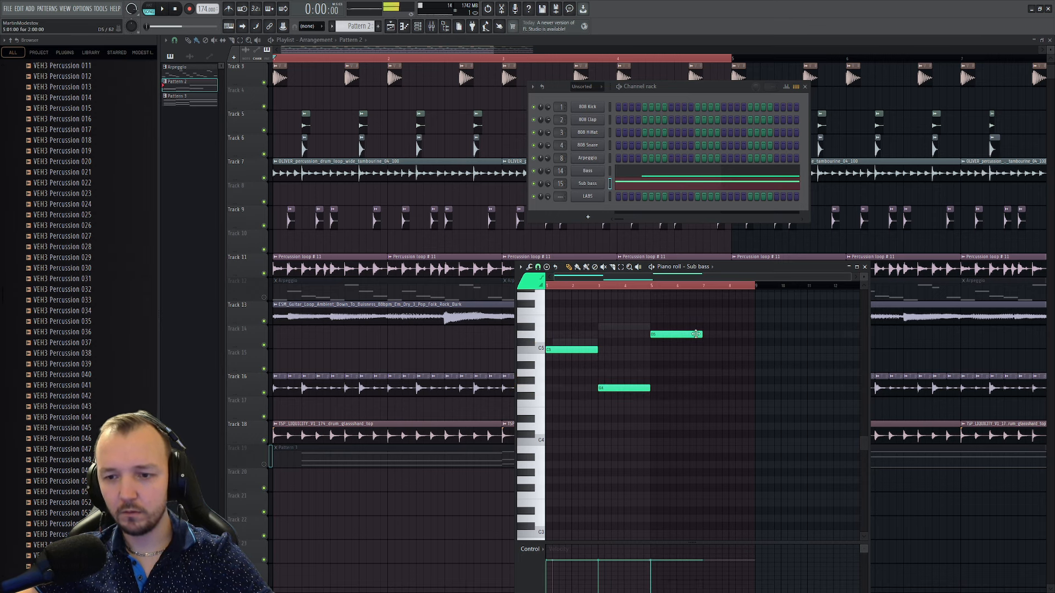
left_click_drag(710, 318, 702, 319)
key("ctrl+a")
- Replace the Bass channel's notes in Pattern 2 with a copy of the Sub bass notes
left_click(635, 174)
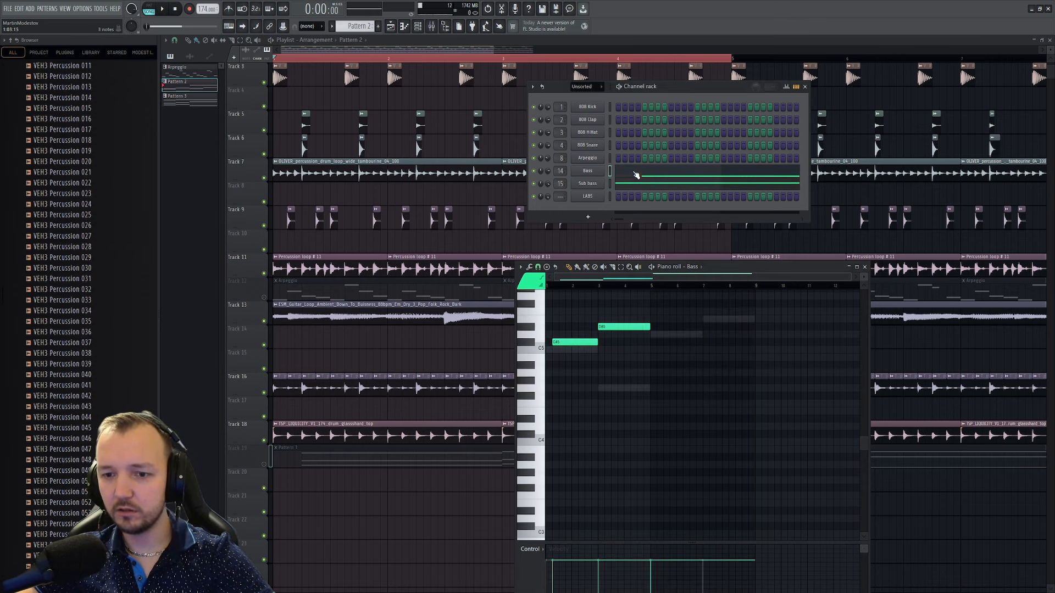
key("ctrl+a")
key("Delete")
key("ctrl+v")
- Start playback and place Pattern 2 at the beginning of Track 14
key("space")
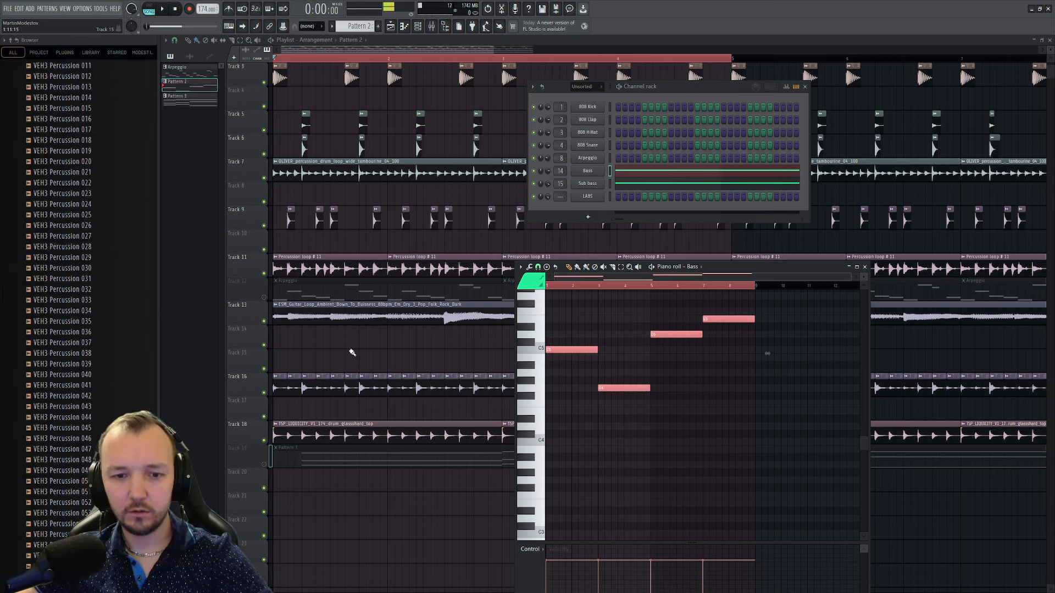
left_click_drag(354, 342, 273, 336)
scroll(406, 302, "down", 3)
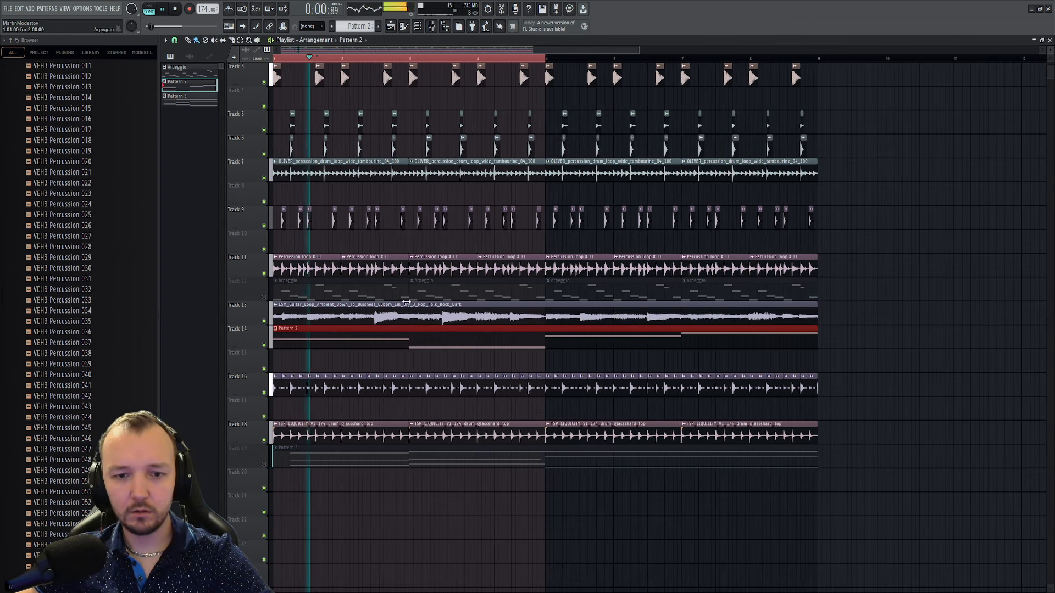
- Stop playback and rework the Bass line into consecutive one-bar notes C5, G4, D5 and E5
double_click(390, 338)
key("space")
left_click_drag(602, 334, 548, 365)
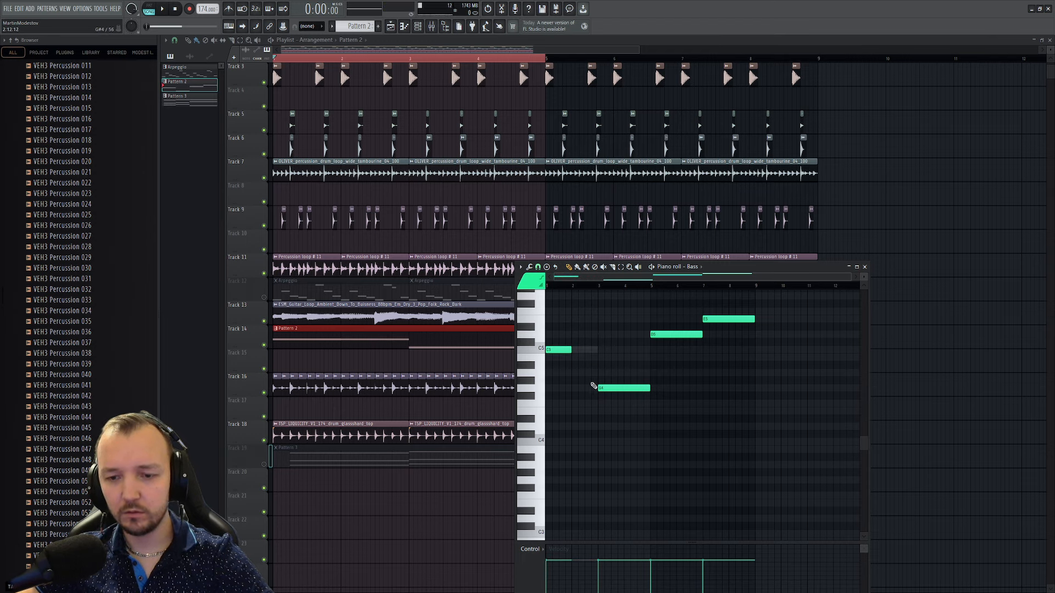
left_click_drag(617, 386, 593, 388)
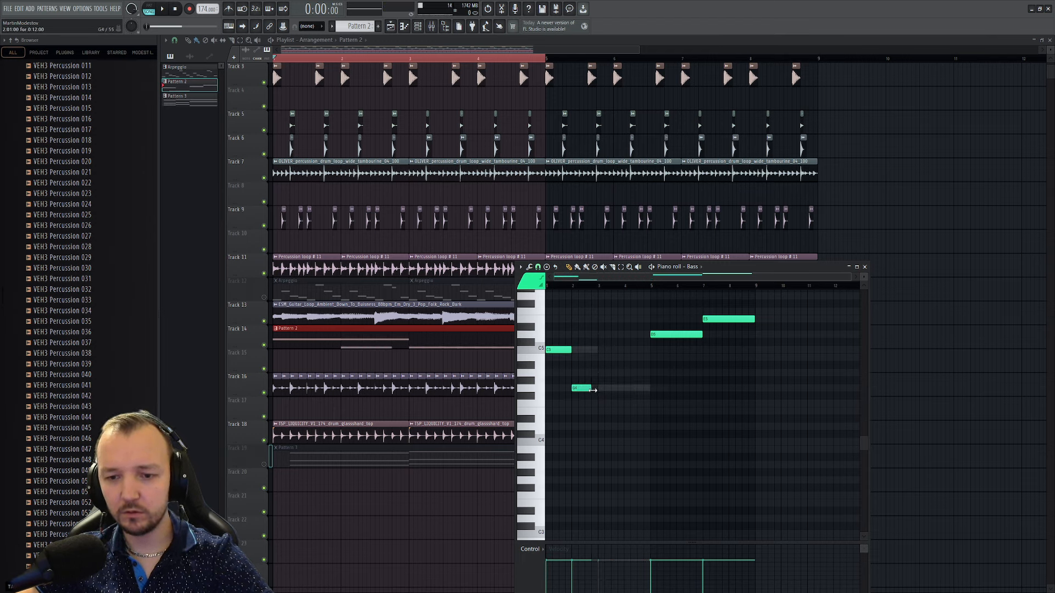
right_click(681, 335)
left_click(605, 334)
left_click(633, 320)
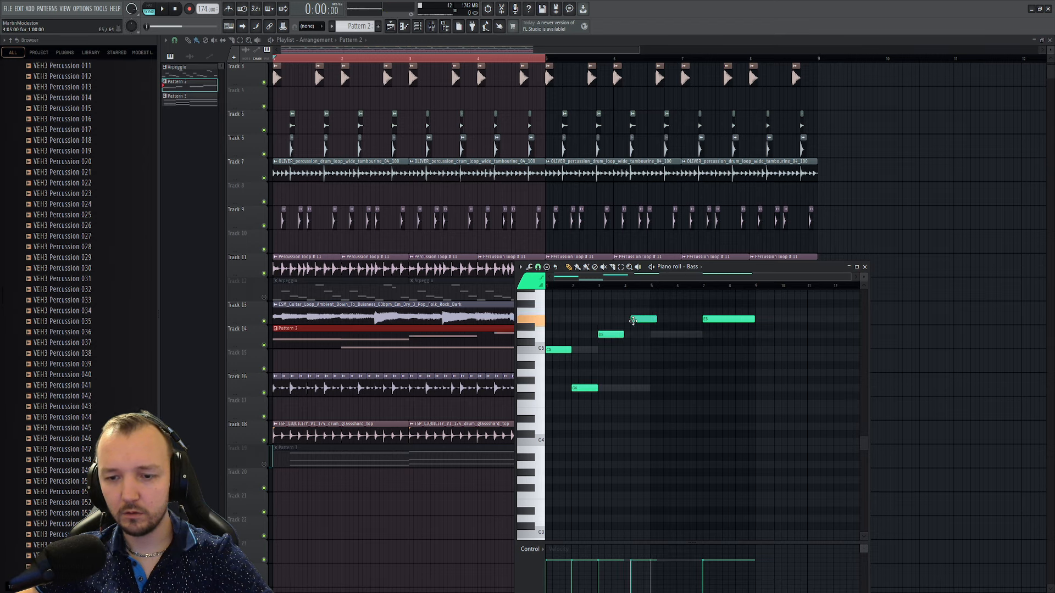
right_click(726, 317)
- Replace the Sub bass notes with a copy of the one-bar Bass notes and start playback
double_click(581, 351)
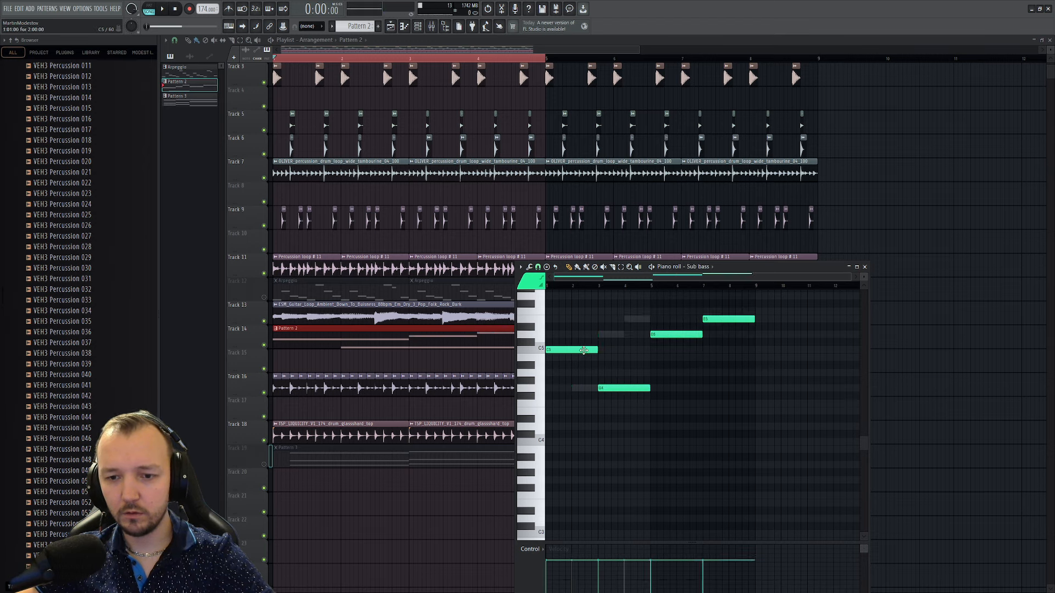
double_click(614, 337)
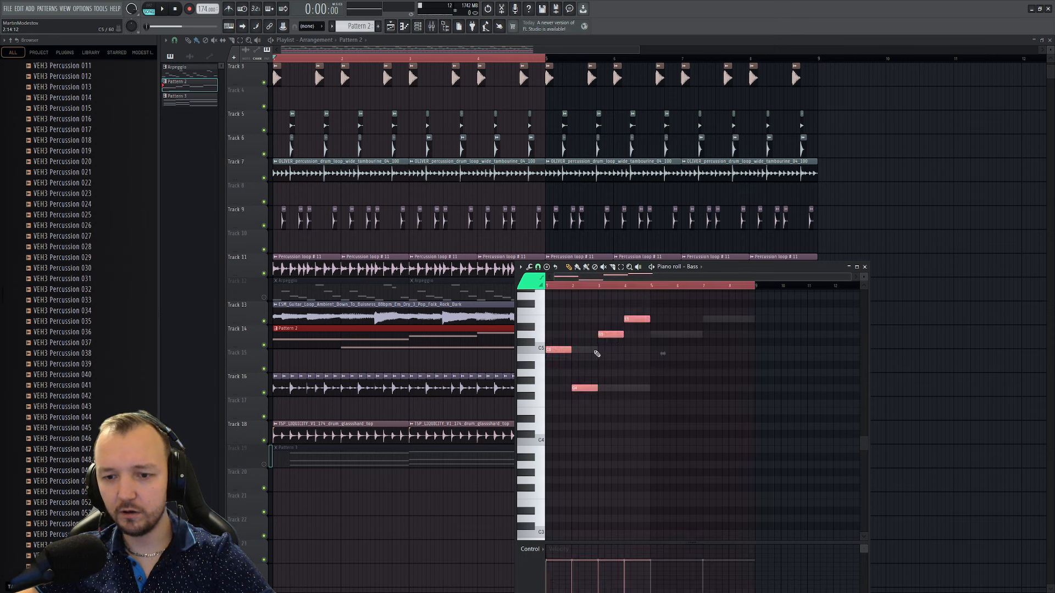
right_click(595, 352)
right_click(595, 351)
key("ctrl+a")
key("Delete")
key("ctrl+v")
key("space")
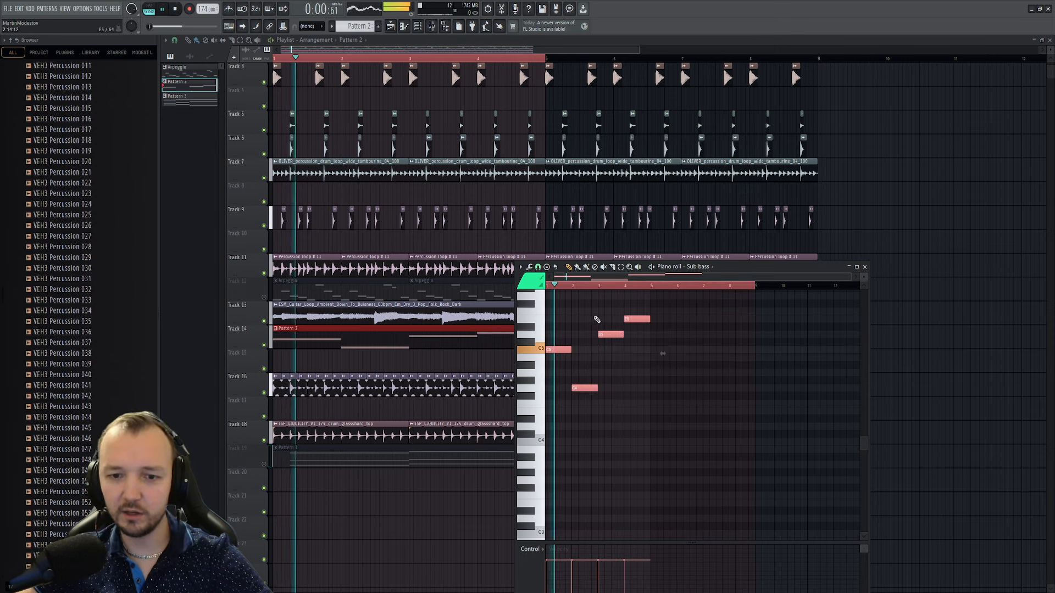
- Adjust the Bass synth's filter cutoff and set the Sub bass channel volume to -9.7 dB
key("F6")
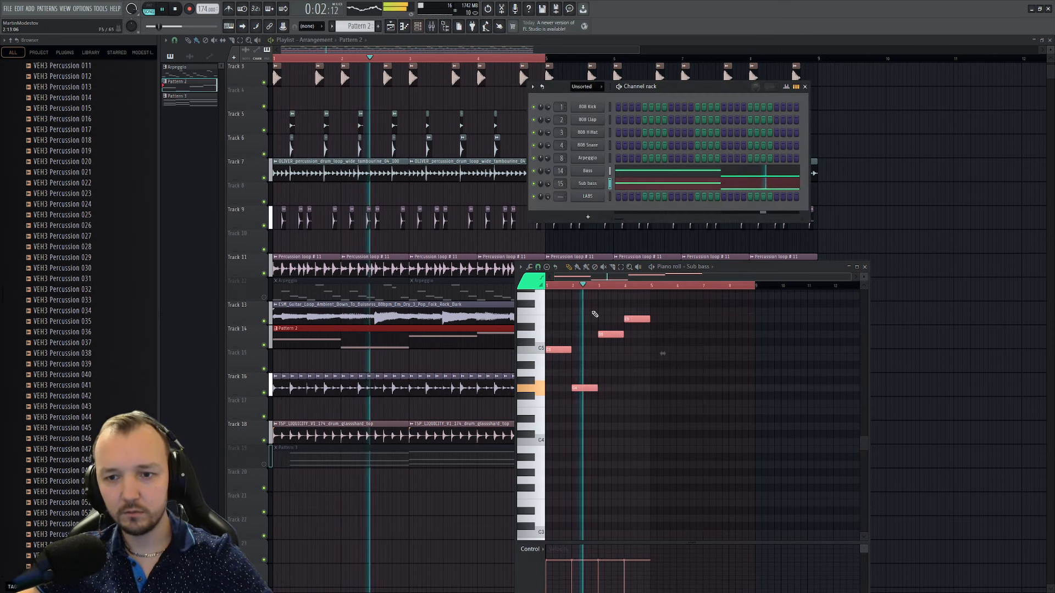
left_click(587, 171)
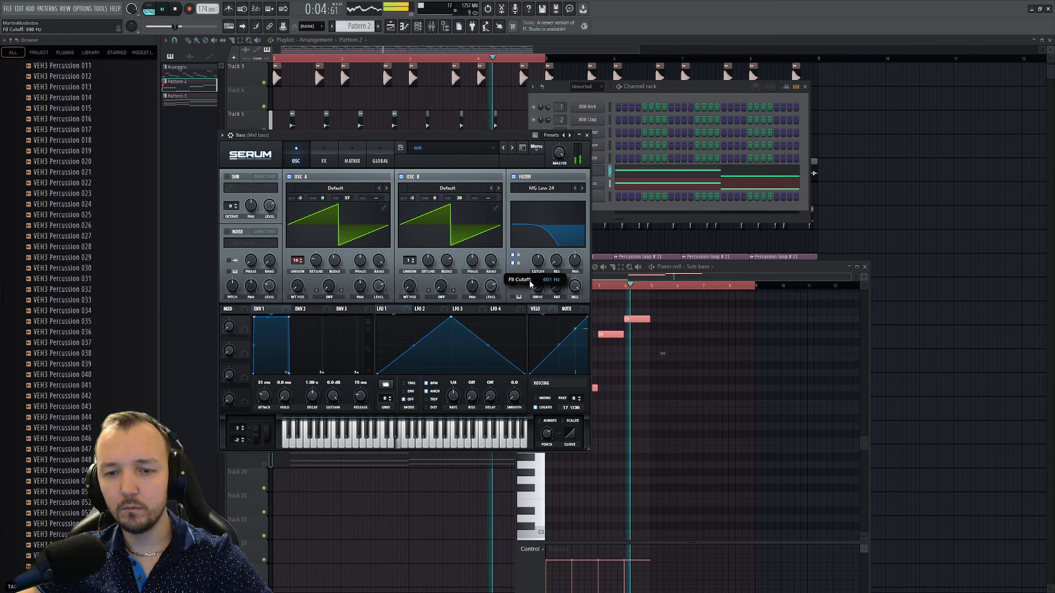
left_click(547, 185)
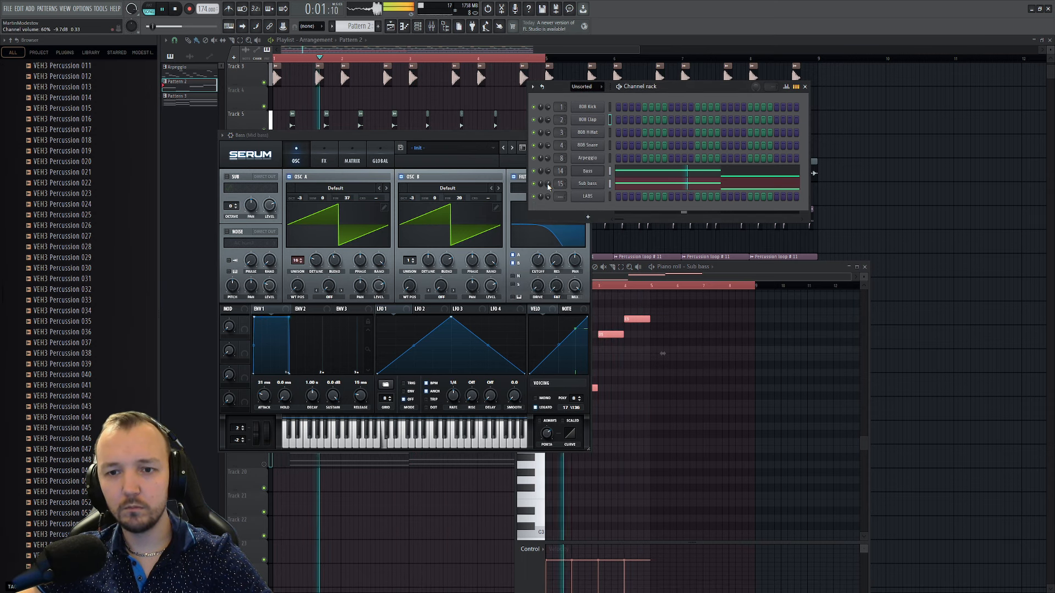
left_click(682, 419, "ctrl")
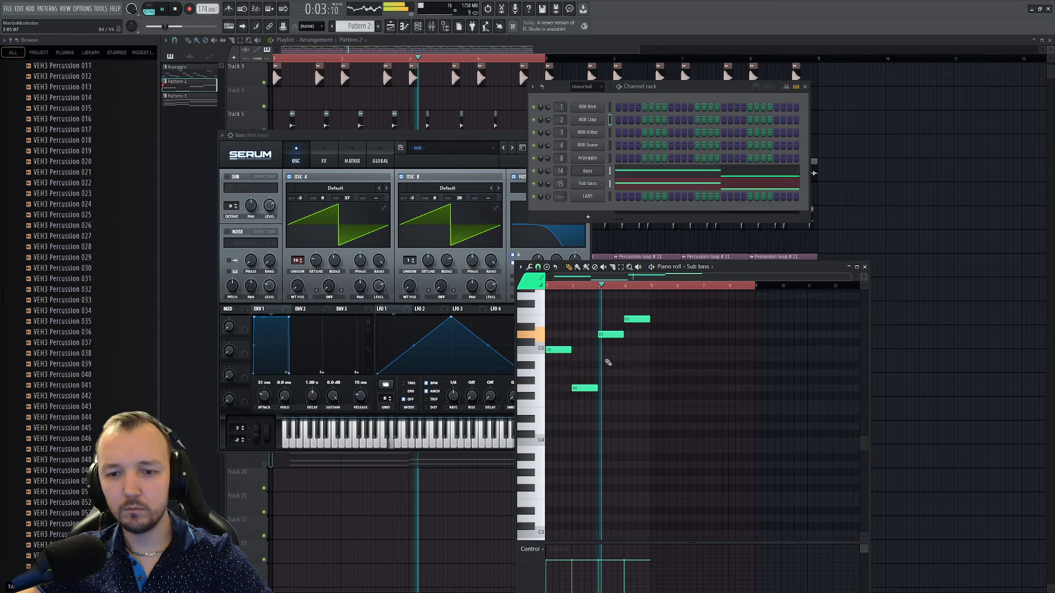
- Listen to the arrangement with the Pattern 2 bass line on Track 14, select its clip and stop playback
right_click(909, 386)
scroll(264, 361, "up", 2)
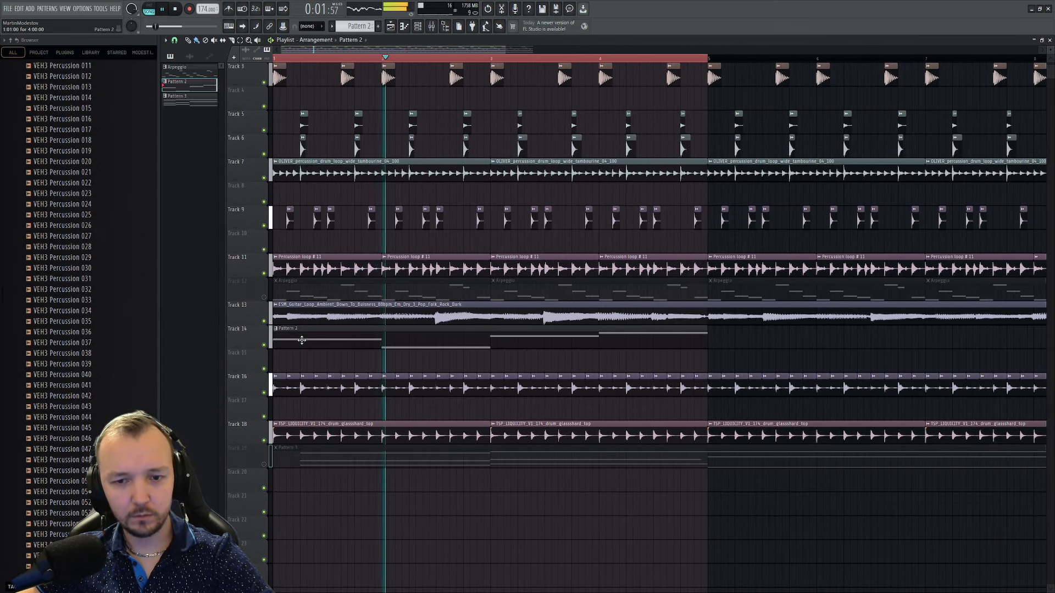
scroll(301, 340, "down", 3)
left_click_drag(494, 358, 370, 325)
key("space")
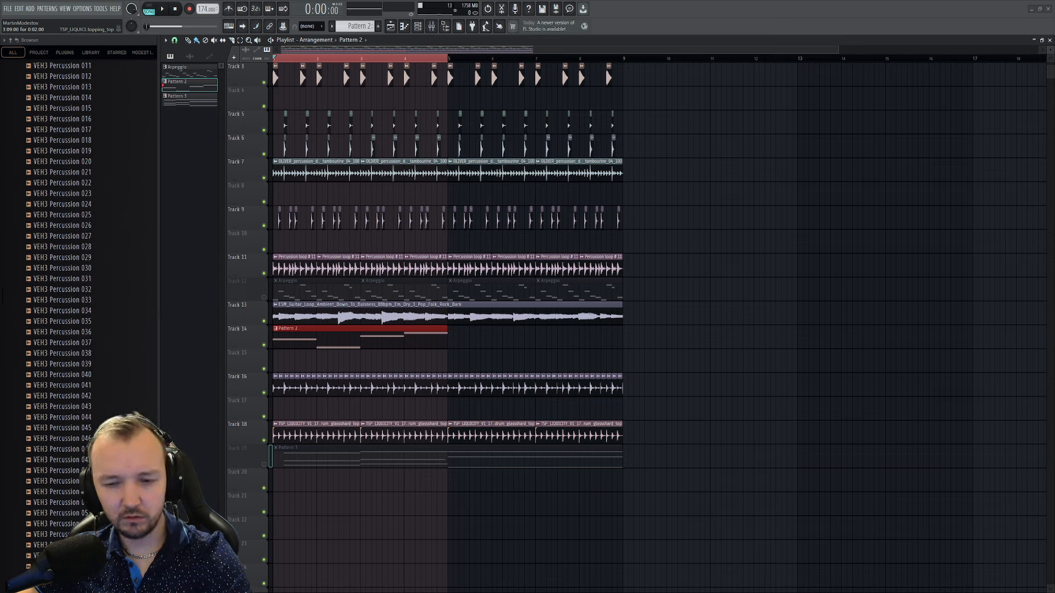
- Place the ESM_Guitar_Loop_Ambient_Rain_Delay sample at the start of Track 21 and time-stretch it to eight bars
left_click_drag(1054, 337, 284, 503)
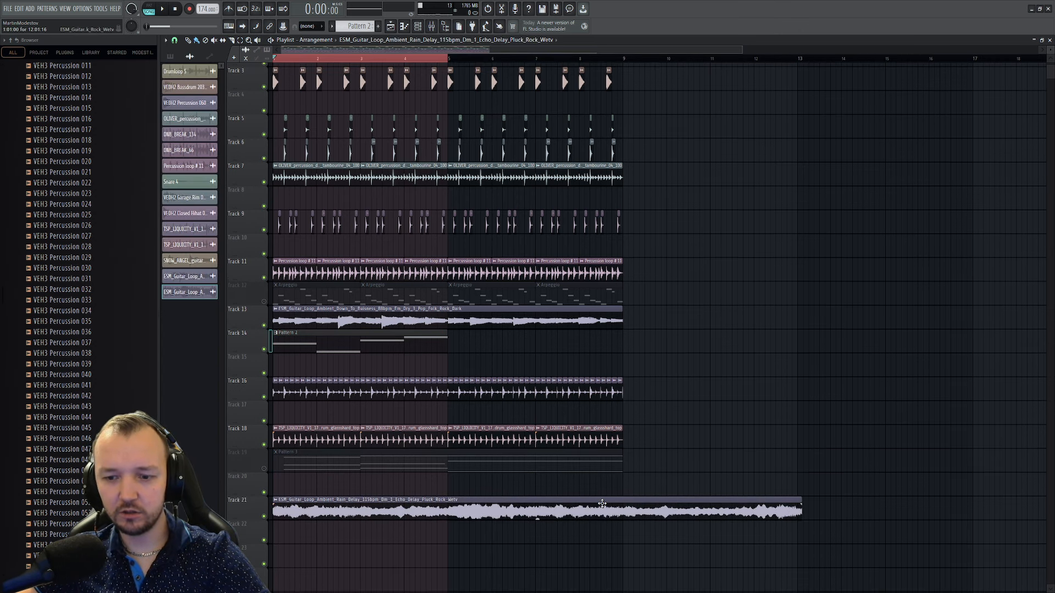
double_click(593, 496)
left_click_drag(400, 204, 400, 181)
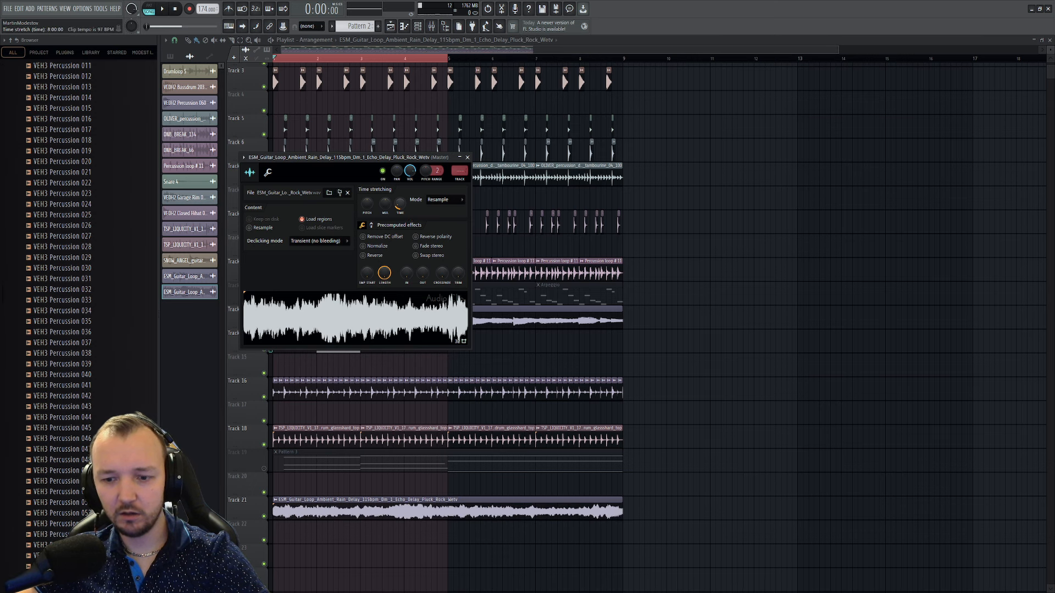
left_click(264, 516)
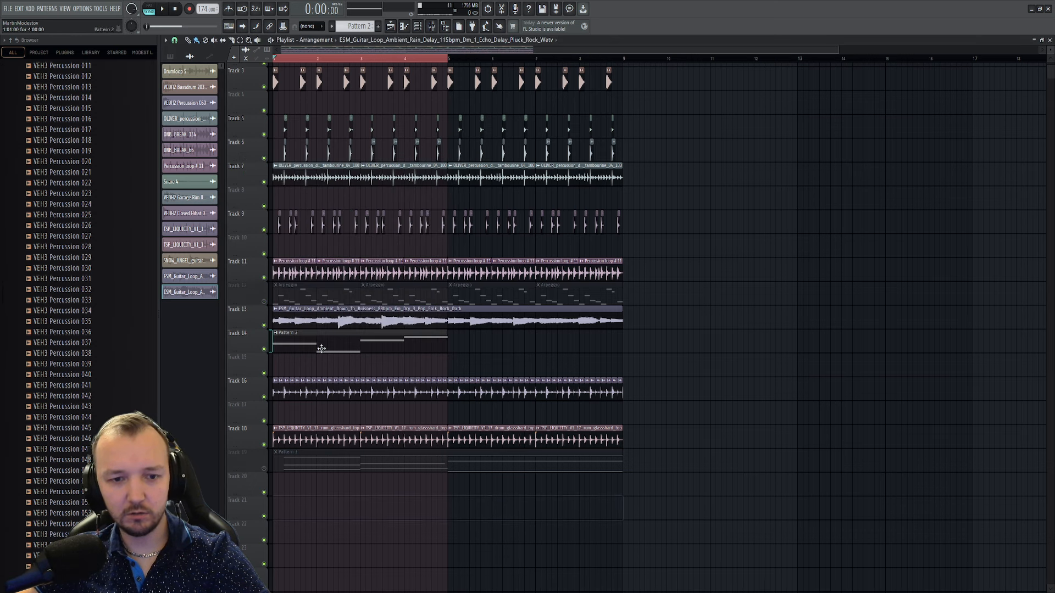
left_click(263, 516)
- Delete all Bass and Sub bass notes from Pattern 2
double_click(309, 344)
key("ctrl+a")
key("alt+m")
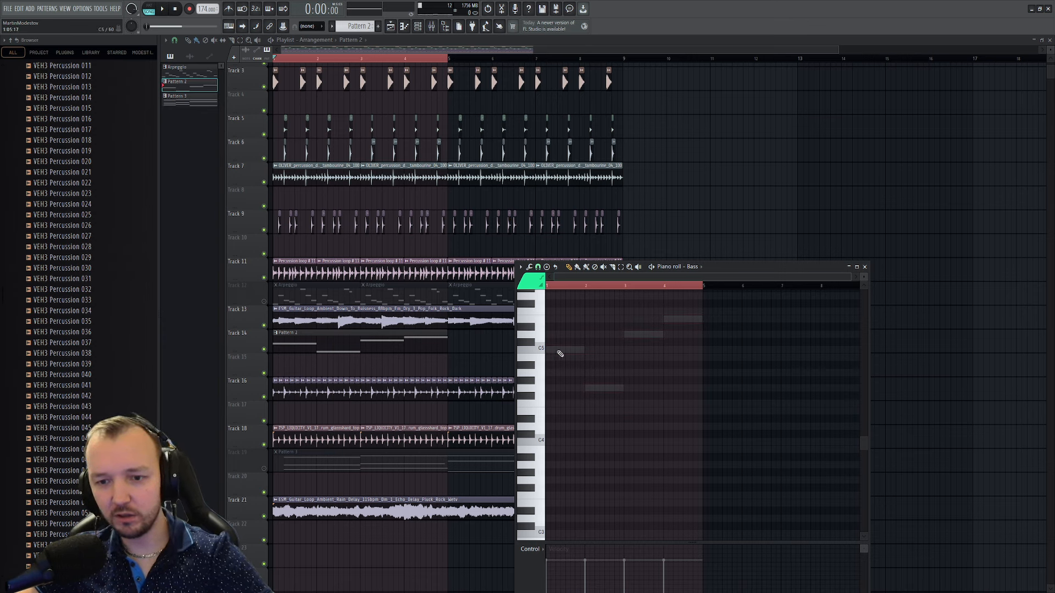
right_click(559, 351)
right_click(559, 350)
key("ctrl+a")
key("Delete")
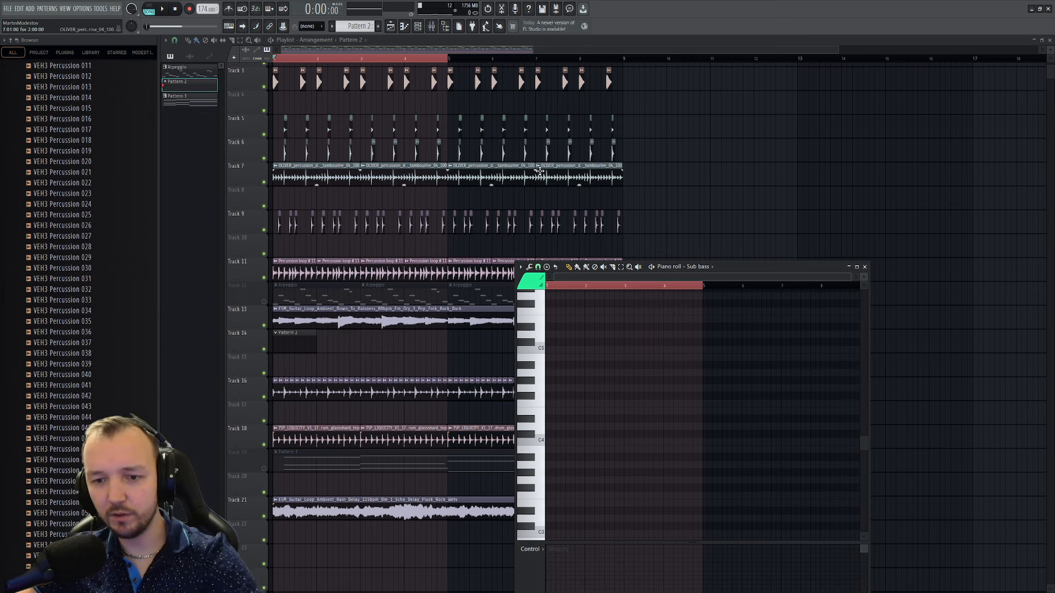
- Set the Rain_Delay guitar loop's volume multiplier to 48% during playback and close its sample settings
left_click(418, 28)
key("space")
key("space")
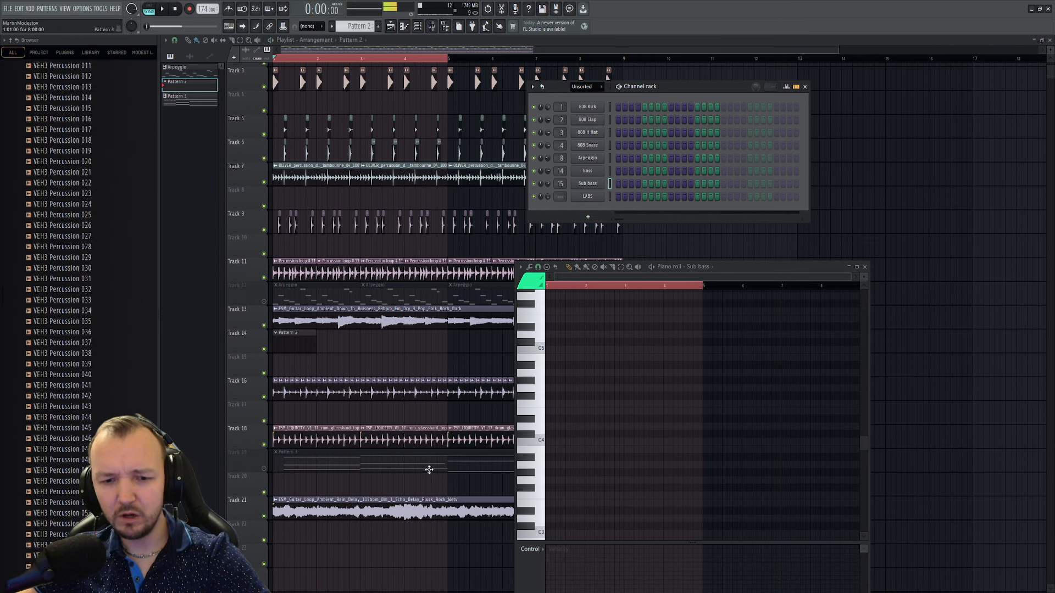
double_click(419, 498)
left_click(268, 172)
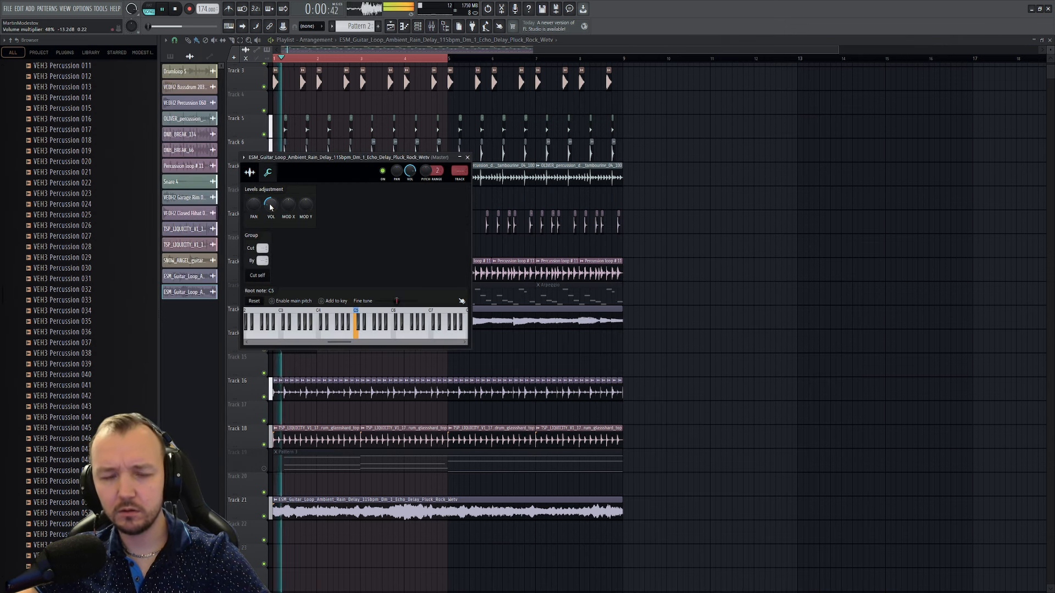
left_click(417, 26)
left_click(417, 26)
key("Escape")
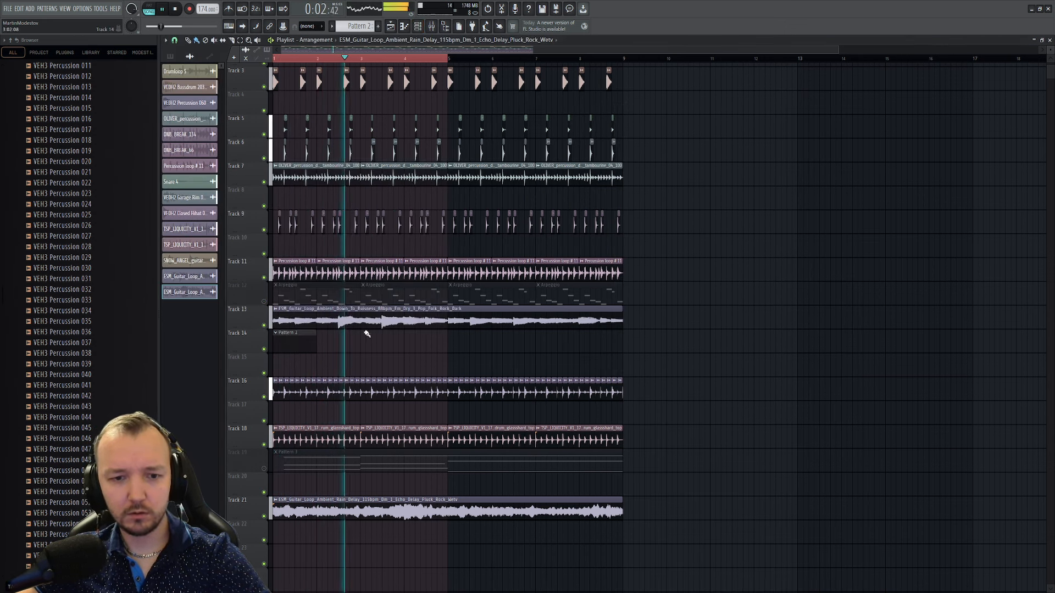
- Delete the Down_To_Business guitar clip from Track 13 and extend the playback selection to the full eight bars
right_click(456, 324)
left_click(418, 27)
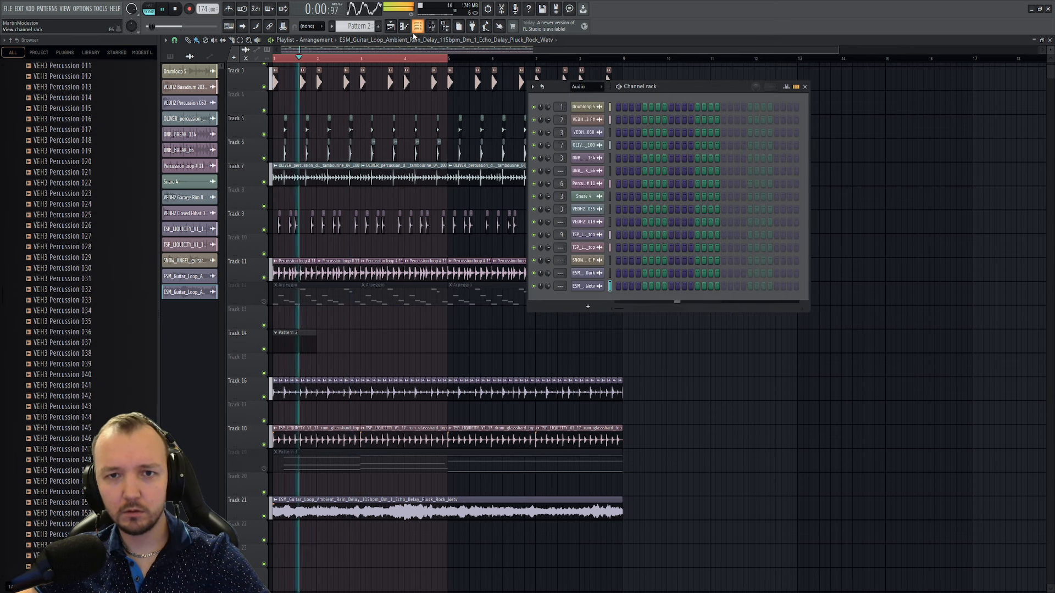
scroll(580, 88, "up", 1)
left_click_drag(624, 59, 272, 68)
left_click(754, 353)
- List all channels in the channel rack and open the Bass channel's piano roll for Pattern 2
double_click(301, 338)
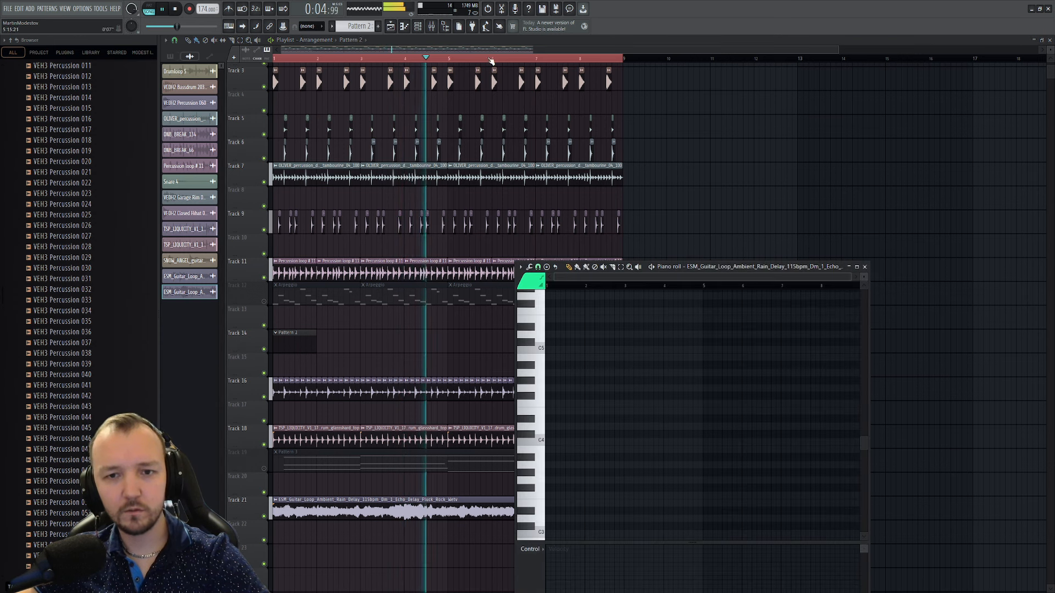
key("F6")
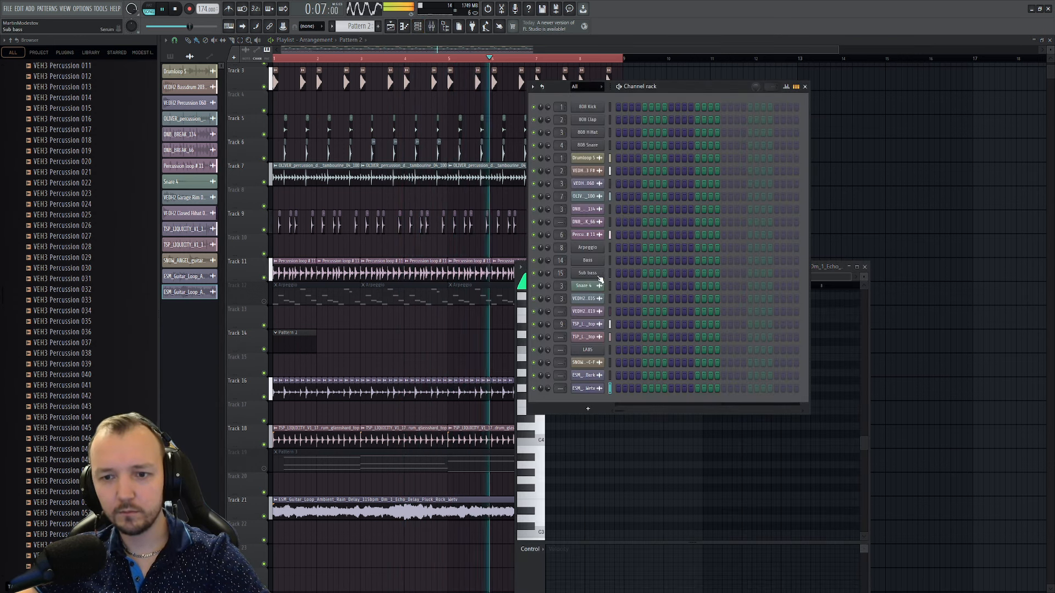
left_click(588, 261)
right_click(599, 263)
left_click(610, 270)
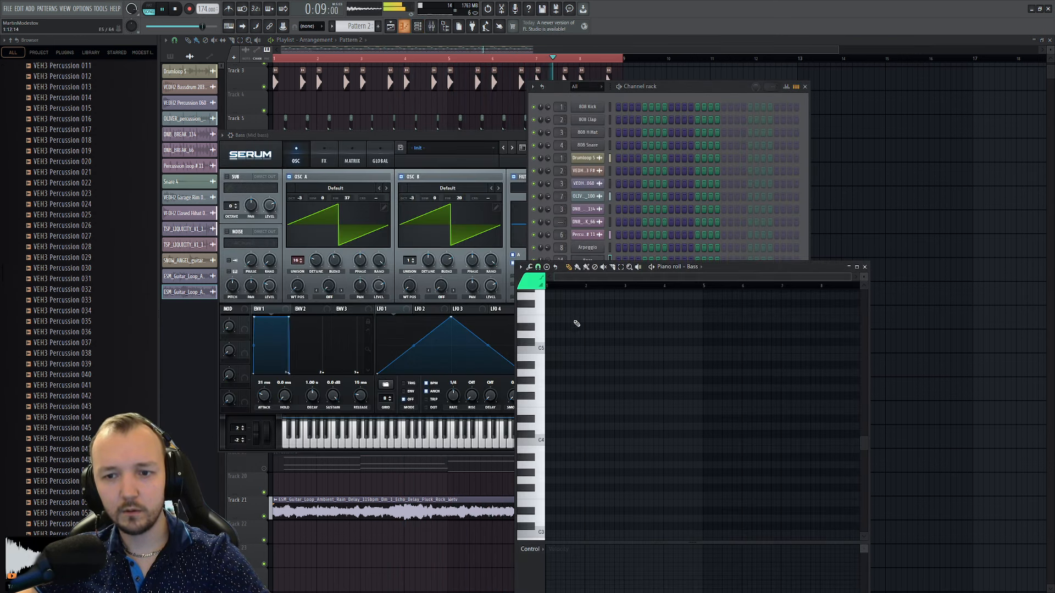
- Audition different Bass pitches on the piano roll keyboard against the playing guitar loop and drums
left_click(547, 389)
right_click(549, 388)
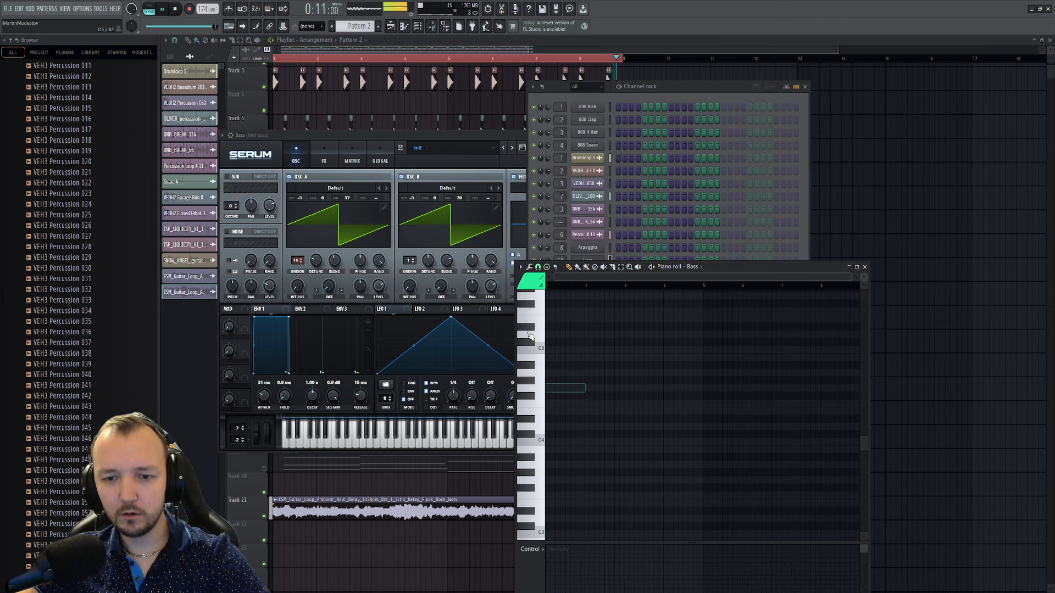
left_click(543, 328)
left_click(539, 341)
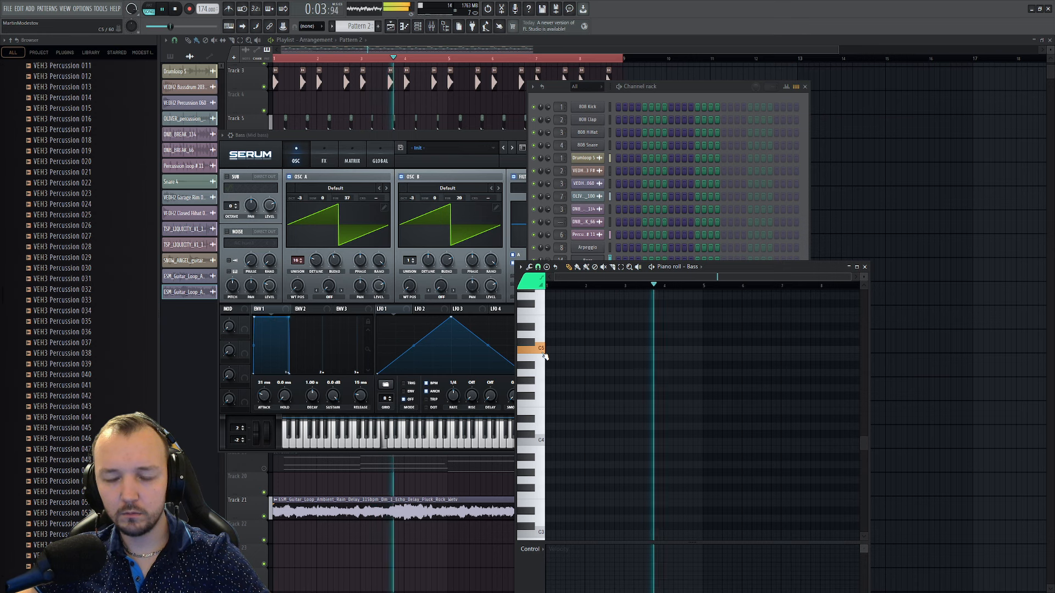
left_click(543, 299)
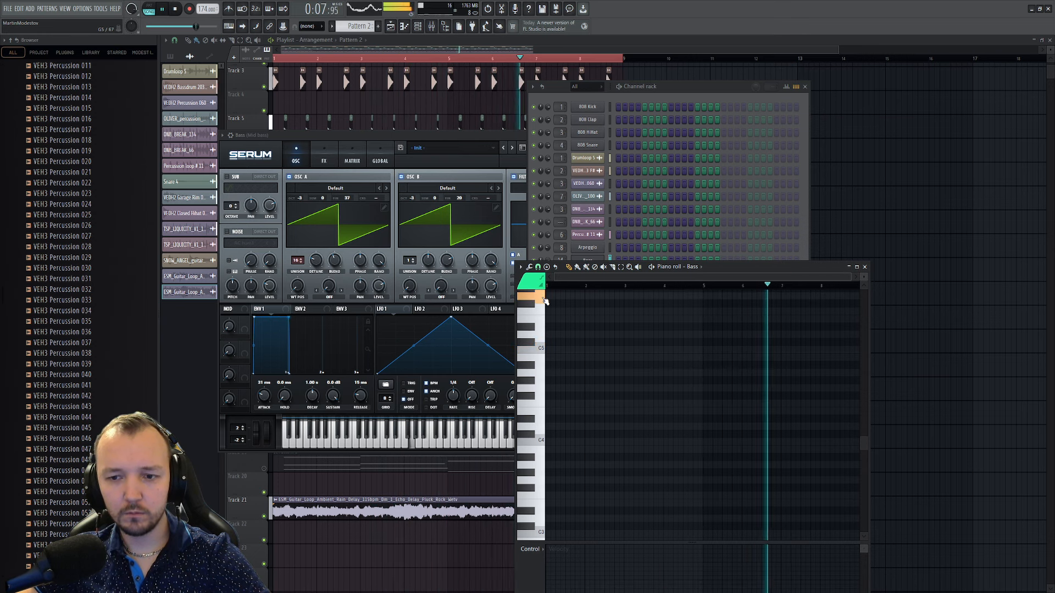
left_click(543, 311)
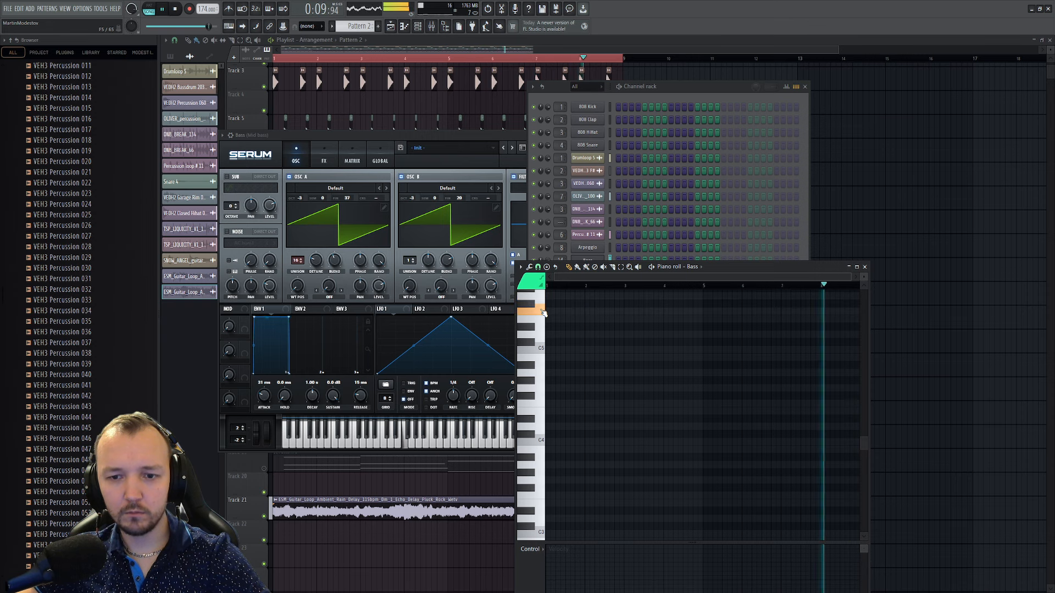
left_click(541, 342)
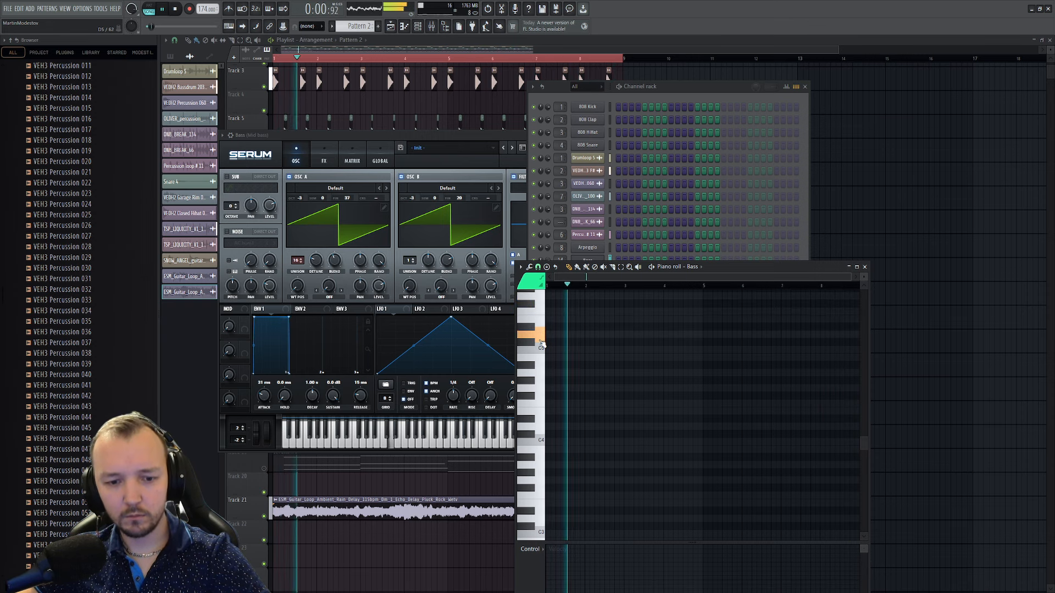
left_click(543, 357)
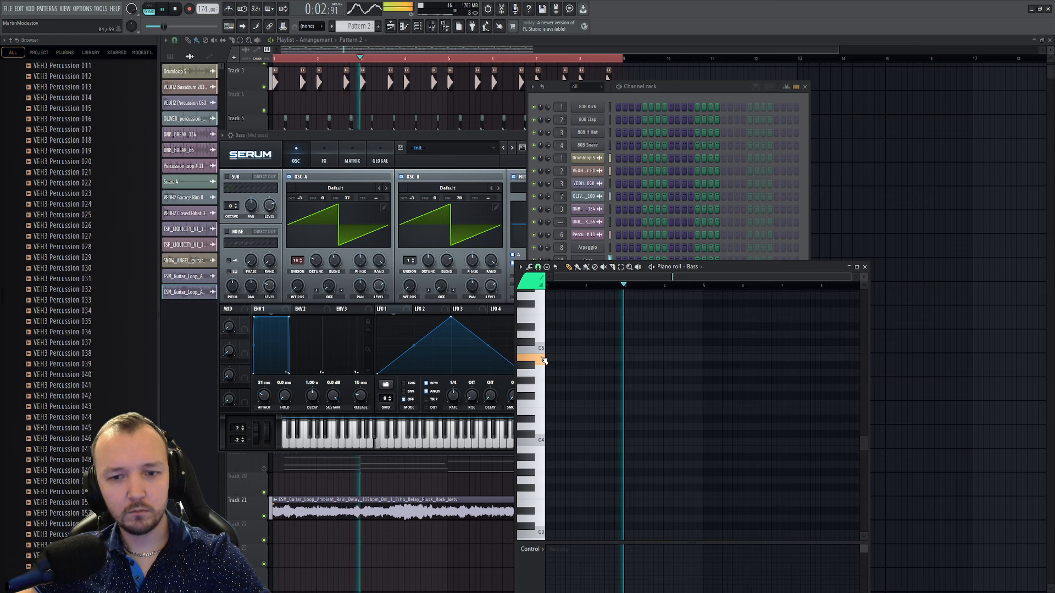
left_click(545, 349)
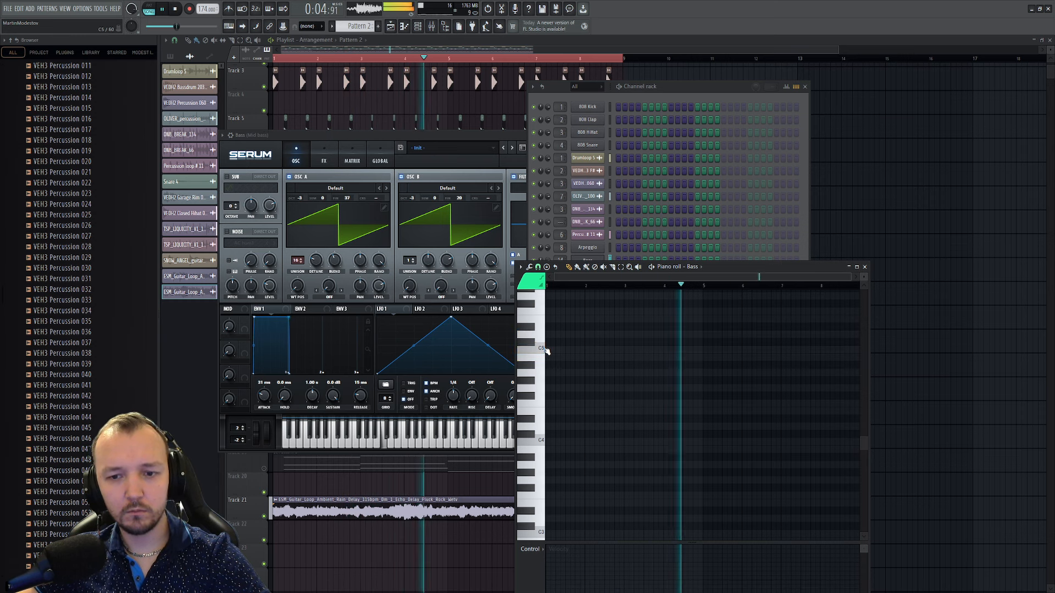
scroll(545, 351, "up", 3)
left_click(530, 347)
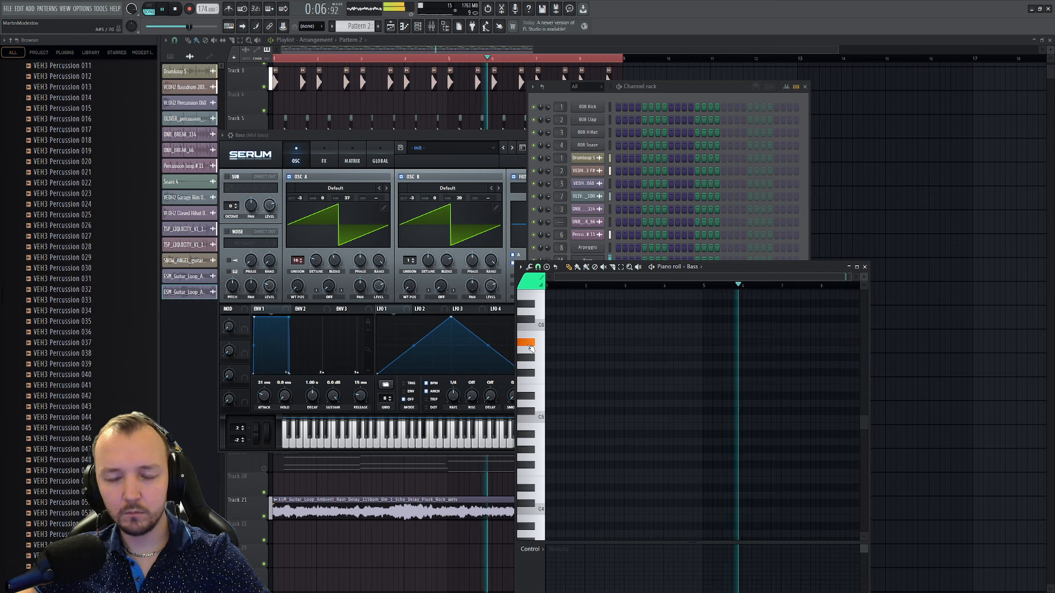
left_click(544, 319)
left_click_drag(547, 324, 548, 324)
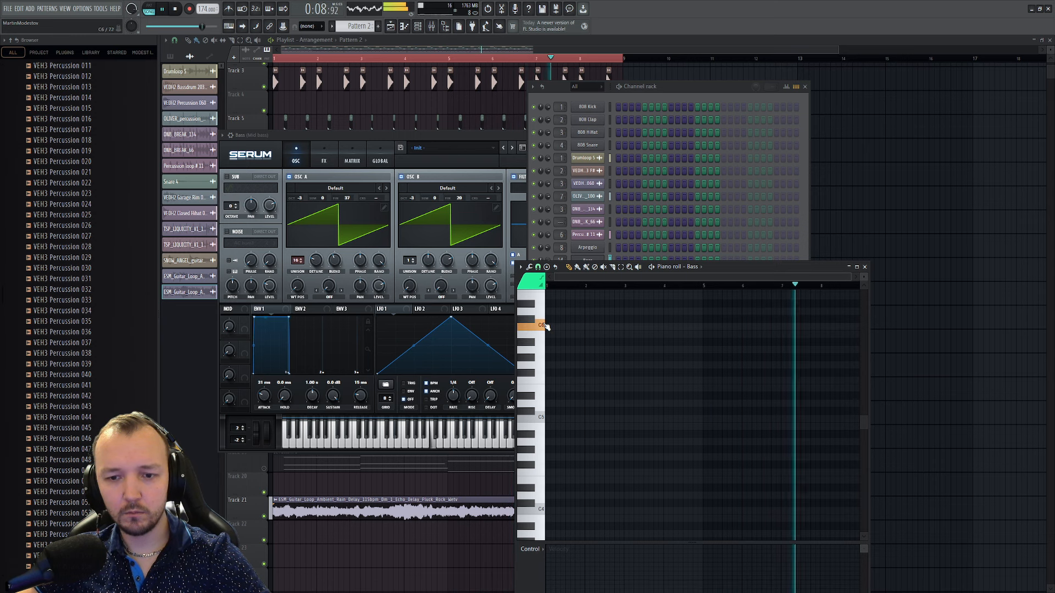
- Stop playback and write four consecutive two-bar Bass notes from bar 1: D5, C5, G5 and A#5
key("space")
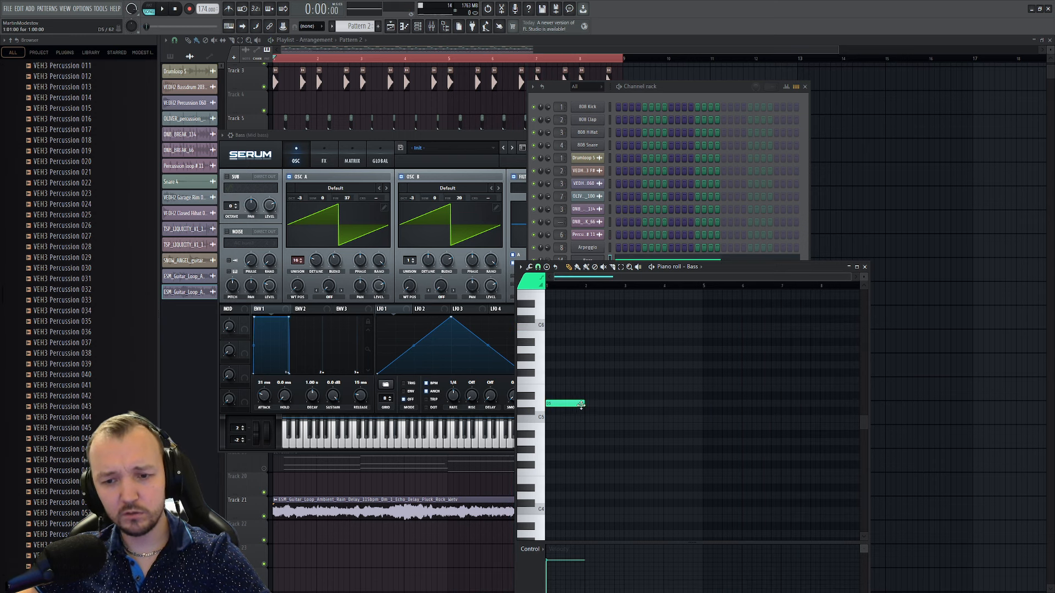
left_click_drag(628, 404, 623, 405)
left_click_drag(624, 424, 625, 412)
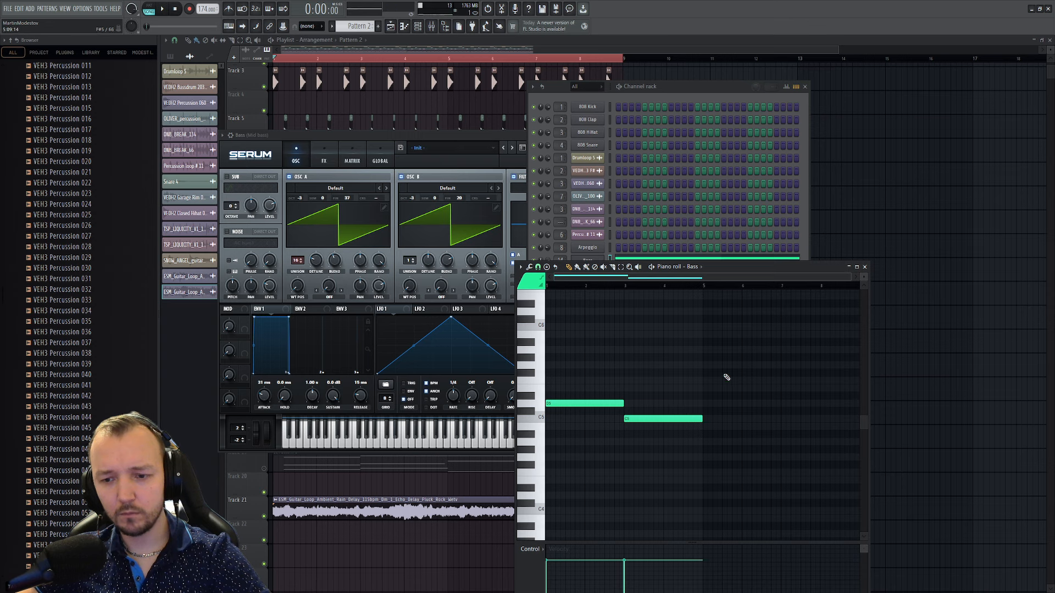
left_click_drag(726, 377, 734, 363)
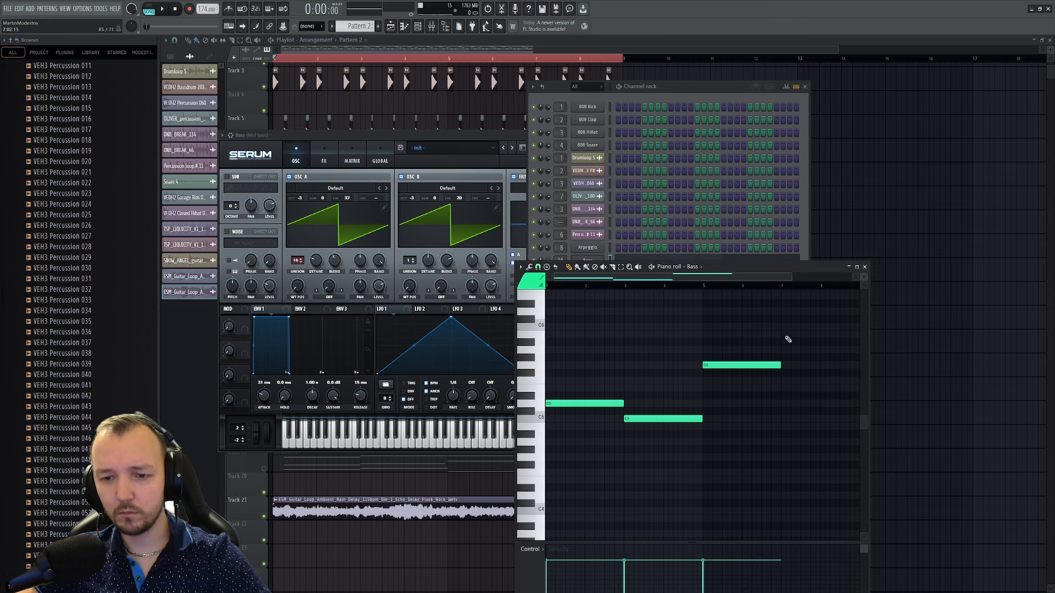
left_click_drag(783, 340, 780, 341)
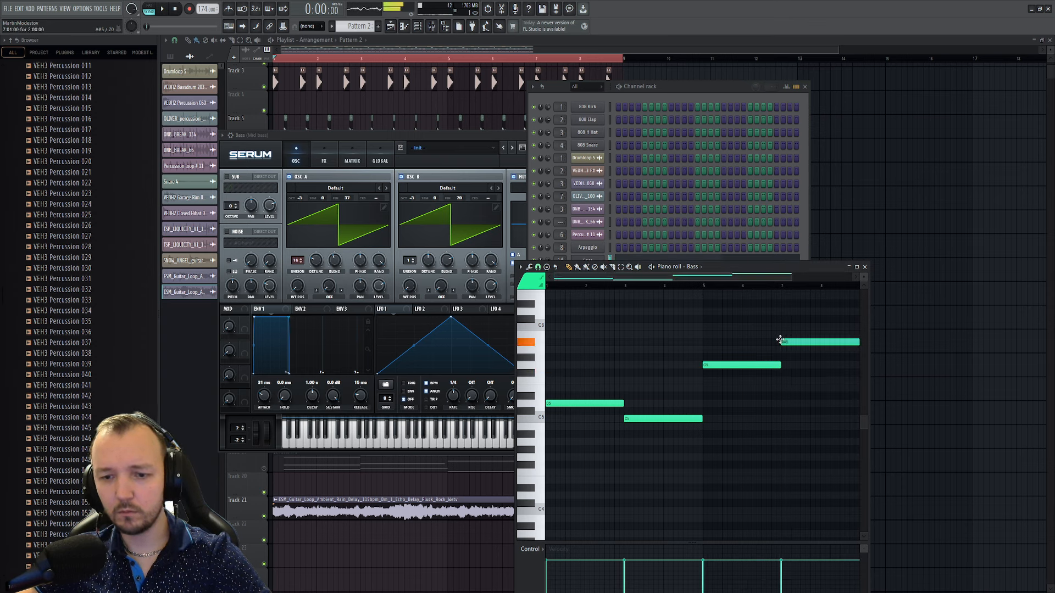
- Duplicate the Bass phrase from bar 9 and rework the copy into two-bar notes D5, C5, A#5 and C6
key("ctrl+a")
scroll(609, 393, "down", 2)
left_click_drag(564, 403, 772, 402)
scroll(746, 400, "down", 2)
right_click(746, 400)
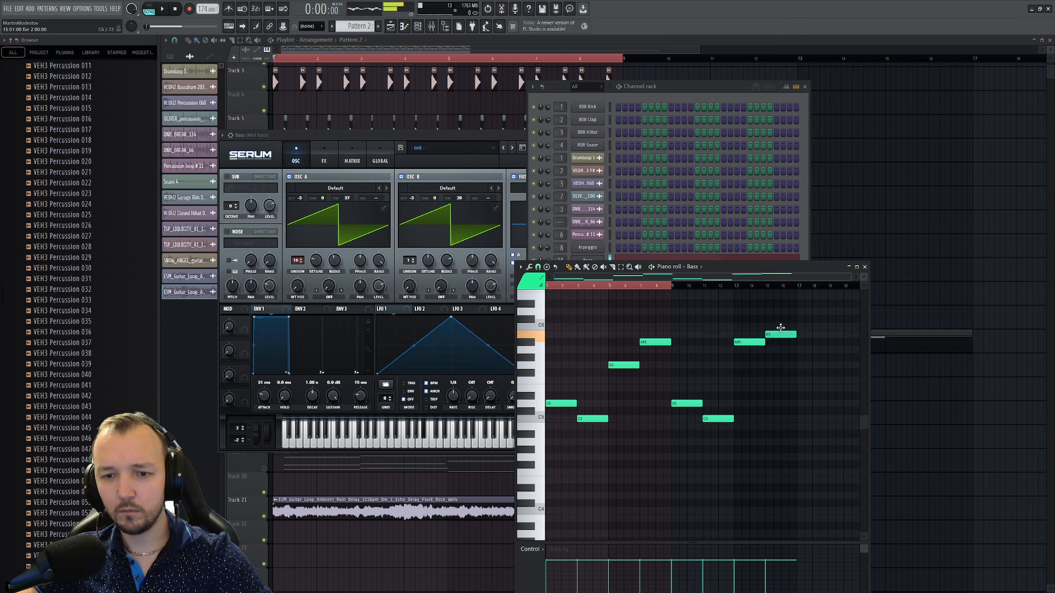
left_click_drag(781, 321, 780, 417)
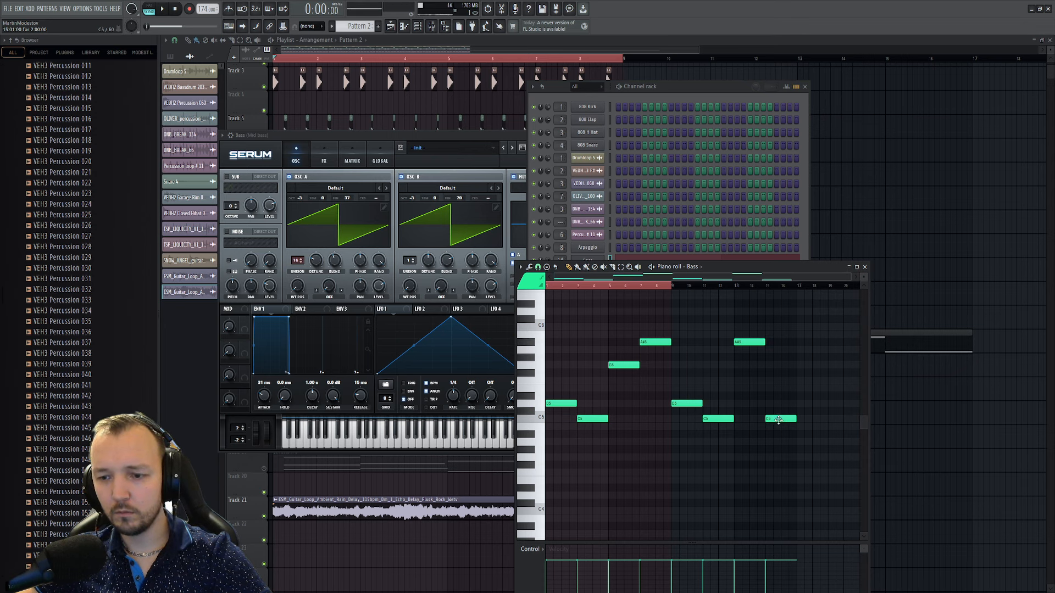
right_click(776, 420)
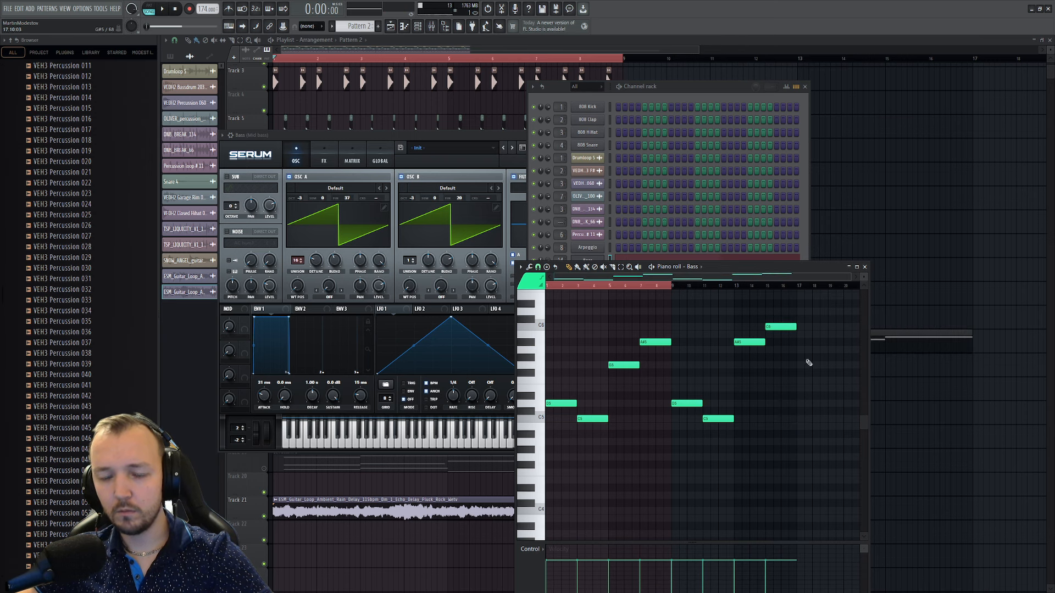
- Copy all the Bass notes into the Sub bass channel's piano roll
key("ctrl+a")
left_click(613, 197)
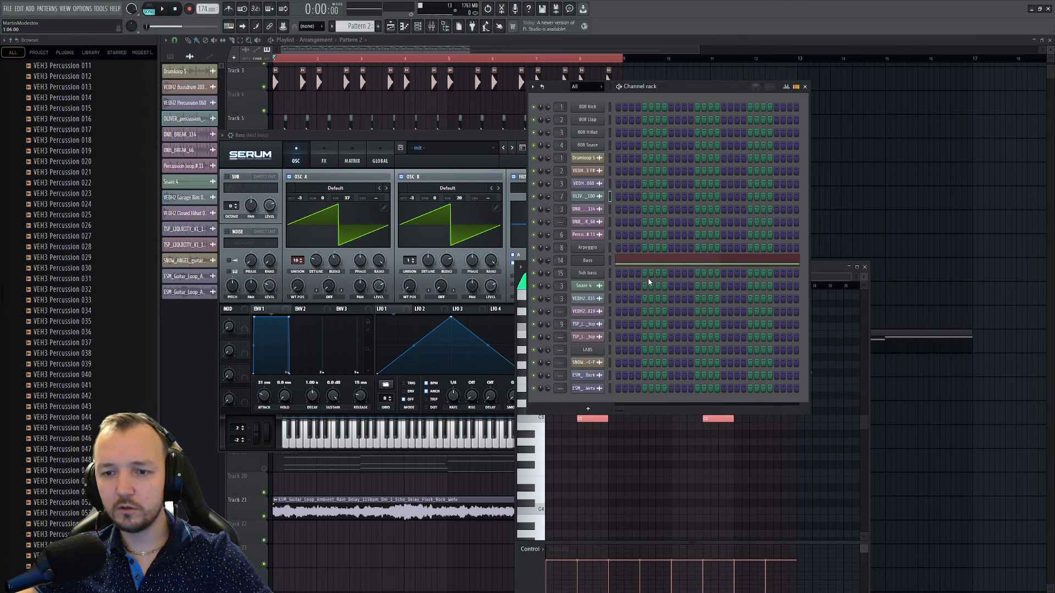
left_click(611, 275)
key("F7")
key("ctrl+v")
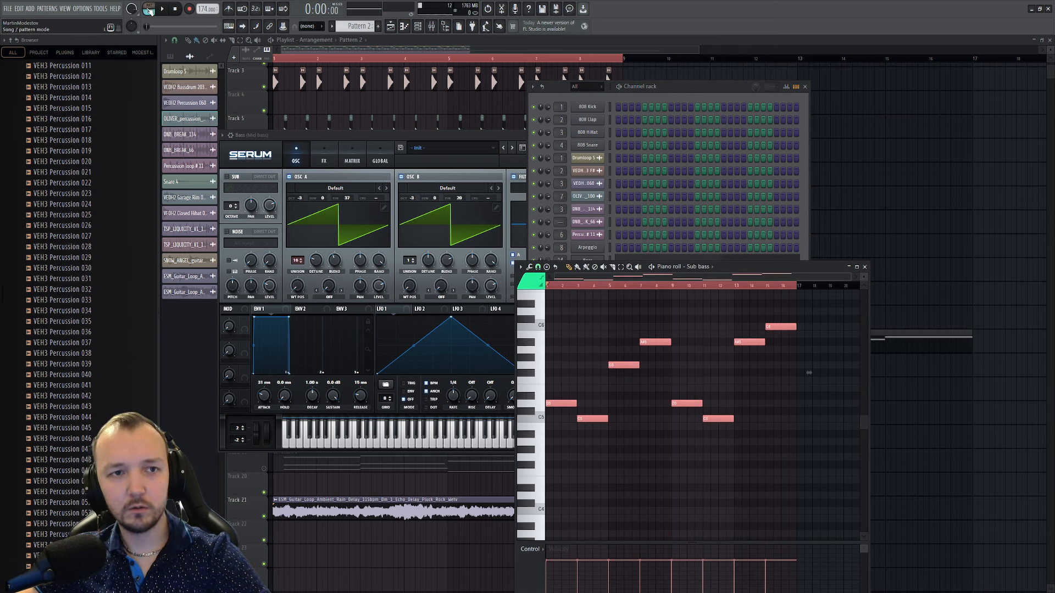
- Play Pattern 2 in pattern mode and adjust oscillator B's level in the Sub bass synth
key("F6")
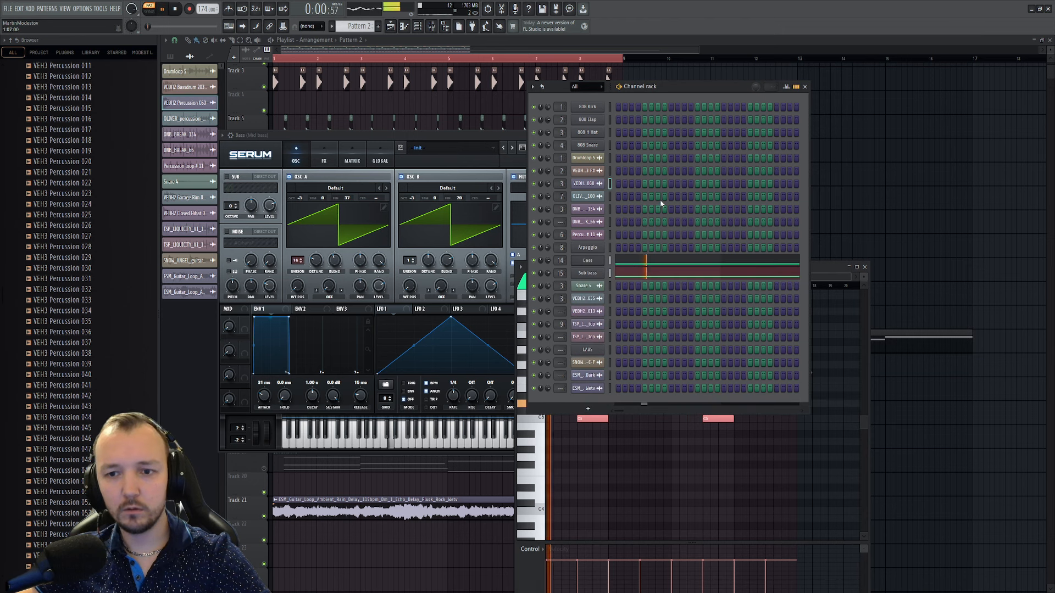
left_click(585, 276)
left_click_drag(501, 300, 506, 285)
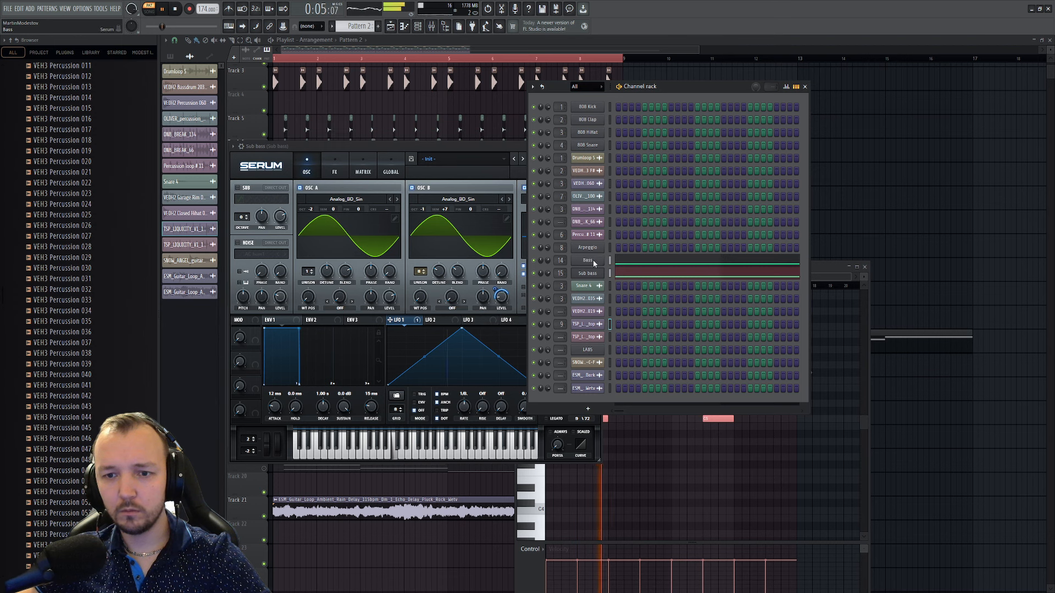
- Check the Bass synth's effects and raise its filter cutoff to 850 Hz
left_click(592, 259)
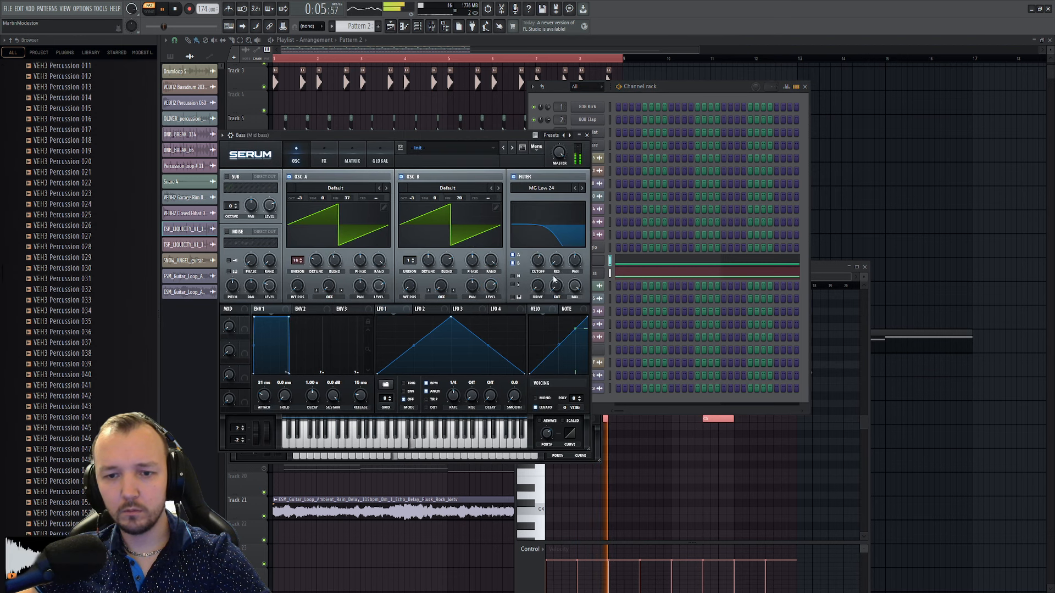
left_click(323, 156)
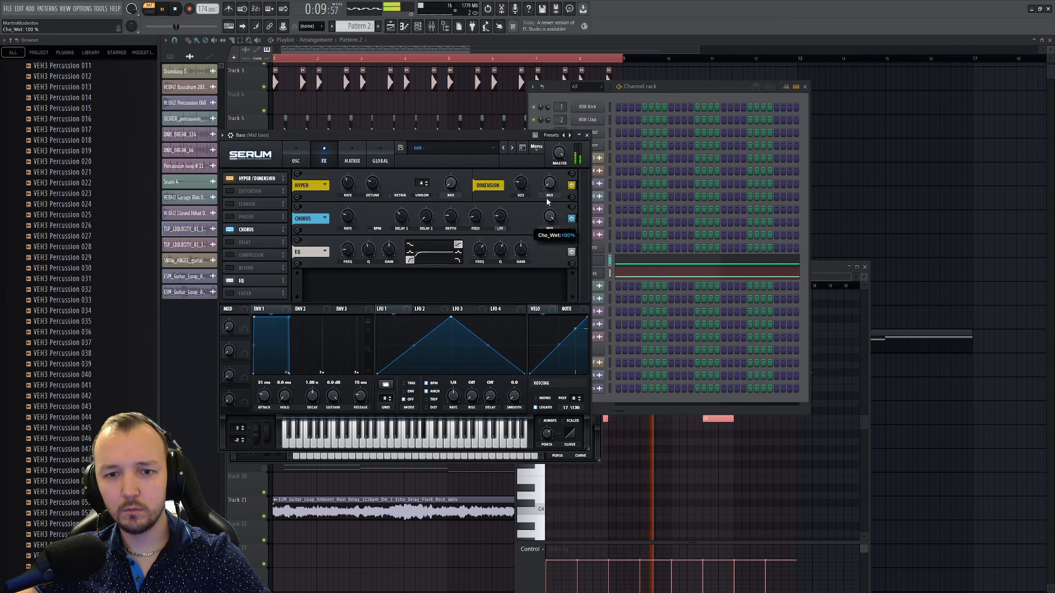
left_click(296, 160)
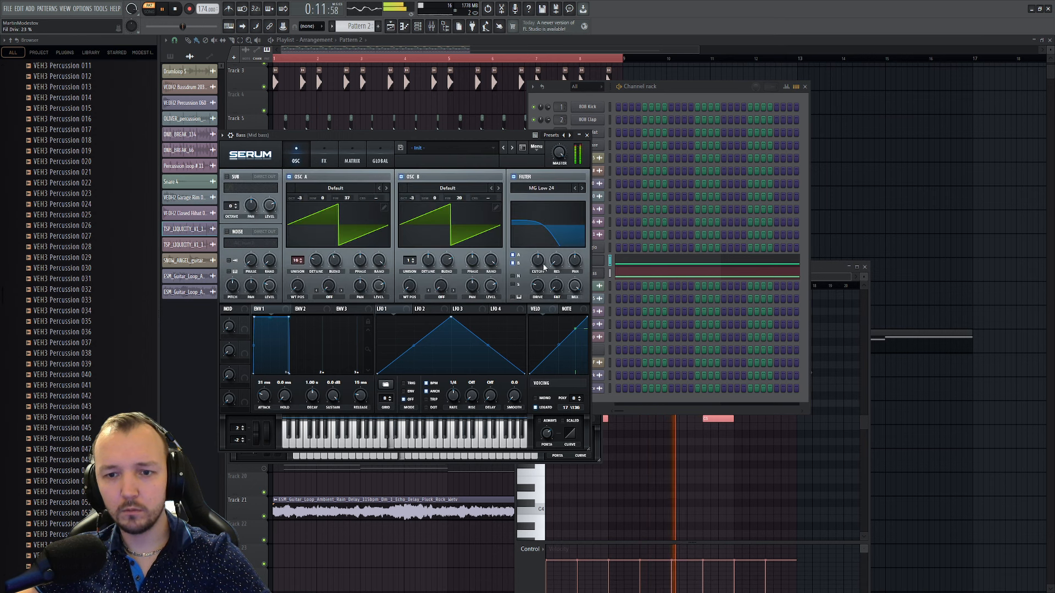
left_click_drag(541, 264, 541, 257)
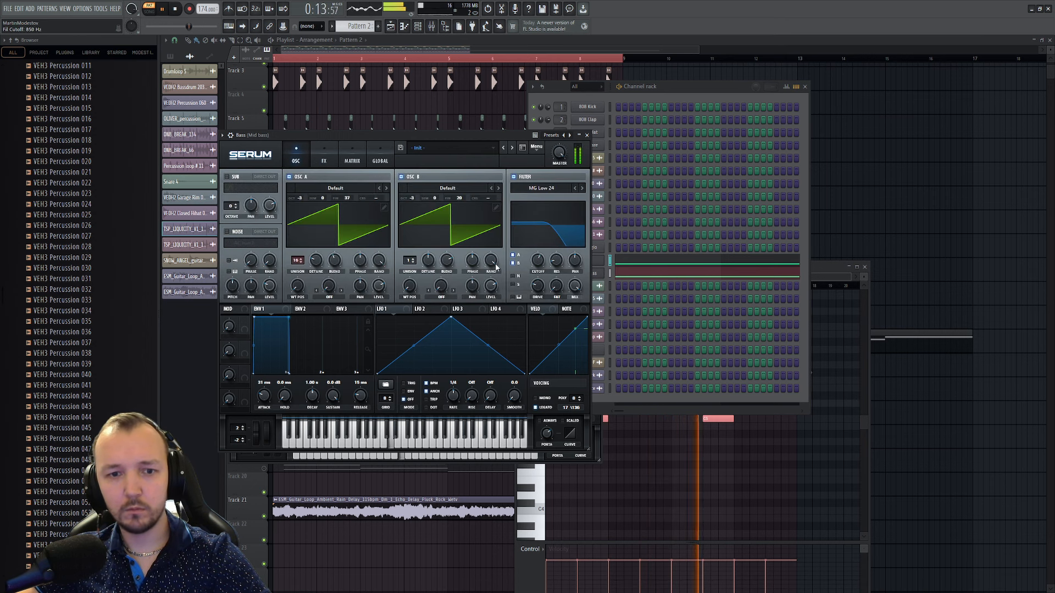
- Set the Bass synth's oscillator B to 16 unison voices, adjust their detune and set fine tuning to 27 cents
left_click_drag(409, 261, 427, 273)
left_click_drag(446, 261, 443, 274)
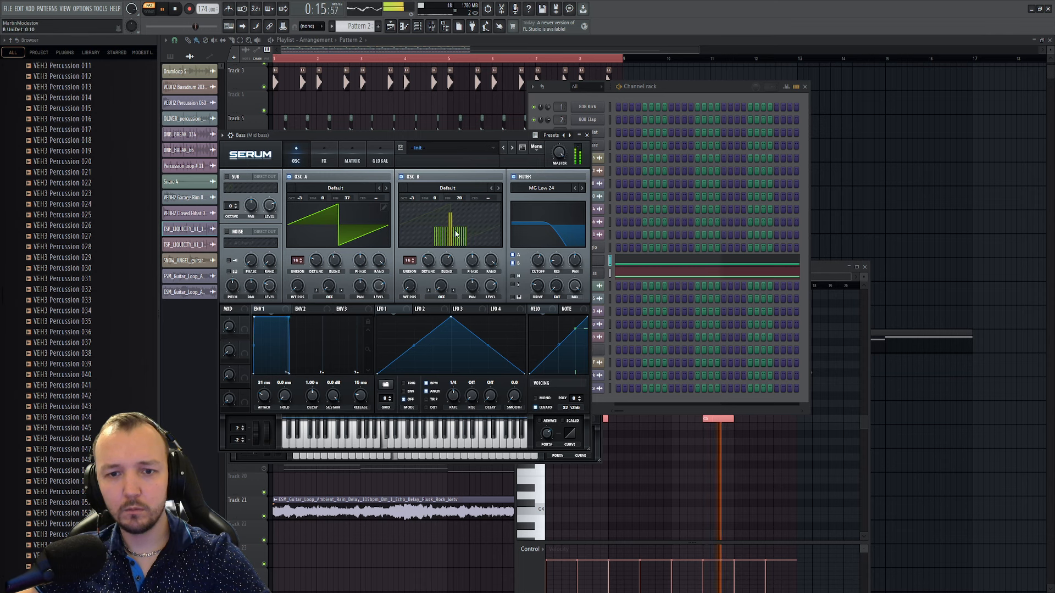
left_click_drag(462, 199, 464, 201)
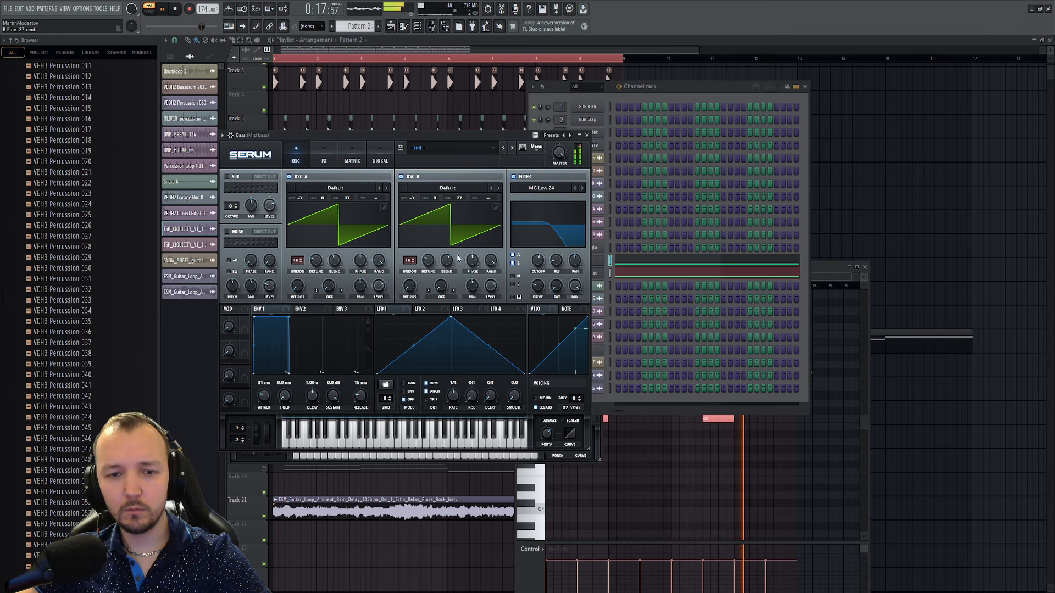
- Compare the Bass and Sub bass synths and set the Sub bass's oscillator B to -1 octave
left_click(635, 221)
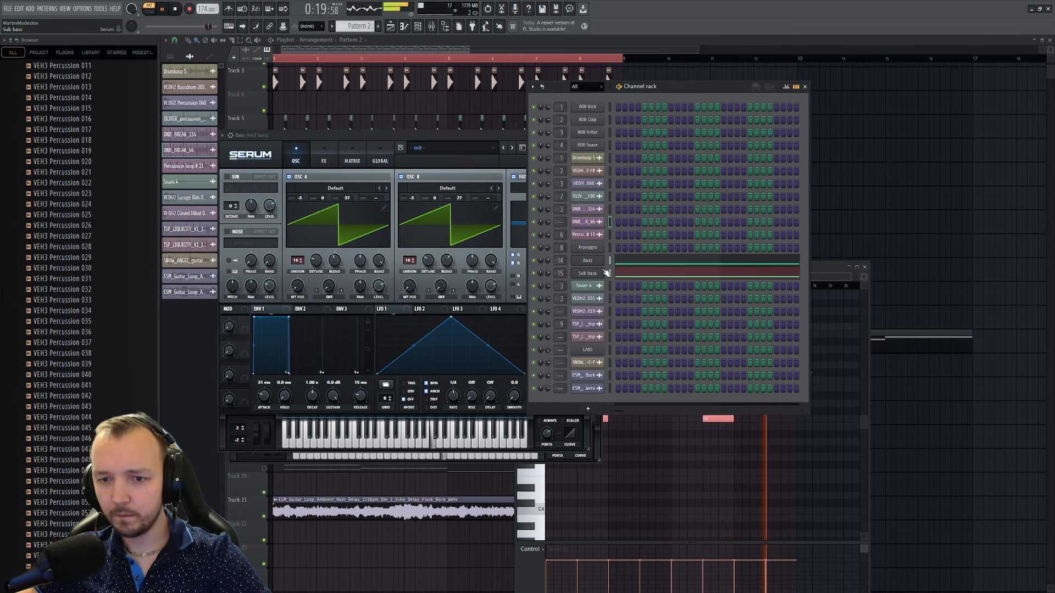
left_click(590, 262)
left_click(589, 263)
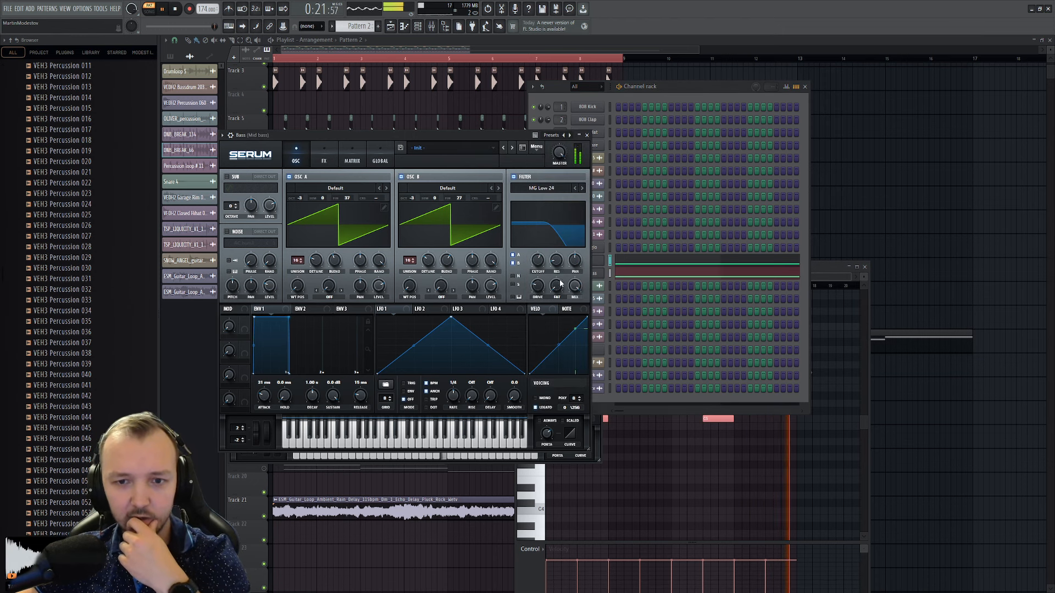
left_click(598, 272)
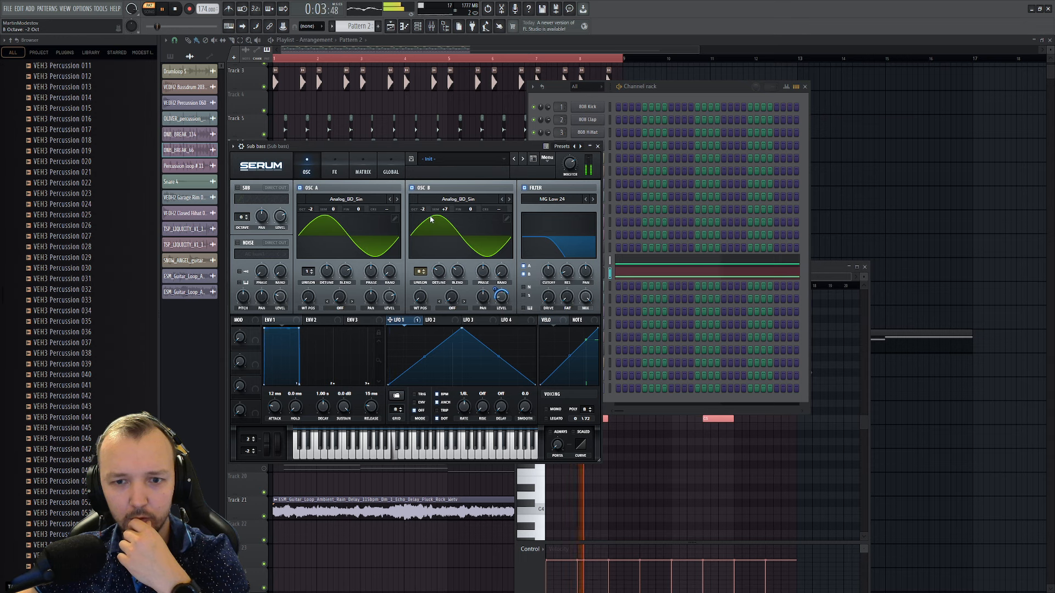
left_click_drag(425, 210, 429, 205)
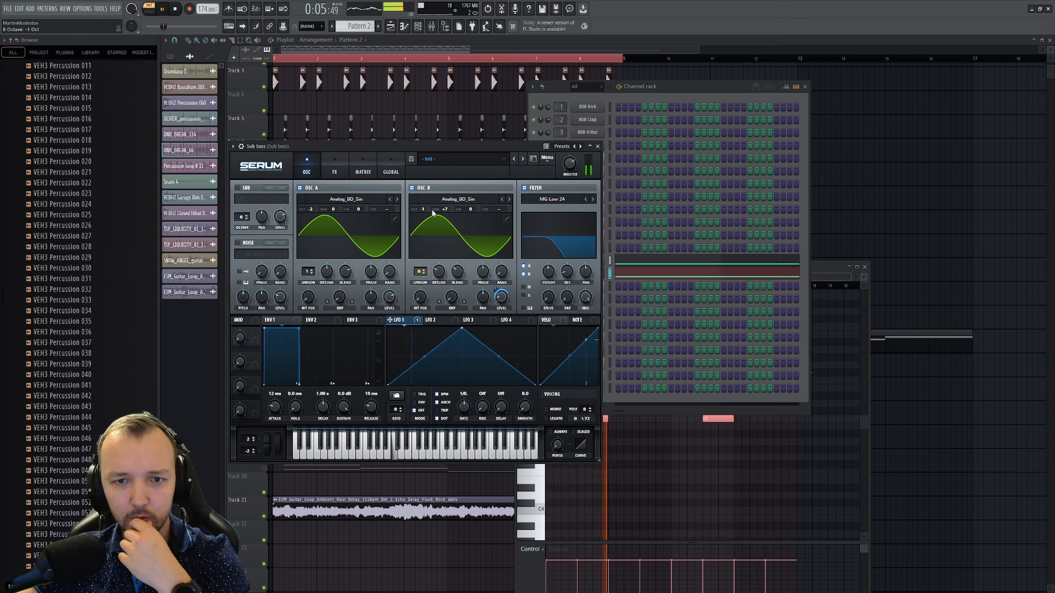
- Give the Sub bass's LFO 1 a later peak and raised start, reduce its oscillator B level modulation and raise the filter cutoff
left_click_drag(462, 328, 475, 310)
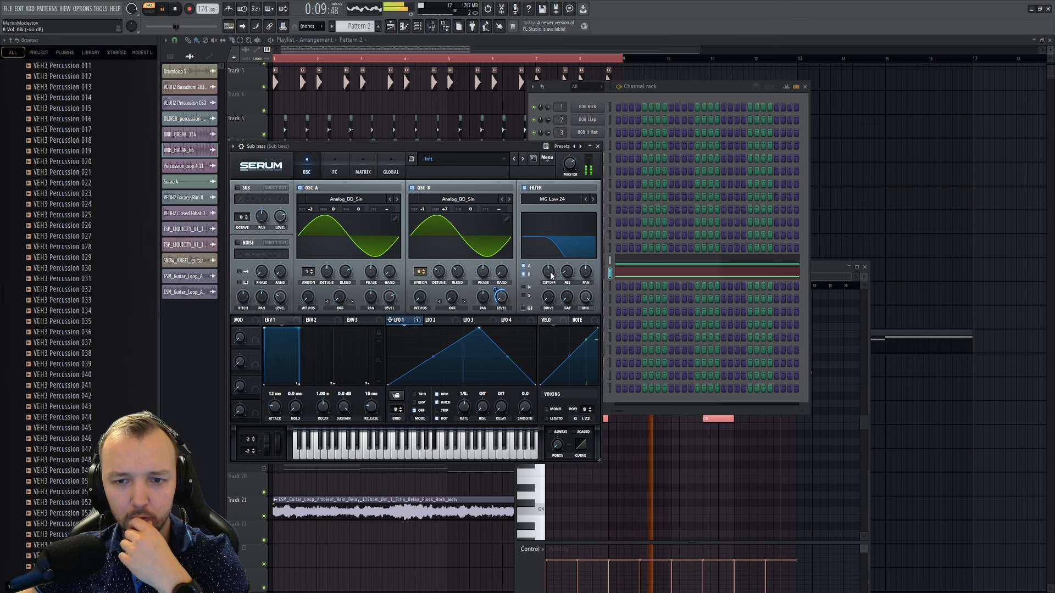
left_click_drag(552, 276, 552, 269)
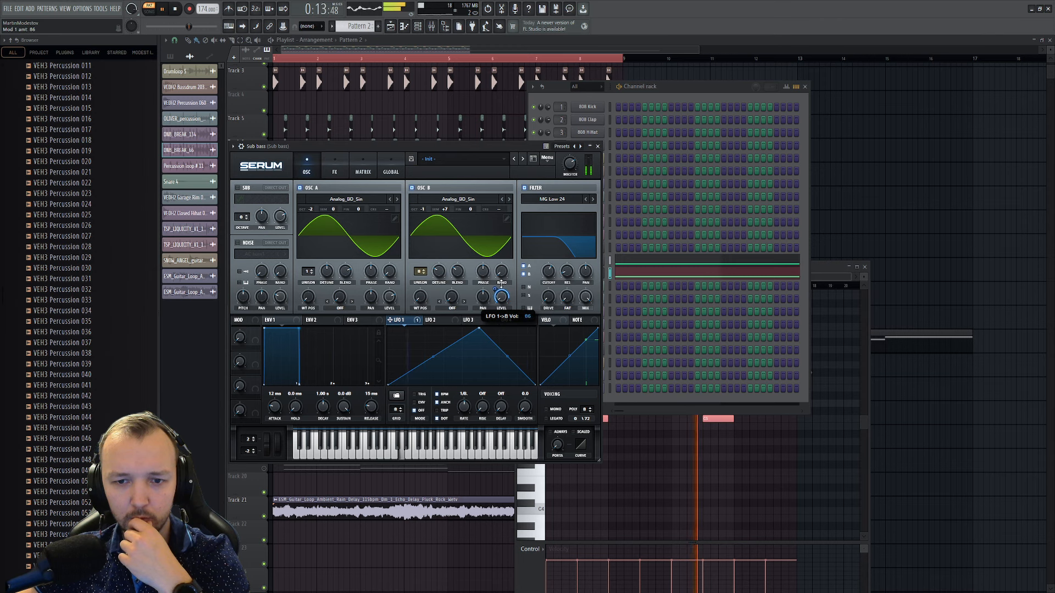
left_click_drag(501, 284, 500, 295)
left_click_drag(393, 383, 394, 371)
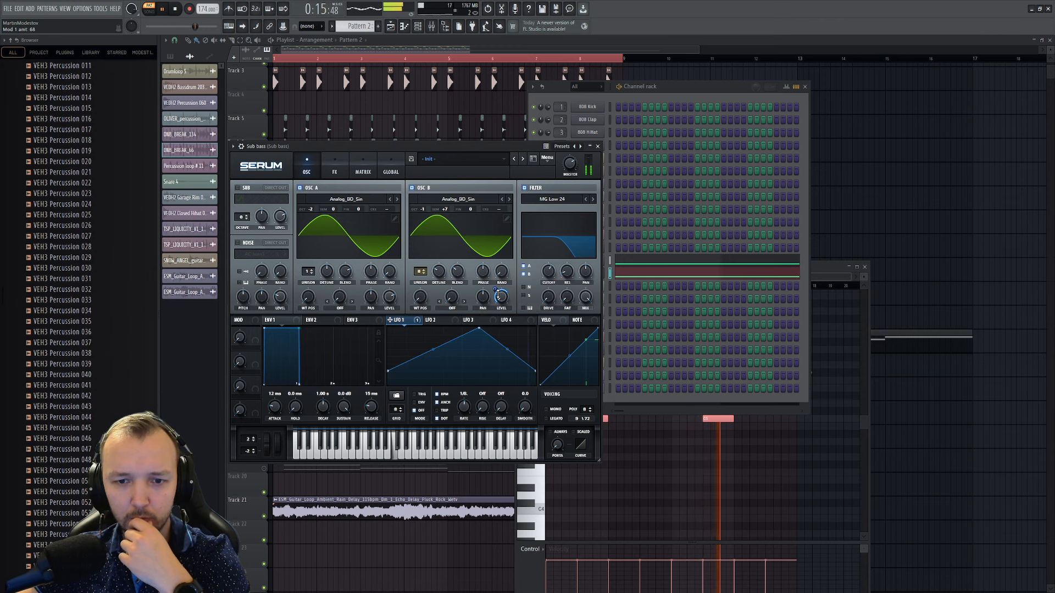
left_click_drag(499, 295, 503, 302)
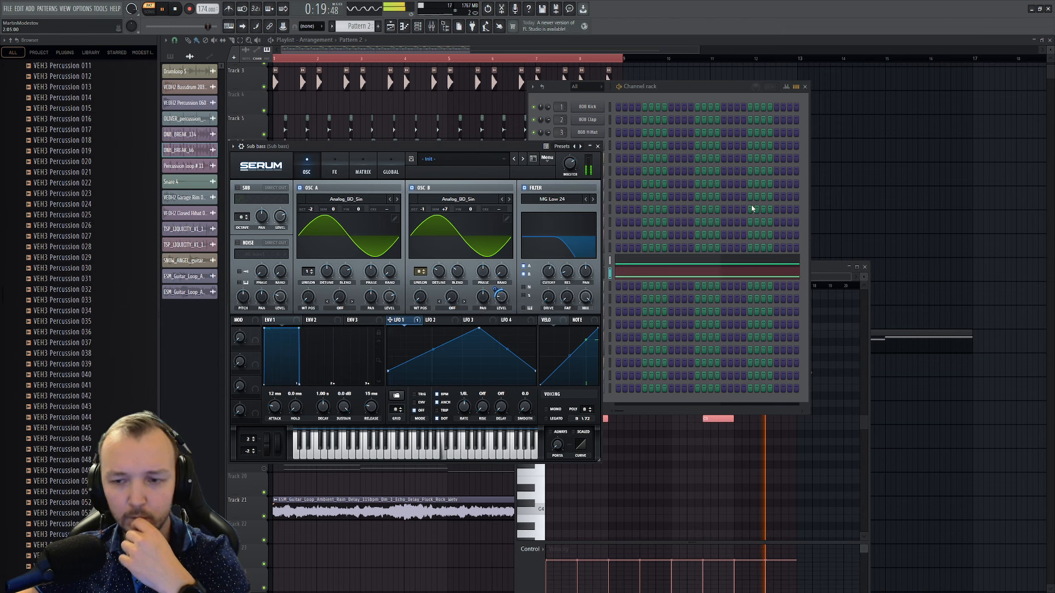
- Lower the last Sub bass note by one octave to C5 and play the line from that note
left_click(718, 202)
left_click(638, 276)
left_click(637, 275)
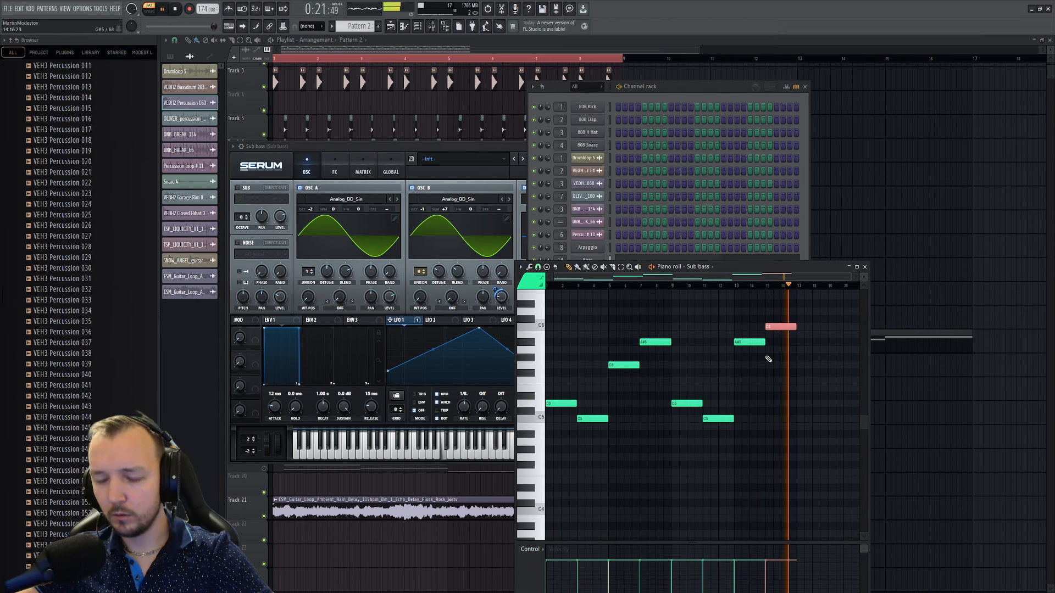
key("ctrl+Down")
left_click(767, 285)
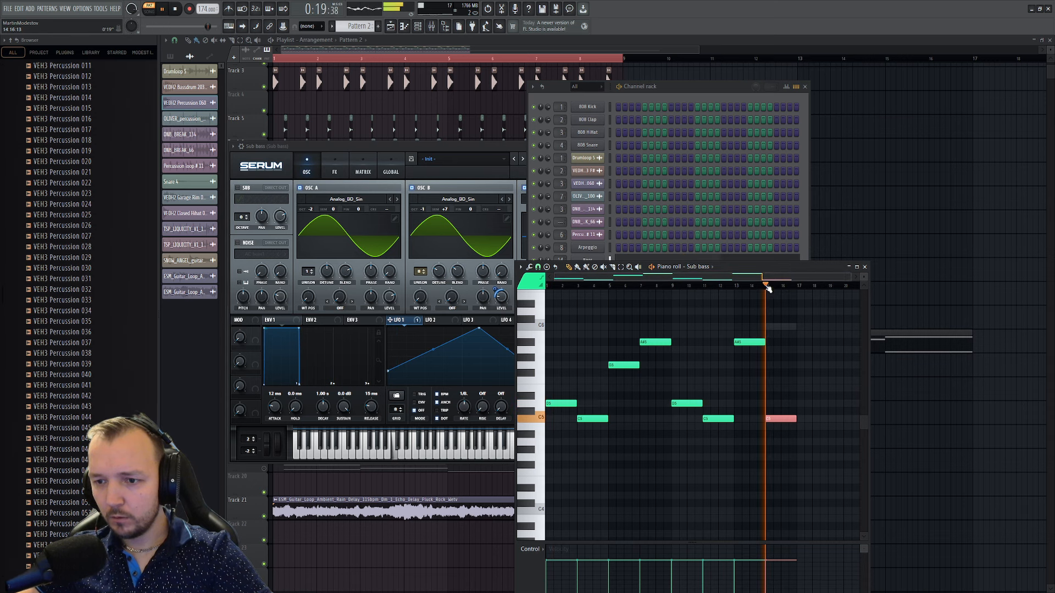
left_click(684, 218)
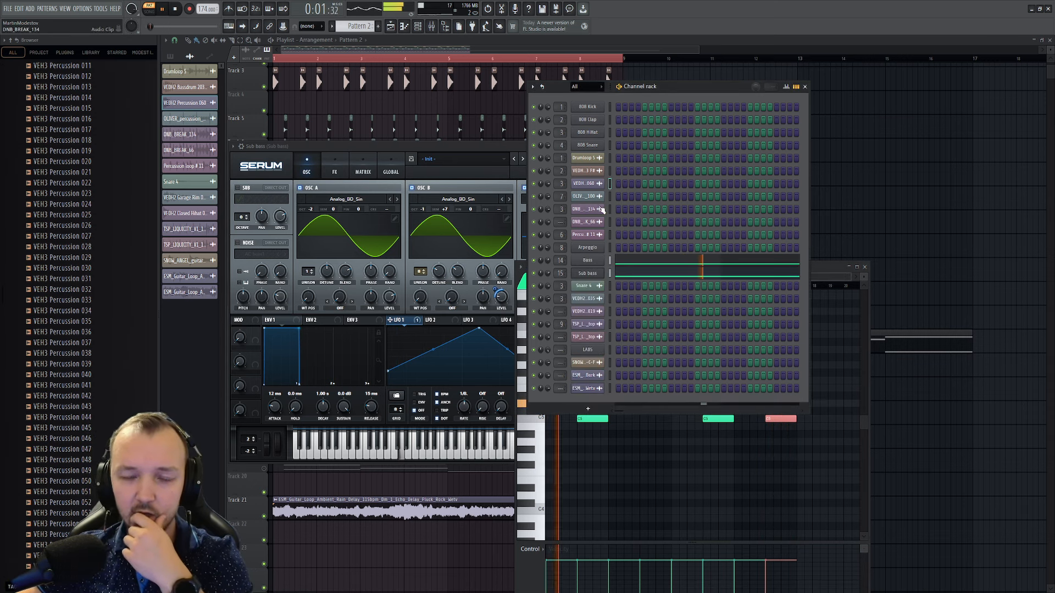
key("space")
- Route the LABS Soft Piano channel to mixer track 11 and add a ValhallaShimmer reverb to it
left_click(609, 350)
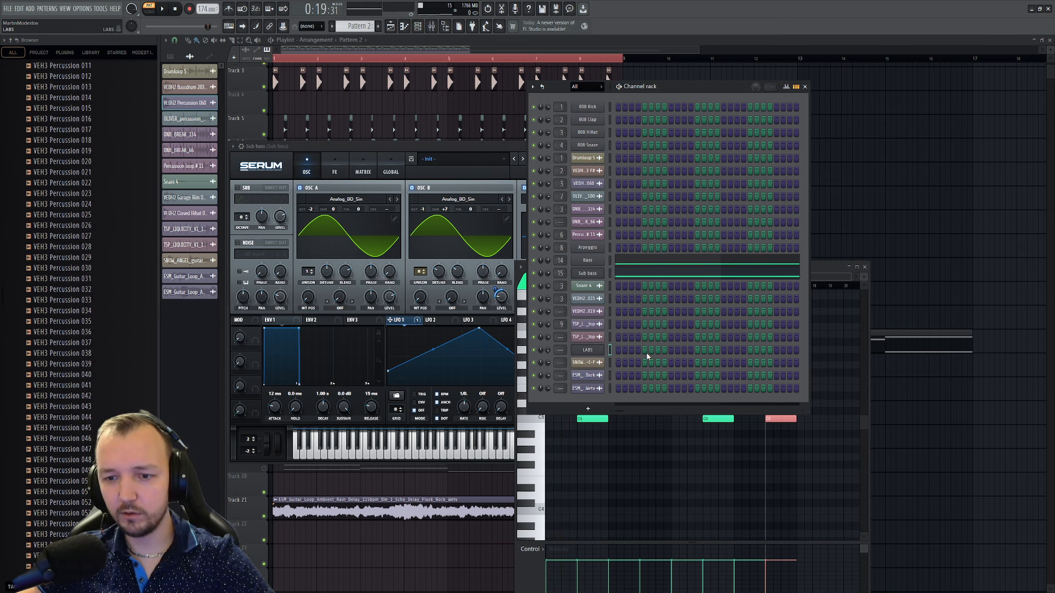
key("F7")
key("space")
key("F6")
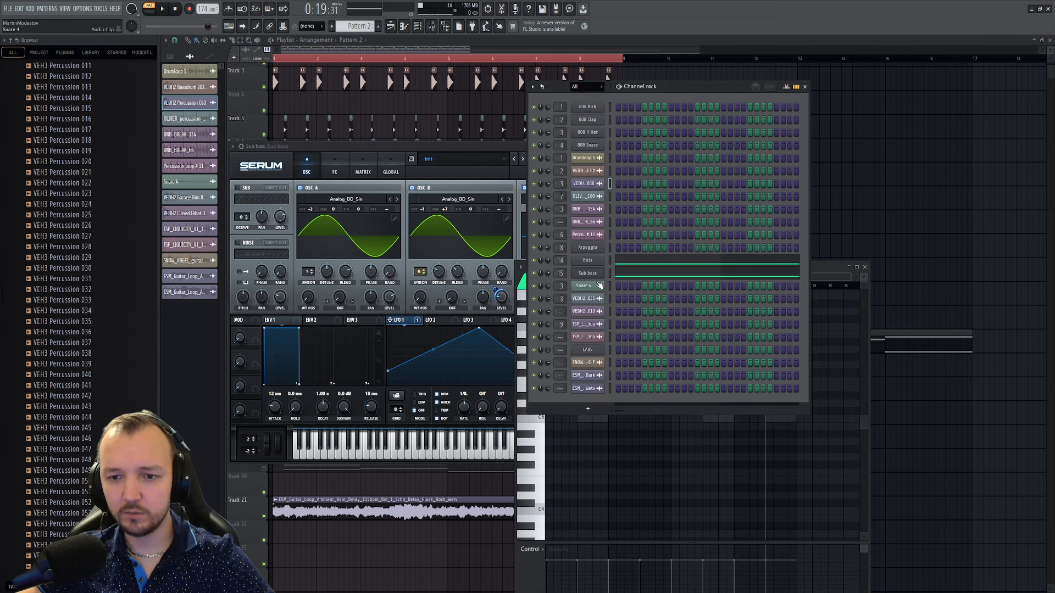
left_click(586, 352)
key("F9")
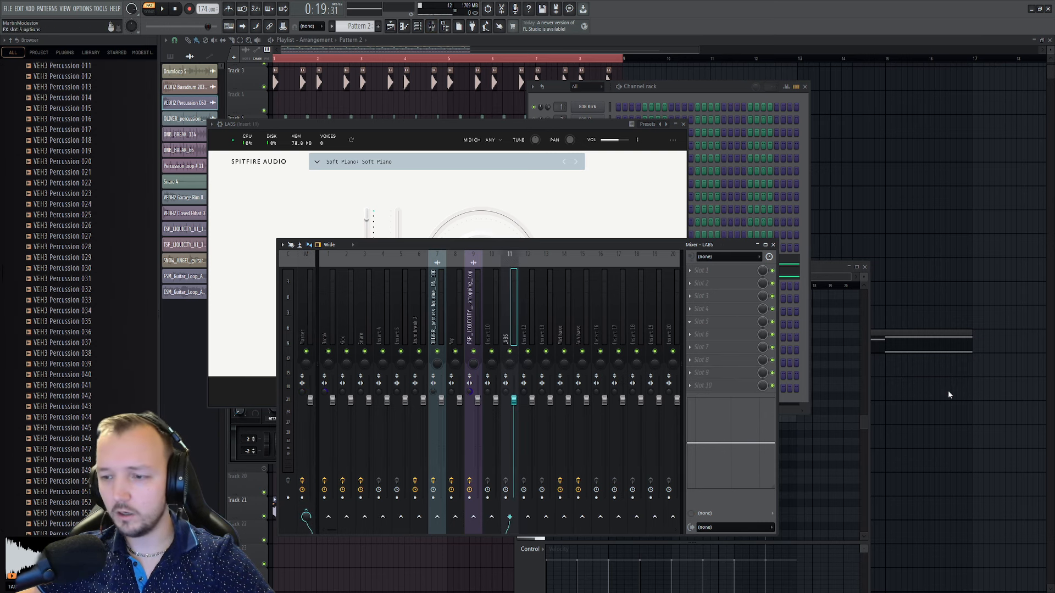
key("F6")
- Audition piano pitches over the bass and place a short A6 note late in bar 1 of the LABS channel
key("F7")
scroll(632, 379, "up", 1)
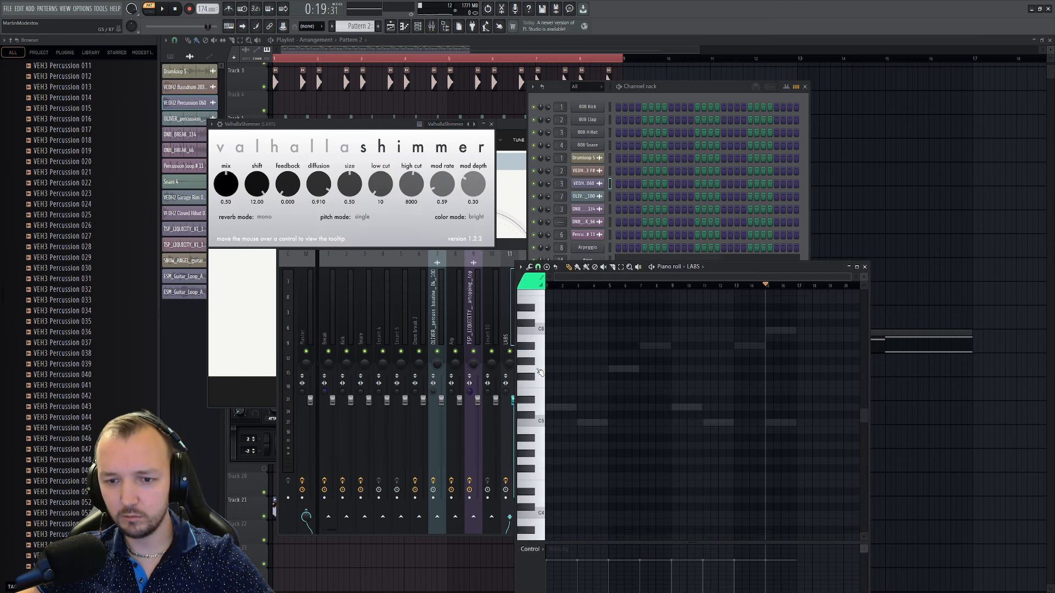
scroll(537, 315, "up", 2)
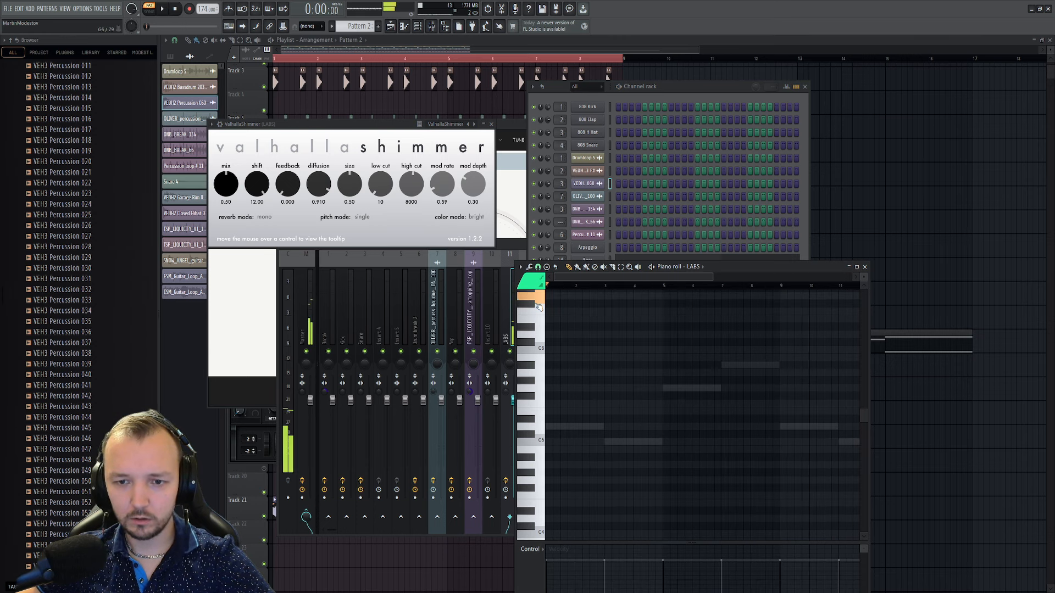
scroll(537, 324, "up", 2)
scroll(536, 322, "up", 2)
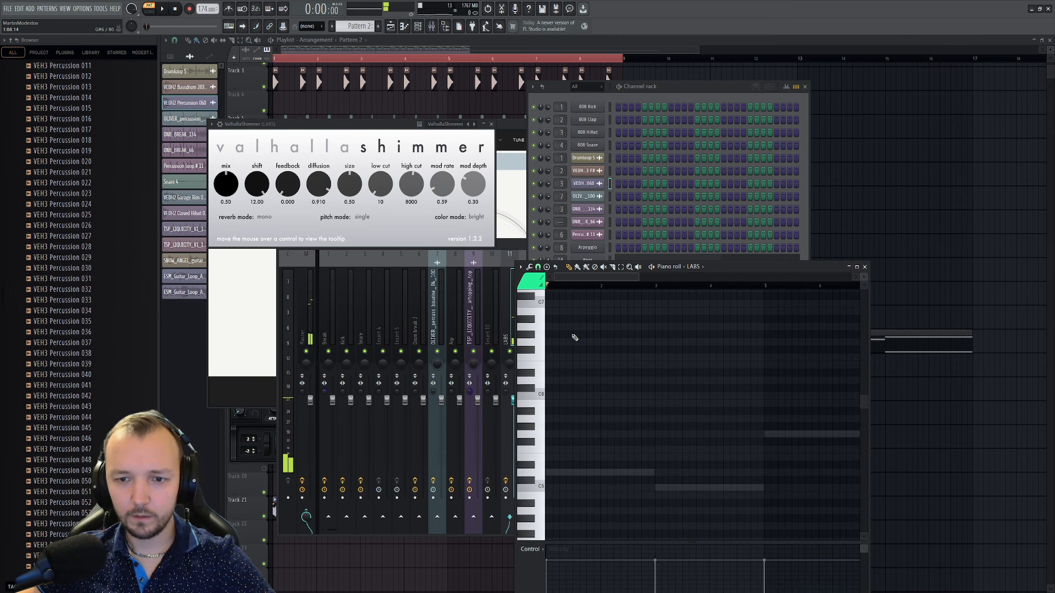
scroll(571, 326, "up", 1)
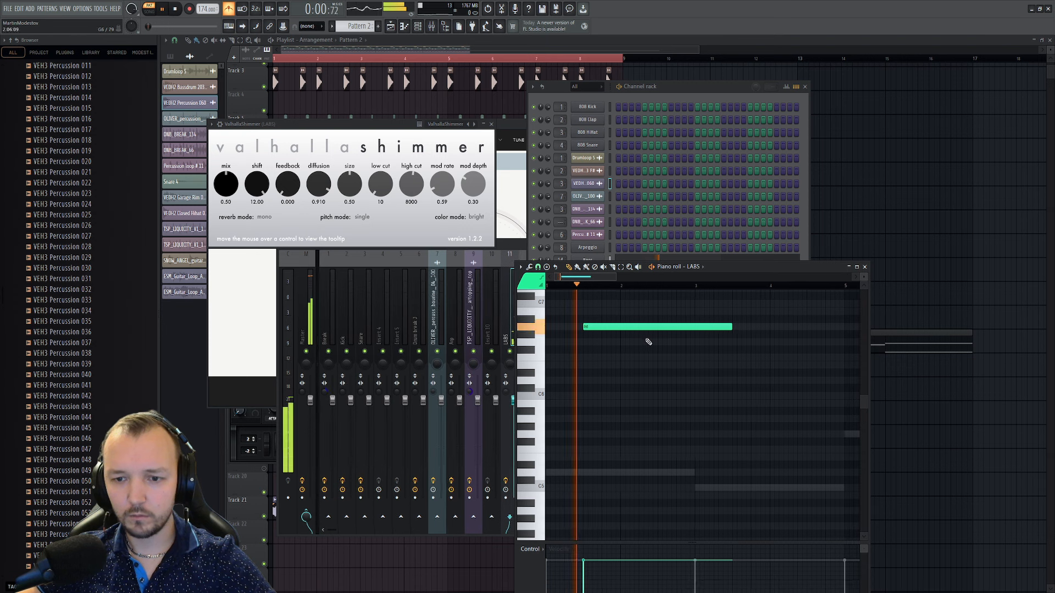
key("space")
mouse_move(645, 334)
left_mouse_down()
mouse_move(606, 329)
mouse_move(637, 327)
left_mouse_up()
right_click(595, 329)
key("space")
key("space")
left_click_drag(751, 328, 599, 328)
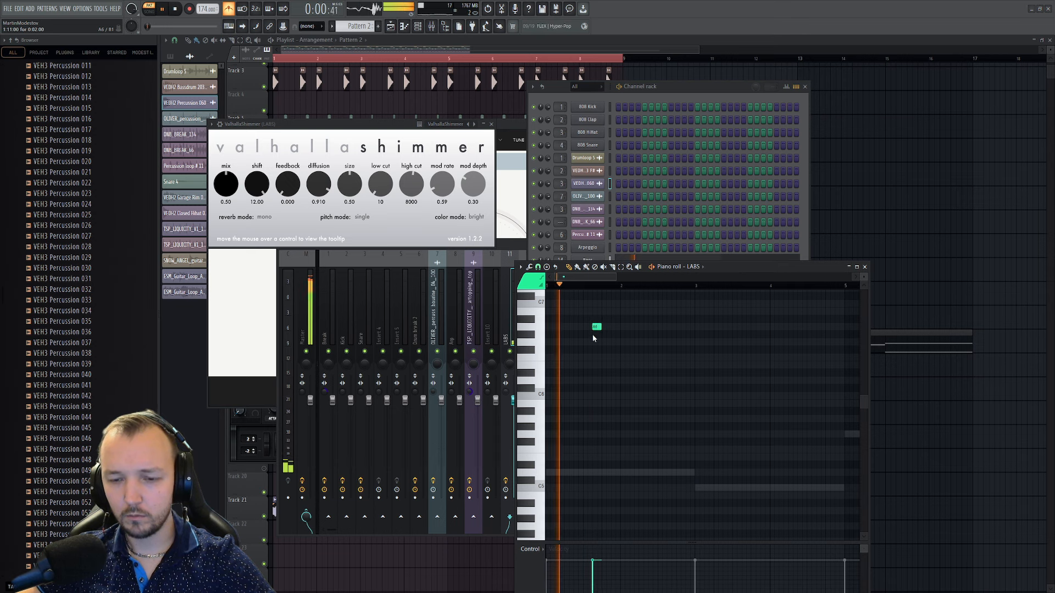
- Add short A5 and F6 notes after the LABS A6 note and lengthen the A6 to reach the A5
key("space")
scroll(653, 373, "up", 2)
left_click(653, 373)
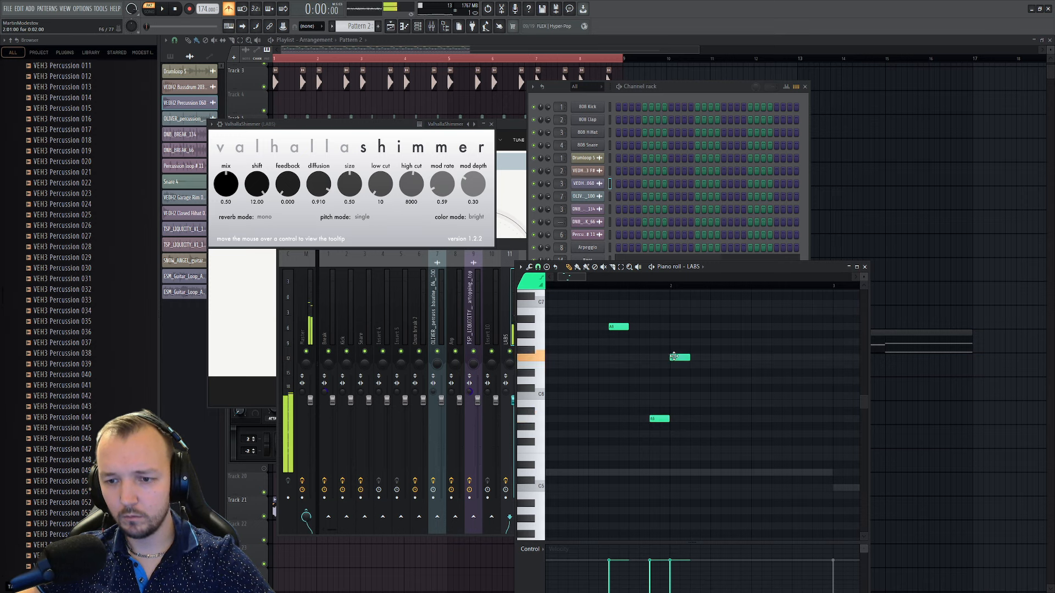
key("space")
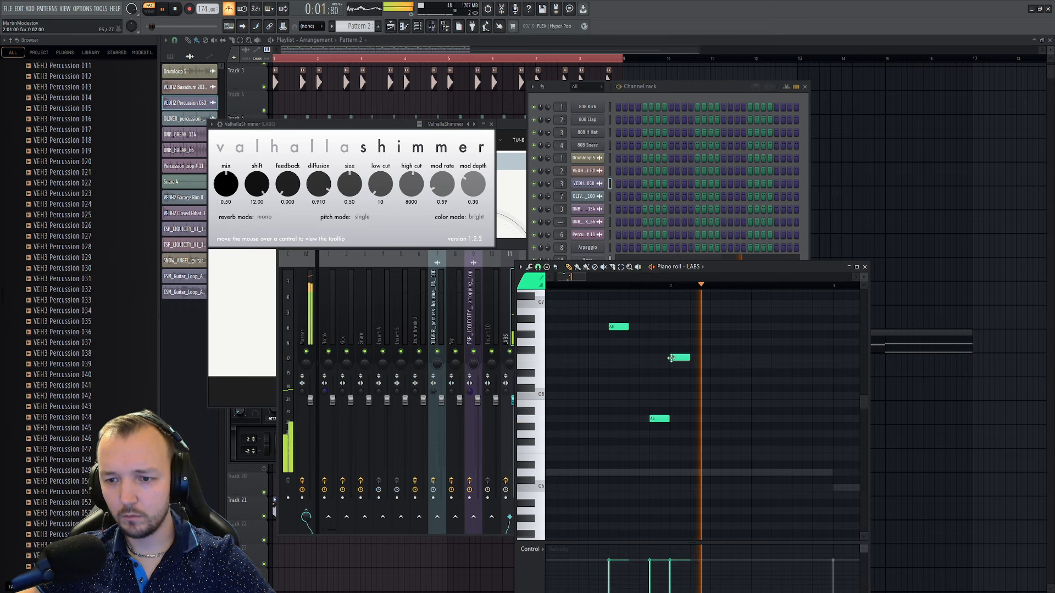
key("space")
left_click_drag(623, 327, 632, 328)
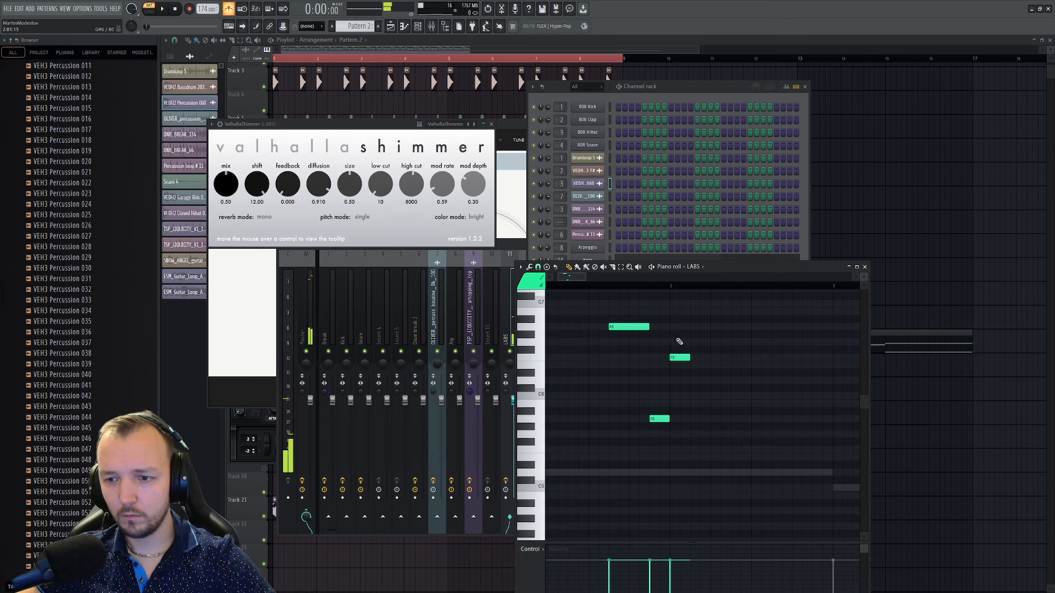
- Lengthen the F6 note and continue the LABS melody with A6, E6, C6 and D6 notes through bar 5
scroll(721, 335, "down", 2)
left_click(725, 328)
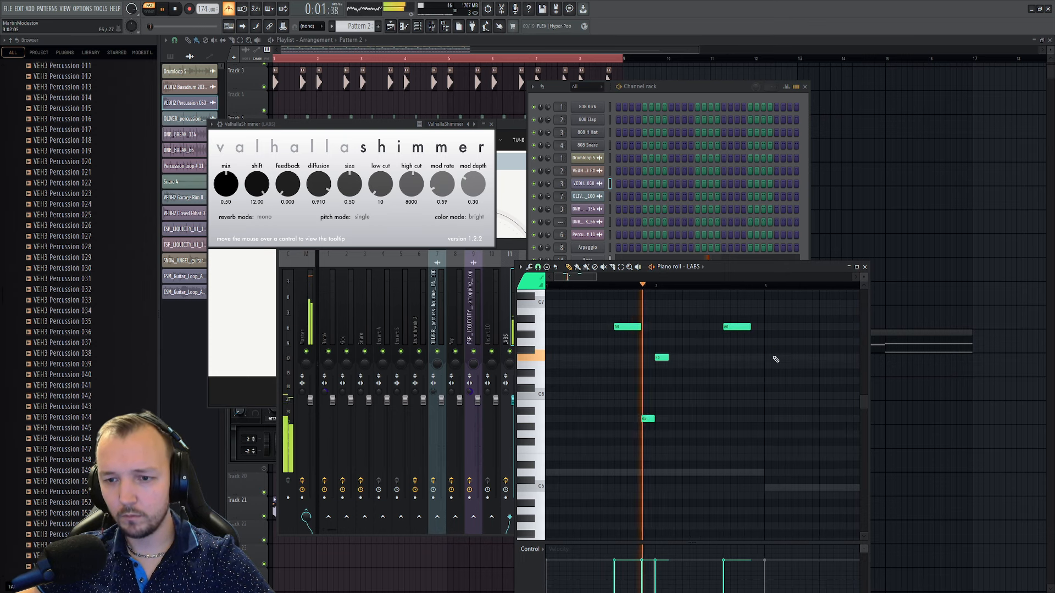
key("space")
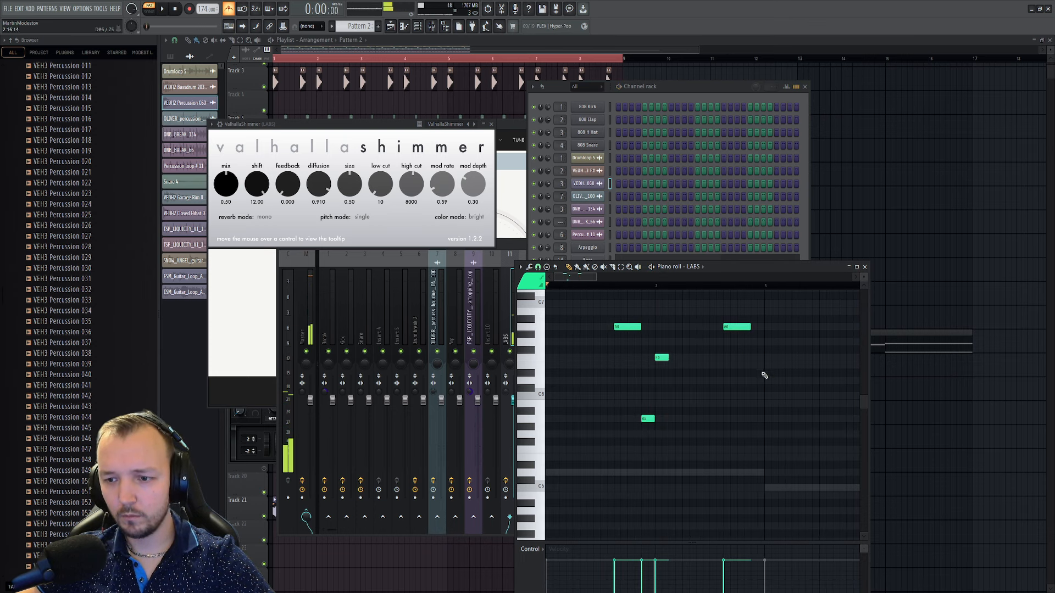
left_click_drag(785, 316, 694, 361)
scroll(664, 384, "down", 3)
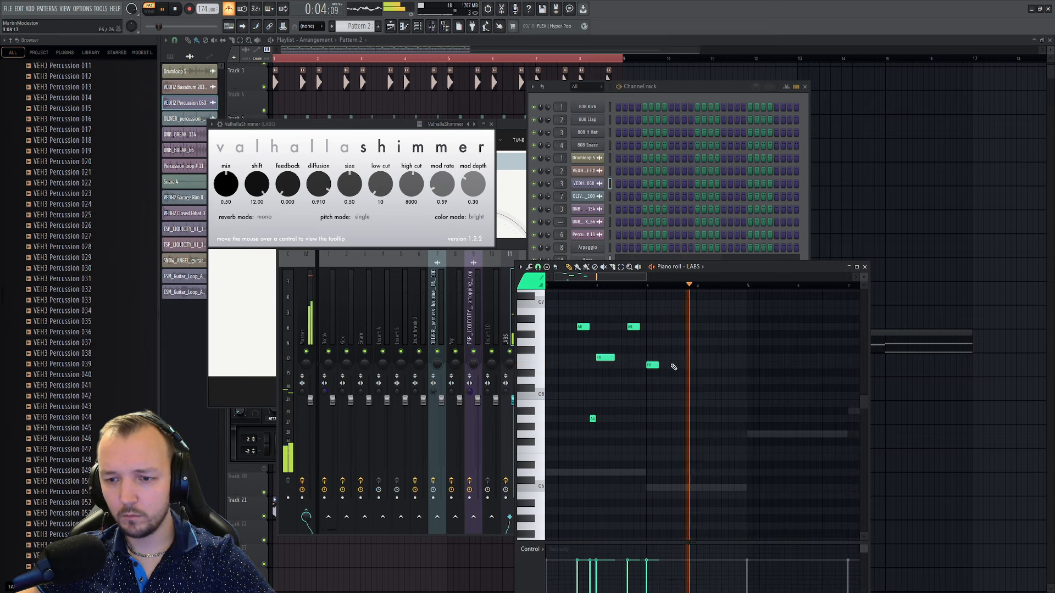
key("space")
left_click(748, 396)
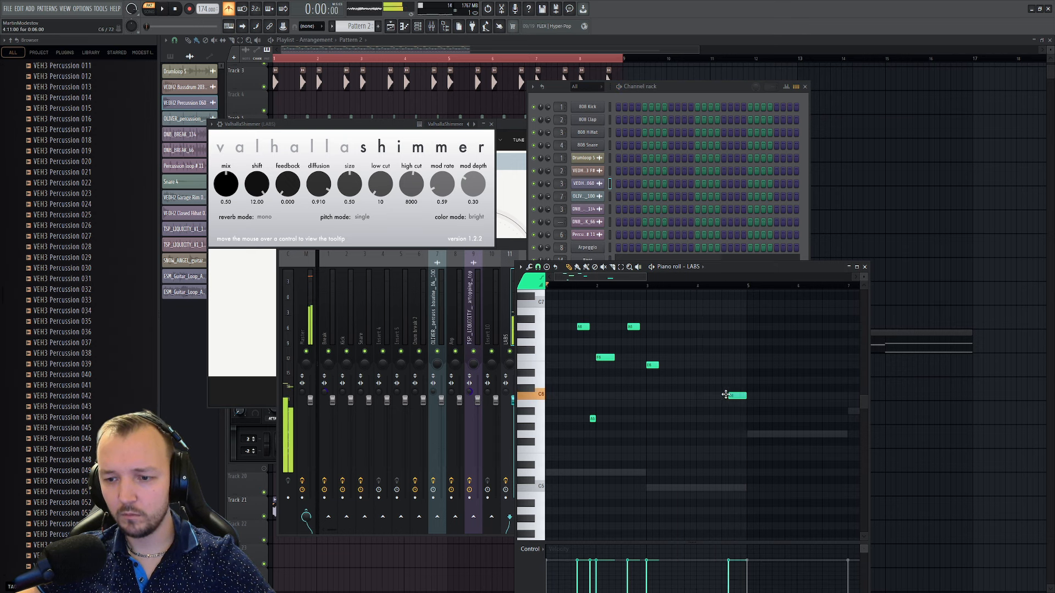
- Duplicate all LABS melody notes one octave higher and play the layered result
key("ctrl+a")
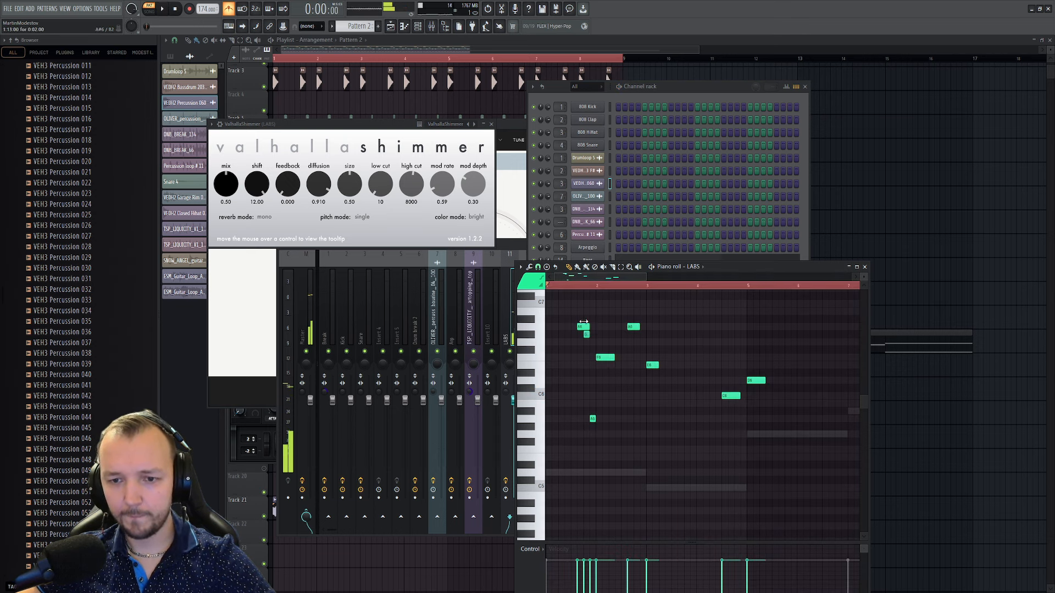
left_click_drag(583, 326, 582, 309, "shift")
key("ctrl+Up")
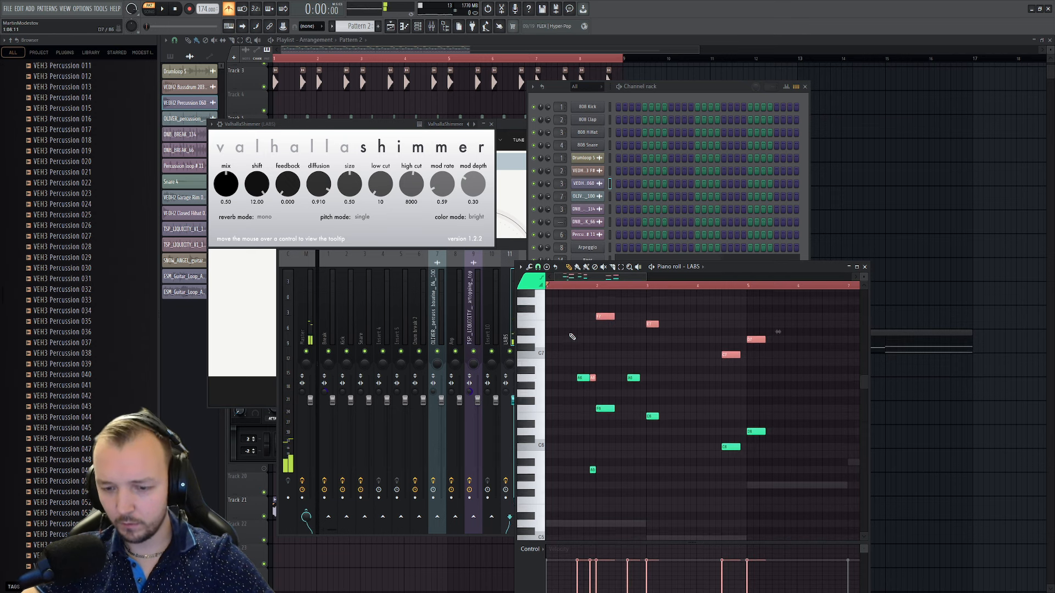
key("space")
scroll(584, 346, "up", 2)
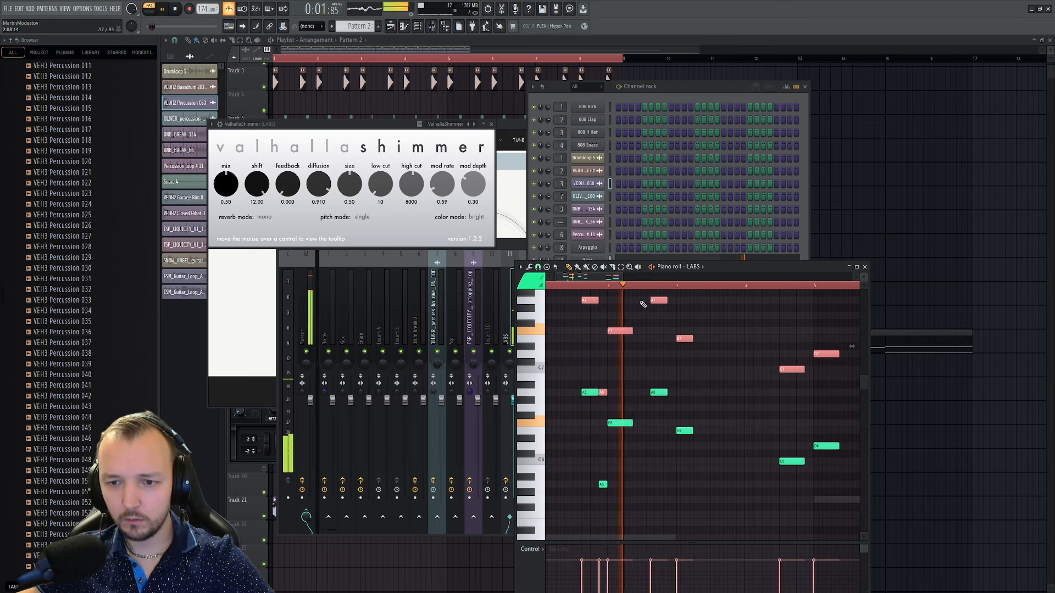
- Select the LABS channel and play the full arrangement in song mode
right_click(674, 207)
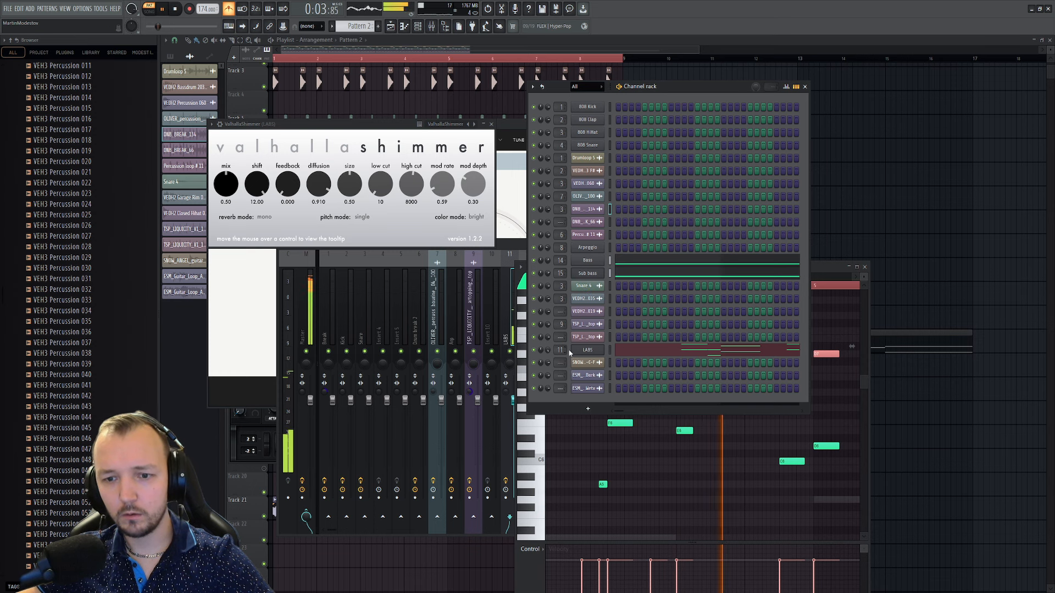
left_click(671, 353)
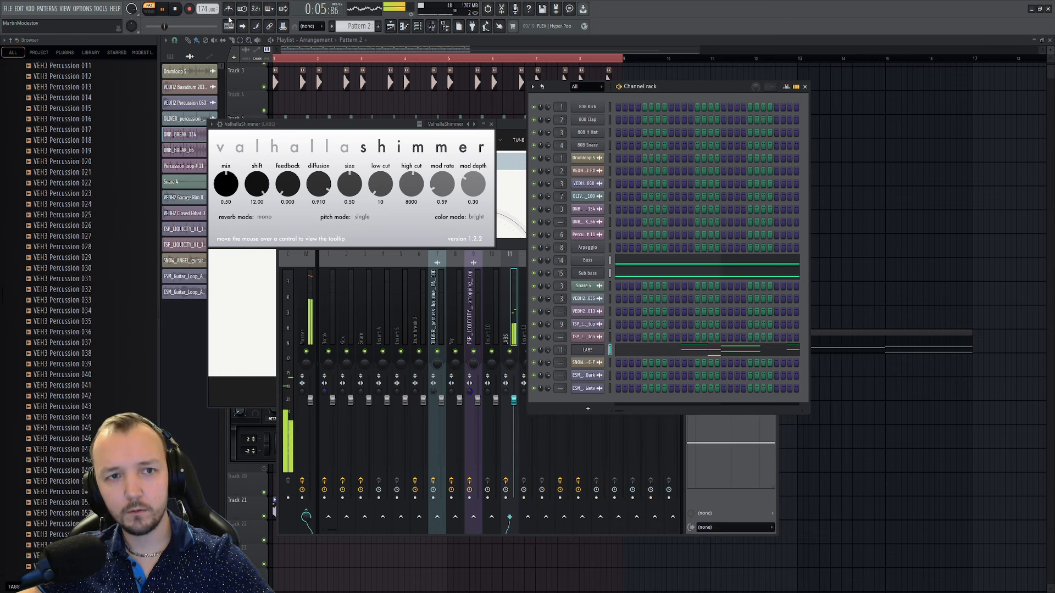
right_click(922, 420)
scroll(531, 372, "down", 3)
key("l")
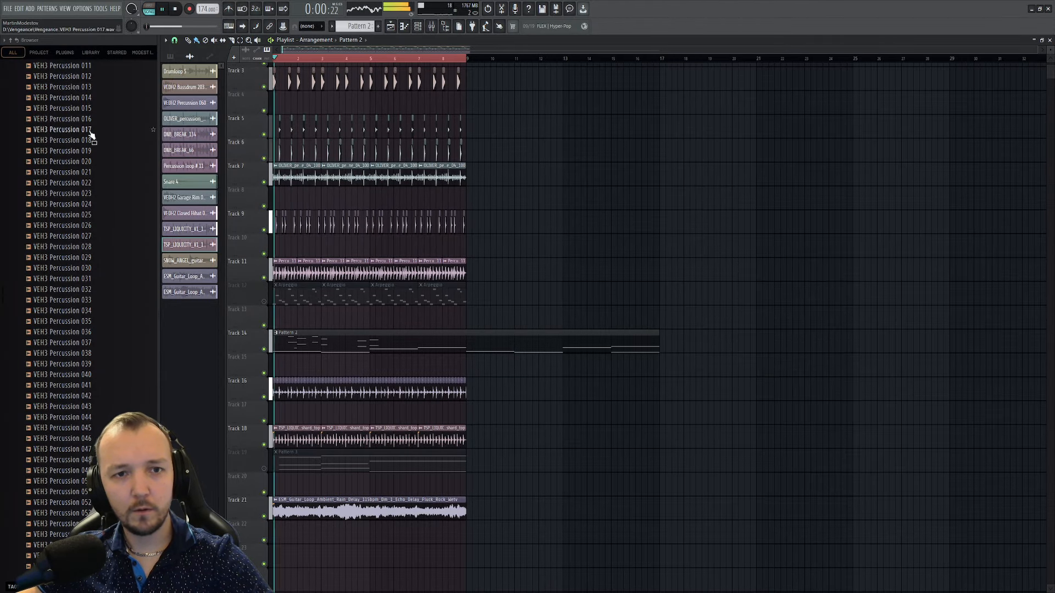
- Check the ambient guitar loop's channel settings and shorten the Pattern 2 clip to eight bars
key("F6")
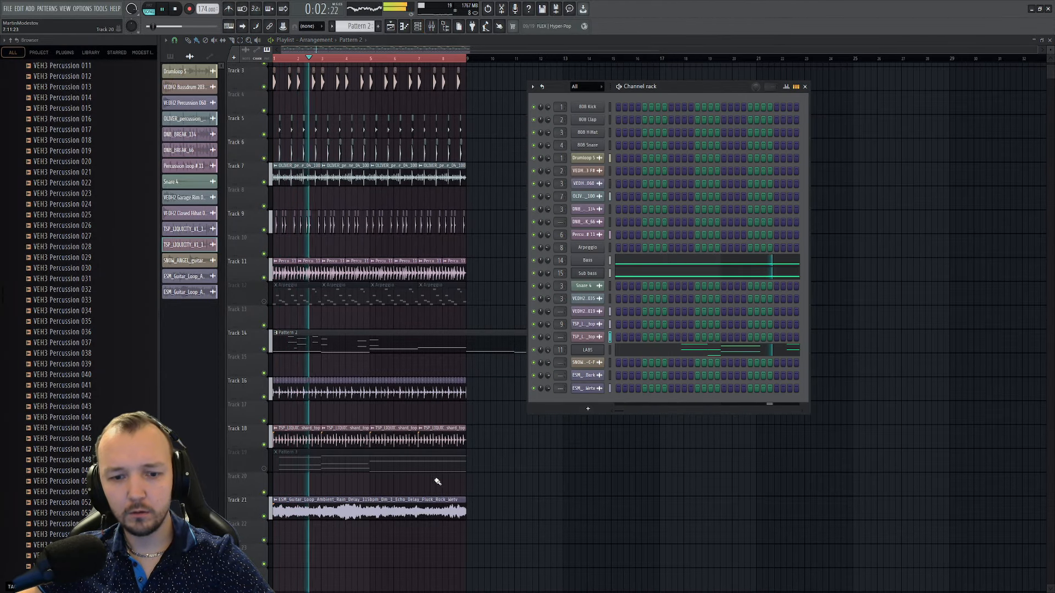
double_click(434, 508)
left_click(417, 28)
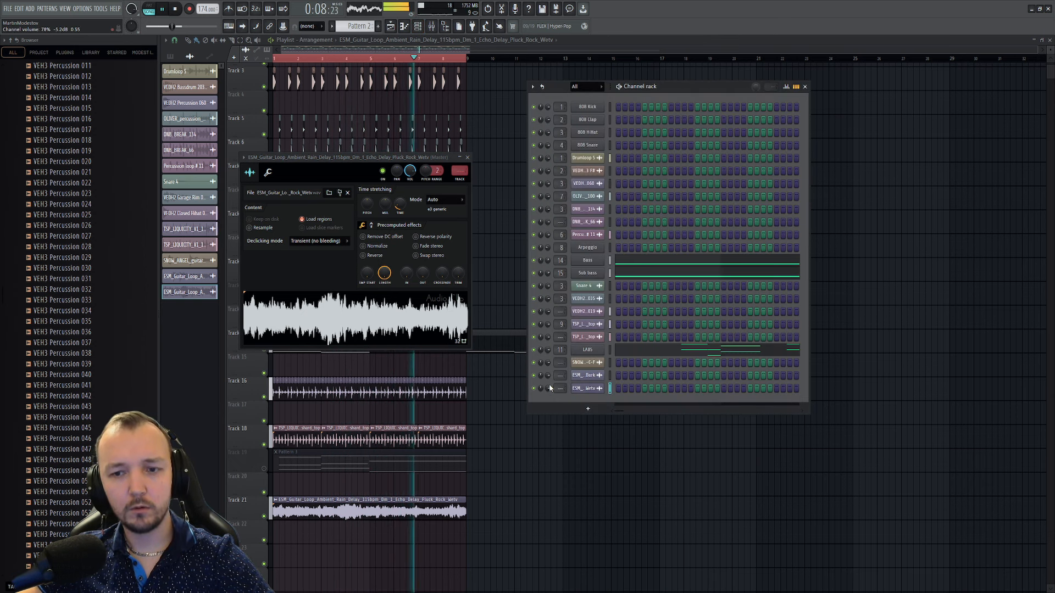
key("F5")
left_click_drag(656, 335, 465, 351)
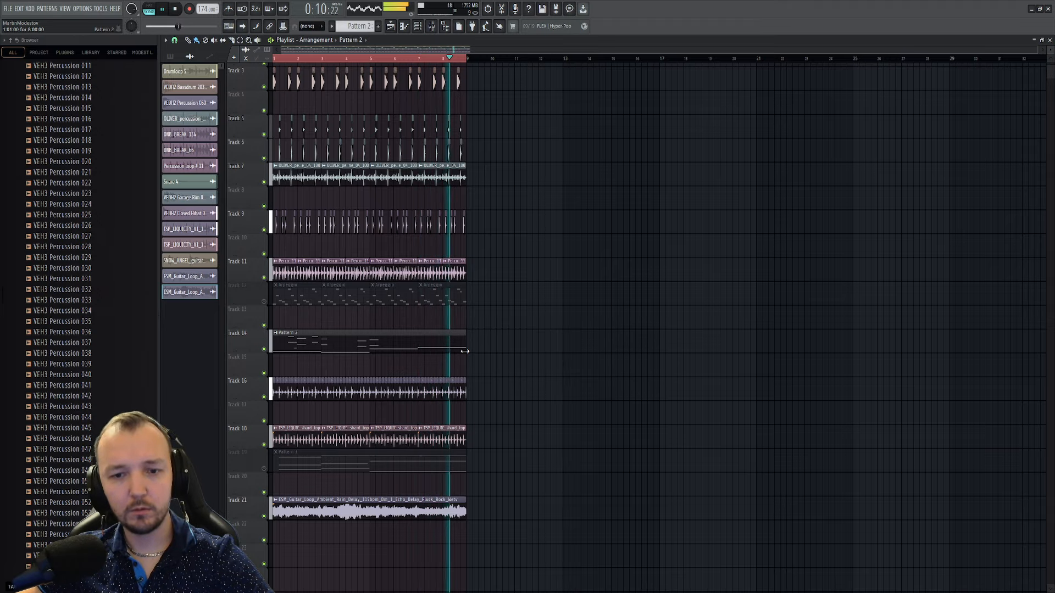
- Check the Bass notes of Pattern 2 and remove the muted Pattern 3 clip from track 19
scroll(248, 311, "up", 5)
scroll(250, 312, "up", 1)
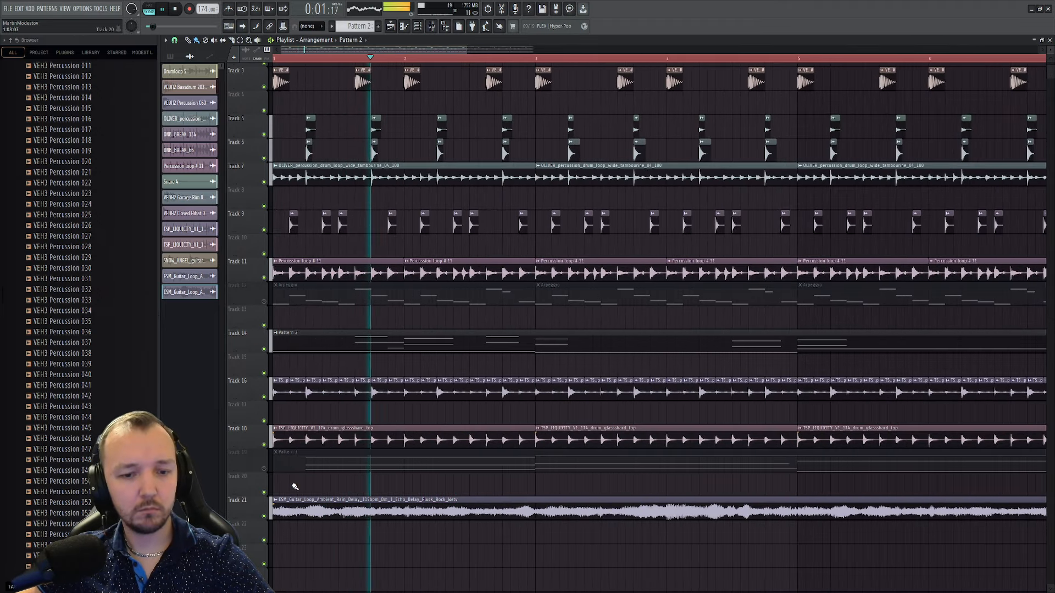
double_click(413, 336)
scroll(595, 370, "down", 4)
scroll(597, 373, "up", 4)
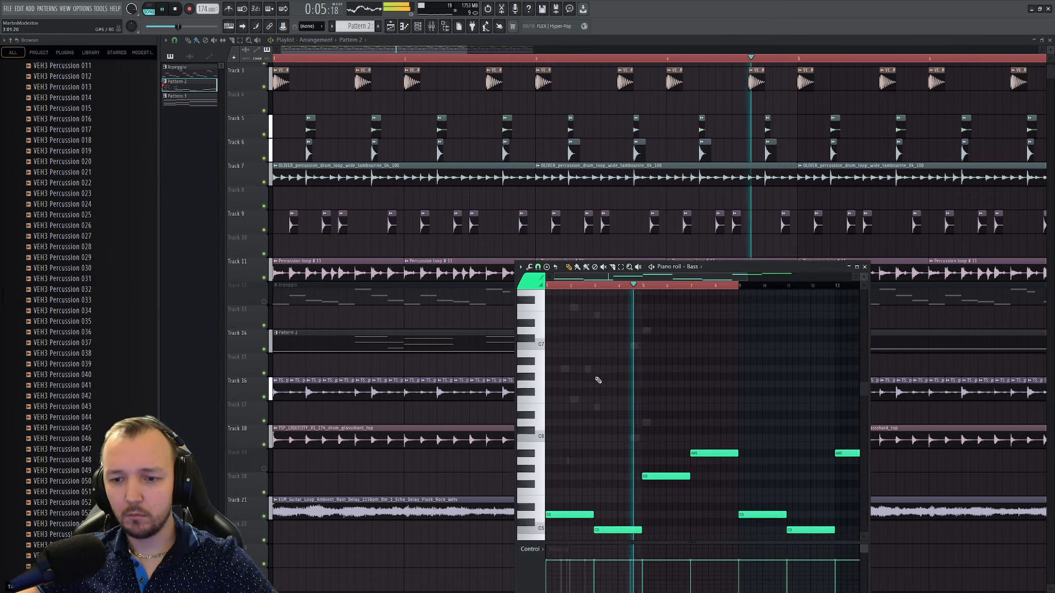
left_click(429, 350)
scroll(385, 307, "down", 4)
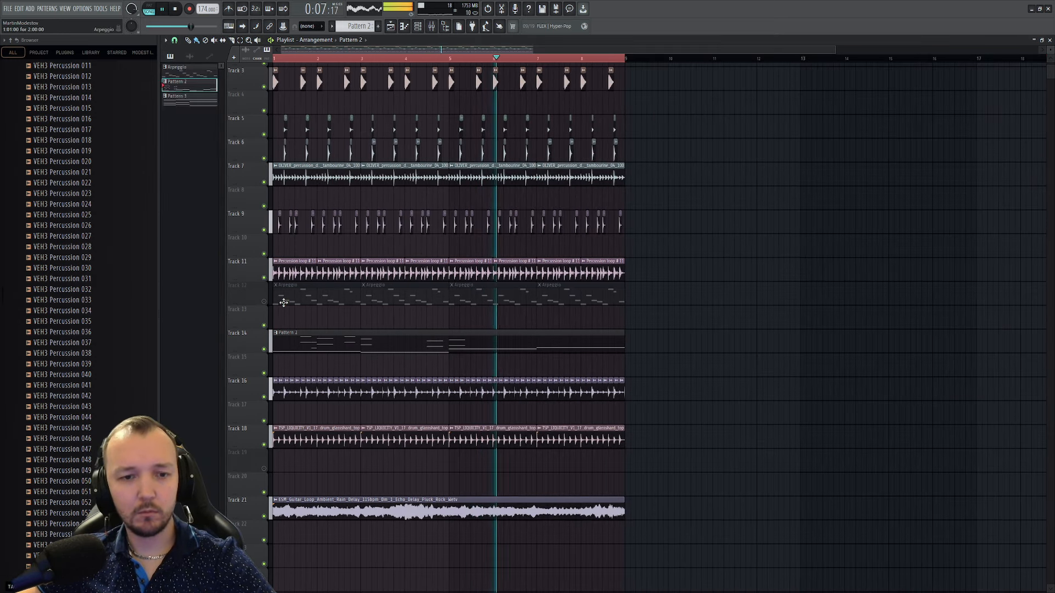
- Solo the Arpeggio track, stop playback and open the Arpeggio pattern's notes for editing
left_click(264, 301)
left_click(264, 301, "ctrl")
key("space")
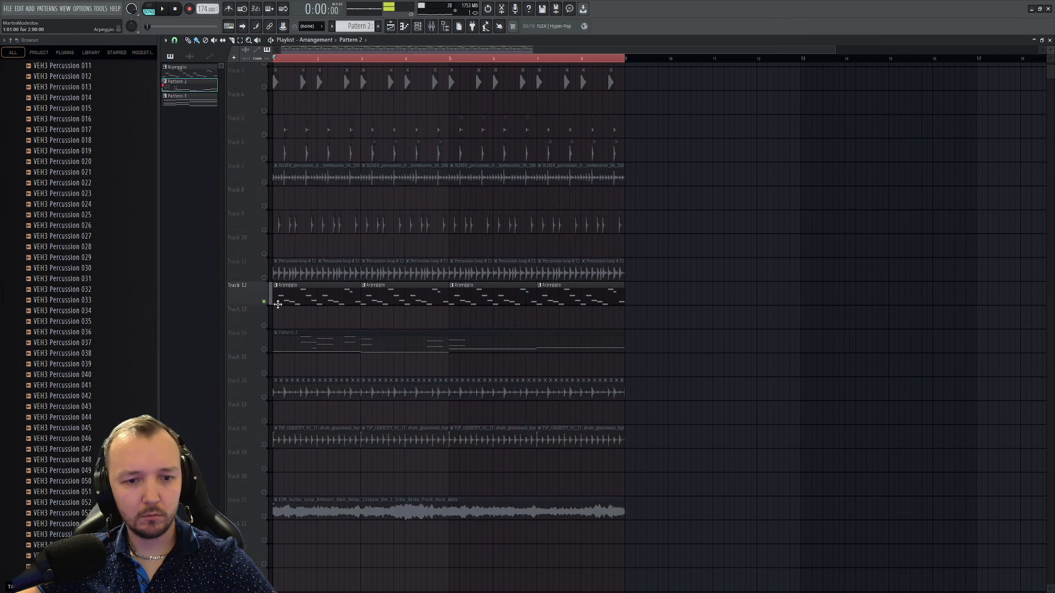
double_click(274, 297)
scroll(561, 417, "down", 3)
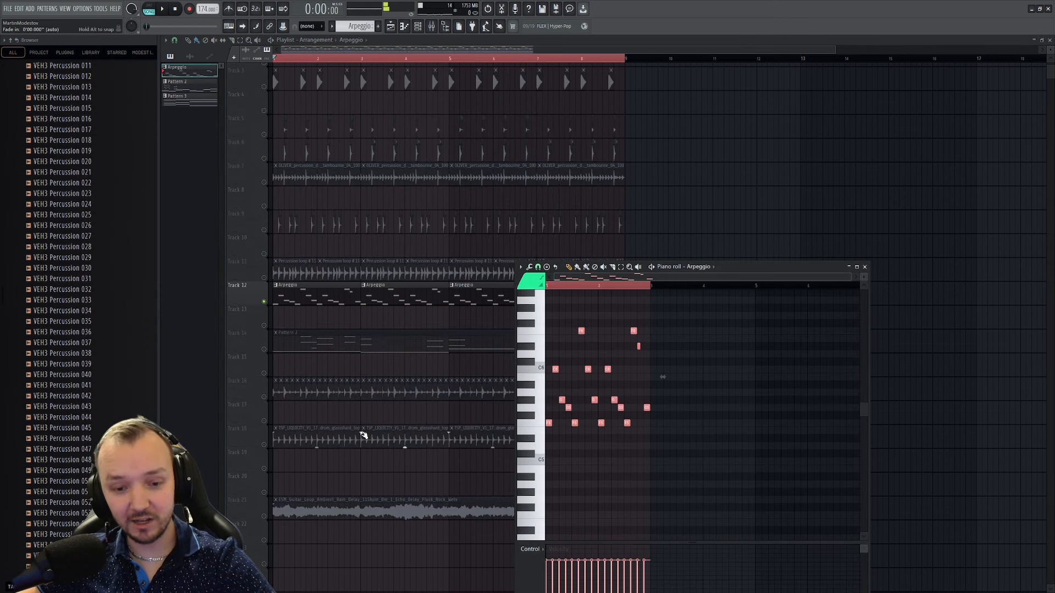
- Unmute the guitar loop on track 21 and transpose all Arpeggio notes up so the lowest is D6
left_click(264, 516)
key("space")
key("ctrl+a")
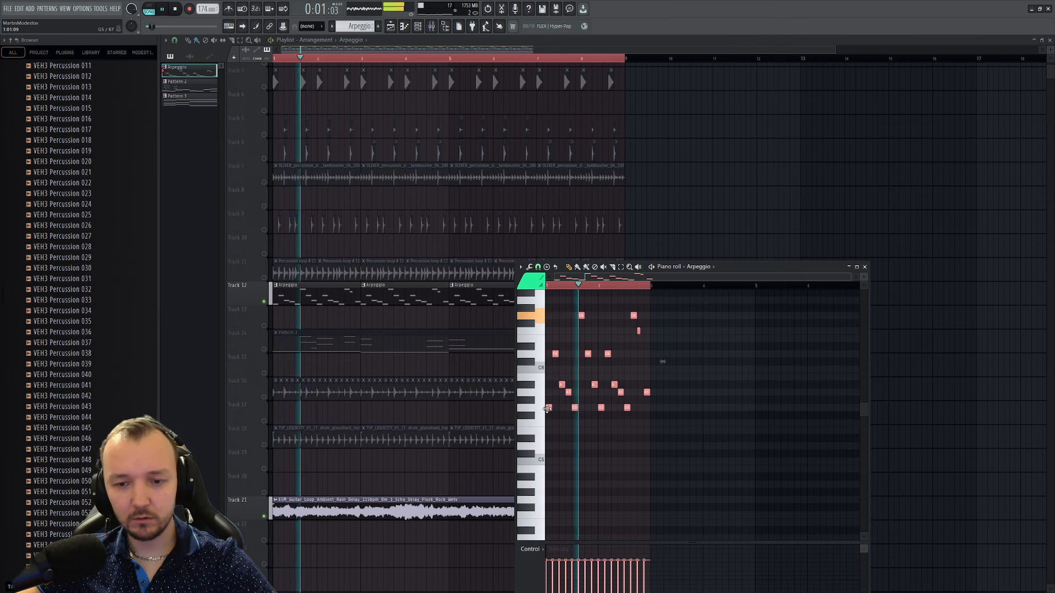
mouse_move(547, 405)
left_mouse_down()
mouse_move(548, 422)
mouse_move(548, 360)
mouse_move(550, 395)
left_mouse_up()
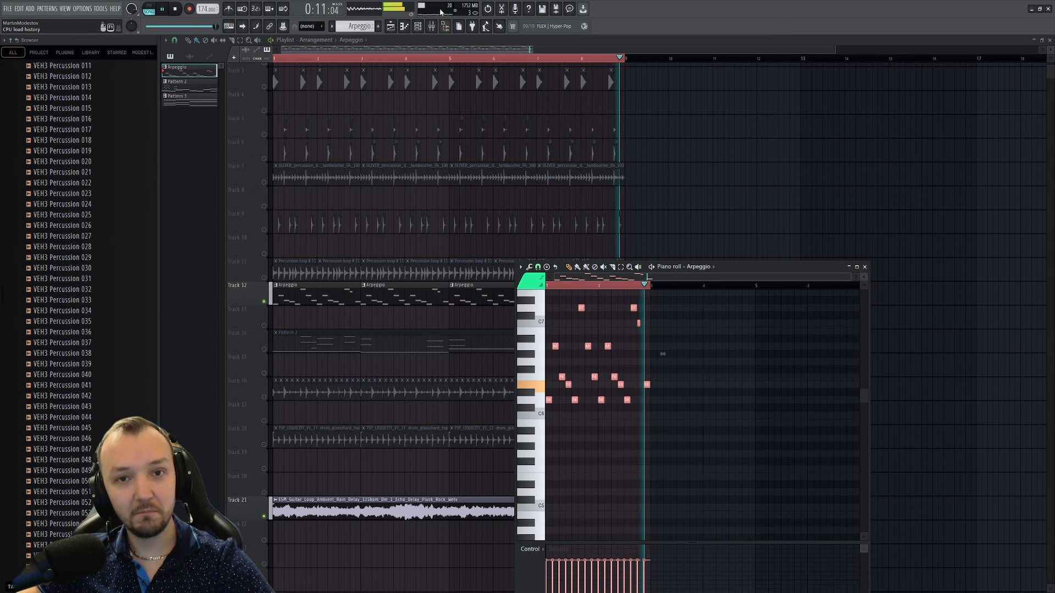
- Set the filter cutoff of the Arpeggio channel's Serum synth to about 1288 Hz and close the open windows
key("F6")
left_click(588, 247)
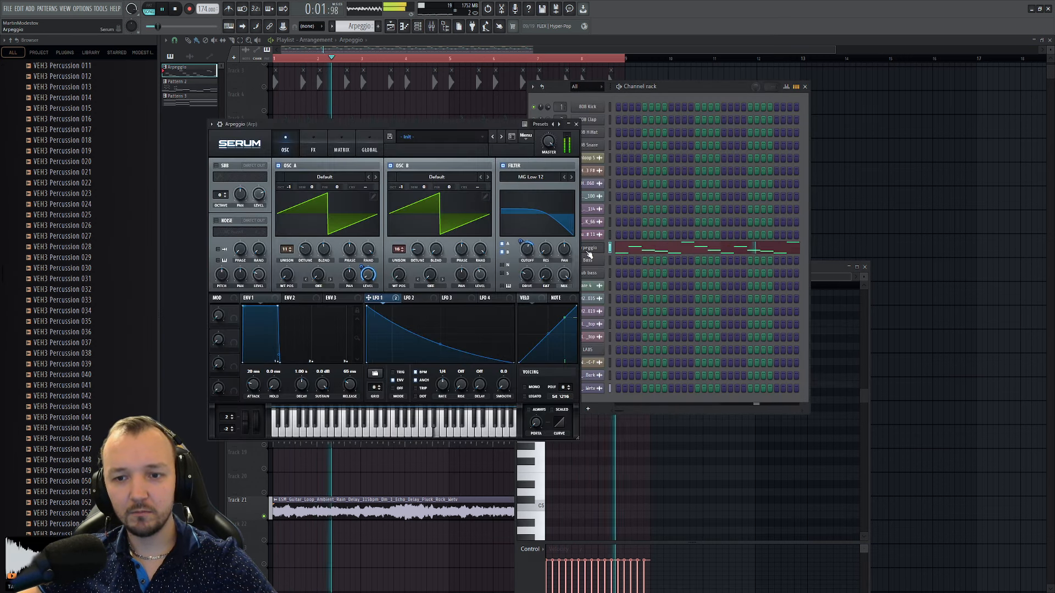
left_click_drag(525, 249, 527, 249)
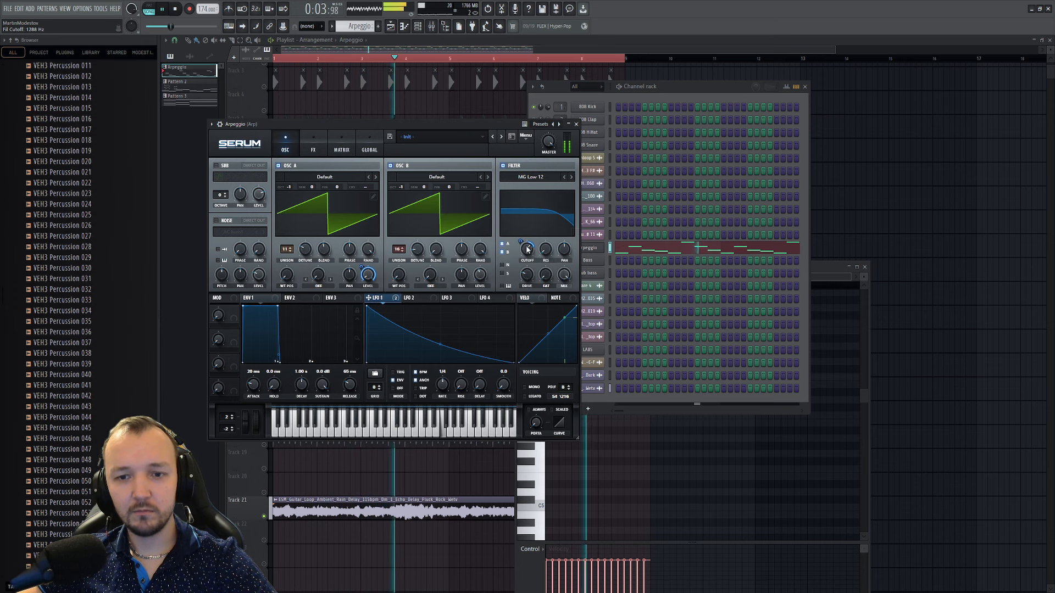
left_click(610, 223)
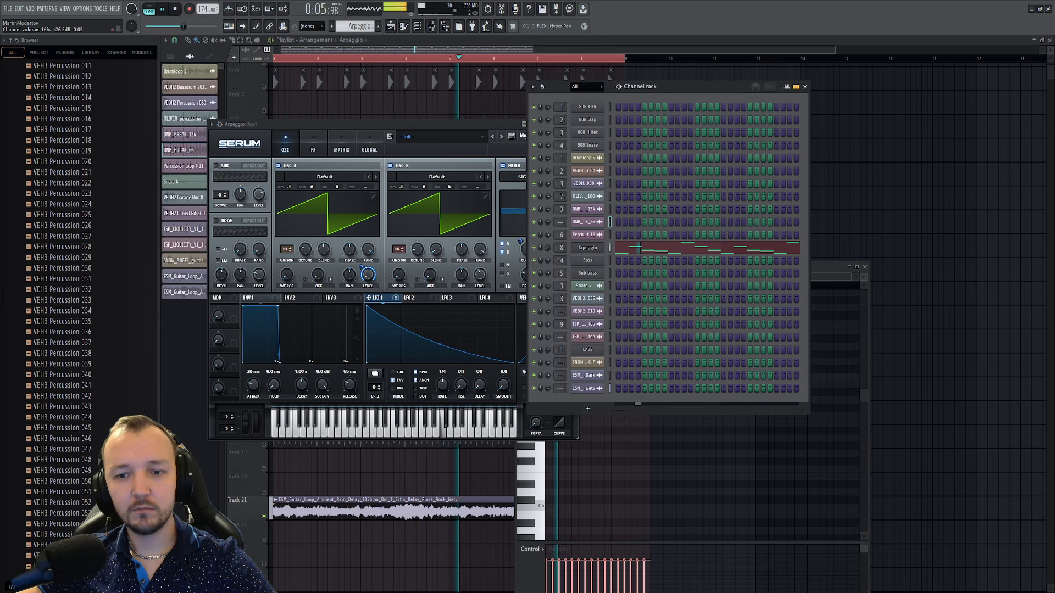
key("F12")
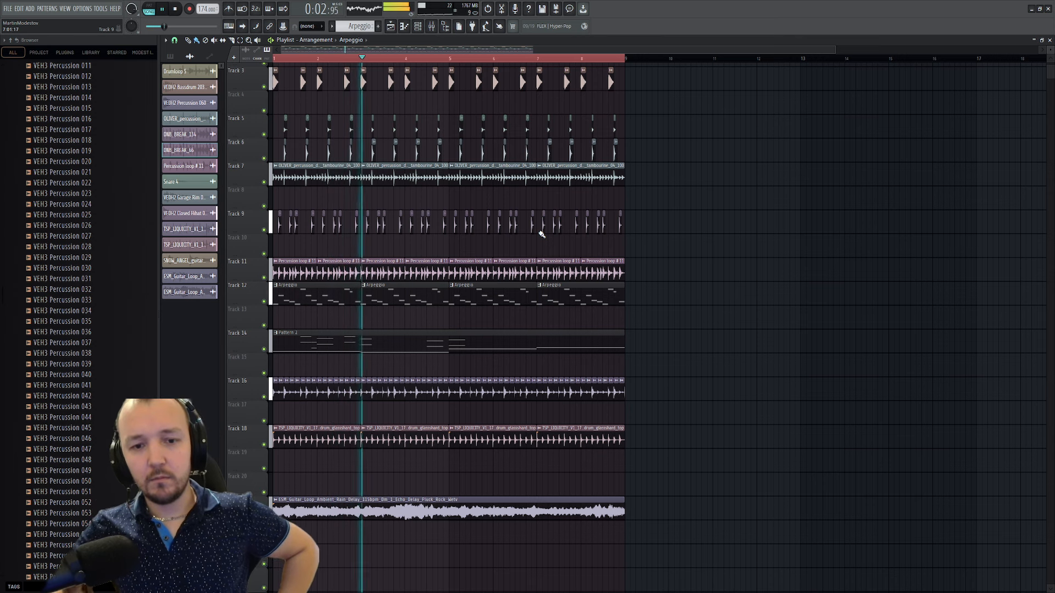
- Move all LABS melody notes from Pattern 2 into Pattern 3
double_click(353, 335)
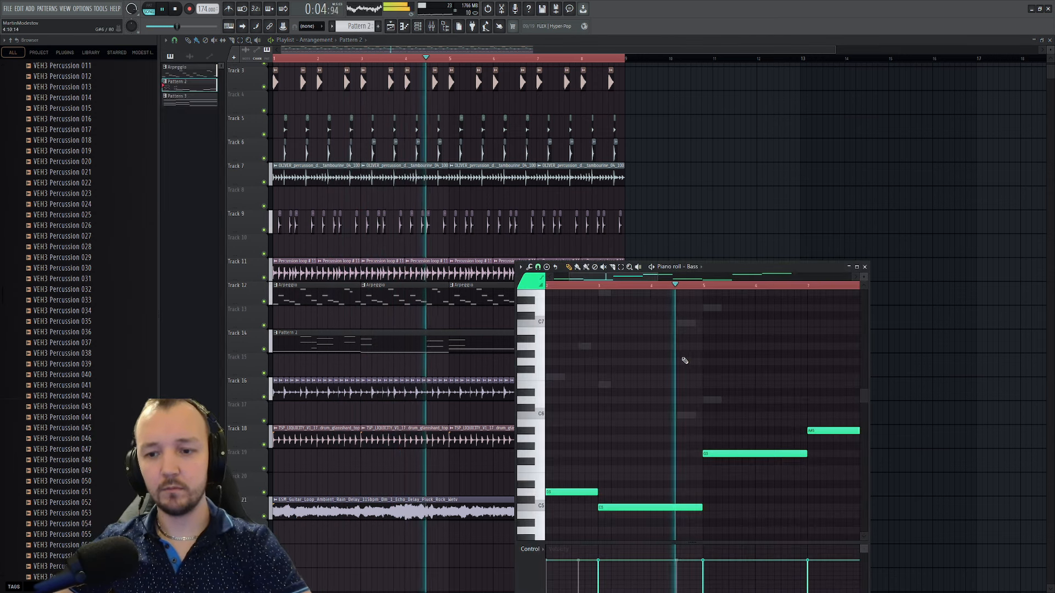
left_click(417, 26)
left_click(639, 348)
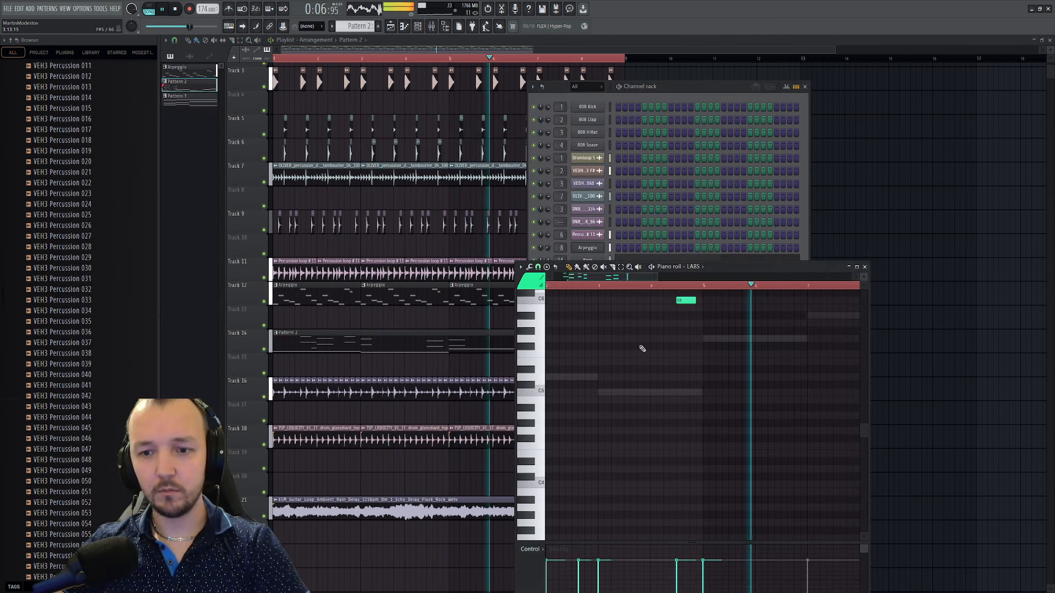
scroll(720, 306, "up", 5)
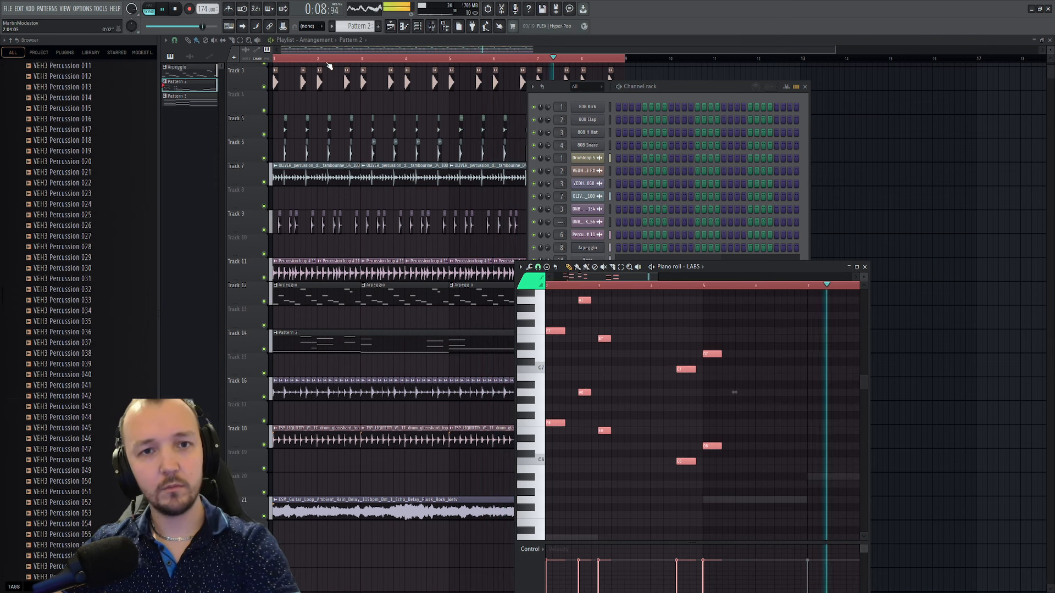
key("ctrl+x")
left_click(189, 99)
key("ctrl+v")
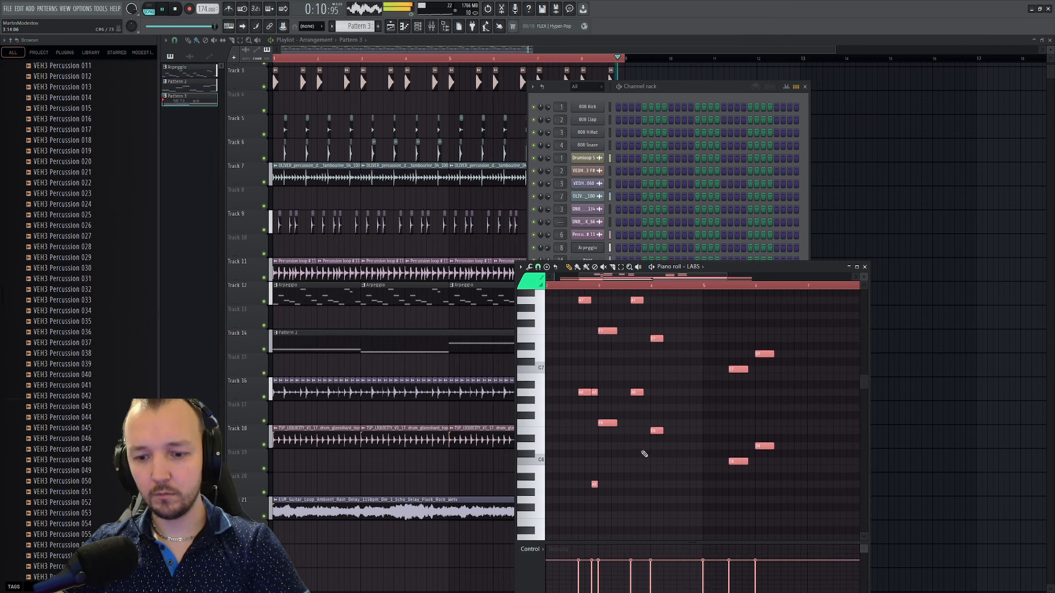
- Place a Pattern 3 clip at the start of track 19
left_click(655, 223)
left_click(285, 460)
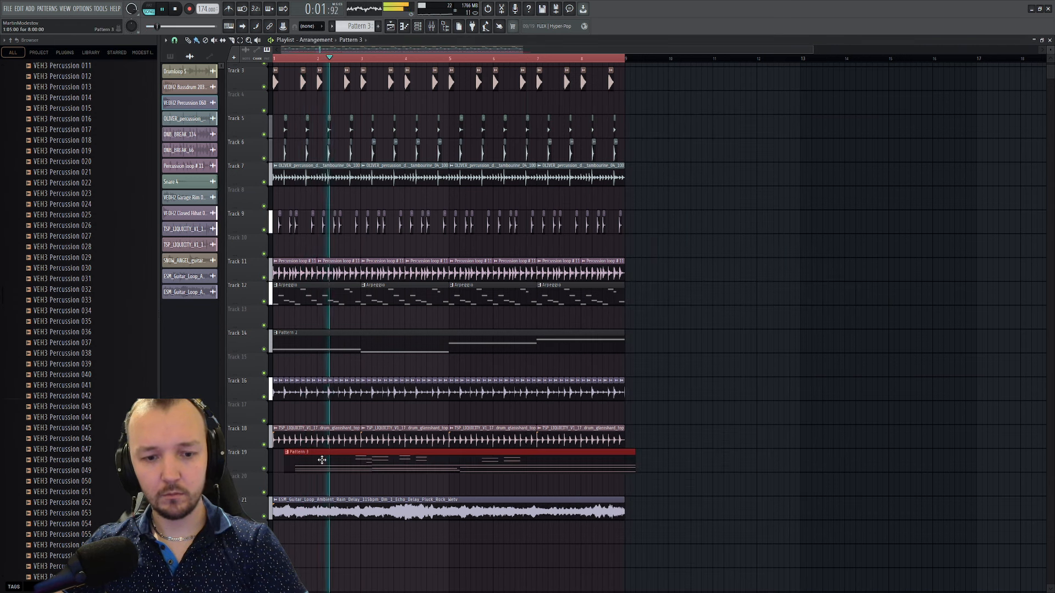
left_click_drag(350, 460, 339, 461)
- Remove the long sustained low notes from the LABS part of Pattern 3, keeping the high melody notes
double_click(340, 461)
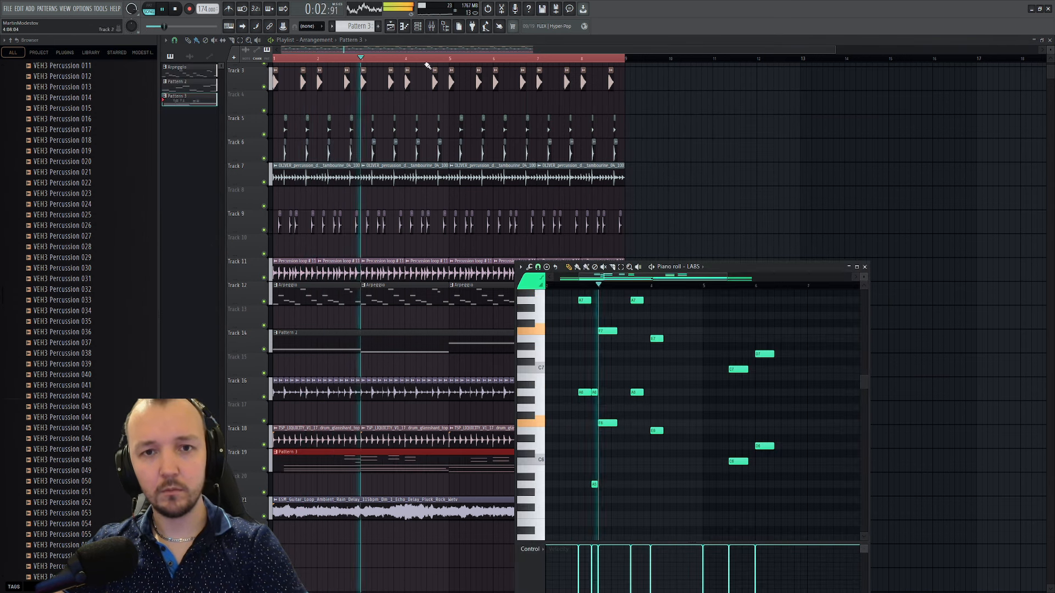
left_click(417, 26)
left_click(652, 350)
scroll(643, 365, "down", 4)
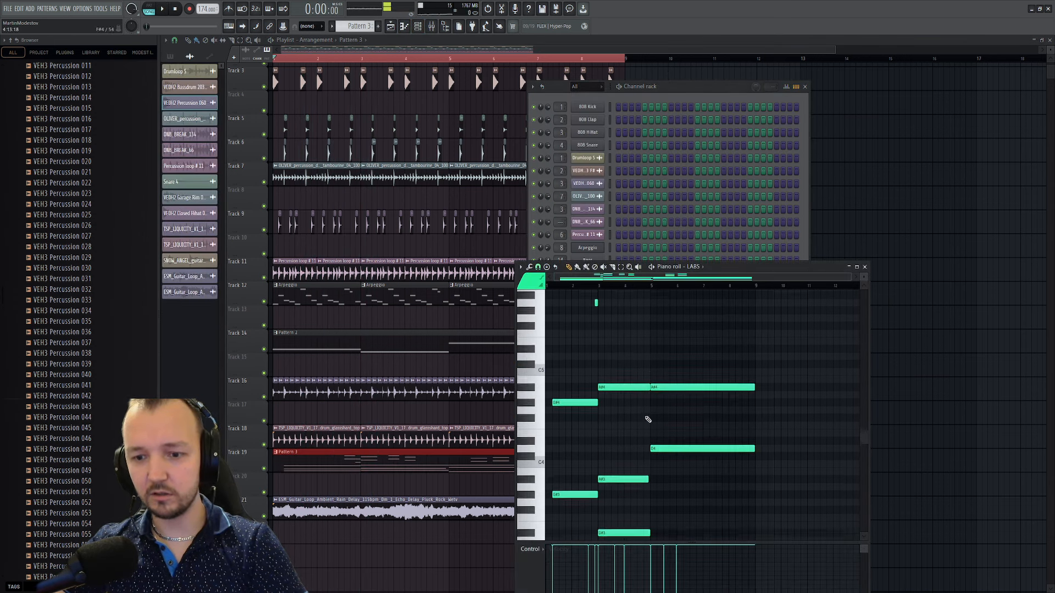
left_click_drag(751, 375, 546, 506)
key("alt+m")
key("space")
right_click(685, 198)
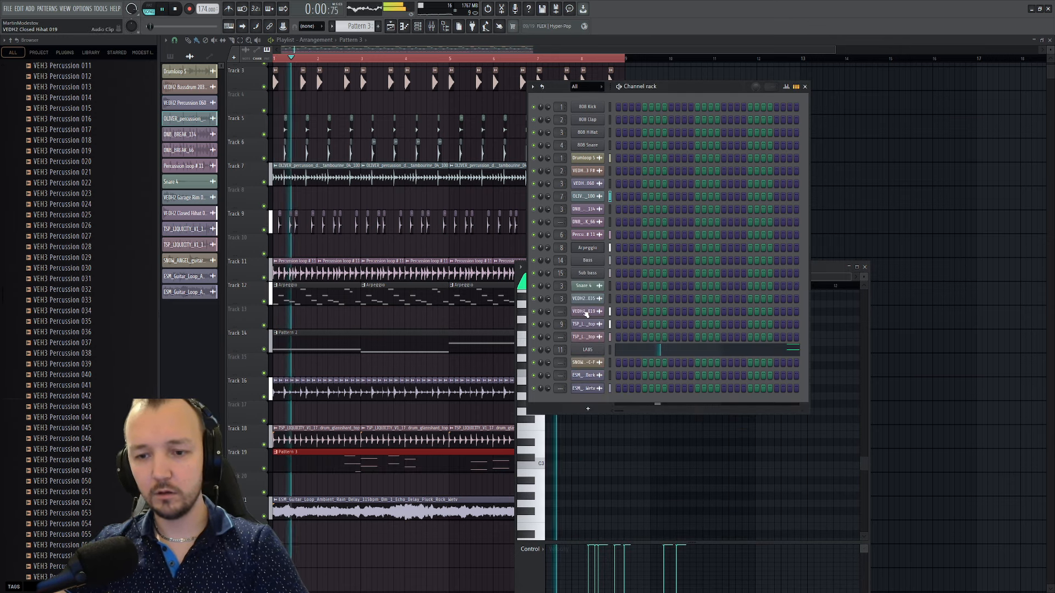
left_click(649, 355)
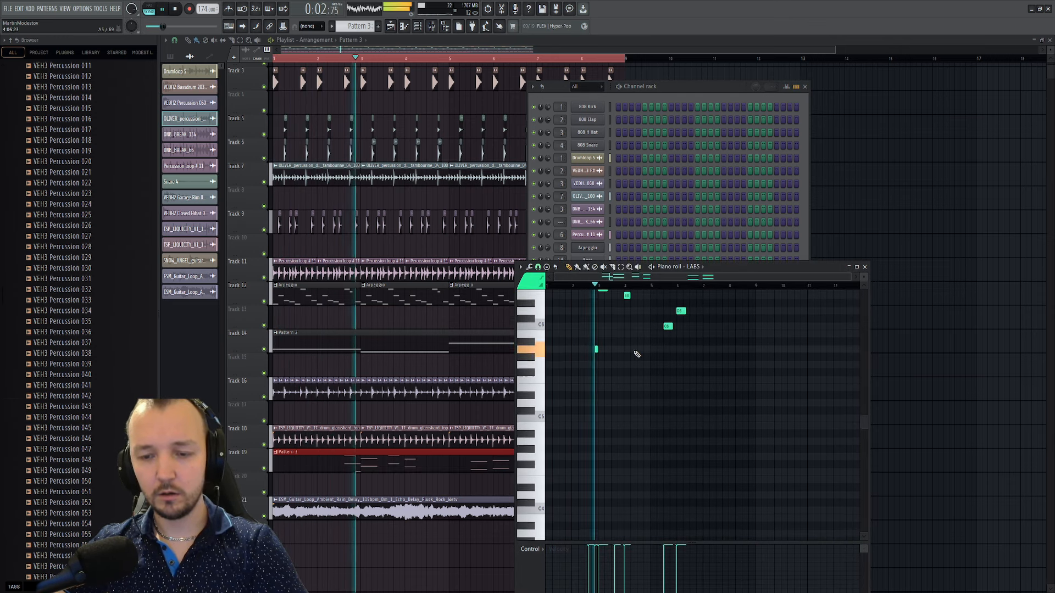
- Select all LABS notes in Pattern 3 and shift them about one bar earlier
key("space")
scroll(604, 350, "up", 3)
scroll(602, 357, "up", 2)
key("ctrl+a")
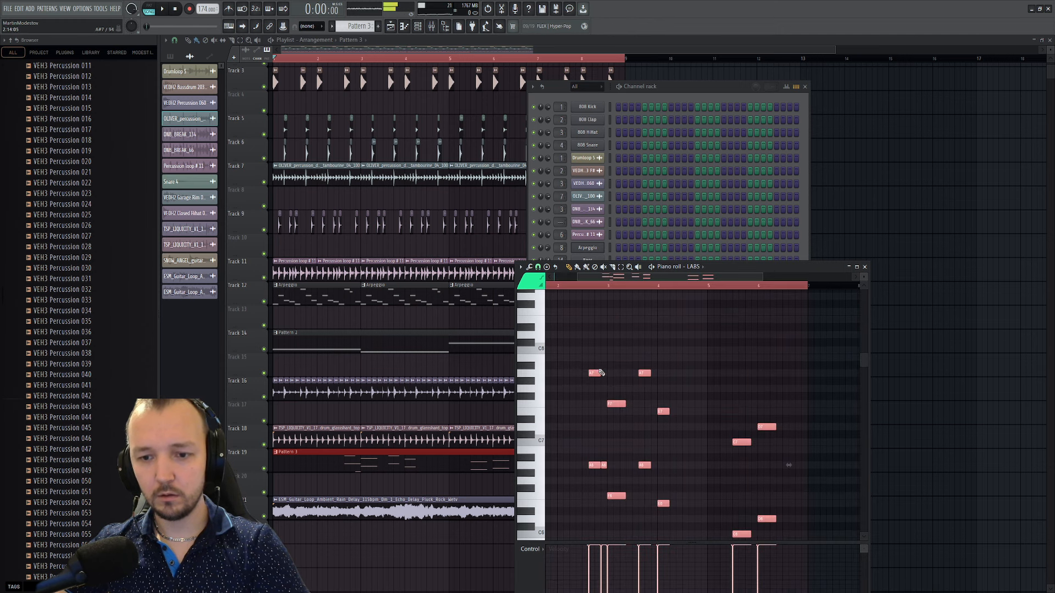
key("space")
scroll(541, 383, "up", 4)
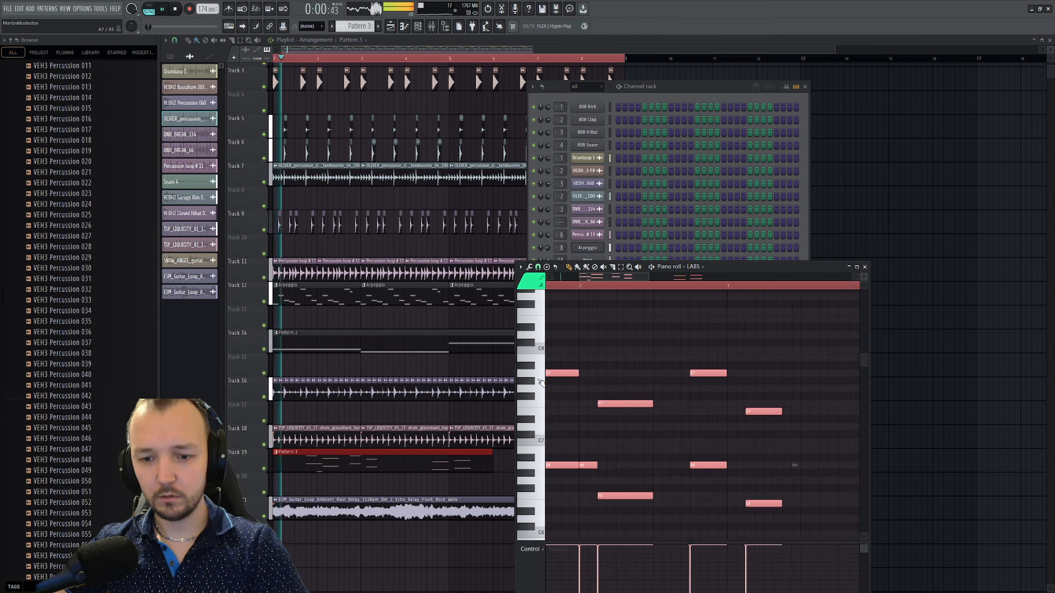
- Nudge the LABS notes further earlier so the long F notes start exactly on bar 2
scroll(563, 446, "down", 4)
scroll(577, 407, "up", 3)
key("space")
key("space")
key("shift+Left")
key("shift+Left")
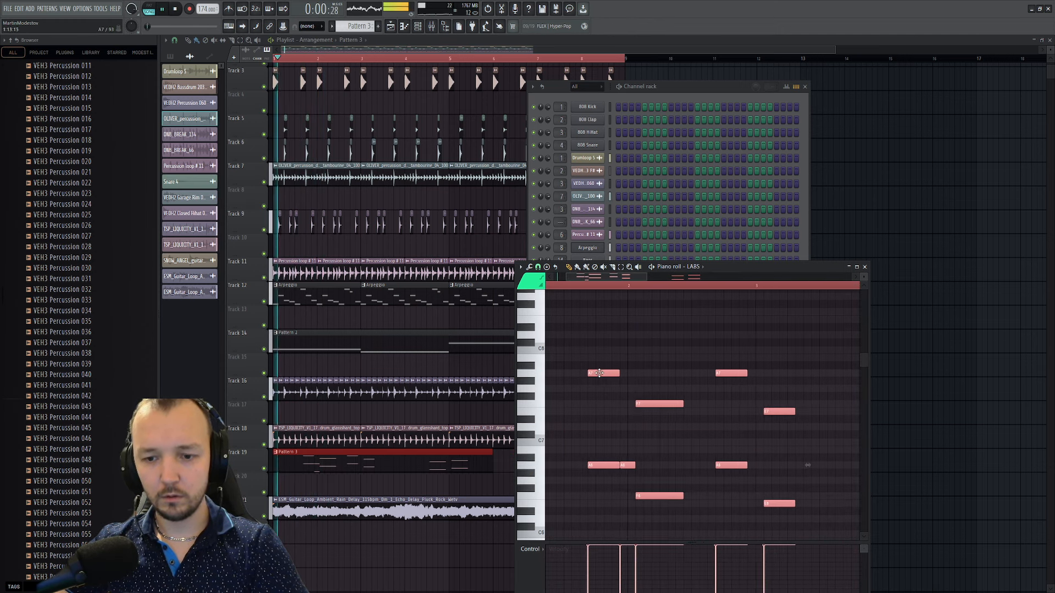
right_click(654, 472)
scroll(654, 456, "down", 4)
scroll(651, 434, "up", 3)
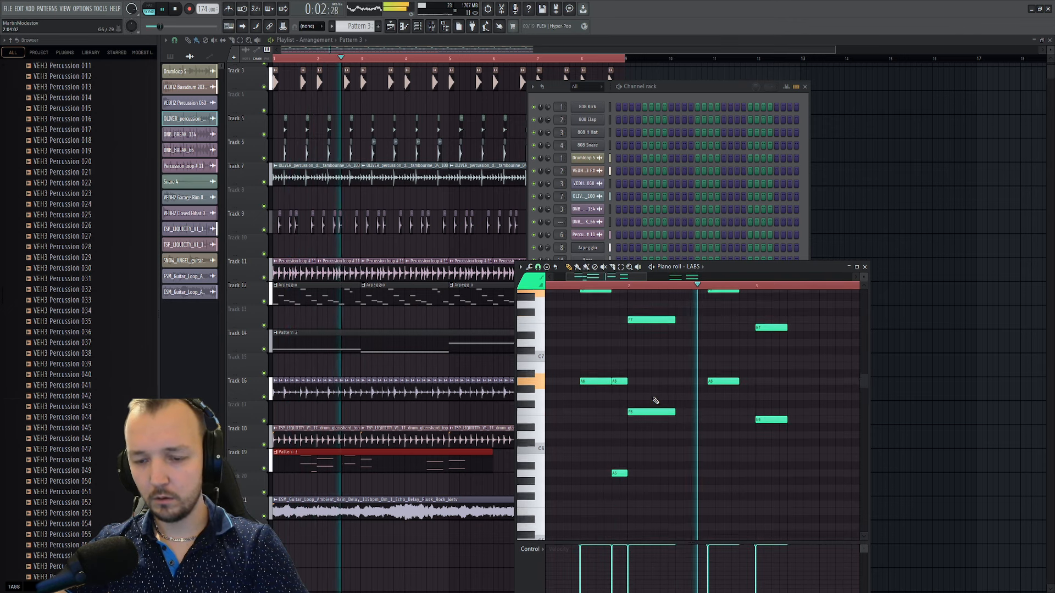
- Delete the F7 note at bar 2 and the short A6 and A5 notes just before it from the LABS part
key("ctrl+a")
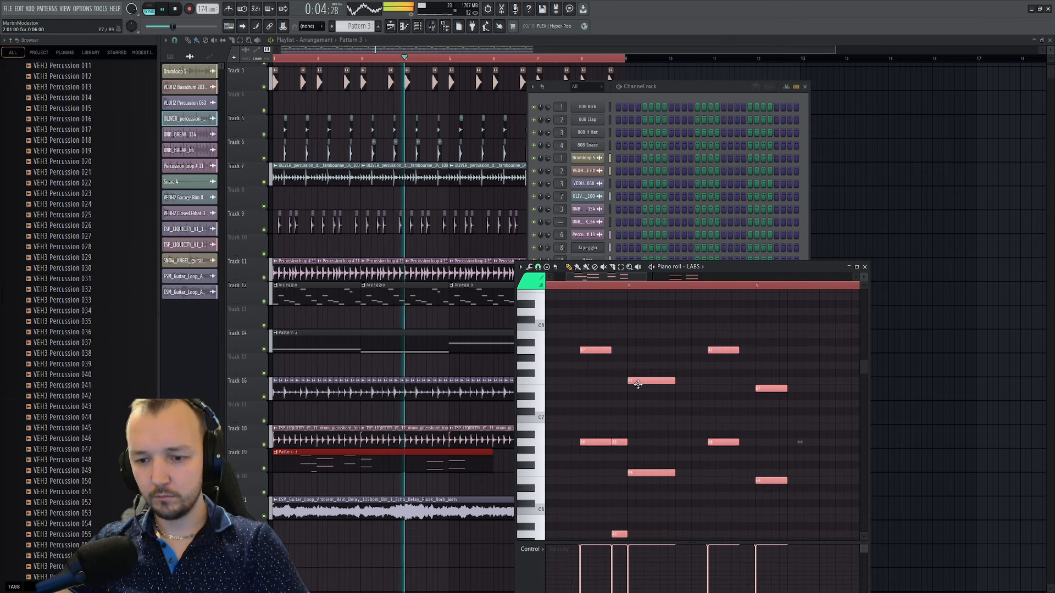
scroll(635, 362, "down", 3)
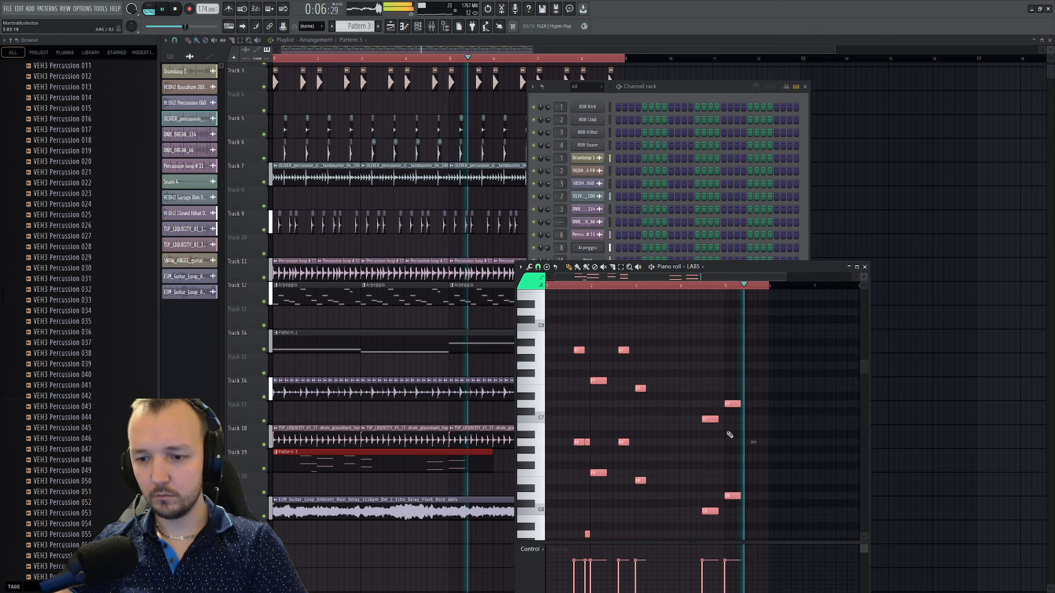
scroll(734, 428, "down", 3)
scroll(692, 396, "up", 3)
key("space")
key("space")
right_click(601, 358)
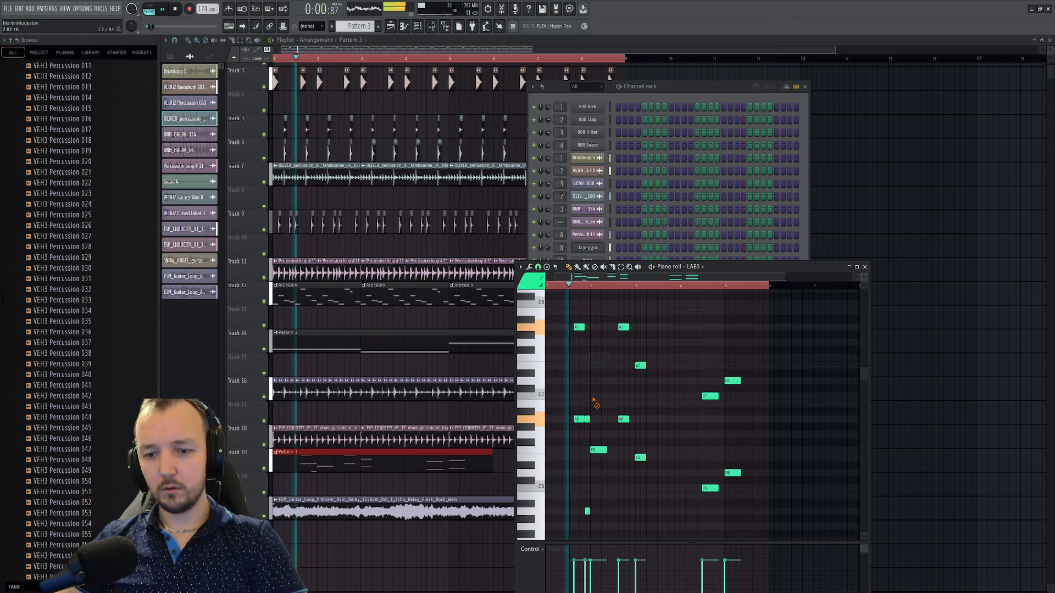
right_click(587, 419)
right_click(587, 511)
- Delete the remaining LABS notes before bar 4 of Pattern 3 and close the note editor and channel rack
key("space")
key("space")
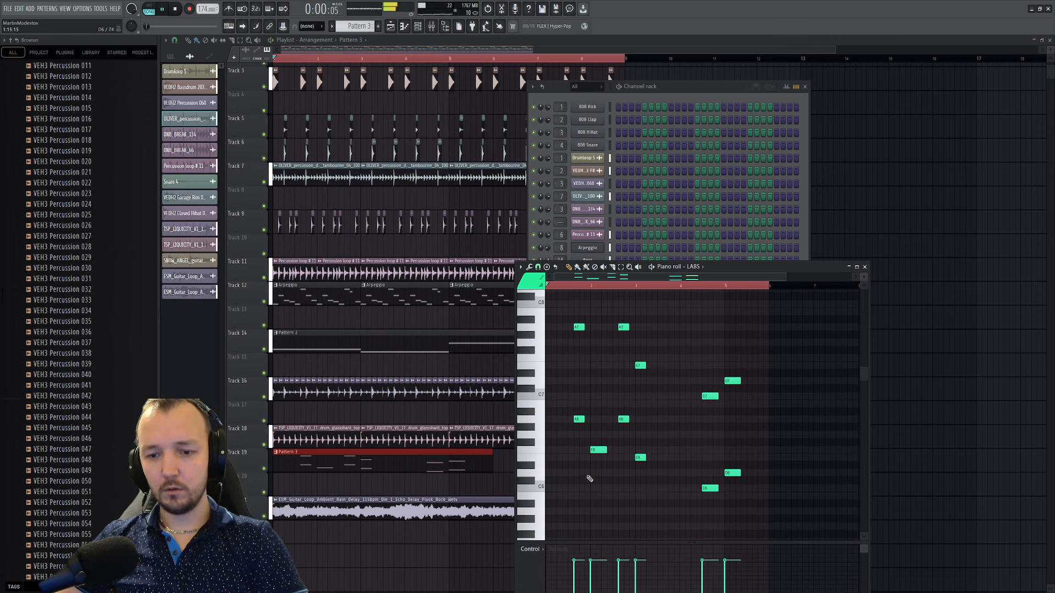
right_click(580, 327)
right_click(580, 419)
left_click_drag(683, 324, 588, 492)
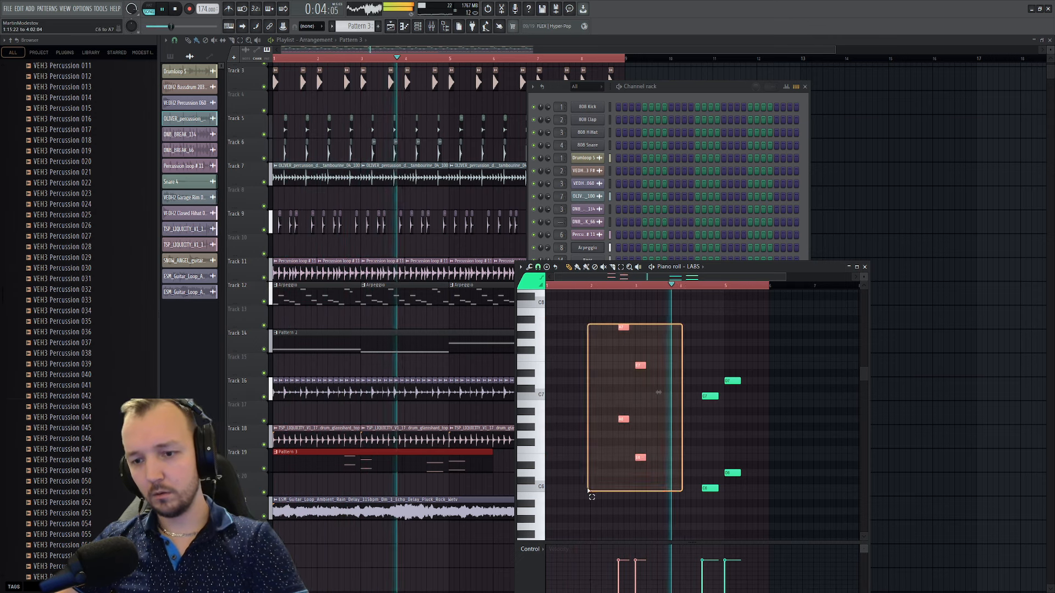
key("Delete")
right_click(704, 208)
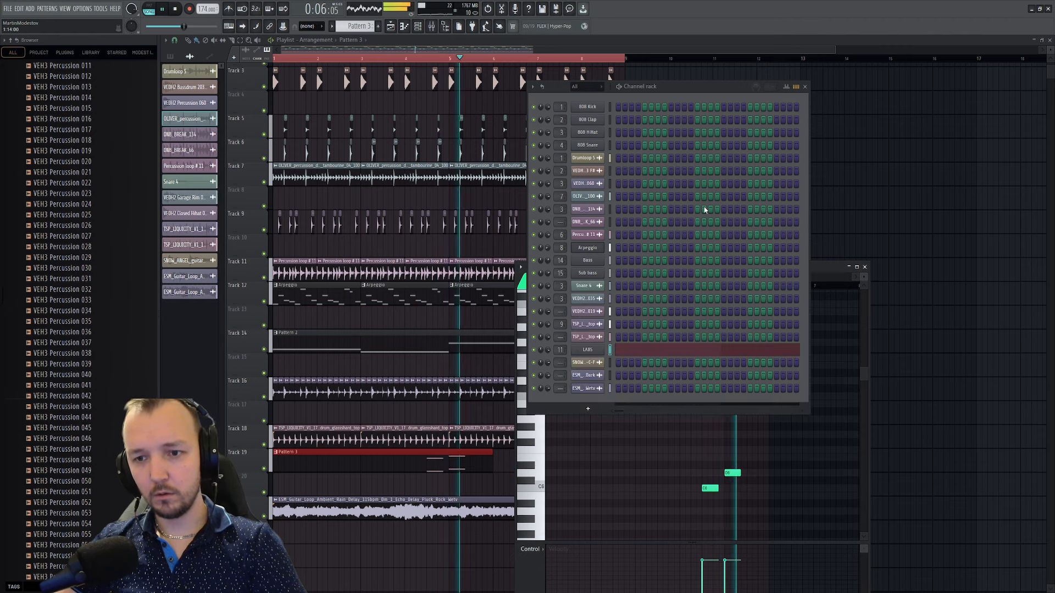
right_click(921, 393)
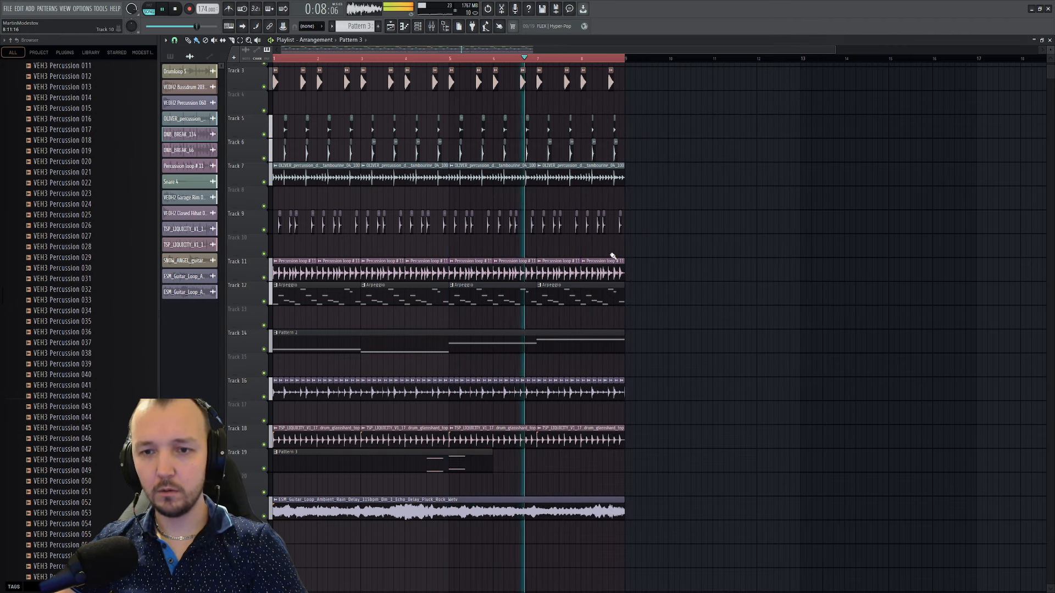
- Unmute the Drumloop 5 track and open the loop's level adjustment settings
scroll(469, 423, "down", 5)
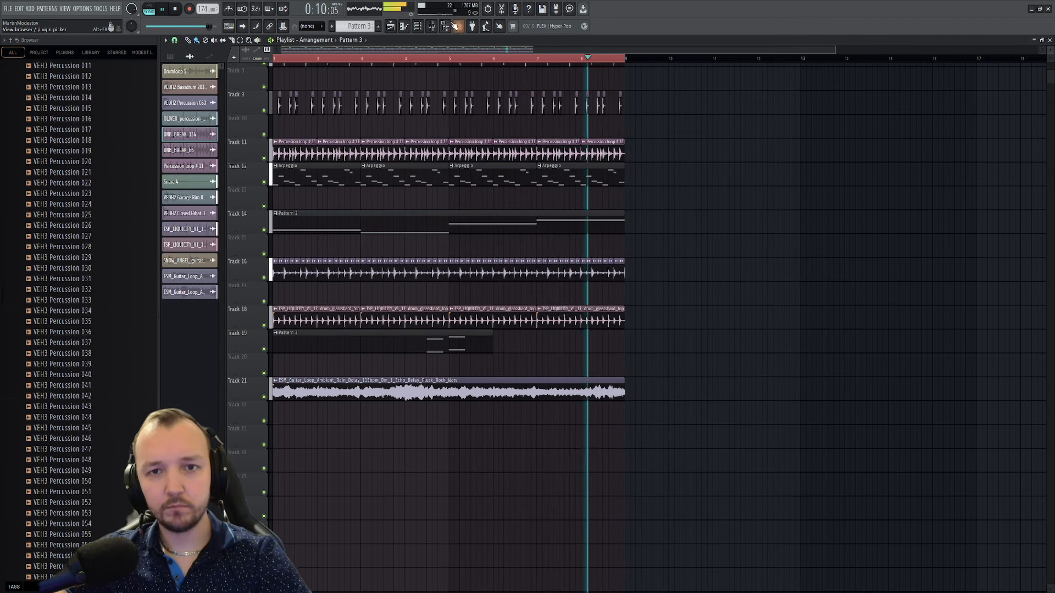
left_click(330, 225)
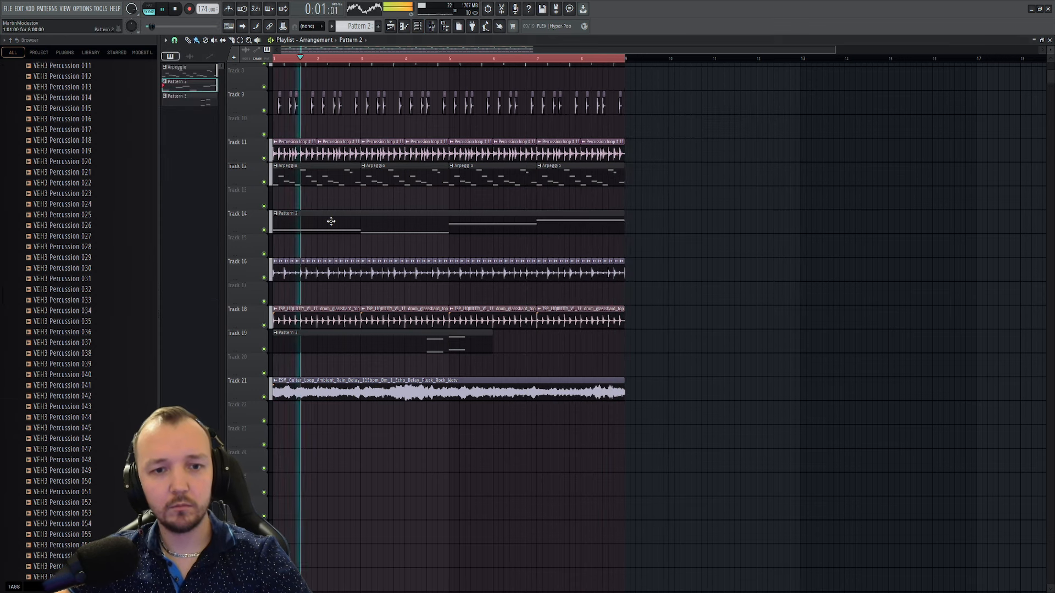
scroll(327, 221, "up", 7)
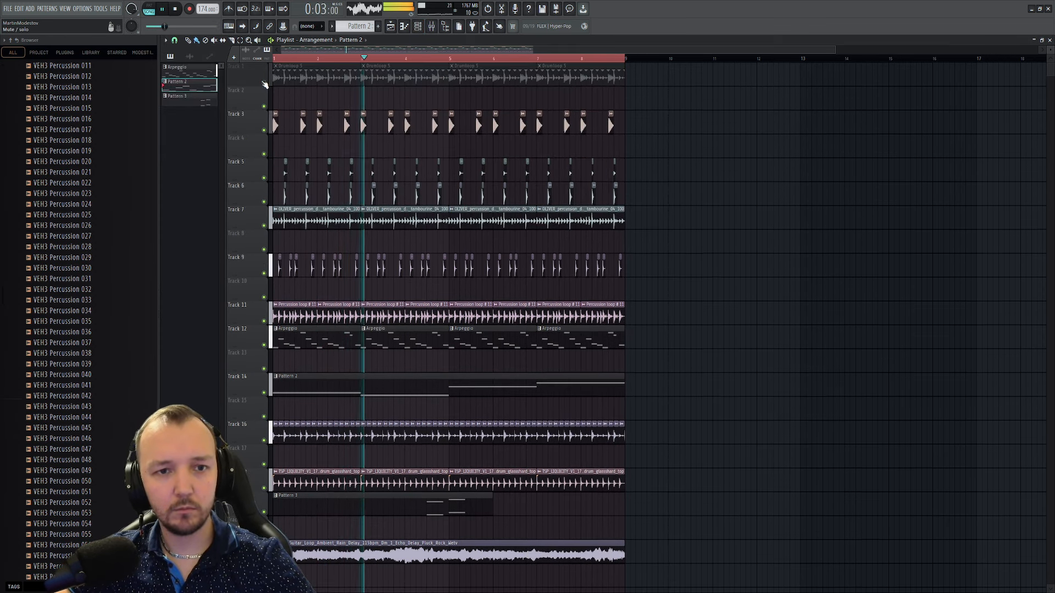
left_click(265, 82)
double_click(306, 81)
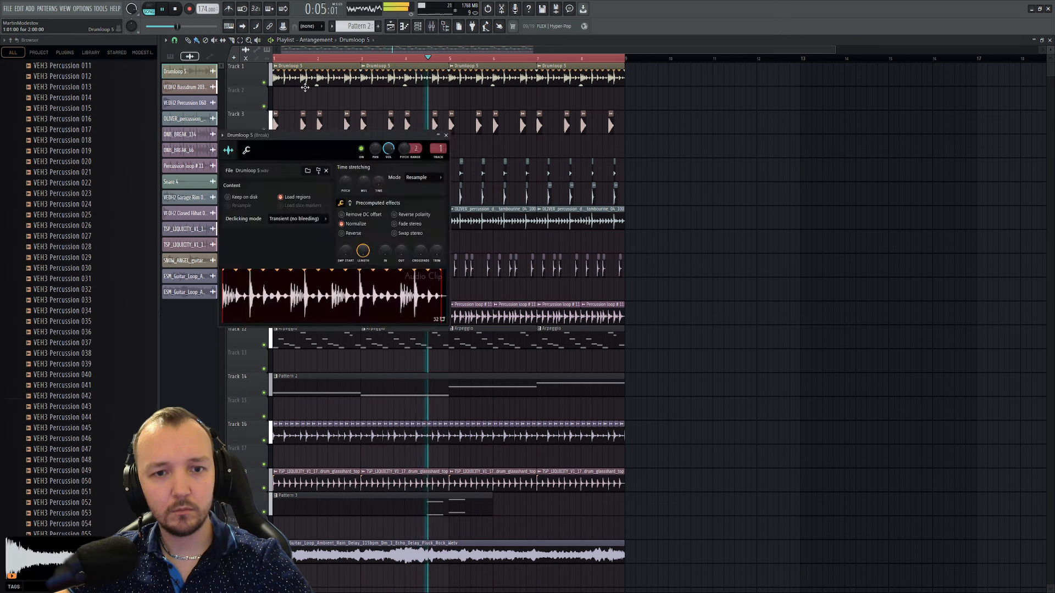
left_click(246, 151)
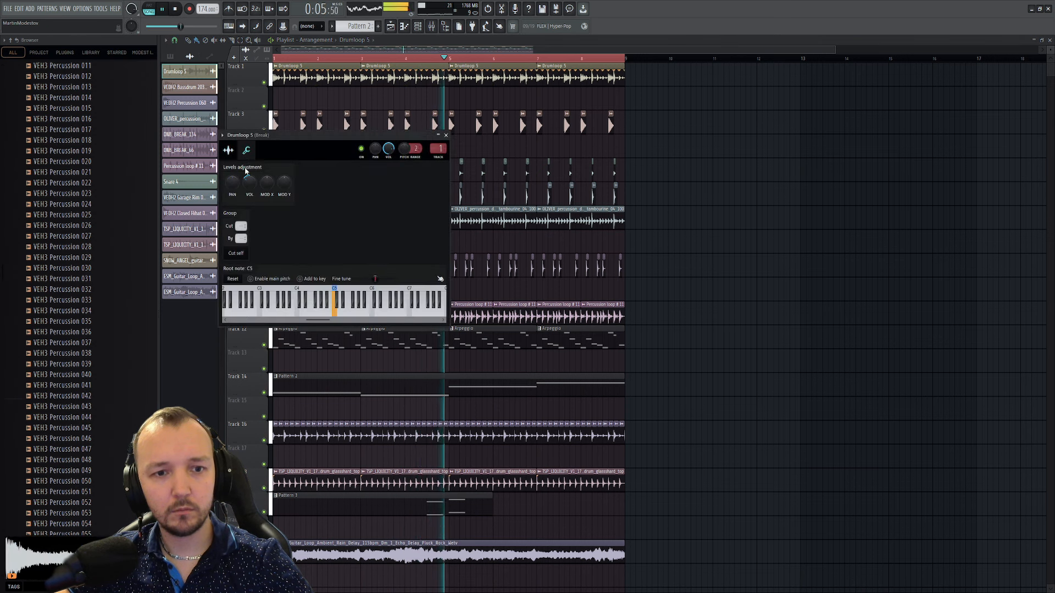
right_click(555, 242)
- Lower the volume multiplier of Percussion loop # 11 to 64%
double_click(285, 316)
left_click(225, 129)
left_click_drag(228, 161, 228, 176)
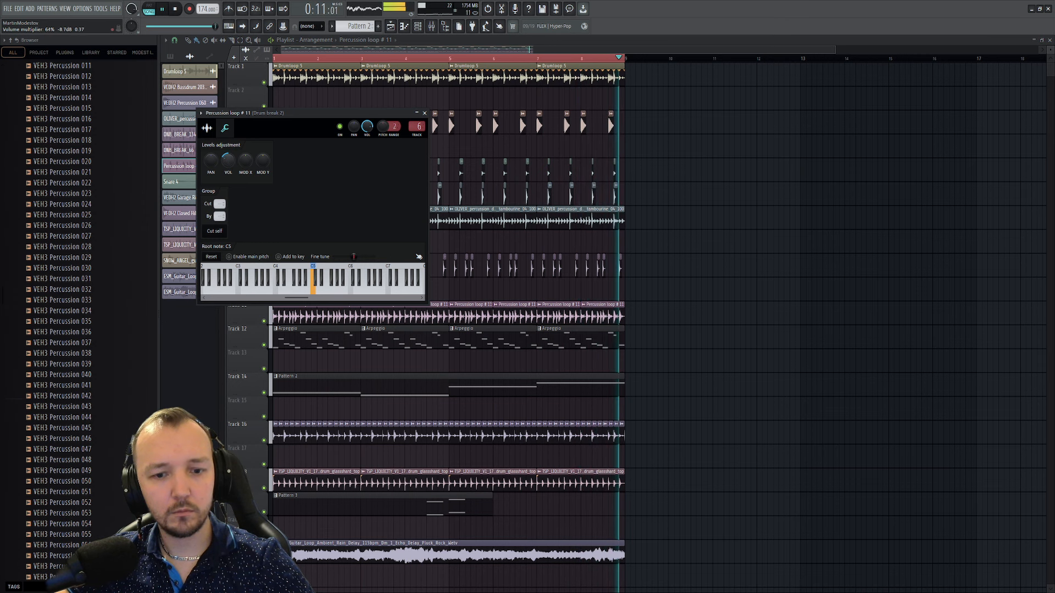
right_click(302, 460)
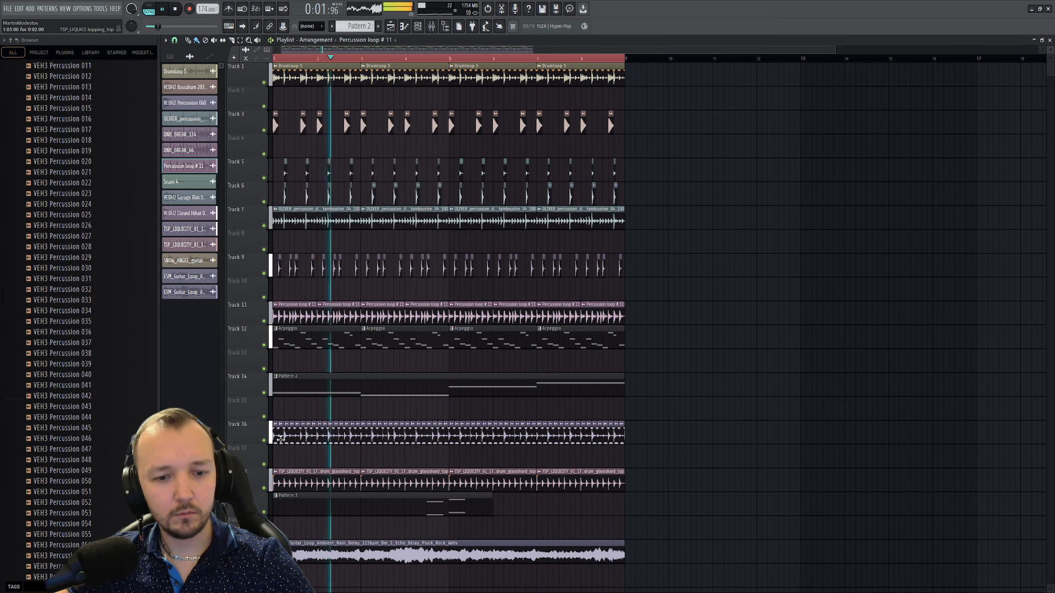
- Lower the volume multiplier of the TSP_LIQUICITY sugartopping top loop on track 16 to 88%
double_click(281, 438)
left_click(215, 117)
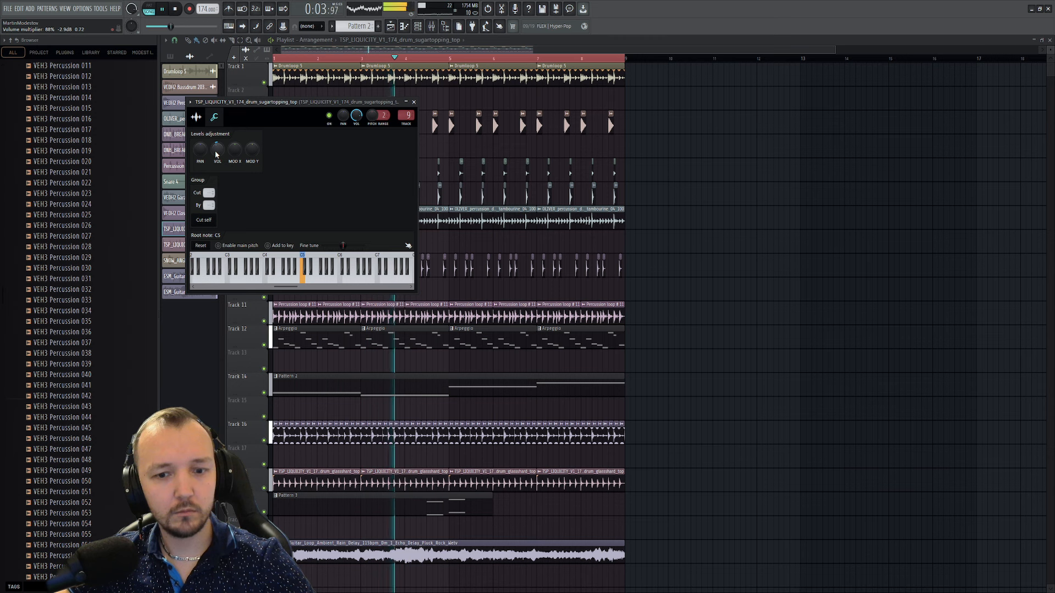
left_click(429, 367)
- Lower the fourth Sub bass note of Pattern 2 by one octave and delete the last four notes from bar 9 onward
double_click(432, 389)
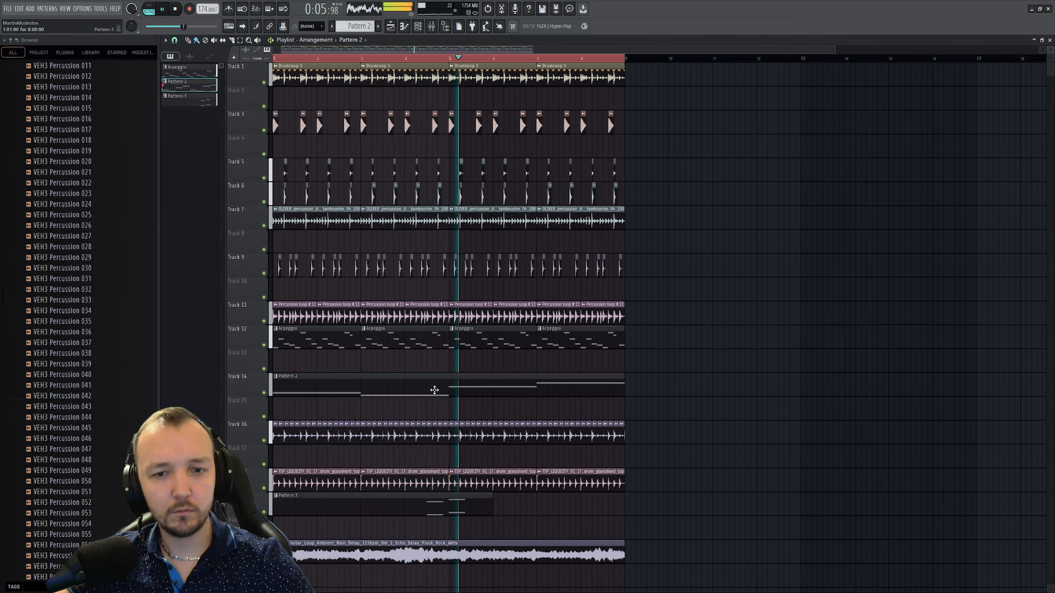
left_click(418, 26)
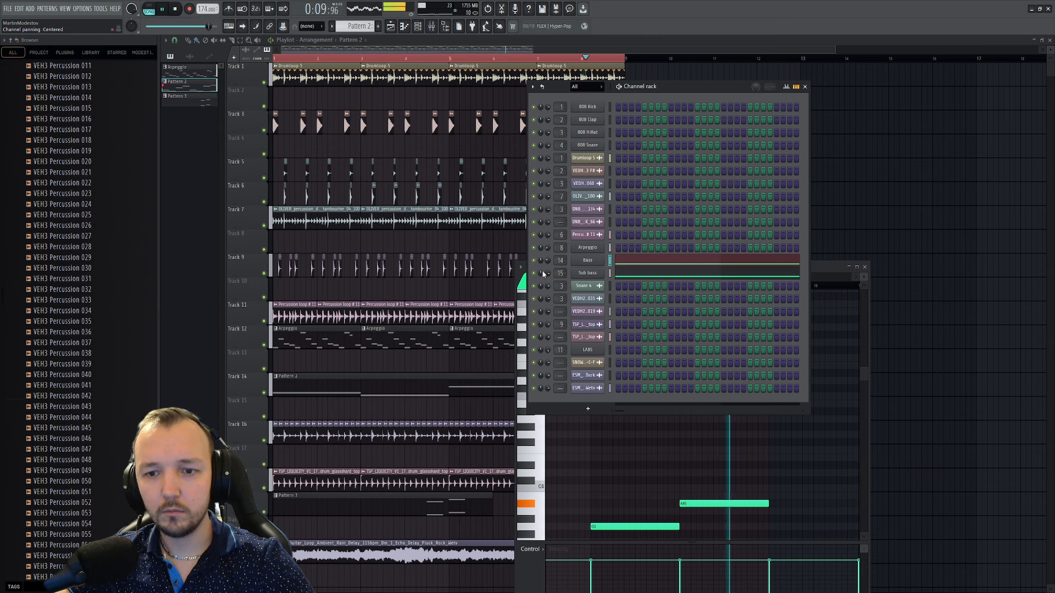
left_click(588, 274)
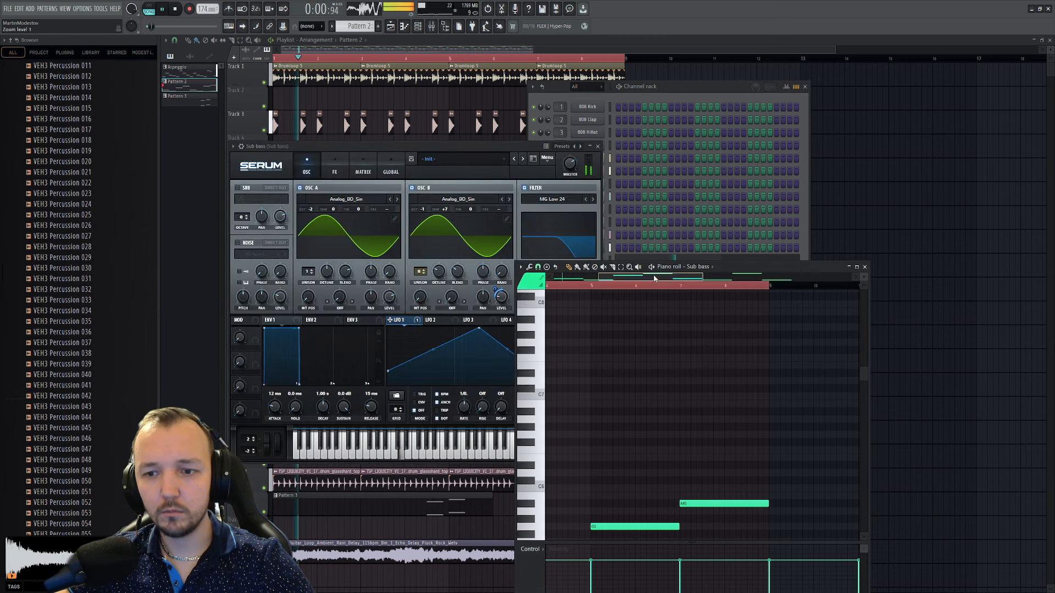
scroll(742, 402, "down", 8)
scroll(728, 401, "down", 1)
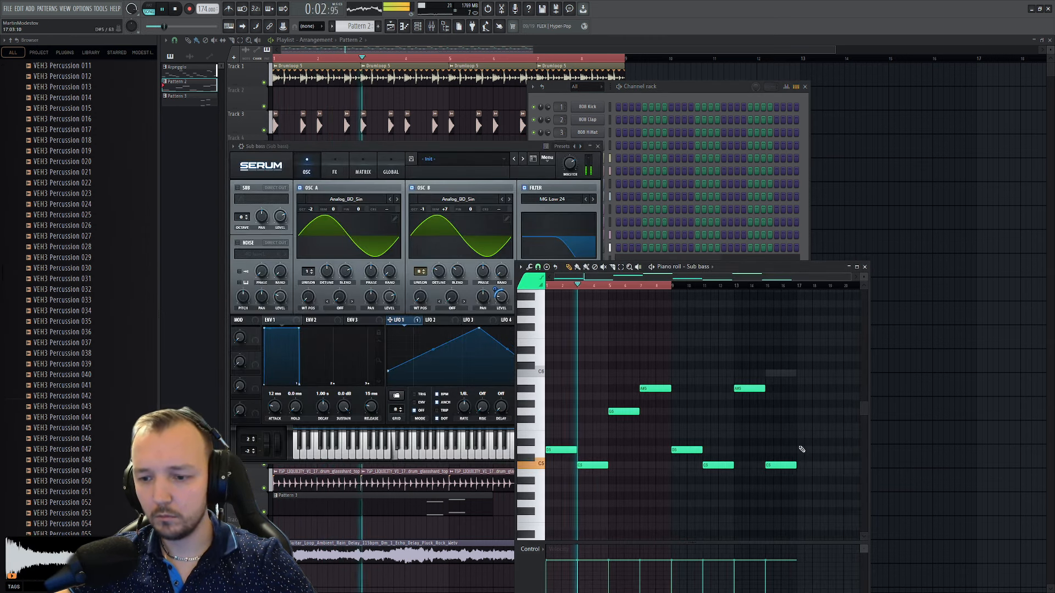
right_click(654, 287)
left_click_drag(681, 361, 653, 406)
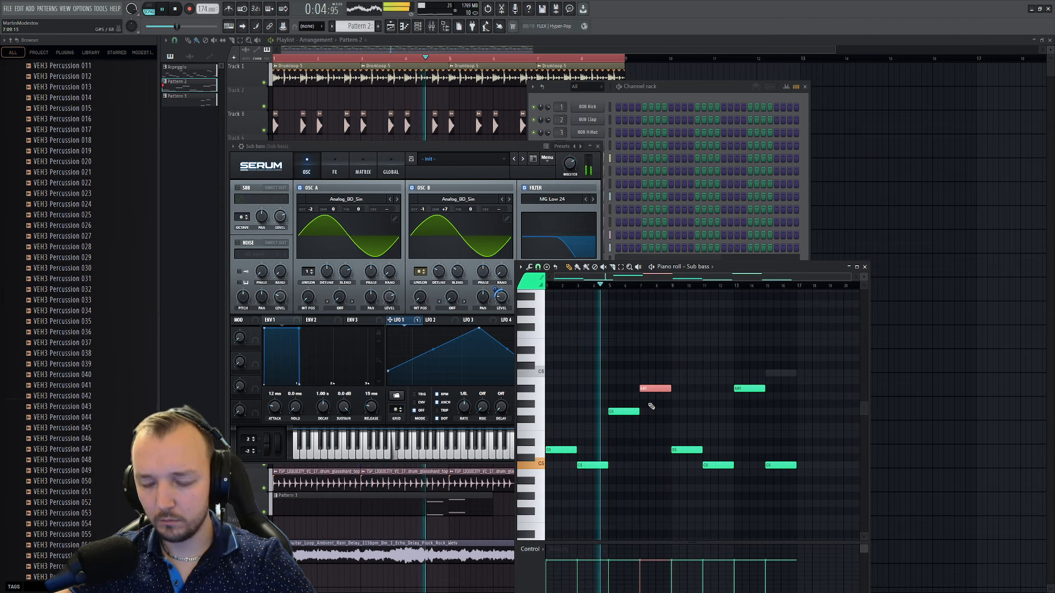
key("ctrl+Down")
left_click_drag(806, 355, 694, 476)
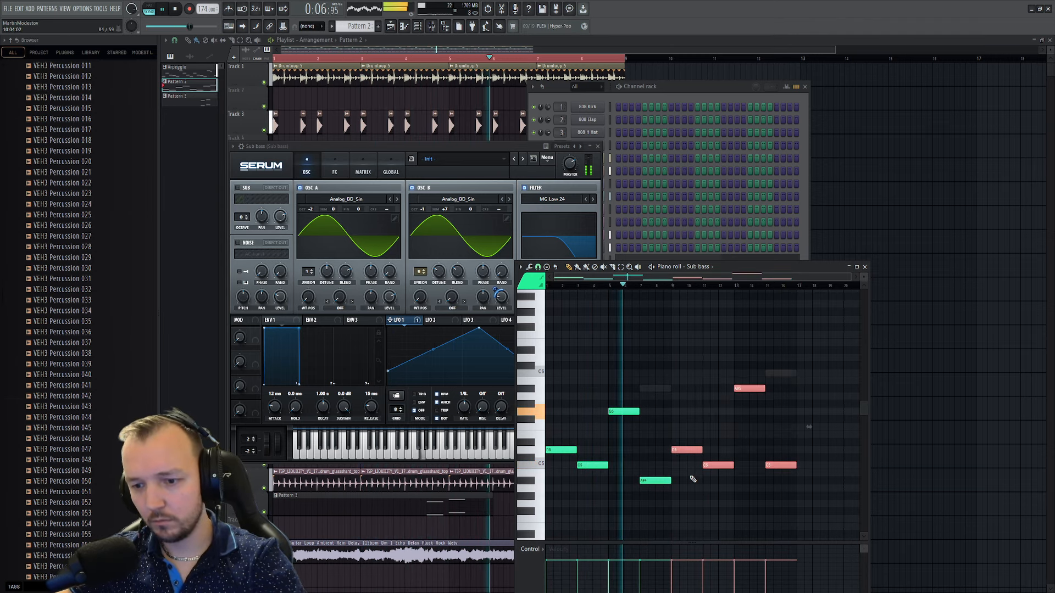
key("Delete")
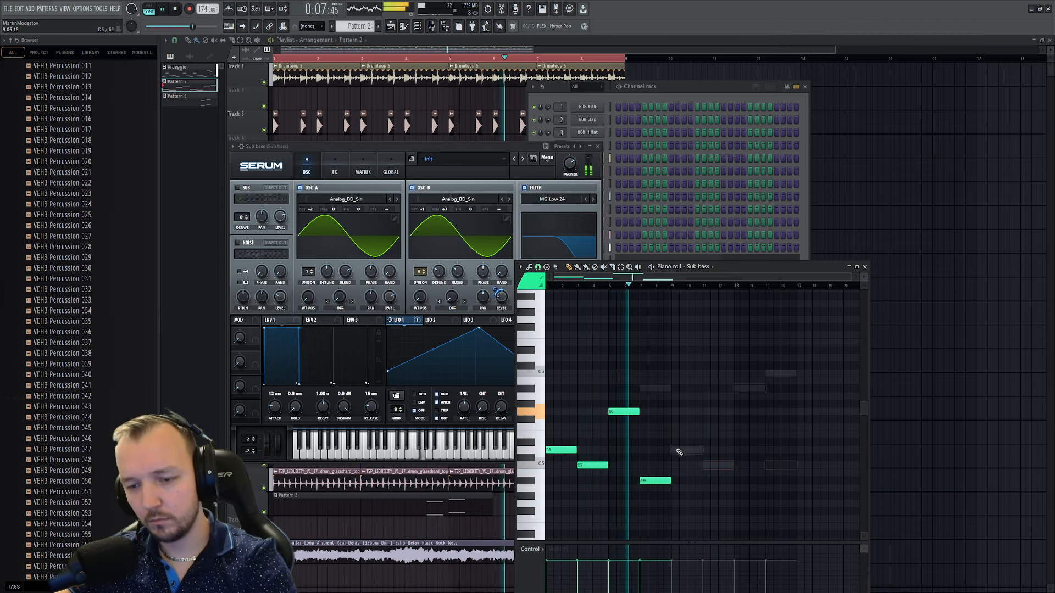
- Set the gain of the Fruity Limiter on the Sub bass mixer track to about -4.7 dB
left_click(677, 209)
left_click(587, 274)
left_click(590, 274)
key("F9")
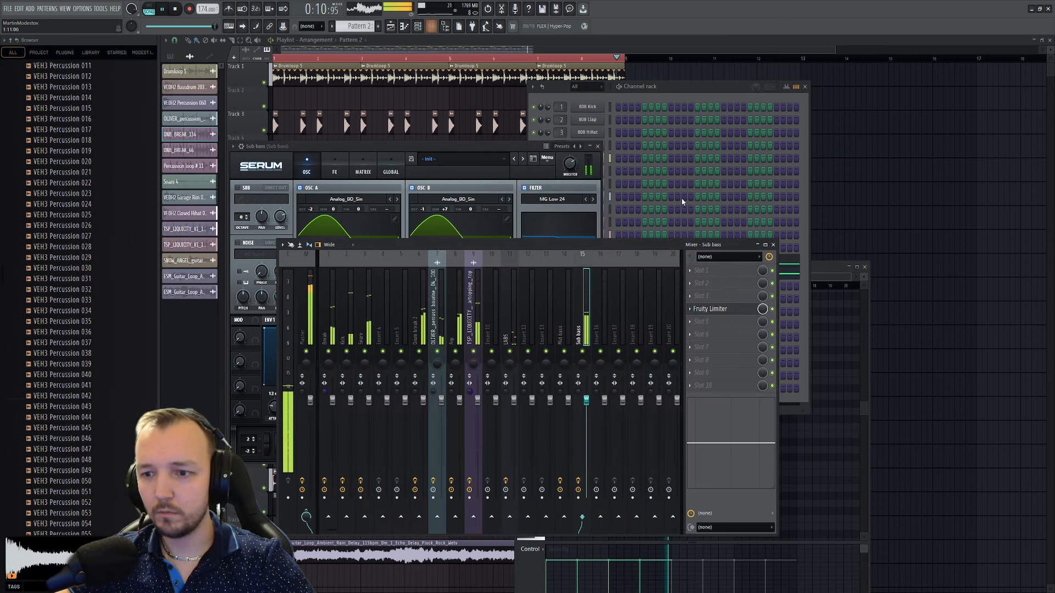
left_click(707, 308)
left_click_drag(211, 207, 210, 207)
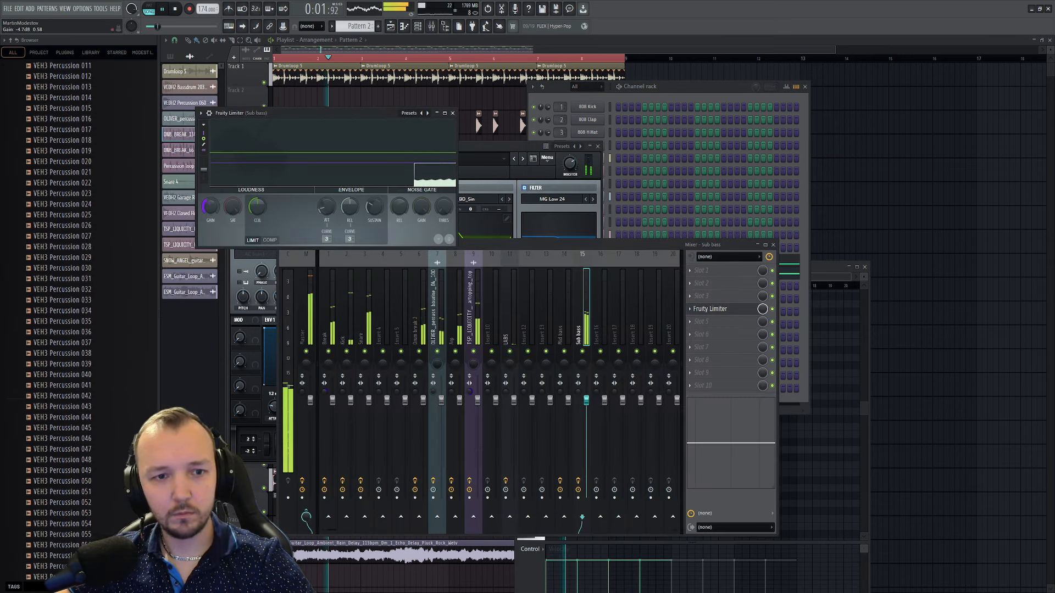
- Set the Sub bass synth's filter cutoff to about 244 Hz and the octave of oscillator A to -3
left_click(701, 178)
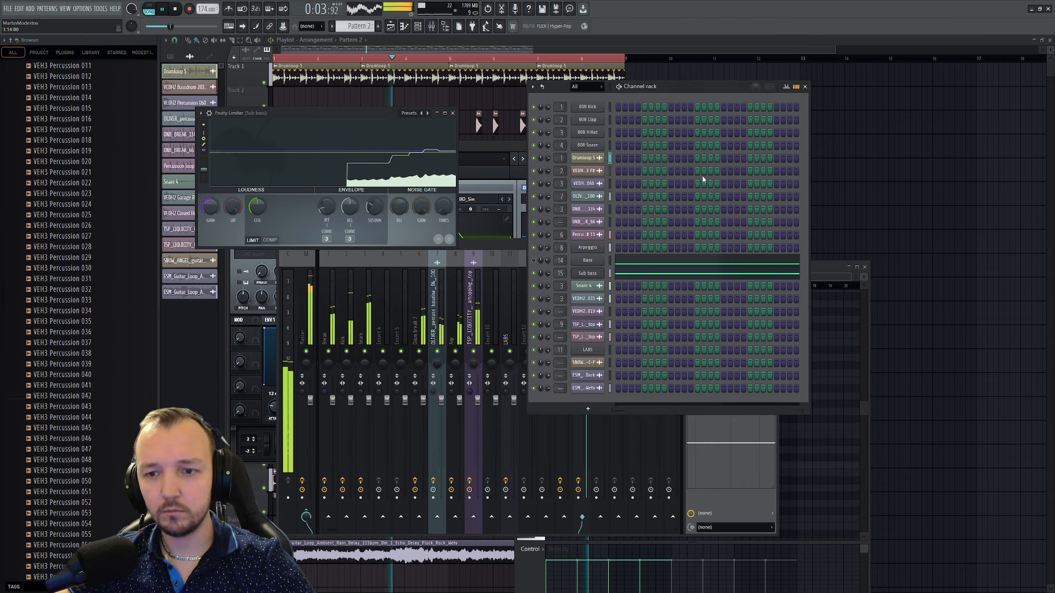
left_click(589, 274)
left_click(589, 274)
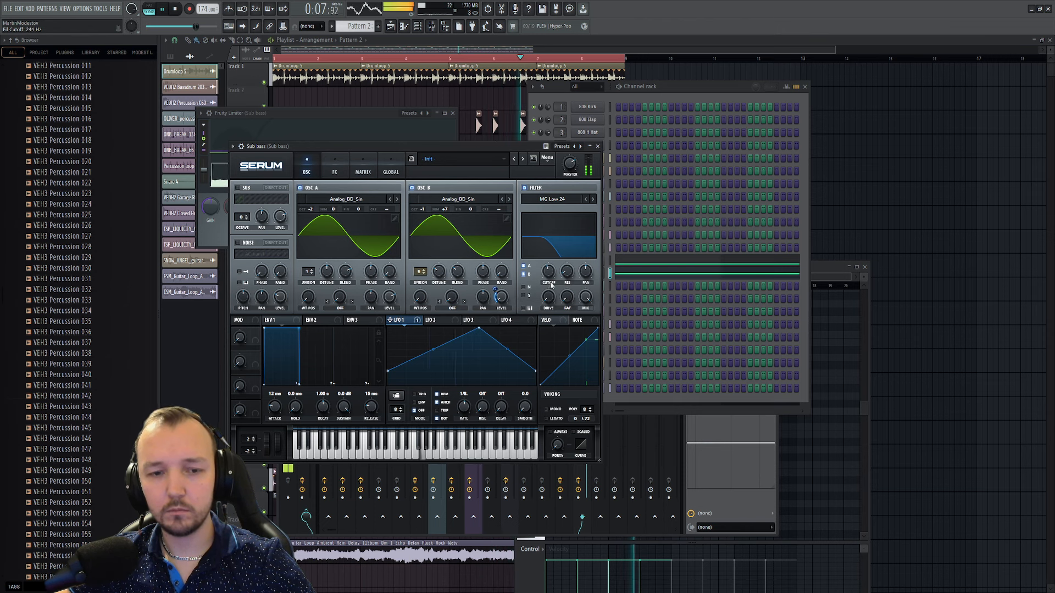
left_click(637, 279)
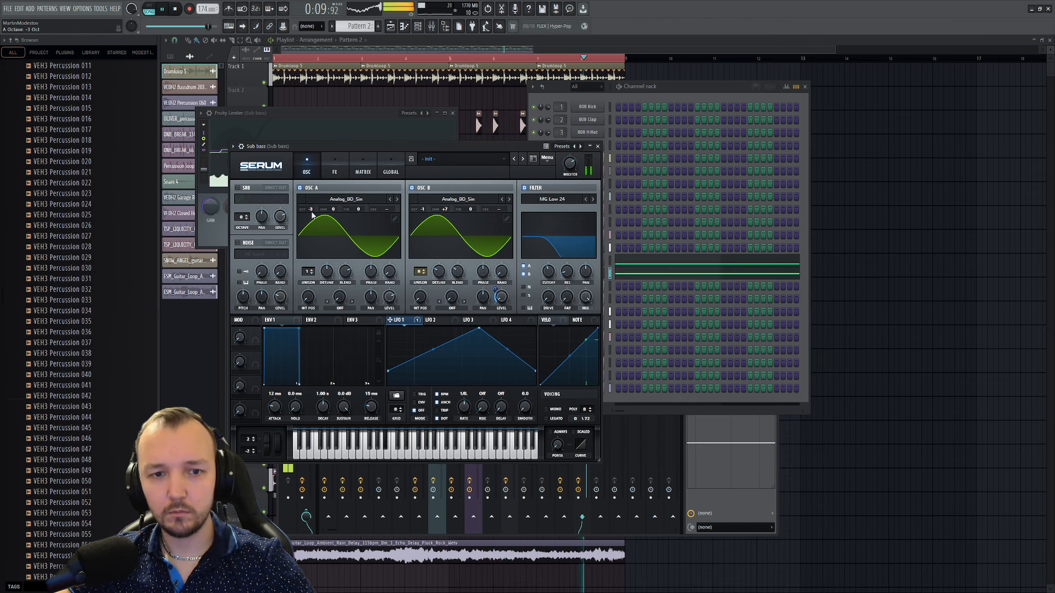
- Raise the fourth and second Sub bass notes of Pattern 2 by one octave each
left_click(679, 279)
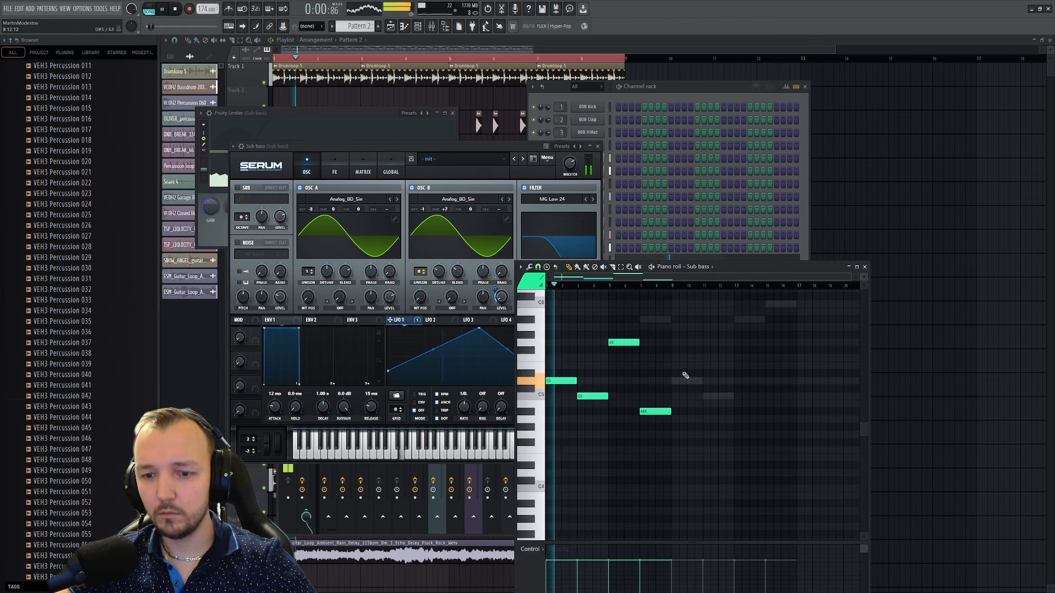
left_click_drag(684, 373, 646, 429)
left_click_drag(620, 388, 554, 424)
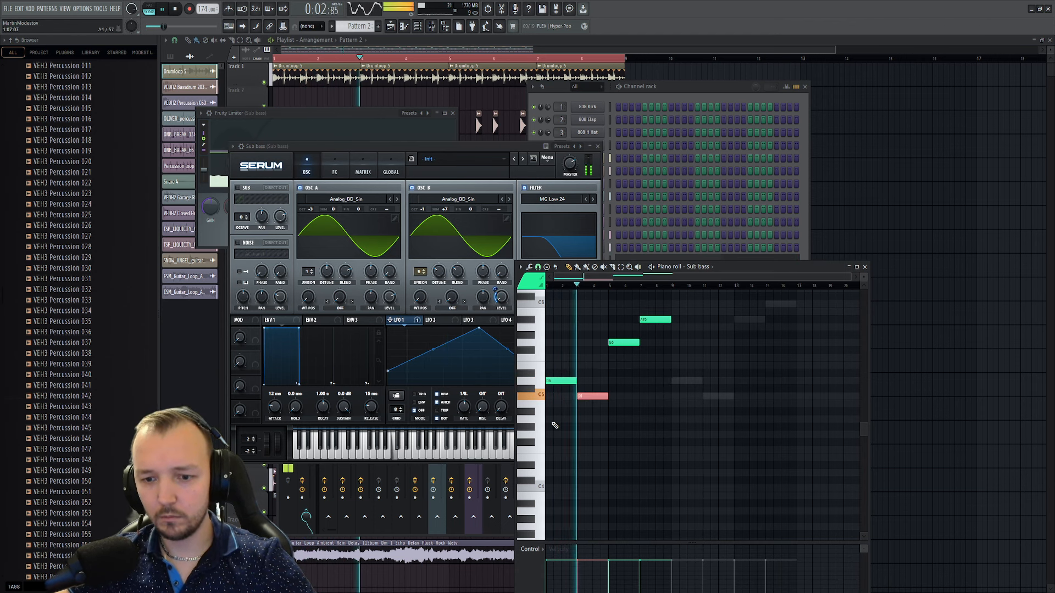
key("ctrl+Up")
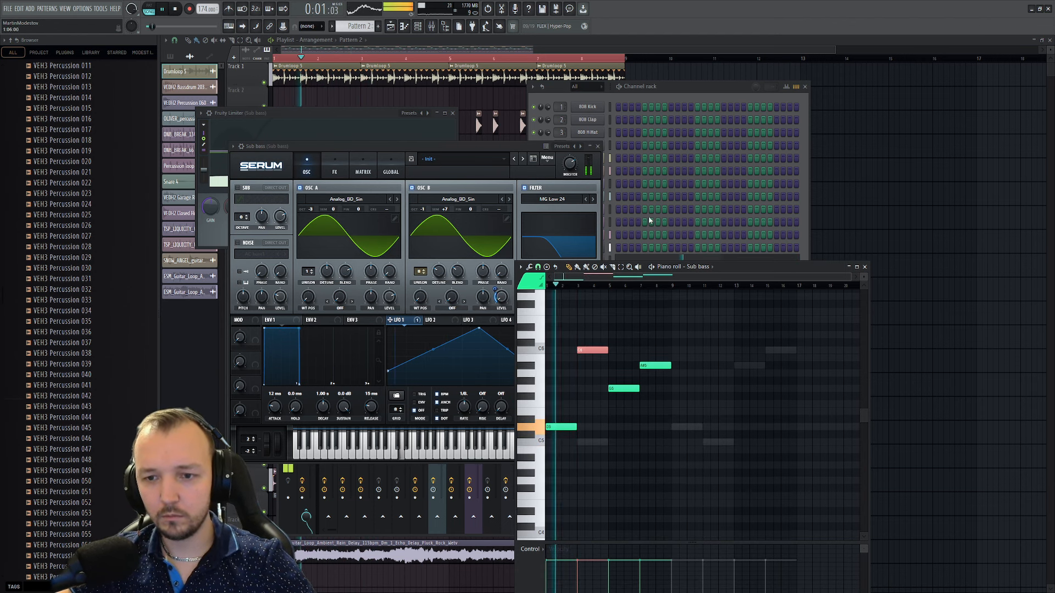
- Copy all four Sub bass notes of Pattern 2 and replace the Bass channel's notes with them
left_click(648, 216)
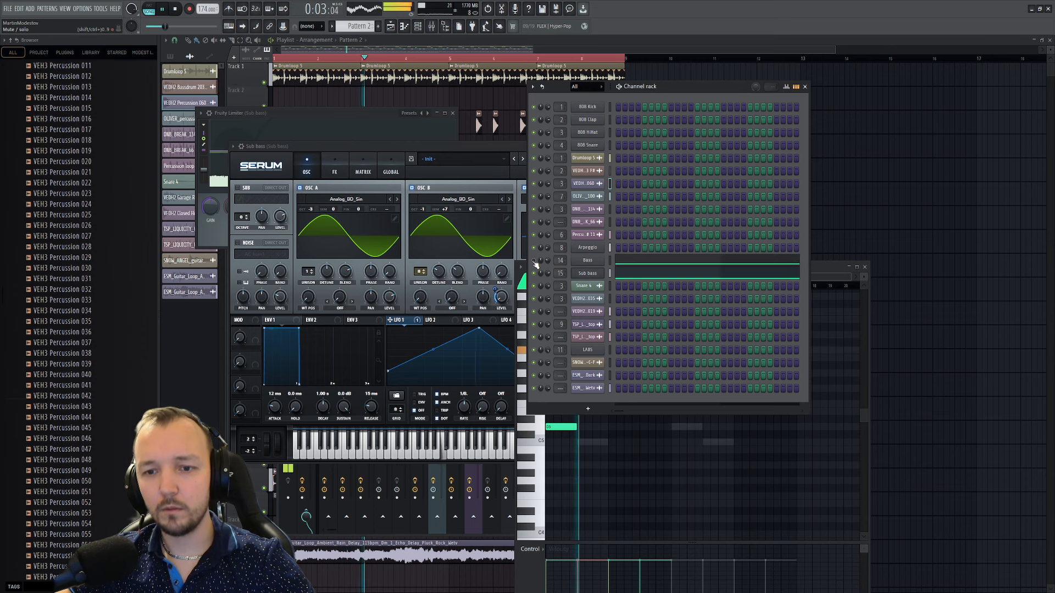
left_click(628, 279)
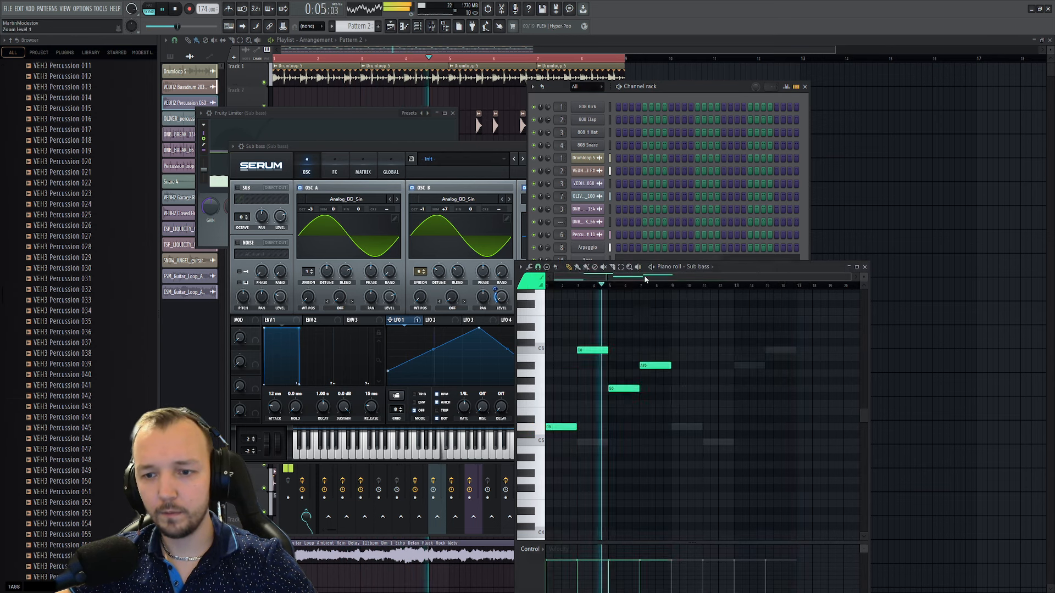
key("ctrl+a")
left_click(675, 194)
left_click(652, 264)
key("ctrl+a")
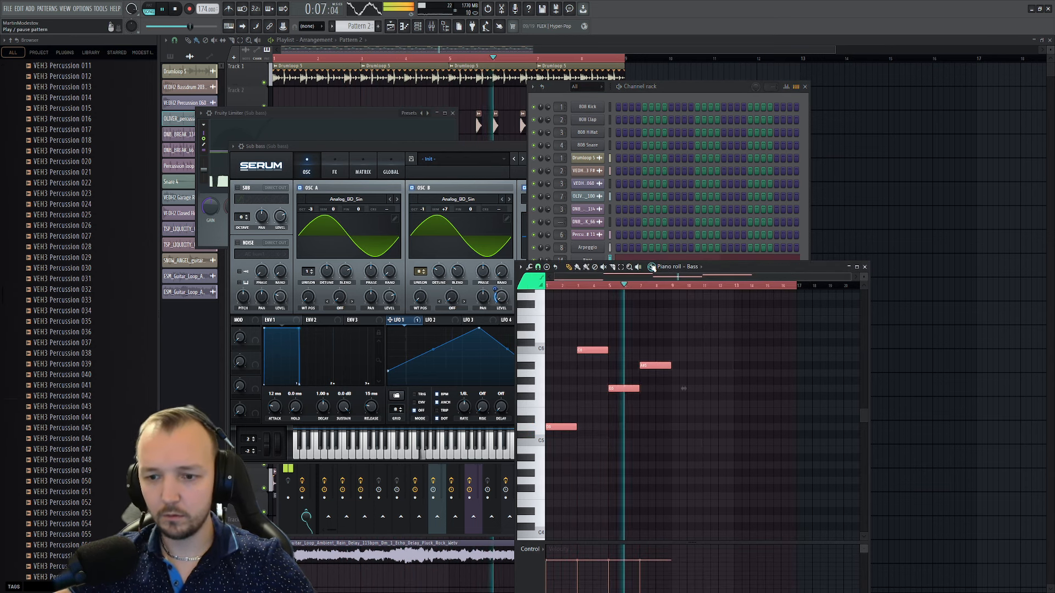
- Set the Bass synth's filter cutoff to about 1887 Hz and select the Pattern 3 clip in the playlist
left_click(706, 209)
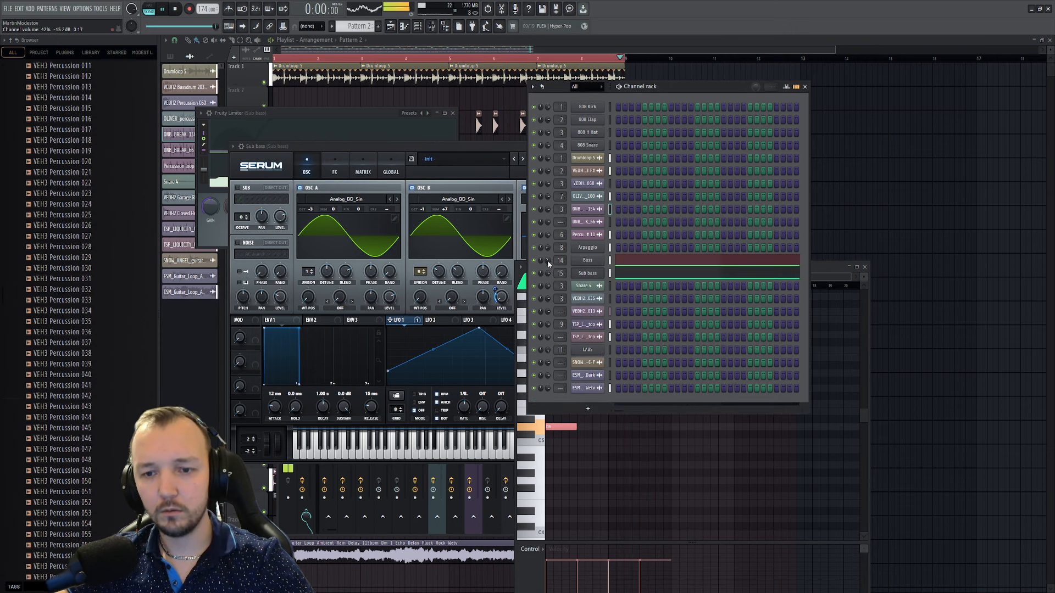
left_click(593, 261)
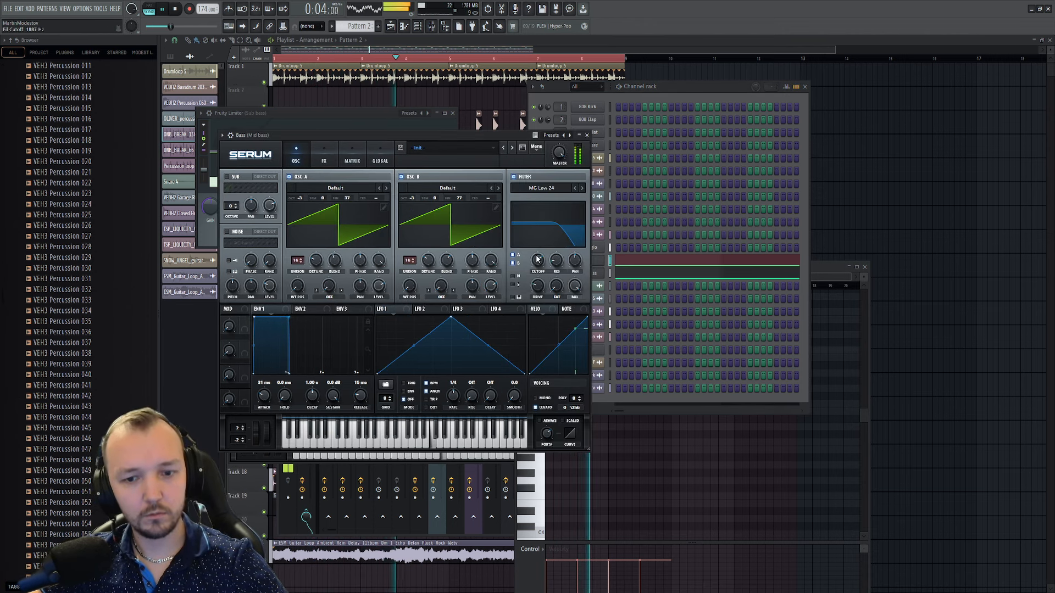
left_click(912, 279)
scroll(399, 403, "down", 5)
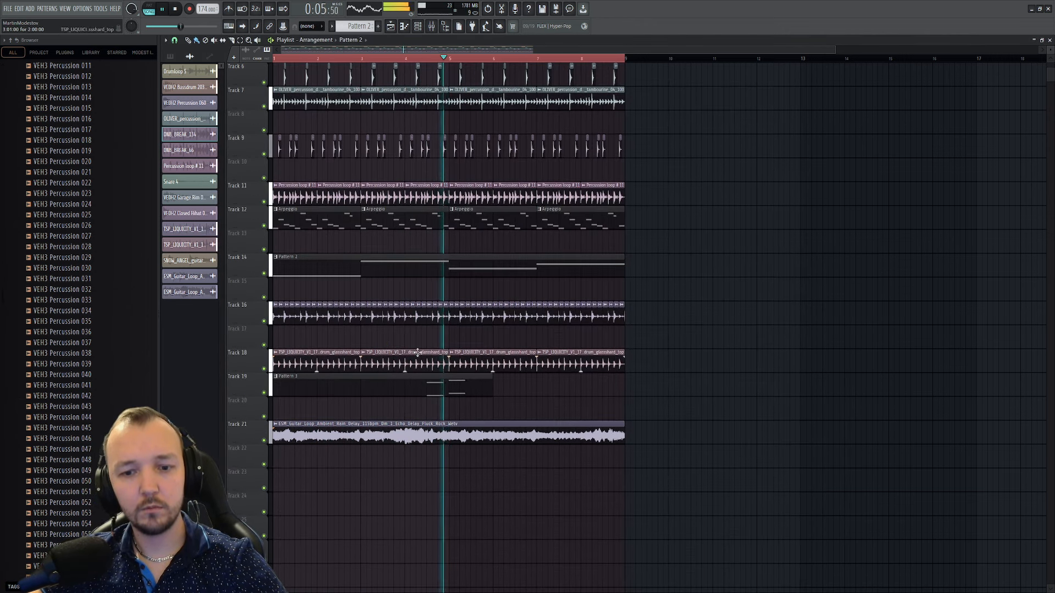
left_click(467, 393)
scroll(616, 384, "up", 4)
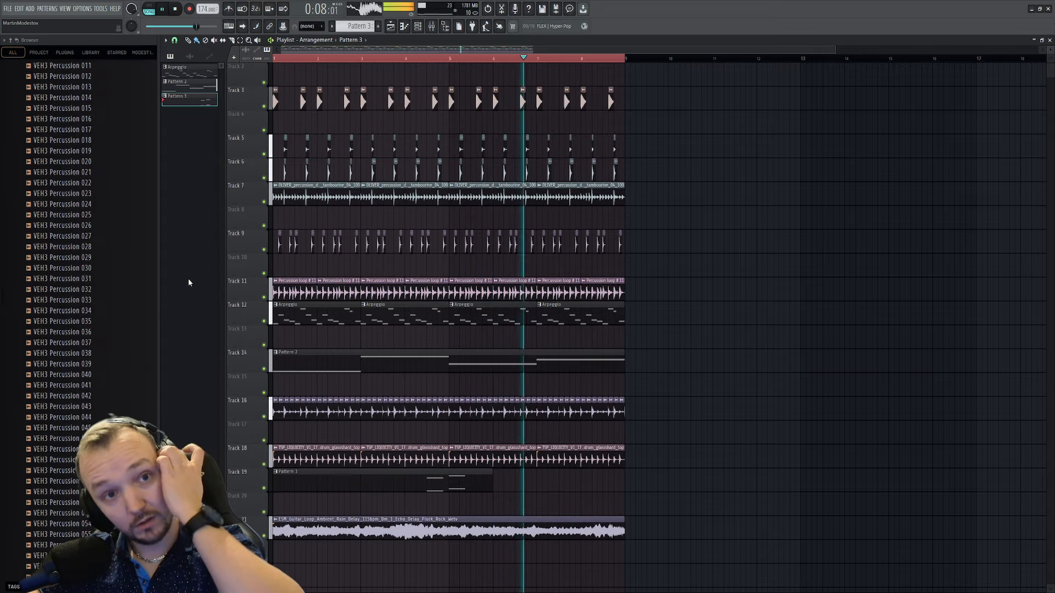
- Set the gain of the Fruity Limiter on the Master track to about 6.5 dB while the arrangement plays
left_click(432, 26)
key("space")
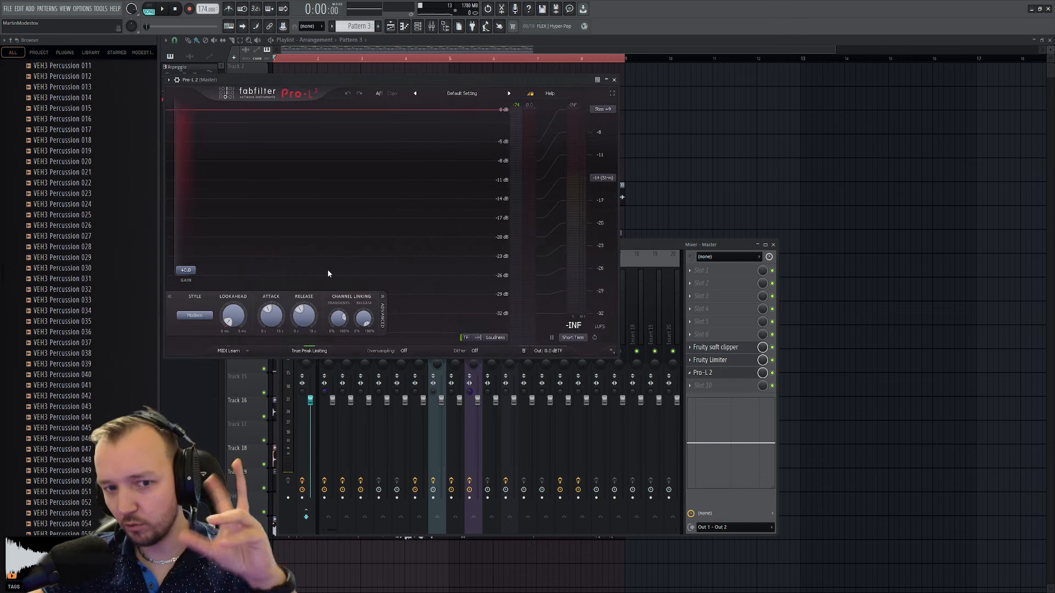
key("space")
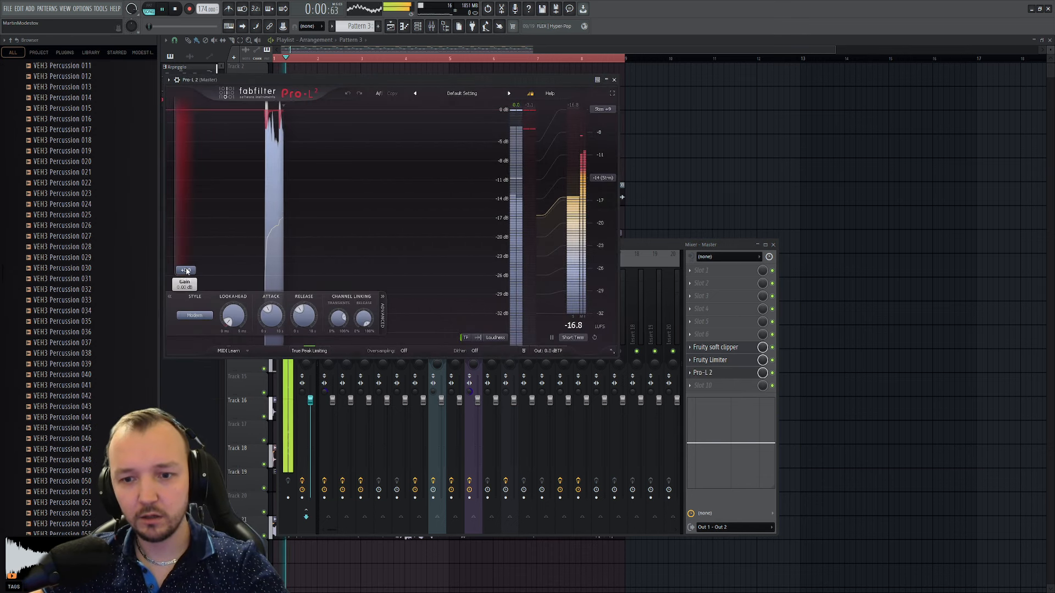
left_click(710, 359)
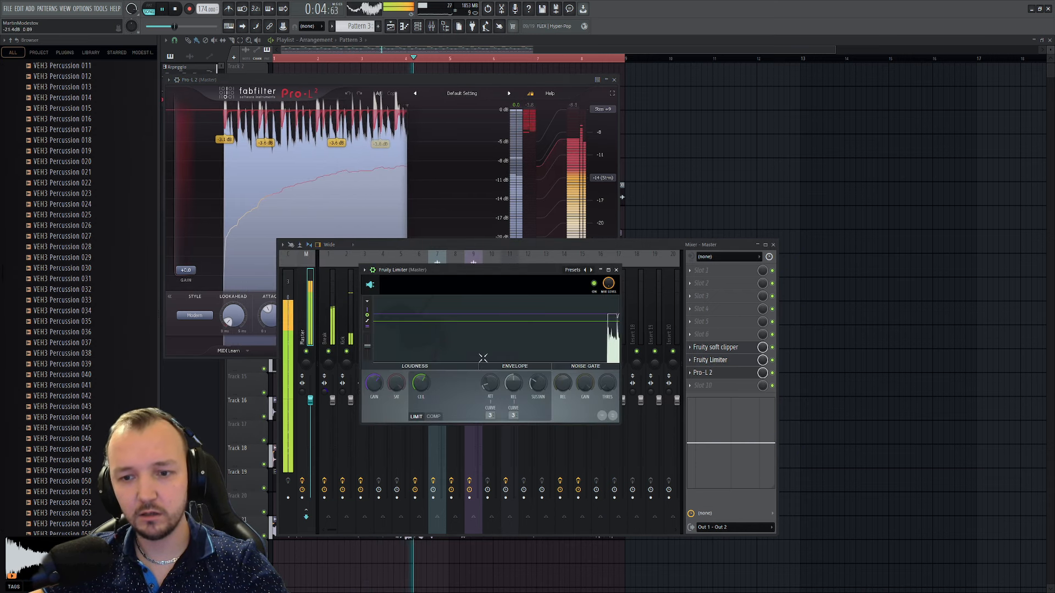
left_click_drag(374, 391, 373, 389)
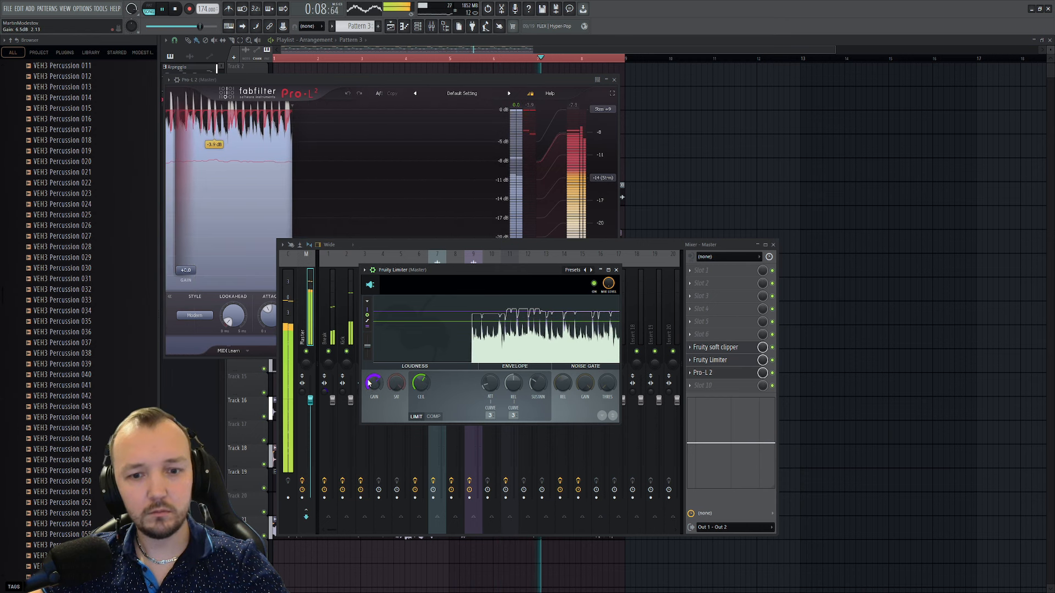
- Set the master Pro-L 2 limiter to the Aggressive style with a gain of +1.59 dB, and stop playback
left_click(192, 272)
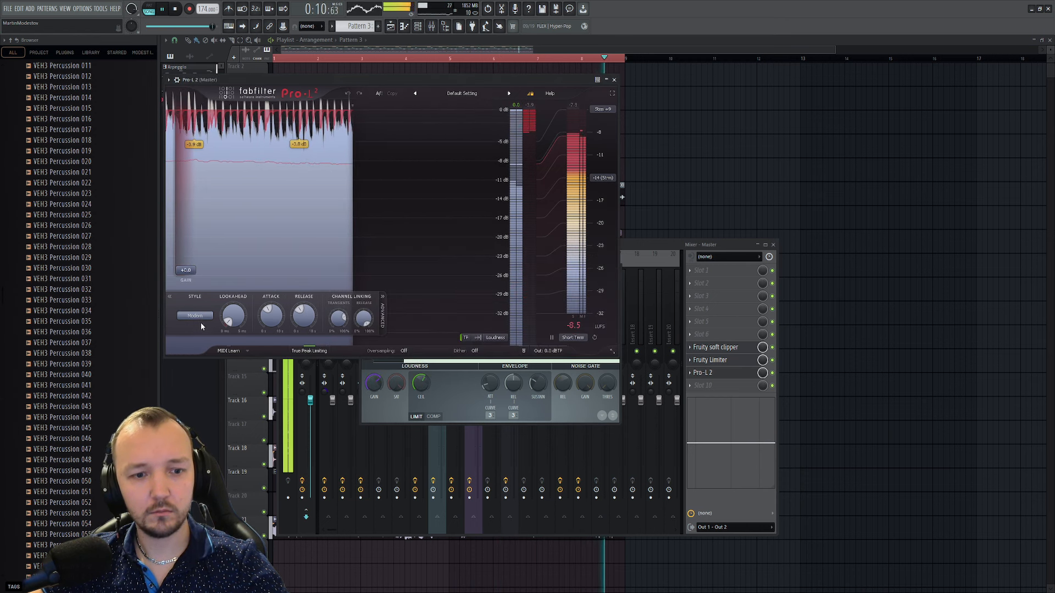
left_click(210, 364)
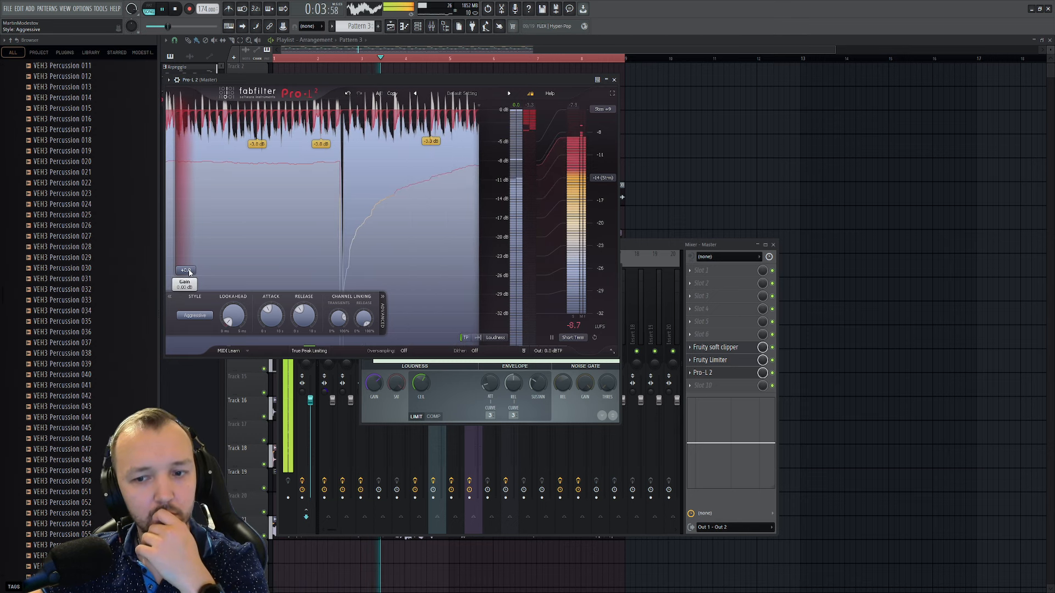
left_click_drag(189, 273, 191, 262)
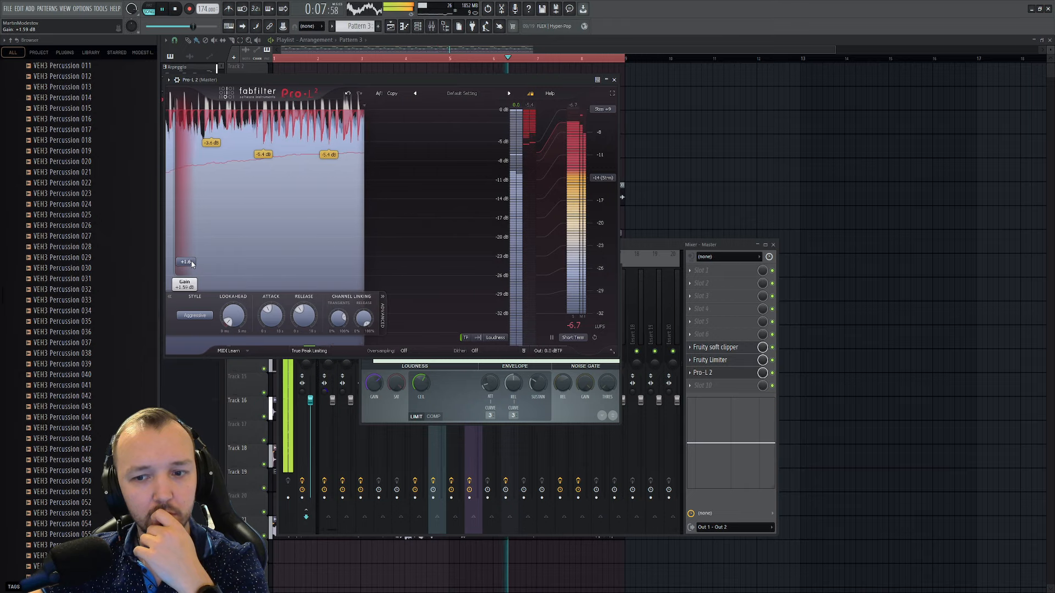
key("F12")
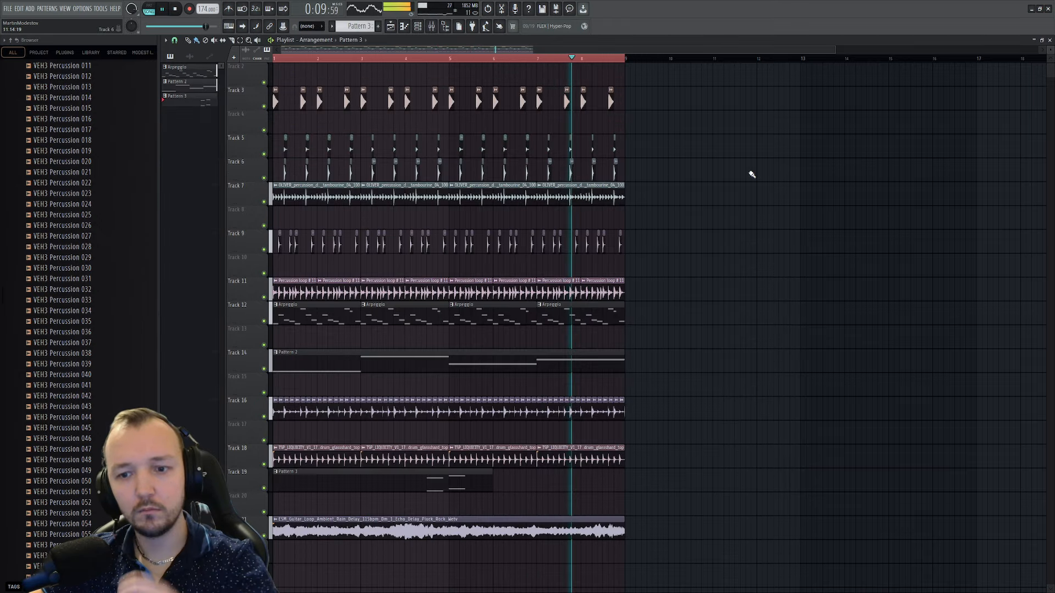
key("space")
- Solo Track 9 and open the sample settings of its VEDH2 Closed Hihat 019 clip during playback
scroll(230, 280, "up", 5)
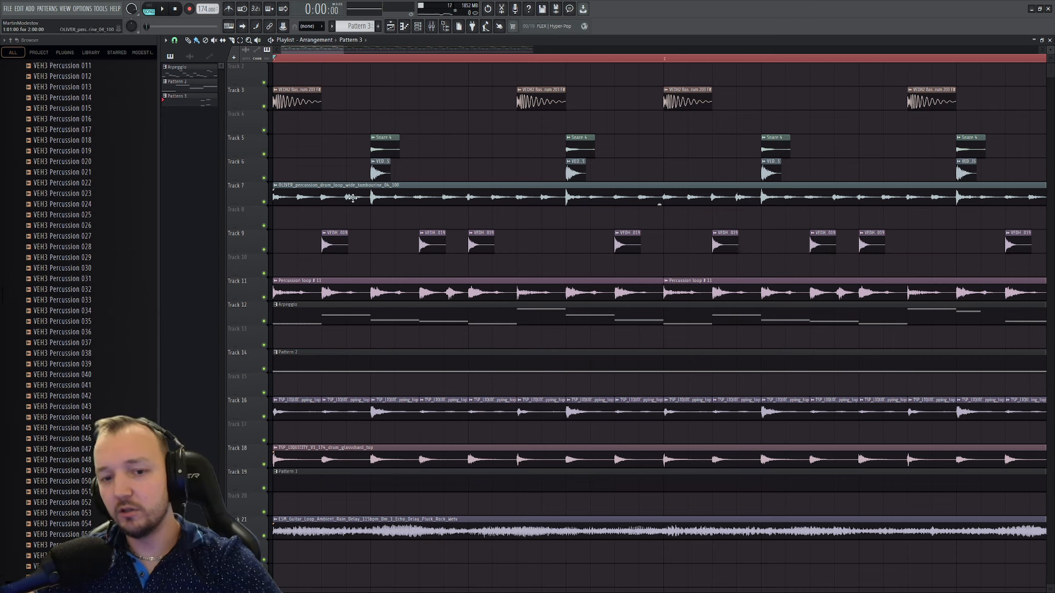
right_click(264, 250)
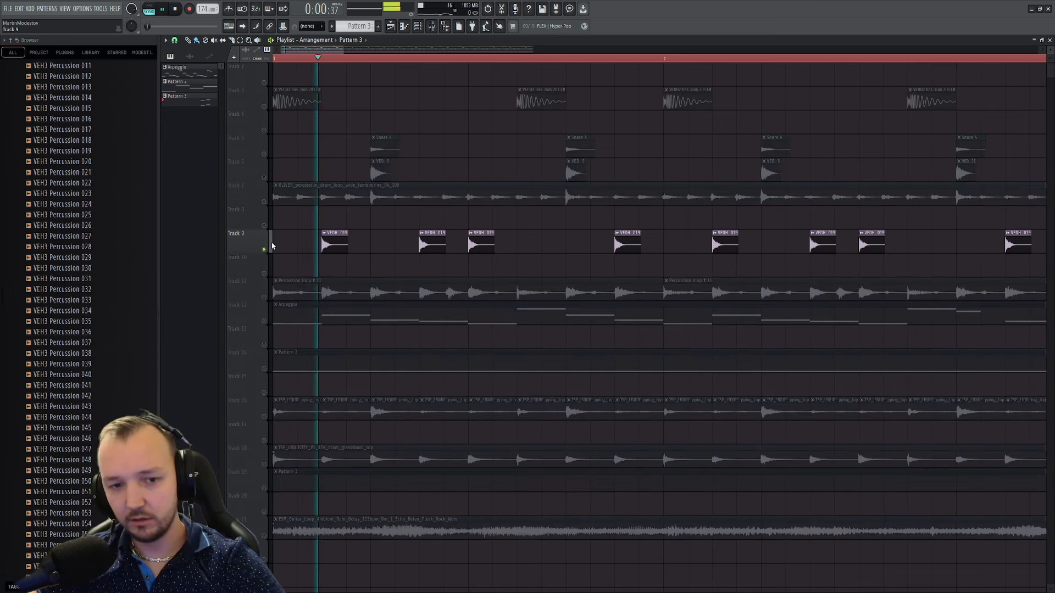
double_click(336, 246)
scroll(615, 238, "down", 7)
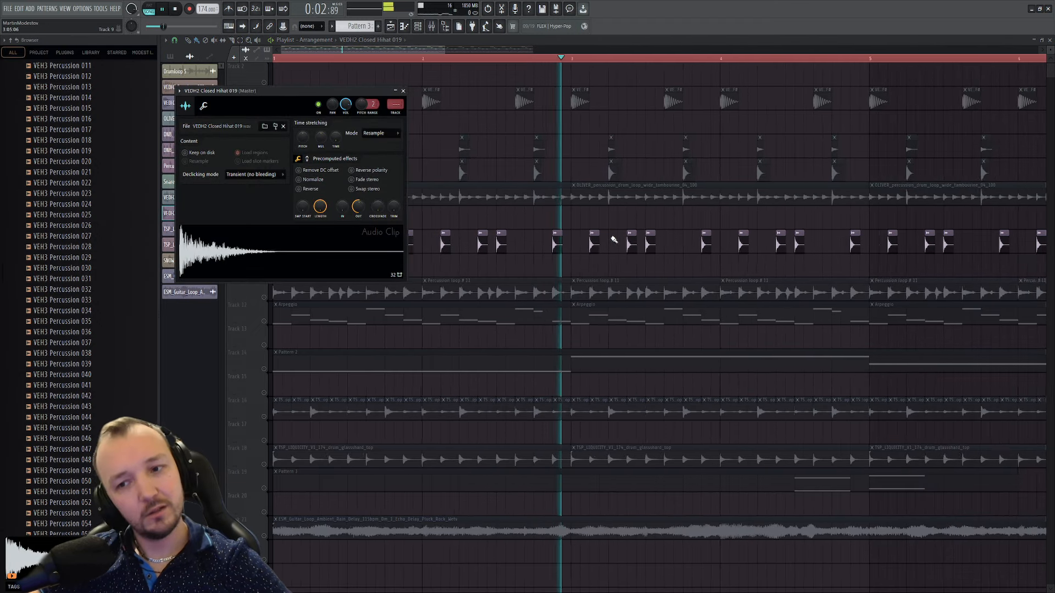
- Give all closed hi-hat clips on Track 9 a fade-in of about 0.007 s and unmute the Drumloop 5 track
left_click_drag(925, 241, 264, 242)
scroll(267, 237, "up", 4)
scroll(269, 238, "up", 4)
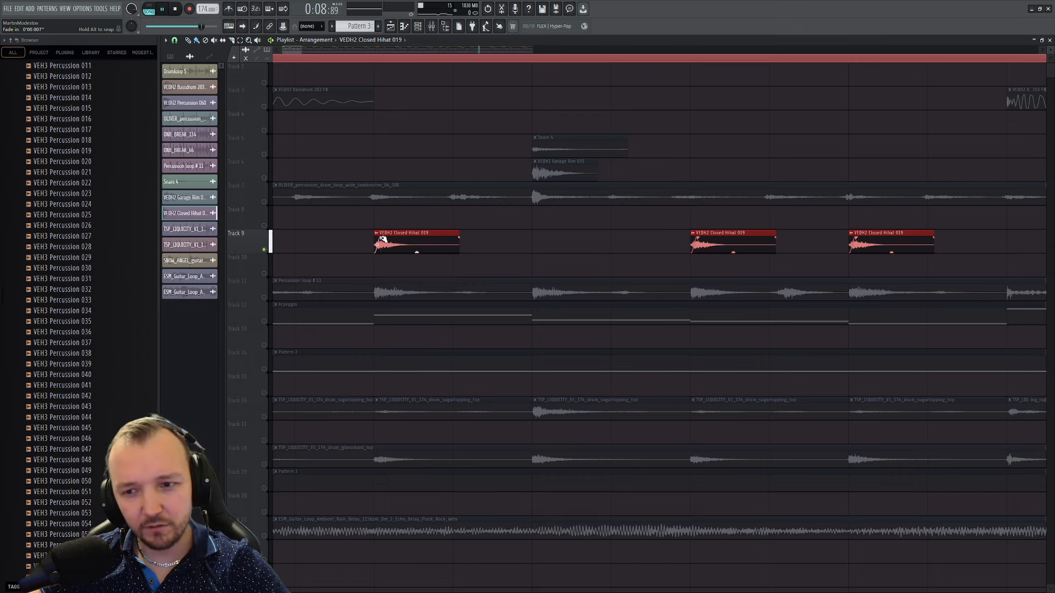
scroll(316, 166, "up", 1)
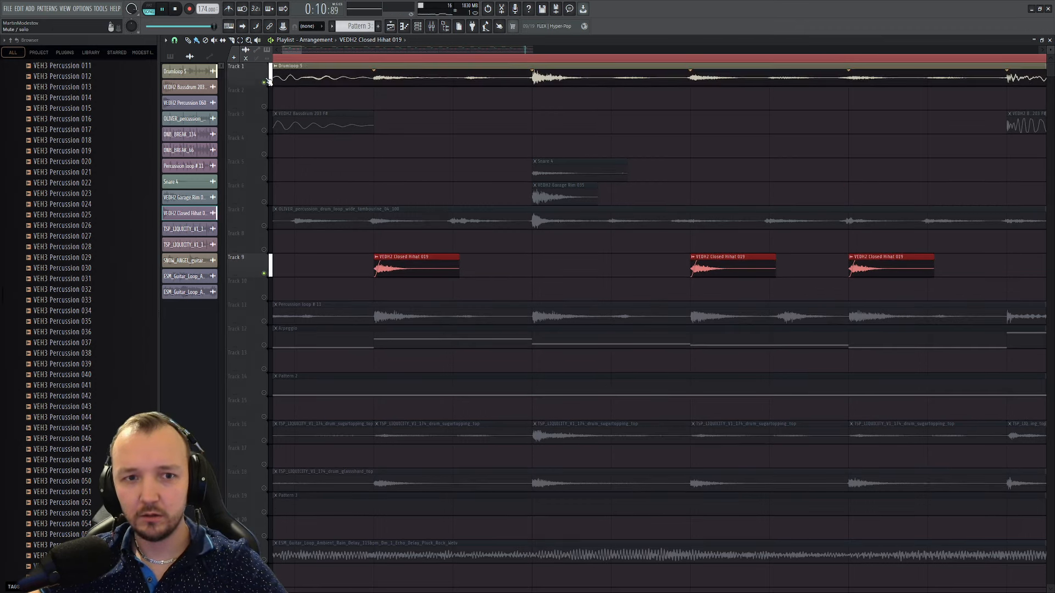
- Unmute the tambourine loop on Track 7 and Percussion loop # 11 on Track 11 during playback, and solo Track 11
left_click(265, 226)
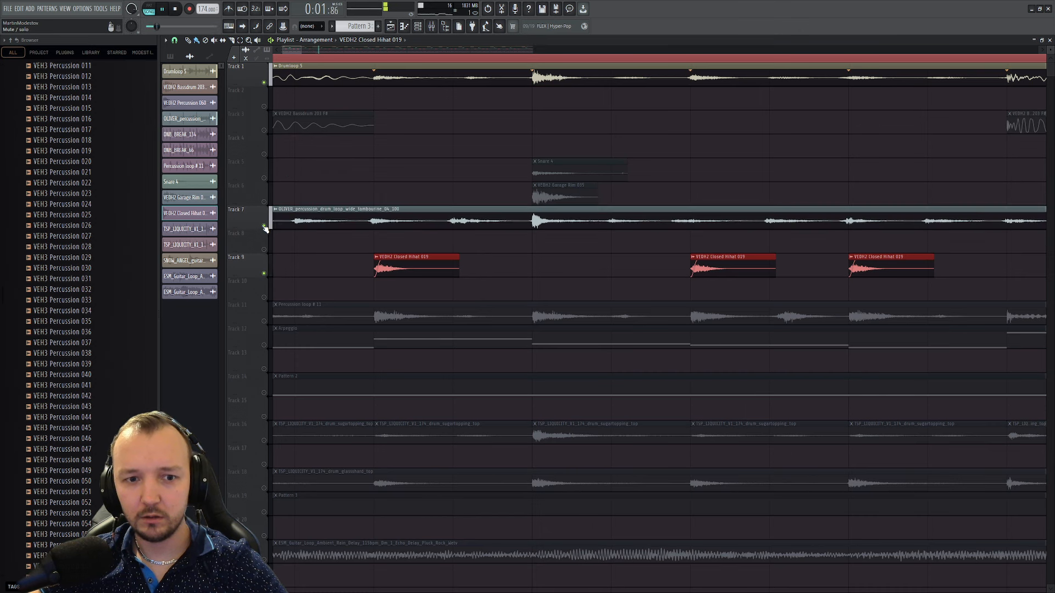
left_click(265, 322)
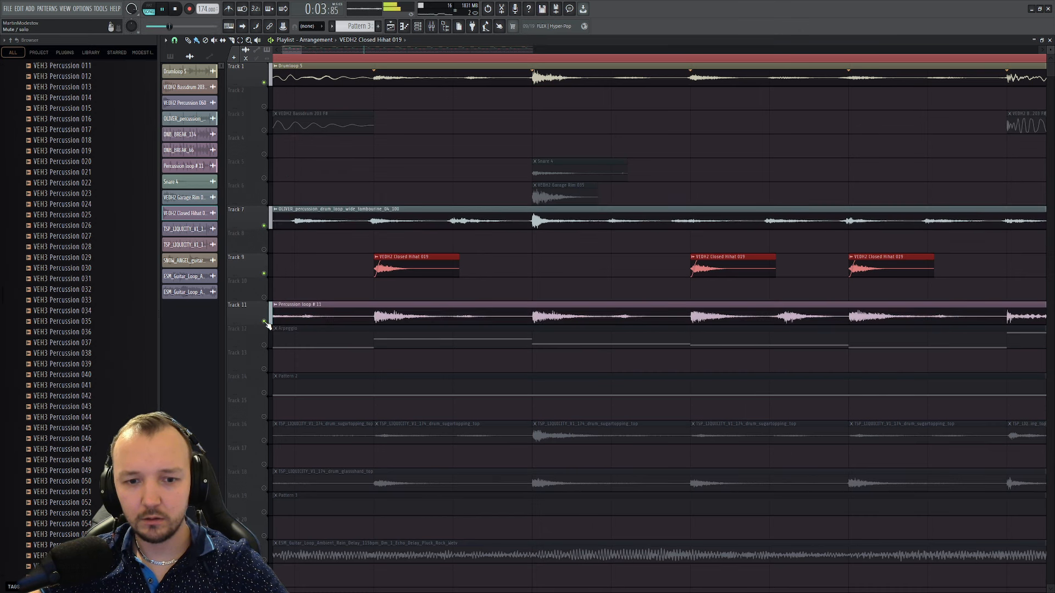
right_click(267, 323)
- Inspect the sample and levels adjustment settings of the Percussion loop # 11 clip and close them
scroll(314, 308, "down", 5)
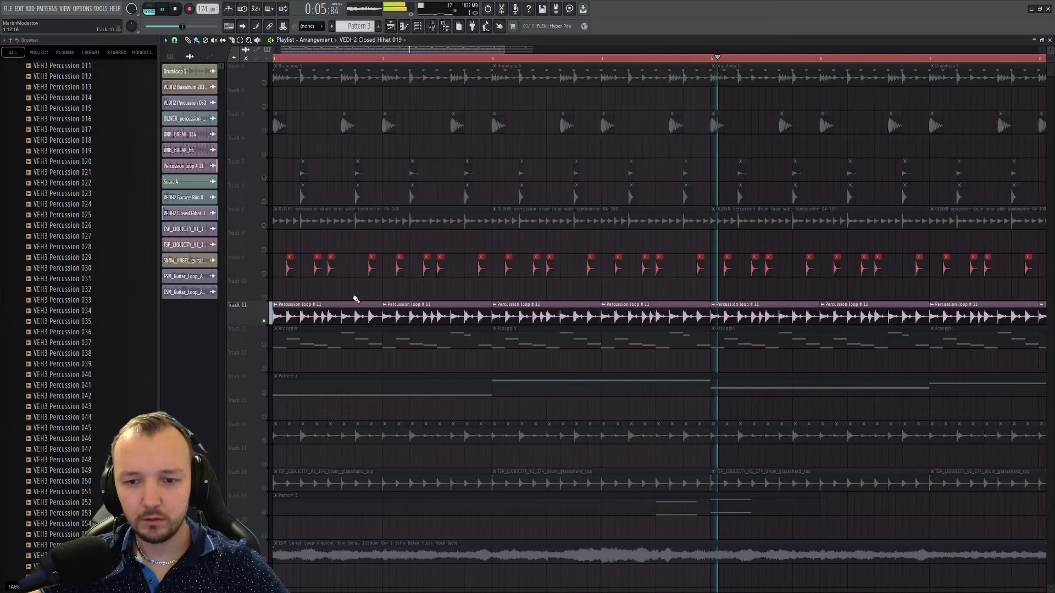
scroll(328, 314, "down", 3)
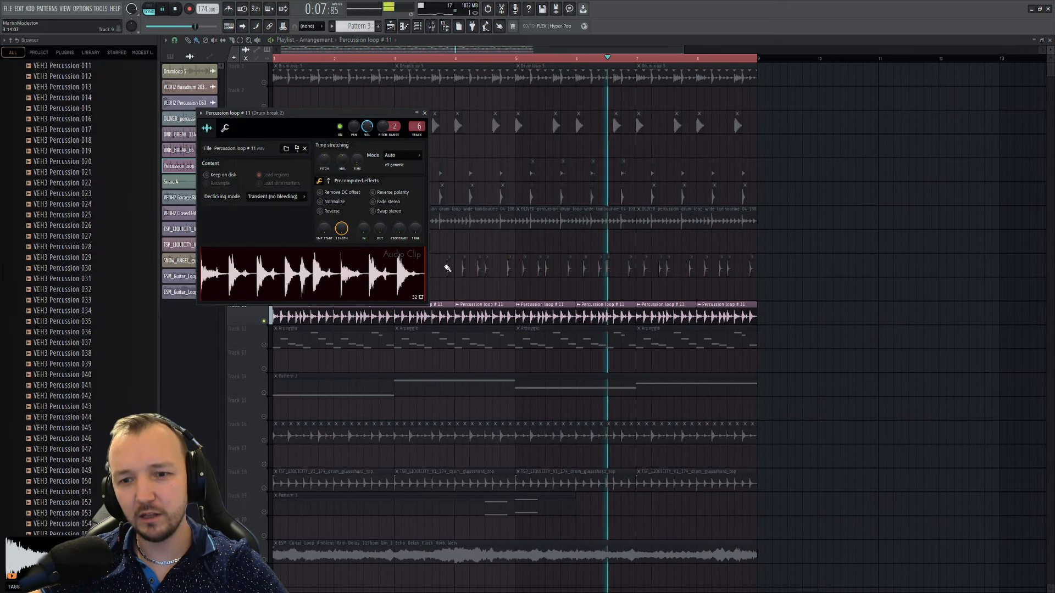
left_click(225, 128)
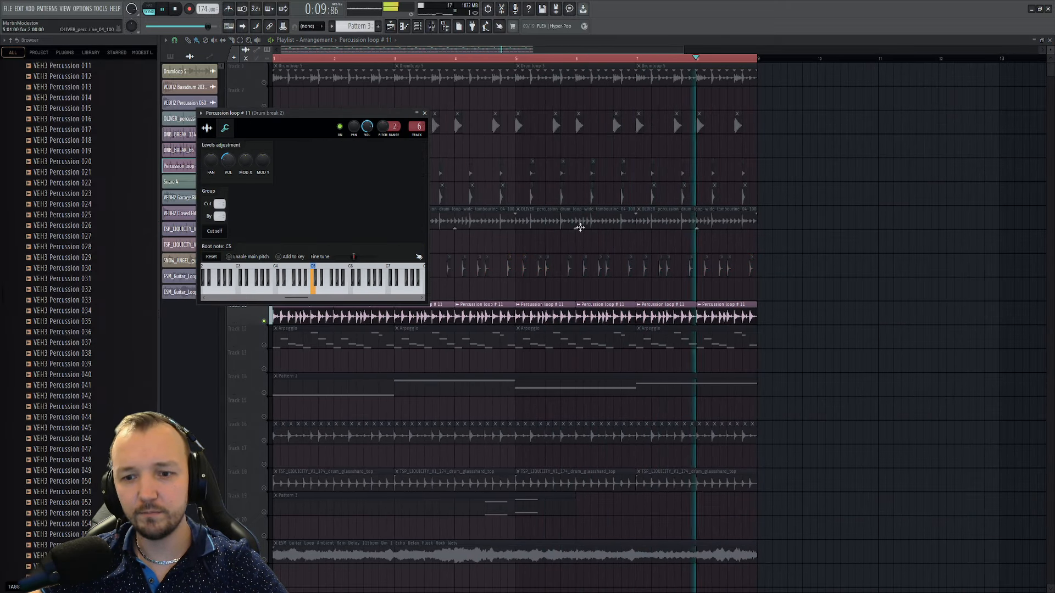
key("Escape")
- Bring all playlist tracks back in and compare the mix with the closed hi-hats on Track 9 muted and unmuted
right_click(263, 345)
right_click(264, 345)
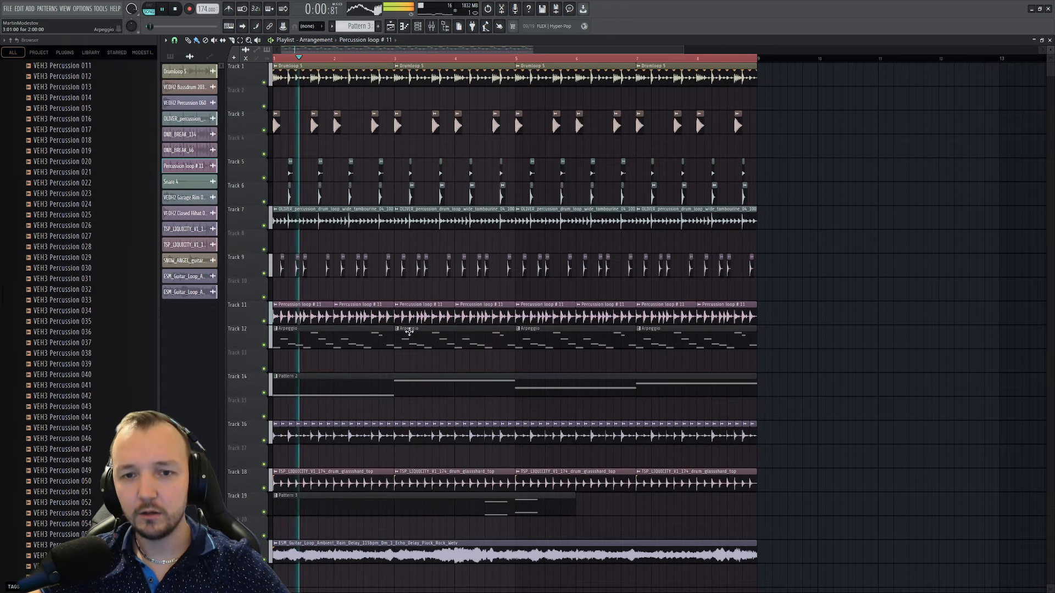
scroll(252, 262, "down", 2)
scroll(250, 253, "up", 4)
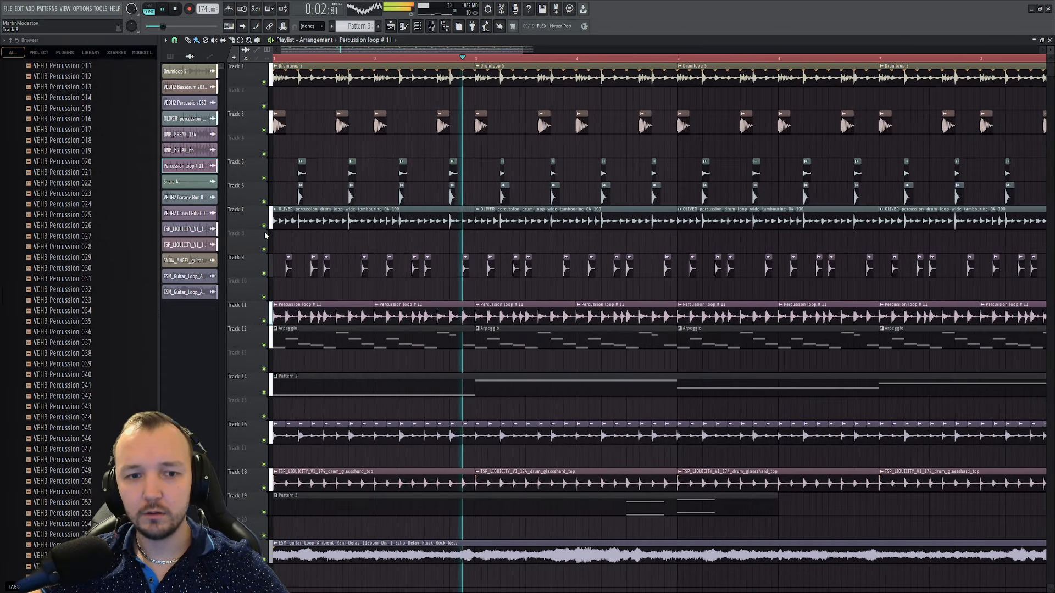
left_click(264, 274)
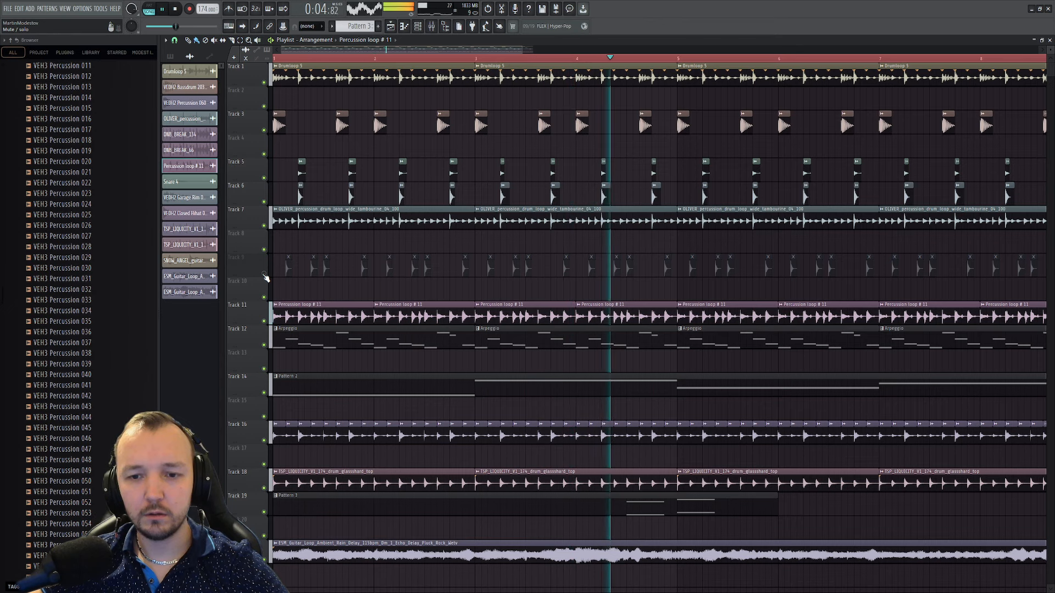
left_click(263, 273)
- Open the levels adjustment settings of the VEDH2 Closed Hihat 019 sample on Track 9
scroll(301, 276, "up", 3)
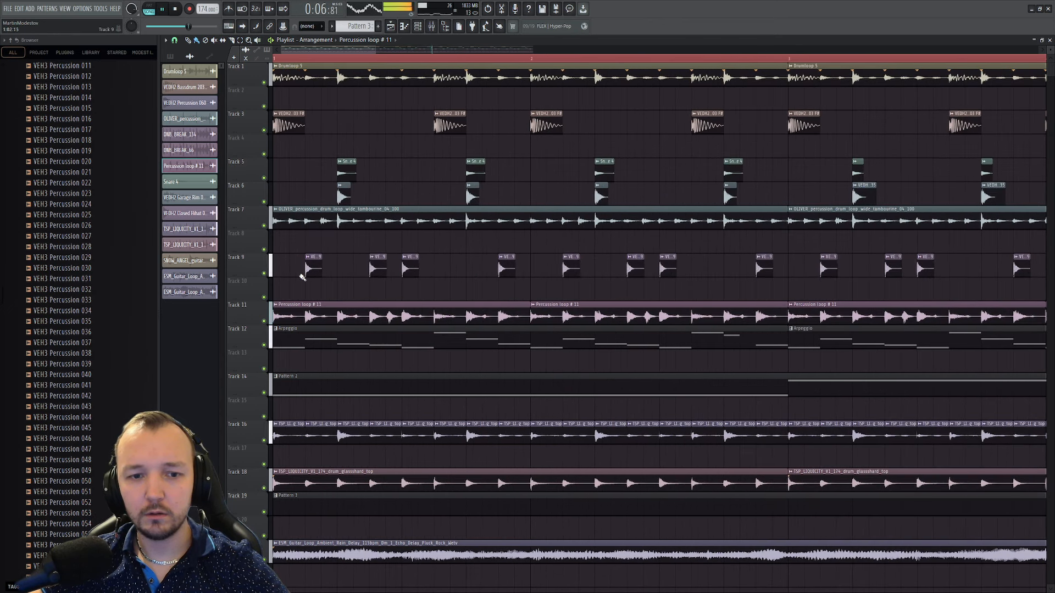
double_click(313, 274)
left_click(205, 106)
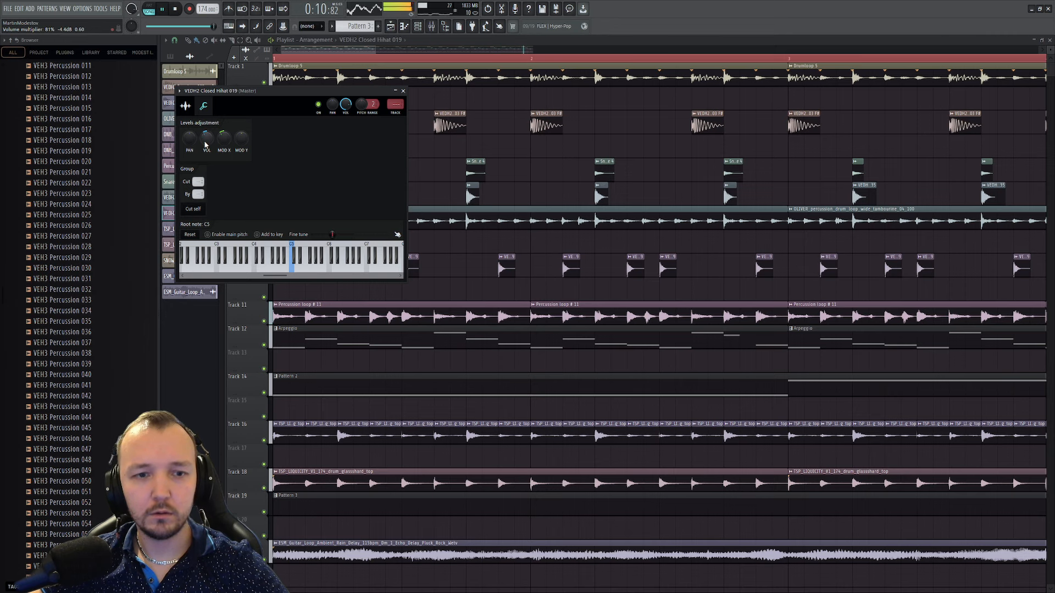
- Close the closed hi-hat's channel settings and compare the mix with and without the drum loop on Track 1
key("Escape")
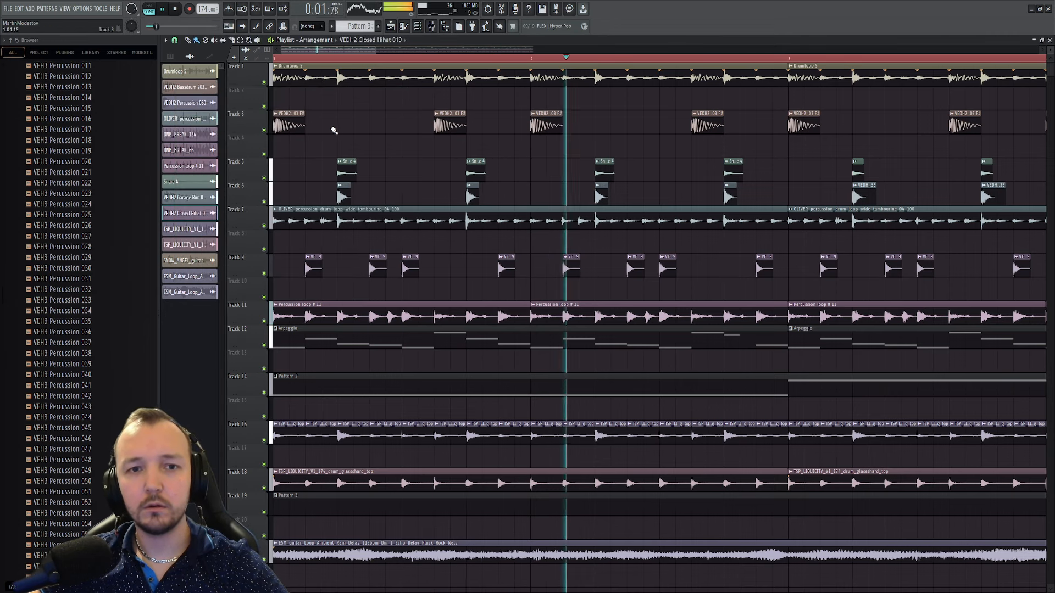
left_click(265, 83)
left_click(265, 83)
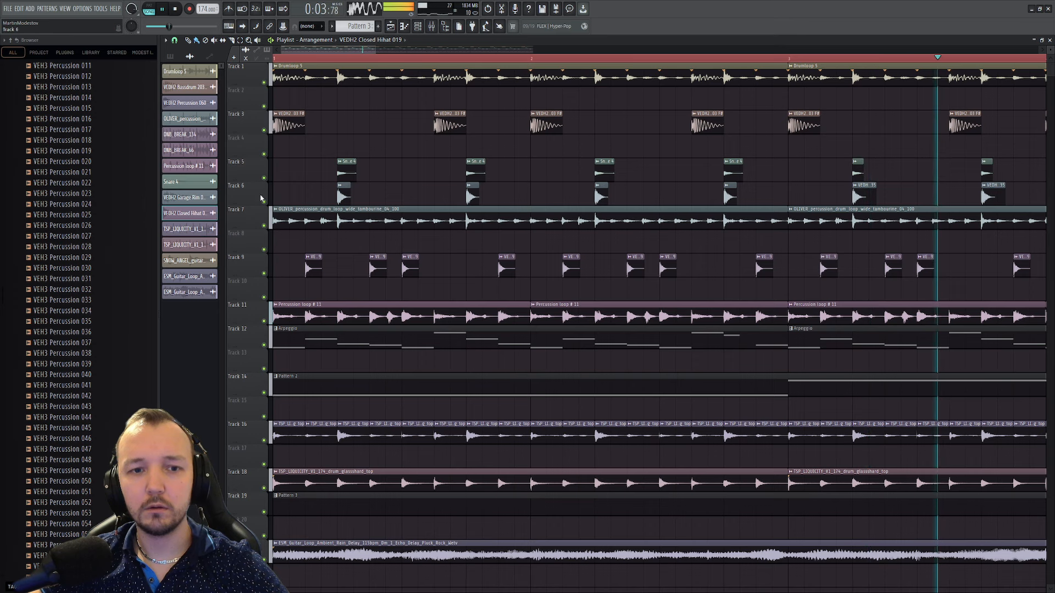
- Solo Track 1 to check the Drumloop 5 channel settings and its mixer effects, and restore the full mix
right_click(265, 83)
double_click(317, 78)
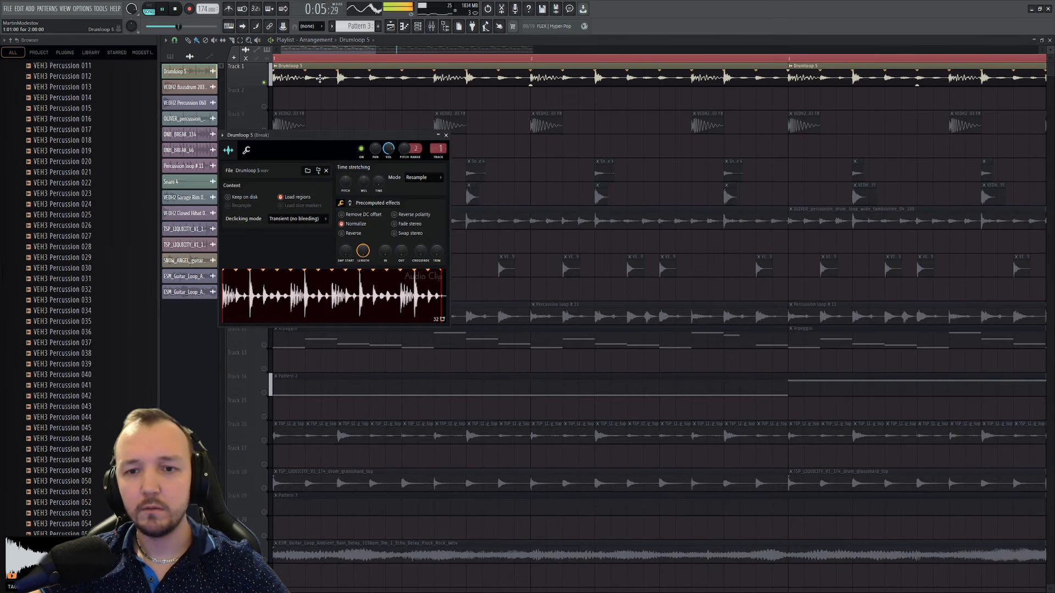
left_click(433, 27)
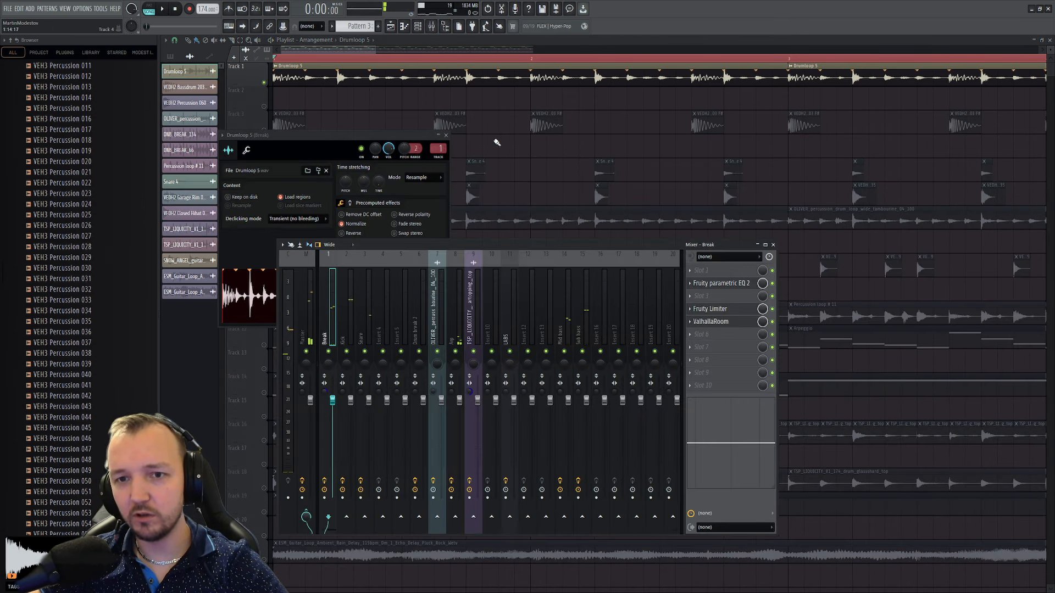
key("F12")
right_click(266, 84)
scroll(265, 84, "down", 5)
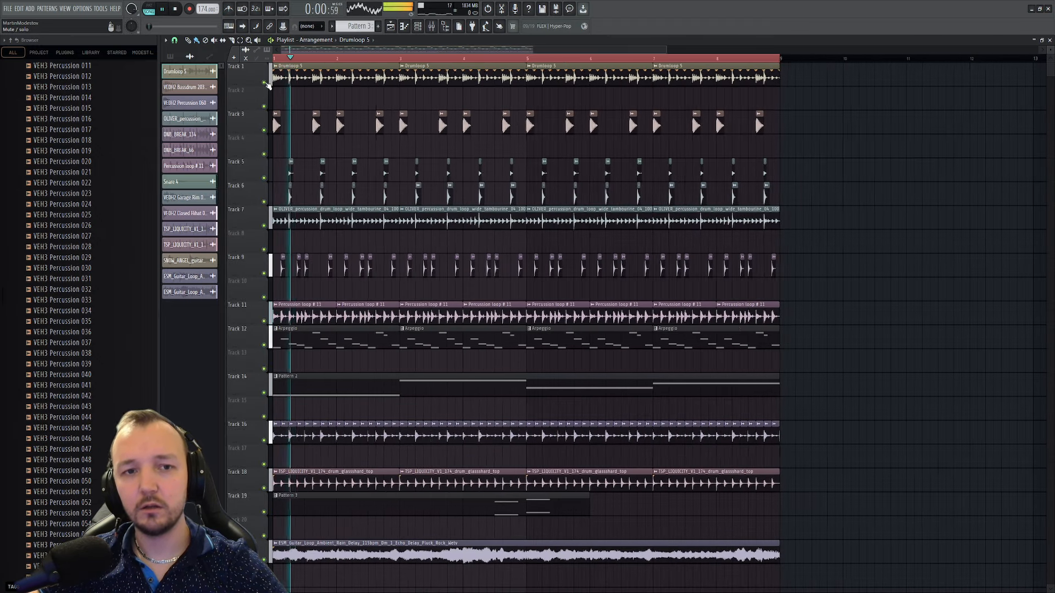
- Mute Track 1 and delete all of its Drumloop 5 clips from the playlist
left_click(265, 84)
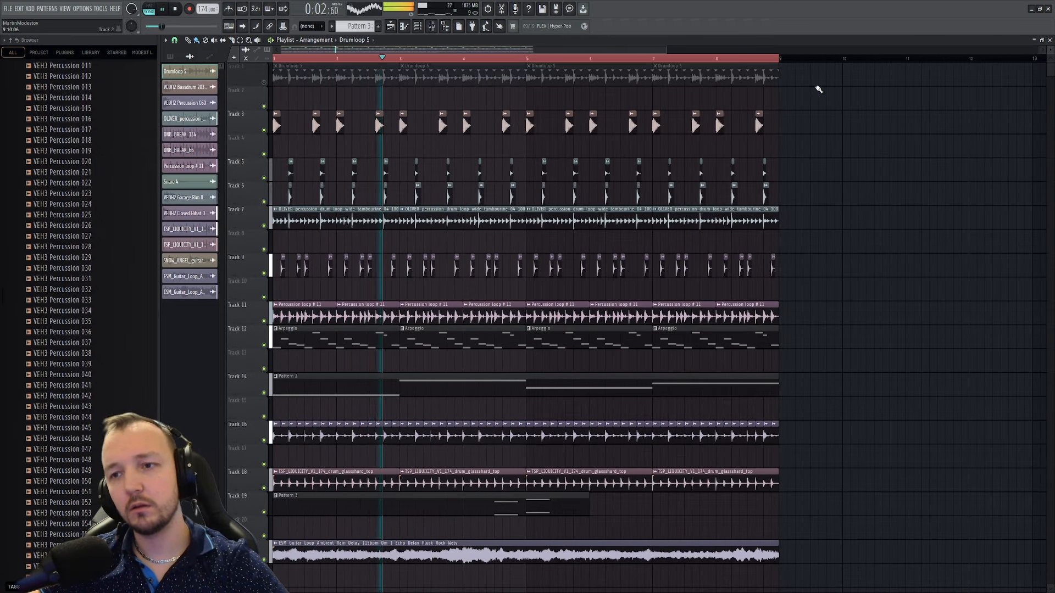
left_click_drag(813, 85, 223, 59)
key("Delete")
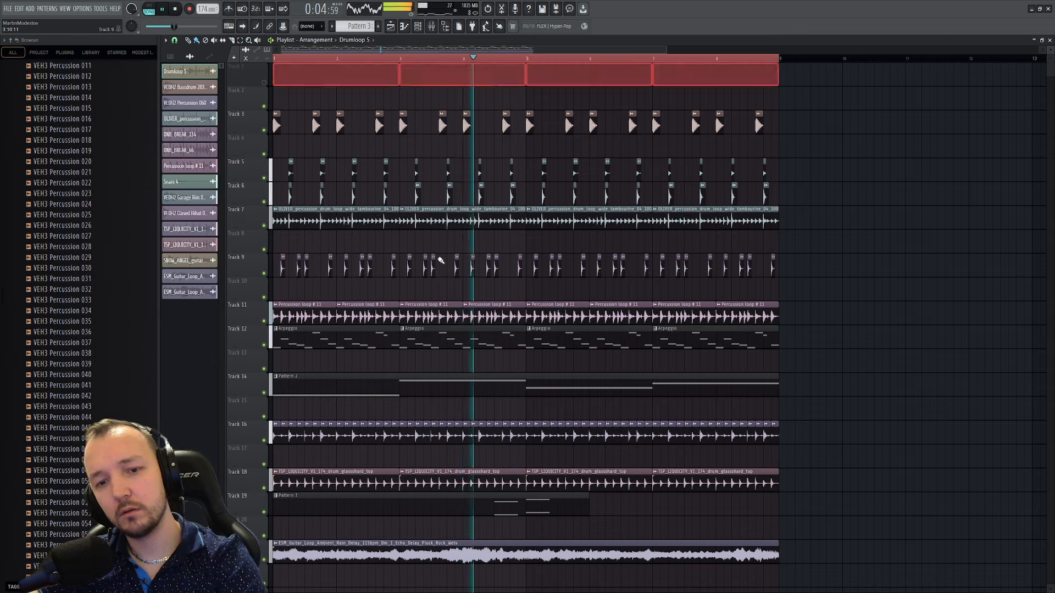
- Check the channel settings of the VEDH2 Closed Hihat 019 clip on Track 9 and close them
scroll(467, 267, "up", 5)
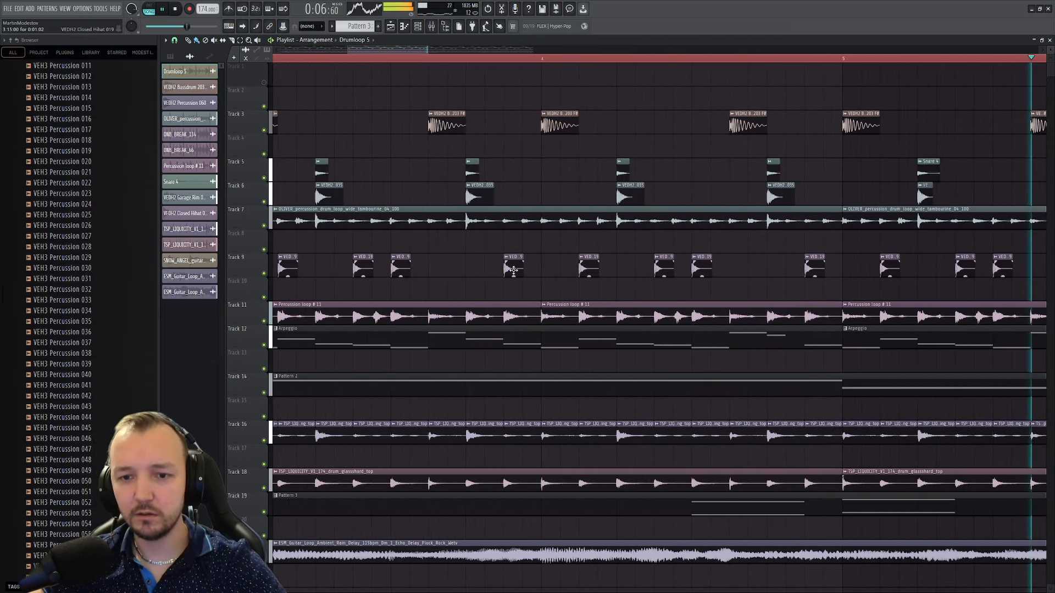
double_click(510, 270)
key("Escape")
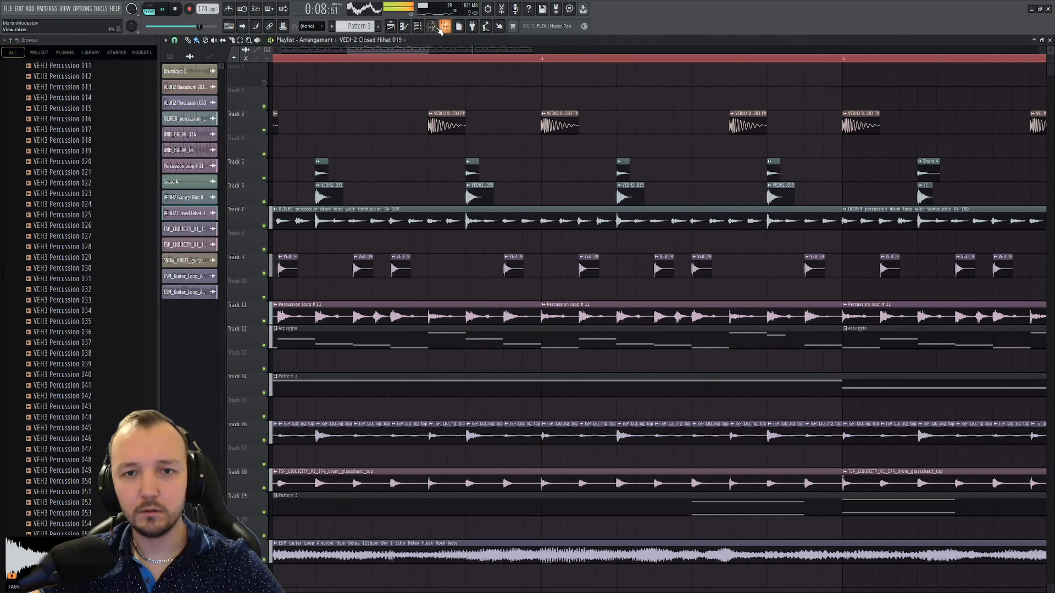
scroll(399, 254, "down", 5)
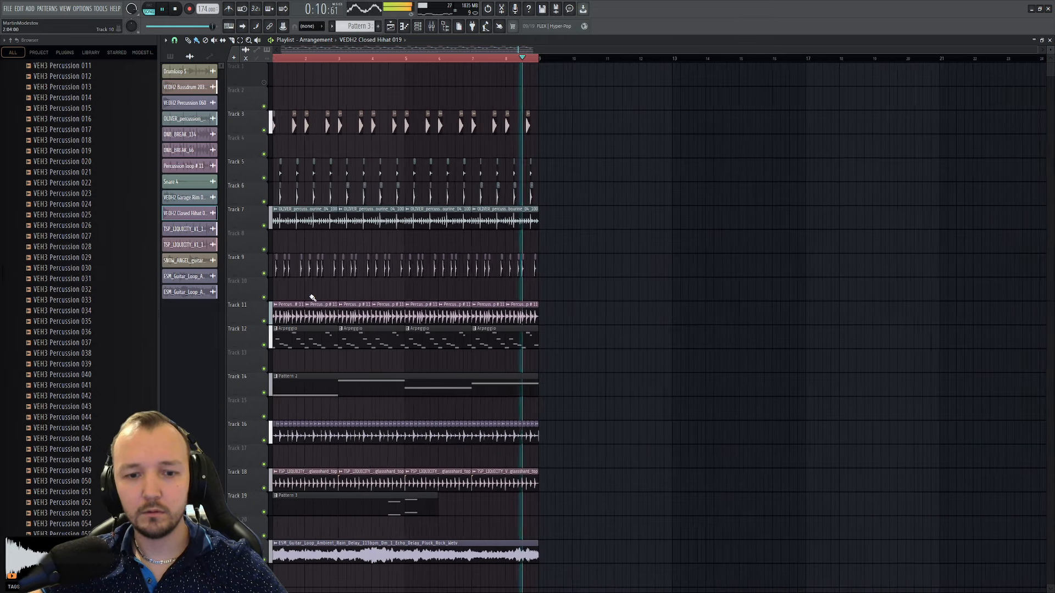
- Compare the playing mix with Tracks 9, 11 and 18 muted and unmuted, leaving all three active
left_click(265, 321)
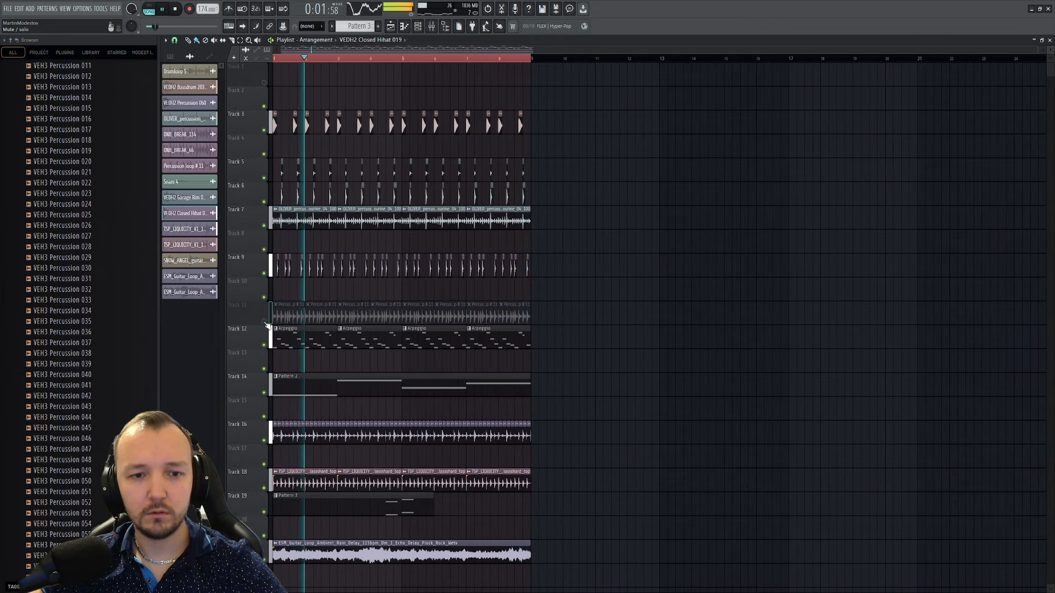
left_click(264, 320)
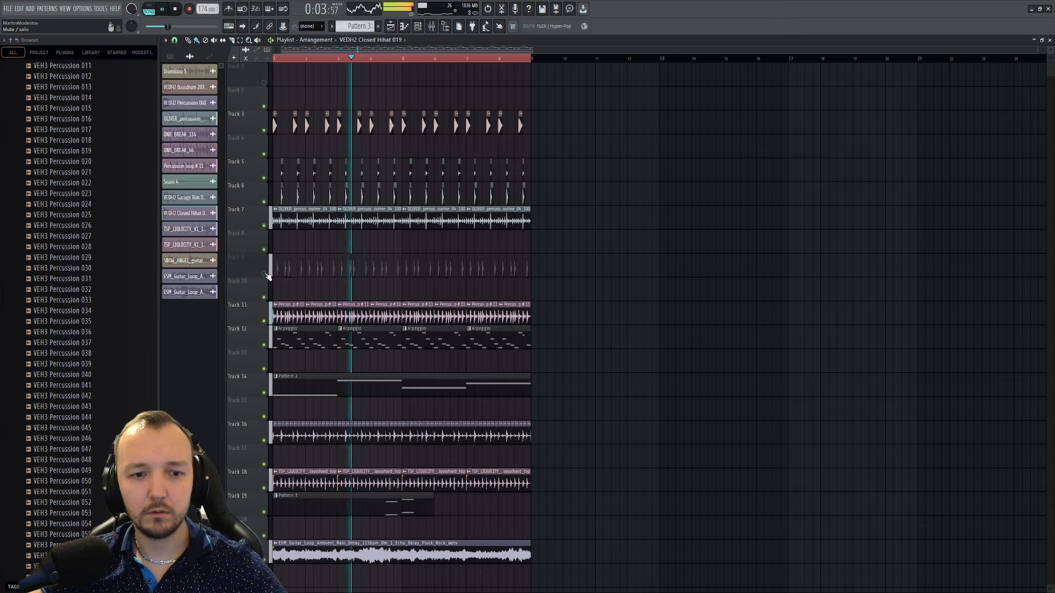
left_click(264, 321)
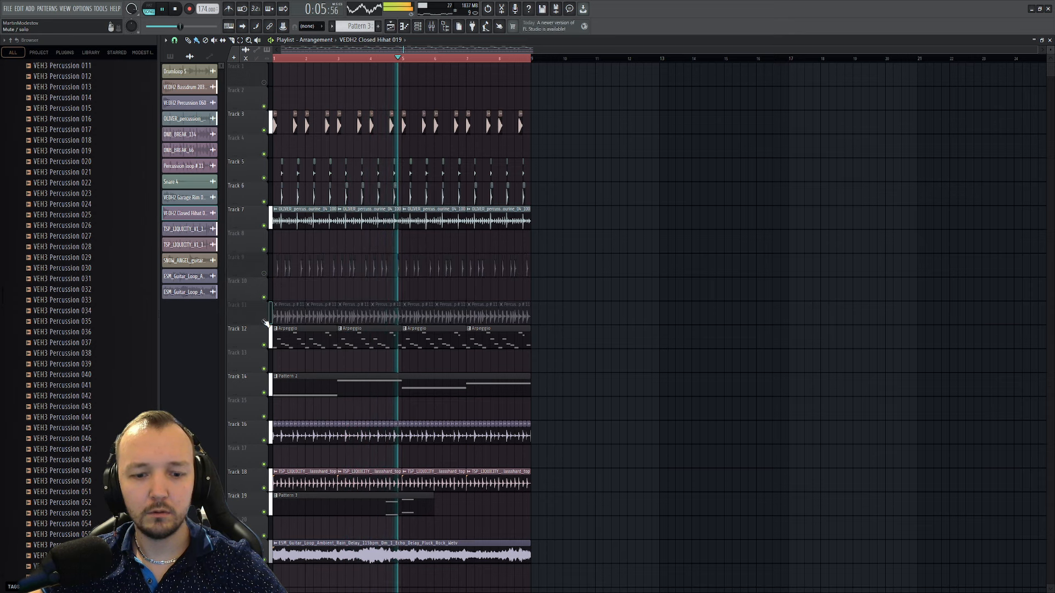
scroll(250, 357, "up", 4)
left_click(265, 489)
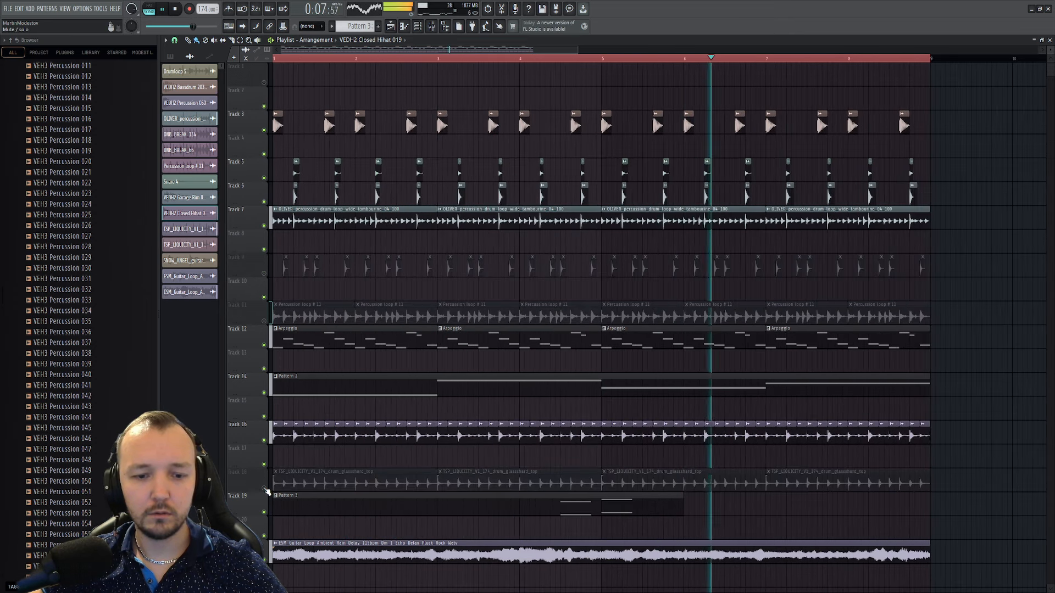
left_click(266, 489)
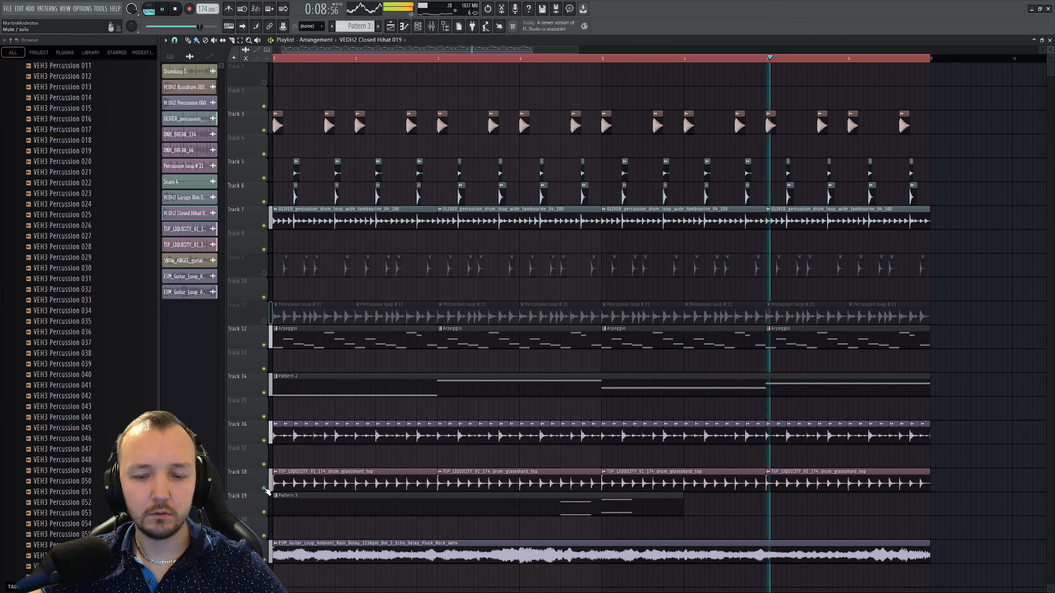
left_click(264, 321)
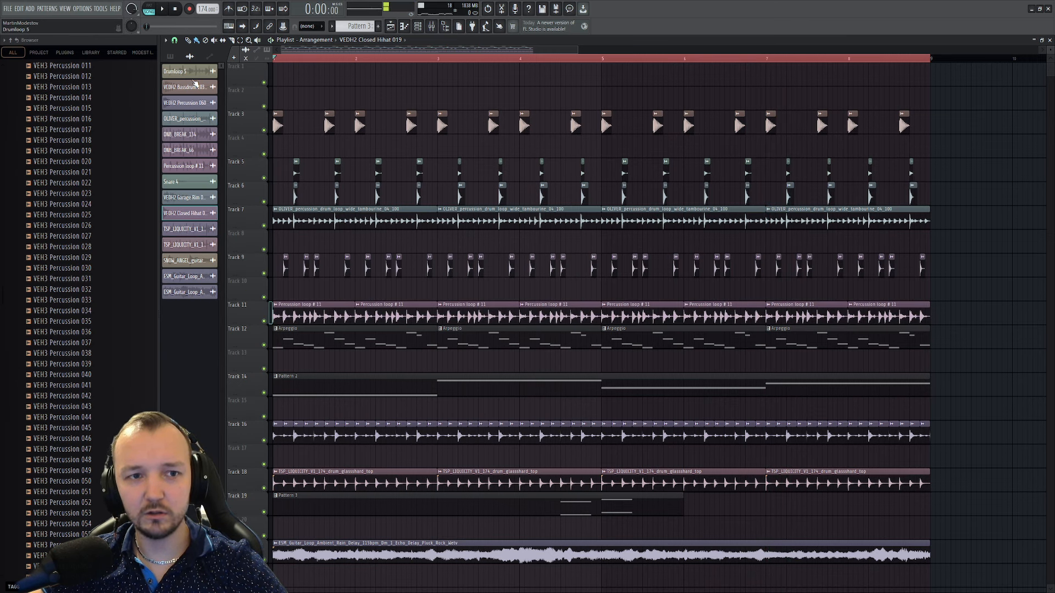
- Paint Drumloop 5 clips along Track 1 and remove the misaligned copies, keeping only the first clip
left_click_drag(279, 77, 835, 78)
key("space")
right_click(816, 84)
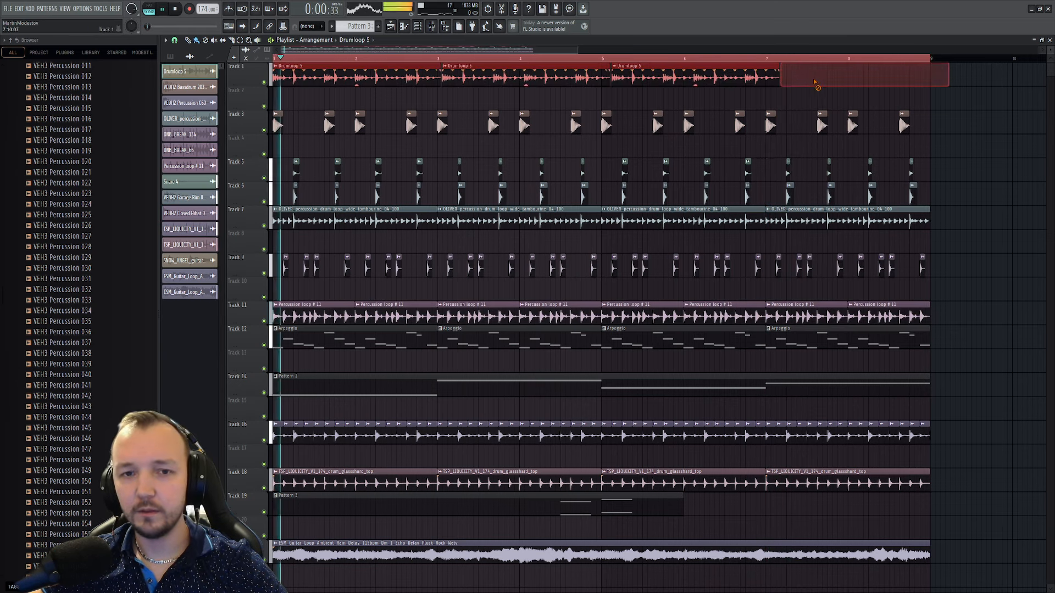
right_click(687, 82)
right_click(528, 80)
- Trim the first Drumloop 5 clip to exactly two bars and repeat it on Track 1 up to bar 7
key("space")
scroll(507, 75, "up", 3)
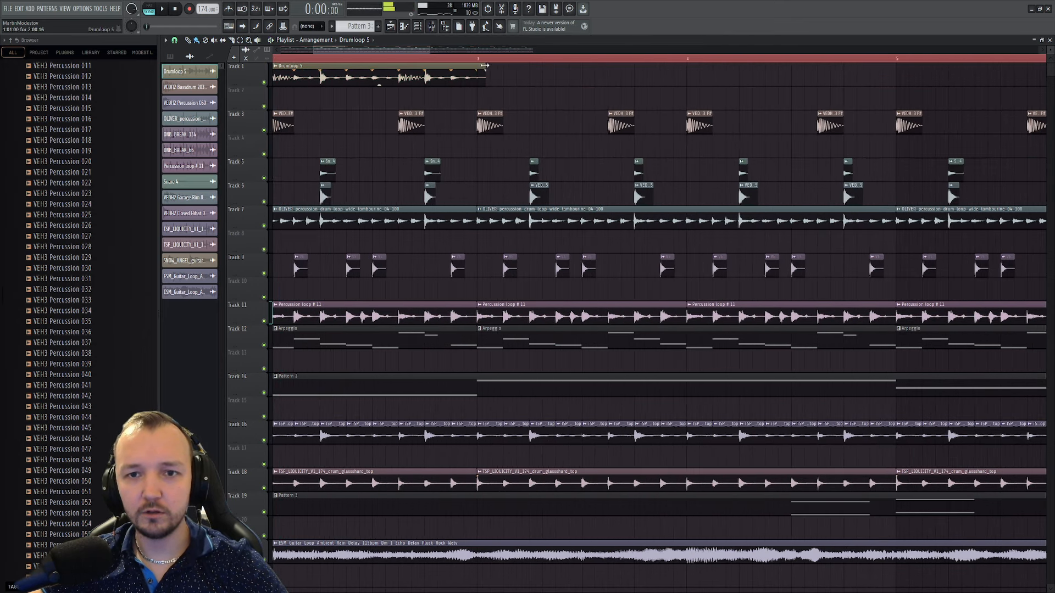
key("ctrl+z")
scroll(655, 174, "down", 3)
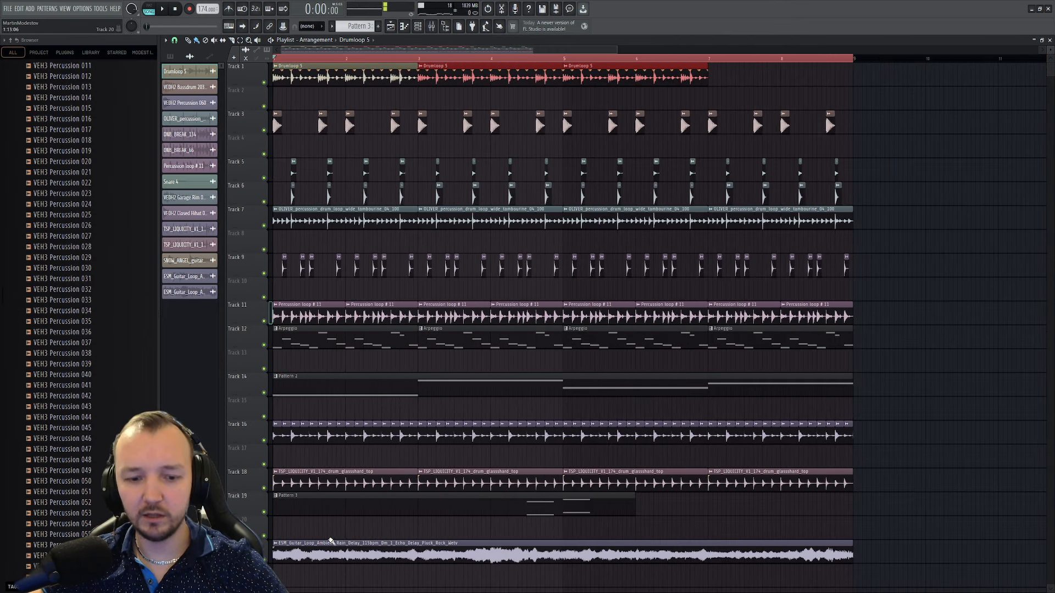
- Solo Track 18 and route its glassshard_top channel to mixer track 12 with Fruity parametric EQ 2 in slot 7
right_click(265, 488)
double_click(301, 483)
key("space")
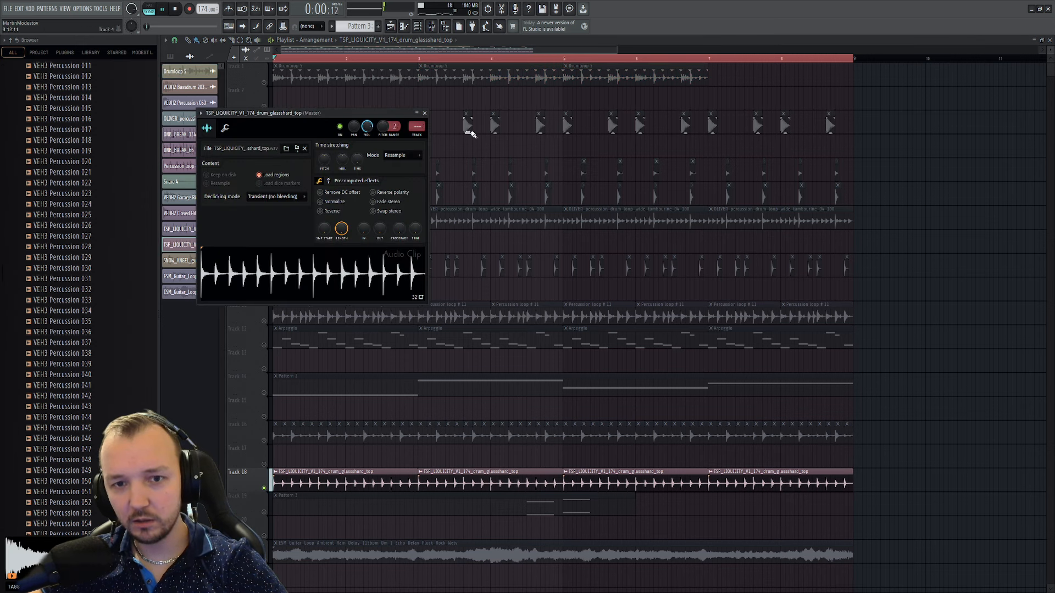
left_click(418, 26)
left_click(431, 26)
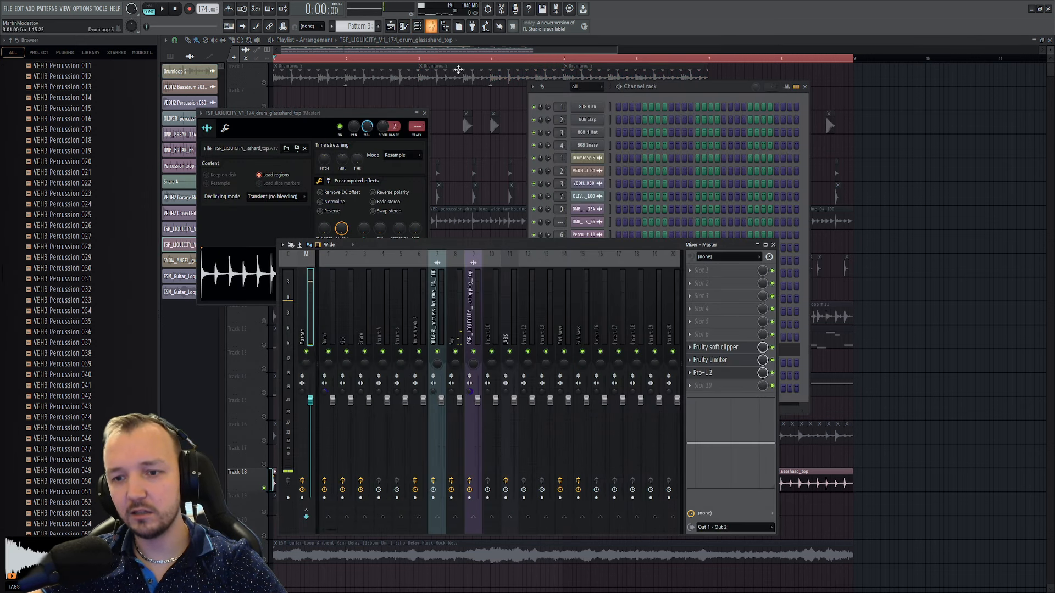
key("ctrl+l")
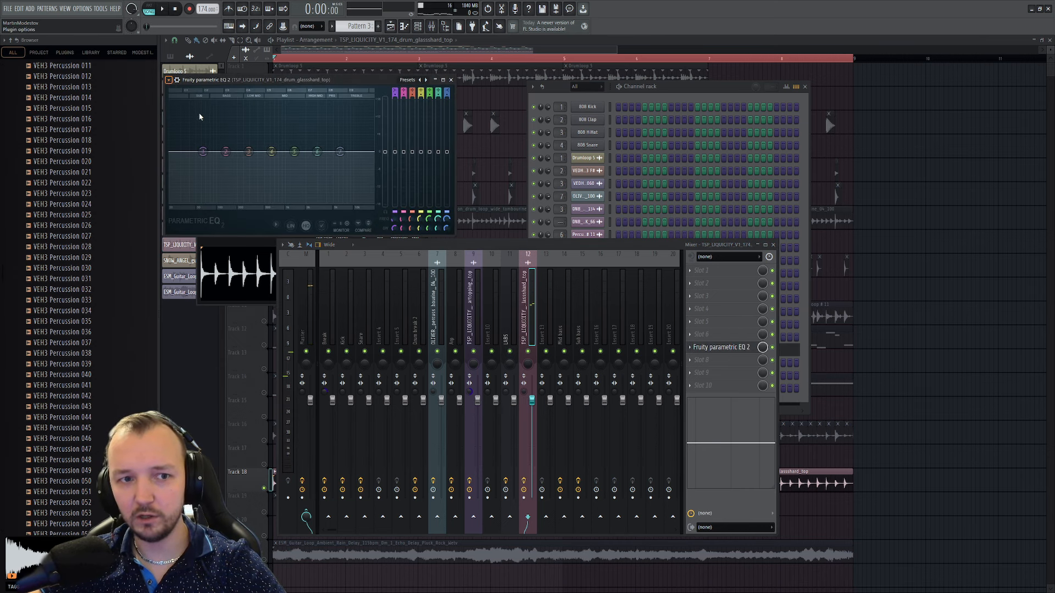
- Apply the 40Hz - 18kHz cut EQ preset to the glassshard_top loop, adjust its high cut and lower the mixer fader slightly
key("space")
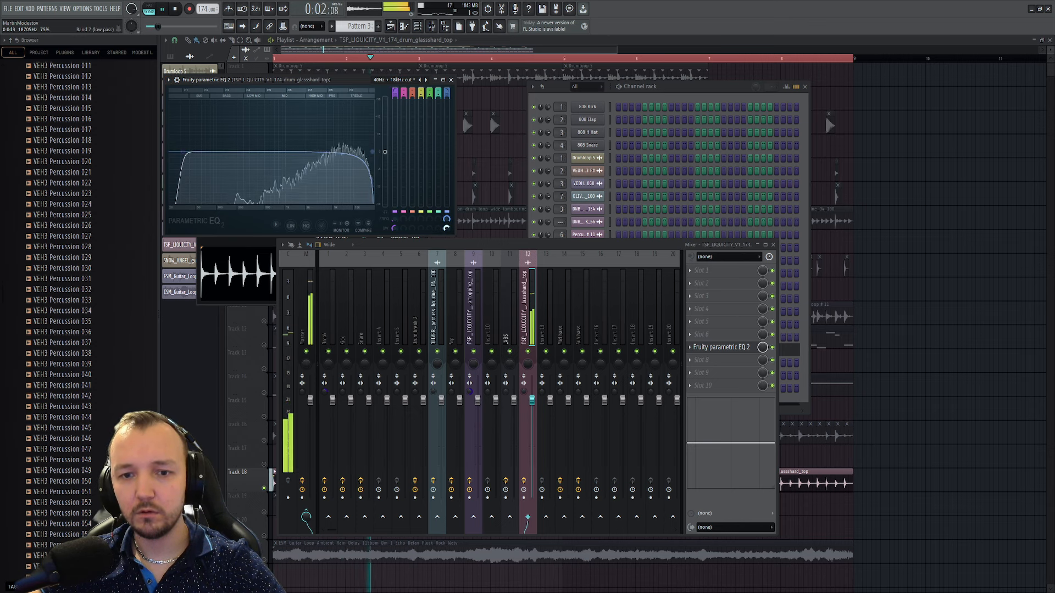
left_click_drag(446, 226, 446, 234)
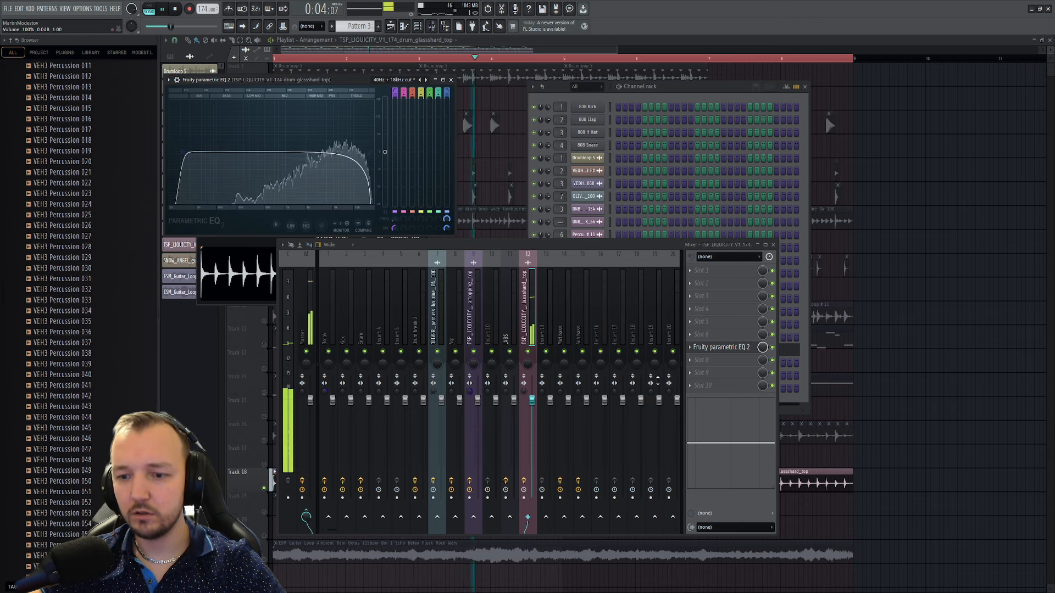
left_click_drag(532, 407, 533, 415)
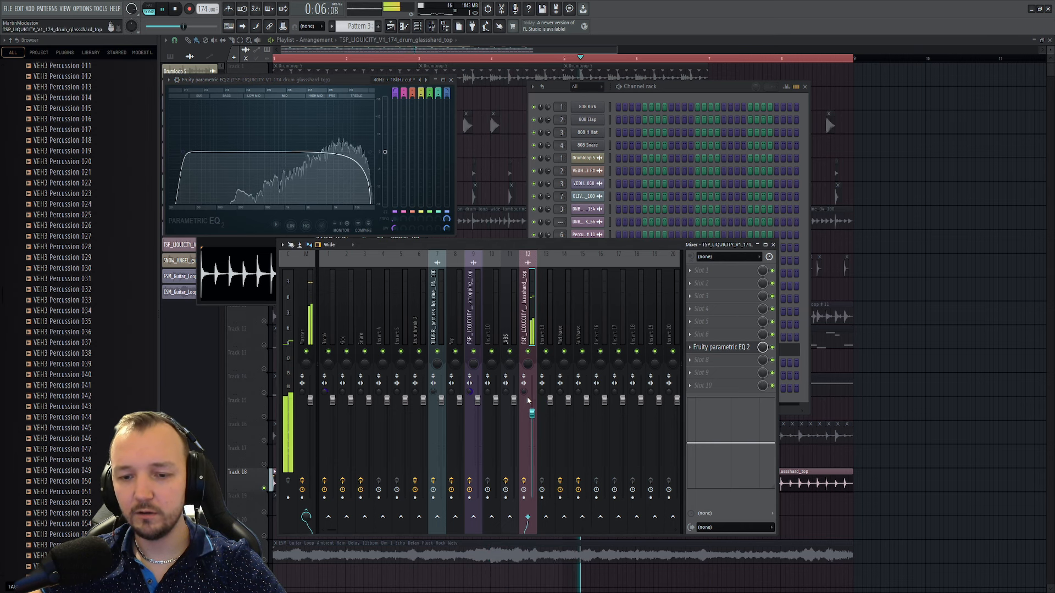
key("F5")
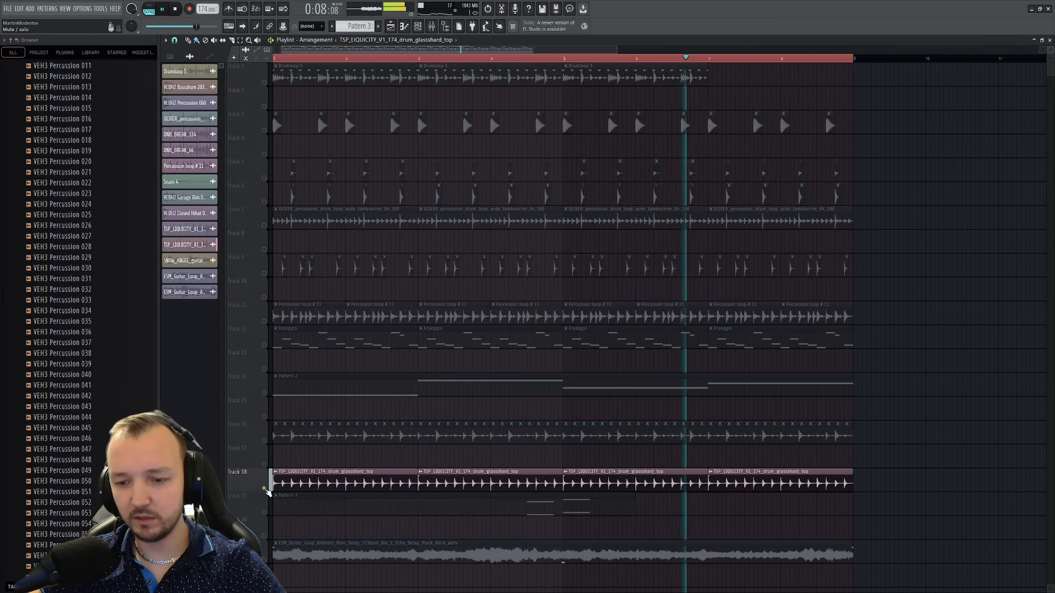
- Unsolo Track 18 and place a fourth Drumloop 5 clip at bar 7 on Track 1
right_click(265, 489)
left_click(758, 77)
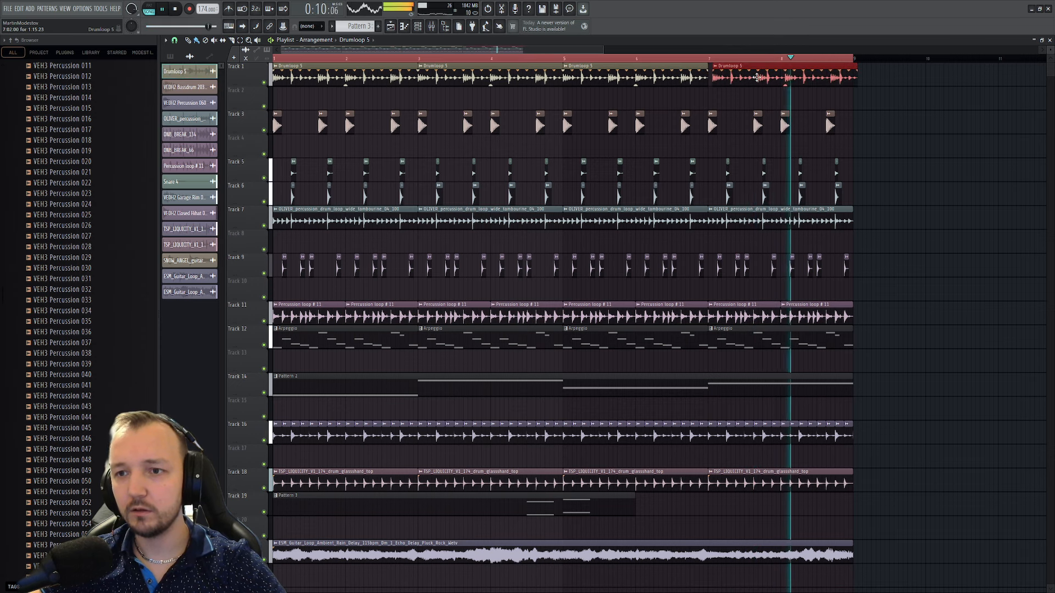
left_click_drag(758, 78, 754, 77)
- Return the glassshard_top mixer fader to its default level and add a Fruity Limiter in slot 9 with adjusted ceiling and gain
key("F9")
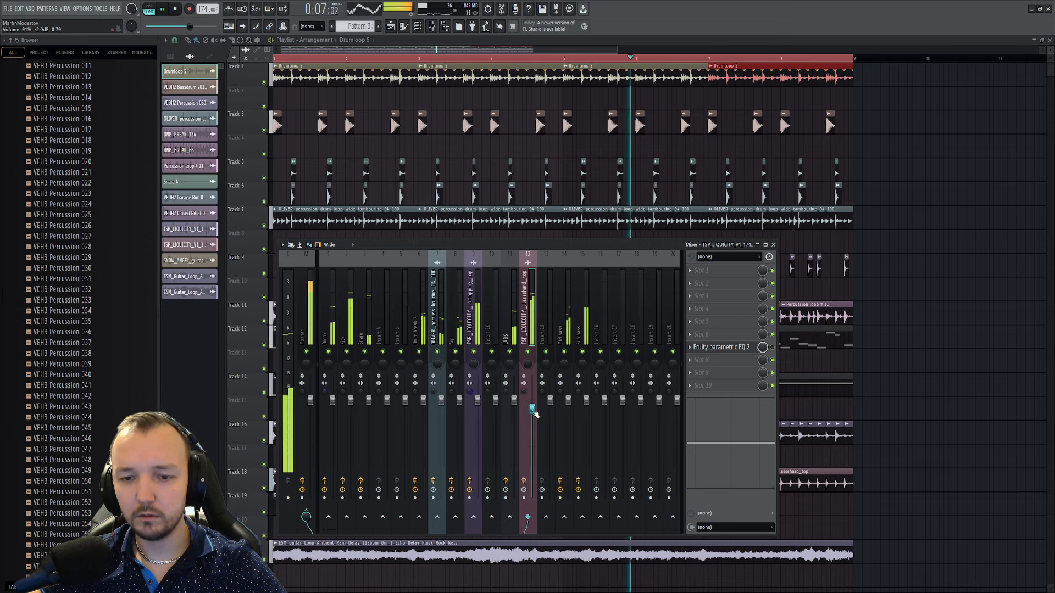
left_click_drag(533, 411, 533, 402)
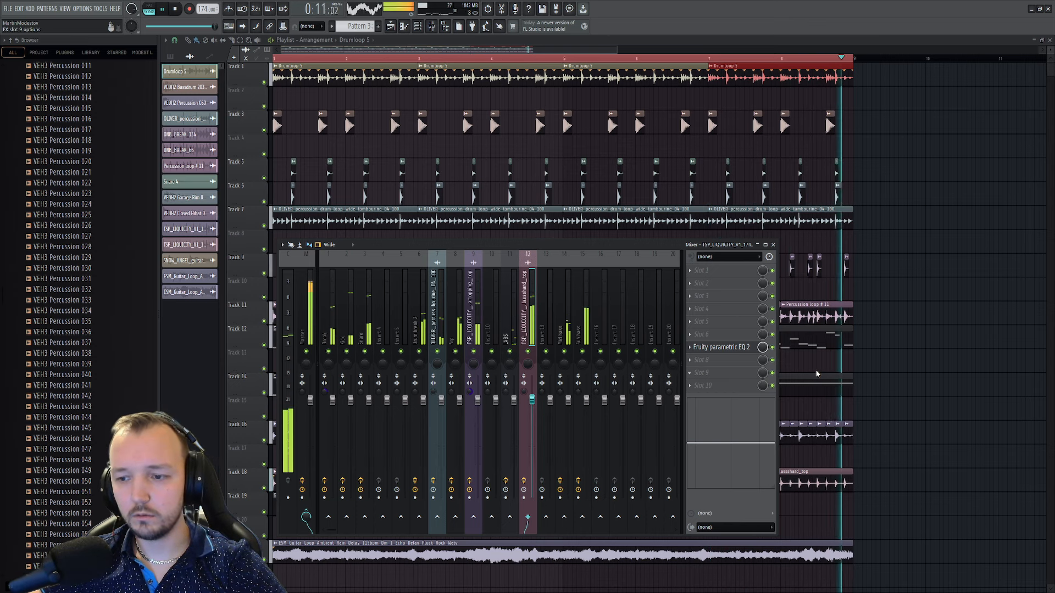
left_click_drag(198, 196, 198, 181)
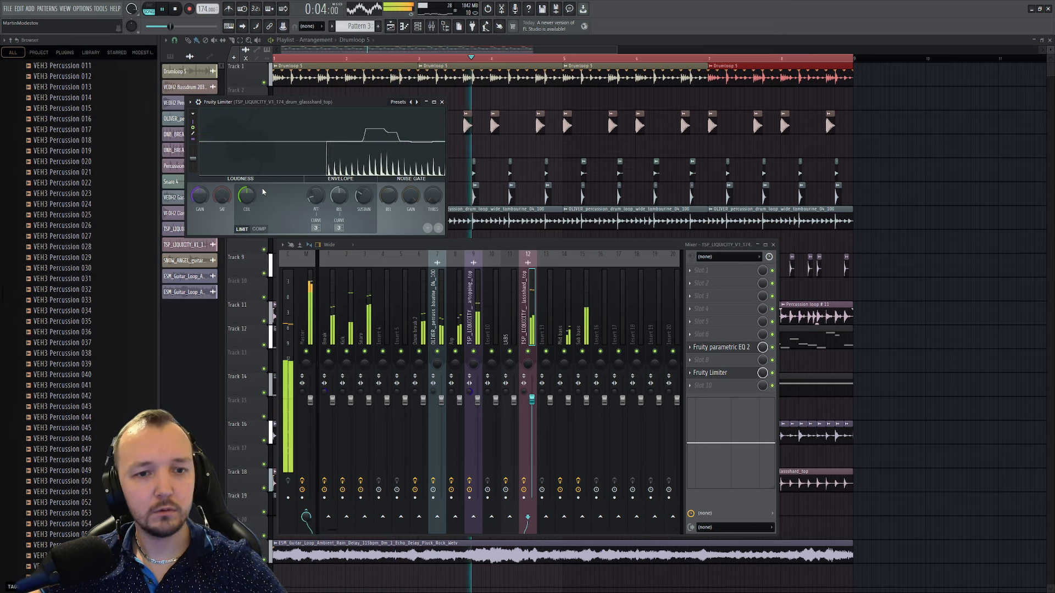
scroll(240, 197, "down", 10)
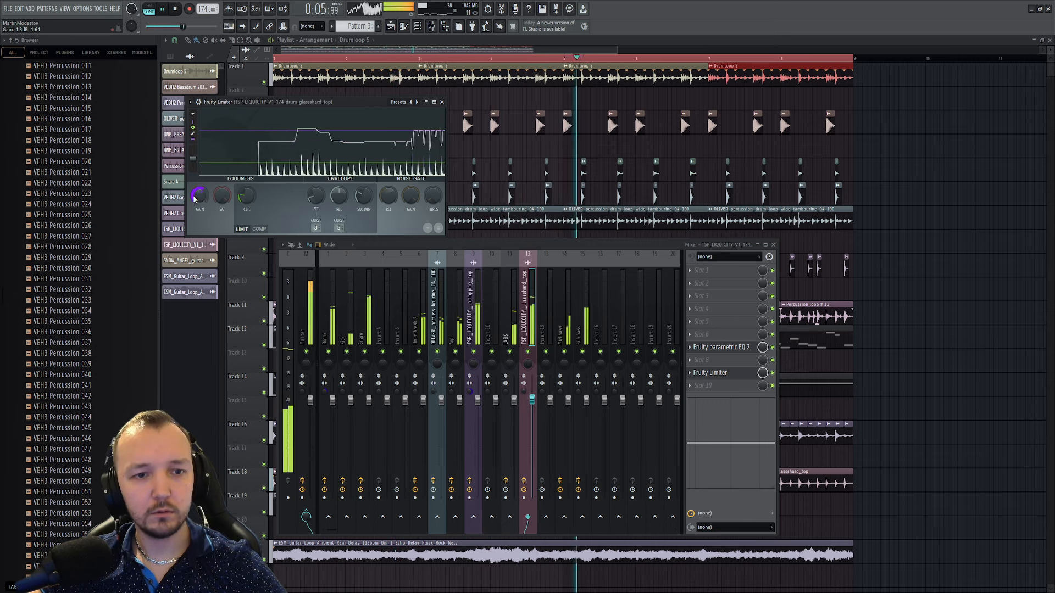
scroll(209, 198, "down", 3)
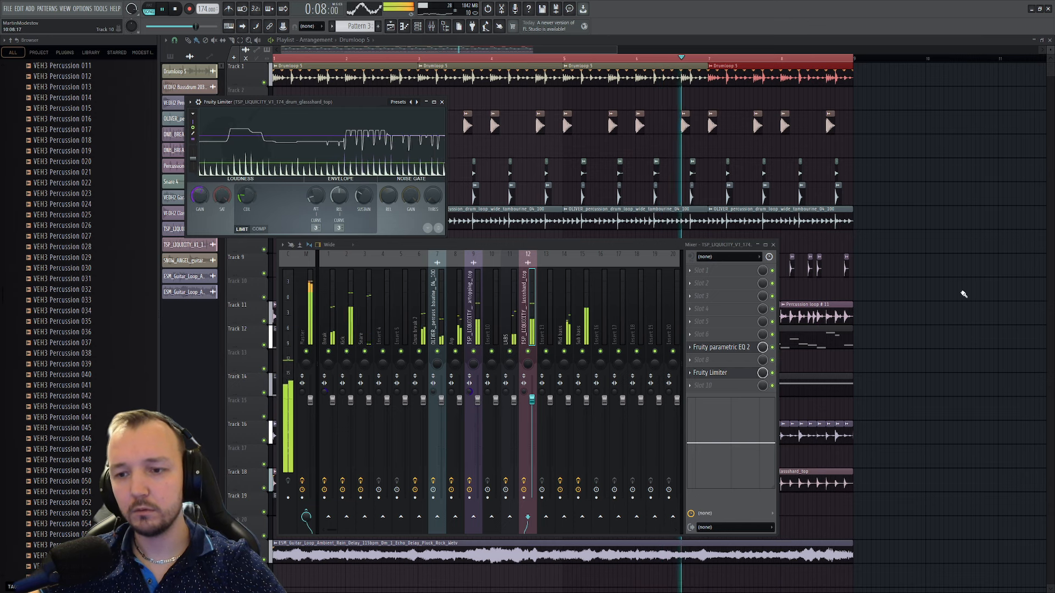
key("F12")
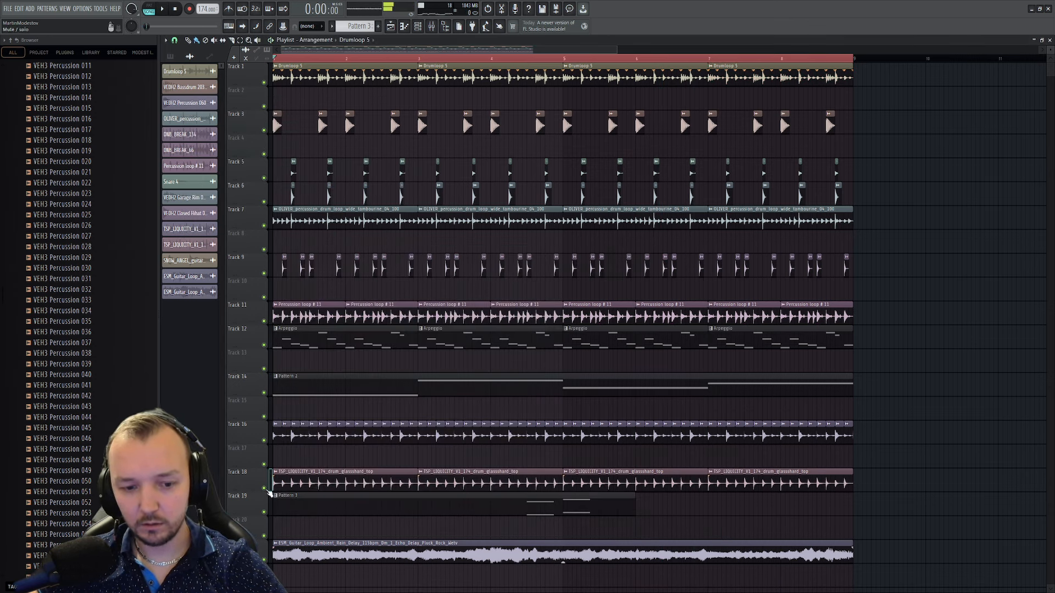
- Solo Track 18, play it, and chop the glassshard_top loop in bar 1 into four one-beat clips
right_click(265, 489)
key("space")
scroll(242, 434, "up", 3)
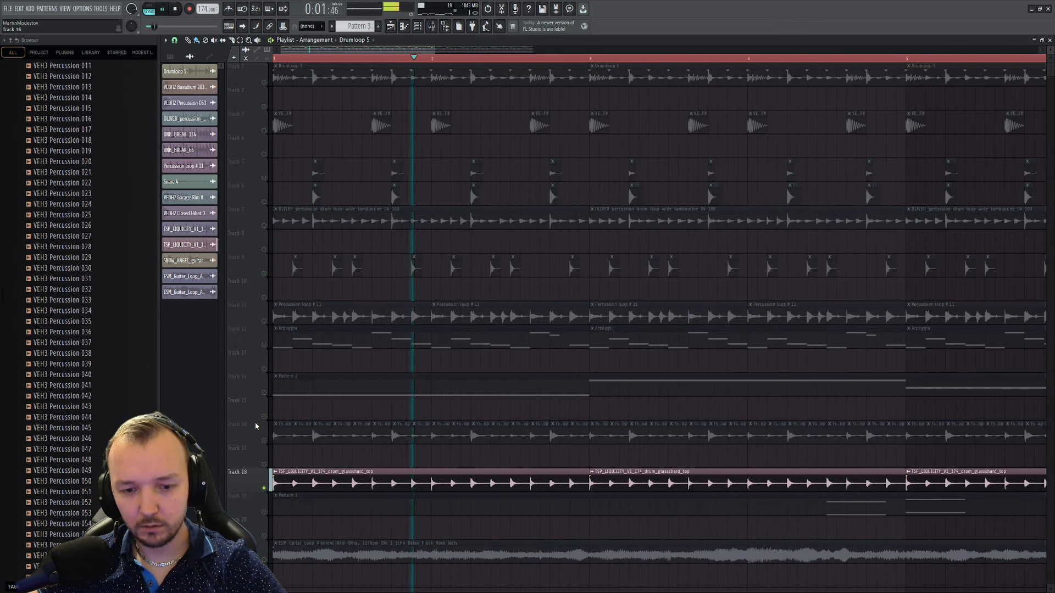
scroll(254, 407, "up", 3)
key("space")
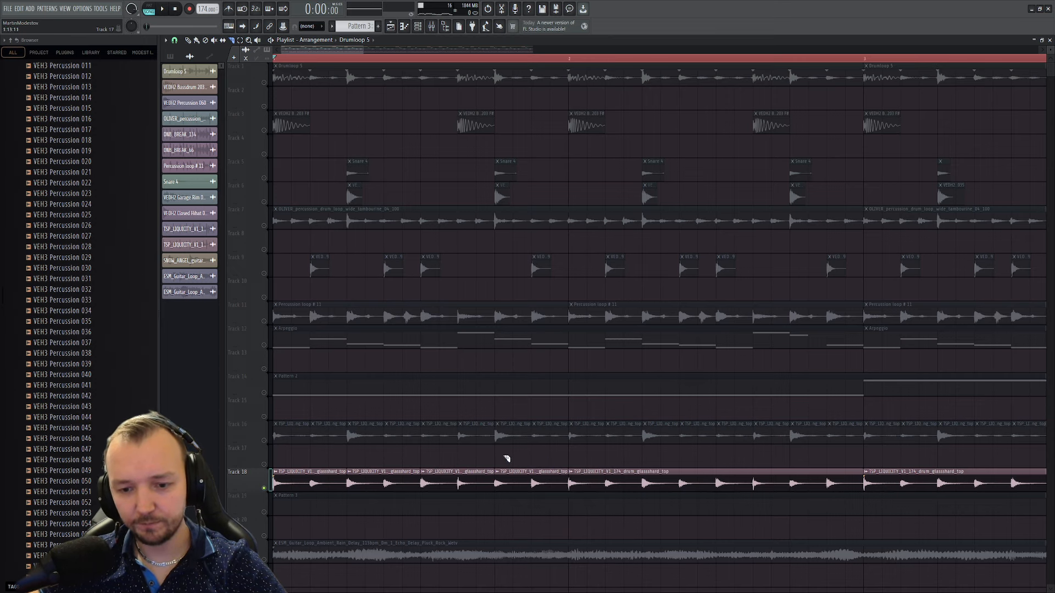
- Delete the uncut glassshard_top clips covering bars 2 to 4 and play Track 18 looped over bar 1
right_click(706, 477)
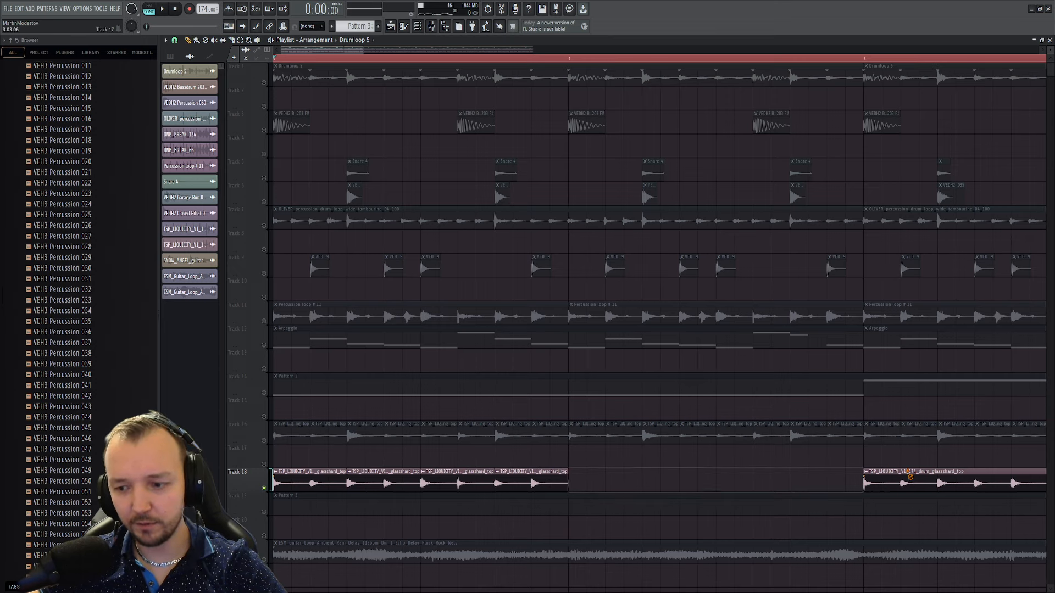
right_click(911, 478)
scroll(580, 438, "down", 2)
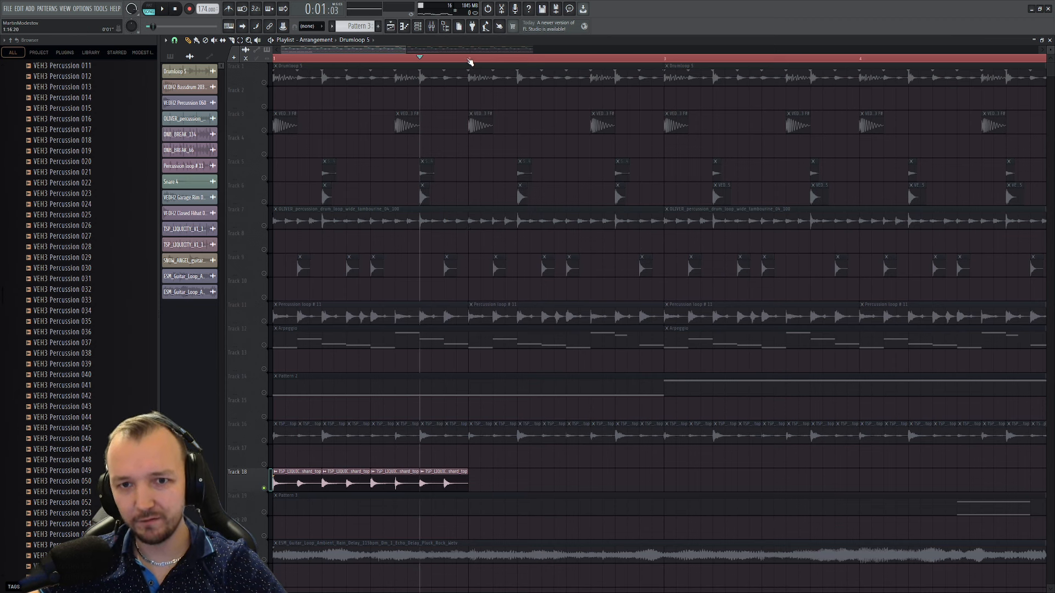
left_click_drag(470, 62, 274, 61)
key("space")
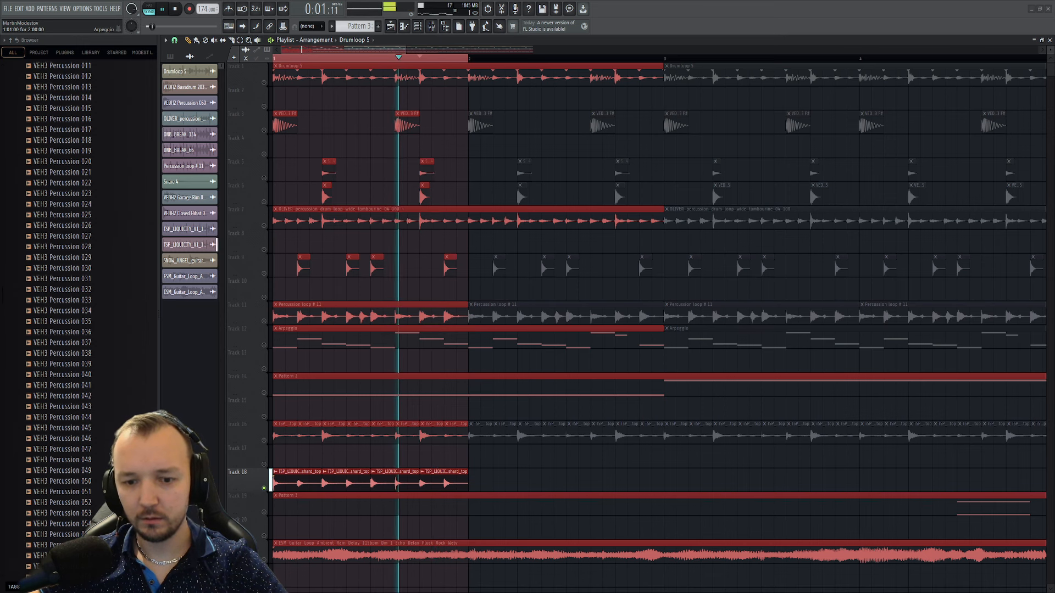
key("ctrl+d")
mouse_move(431, 475)
left_mouse_down()
mouse_move(402, 472)
mouse_move(428, 473)
left_mouse_up()
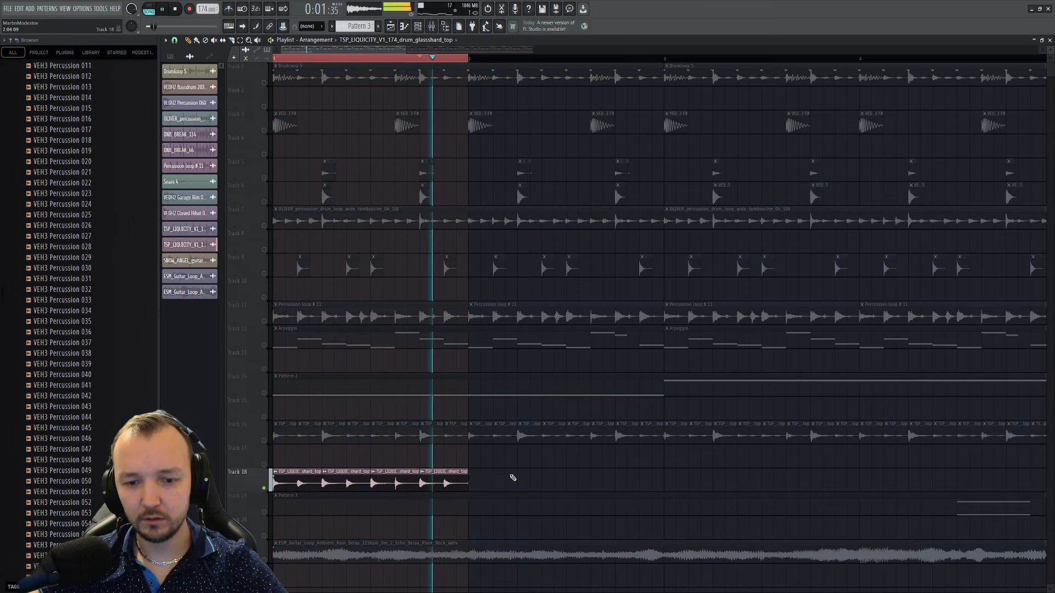
- Duplicate the four one-beat glassshard_top clips on Track 18 into bar 2
left_click_drag(508, 484, 295, 429)
scroll(315, 489, "down", 3)
key("ctrl+b")
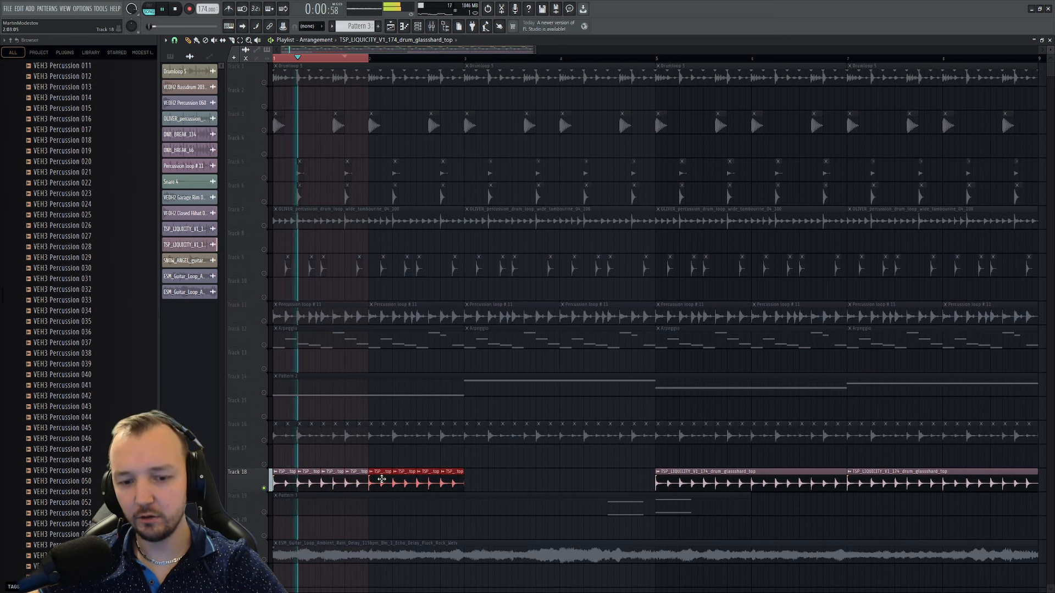
key("ctrl+d")
- Replace the long glassshard_top clips from bar 5 with one-beat copies filling Track 18 through bar 8, and unsolo the track
right_click(912, 485)
right_click(780, 482)
scroll(575, 455, "down", 2)
left_click_drag(496, 455, 279, 479)
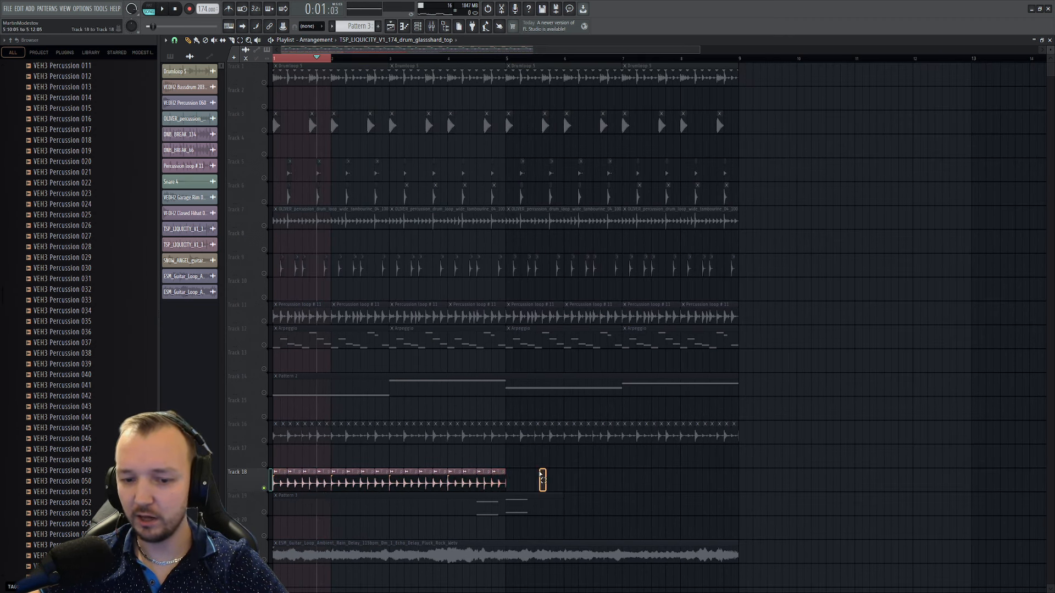
left_click_drag(543, 480, 520, 477)
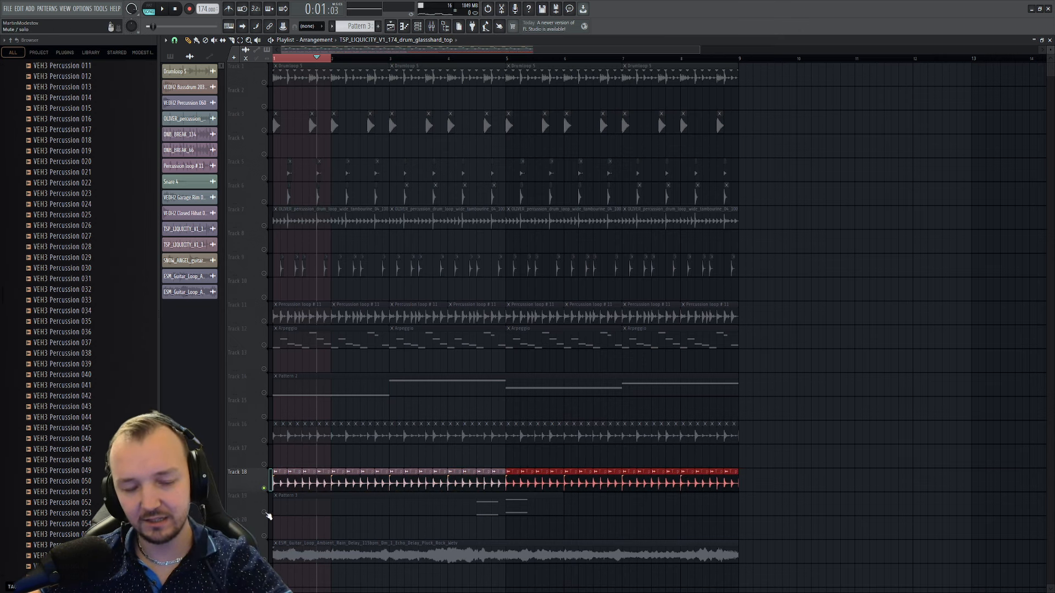
left_click(265, 513)
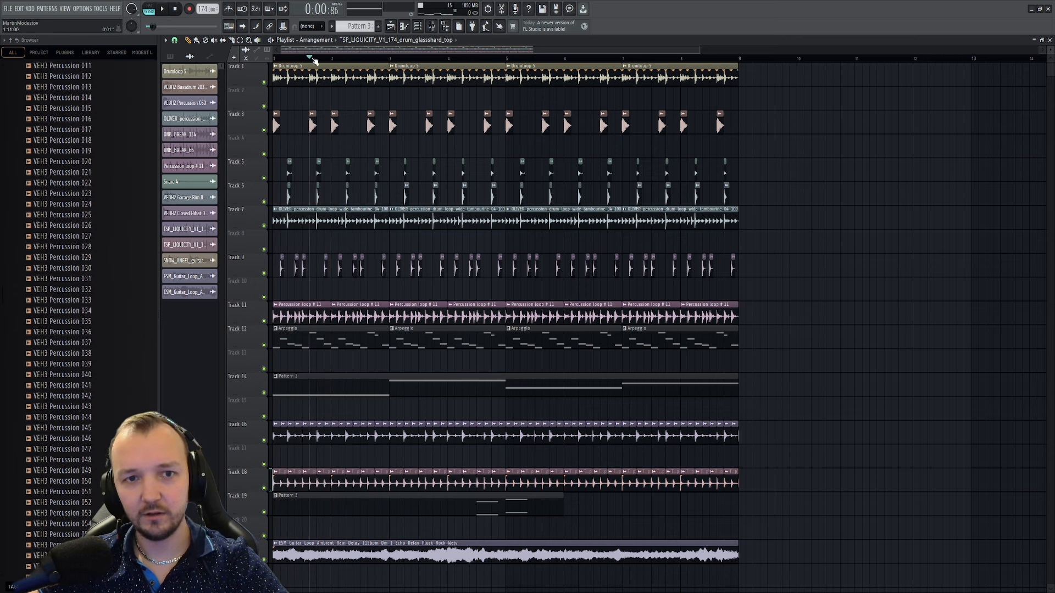
- Play the full arrangement while checking the channel list and the notes of Pattern 3 and Pattern 2
key("F6")
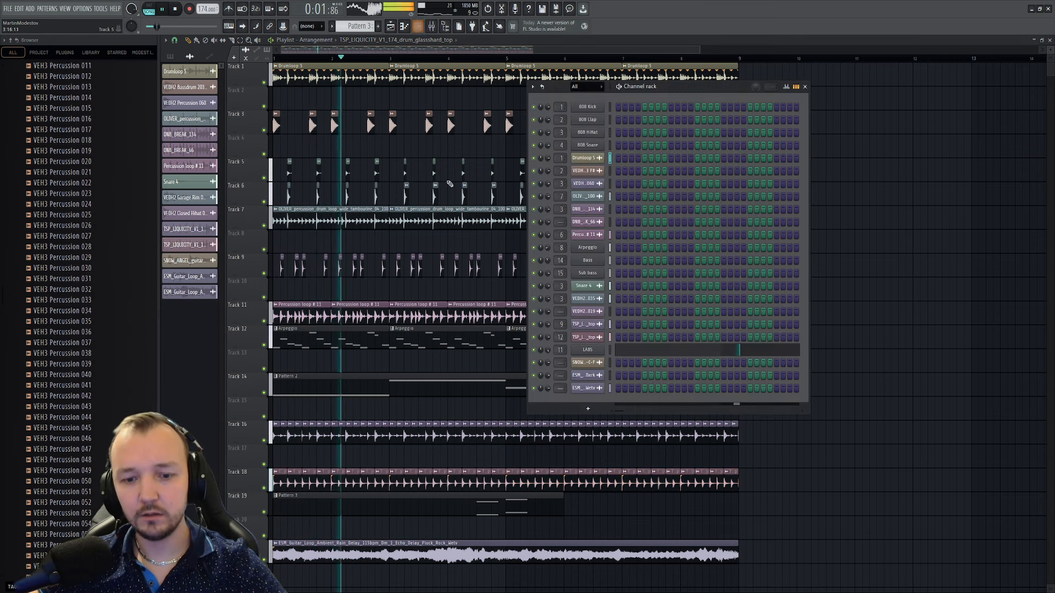
right_click(610, 505)
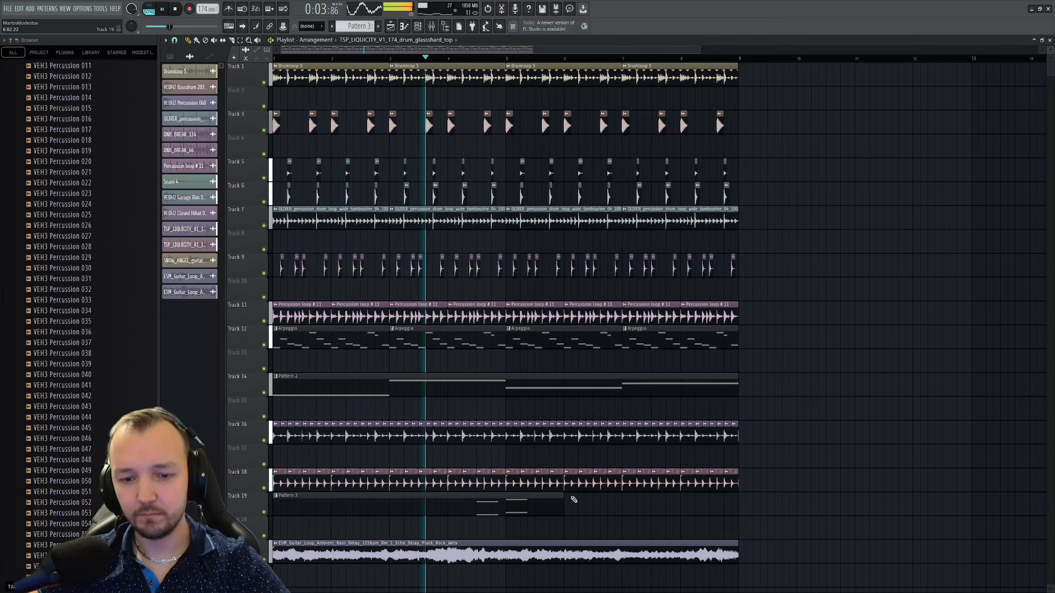
double_click(524, 500)
right_click(417, 409)
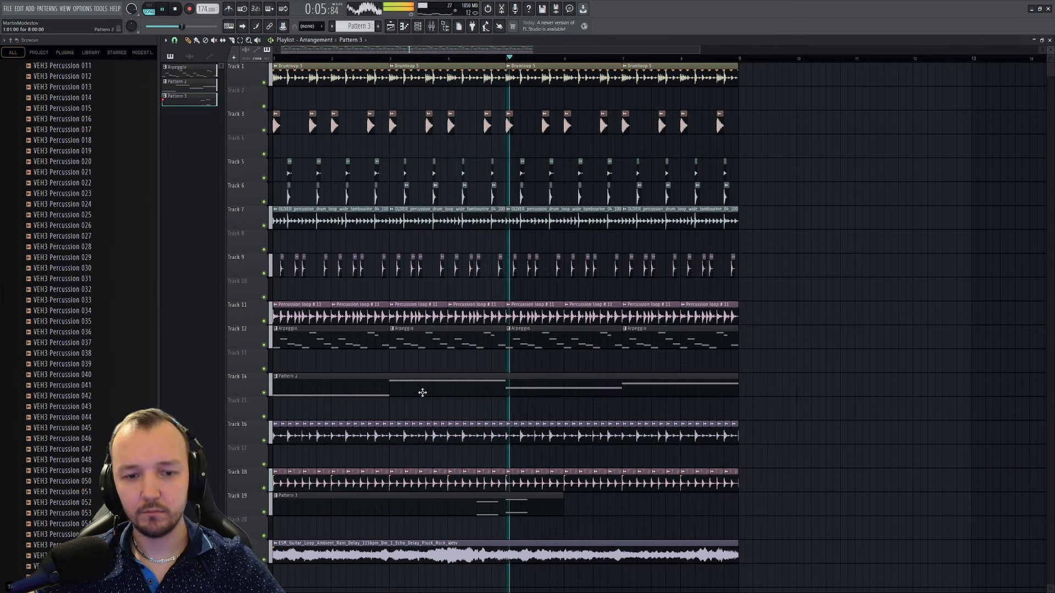
double_click(423, 392)
right_click(965, 313)
key("space")
scroll(479, 483, "down", 2)
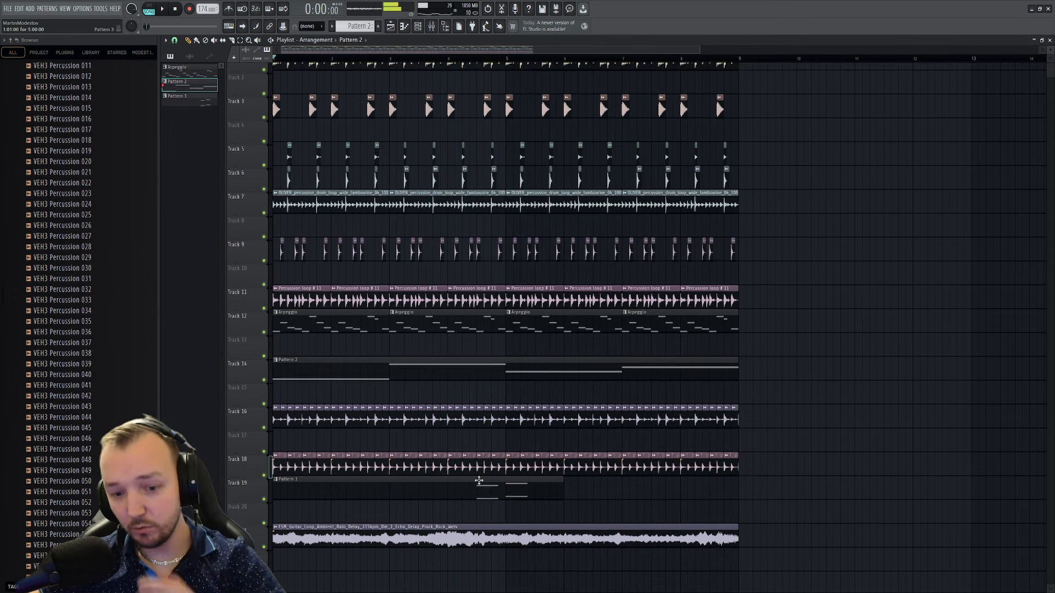
- Check the level settings of the ESM_Guitar_Loop channel on Track 21
double_click(422, 496)
left_click(250, 174)
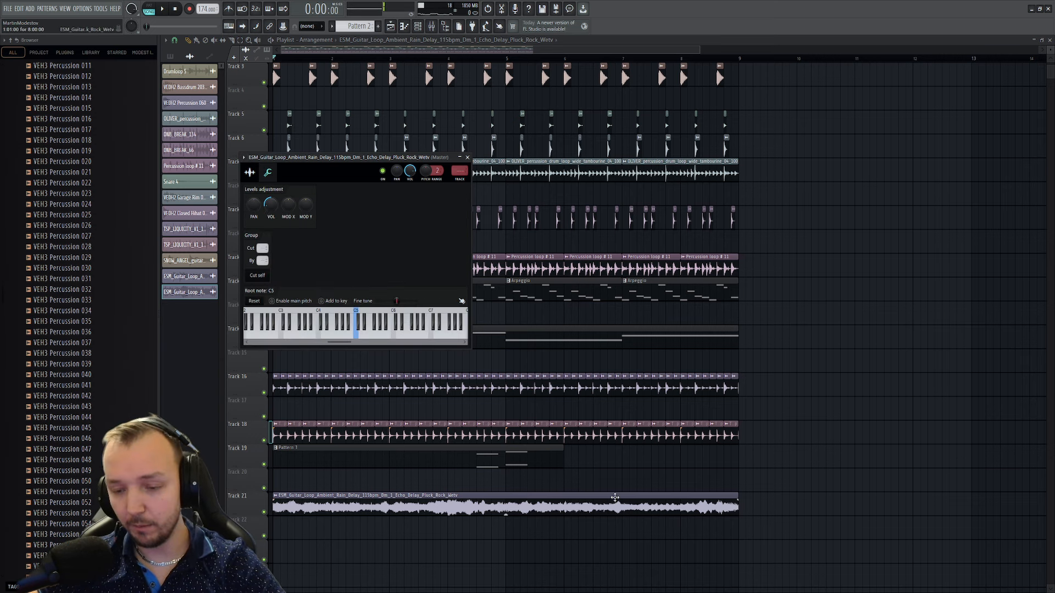
key("Escape")
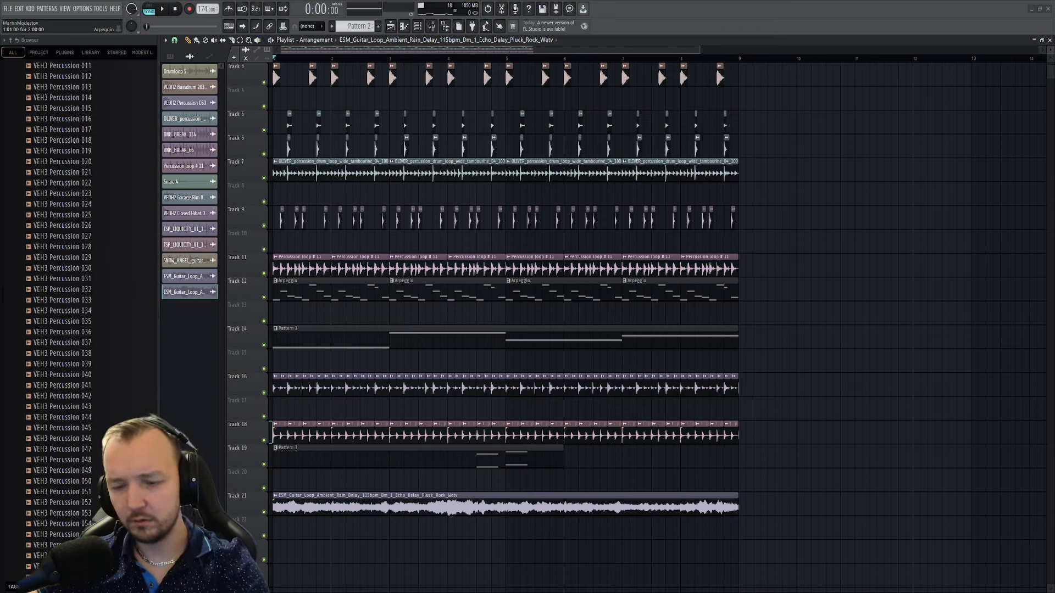
- Solo Track 14, add the 03_MinDrone_Dm sample at bar 1 of Track 23, and include that track in playback
left_click(263, 345, "ctrl")
key("space")
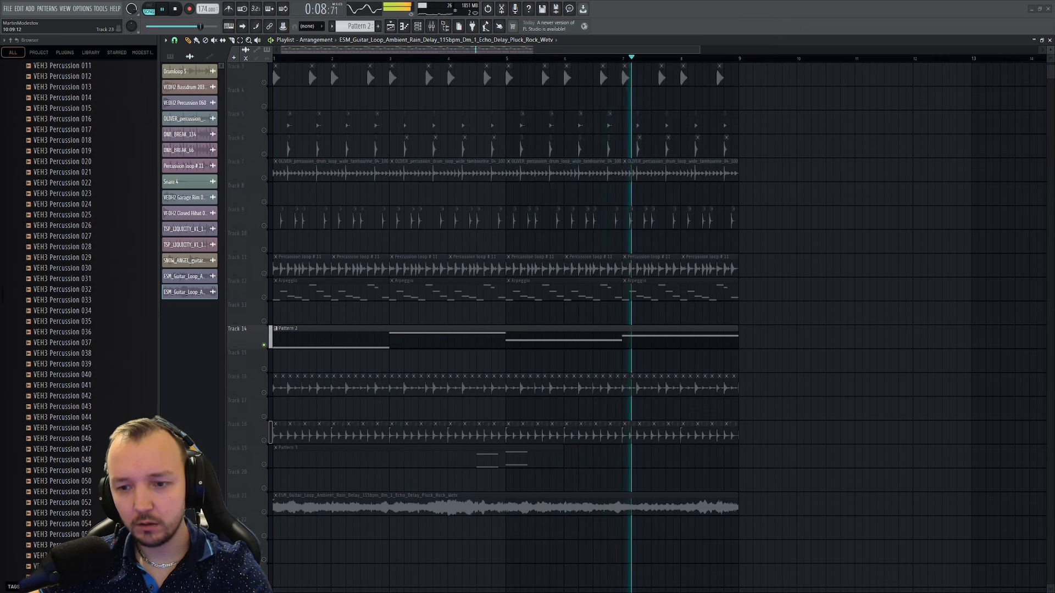
left_click_drag(951, 361, 315, 542)
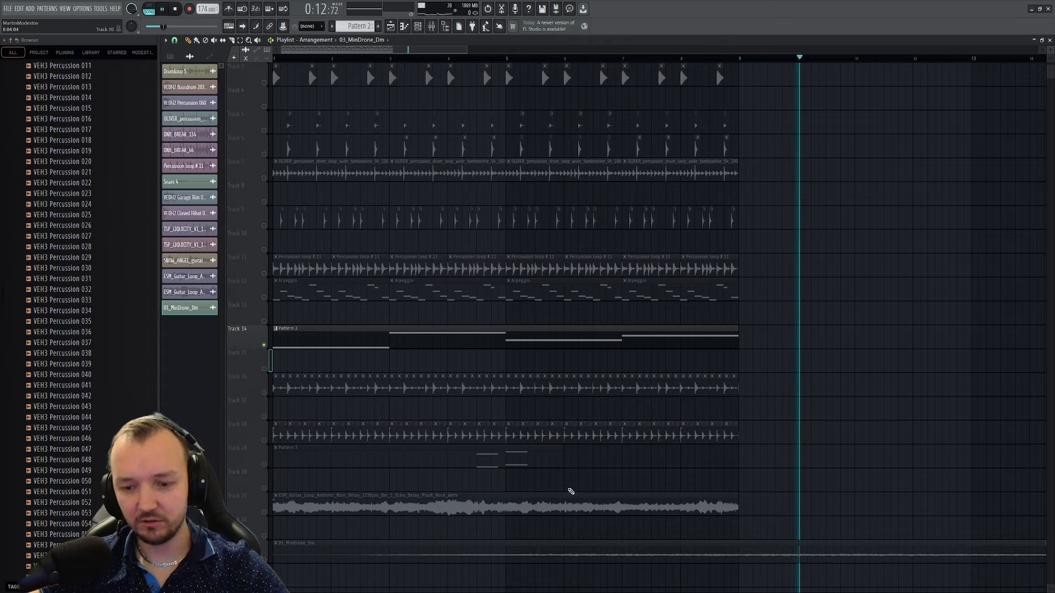
scroll(304, 559, "down", 2)
left_click(264, 560)
double_click(353, 558)
key("space")
key("space")
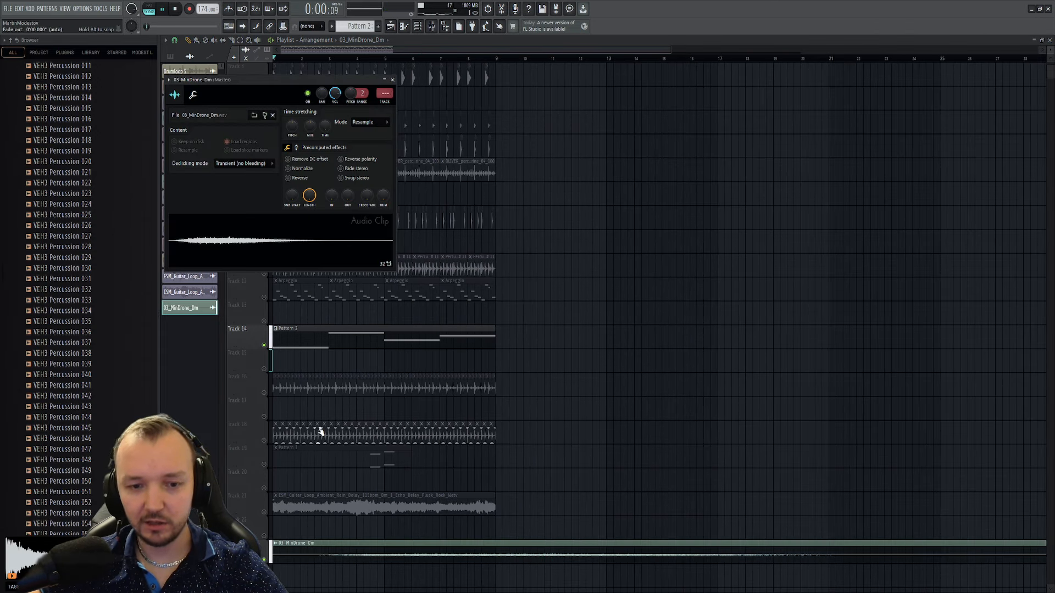
- Duplicate the clips on Tracks 1 to 14 into bars 9 to 16
left_click_drag(567, 346, 241, 69)
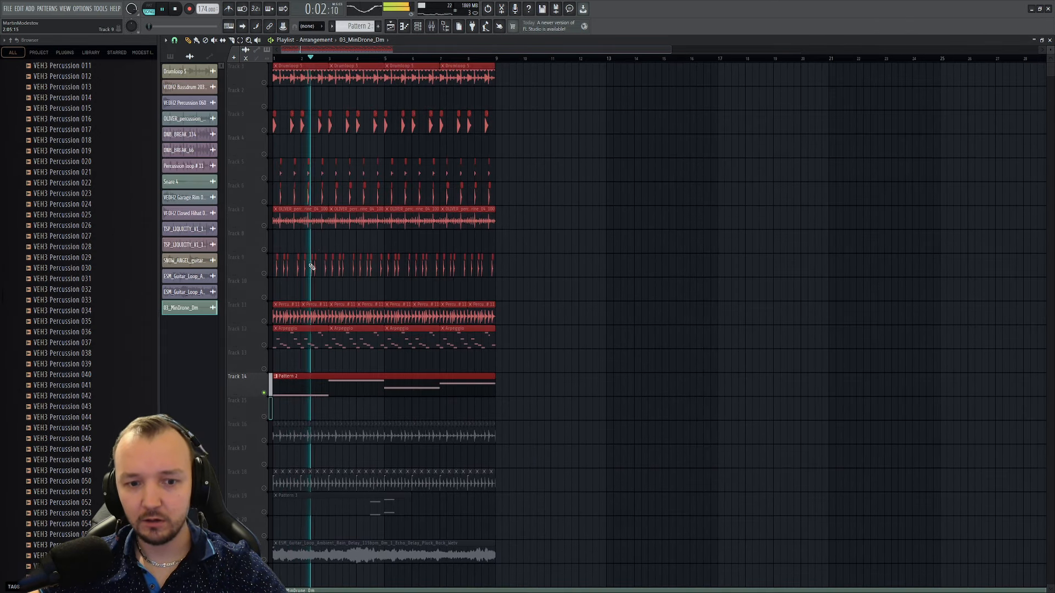
scroll(331, 324, "down", 2)
key("ctrl+b")
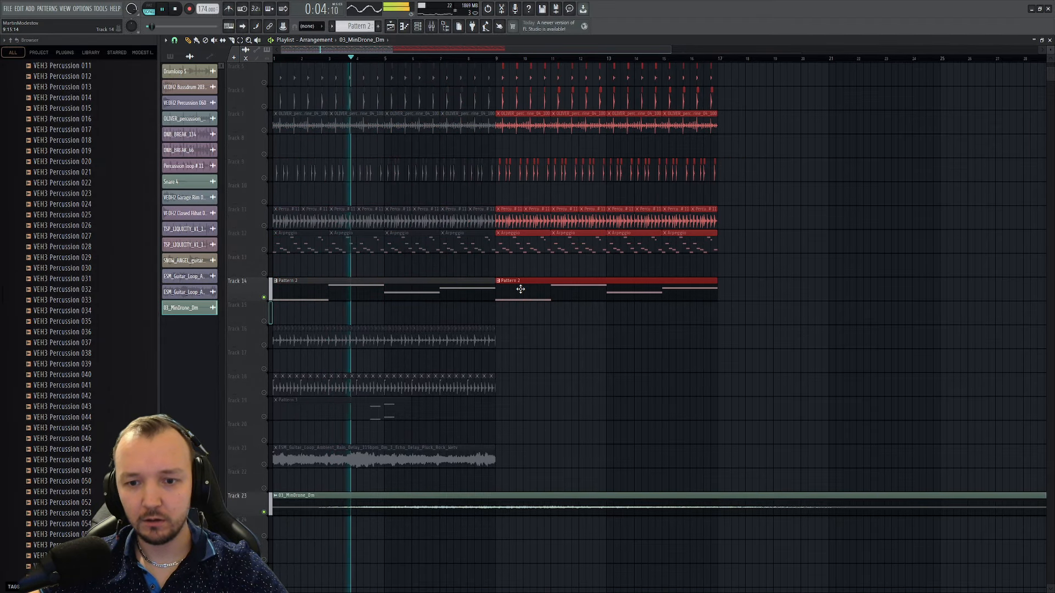
left_click(550, 441, "ctrl")
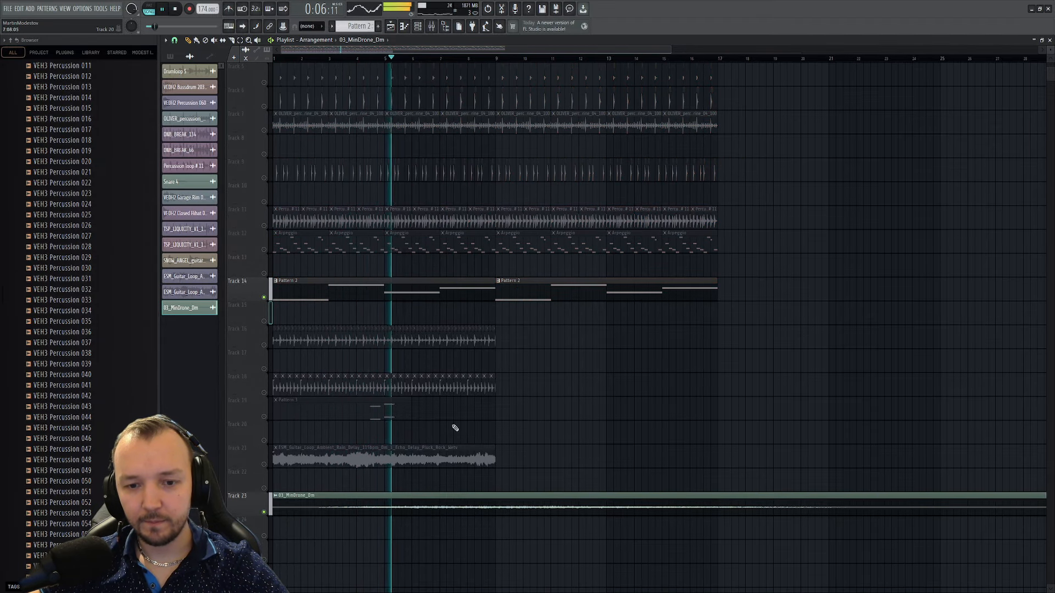
- End the solo, mute Track 21, and duplicate the clips of Tracks 16, 18 and 19 from bar 9 onward
right_click(265, 465)
left_click(264, 465)
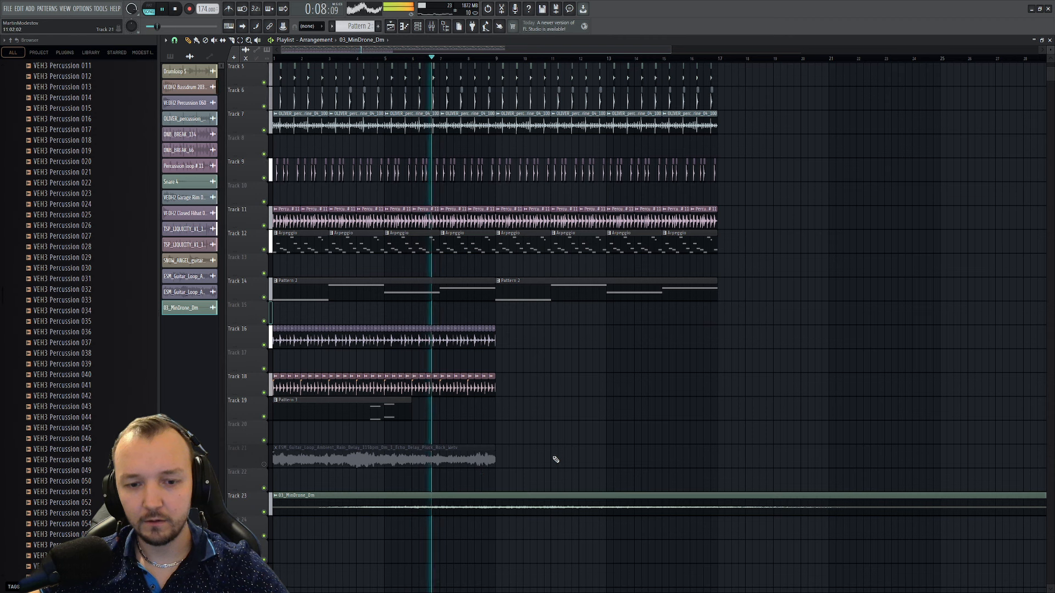
left_click_drag(558, 421, 275, 336)
left_click_drag(308, 413, 520, 419)
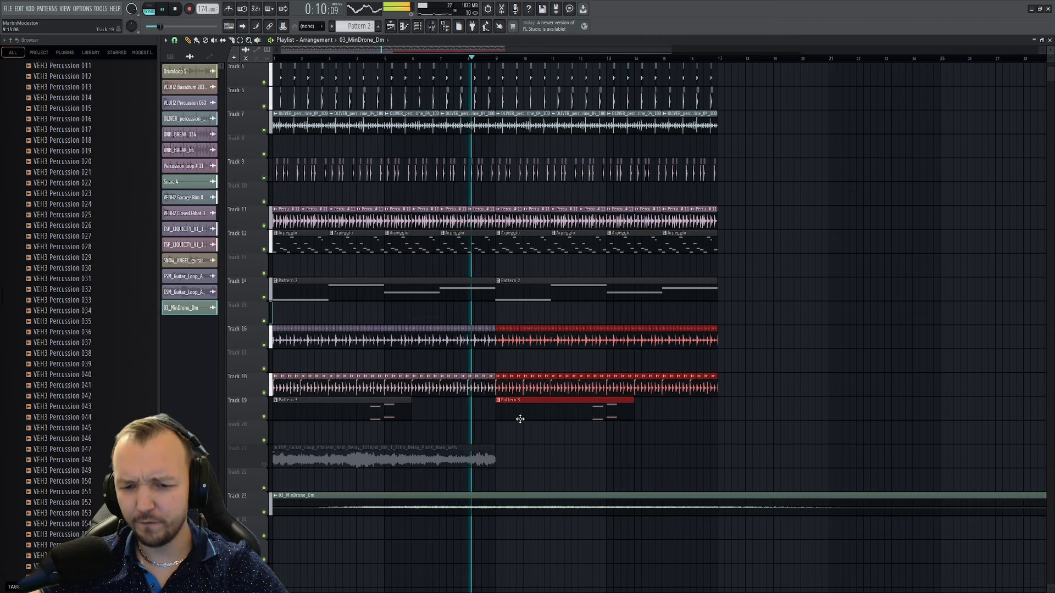
left_click(522, 443, "ctrl")
- Lower the 03_MinDrone_Dm channel's volume multiplier to about 68%
double_click(525, 498)
left_click(193, 95)
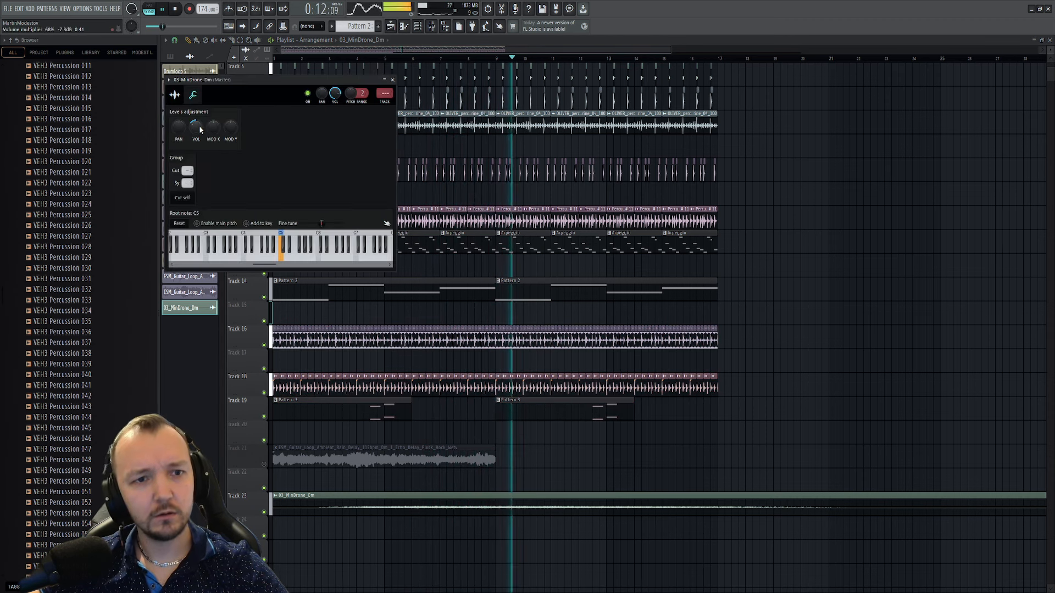
right_click(699, 447)
- Duplicate all clips on Tracks 1 to 21 so the 16-bar section repeats from bar 17
scroll(680, 421, "down", 3)
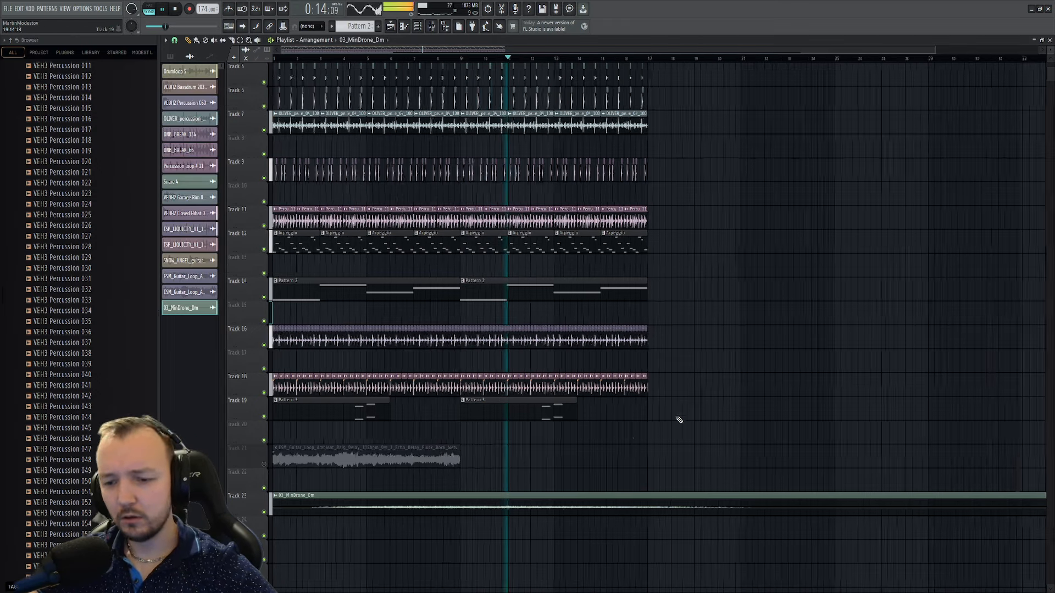
left_click_drag(581, 470, 272, 58)
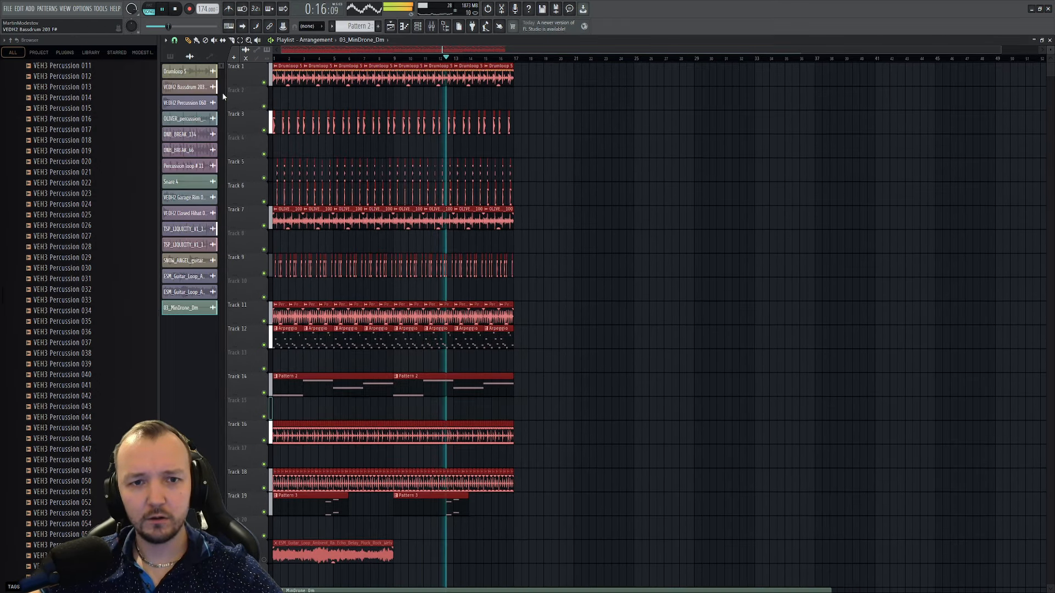
scroll(309, 129, "up", 3)
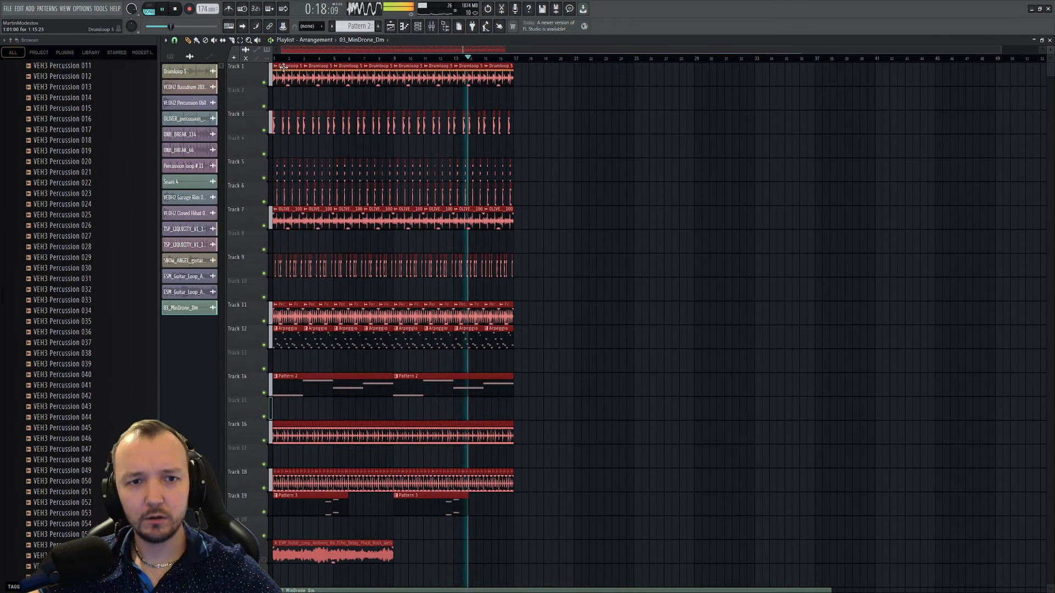
key("ctrl+b")
scroll(483, 478, "down", 5)
key("ctrl+d")
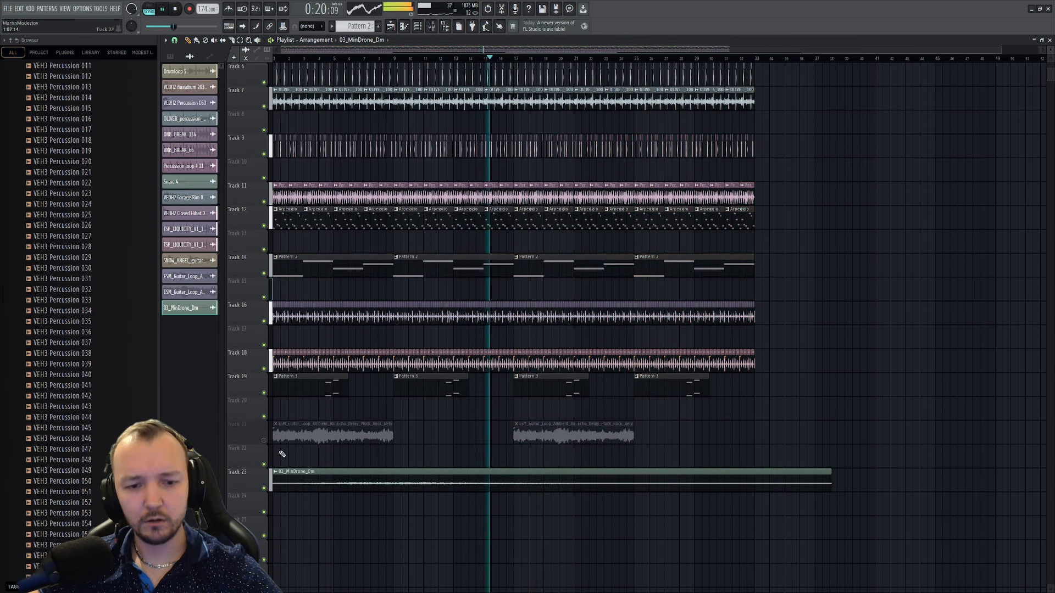
- Unmute Track 21 and add a fade-in and fade-out to the ESM guitar loop clip at bar 17
left_click(264, 440)
left_click_drag(517, 431, 550, 433)
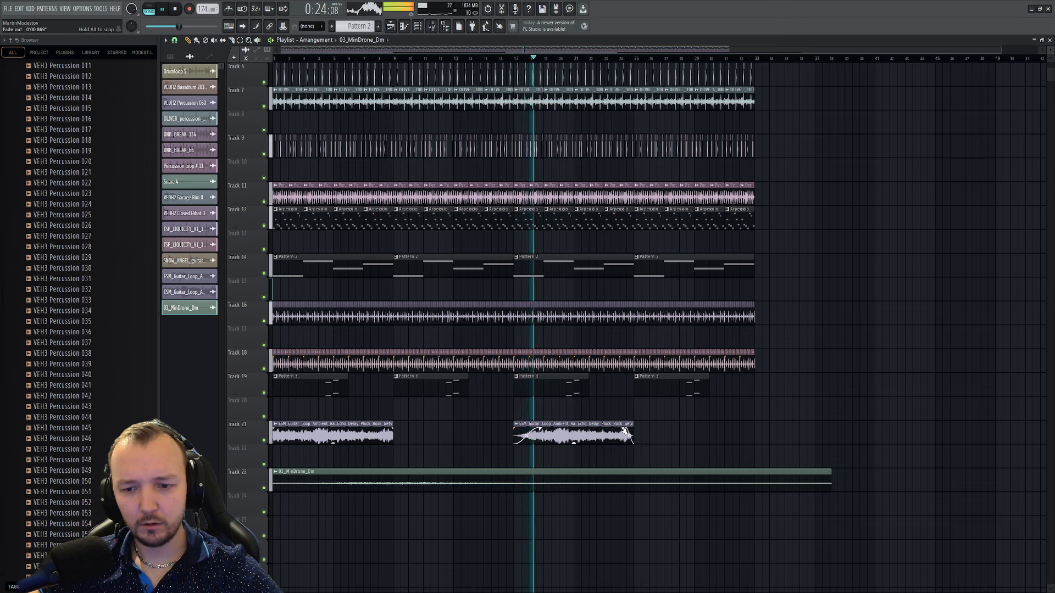
left_click_drag(634, 431, 603, 431)
- Lower the ESM guitar loop's volume multiplier to about 25% and delete its clip at bar 1
double_click(591, 432)
left_click(268, 173)
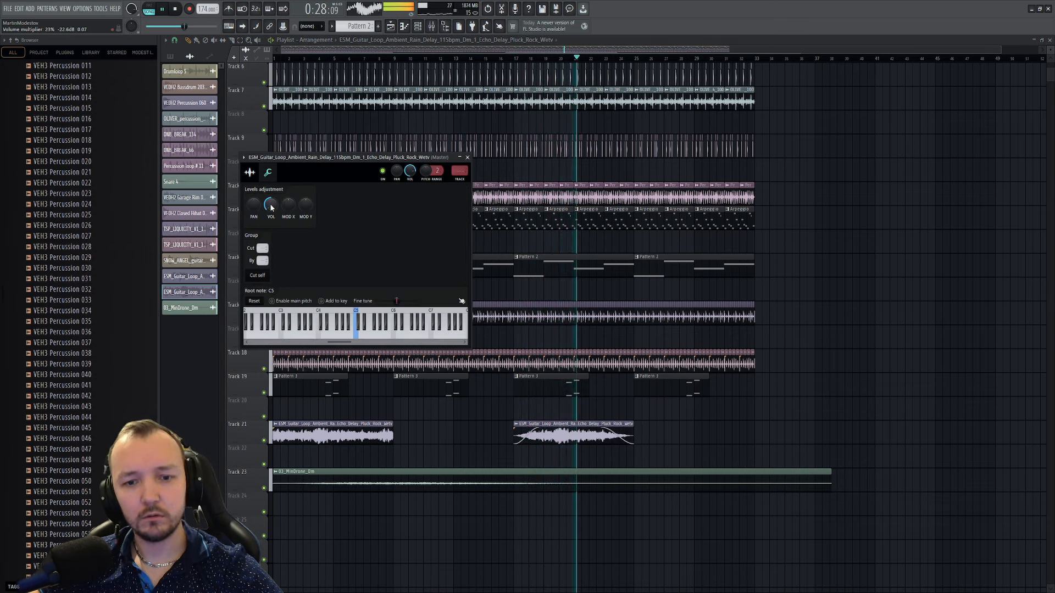
right_click(391, 425)
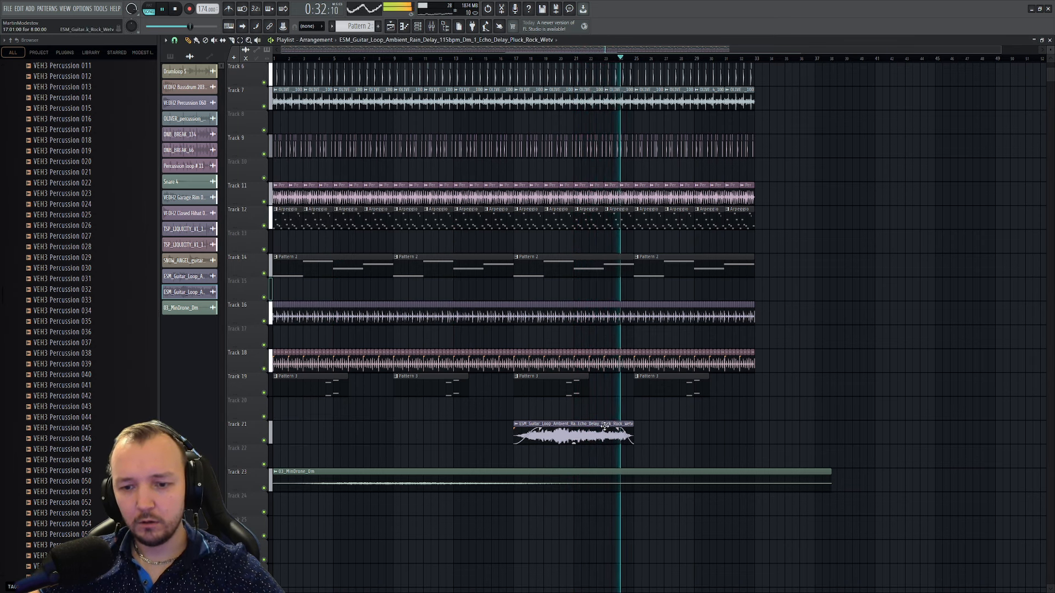
- Place a second faded ESM guitar loop clip at bar 25 on Track 21
left_click(652, 433)
left_click_drag(635, 442, 659, 432)
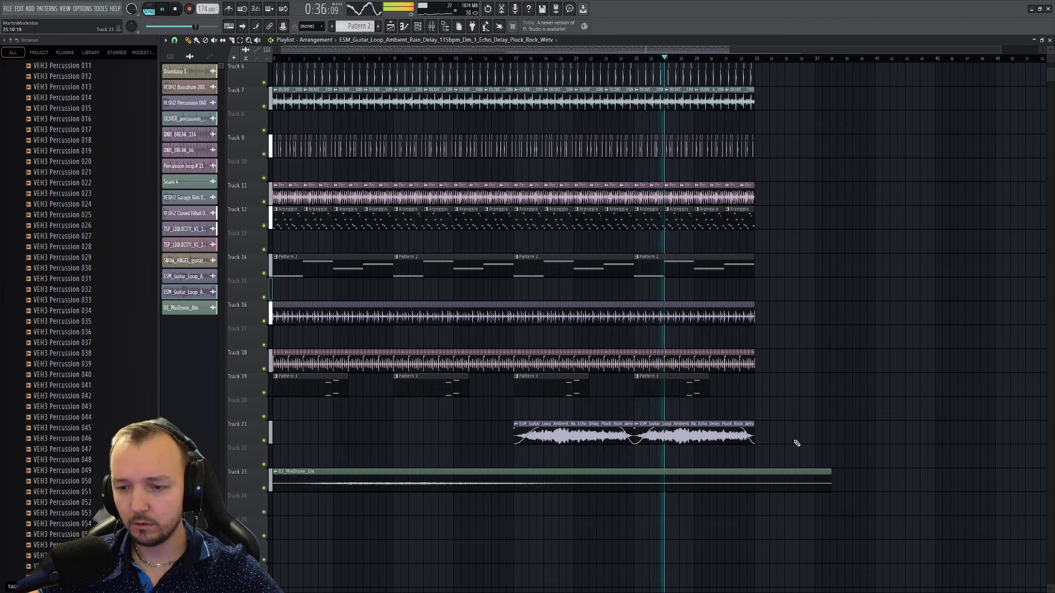
left_click_drag(784, 441, 601, 432)
left_click(835, 380, "ctrl")
- Clone the bass Pattern 2 as a separate Pattern 3 and open its notes in pattern mode for editing
double_click(691, 275)
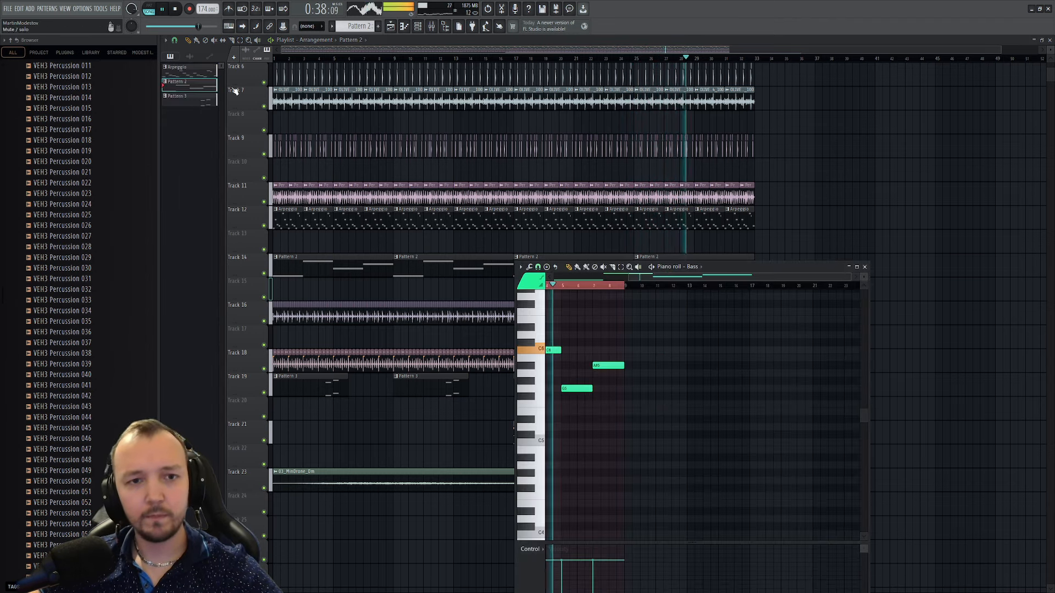
left_click(149, 9)
key("space")
left_click(418, 26)
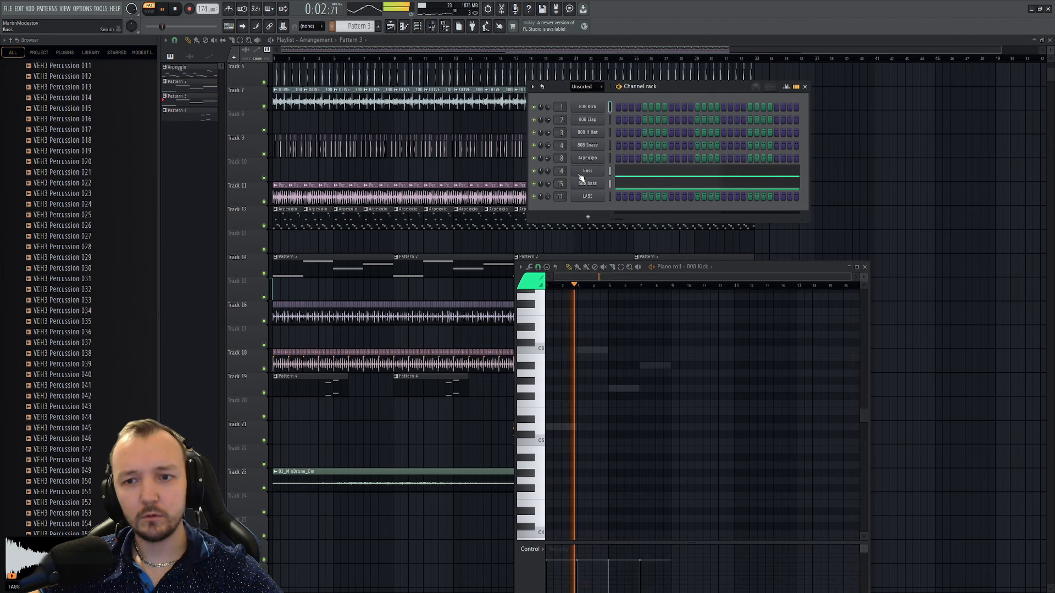
left_click(638, 173)
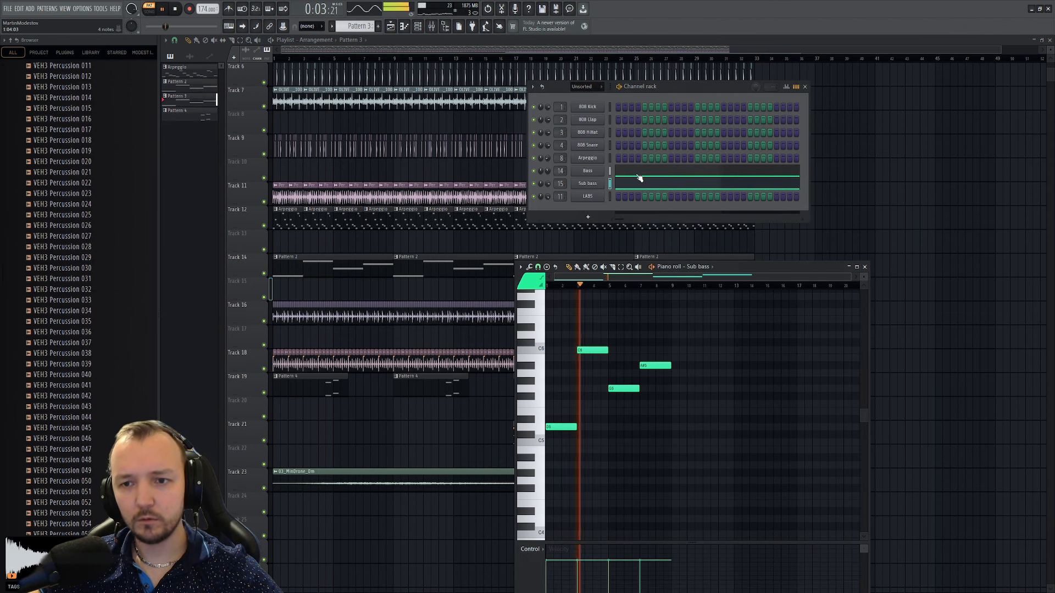
key("space")
- Audition the existing Bass notes in Pattern 3 and try alternative pitches at bars 1, 3 and 5
left_click(598, 350)
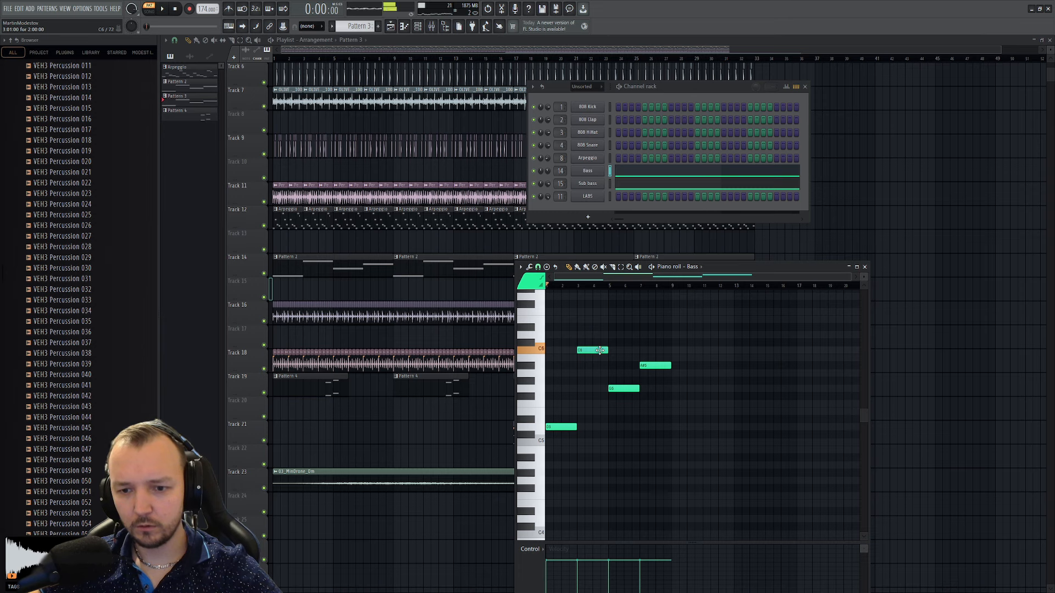
left_click(617, 389)
left_click(664, 366)
left_click(566, 427)
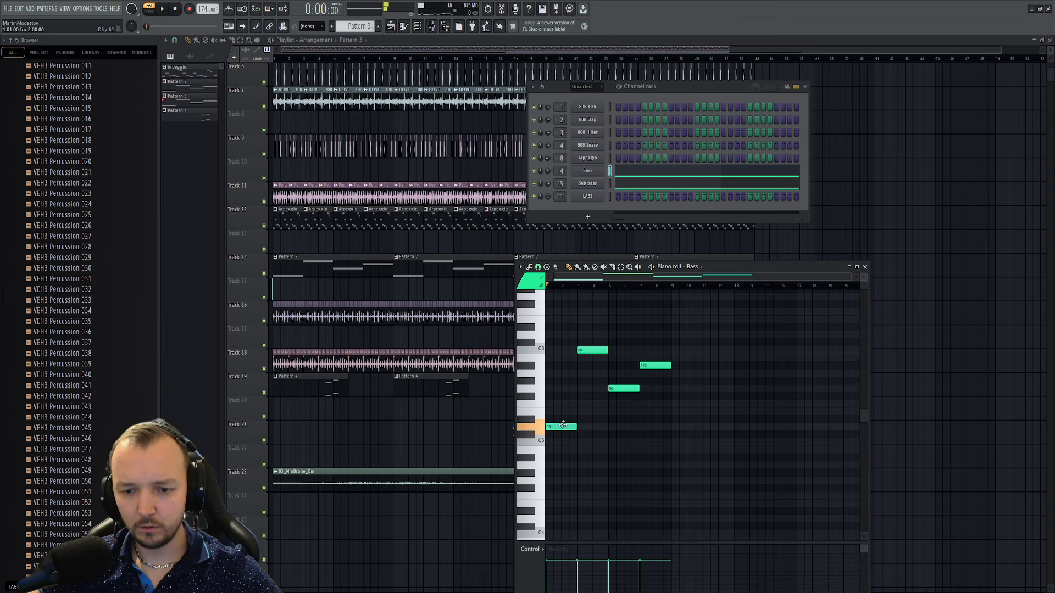
left_click(588, 350)
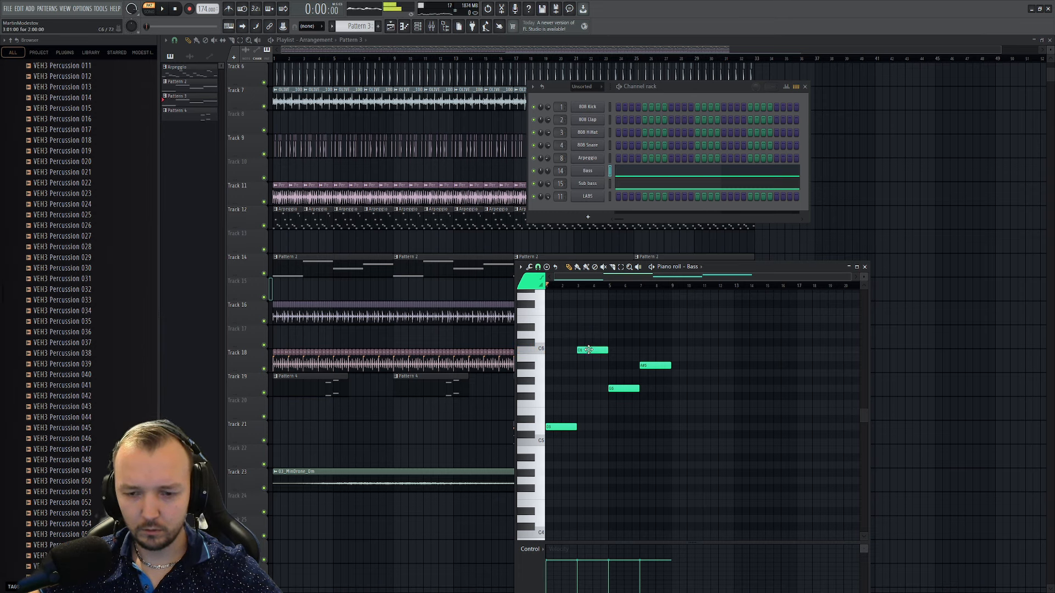
left_click(578, 334)
right_click(579, 335)
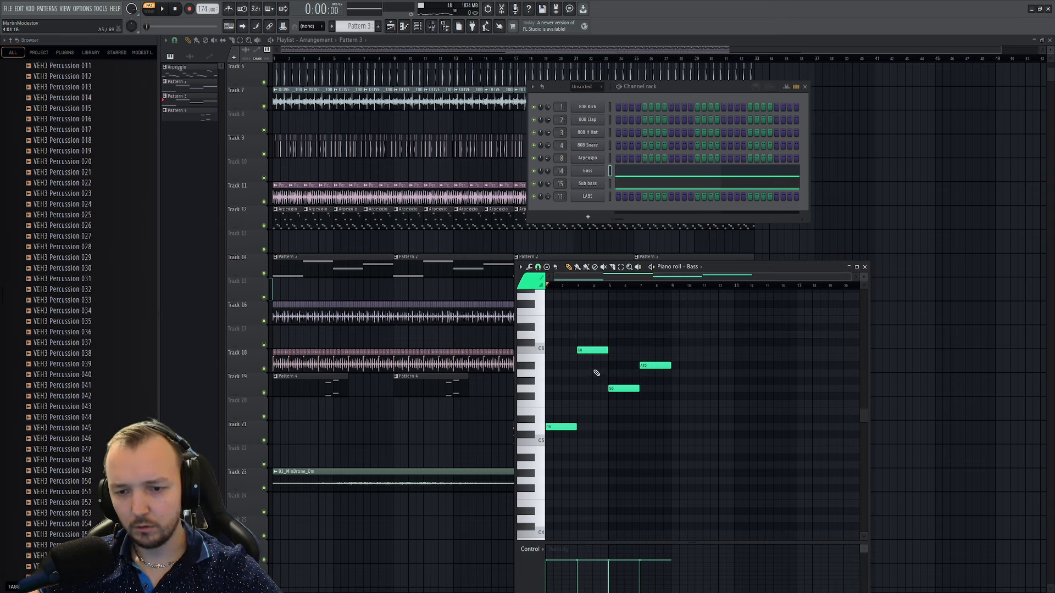
left_click(574, 420)
right_click(575, 421)
left_click(564, 426)
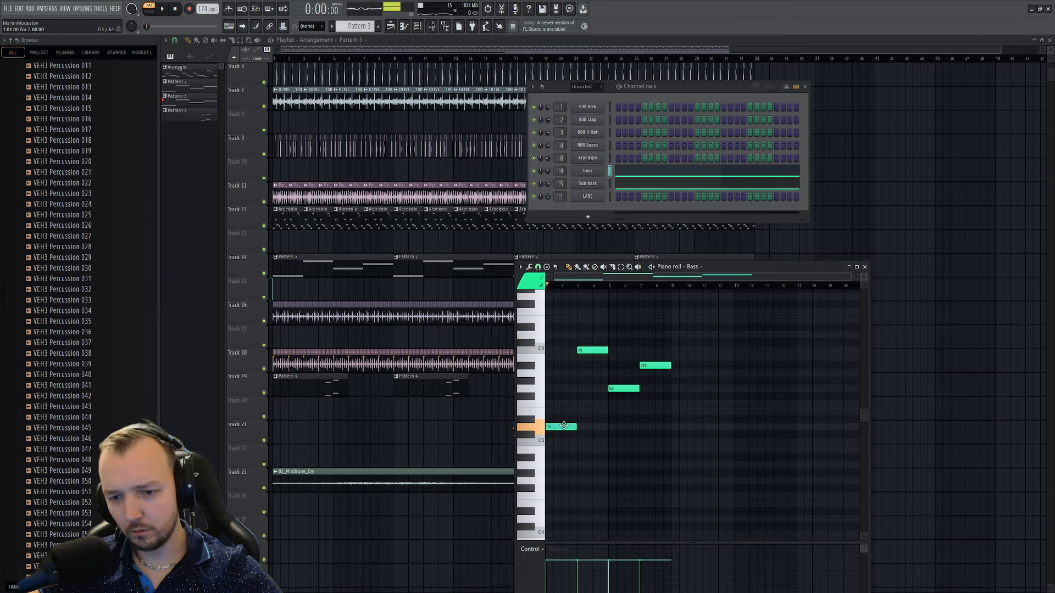
left_click(585, 351)
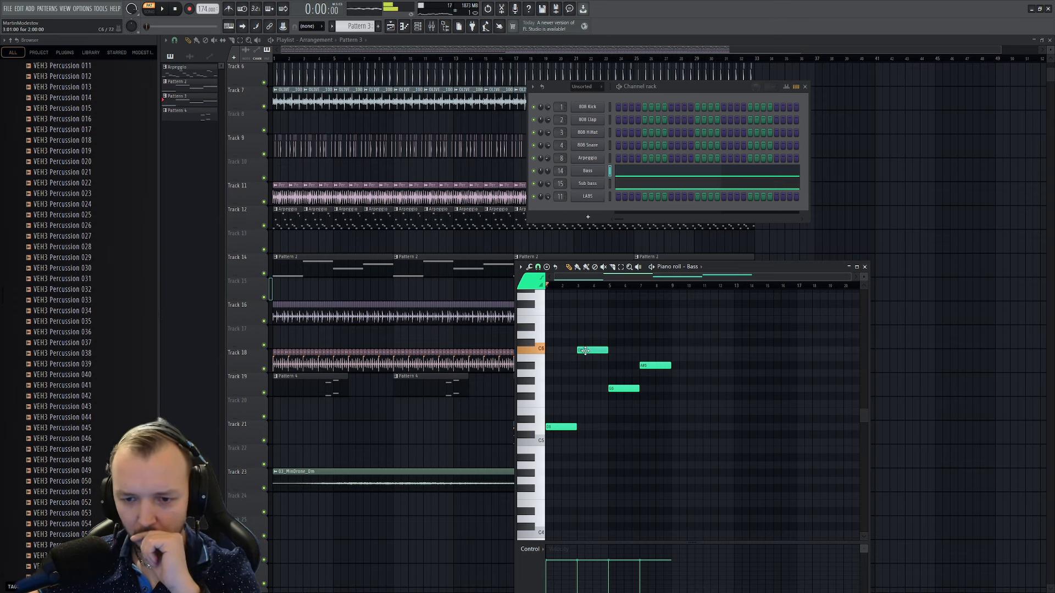
left_click(615, 373)
right_click(614, 373)
left_click(614, 388)
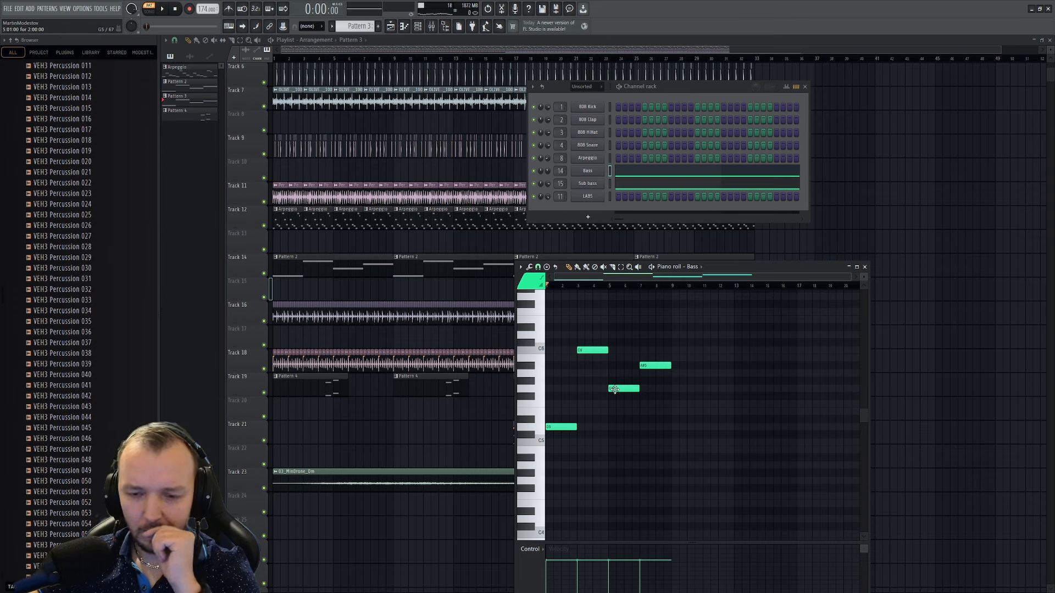
- In Pattern 3's Bass line, replace the bar 5 note with A#5 and the bar 7 note with one-bar F5 and G5 notes
left_click(613, 366)
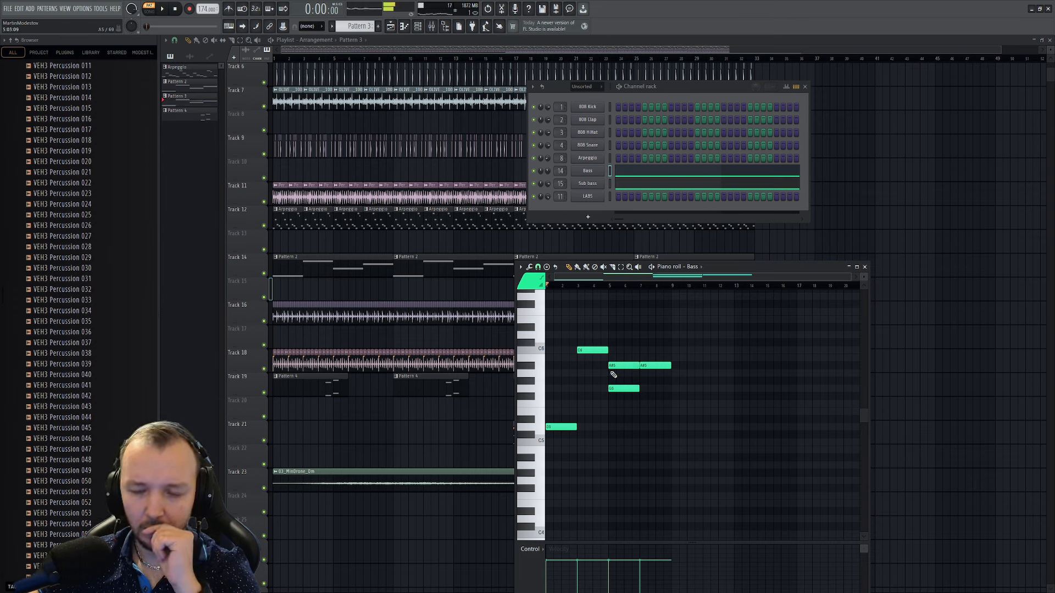
left_click(641, 405)
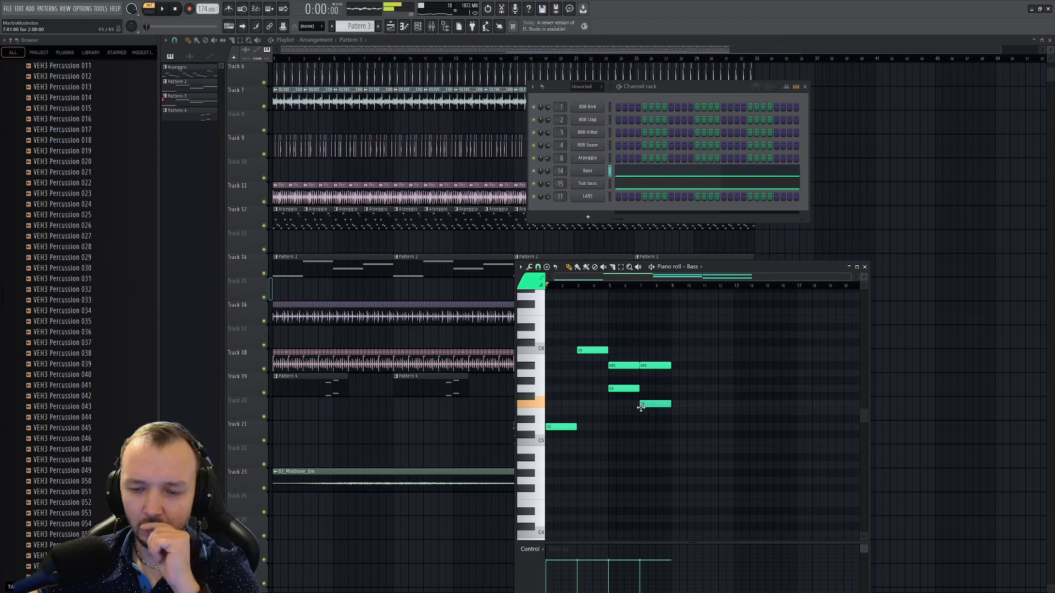
key("space")
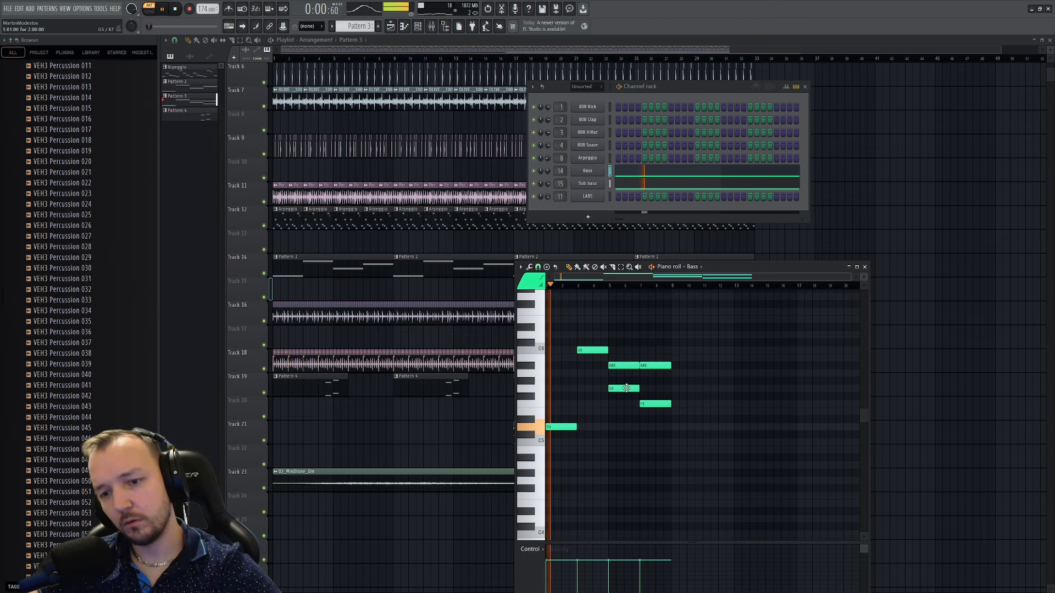
right_click(655, 366)
left_click_drag(670, 405, 662, 406)
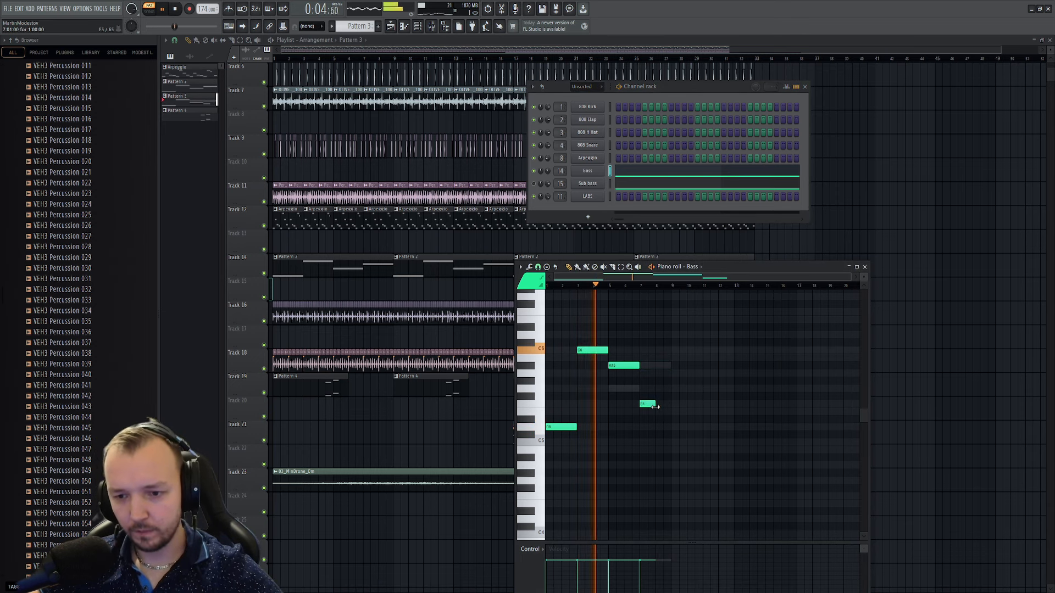
scroll(697, 401, "up", 3, "ctrl")
scroll(683, 427, "down", 3, "ctrl")
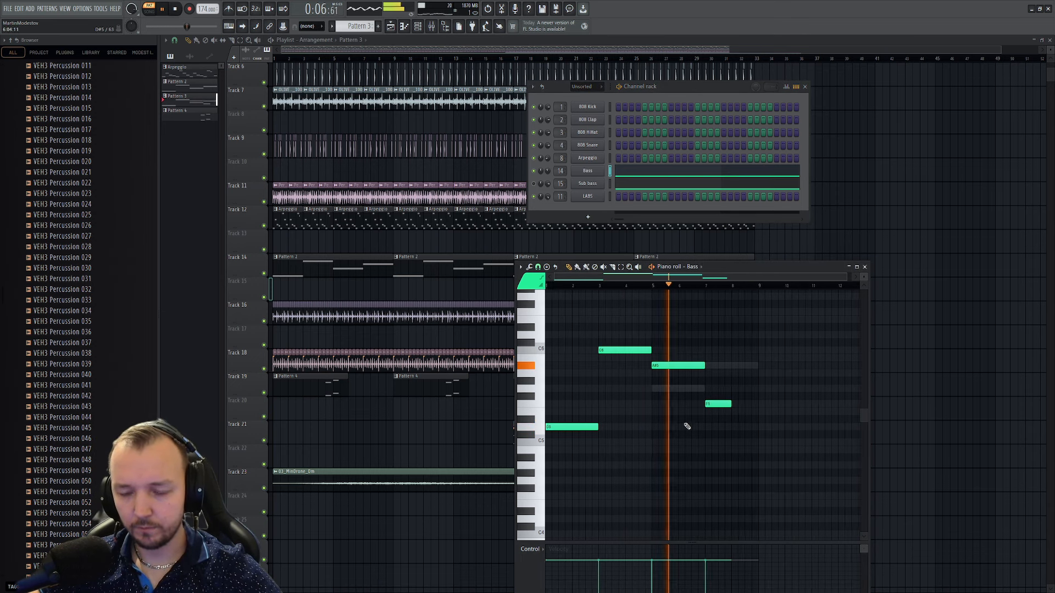
scroll(791, 420, "up", 2, "ctrl")
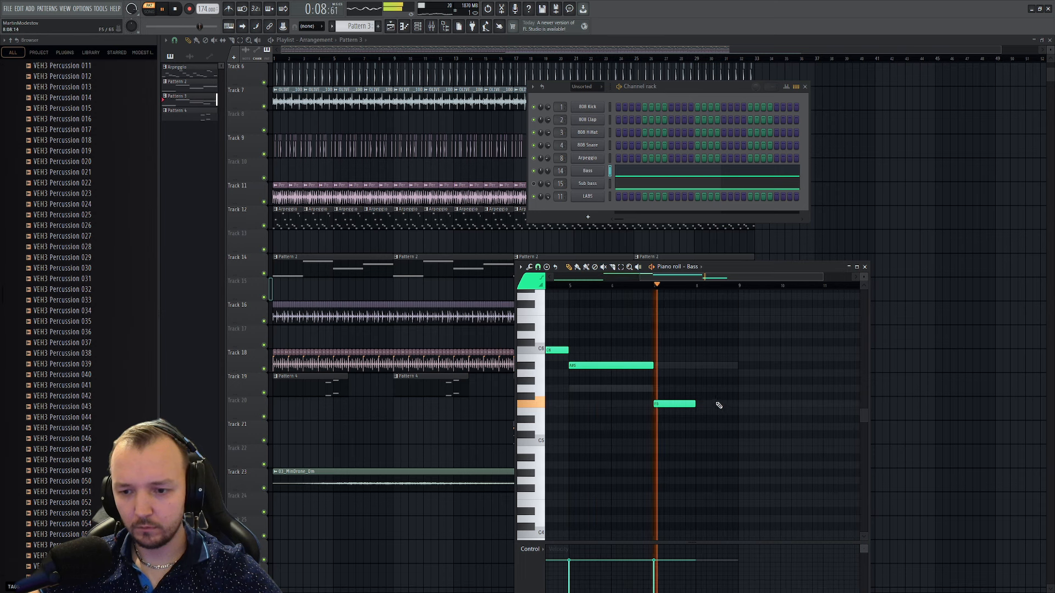
left_click(709, 388)
- Copy all the edited Bass notes to the Sub bass channel in Pattern 3, replacing its old notes
key("ctrl+a")
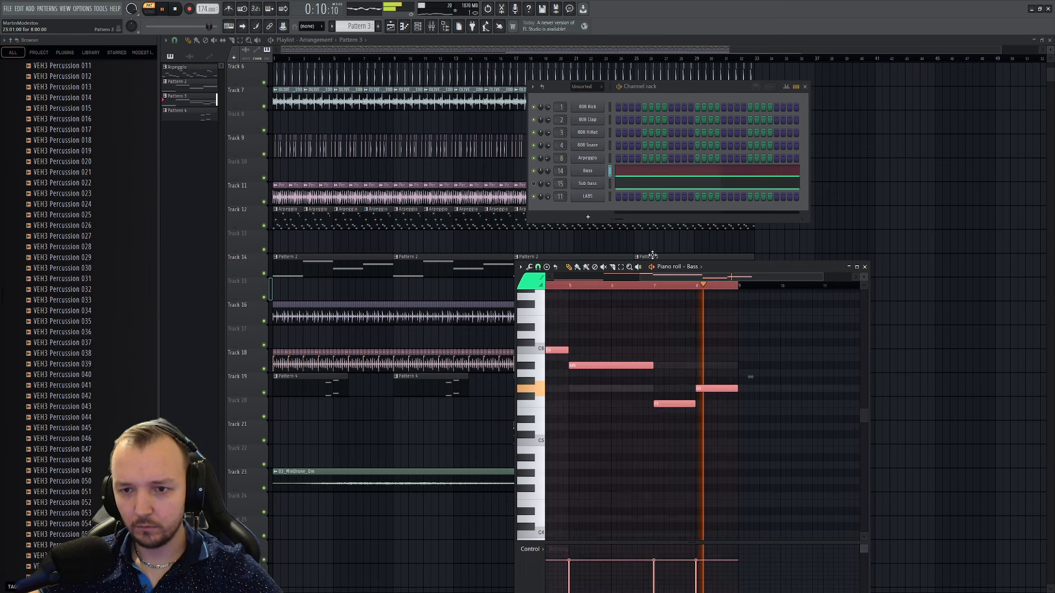
left_click(642, 186)
key("space")
scroll(709, 351, "down", 2, "ctrl")
key("ctrl+a")
key("ctrl+v")
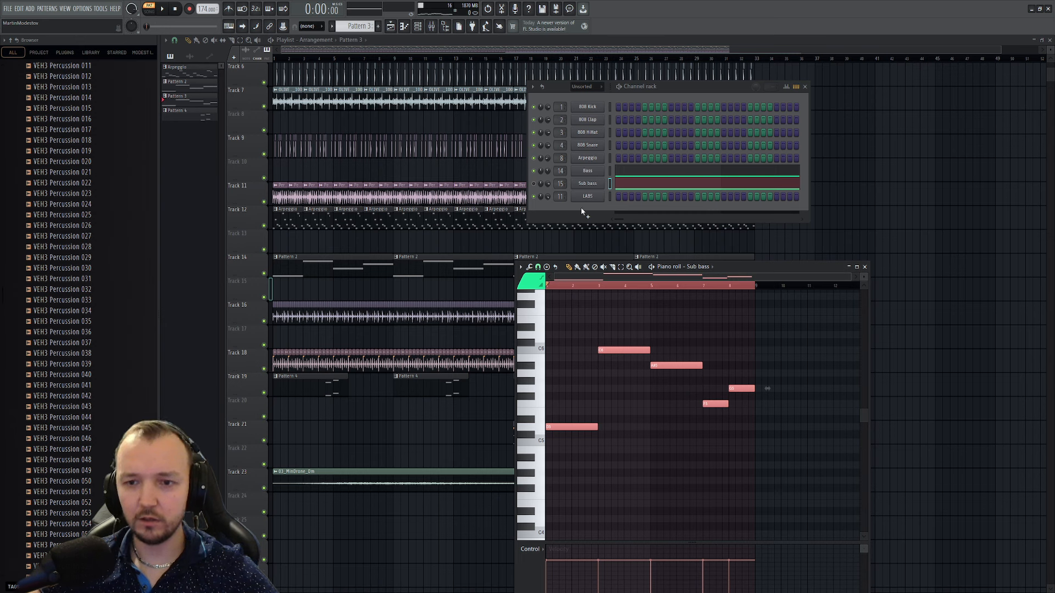
- Return to the playlist and place a Pattern 3 clip at bar 25 on Track 20
left_click(598, 40)
left_click(616, 409)
left_click_drag(647, 405, 676, 404)
- Copy the two faded ESM guitar loop clips to bar 1 on Track 21 and move the MinDrone clip to bar 29
scroll(610, 447, "down", 1, "ctrl")
mouse_move(735, 440)
left_mouse_down("ctrl")
mouse_move(492, 433)
mouse_move(295, 412)
left_mouse_up("ctrl")
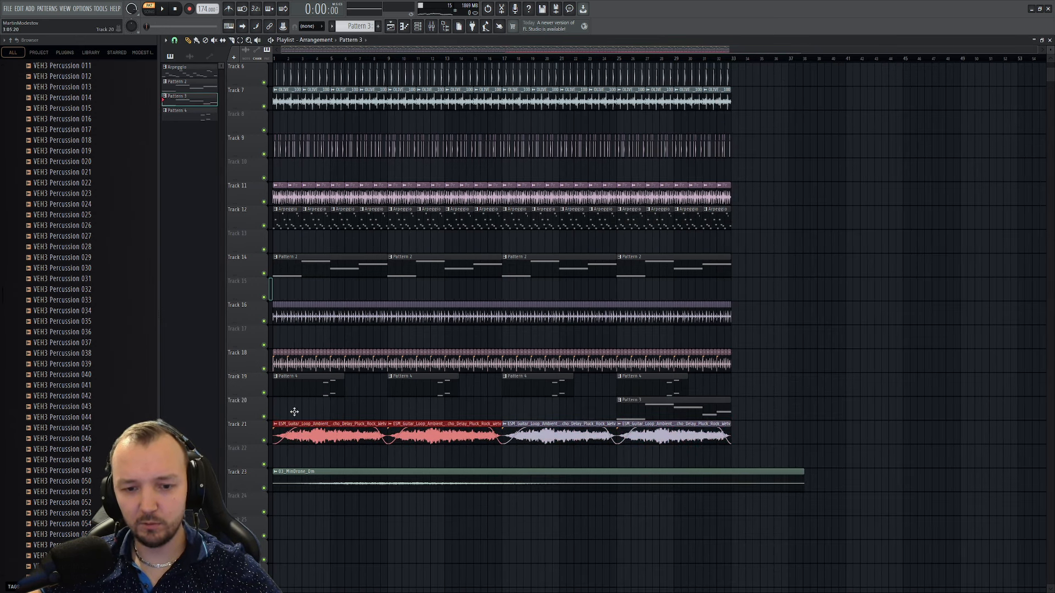
left_click_drag(333, 468, 734, 467)
- Duplicate the whole 32-bar section, except the MinDrone clip, so it repeats from bar 33
scroll(614, 385, "down", 2)
left_click_drag(680, 437, 273, 61, "ctrl")
scroll(299, 330, "down", 2)
left_click_drag(296, 341, 594, 356)
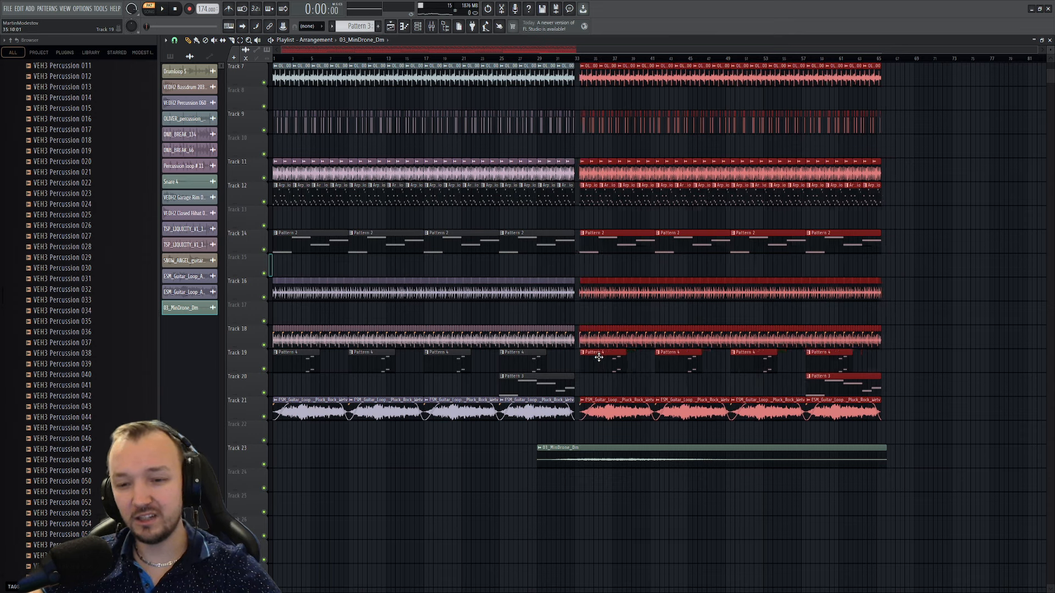
- Replace the Pattern 2 clip at bar 25 on Track 14 with the Pattern 3 clip from Track 20
left_click(560, 365, "ctrl")
right_click(543, 243)
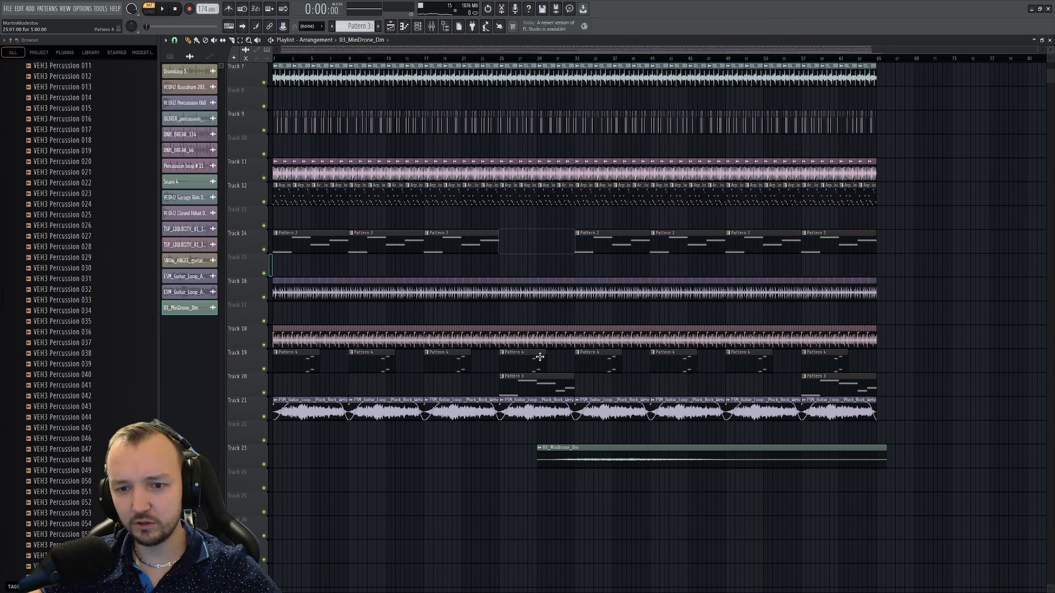
left_click_drag(538, 381, 537, 238)
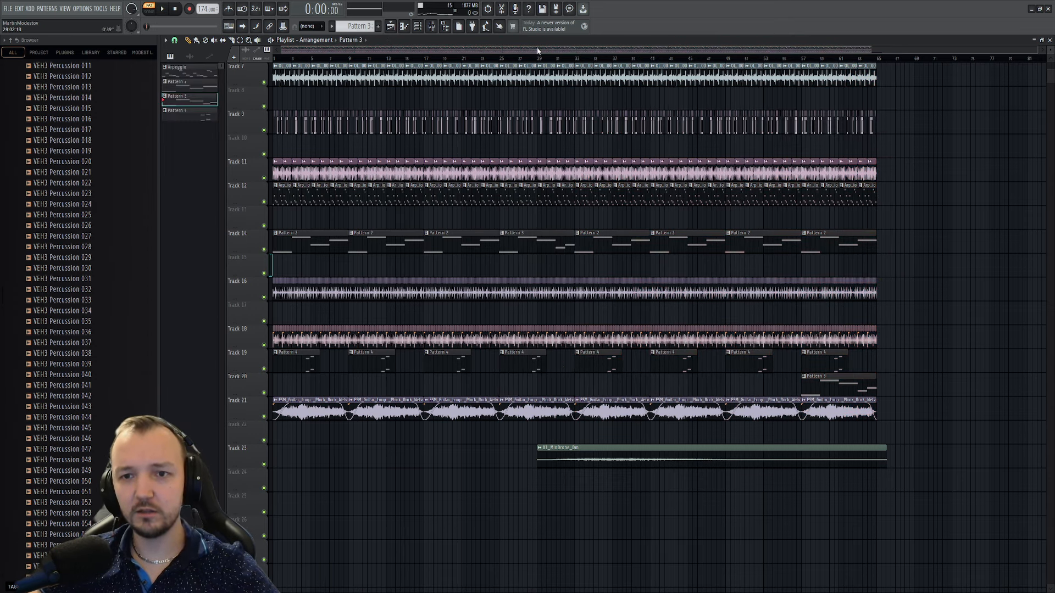
- Play the arrangement from bar 25 to check the Pattern 3 bass variation and compare it with Pattern 2's bass notes
left_click(519, 64)
scroll(524, 326, "up", 1)
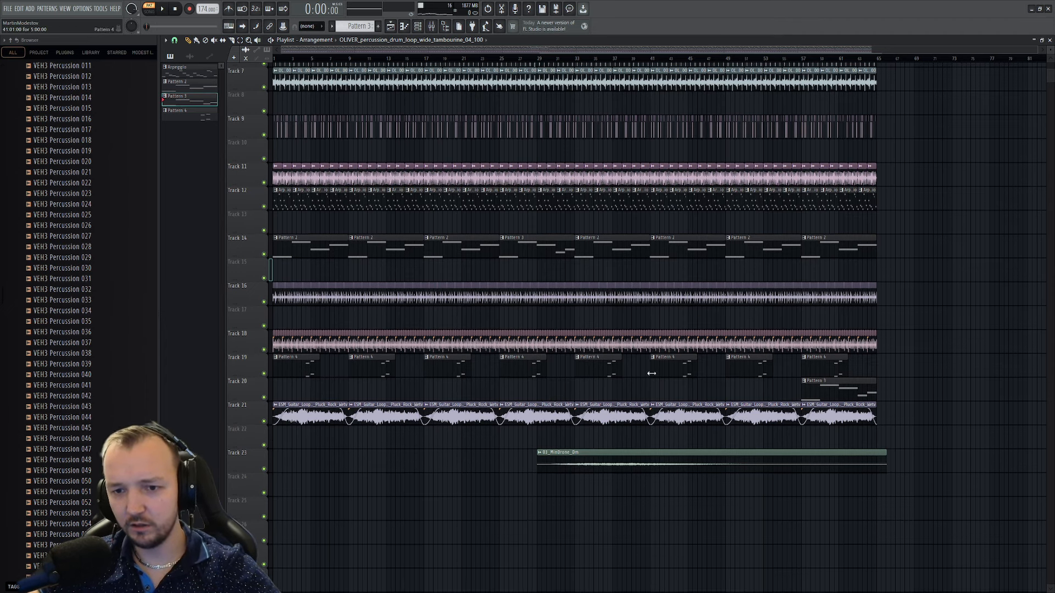
key("space")
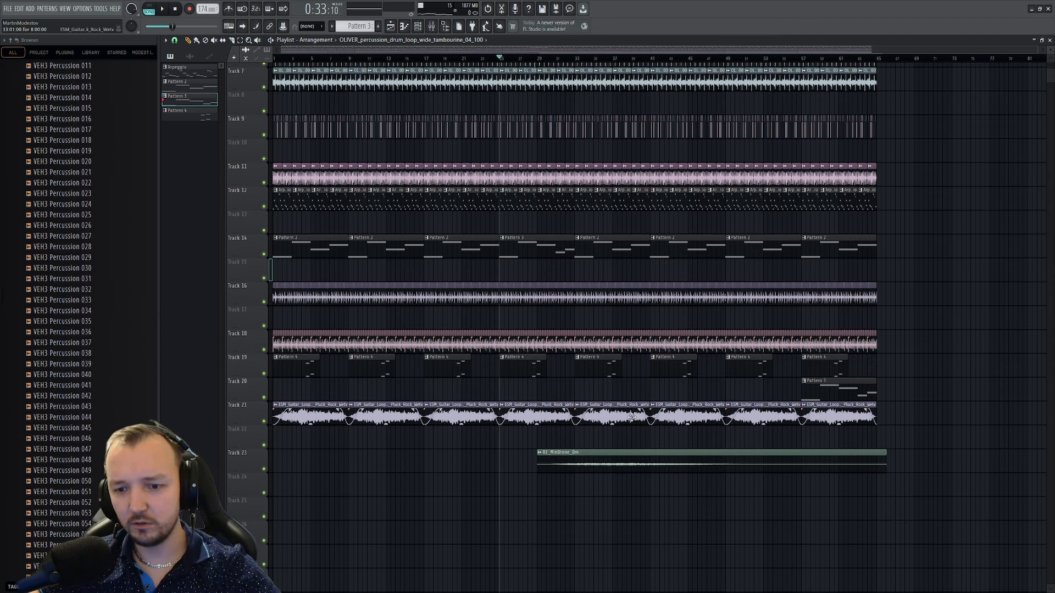
right_click(610, 407)
key("ctrl+z")
key("space")
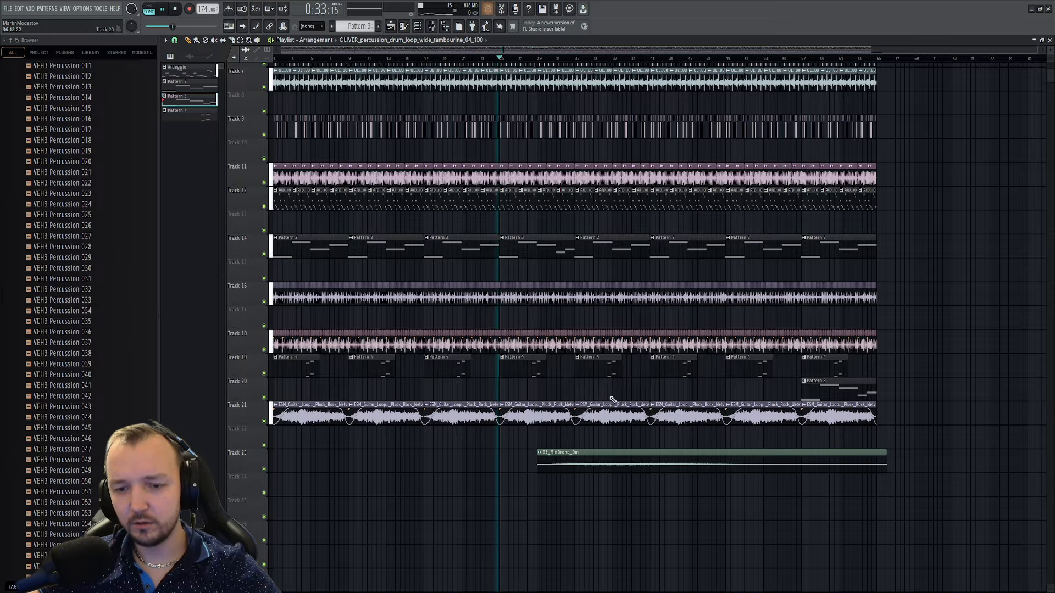
scroll(592, 367, "up", 3)
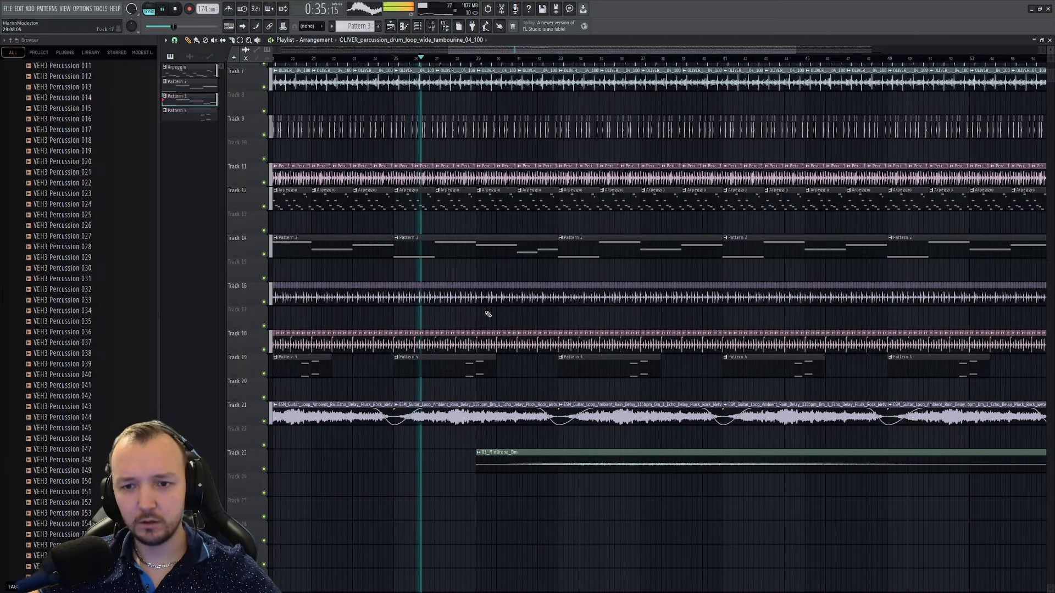
scroll(480, 312, "down", 2)
double_click(581, 242)
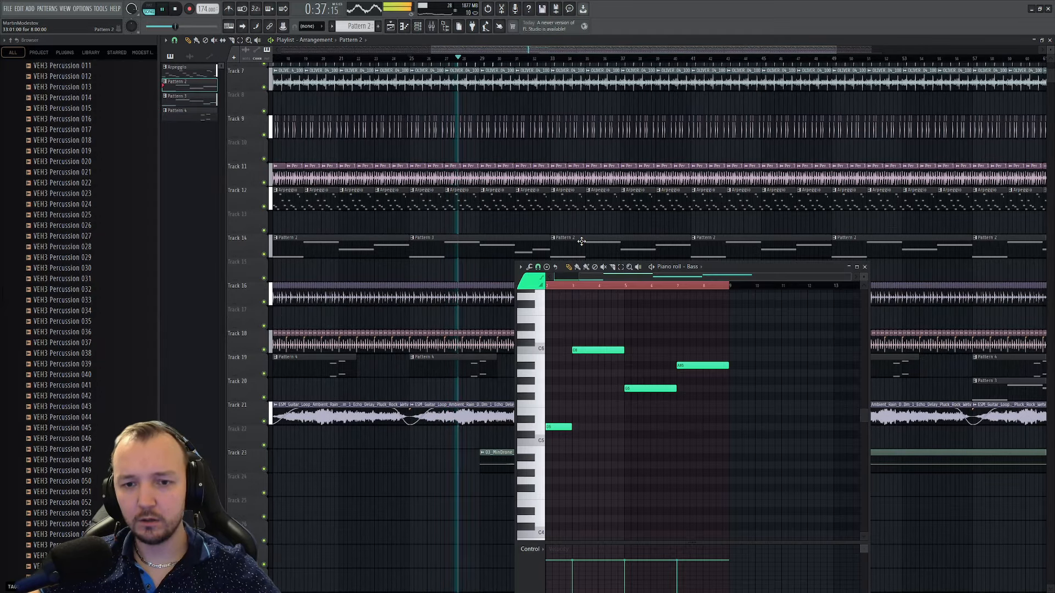
left_click(418, 26)
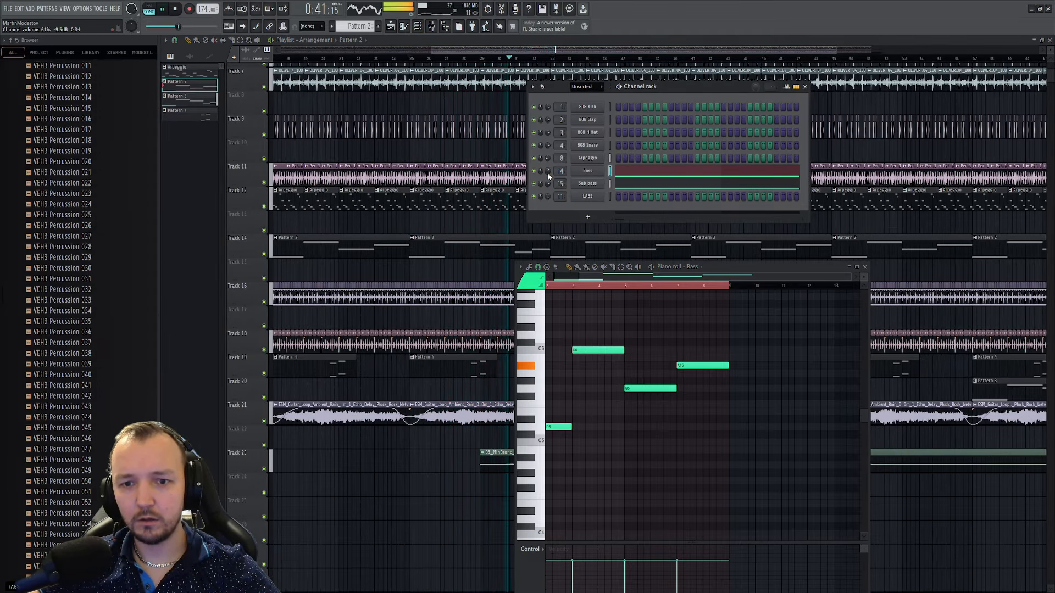
right_click(486, 224)
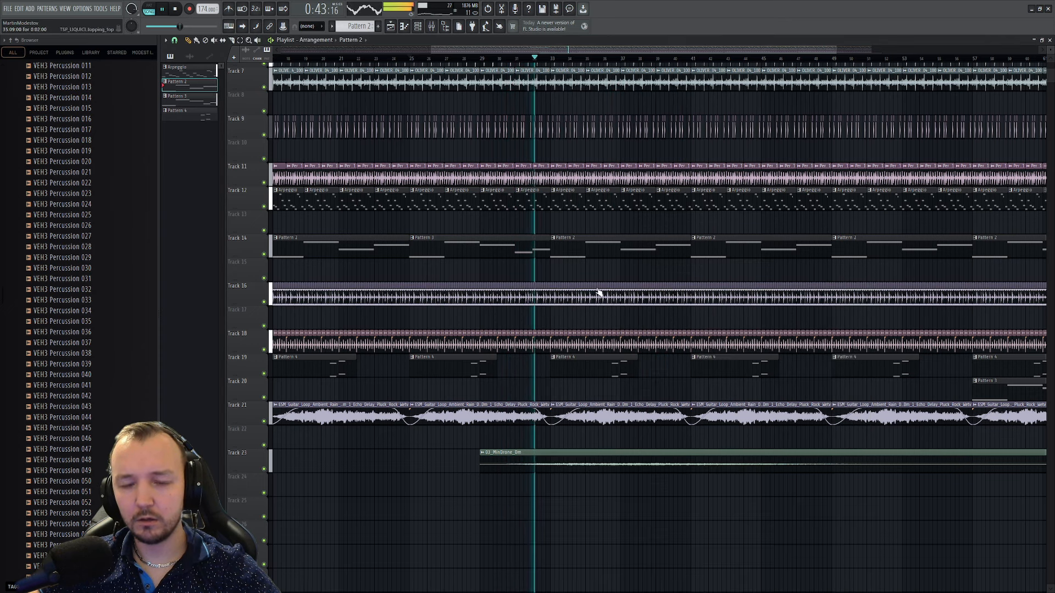
- Audition individual Bass pitches between C5 and C6 against Pattern 2's notes and return to the full arrangement in song mode
double_click(579, 248)
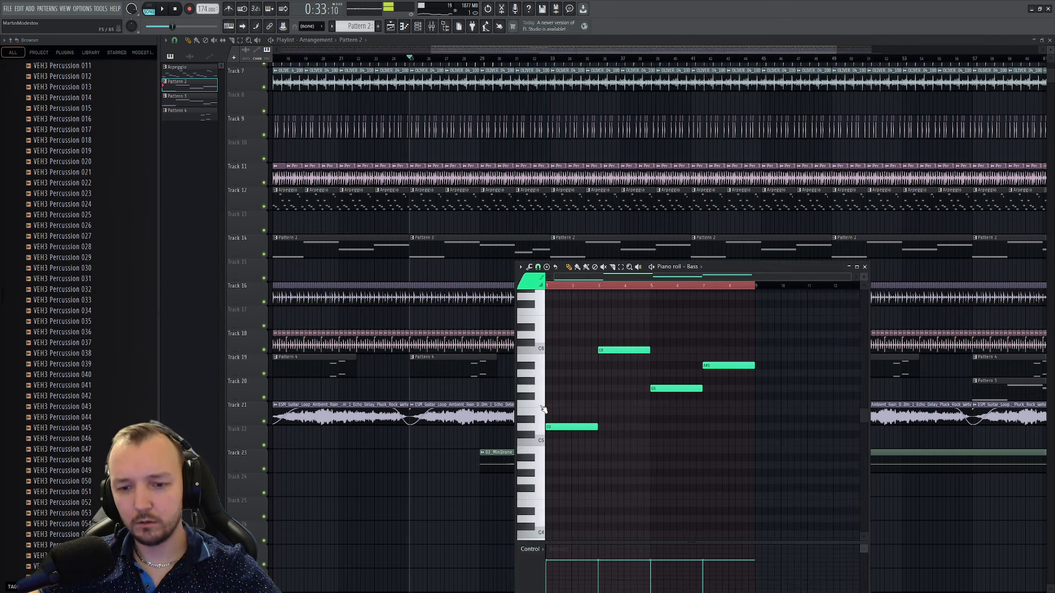
left_click(542, 407)
left_click(543, 375)
left_click(543, 353)
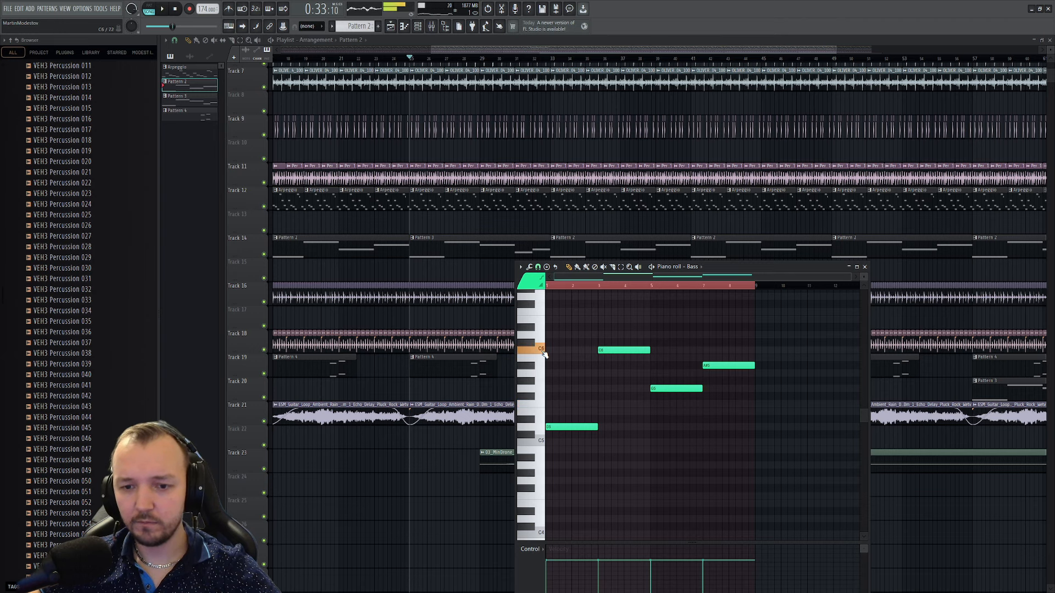
left_click(531, 367)
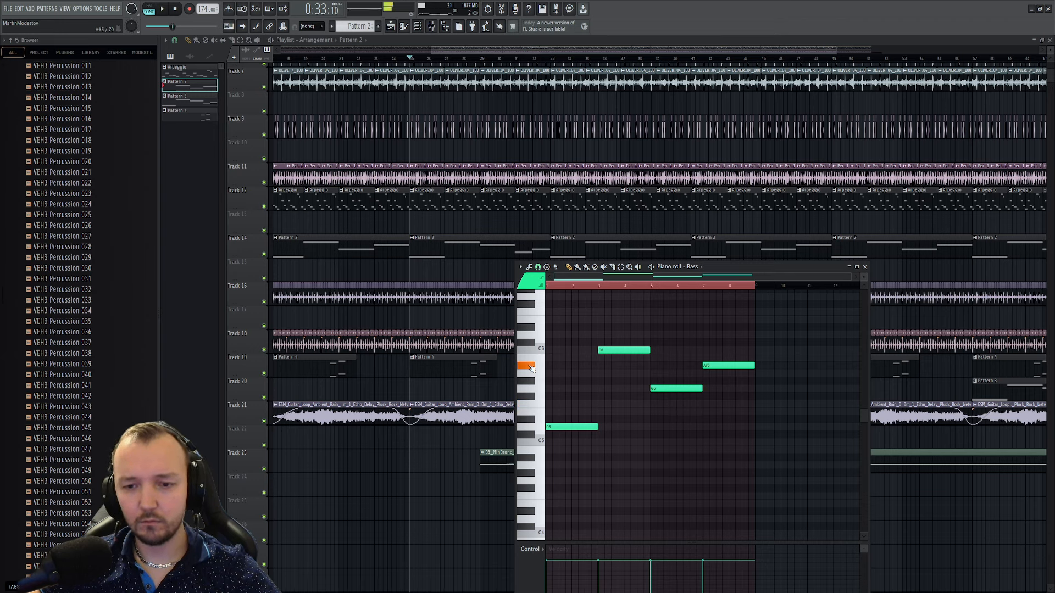
left_click(539, 442)
left_click(542, 429)
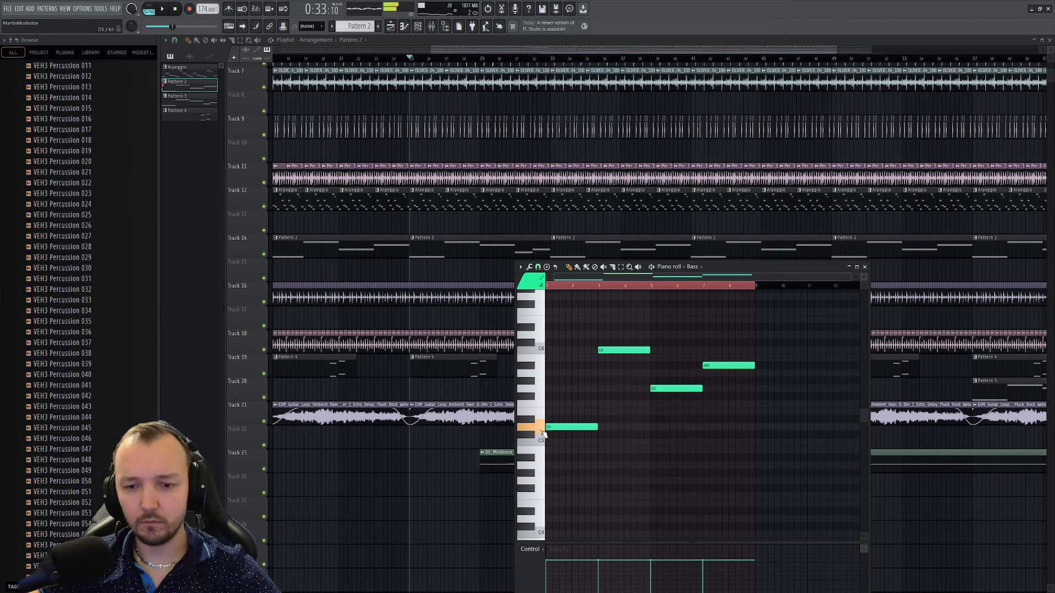
left_click(150, 9)
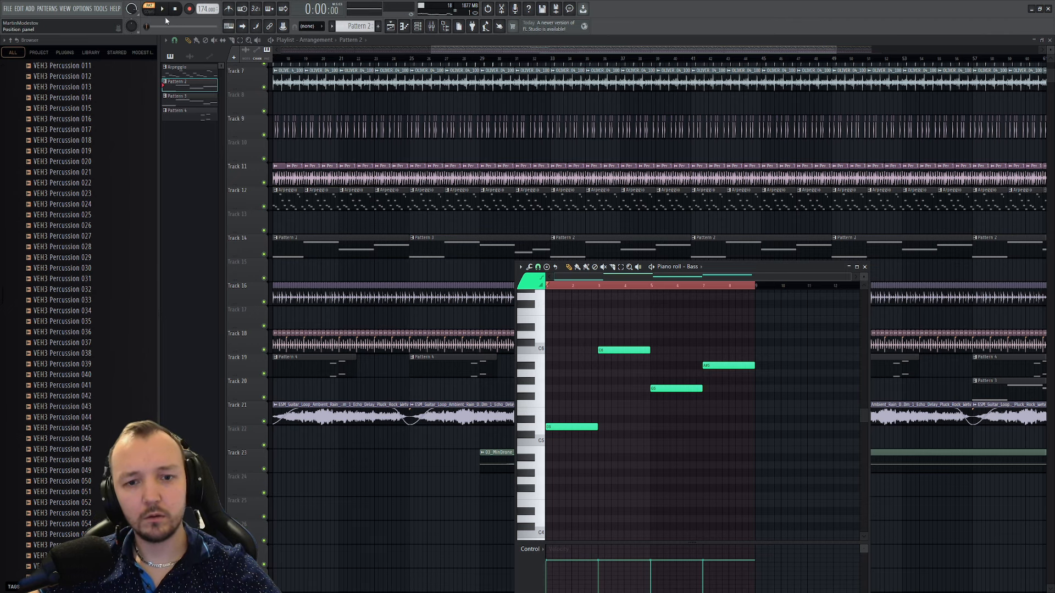
left_click(150, 9)
right_click(393, 106, "ctrl")
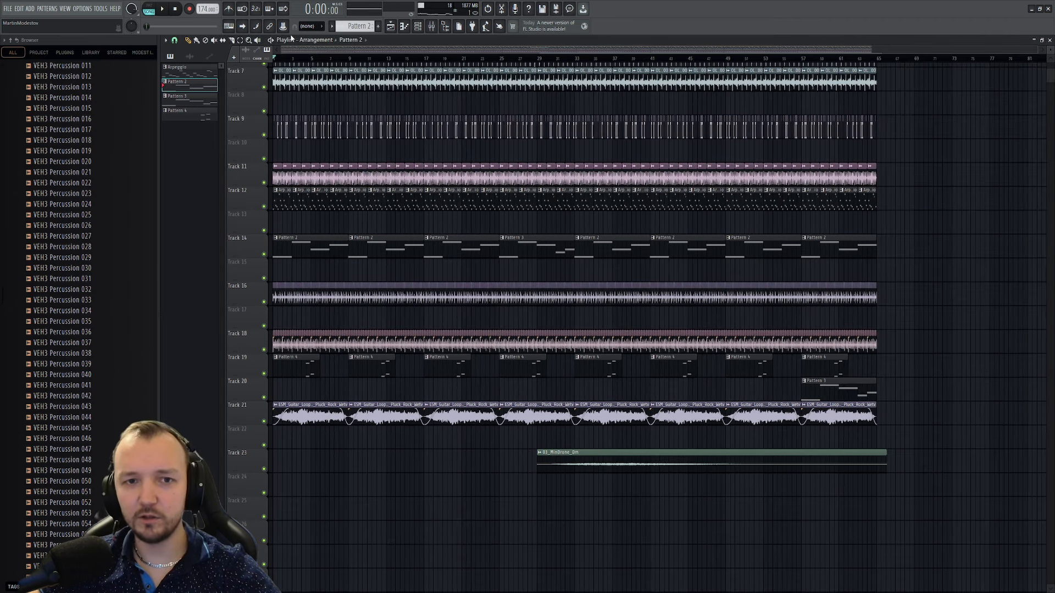
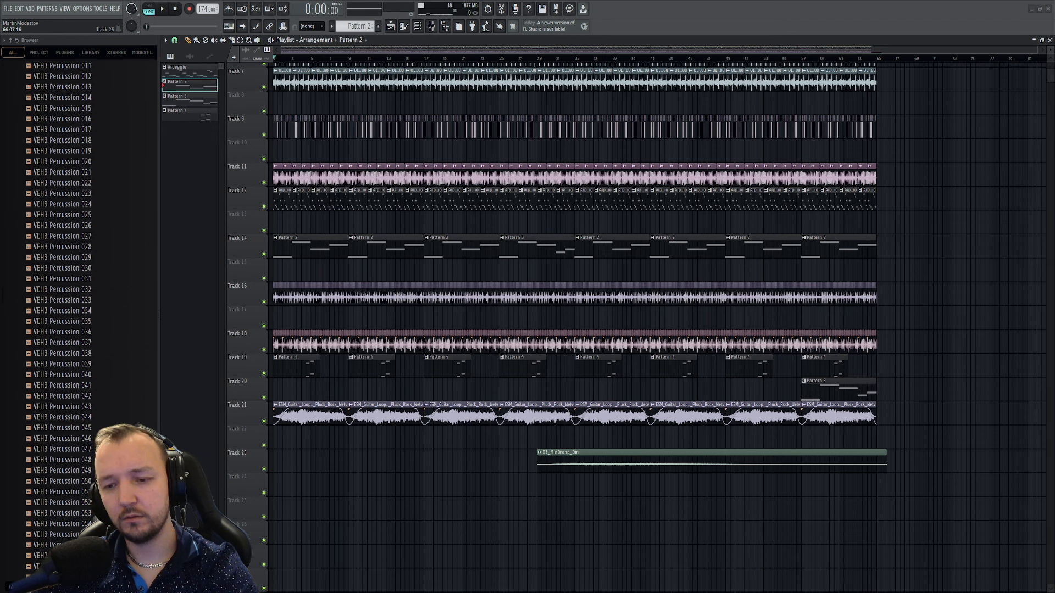
- Add the RONIIT_vocal_phrase_light_me_on_fire_130_Dmin sample to Track 20 and position it to start at bar 31
left_click_drag(1054, 393, 532, 390)
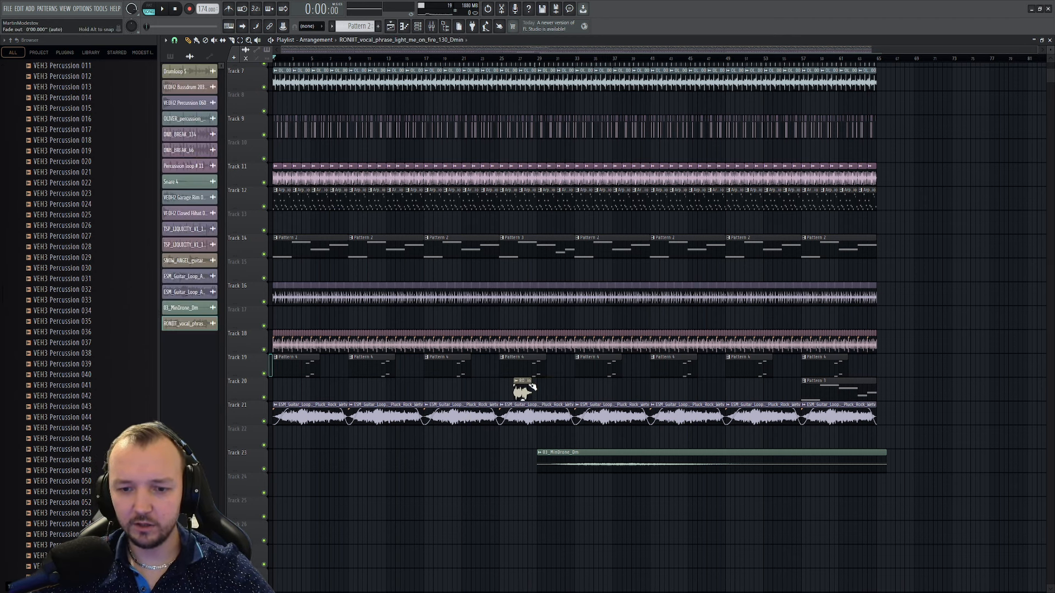
scroll(528, 387, "up", 3)
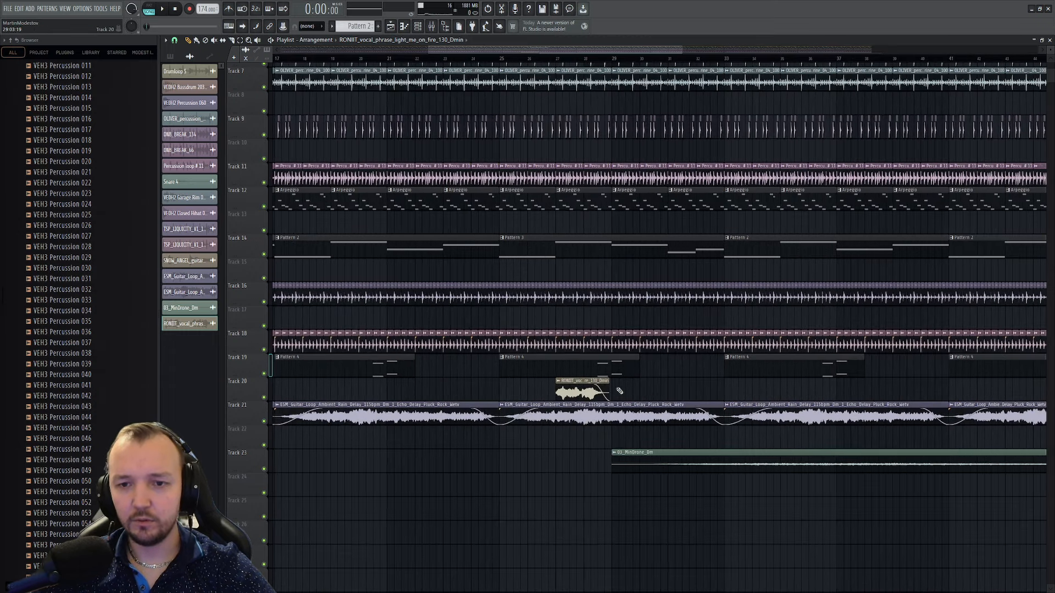
scroll(589, 383, "up", 3)
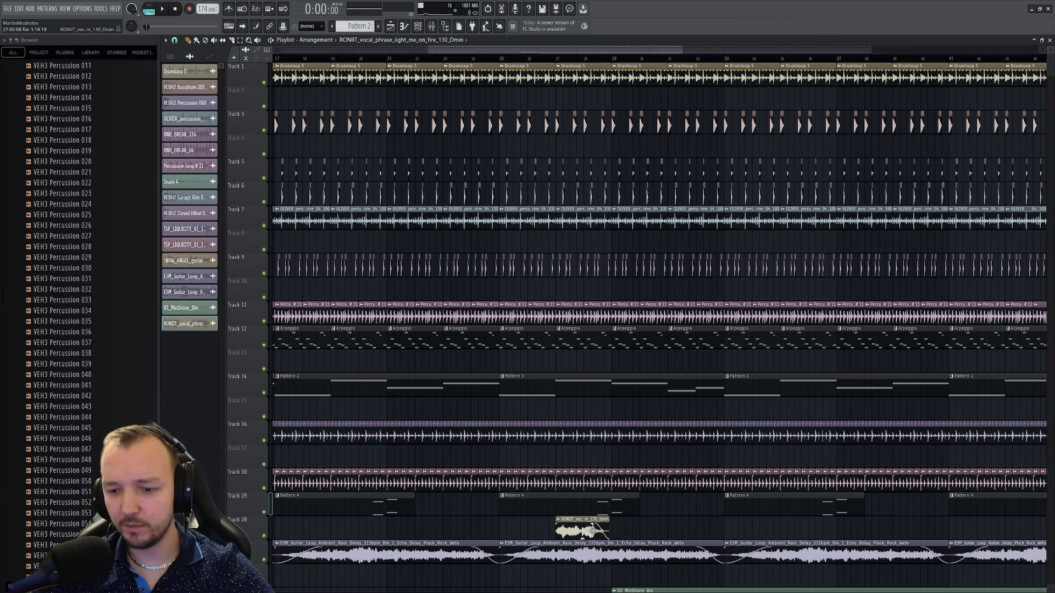
left_click_drag(583, 527, 695, 524)
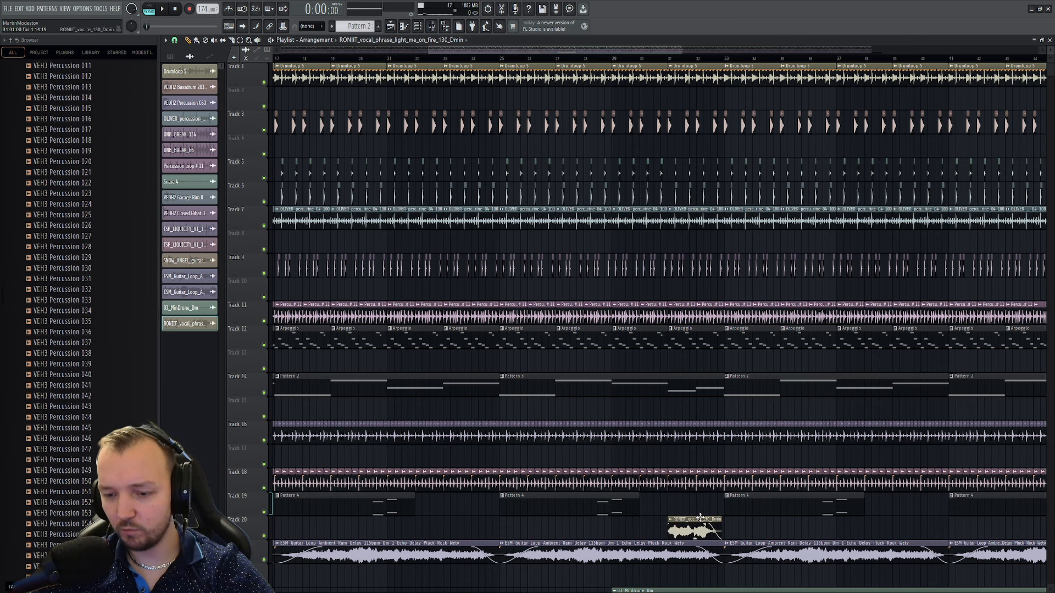
- Route the vocal phrase clip to mixer track 11, the LABS channel with ValhallaShimmer
double_click(695, 524)
left_click(431, 26)
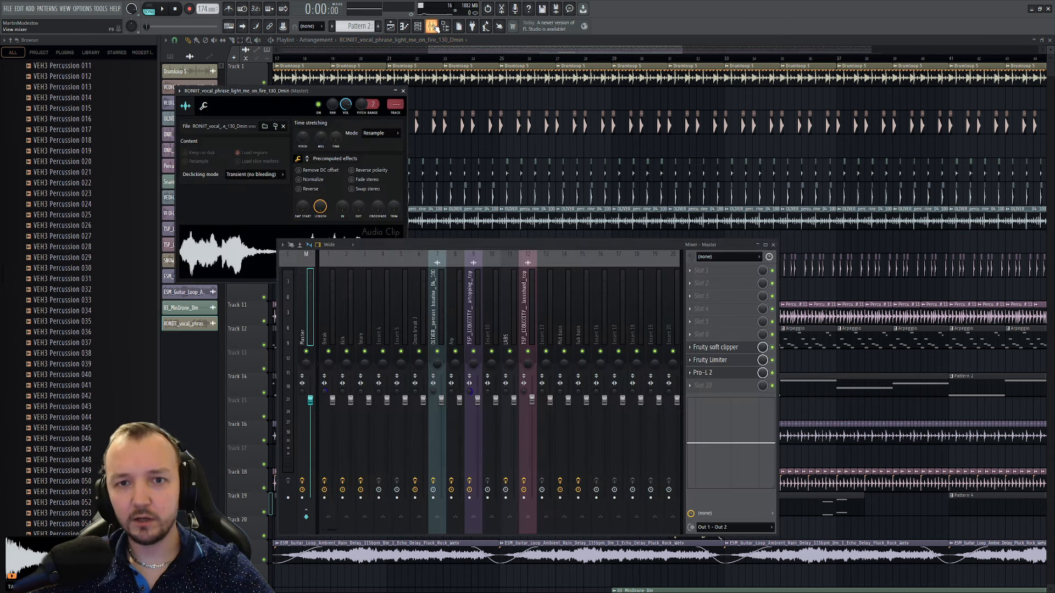
left_click(513, 339)
left_click_drag(396, 105, 396, 81)
- Set the vocal clip's volume multiplier to 36% and check it in playback while trying modulation X and Y offsets
left_click(204, 108)
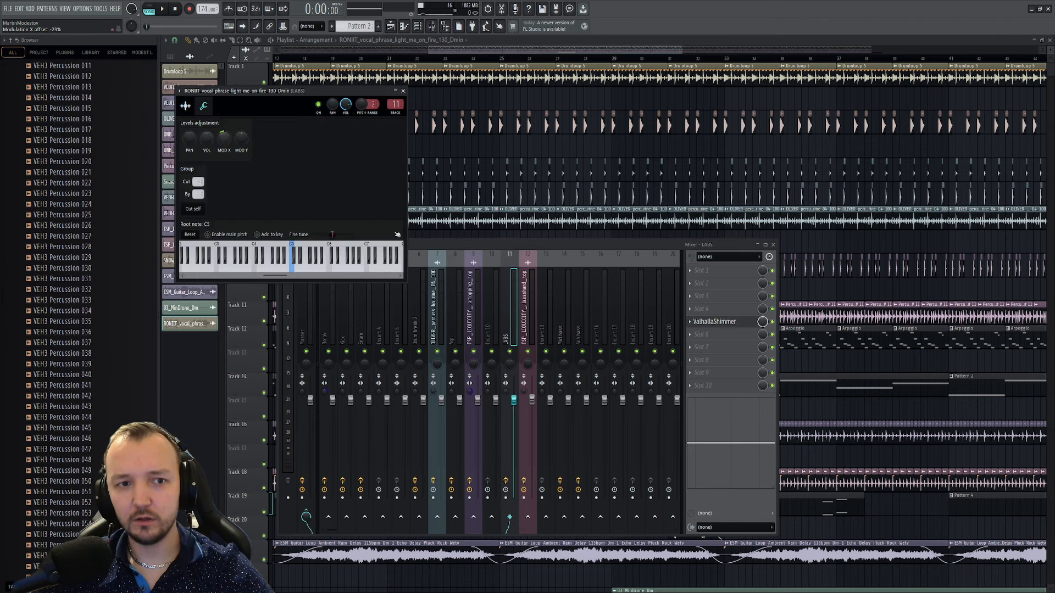
left_click(185, 106)
left_click(204, 106)
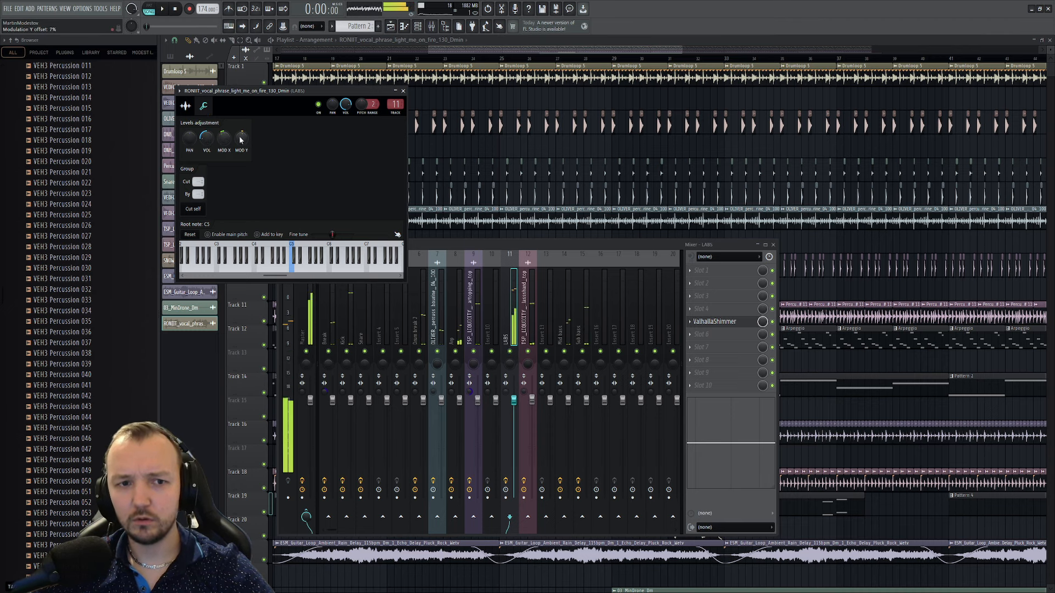
key("space")
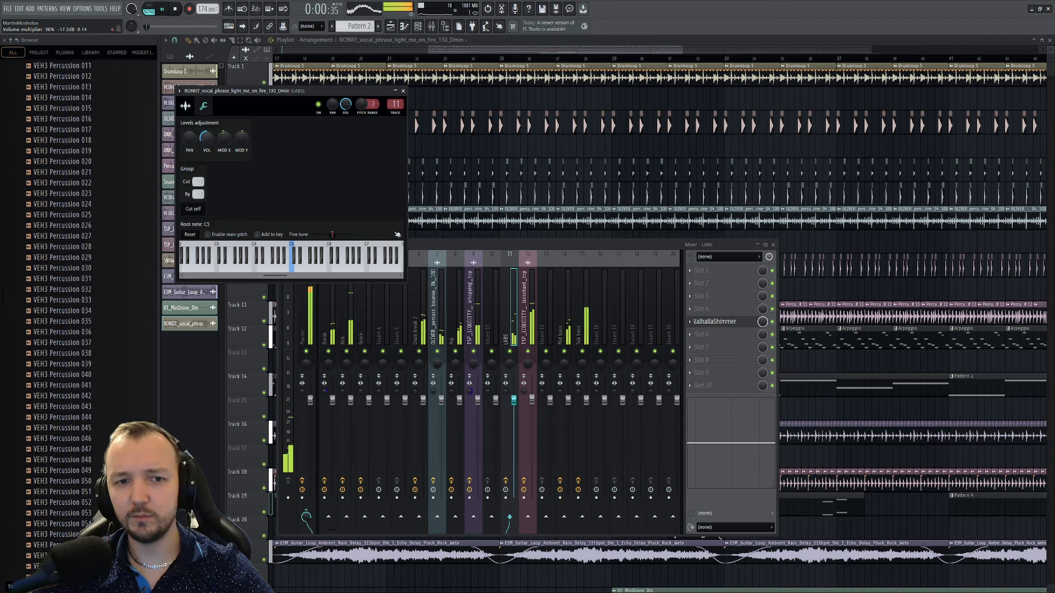
key("space")
left_click(186, 106)
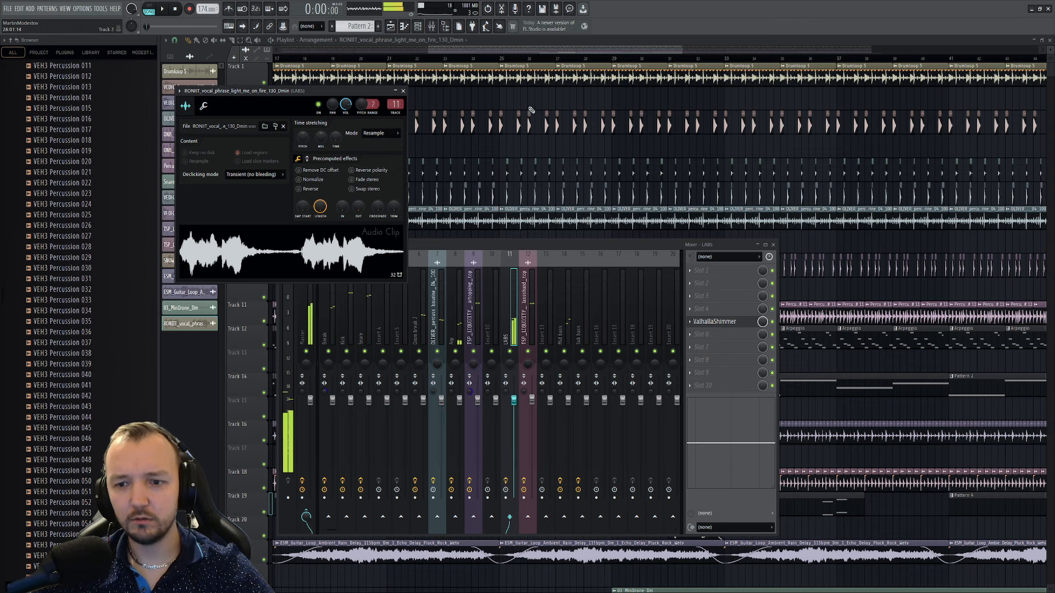
left_click(204, 107)
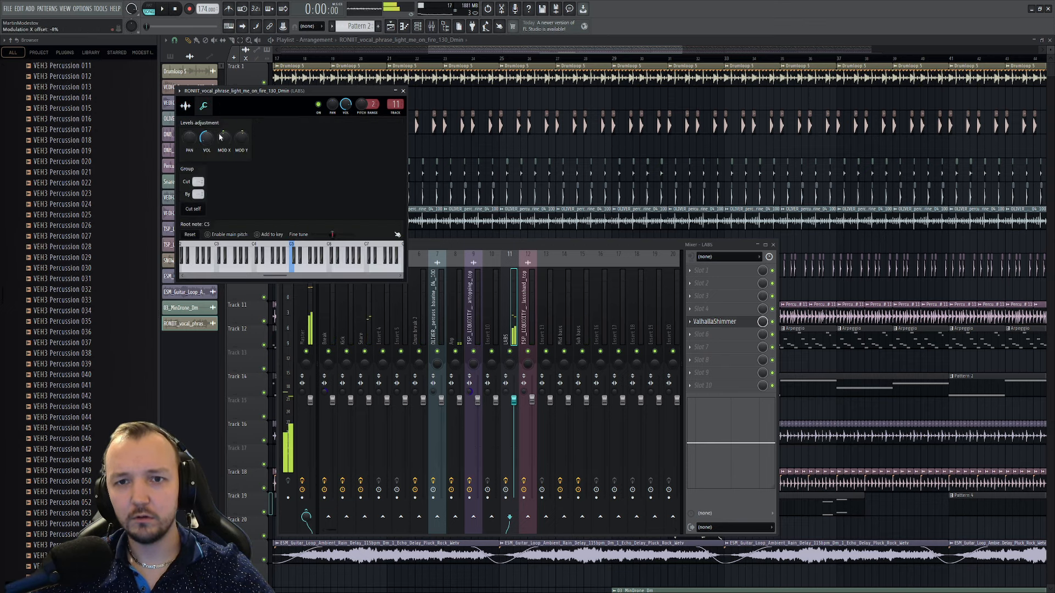
left_click(430, 57)
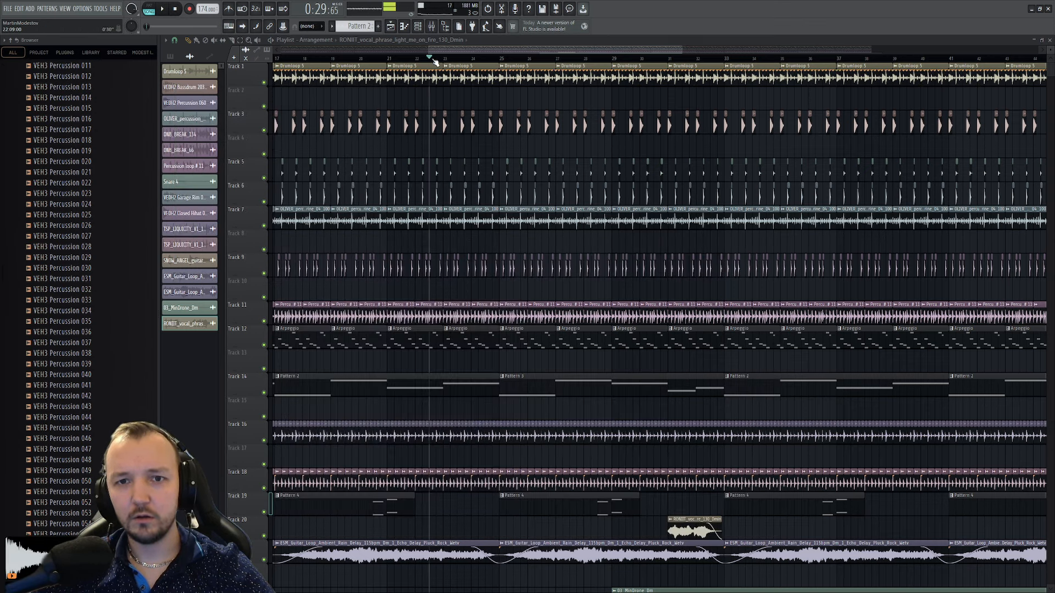
- Cut Drumloop 5, the last snare hits, tambourine loop, closed hi-hats and Percussion loop # 11 partway through bar 32, leaving a gap until bar 33
scroll(541, 245, "up", 3)
scroll(621, 297, "down", 2)
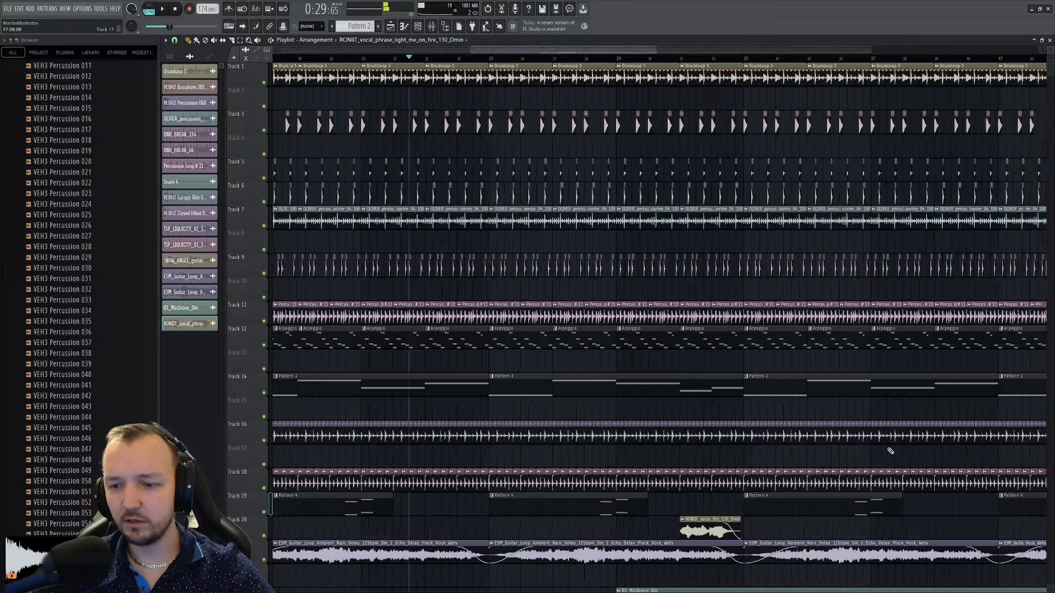
scroll(890, 450, "up", 2)
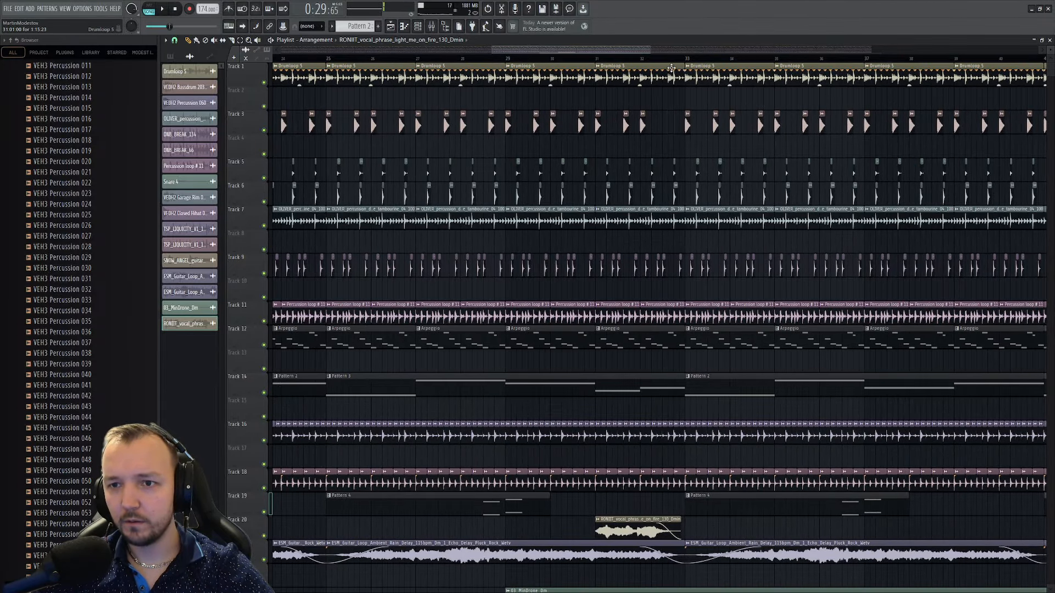
left_click_drag(672, 67, 656, 68)
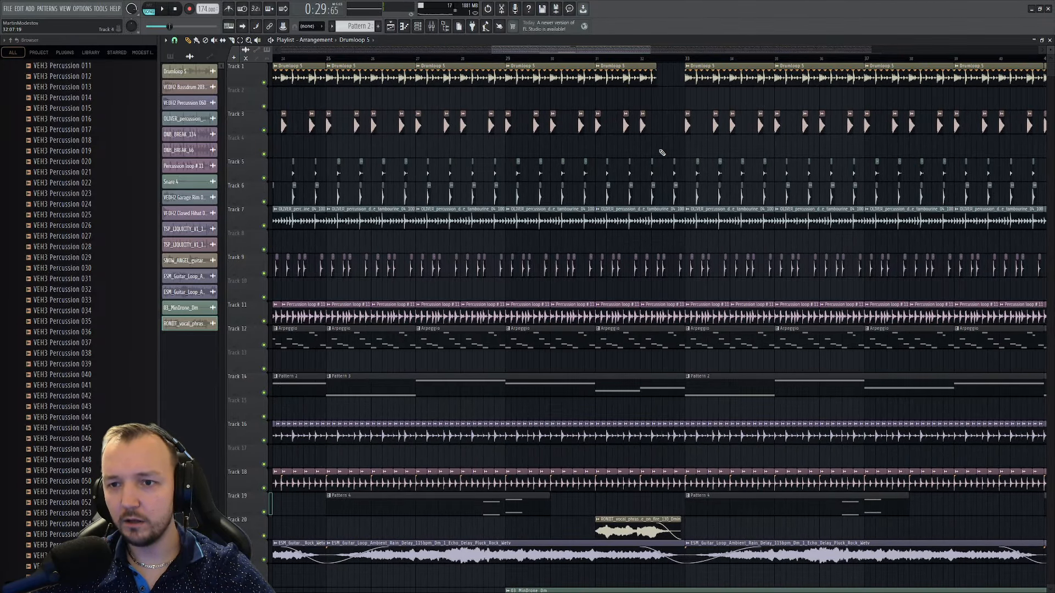
right_click(676, 187)
left_click_drag(682, 212, 657, 215)
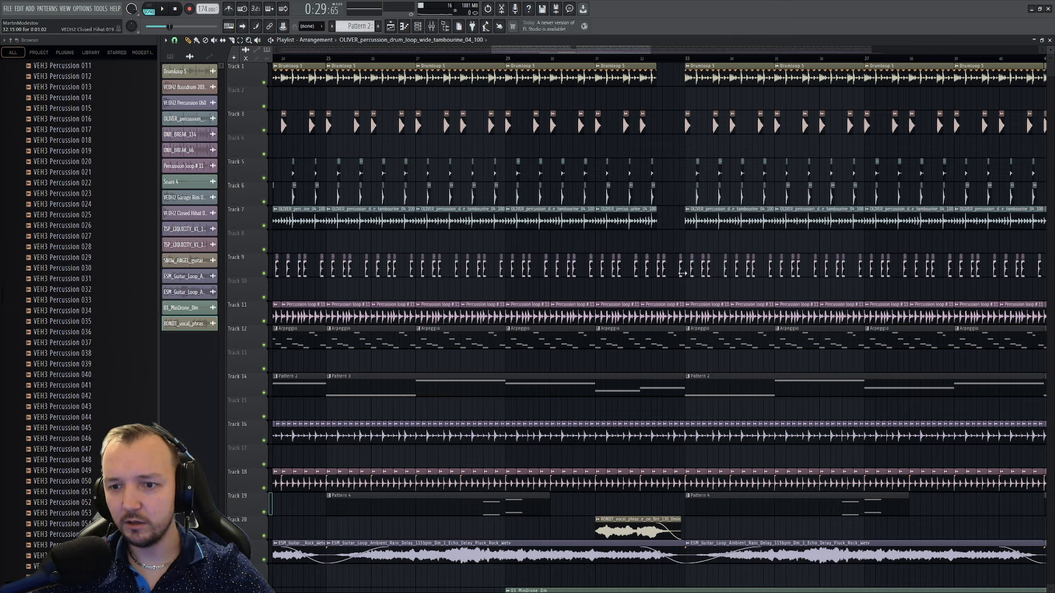
left_click_drag(682, 273, 656, 273)
left_click_drag(684, 311, 648, 312)
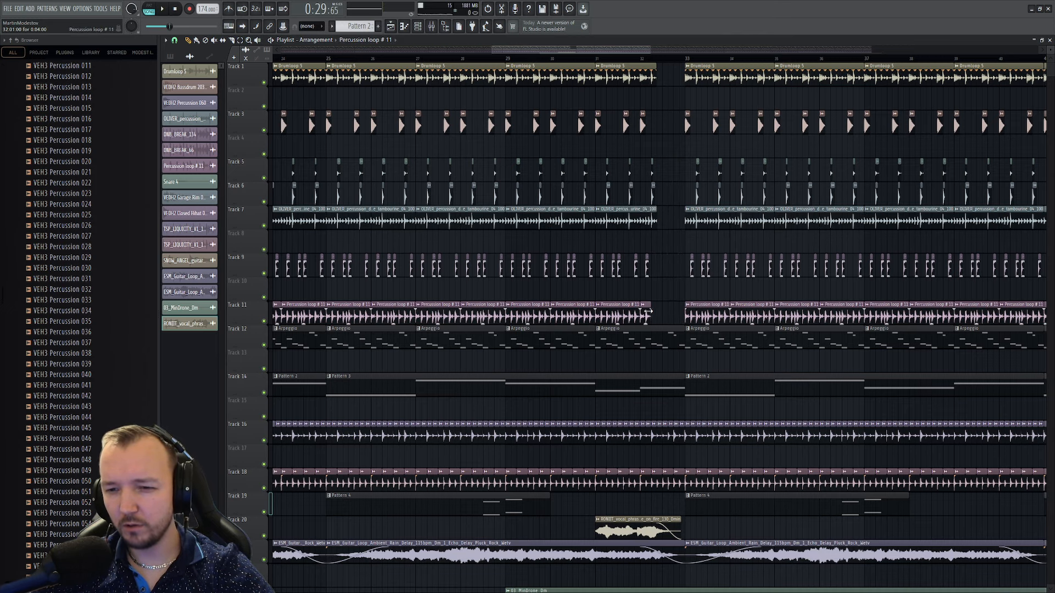
- Set the playback range from bar 31 to bar 33 and remove the Track 16 and Track 18 clips from bar 32's second beat
scroll(651, 311, "up", 2, "ctrl")
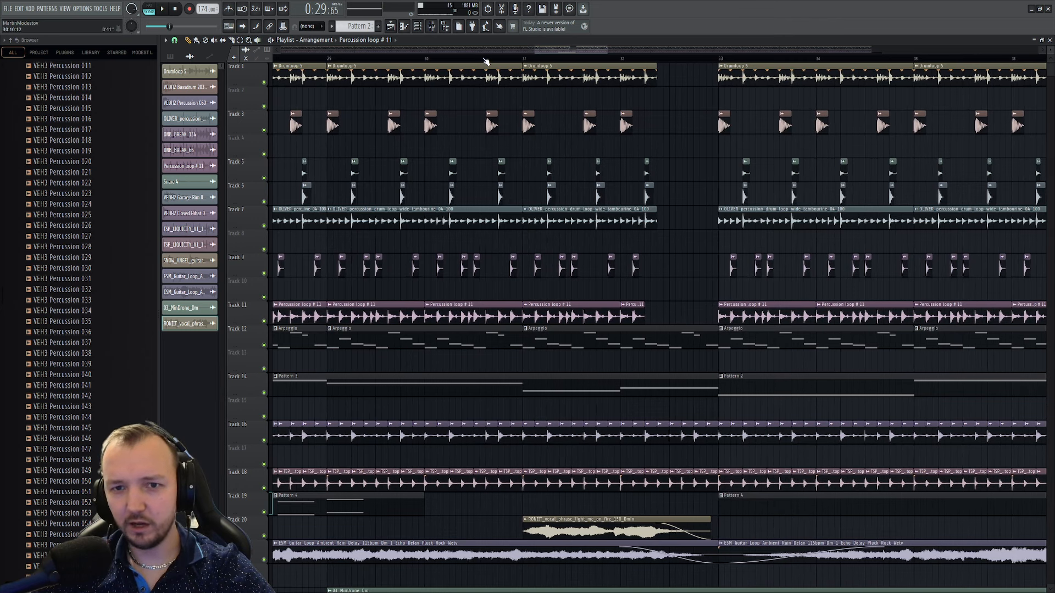
left_click_drag(479, 58, 716, 58)
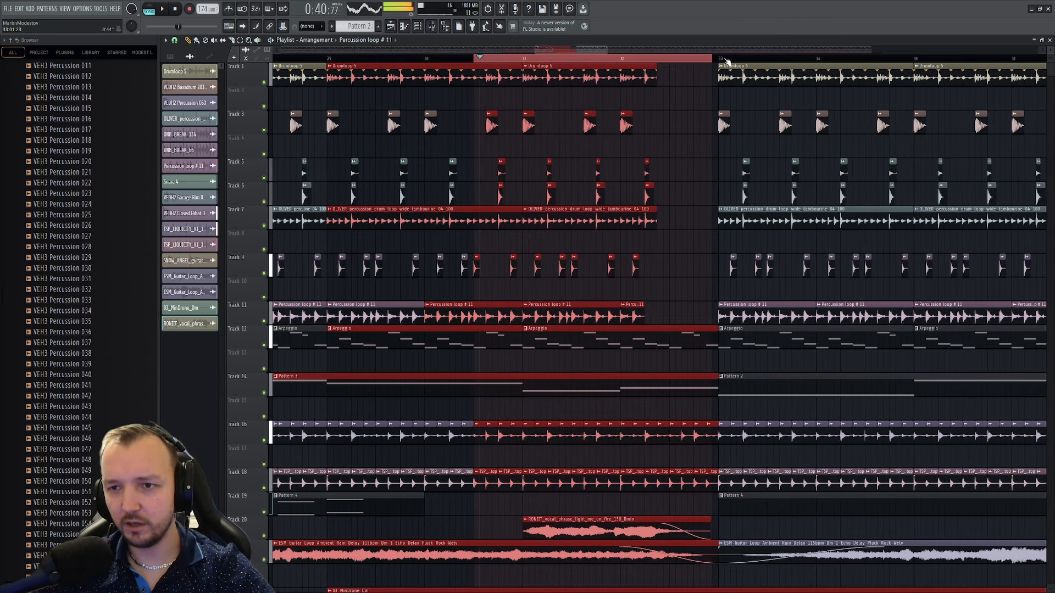
left_click_drag(720, 64, 577, 69)
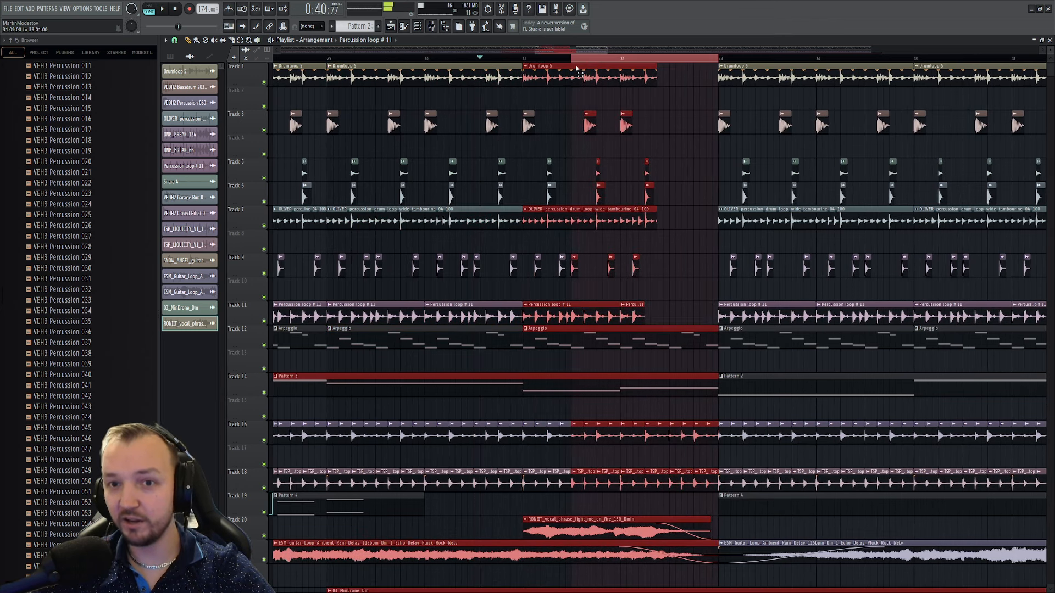
left_click(671, 237, "ctrl")
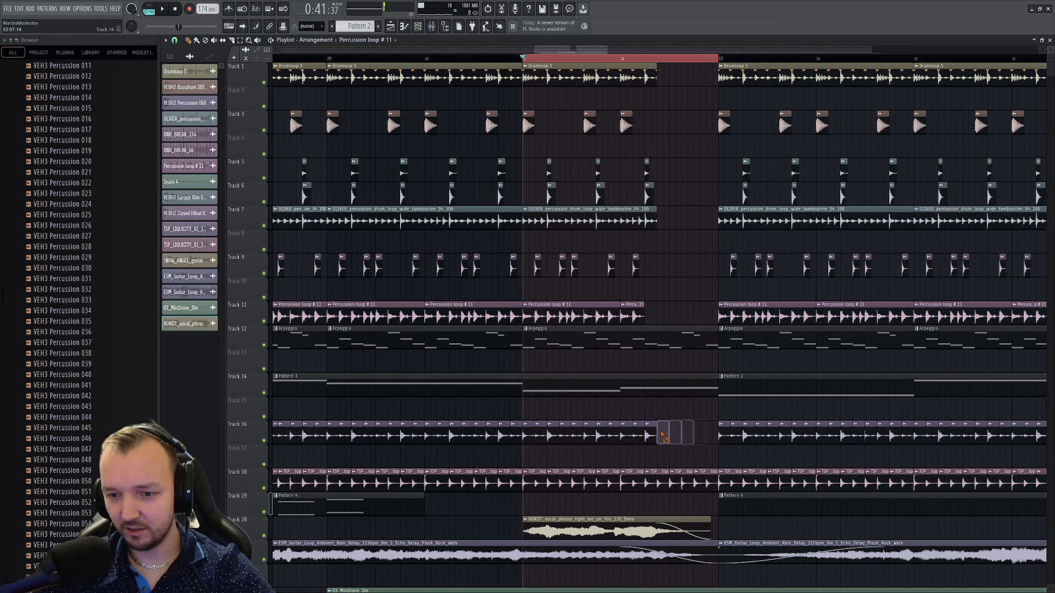
- Play the break, shorten the tambourine loop and Drumloop 5 to end at bar 32's second beat, and delete the last Track 5 and 6 hits
key("space")
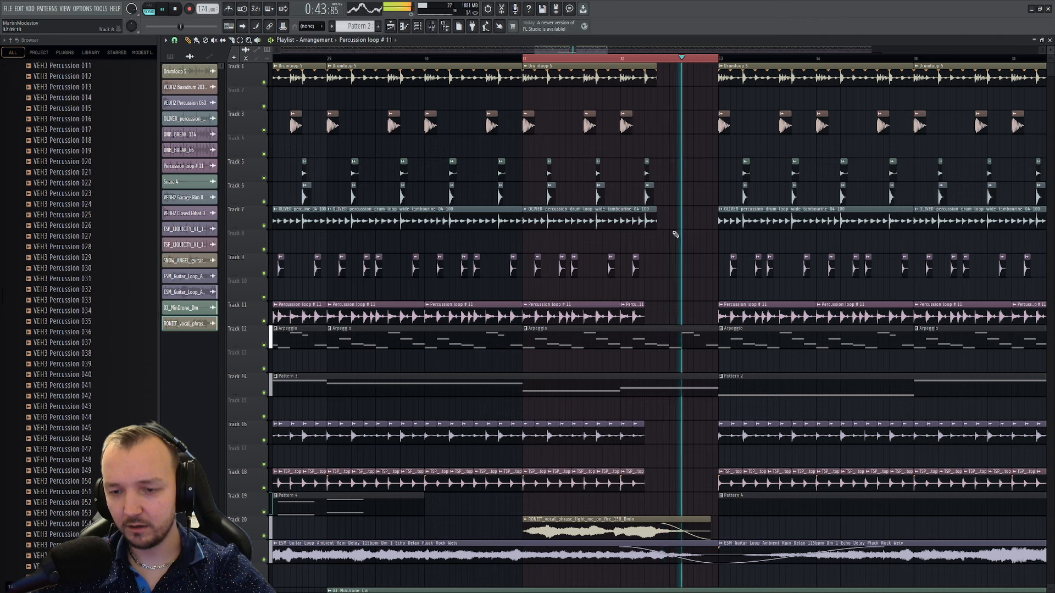
left_click_drag(656, 214, 646, 212)
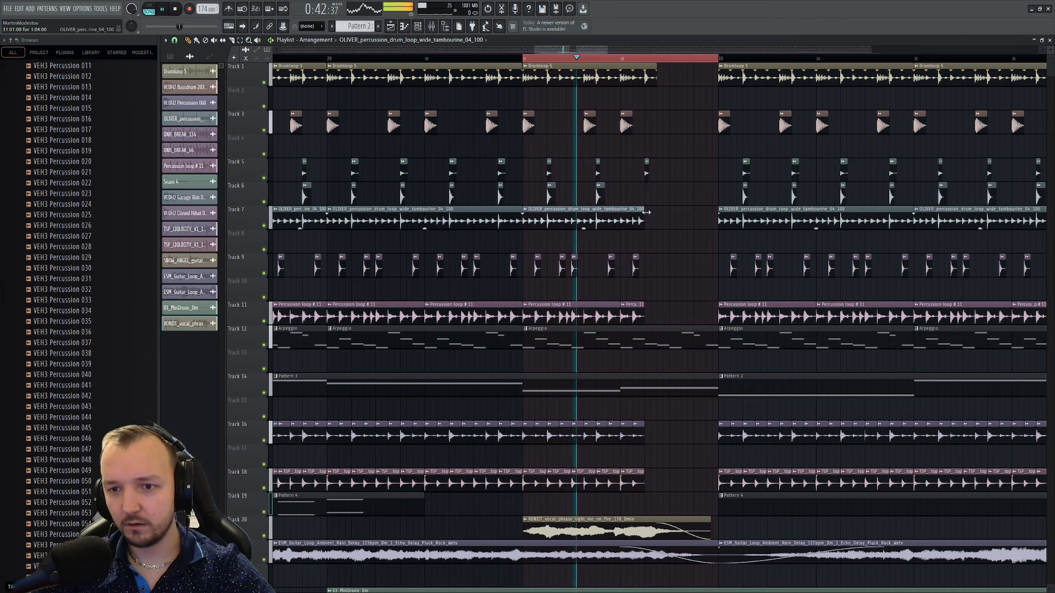
right_click(647, 164)
left_click(656, 68)
left_click_drag(656, 68, 645, 70)
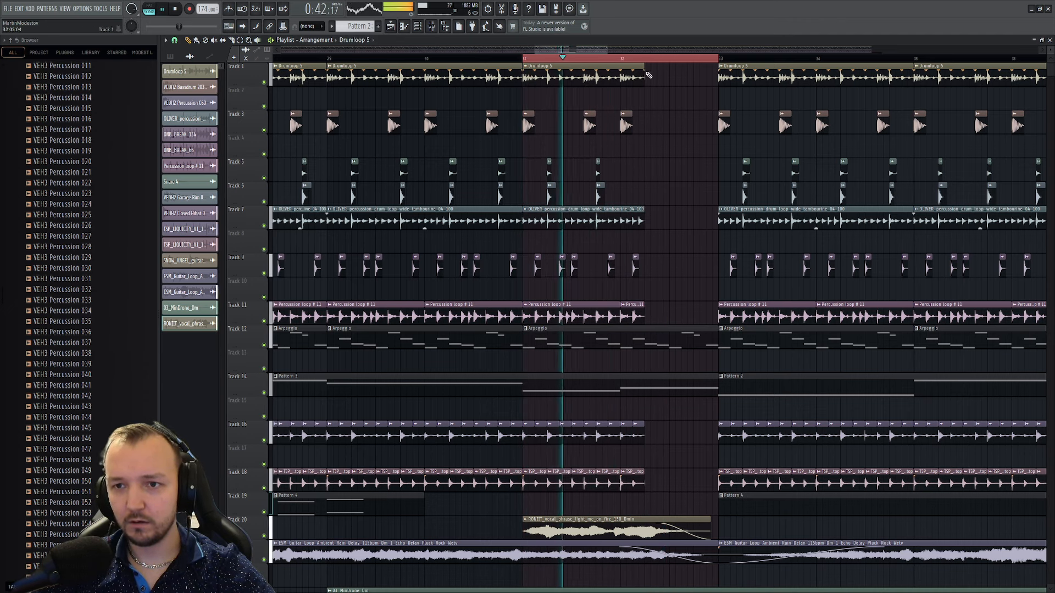
- Stop playback and audition samples in the VEH3 Big Fill Ins 128BPM folder of Vengeance Essential House vol.3
scroll(63, 325, "up", 10)
key("space")
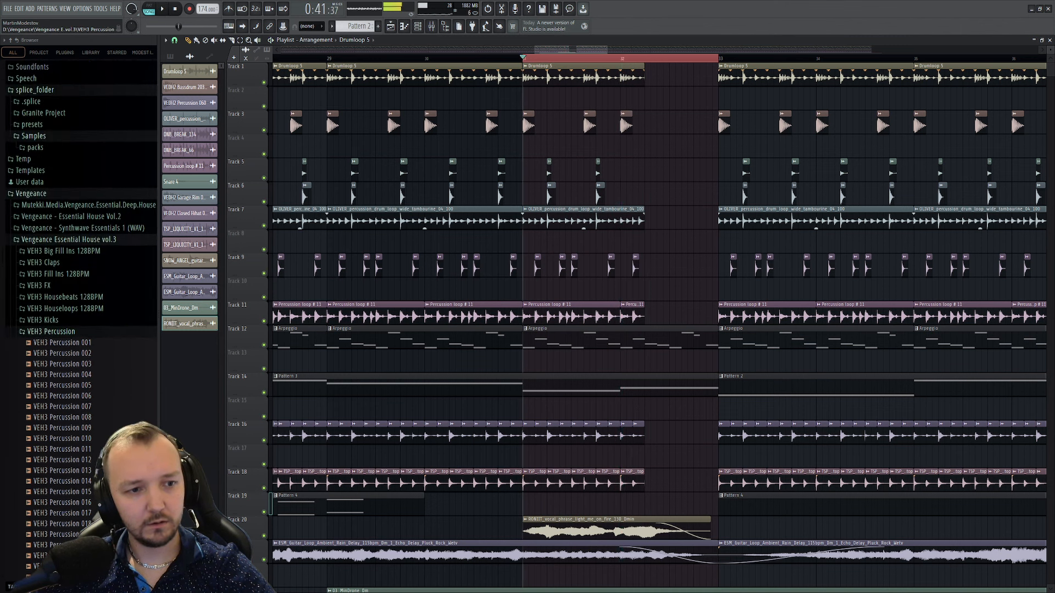
left_click(89, 251)
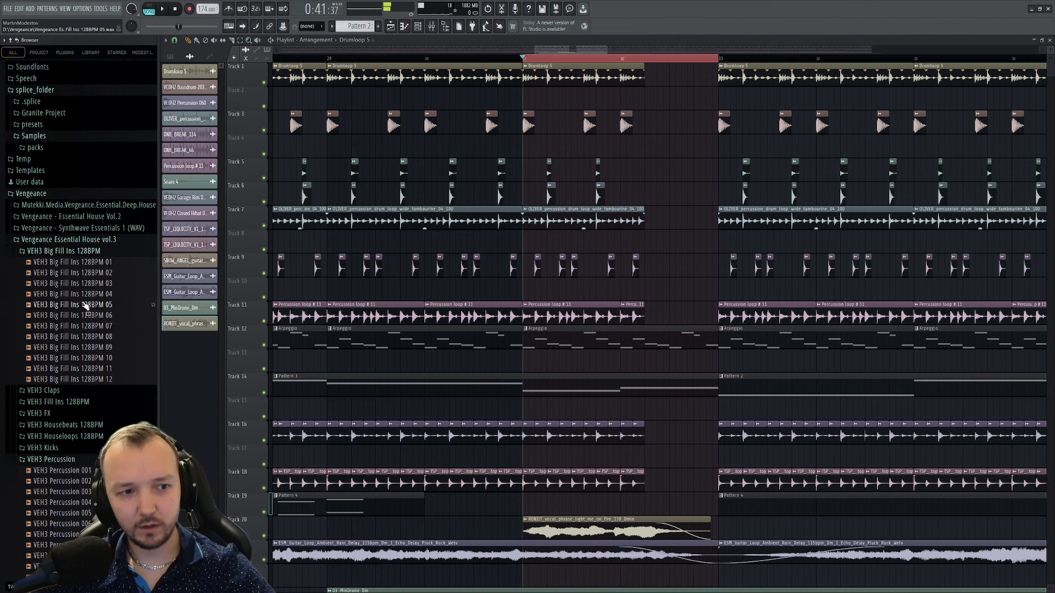
left_click(86, 316)
left_click(86, 358)
left_click(93, 274)
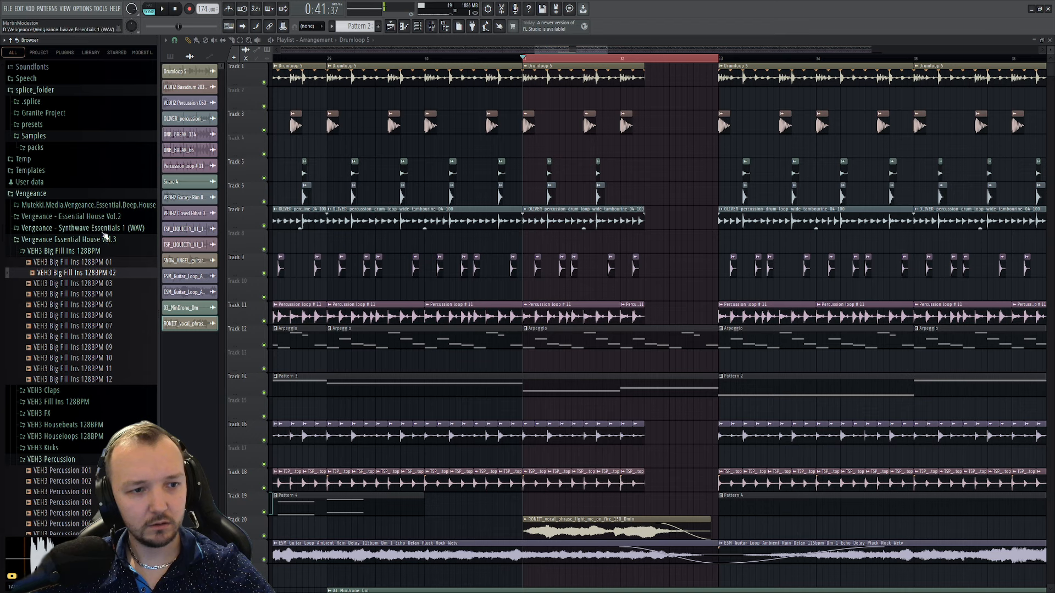
- Audition drum fills from 110 to 128 BPM in the VSW1 Fills folder of Vengeance - Synthwave Essentials 1
left_click(103, 230)
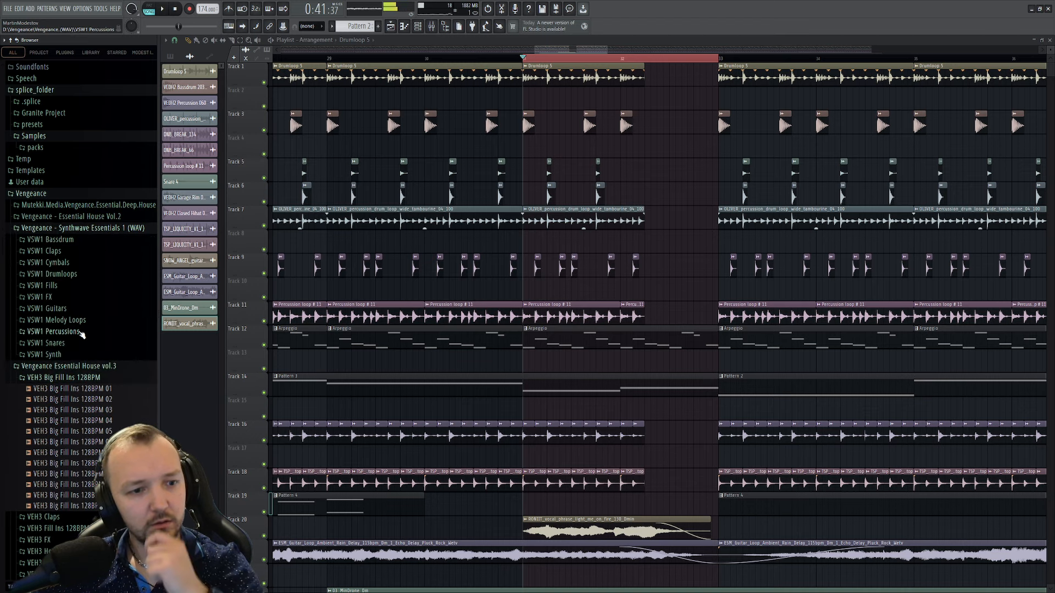
left_click(76, 284)
left_click(75, 312)
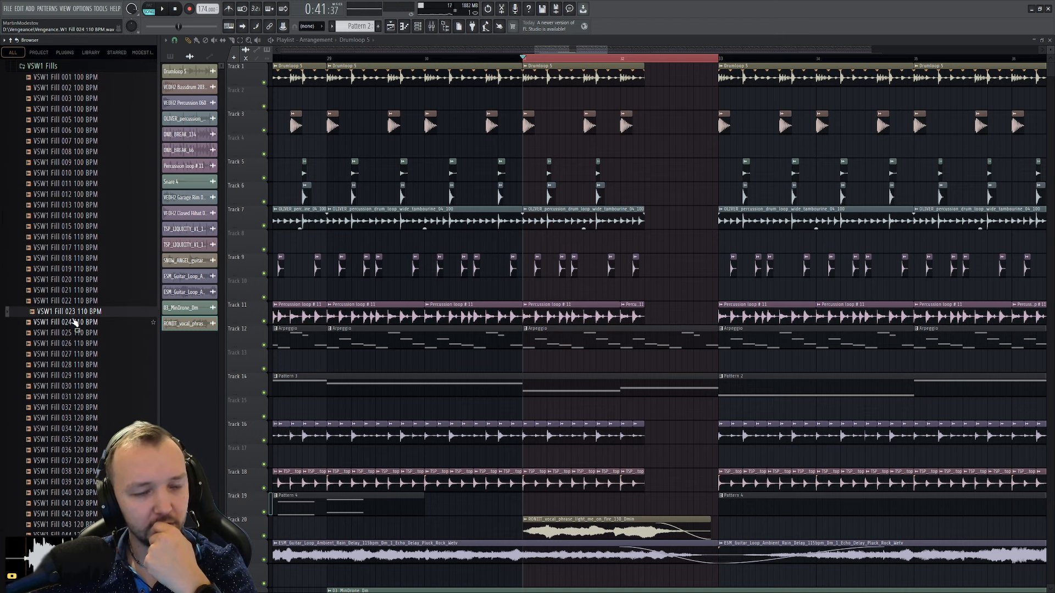
left_click(84, 354)
scroll(95, 337, "down", 3)
left_click(89, 358)
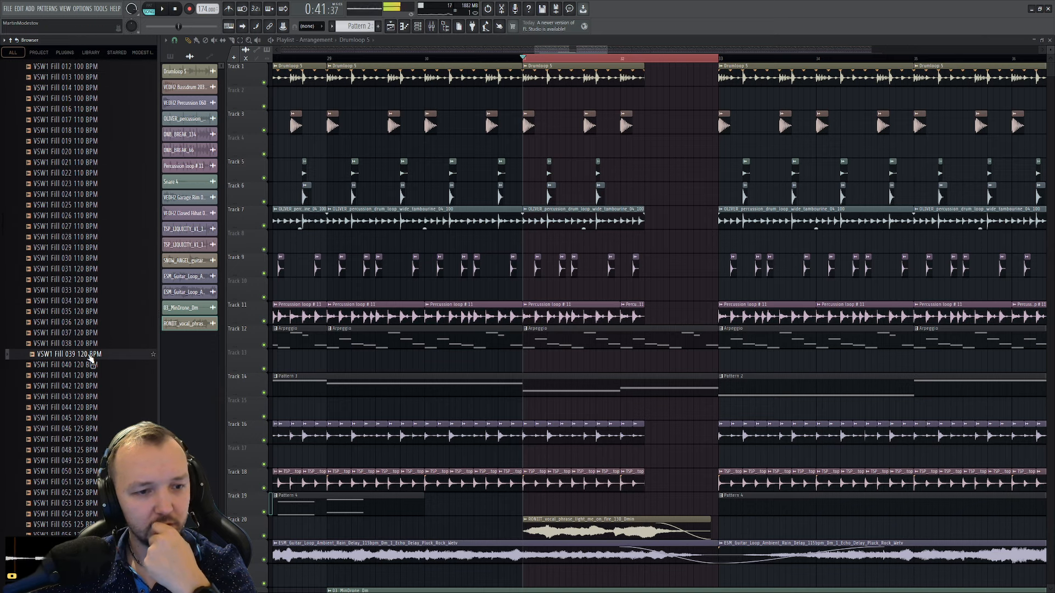
scroll(91, 347, "down", 9)
scroll(89, 363, "down", 2)
left_click(88, 378)
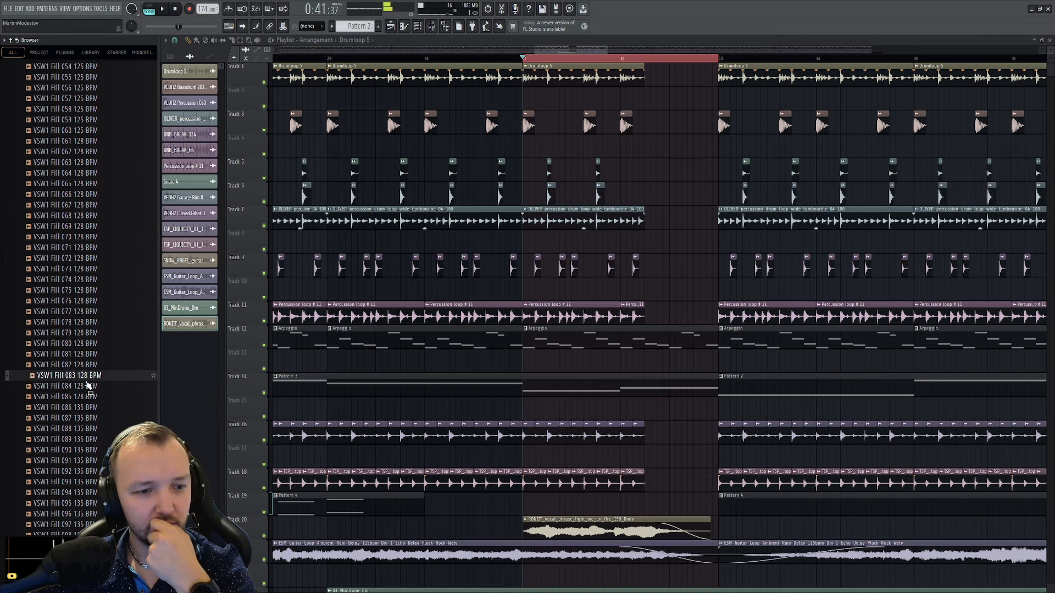
- Audition the 135 BPM fills, including VSW1 Fill 093 and 096, and close the VSW1 Fills folder
scroll(89, 357, "down", 12)
scroll(83, 332, "up", 4)
left_click(97, 226)
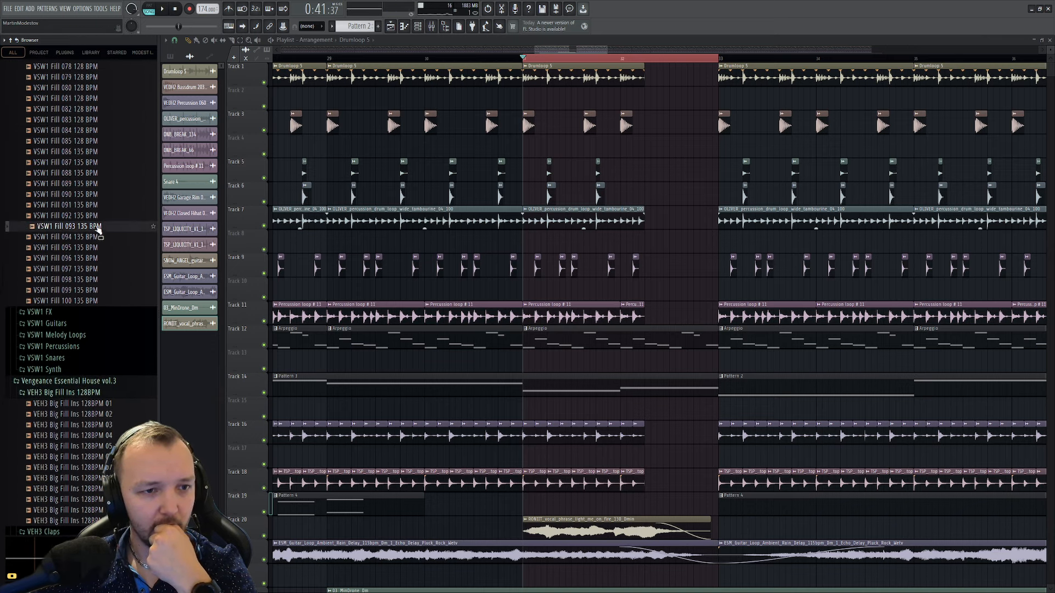
left_click(91, 258)
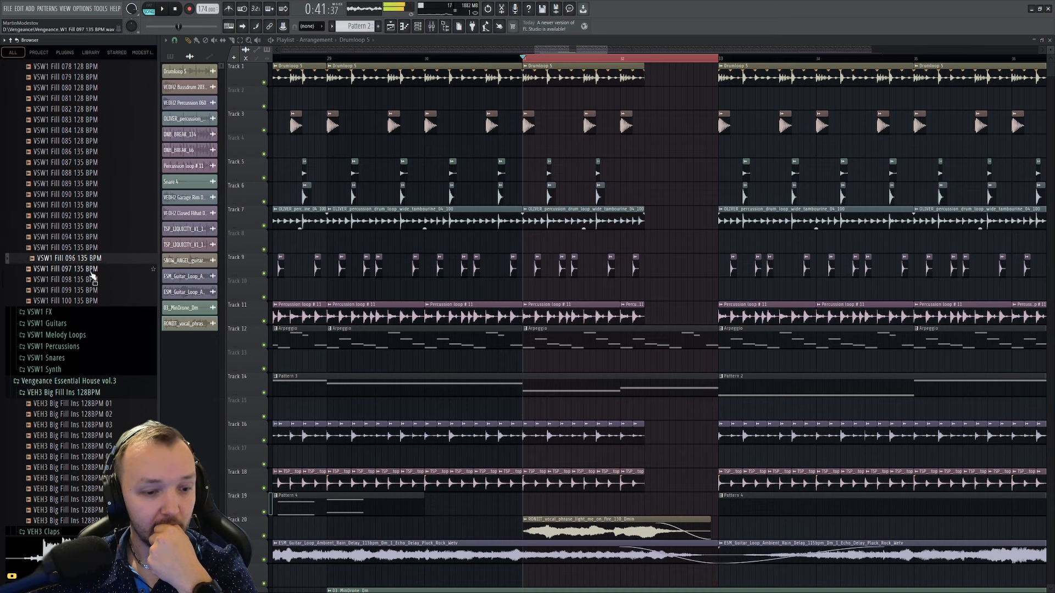
left_click(93, 280)
scroll(91, 268, "up", 15)
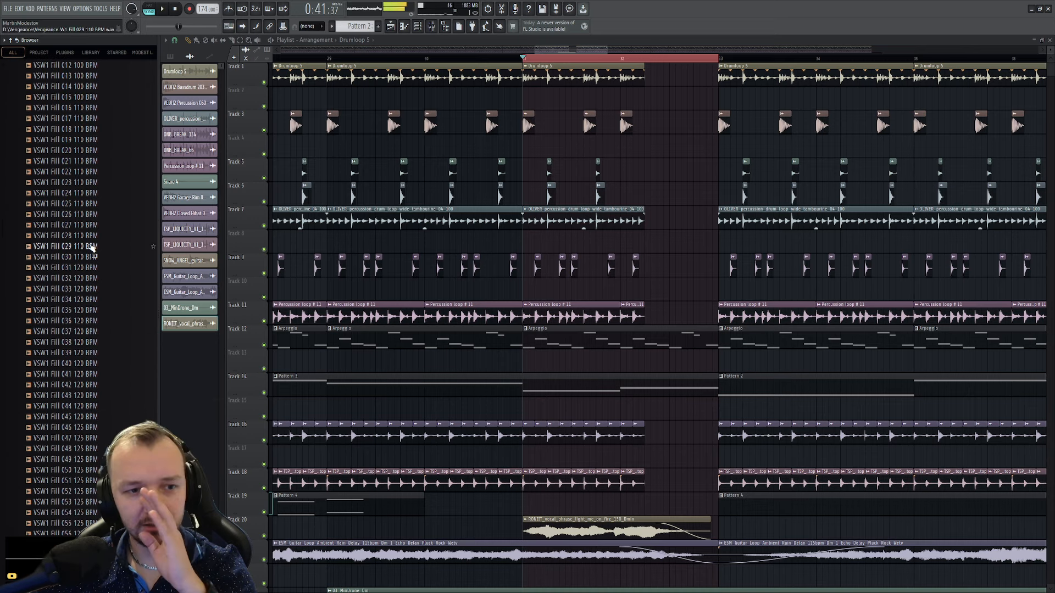
left_click(79, 259)
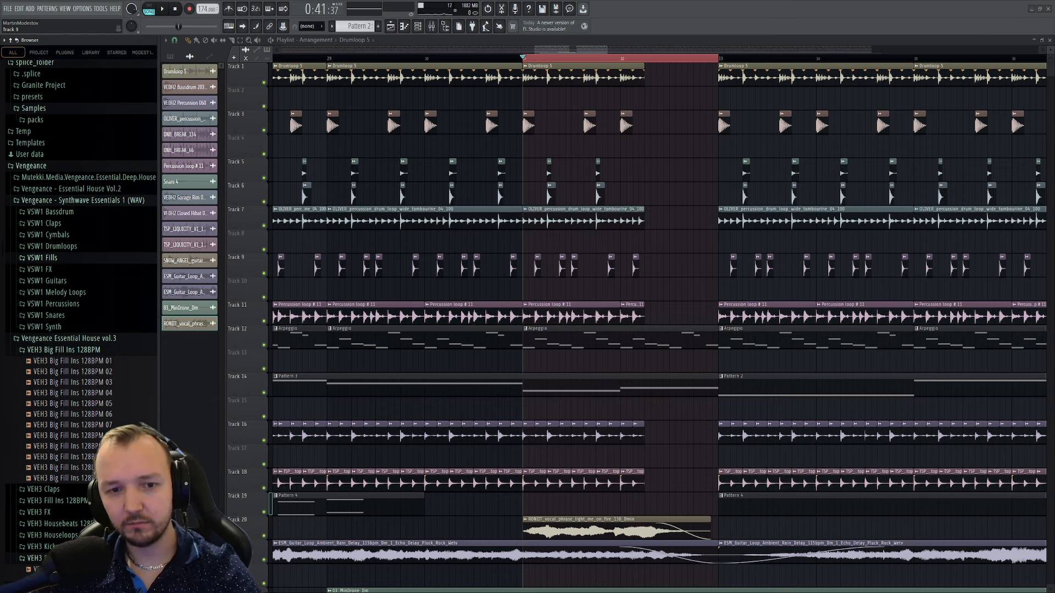
- Play the arrangement from about bar 18 and clone Pattern 2 from the bass track
scroll(450, 59, "down", 6)
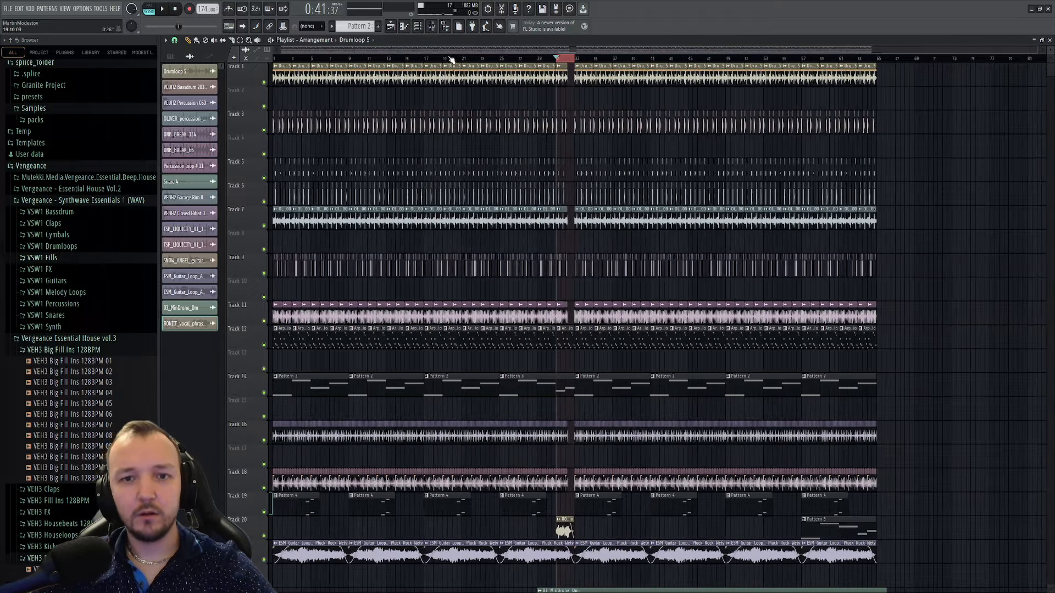
key("space")
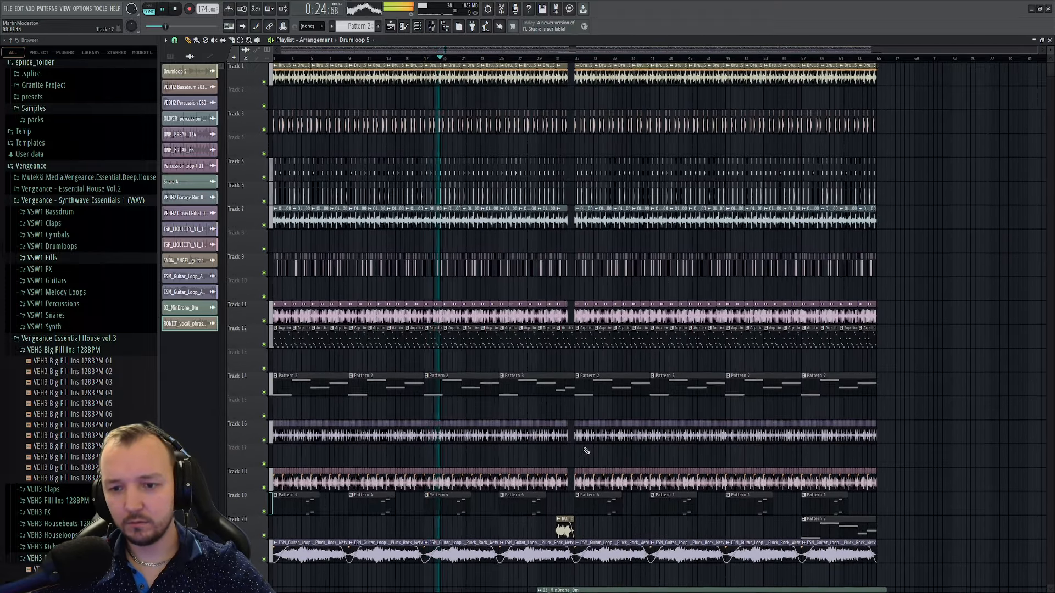
scroll(595, 412, "up", 2)
double_click(608, 380)
left_click(332, 26)
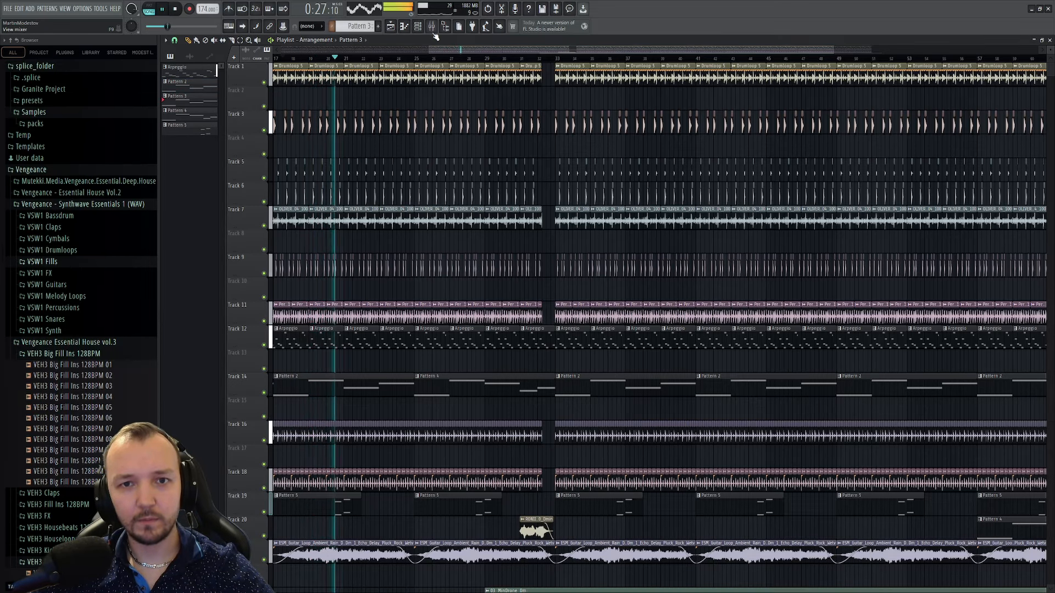
- Review the Serum oscillator, filter and effects settings of the Sub bass and Bass channels while the song plays
left_click(418, 27)
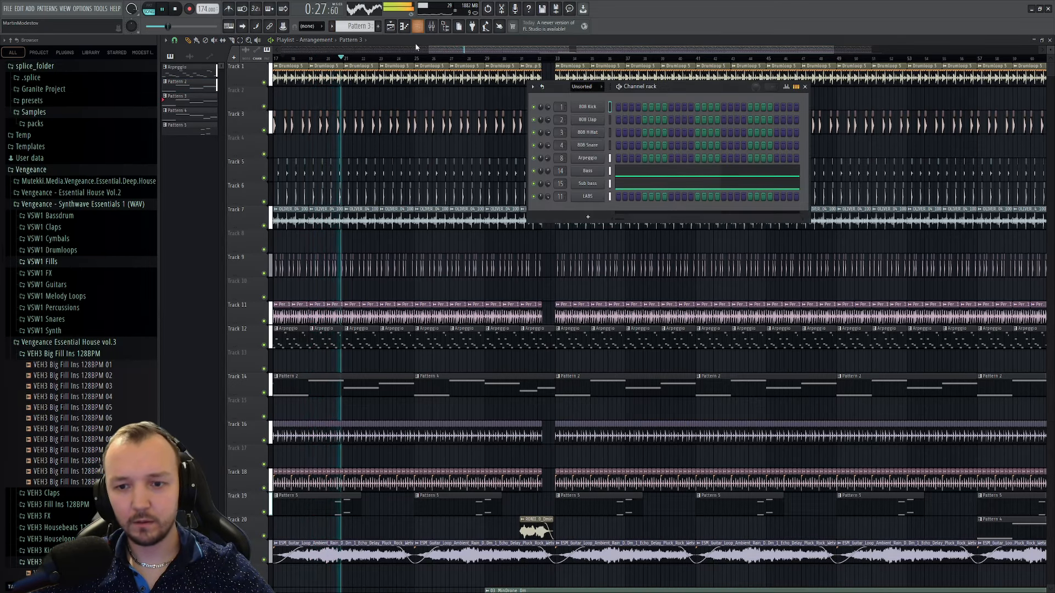
left_click(586, 185)
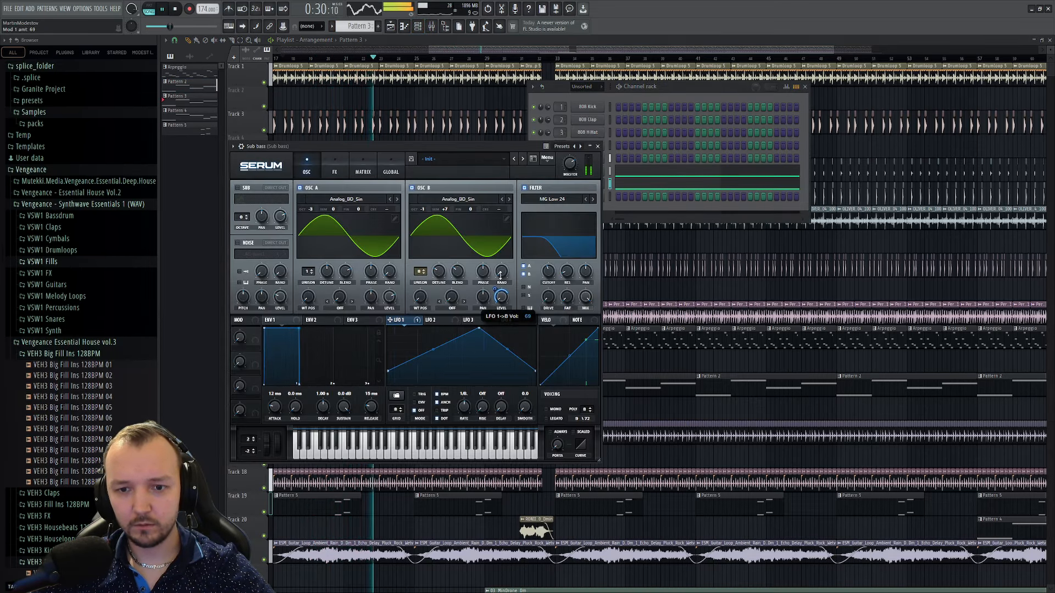
left_click_drag(552, 276, 552, 266)
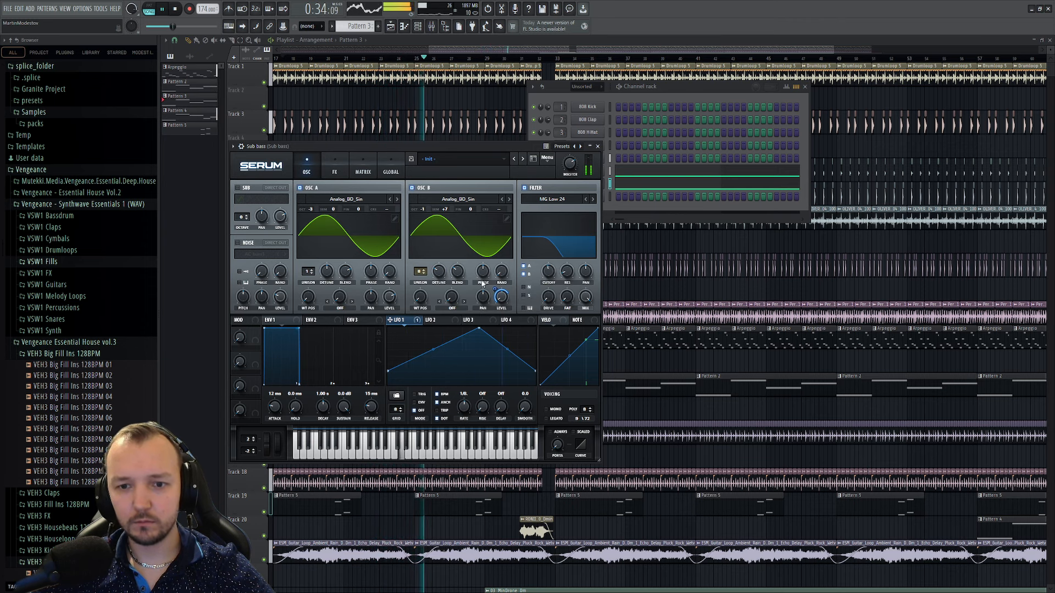
left_click(590, 175)
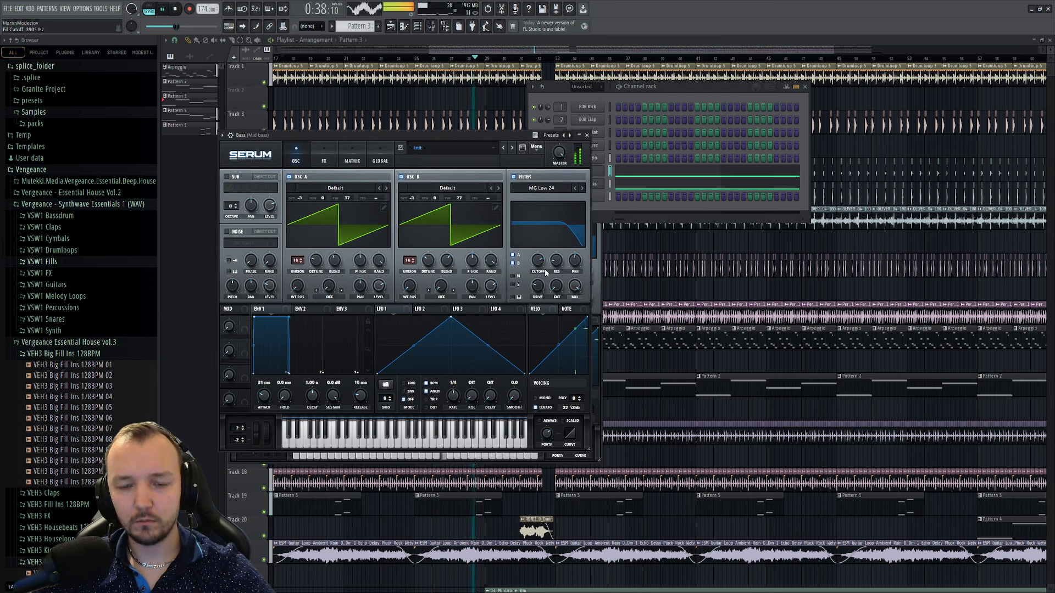
left_click(324, 160)
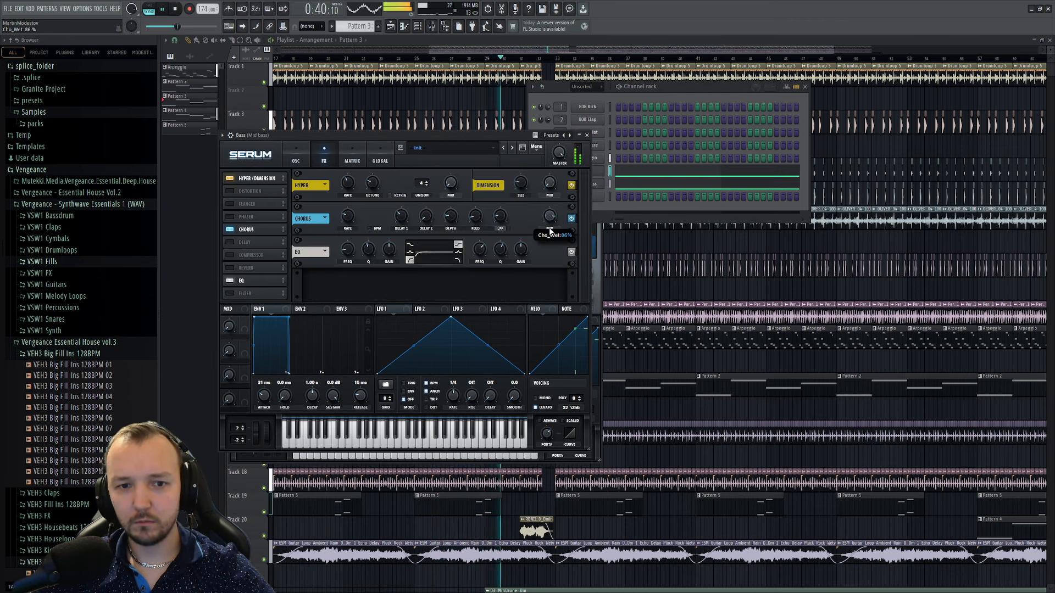
left_click(297, 160)
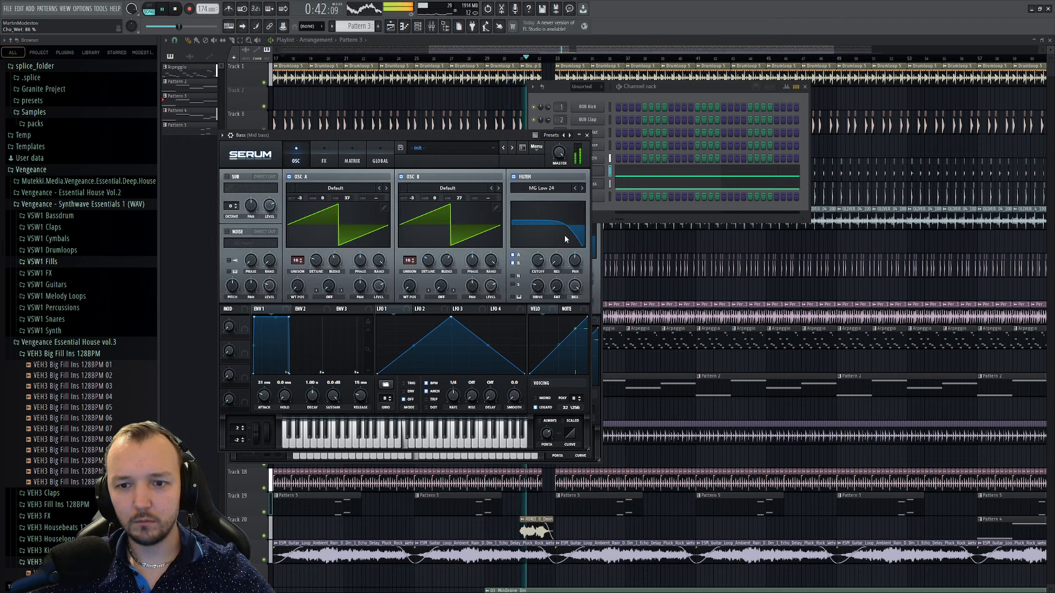
key("F12")
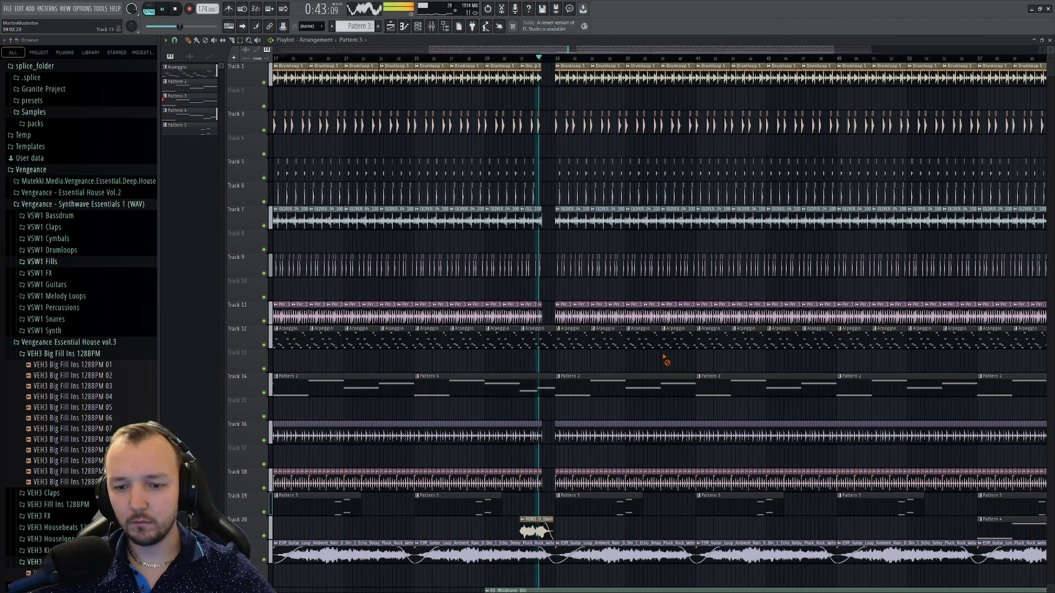
- Check the vocal phrase clip's miscellaneous channel settings, stop playback and close its window
double_click(532, 530)
left_click(201, 107)
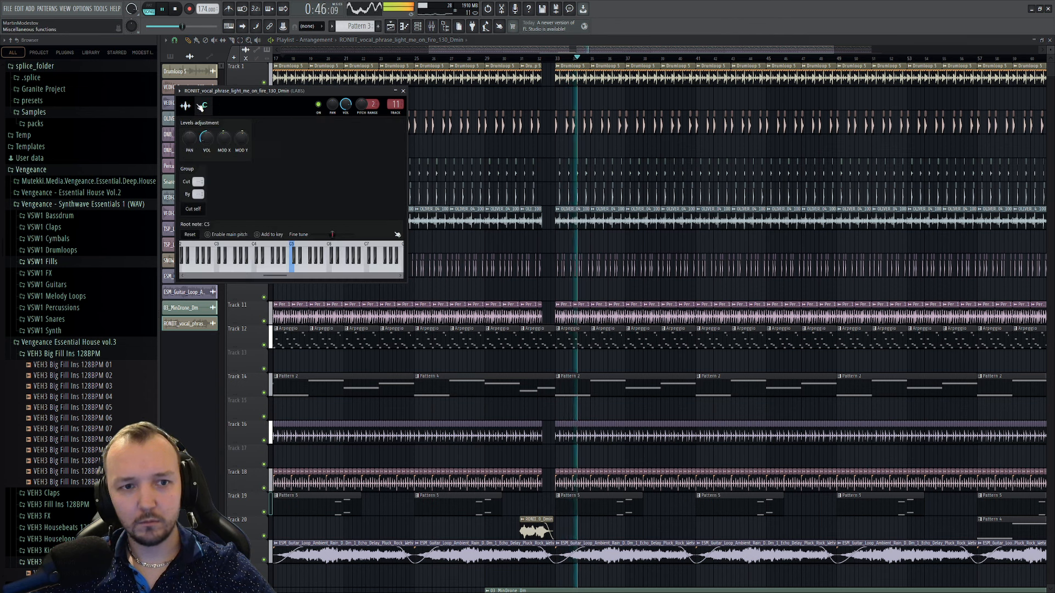
key("space")
key("F12")
- Open the Pattern 2 bass clip after bar 33, stop playback and clone the pattern again
double_click(593, 379)
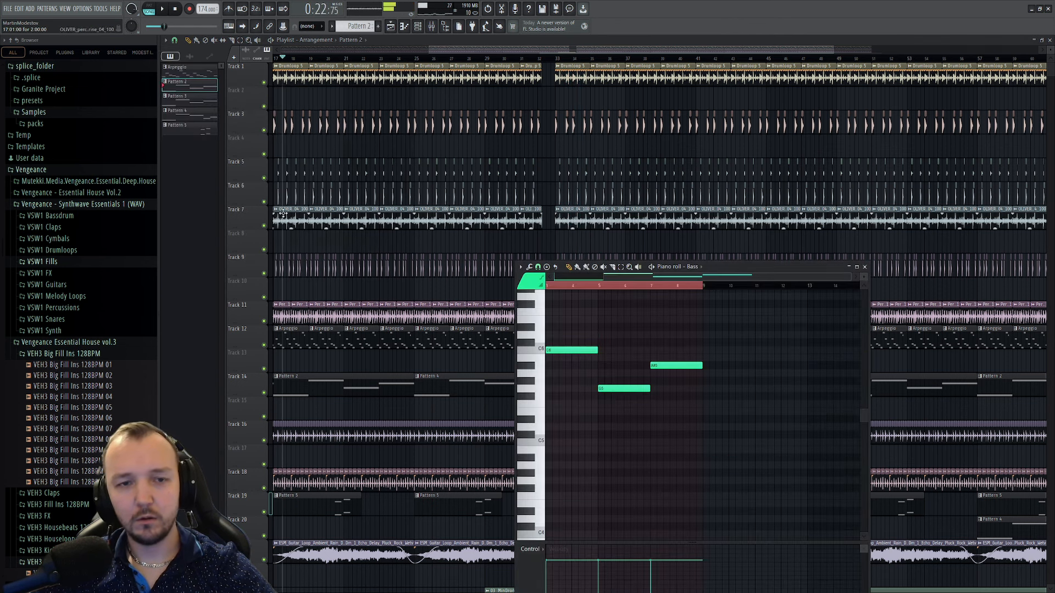
key("space")
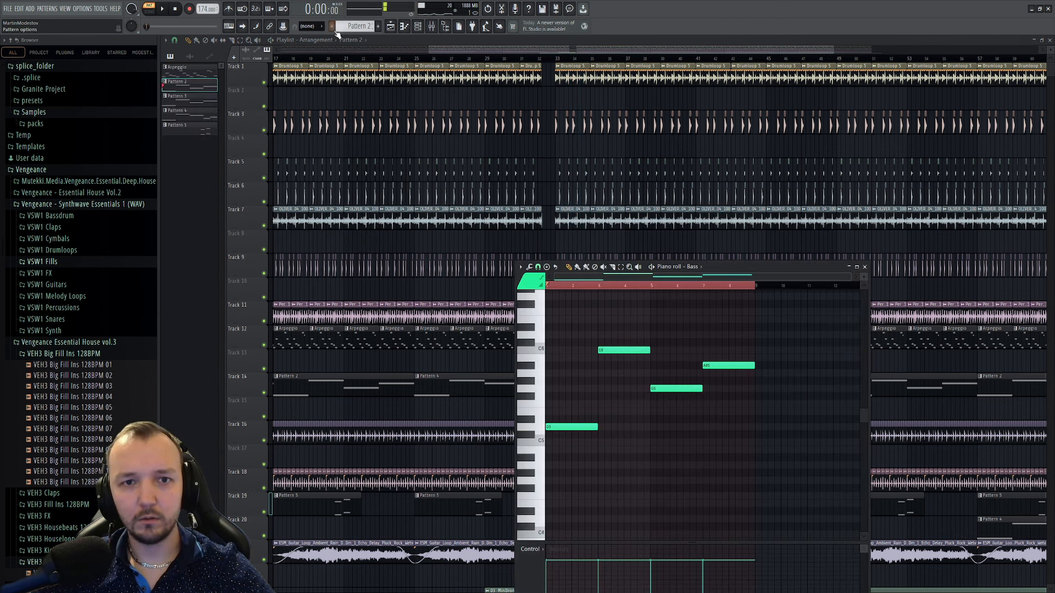
left_click(420, 28)
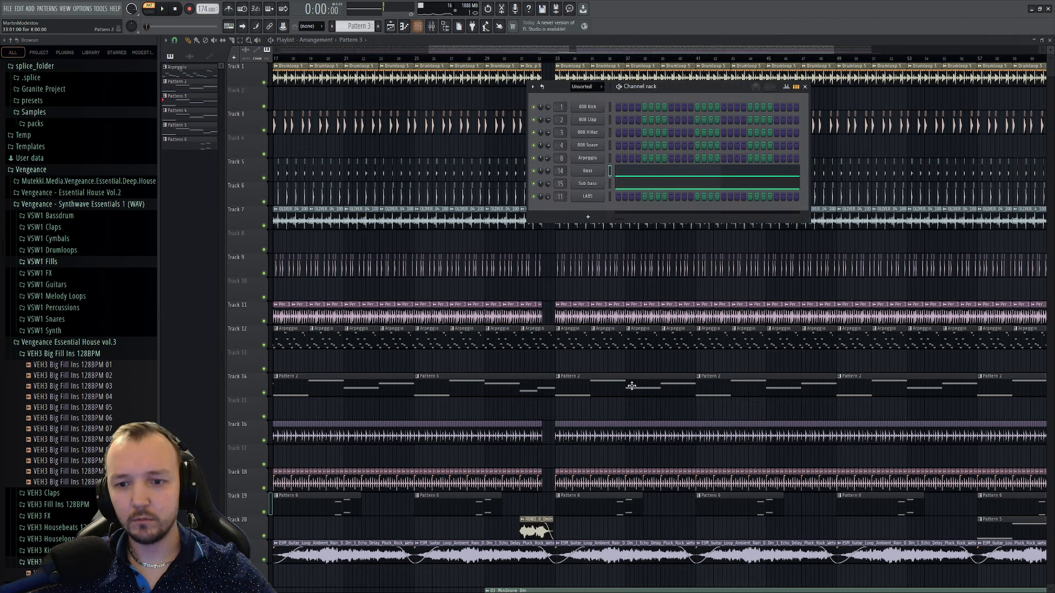
- In the cloned pattern's Bass channel, delete the long D5 and C6 notes and draw A#5, A#5, C6 and D6 over bars 1 to 5
left_click(639, 174)
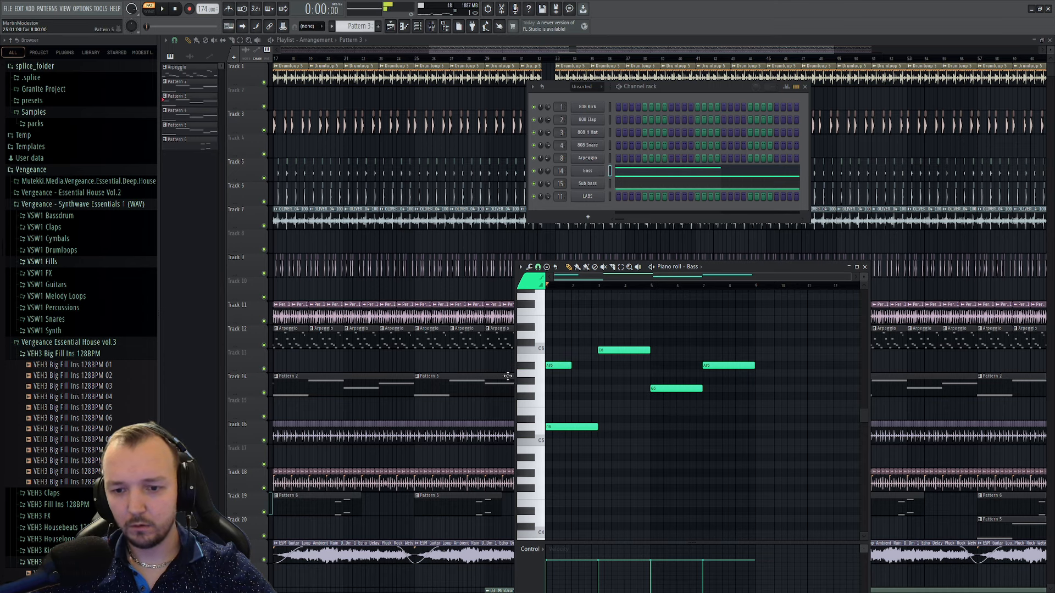
scroll(508, 375, "up", 3)
right_click(569, 427)
right_click(615, 351)
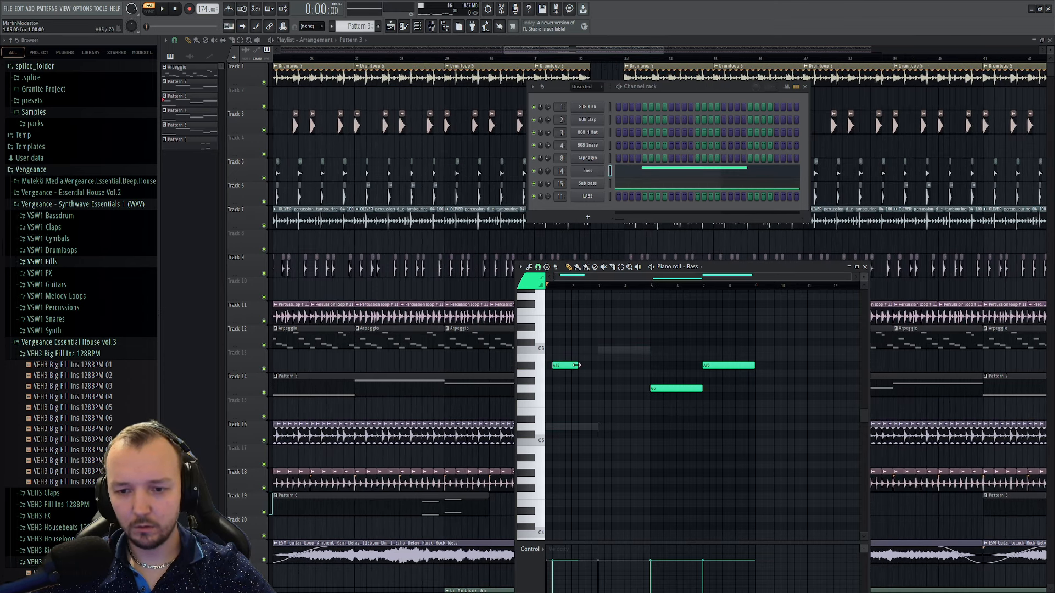
scroll(532, 362, "up", 2)
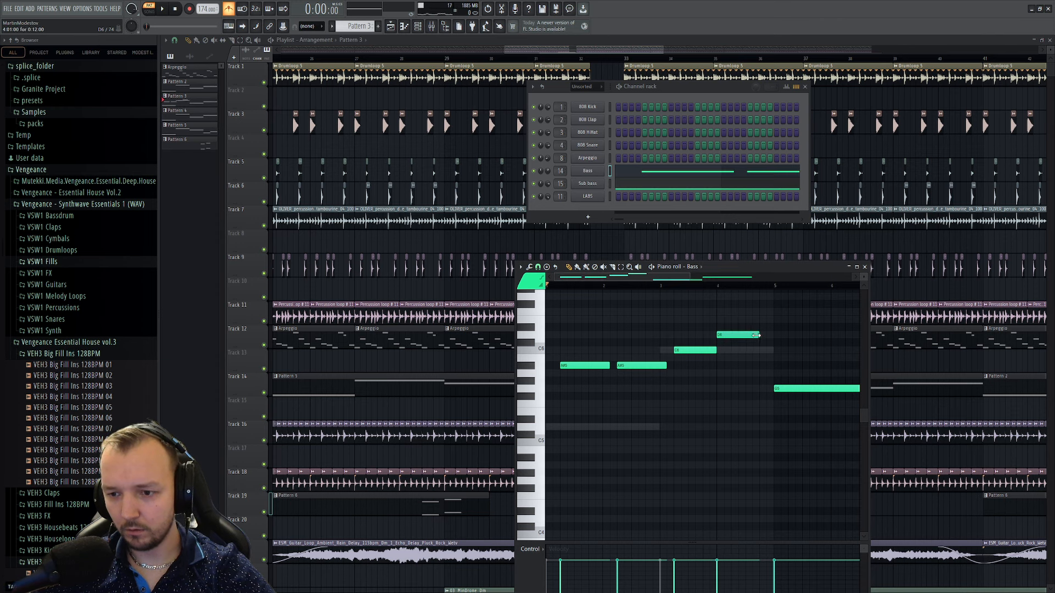
- Lower the second A#5, C6 and D6 Bass notes by one octave and select all Bass notes for copying
left_click_drag(778, 338, 640, 386)
key("ctrl+Down")
key("ctrl+a")
- Replace all Sub bass notes with the copied Bass notes and play the pattern
left_click(638, 183)
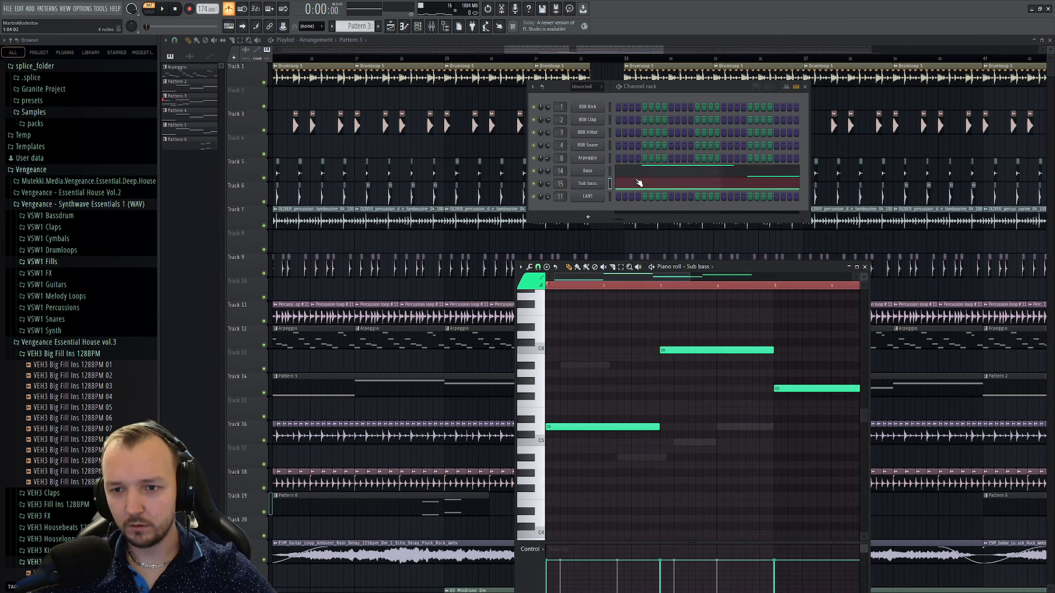
key("ctrl+a")
key("Delete")
key("ctrl+v")
key("space")
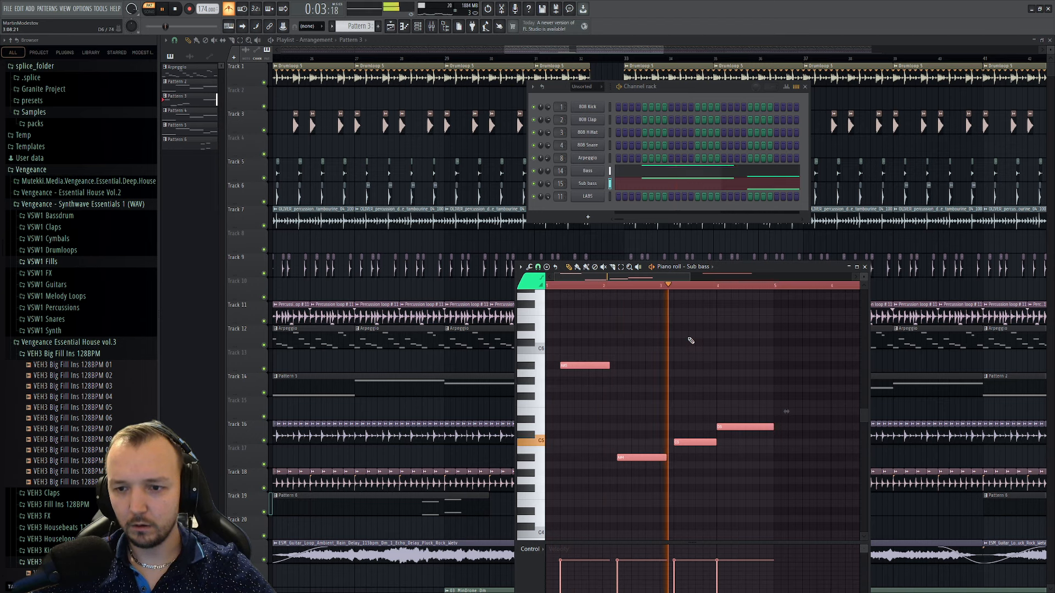
- Raise the second Sub bass note by one octave to A#5
scroll(682, 365, "down", 1)
left_click_drag(650, 422, 577, 496)
key("ctrl+Up")
scroll(647, 406, "down", 1)
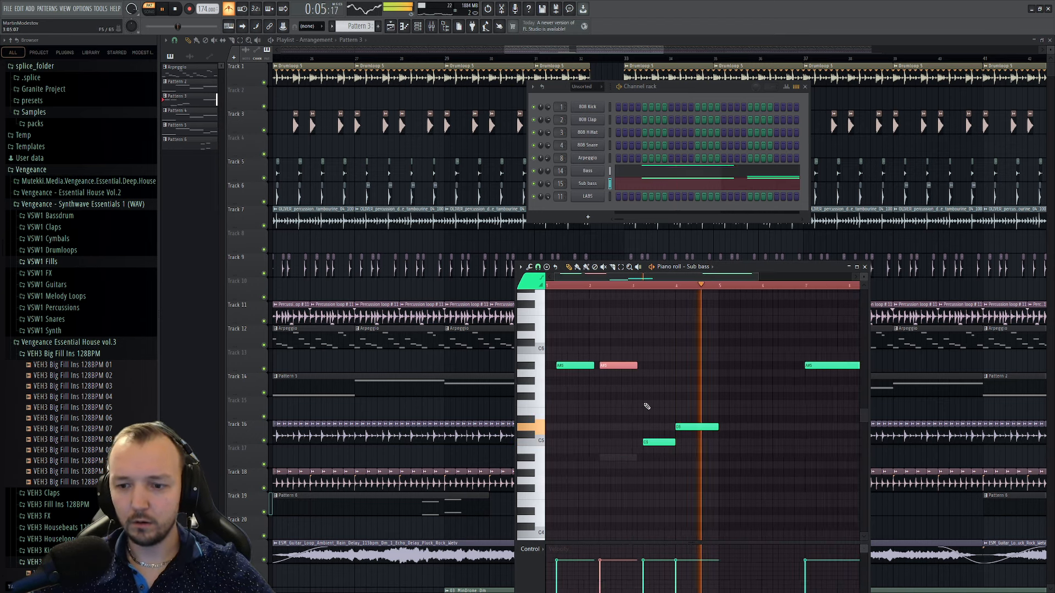
- Stop playback, raise the second Bass note an octave to A#5 and delete the A#5 note at bar 7
key("space")
left_click(690, 175)
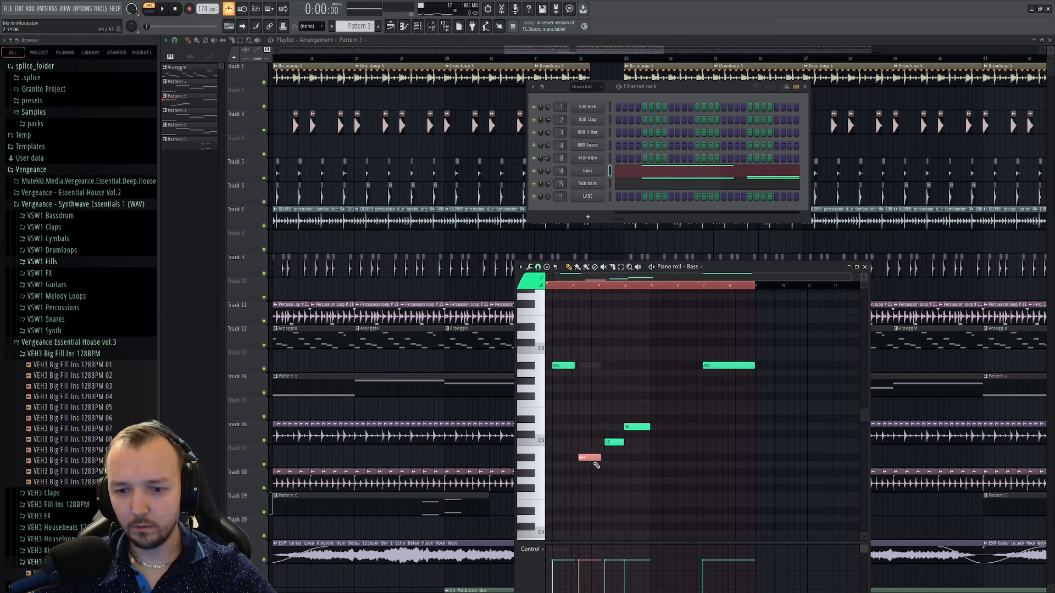
right_click(705, 363)
- Extend the first two A#5 notes in both Bass and Sub bass to meet the next notes, and clear the time selection
scroll(687, 351, "up", 4)
left_click_drag(690, 346, 597, 378)
scroll(616, 366, "up", 2)
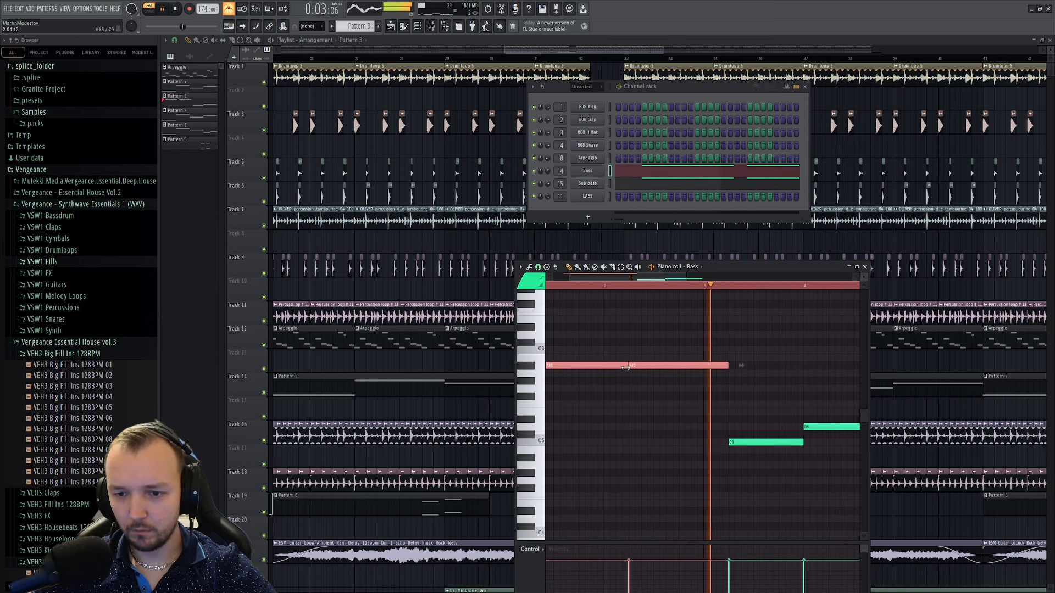
left_click(692, 188)
left_click_drag(735, 354, 593, 395)
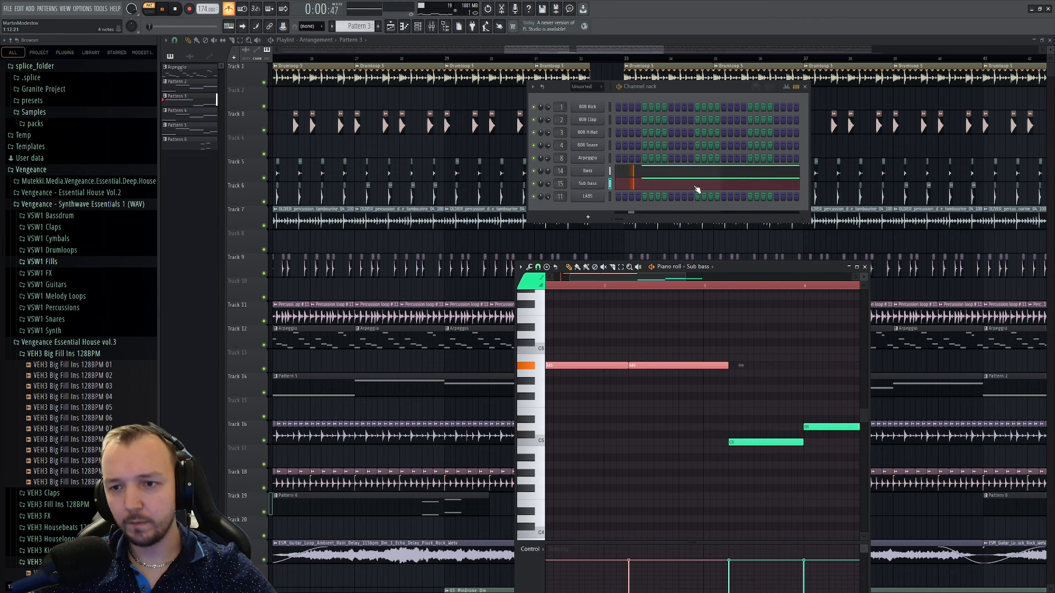
right_click(673, 287)
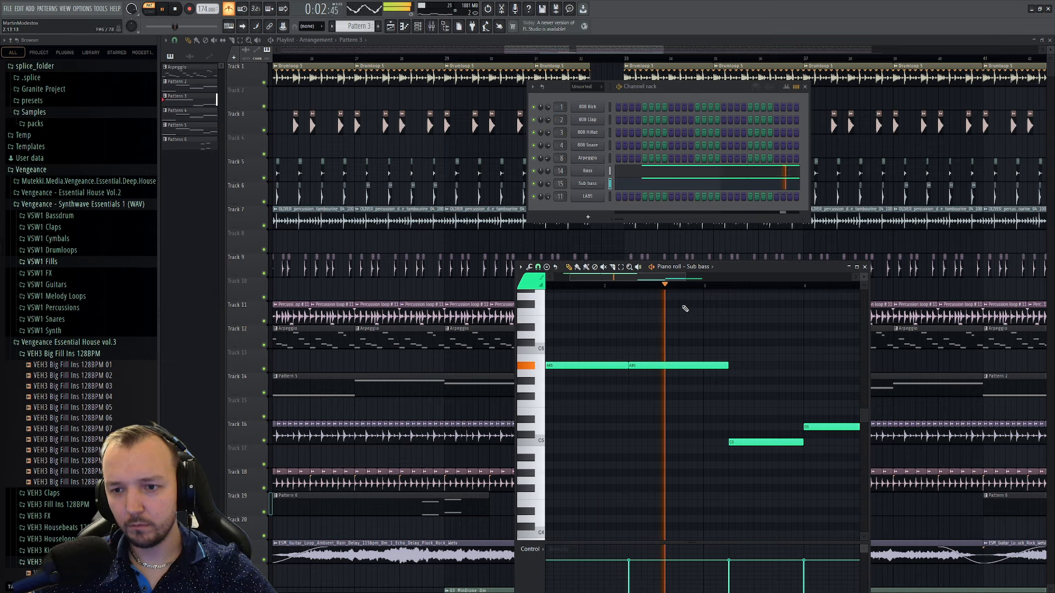
- Replace the Track 14 bass clips from bar 33 to 49 with one Pattern 3 clip at bar 33, and play from about bar 26
right_click(829, 250)
scroll(621, 384, "down", 4)
right_click(648, 389)
right_click(829, 395)
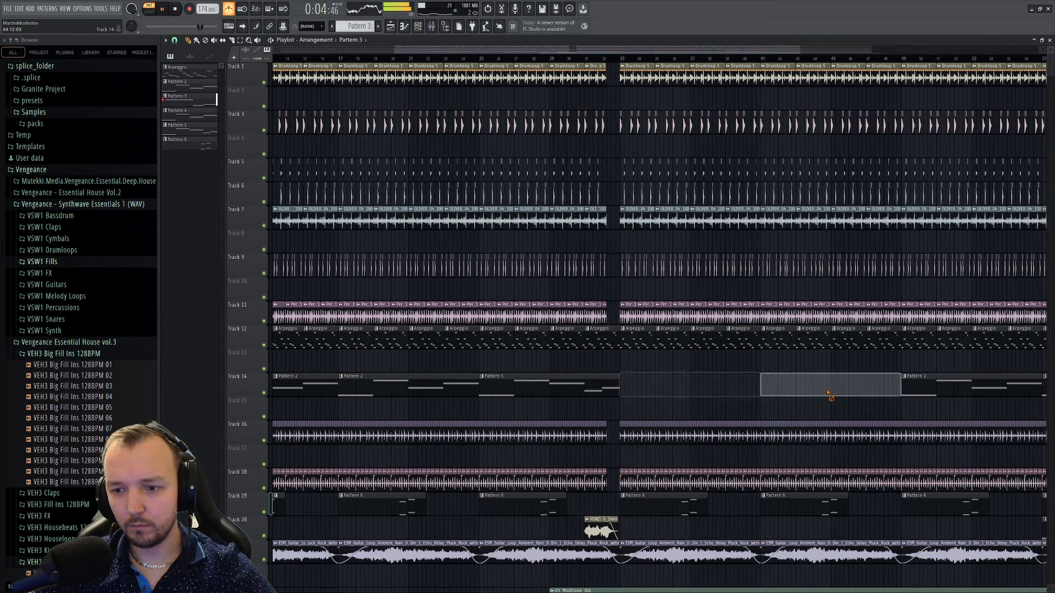
left_click(494, 58)
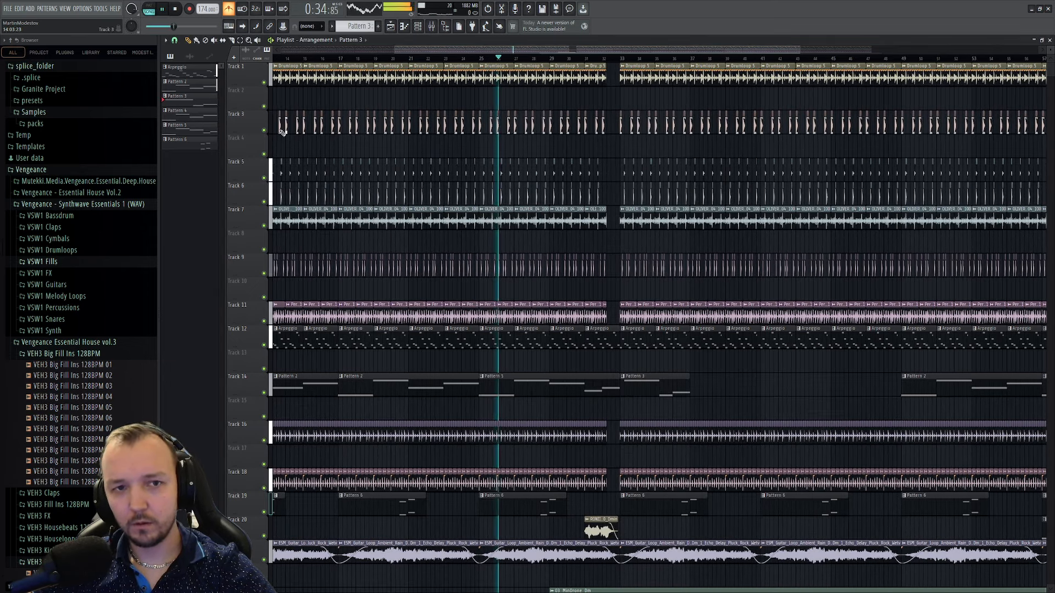
- Turn off the metronome, check the vocal phrase's channel settings and show all channels in the channel rack
double_click(599, 522)
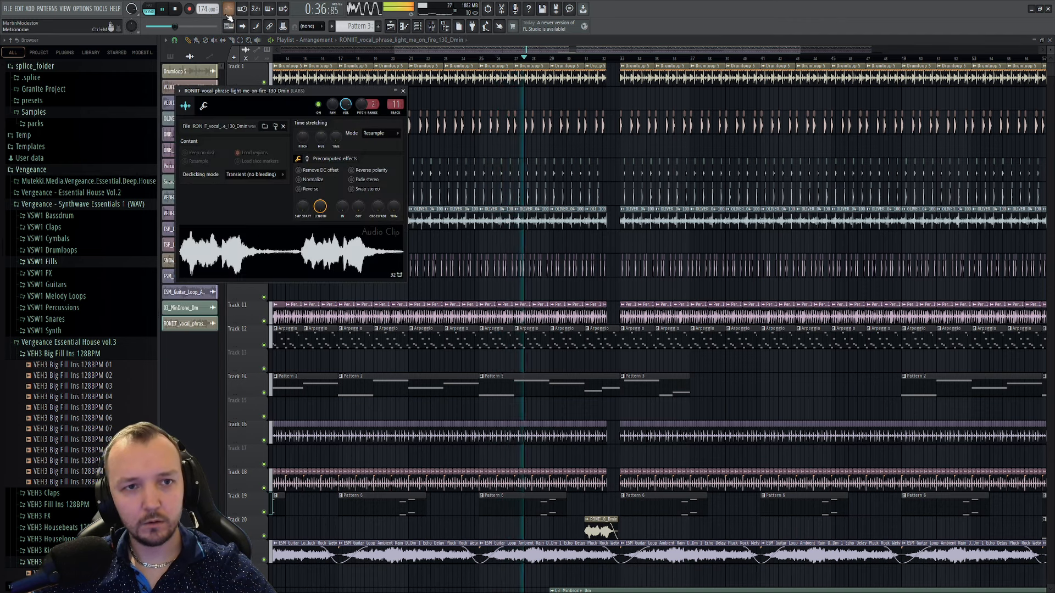
left_click(204, 106)
left_click(419, 29)
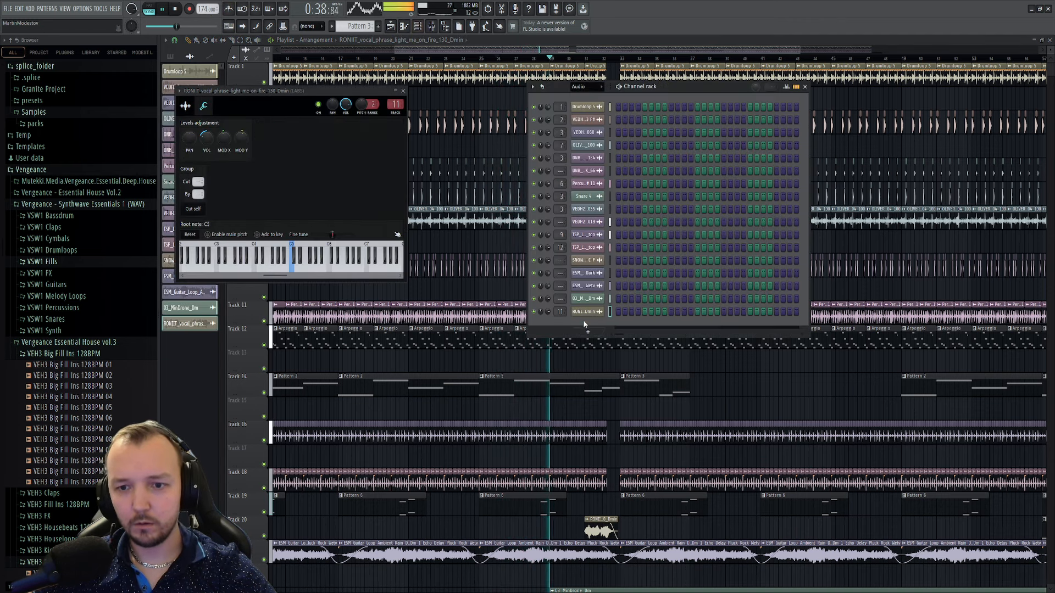
scroll(584, 86, "up", 1)
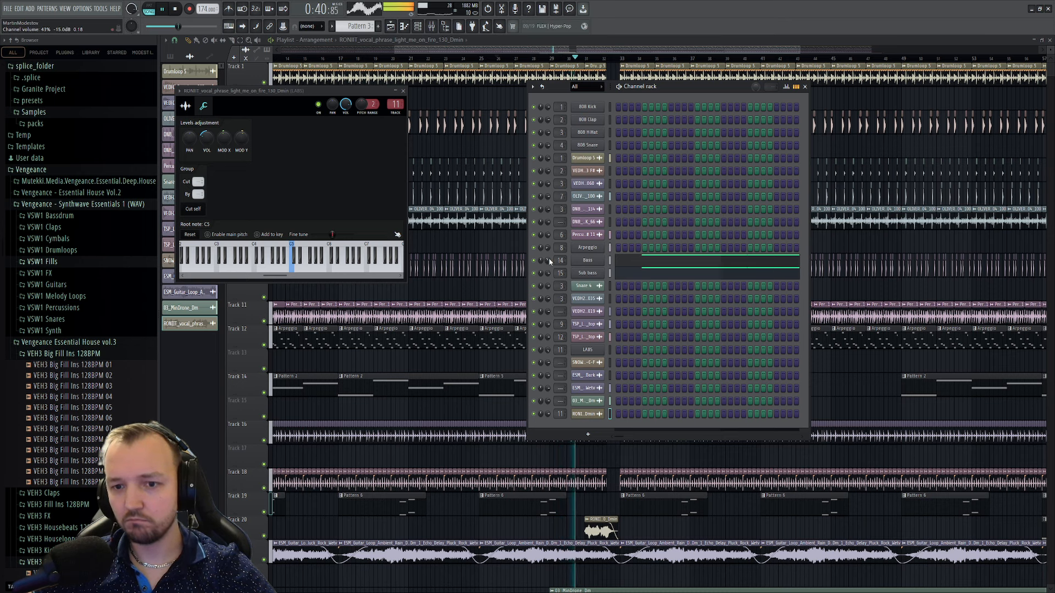
- Paint two more Pattern 3 clips on Track 14 at bars 37 and 41
left_click(872, 378)
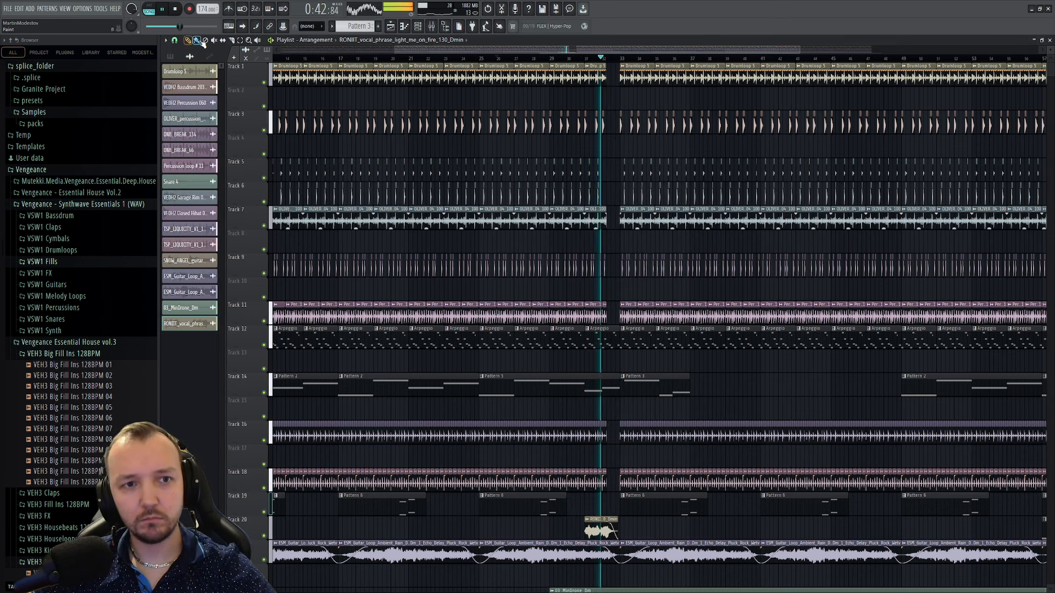
left_click(666, 385)
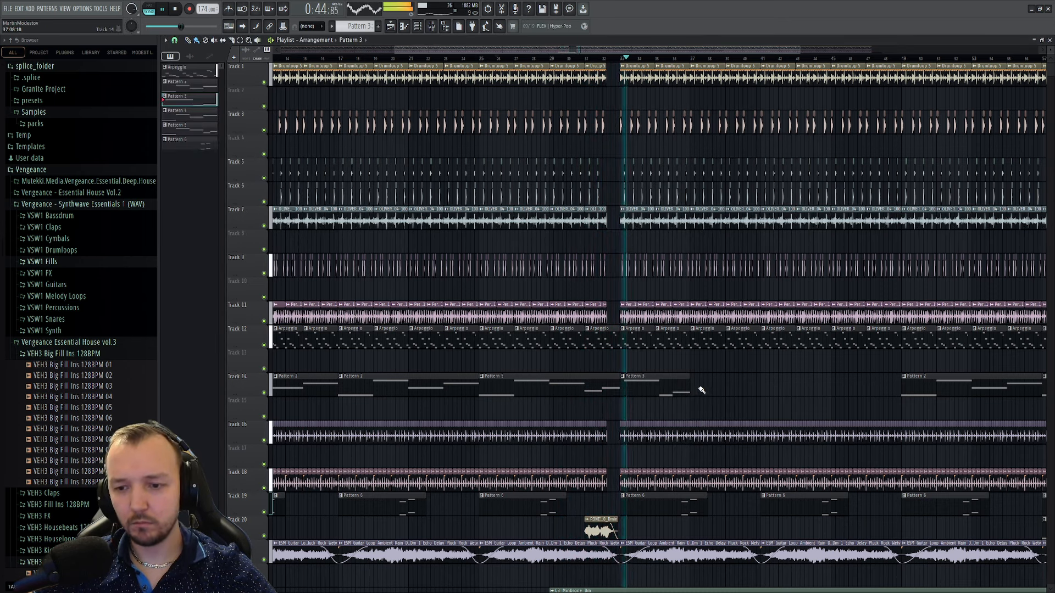
left_click(700, 388)
left_click(766, 387)
- Delete the Track 21 guitar loops from bar 33 to 49 and the Track 12 arpeggio clips from bar 33 to 41
right_click(687, 552)
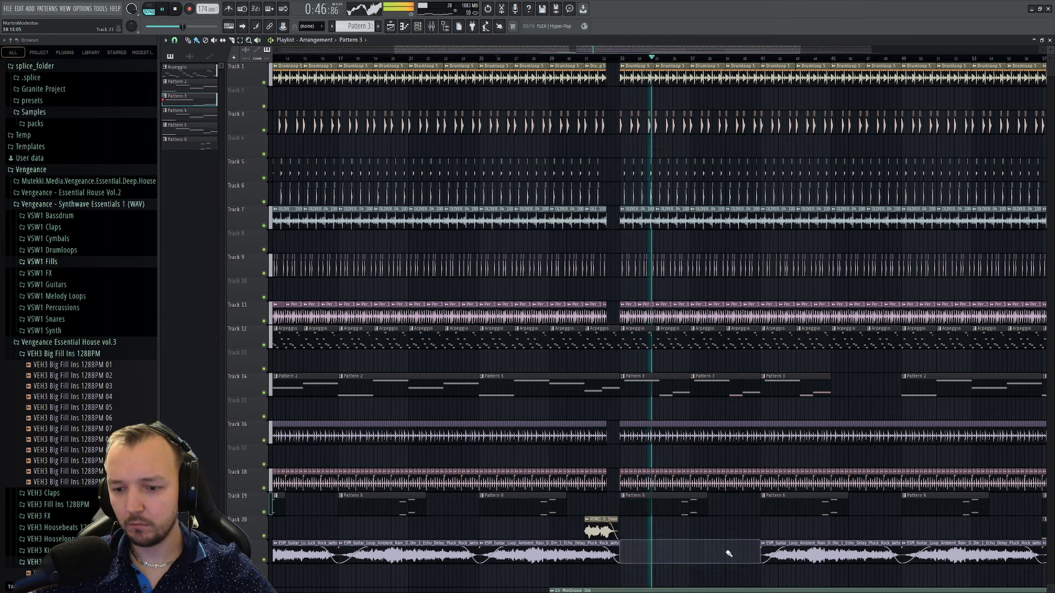
right_click(781, 544)
right_click(645, 344)
scroll(780, 453, "down", 3)
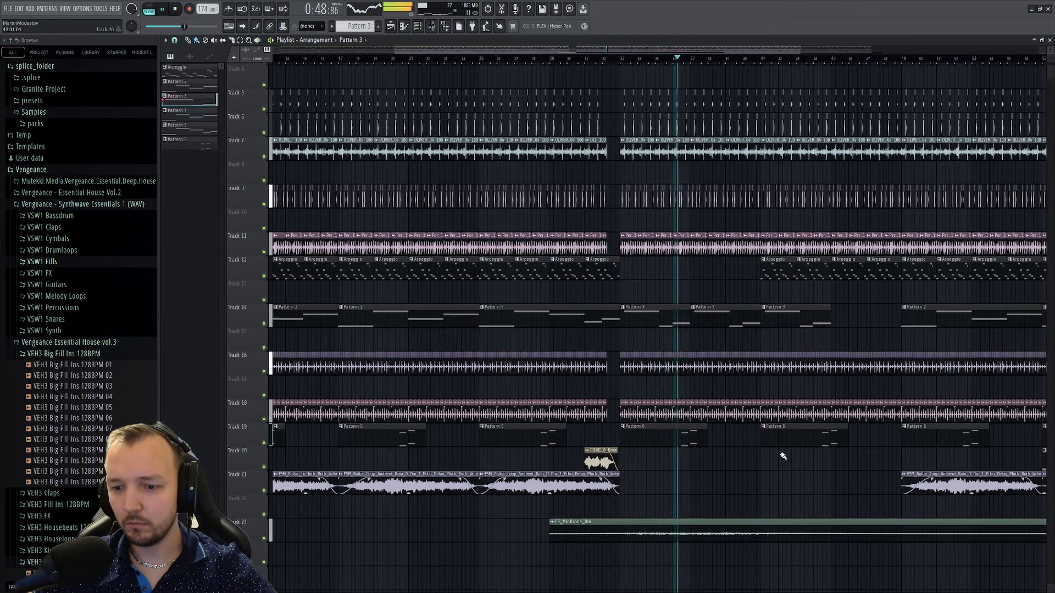
- Put the guitar loop back on Track 21 at bars 33 and 41, and delete the arpeggio clips from bar 41 to 49
left_click(921, 486)
left_click(627, 484)
left_click(766, 484)
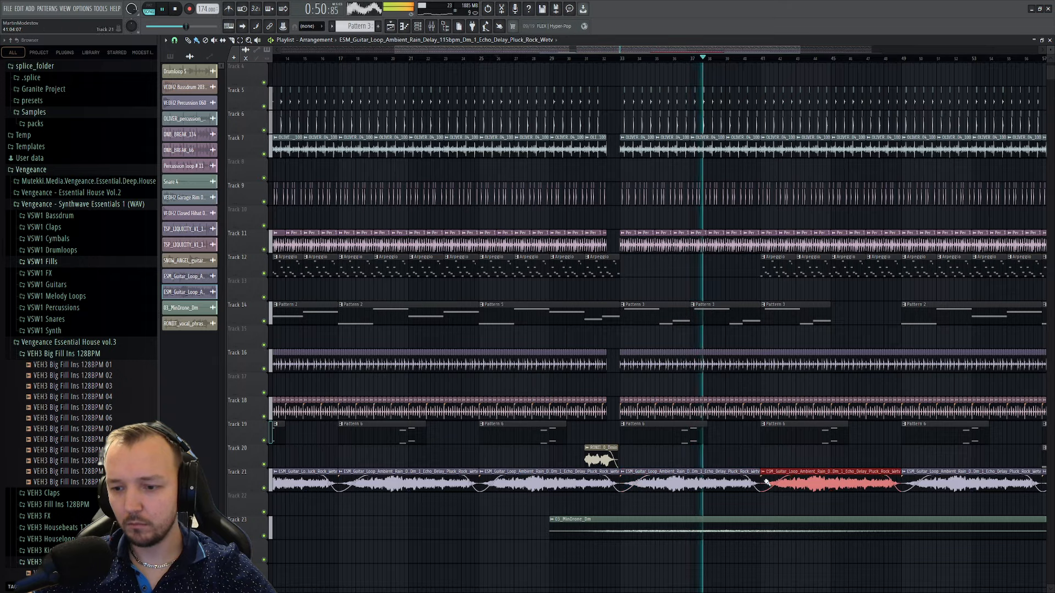
right_click(880, 266)
scroll(810, 379, "down", 2)
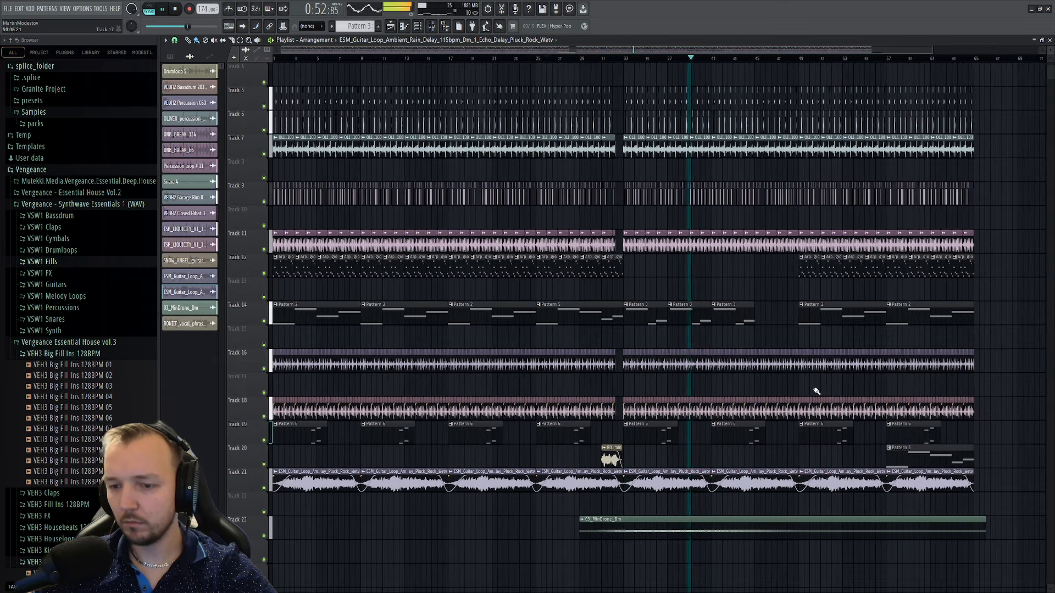
- Stop playback and open the bass notes of the Pattern 3 clip at bar 37 on Track 14
scroll(815, 389, "up", 2)
left_click(680, 291)
right_click(684, 291)
left_click(694, 311)
key("space")
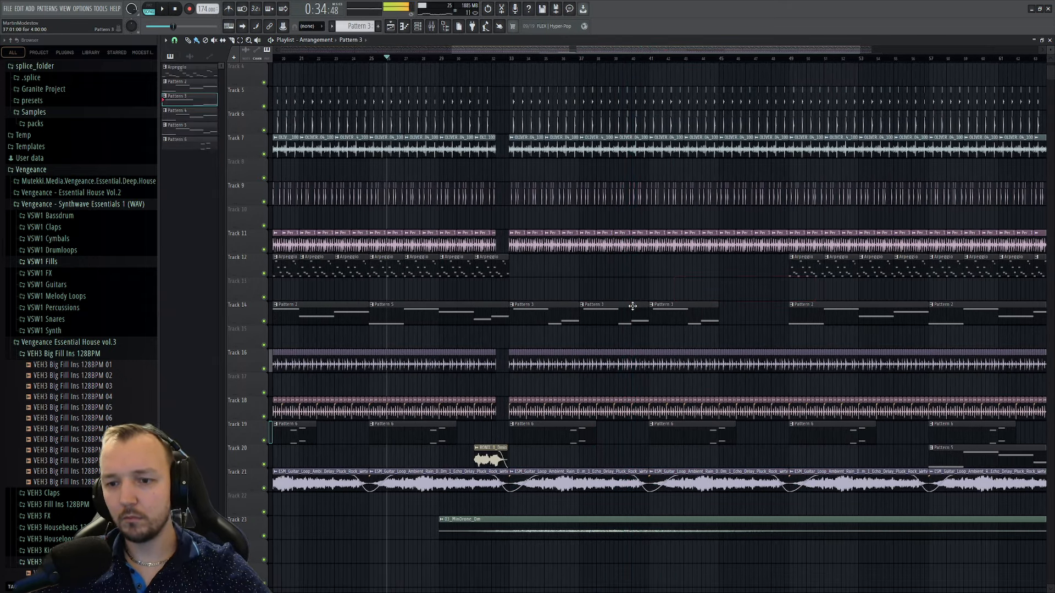
double_click(631, 309)
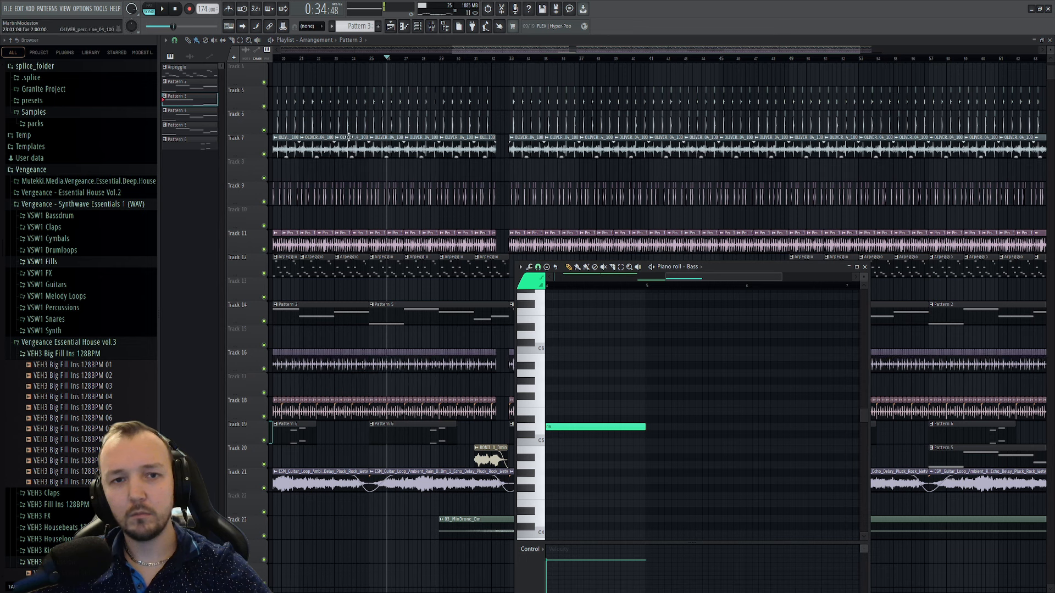
- In a Pattern 4 copy of Pattern 3, shorten the sub bass's final D5 note and add a short C6 ending at bar 5
left_click(391, 126)
left_click(418, 26)
left_click(708, 267)
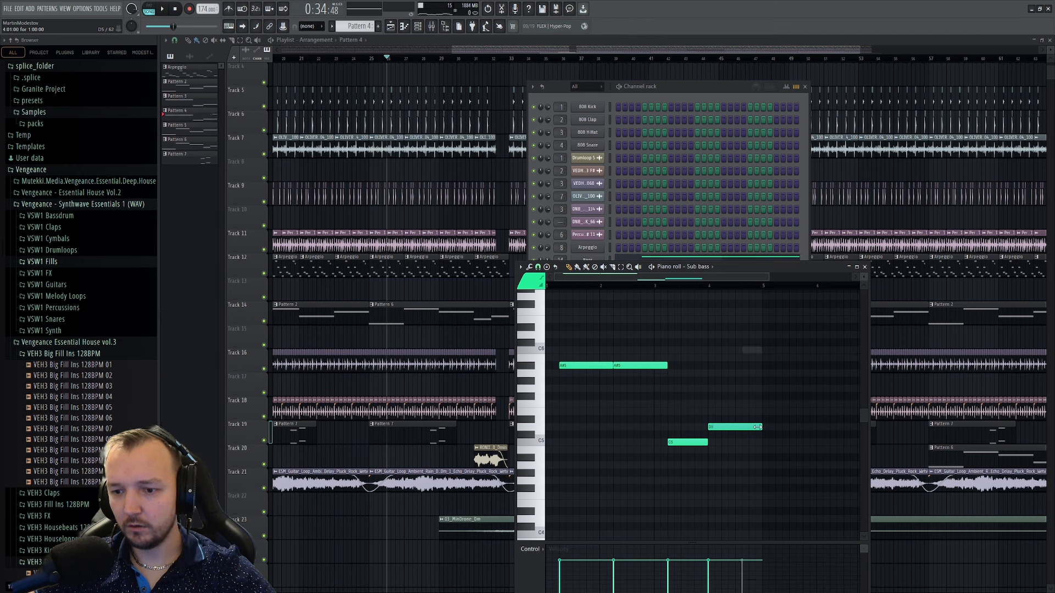
key("space")
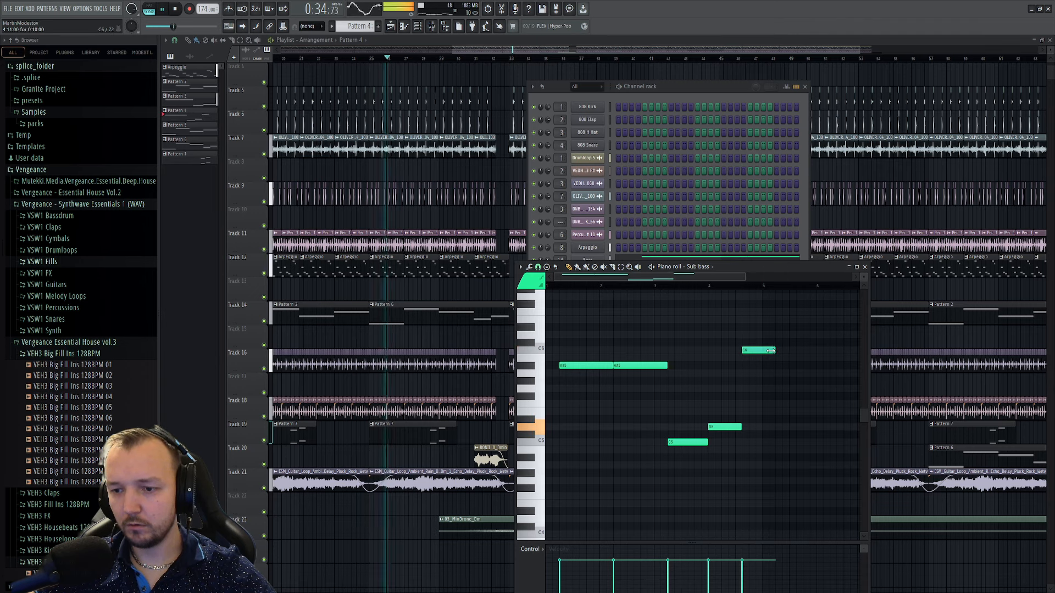
left_click_drag(773, 351, 764, 352)
key("space")
right_click(899, 342)
scroll(899, 343, "down", 3)
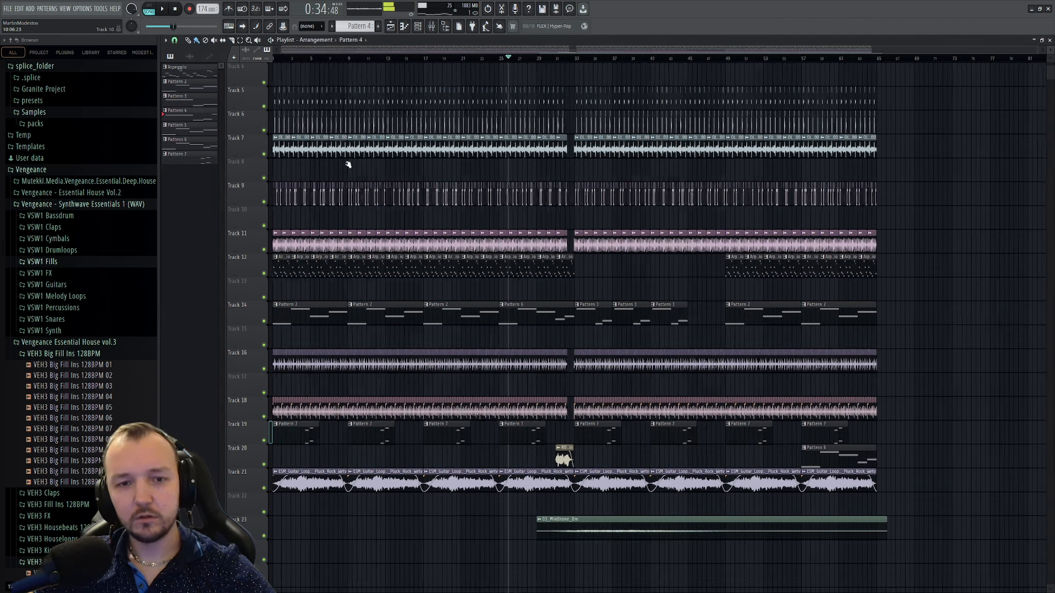
- Delete the four guitar loop clips on Track 21 from bar 33 to 65
scroll(348, 162, "up", 3)
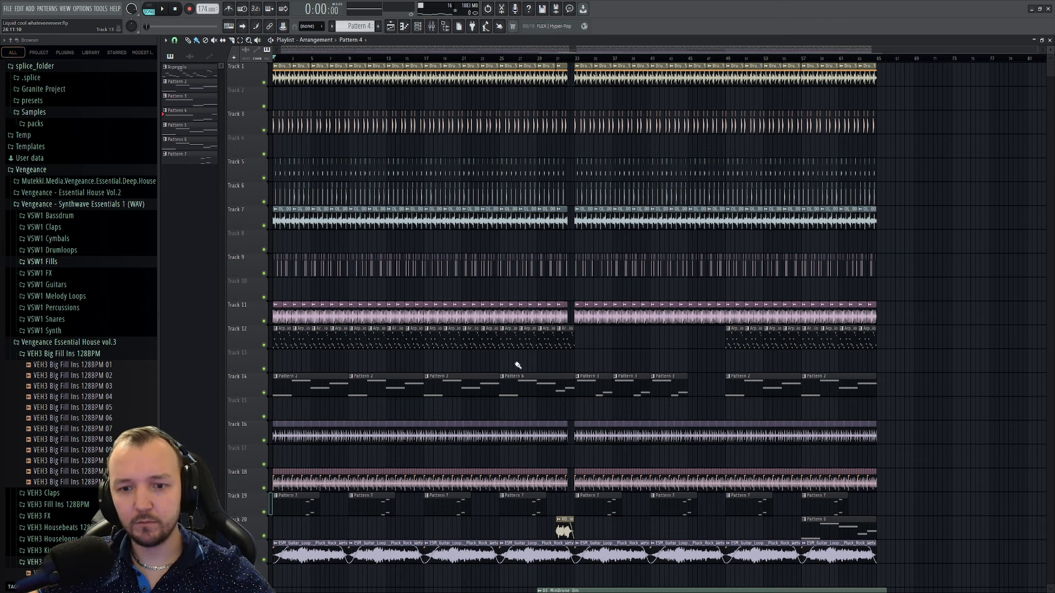
scroll(331, 306, "down", 5)
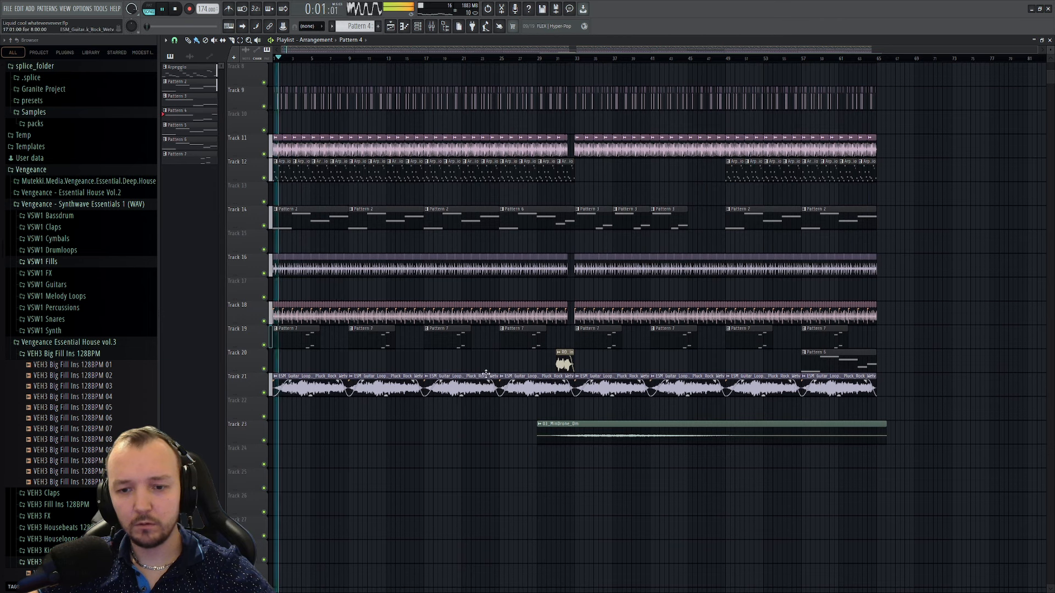
right_click(615, 386)
right_click(688, 388)
right_click(763, 388)
right_click(838, 389)
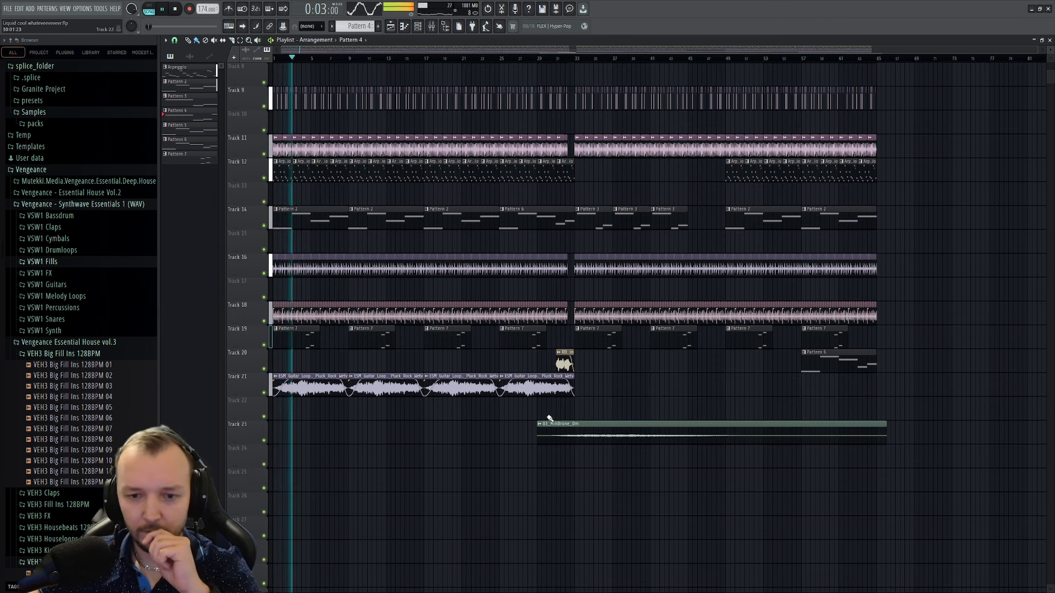
- Place a 03_MinDrone_Dm clip on Track 24 at bar 1 and move the four remaining guitar loops to Track 25 at bar 33
left_click(598, 426)
left_click(280, 455)
left_click_drag(596, 373, 611, 476)
double_click(611, 476)
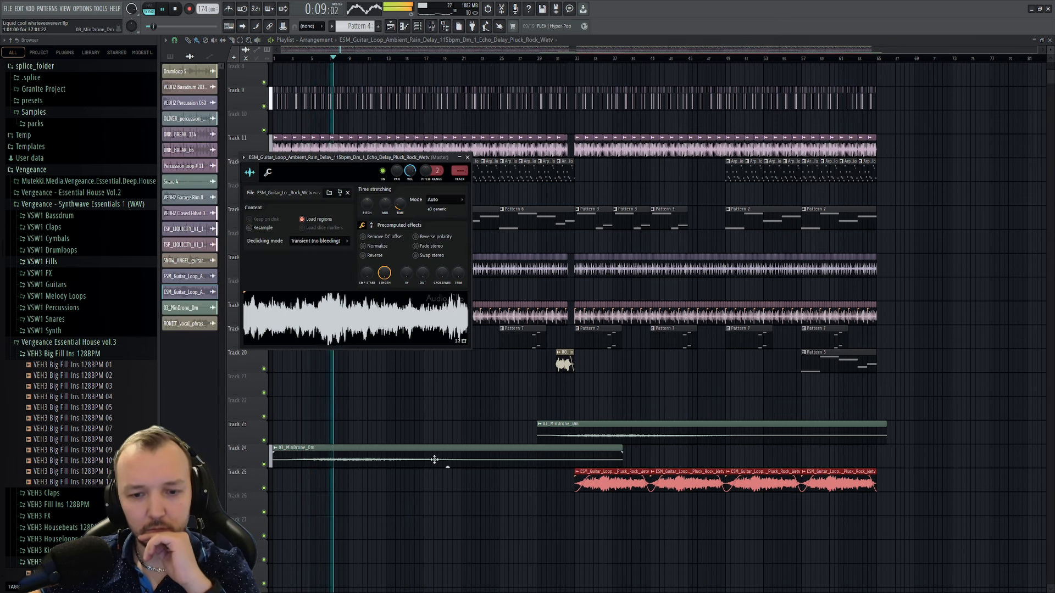
- Trim the Track 24 drone to end at bar 21 with a fade-out, and replace the other drone with its copy on Track 22 at bar 17
left_click_drag(570, 432, 463, 395)
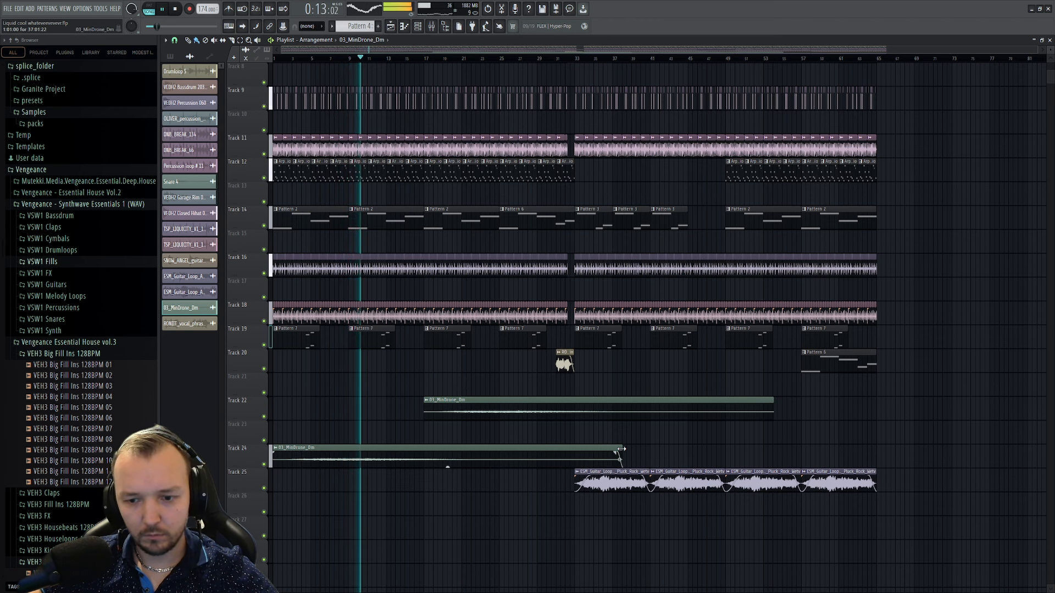
left_click_drag(623, 455, 423, 453)
left_click_drag(773, 404, 608, 405)
right_click(572, 403)
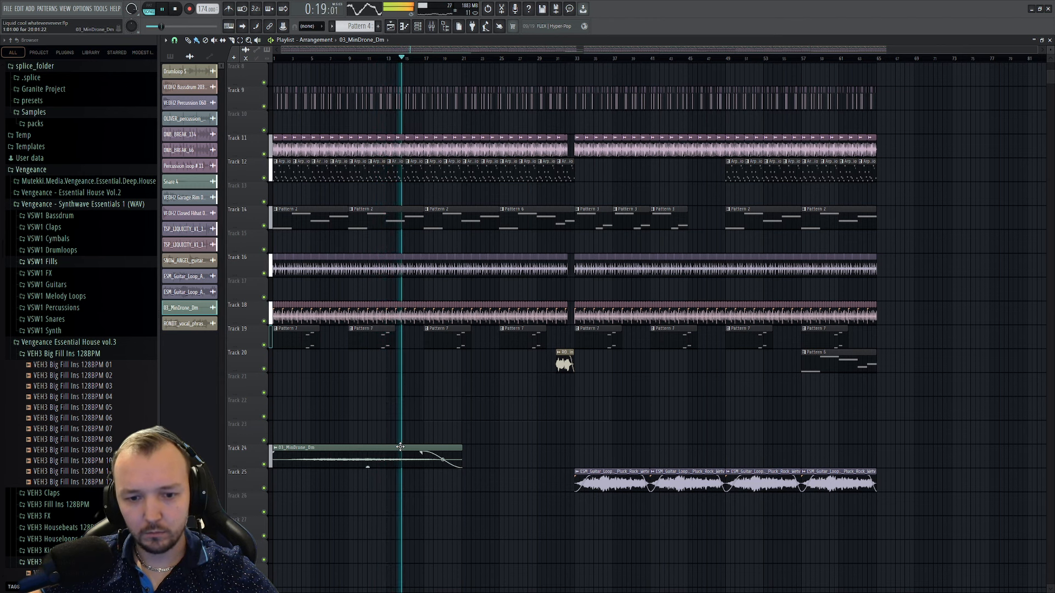
mouse_move(398, 449)
left_mouse_down()
mouse_move(558, 404)
mouse_move(547, 396)
left_mouse_up()
- Set the drone sample's volume multiplier to 92% (-1.9 dB)
double_click(459, 412)
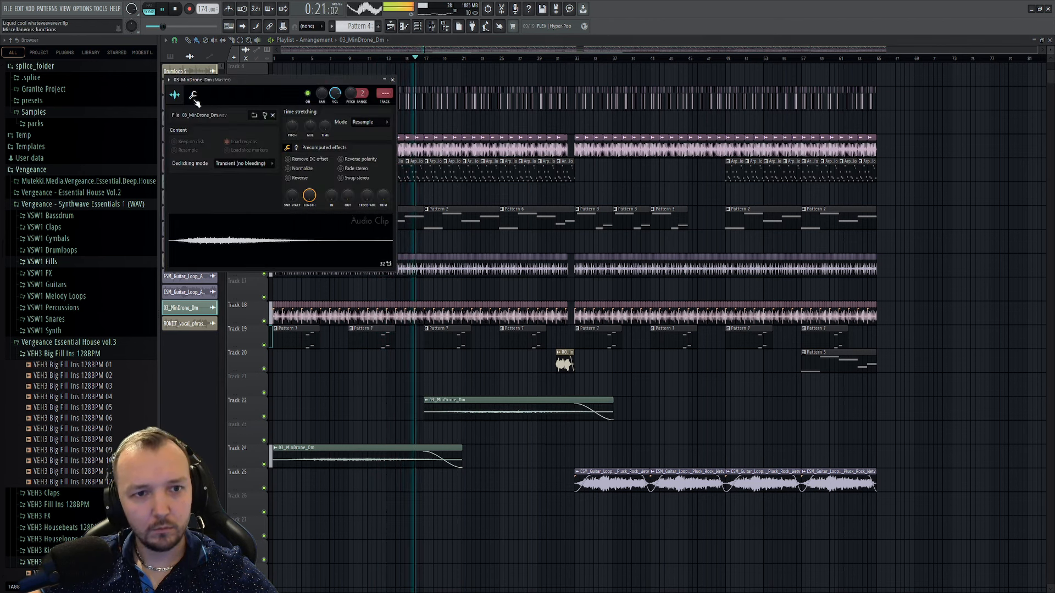
left_click(193, 94)
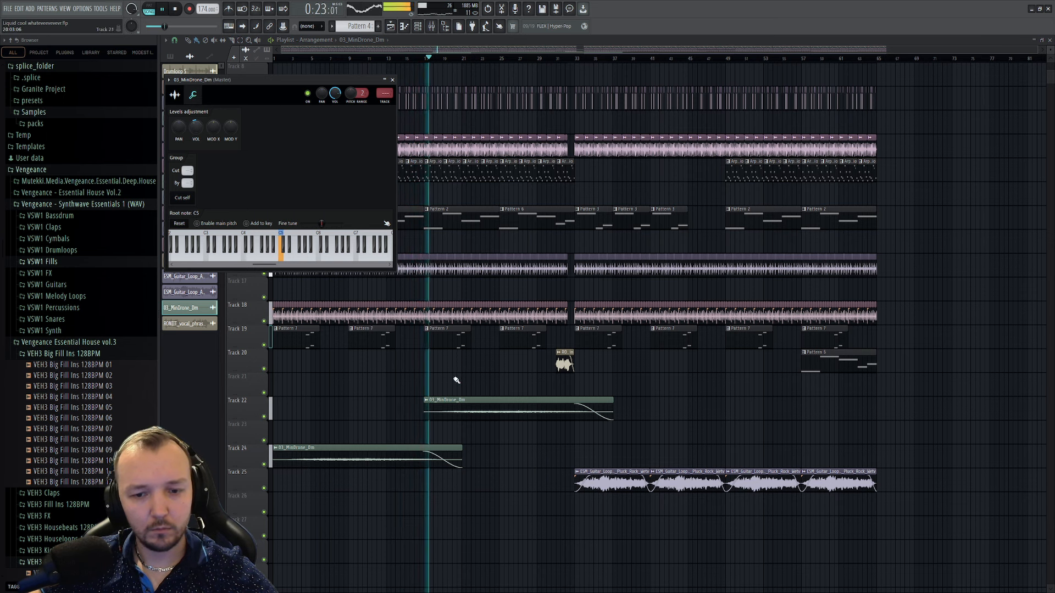
key("Escape")
left_click_drag(665, 374, 354, 469)
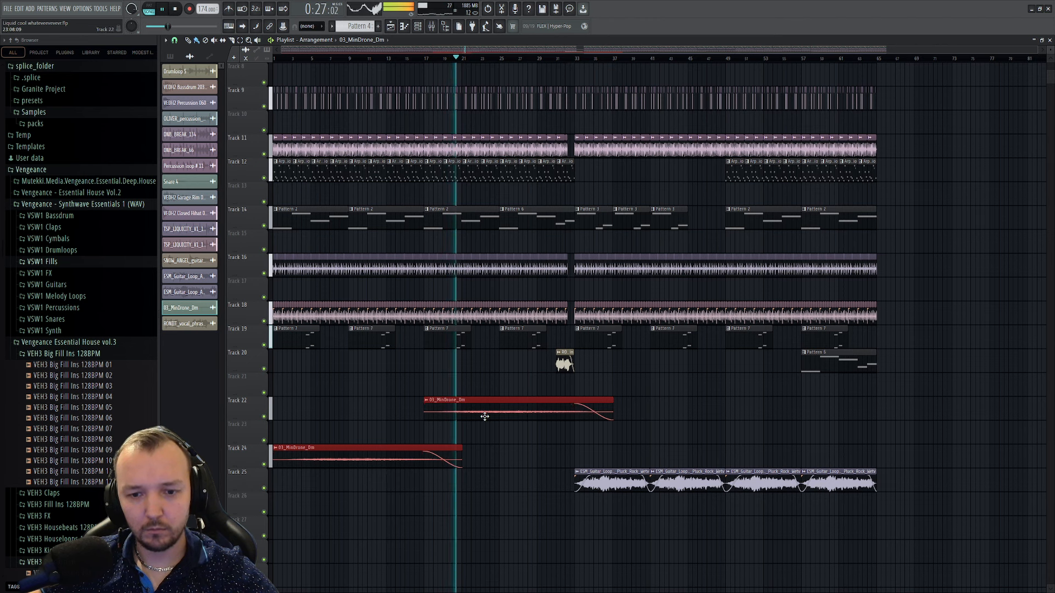
double_click(485, 416)
scroll(196, 130, "down", 2)
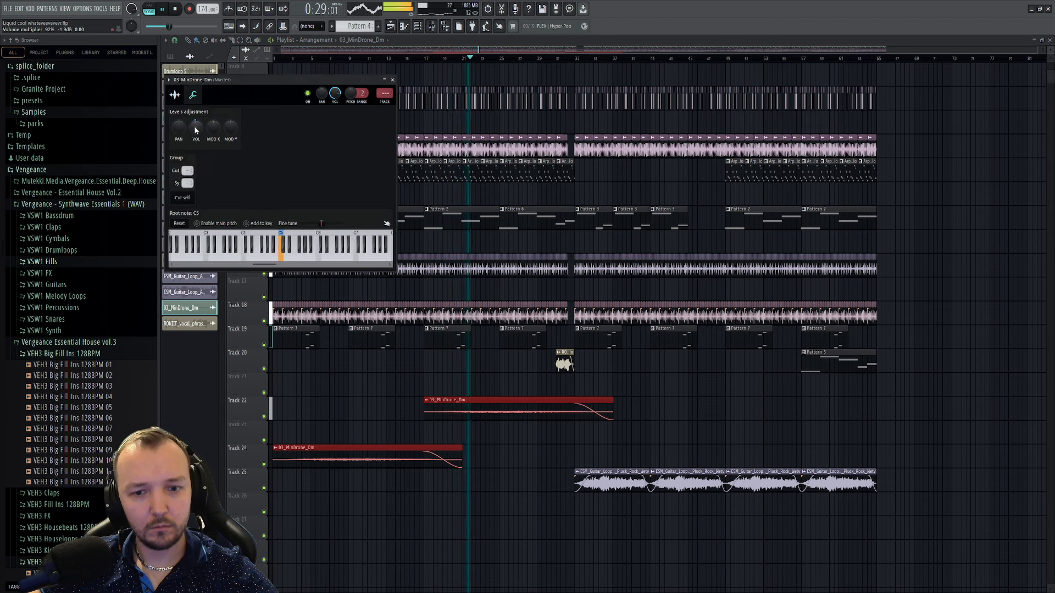
left_click(687, 404, "ctrl")
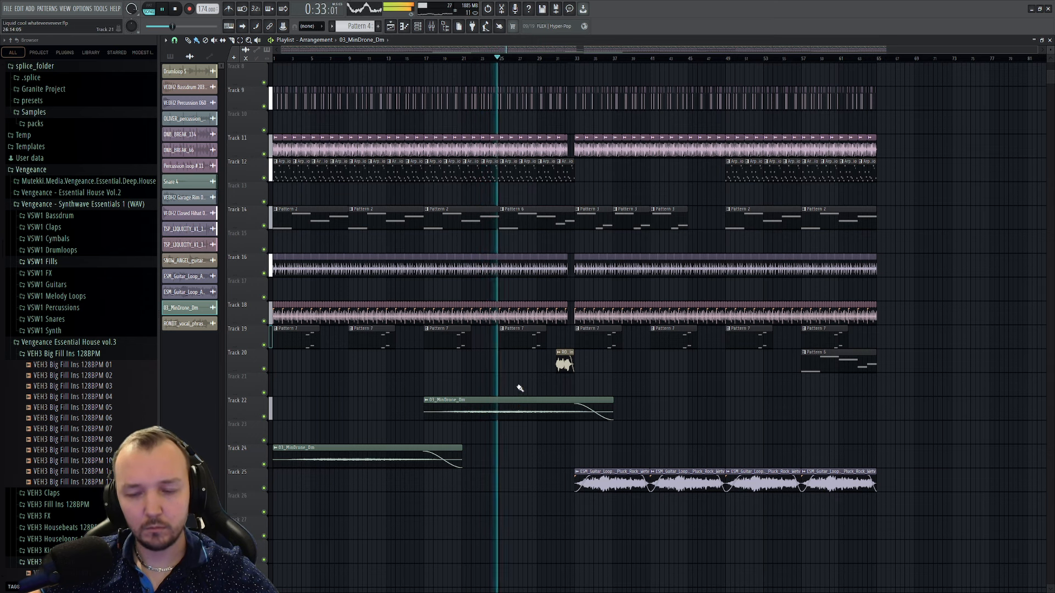
double_click(483, 407)
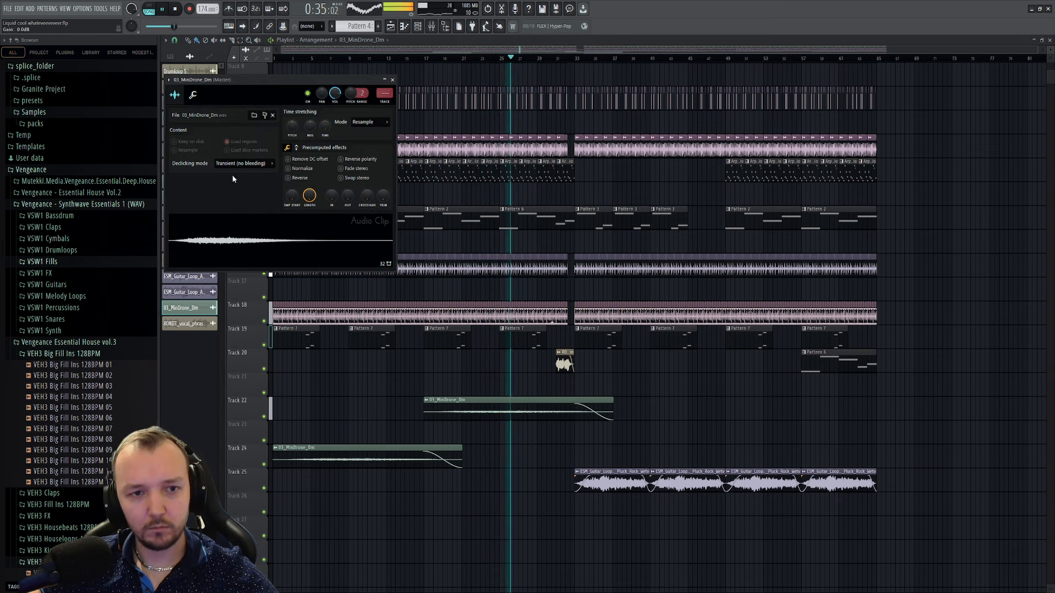
left_click(192, 95)
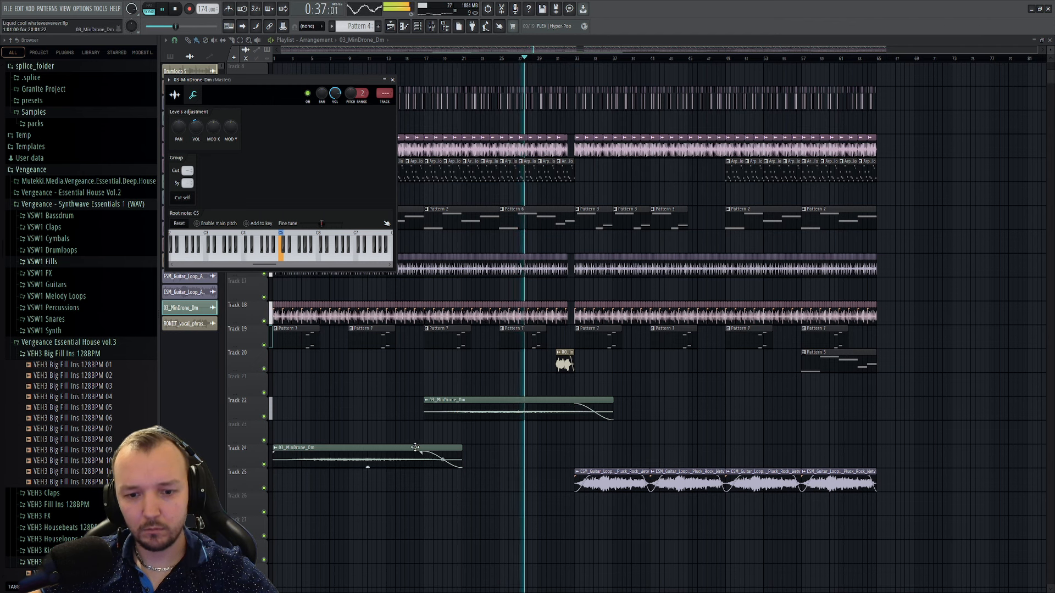
- Move the Track 24 drone to Track 23 and duplicate both drone clips at bars 33 and 49
left_click_drag(414, 448, 416, 426)
left_click_drag(640, 401, 434, 428)
left_click_drag(364, 424, 666, 420)
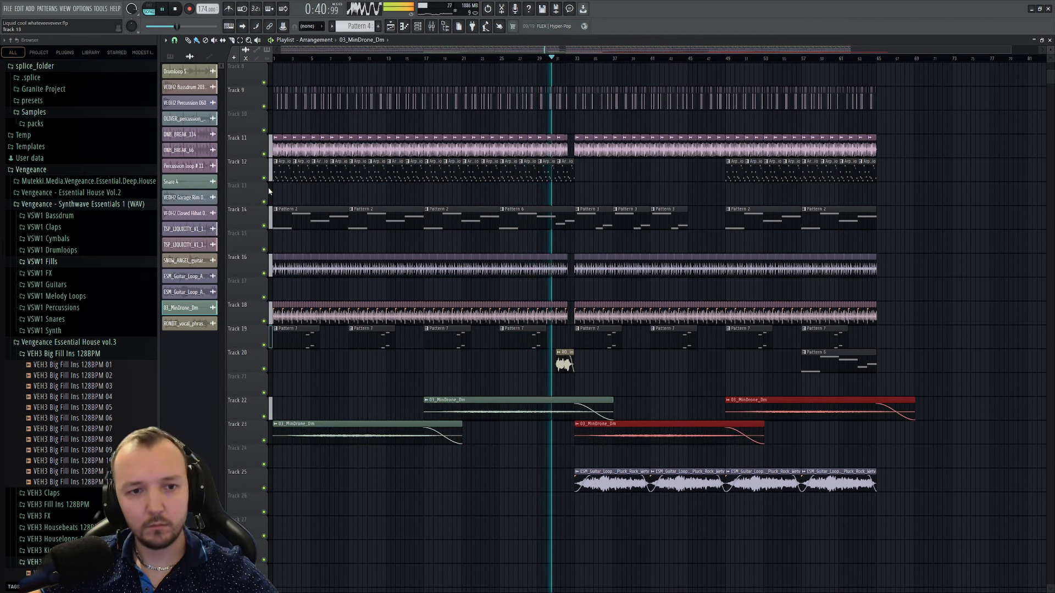
- Set the vocal phrase's volume multiplier to 49% (-13.1 dB)
double_click(565, 363)
left_click(205, 107)
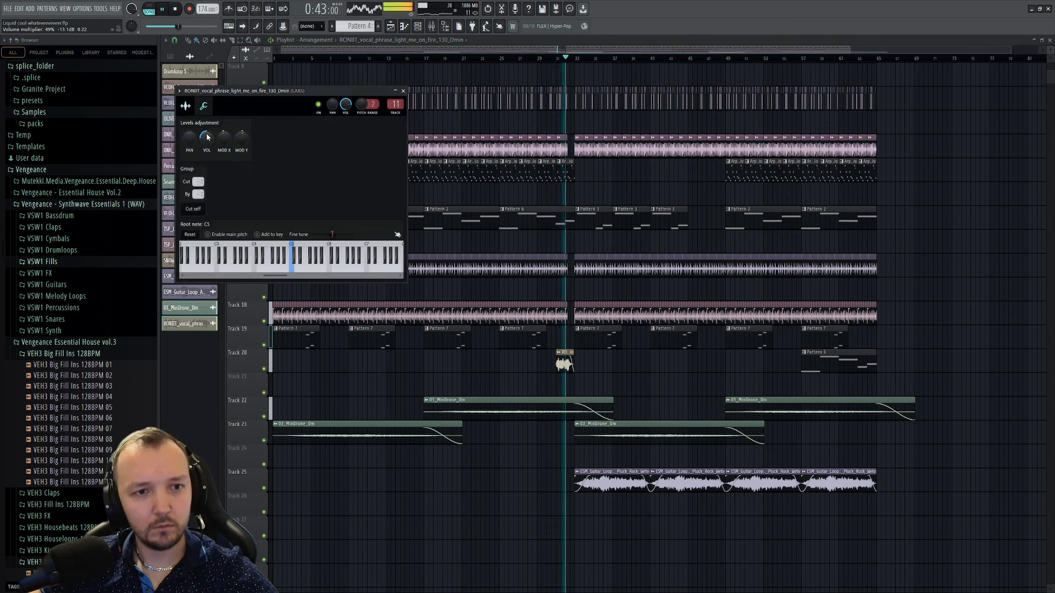
key("Escape")
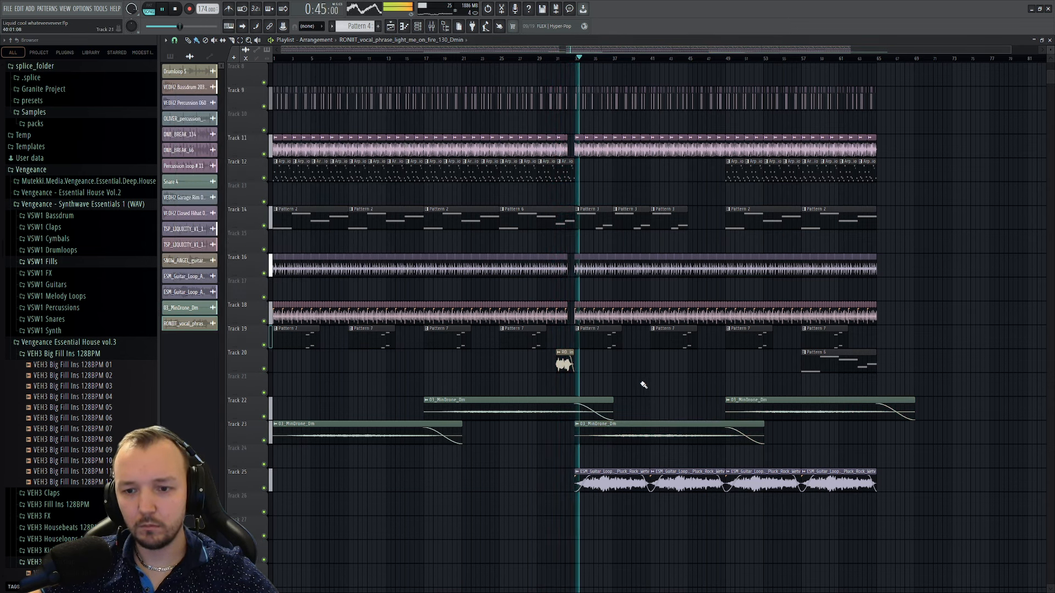
- Set the Track 25 guitar loop's volume multiplier to 45% (-14.9 dB)
scroll(637, 400, "up", 2)
double_click(643, 524)
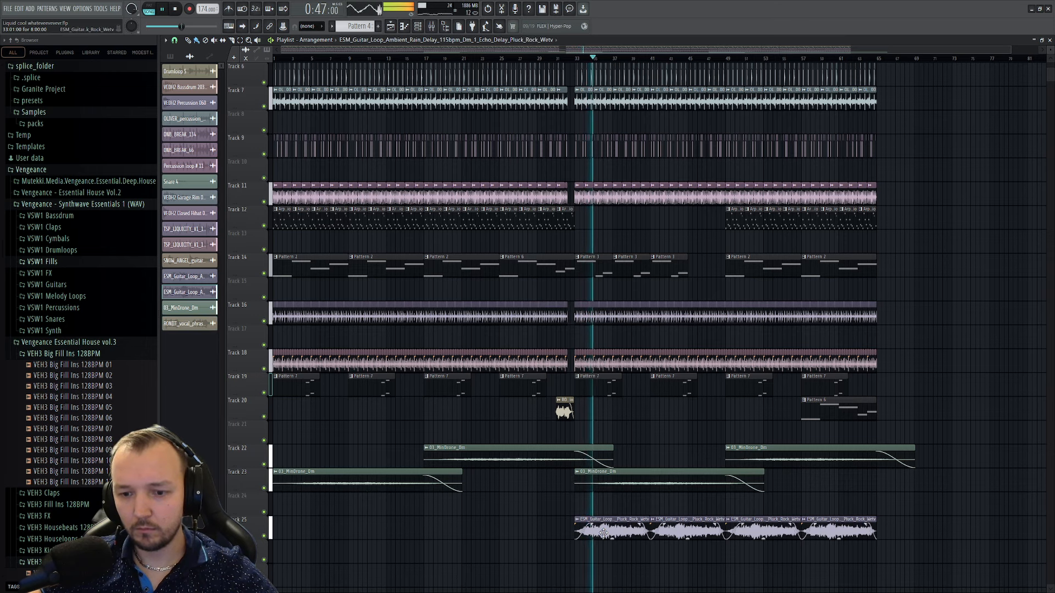
left_click(268, 172)
left_click_drag(267, 201, 268, 208)
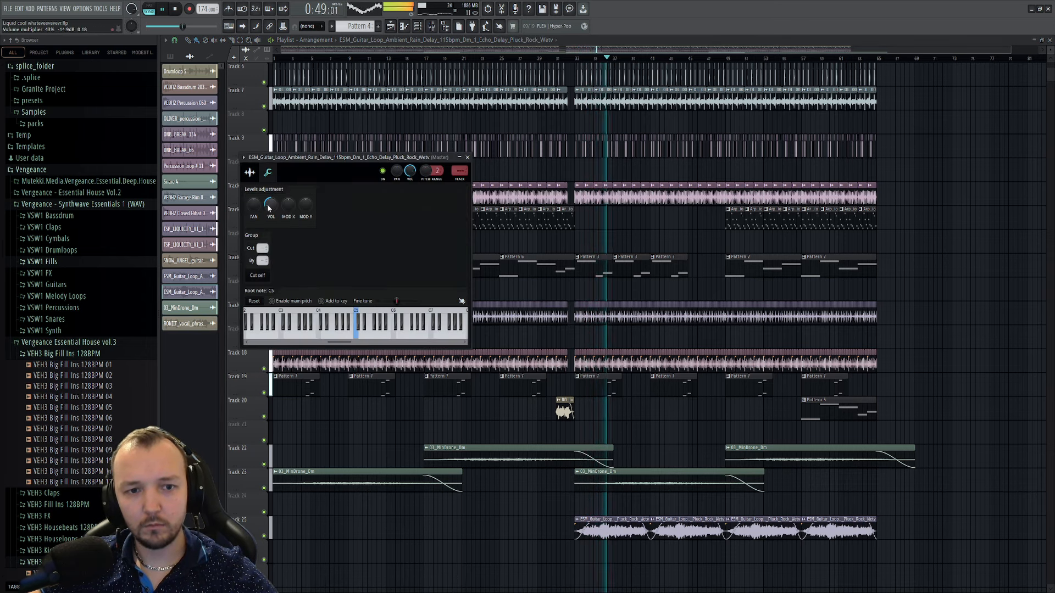
key("Escape")
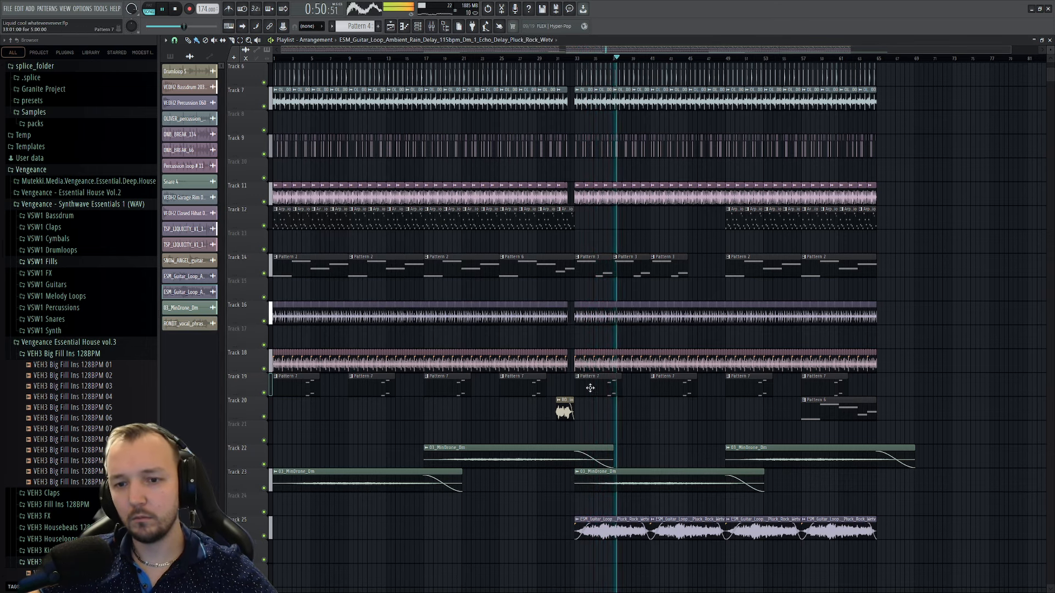
- Fill the gap on Track 12 from bar 33 to 49 with arpeggio clips
left_click(563, 220)
left_click_drag(581, 227, 722, 236)
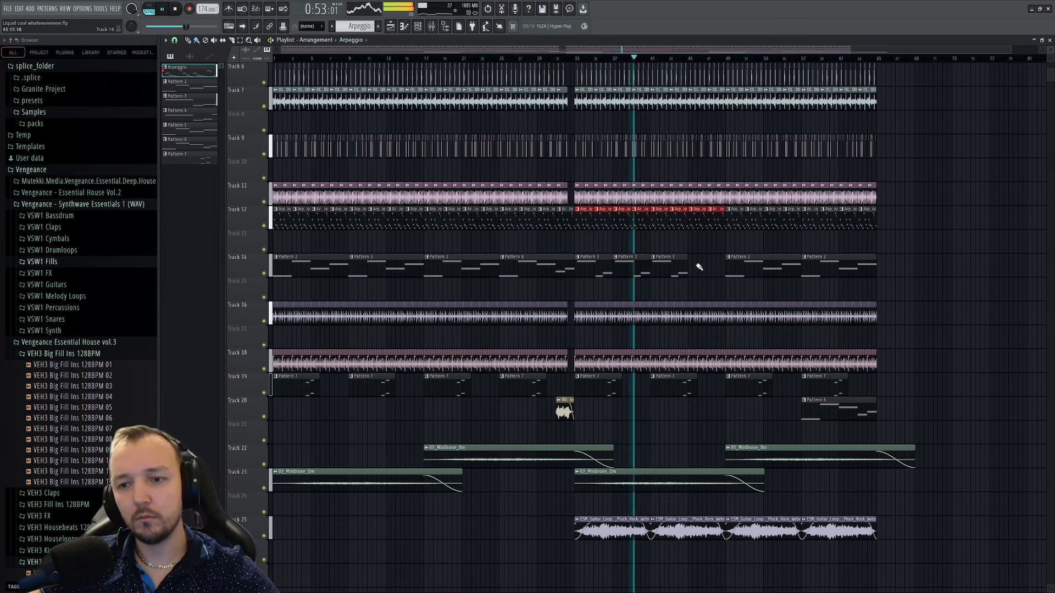
- Add Pattern 3 at bar 45 on Track 14, replace the Pattern 2 clips from bar 49 to 65 with Pattern 3, and stop playback
left_click(681, 268)
left_click(702, 269)
right_click(760, 272)
right_click(841, 276)
left_click_drag(760, 267, 739, 275)
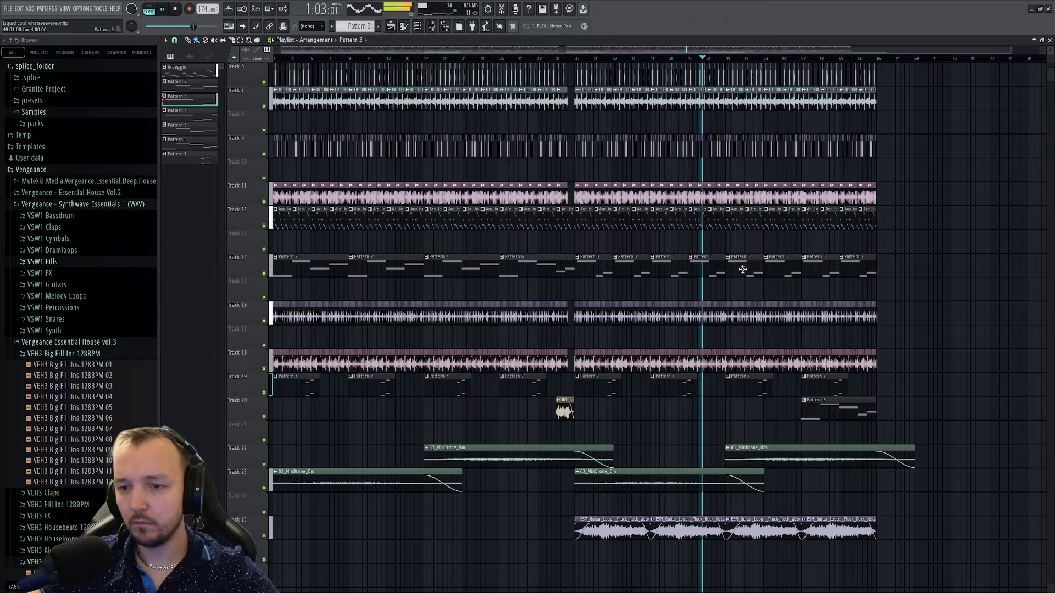
scroll(522, 269, "up", 3)
scroll(677, 269, "down", 2)
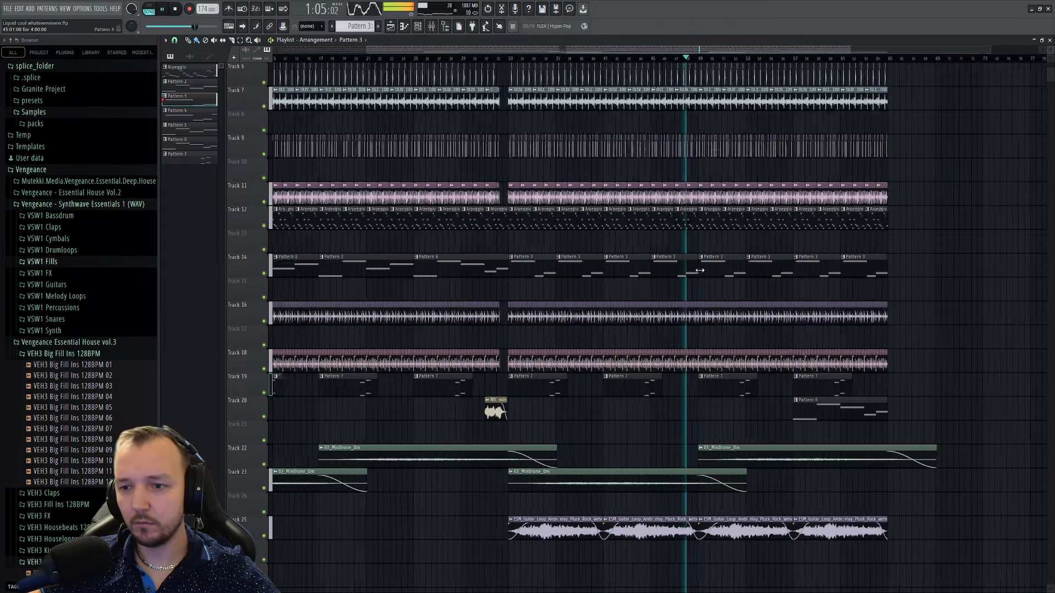
left_click(761, 267, "ctrl")
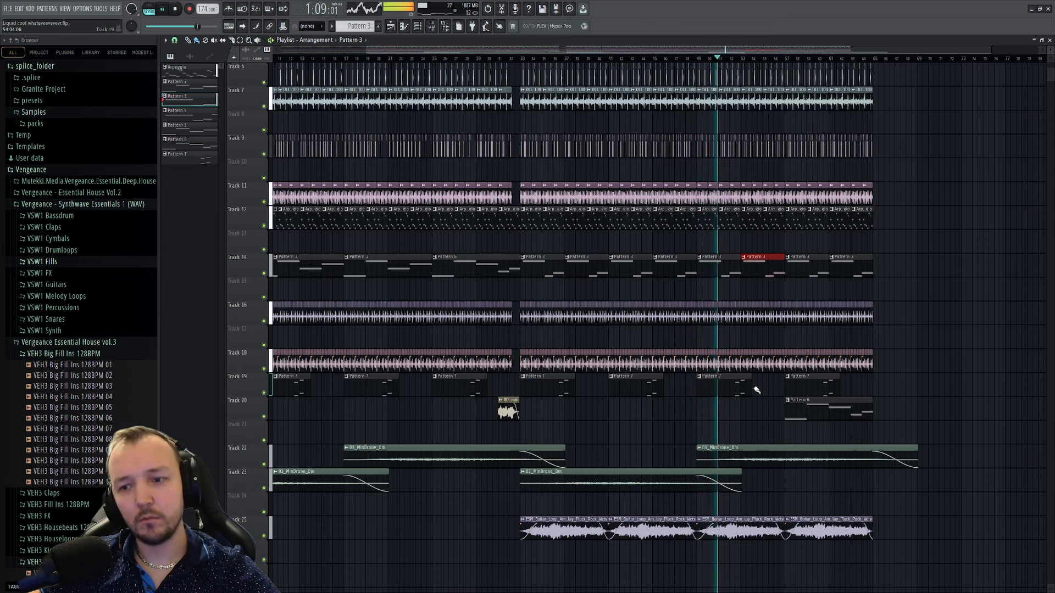
scroll(574, 448, "down", 1)
key("space")
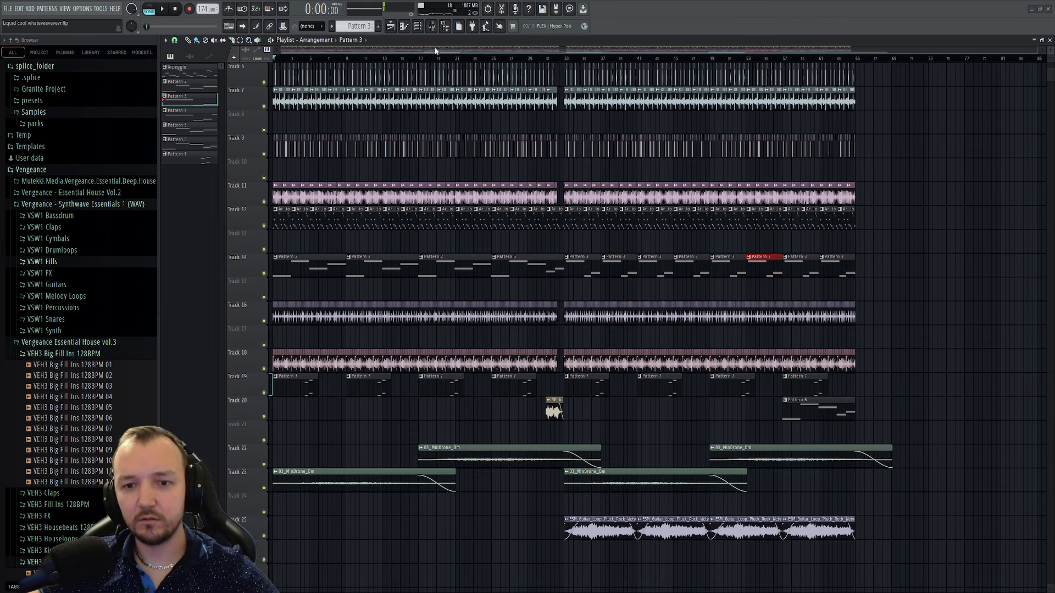
- Open the mixer, restart playback and lower the Master volume to 44% (-14.6 dB)
left_click(432, 27)
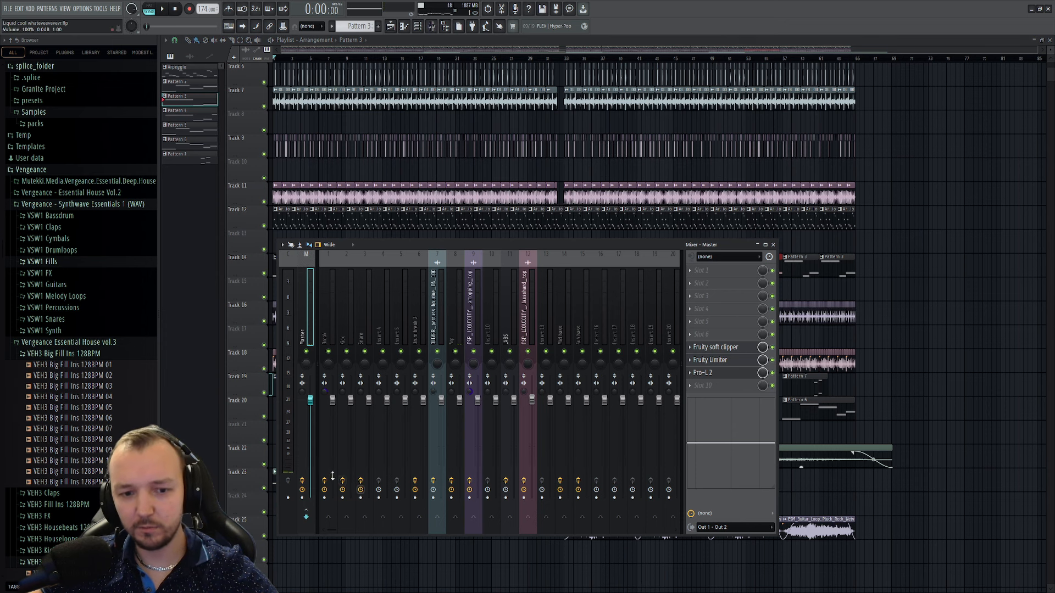
key("space")
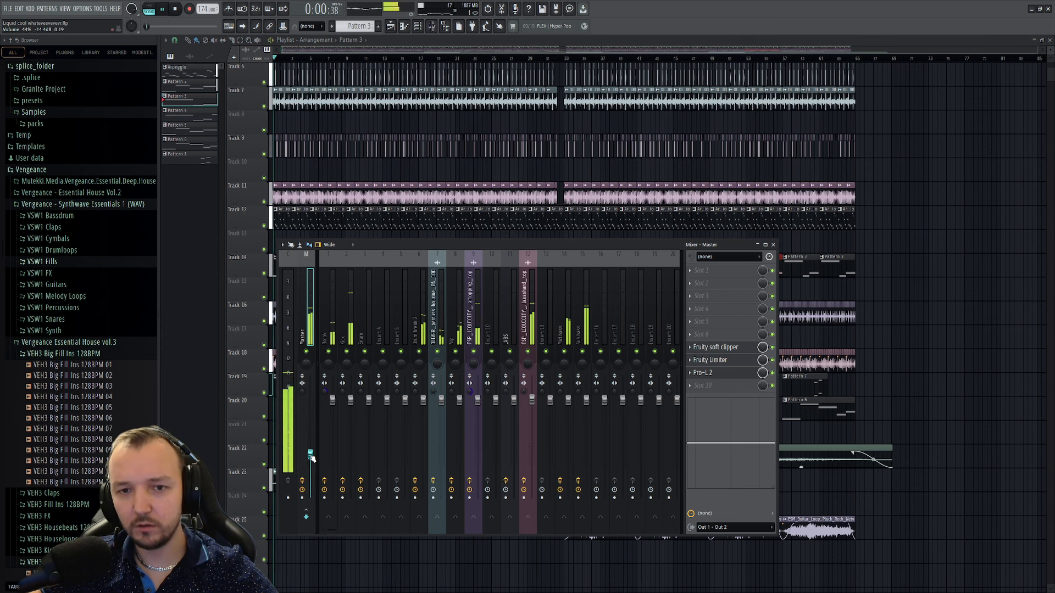
left_click_drag(303, 394, 302, 391)
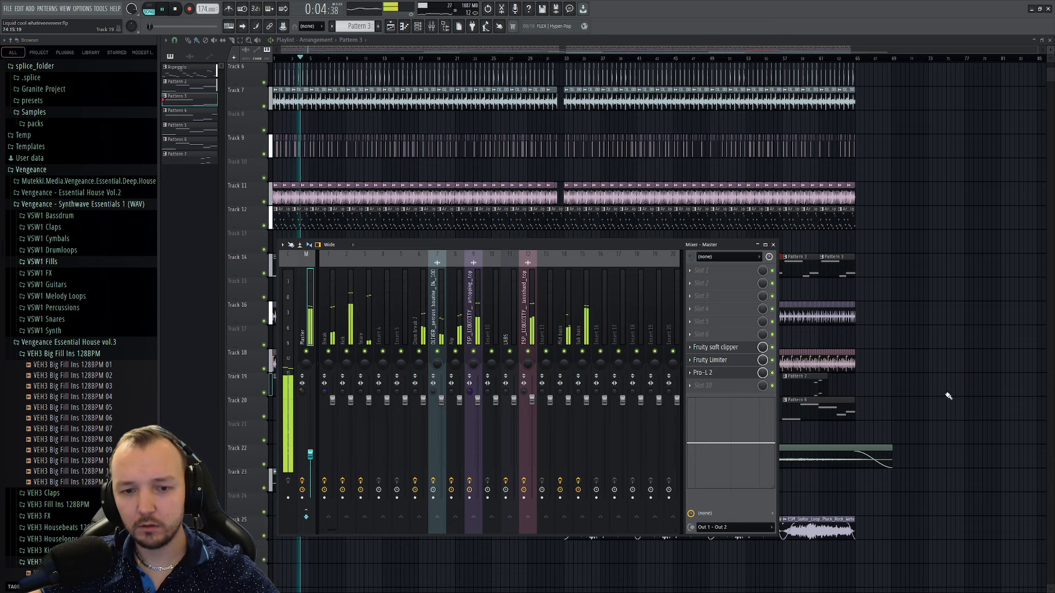
- Open the Snare mixer track's ValhallaRoom and Fruity Limiter, and set the limiter's gain to -2.9 dB
left_click(358, 311)
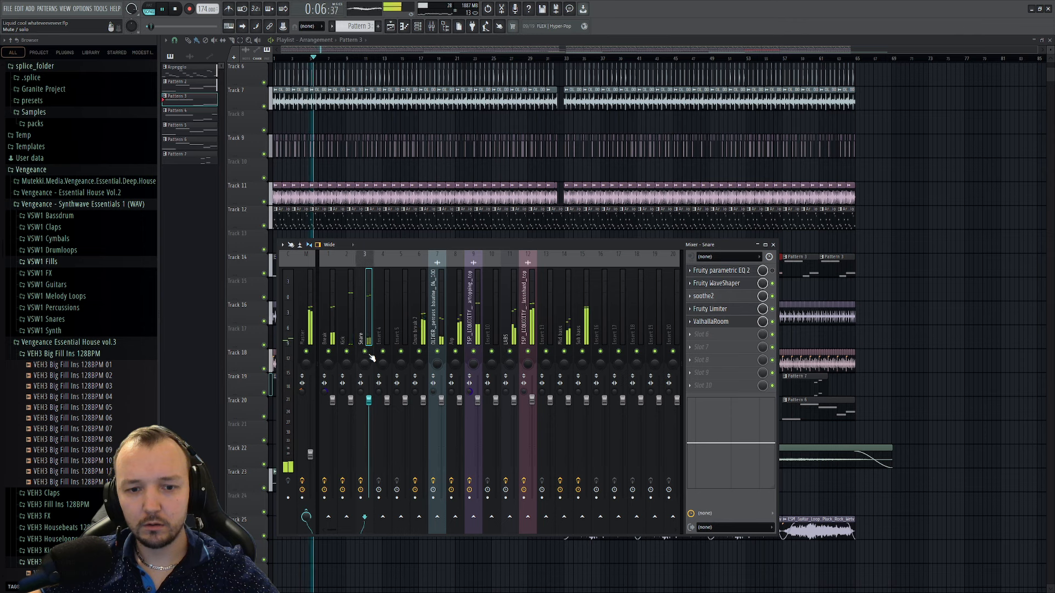
left_click(731, 321)
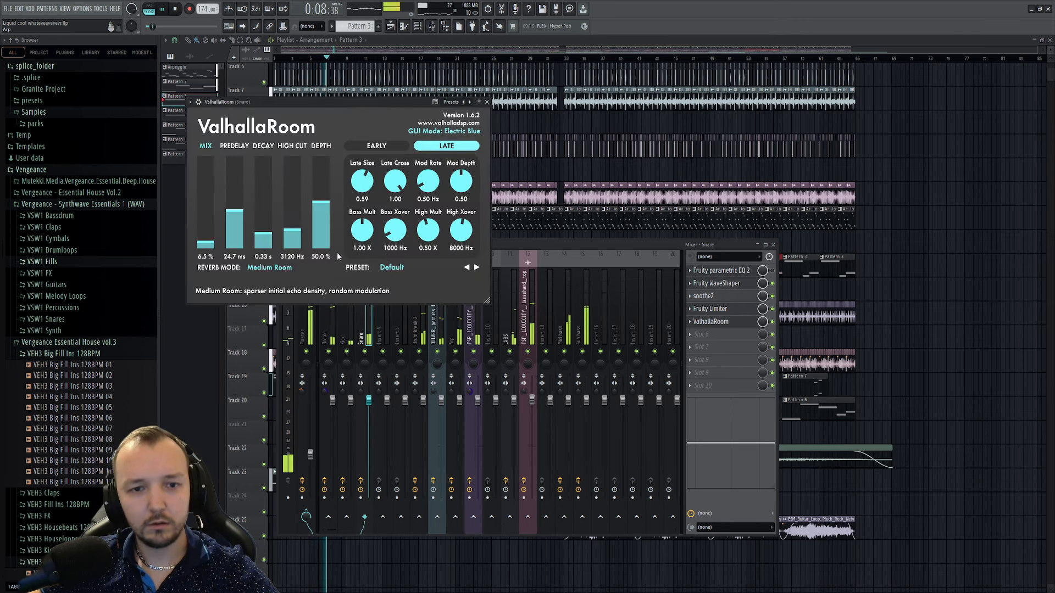
left_click(710, 309)
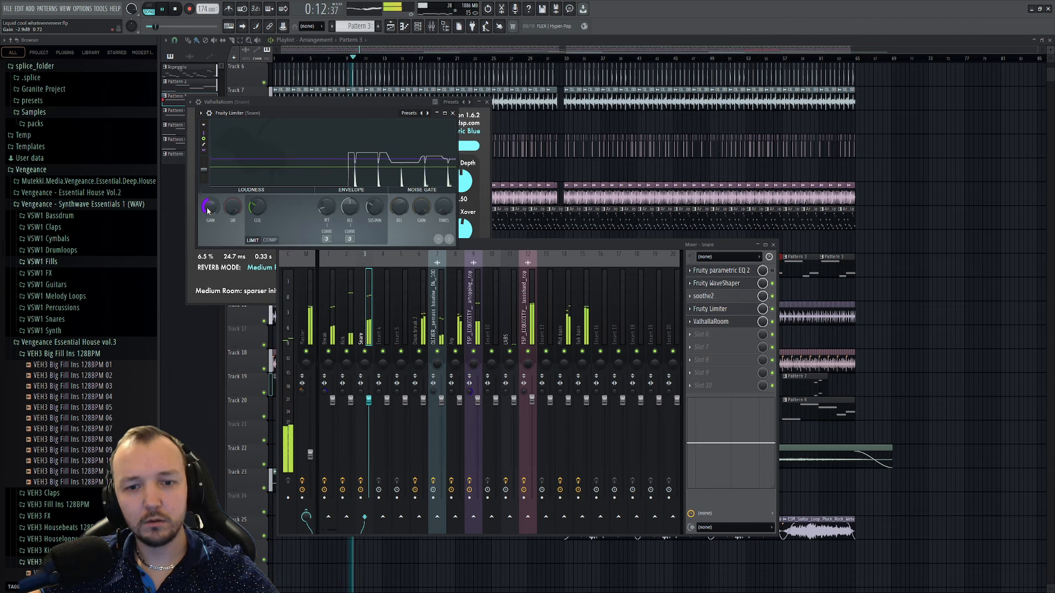
- Set the volume multiplier of Track 16's sugartopping drum loop to 76% (-5.7 dB)
left_click(476, 318)
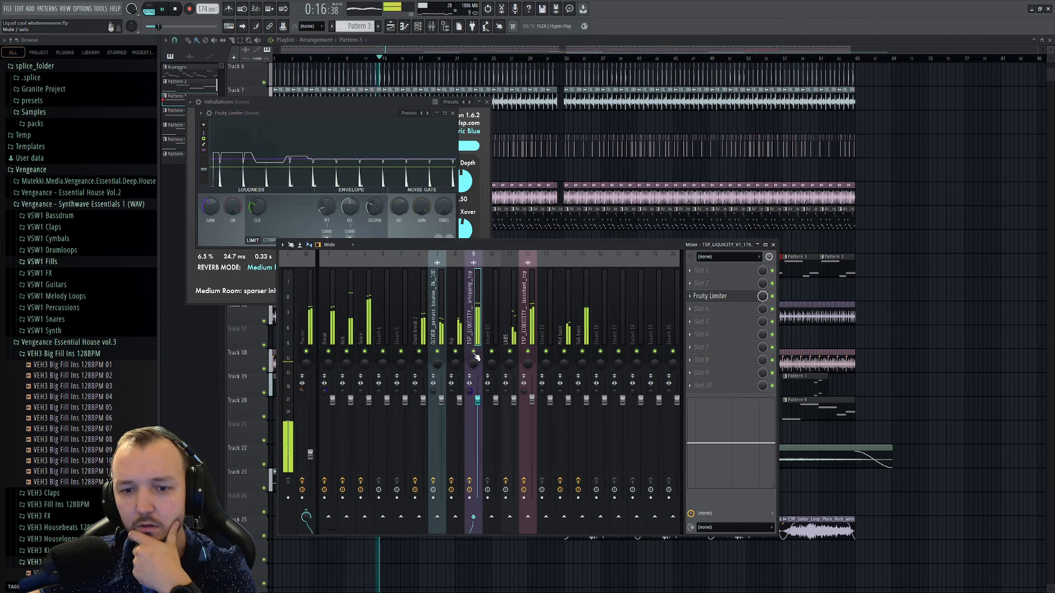
key("F12")
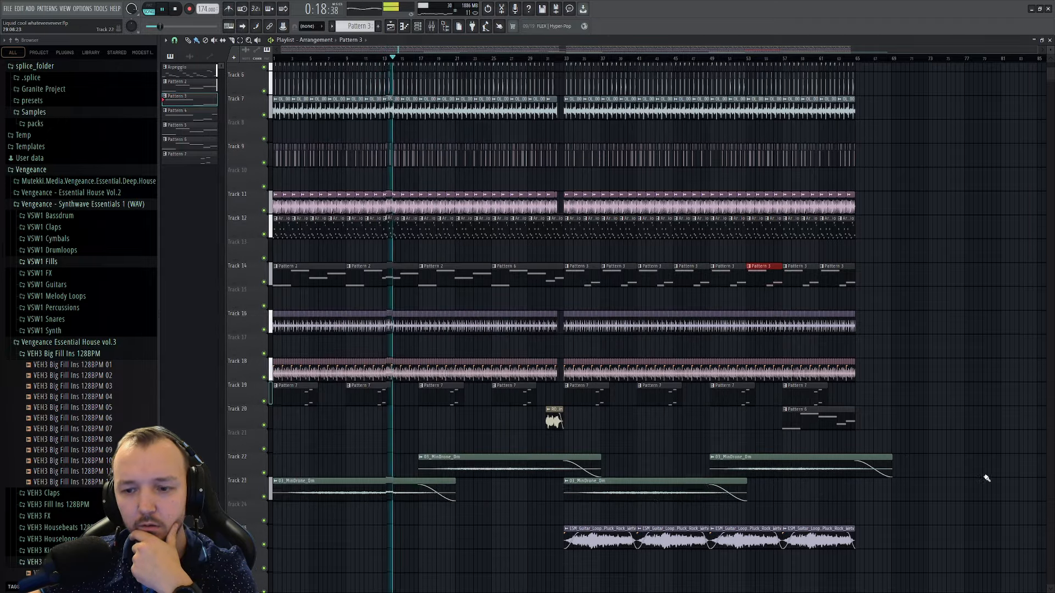
scroll(424, 358, "up", 4, "ctrl")
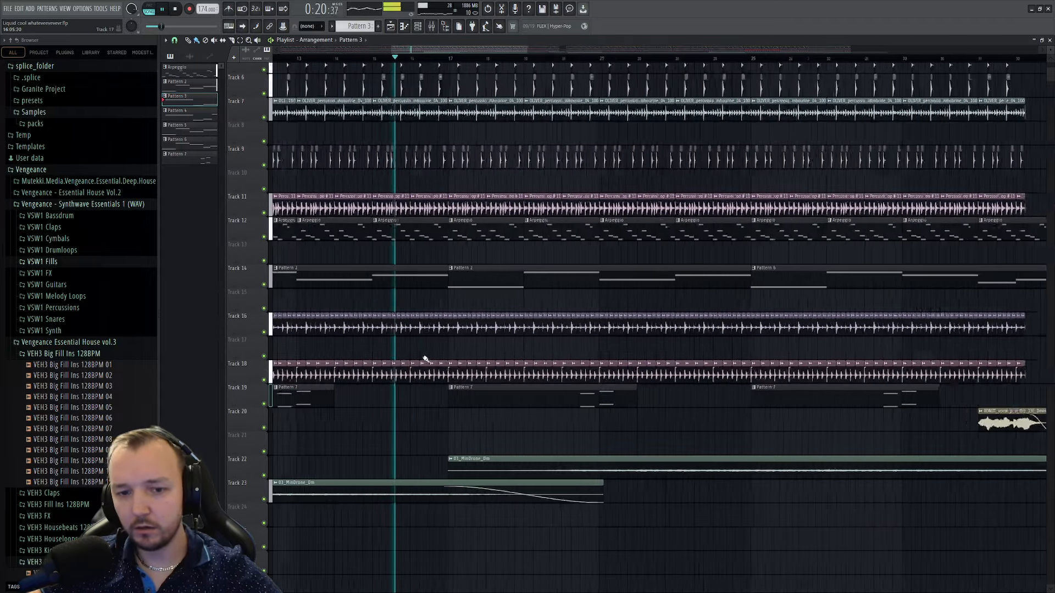
scroll(456, 360, "up", 3, "ctrl")
double_click(440, 325)
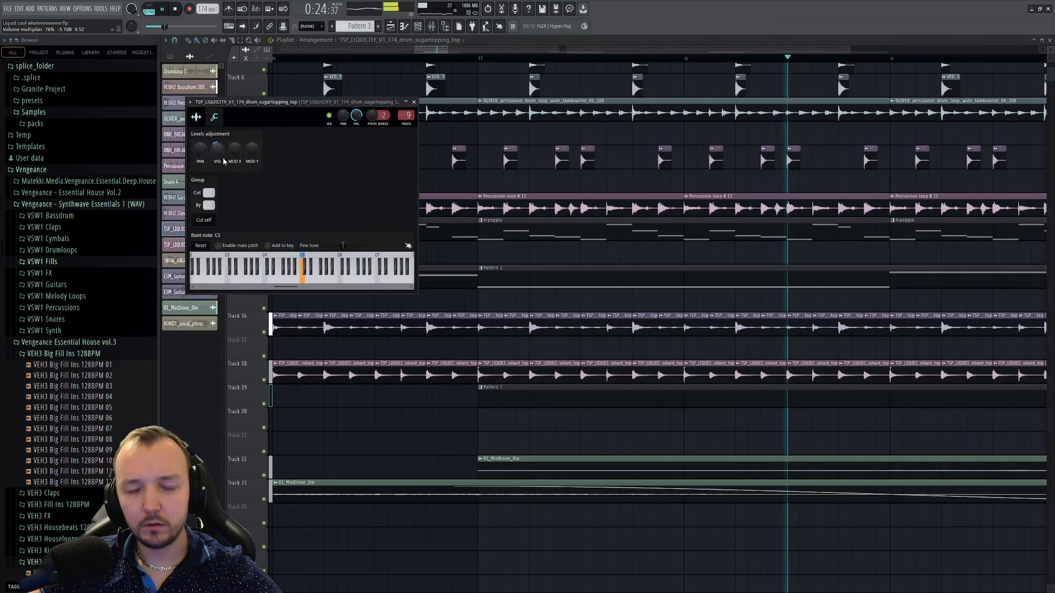
- Raise the Master volume to 100% (0.0 dB) and close the open windows
key("F6")
key("F9")
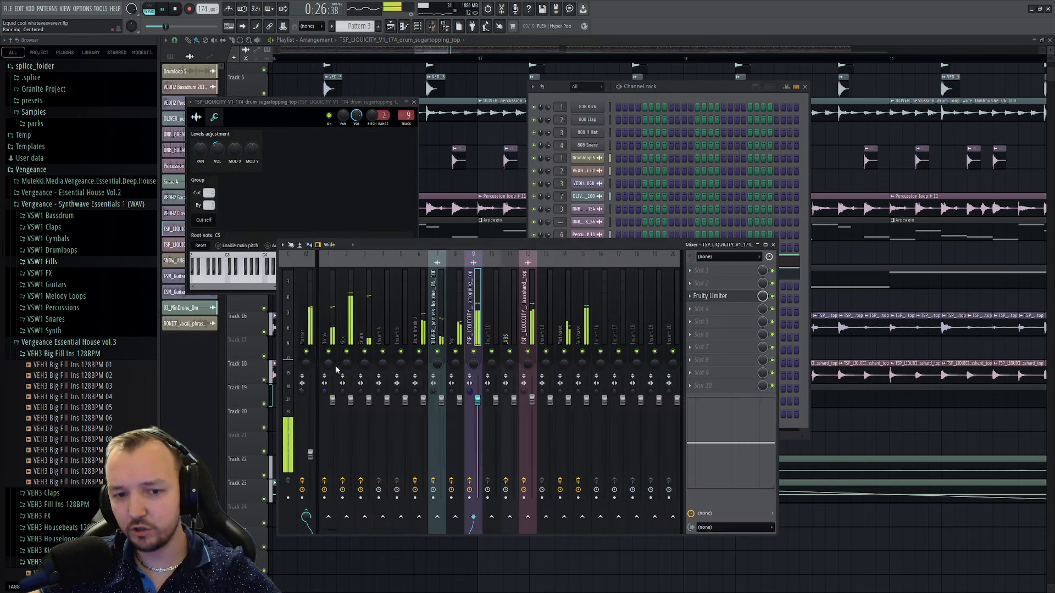
left_click_drag(310, 454, 310, 448)
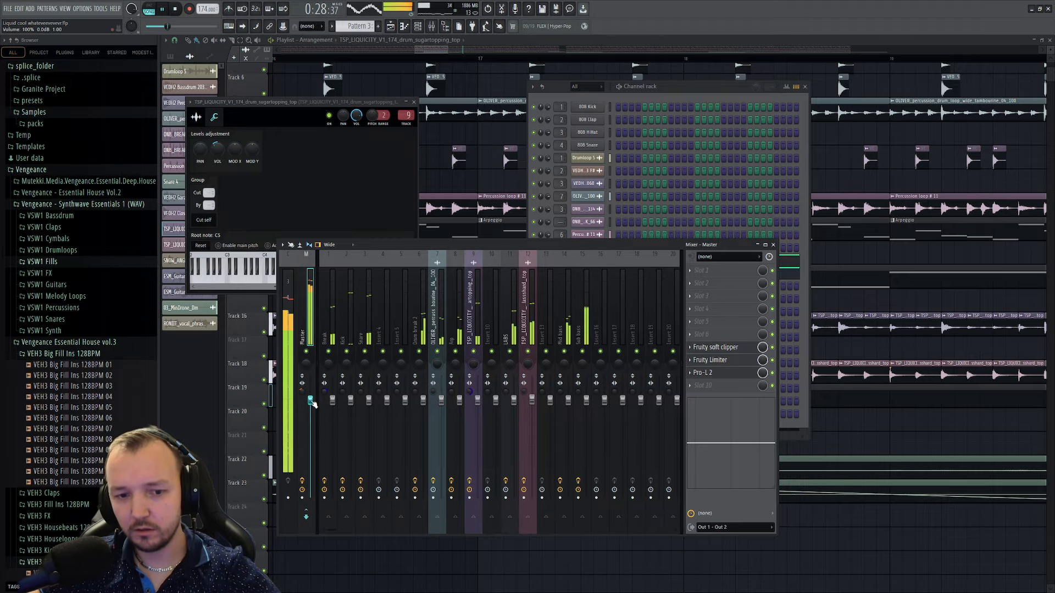
right_click(813, 573)
- Route the 03_MinDrone_Dm audio clip to the empty mixer Insert 16
scroll(578, 450, "down", 10)
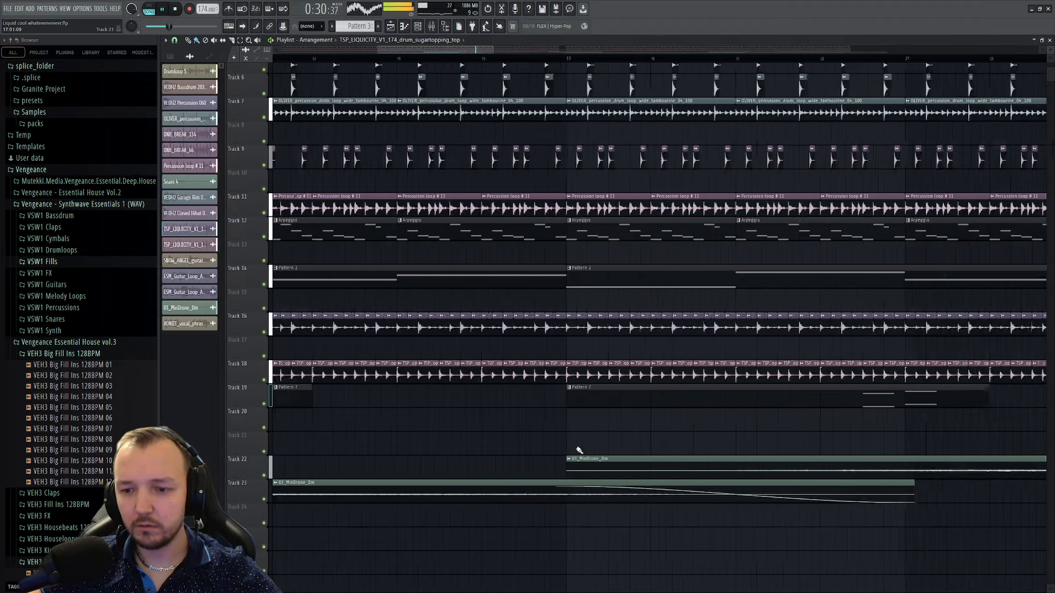
scroll(577, 411, "up", 3)
scroll(577, 411, "down", 5)
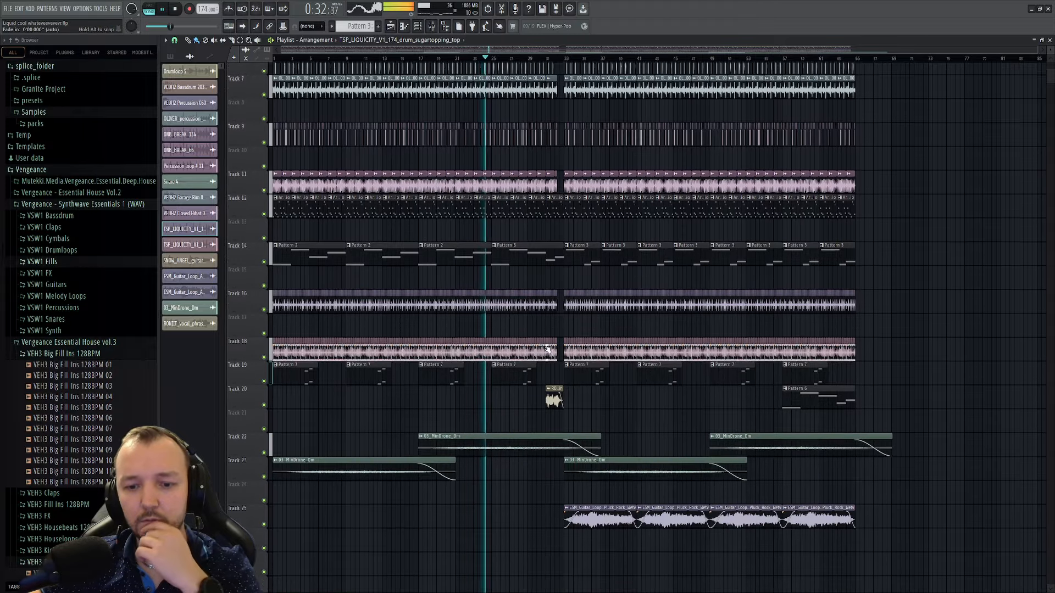
left_click(495, 430)
double_click(495, 431)
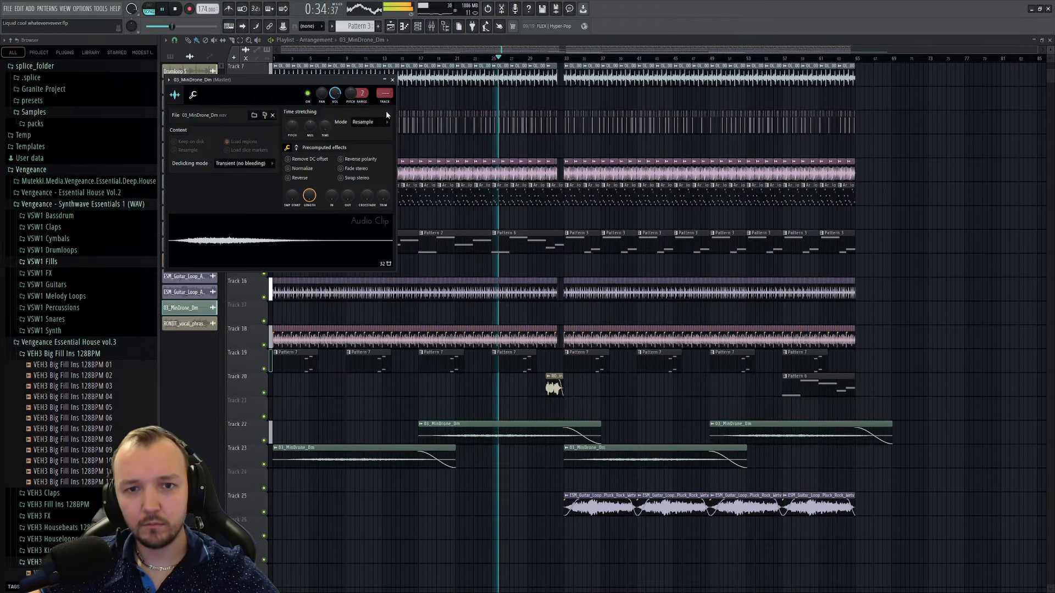
key("F9")
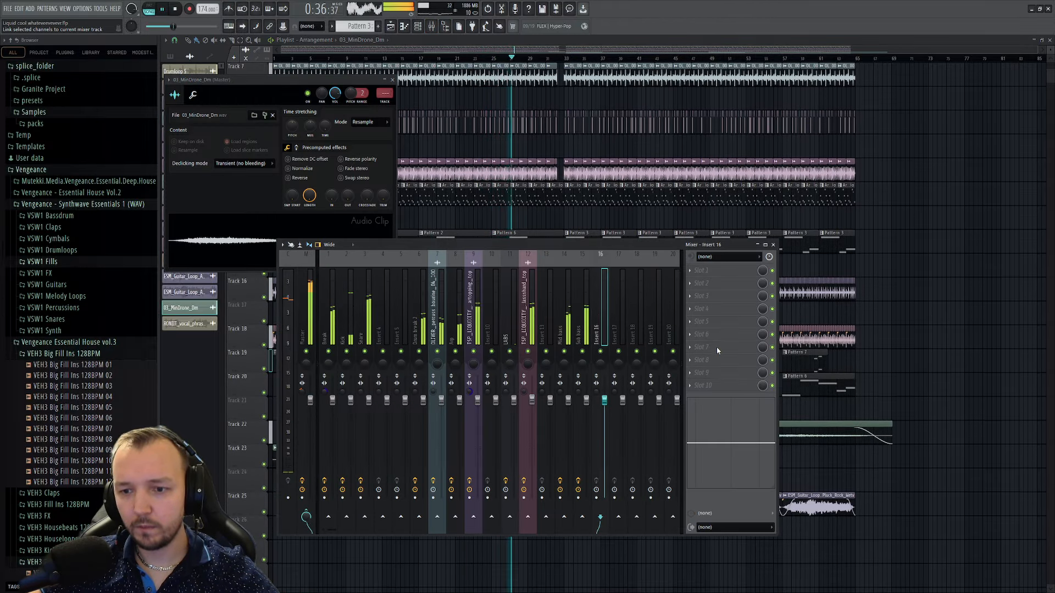
key("F12")
- Assign the Track 25 guitar loop to mixer track 16 as well
left_click(620, 510)
double_click(621, 510)
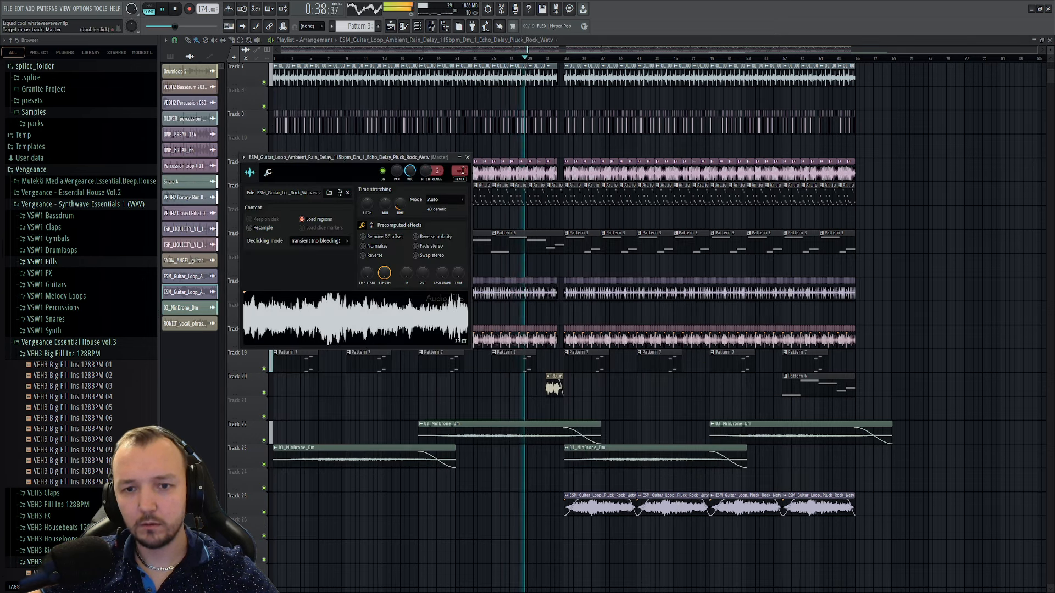
left_click_drag(463, 170, 448, 56)
- Add Fruity Parametric EQ 2 to mixer track 16 with the 40Hz + 18kHz cut preset, moving the high-pass band to 180 Hz
key("F9")
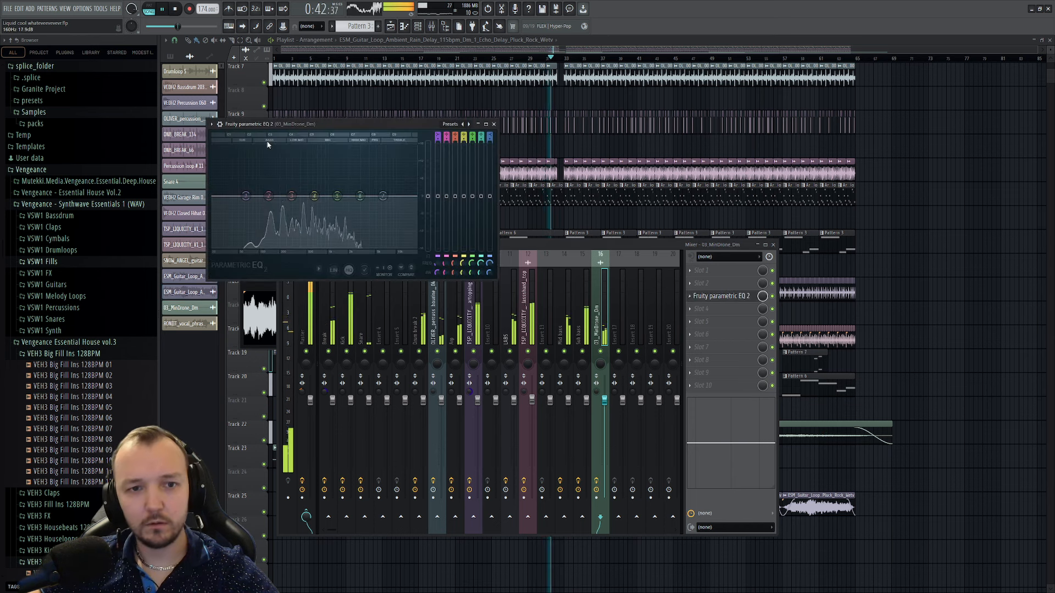
left_click(469, 124)
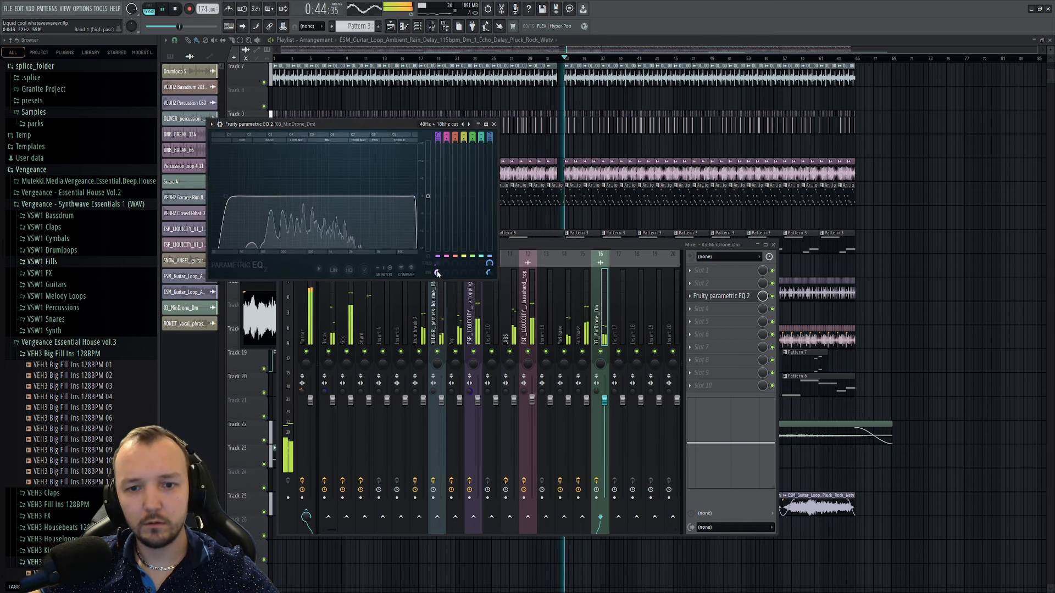
left_click_drag(437, 264, 436, 237)
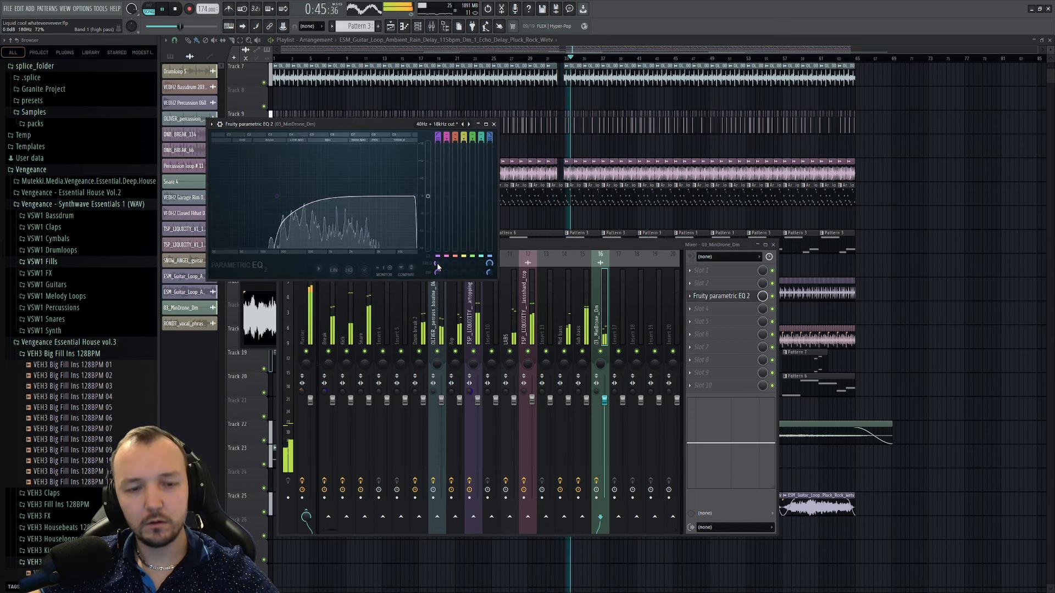
left_click(869, 405)
- Set the 03_MinDrone_Dm clip's volume multiplier to 84% (-3.6 dB) and open the Track 25 guitar loop's level settings
left_click(554, 58)
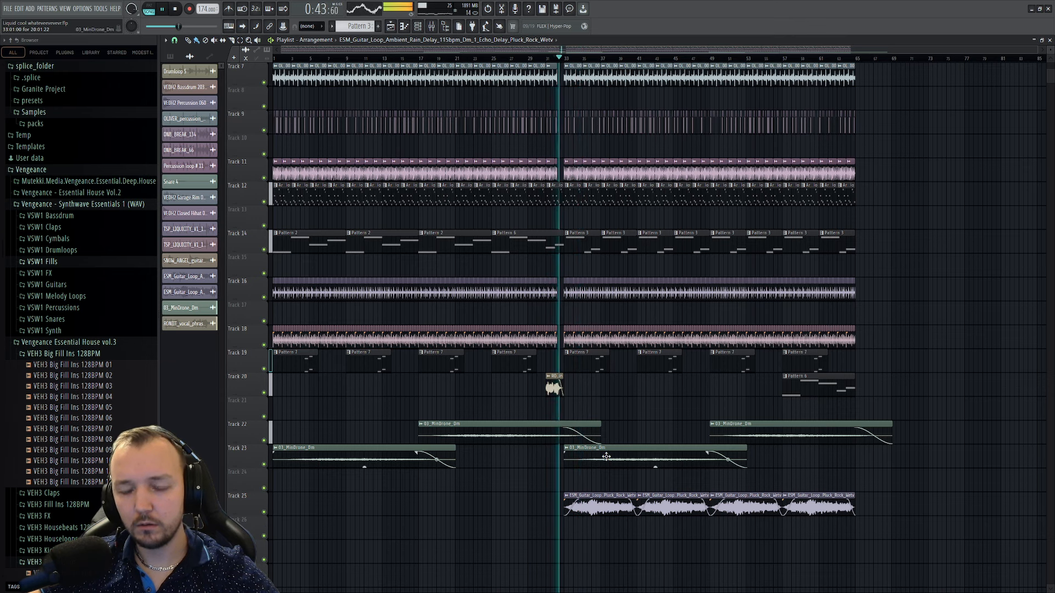
double_click(589, 449)
left_click(193, 94)
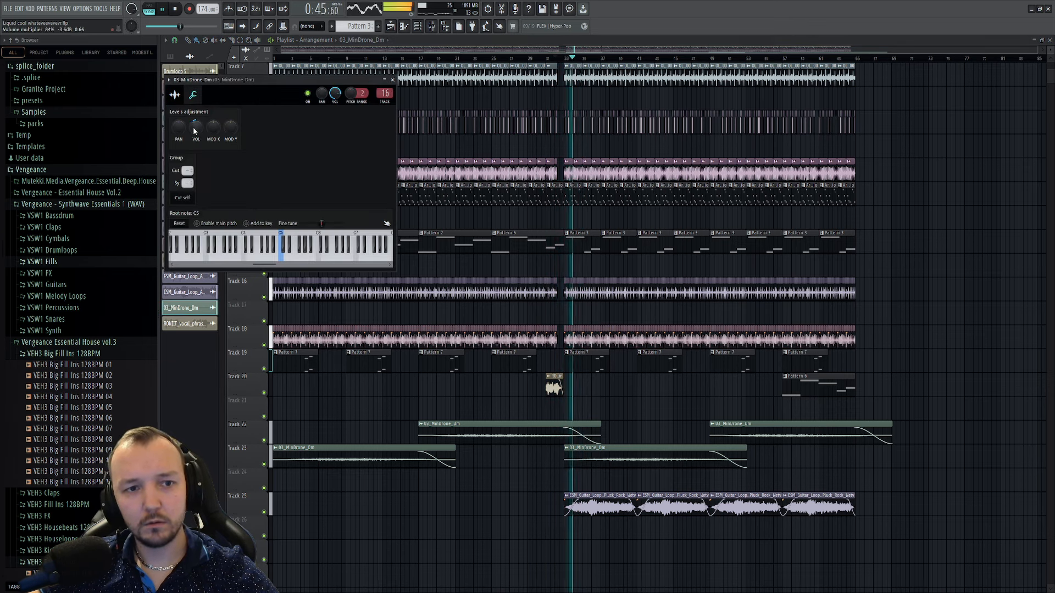
double_click(622, 501)
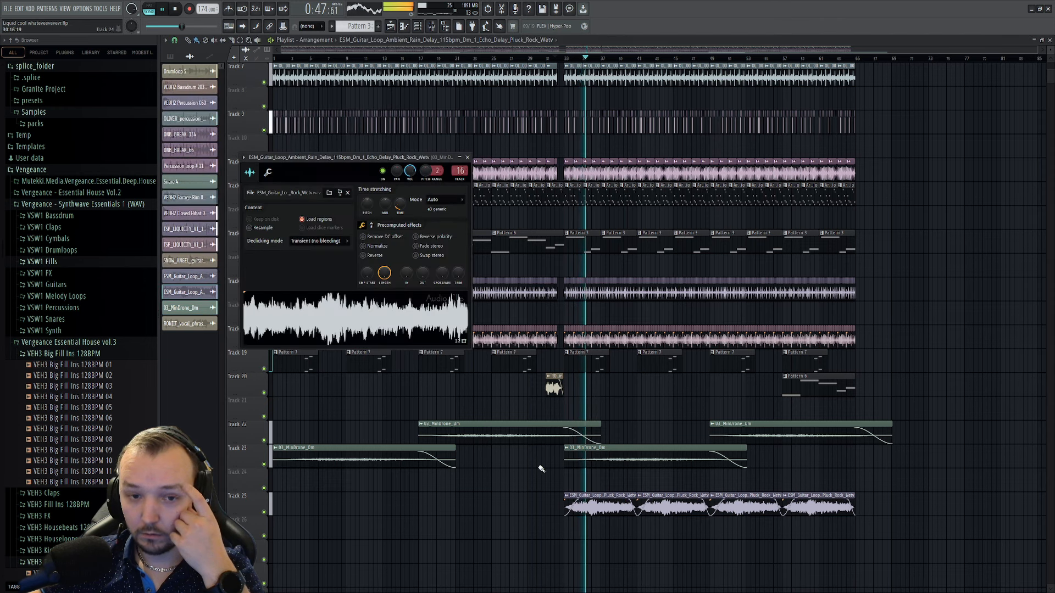
left_click(270, 173)
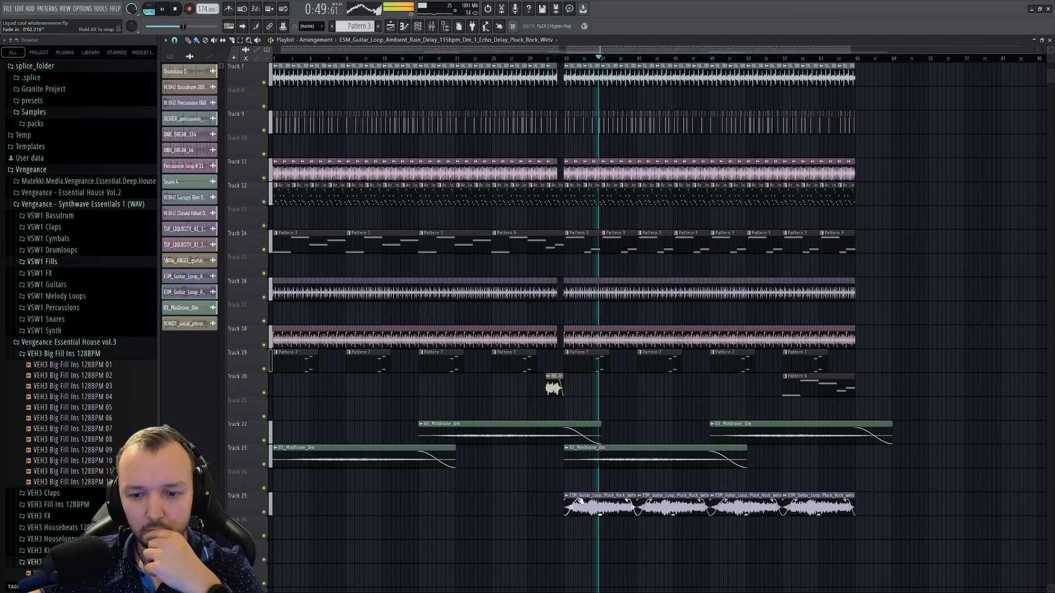
- Replace Track 25's four faded guitar clips from bar 33 to 65 with unfaded ones and delete Track 23's drone clip at bar 33
left_click(588, 510)
right_click(653, 509)
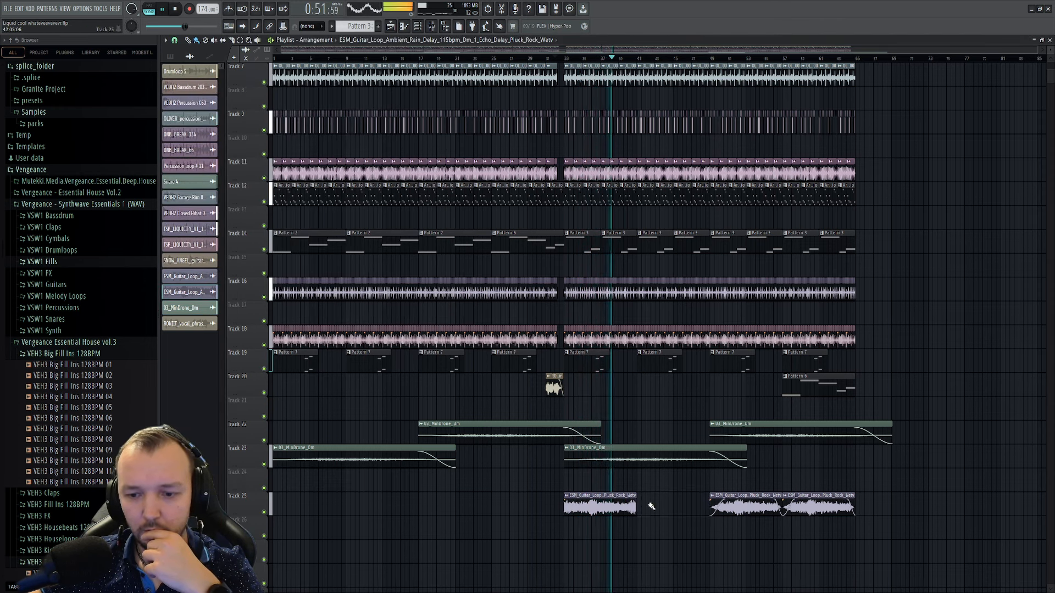
left_click(652, 508)
right_click(728, 507)
right_click(792, 507)
left_click(674, 460)
right_click(673, 460)
left_click(681, 503)
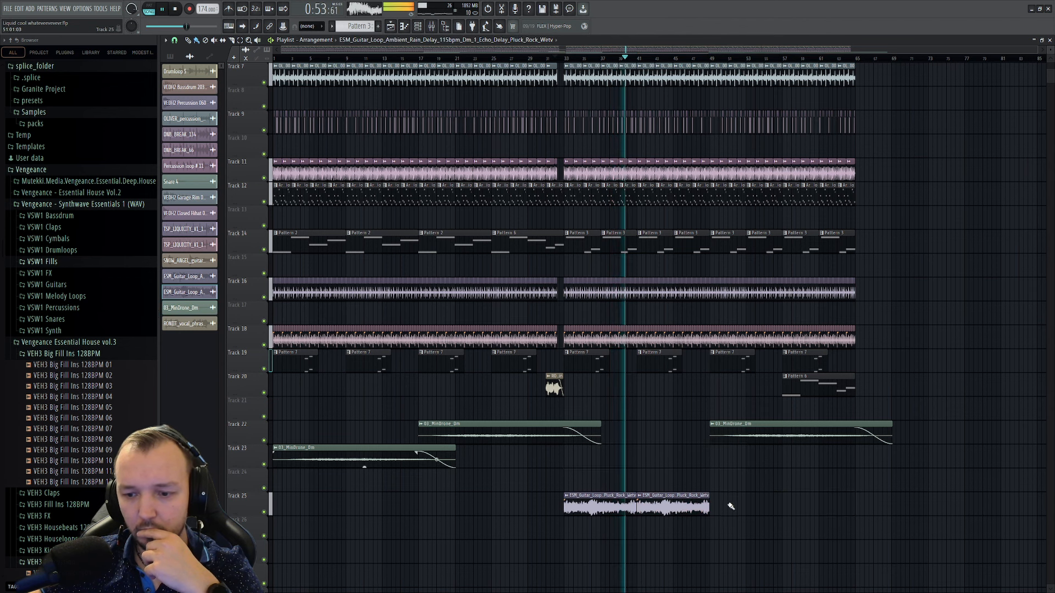
left_click(720, 505)
left_click(789, 510)
left_click_drag(789, 510, 785, 509)
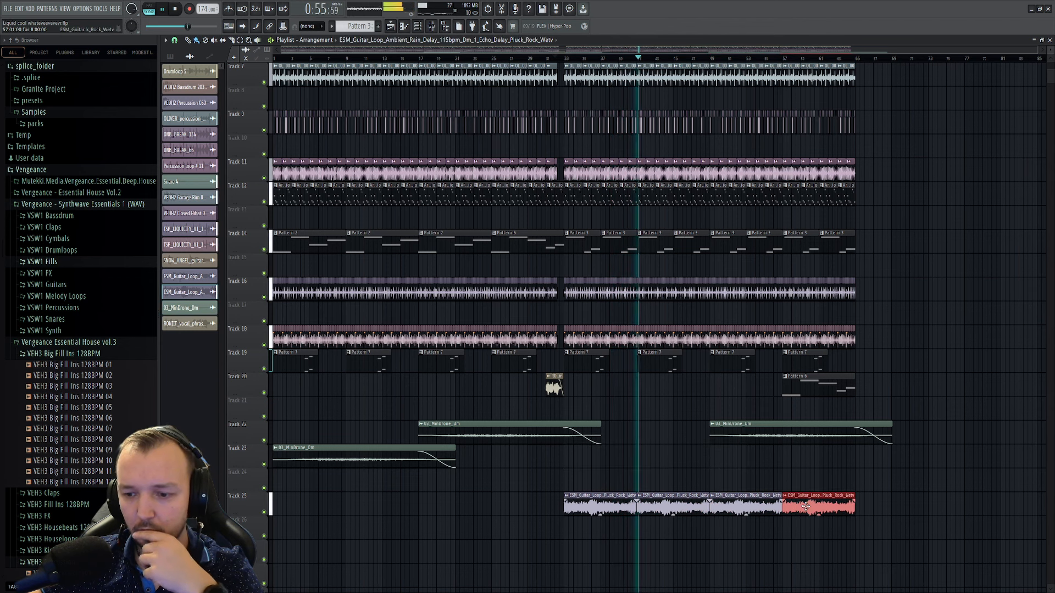
- Check the guitar loop's level settings and the Arpeggio channel in the channel rack, and stop playback
double_click(787, 509)
left_click(275, 177)
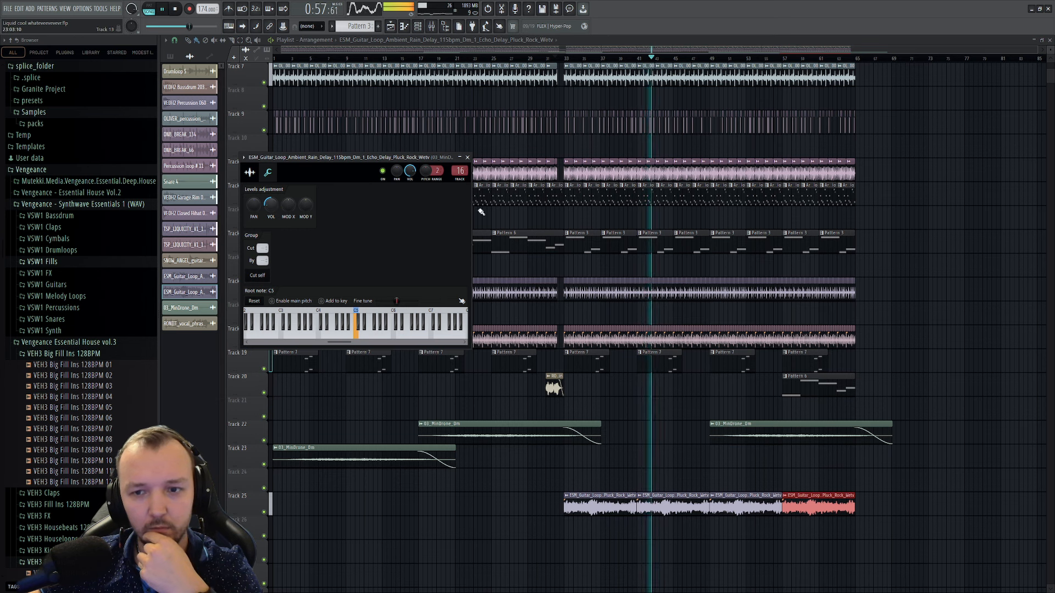
double_click(617, 192)
left_click(418, 27)
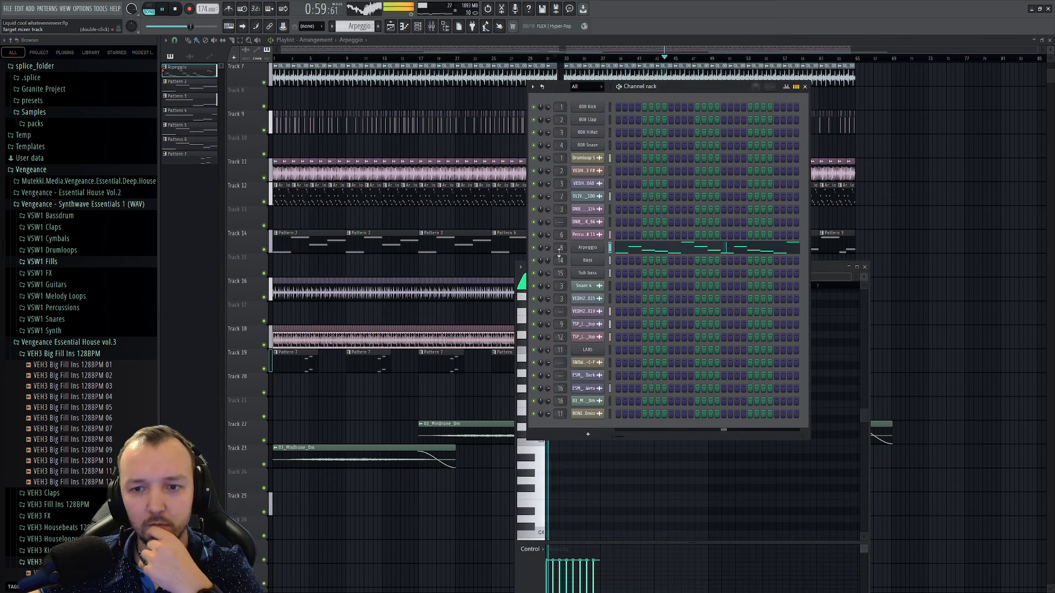
left_click(923, 405)
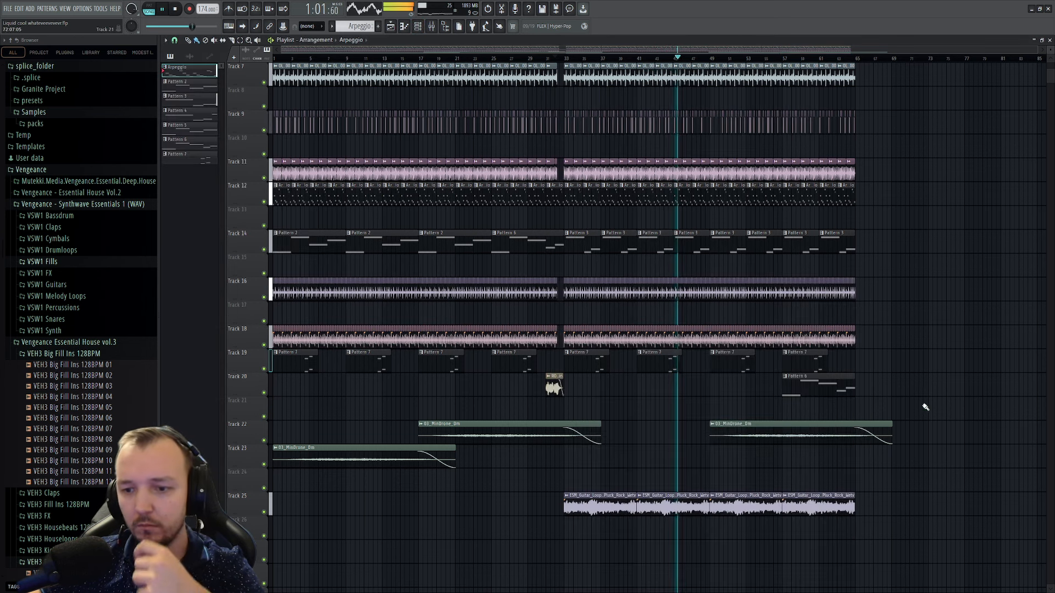
key("space")
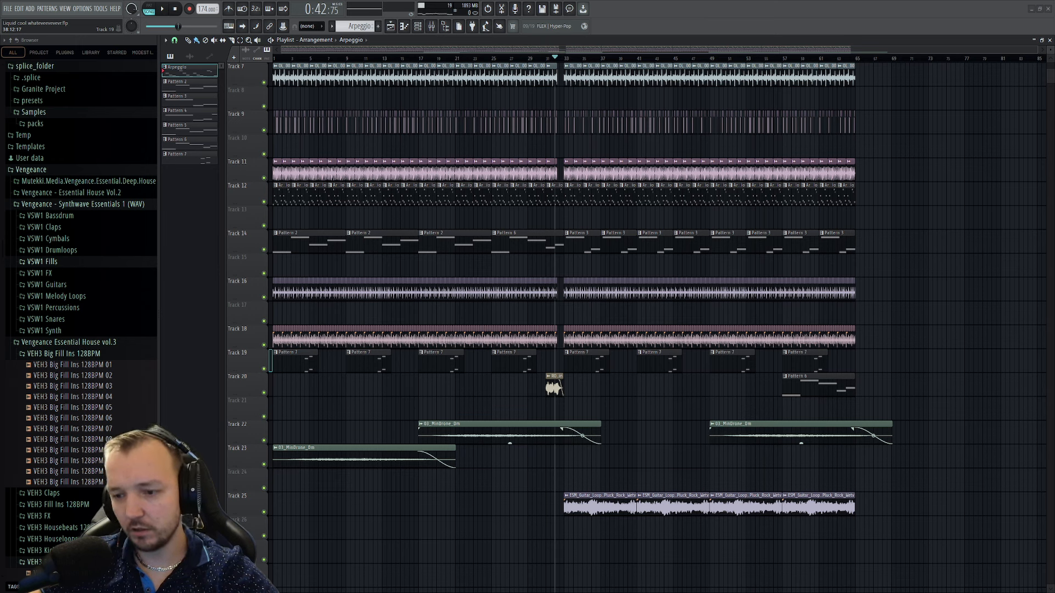
- Place the RONIIT_vocal_bg_high_vocal_run_130_Dmin sample on Track 21 at bar 35 and route it to mixer track 11 (LABS)
left_click_drag(967, 431, 612, 415)
left_click(214, 117)
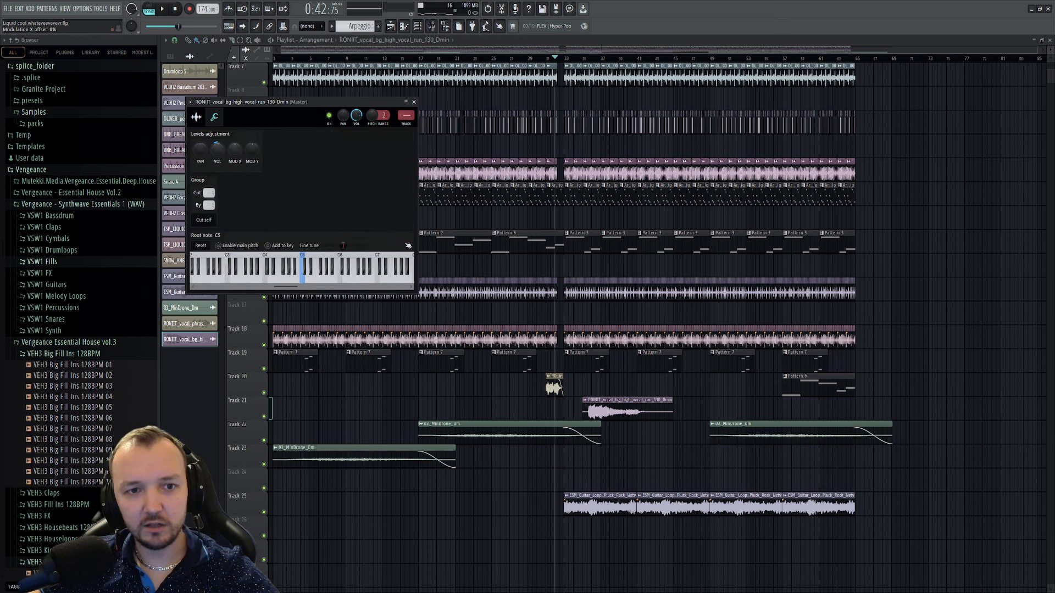
double_click(554, 382)
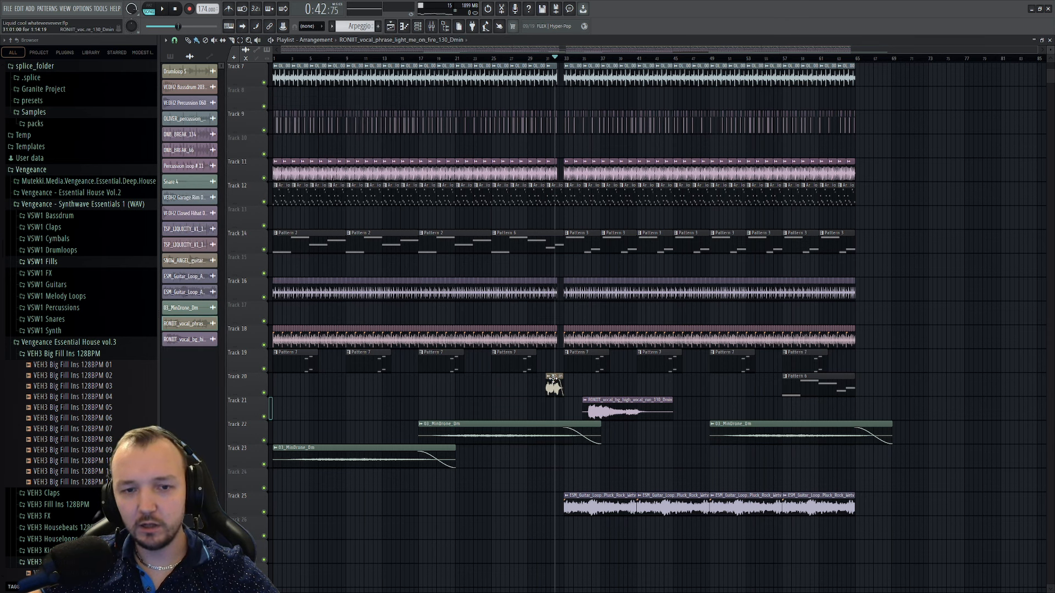
double_click(637, 414)
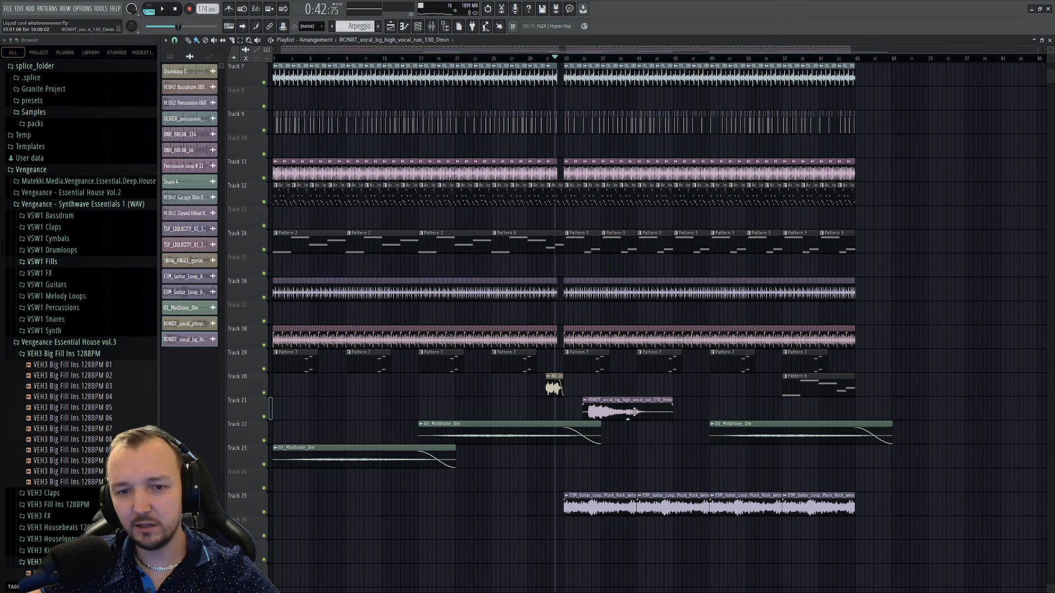
- Check the Track 20 vocal phrase's level settings and play the transition into bar 33
left_click(509, 100)
scroll(554, 381, "up", 5)
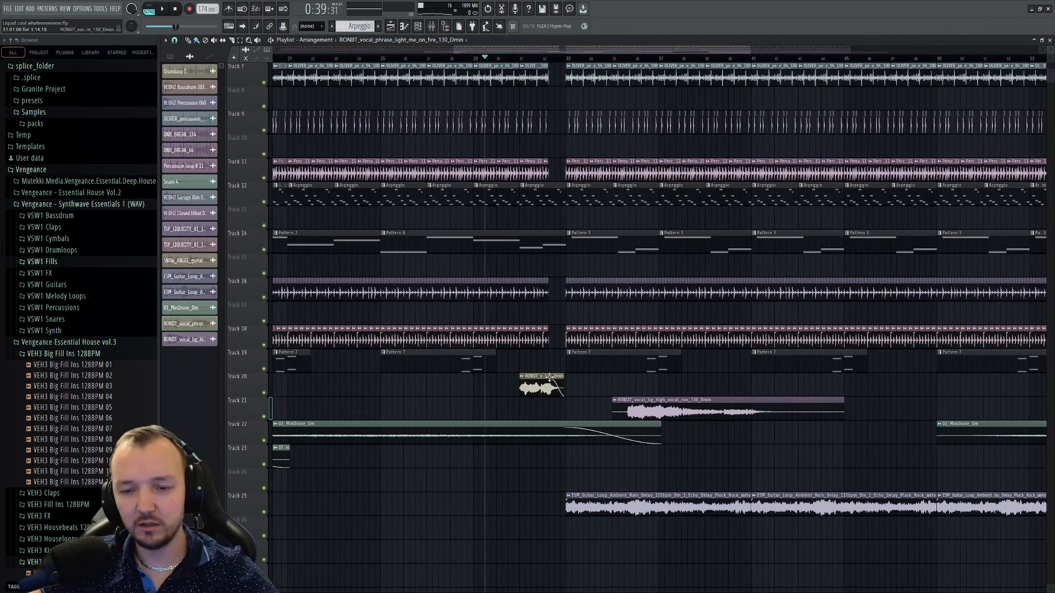
double_click(549, 377)
left_click(205, 108)
key("space")
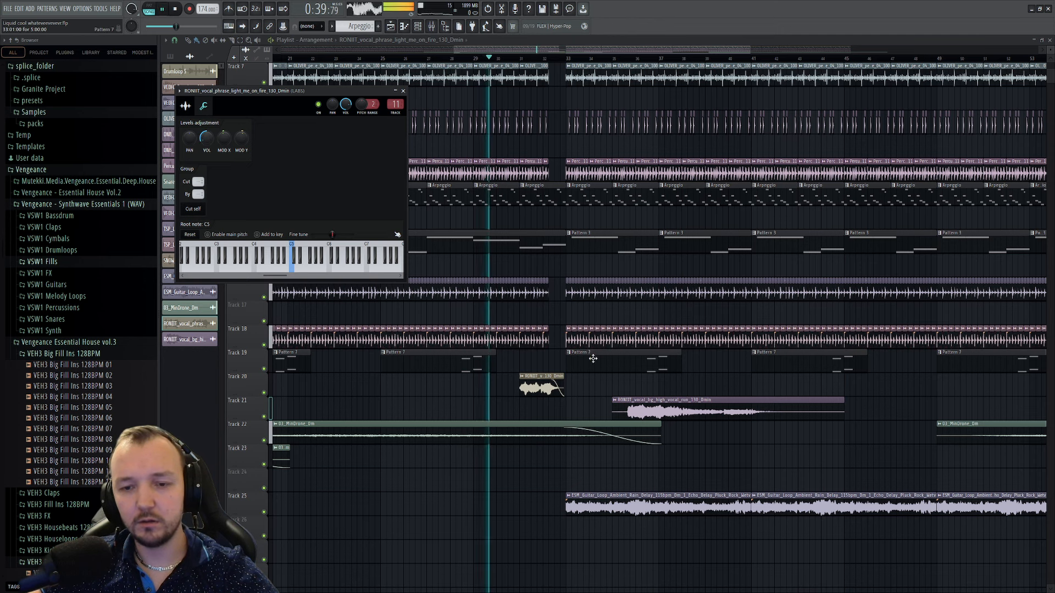
key("Escape")
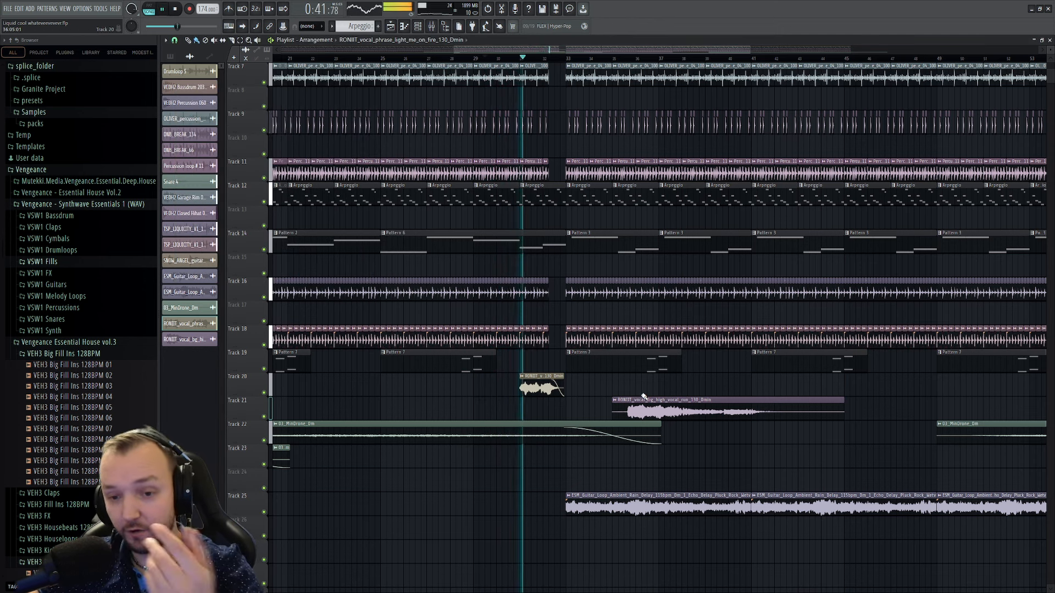
- Move the RONIIT_vocal_bg_high_vocal_run clip on Track 21 slightly earlier, to about bar 34, and check its level settings in playback
left_click_drag(655, 400, 650, 369)
double_click(648, 409)
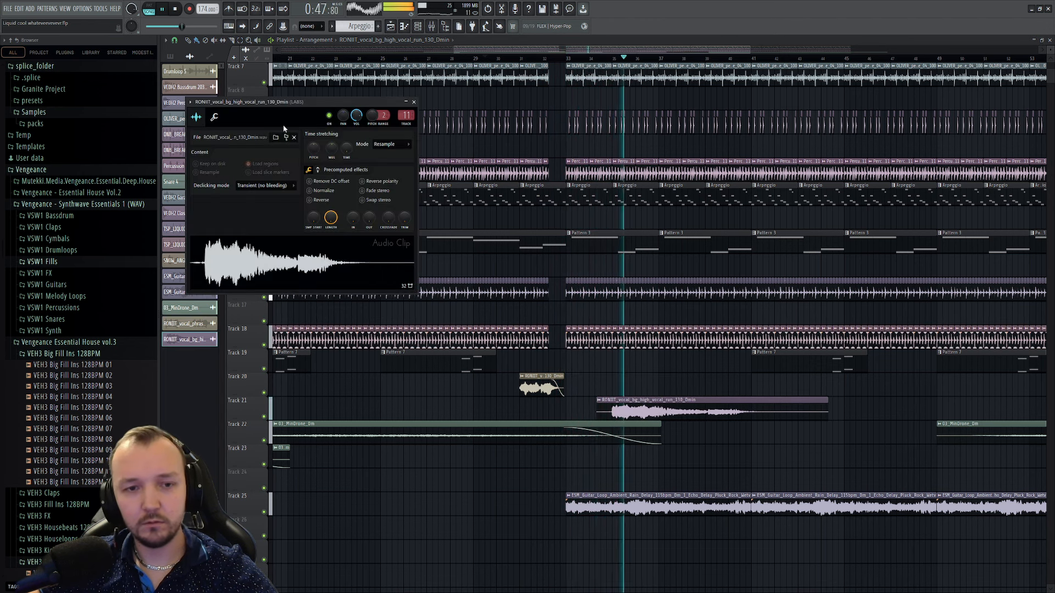
left_click(215, 117)
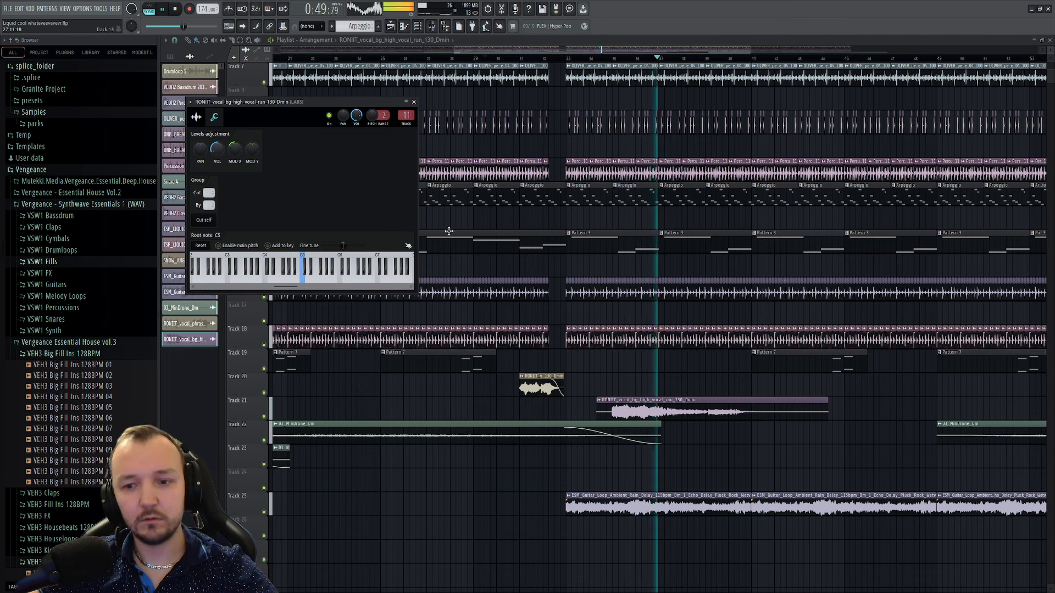
right_click(676, 369)
key("space")
right_click(808, 365)
scroll(848, 383, "down", 3)
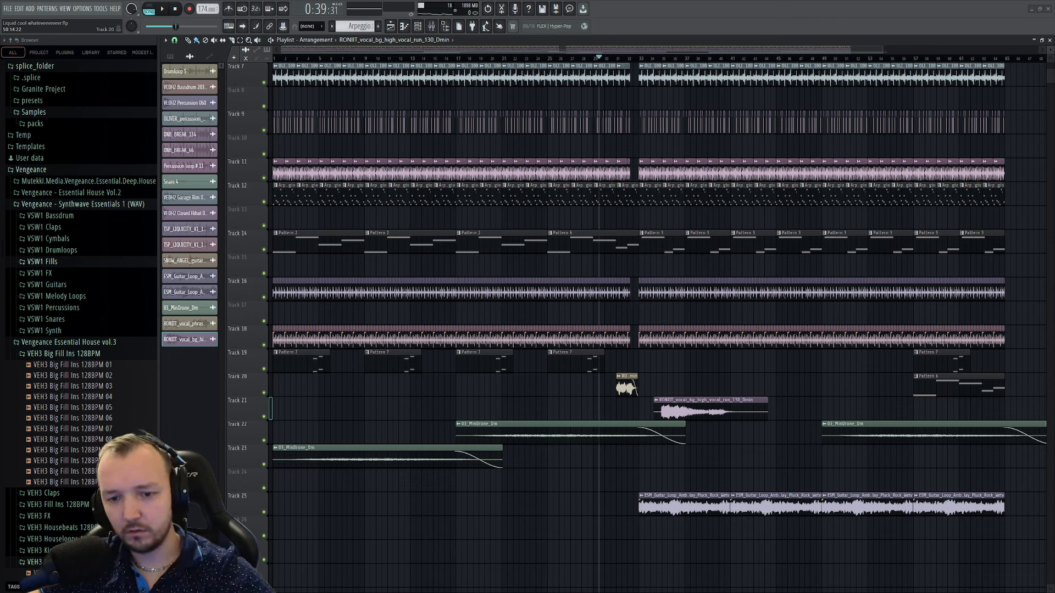
- Solo Track 14 and play its bassline through the second half from bar 33
left_click(263, 249, "ctrl")
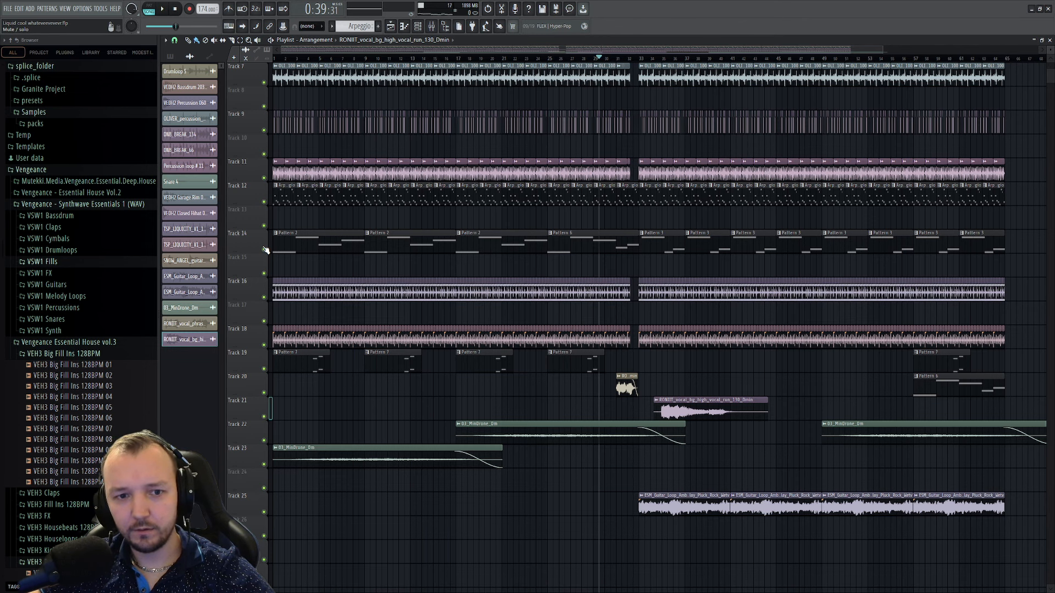
key("space")
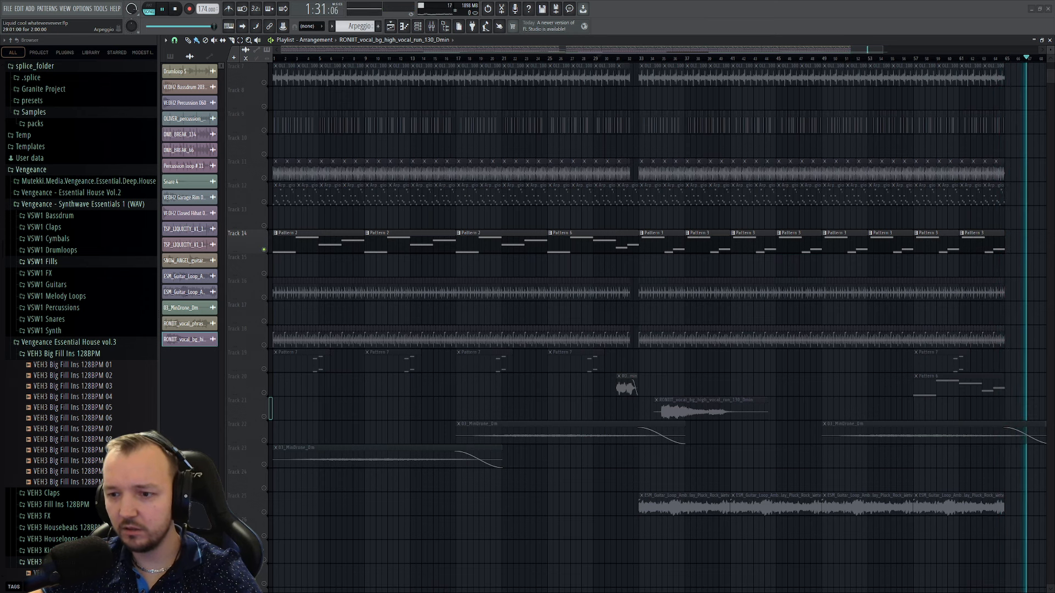
left_click(642, 58)
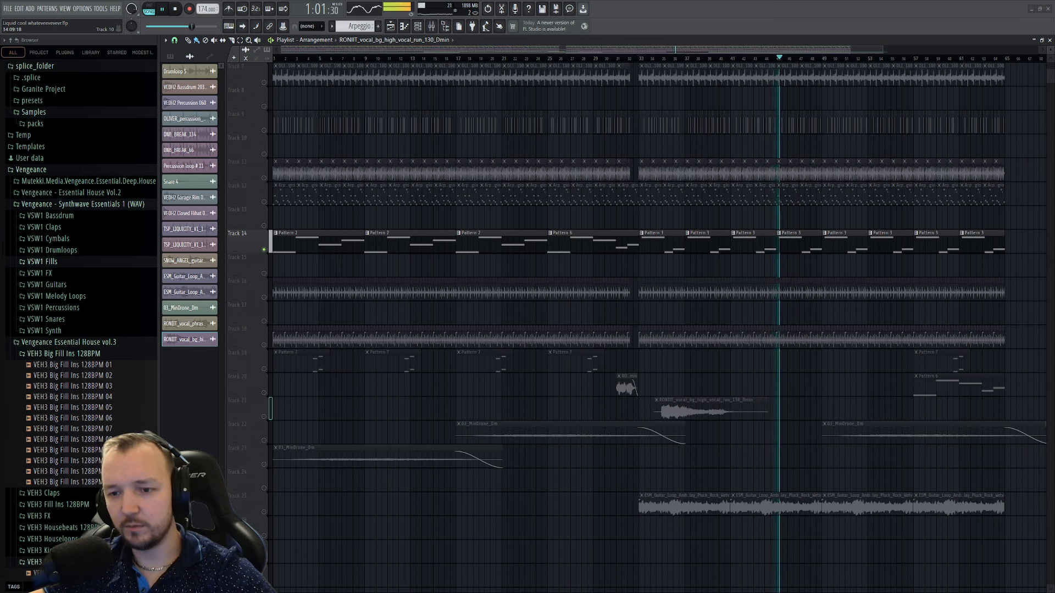
- Place KSHMR_Duduk_09_One_Shot_Dm on Track 23 and KSHMR_Duduk_08_One_Shot_Dm on Track 26, stop playback and unsolo Track 14
left_click_drag(1052, 434, 929, 456)
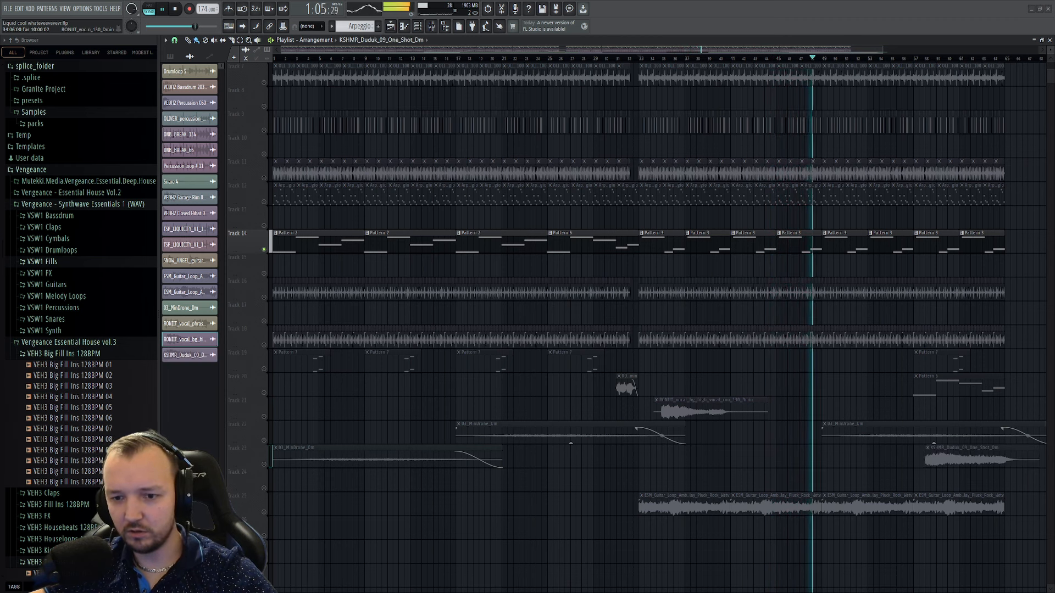
left_click_drag(1054, 550, 727, 528)
key("space")
right_click(265, 564)
right_click(265, 564)
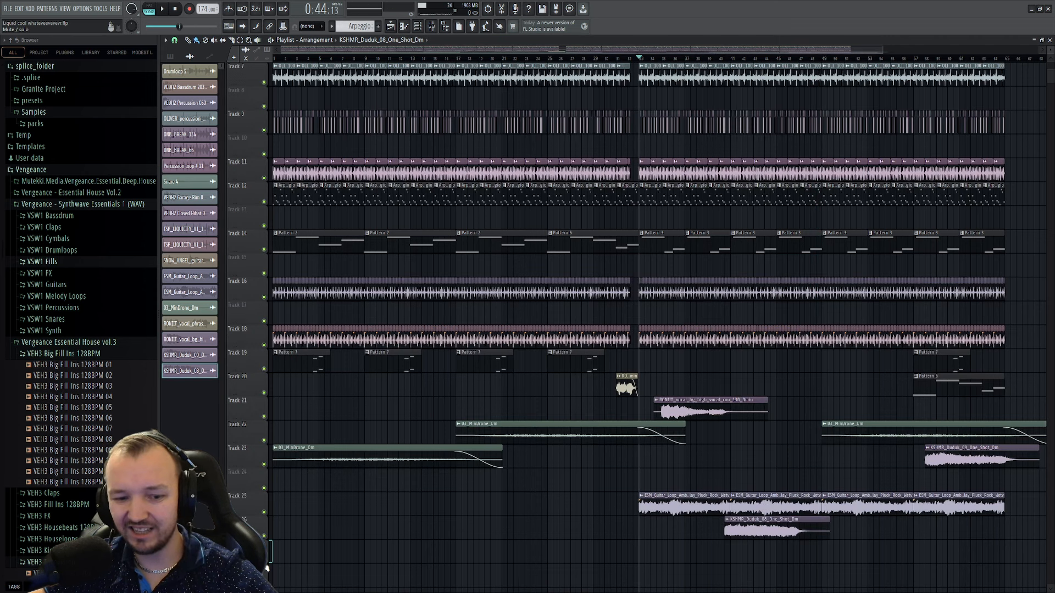
- Move the KSHMR_Duduk_08 clip on Track 26 to bar 33 and lower its volume to 18%
left_click_drag(783, 533, 691, 527)
double_click(702, 532)
key("space")
double_click(691, 528)
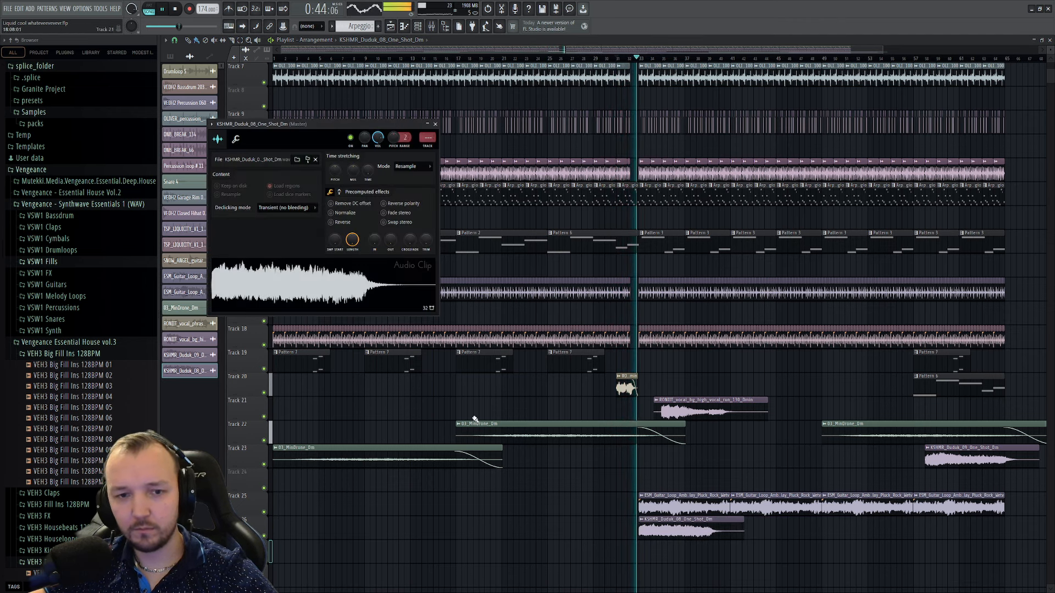
left_click_drag(241, 175, 238, 172)
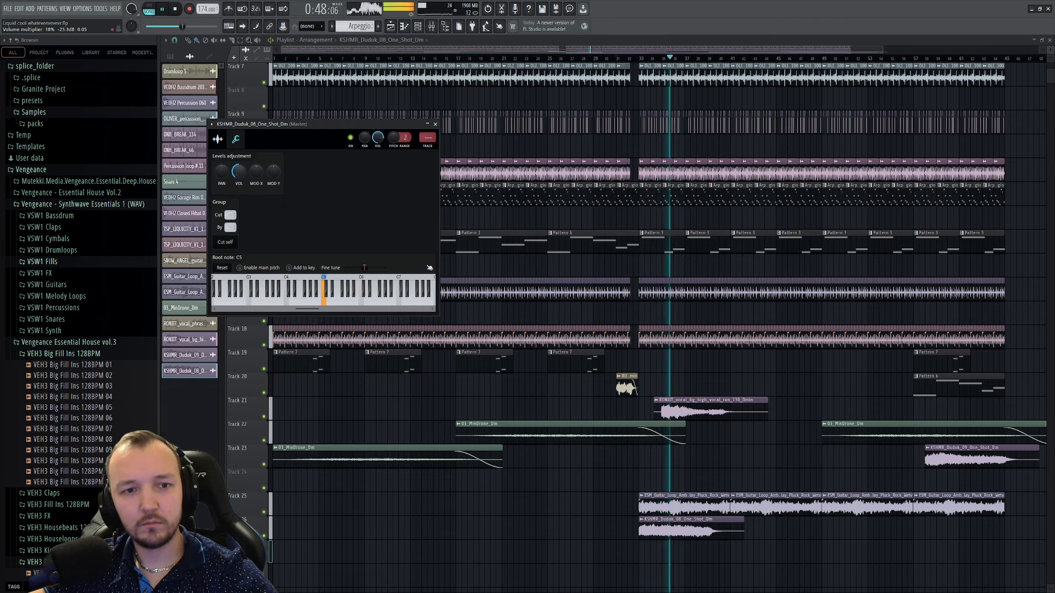
- Shorten the Duduk_08 clip to just under three bars with a fade-out, and move the KSHMR_Duduk_09 clip to Track 24 at bar 37
left_click_drag(742, 522, 654, 530)
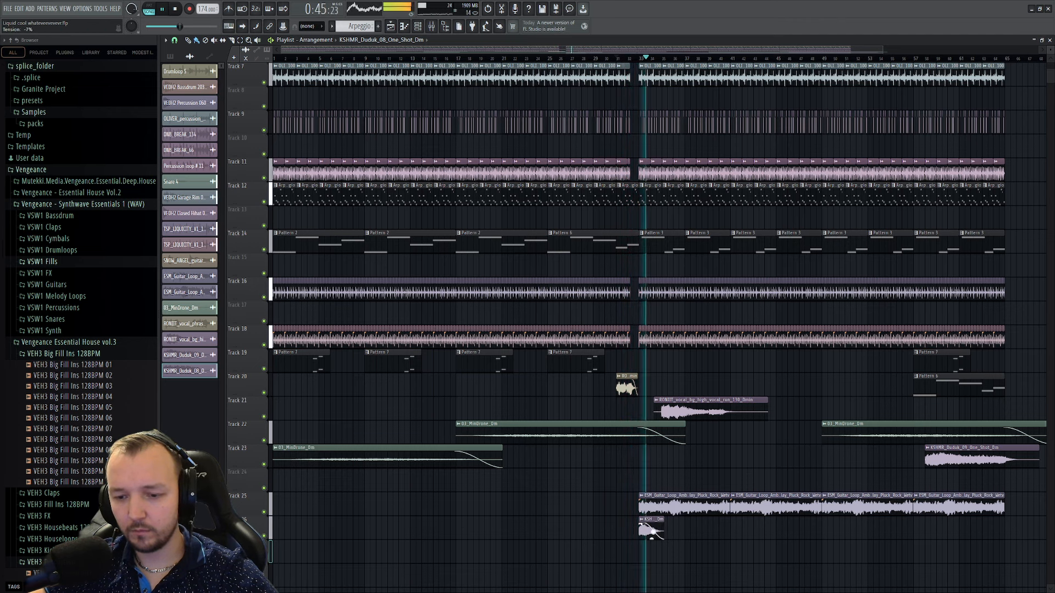
left_click_drag(955, 452, 719, 479)
double_click(719, 479)
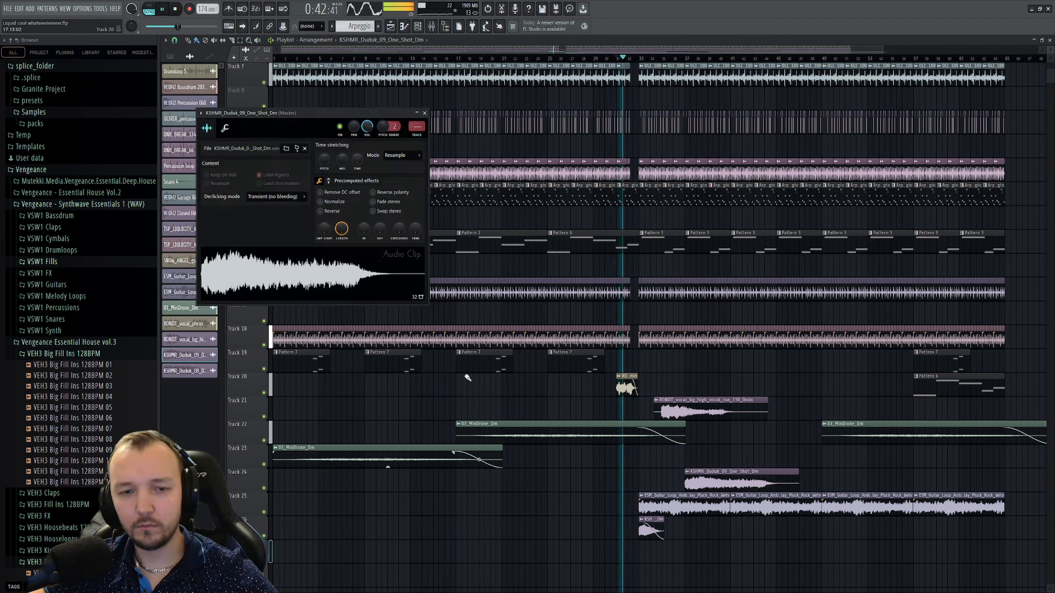
- Stop playback and route both duduk samples to mixer track 17
key("space")
double_click(654, 529)
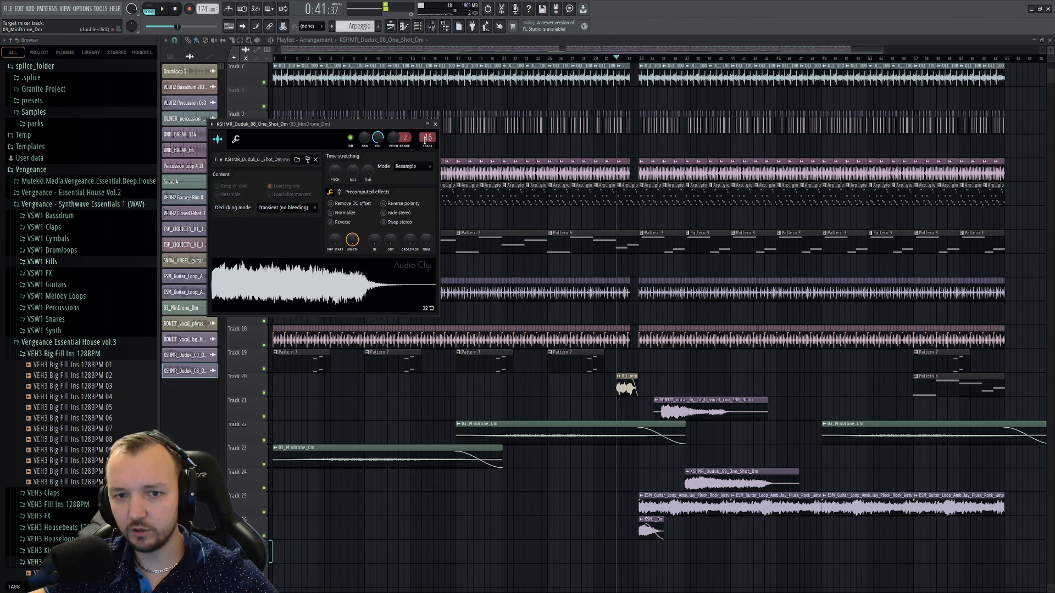
double_click(713, 489)
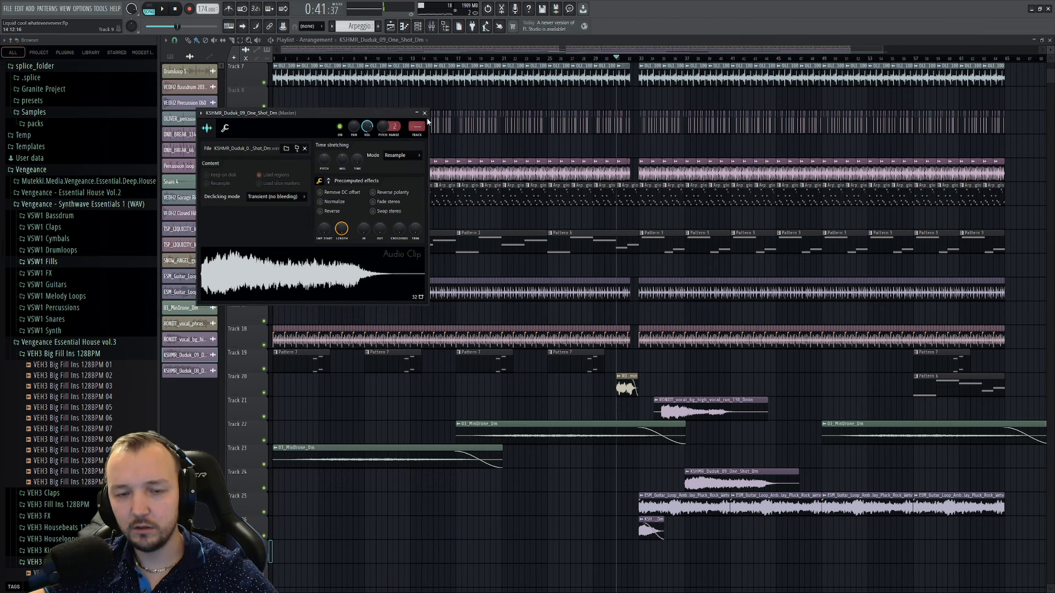
- Set up mixer track 17 as Woodwinds with ValhallaShimmer at a low cut of 860 and the lows cut in the track EQ
left_click(432, 27)
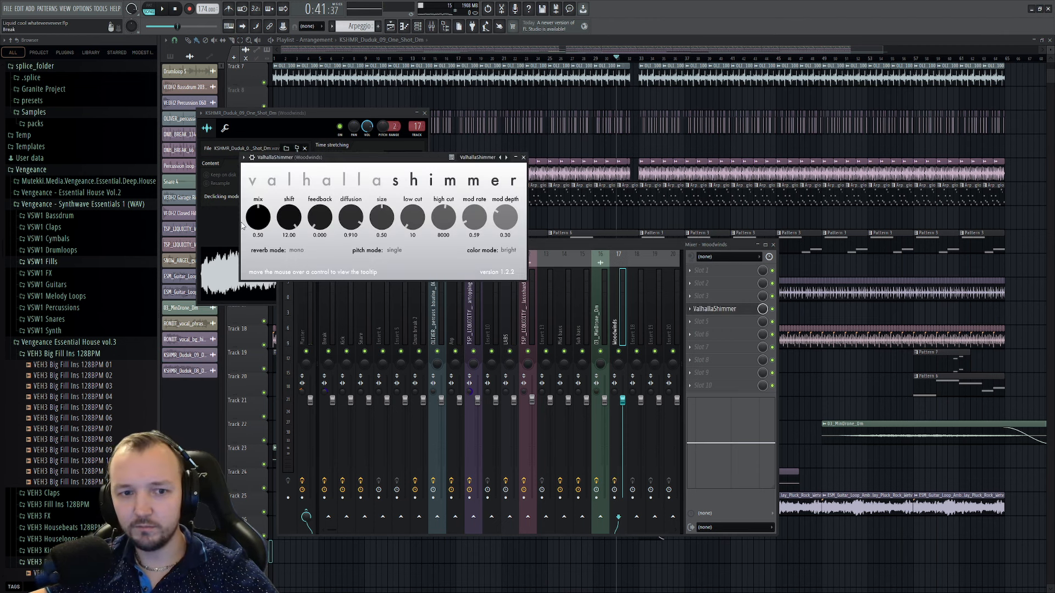
left_click_drag(698, 438, 697, 476)
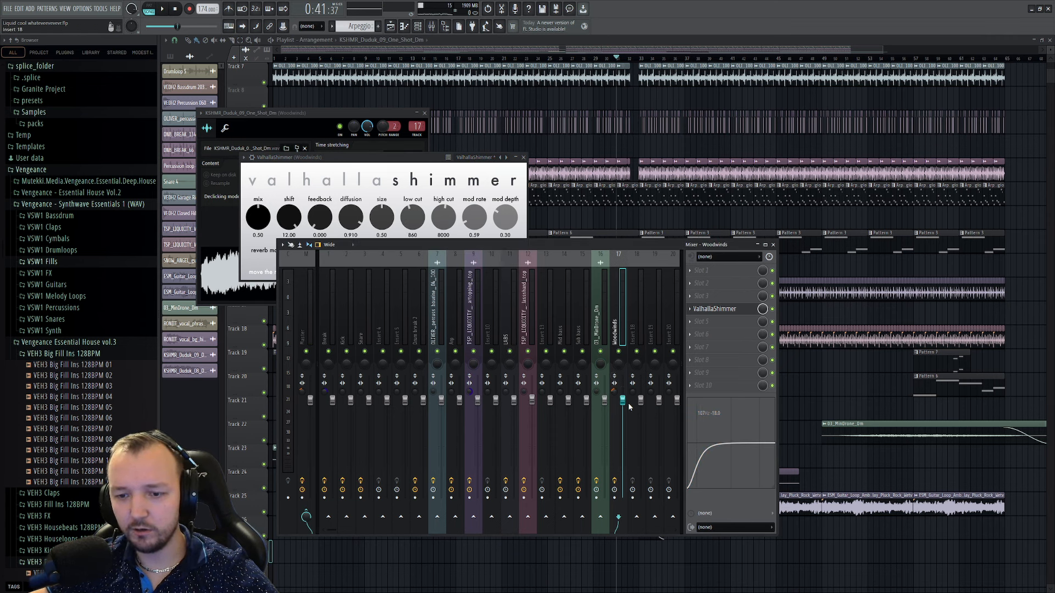
key("space")
right_click(825, 561)
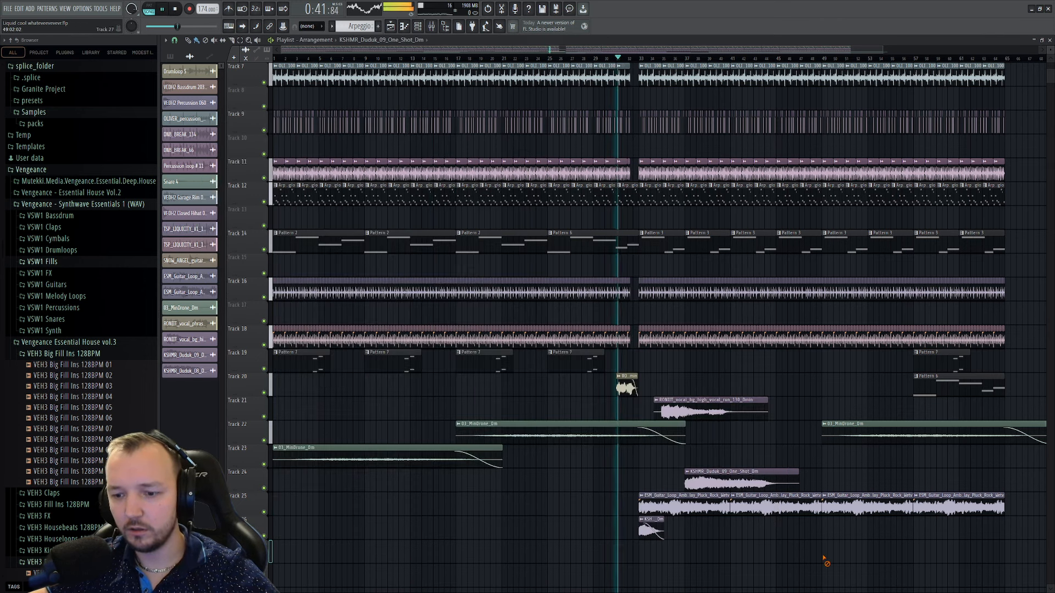
- Shorten the Duduk_09 clip on Track 24 to about 7.5 bars with a fade-out and lower its volume
scroll(668, 517, "up", 3)
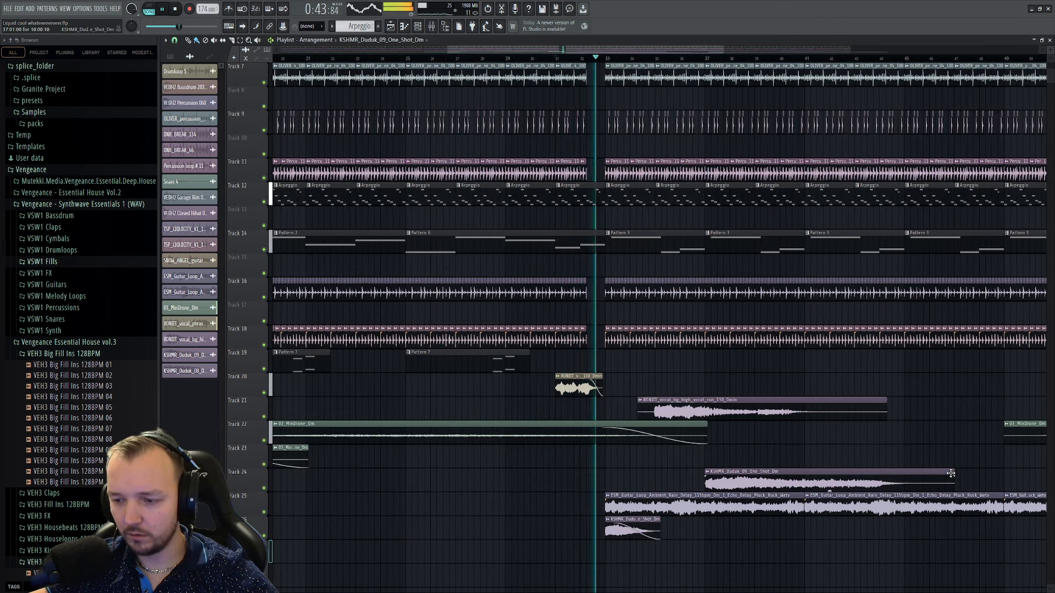
left_click_drag(947, 474, 733, 477)
left_click_drag(815, 483, 817, 484)
double_click(819, 485)
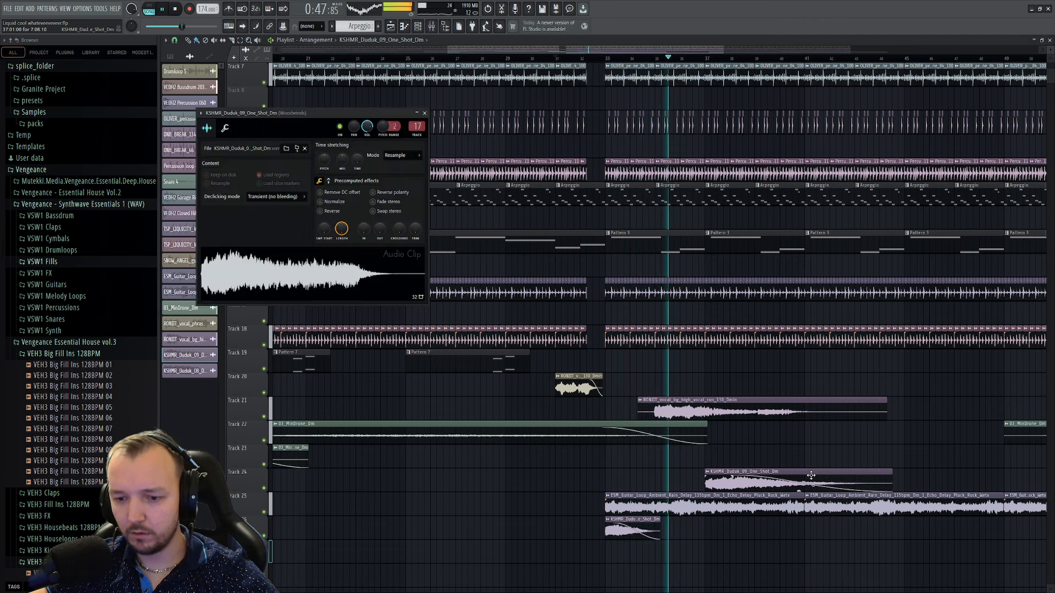
left_click(224, 128)
left_click_drag(225, 158, 226, 181)
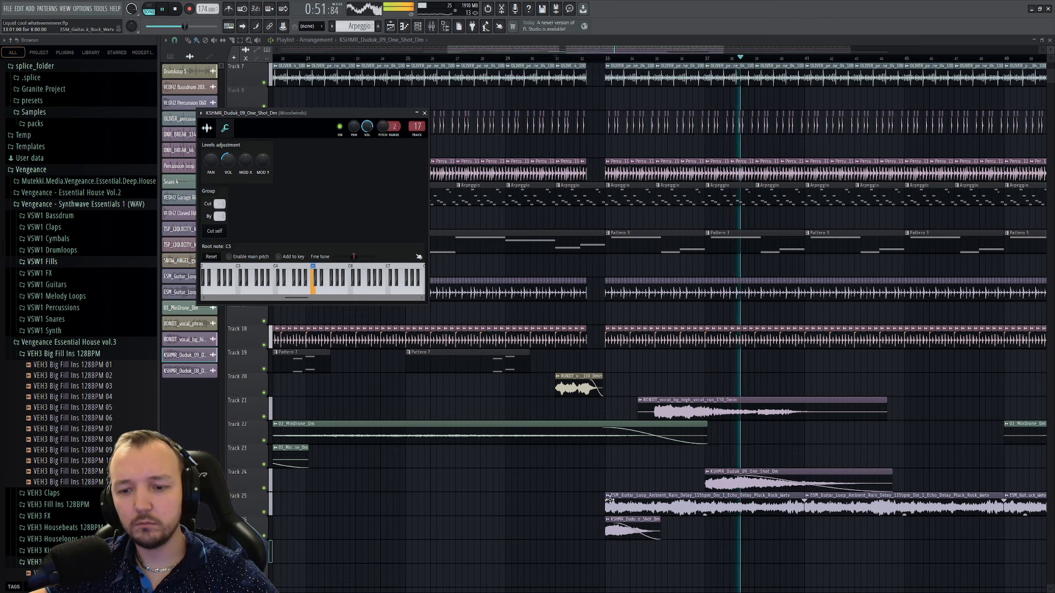
- Set the Duduk_08 sample's volume to 39% and place a second faded clip of it at bar 41 on Track 26
double_click(631, 531)
left_click(236, 140)
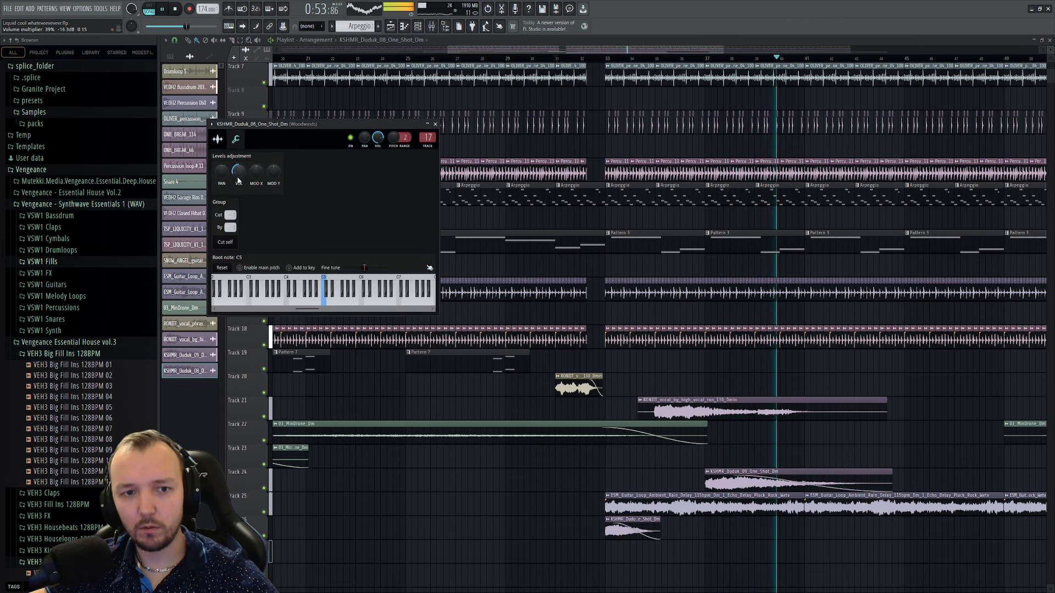
key("Escape")
left_click(821, 529)
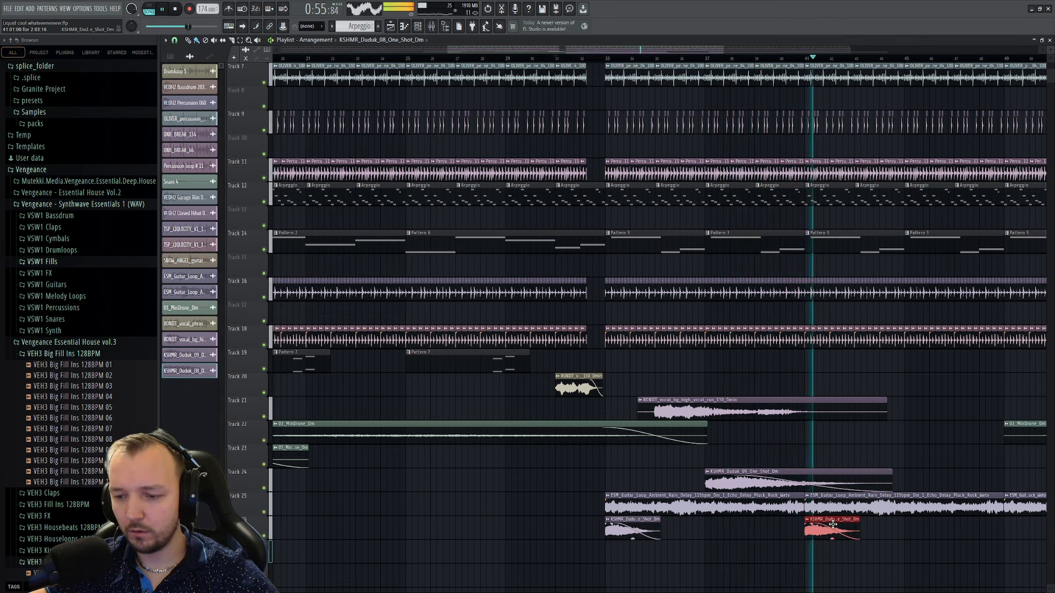
double_click(821, 529)
key("Escape")
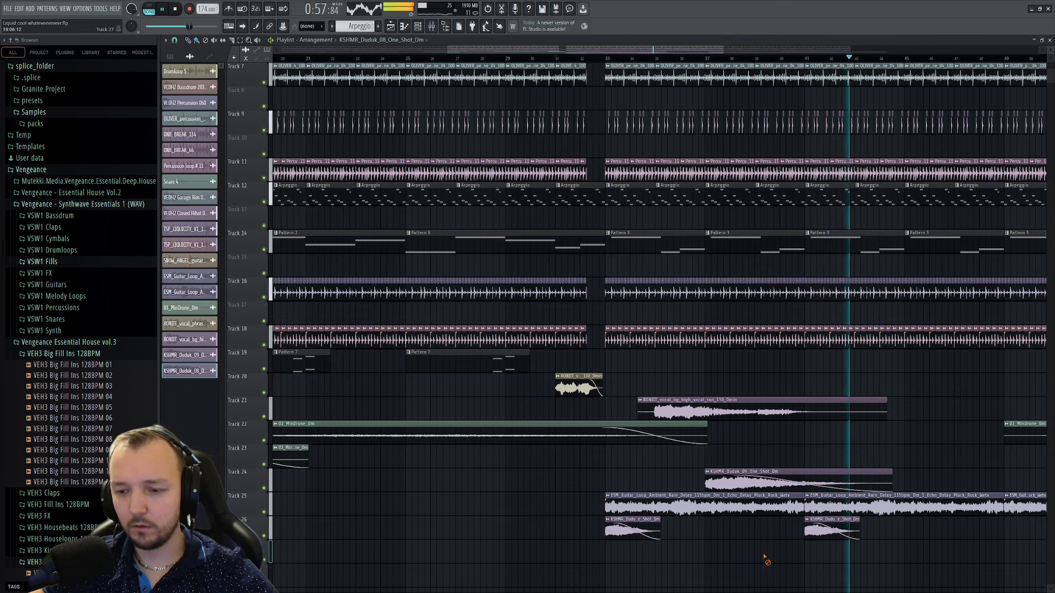
scroll(719, 491, "down", 4)
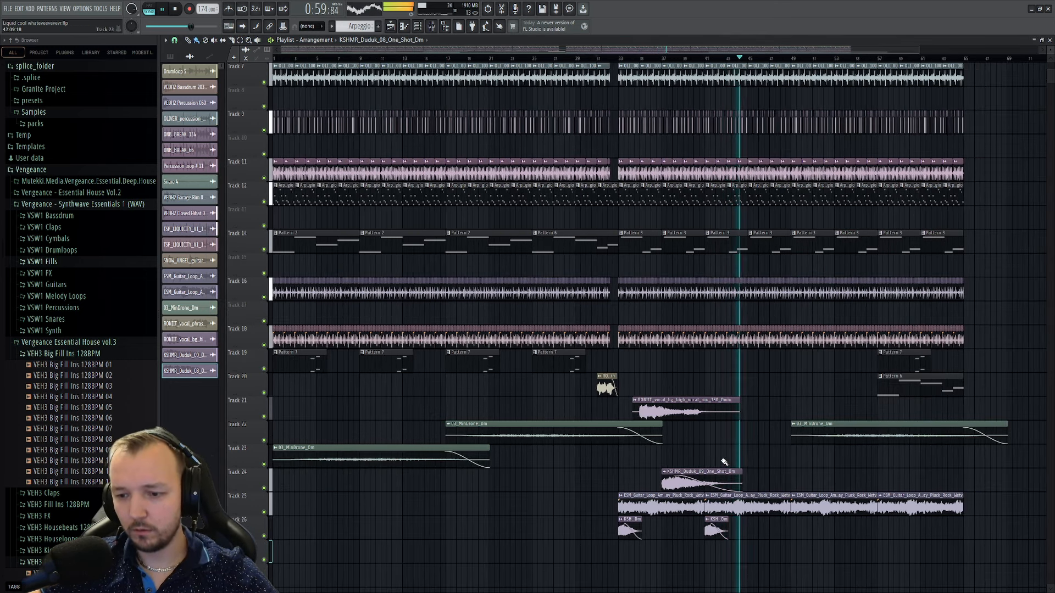
key("space")
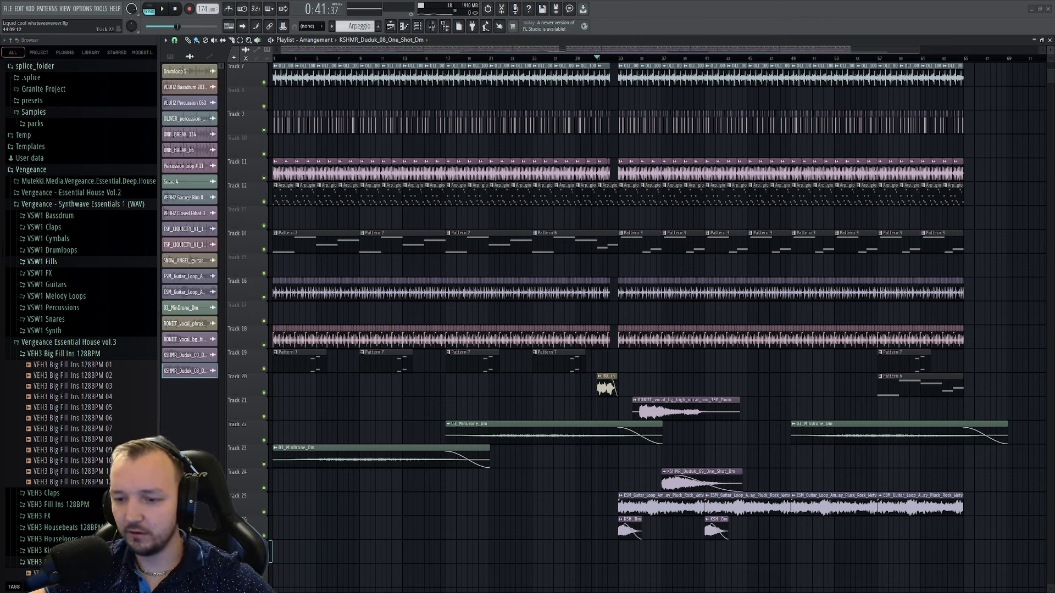
- Place the RARE_flute_wooden_native_vibey_spirit_Dmin_108_loop sample on Track 23 at bar 44 and route it to mixer track 17 (Woodwinds)
left_click_drag(966, 456, 770, 450)
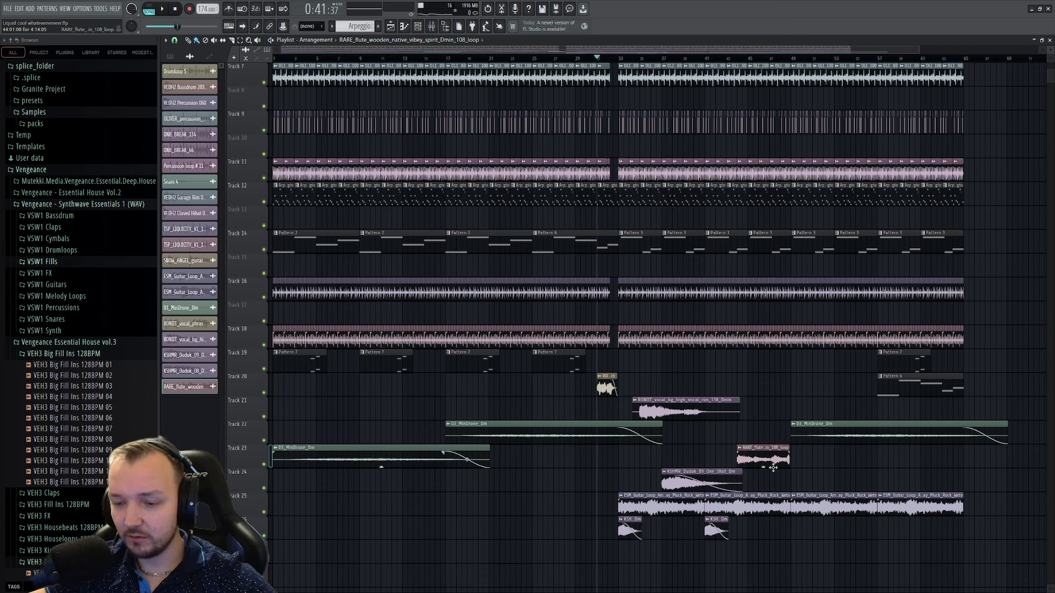
double_click(722, 470)
double_click(757, 451)
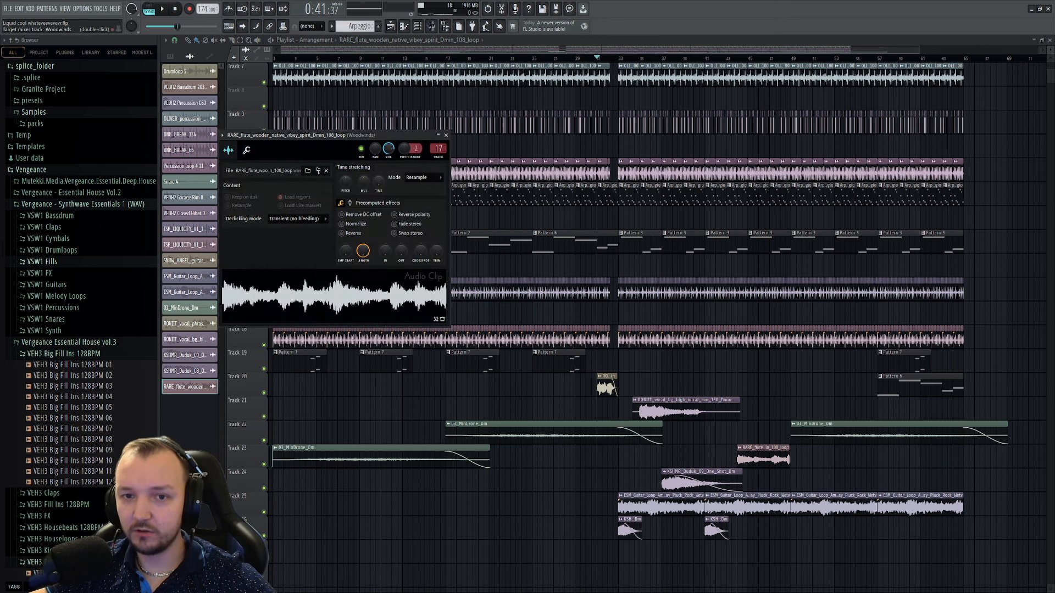
- Set the wooden flute loop's volume to 61% and start playback from about bar 21
left_click(493, 60)
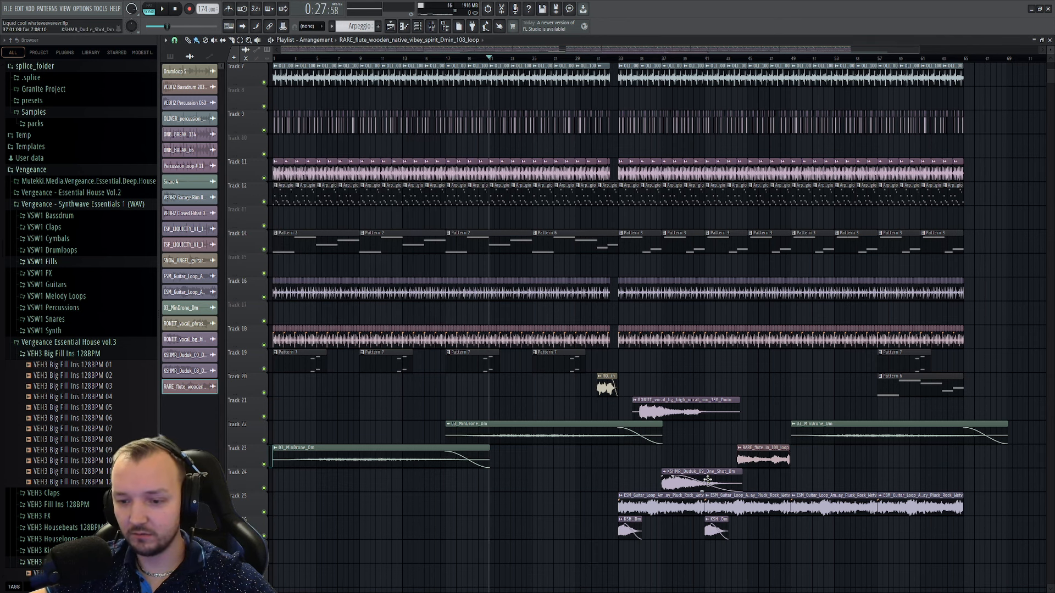
left_click(708, 480)
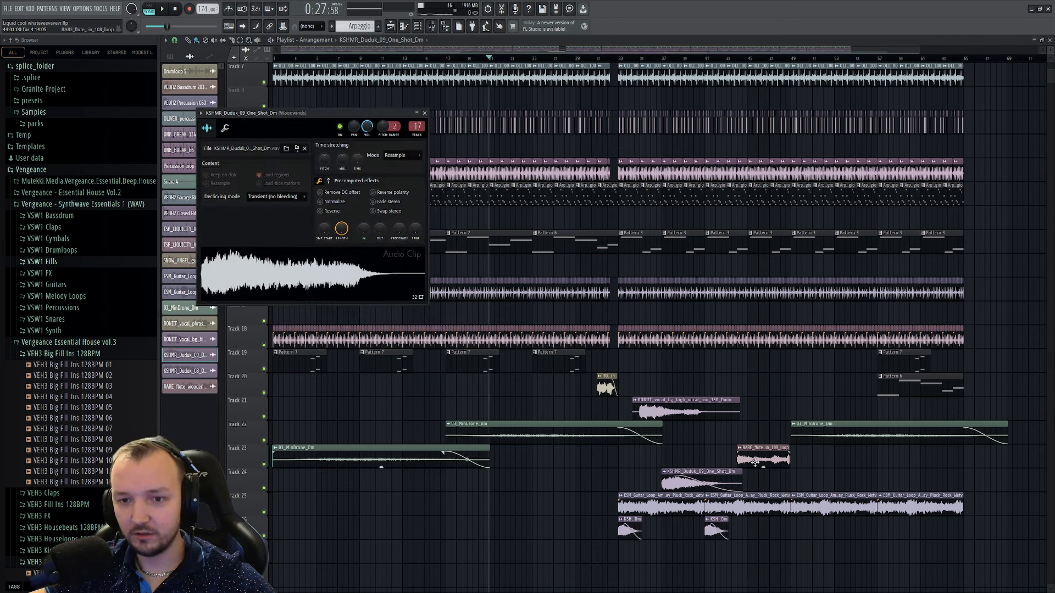
left_click(763, 457)
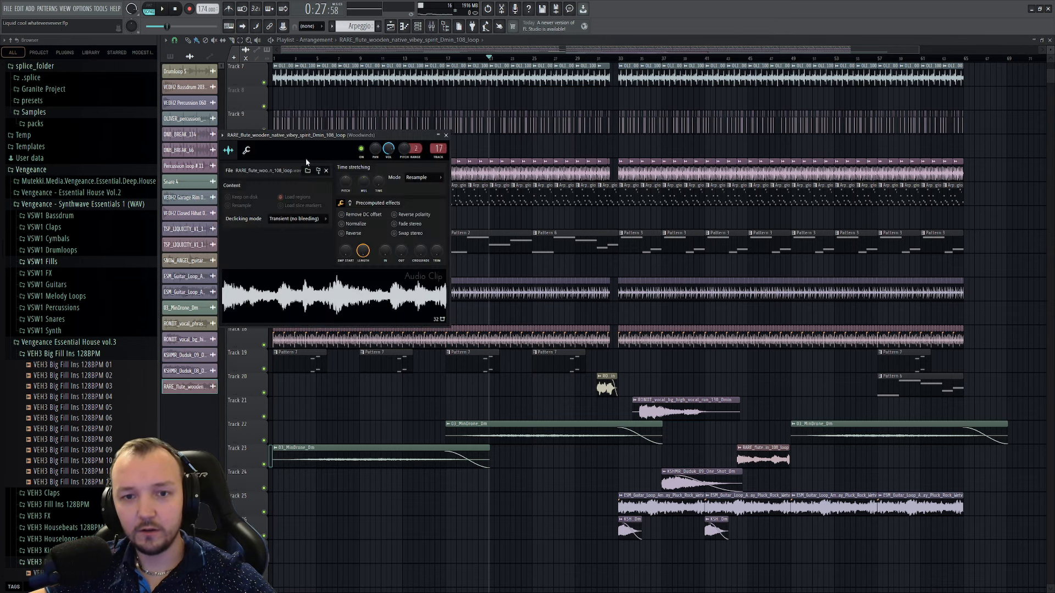
left_click(246, 150)
key("space")
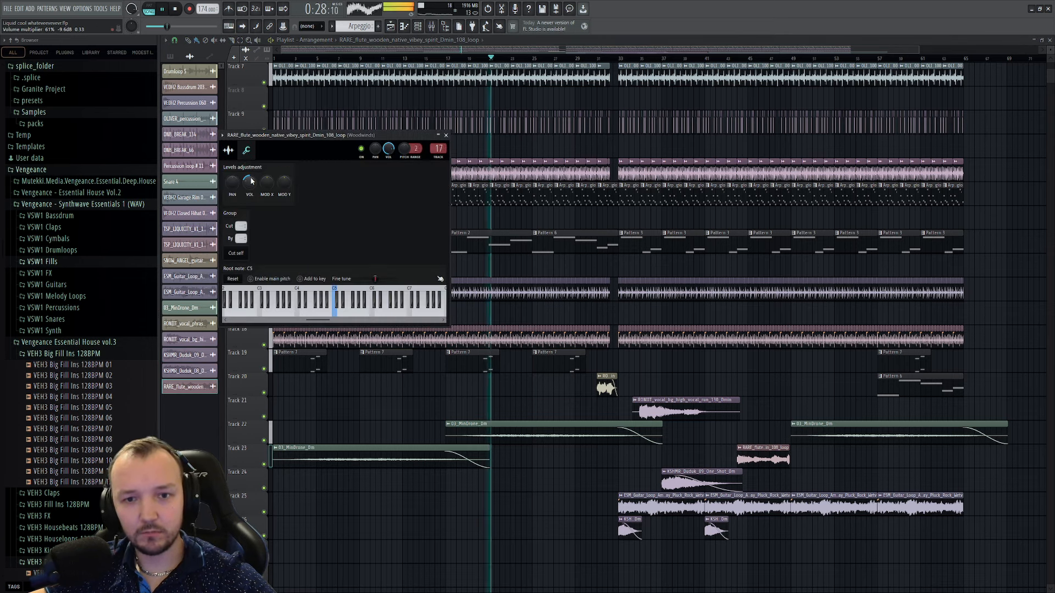
right_click(699, 582)
- Set the volume of the 03_MinDrone_Dm sample to 85%
scroll(605, 441, "down", 1)
left_click(447, 452)
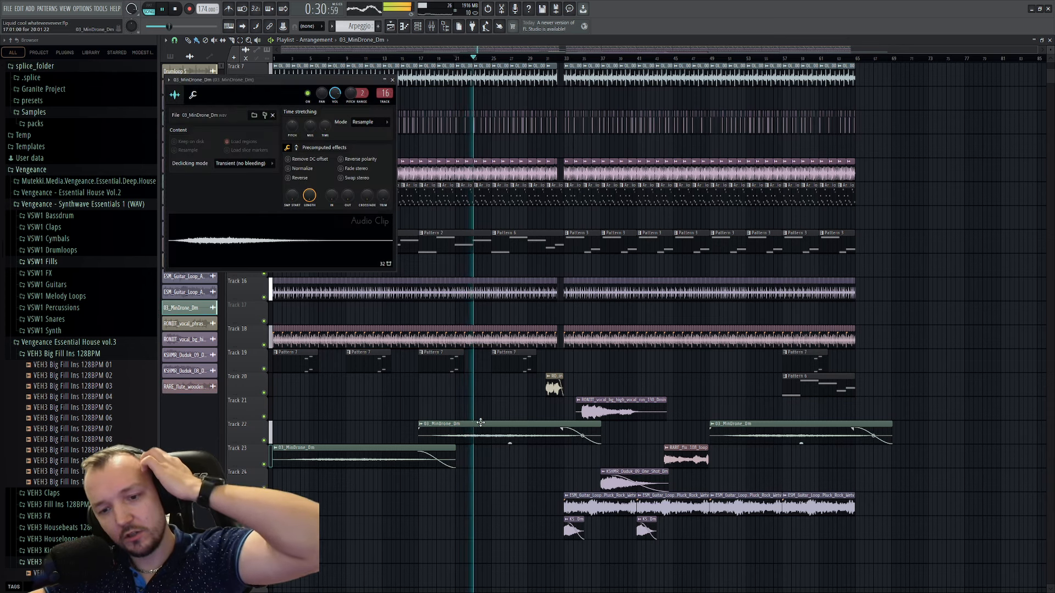
left_click(193, 94)
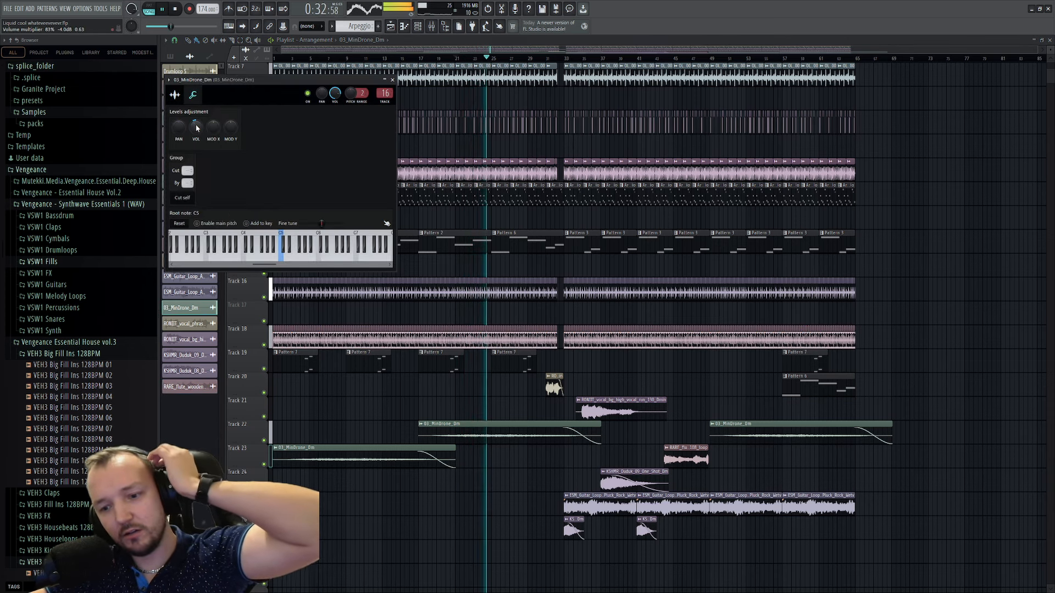
left_click(392, 79)
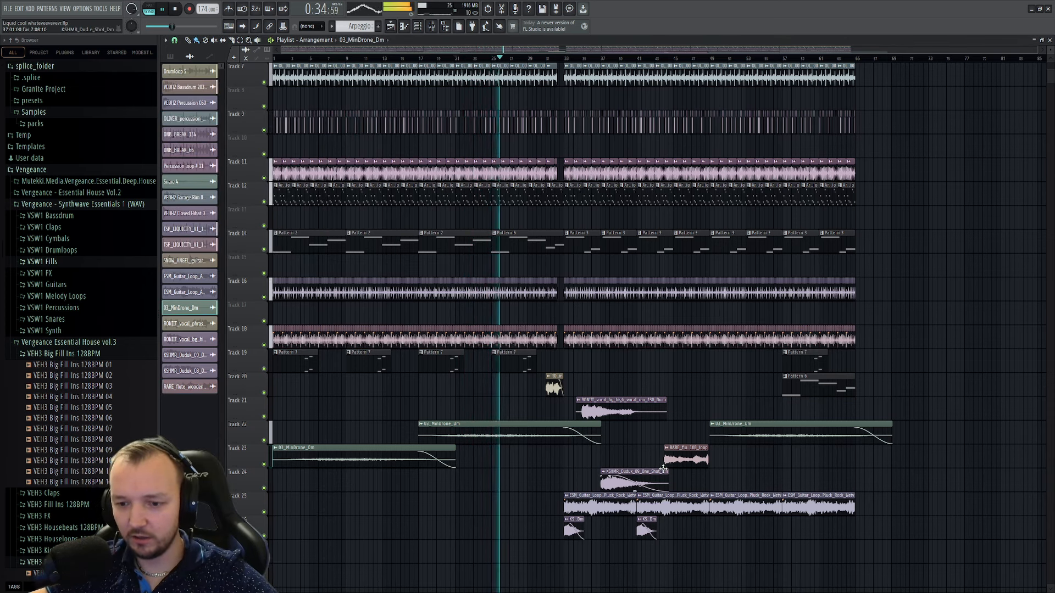
- Shorten the Duduk_09 clip on Track 24 to about four bars with a fade-out
left_click_drag(663, 469, 637, 470)
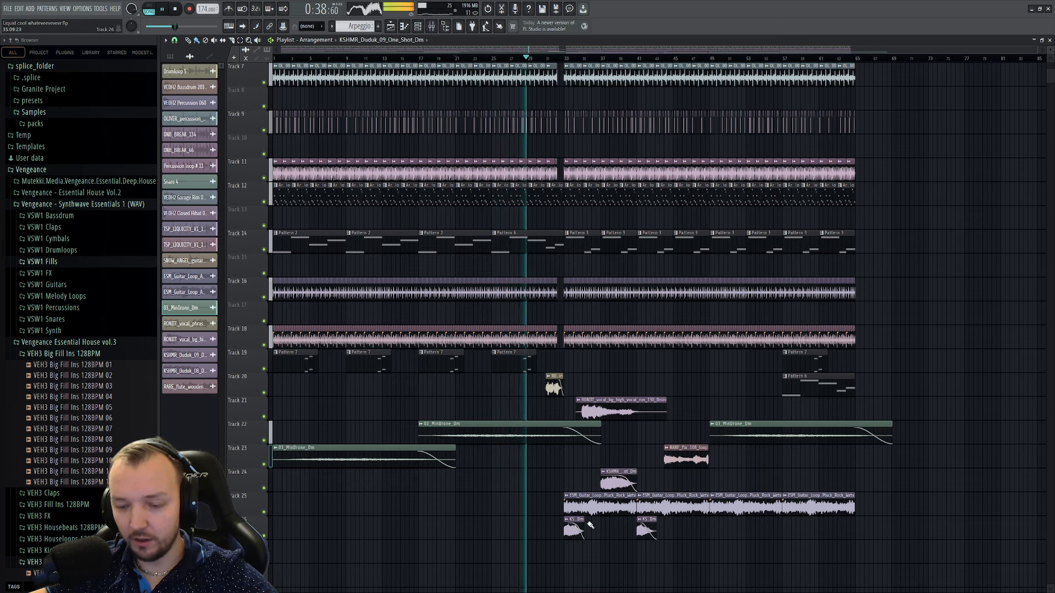
- Review the level settings of the RONIIT vocal phrase, RONIIT high vocal run and KSHMR Duduk_09 samples during playback
scroll(626, 533, "up", 3, "ctrl")
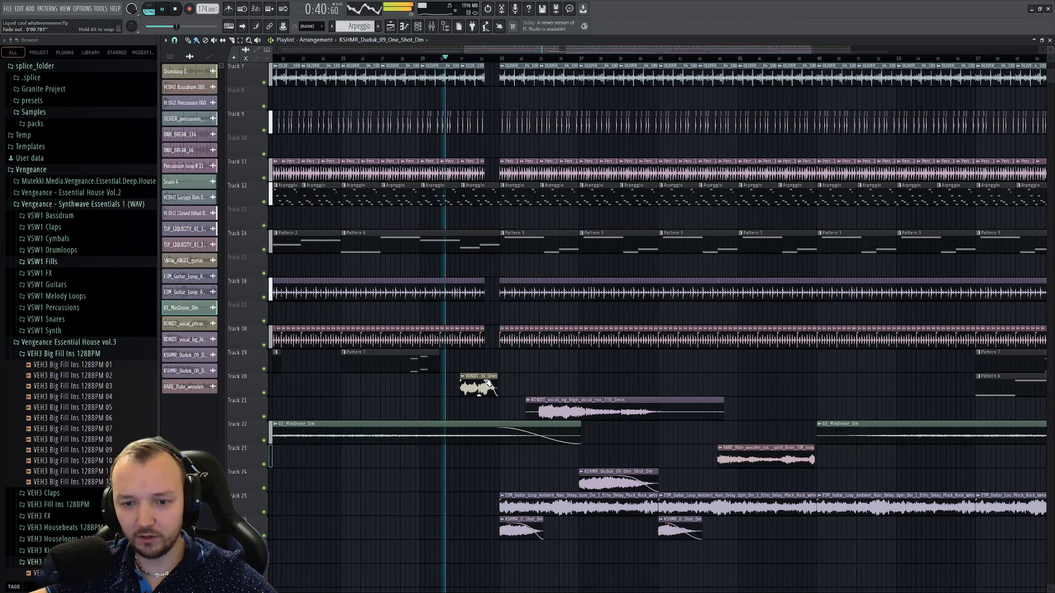
left_click(601, 405)
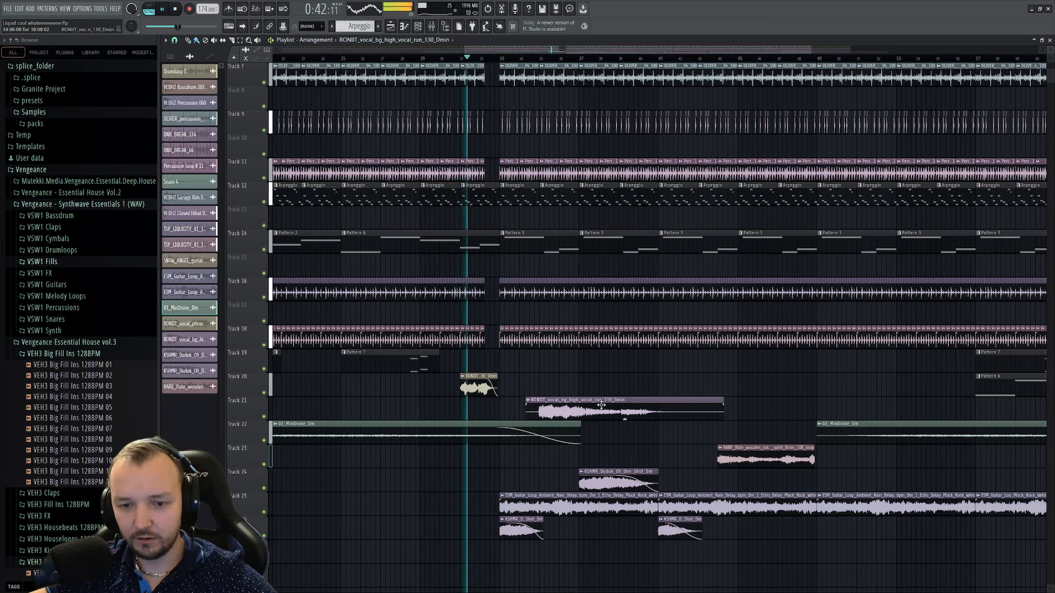
double_click(476, 377)
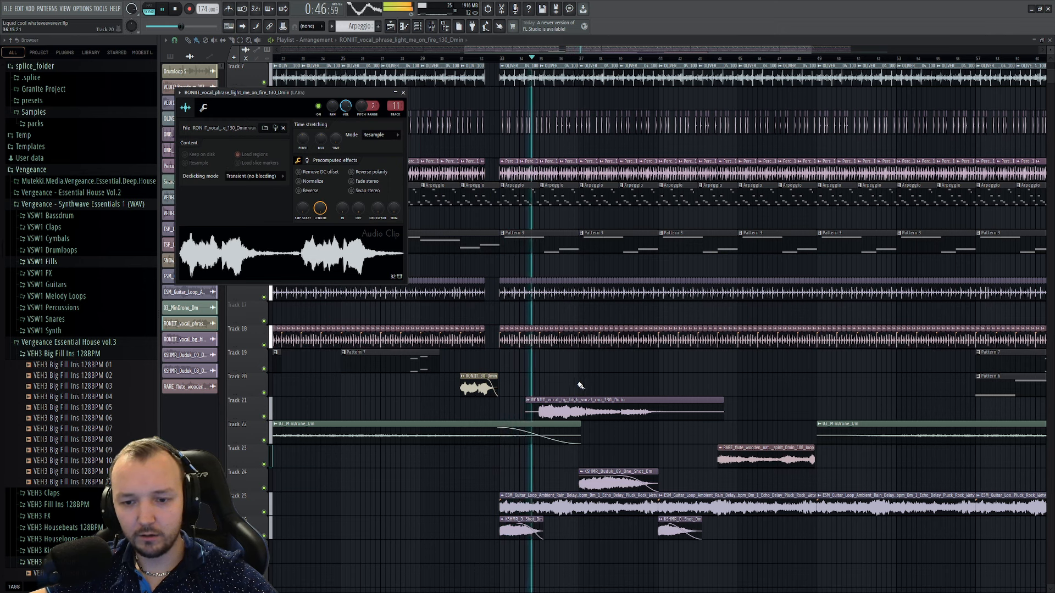
key("Escape")
double_click(587, 404)
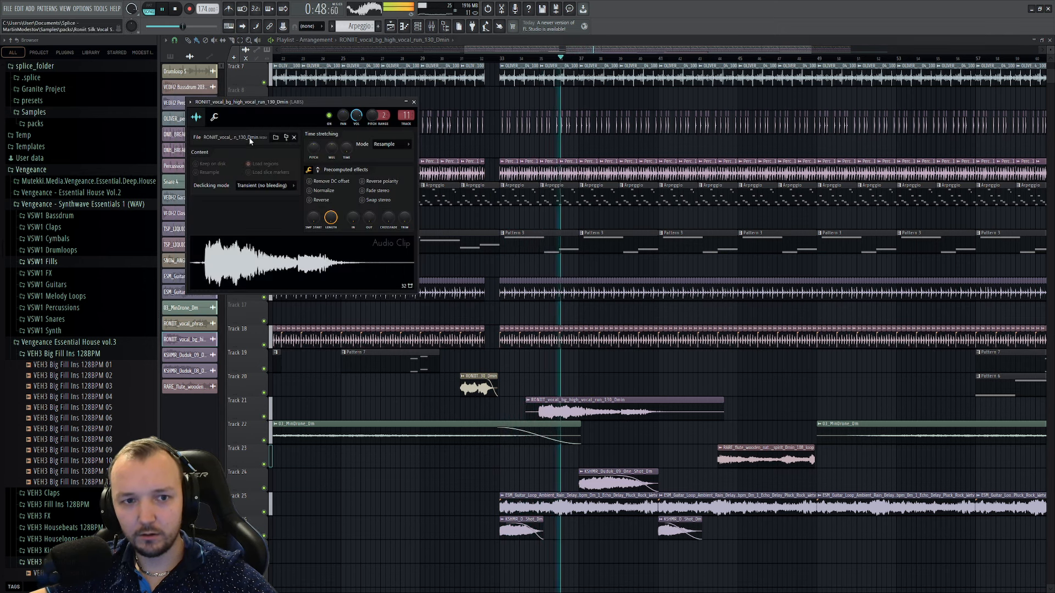
left_click(214, 117)
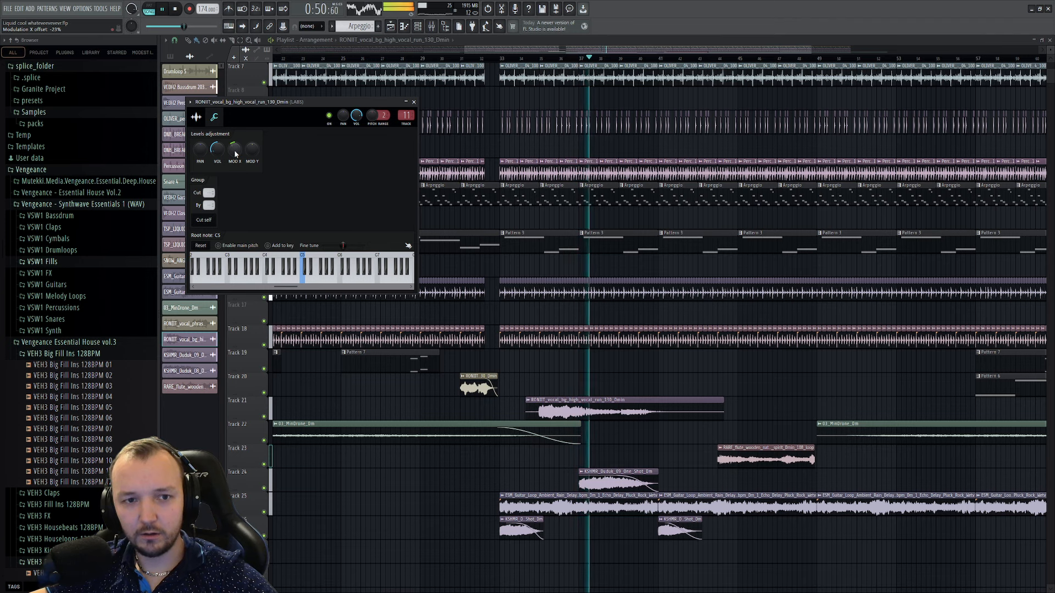
left_click(615, 483)
double_click(616, 482)
left_click(224, 128)
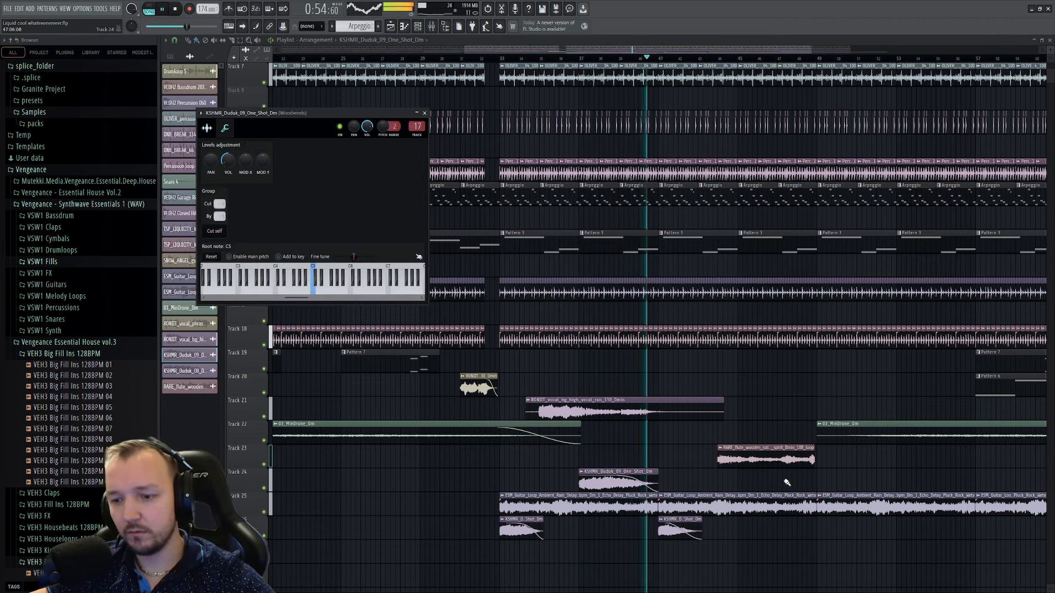
- Add a short fade-out to the wooden flute clip on Track 23 and check its sample's level settings
left_click(808, 455)
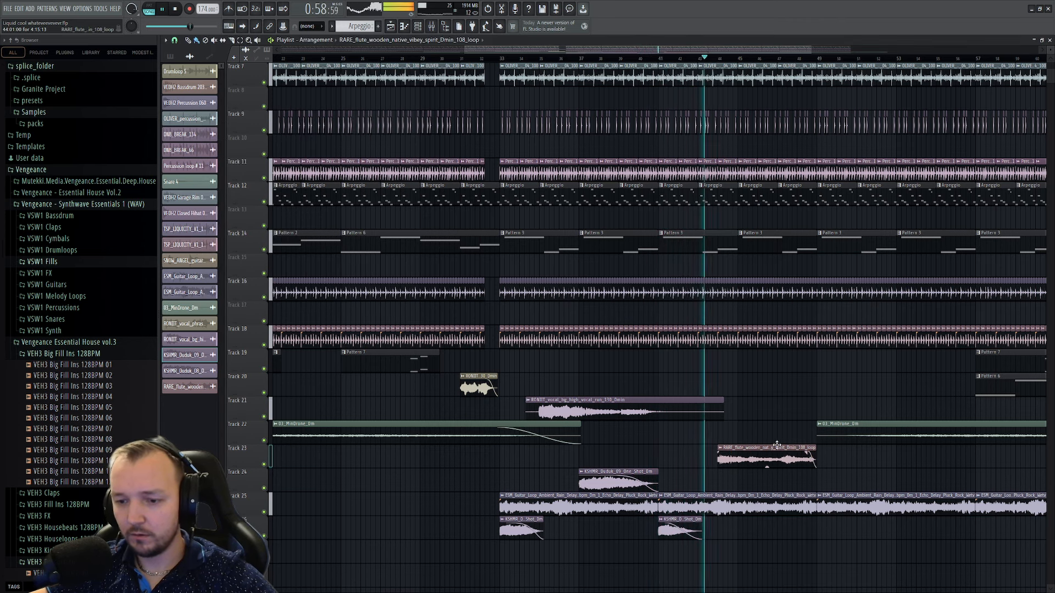
left_click(737, 452)
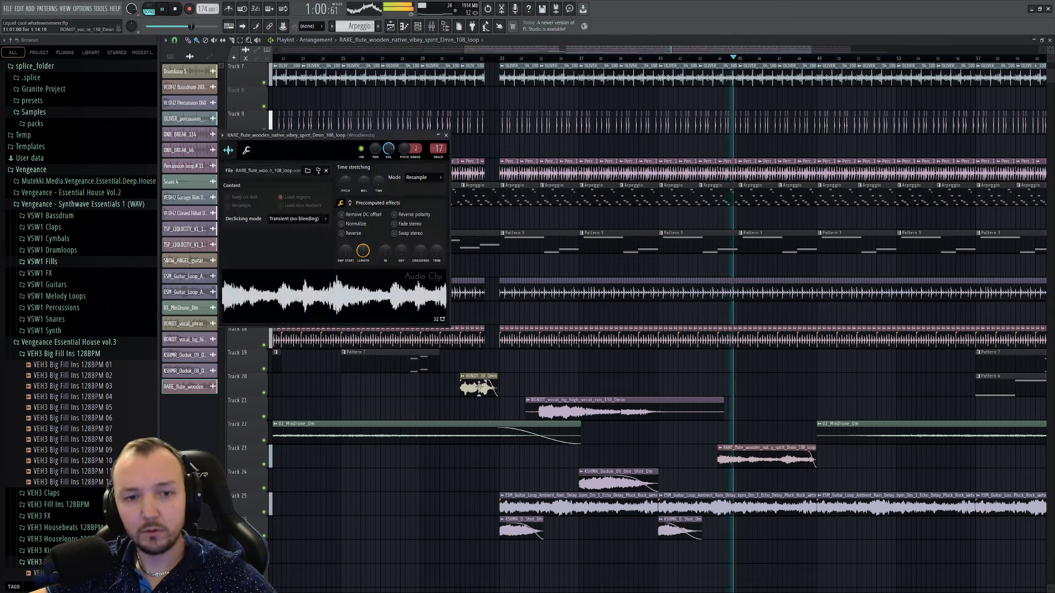
left_click(247, 151)
right_click(737, 553)
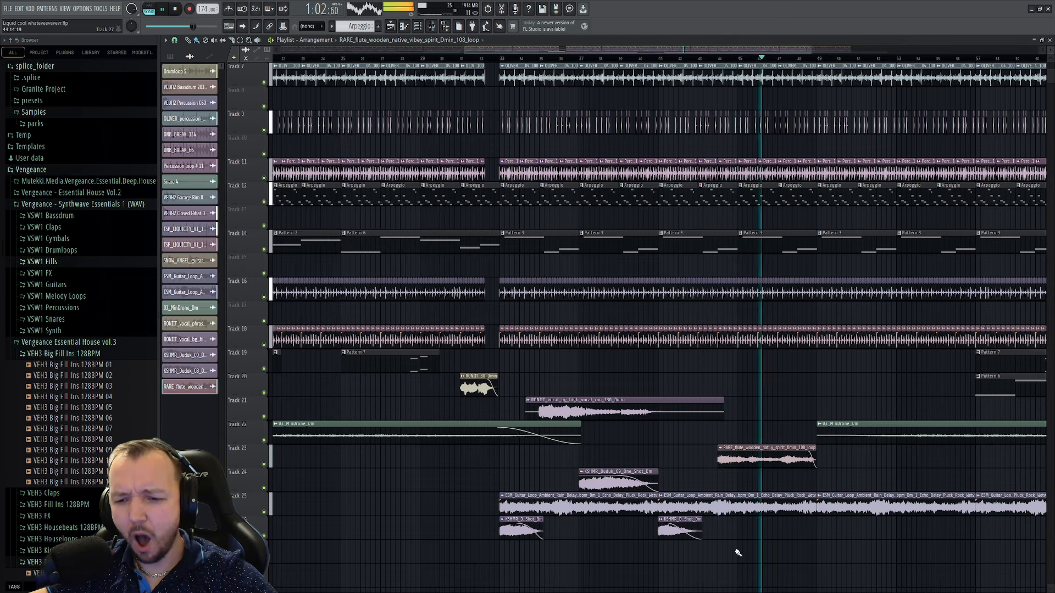
- Copy the three Duduk clips to bars 49, 53 and 57, and shorten the wooden flute clip to about three bars with a fade-out
scroll(728, 547, "down", 2)
left_click_drag(714, 537, 588, 526)
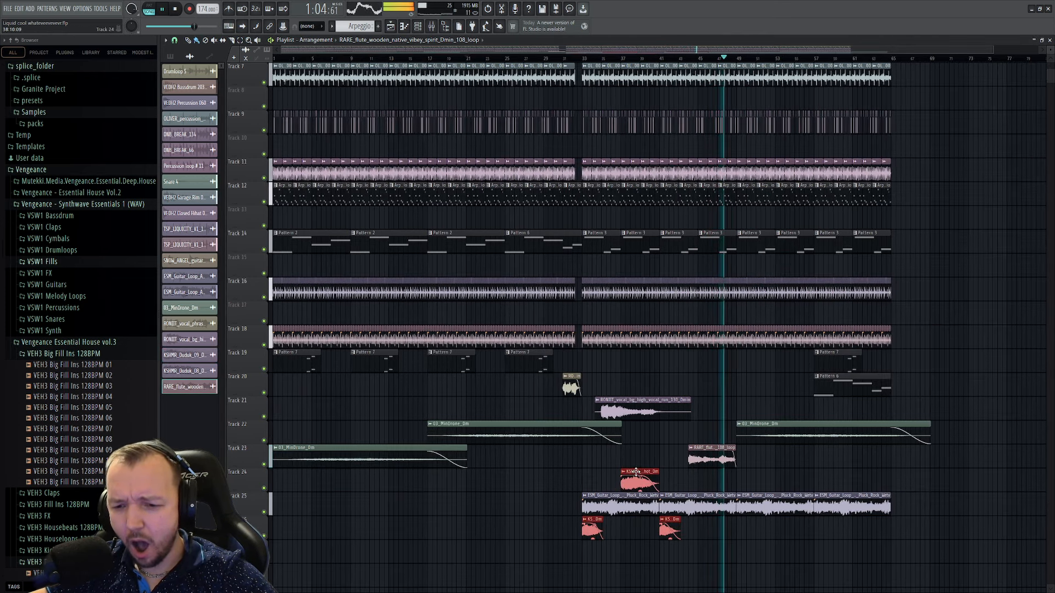
left_click_drag(641, 481, 790, 471)
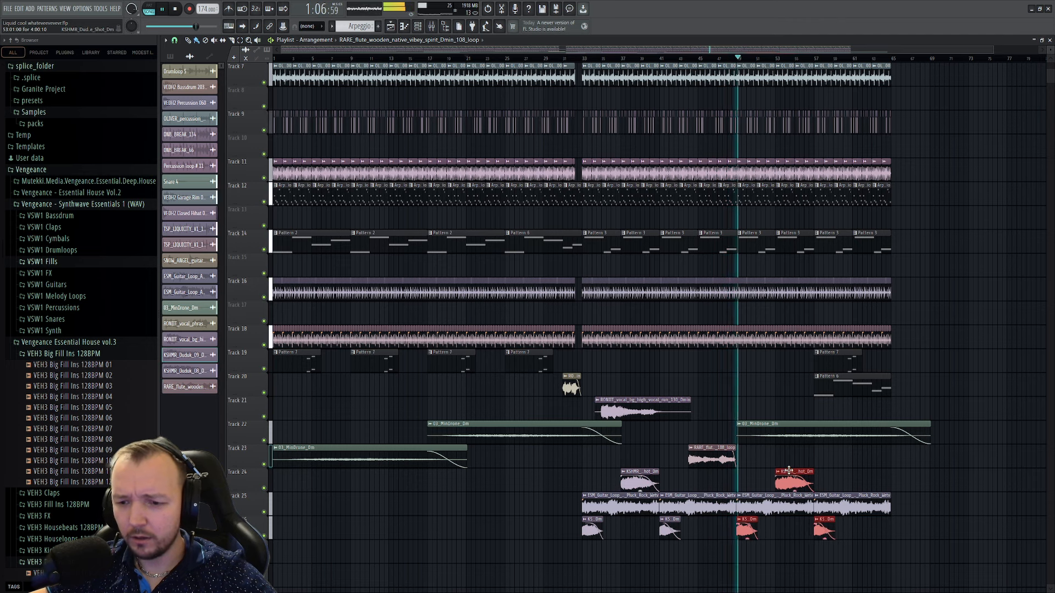
right_click(770, 464)
key("space")
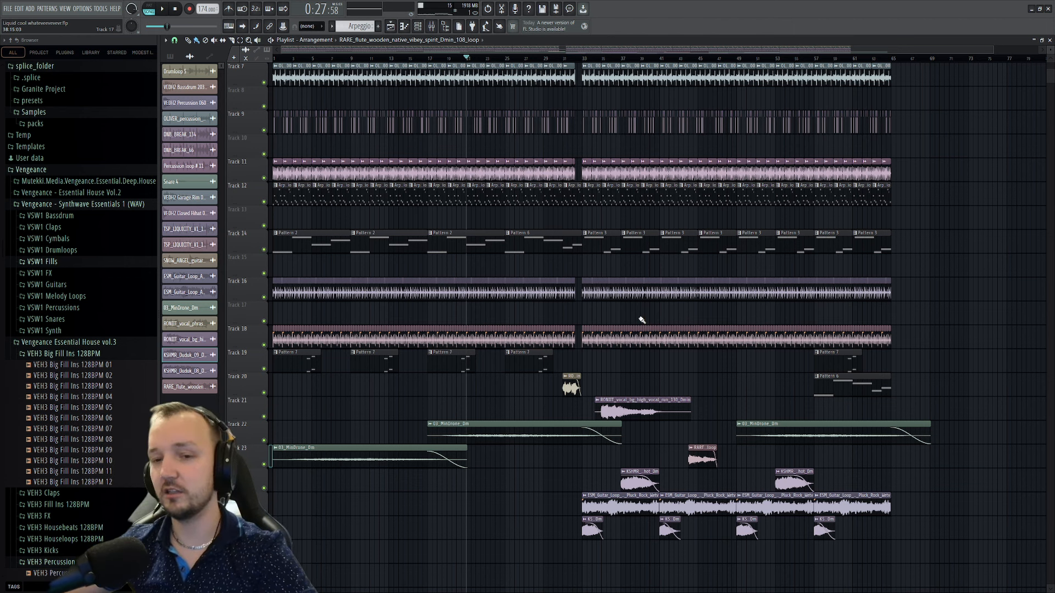
- Compare Track 14's bass patterns by playing from bars 17, 33 and 25, and examine Pattern 3's bass notes in the piano roll
left_click(704, 236)
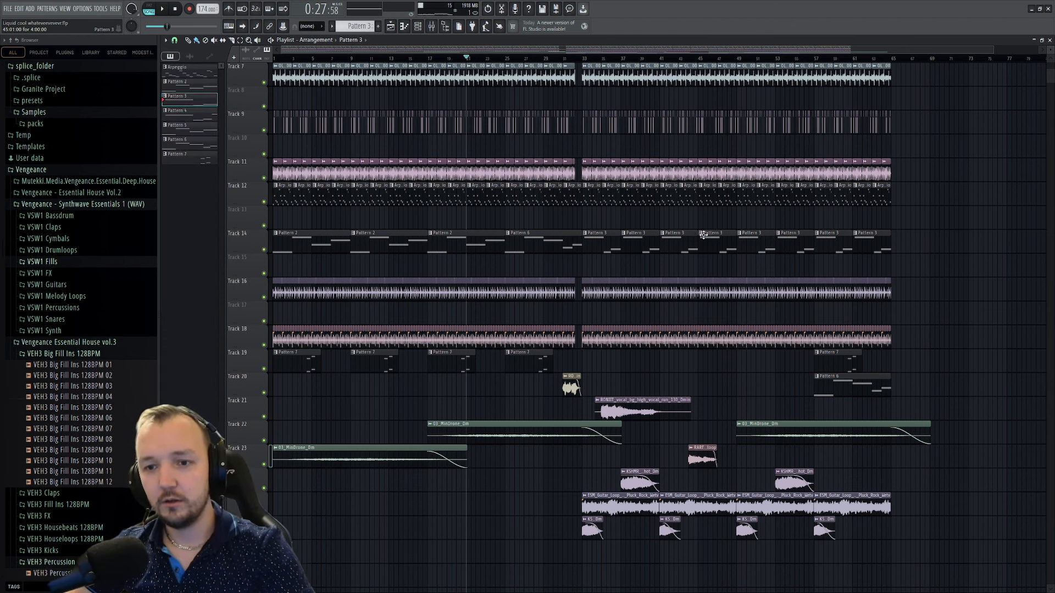
left_click(432, 56)
key("space")
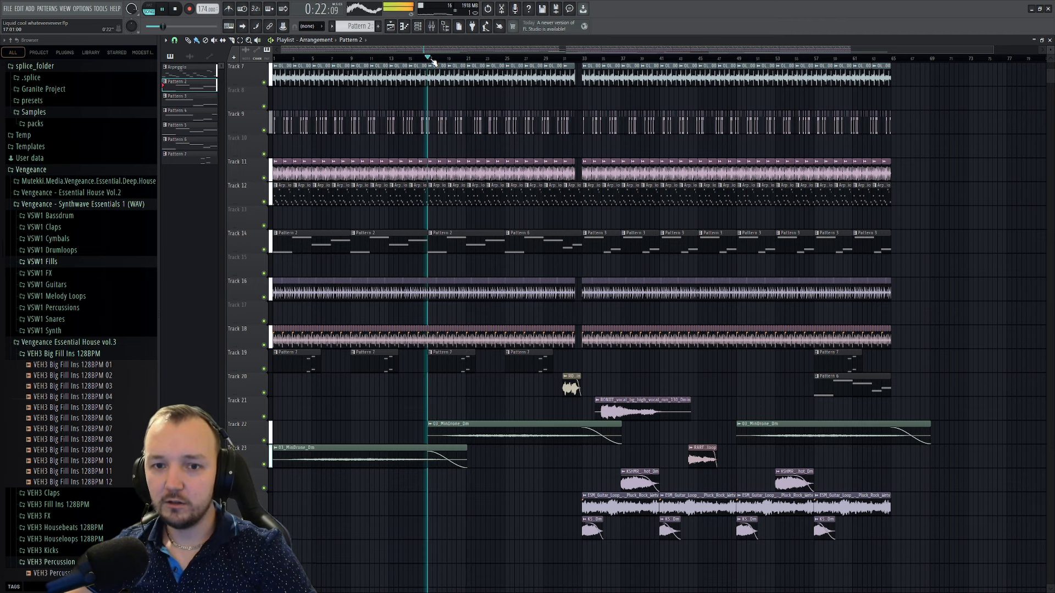
left_click(583, 57)
left_click(506, 57)
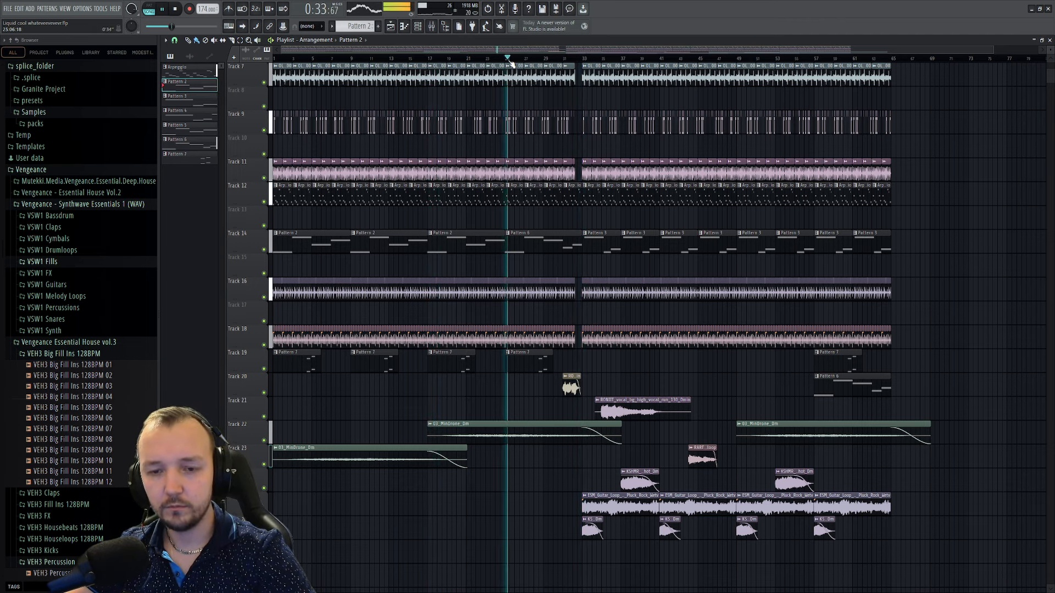
key("space")
double_click(627, 238)
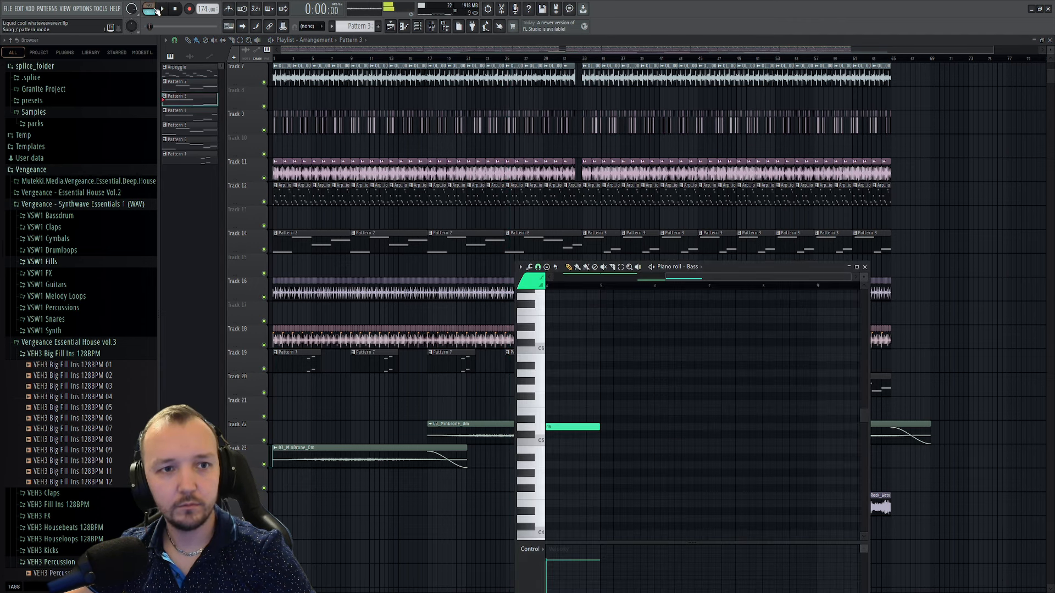
scroll(655, 353, "down", 3)
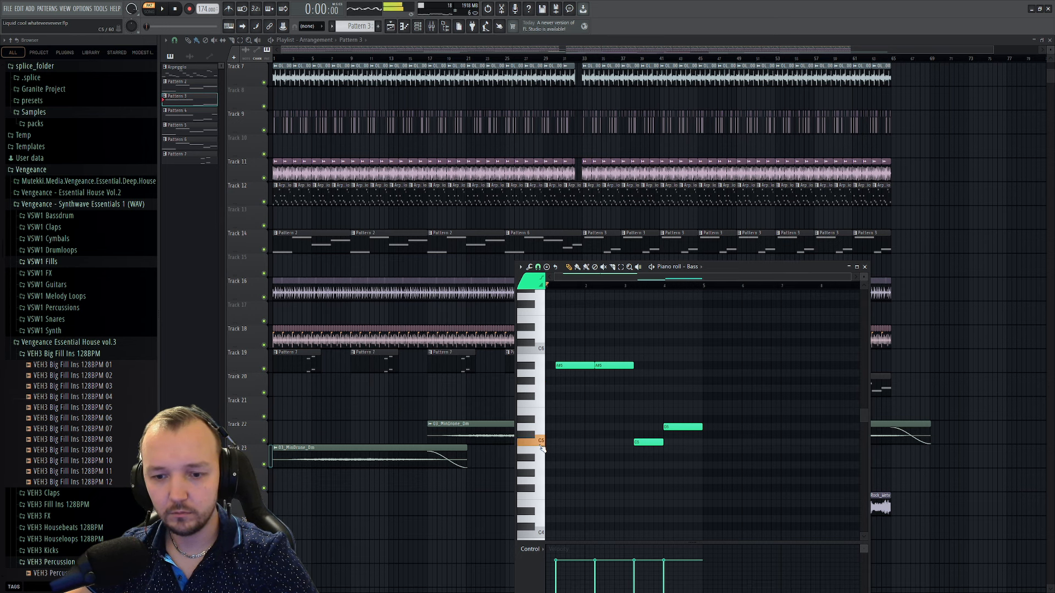
key("F7")
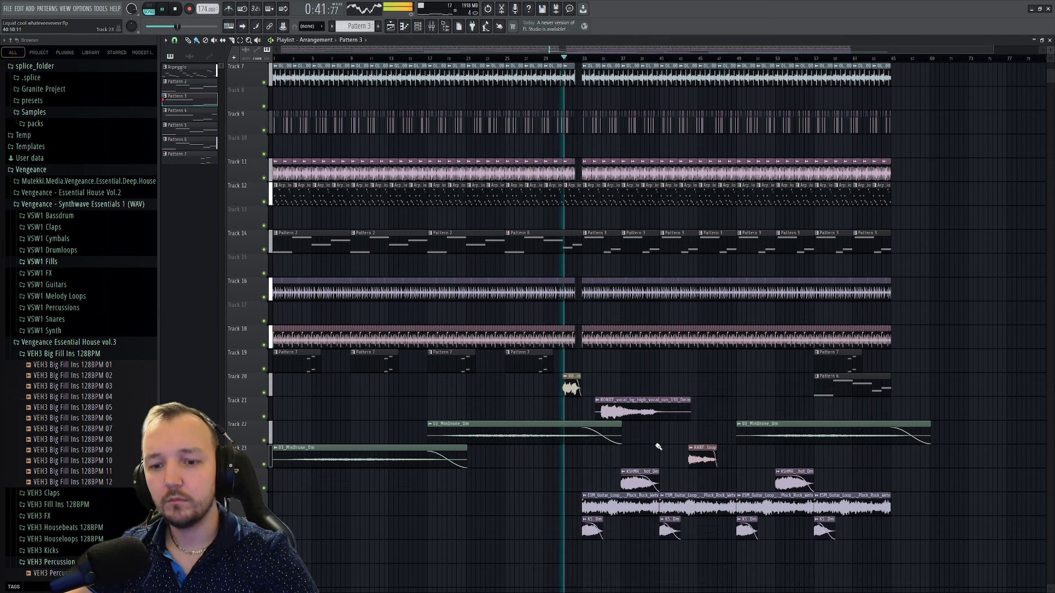
scroll(658, 447, "up", 3)
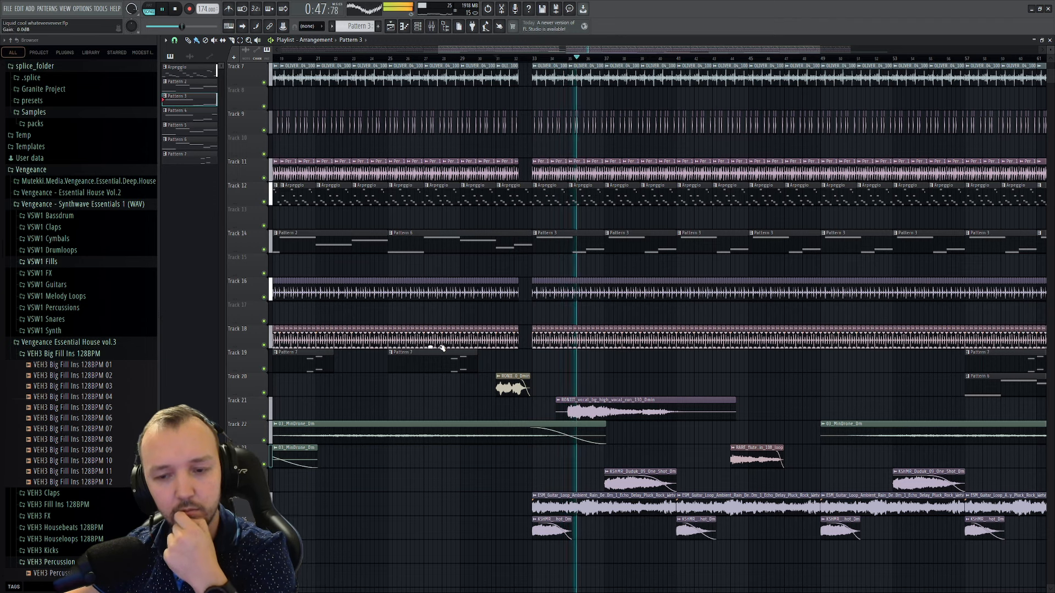
left_click(418, 27)
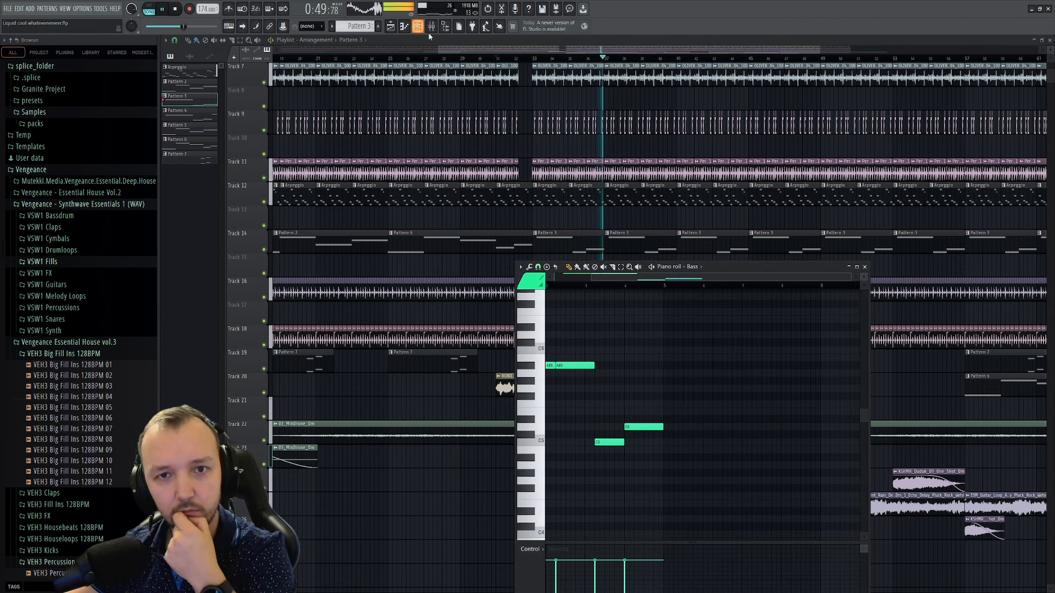
left_click(431, 30)
key("F12")
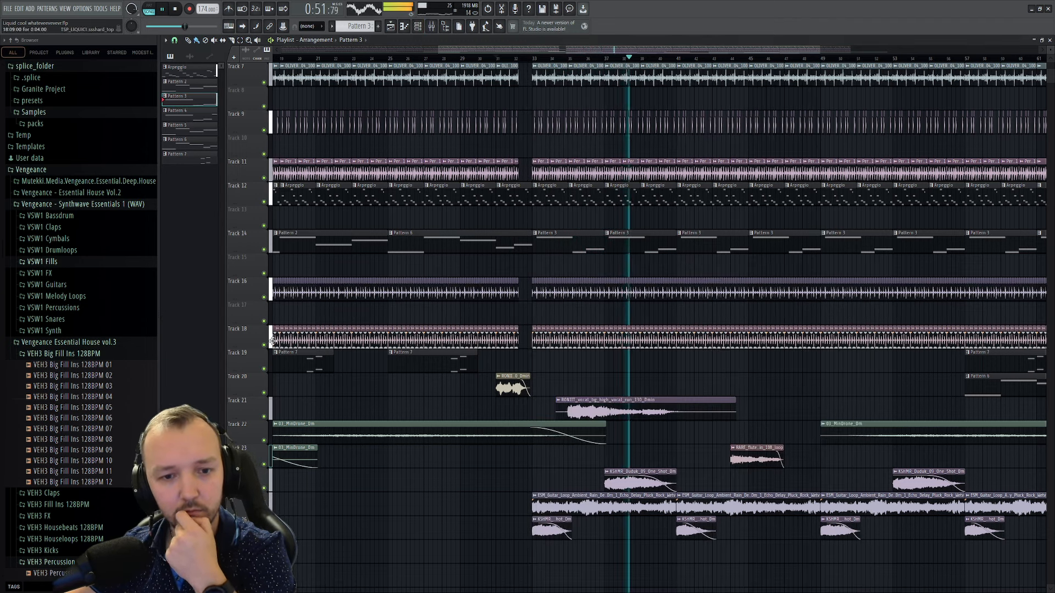
- Audition Track 18 and check the level settings of its TSP_LIQUICITY_V1_174_drum_glassshard_top sample
left_click(266, 346)
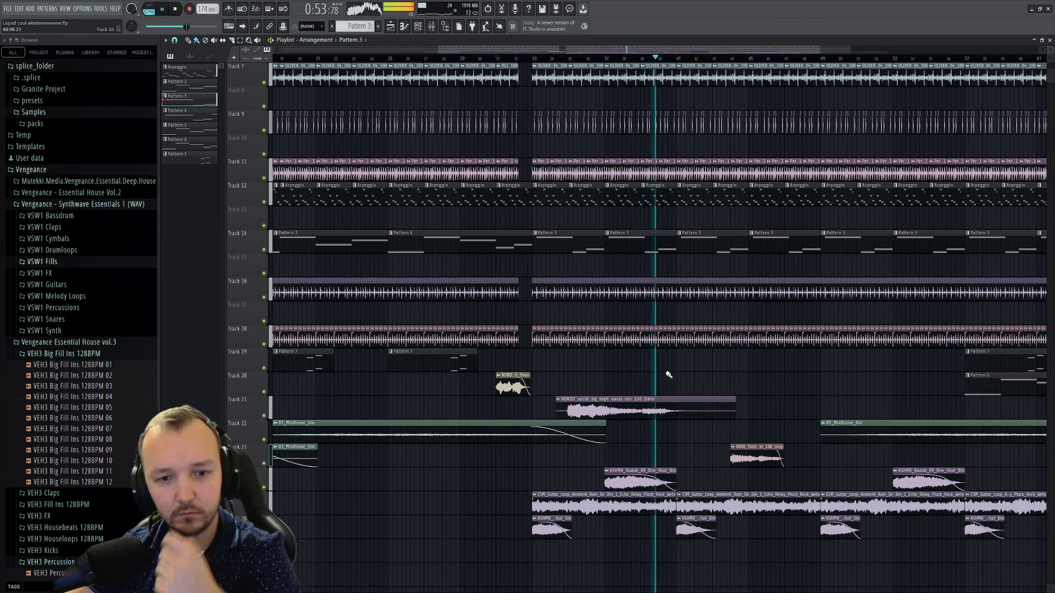
scroll(599, 327, "up", 6)
double_click(599, 330)
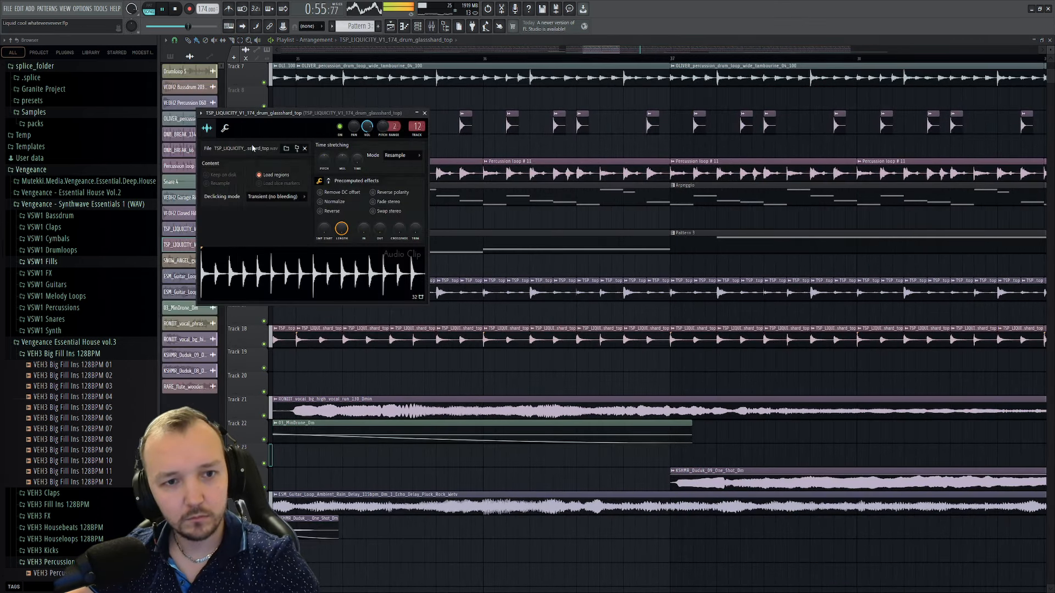
left_click(224, 129)
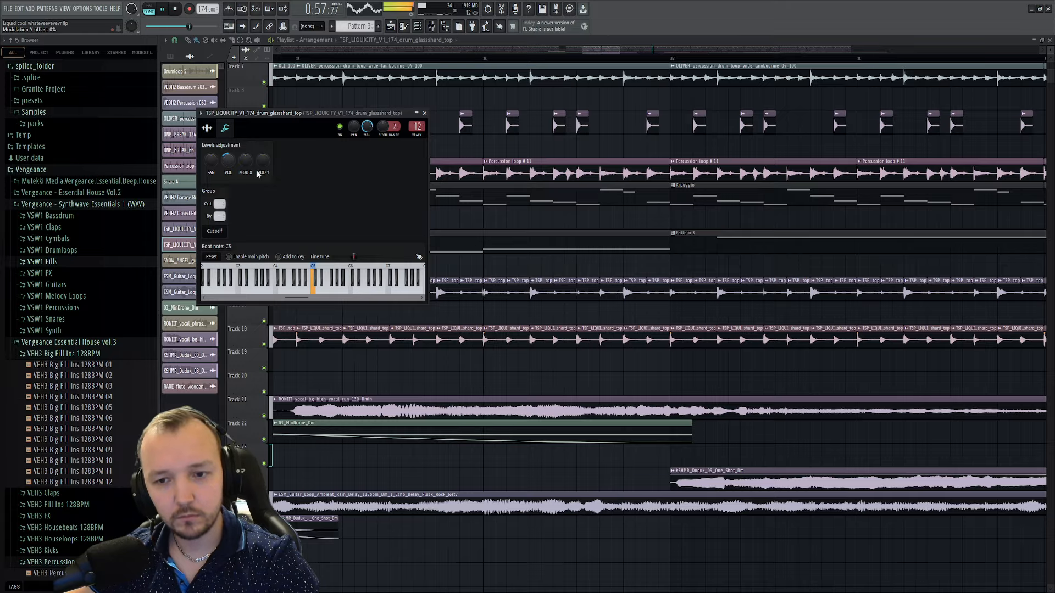
key("Escape")
- Check the levels of the Master track in the mixer during playback
scroll(553, 365, "down", 8)
key("F9")
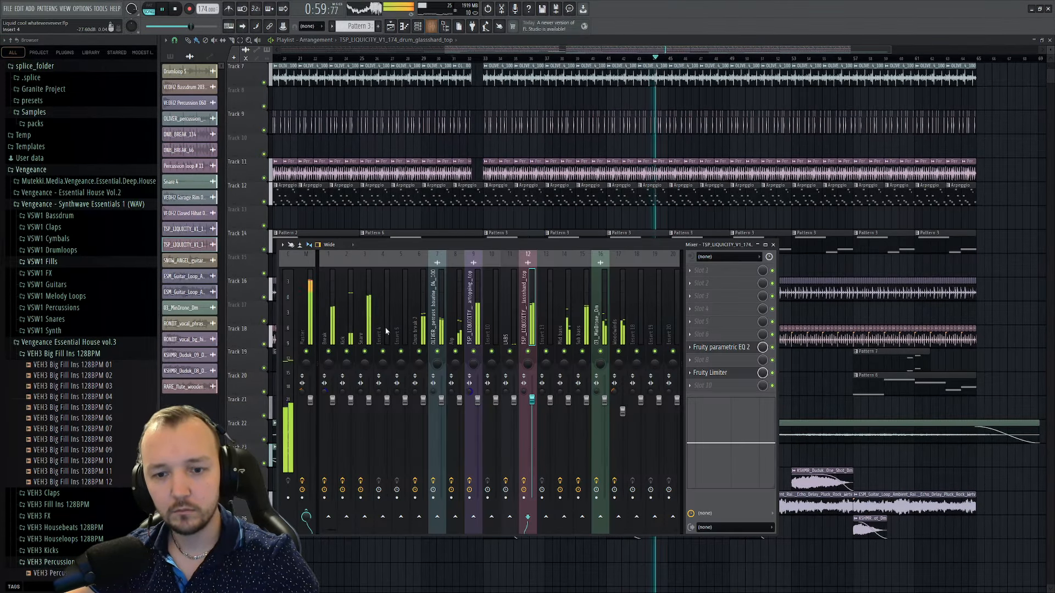
left_click(304, 326)
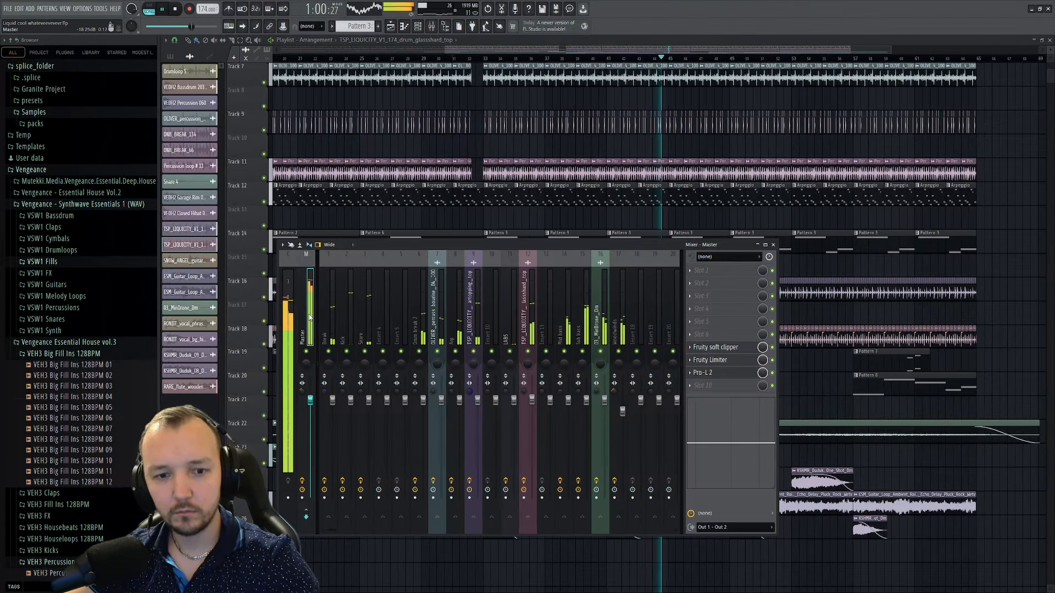
- Set the volume of the OLIVER_percussion_drum_loop_wide_tambourine_04_100 sample on Track 7 to 52%
double_click(496, 80)
left_click(438, 303)
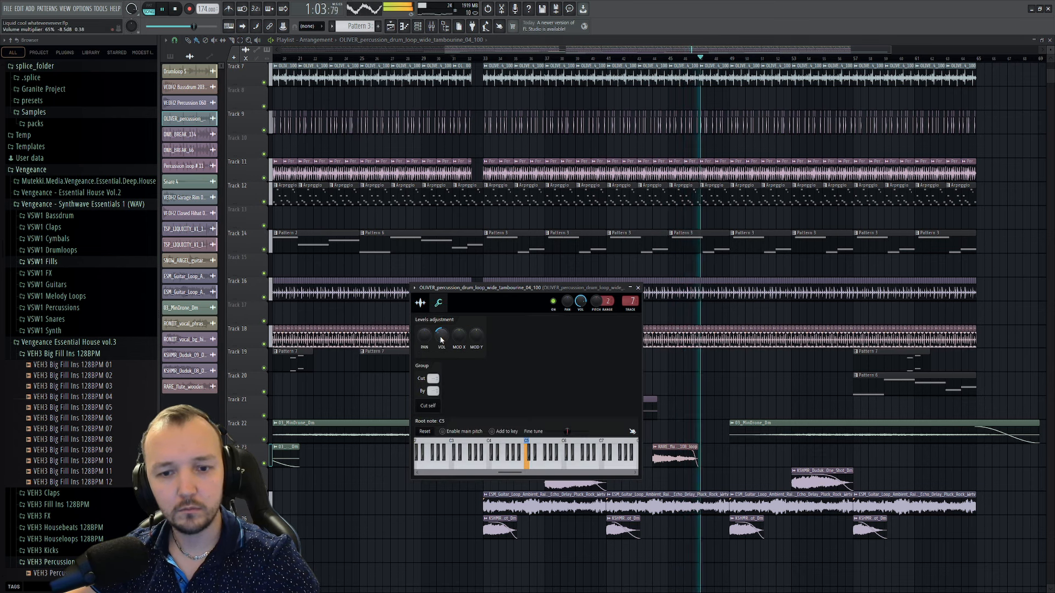
left_click_drag(442, 336, 442, 353)
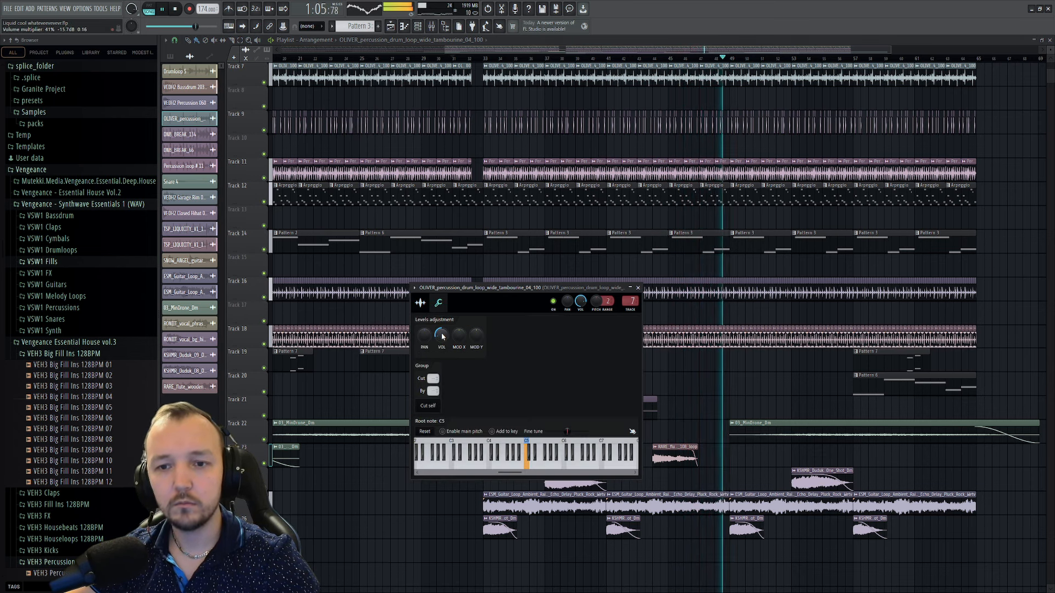
scroll(443, 337, "up", 3)
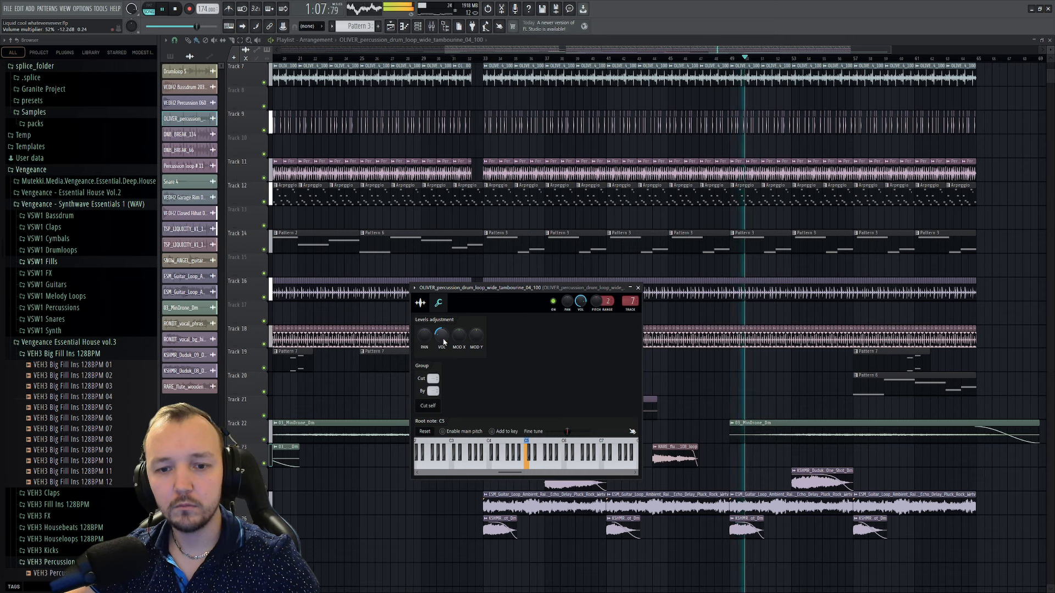
left_click(638, 288)
- Raise the volume of the Drumloop 5 sample on Track 1 slightly
scroll(550, 213, "up", 4)
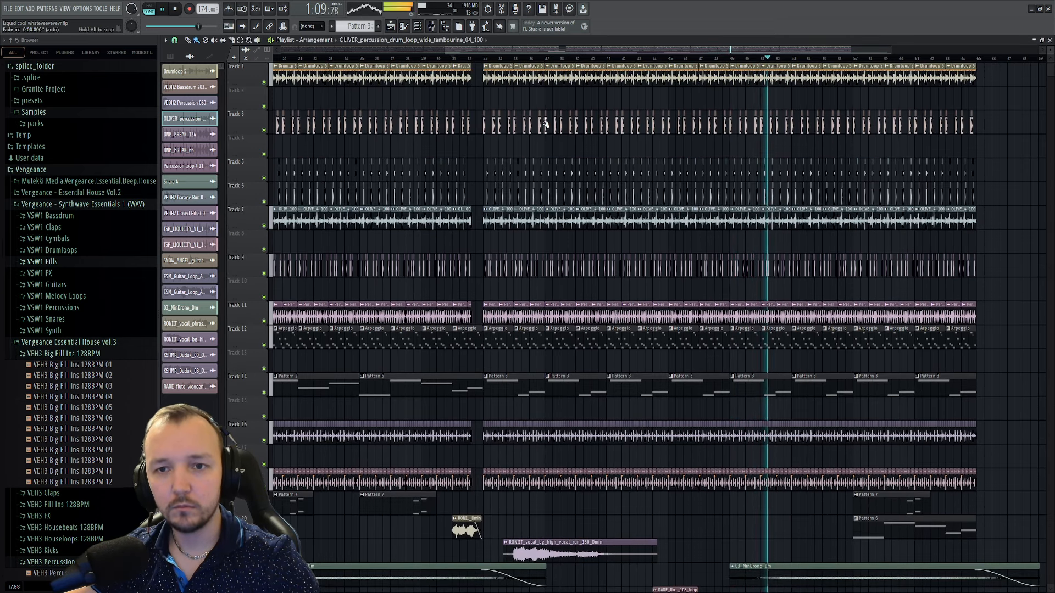
double_click(537, 78)
left_click(246, 150)
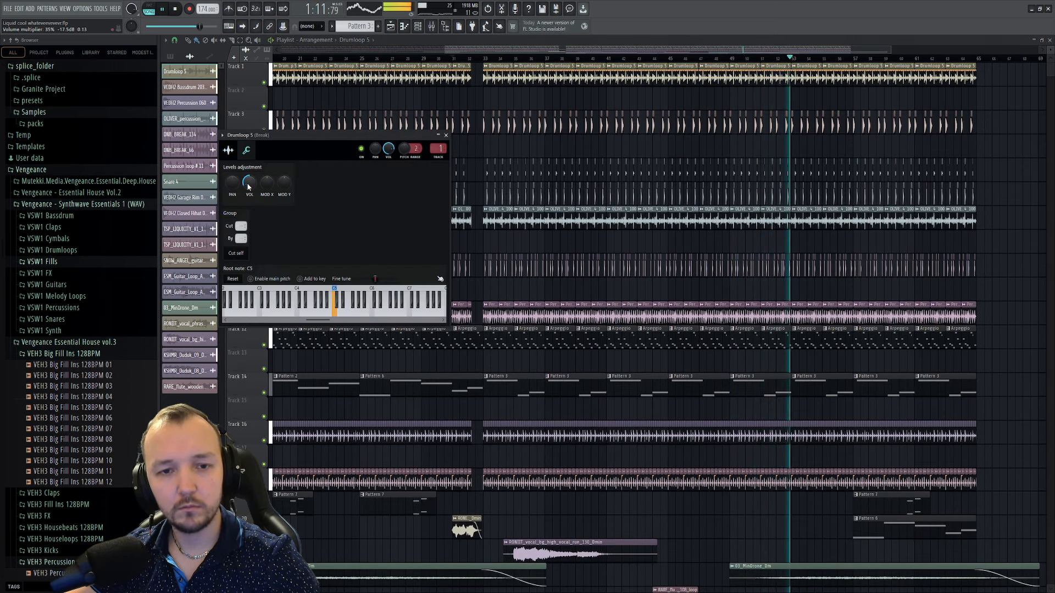
left_click_drag(249, 188, 248, 177)
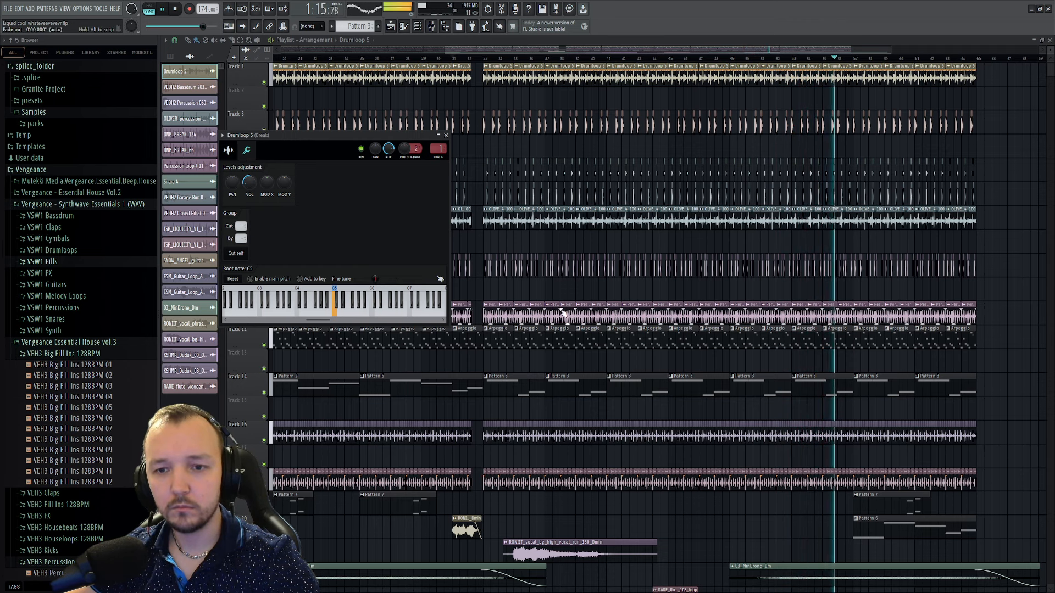
- Check the volume setting of the Percussion loop # 11 sample
left_click(183, 165)
left_click(225, 128)
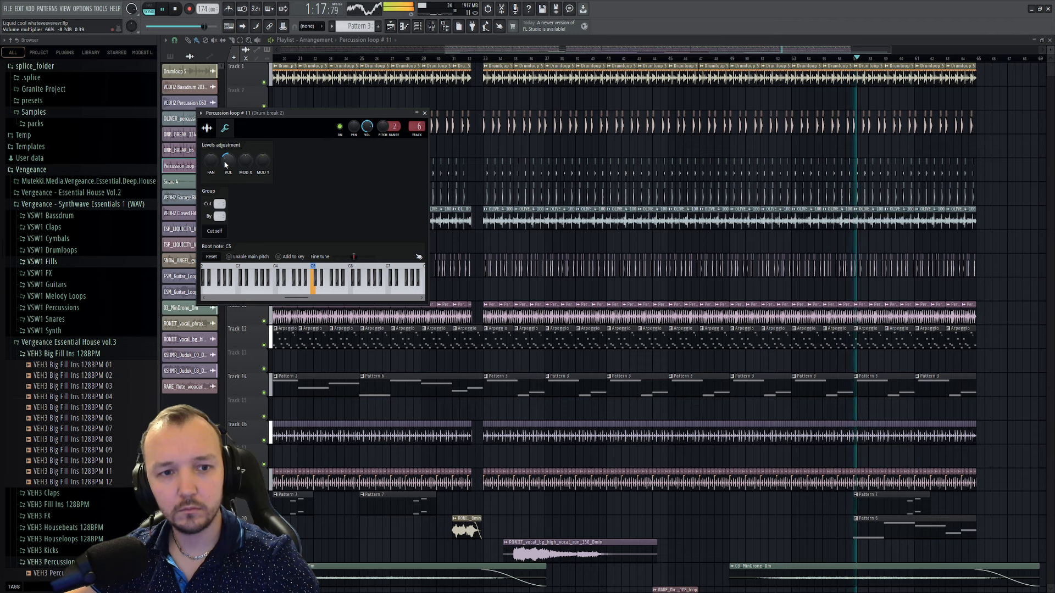
key("Escape")
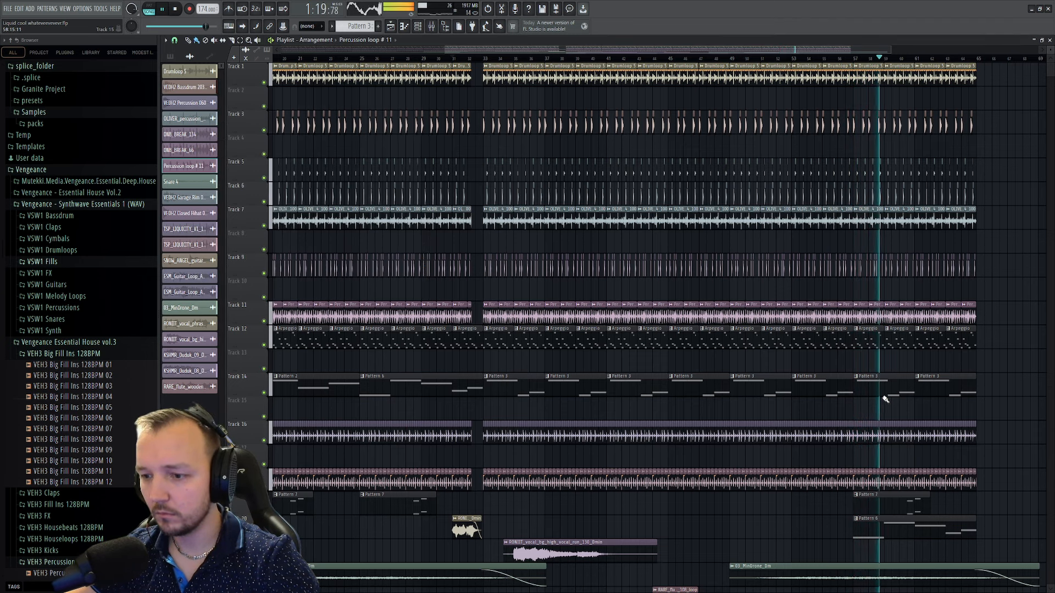
- Trim the start of the Pattern 6 clip on Track 20 to bar 61, leaving its last four bars
left_click_drag(856, 529, 915, 529)
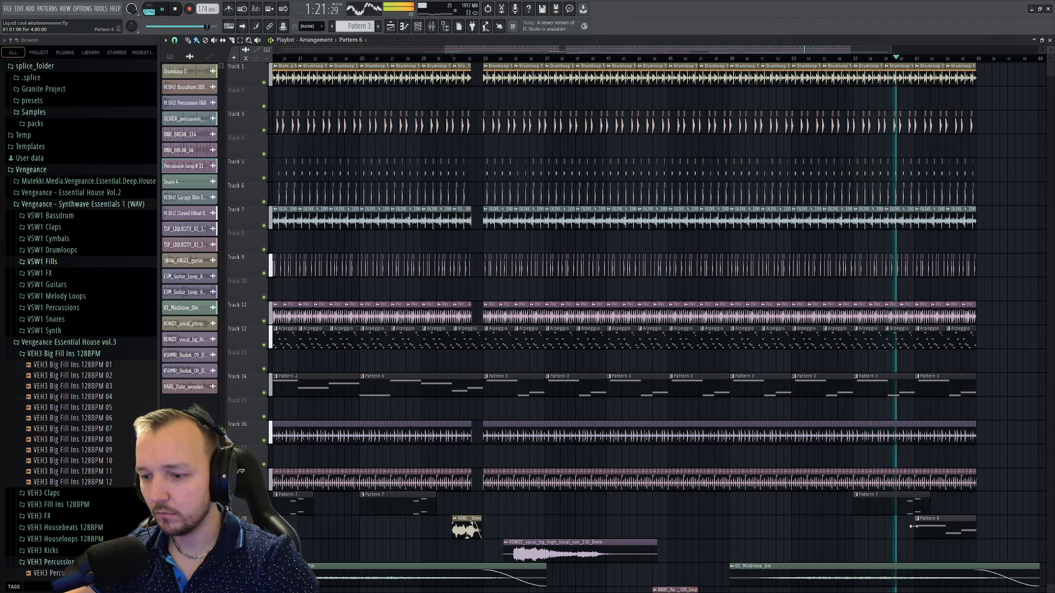
- Delete the Pattern 3 clip that starts at bar 61 on Track 14
right_click(945, 385)
scroll(959, 439, "down", 5)
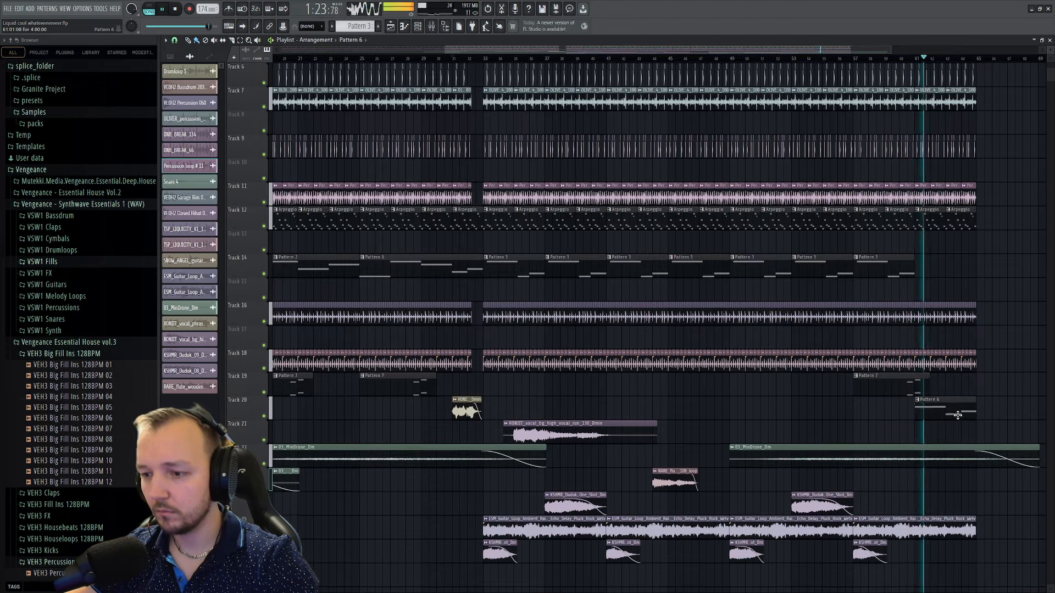
scroll(978, 384, "up", 4)
scroll(981, 374, "down", 1)
scroll(960, 357, "down", 4)
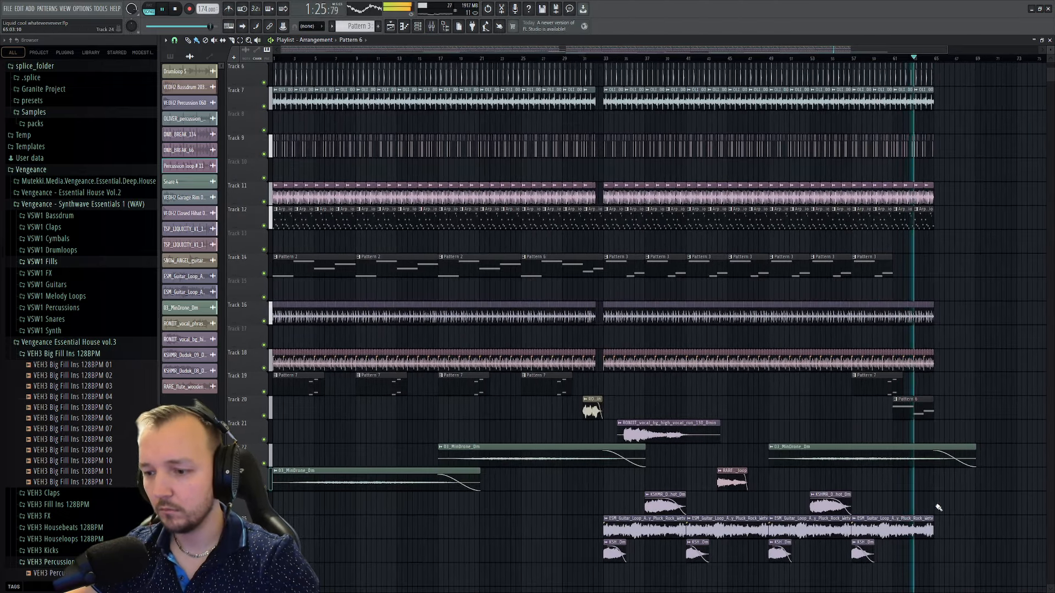
- Clear the selection and play the arrangement from bar 31 to review the second half
key("ctrl+a")
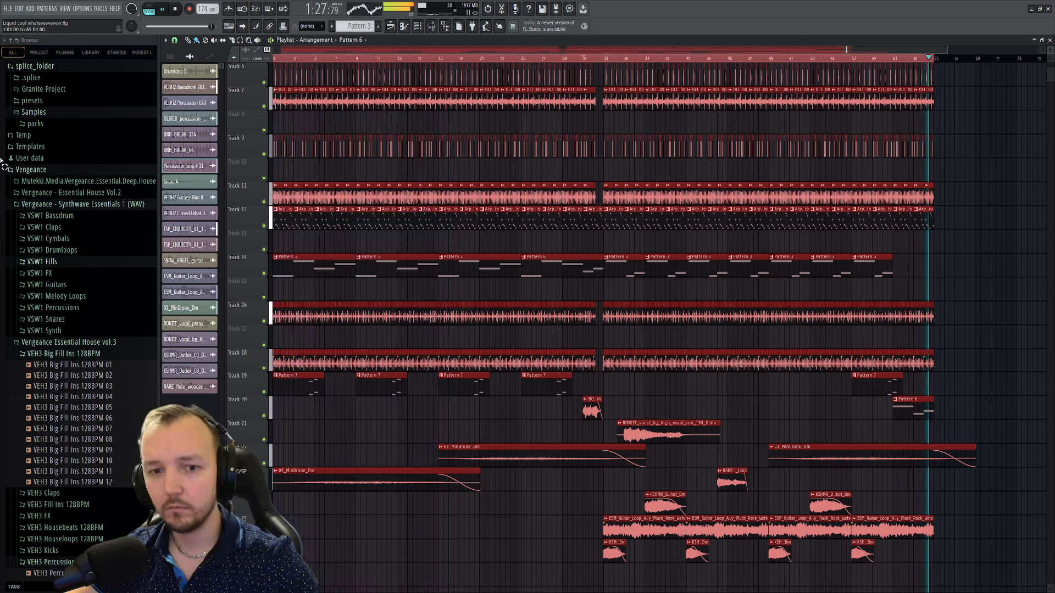
scroll(1007, 392, "down", 7)
left_click(699, 449)
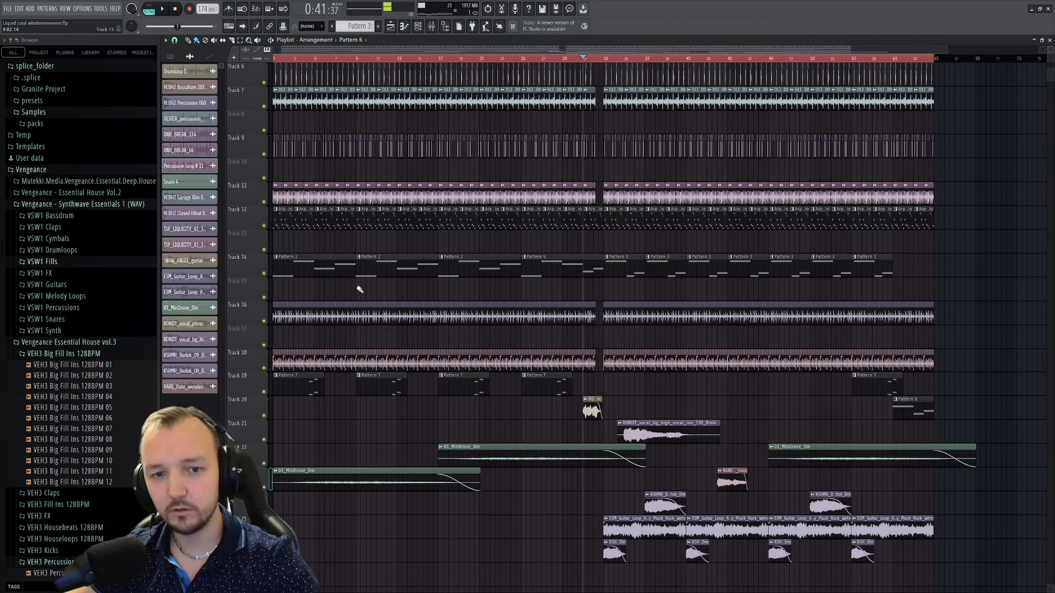
right_click(593, 58)
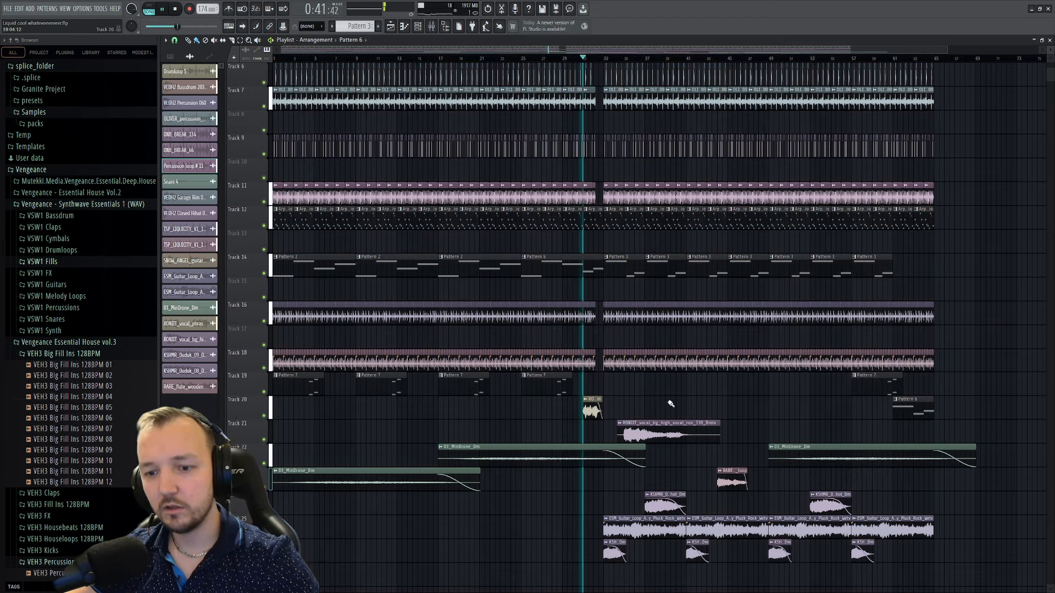
scroll(670, 403, "down", 5)
scroll(659, 379, "up", 4)
scroll(634, 341, "up", 4)
scroll(603, 298, "up", 2)
- In the Sub bass channel's Serum, set the distortion drive to 84% and the first modulation amount to 37
double_click(588, 279)
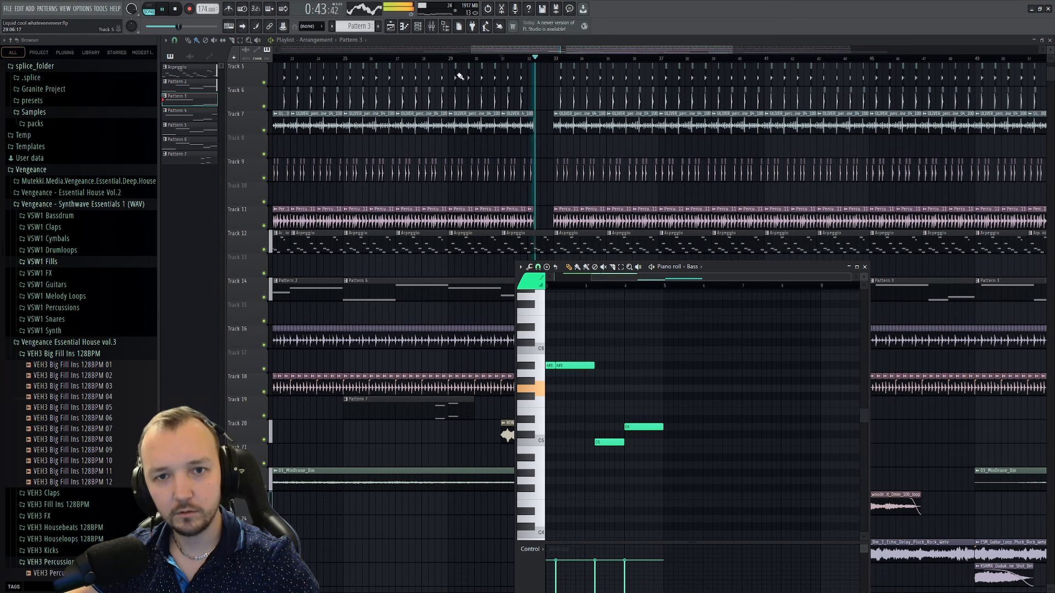
left_click(417, 27)
left_click(588, 183)
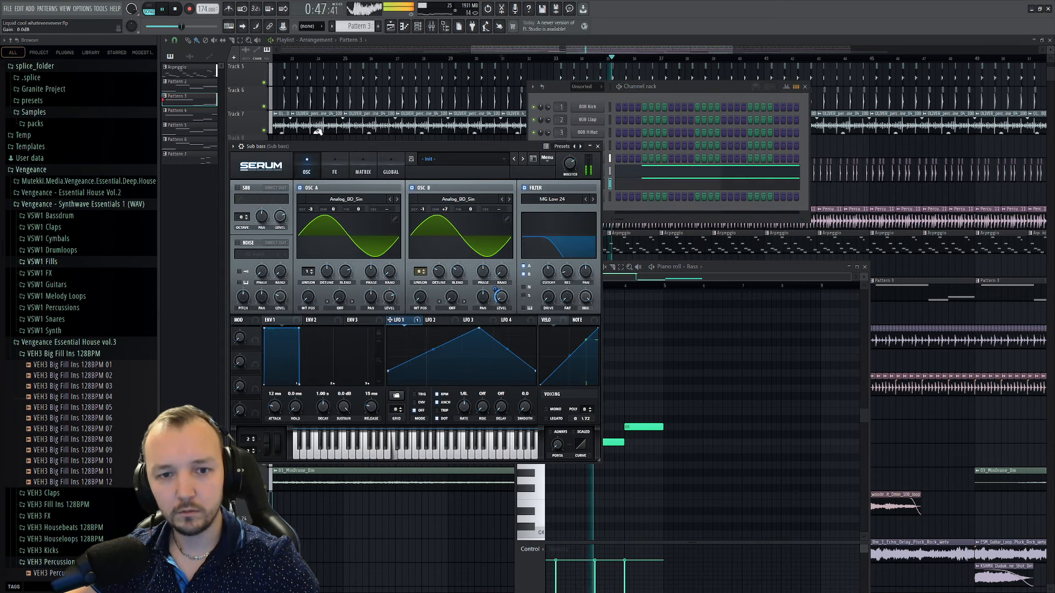
left_click(334, 167)
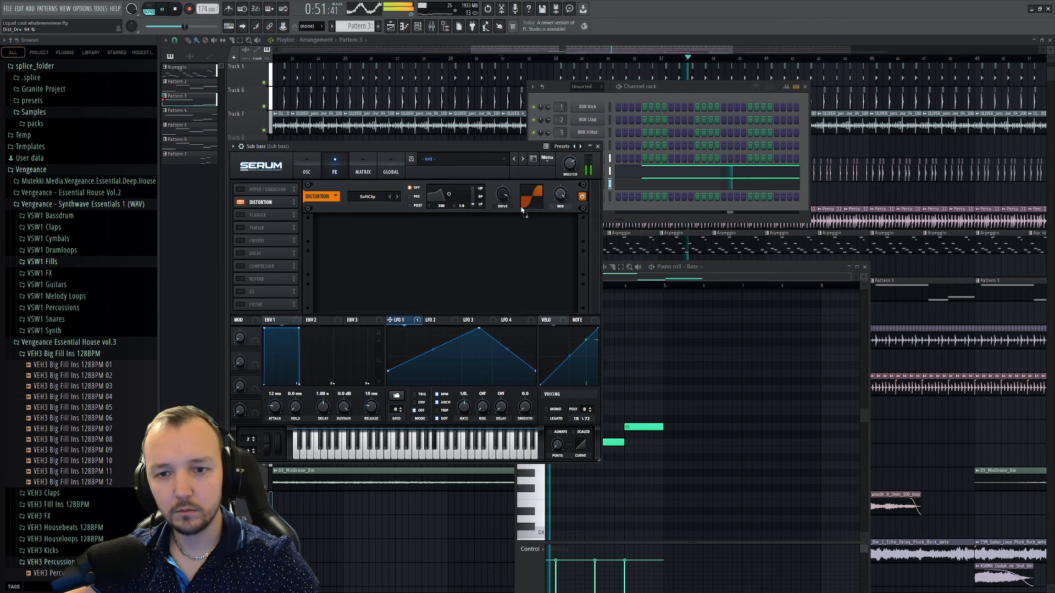
left_click(307, 166)
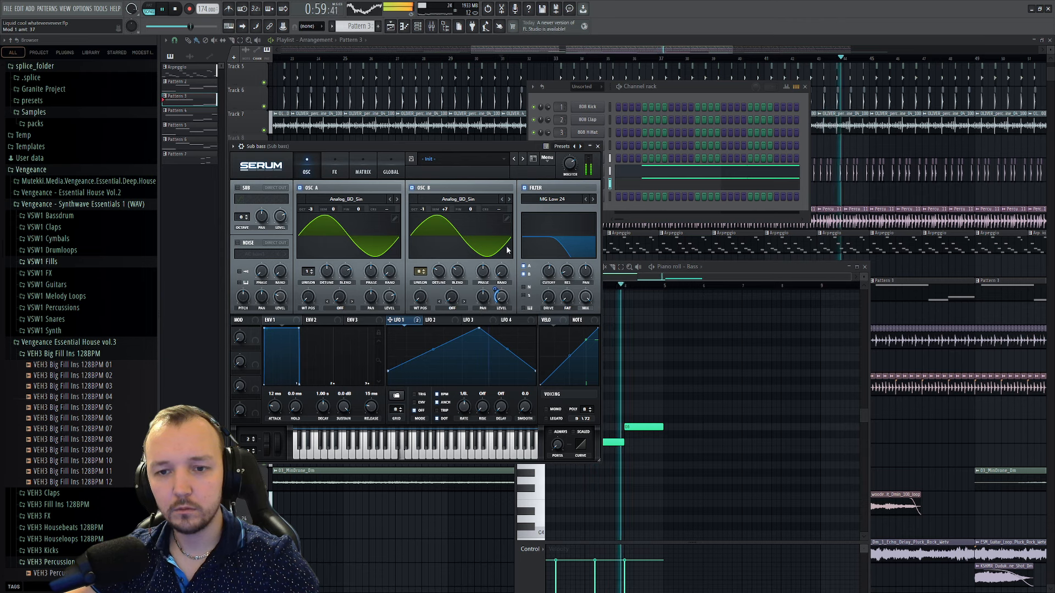
- Adjust the Sub bass channel's volume and narrow the Mid bass mixer track with its stereo separation
left_click(609, 145)
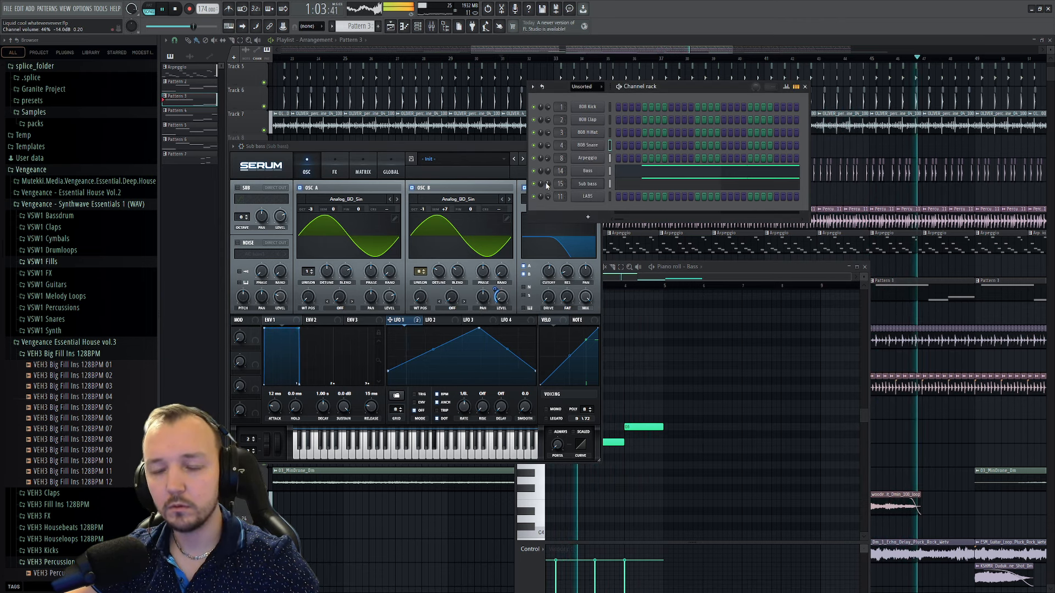
left_click_drag(547, 185, 548, 168)
left_click(587, 170)
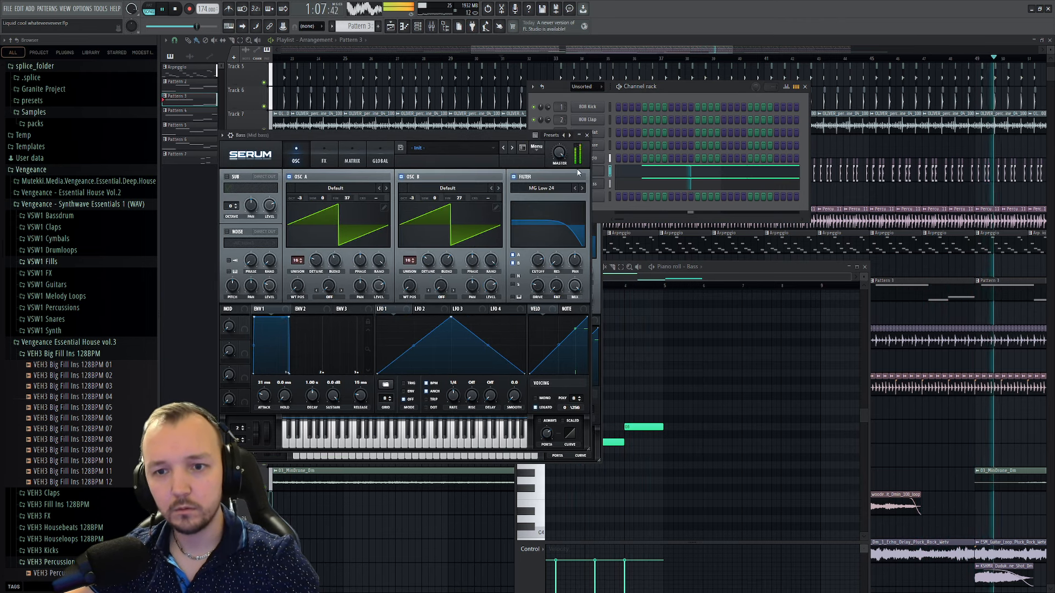
left_click(444, 26)
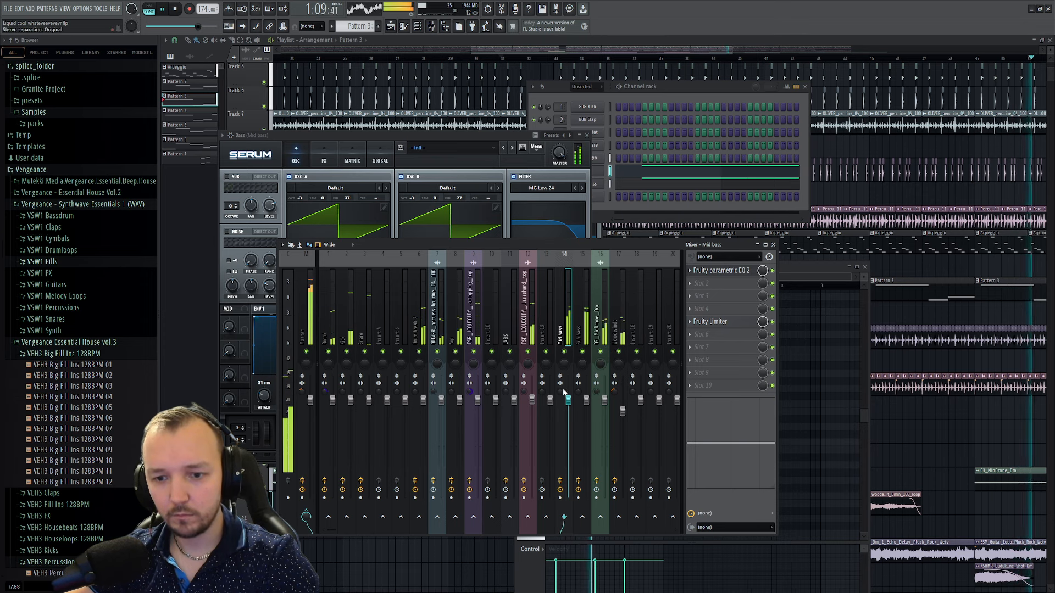
left_click_drag(559, 392, 560, 388)
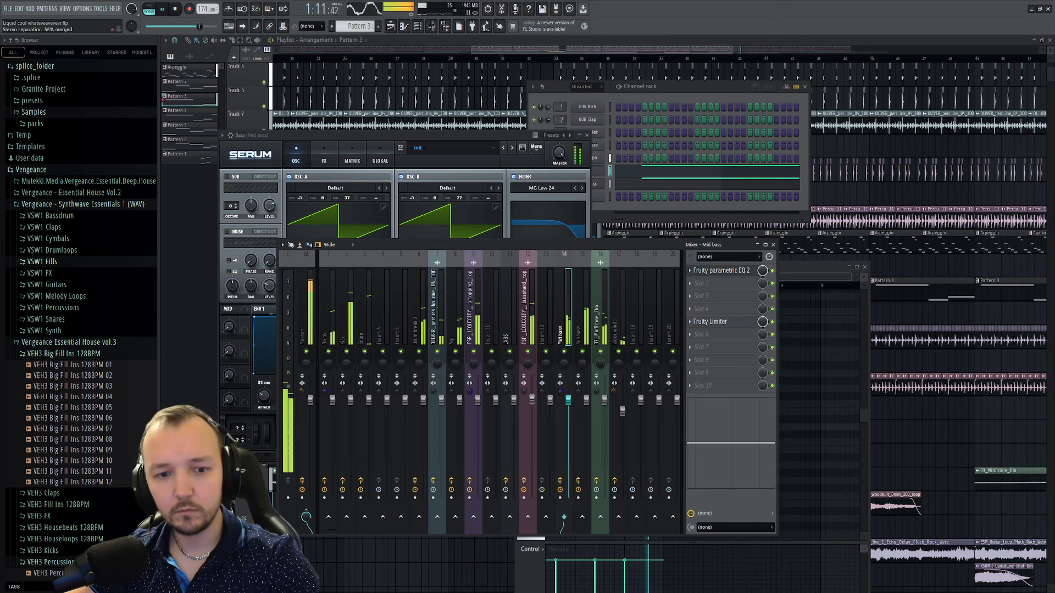
- Set the gain of the master track's Pro-L 2 to about +2.6 dB and check the master's Fruity Limiter
left_click(314, 344)
left_click(735, 376)
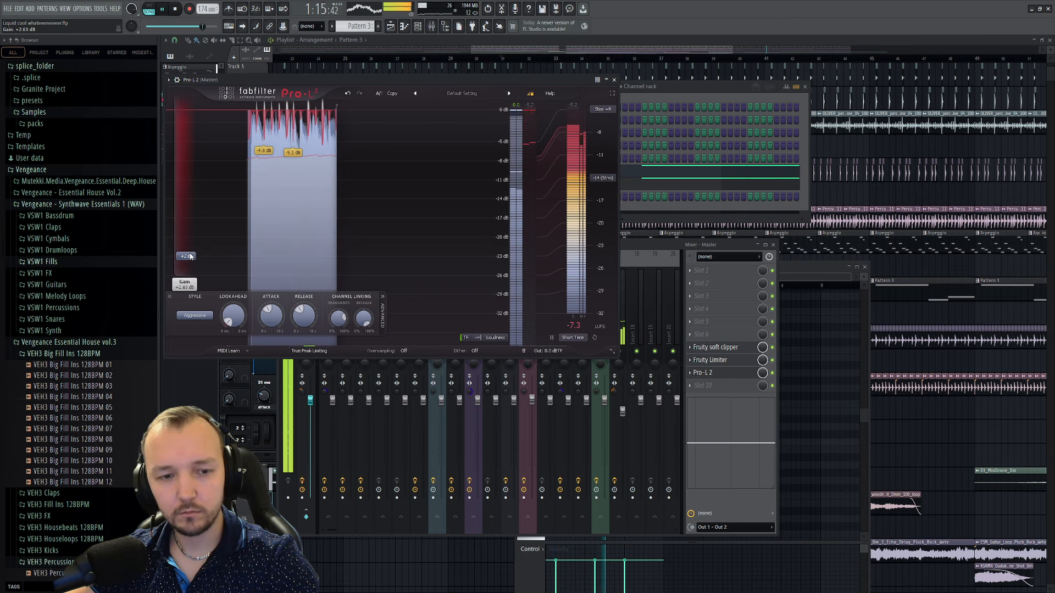
left_click(716, 361)
left_click(716, 361)
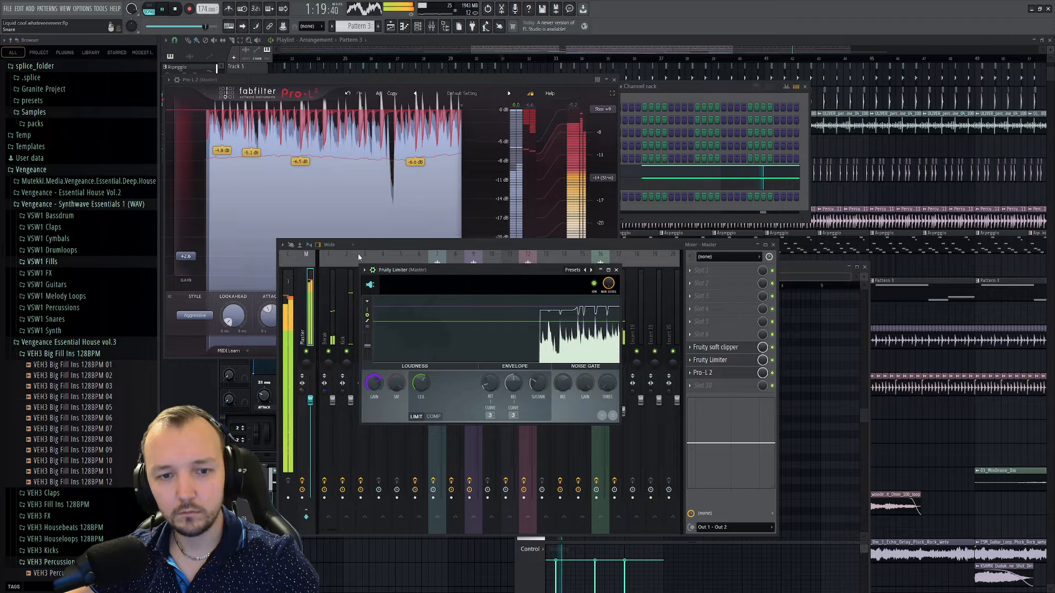
left_click(550, 234)
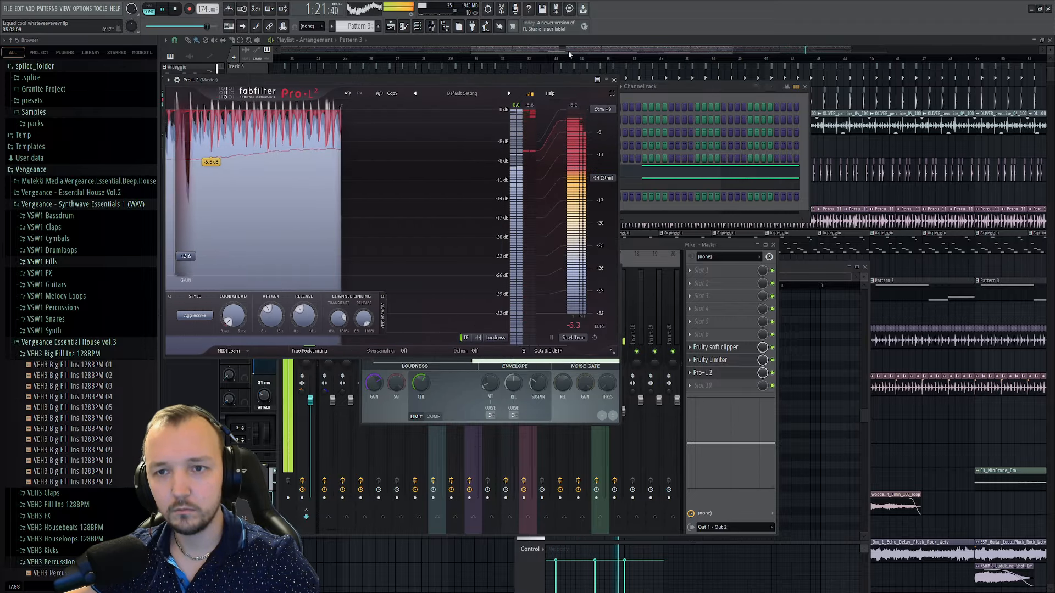
- Stop playback and delete the Pattern 6 clip at bar 61 on Track 20
left_click_drag(572, 51, 720, 109)
scroll(835, 347, "down", 5)
scroll(923, 384, "down", 5)
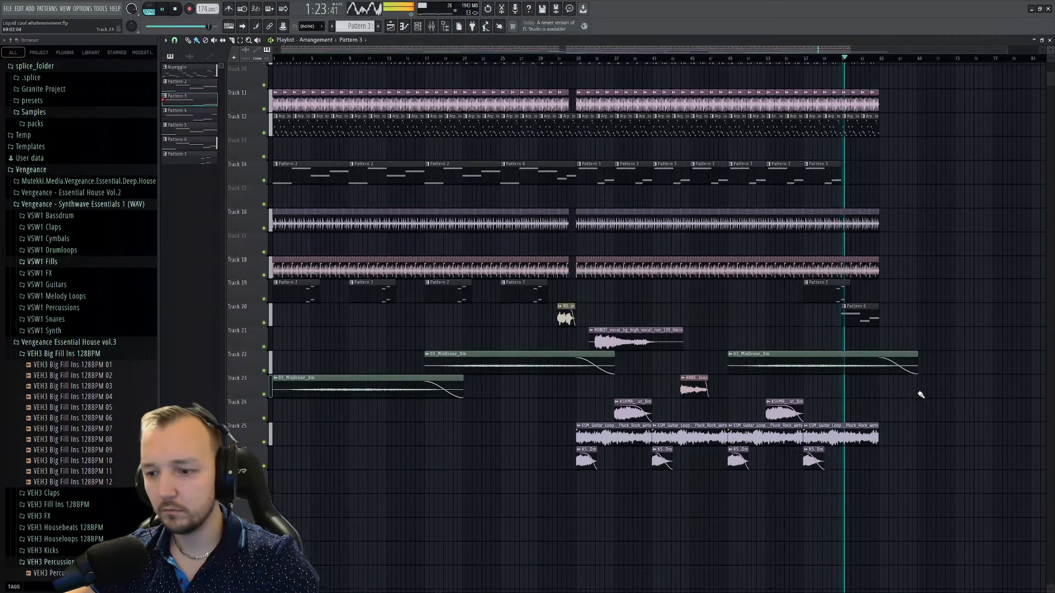
scroll(923, 391, "up", 4)
key("space")
left_click(807, 315)
- Clone Pattern 3, change the copy's Bass notes to G5, G5, D5 and C5, and match the Sub bass
double_click(713, 161)
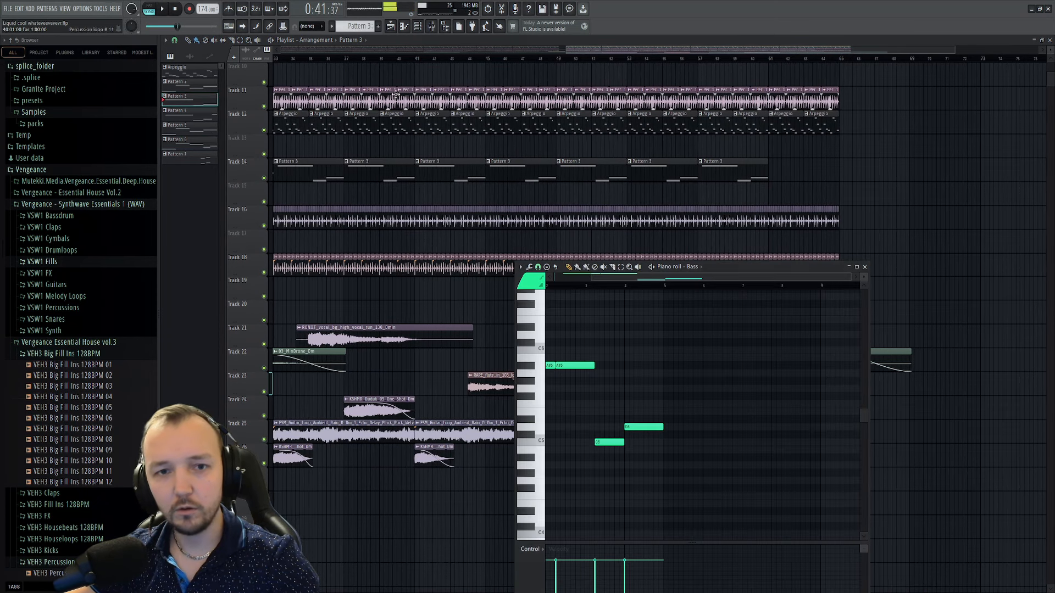
left_click(418, 27)
left_click(641, 174)
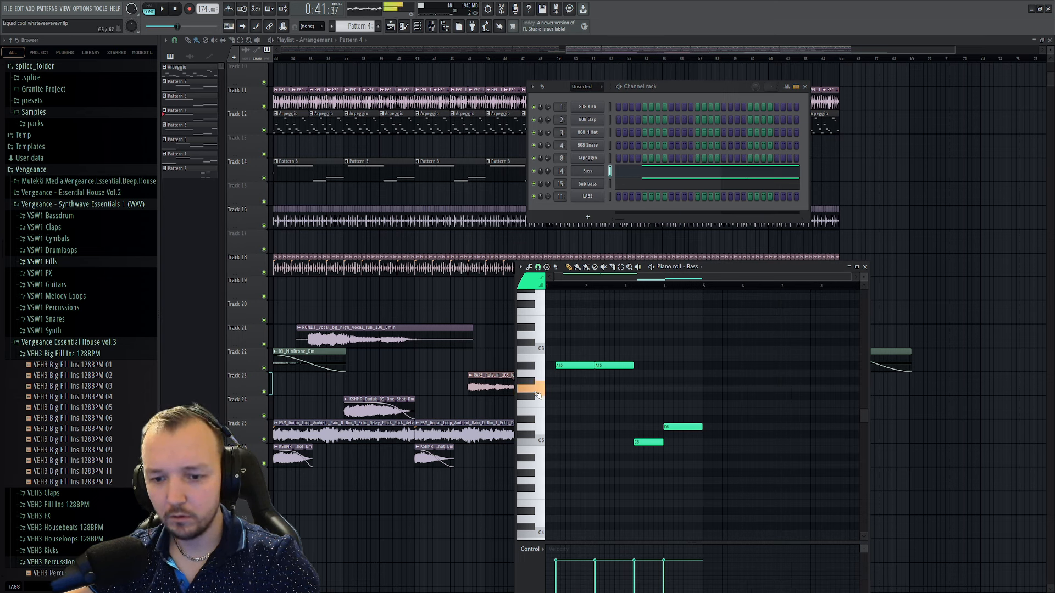
left_click_drag(747, 367, 559, 347)
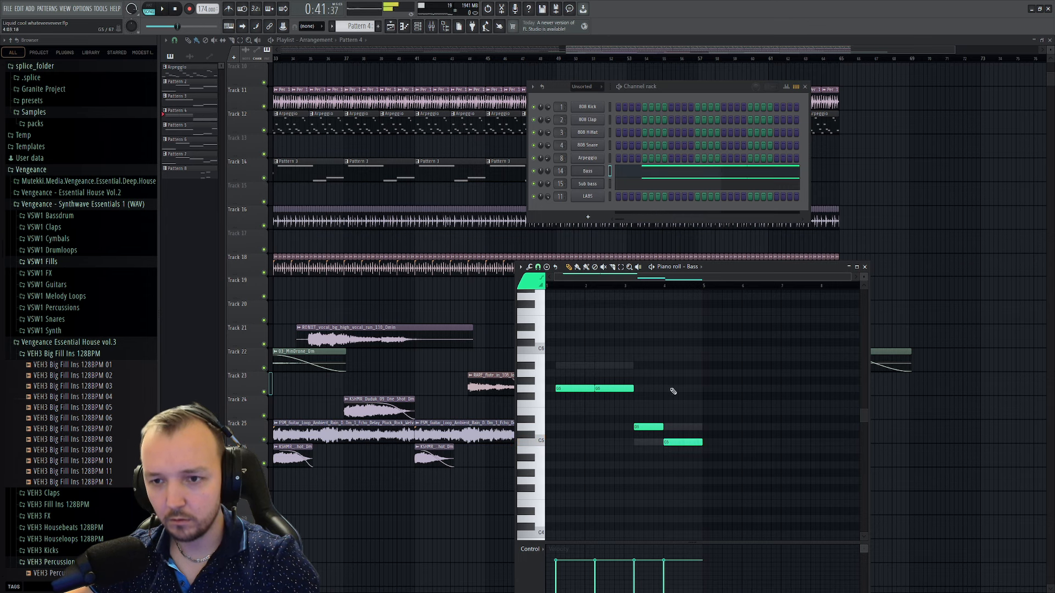
left_click(654, 186)
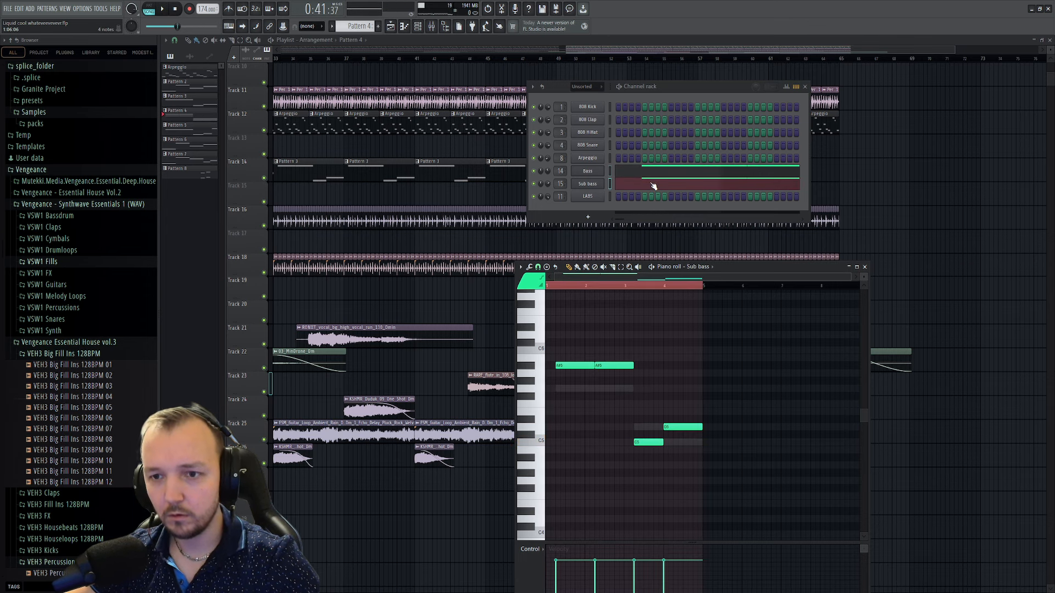
left_click(960, 237)
- Replace the Pattern 3 clip at bar 45 on Track 14 with Pattern 4 and play the section
scroll(873, 254, "down", 3)
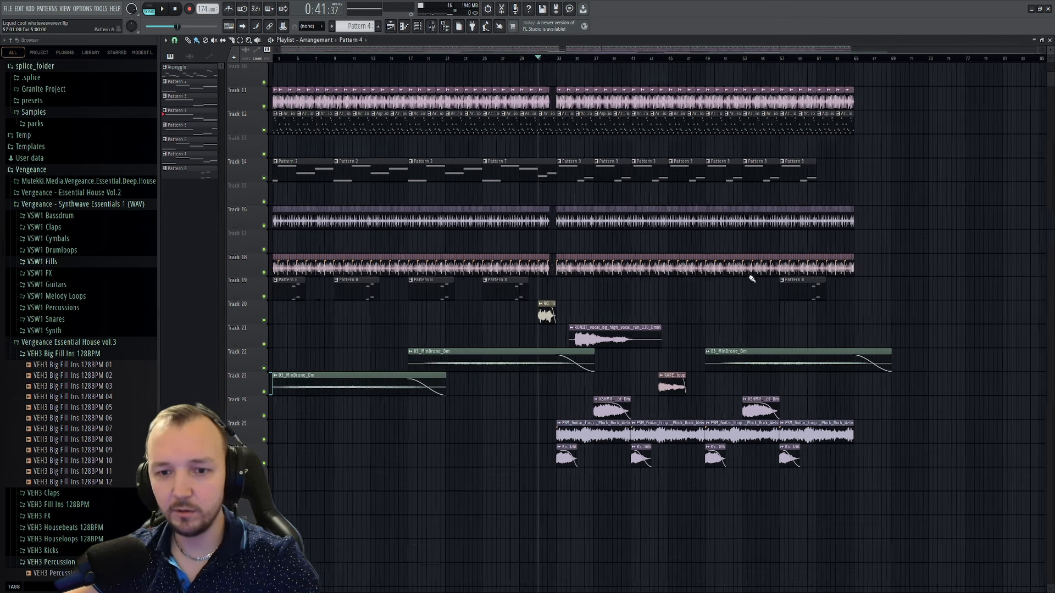
left_click(691, 174)
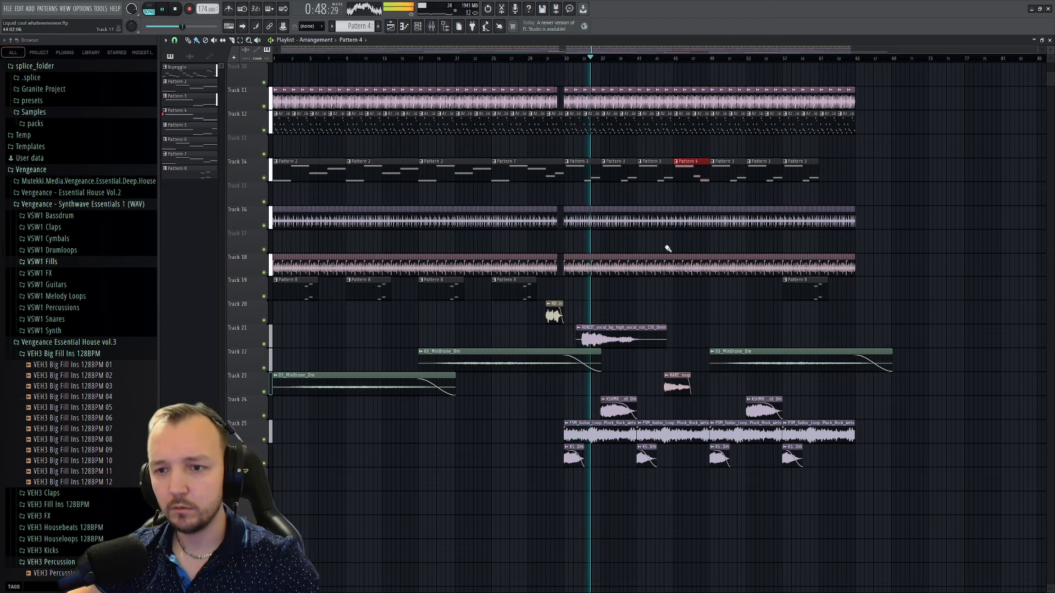
scroll(645, 244, "up", 3)
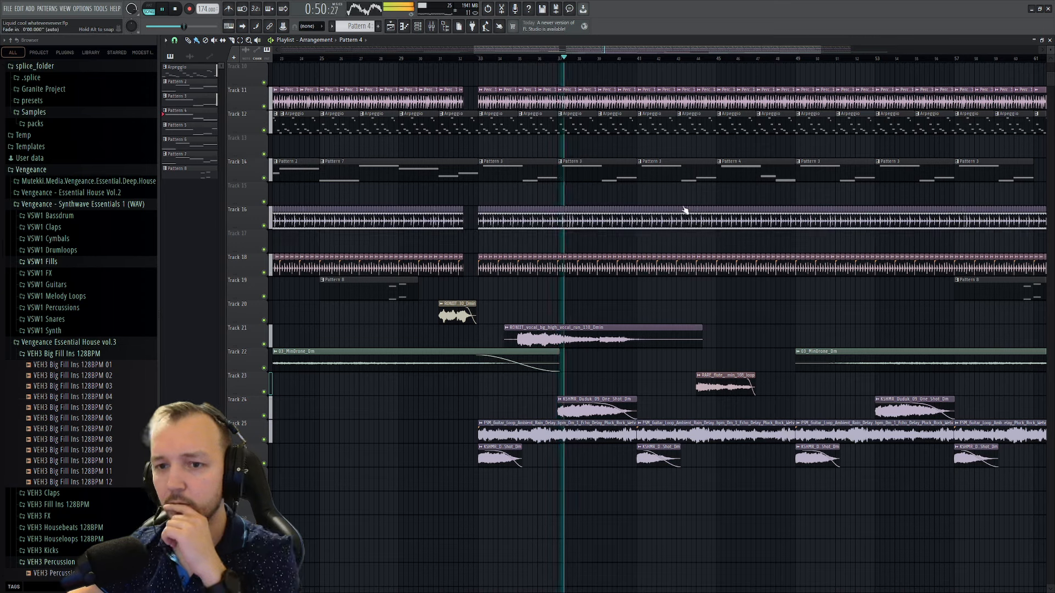
scroll(847, 172, "right", 4)
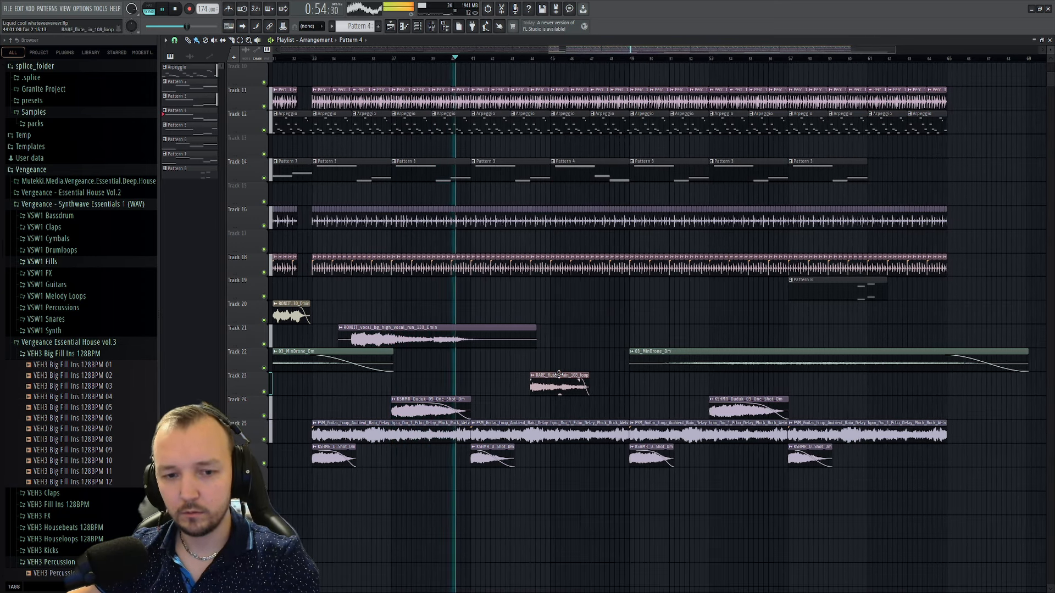
- Try a copy of the Pattern 8 clip near bar 42 on Track 19
scroll(718, 294, "down", 3)
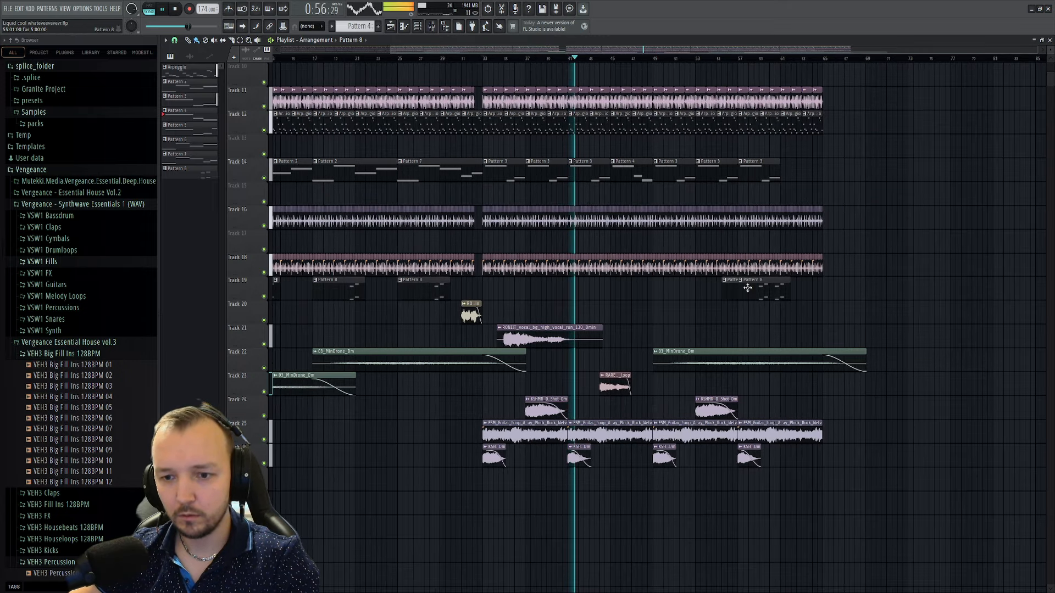
left_click_drag(747, 288, 617, 300)
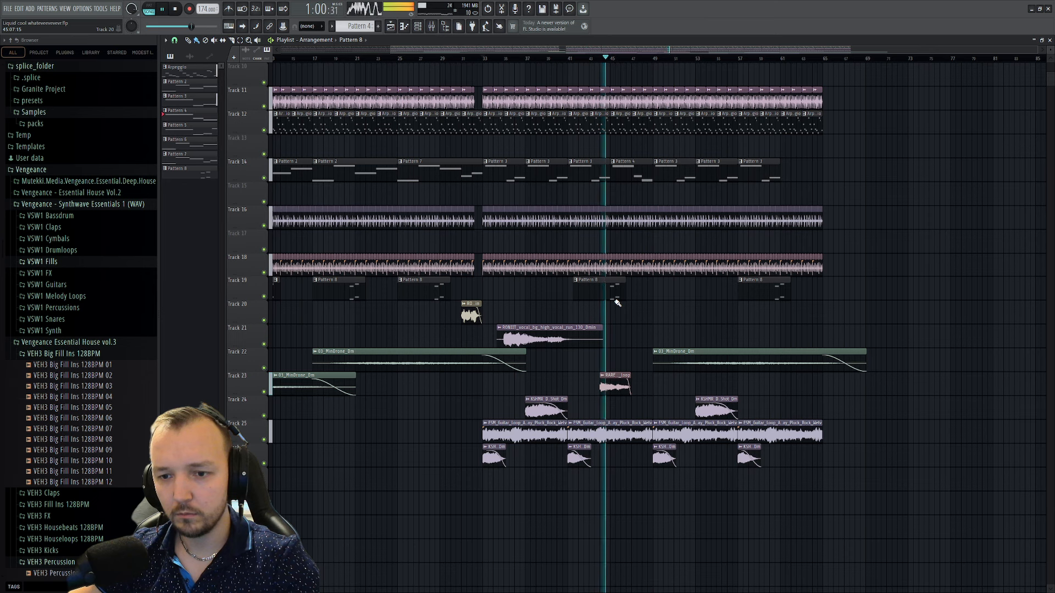
right_click(618, 302)
- Extend the end of the Track 23 flute clip to bar 49 and delete the Pattern 8 clip at bar 57 on Track 19
left_click_drag(633, 380, 645, 381)
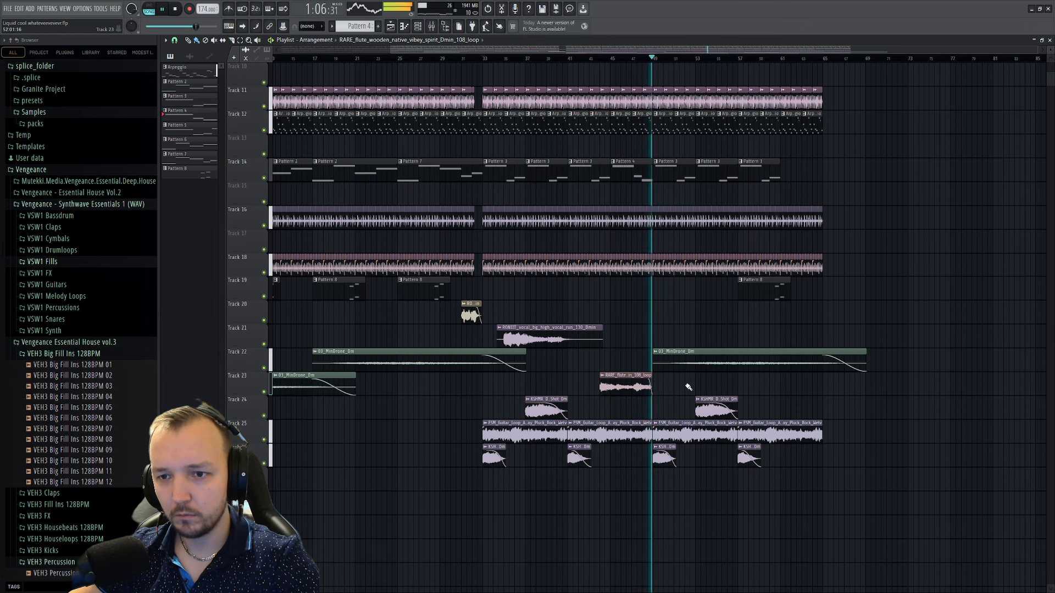
scroll(784, 301, "up", 3)
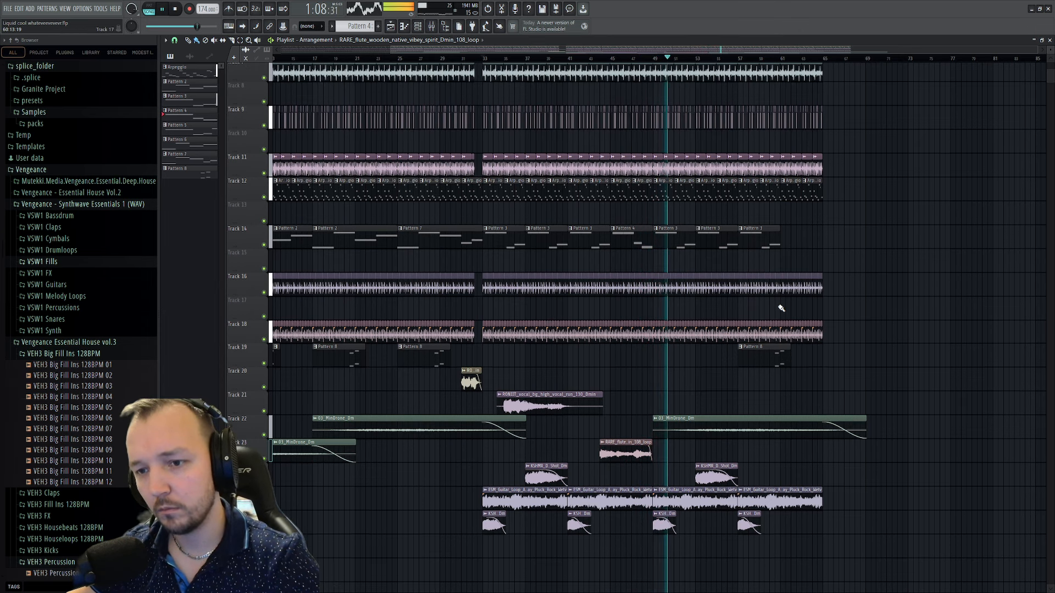
right_click(777, 360)
- Copy the Pattern 4 clip on Track 14 over the last four bars, starting at bar 61
mouse_move(638, 234)
left_mouse_down("shift")
mouse_move(815, 235)
mouse_move(800, 242)
left_mouse_up("shift")
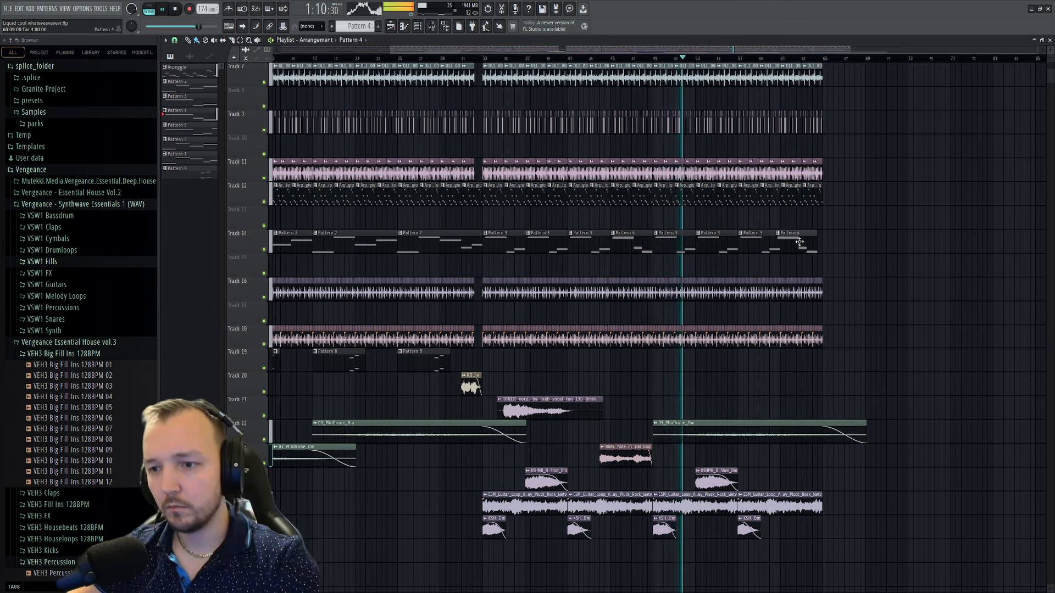
scroll(715, 417, "up", 4)
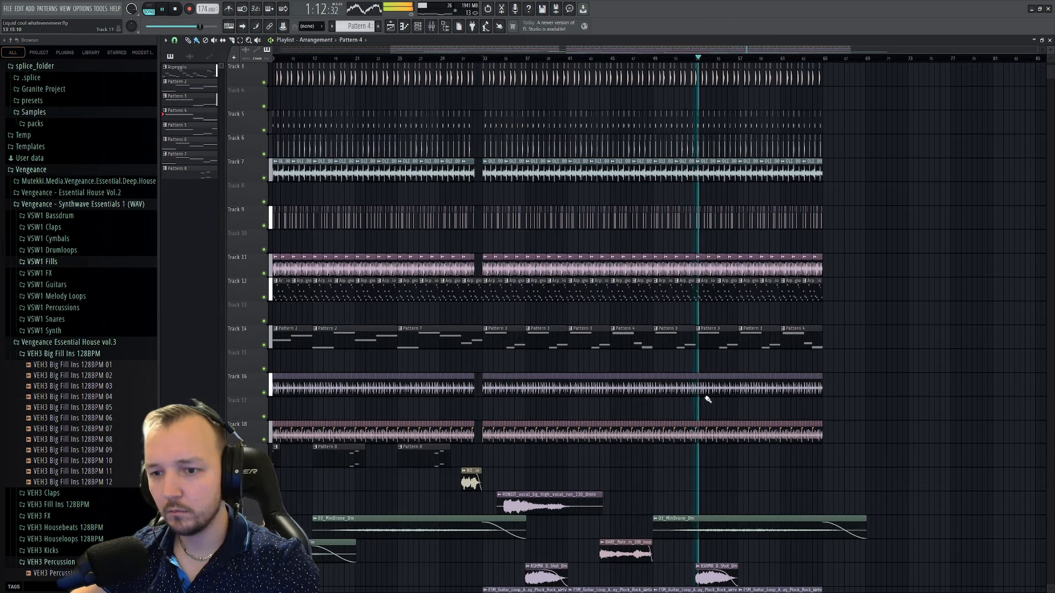
- Copy the RONIIT_vocal_bg_high_vocal_run clip on Track 21 to about bar 57
scroll(774, 403, "down", 8)
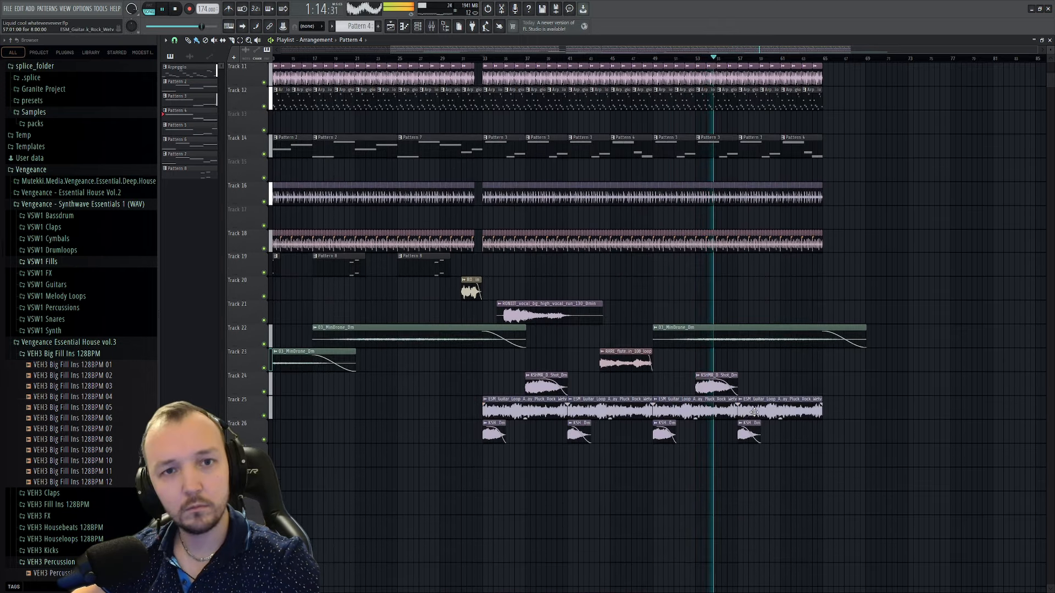
scroll(755, 409, "up", 6)
scroll(756, 405, "down", 2)
scroll(670, 361, "down", 7)
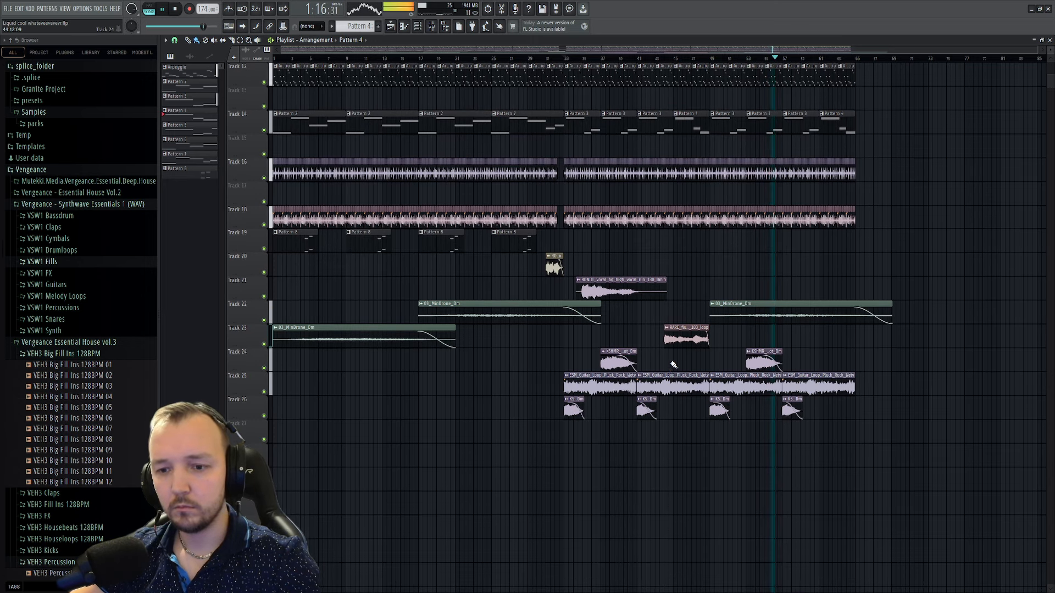
left_click_drag(612, 286, 821, 286)
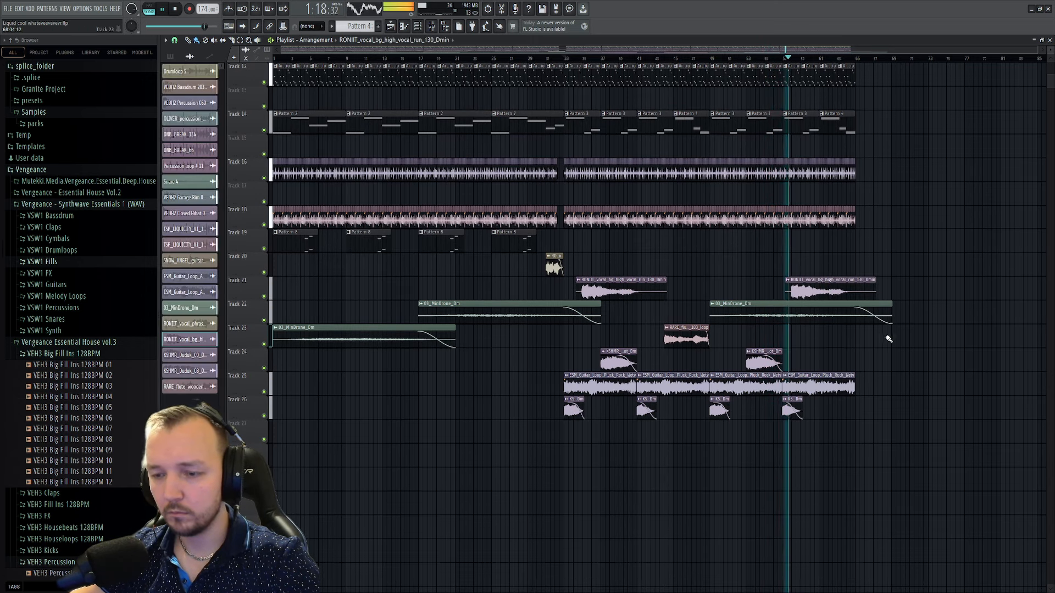
- Place a copy of the flute clip at bar 61 on Track 23 and give both four-bar flute clips fade-outs
left_click(676, 346)
left_click(836, 339)
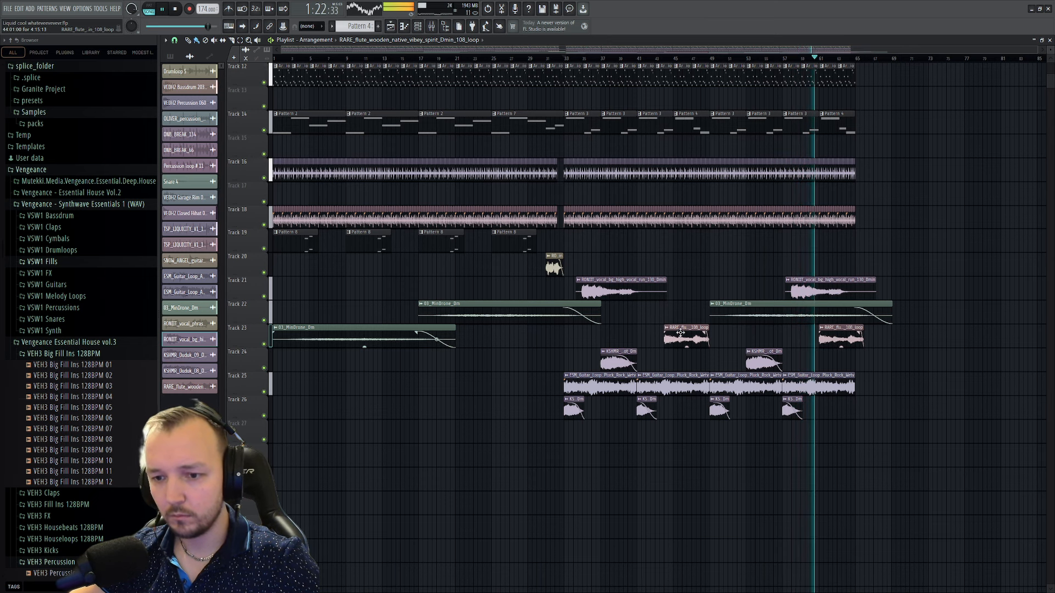
left_click_drag(707, 329, 709, 329)
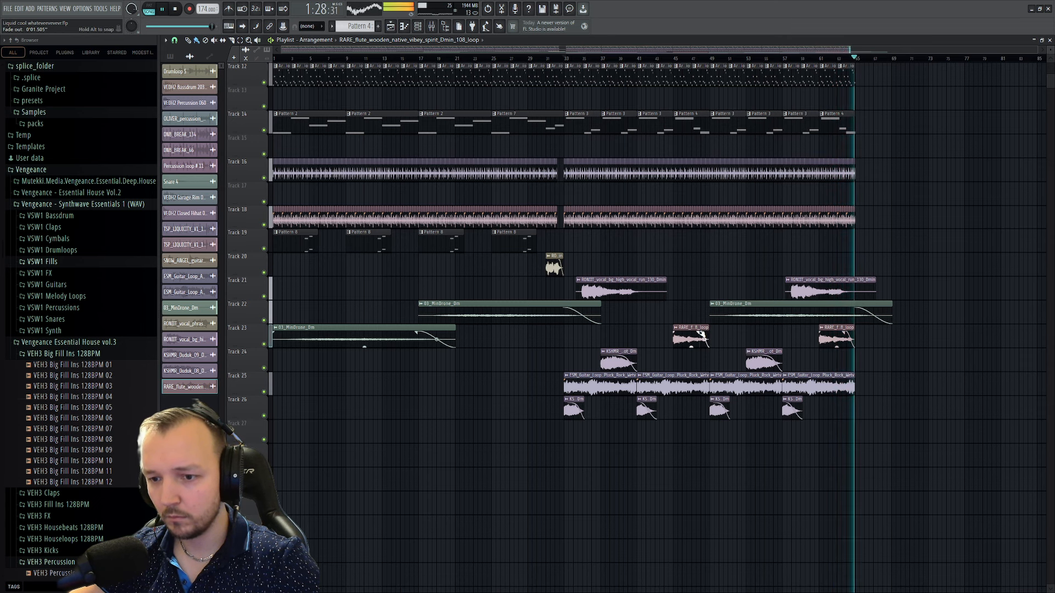
key("space")
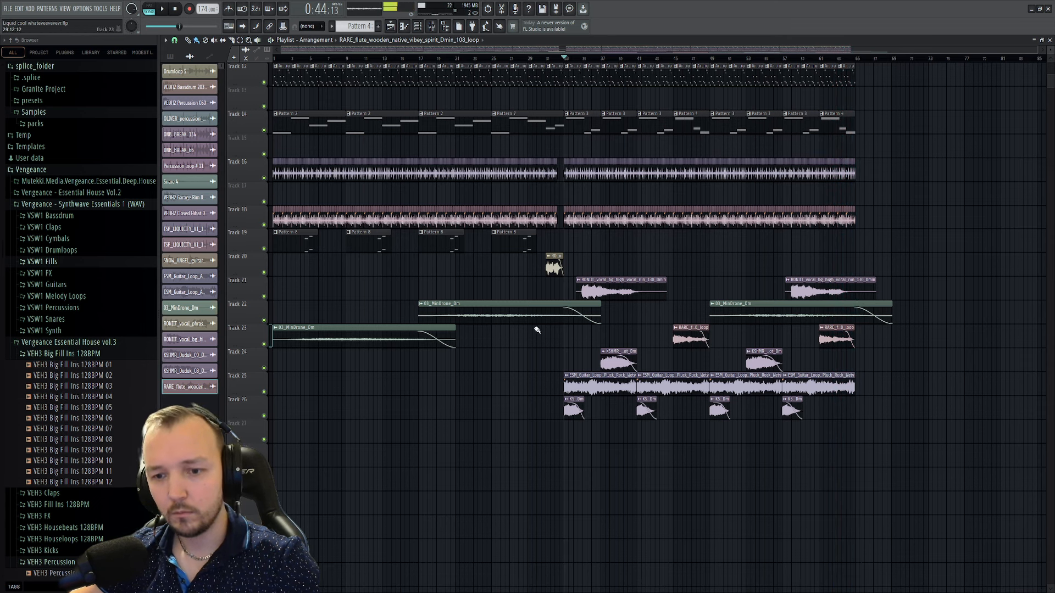
- Open Pattern 2's Bass notes in the piano roll and play the pattern on its own
double_click(300, 129)
key("l")
key("space")
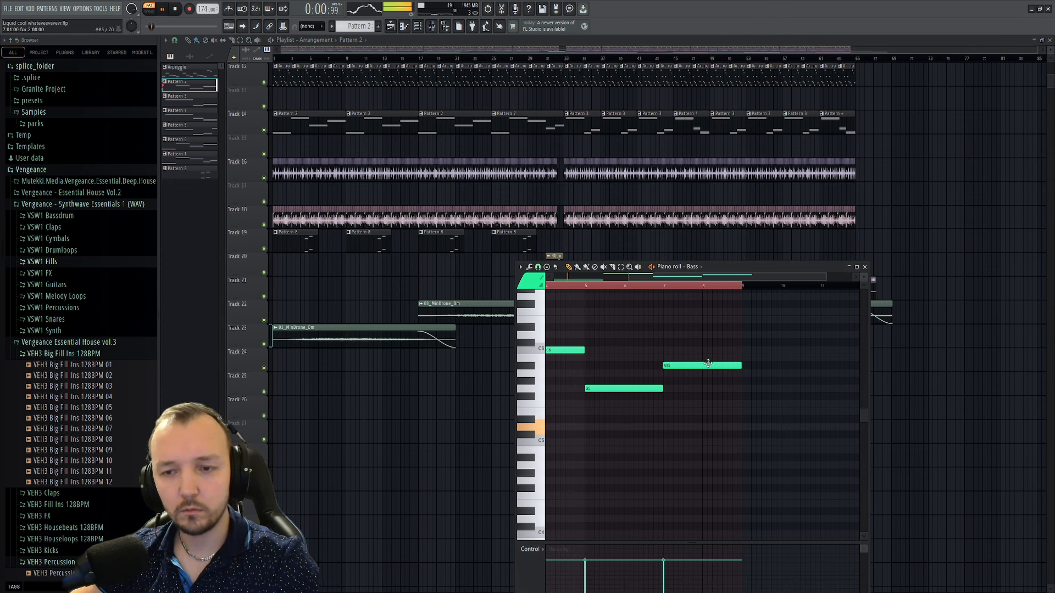
right_click(973, 355)
key("space")
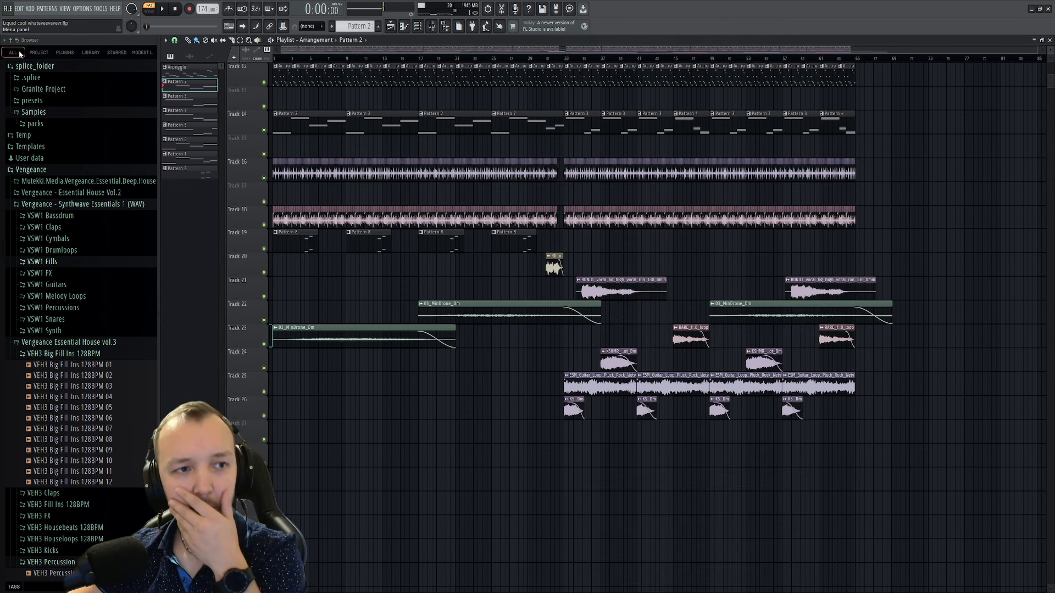